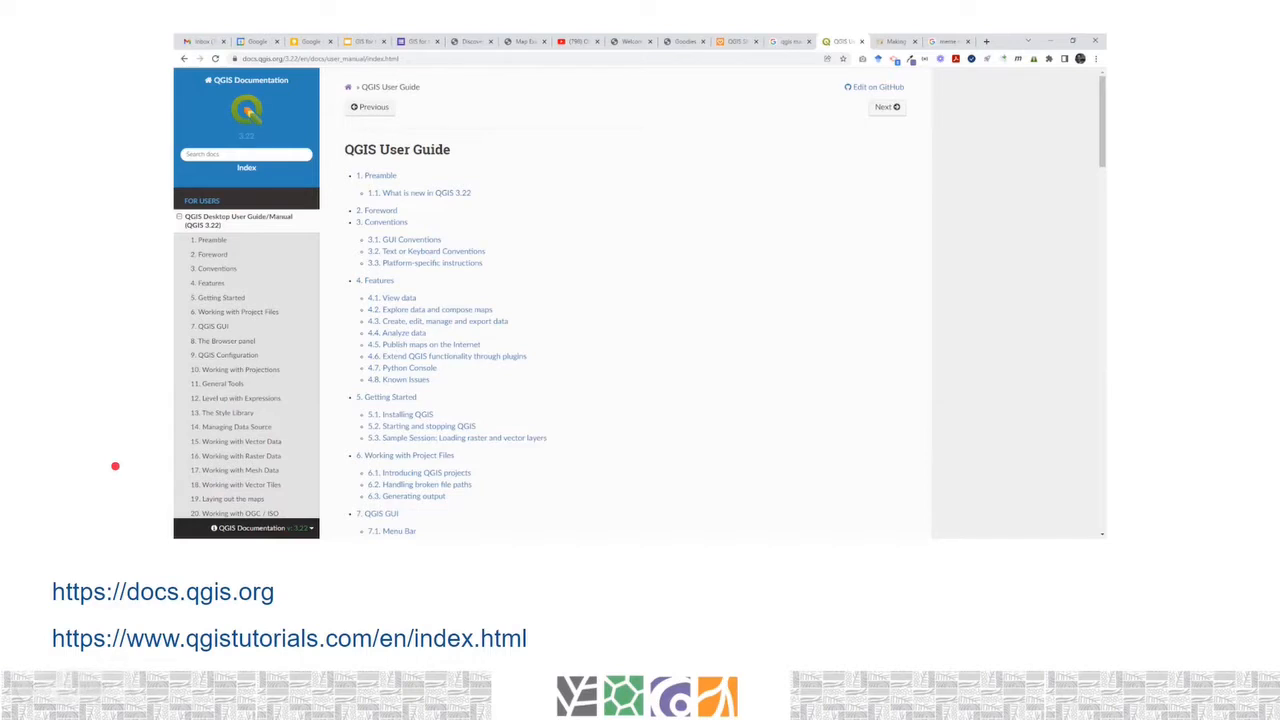
End the slide show on the "over to… QGIS" slide and switch to QGIS with the QGIS_Layers project
key(Right)
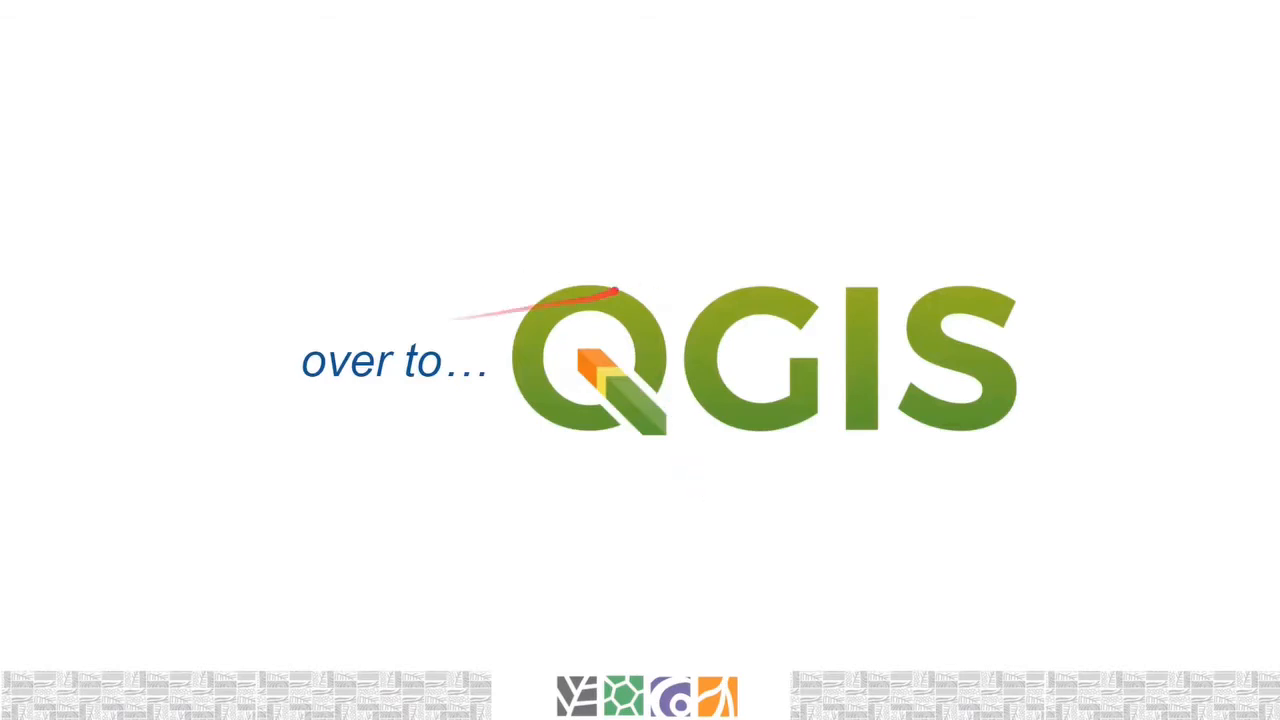
key(Right)
key(Left)
key(Escape)
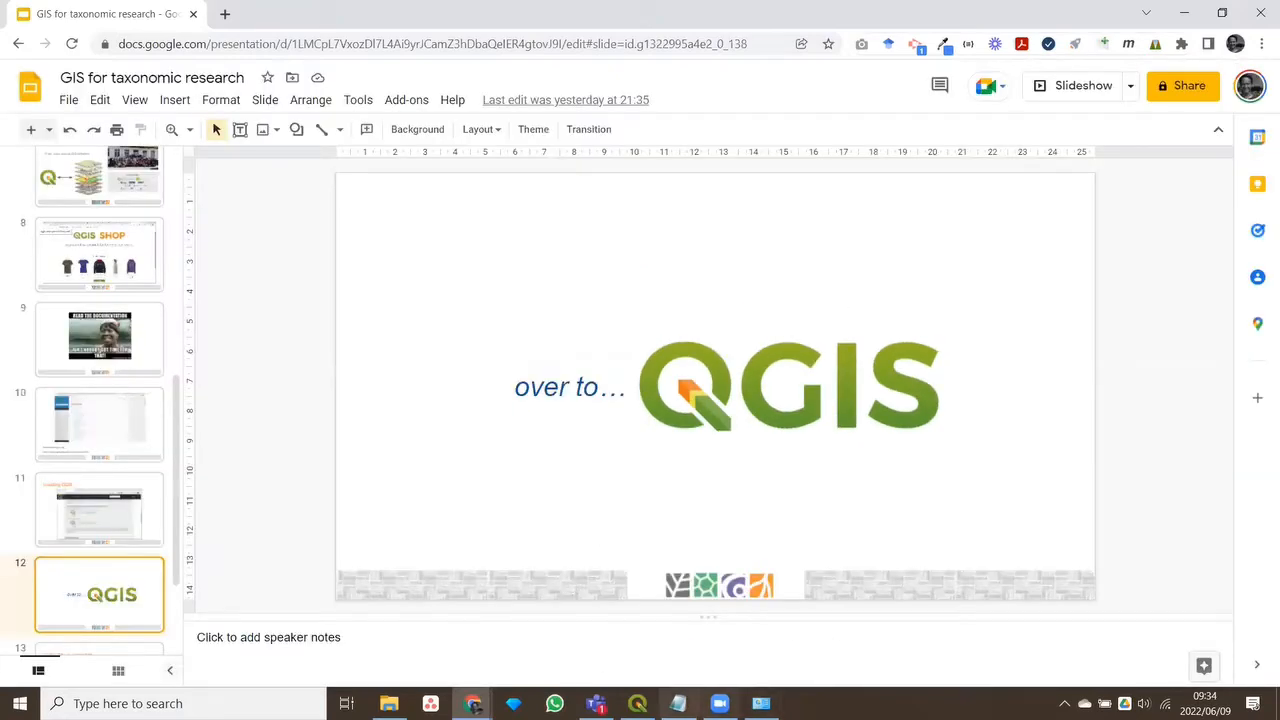
click(637, 703)
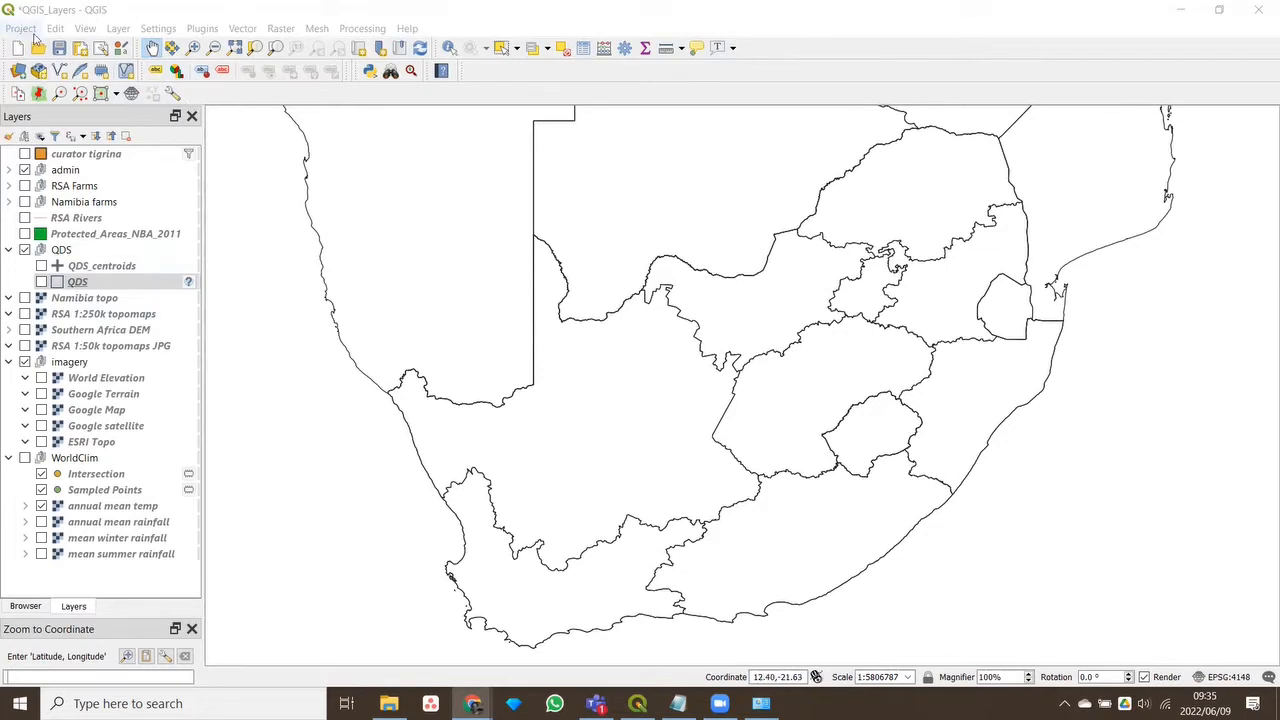
click(491, 20)
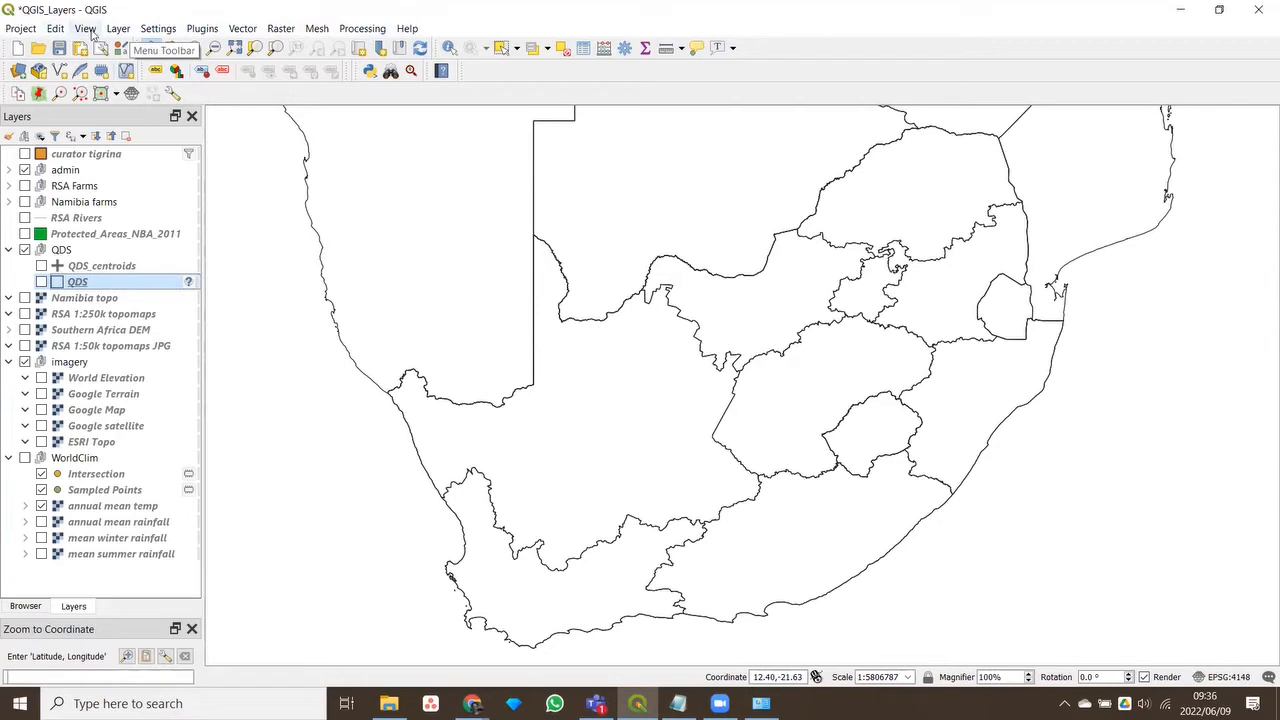
click(244, 30)
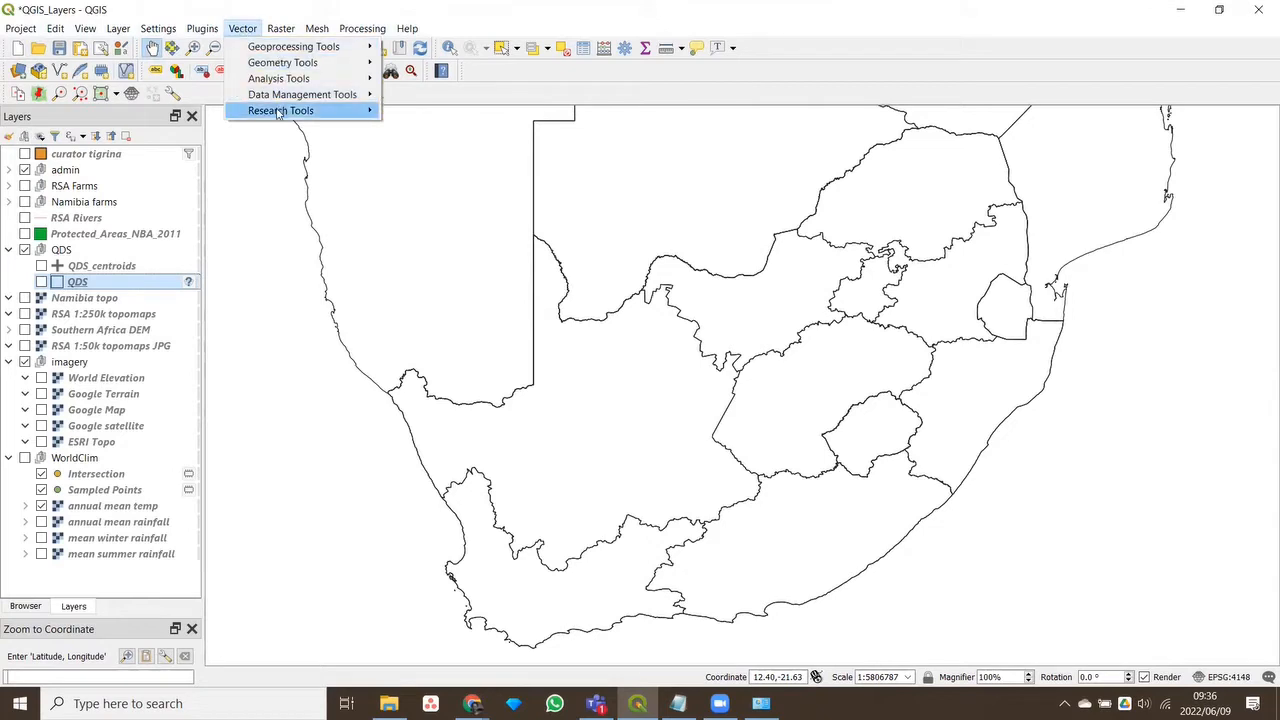
mouse_move(279, 112)
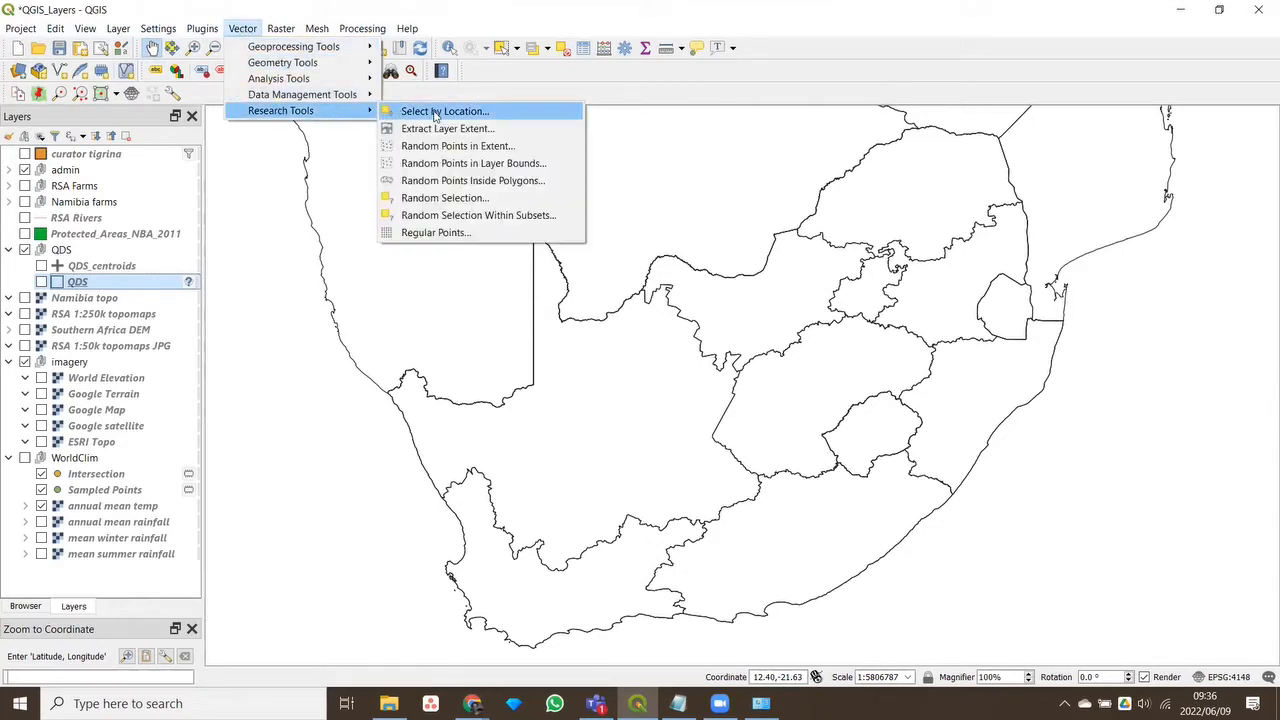
click(483, 13)
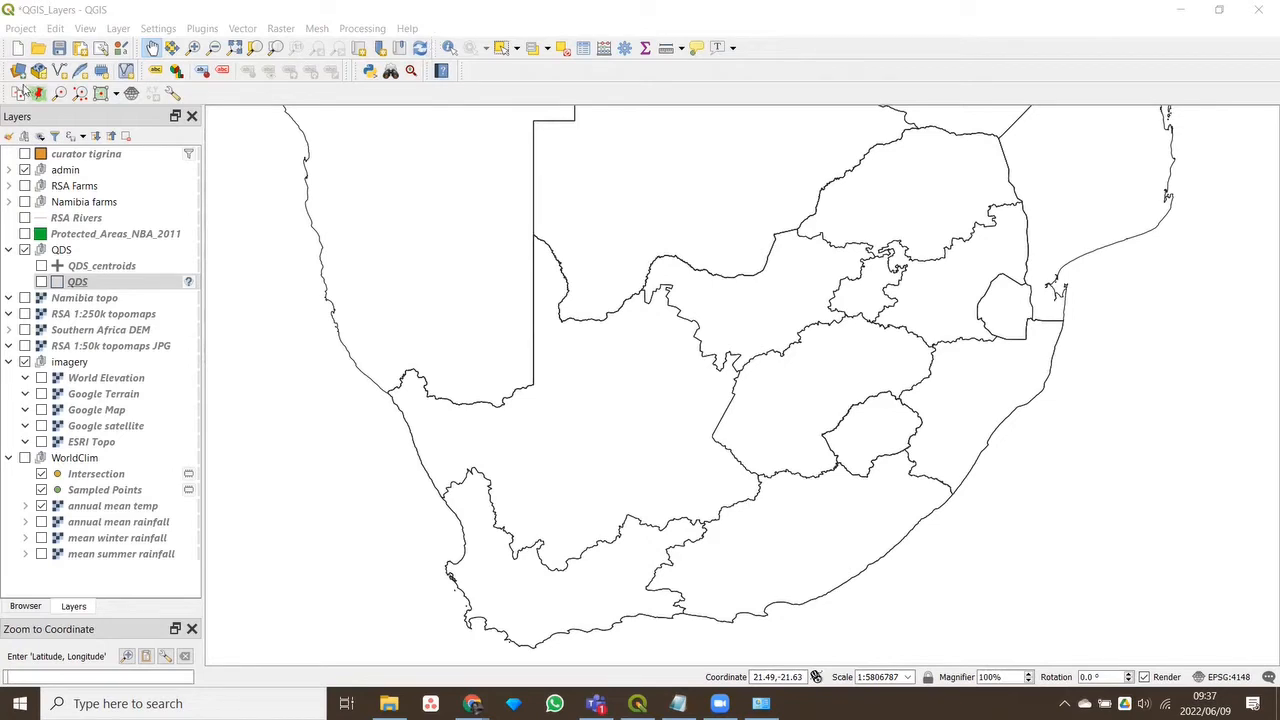
Dock the third-row toolbar at the end of the second toolbar row to free space for the map
drag(5, 93, 488, 70)
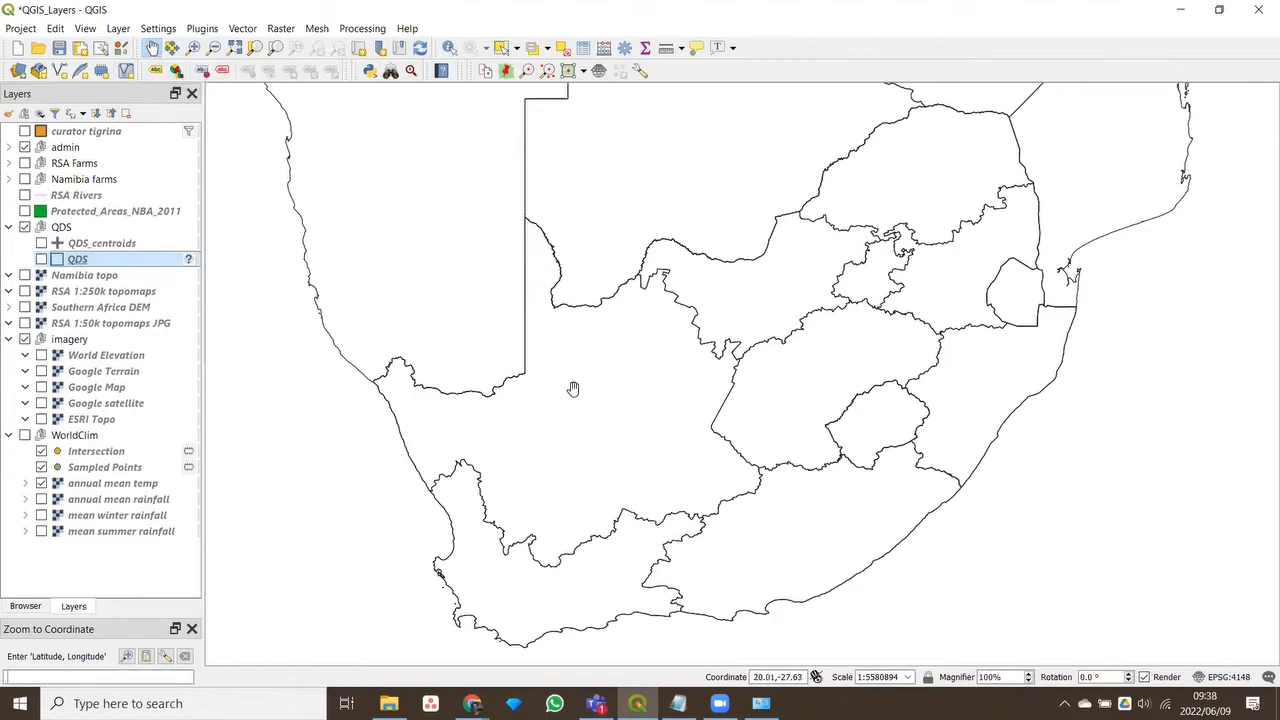
Pan the border map around South Africa, across to Madagascar and back to Zimbabwe to examine the country outlines
click(782, 380)
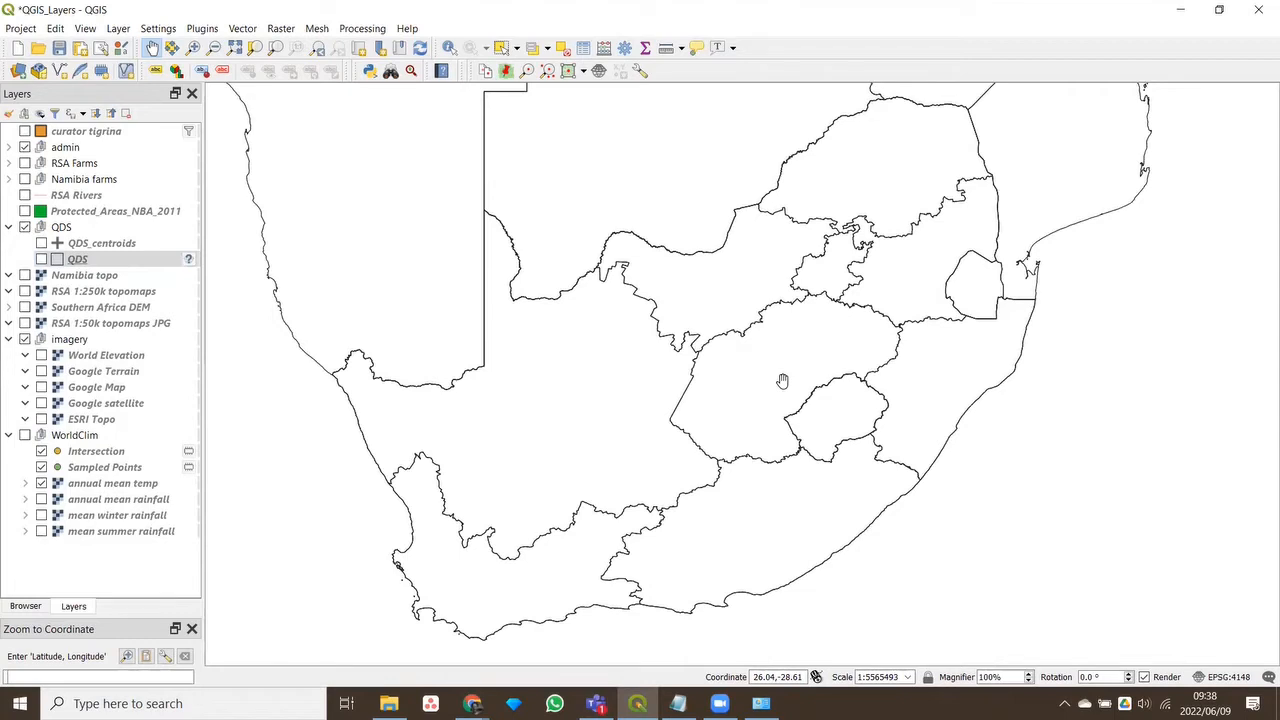
drag(782, 383, 782, 390)
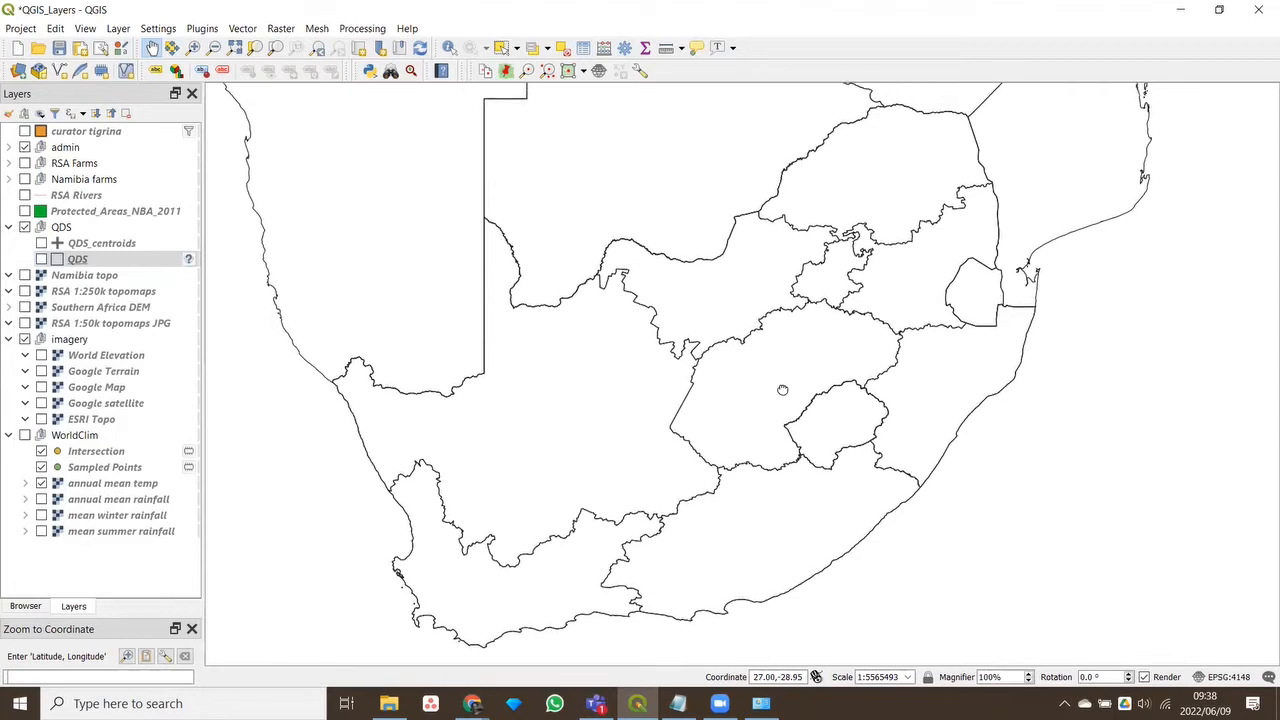
drag(782, 390, 717, 391)
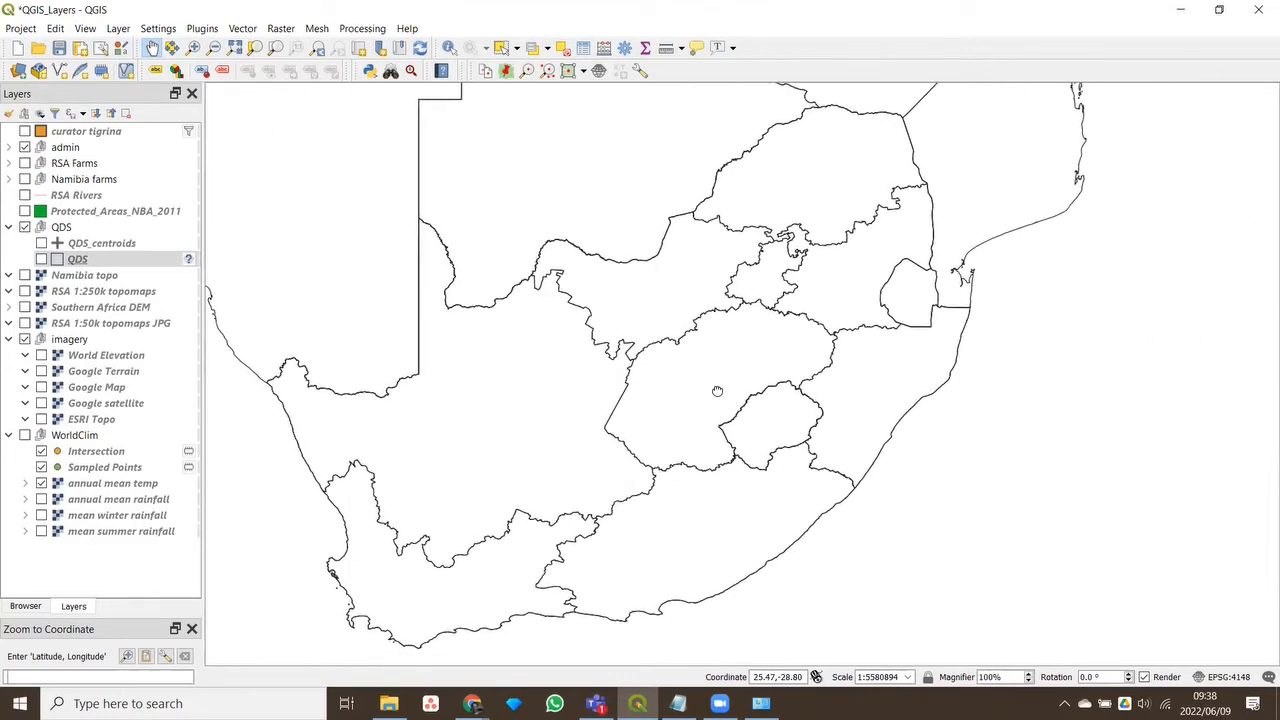
drag(843, 408, 877, 346)
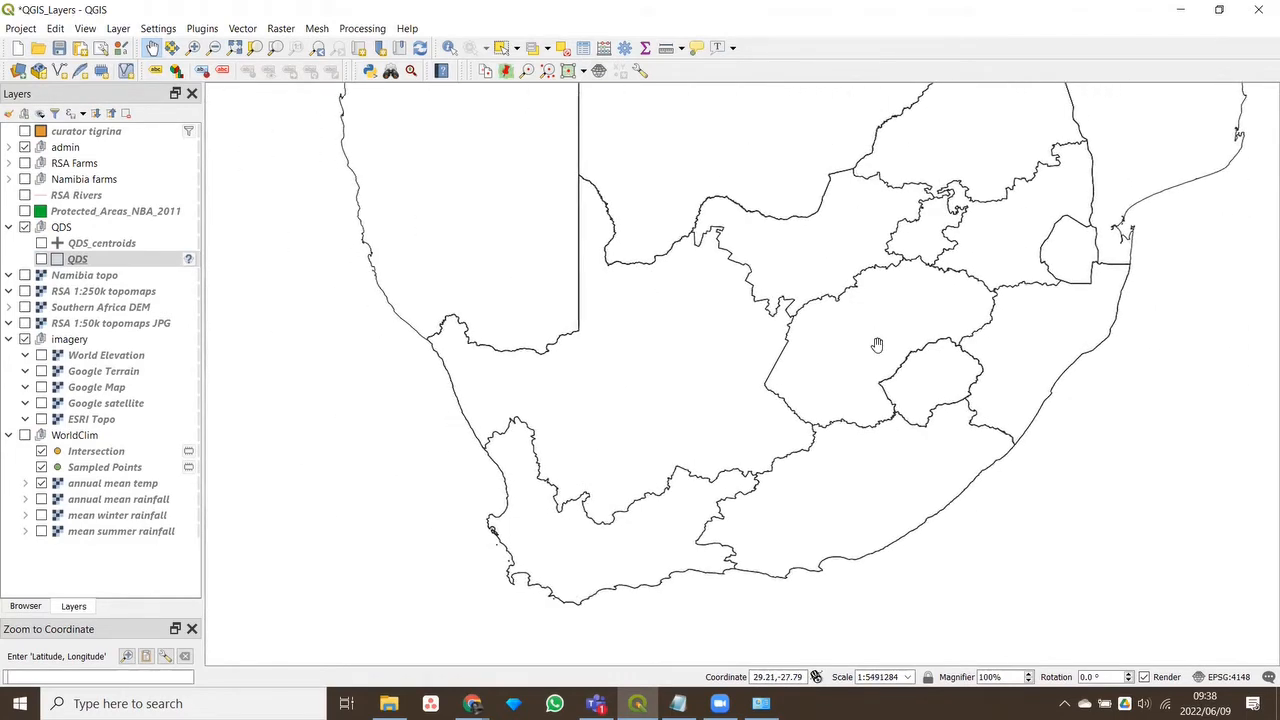
drag(748, 368, 863, 387)
drag(830, 314, 787, 483)
drag(838, 414, 809, 525)
drag(990, 273, 670, 303)
drag(1054, 361, 757, 295)
drag(1093, 356, 691, 351)
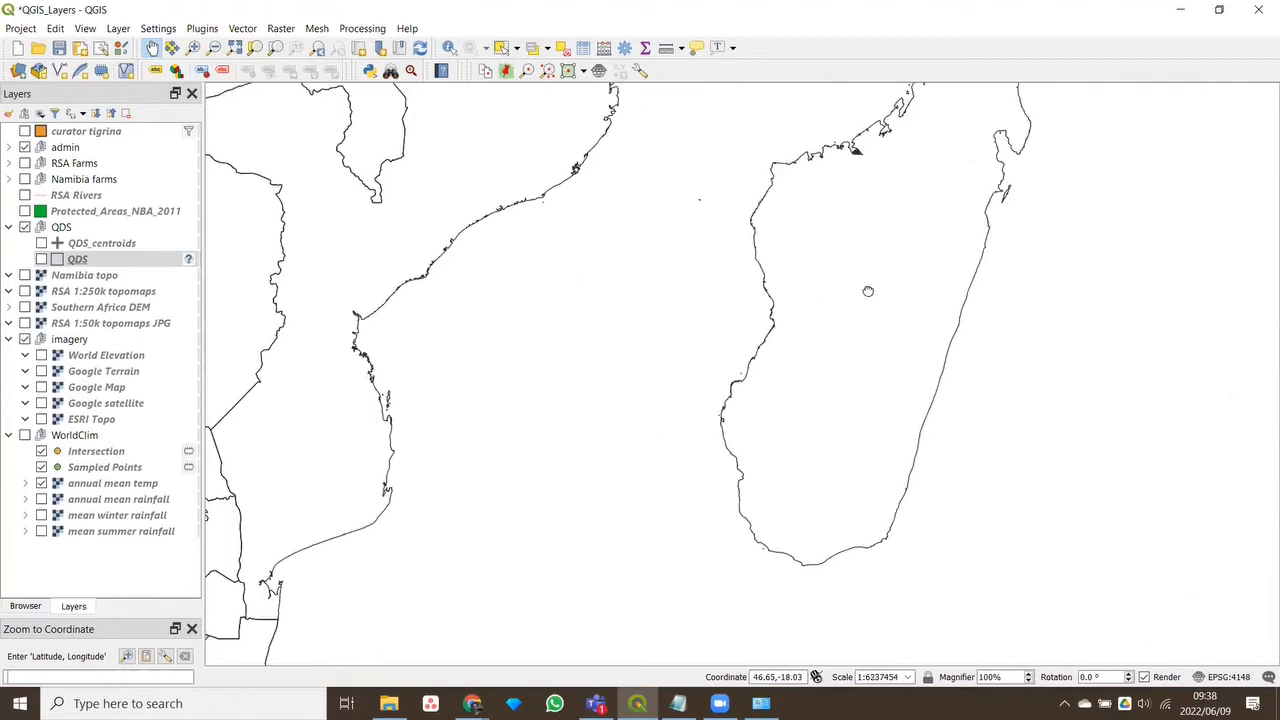
drag(629, 382, 709, 478)
drag(482, 454, 943, 354)
drag(789, 534, 810, 379)
Show the Google Terrain layer of the imagery group and examine it across Namibia, Botswana, Zimbabwe and South Africa
click(41, 372)
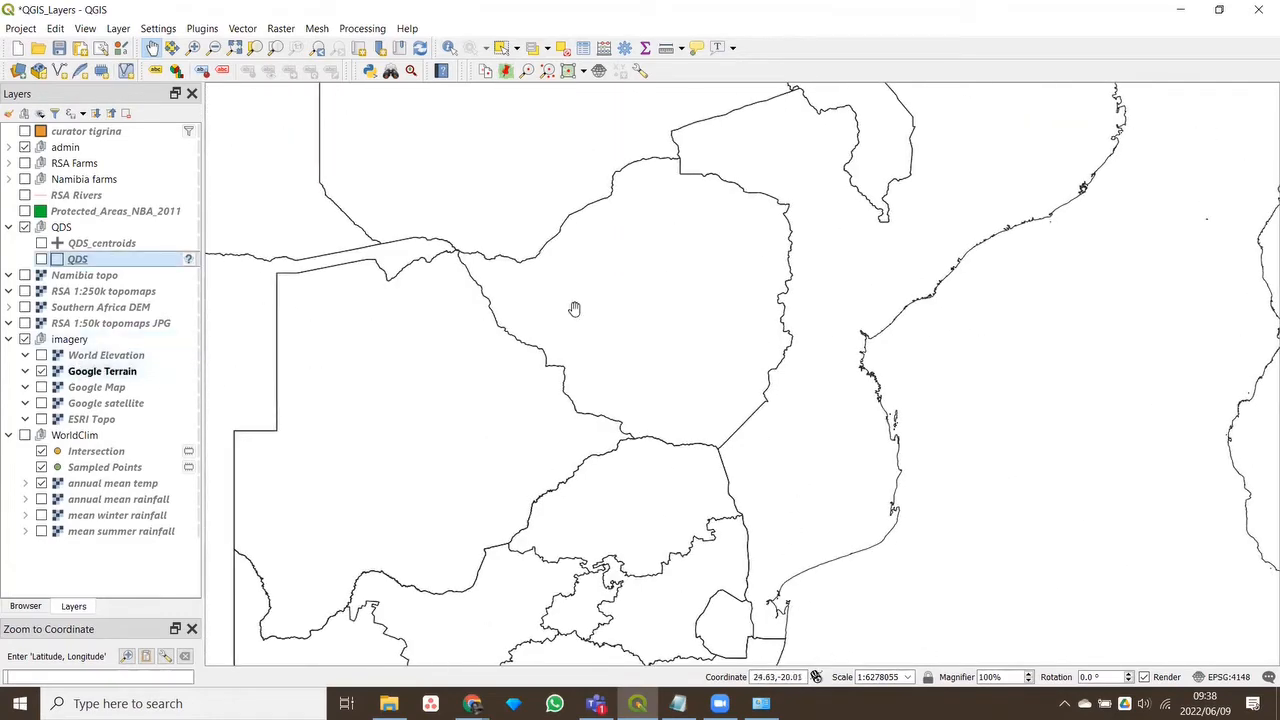
drag(448, 515, 748, 382)
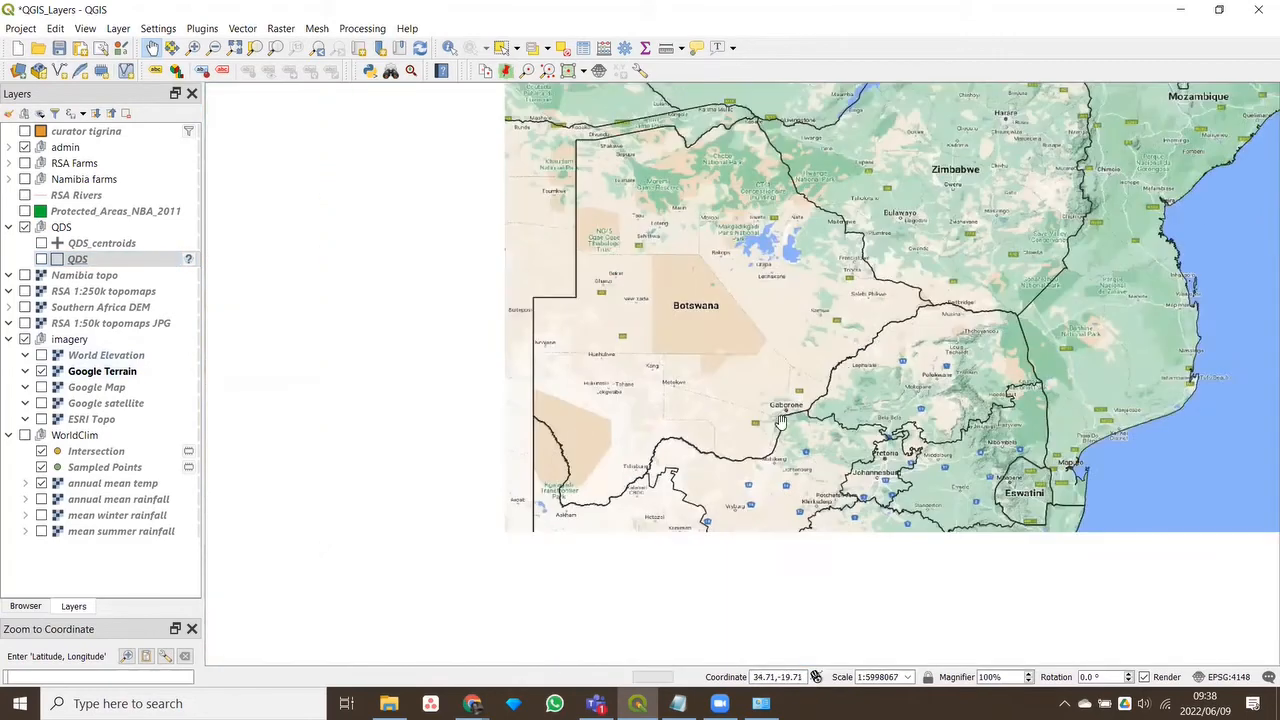
drag(638, 571, 693, 333)
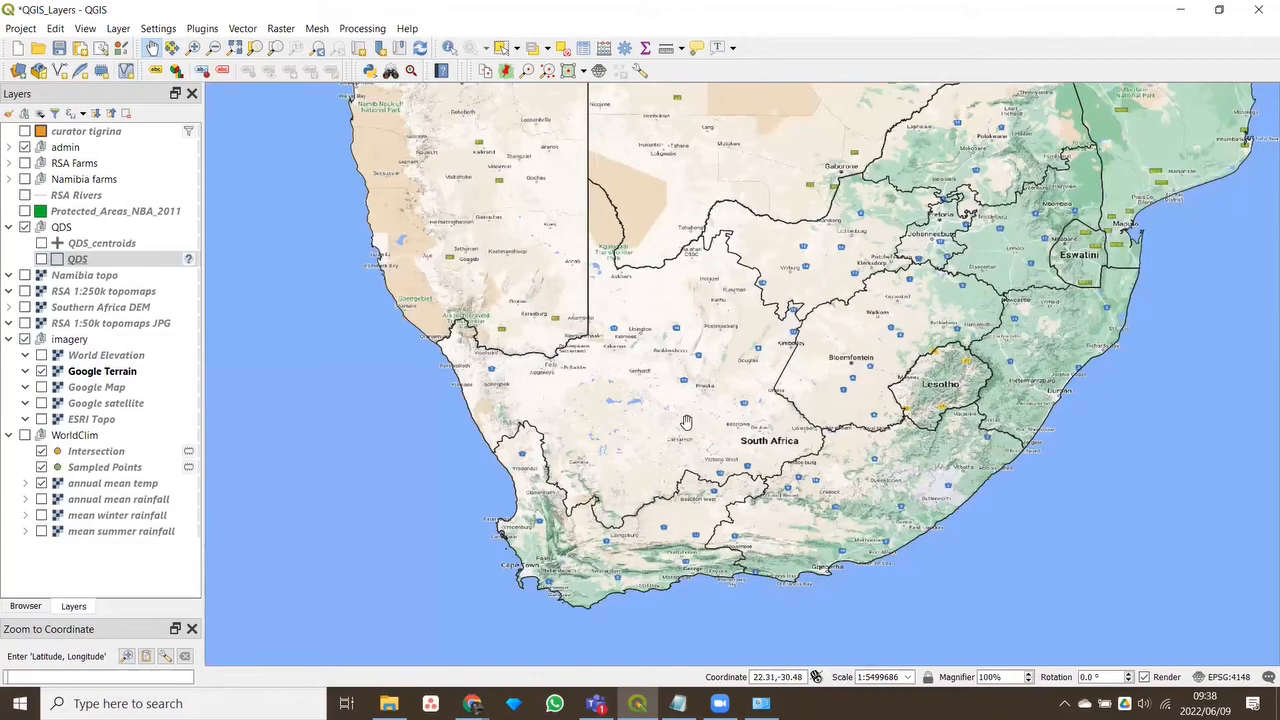
drag(810, 328, 715, 383)
drag(576, 267, 671, 366)
drag(546, 293, 603, 369)
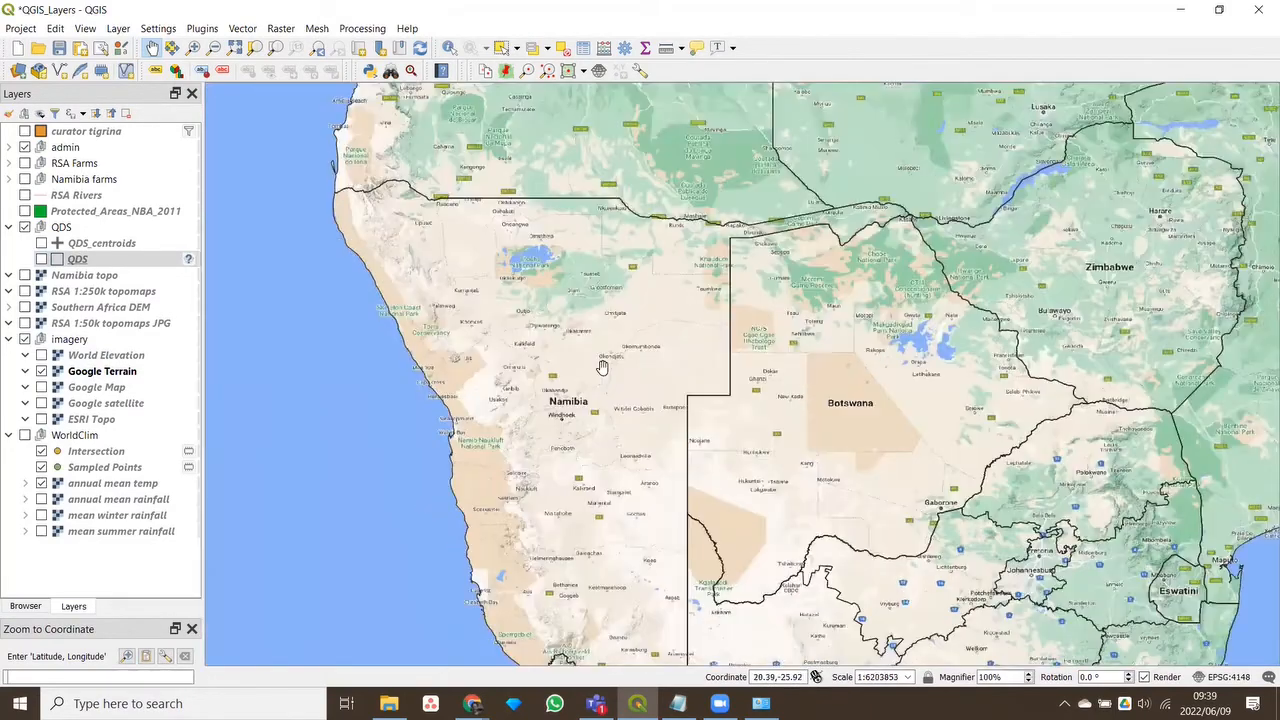
drag(1083, 397, 755, 474)
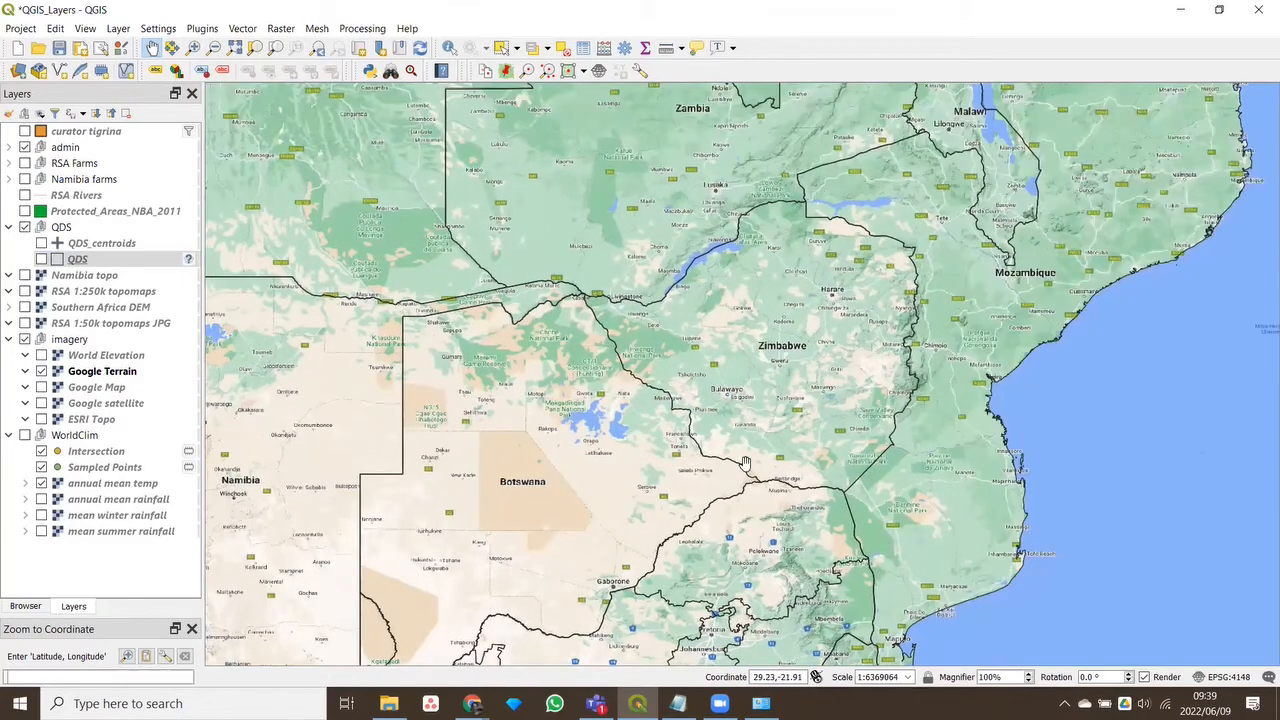
drag(537, 485, 688, 292)
drag(691, 534, 686, 370)
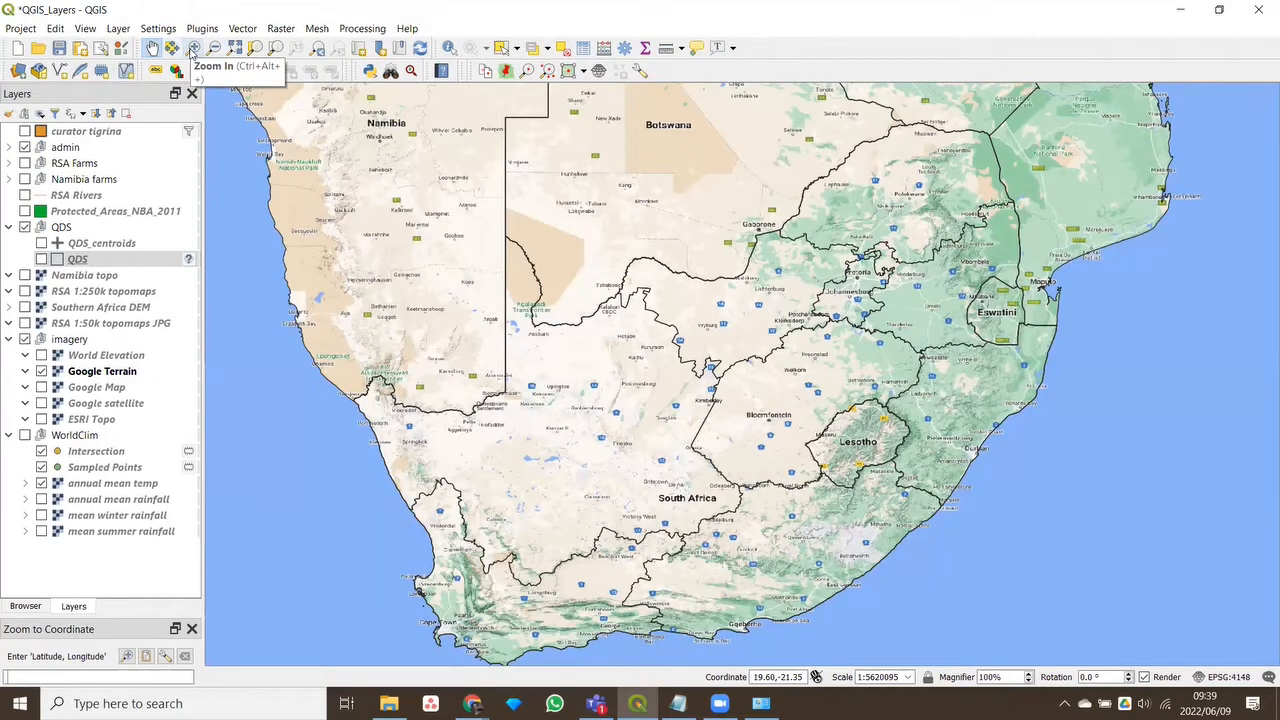
Zoom in on a rectangle around Lesotho, followed by a smaller rectangle around Bloemfontein
click(193, 49)
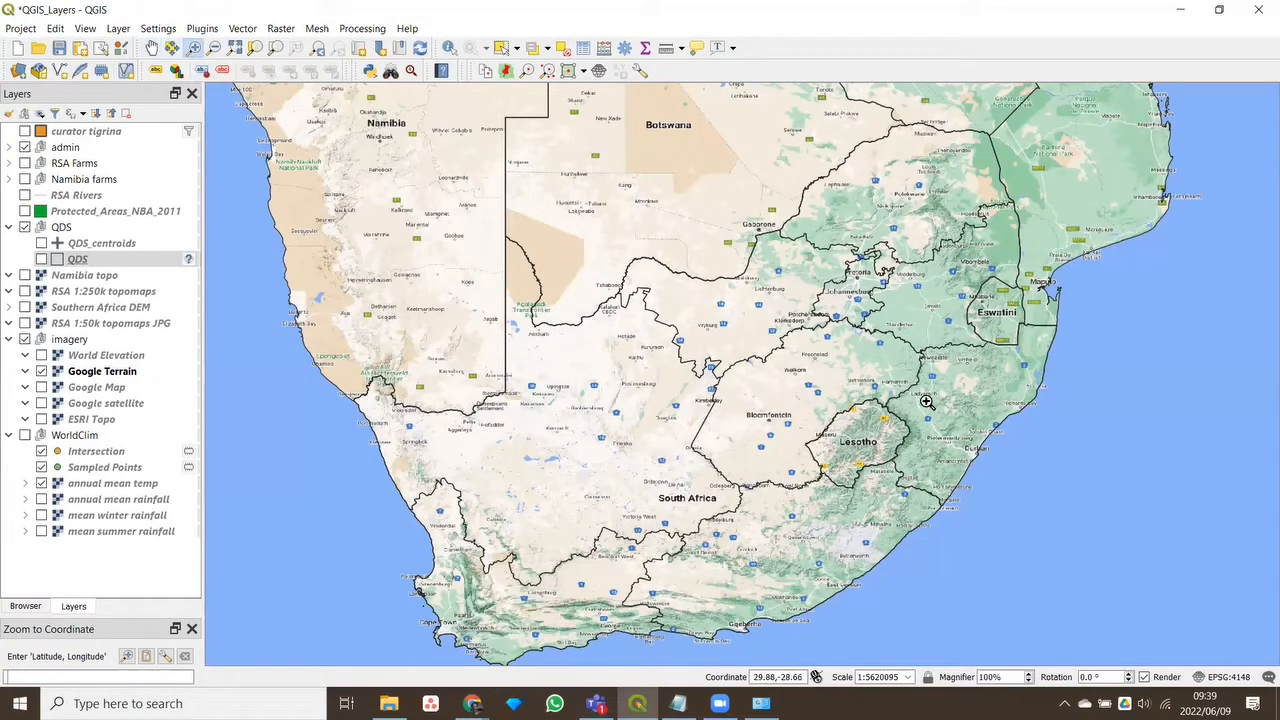
drag(930, 388, 790, 498)
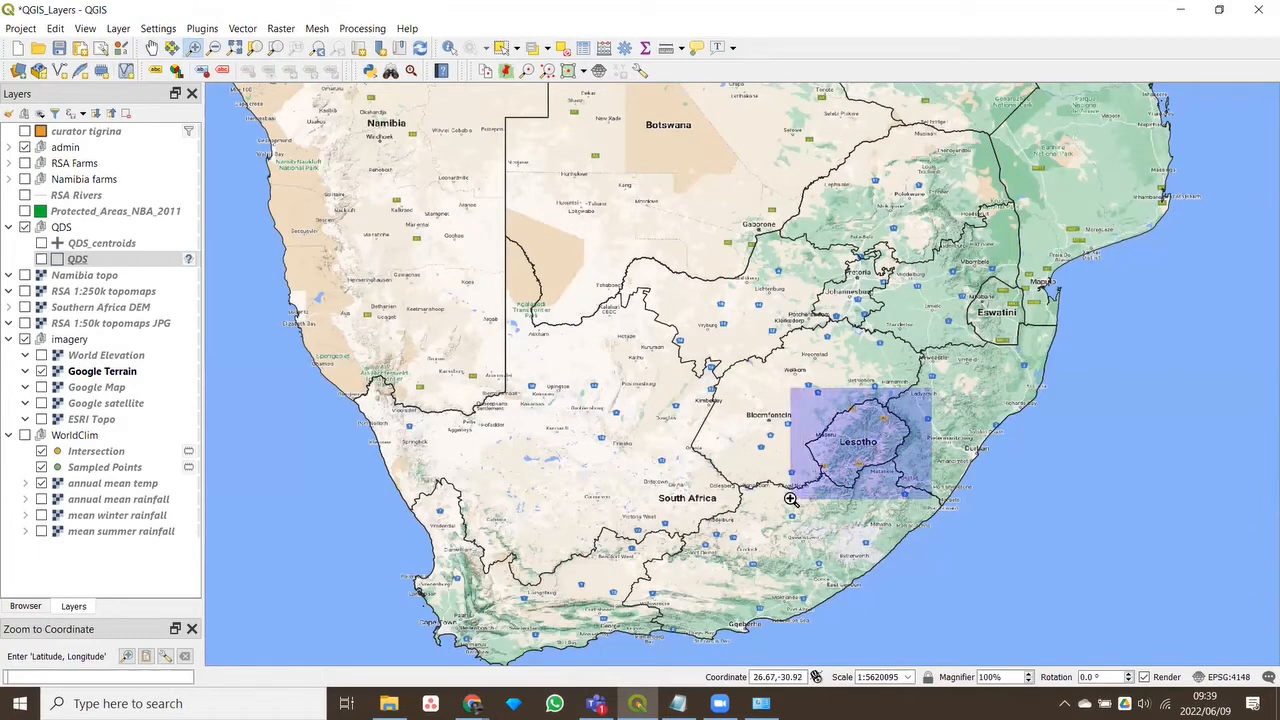
drag(790, 498, 790, 498)
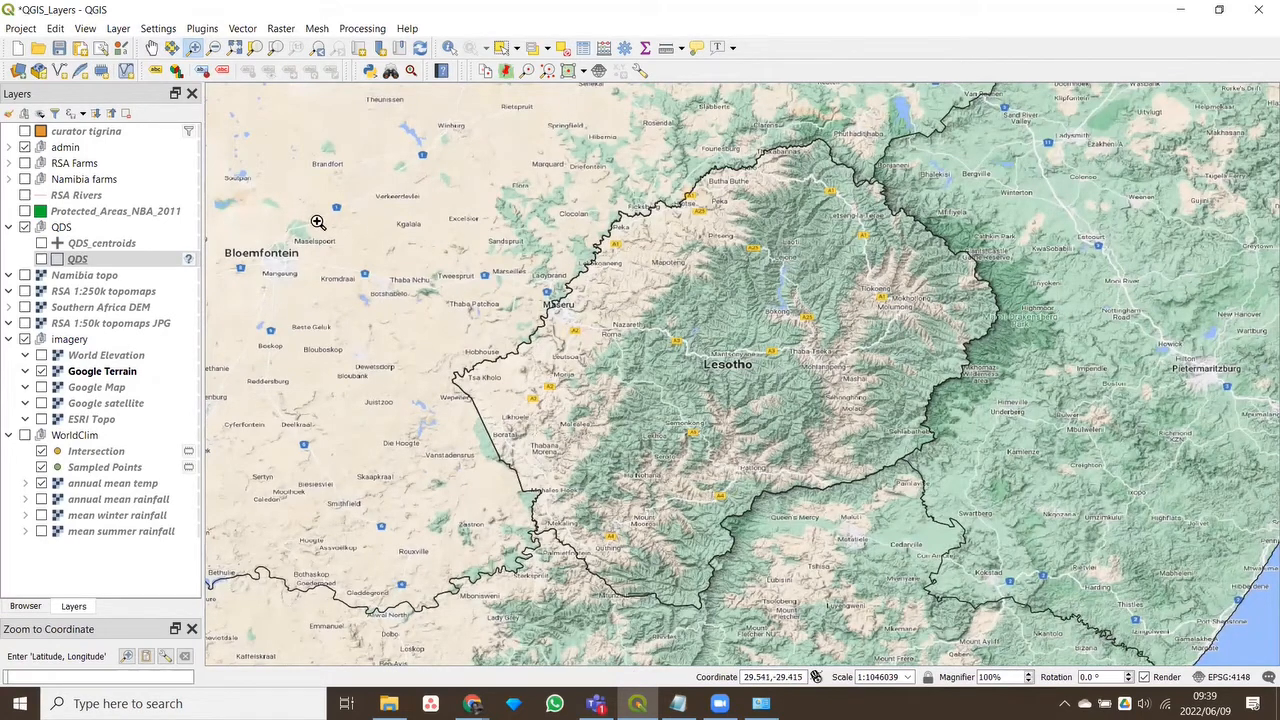
drag(345, 198, 218, 332)
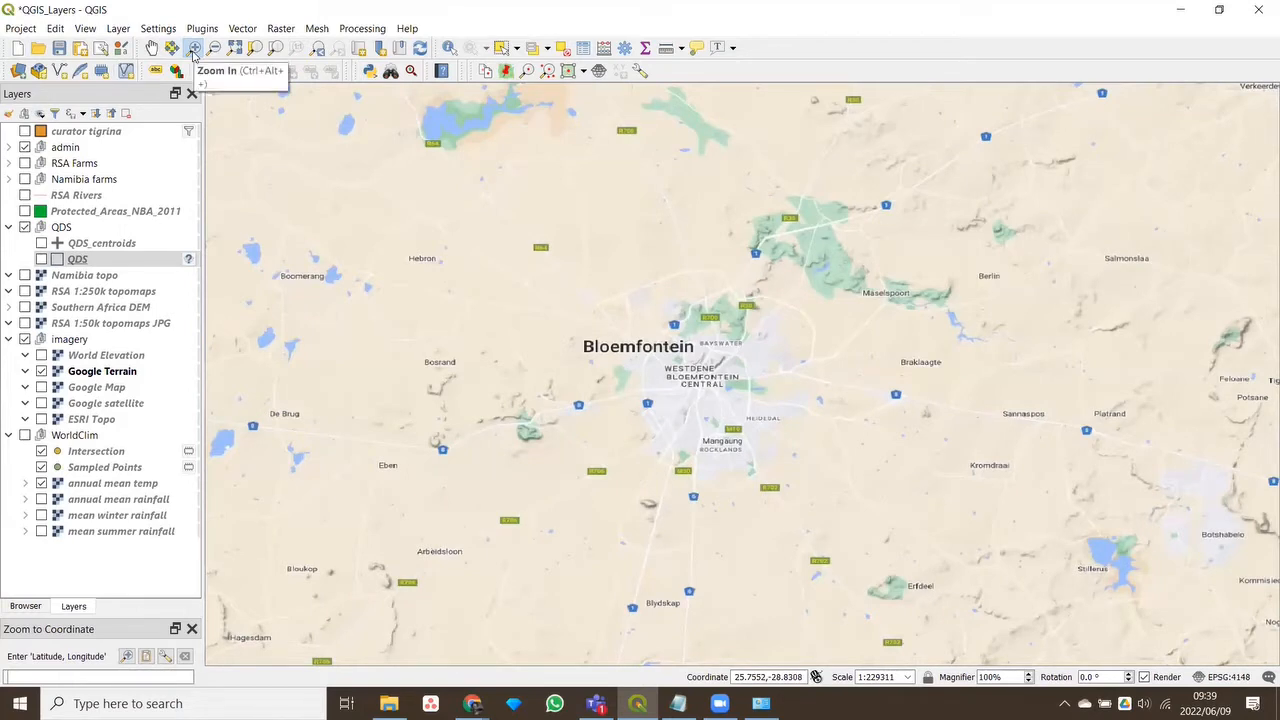
Pan the terrain map around Bloemfontein to examine the surrounding towns, hills and dams, ending back at the city
click(151, 50)
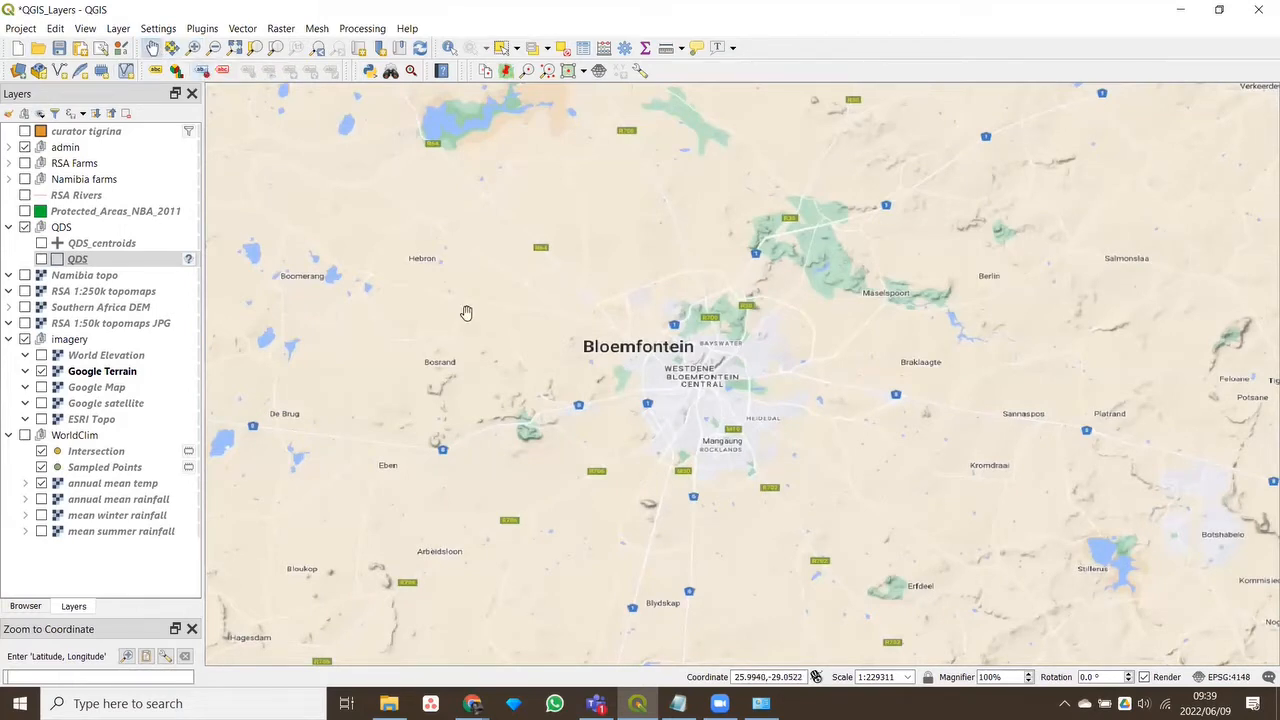
drag(997, 427, 829, 429)
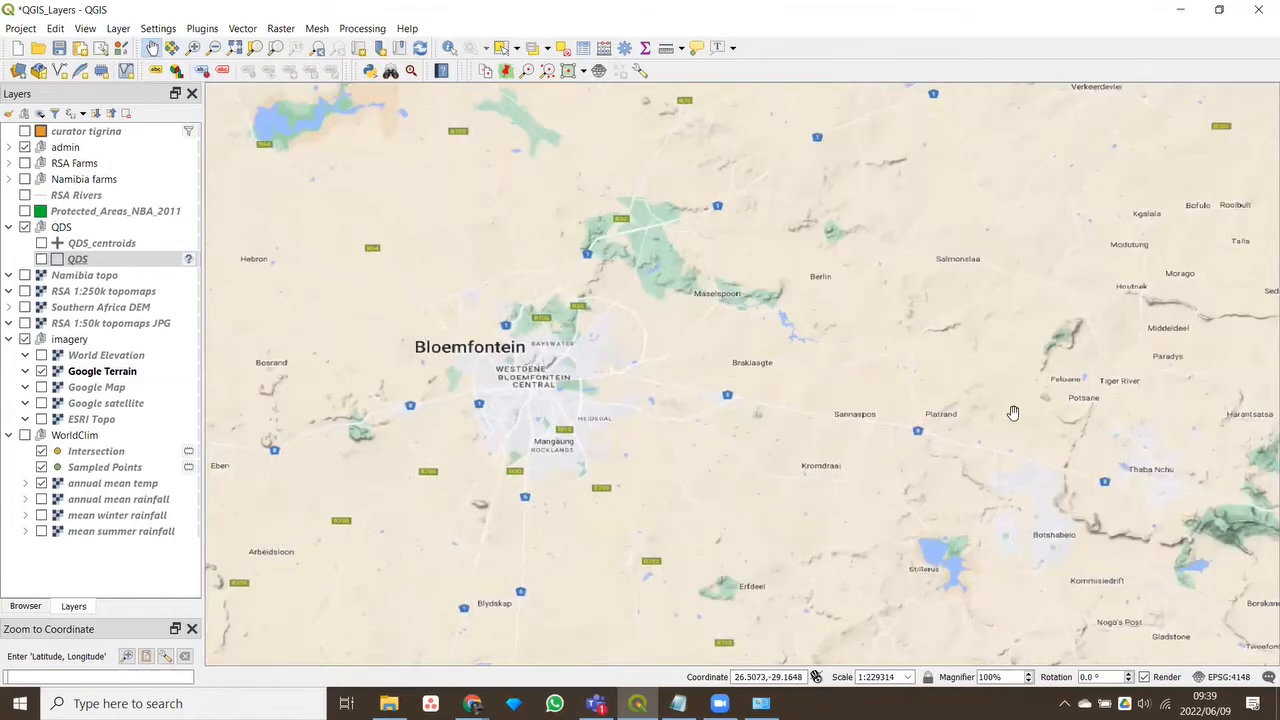
drag(1035, 411, 858, 417)
drag(852, 271, 872, 457)
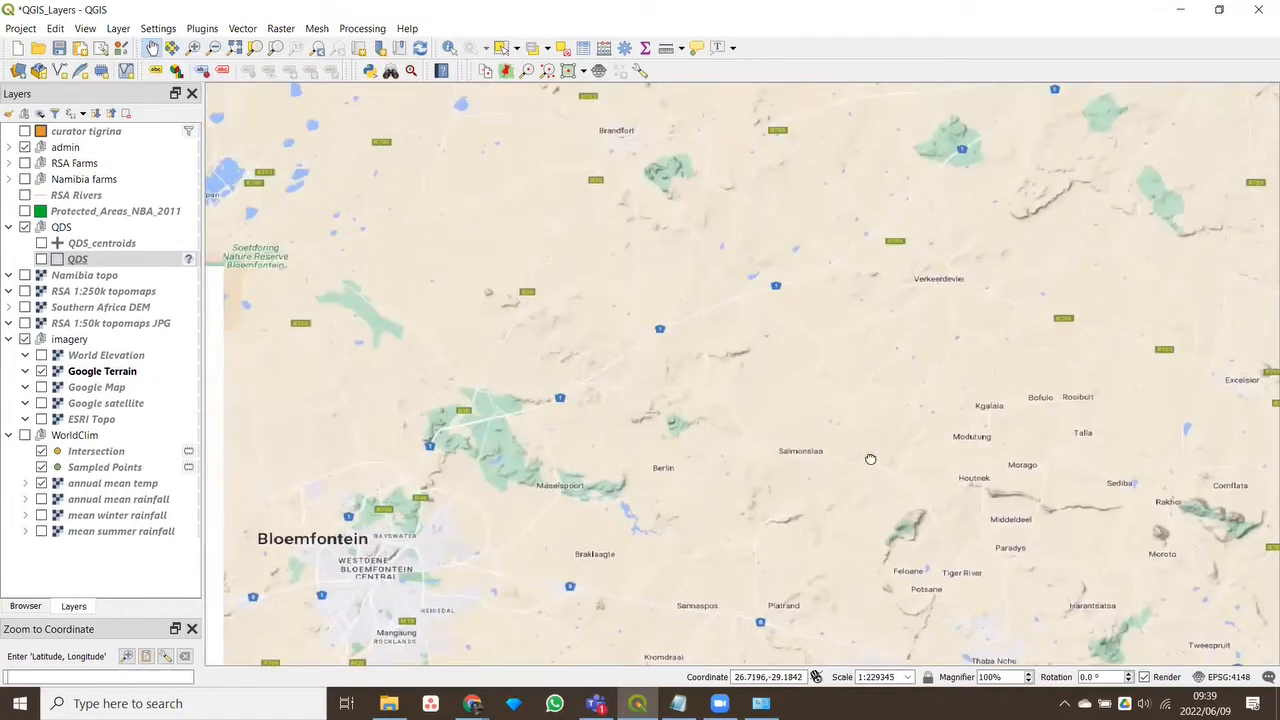
drag(545, 357, 757, 346)
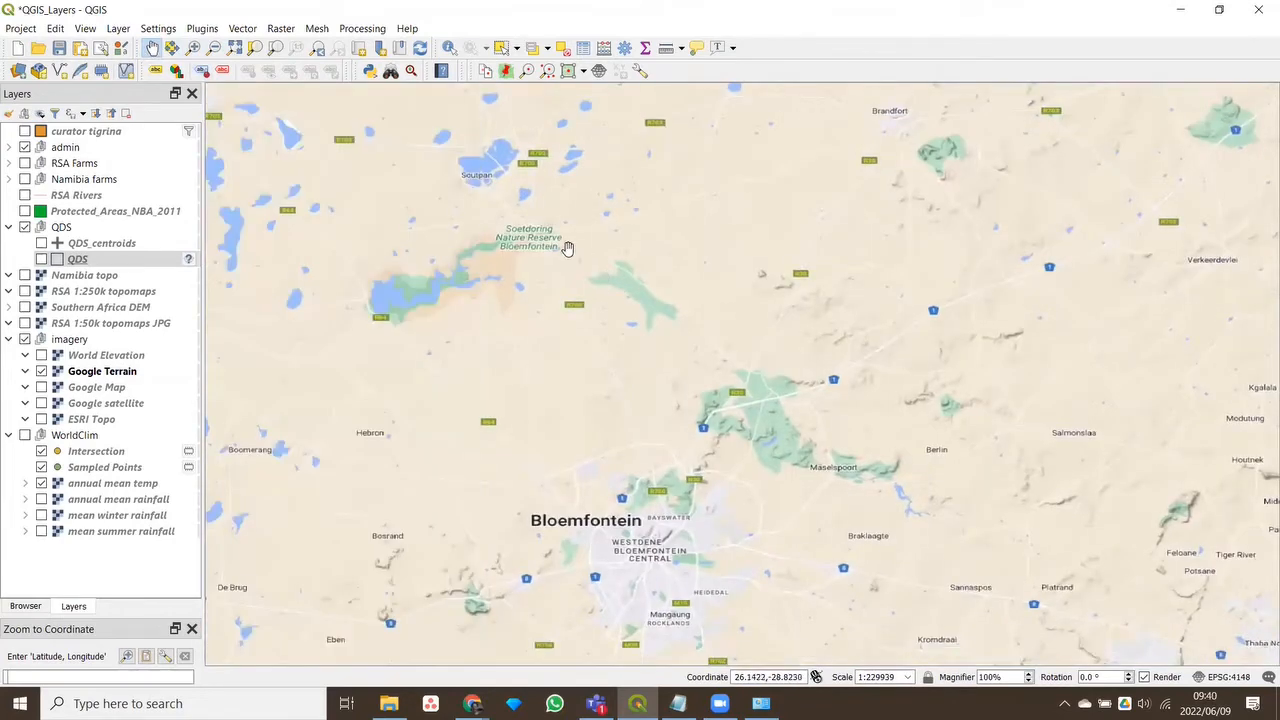
drag(566, 246, 781, 254)
drag(521, 392, 719, 335)
drag(667, 541, 653, 349)
drag(616, 482, 597, 270)
drag(528, 528, 355, 414)
drag(1128, 528, 871, 465)
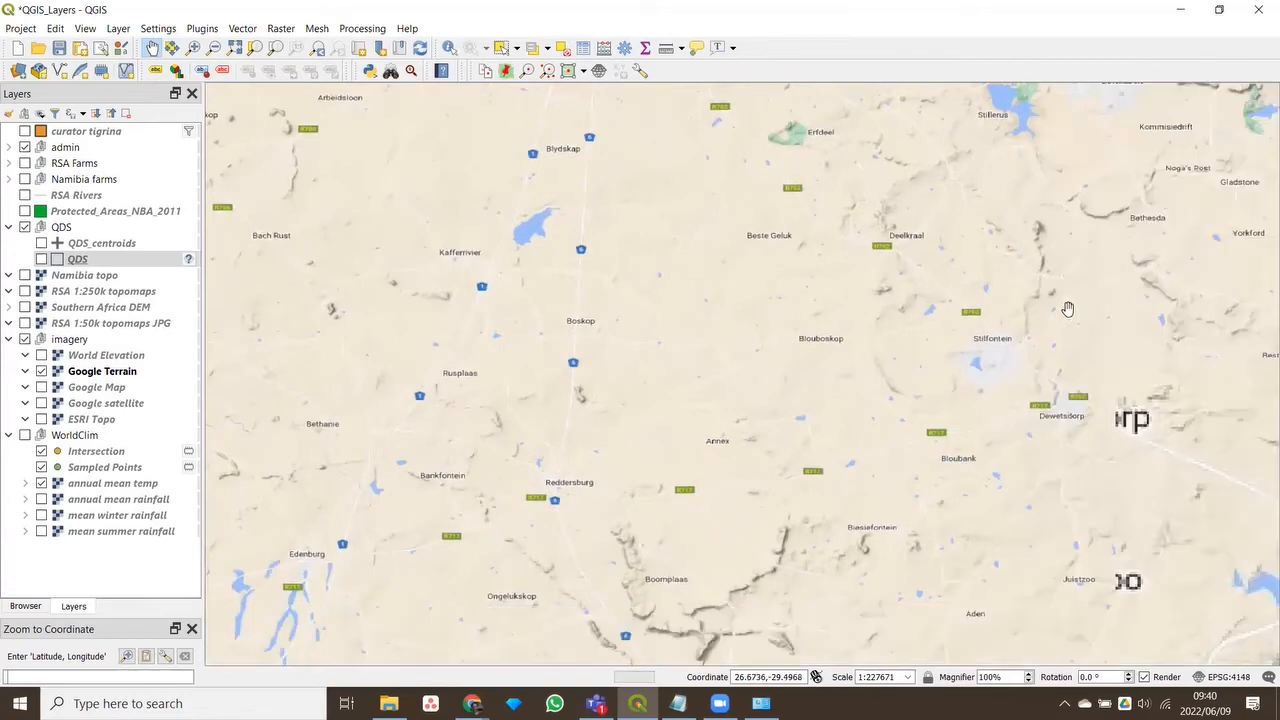
drag(1042, 275, 992, 560)
drag(899, 293, 1015, 517)
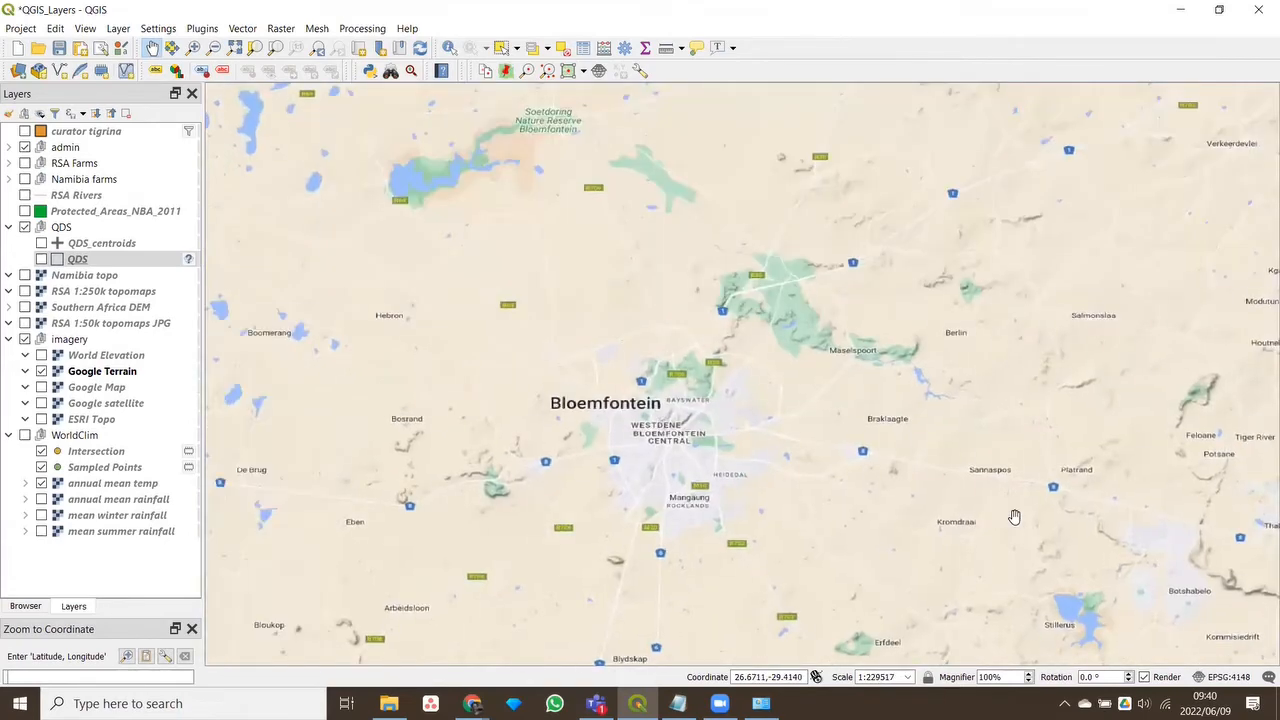
drag(711, 501, 791, 467)
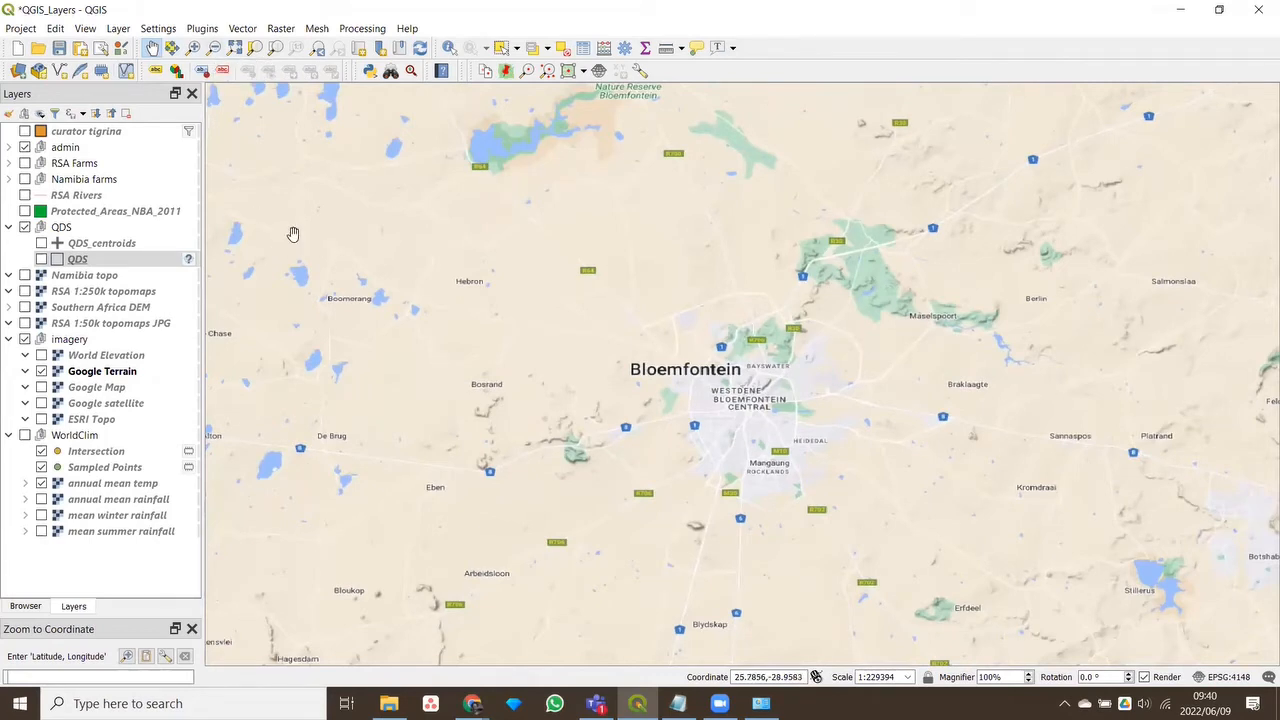
Zoom out in stages from Bloemfontein until the whole of South Africa and its neighbours is in view
click(214, 49)
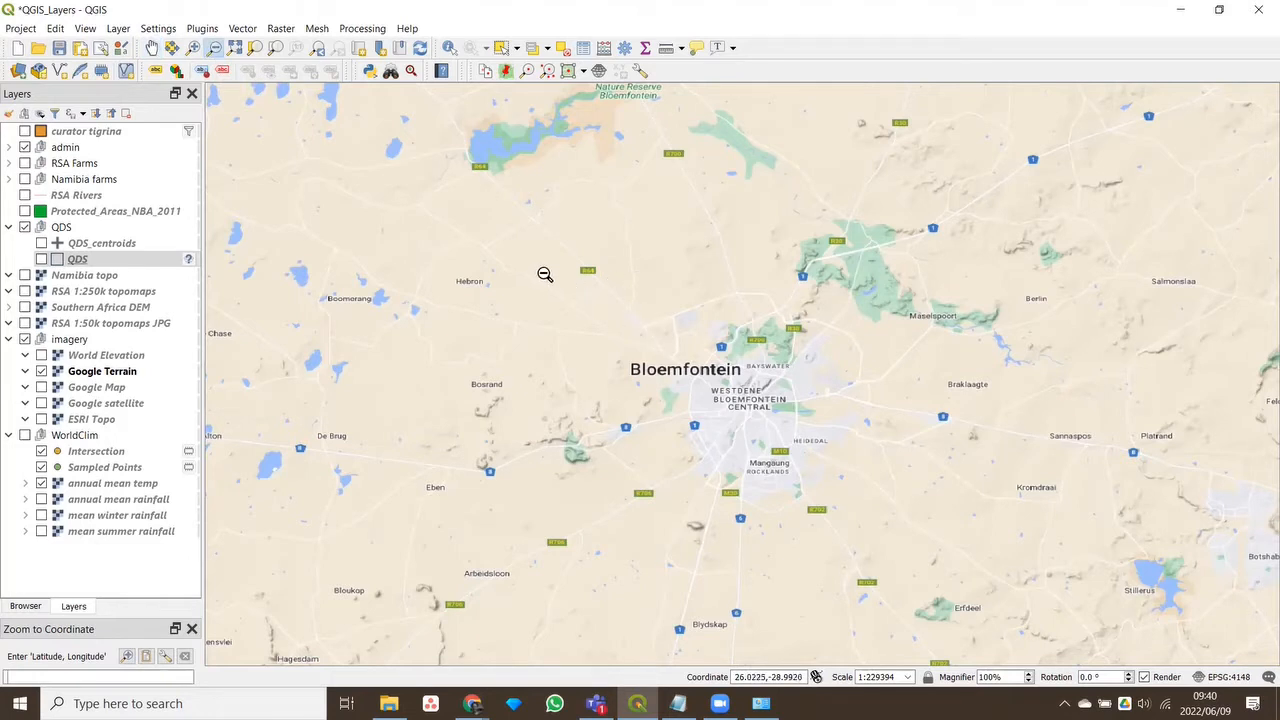
drag(512, 256, 1006, 579)
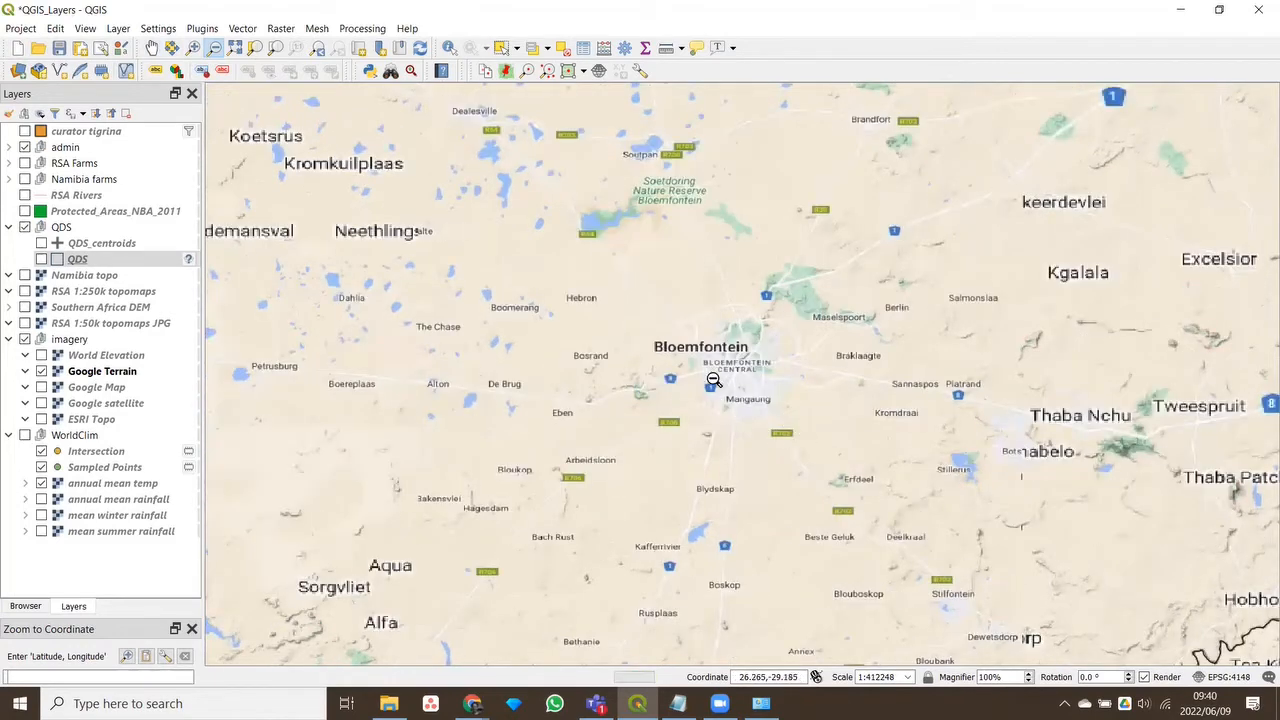
drag(579, 252, 913, 490)
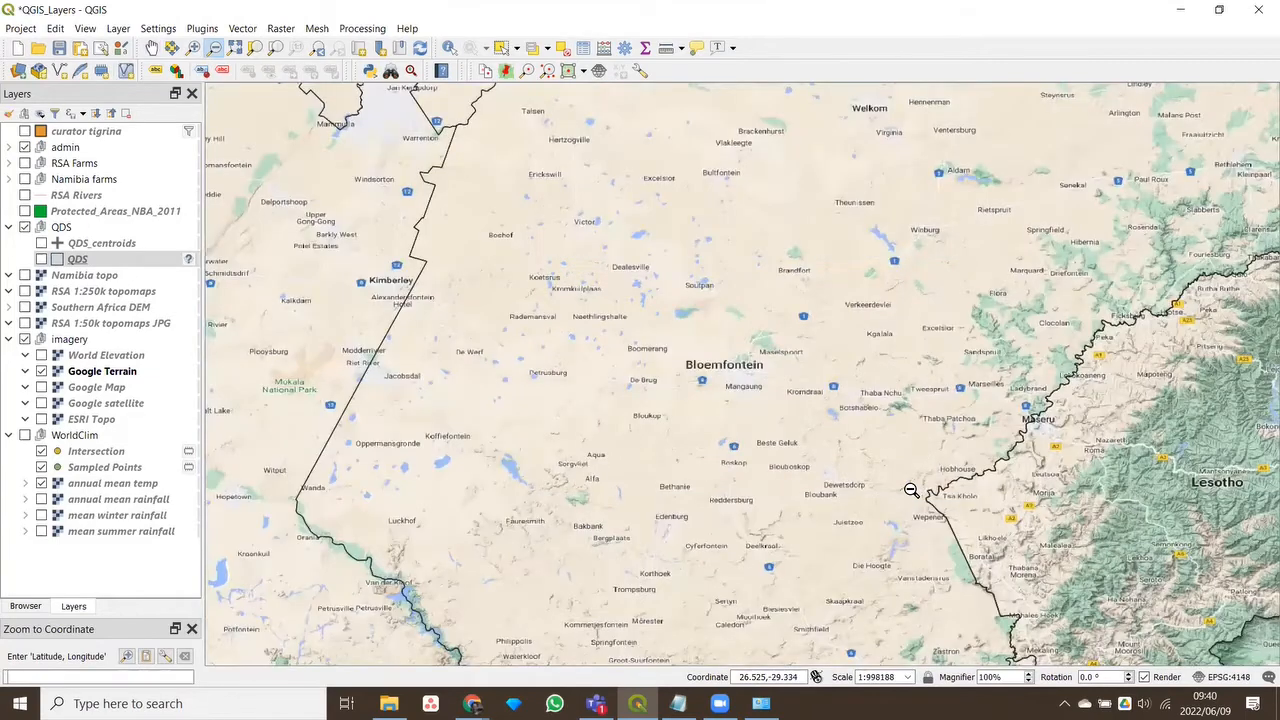
drag(573, 280, 723, 377)
drag(889, 487, 889, 487)
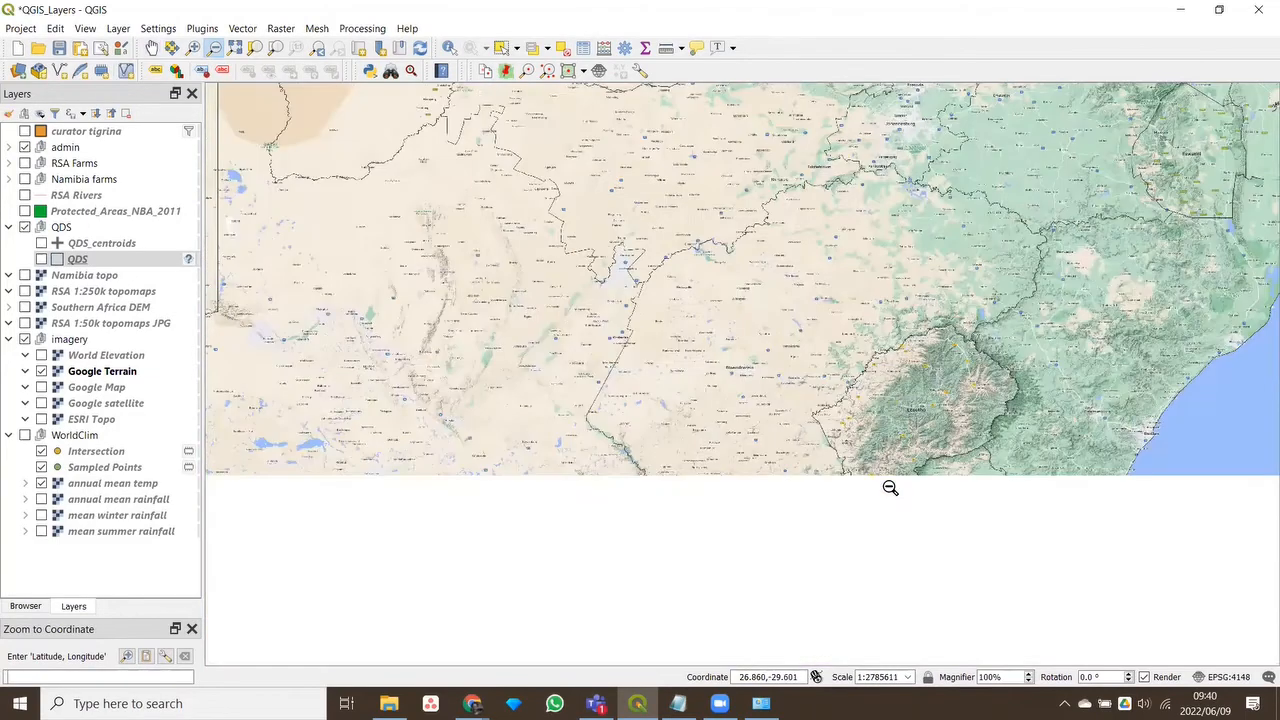
drag(612, 295, 899, 488)
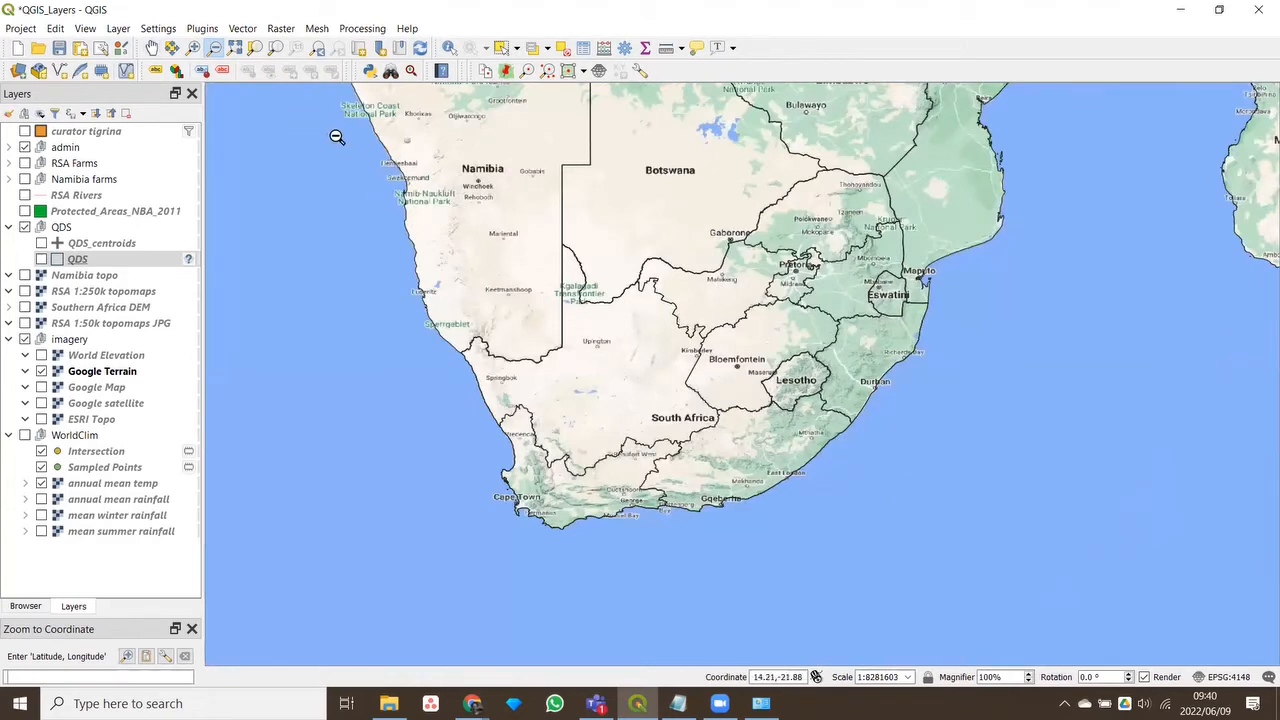
Zoom out using a large rectangle over South Africa and a tiny one near its centre, then zoom back in to southern Africa
drag(246, 104, 1259, 656)
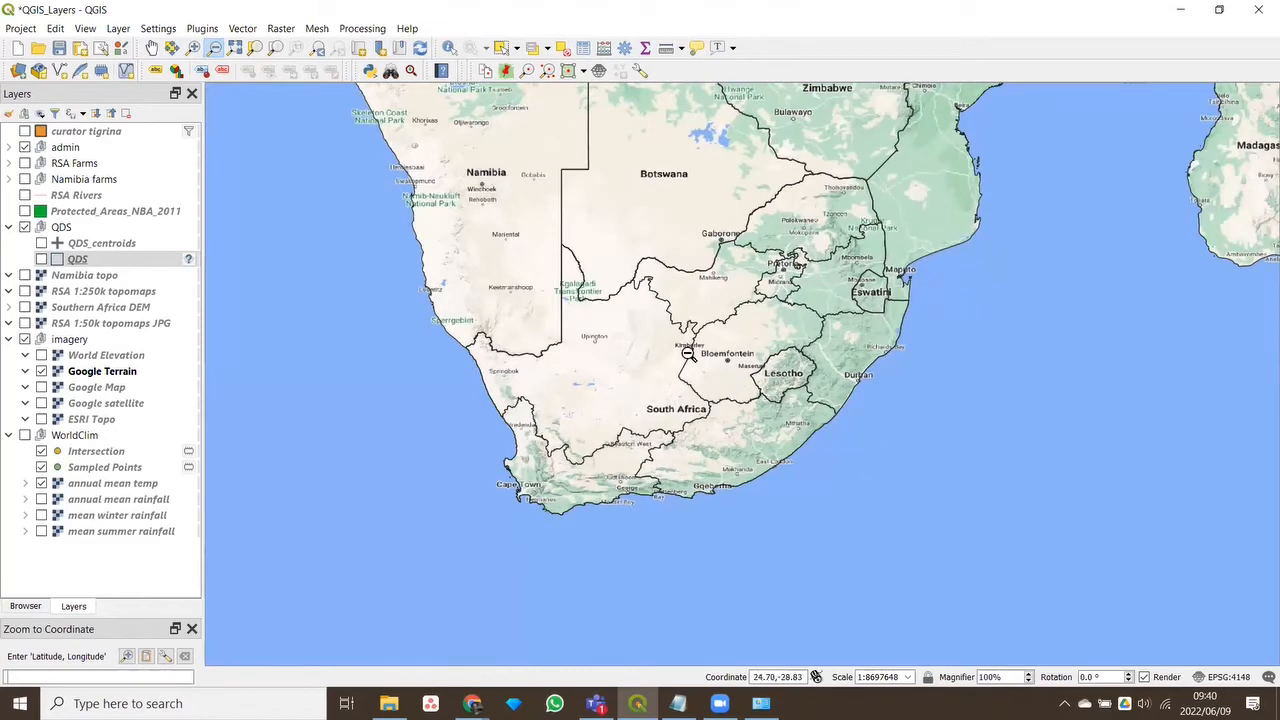
scroll(632, 277, up, 1)
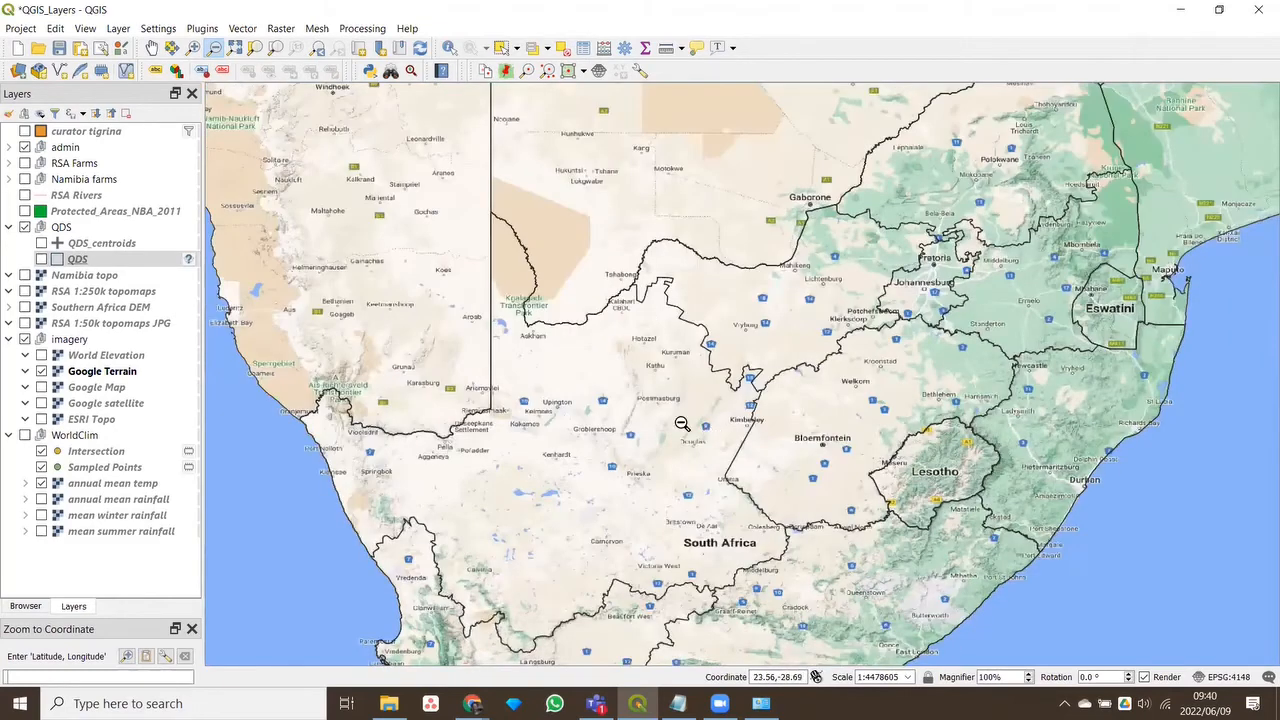
drag(672, 417, 717, 453)
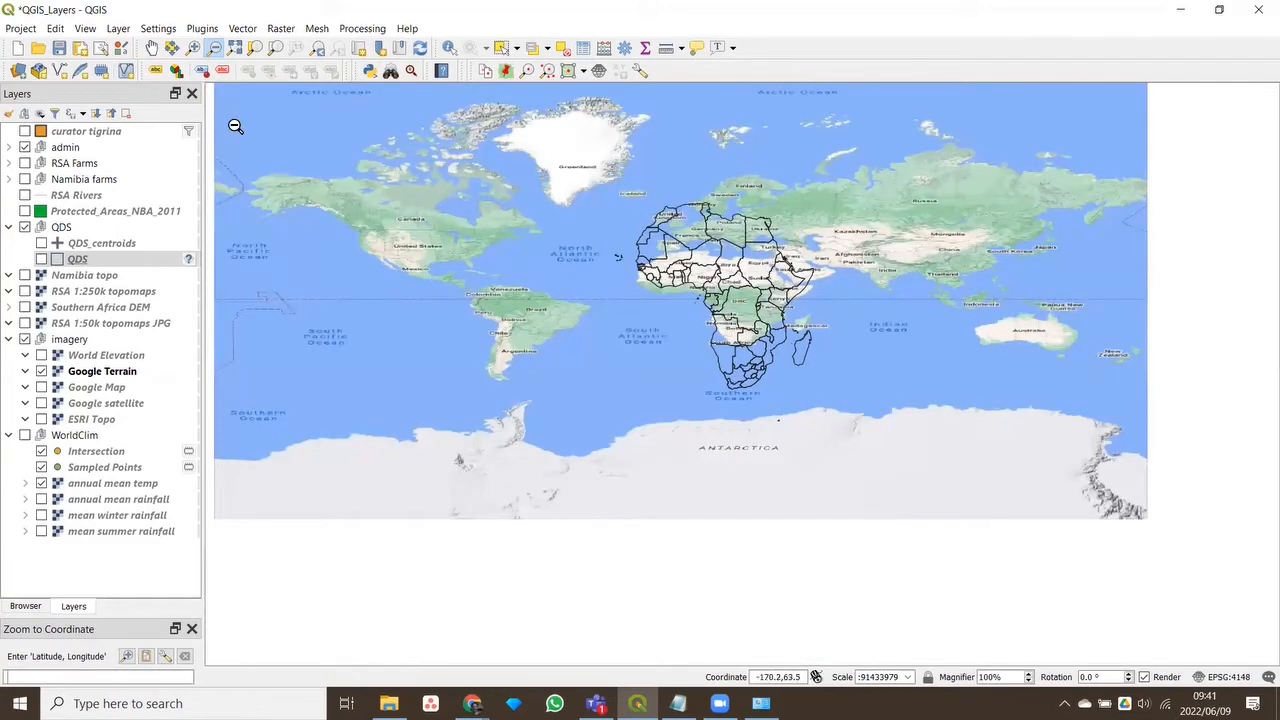
scroll(805, 305, up, 2)
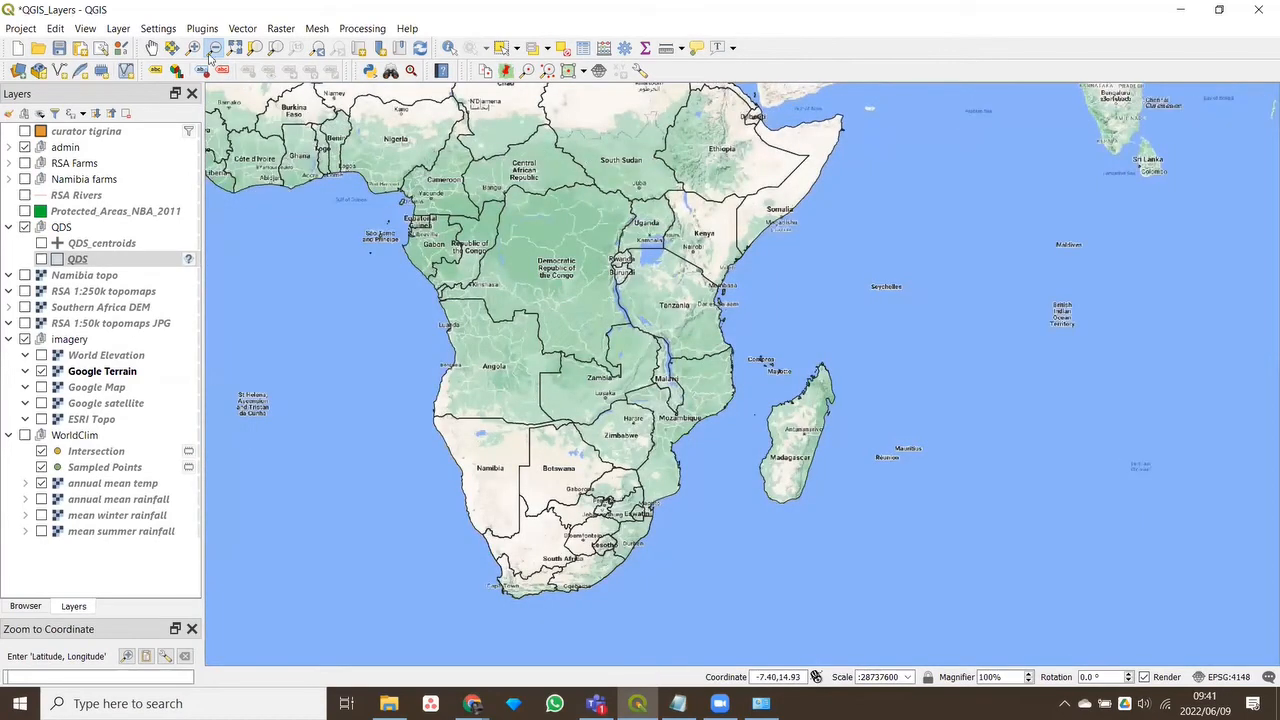
Zoom to the full extent of the layers, hide the Google Terrain layer and zoom to the full extent again
click(195, 52)
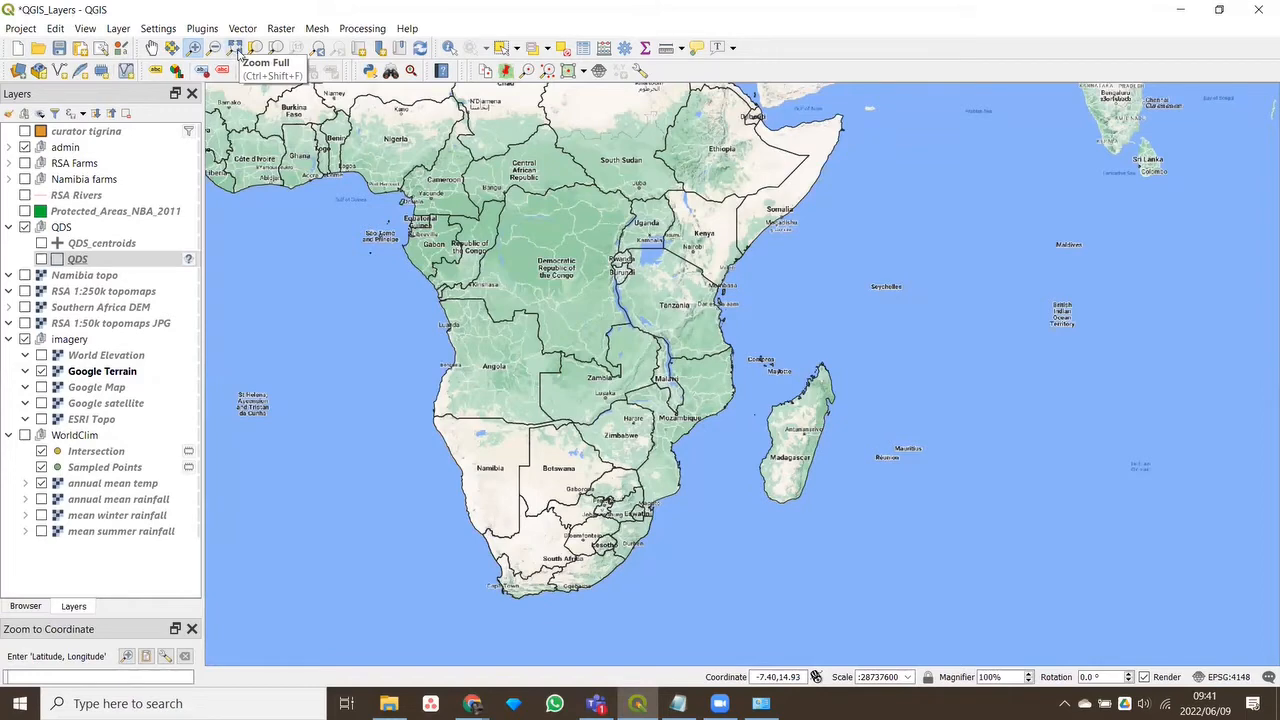
click(237, 53)
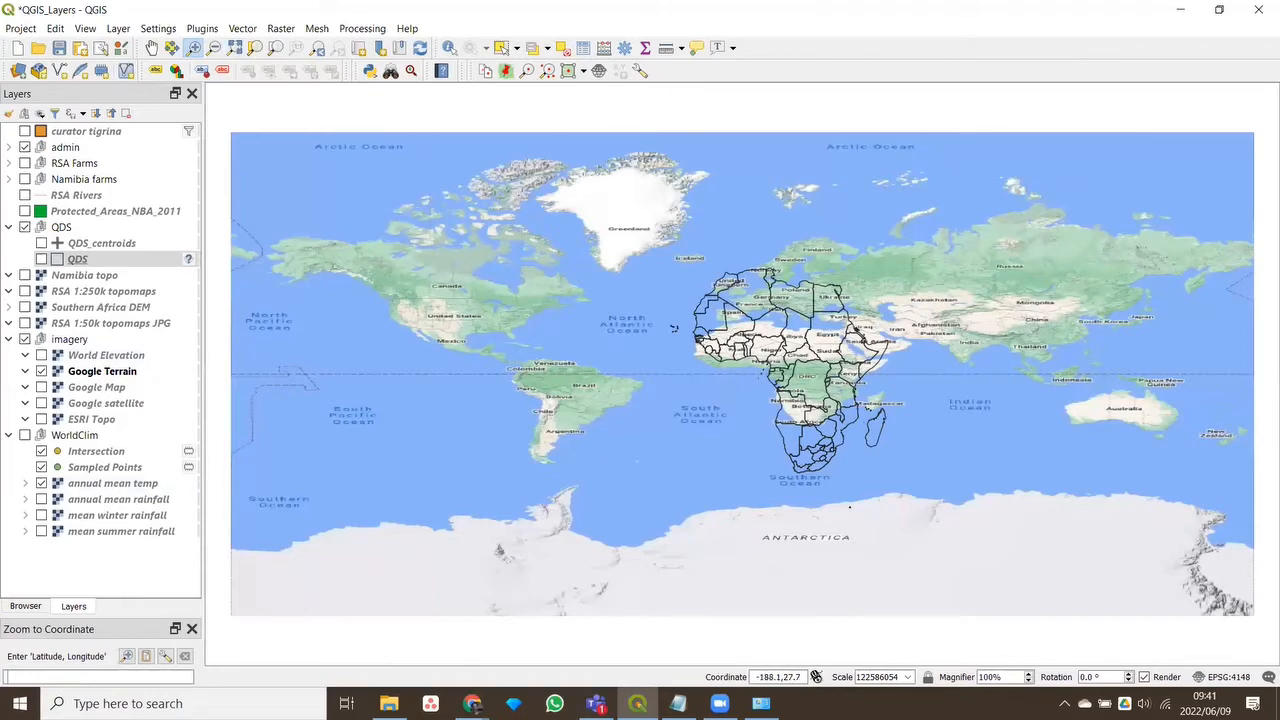
click(41, 371)
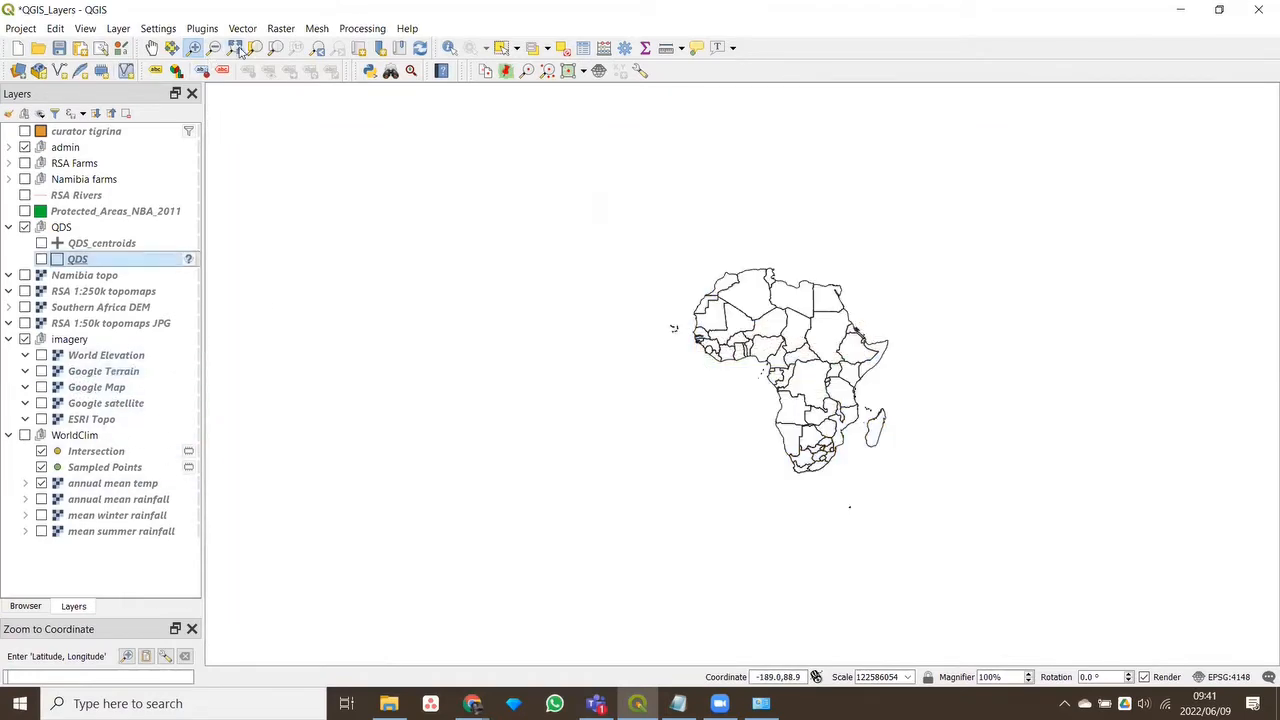
click(237, 48)
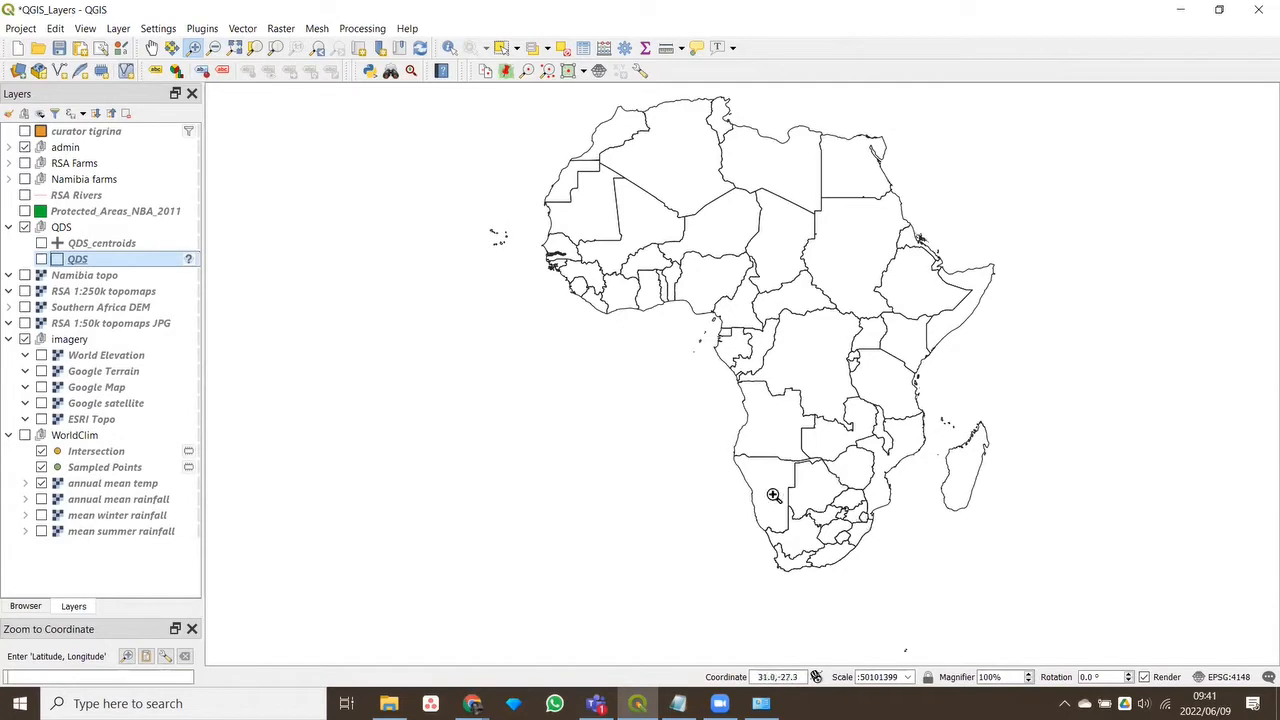
Zoom in on successive rectangles around South Africa and show the Google Terrain layer again
drag(703, 460, 915, 583)
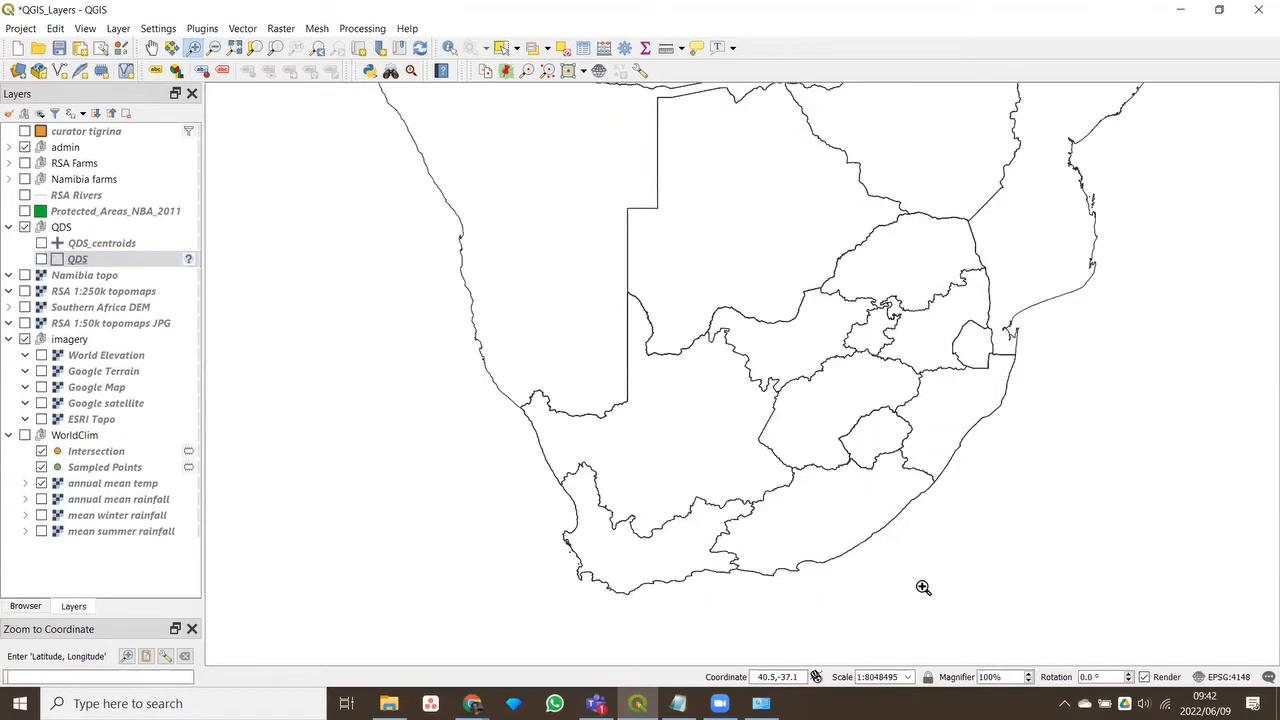
drag(1038, 195, 488, 623)
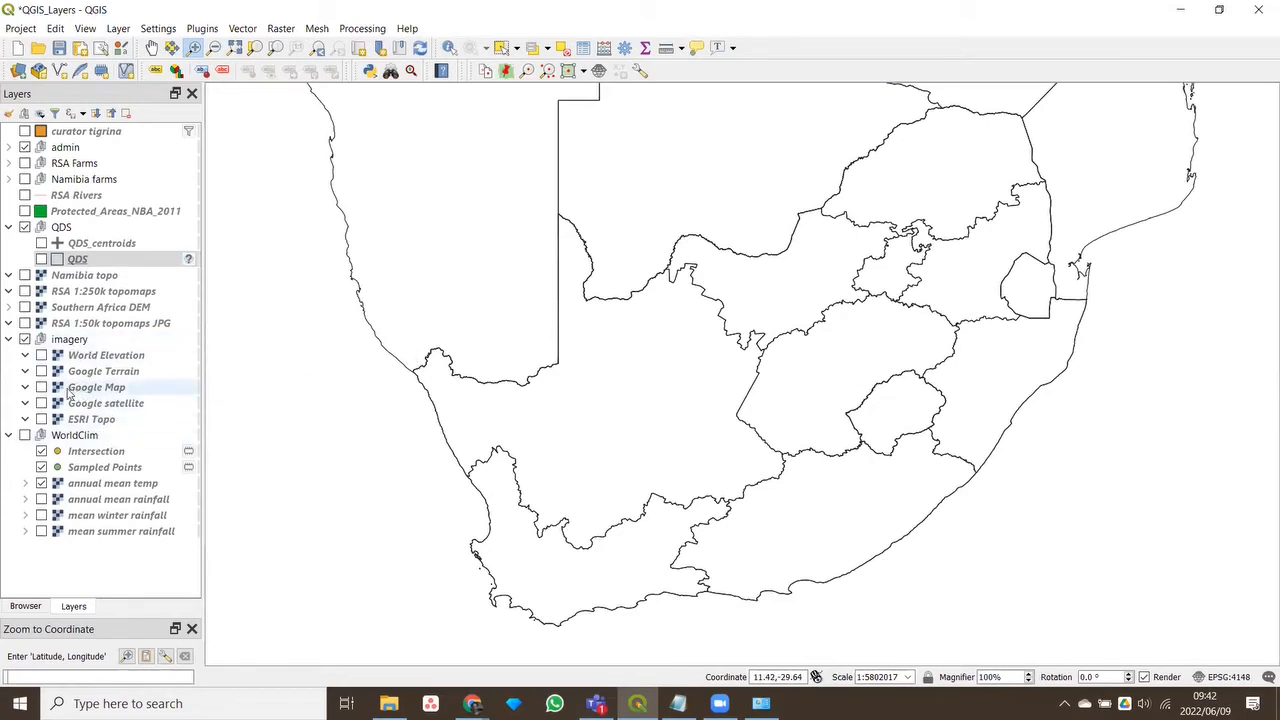
click(41, 371)
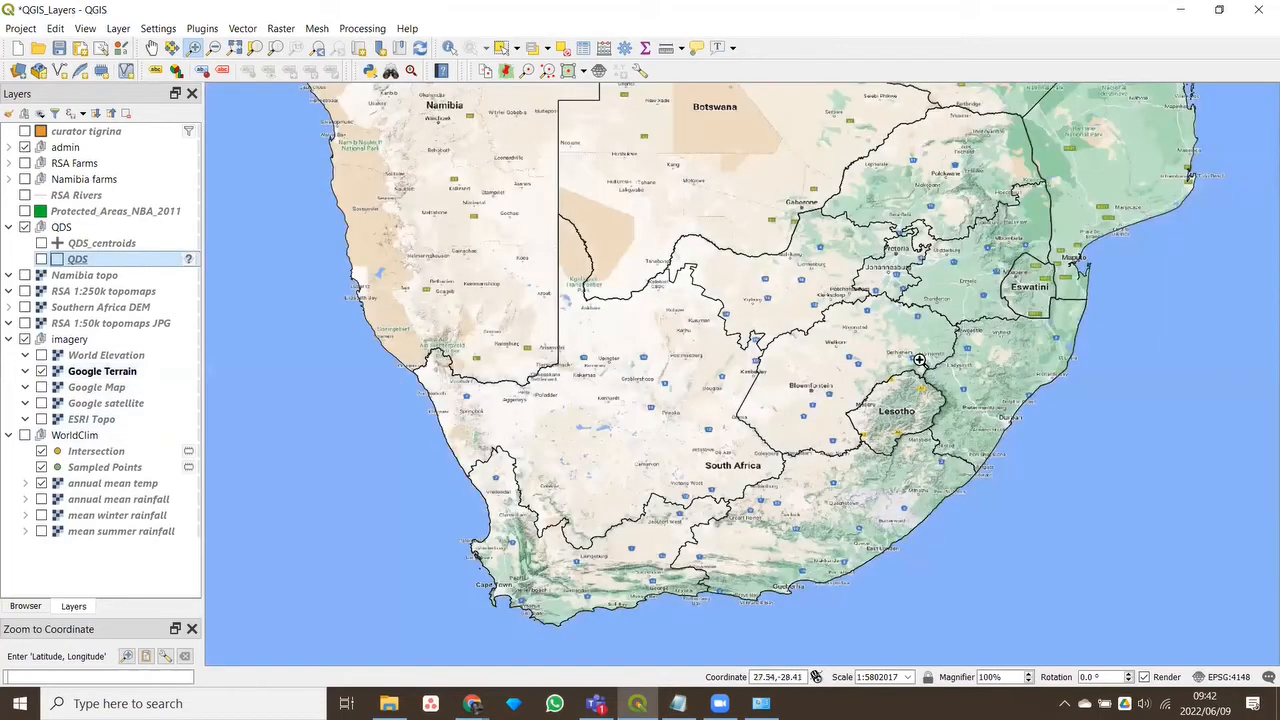
Zoom in on Lesotho and back out to the whole of South Africa
click(936, 401)
click(936, 401)
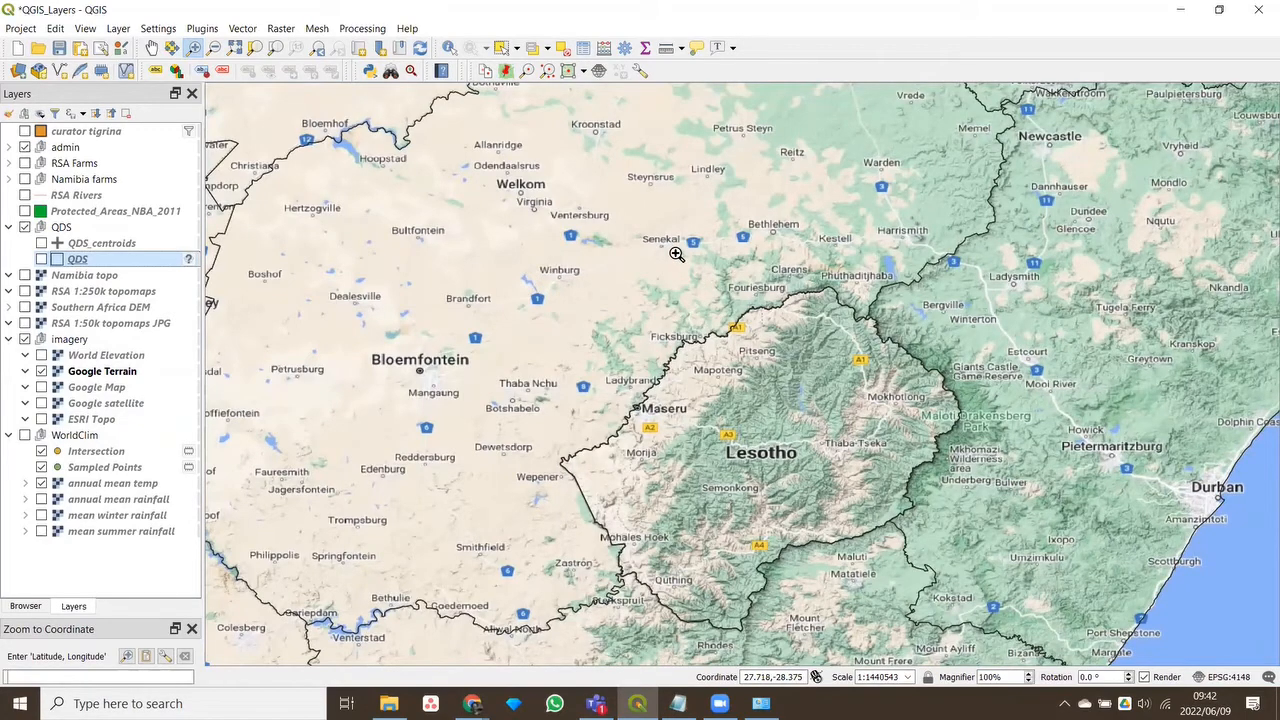
scroll(643, 297, down, 2)
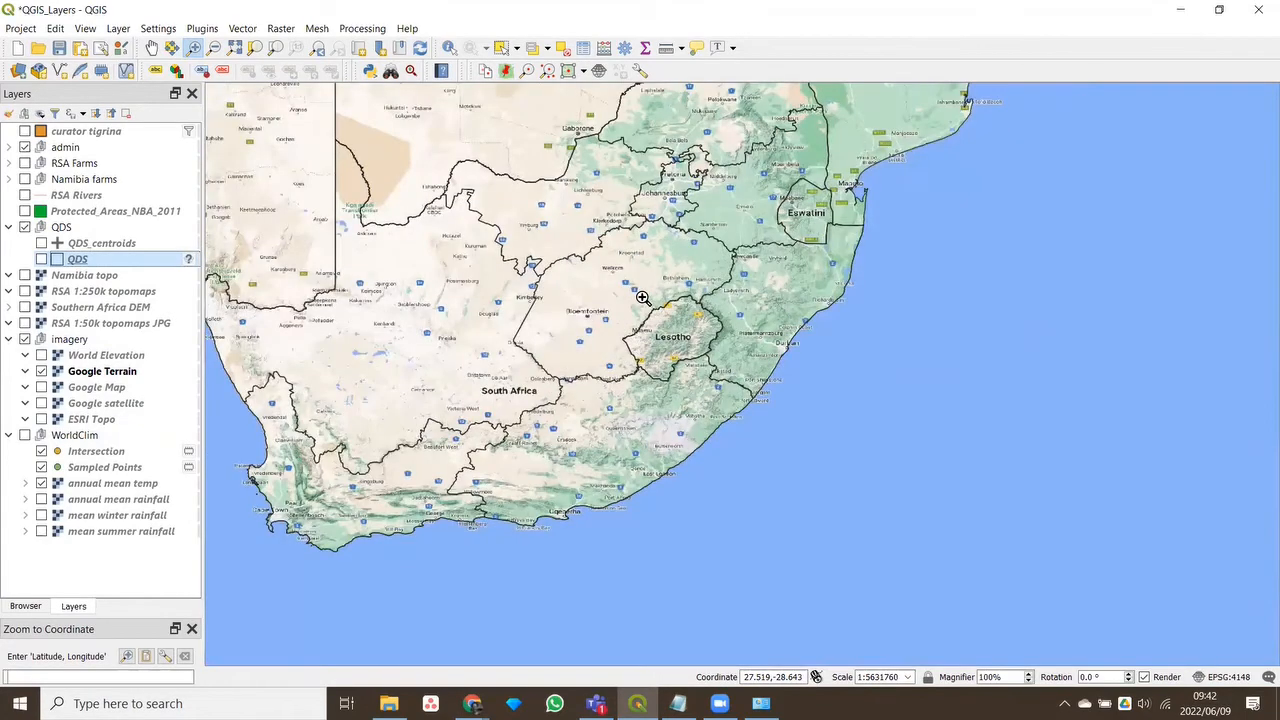
scroll(643, 297, up, 1)
scroll(643, 297, up, 1)
scroll(643, 297, down, 1)
scroll(643, 297, down, 1)
Zoom in and out repeatedly around the Kgalagadi Transfrontier Park on the Namibia–Botswana border
click(344, 183)
double_click(344, 183)
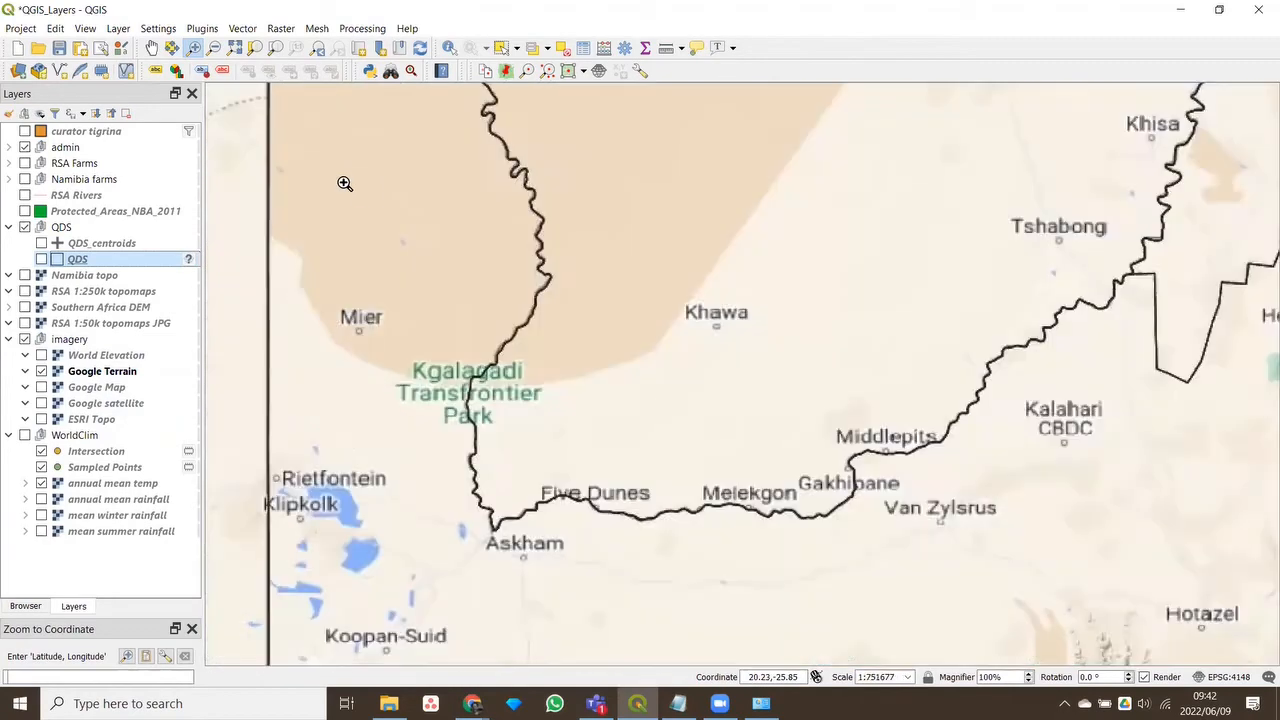
click(344, 183)
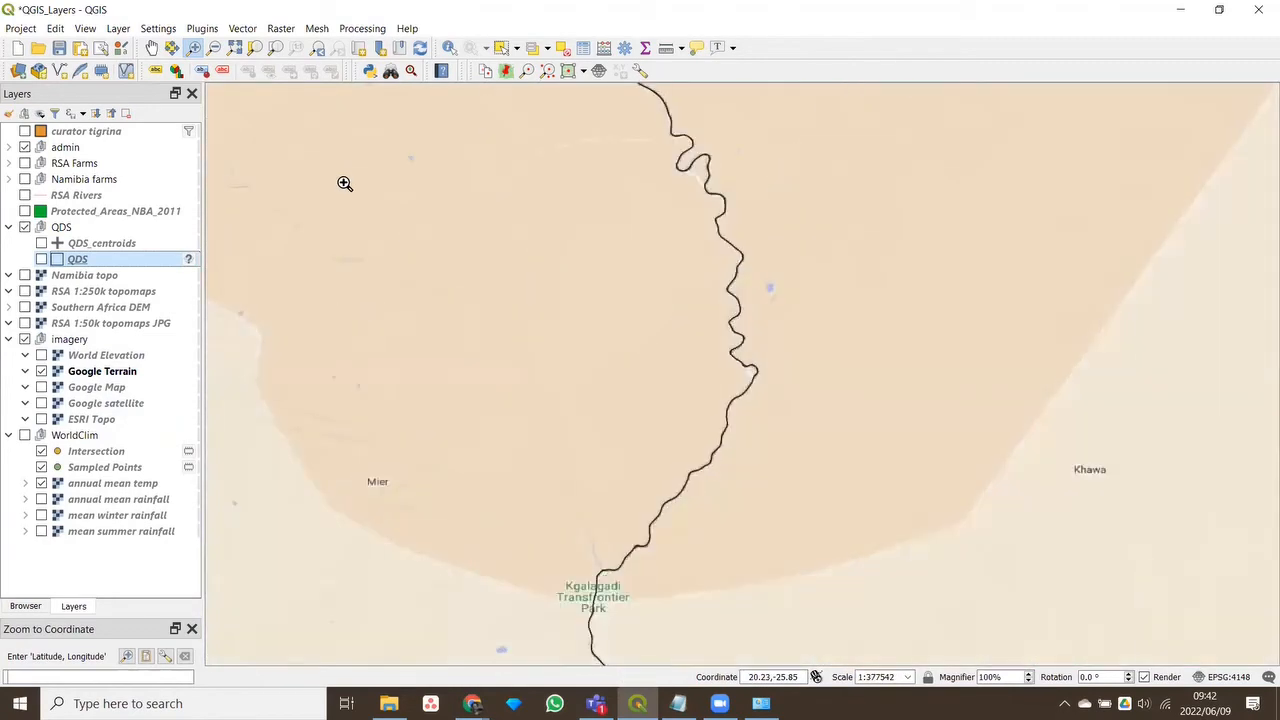
scroll(344, 183, down, 3)
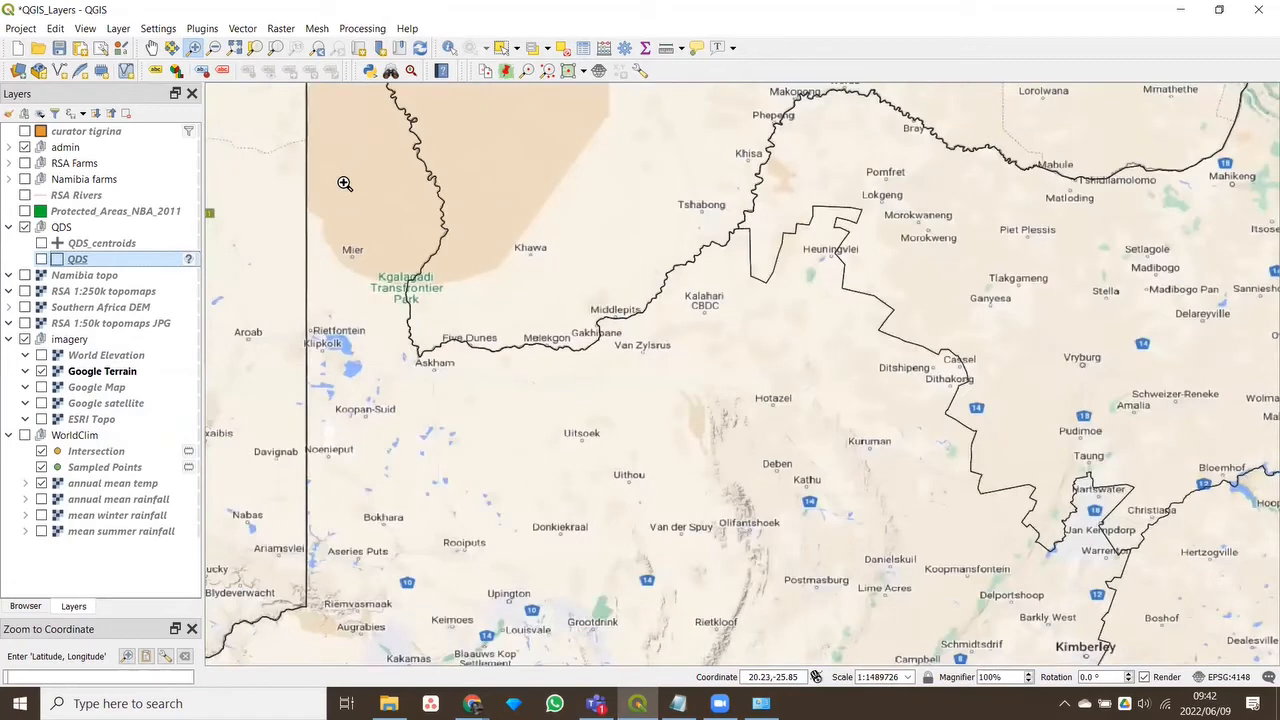
scroll(660, 334, down, 2)
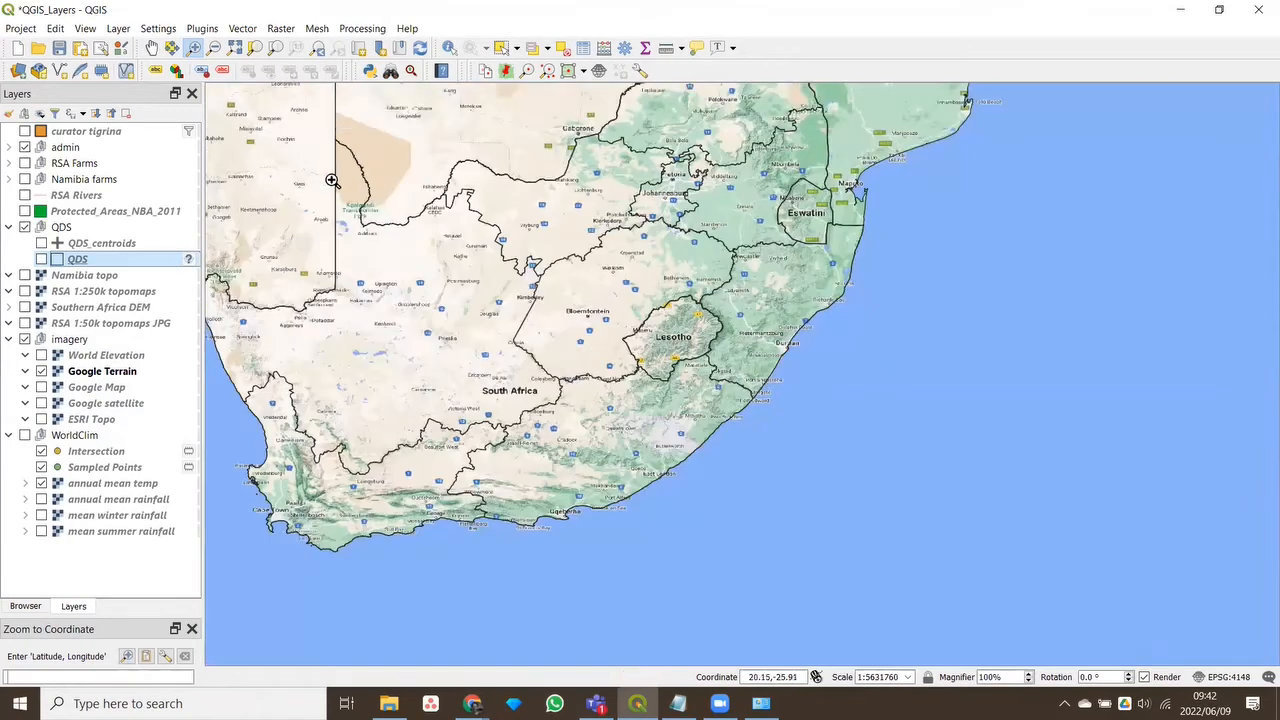
scroll(332, 159, up, 2)
scroll(332, 158, up, 2)
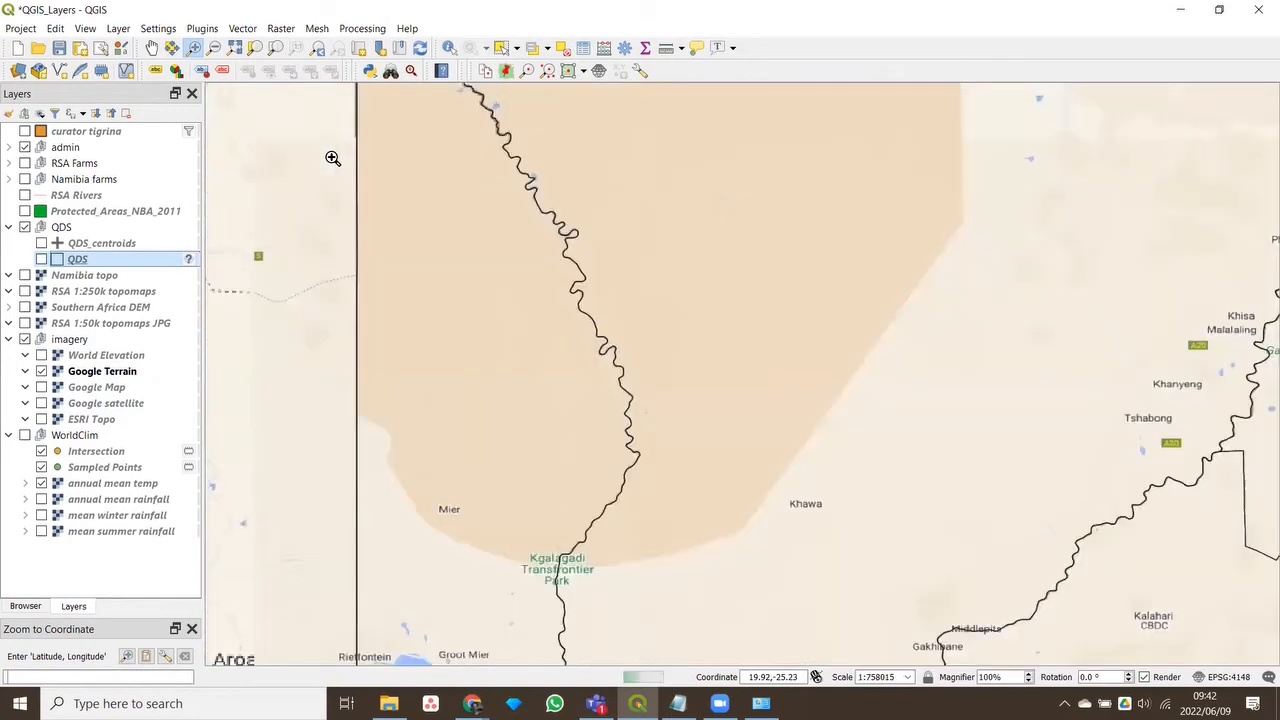
scroll(332, 158, down, 2)
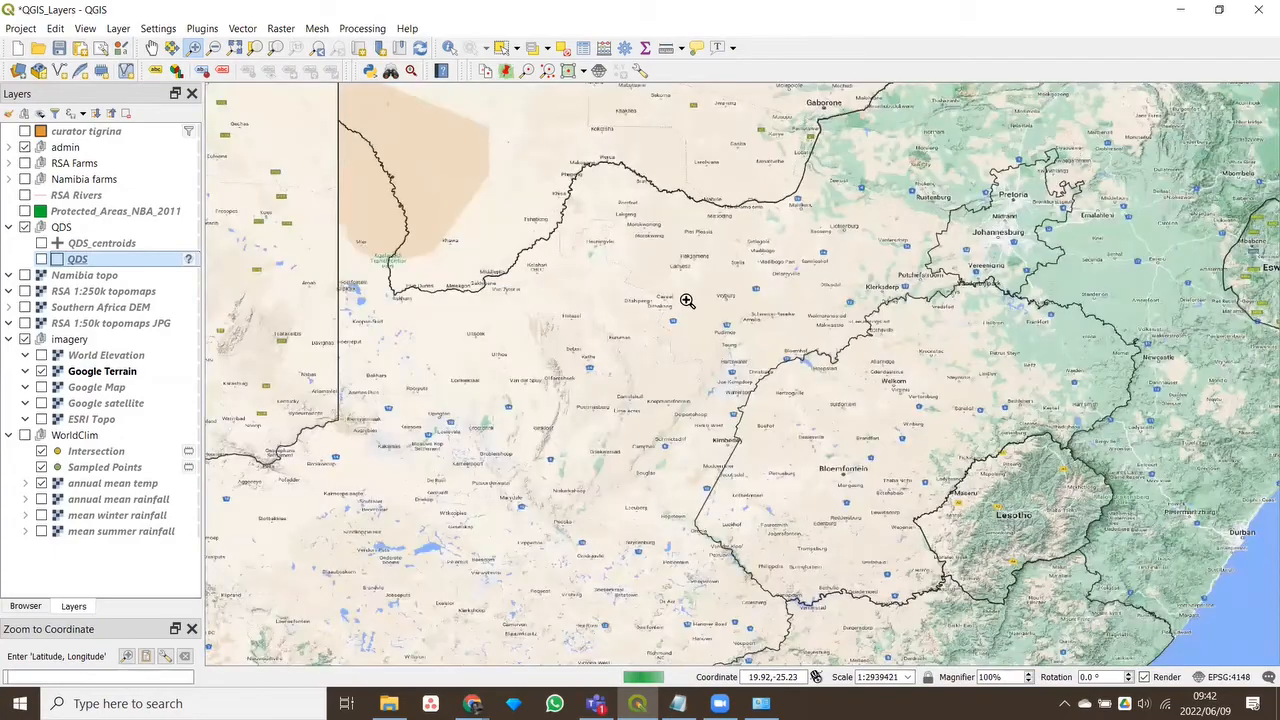
Zoom in on the Lesotho highlands until they fill the map, then zoom back out
scroll(684, 336, down, 1)
scroll(678, 333, up, 2)
scroll(678, 333, up, 1)
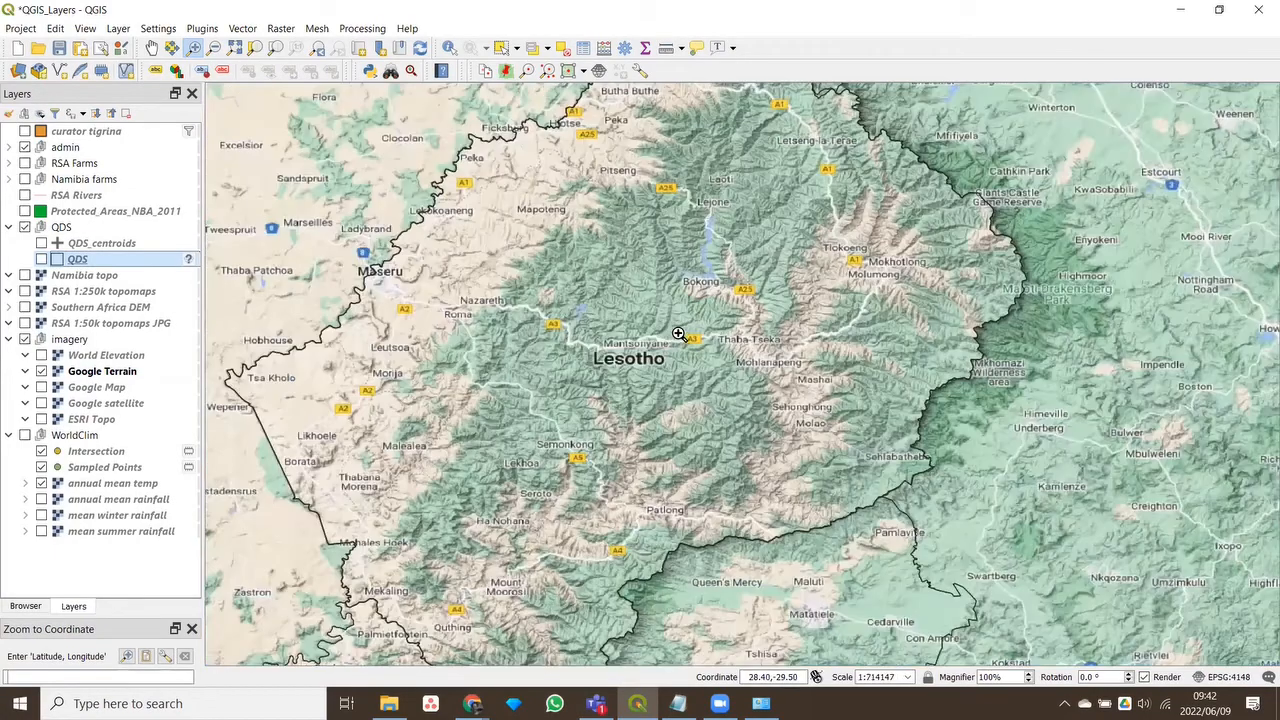
scroll(678, 333, down, 1)
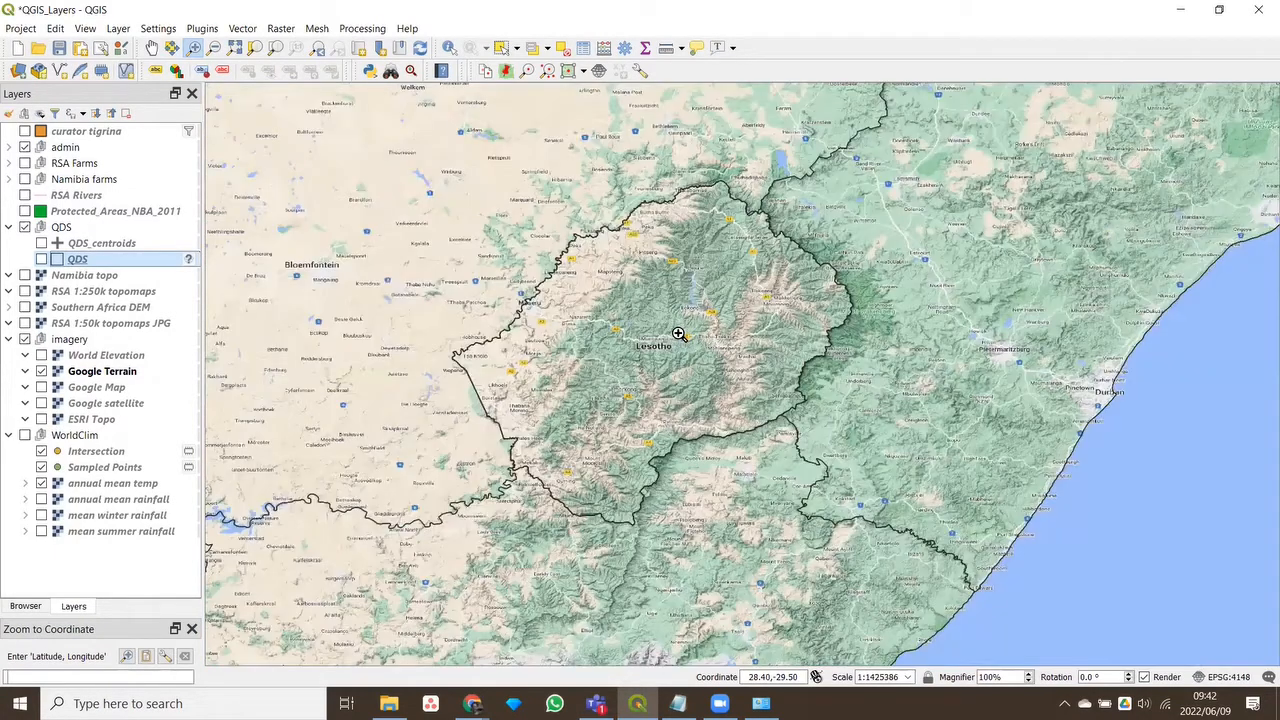
scroll(678, 333, down, 2)
Zoom in on Cape Town and the surrounding mountains, then zoom back out to South Africa
scroll(270, 515, up, 1)
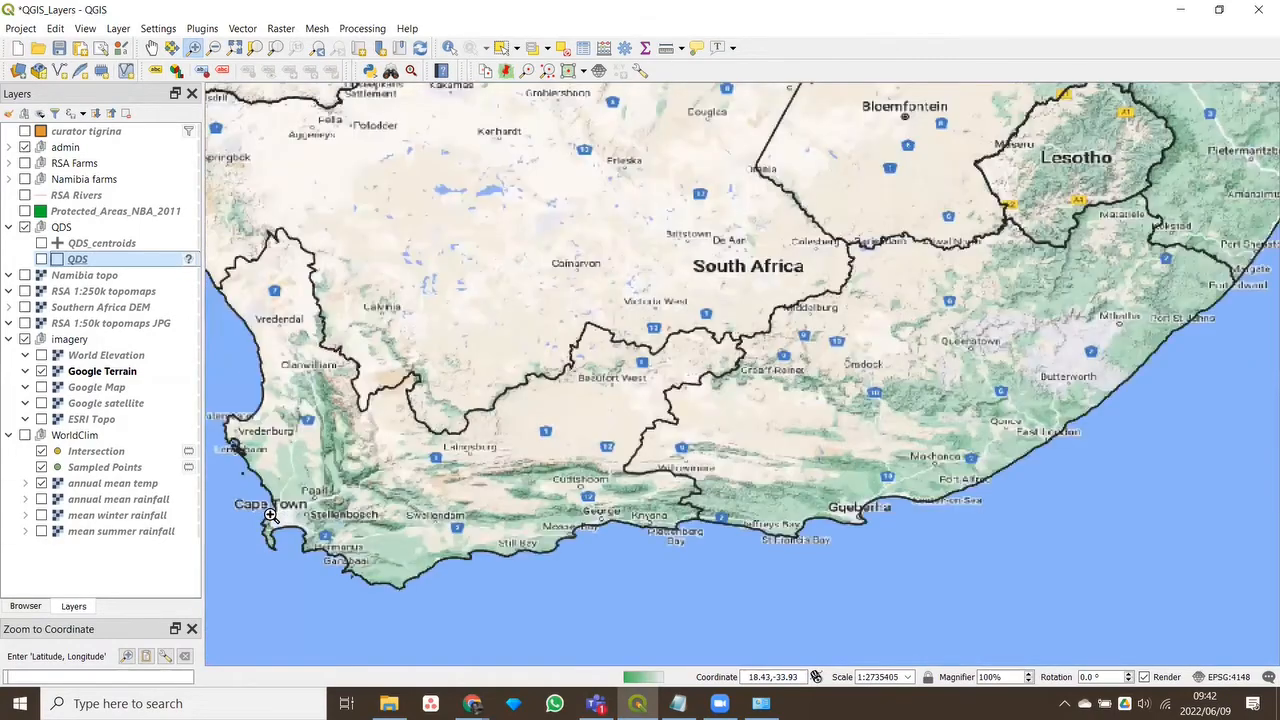
scroll(270, 515, up, 2)
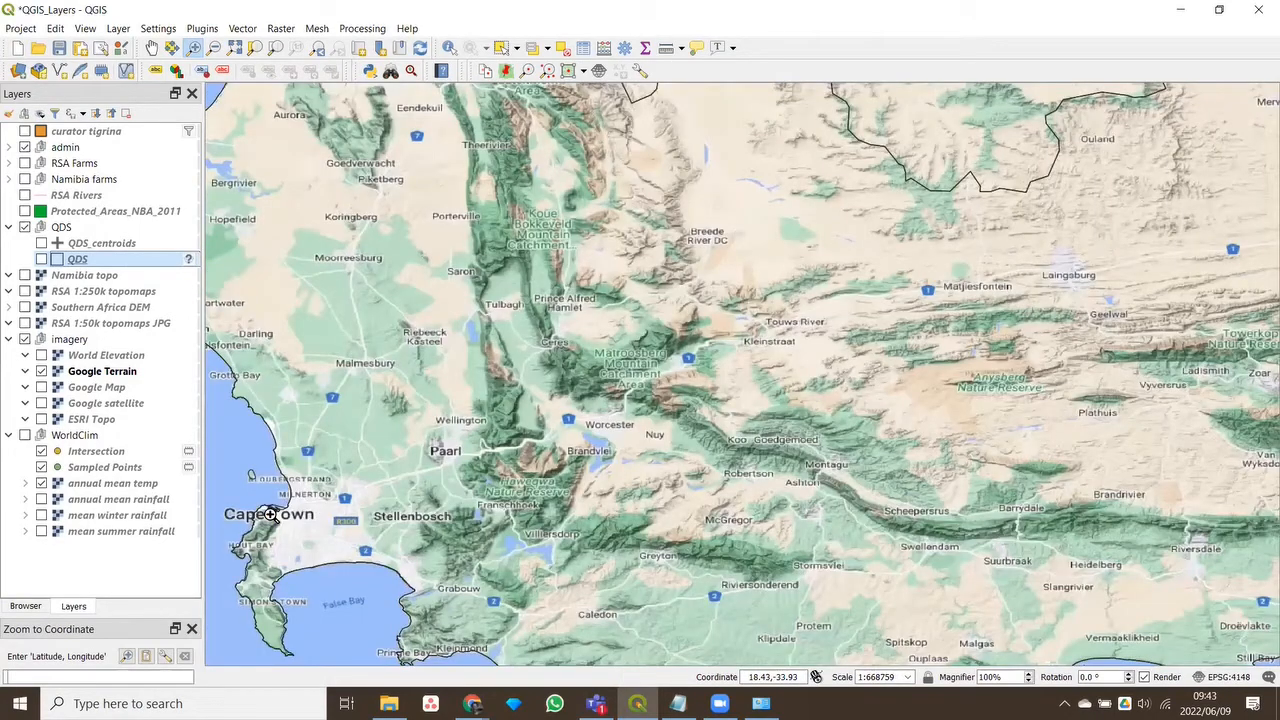
scroll(270, 515, down, 1)
scroll(270, 515, down, 3)
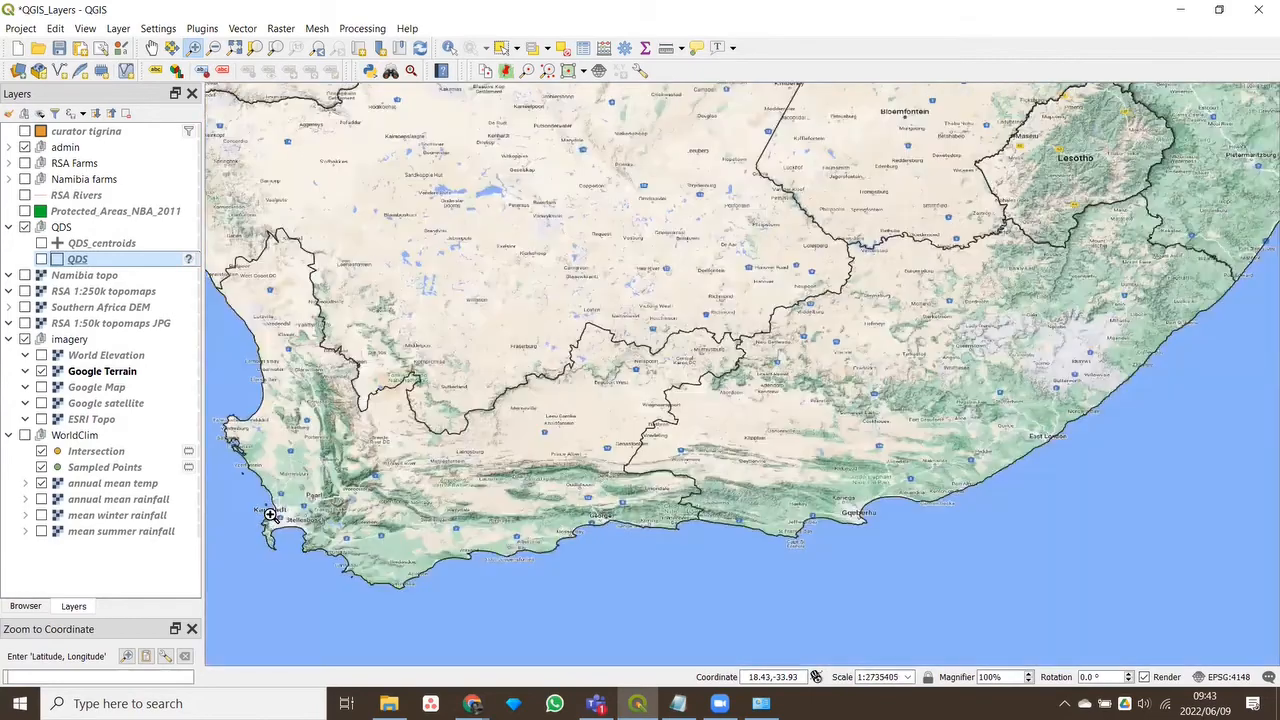
scroll(769, 271, up, 1)
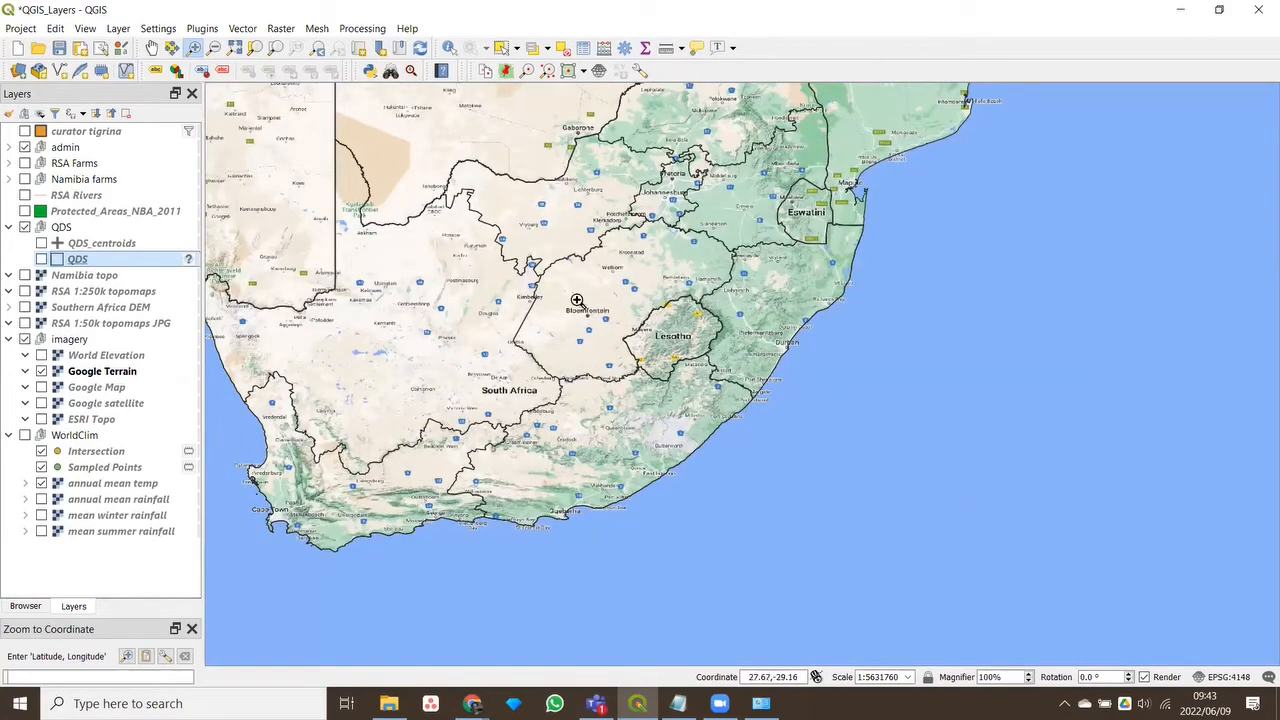
Zoom in and out between Bloemfontein and Lesotho in small stages
scroll(652, 322, up, 2)
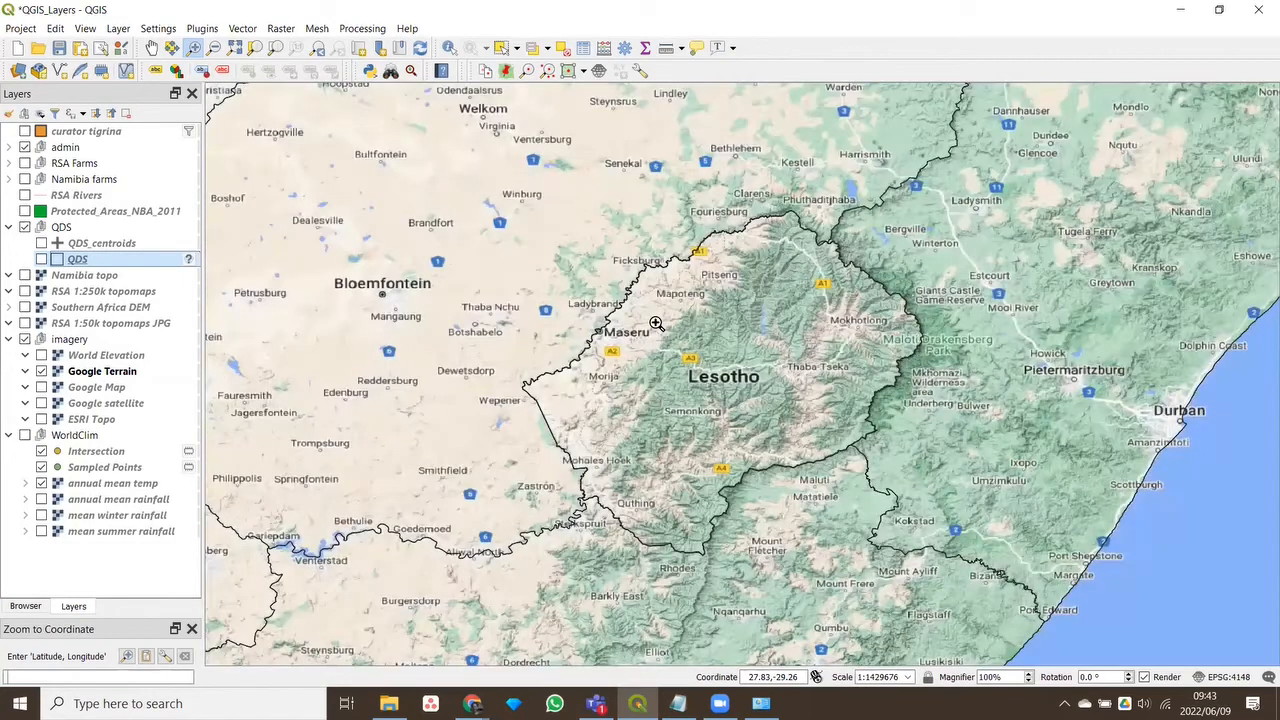
scroll(655, 323, down, 1)
scroll(655, 323, up, 1)
scroll(655, 323, down, 1)
Zoom in on a rectangle around Lesotho, then on a tiny rectangle southeast of it, and return to the previous view
click(193, 50)
drag(826, 251, 570, 460)
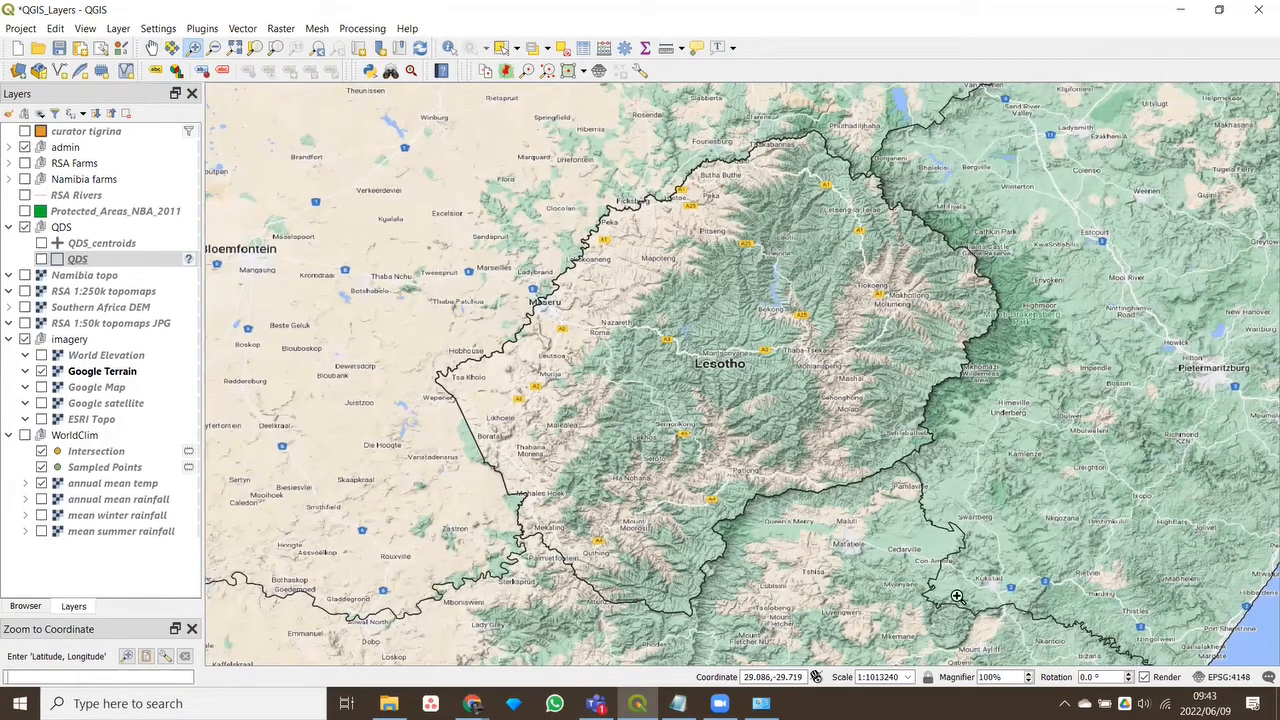
drag(1031, 634, 1046, 651)
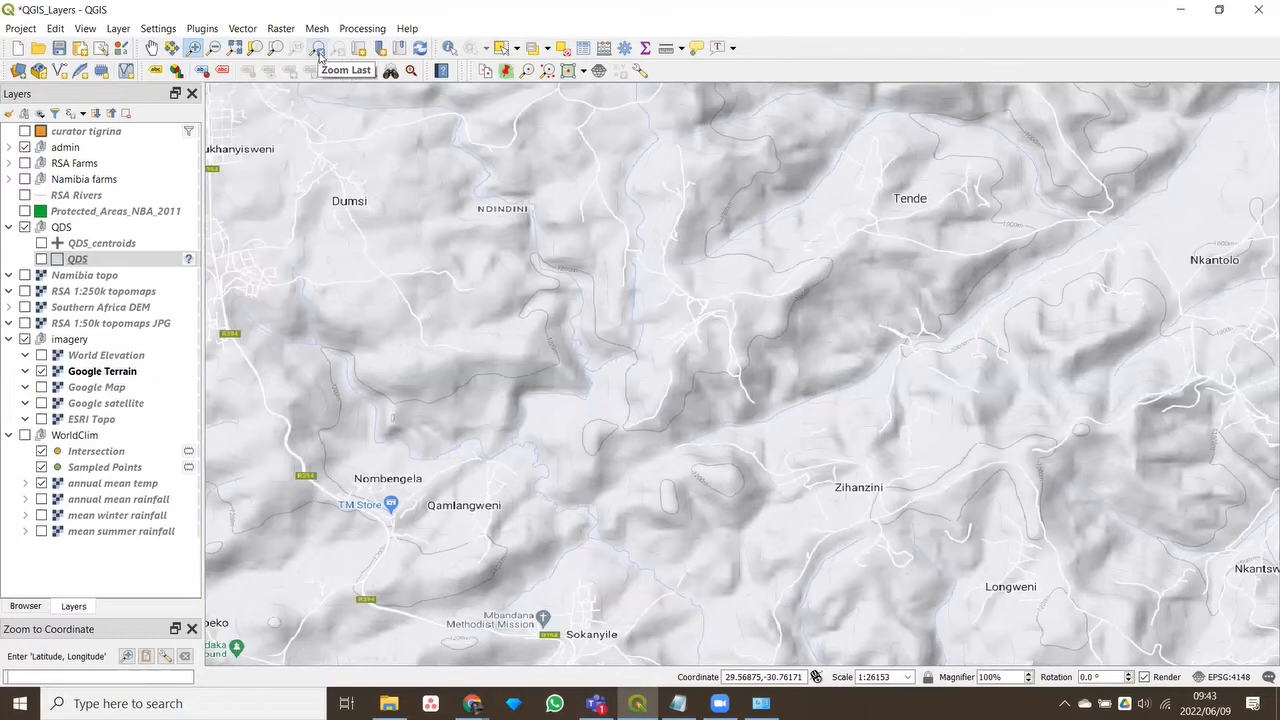
click(317, 52)
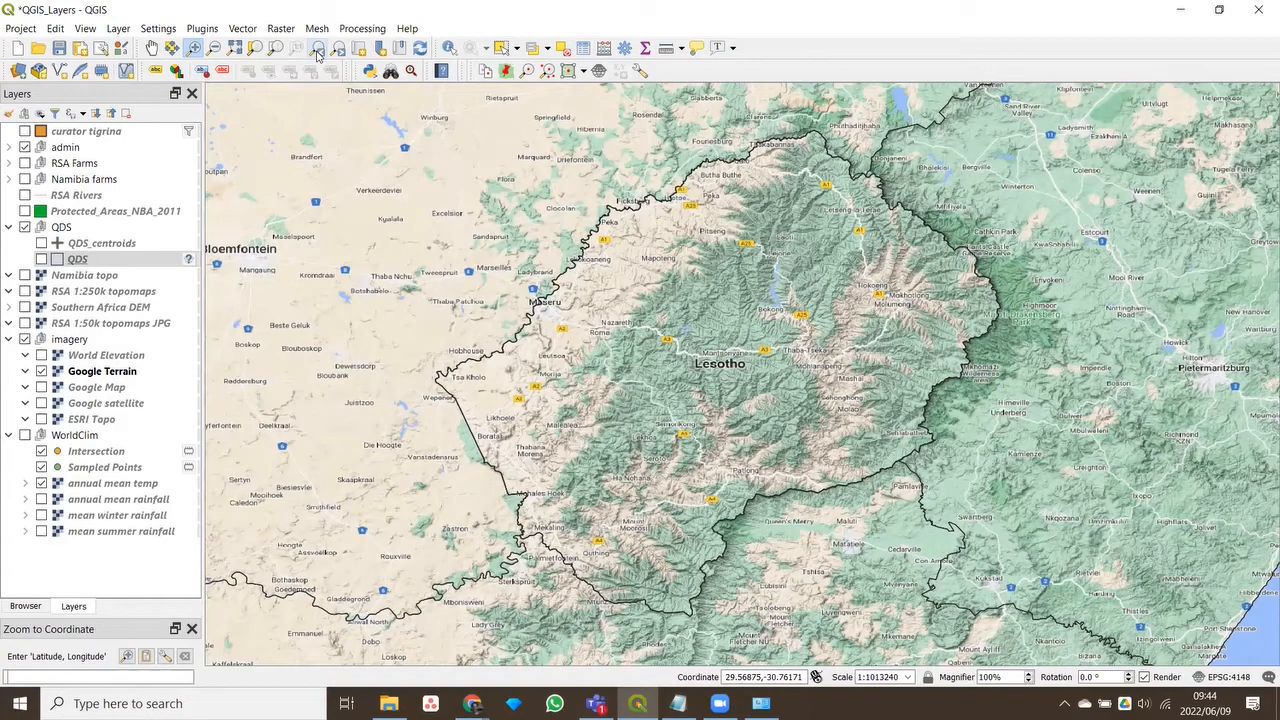
Pan the terrain map from Lesotho past Bloemfontein and Kimberley to the Northern Cape, and zoom out to examine the area towards the west coast
click(153, 50)
drag(455, 515, 807, 381)
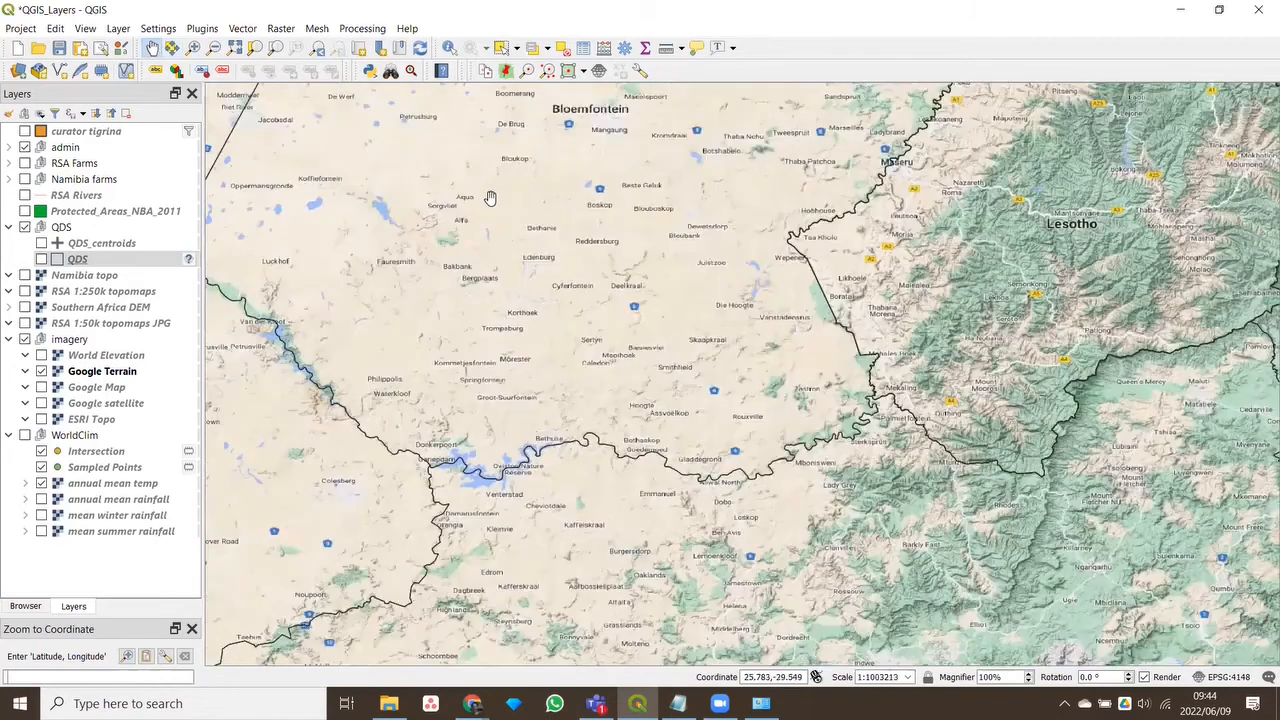
drag(489, 198, 693, 508)
drag(699, 198, 797, 397)
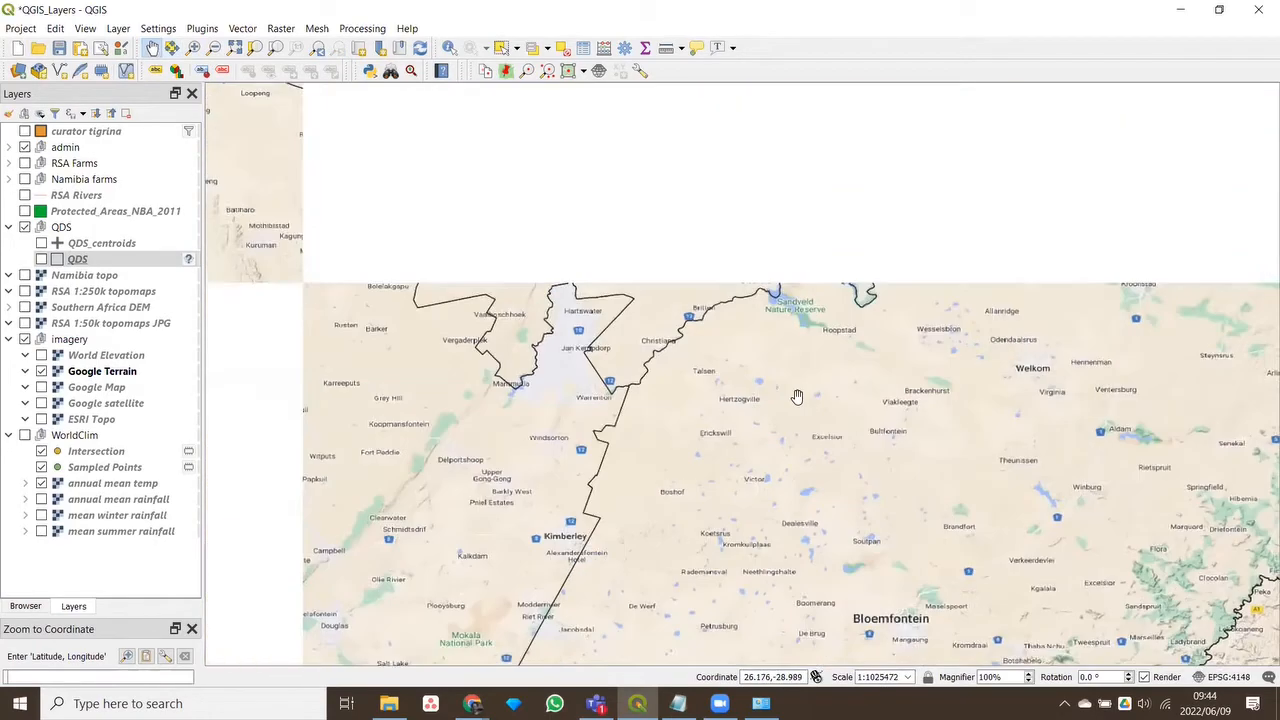
drag(495, 535, 808, 291)
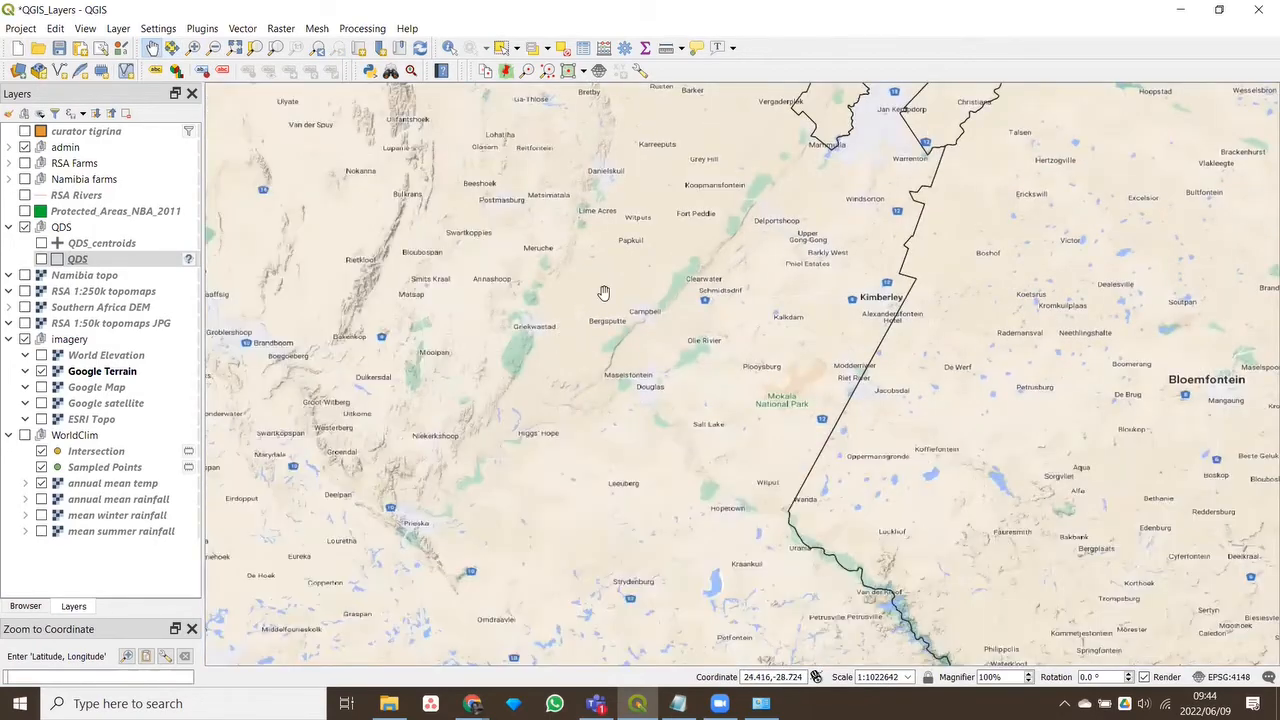
drag(442, 610, 663, 431)
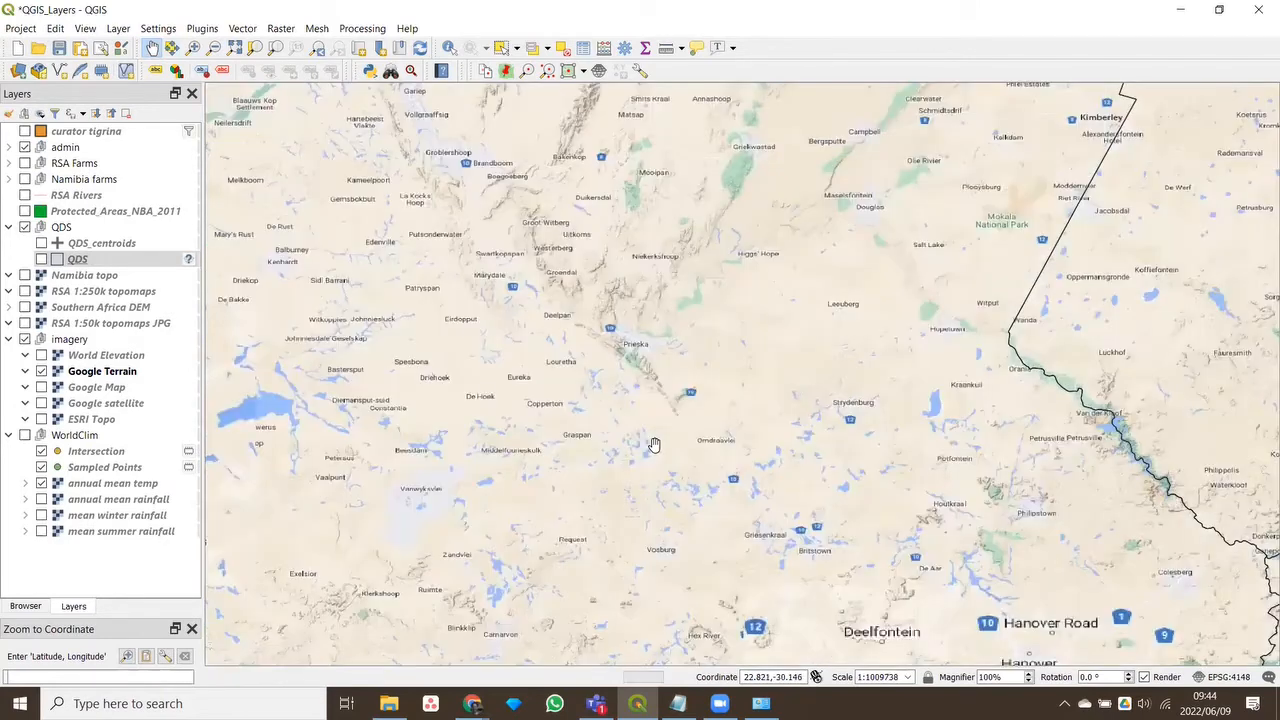
scroll(654, 445, down, 1)
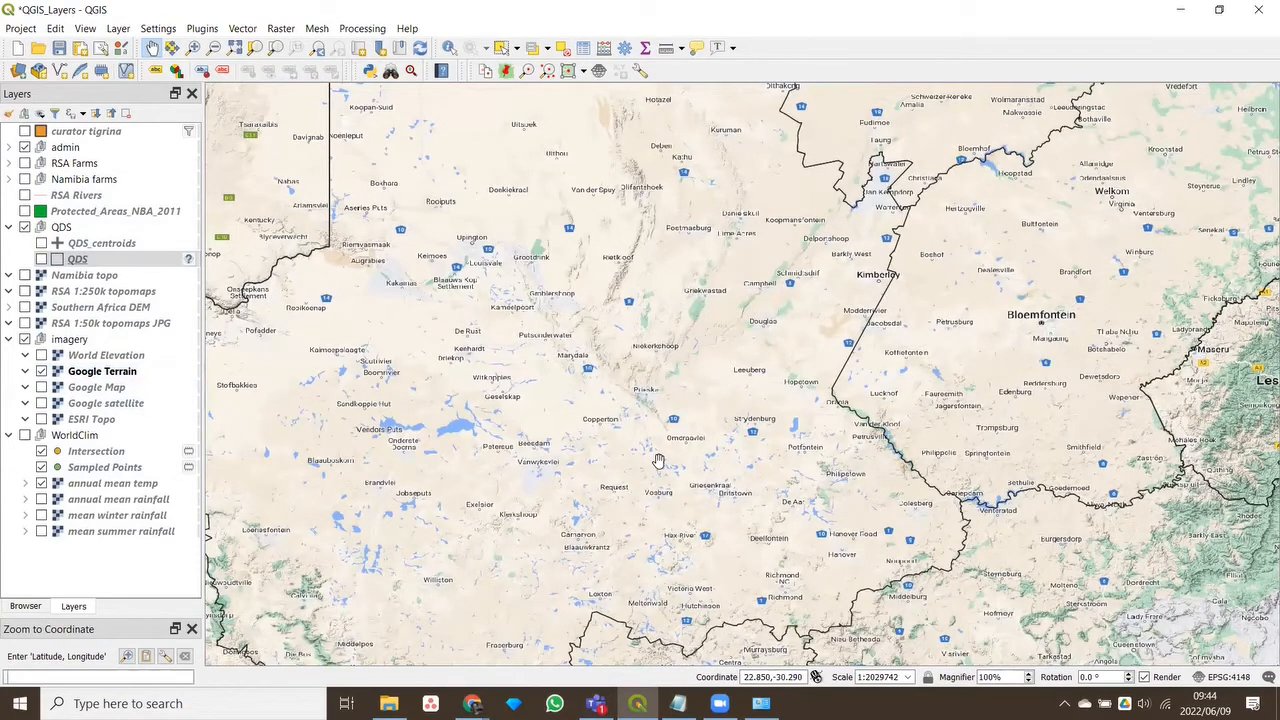
scroll(658, 461, down, 1)
scroll(335, 424, up, 1)
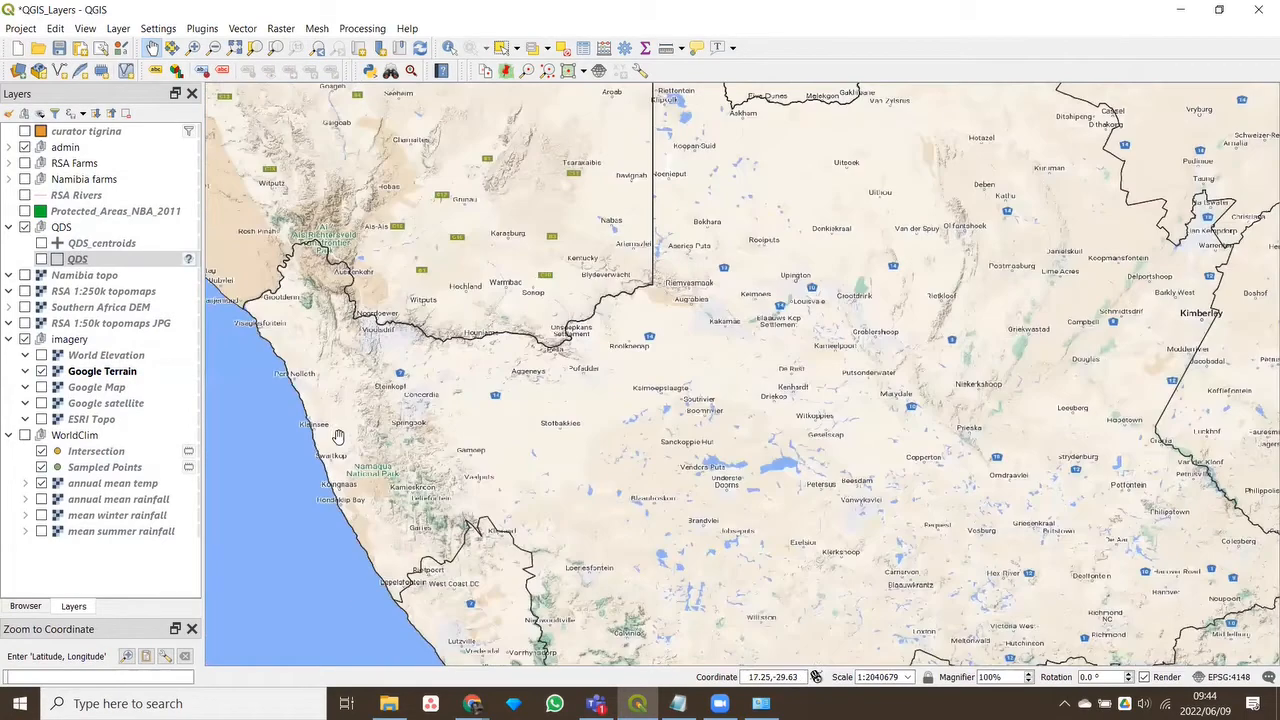
Examine the terrain around Springbok and Namaqua National Park, moving south past Loeriesfontein and Nieuwoudtville to the Knersvlakte Nature Reserve
scroll(367, 470, up, 2)
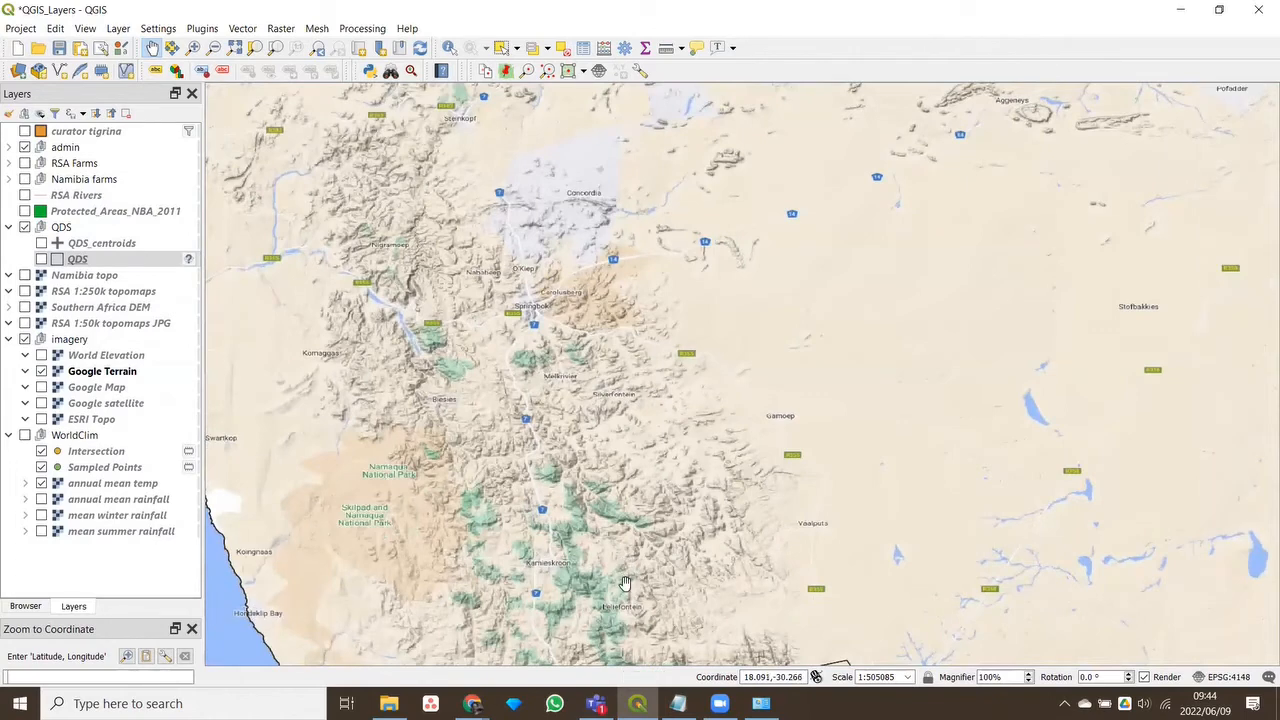
drag(624, 587, 583, 357)
drag(637, 541, 441, 282)
drag(703, 527, 471, 251)
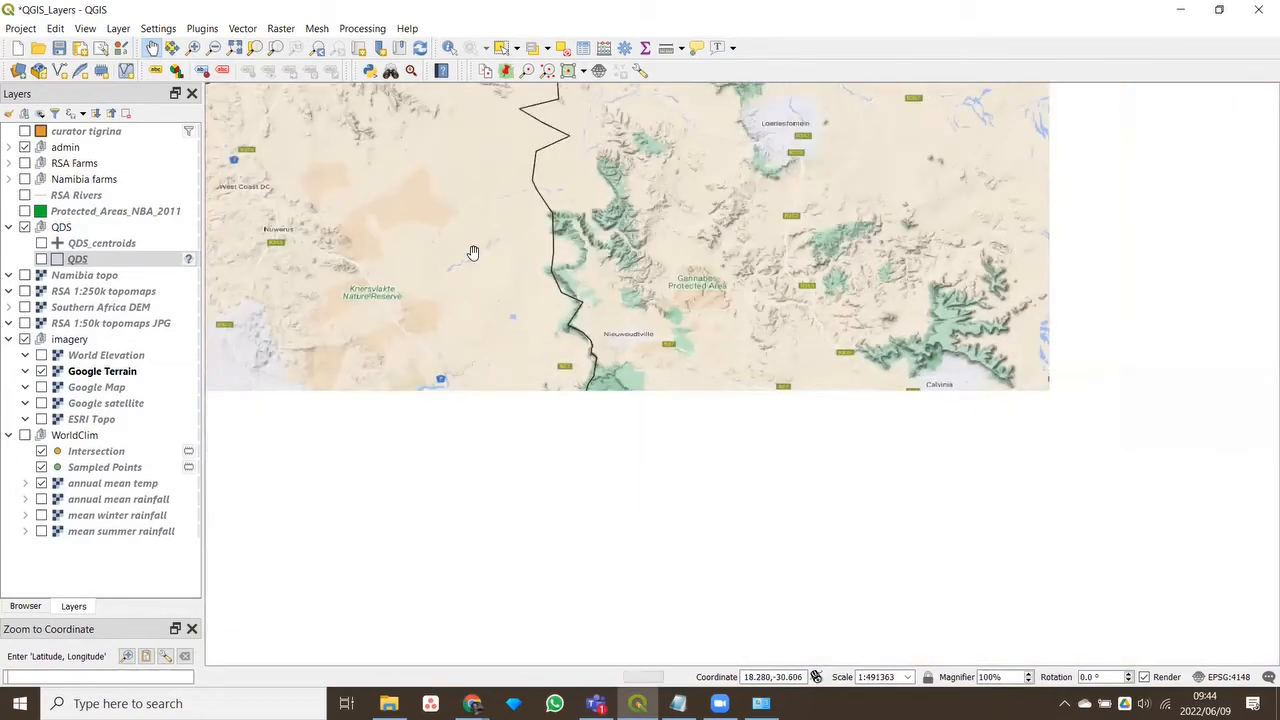
drag(613, 245, 572, 506)
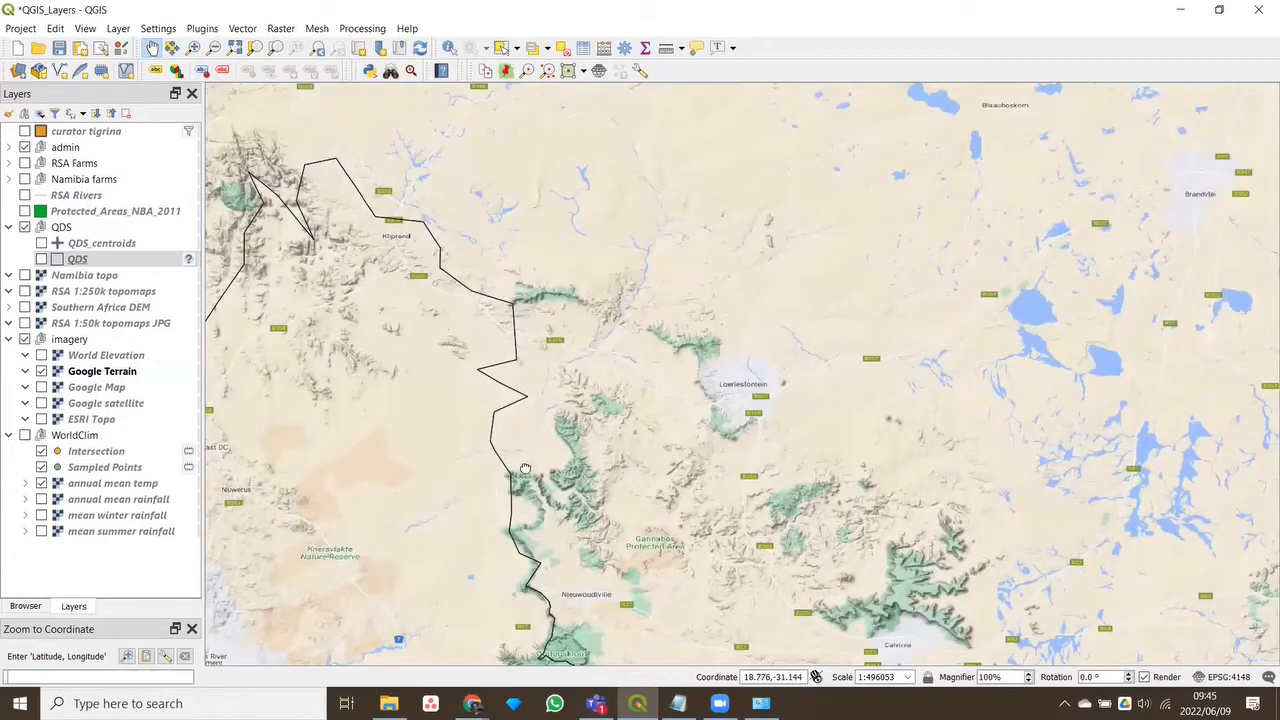
drag(525, 469, 651, 456)
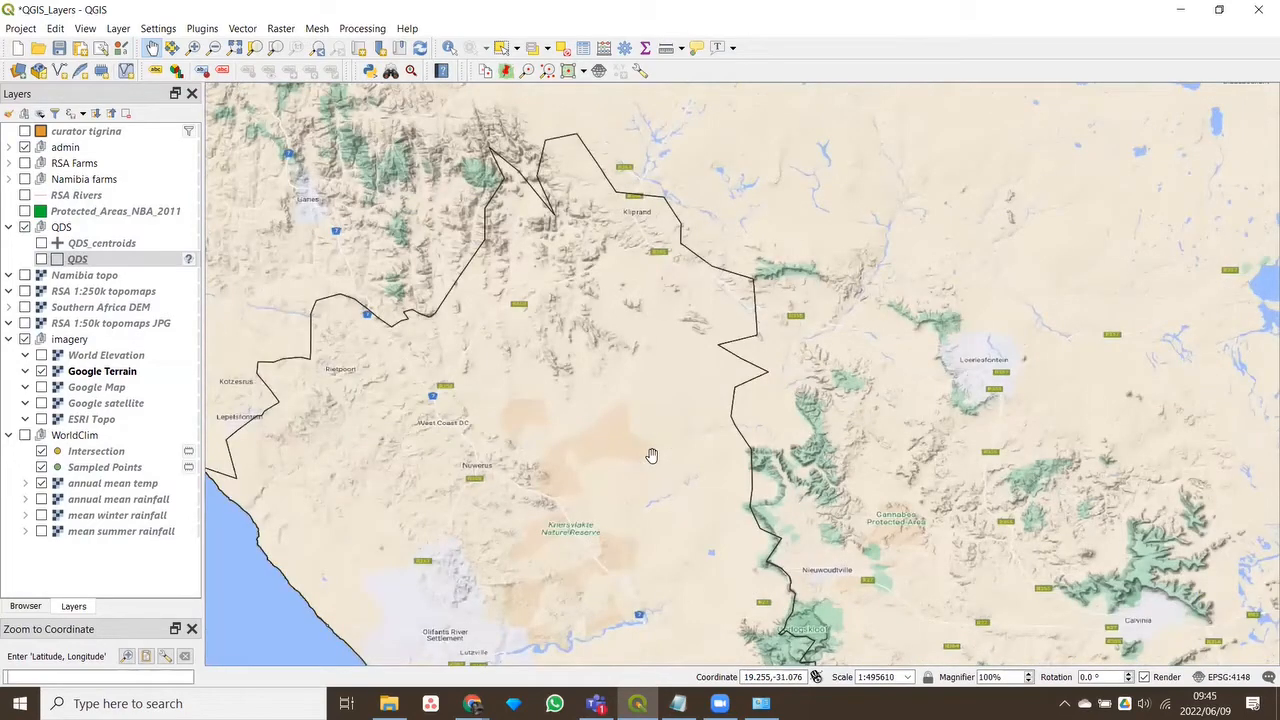
Examine the hills and rivers along the Western Cape–Northern Cape border near Kliprand at several zoom levels
scroll(633, 322, up, 1)
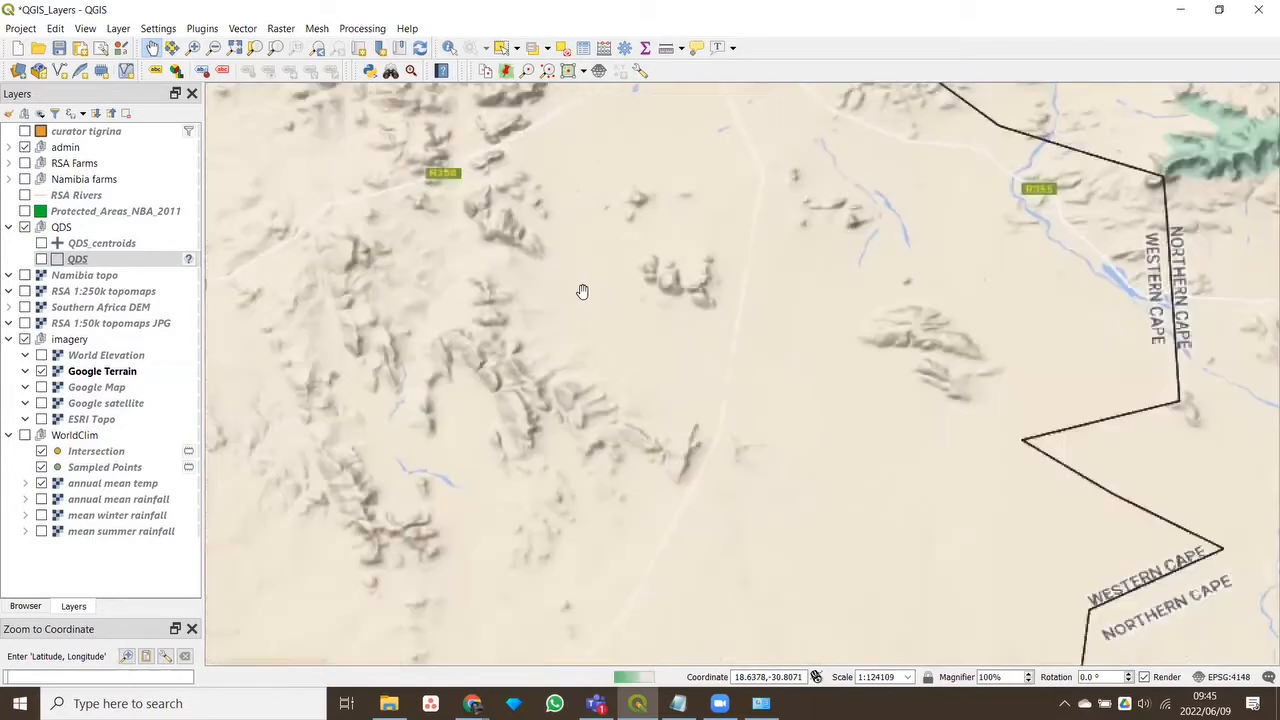
scroll(582, 293, up, 1)
scroll(511, 467, up, 1)
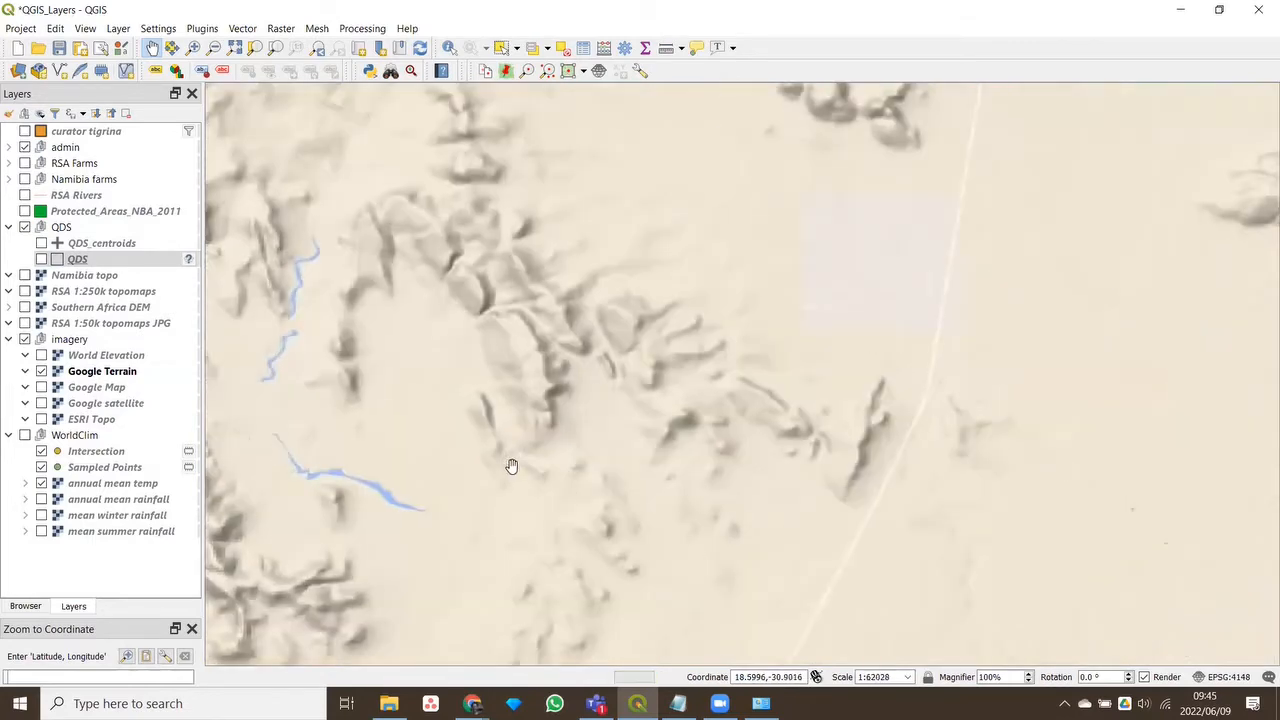
drag(514, 388, 566, 471)
scroll(577, 470, down, 1)
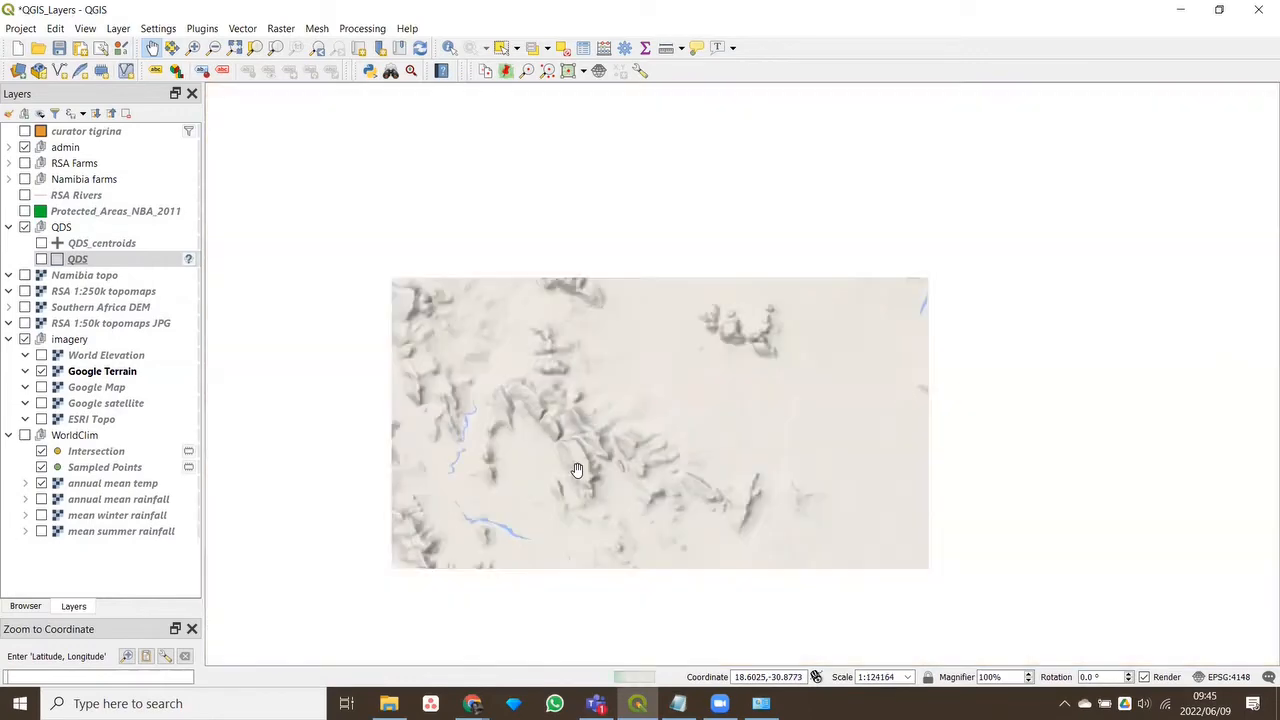
scroll(822, 391, up, 1)
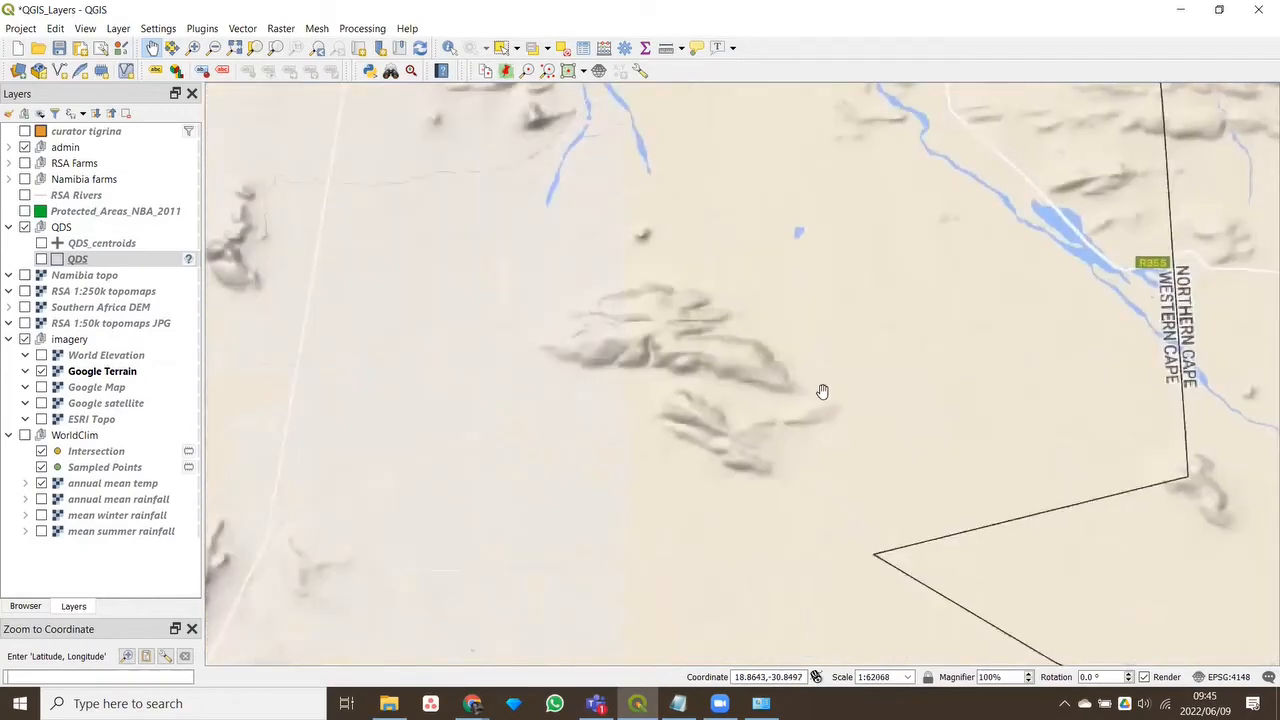
scroll(822, 391, up, 1)
scroll(821, 383, down, 4)
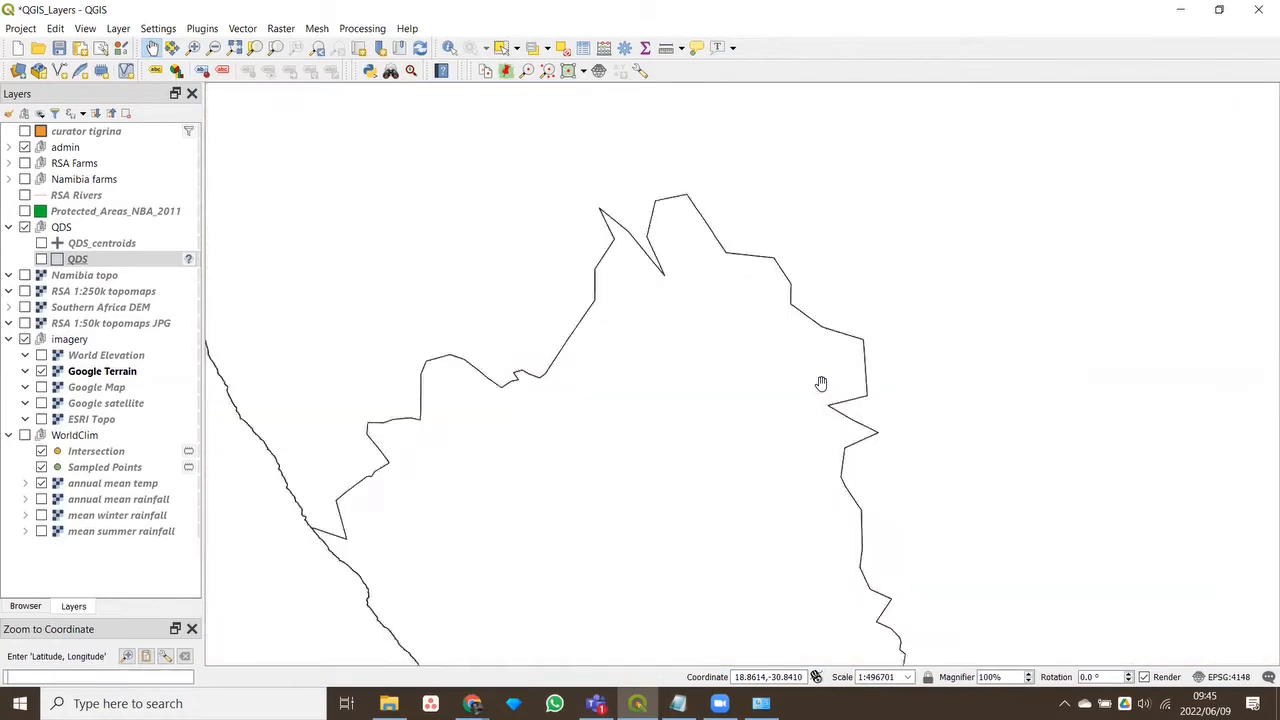
scroll(945, 342, up, 2)
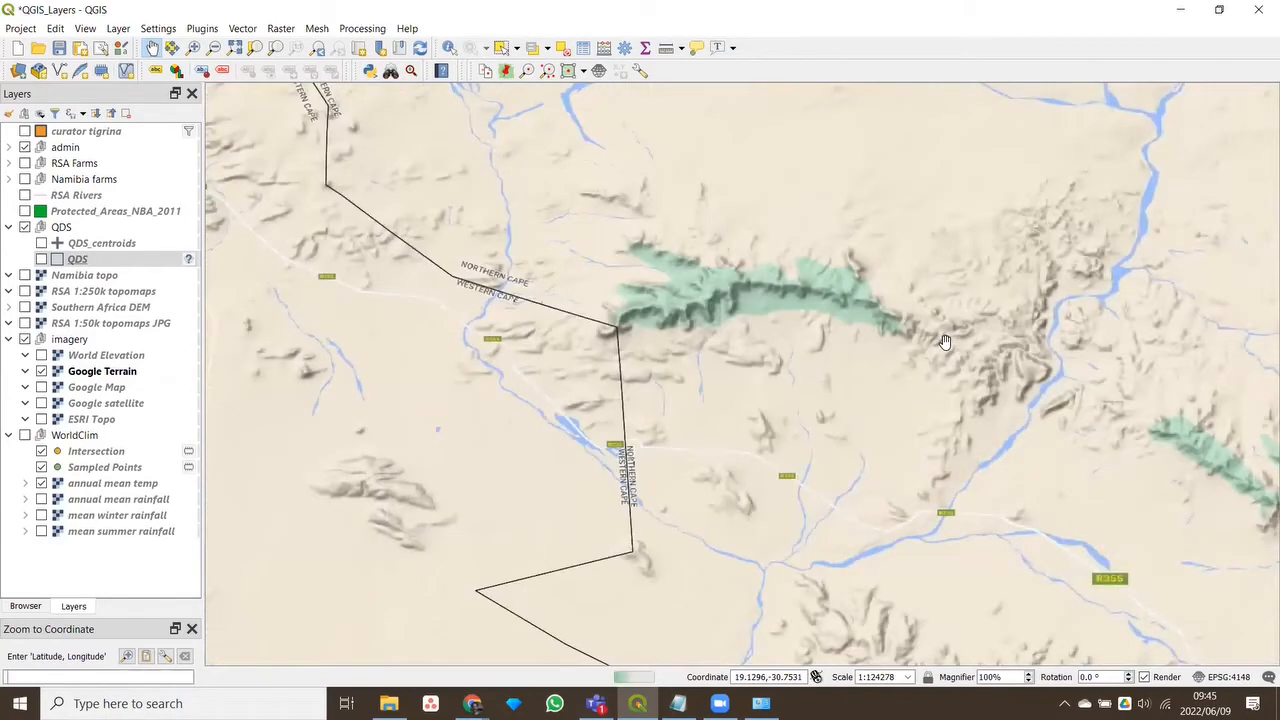
scroll(945, 342, up, 1)
drag(614, 386, 634, 508)
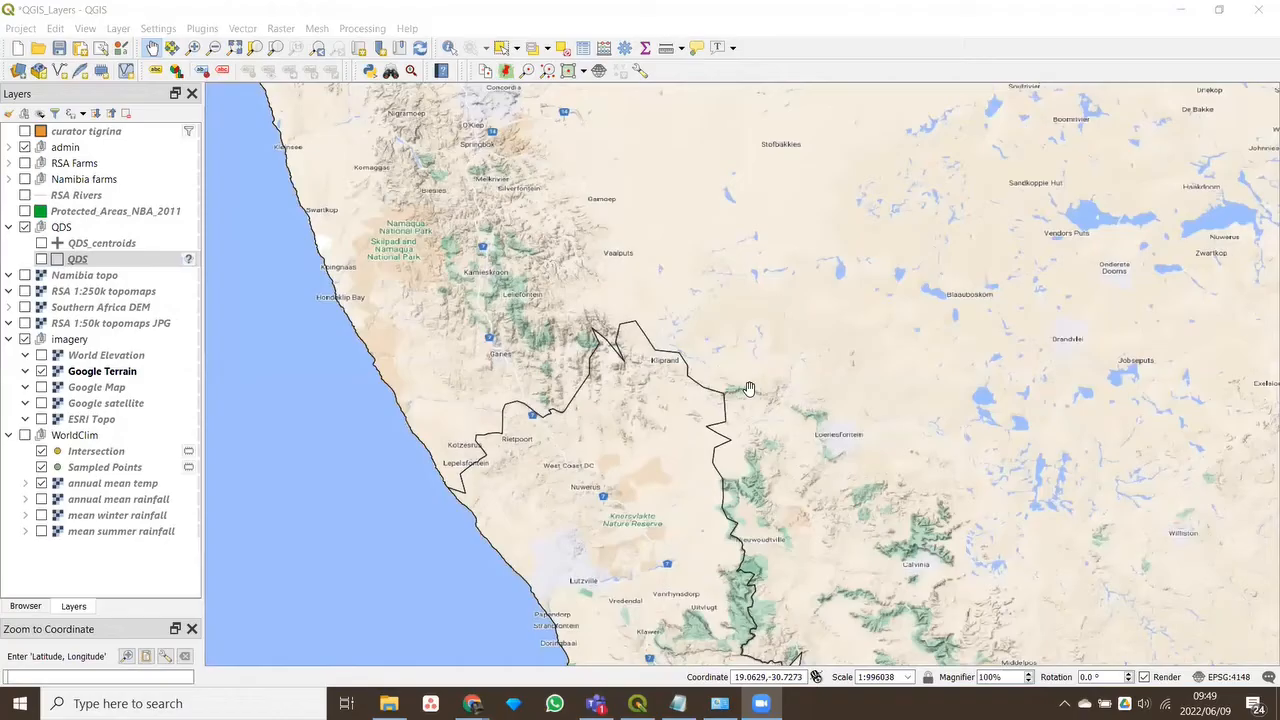
Zoom out from the west coast to the whole of southern Africa and bring the subcontinent into the middle of the map
scroll(749, 388, up, 2)
scroll(842, 278, down, 3)
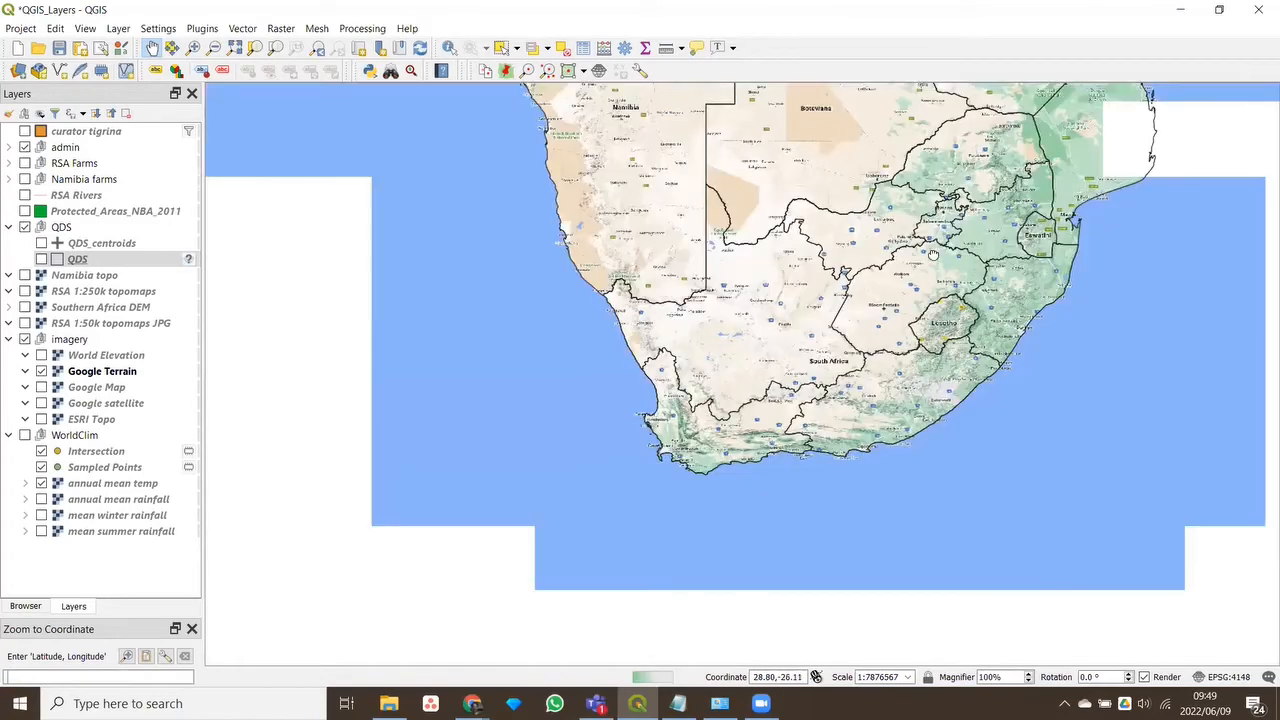
drag(933, 255, 829, 350)
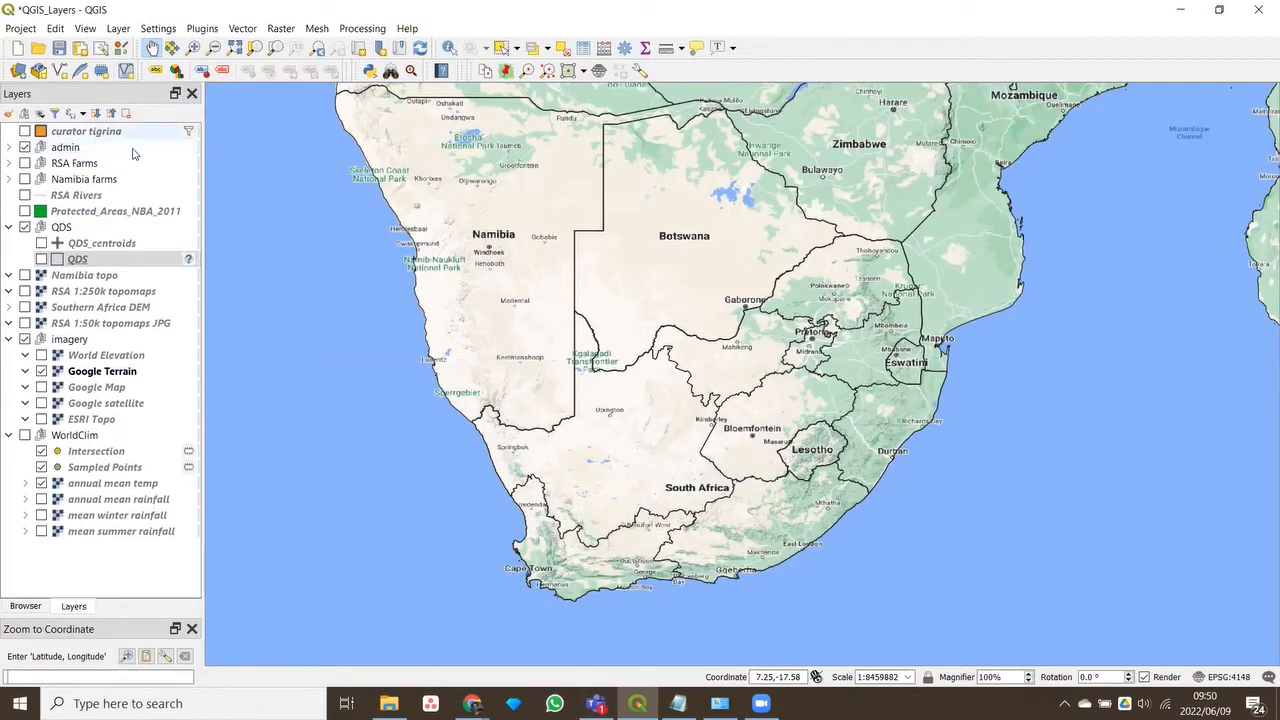
Widen the Layers panel and expand the admin group to list its administrative boundary layers
drag(201, 197, 254, 198)
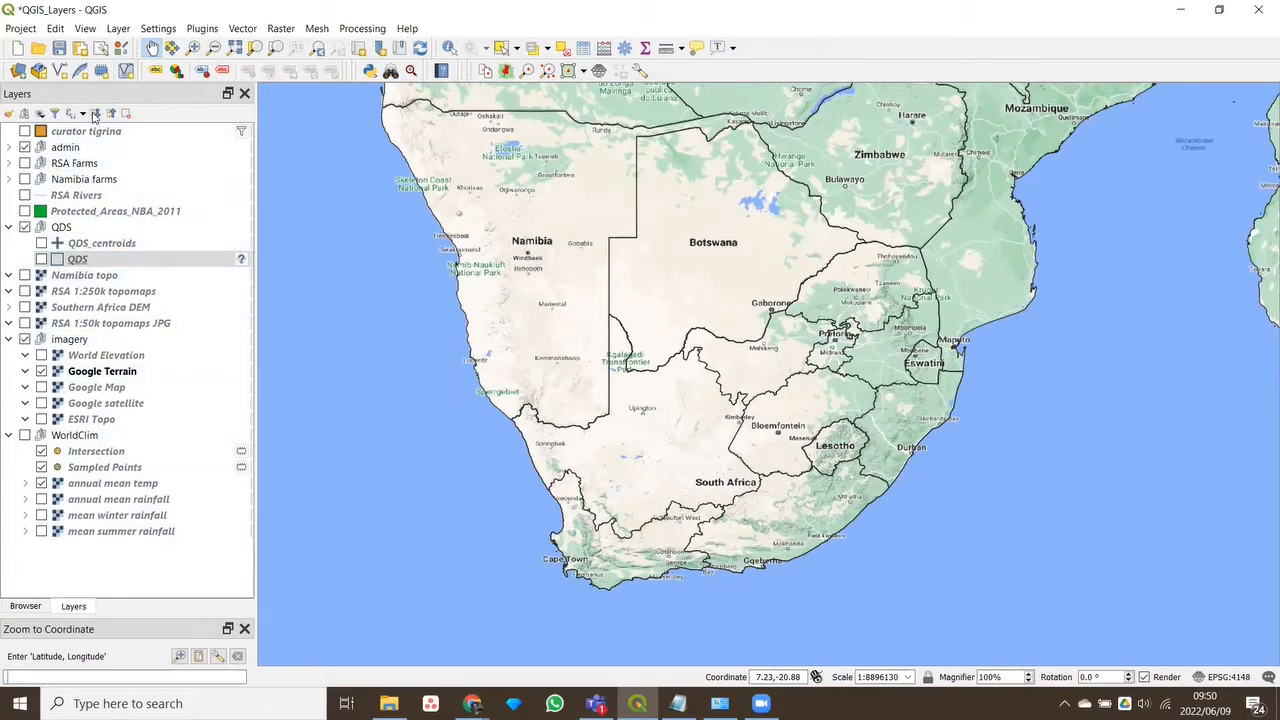
mouse_move(105, 211)
click(25, 147)
click(10, 148)
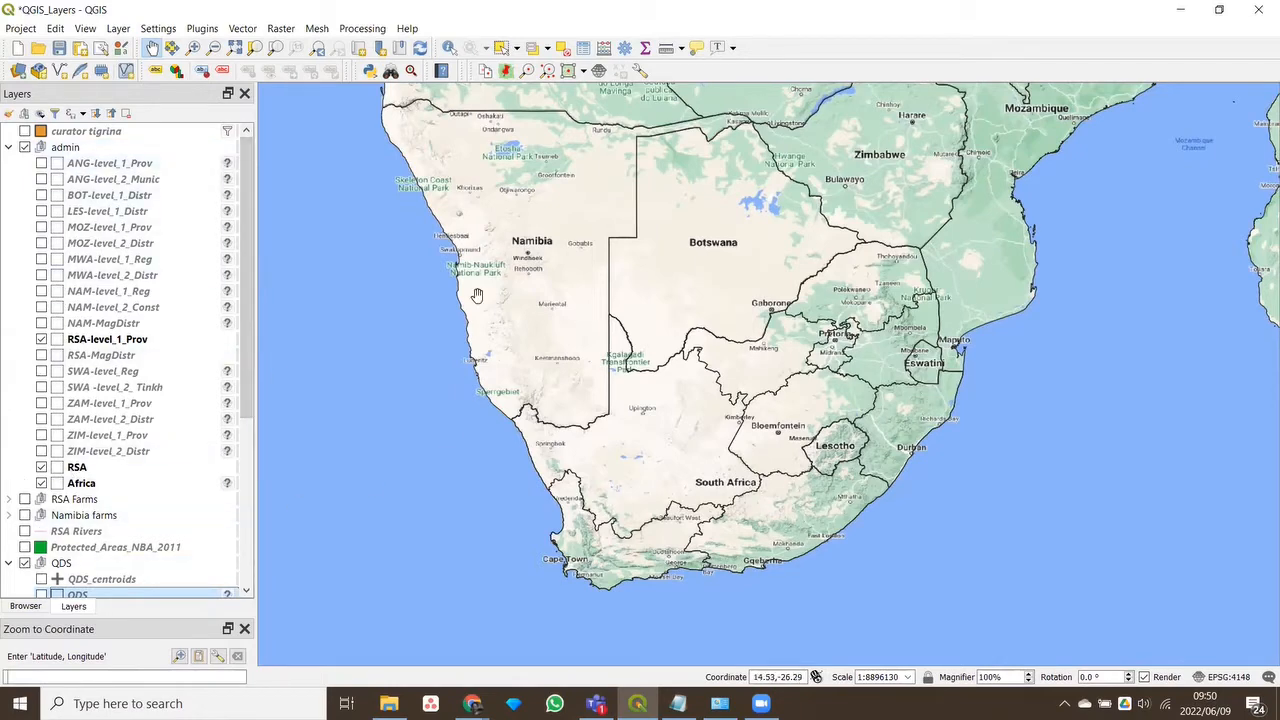
drag(245, 270, 256, 234)
Start opening a project with current changes discarded, select QGIS_Layers.qgz in the GeoRefData folder, and cancel the file selection
click(20, 29)
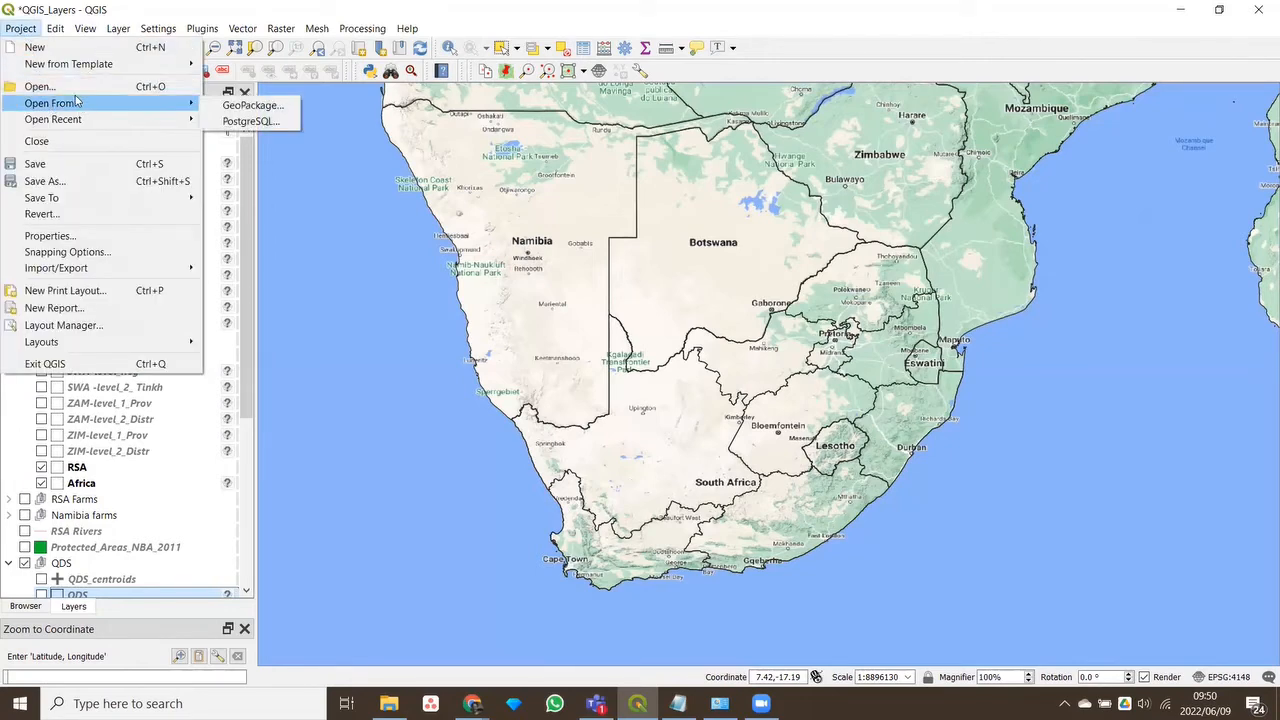
click(75, 88)
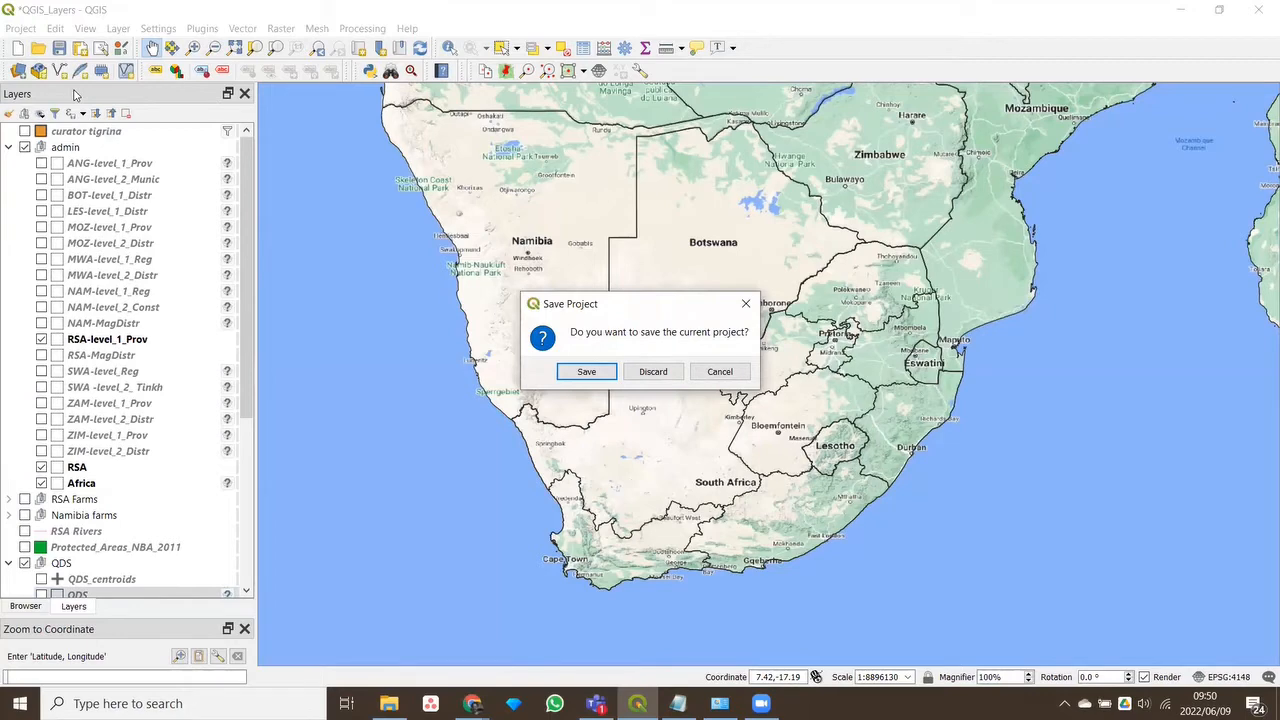
click(660, 378)
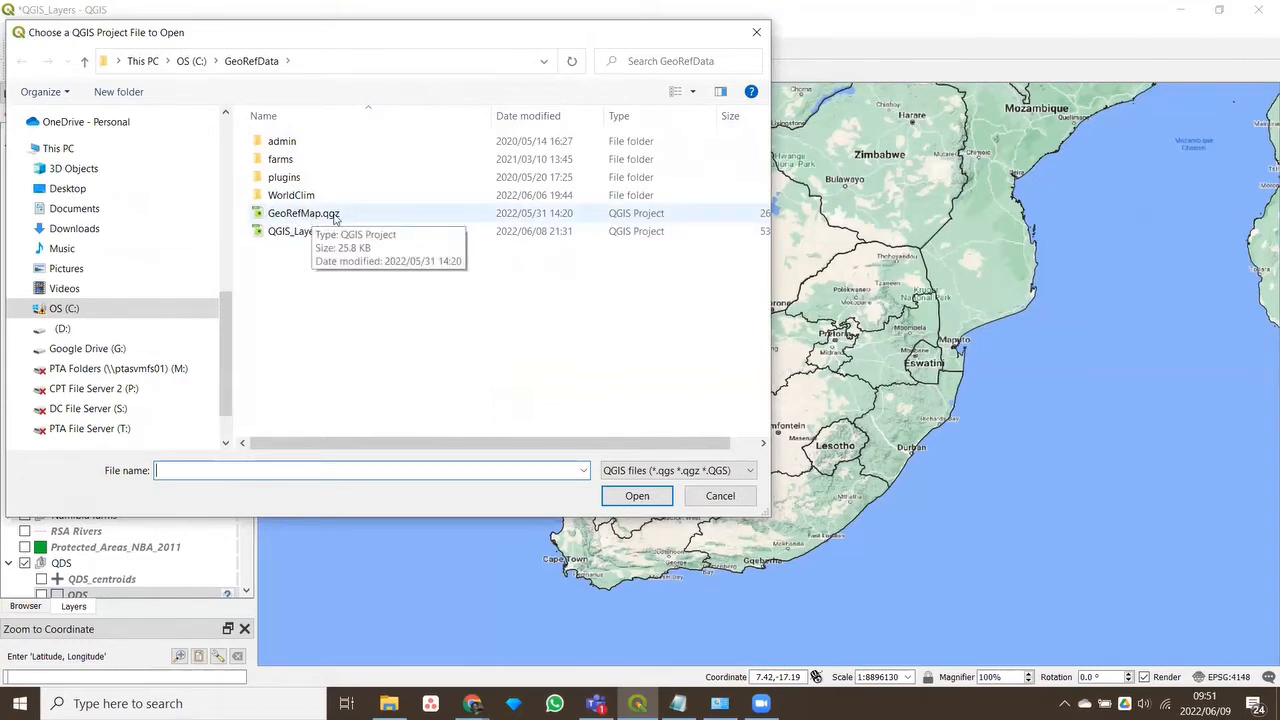
click(276, 234)
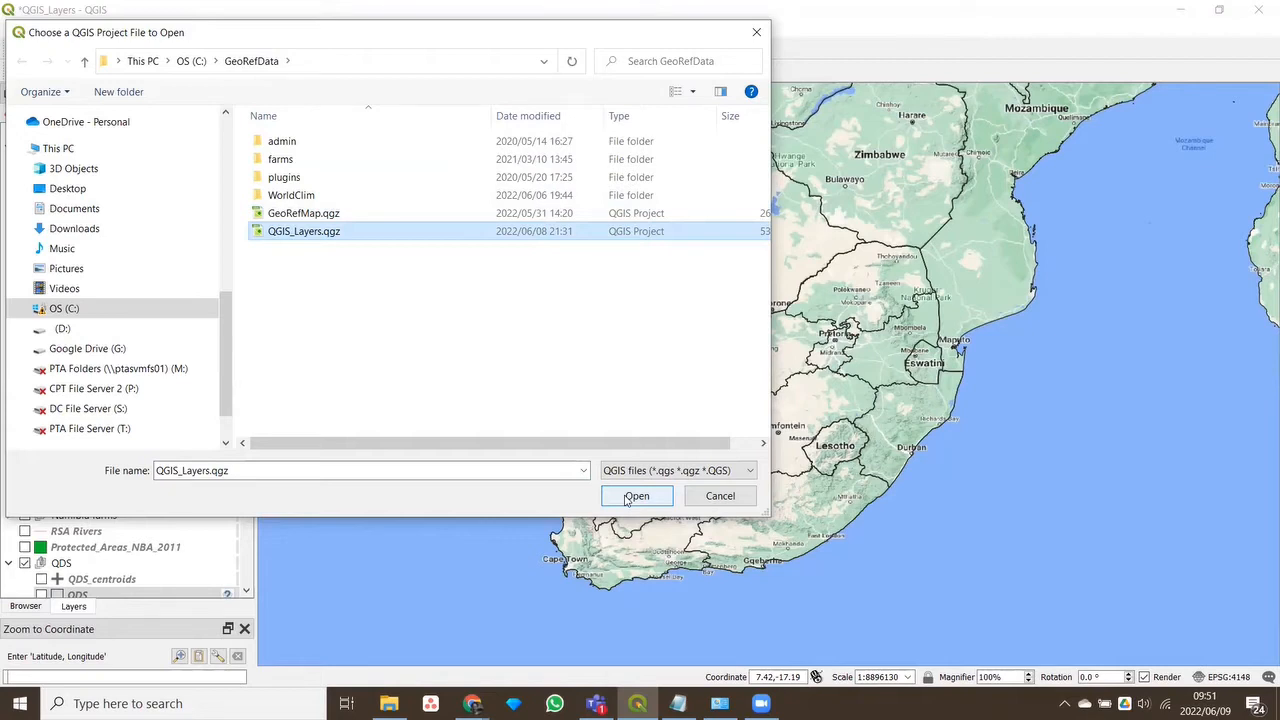
click(718, 493)
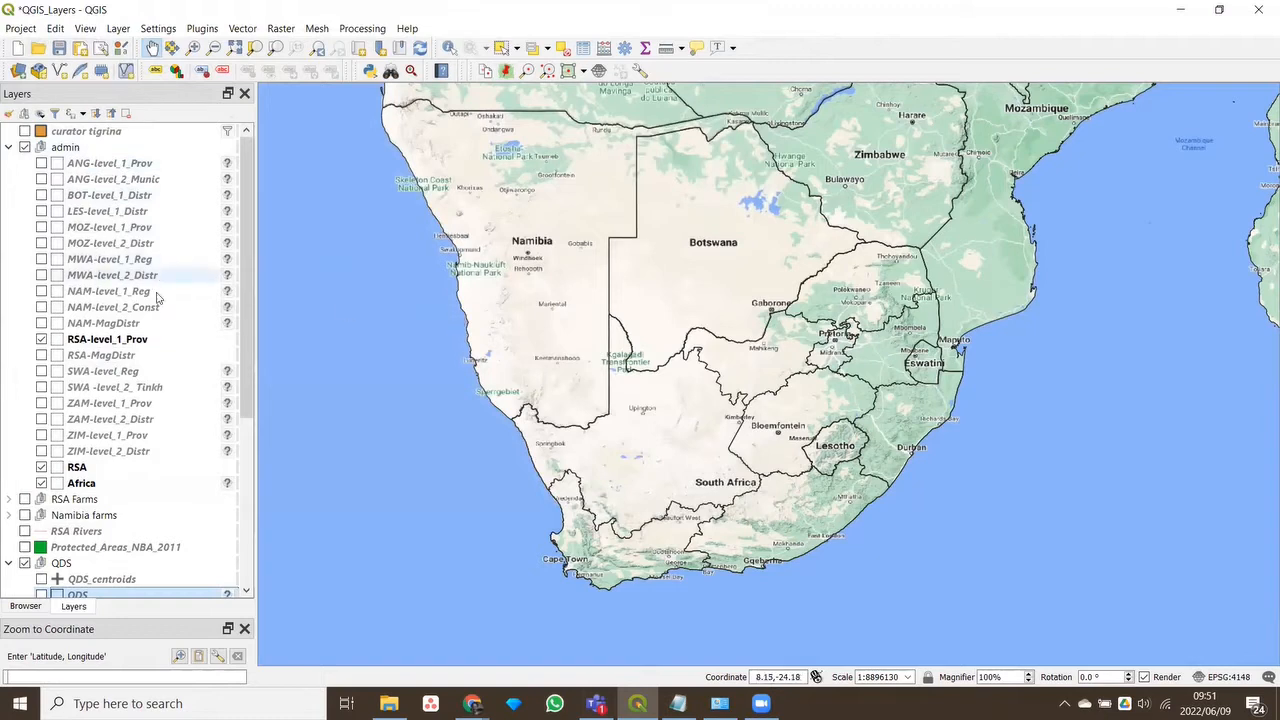
Collapse and re-expand the admin group, then show and hide the RSA-MagDistr layer twice to examine South Africa's magisterial districts
click(10, 149)
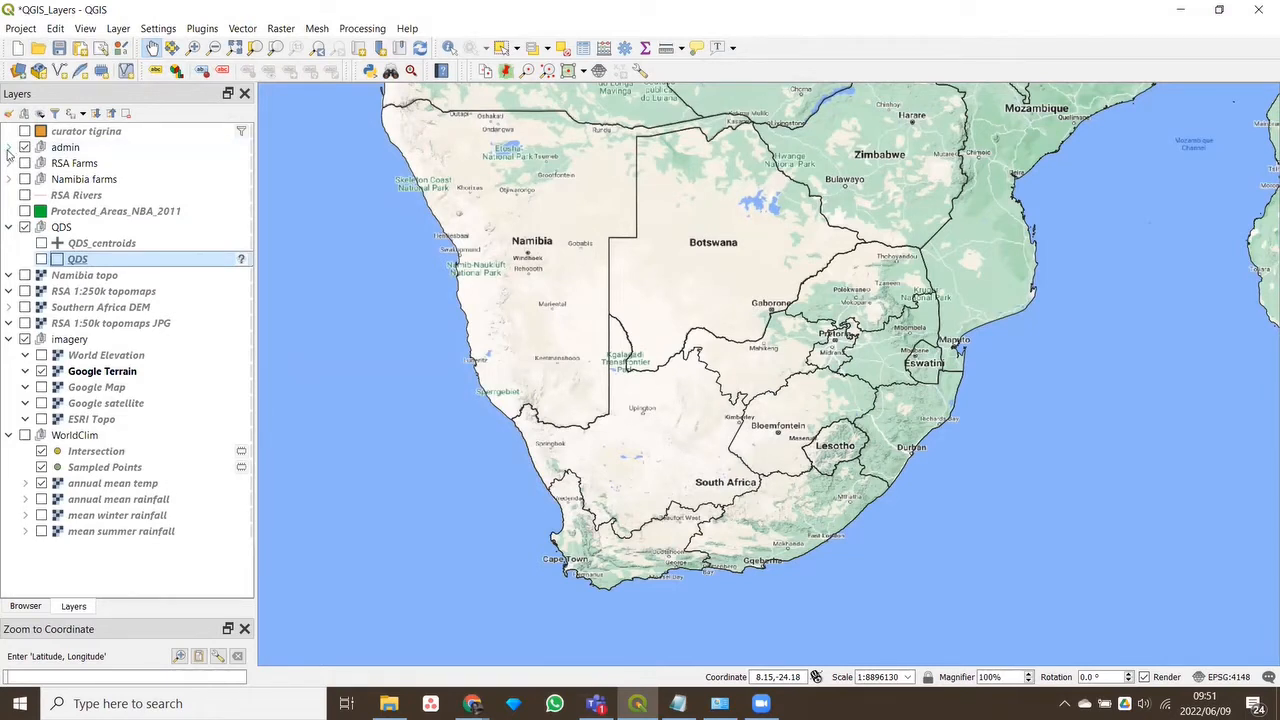
click(10, 148)
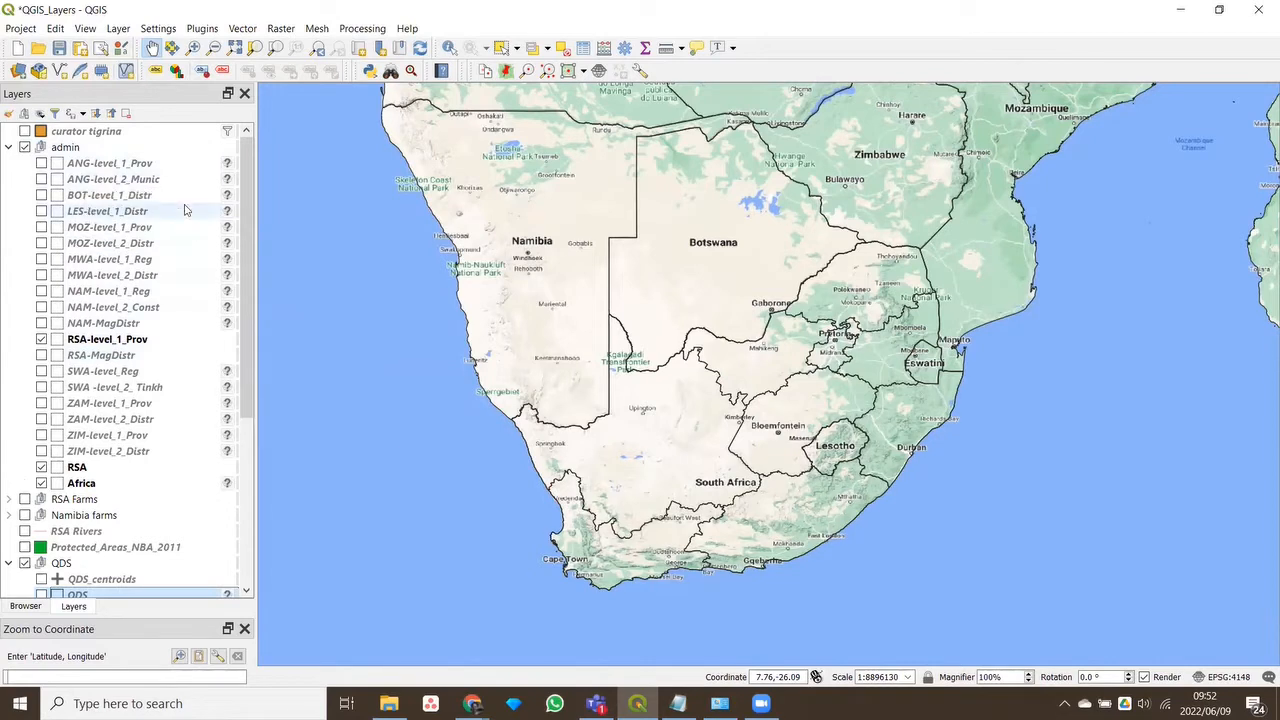
click(41, 355)
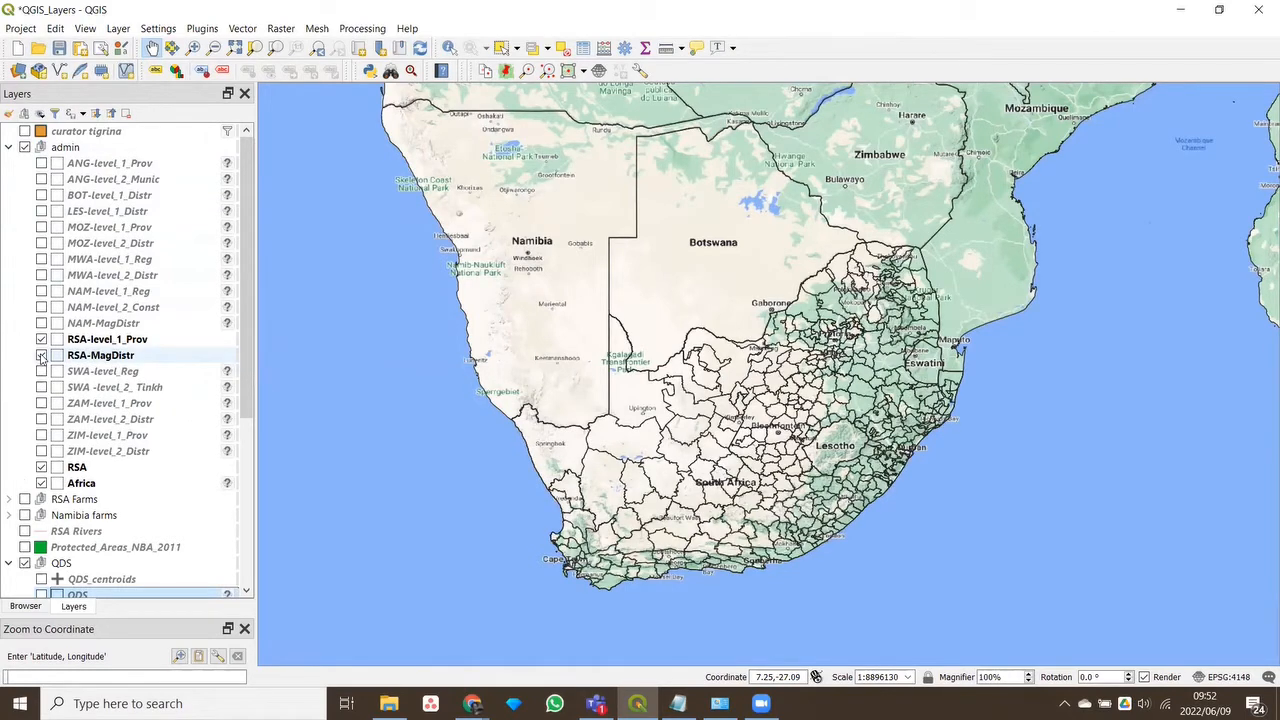
click(41, 355)
click(41, 355)
click(41, 355)
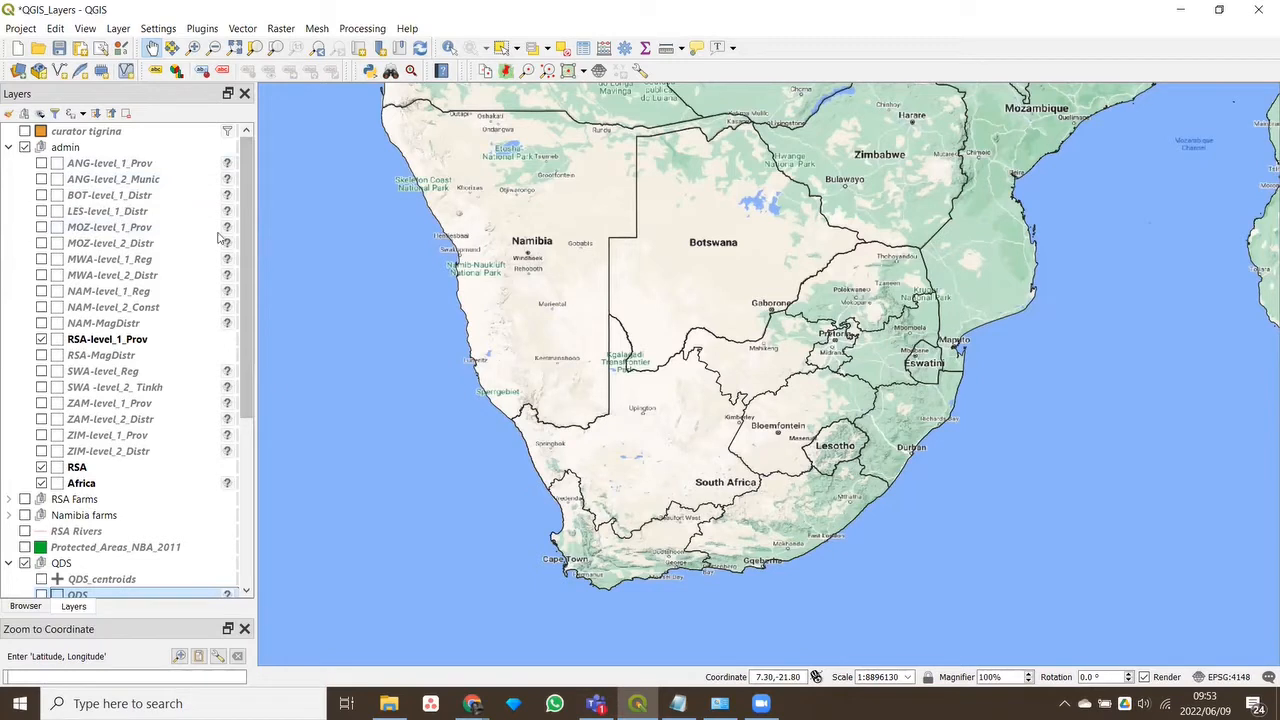
Show and hide the BOT-level_1_Distr layer repeatedly to compare Botswana with and without its district boundaries
click(41, 195)
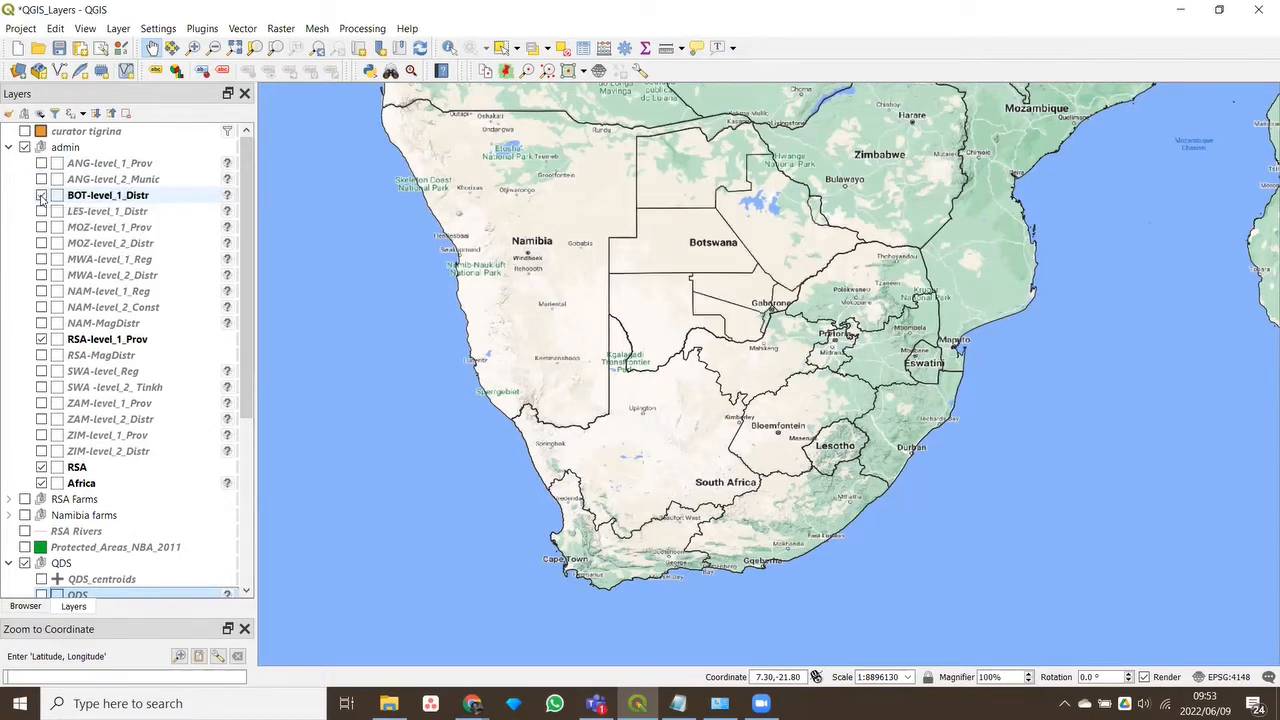
click(41, 195)
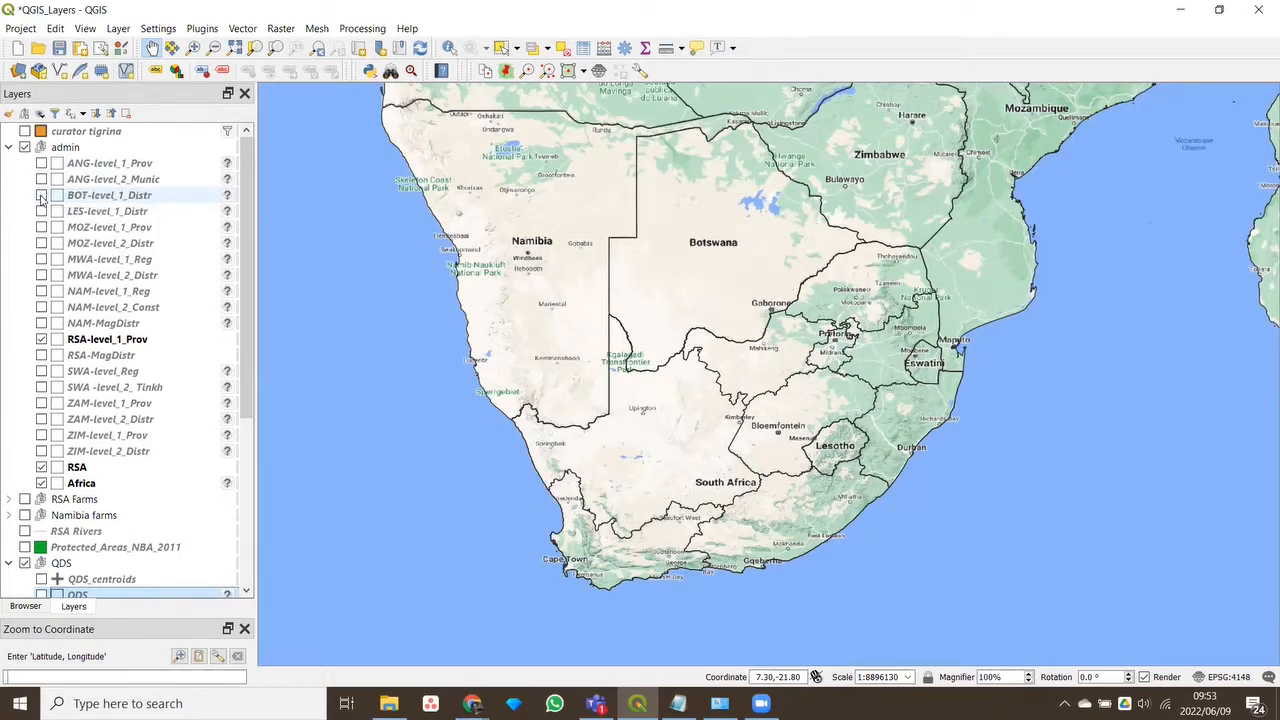
click(41, 195)
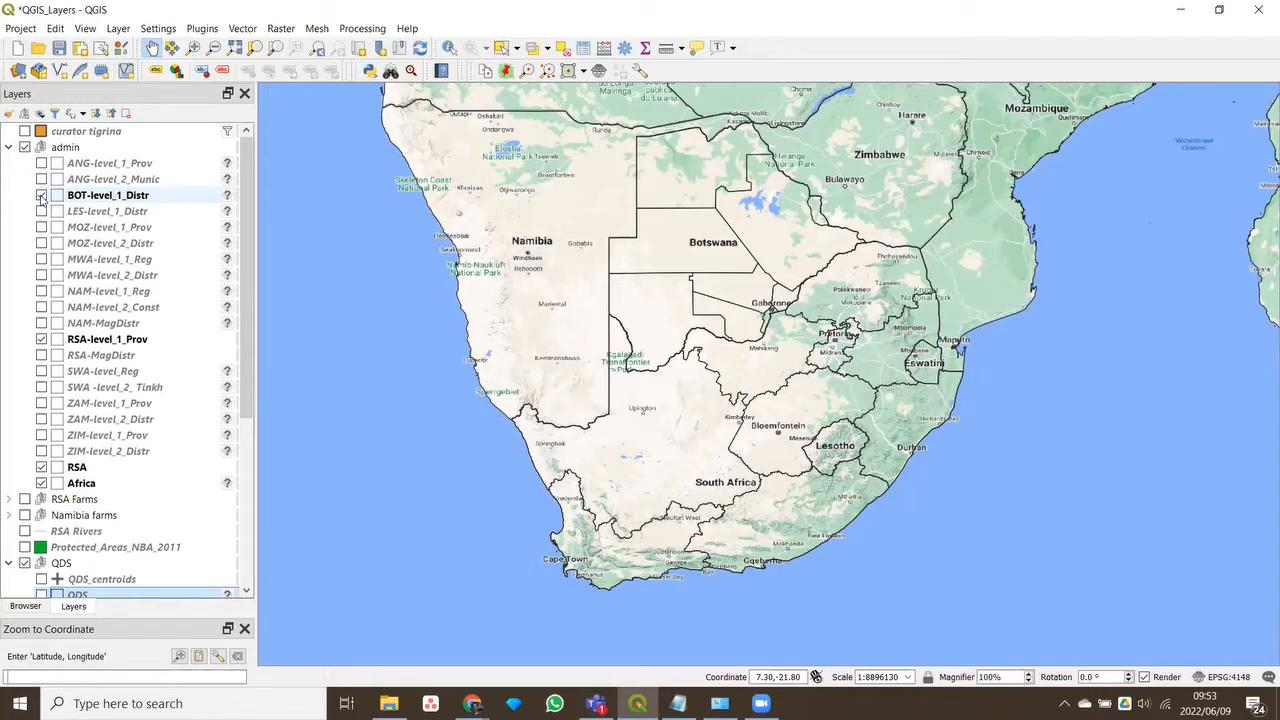
click(41, 195)
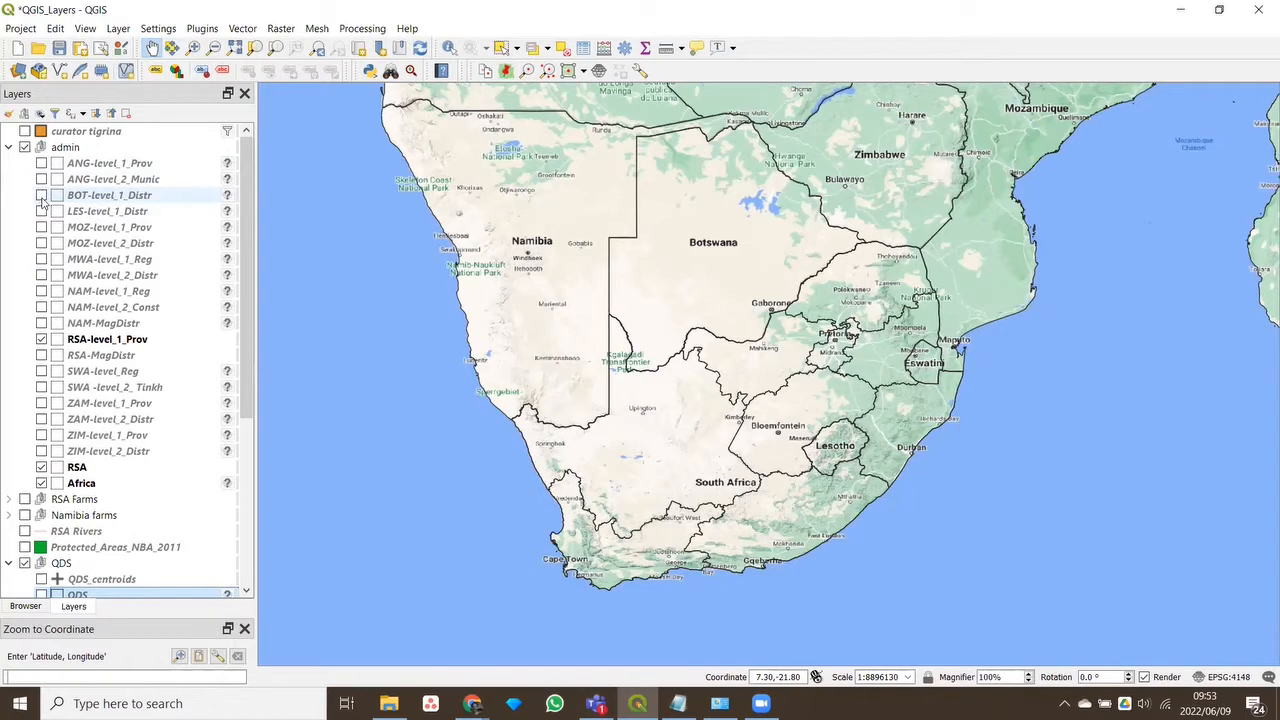
click(41, 196)
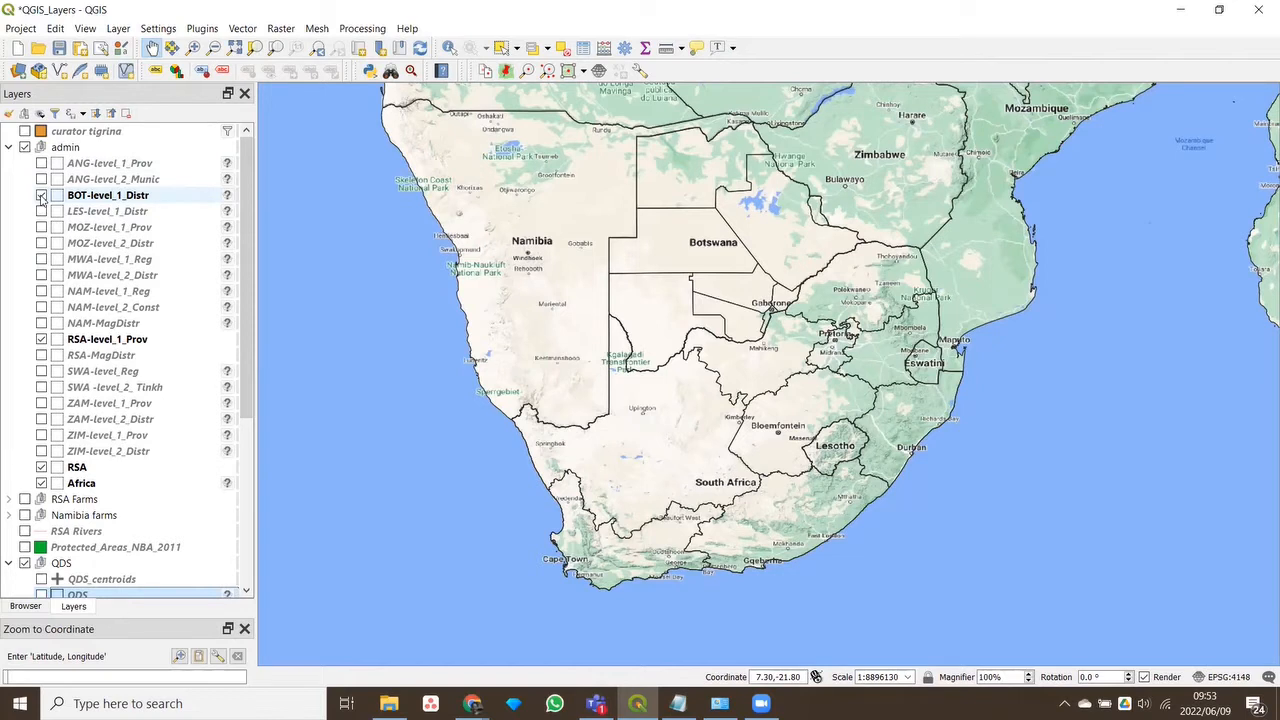
click(41, 196)
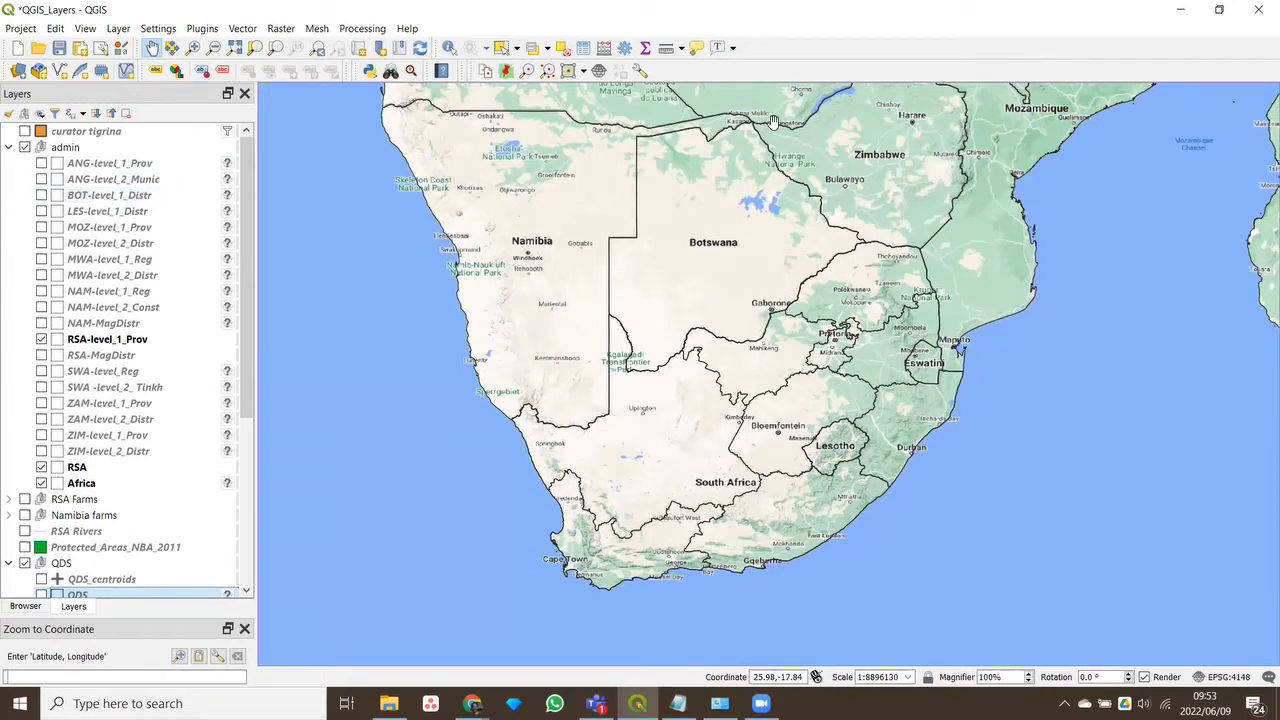
click(41, 196)
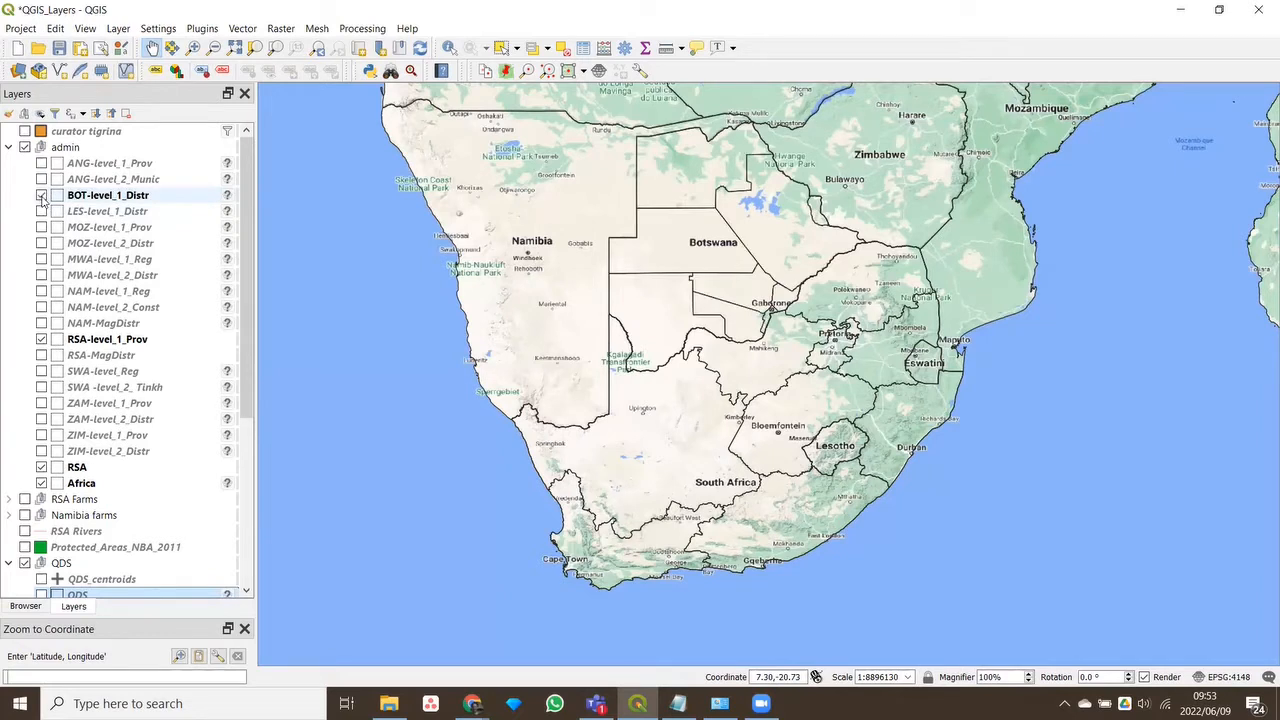
click(41, 196)
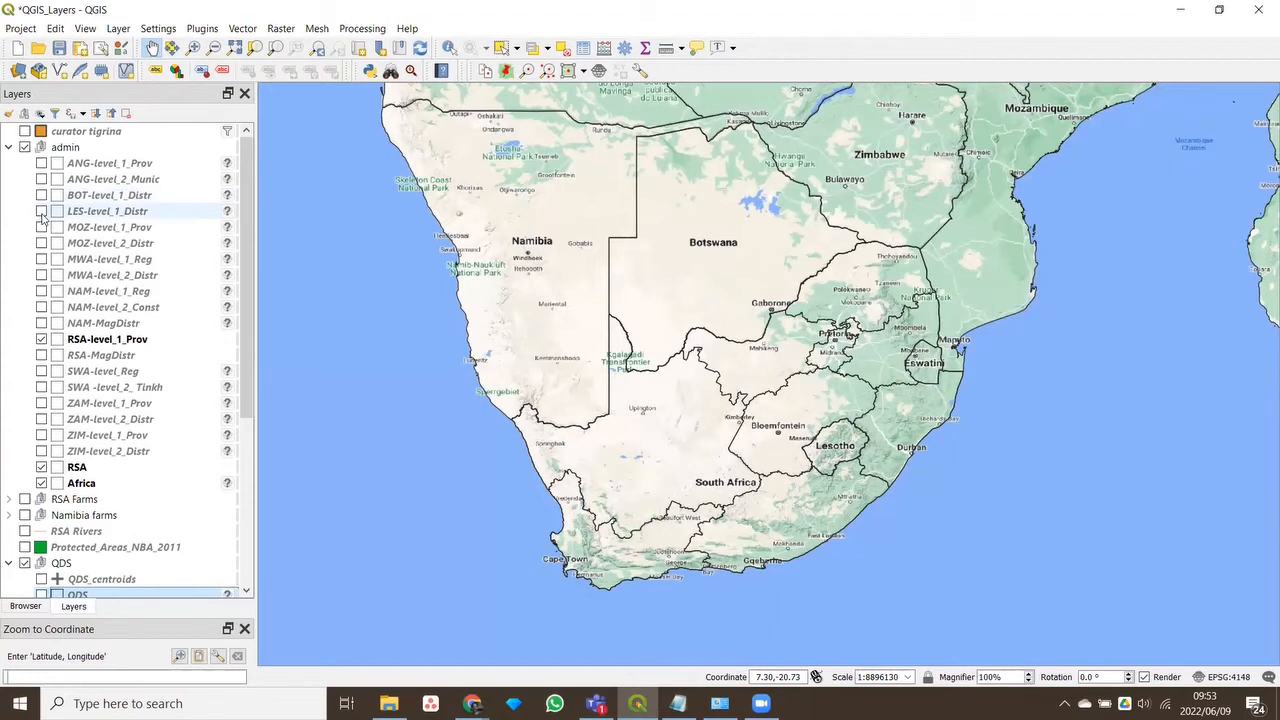
Show and hide the LES-level_1_Distr layer twice to examine Lesotho's district boundaries
click(41, 212)
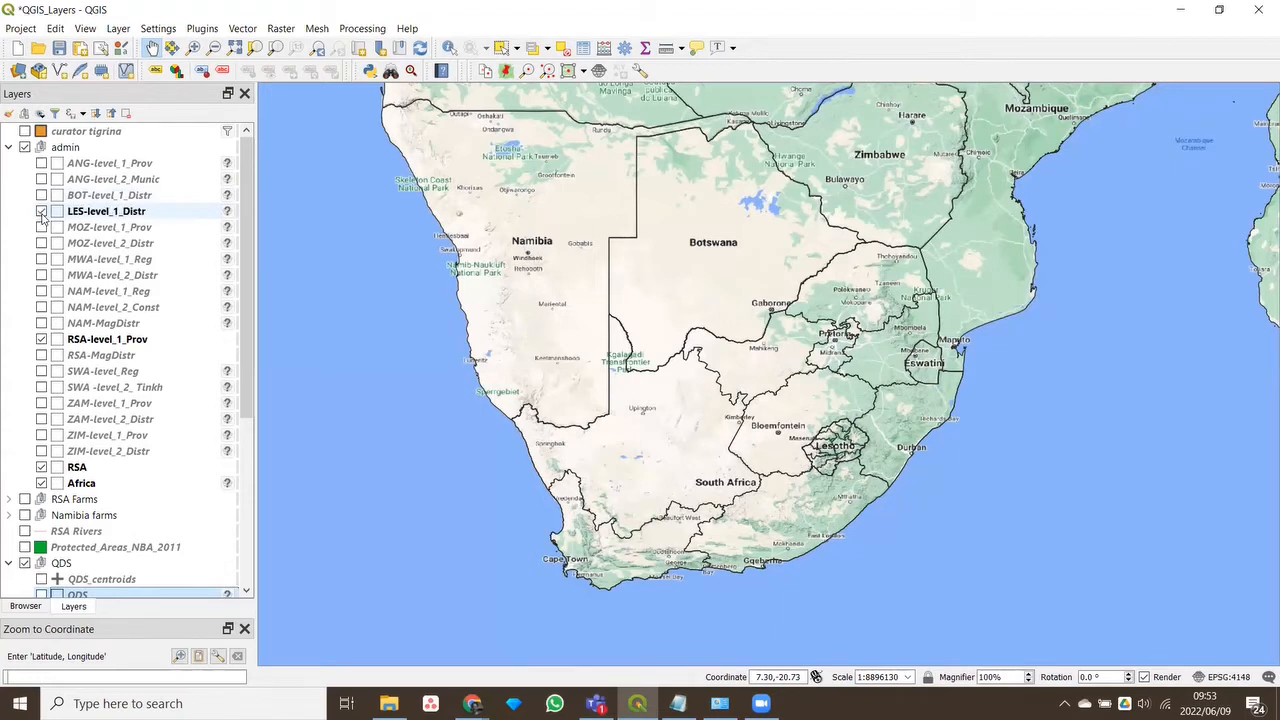
click(41, 212)
click(41, 212)
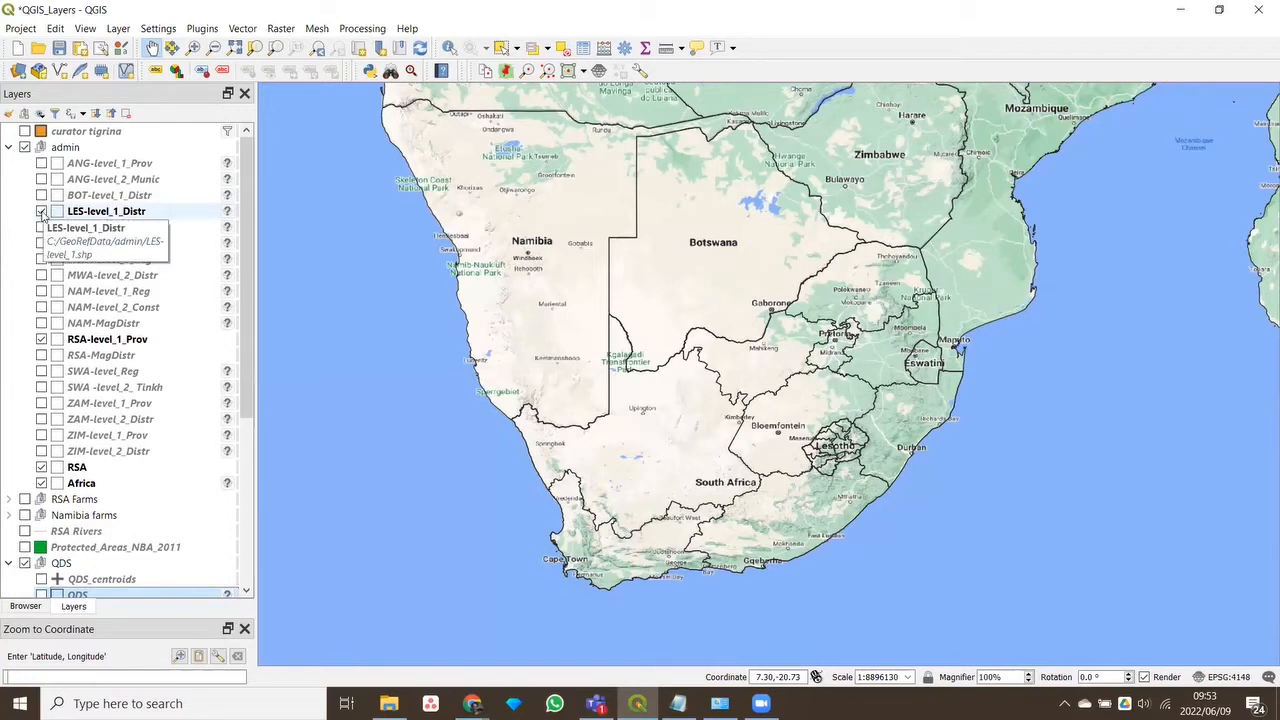
click(41, 211)
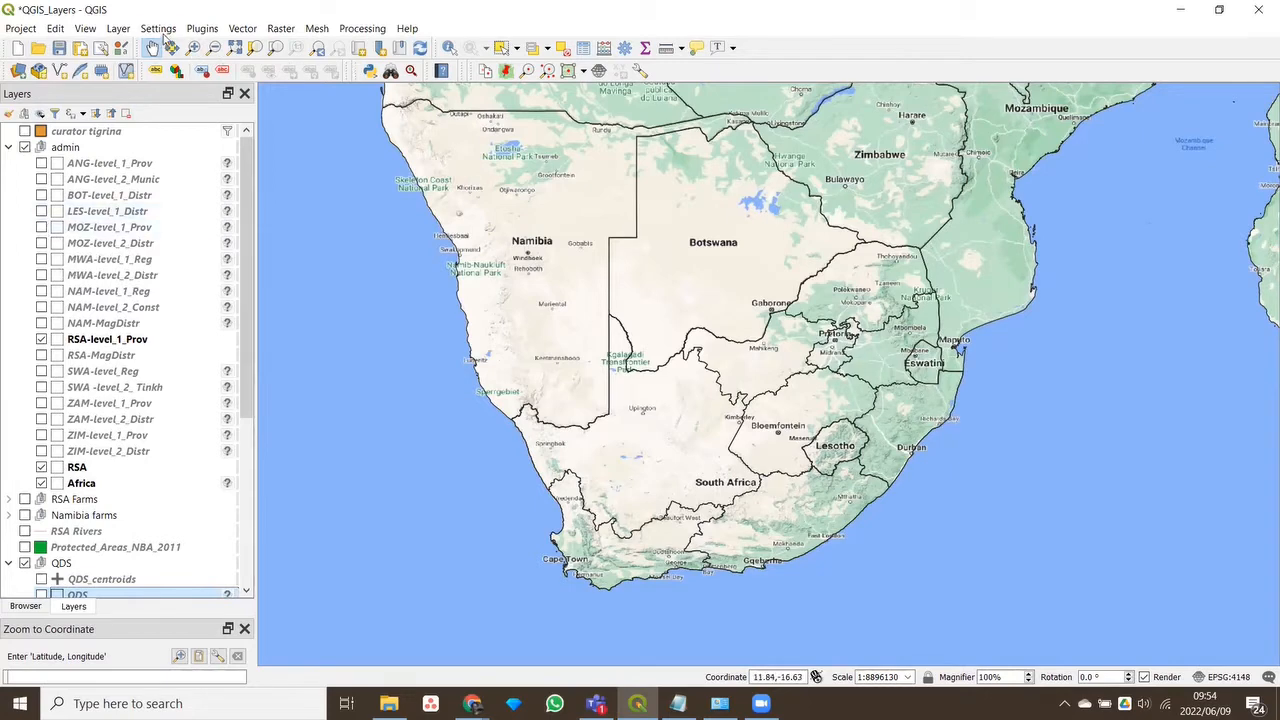
Zoom the map in on Lesotho and hide the Google Terrain basemap
click(193, 48)
drag(880, 413, 789, 488)
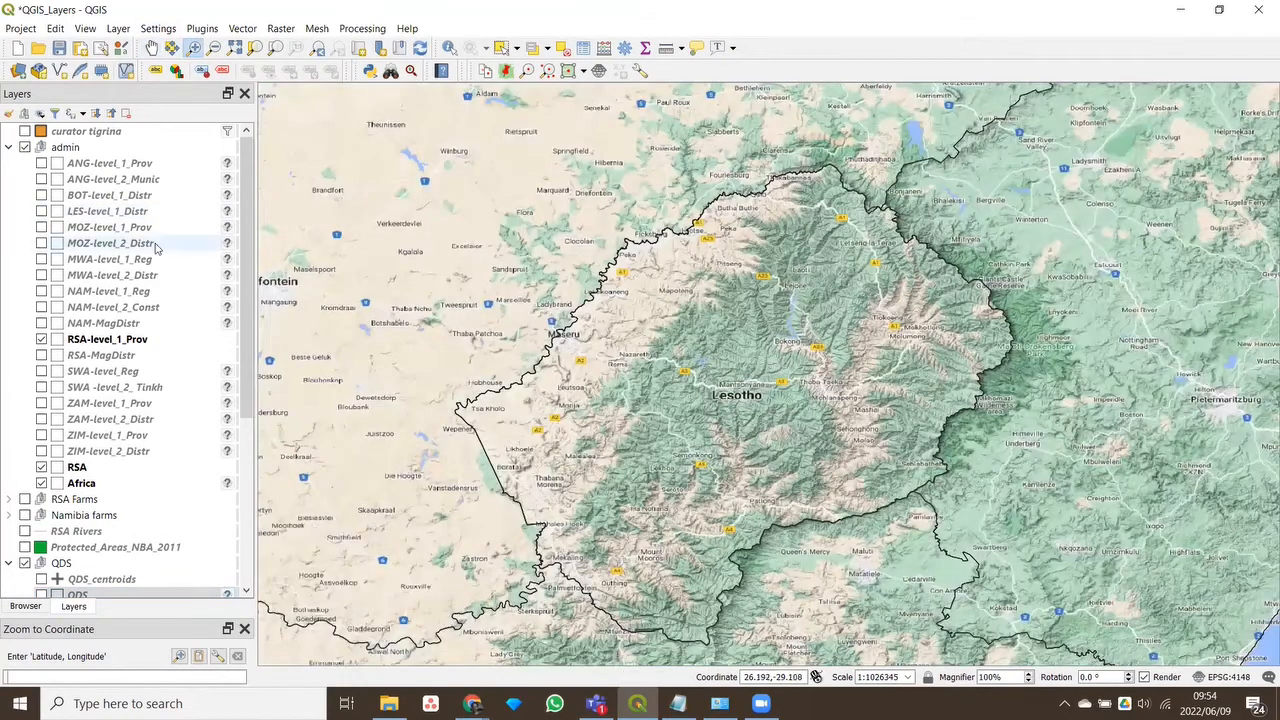
drag(249, 350, 249, 515)
click(41, 430)
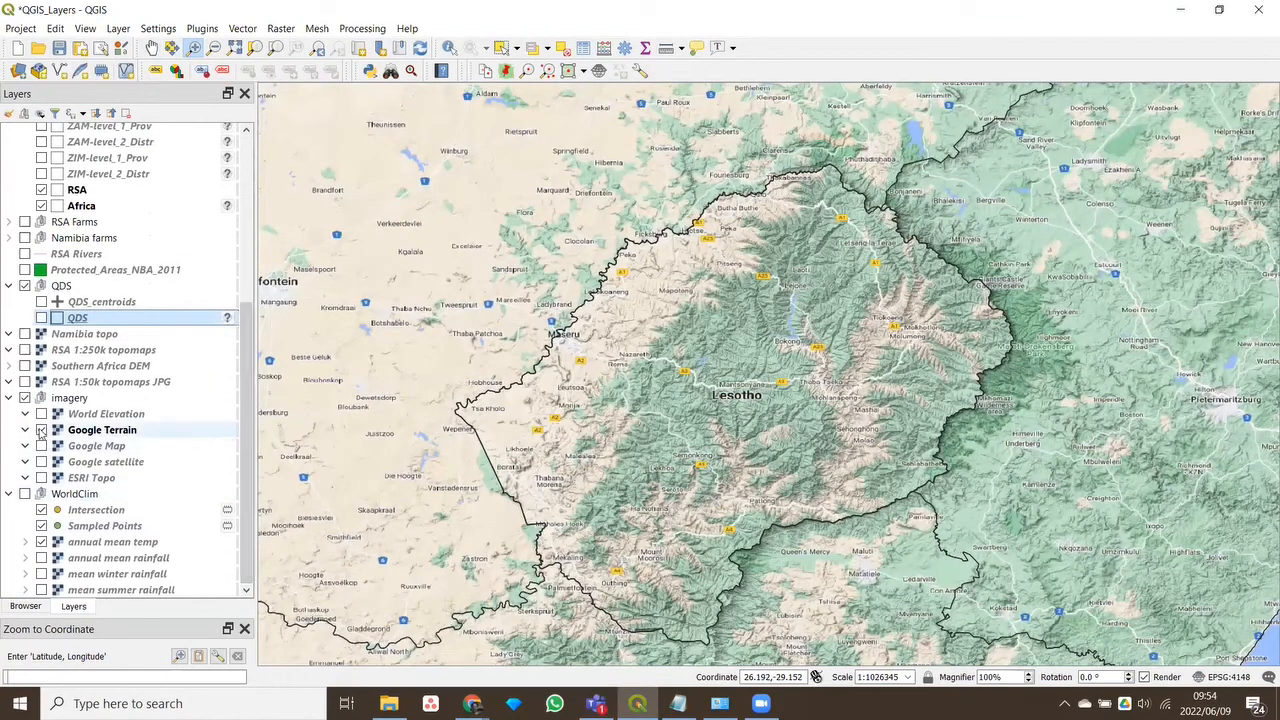
Show and hide the LES-level_1_Distr layer repeatedly to compare Lesotho's outline with its district boundaries on the blank background
drag(248, 445, 237, 279)
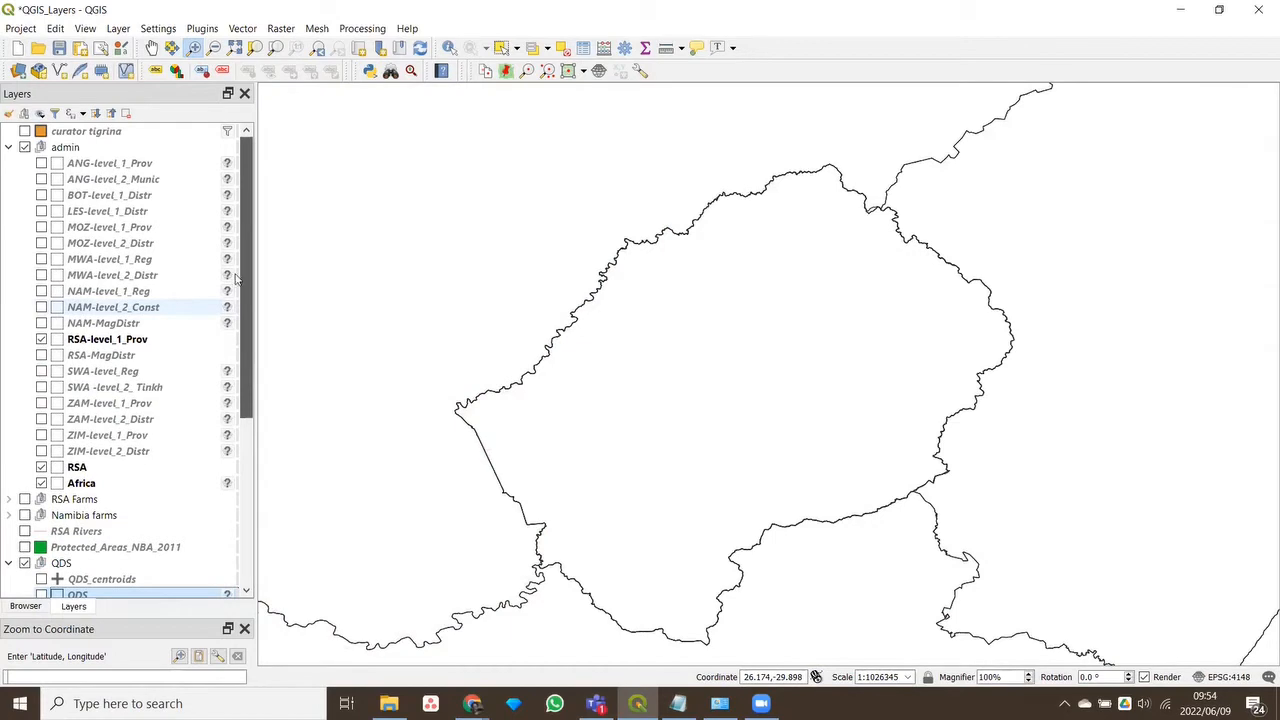
click(41, 211)
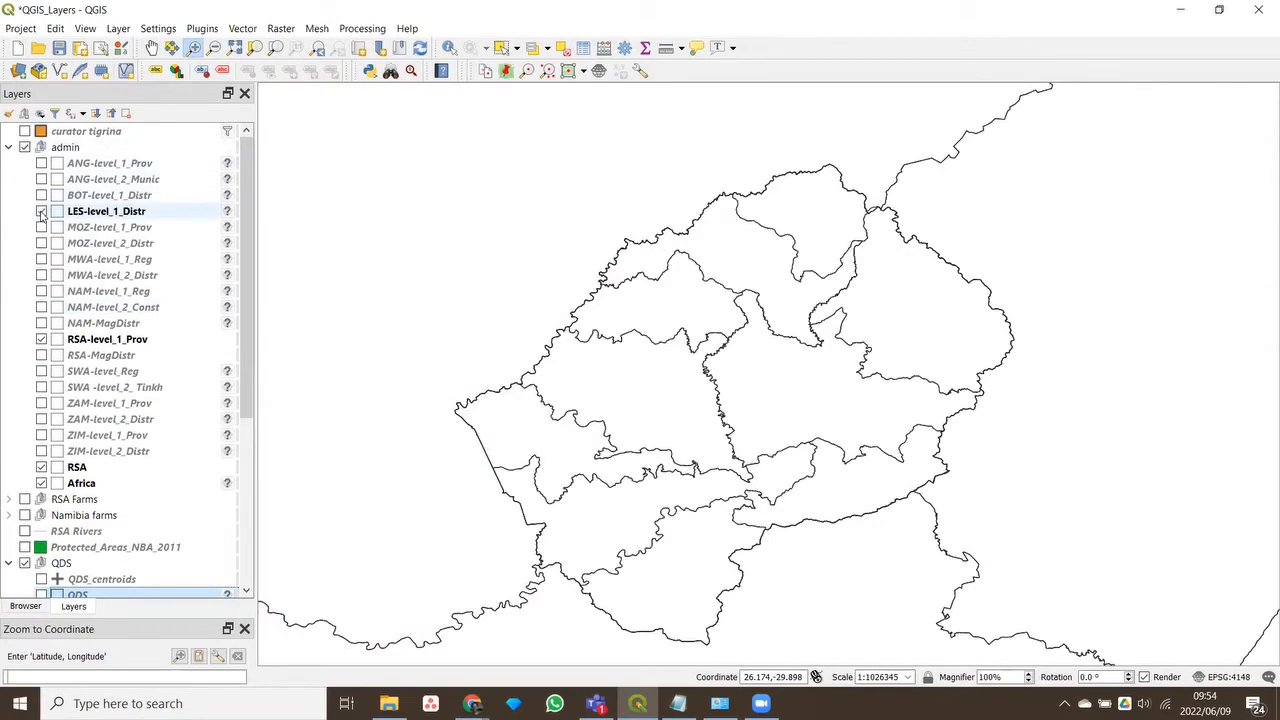
click(41, 211)
click(41, 211)
click(41, 211)
click(41, 211)
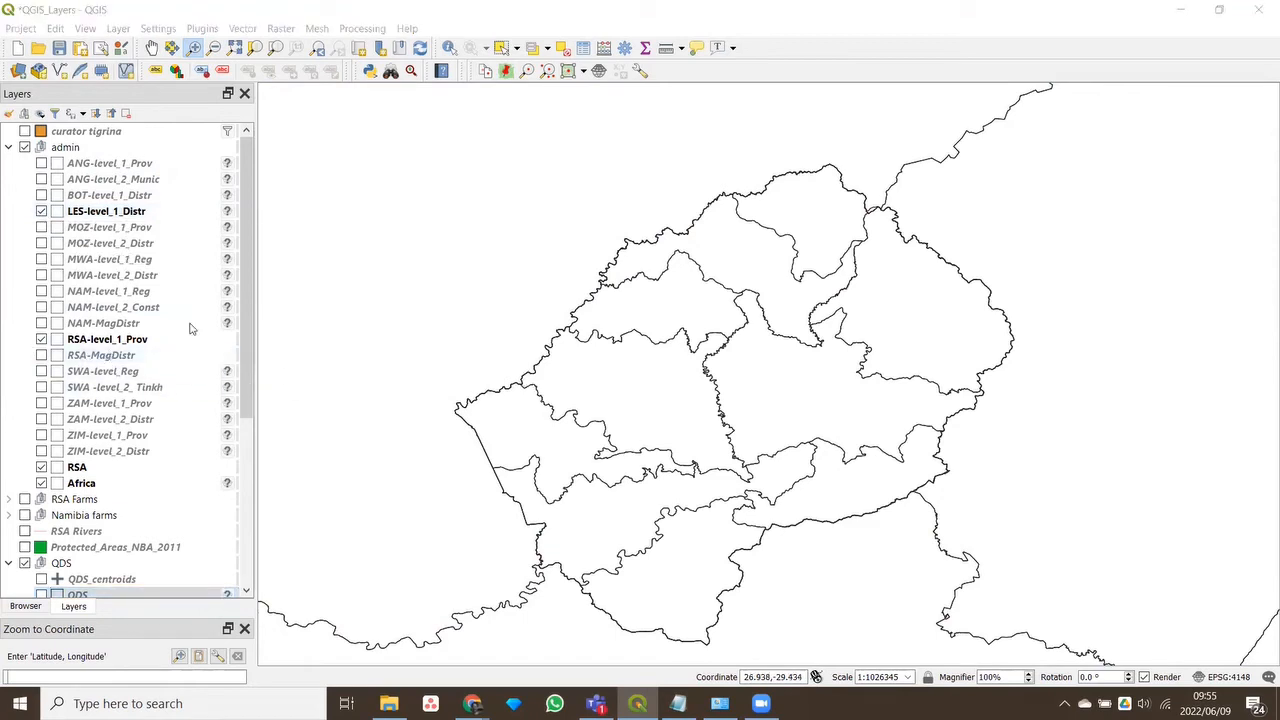
click(41, 212)
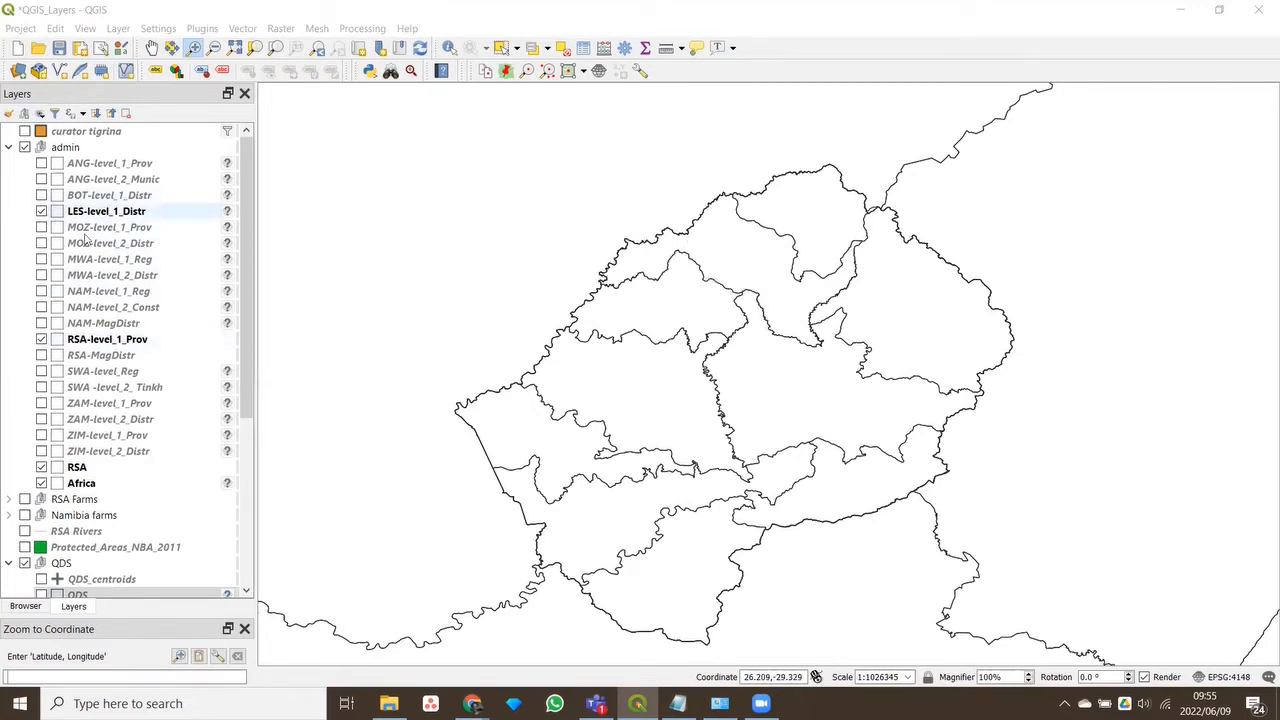
Show the Protected_Areas_NBA_2011 layer to examine protected areas around Lesotho, then hide it again
drag(251, 406, 248, 408)
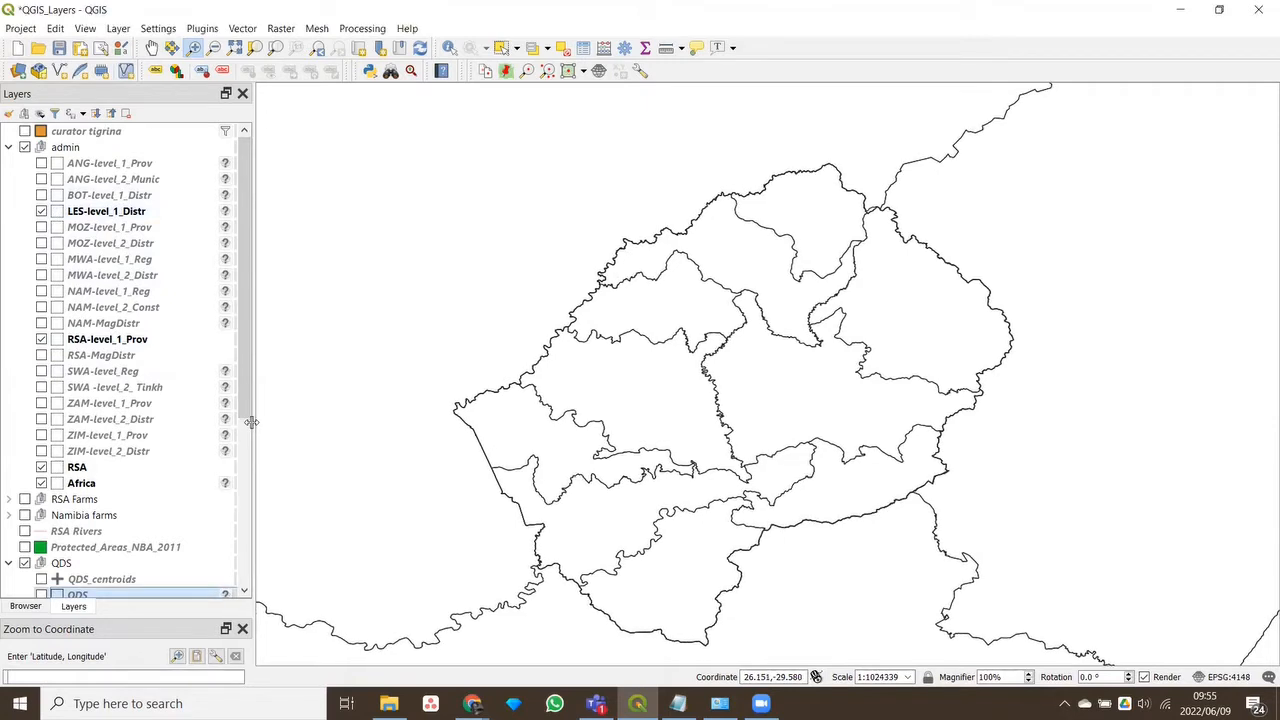
scroll(246, 408, down, 5)
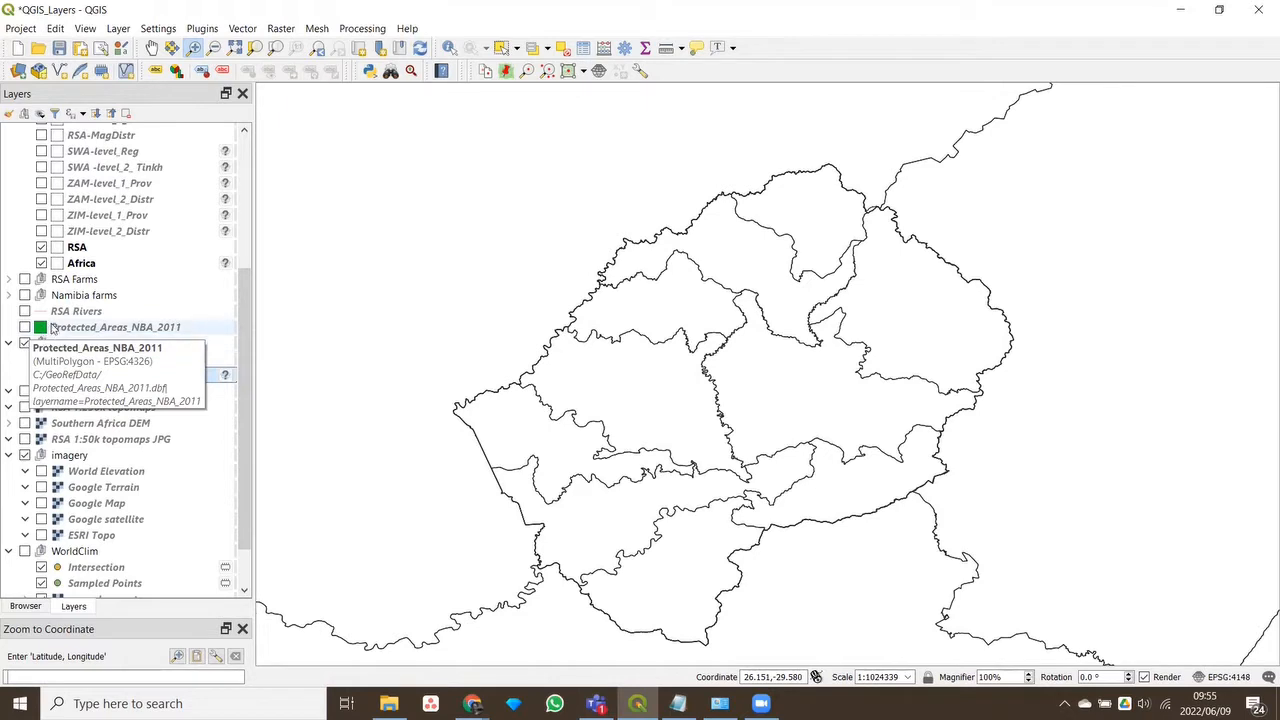
click(24, 328)
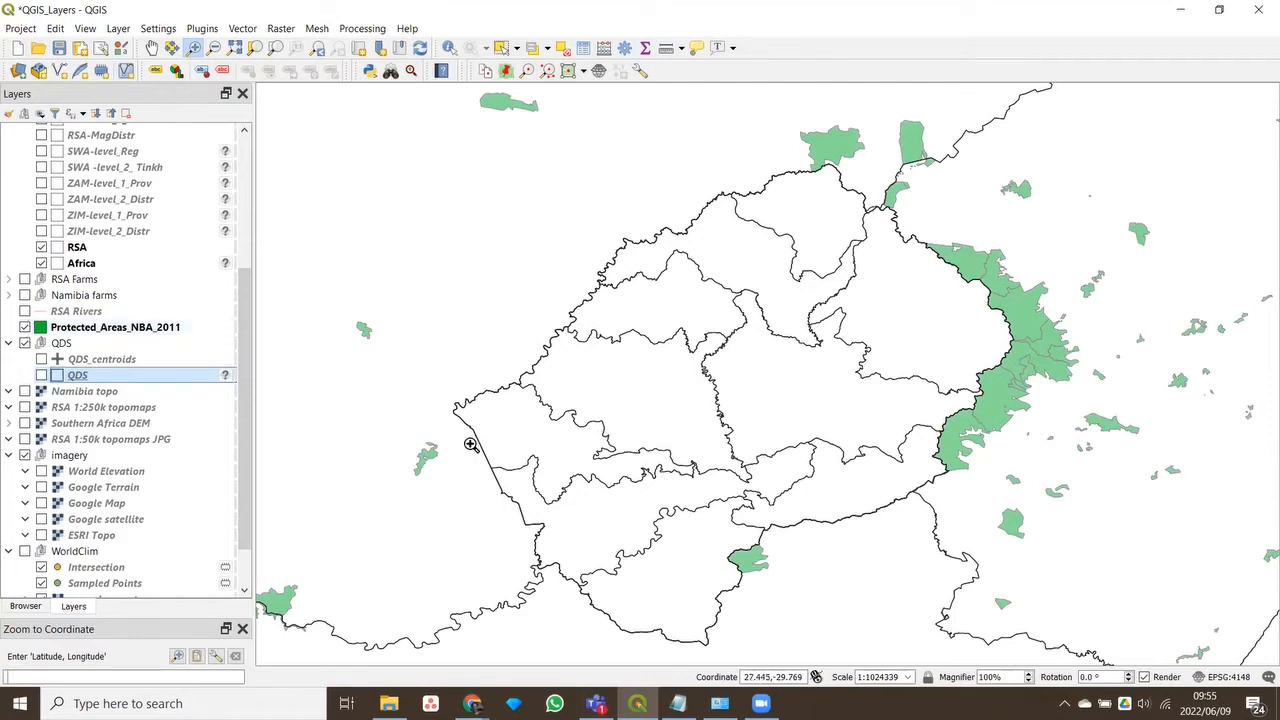
click(25, 327)
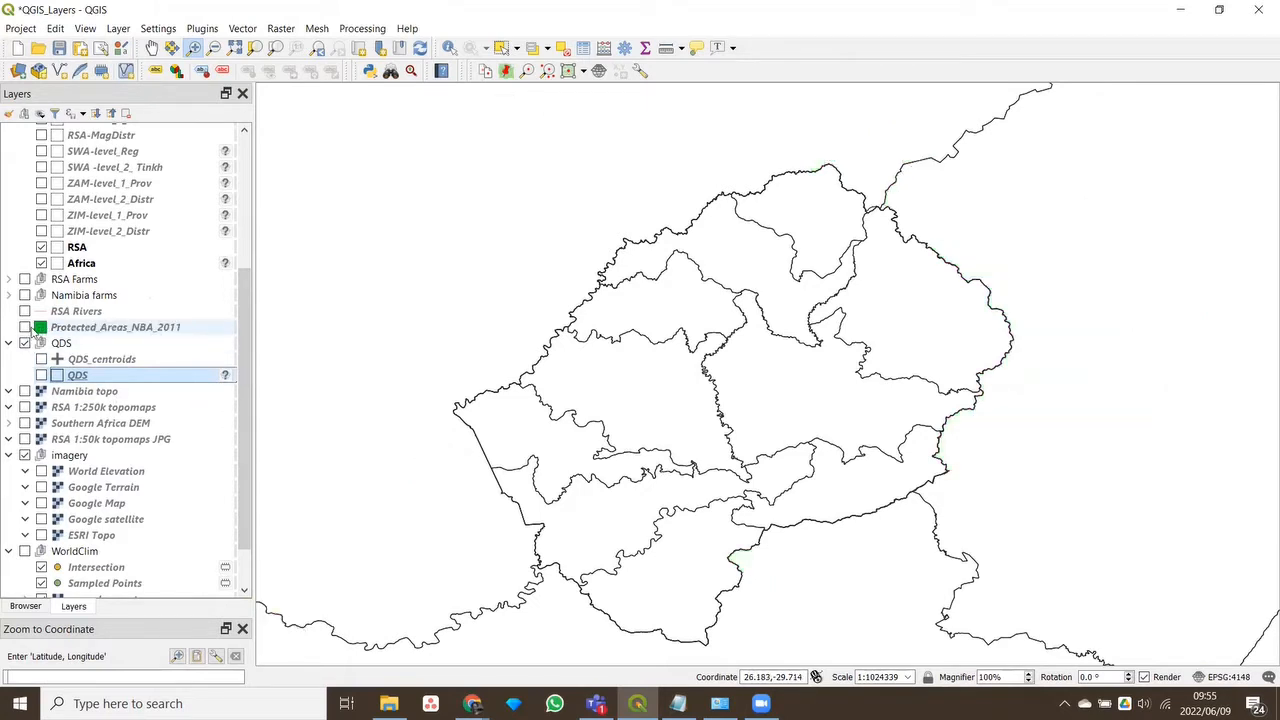
Hide the LES-level_1_Distr layer and view the source details of the RSA-level_1_Prov layer
scroll(246, 274, up, 3)
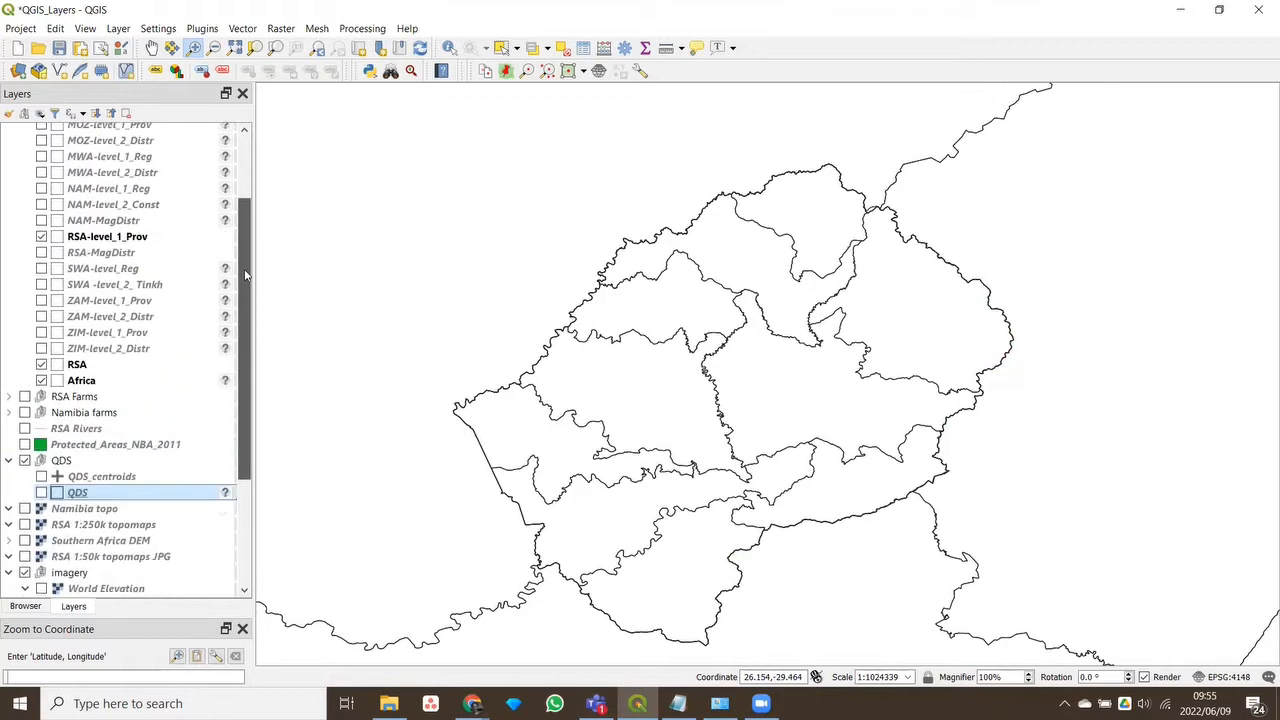
scroll(246, 274, up, 2)
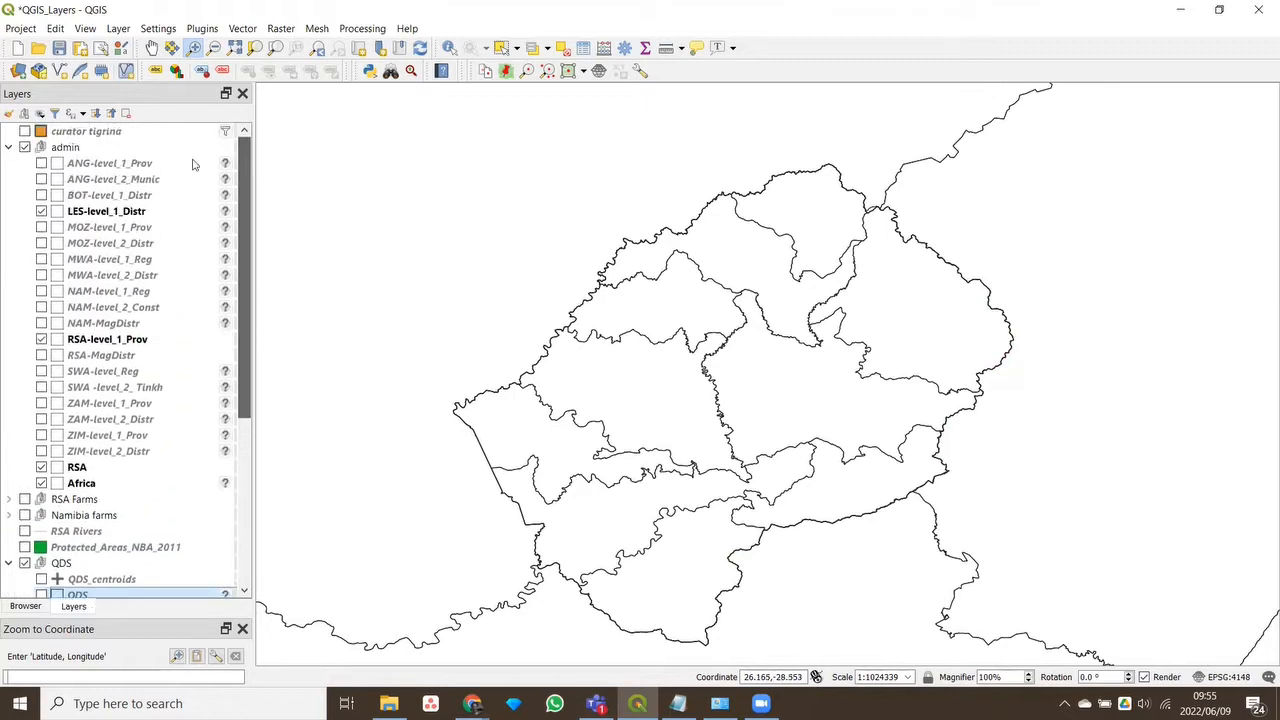
click(41, 211)
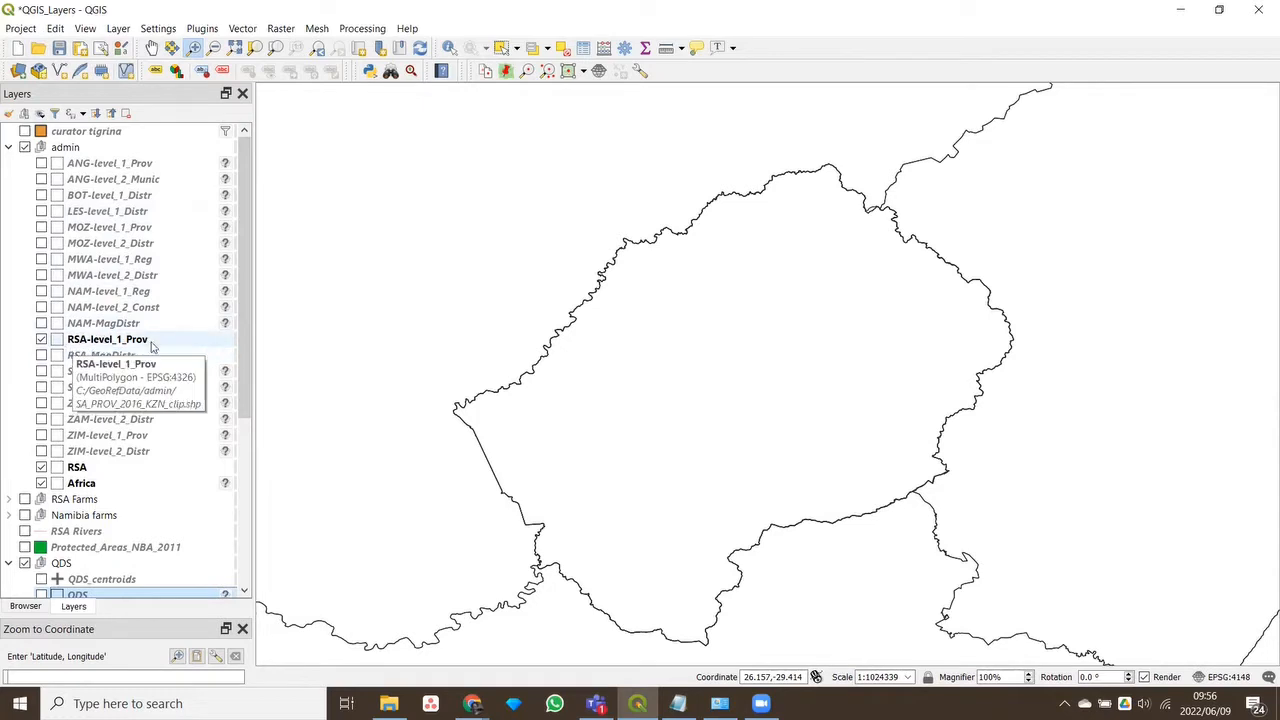
scroll(123, 313, down, 2)
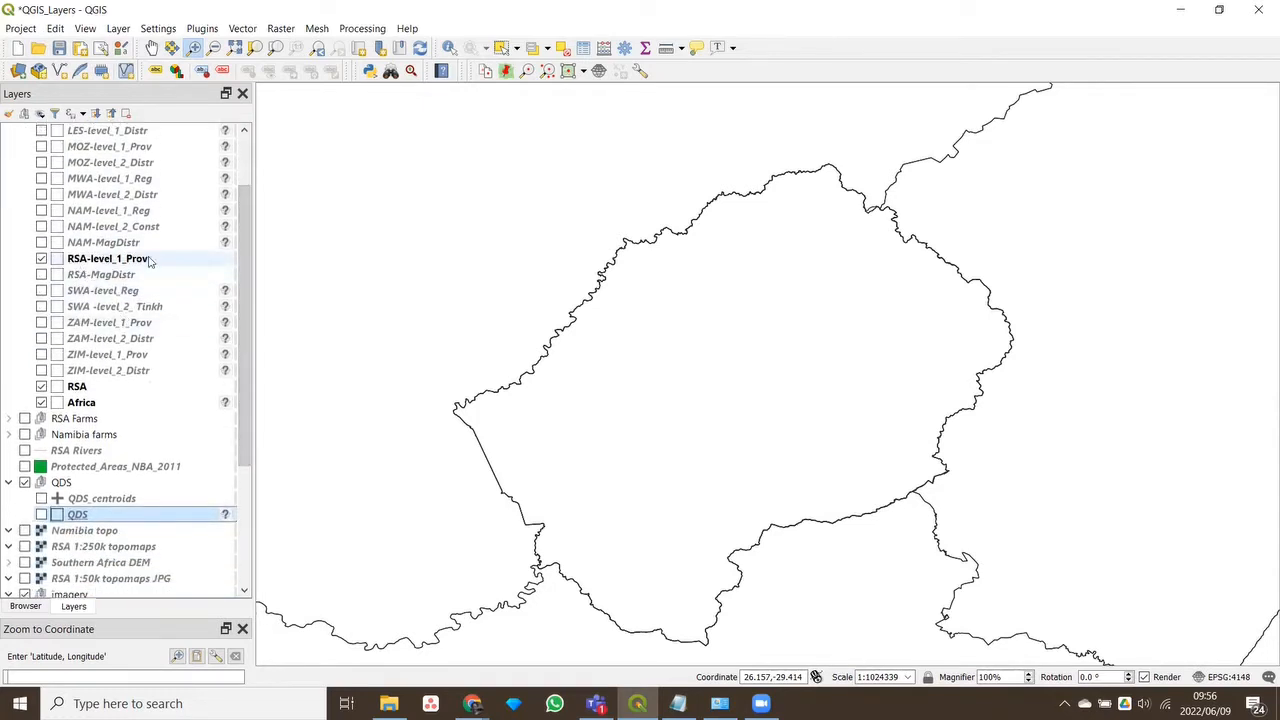
mouse_move(150, 260)
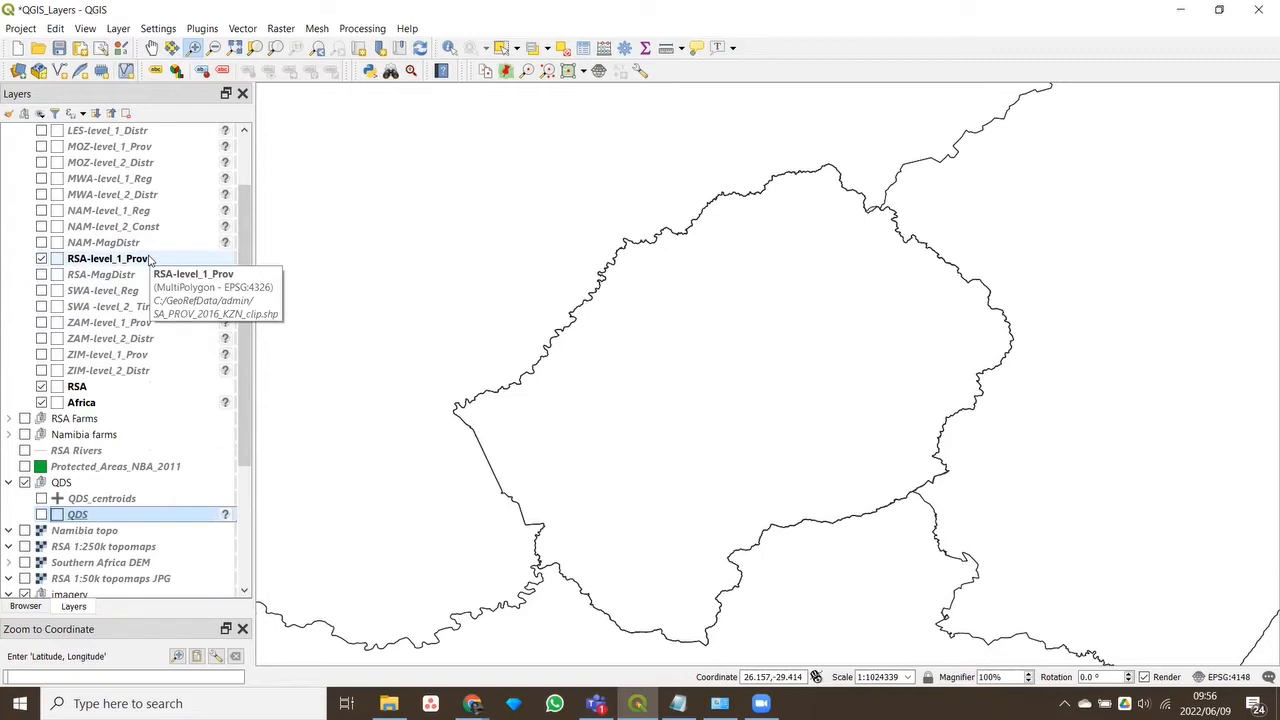
mouse_move(78, 280)
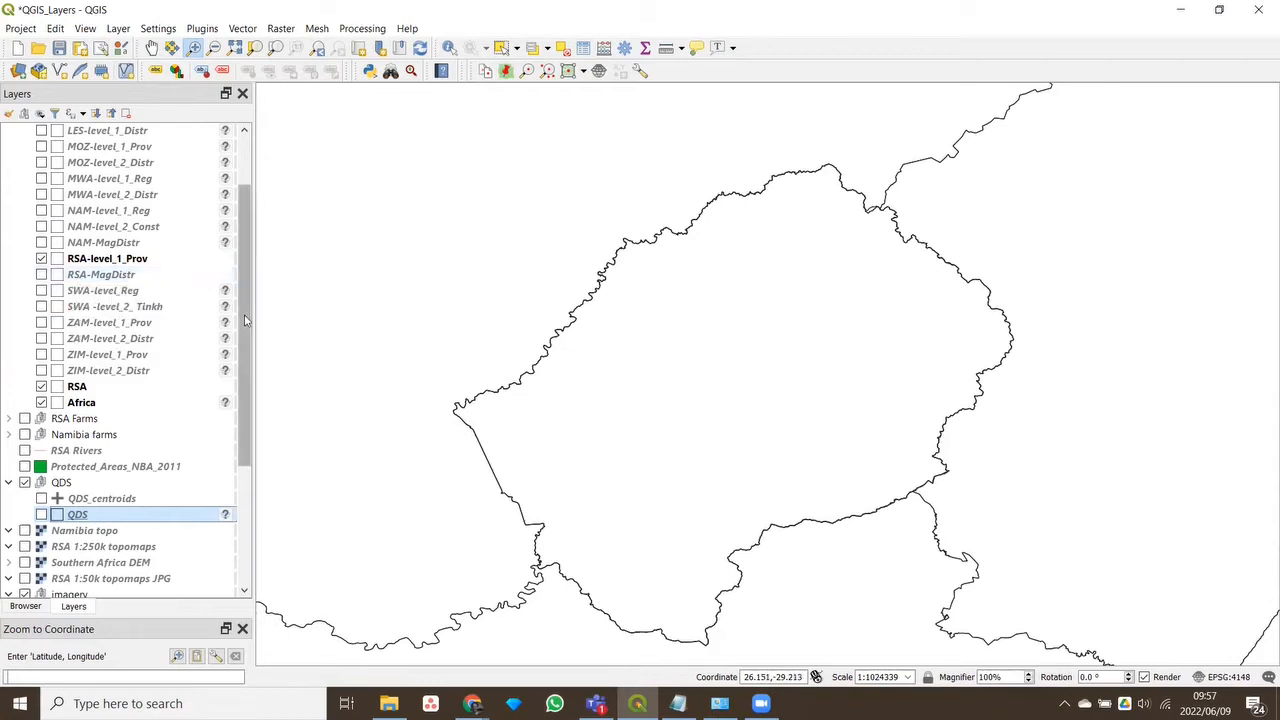
Show and hide the RSA-MagDistr layer twice to compare magisterial districts with the provincial boundaries around Lesotho
drag(245, 318, 244, 338)
click(41, 249)
scroll(446, 330, down, 1)
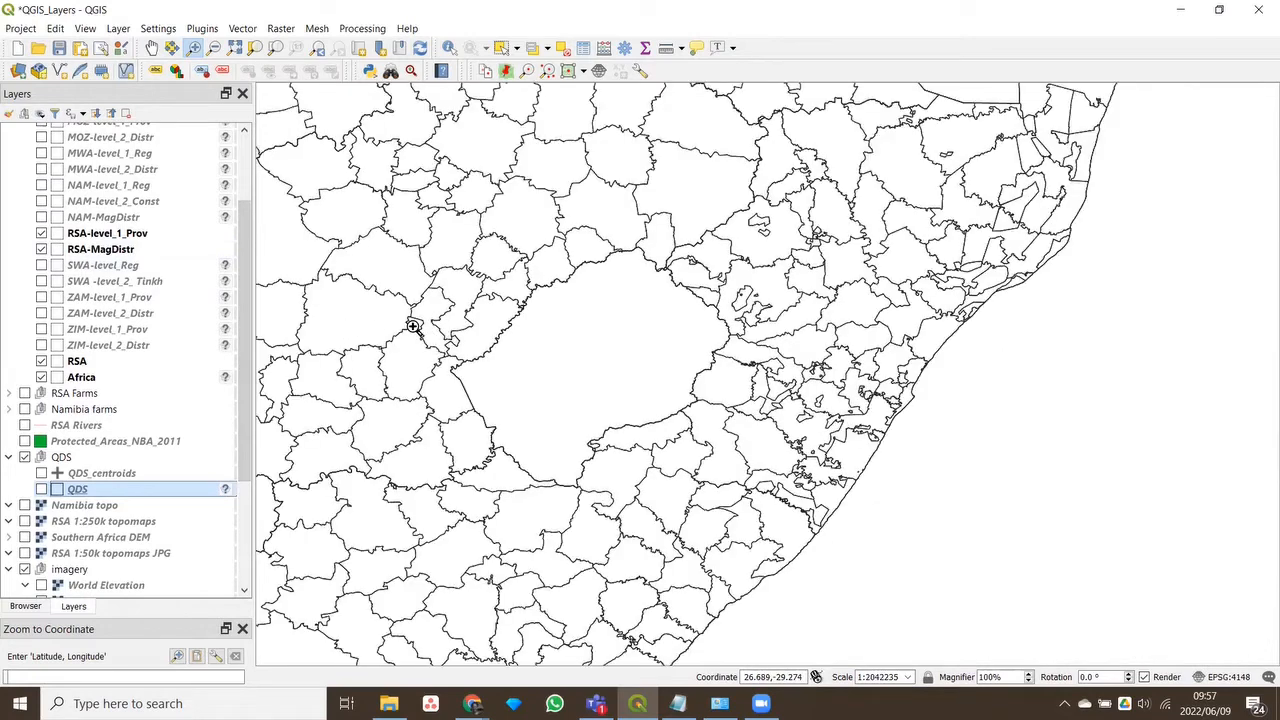
click(41, 249)
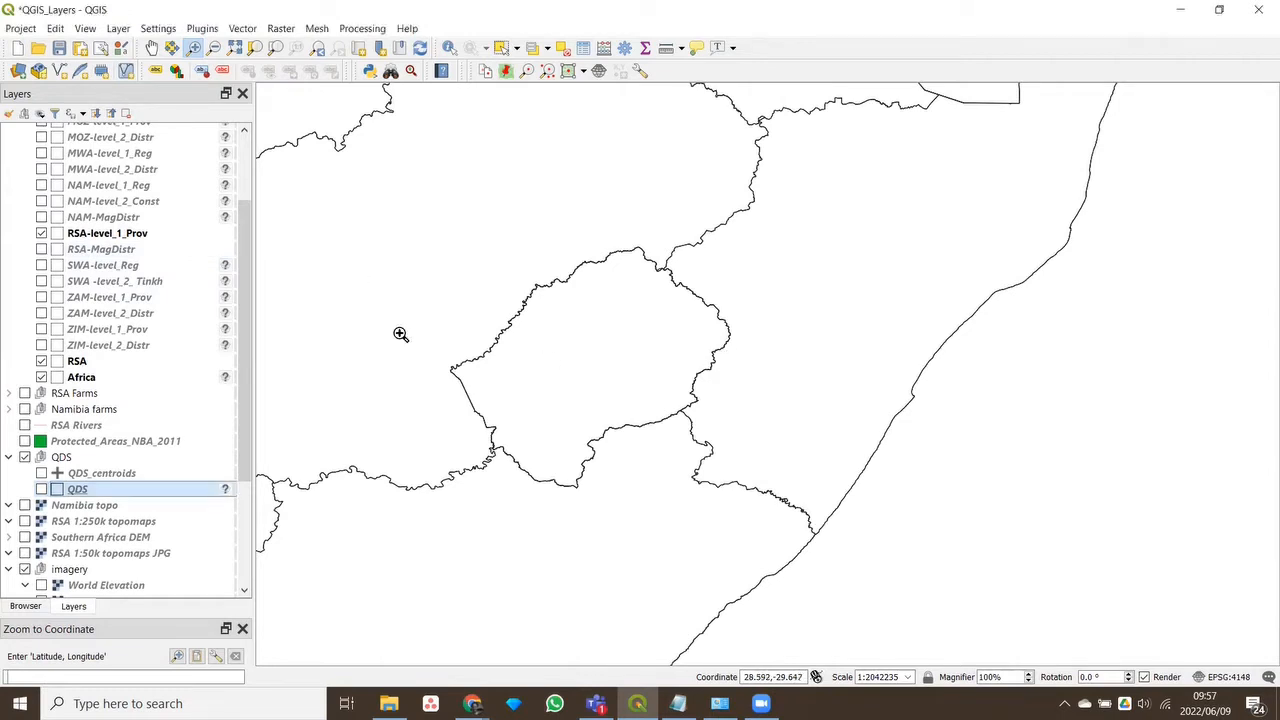
click(42, 250)
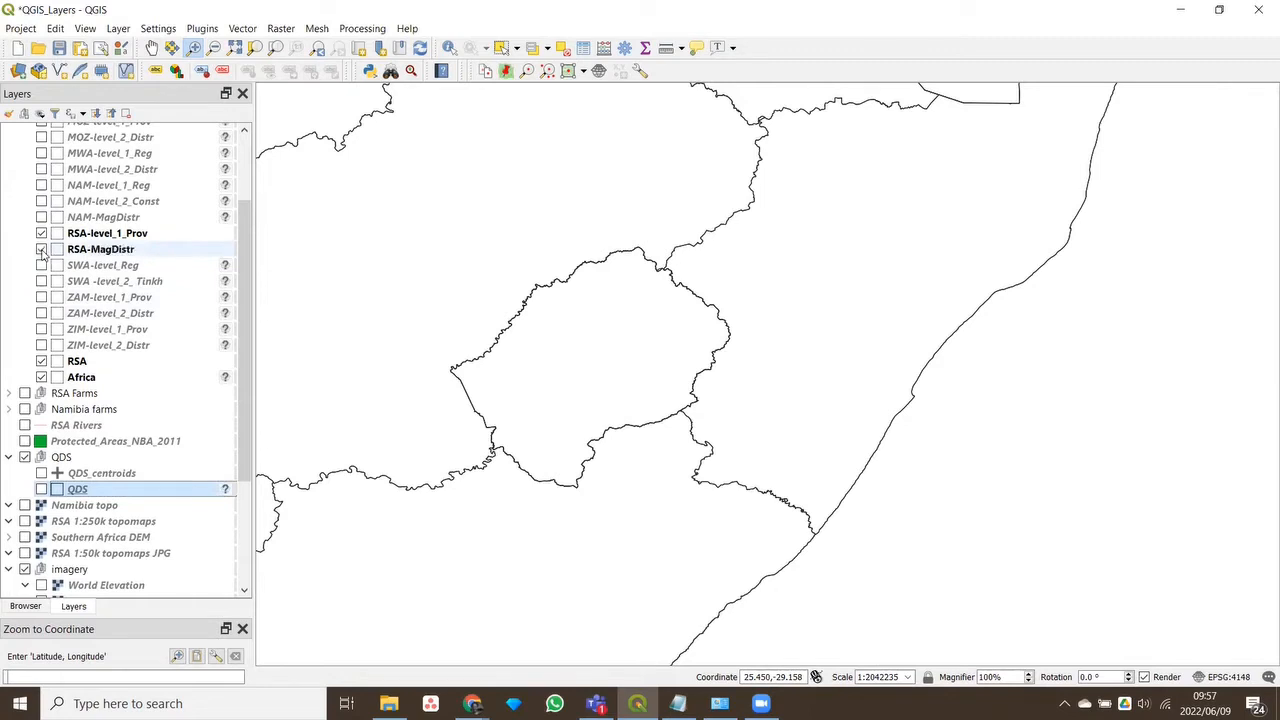
click(42, 250)
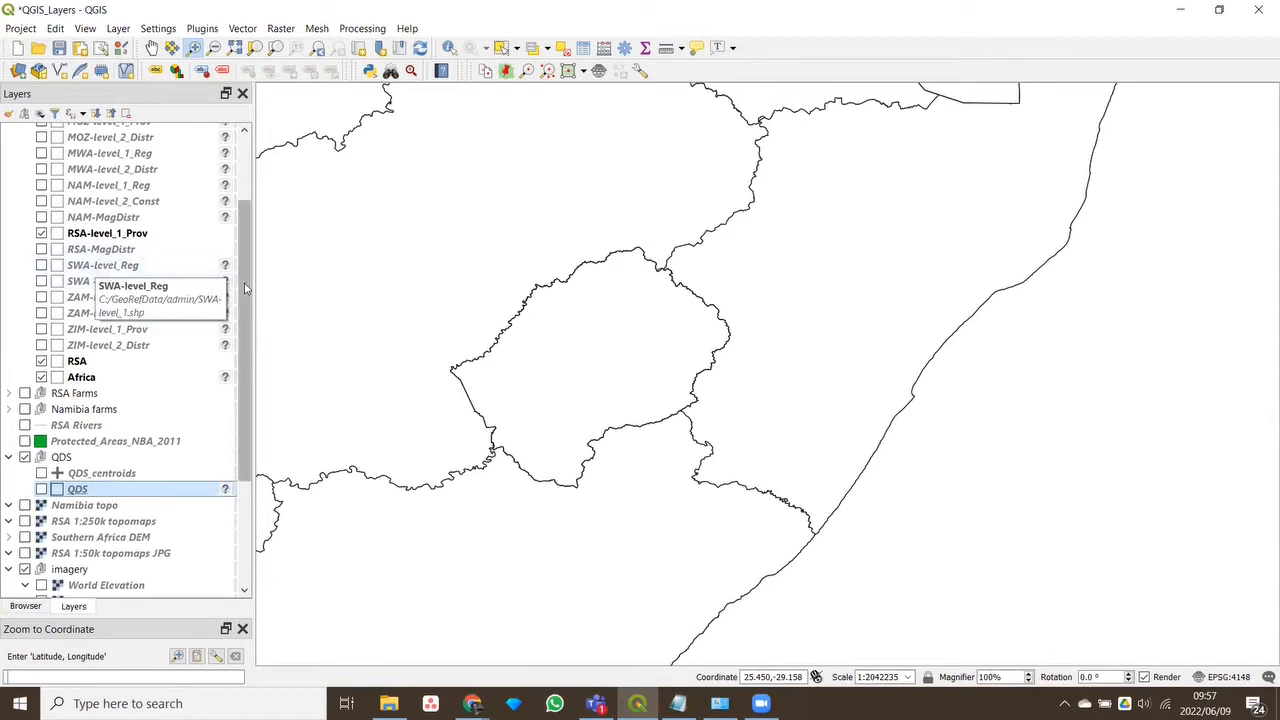
Hide the Africa and RSA-level_1_Prov layers to view only the RSA outline, zoomed to South Africa
drag(250, 295, 251, 333)
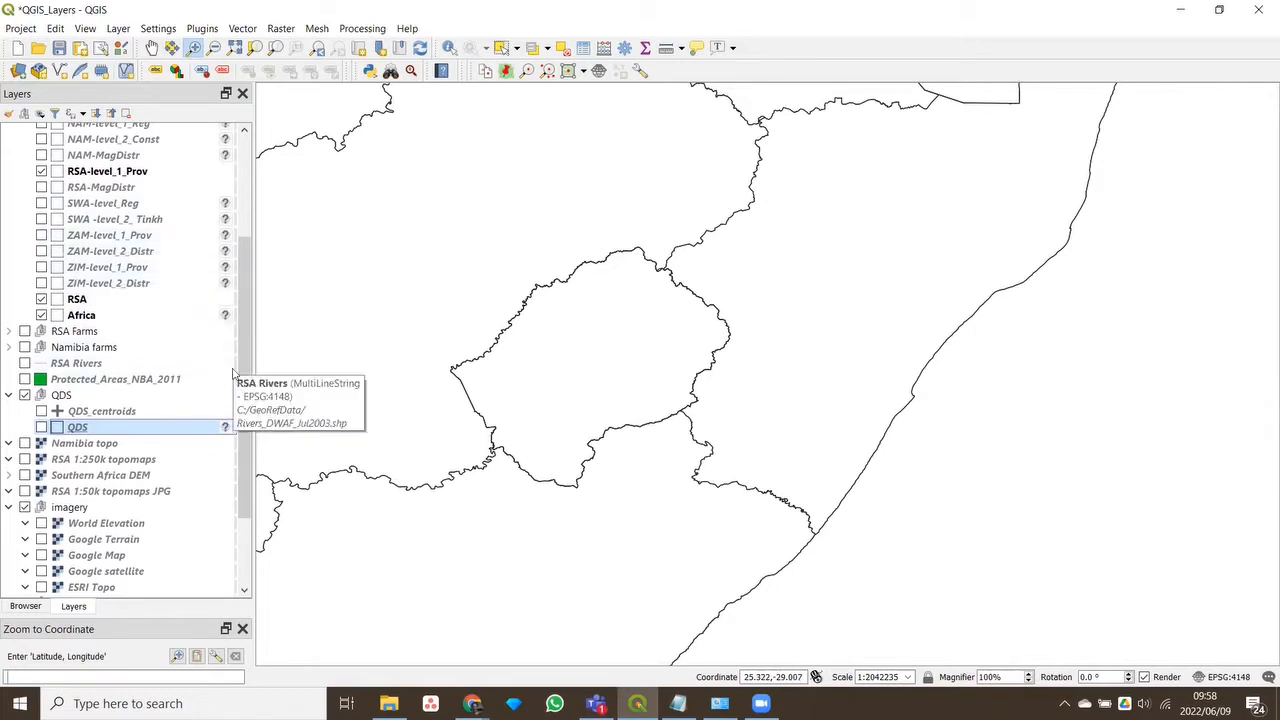
scroll(412, 327, down, 2)
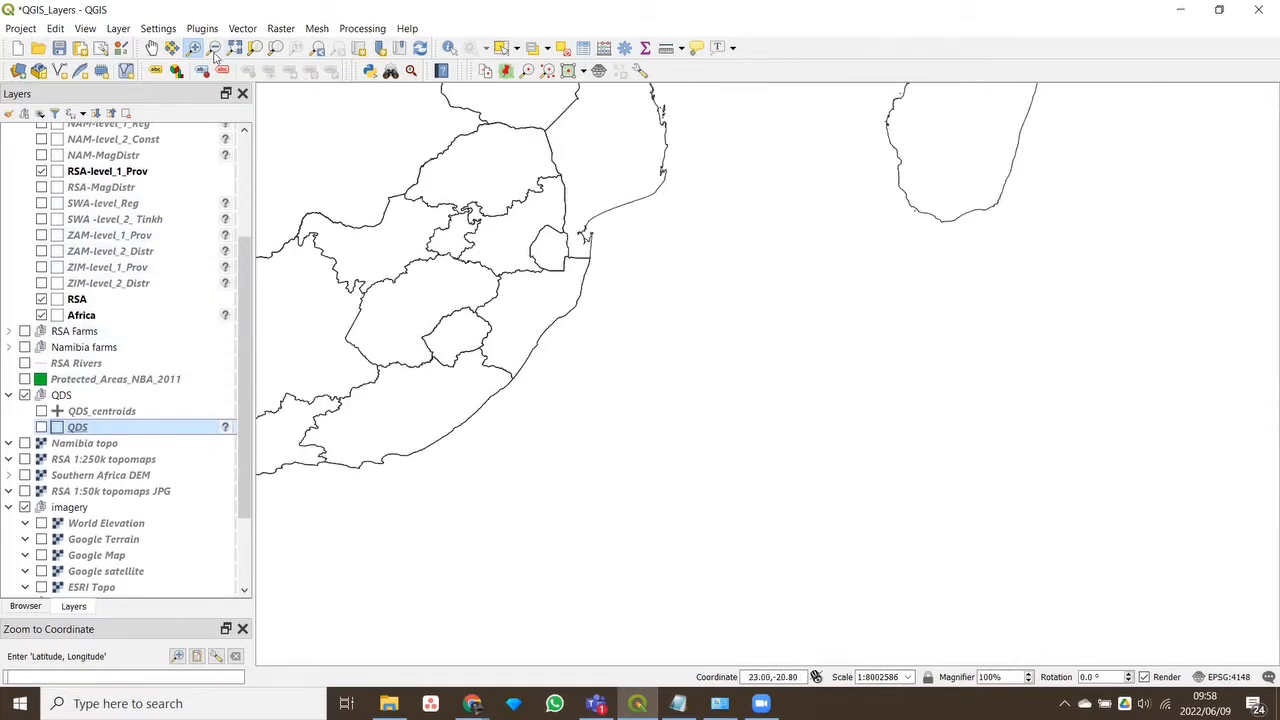
click(151, 48)
drag(517, 314, 767, 434)
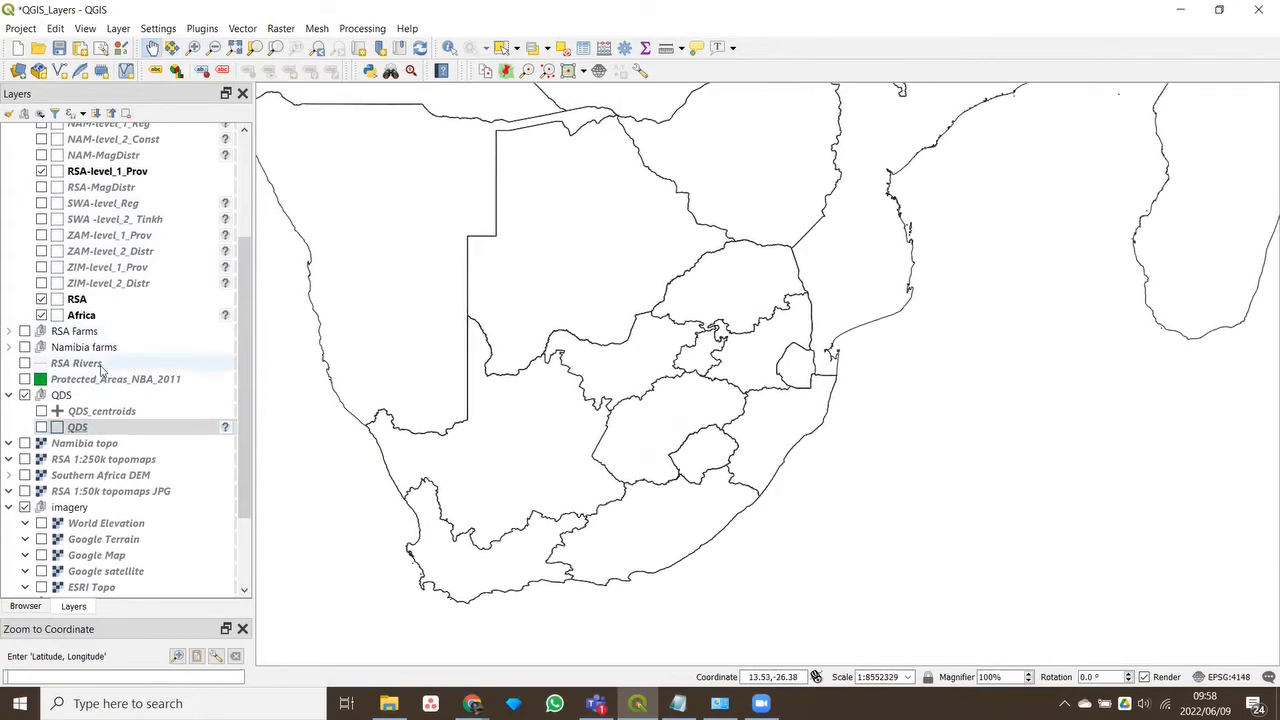
click(41, 315)
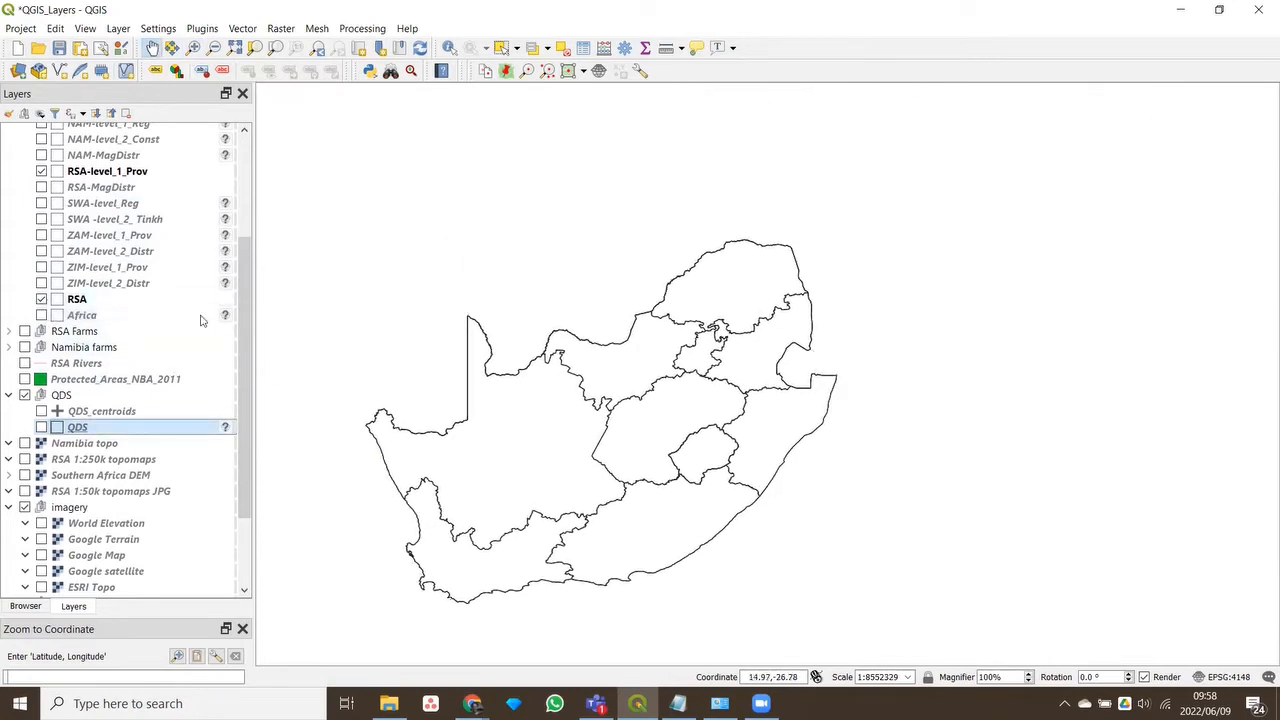
click(41, 299)
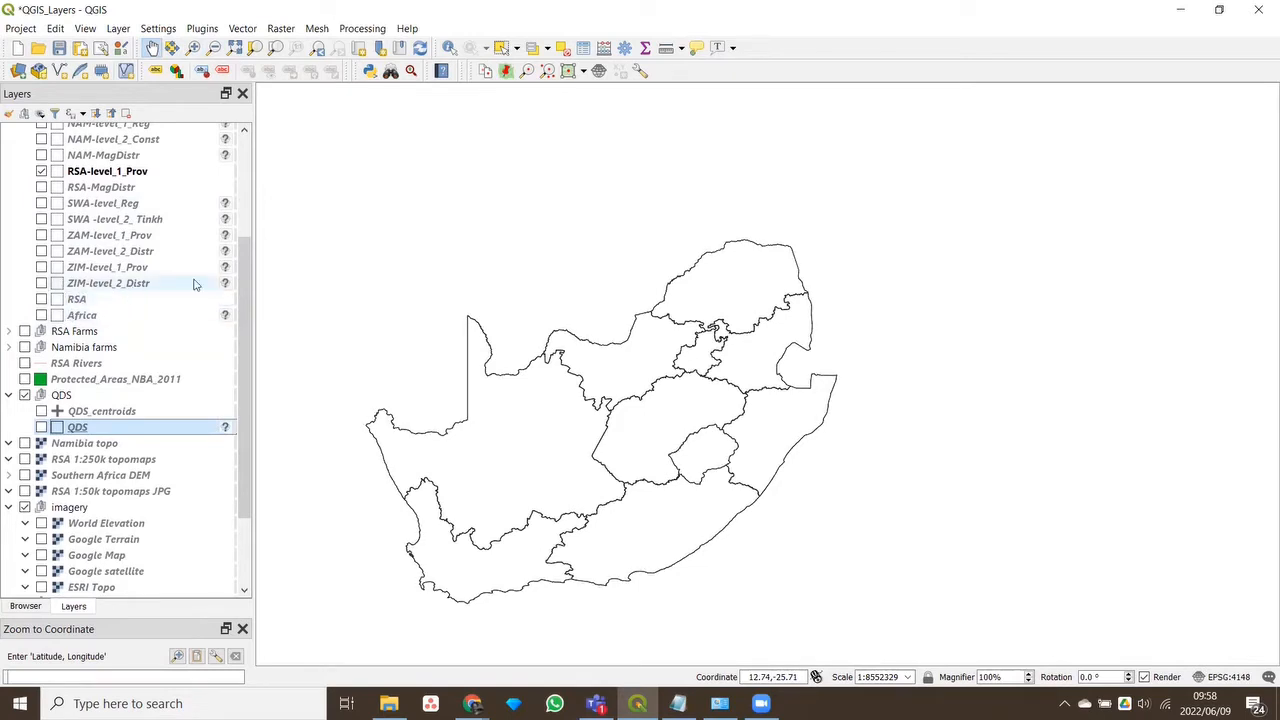
click(41, 172)
click(41, 299)
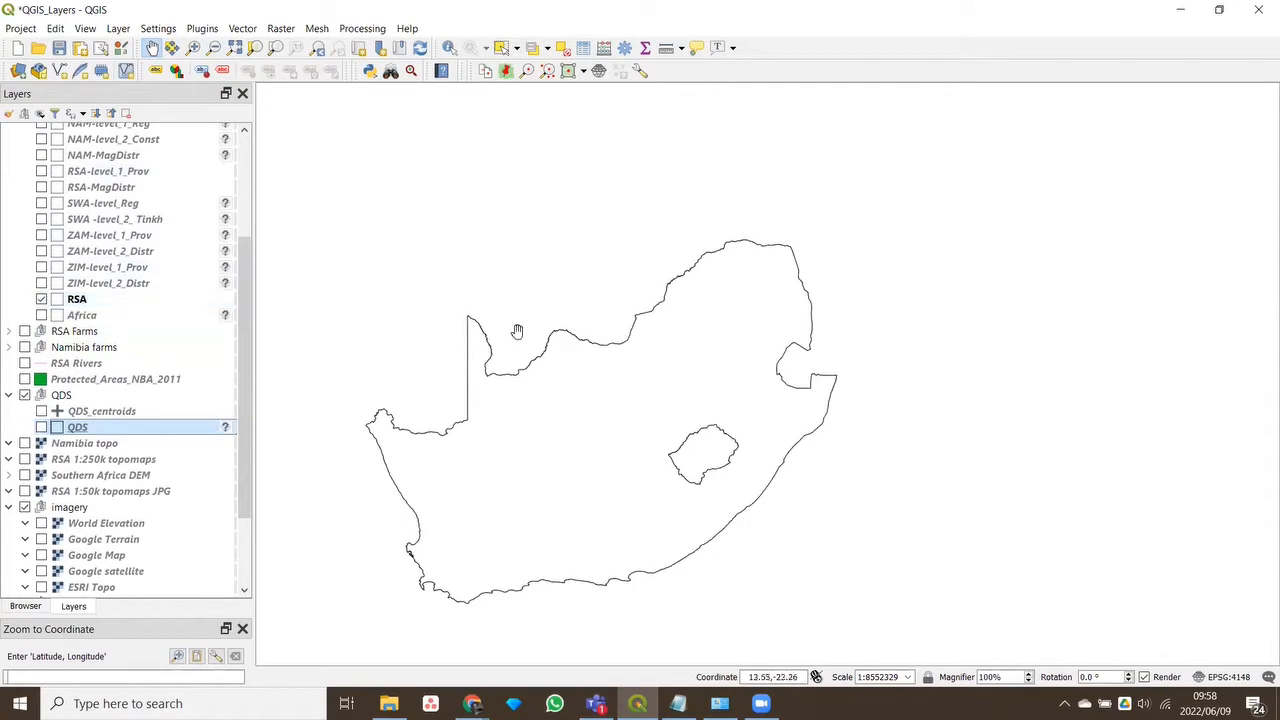
click(193, 48)
drag(868, 194, 342, 634)
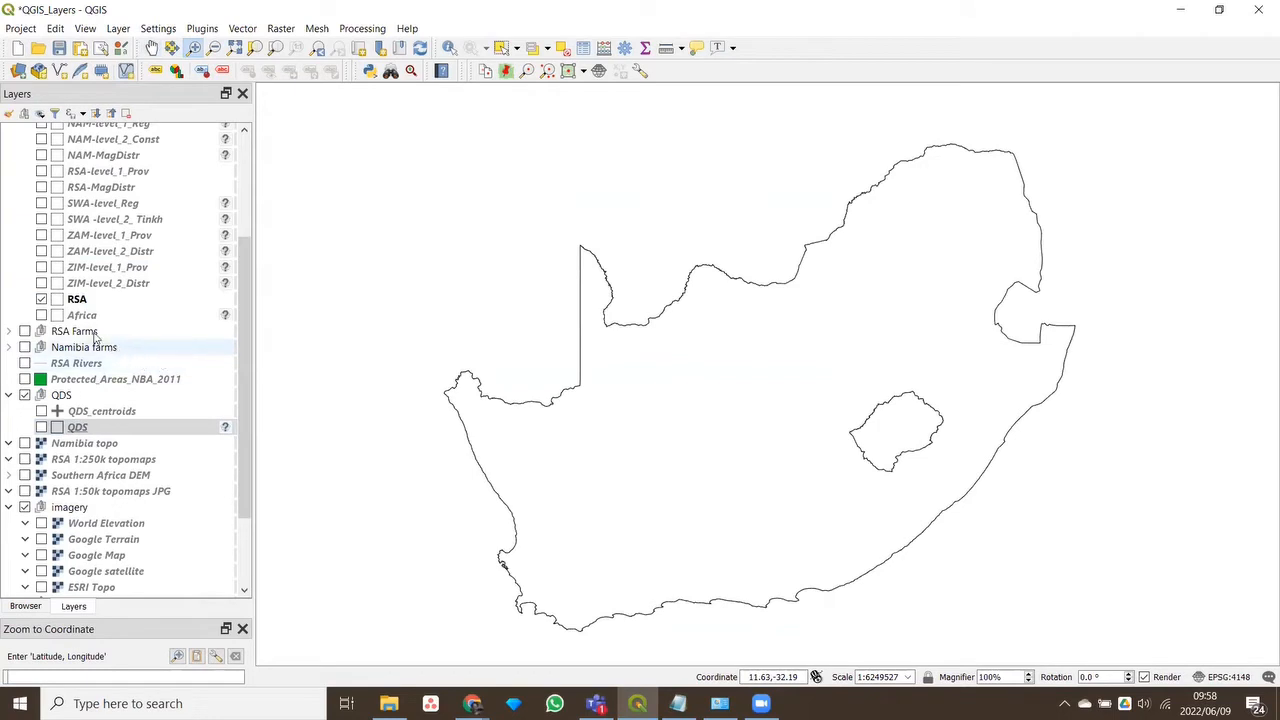
Replace the RSA outline with the Africa layer, then show both together and view them across southern Africa
click(41, 299)
click(41, 315)
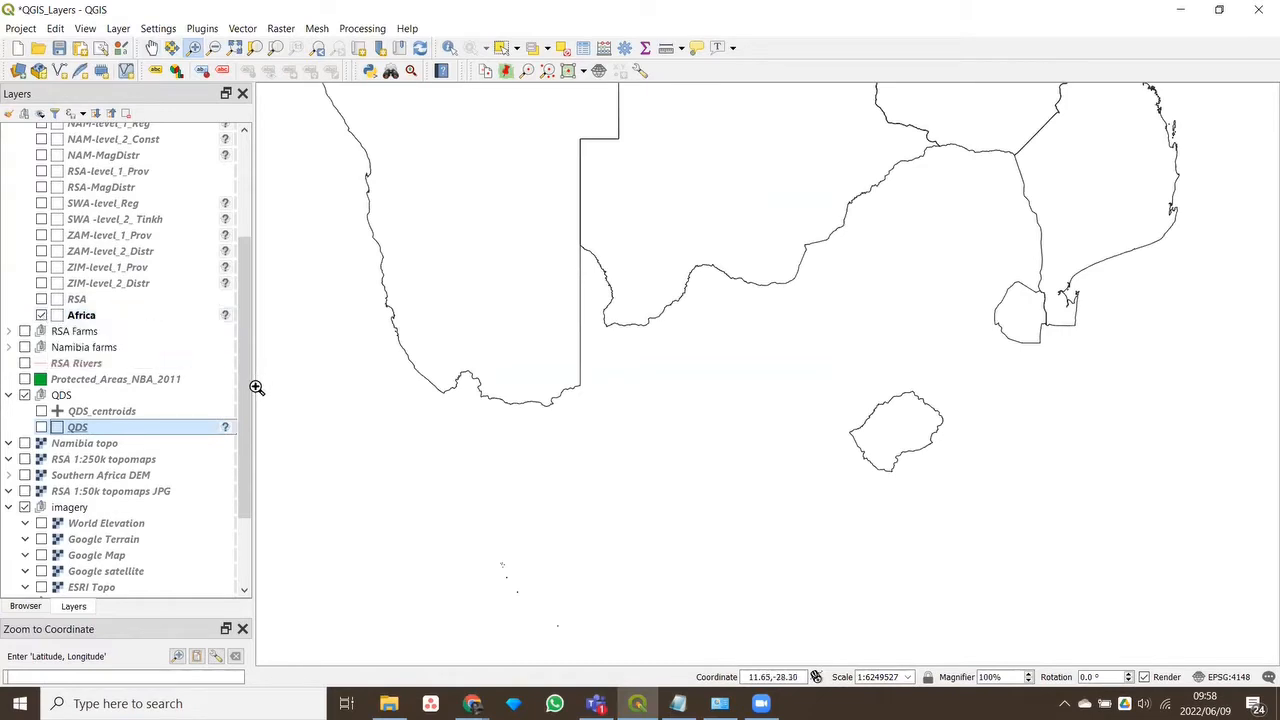
click(41, 299)
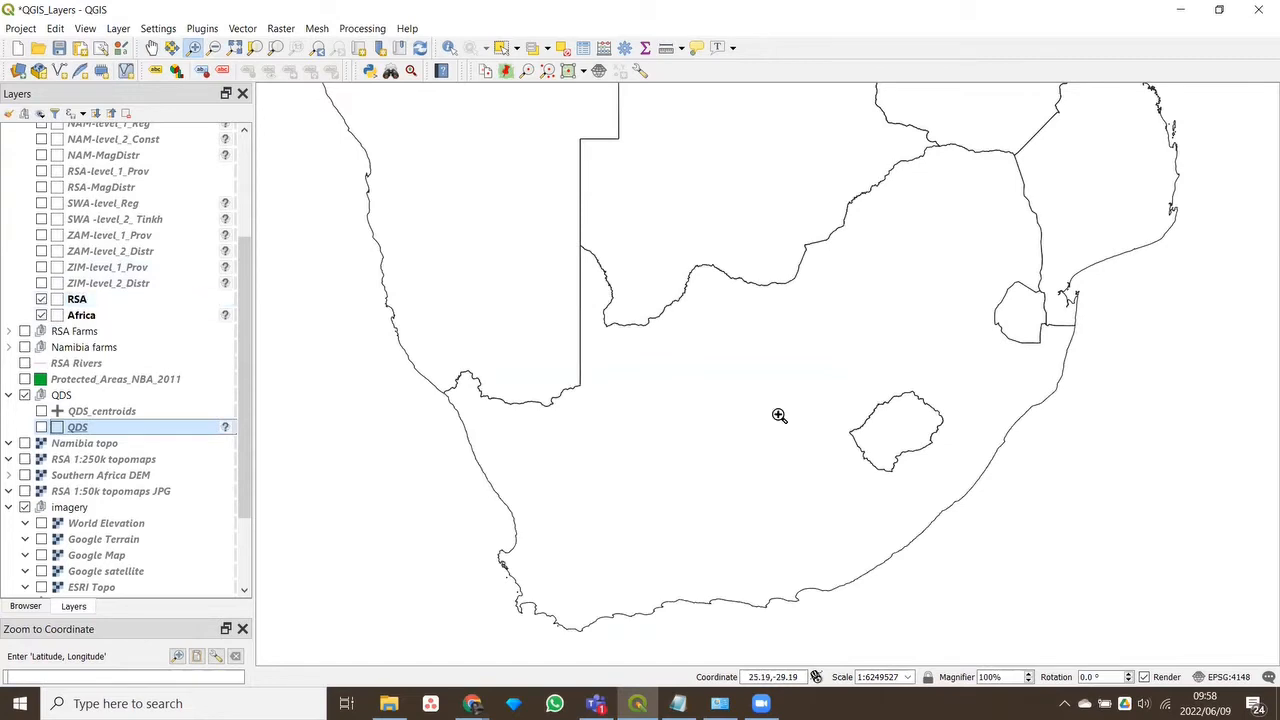
scroll(779, 415, down, 2)
scroll(779, 415, up, 1)
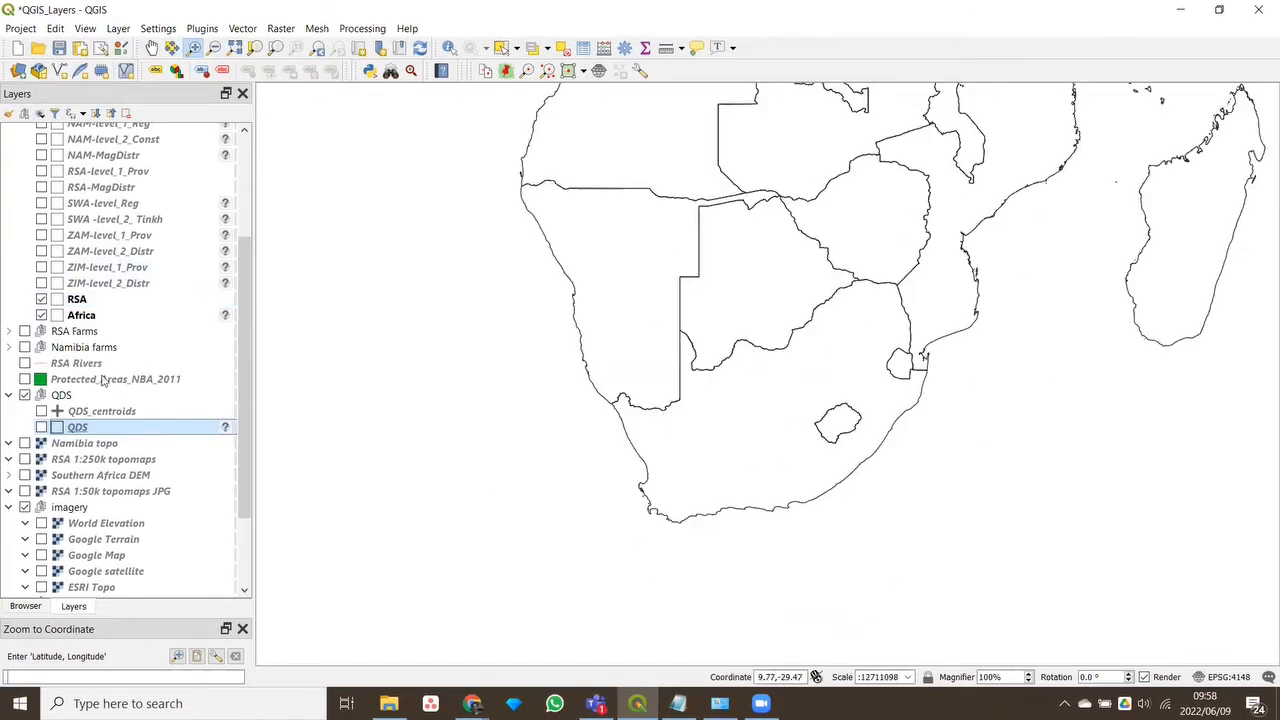
Hide and restore the RSA and Africa layers individually to compare which borders each one contributes
click(41, 299)
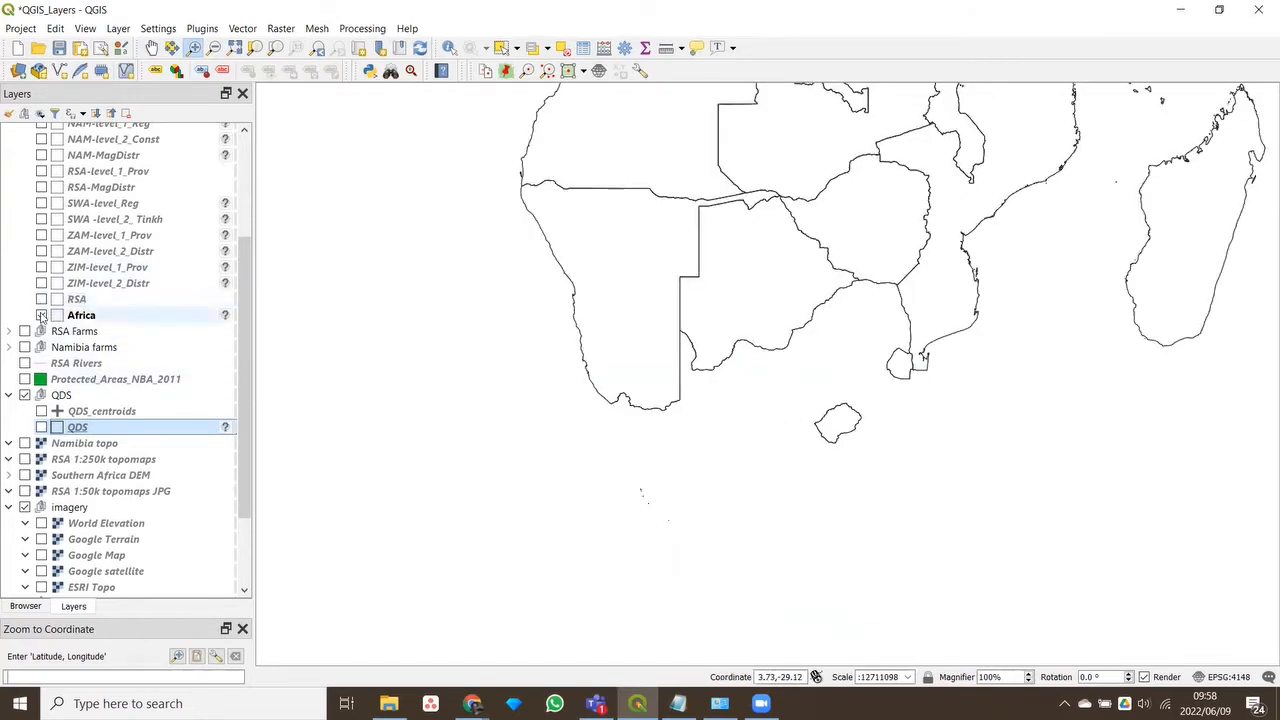
click(41, 315)
click(41, 315)
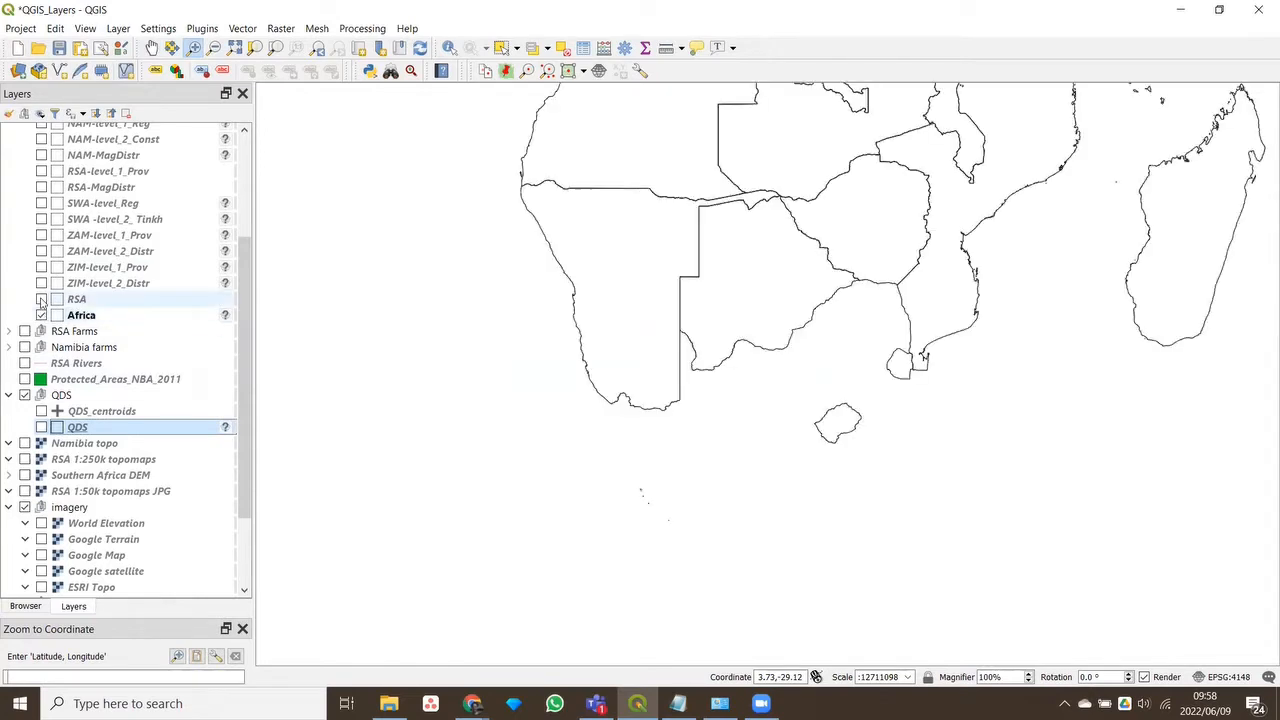
click(41, 299)
Show the RSA-level_1_Prov layer again and zoom in on South Africa's provinces
drag(249, 366, 241, 252)
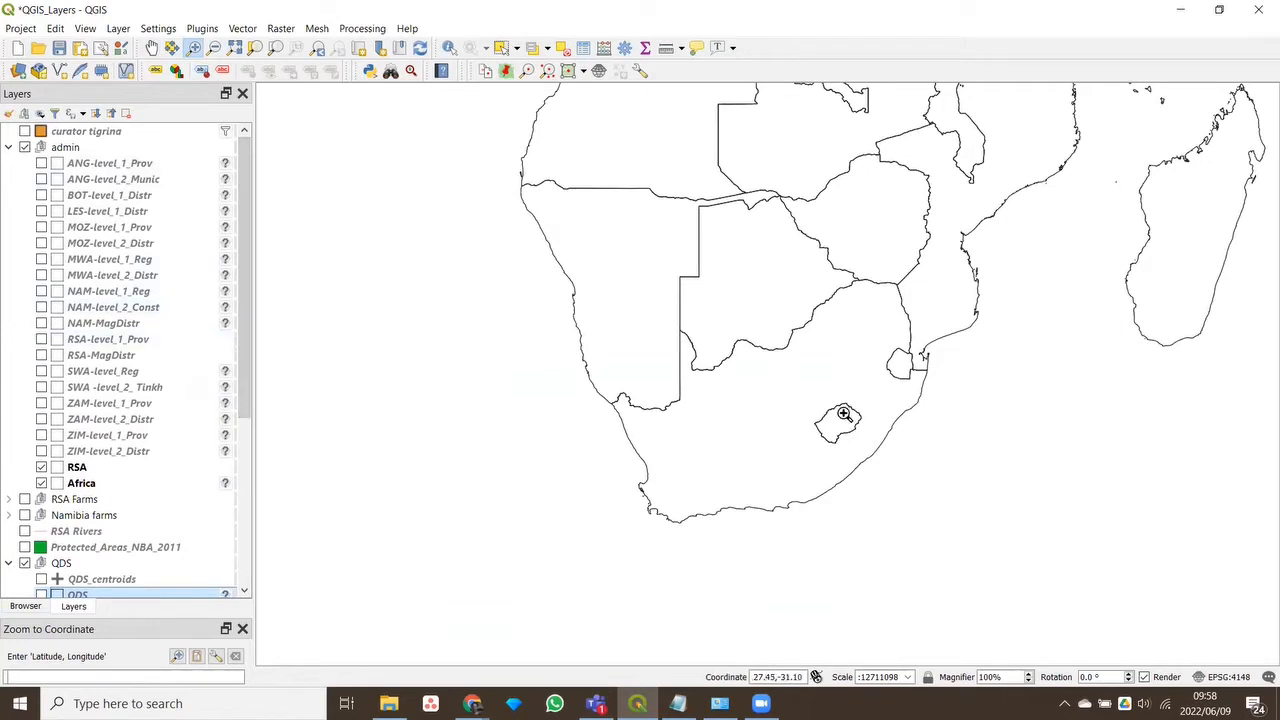
click(41, 341)
mouse_move(935, 278)
mouse_down()
mouse_move(884, 448)
mouse_move(595, 543)
mouse_up()
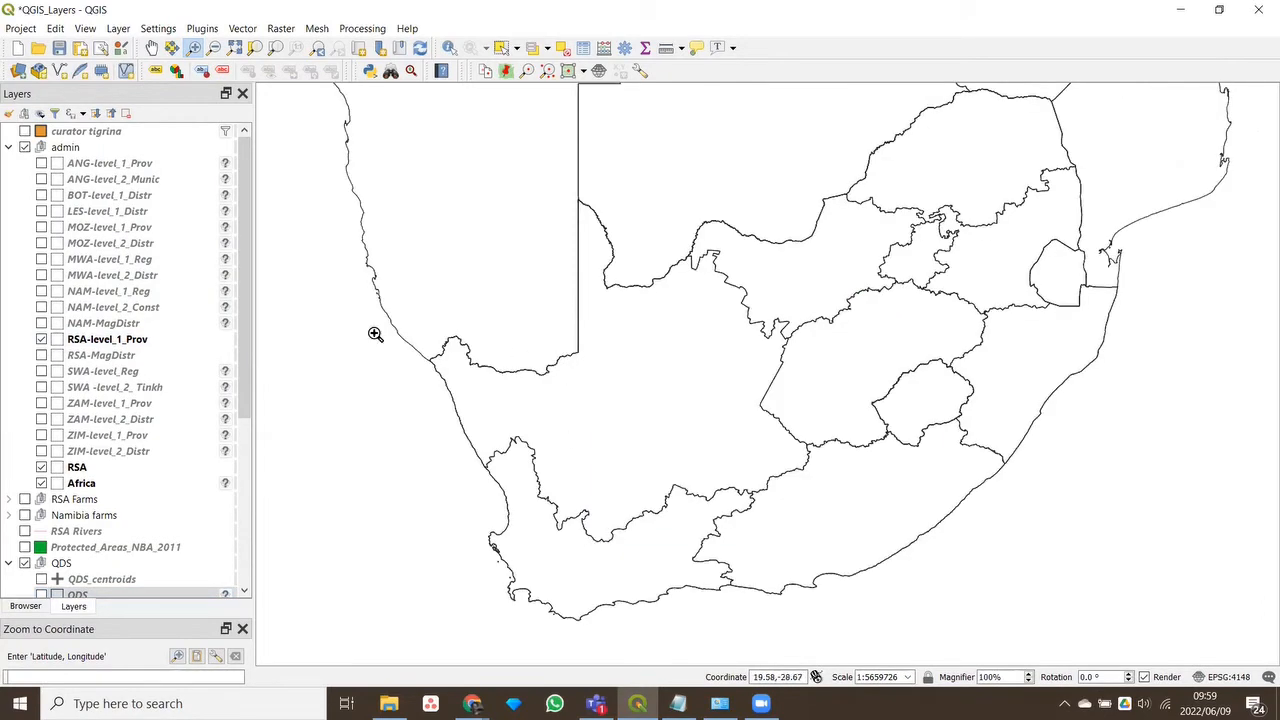
drag(249, 282, 249, 314)
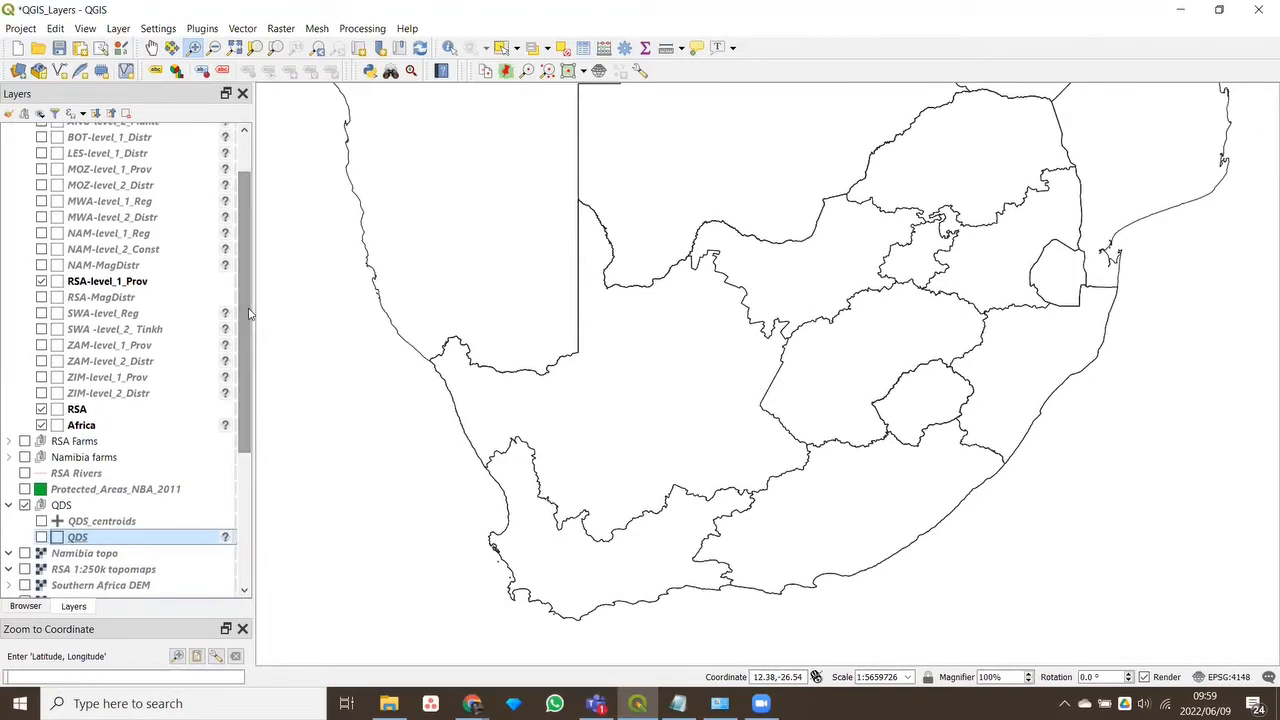
Demonstrate collapsing and expanding the admin layer group, leaving its boundary layers collapsed
mouse_move(249, 314)
mouse_down()
mouse_move(257, 423)
mouse_move(251, 295)
mouse_up()
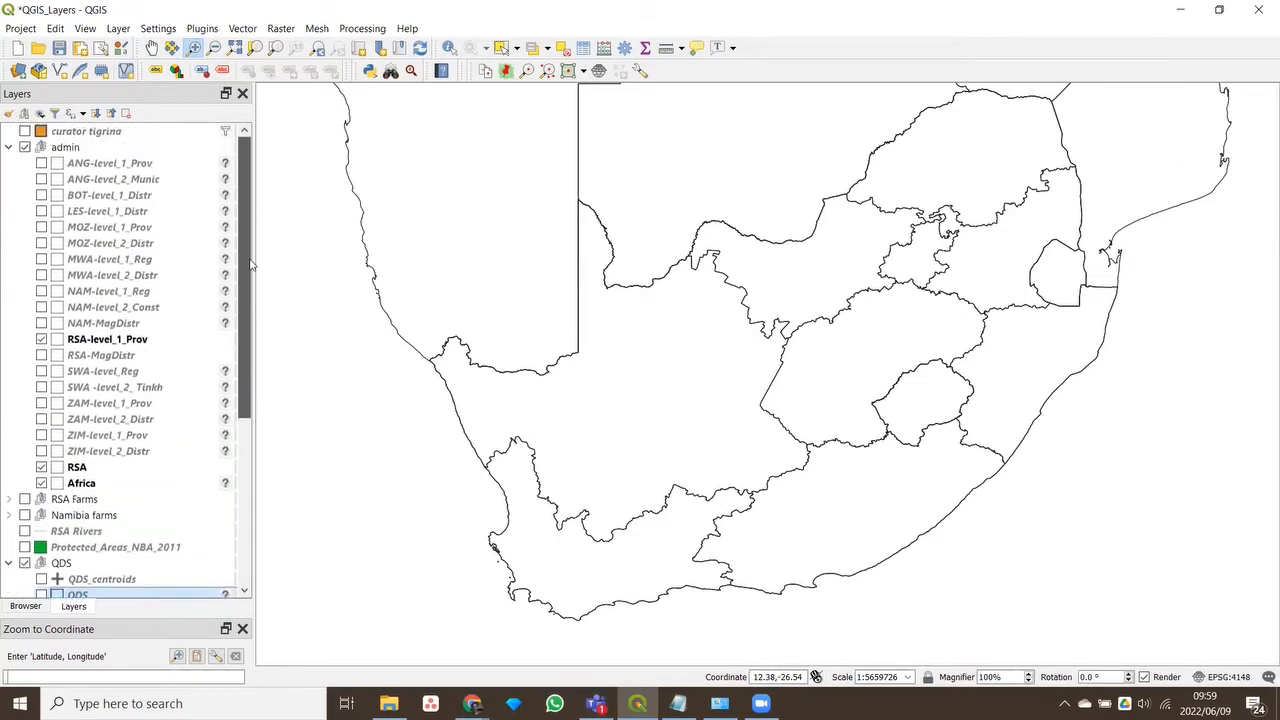
click(9, 147)
click(9, 147)
click(9, 147)
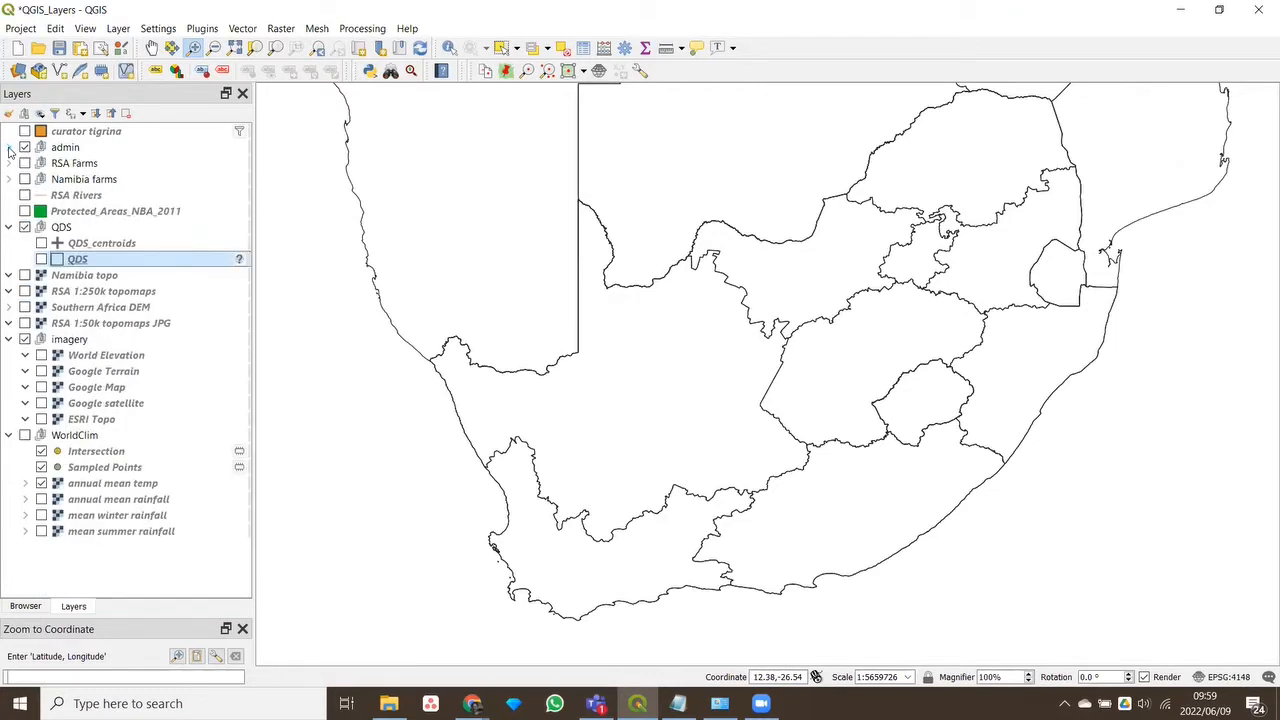
click(9, 147)
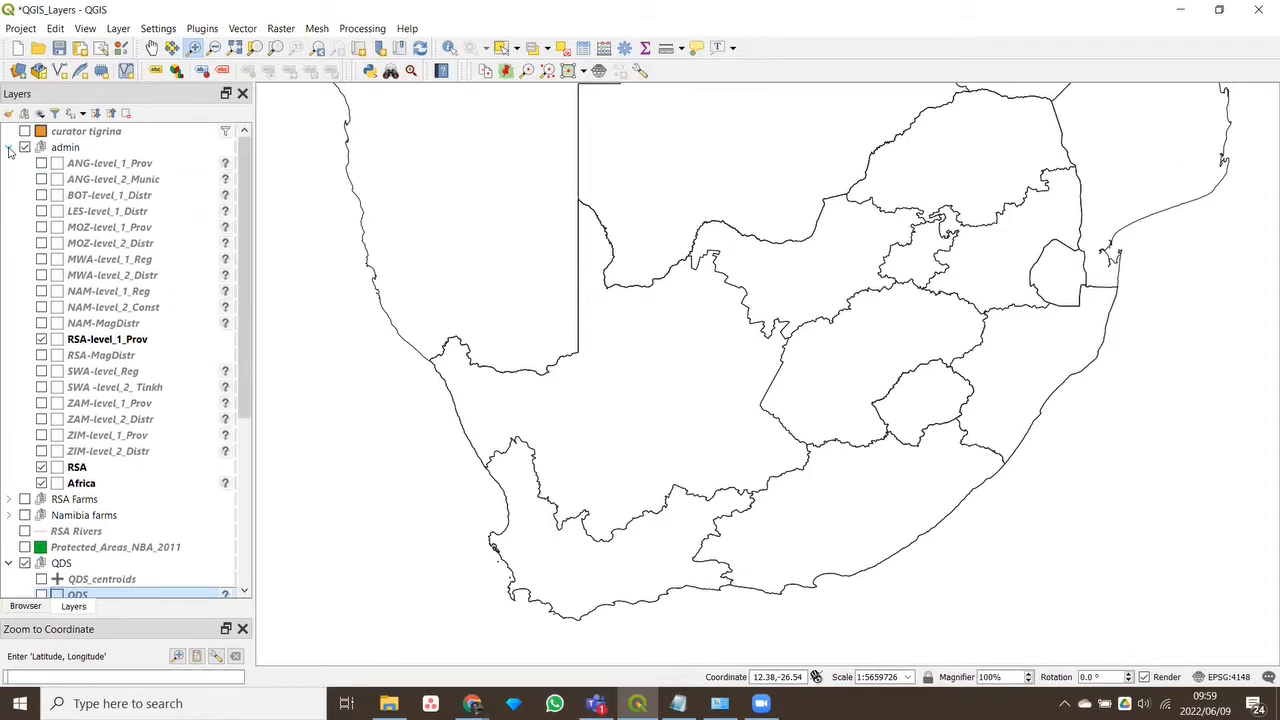
mouse_move(240, 303)
mouse_down()
mouse_move(240, 402)
mouse_move(240, 287)
mouse_up()
click(9, 147)
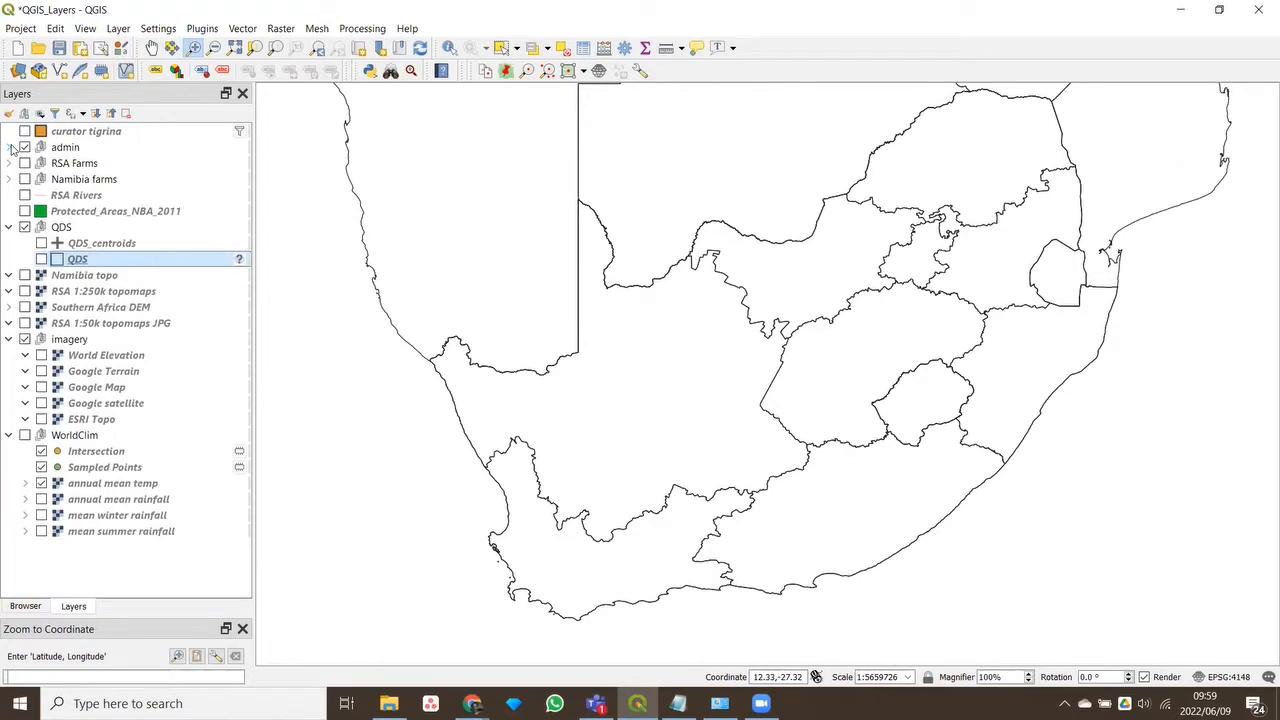
click(9, 147)
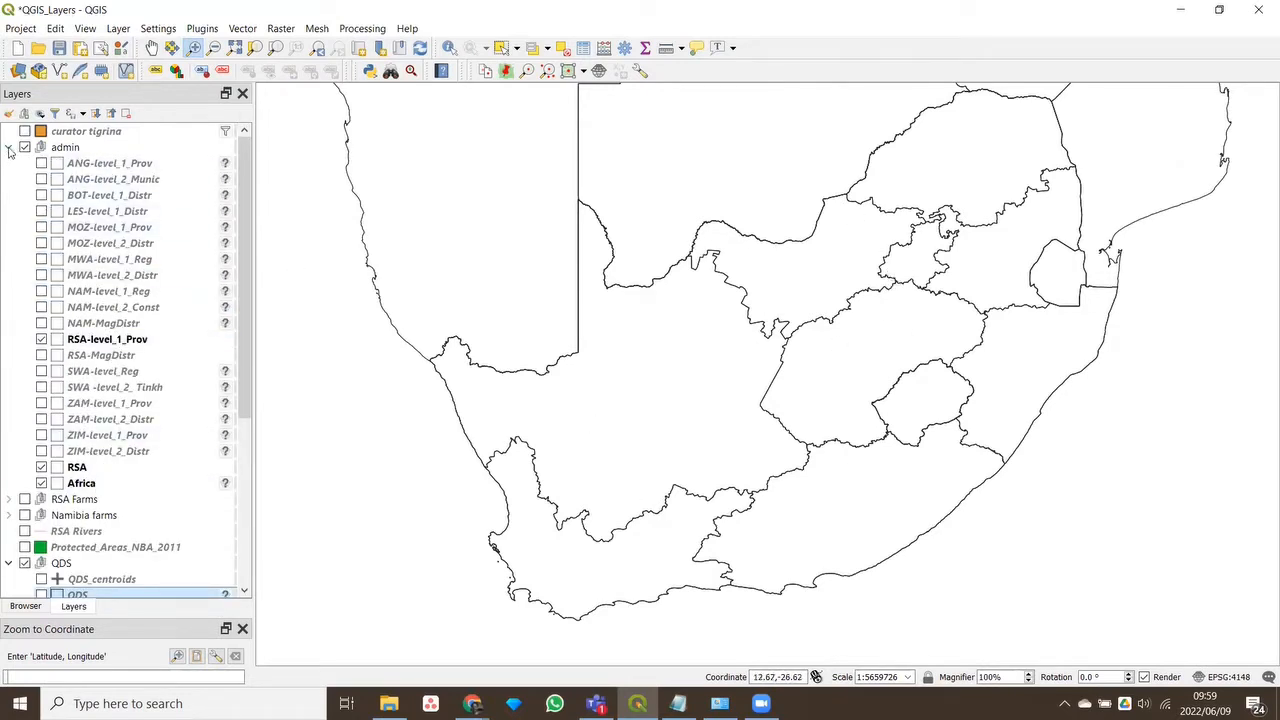
click(9, 147)
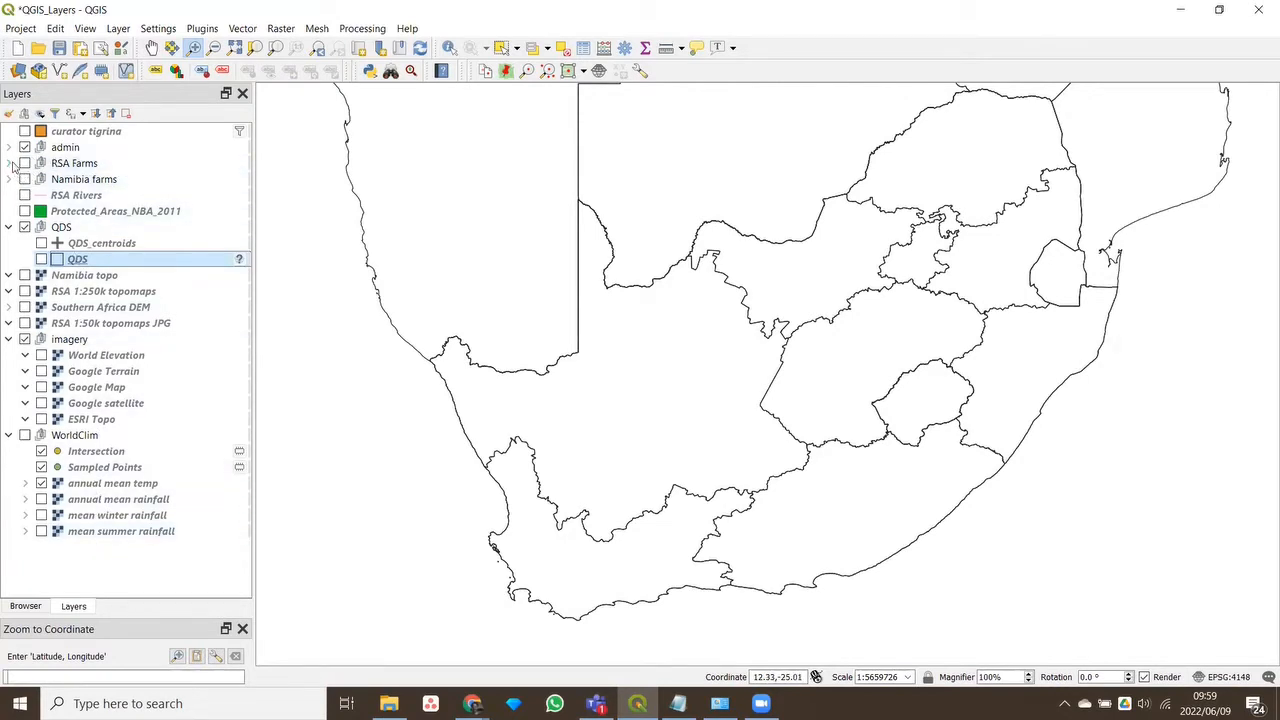
Expand the RSA Farms group to list its SITA and NDA farm layers, and bring all of Africa into view
click(9, 163)
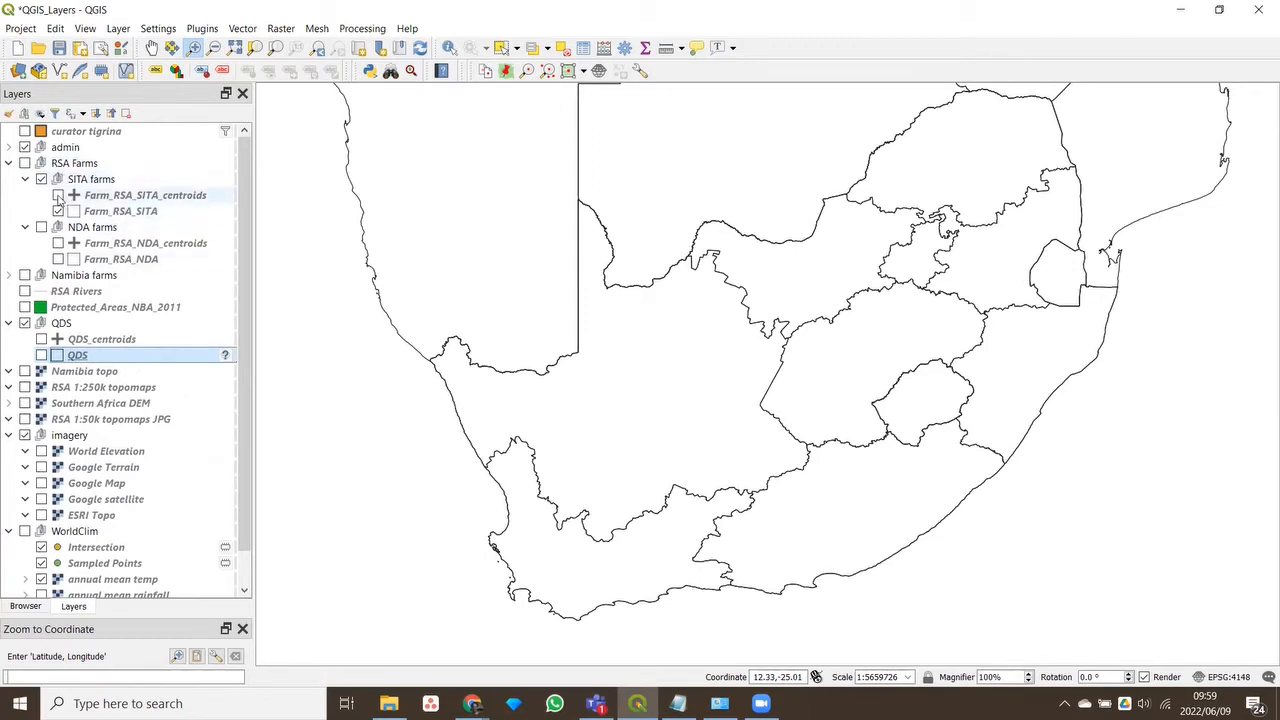
click(24, 147)
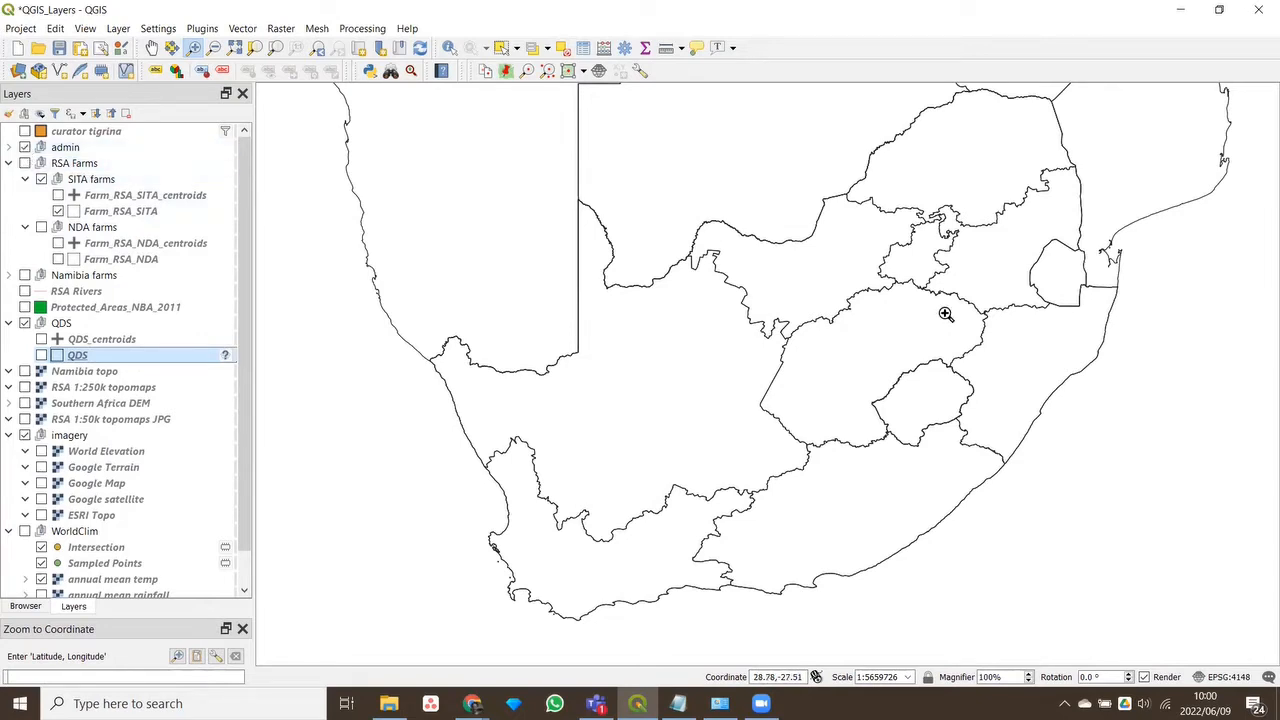
scroll(947, 314, down, 2)
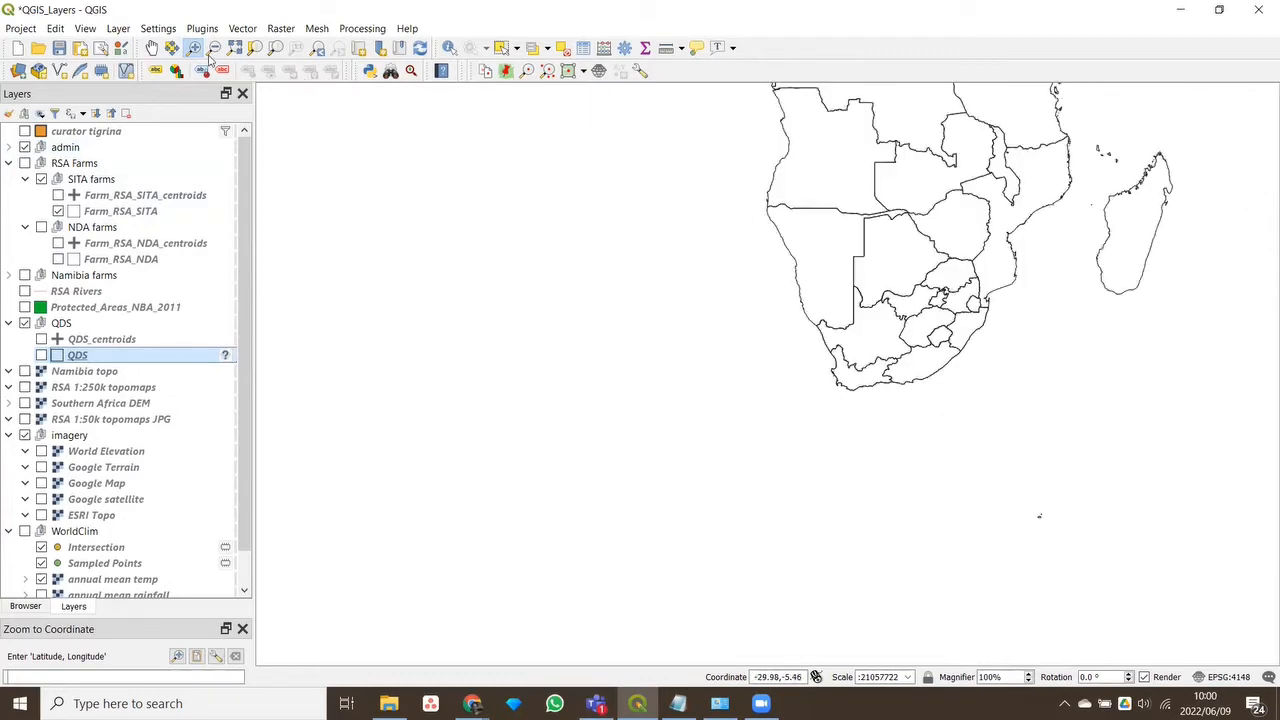
click(152, 48)
drag(907, 350, 799, 615)
click(235, 49)
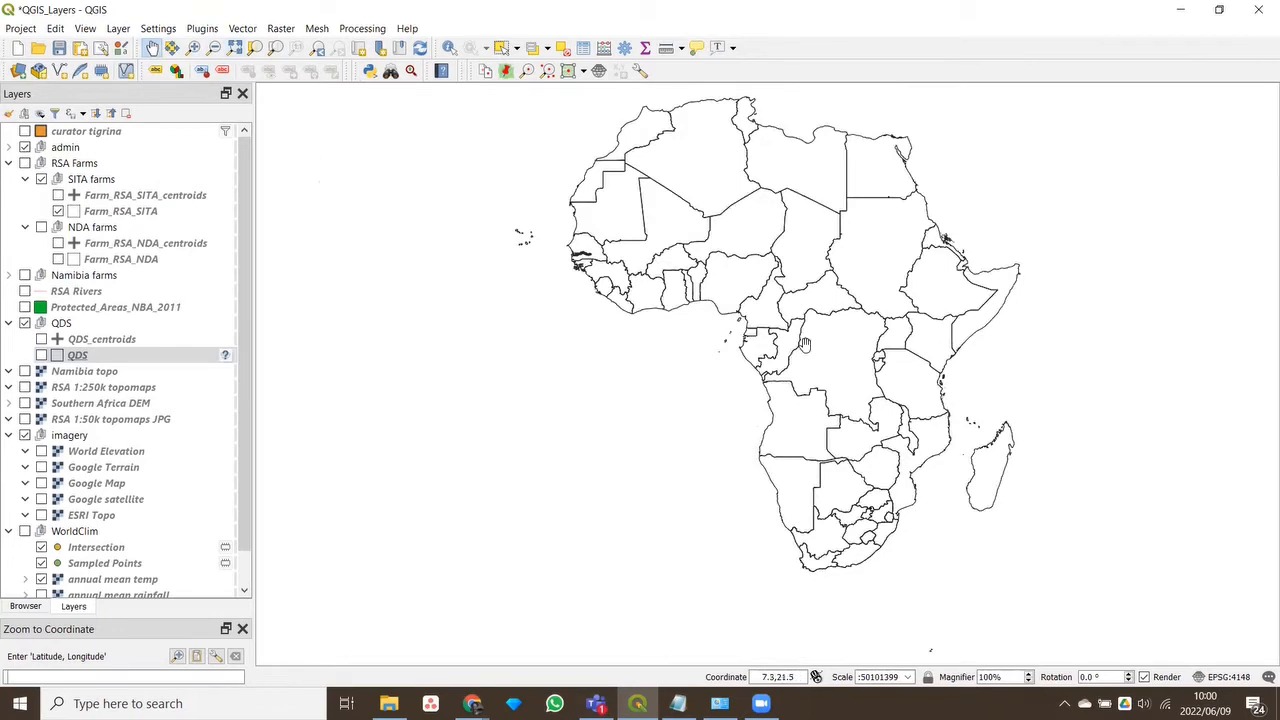
Hide and restore the whole admin group to demonstrate switching all its boundary layers at once
click(25, 147)
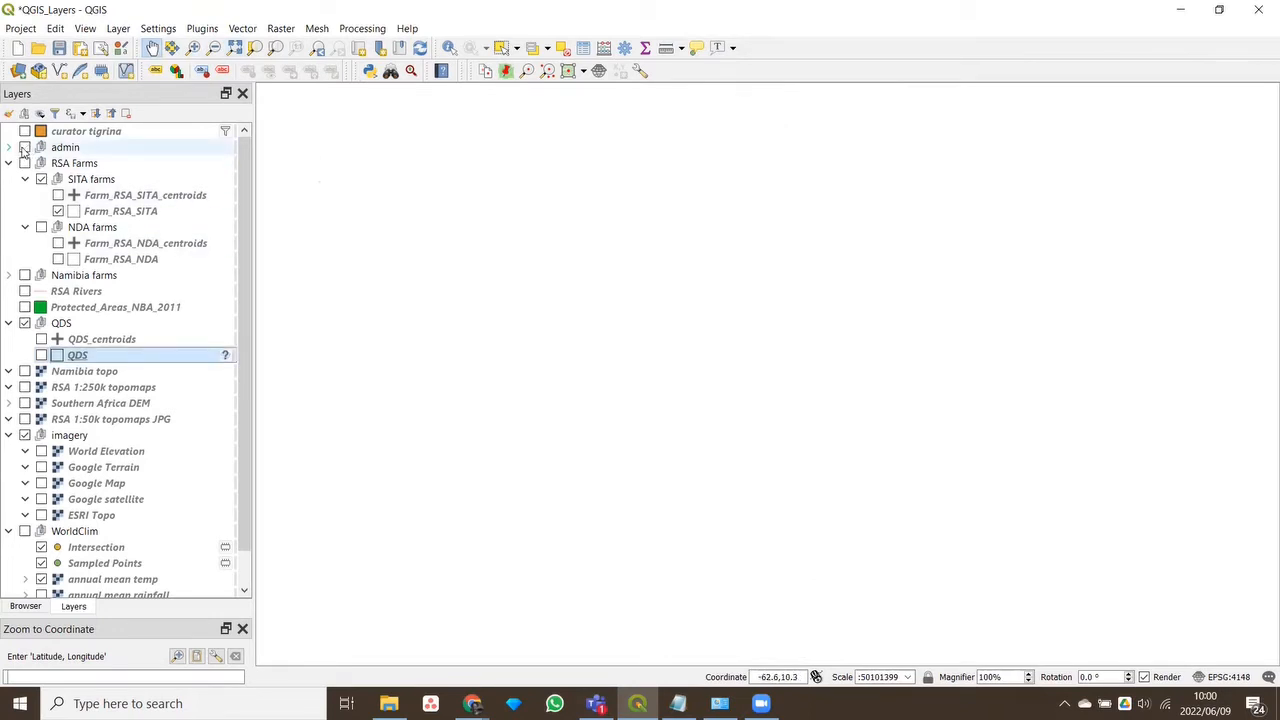
click(25, 147)
click(25, 147)
click(25, 147)
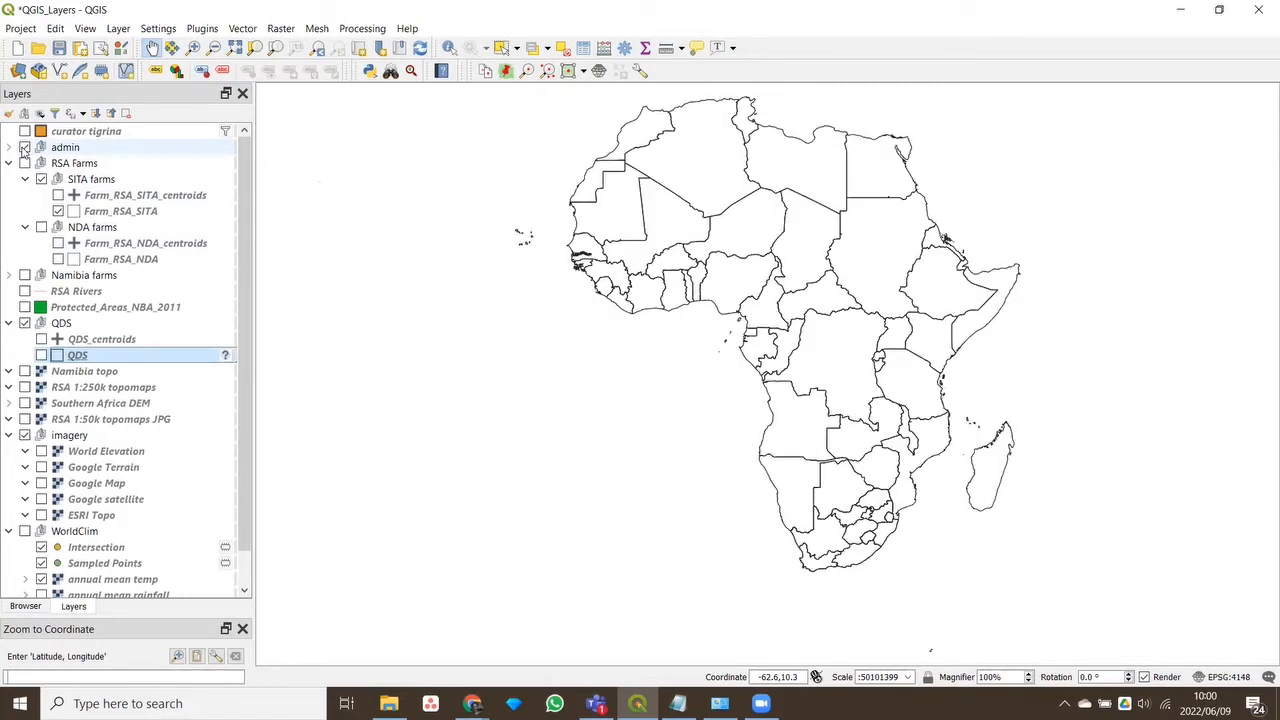
click(25, 147)
click(25, 147)
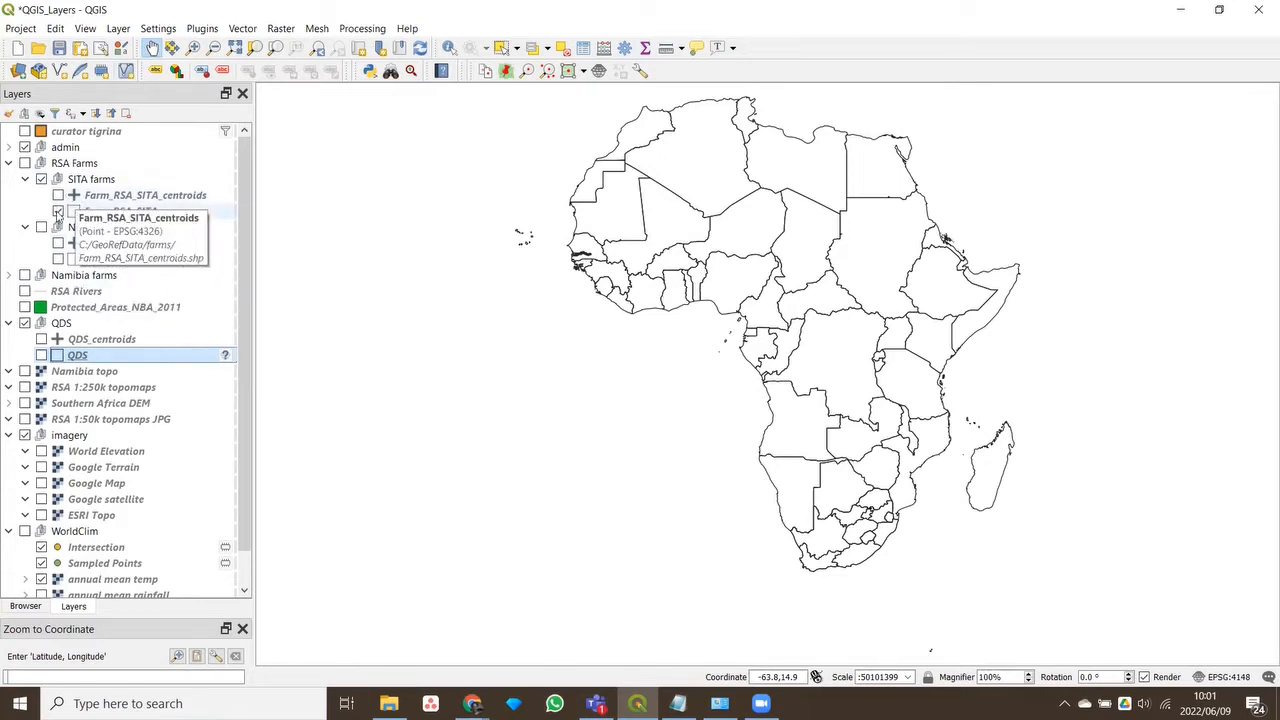
Show the RSA Farms group with its Farm_RSA_SITA boundaries, zoomed in on the small province in north-eastern South Africa
click(58, 211)
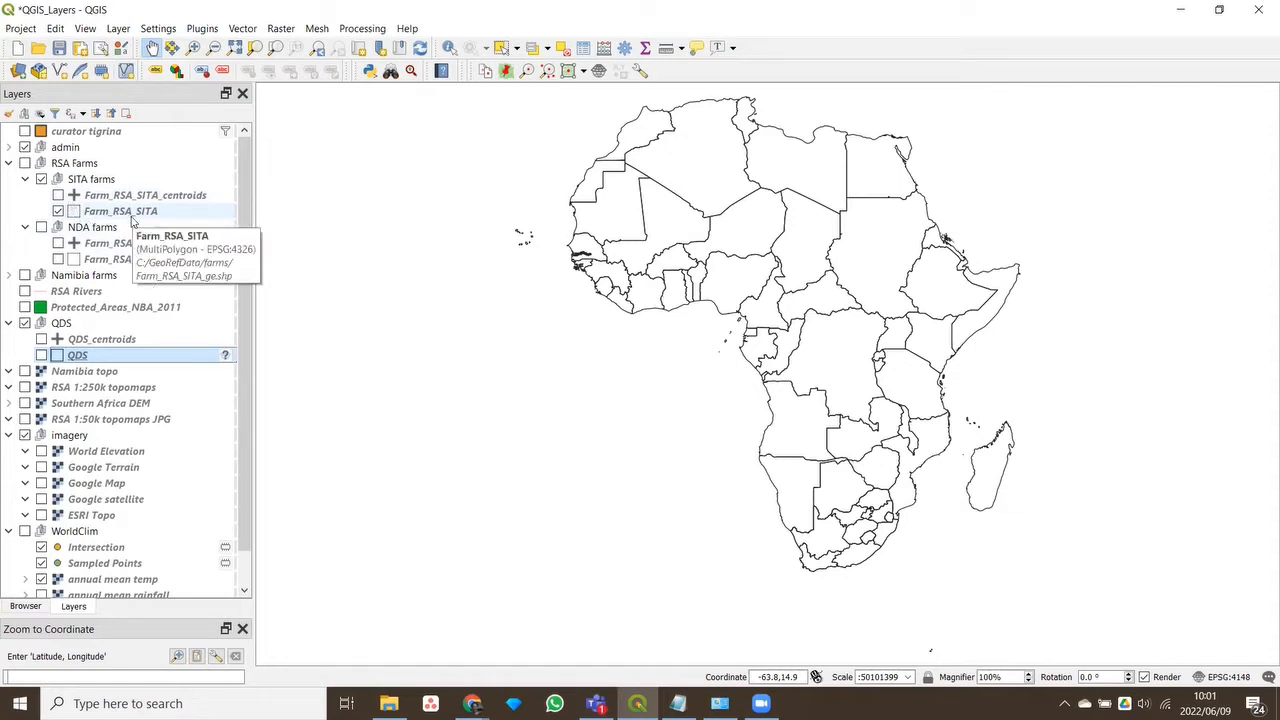
click(194, 50)
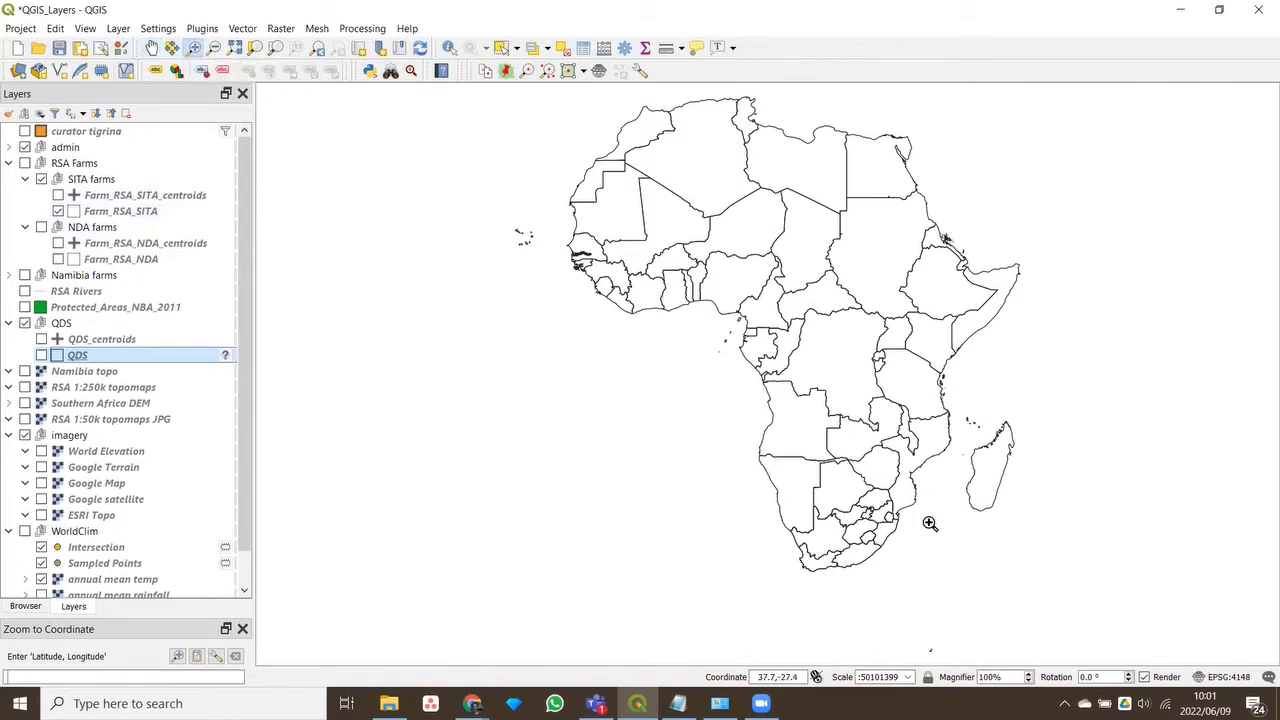
drag(884, 505, 858, 522)
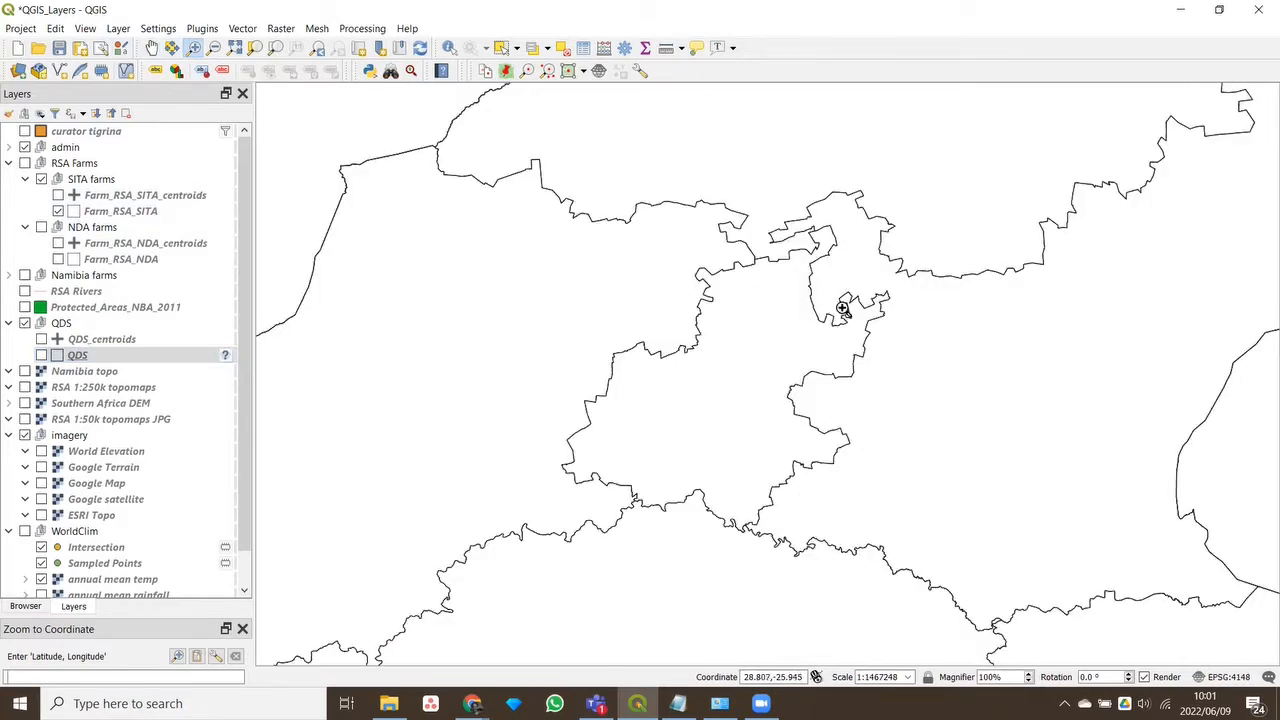
drag(872, 204, 551, 569)
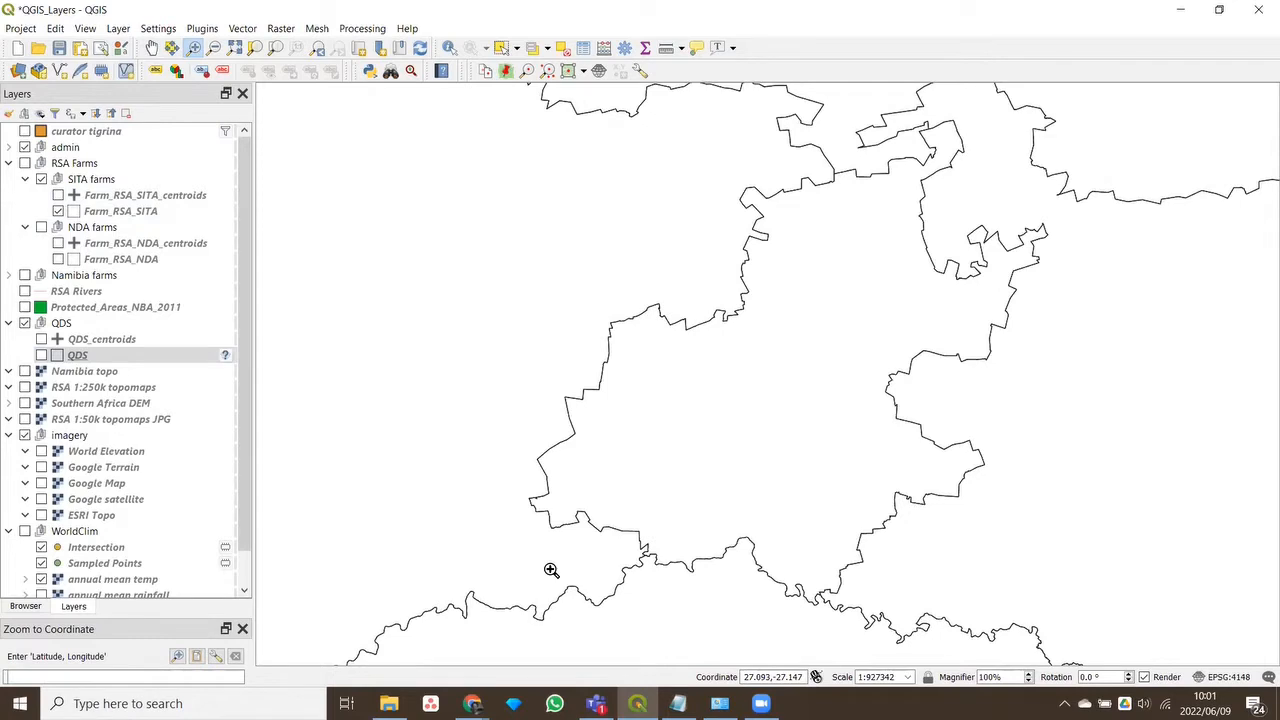
click(152, 48)
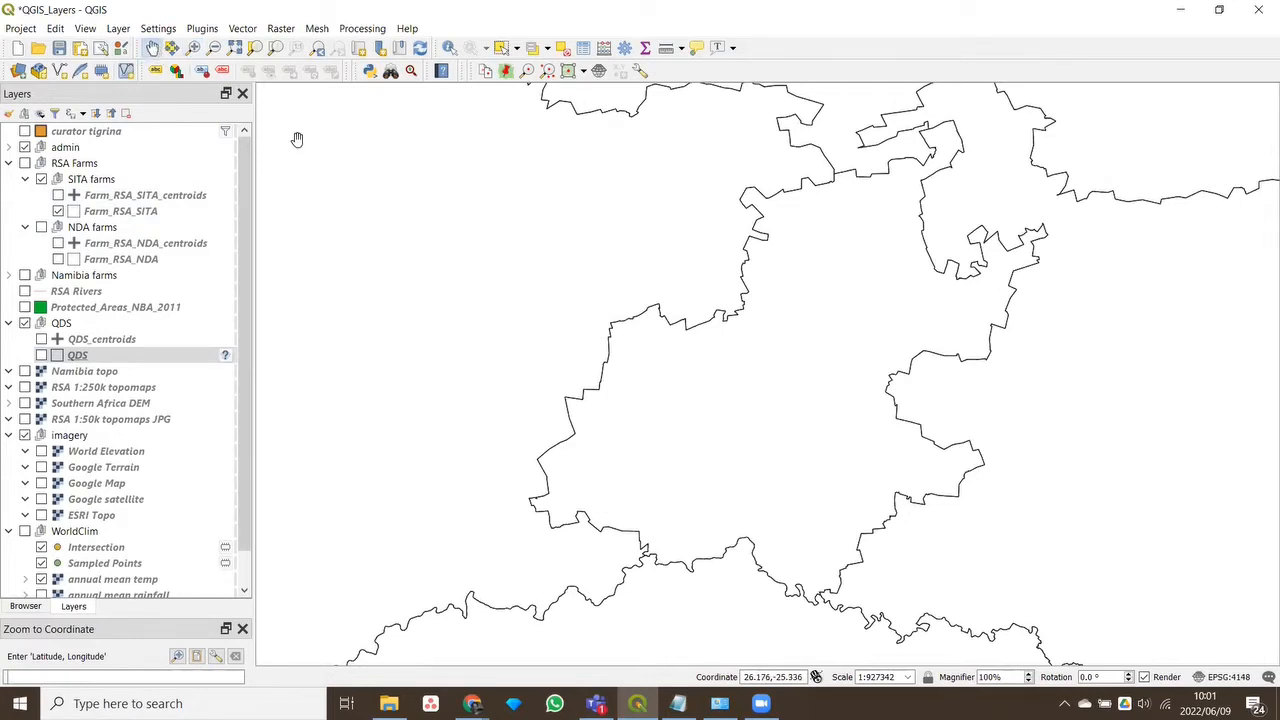
drag(771, 320, 703, 350)
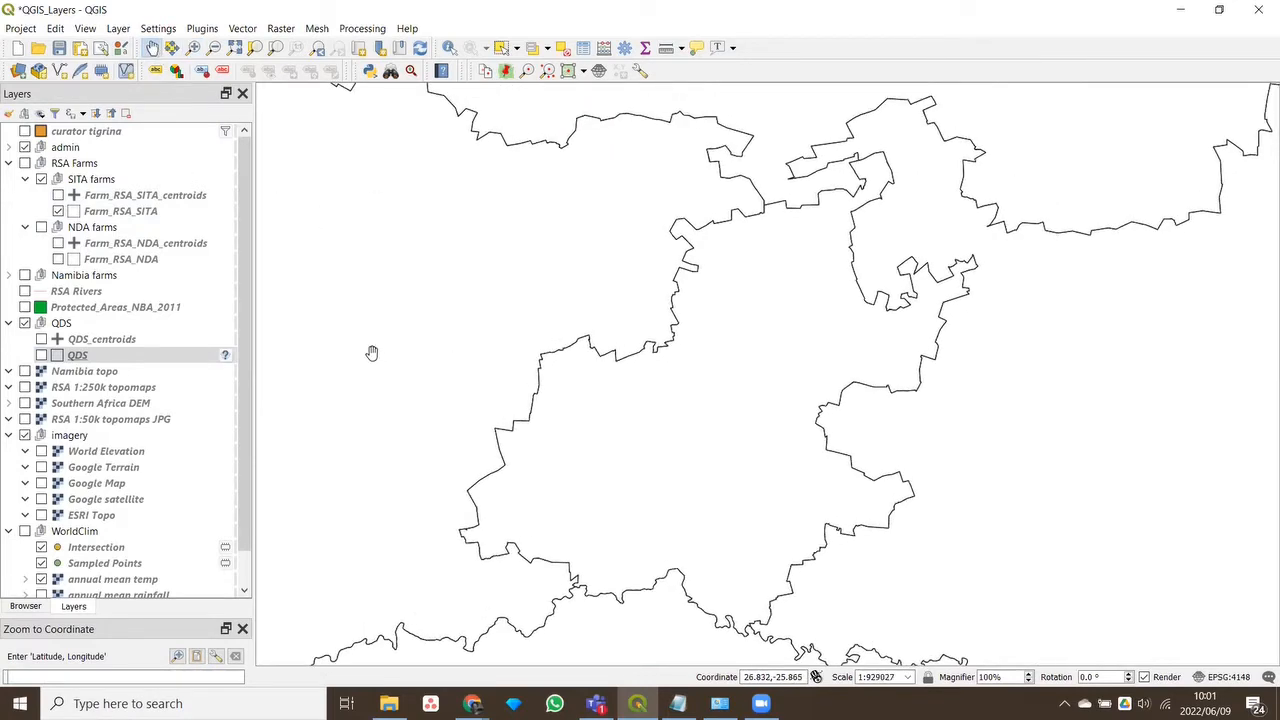
click(25, 163)
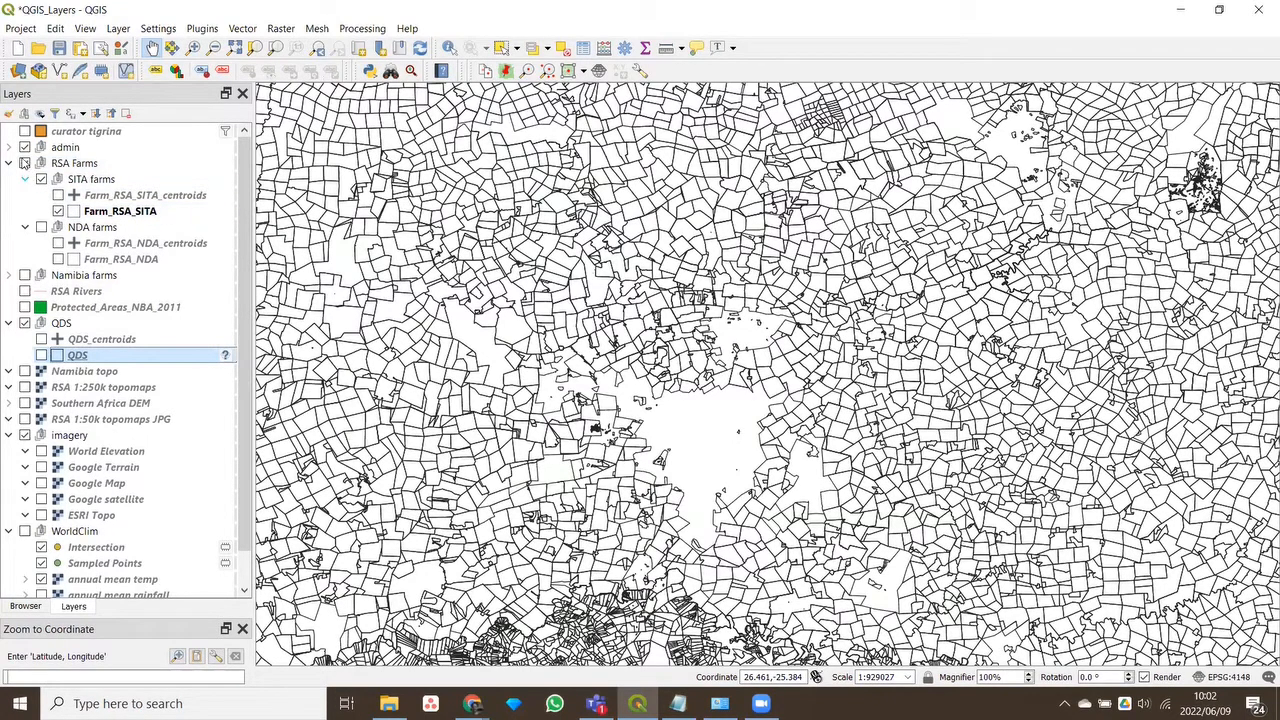
click(41, 180)
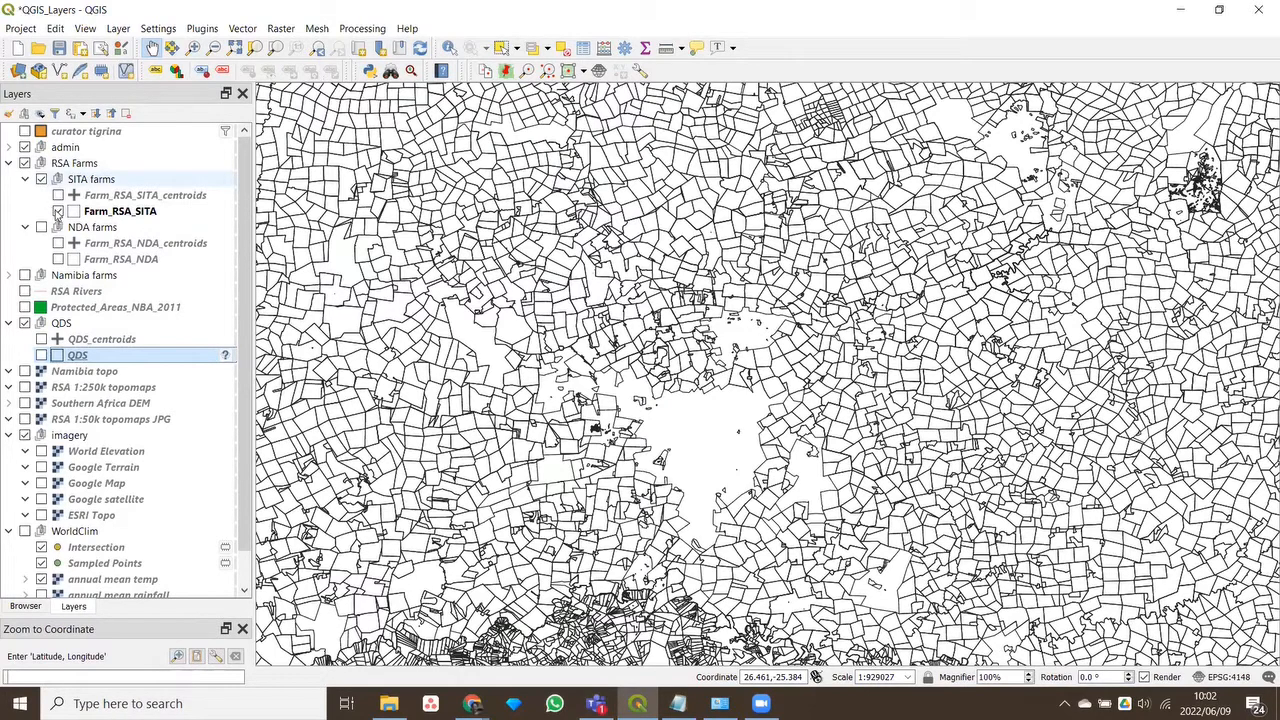
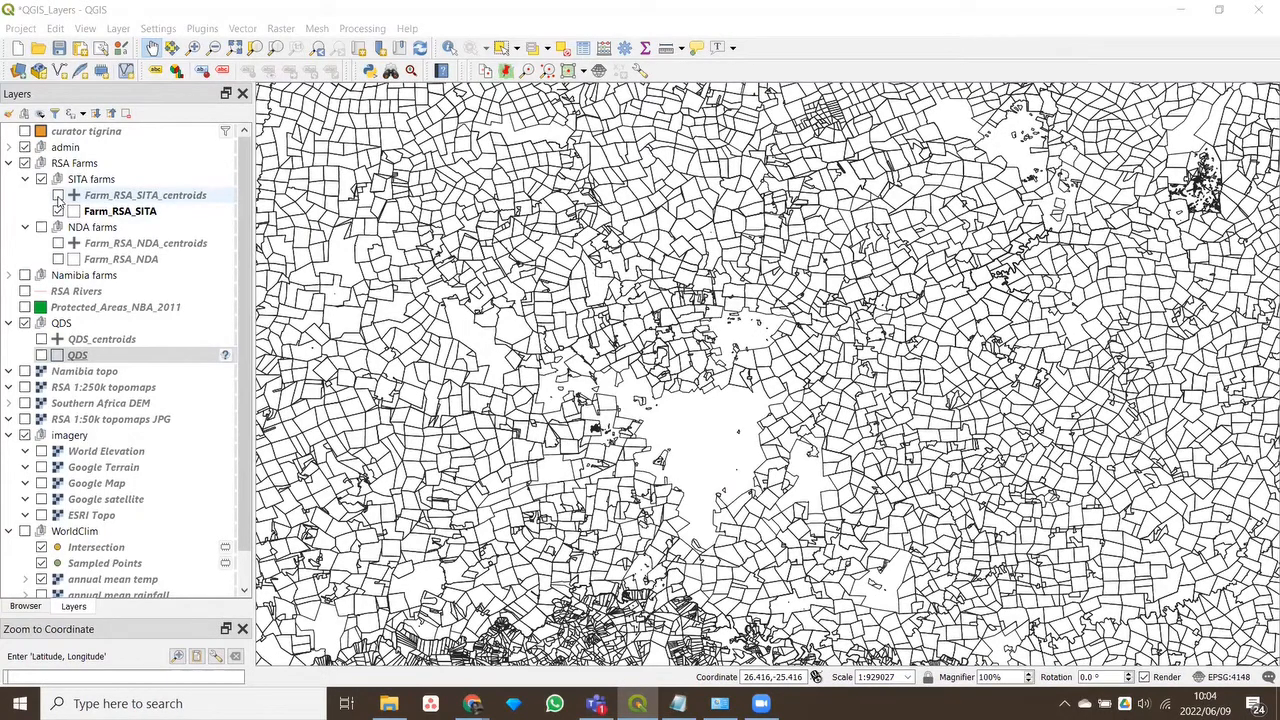
Show the Farm_RSA_SITA_centroids layer and zoom in until individual farms and their centre points are distinguishable
click(58, 196)
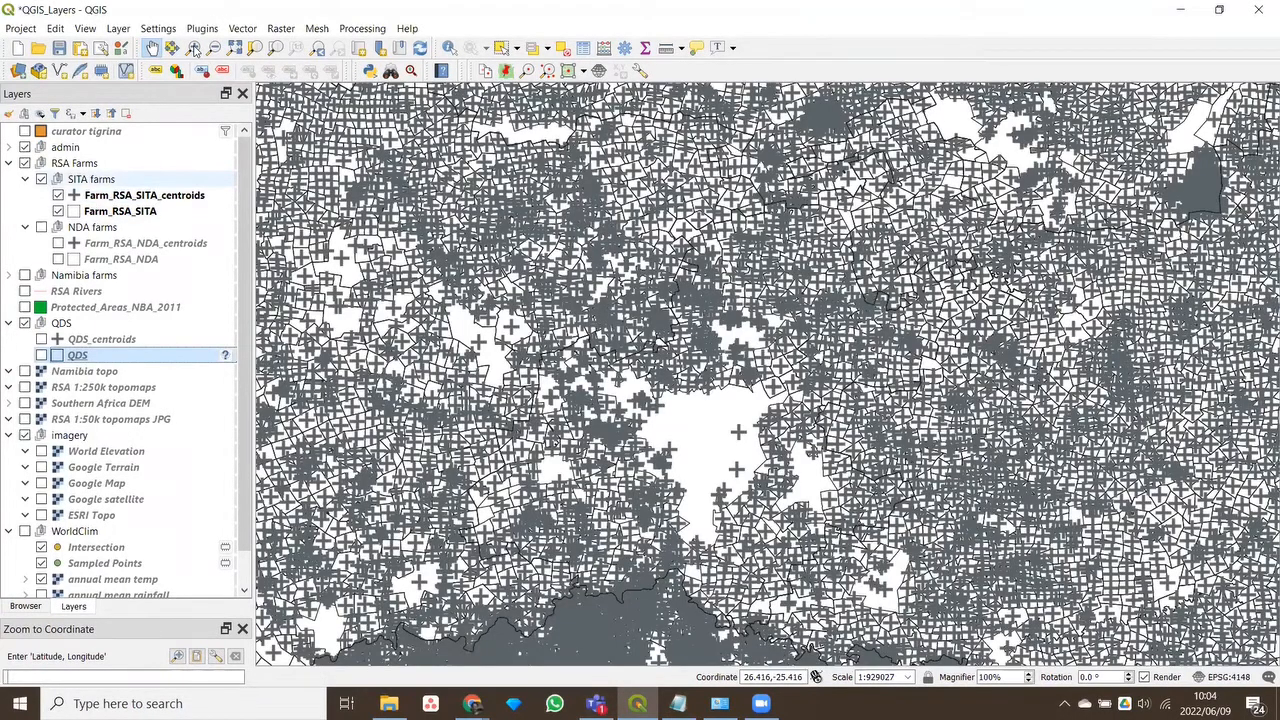
key(ctrl+alt+plus)
drag(520, 384, 710, 553)
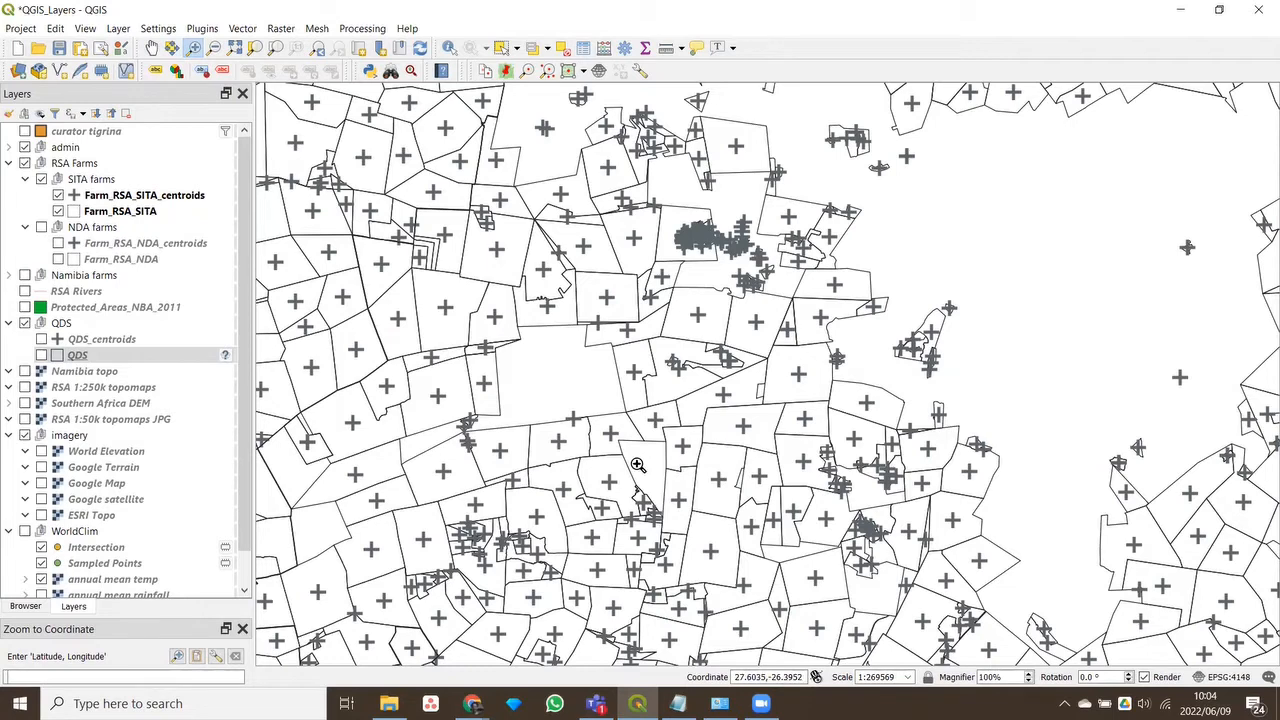
Hide the RSA Farms group and return to a view of the whole small north-eastern province
click(25, 164)
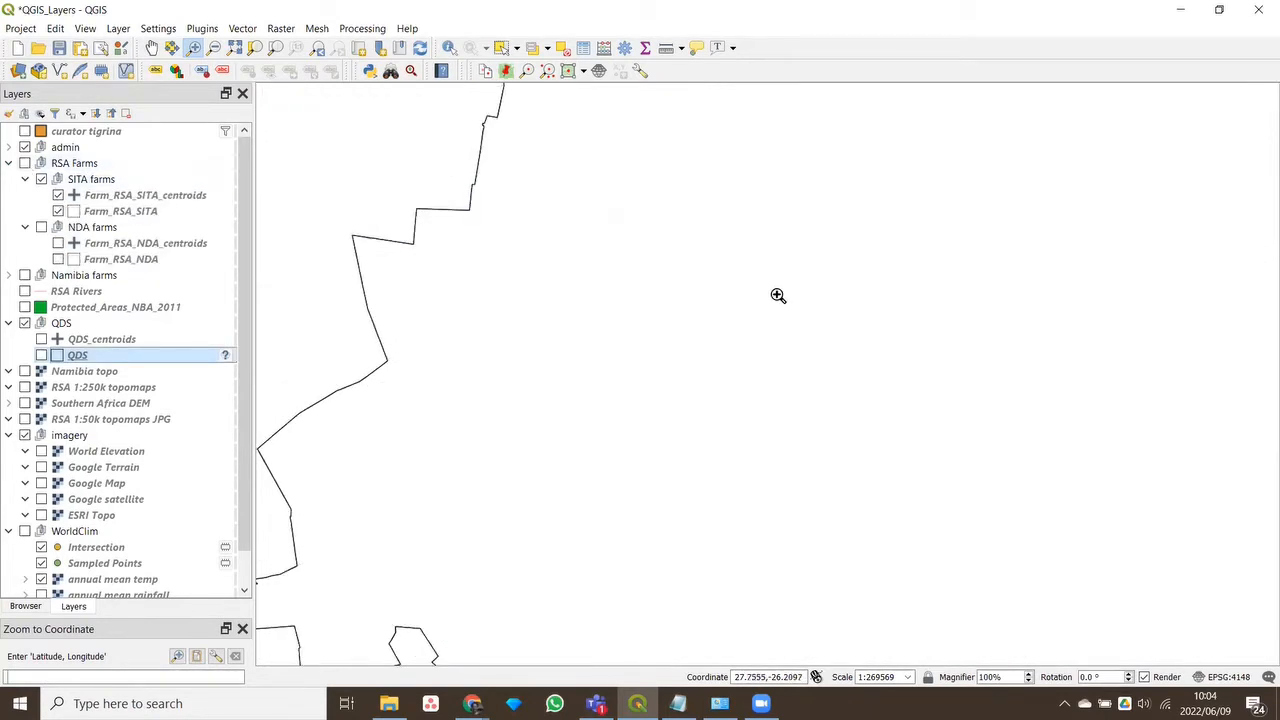
scroll(778, 295, down, 1)
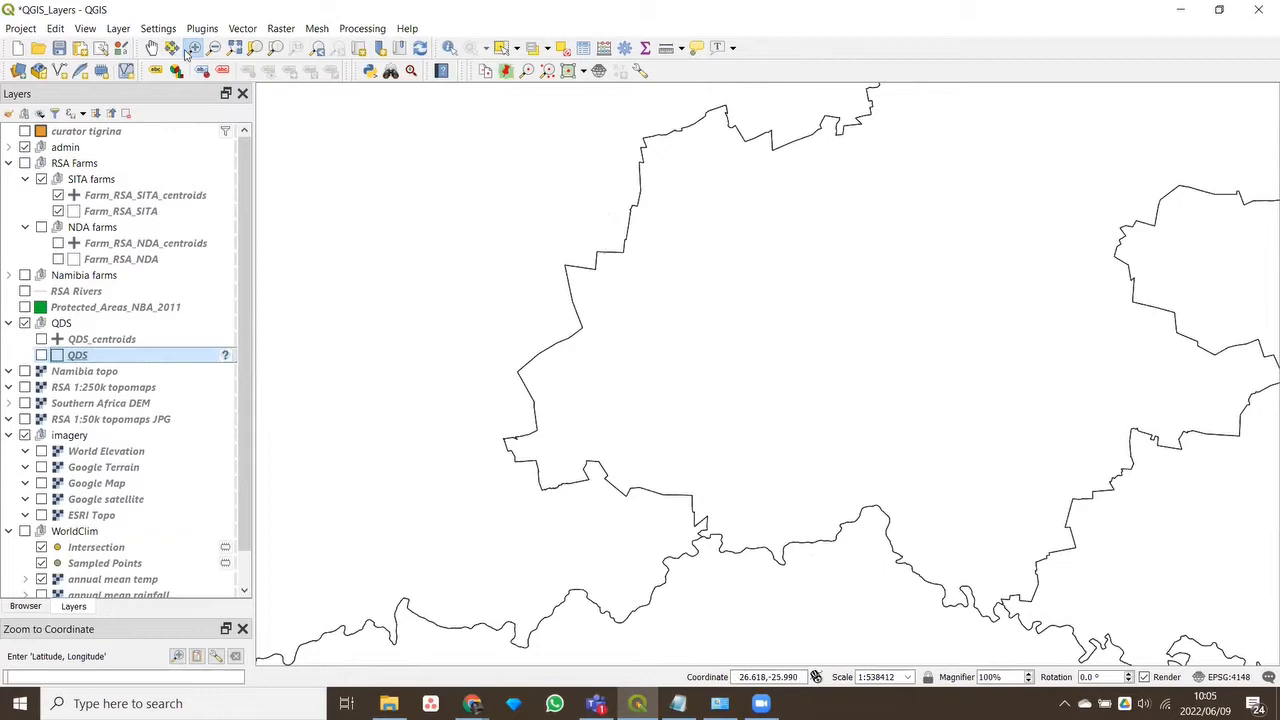
click(152, 49)
drag(991, 219, 660, 480)
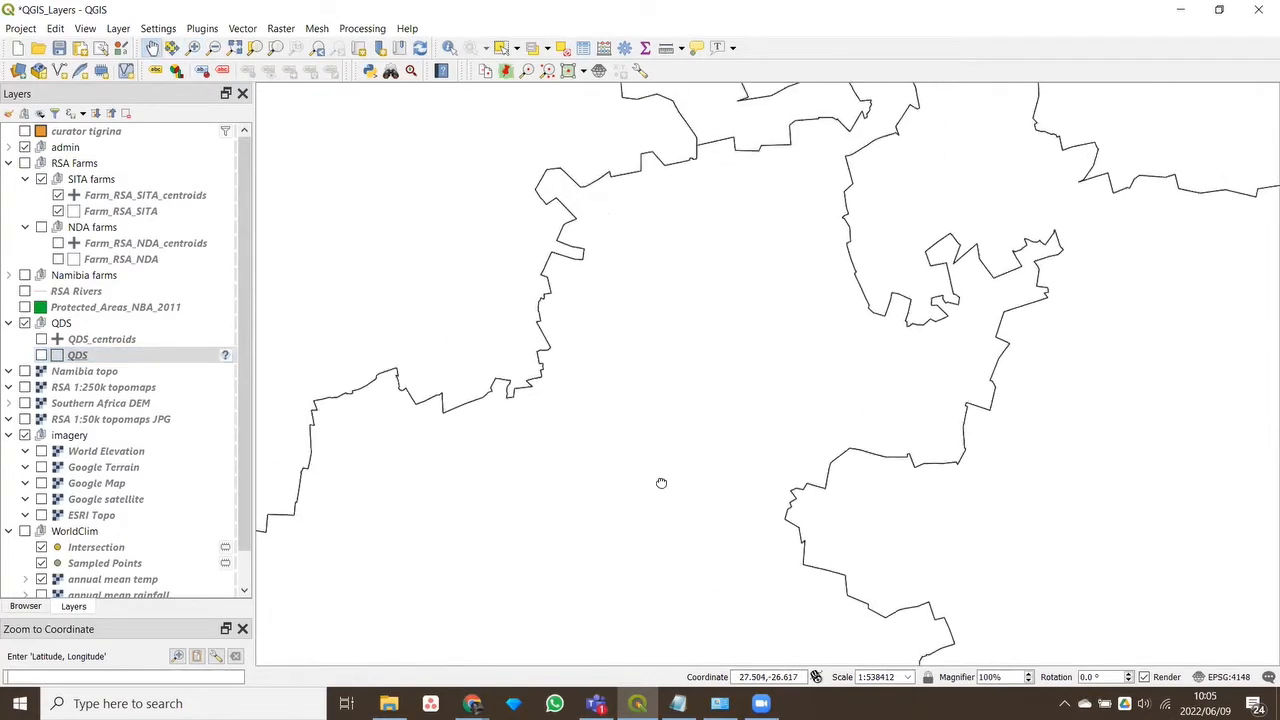
scroll(743, 345, down, 1)
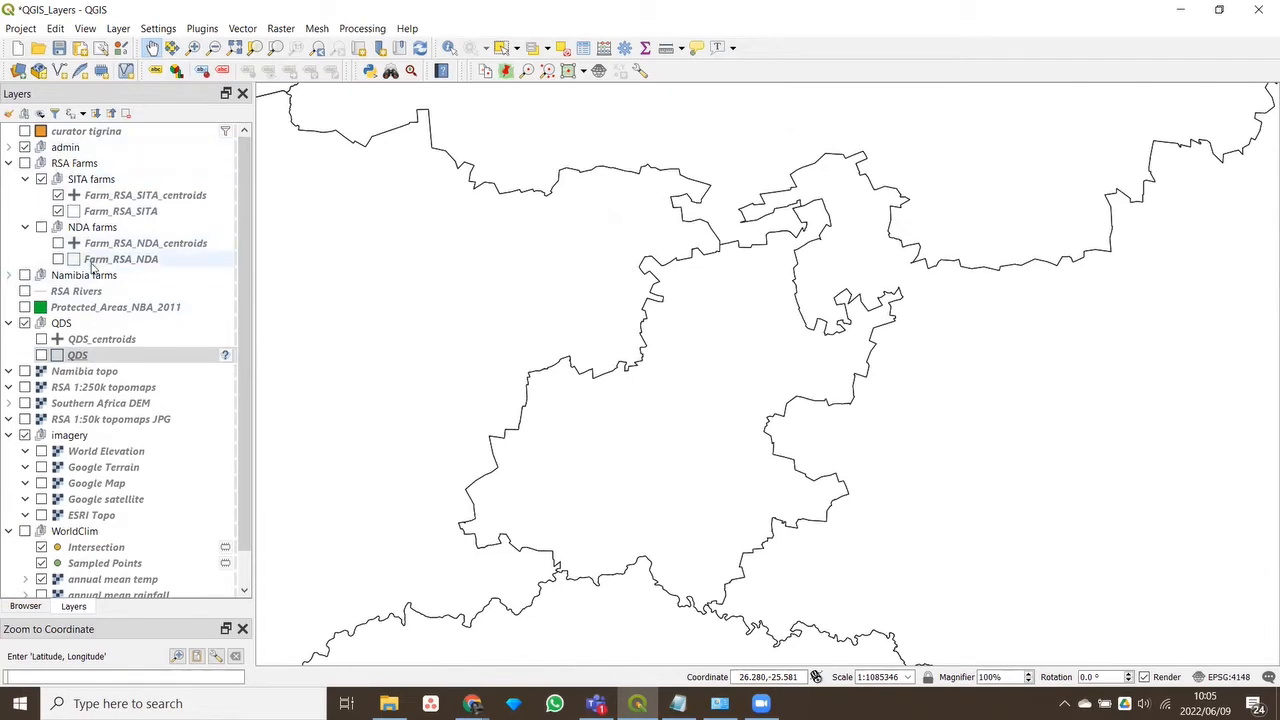
Collapse the RSA Farms group, then look inside the Namibia farms group and collapse it again
click(9, 163)
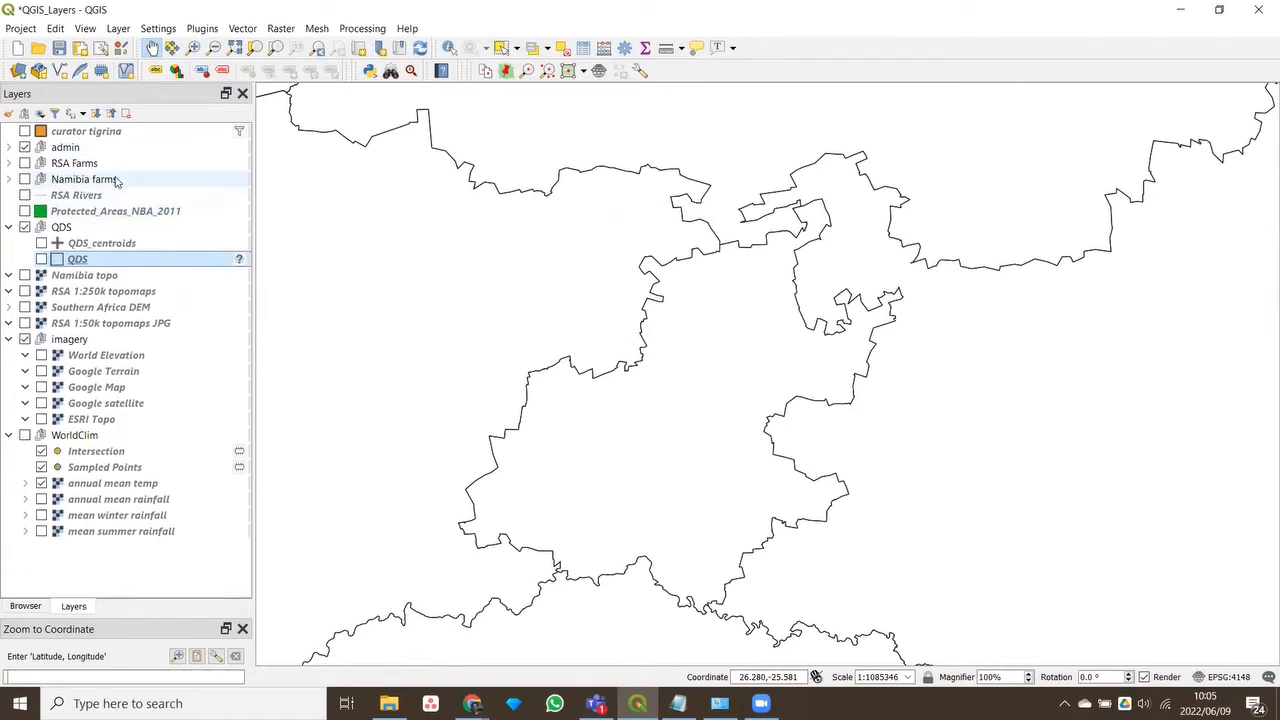
click(9, 180)
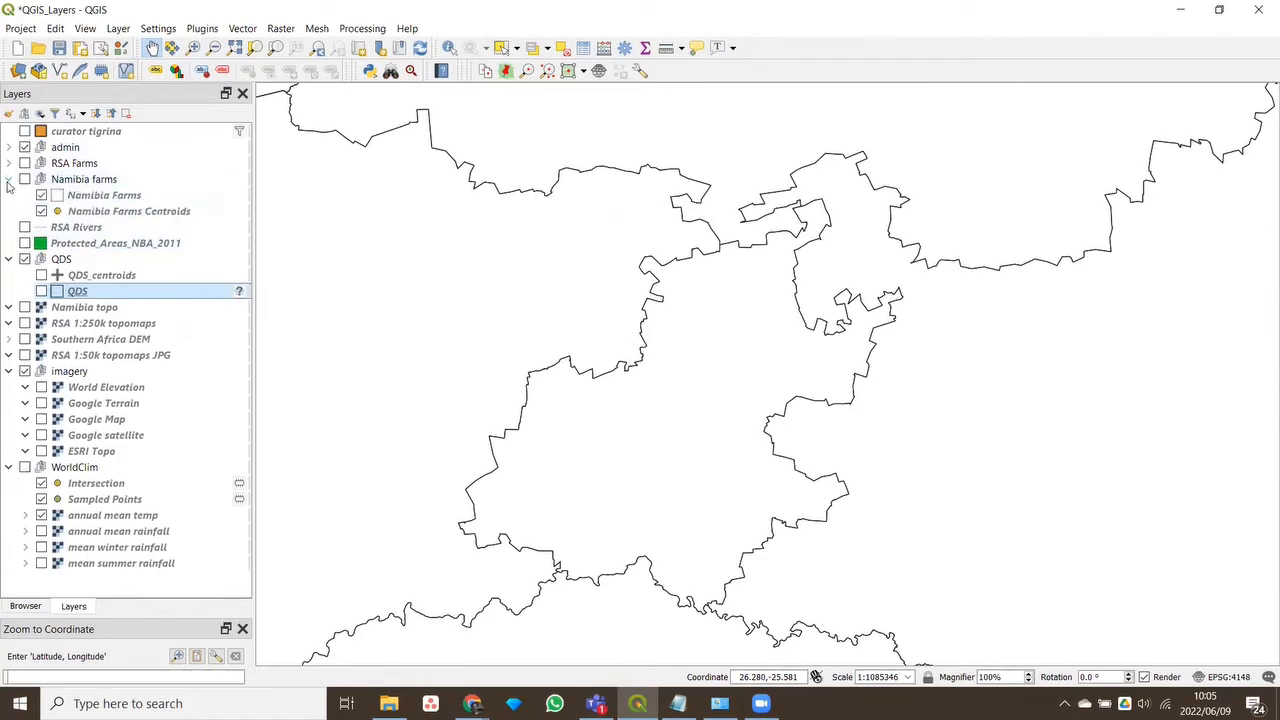
click(9, 180)
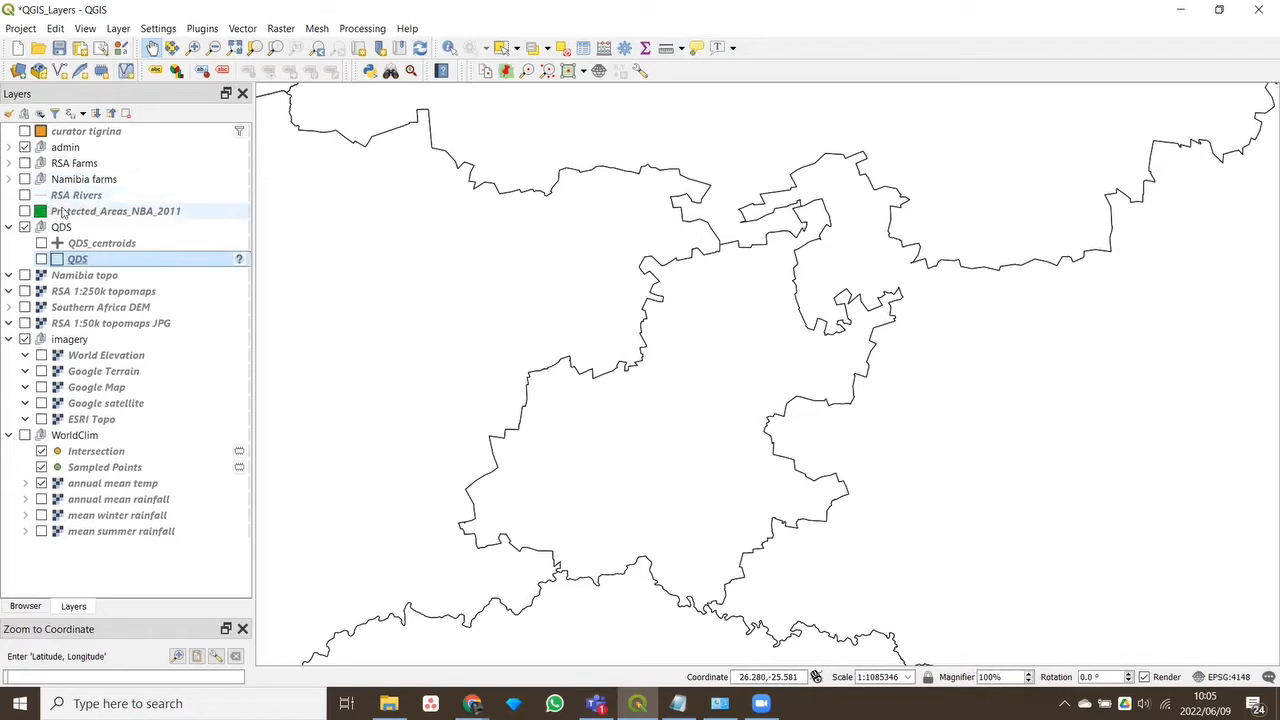
Show the RSA Rivers layer and view the river network from the eastern provinces across to the west coast
scroll(430, 263, down, 1)
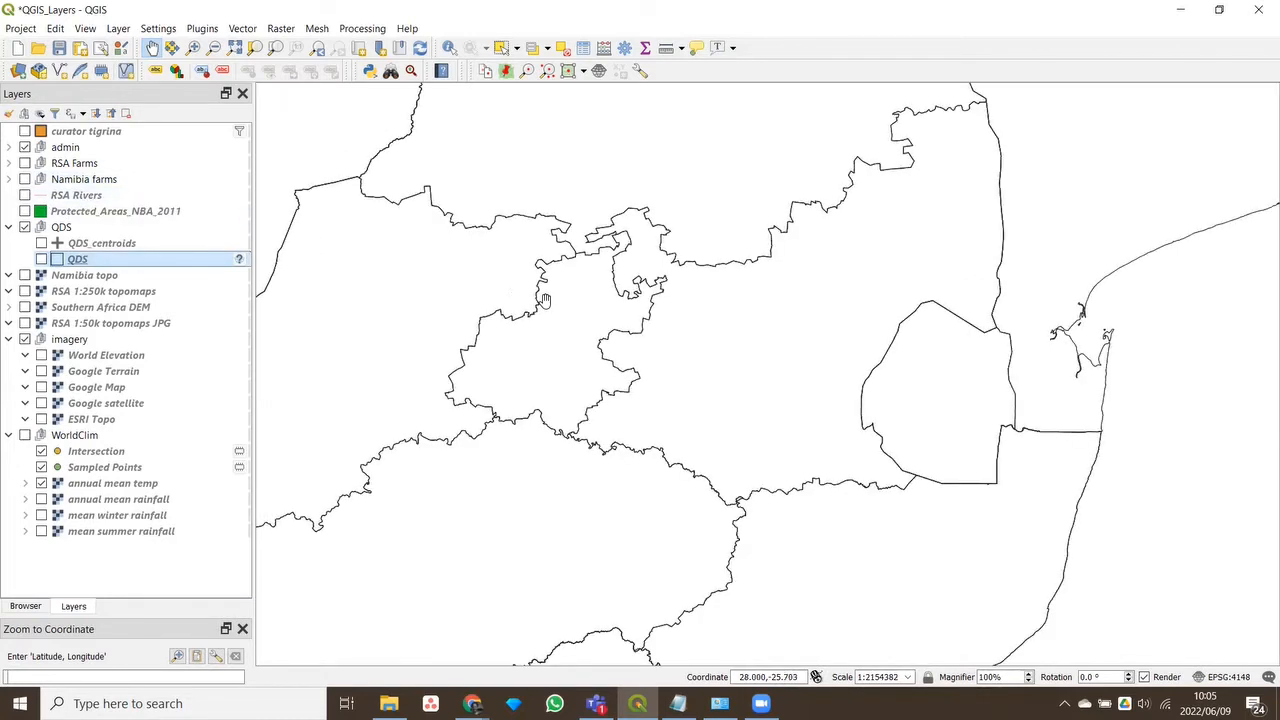
click(25, 196)
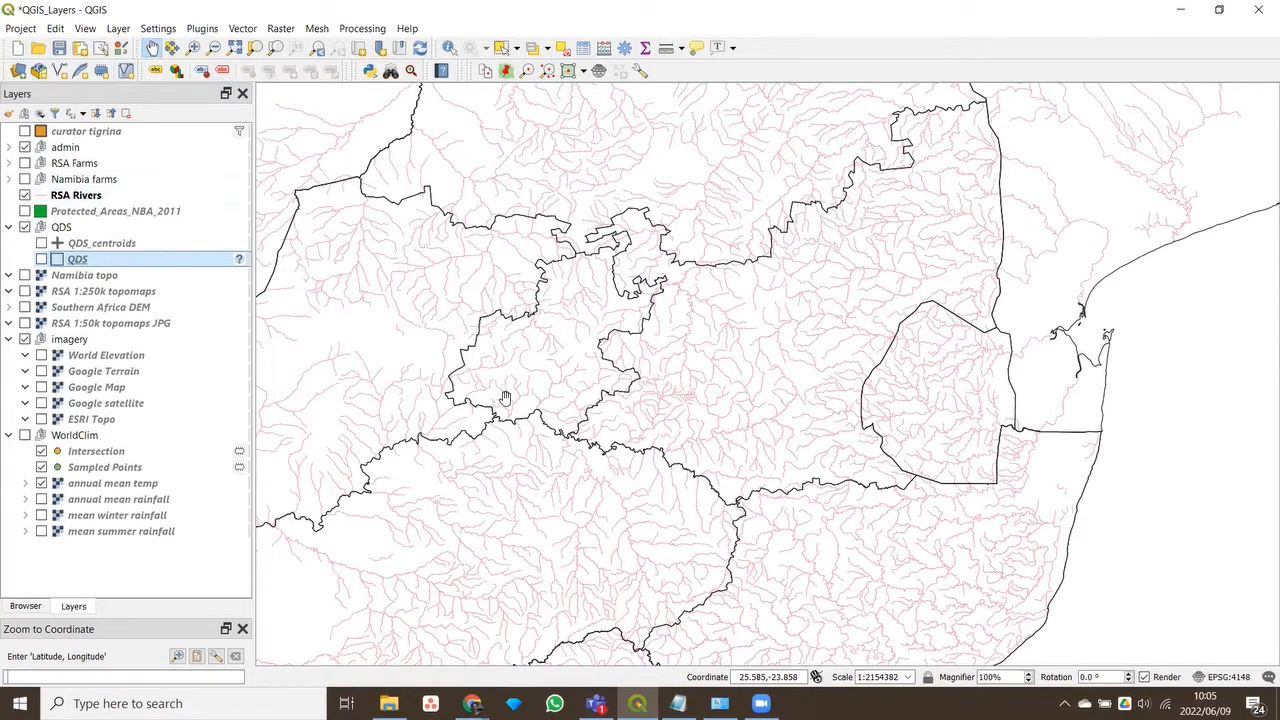
drag(776, 384, 838, 378)
drag(792, 600, 643, 381)
drag(728, 586, 688, 398)
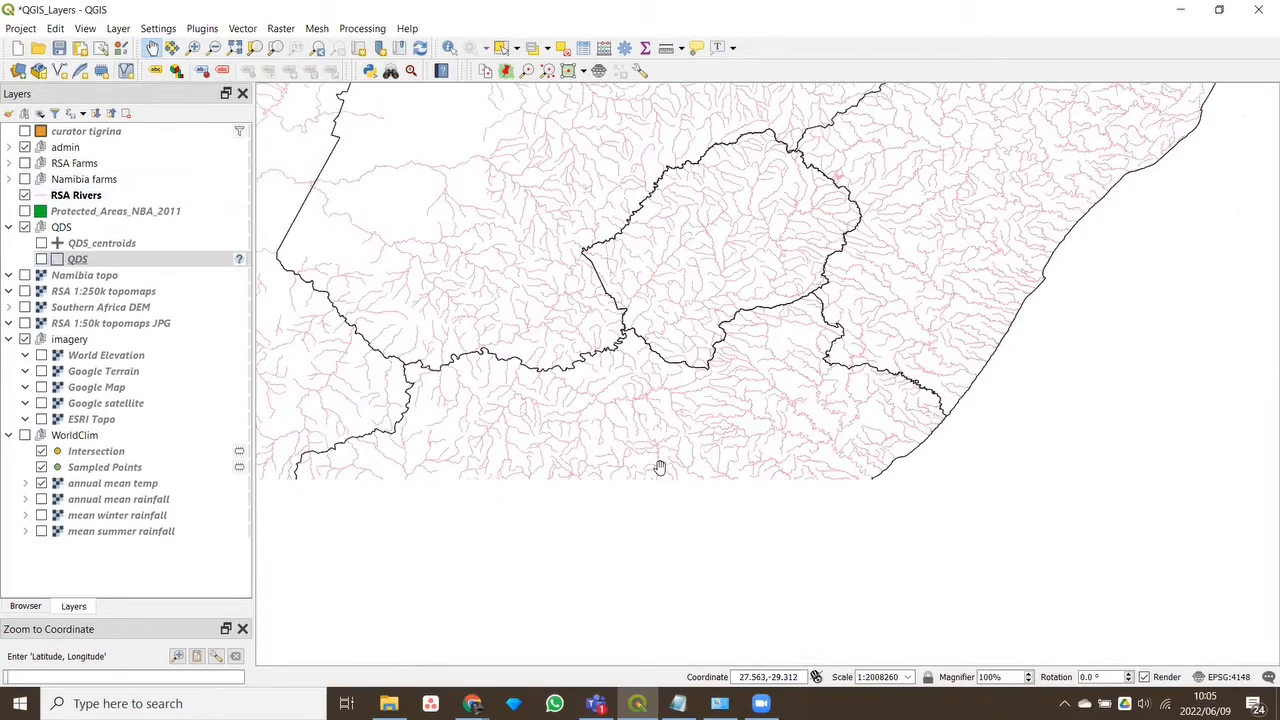
drag(571, 443, 906, 311)
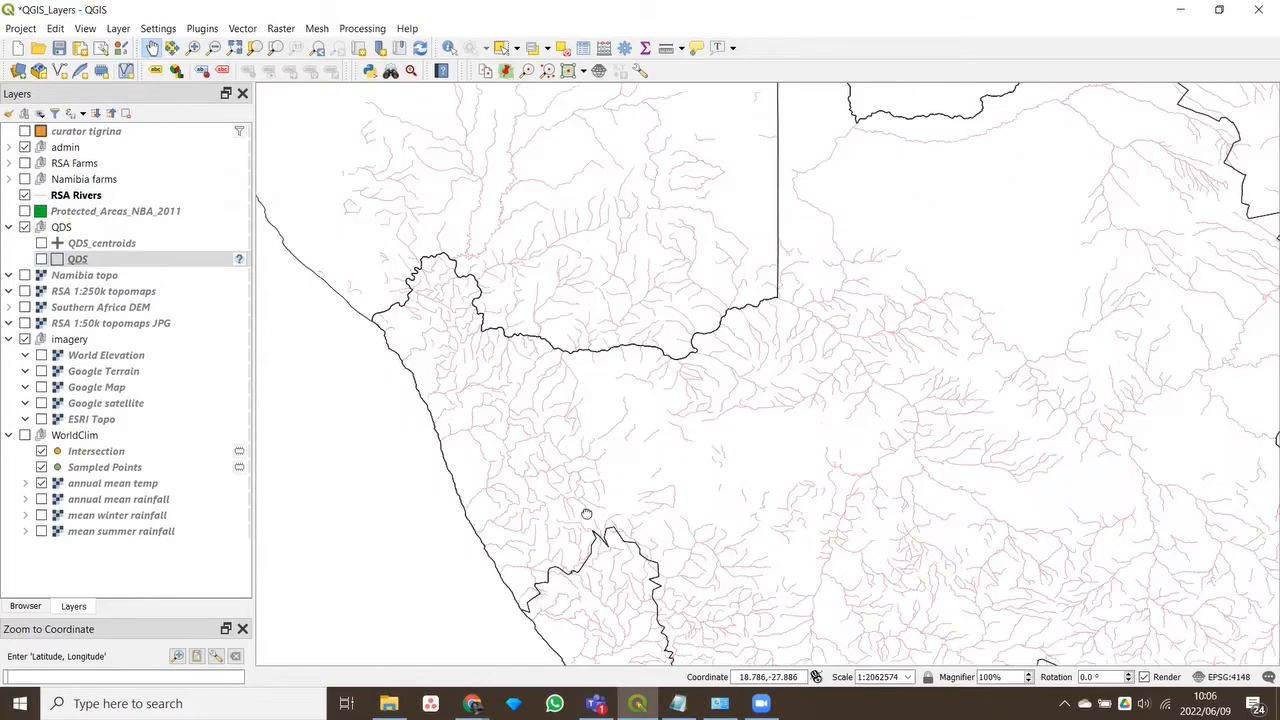
View the river network across the Northern and Western Cape, and hide the RSA Rivers layer
drag(587, 514, 480, 160)
drag(812, 545, 665, 320)
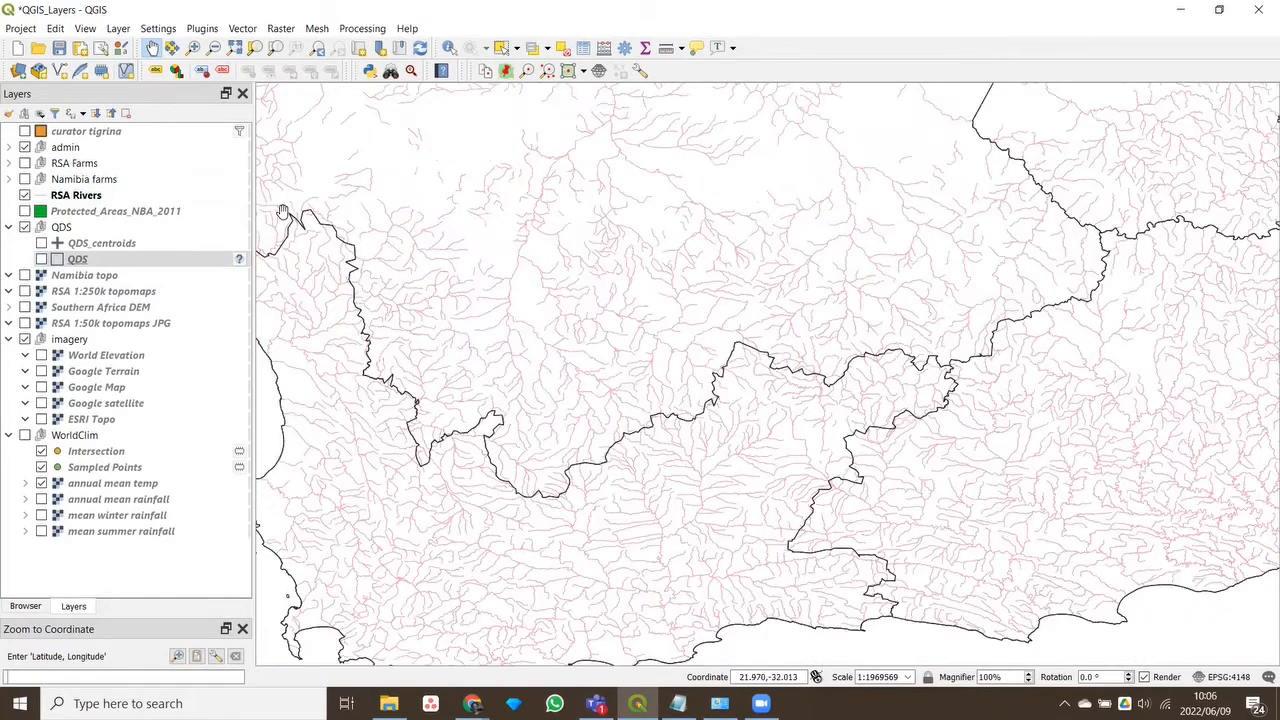
click(24, 196)
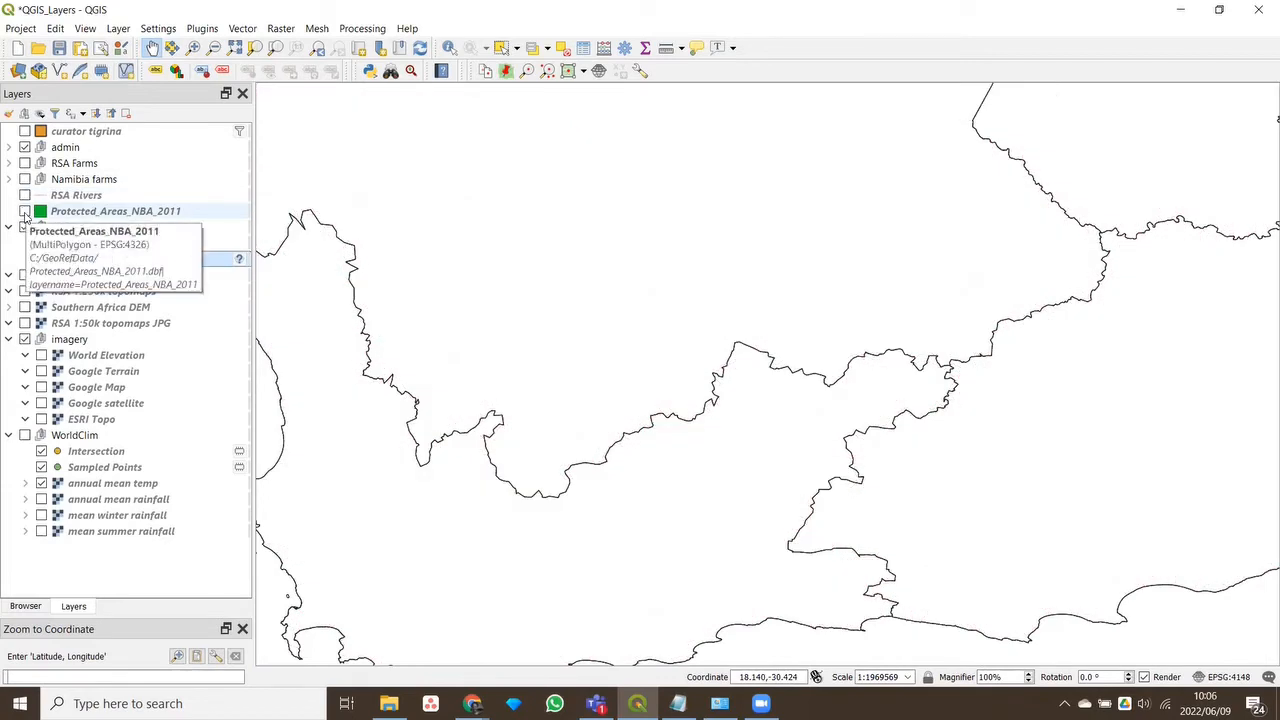
Show the Protected_Areas_NBA_2011 layer, view the protected areas from the south-west to the north-east, and hide it again
click(24, 212)
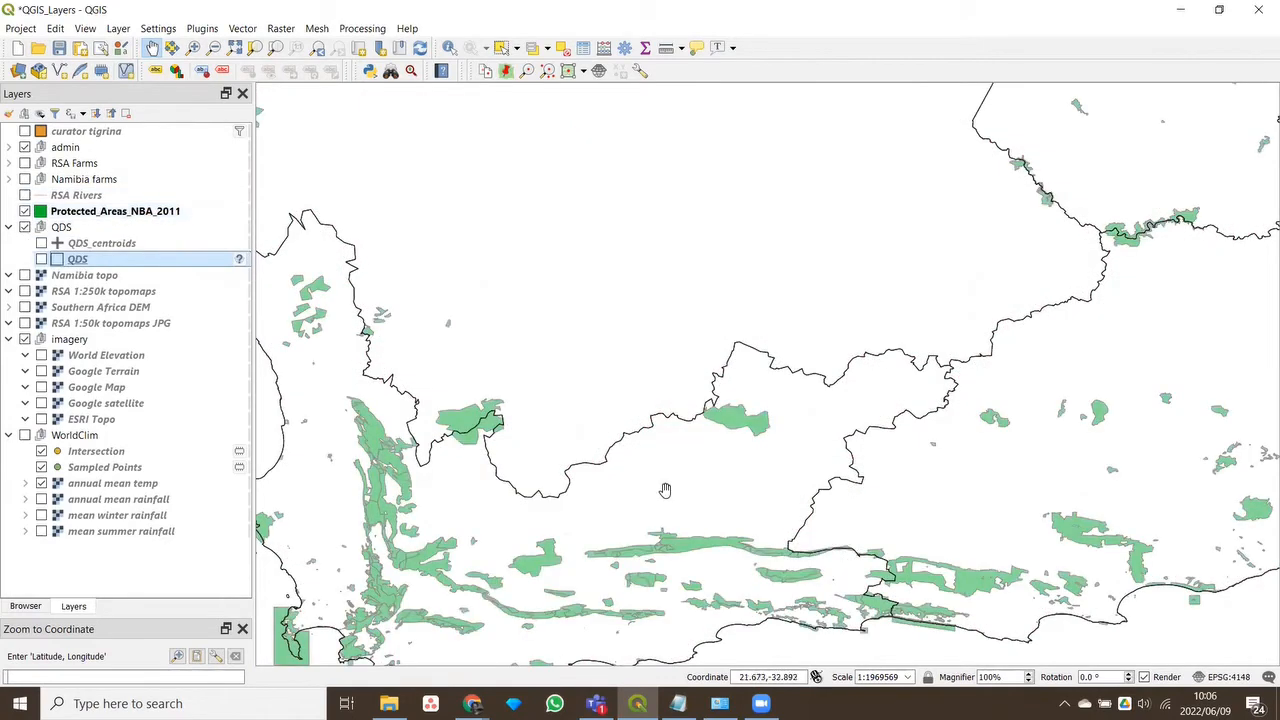
scroll(665, 490, down, 1)
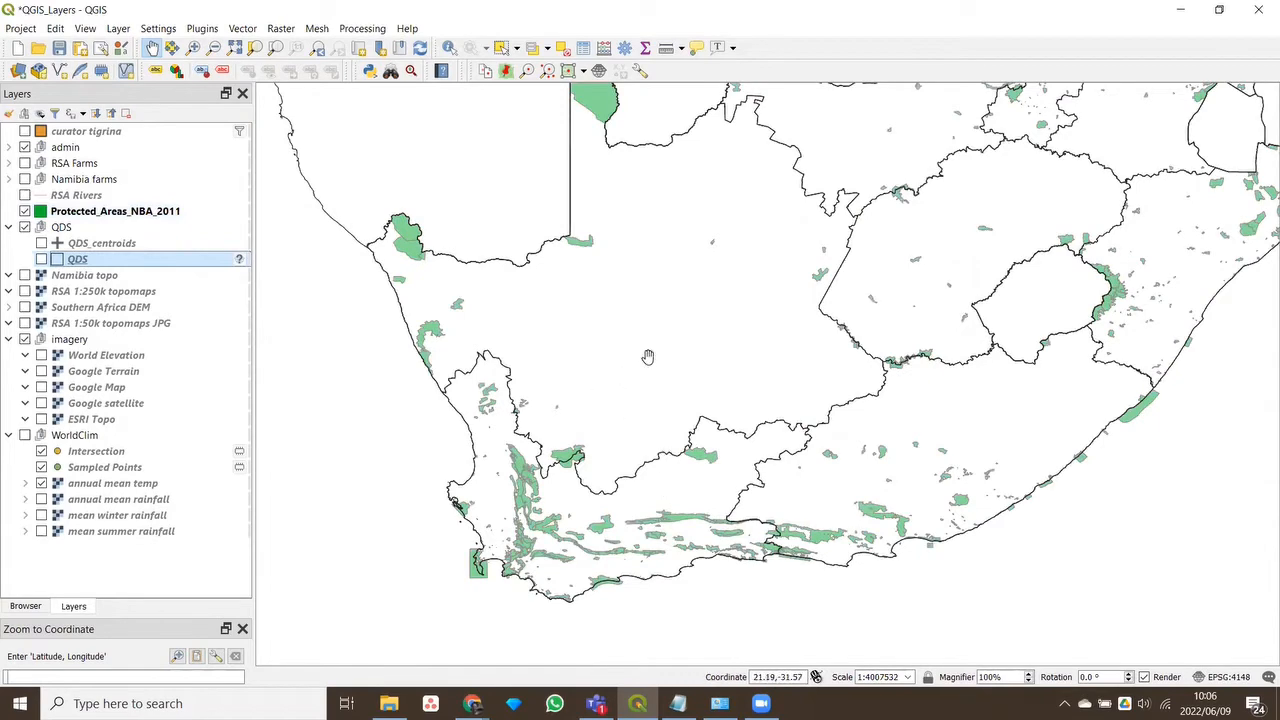
drag(691, 300, 445, 482)
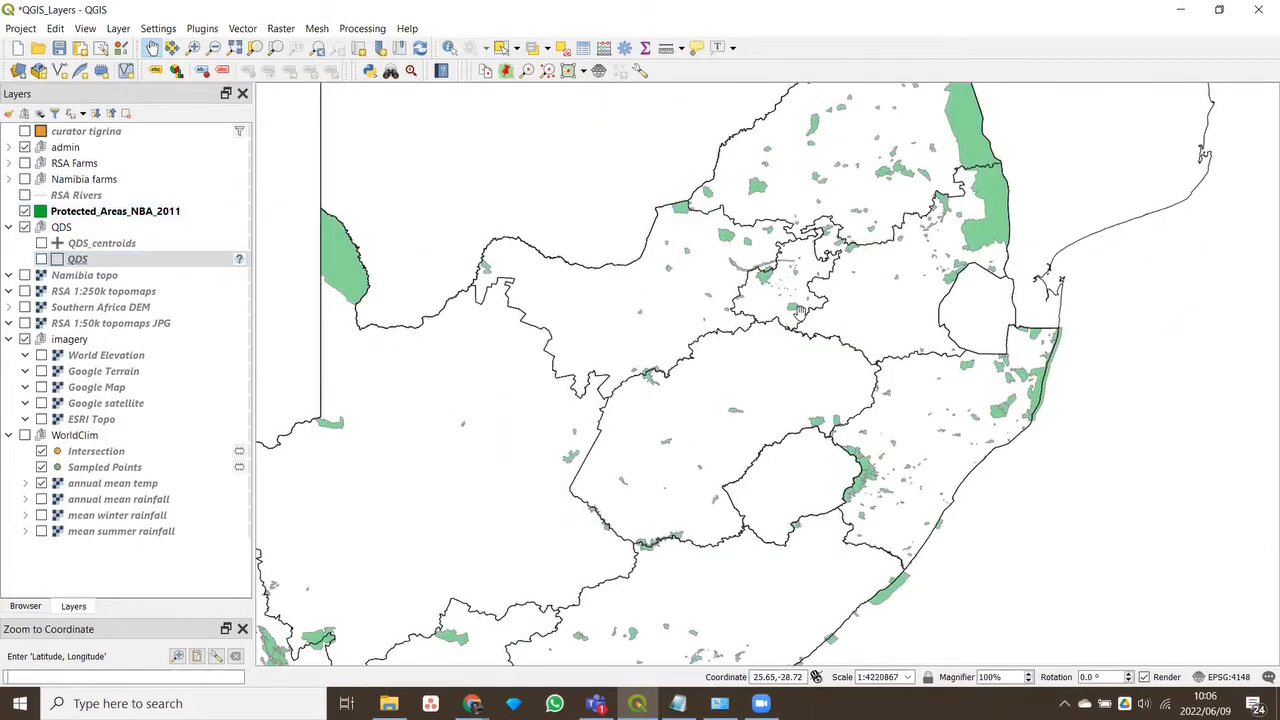
drag(537, 533, 684, 354)
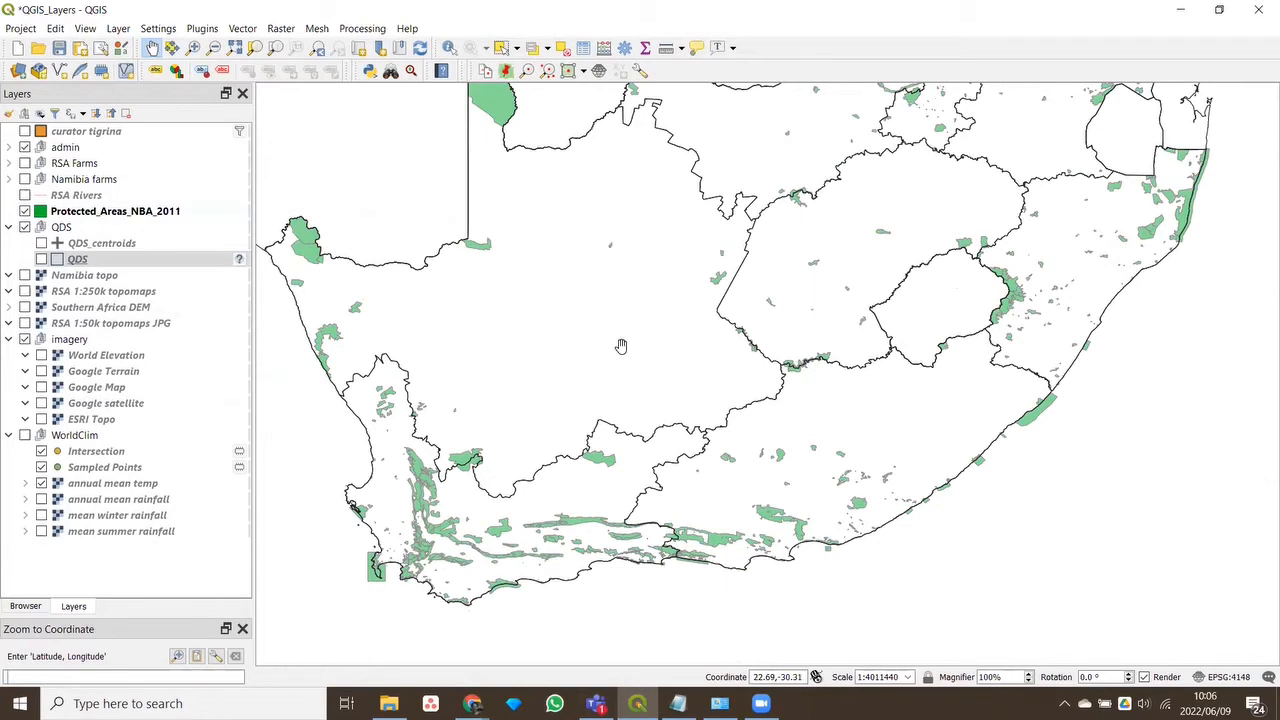
click(25, 211)
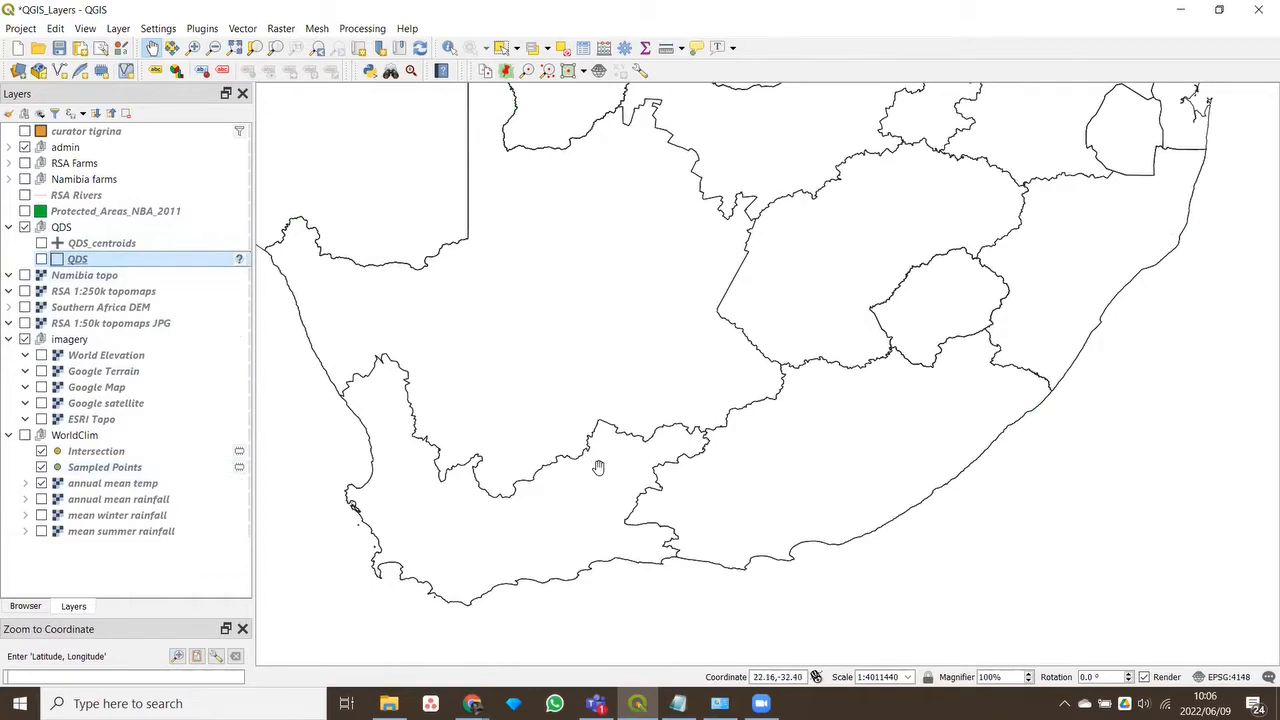
Display the QDS grid layer over the provinces, and hide the whole QDS group while leaving the grid layer enabled
drag(620, 422, 654, 453)
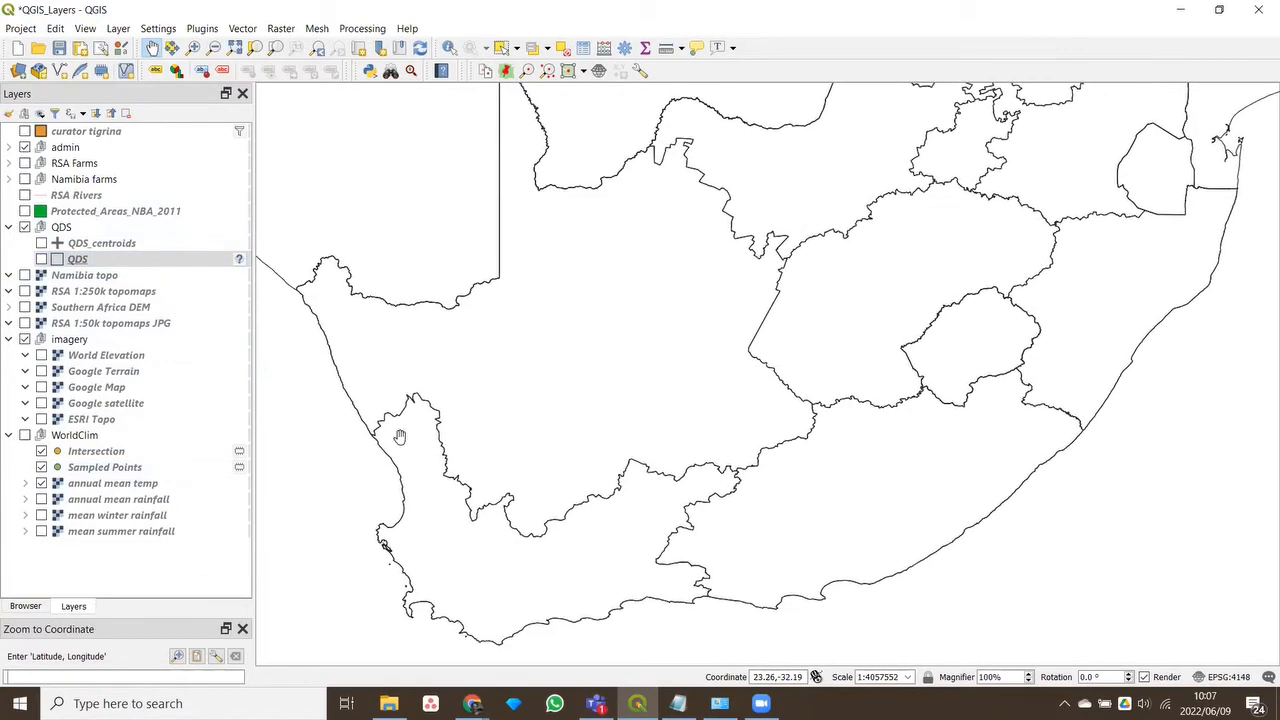
click(41, 259)
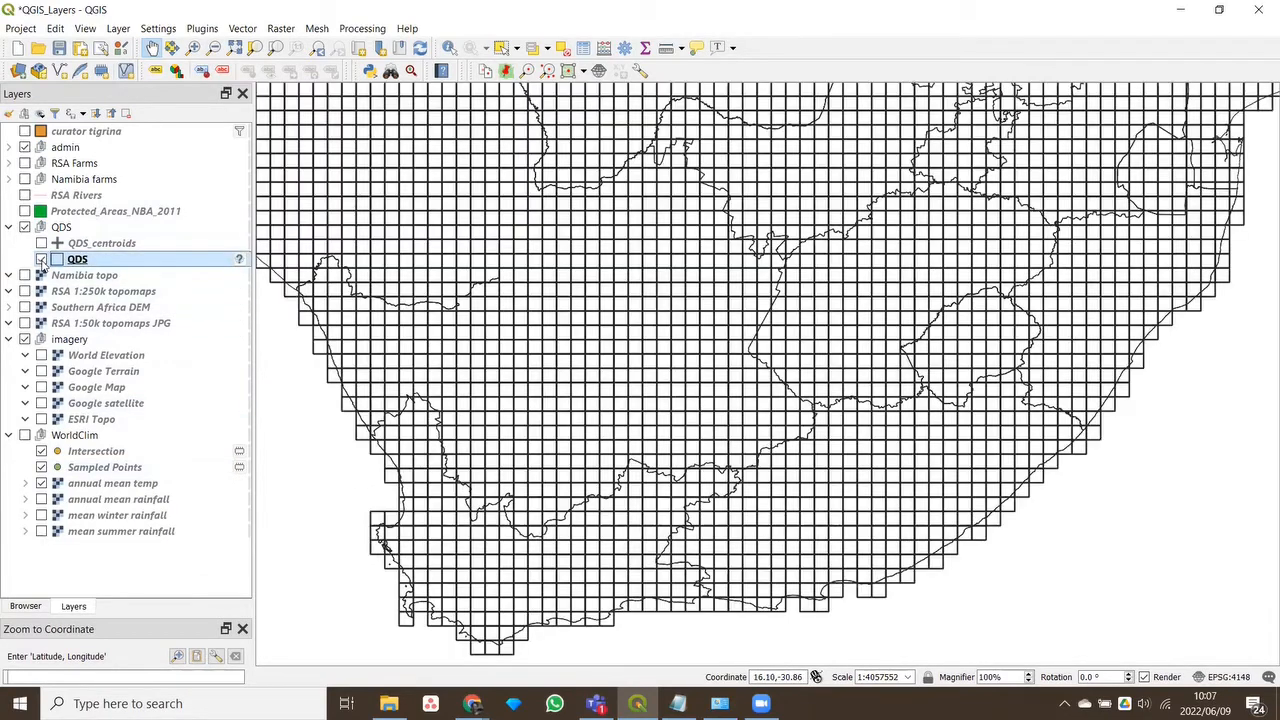
click(41, 259)
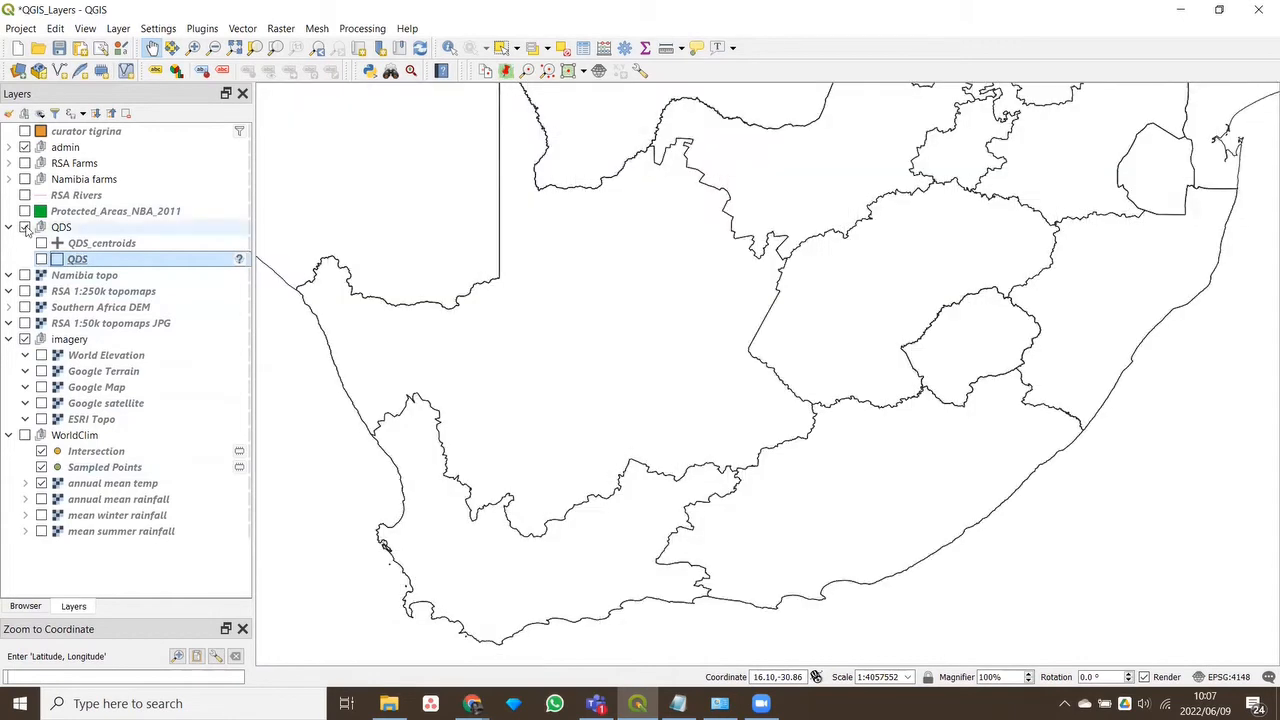
click(25, 227)
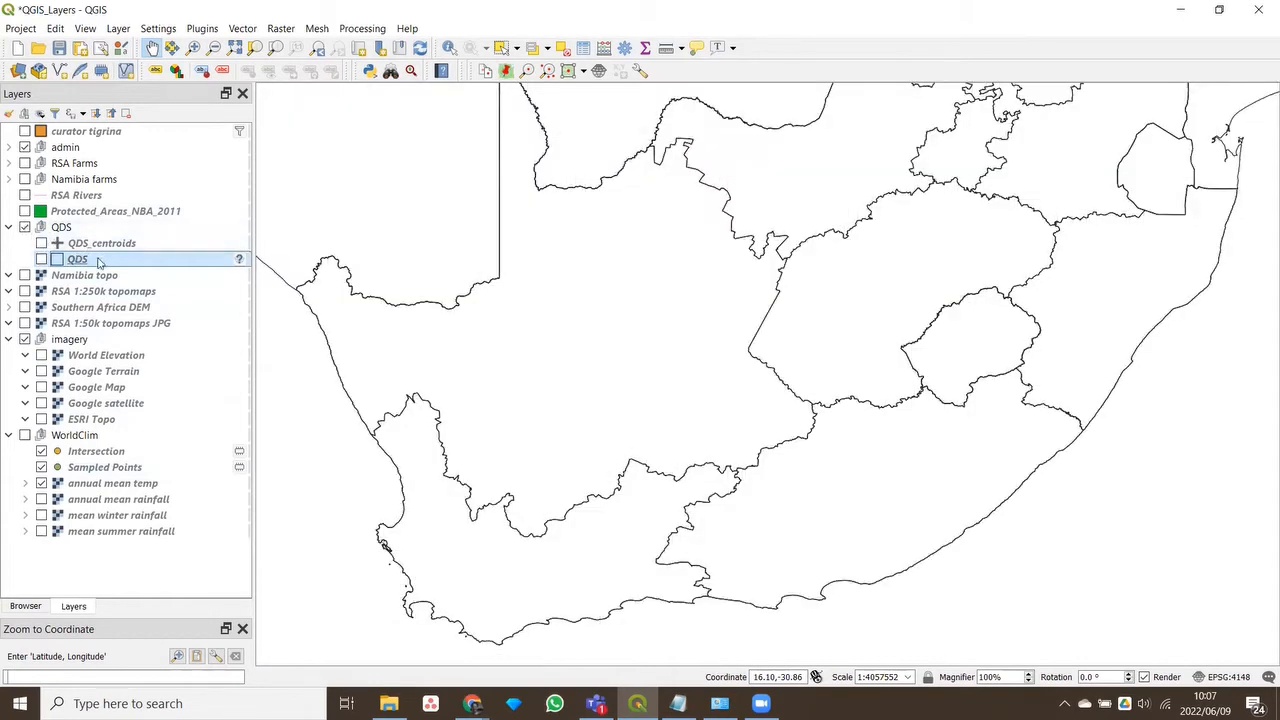
click(42, 260)
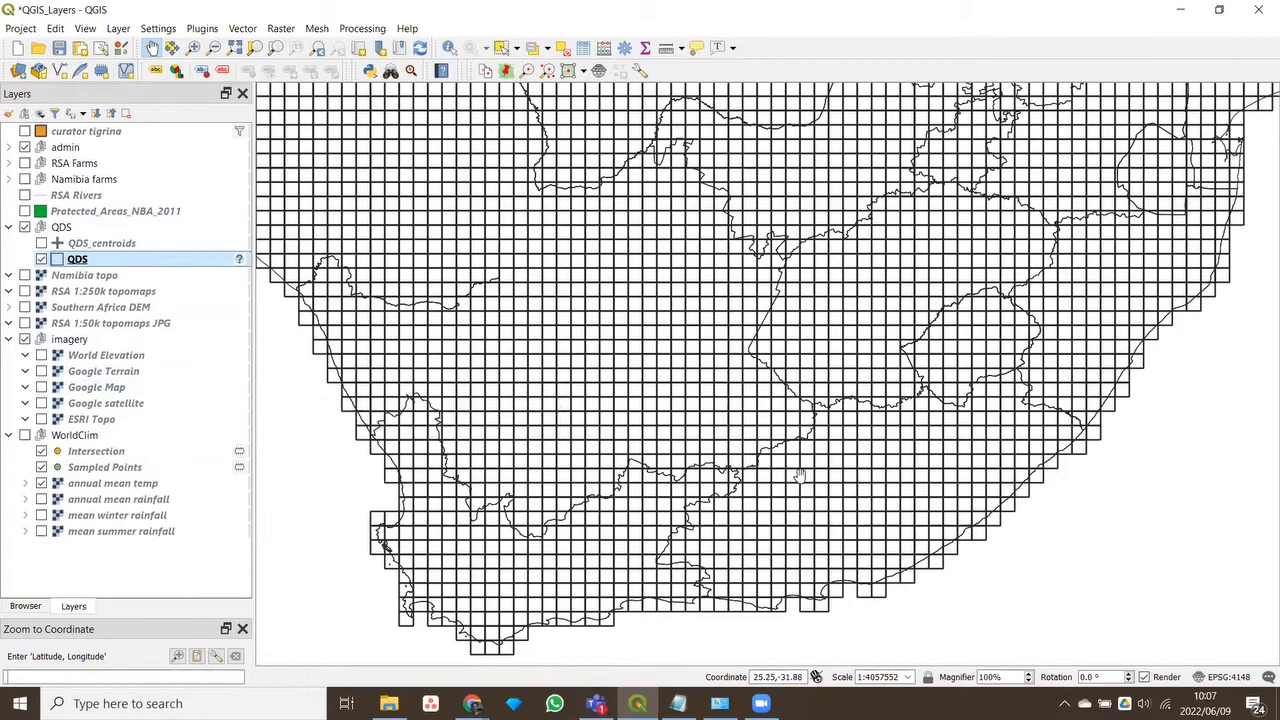
click(25, 228)
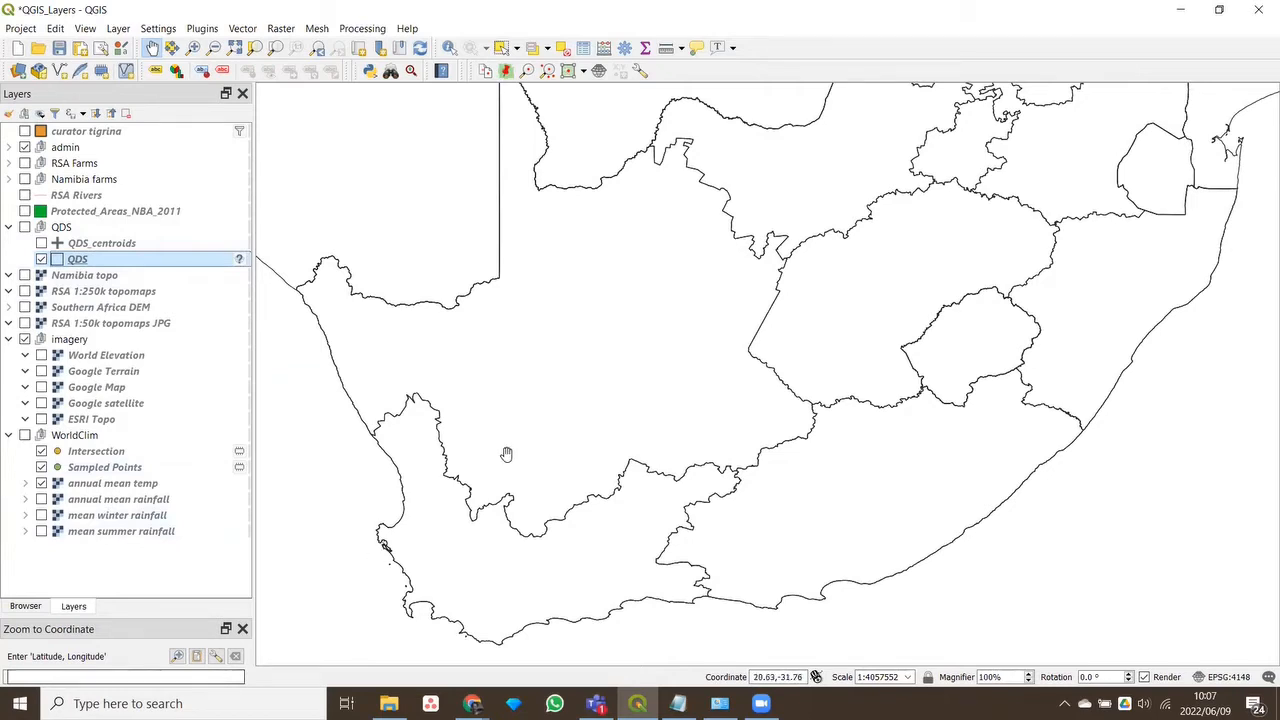
Show the RSA 1:250k topomaps layer and fit the view to the whole of South Africa
mouse_move(90, 281)
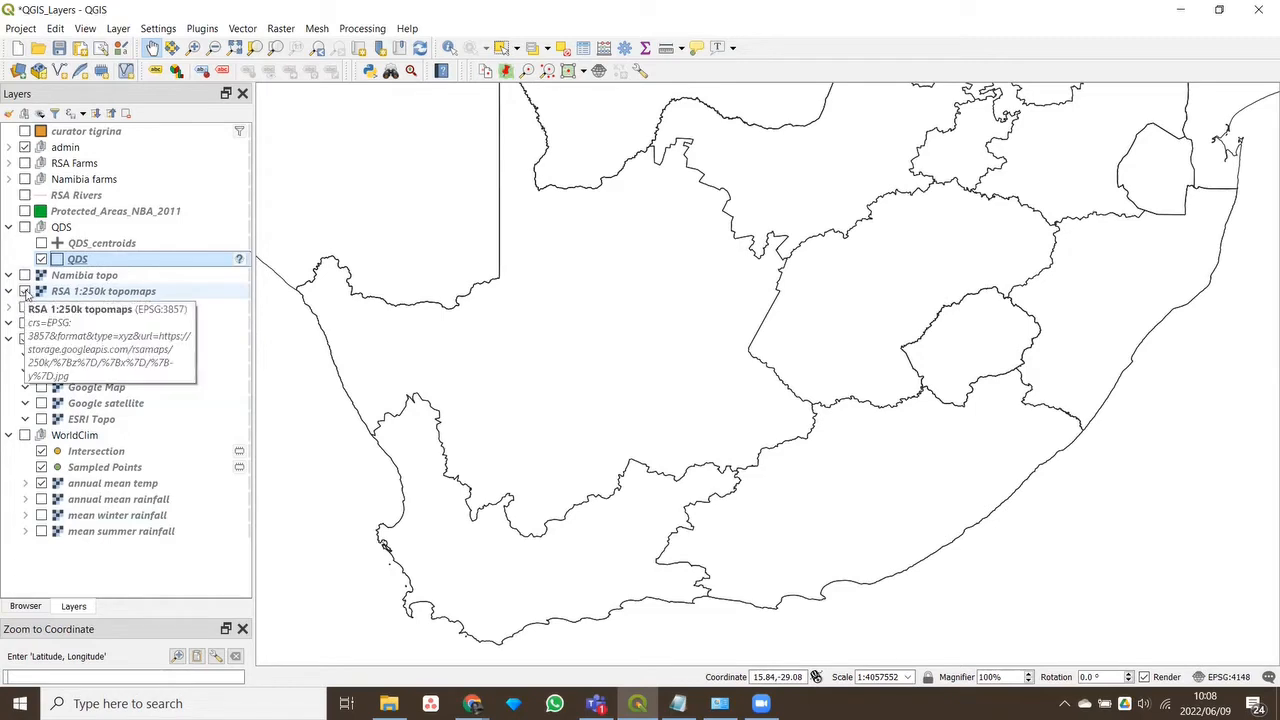
click(24, 291)
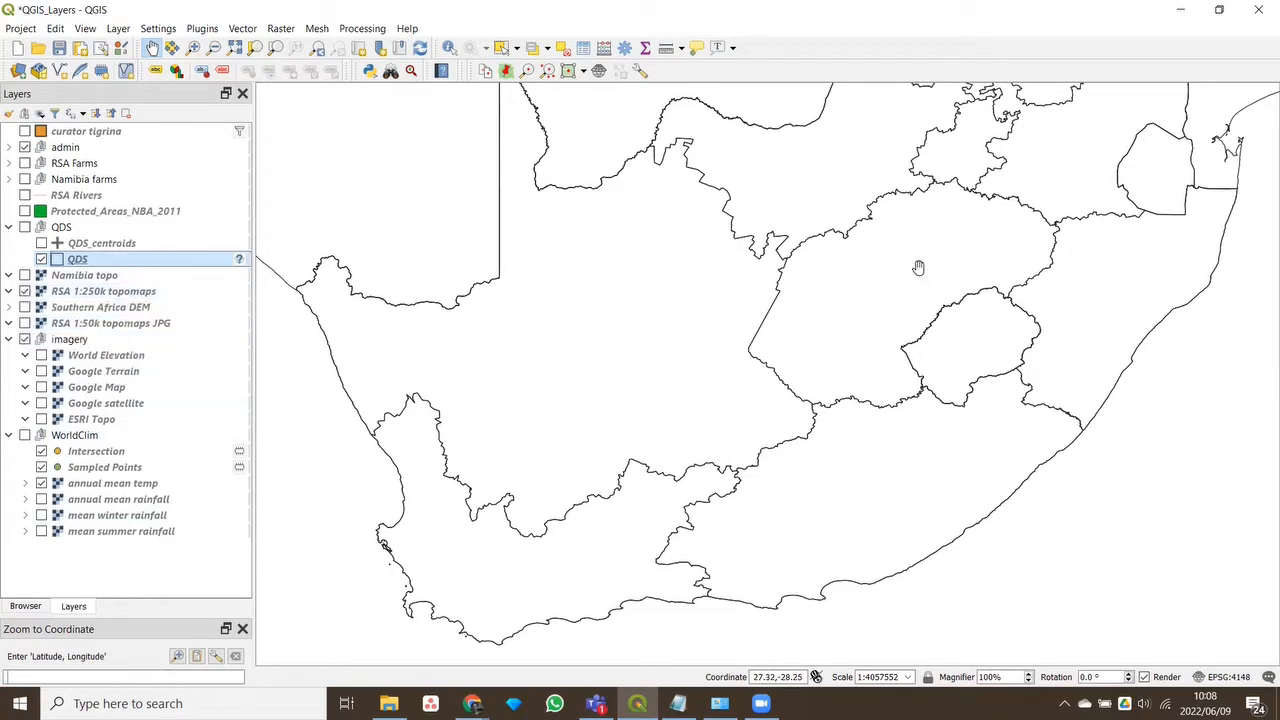
scroll(919, 267, down, 1)
drag(972, 237, 842, 352)
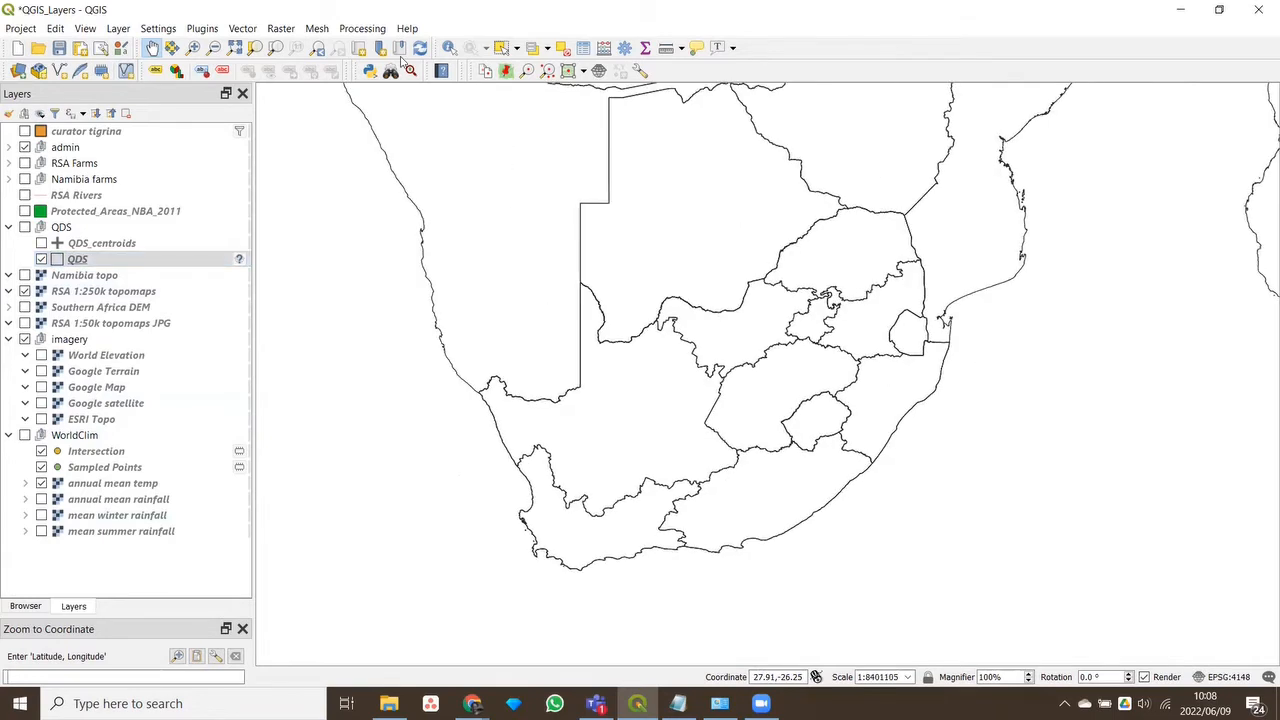
click(193, 48)
drag(990, 189, 440, 596)
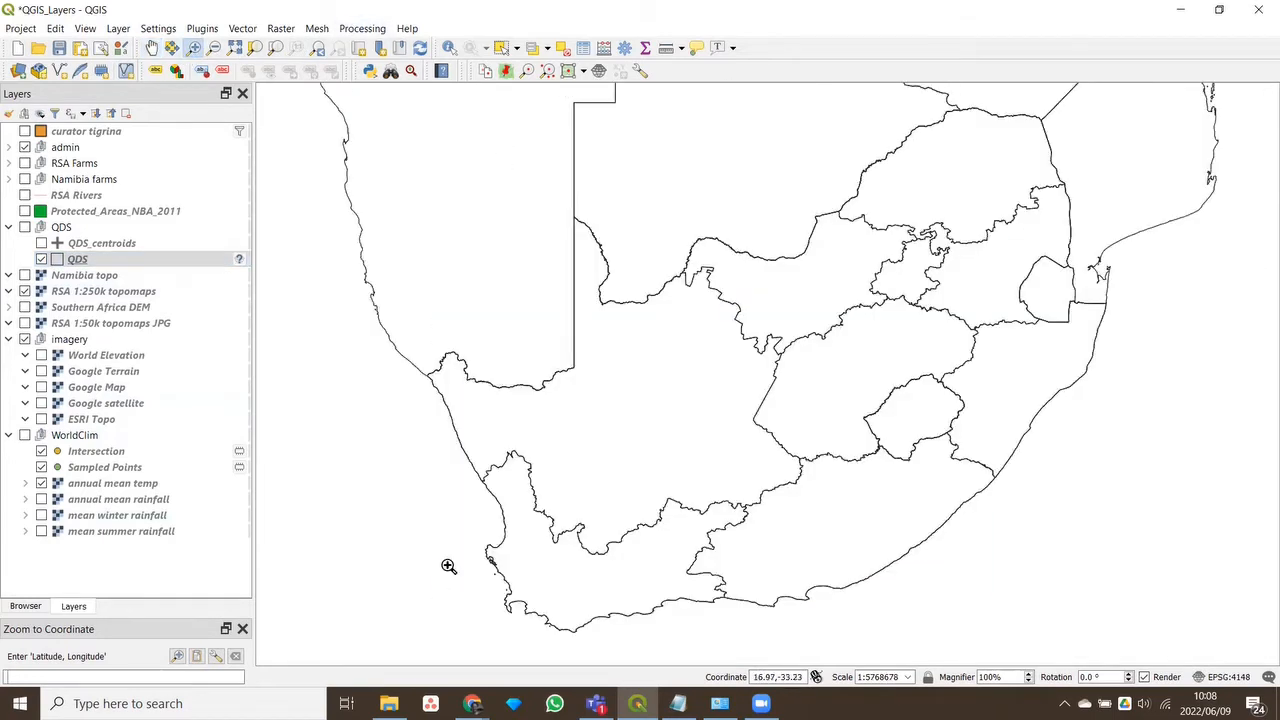
Zoom in on the 1:250k topomap west of Koffiefontein until farm names and roads are readable
click(25, 291)
scroll(767, 430, up, 1)
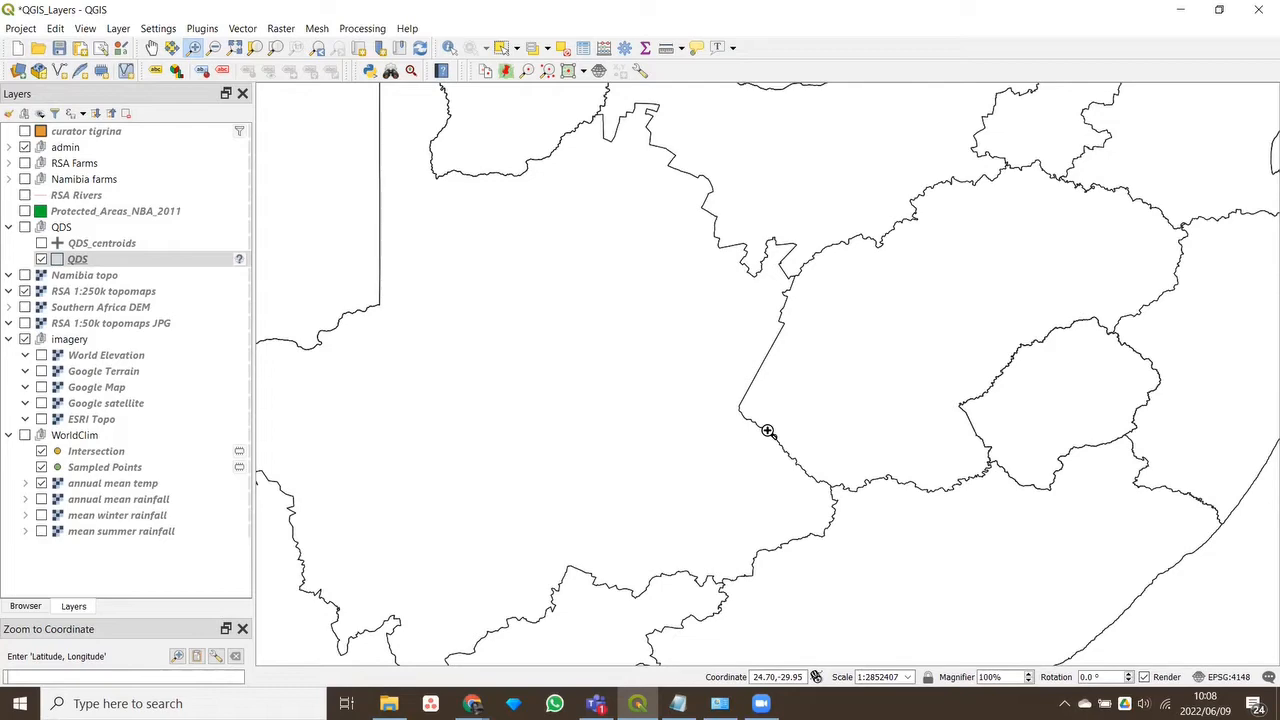
scroll(767, 430, up, 1)
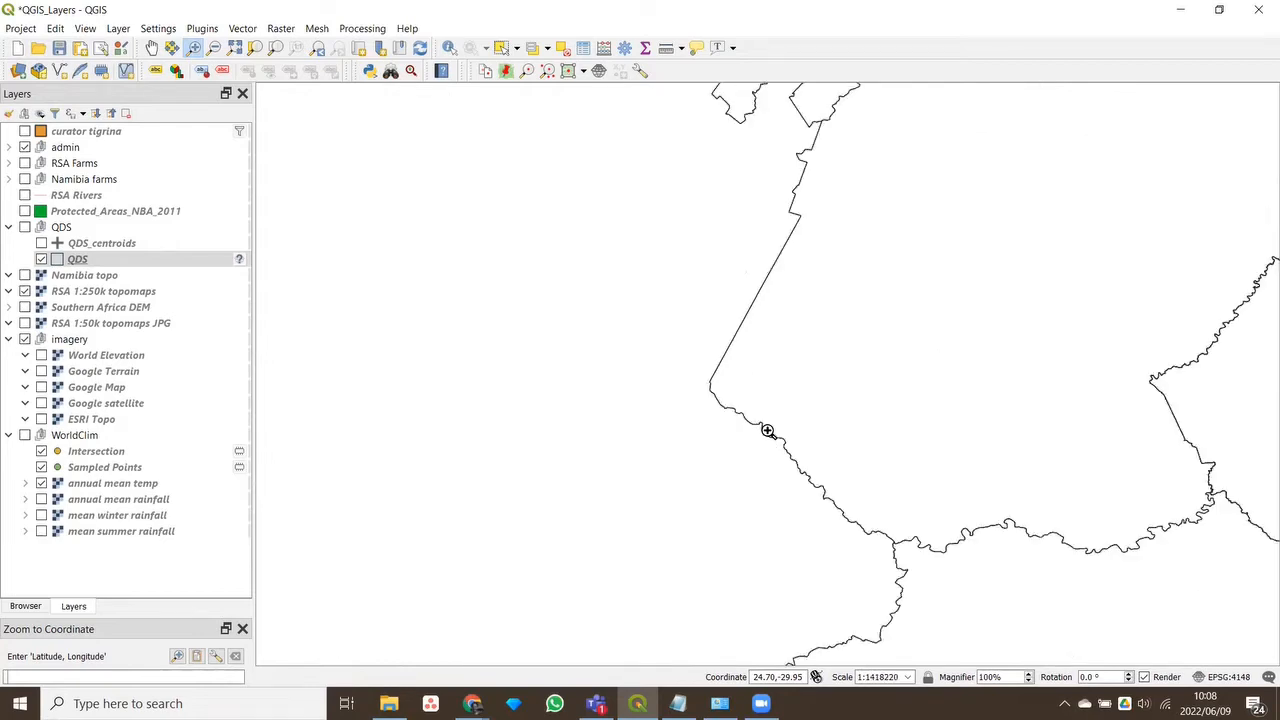
scroll(1111, 297, up, 1)
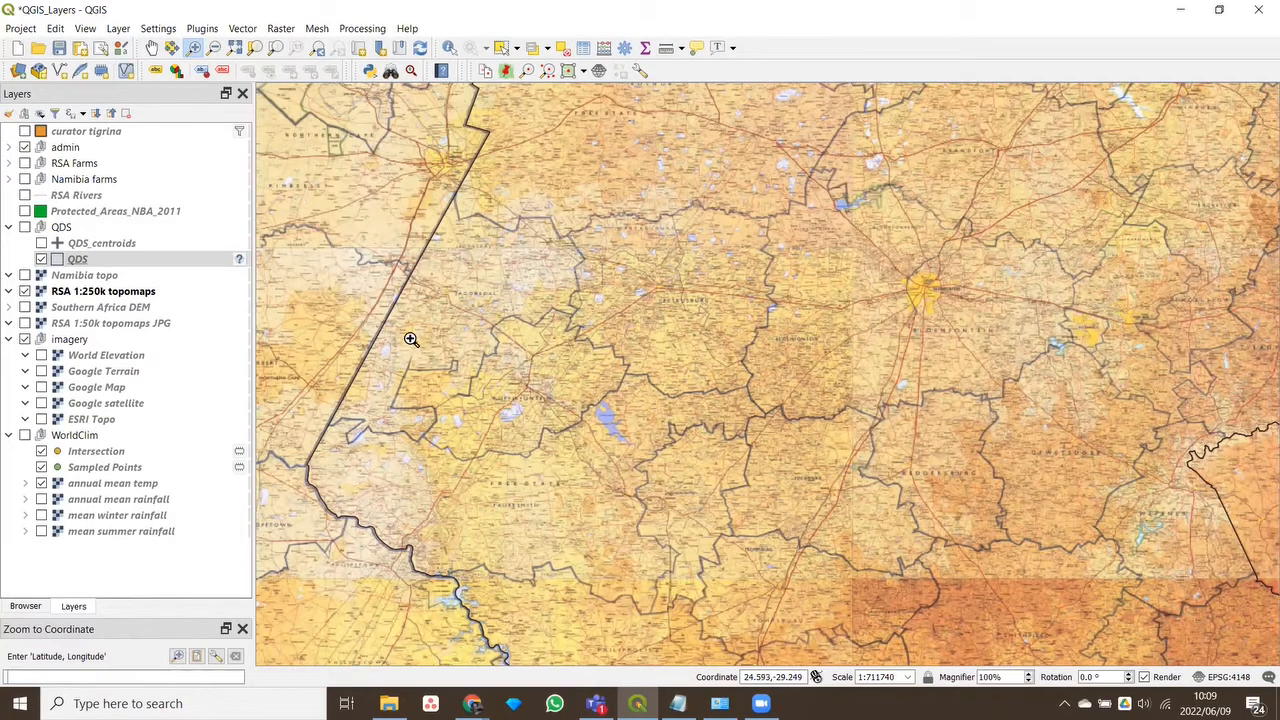
scroll(646, 467, up, 2)
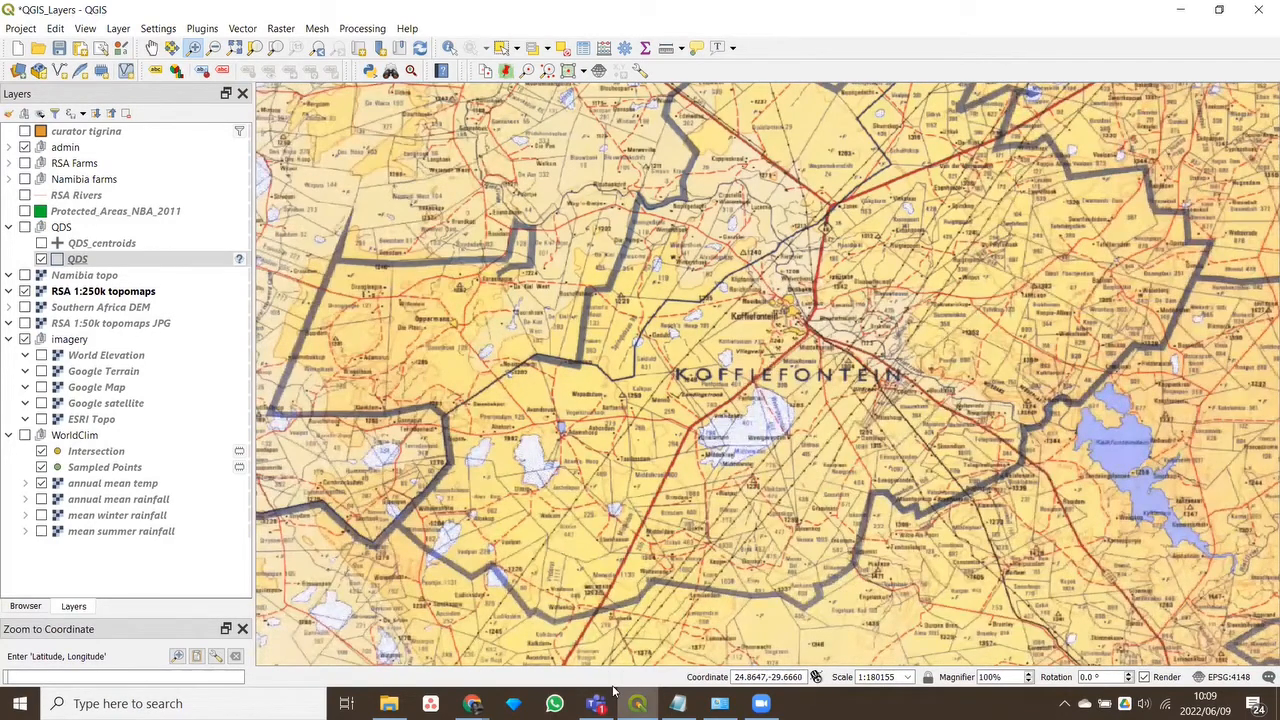
mouse_move(636, 693)
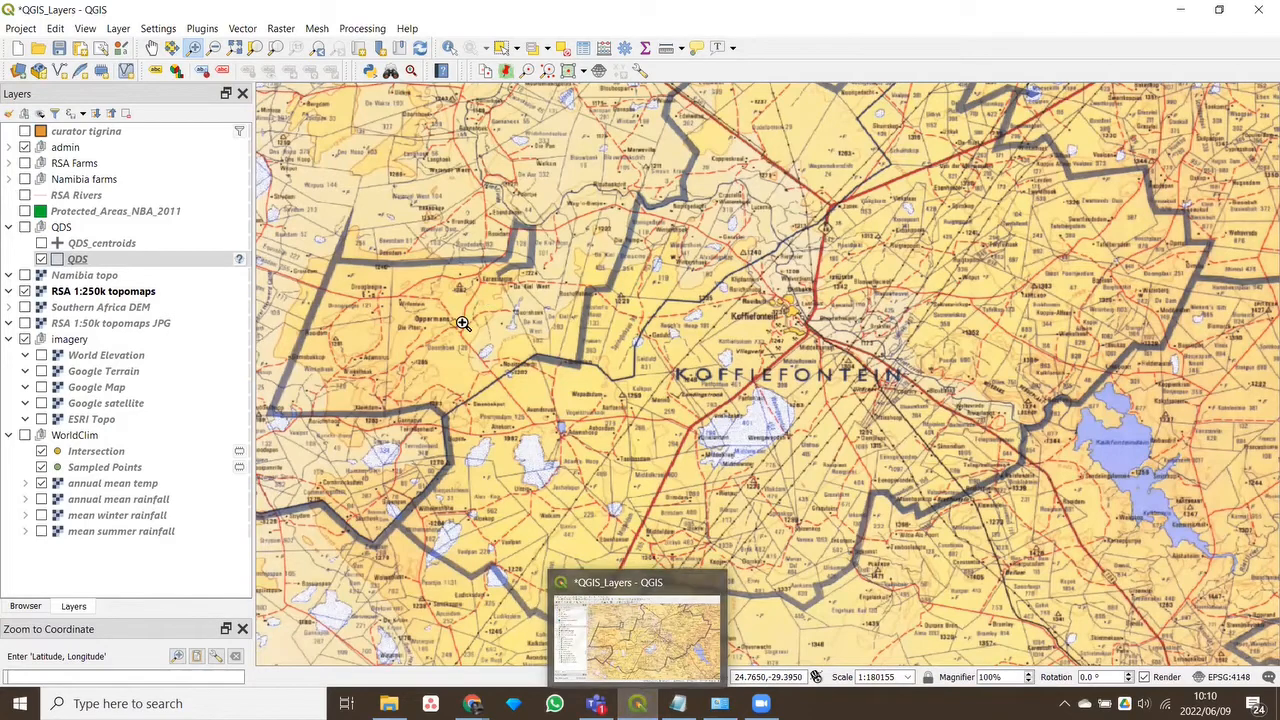
drag(320, 219, 896, 532)
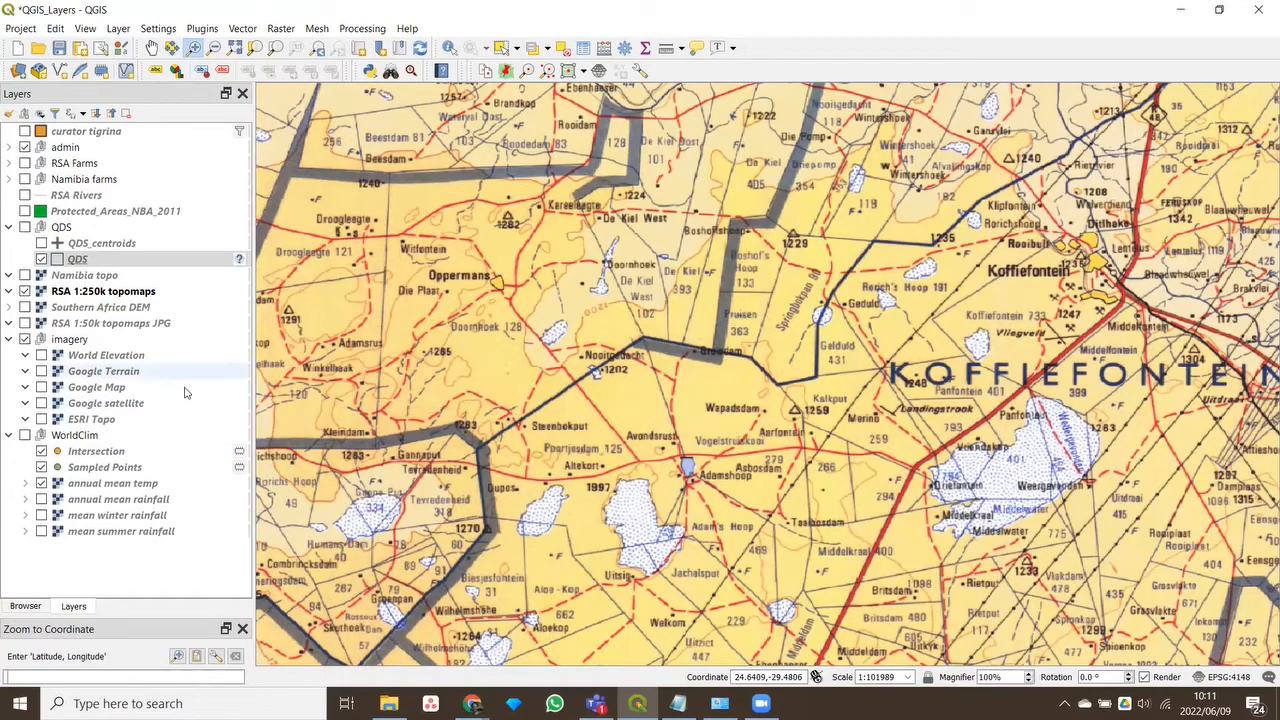
Expand the admin group, try the NAM-MagDistr layer and hide it, with the map zoomed out to the districts around Koffiefontein
click(9, 147)
click(41, 323)
click(41, 323)
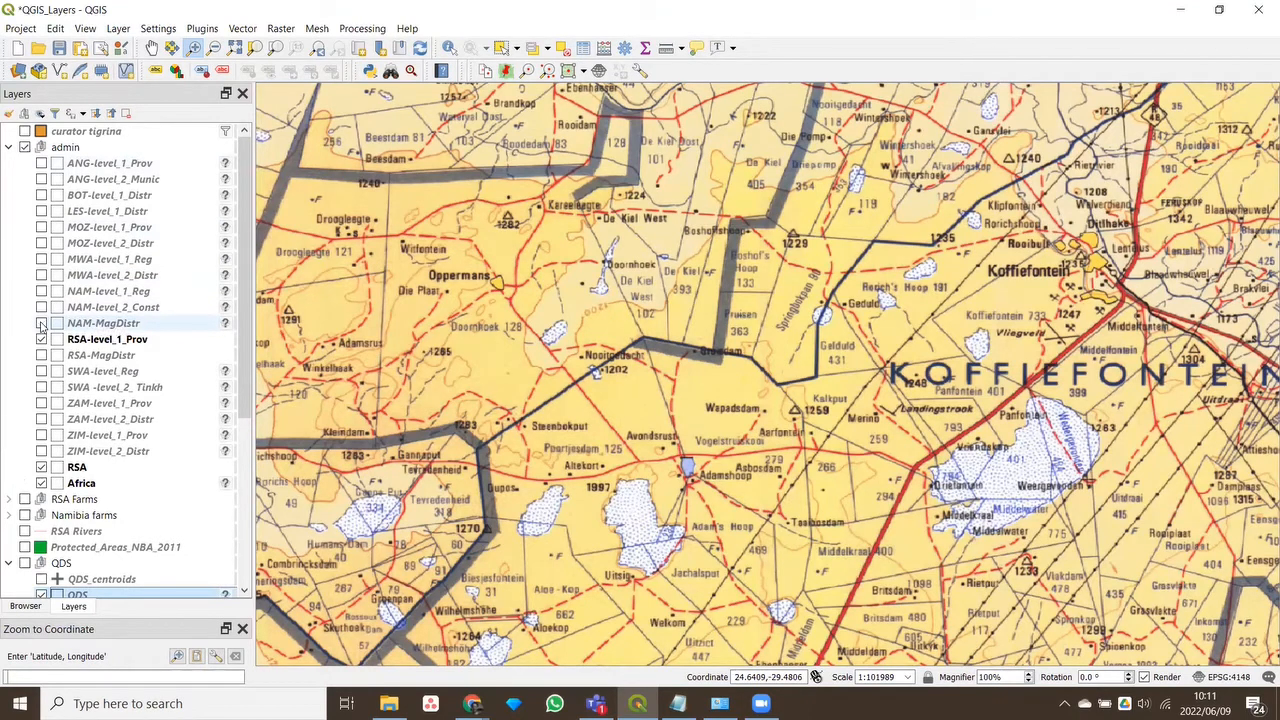
click(41, 323)
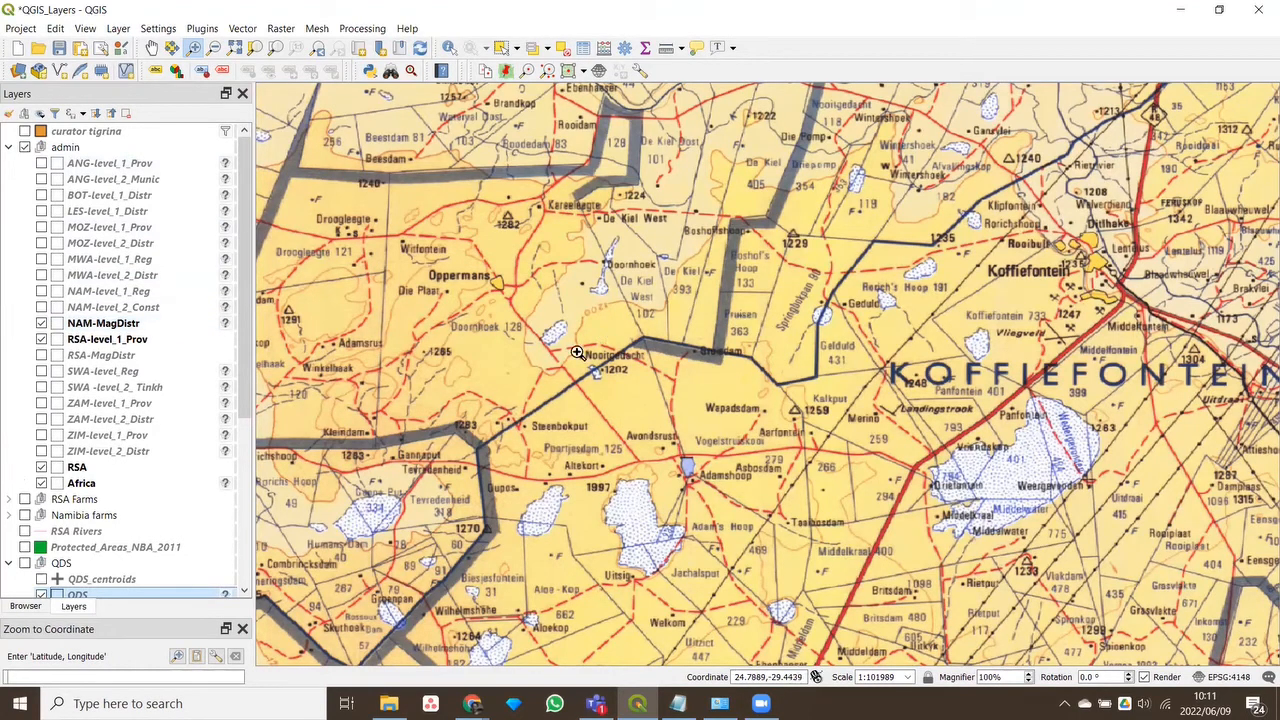
scroll(577, 352, down, 2)
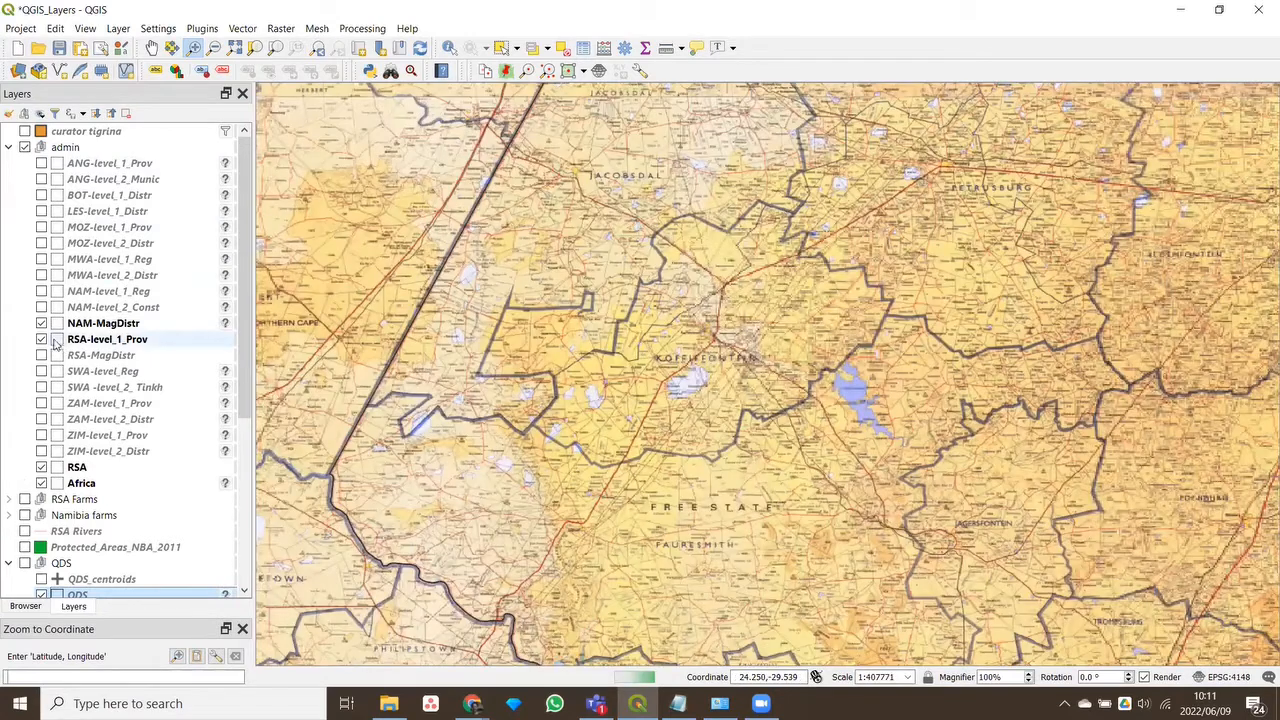
click(41, 323)
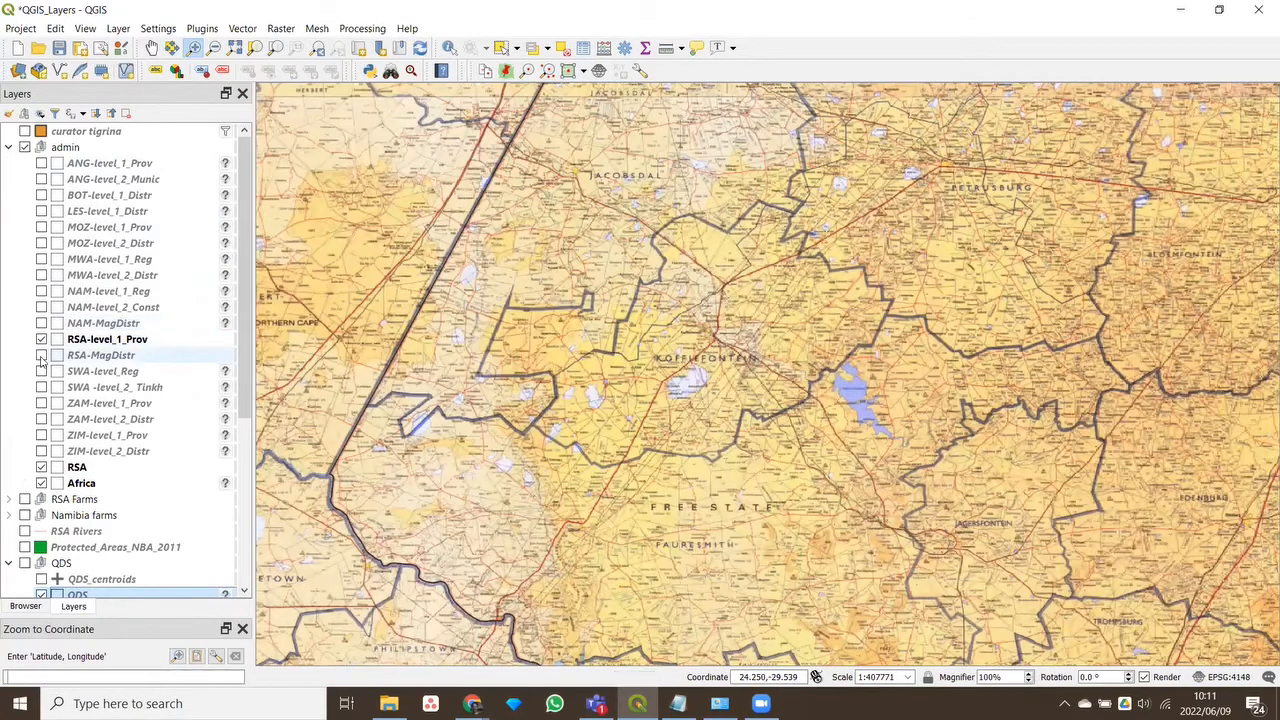
Toggle the RSA-MagDistr layer on and off to compare its district boundaries with the topomap, leaving it hidden
click(41, 355)
click(41, 355)
click(42, 356)
click(42, 356)
click(42, 356)
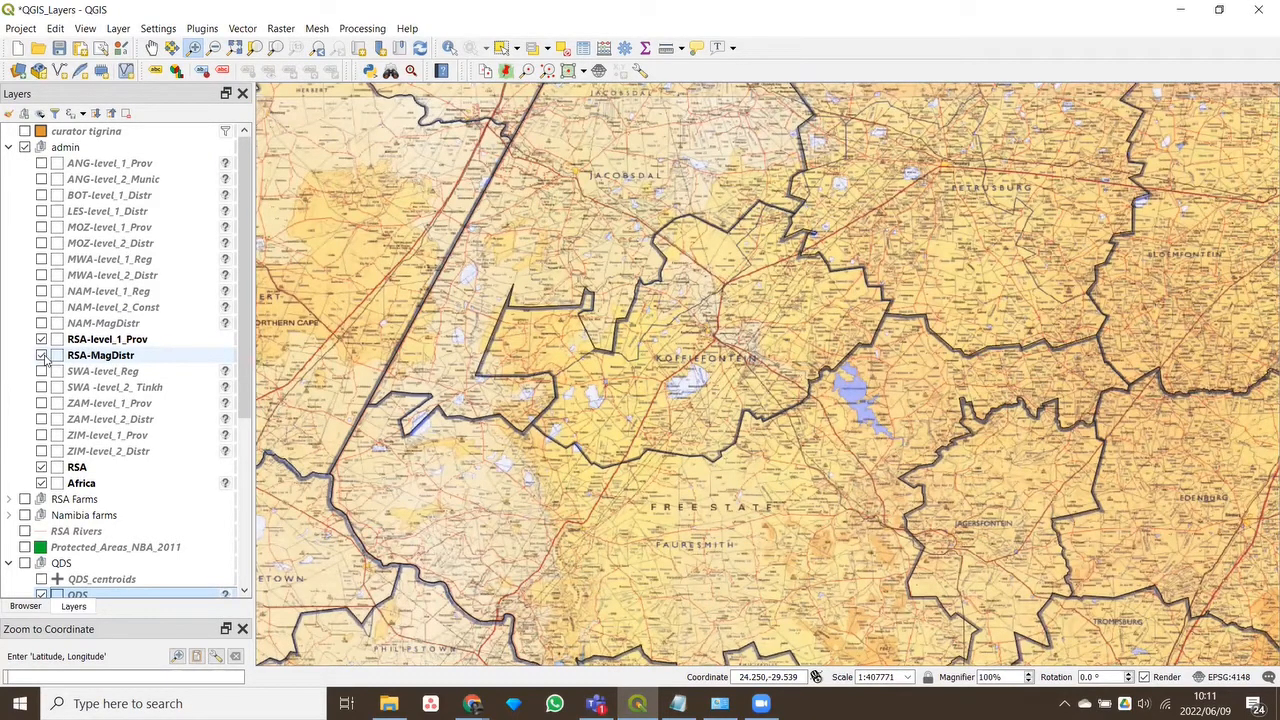
click(42, 356)
click(42, 356)
click(41, 357)
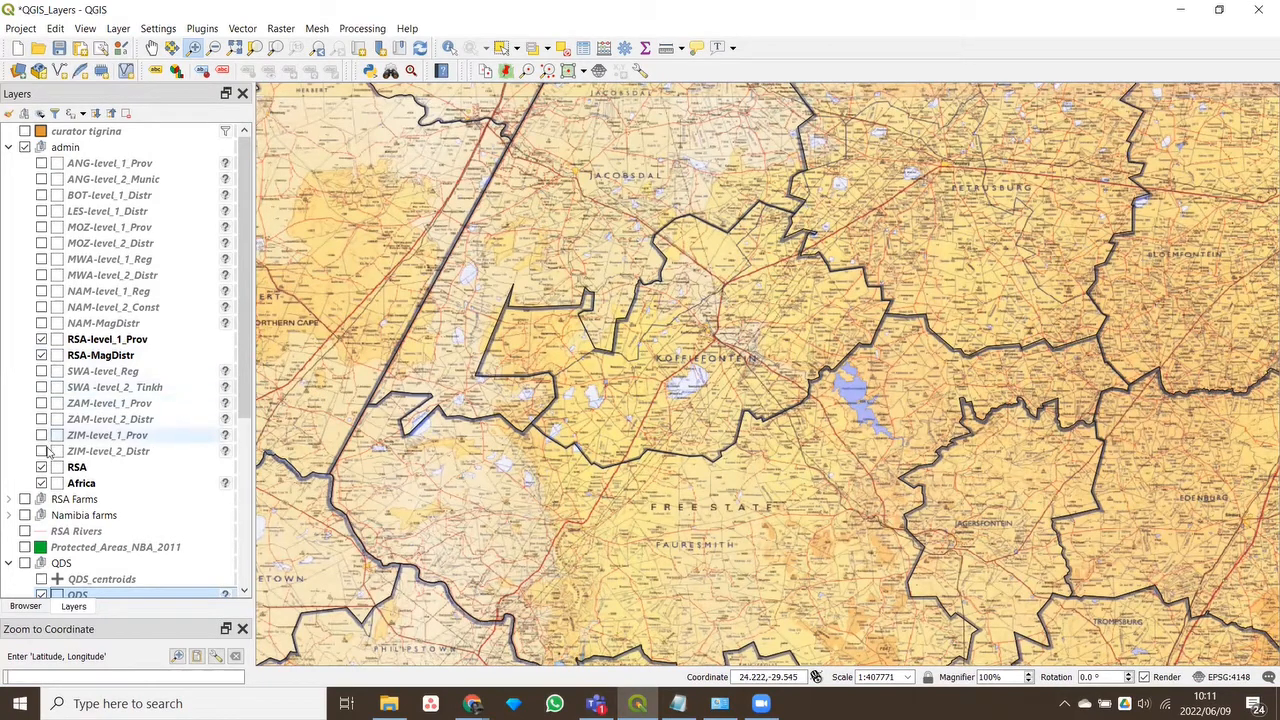
click(41, 355)
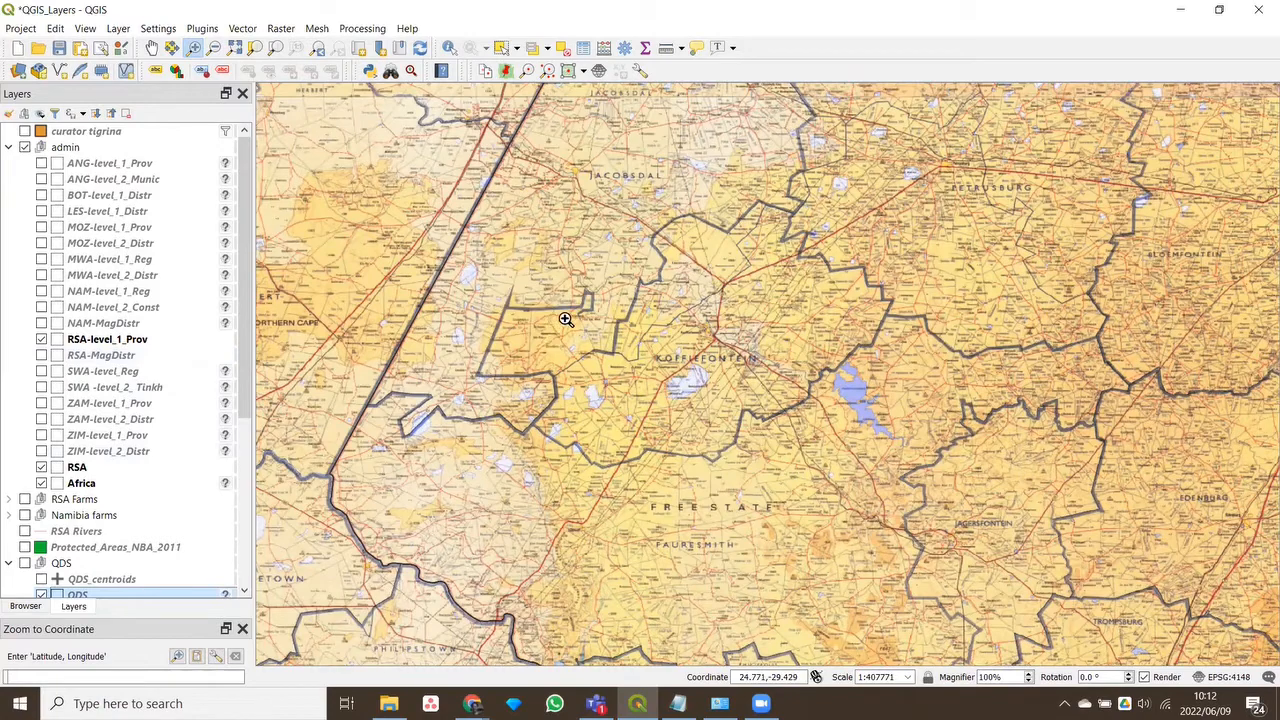
Zoom in on Koffiefontein to about 1:51,000 to test the topomap's scale limit, and return to about 1:102,000
scroll(706, 234, up, 1)
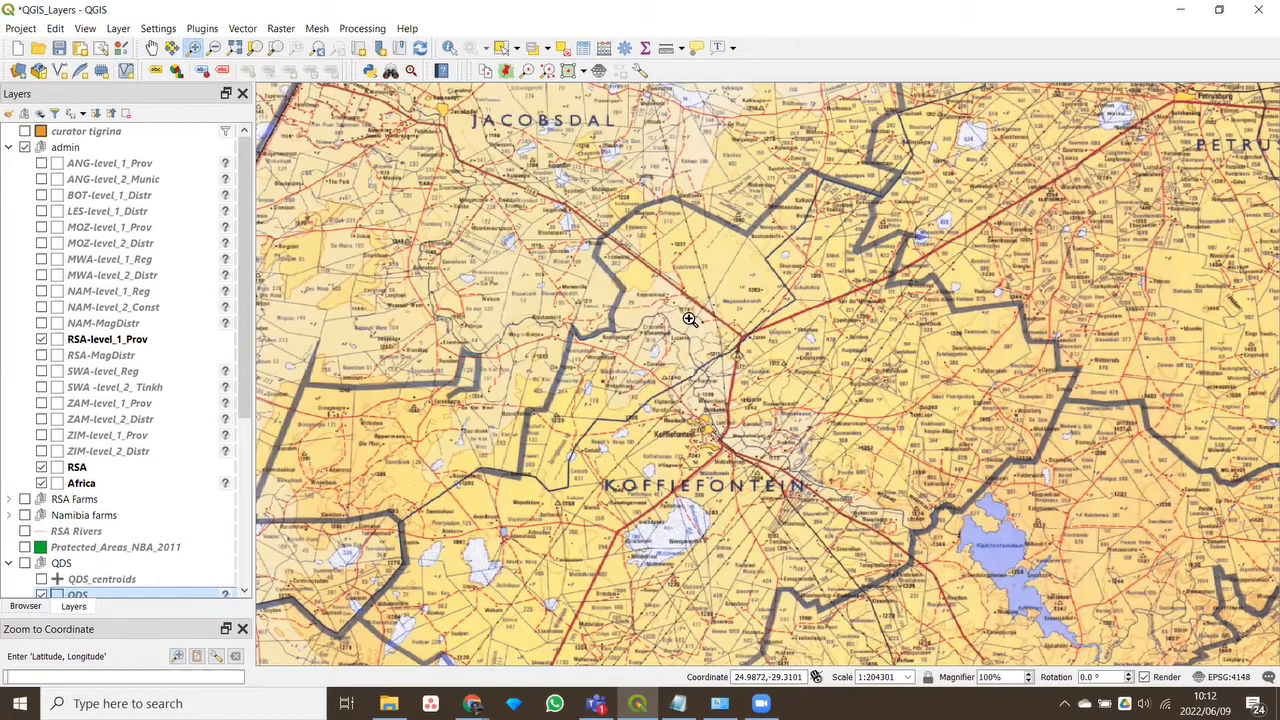
click(764, 417)
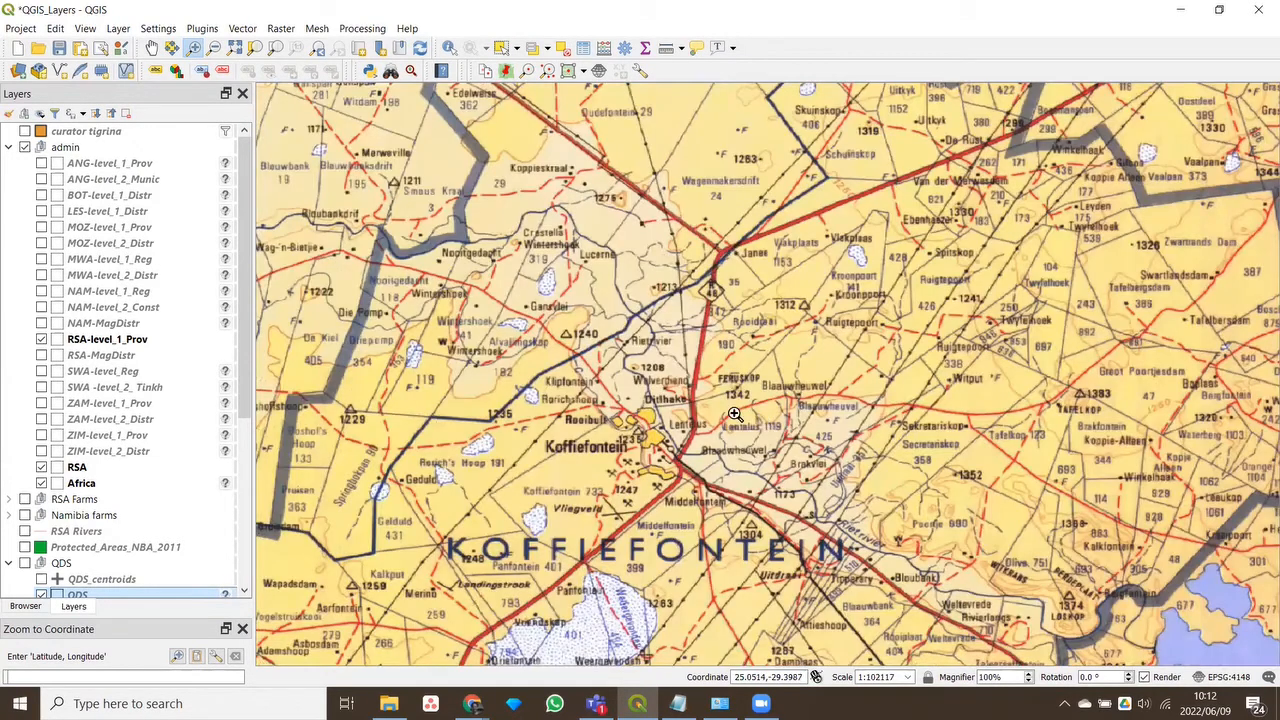
click(646, 400)
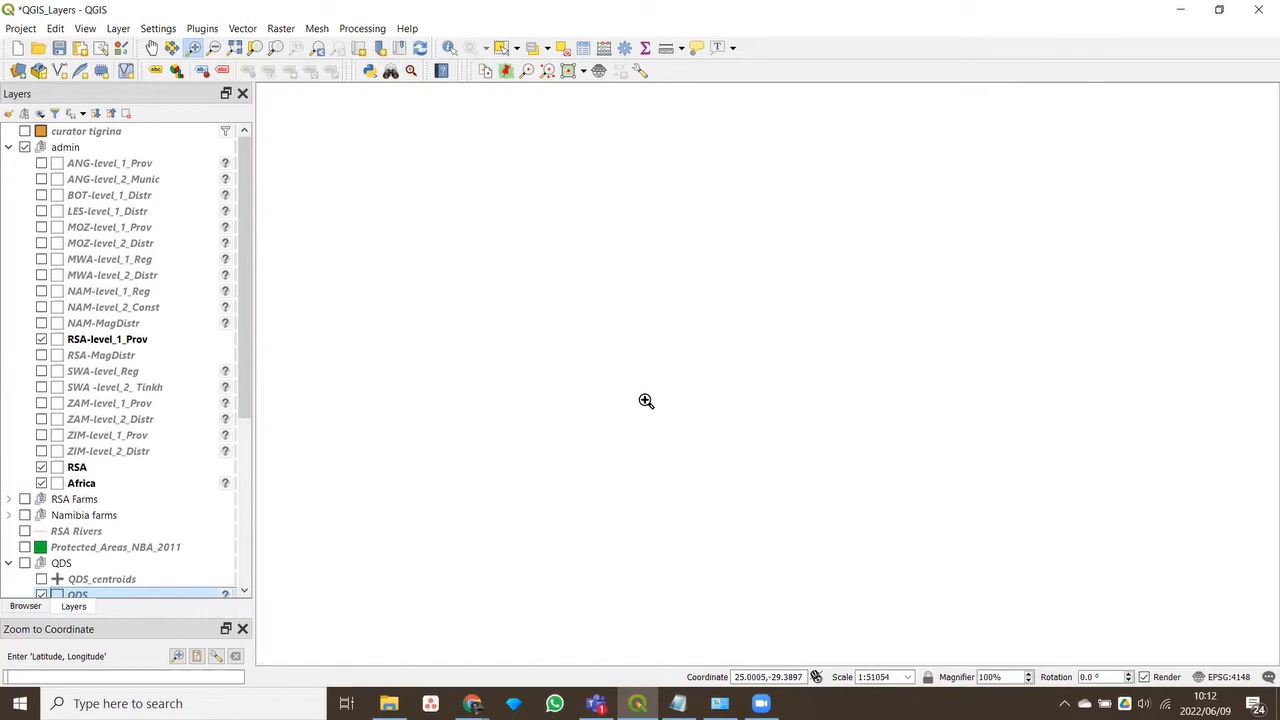
drag(246, 357, 267, 546)
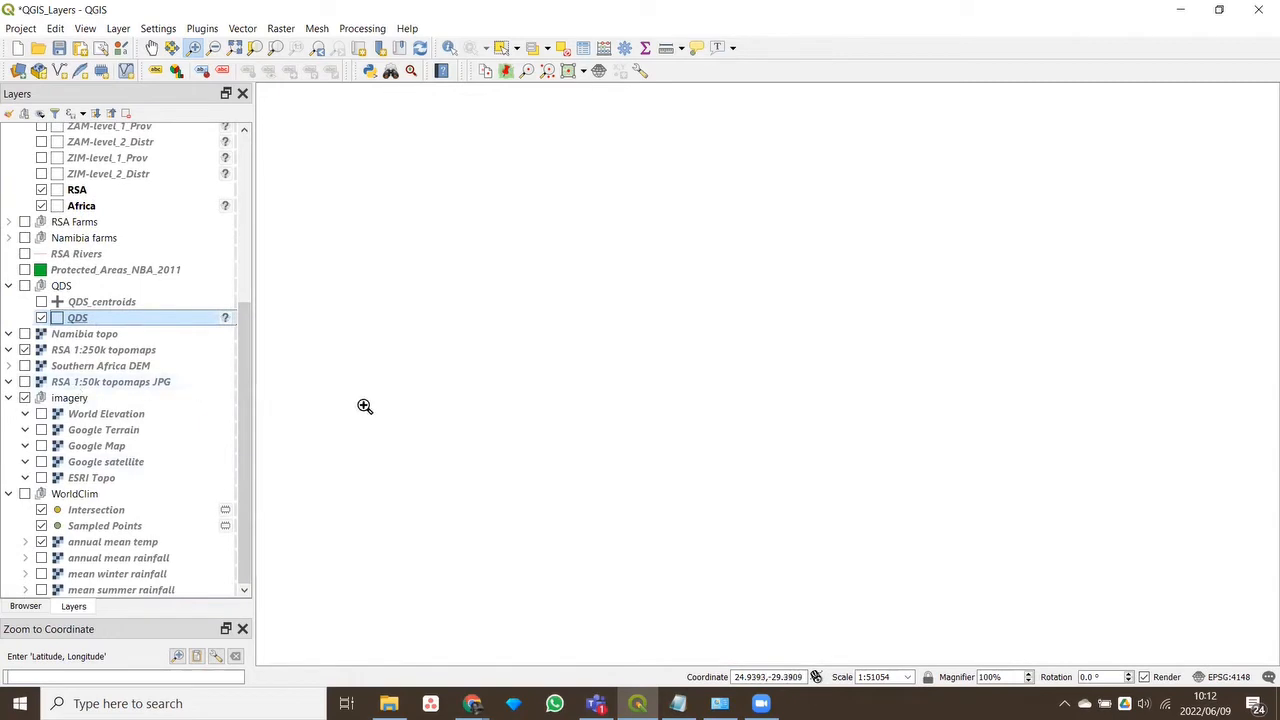
scroll(624, 418, down, 1)
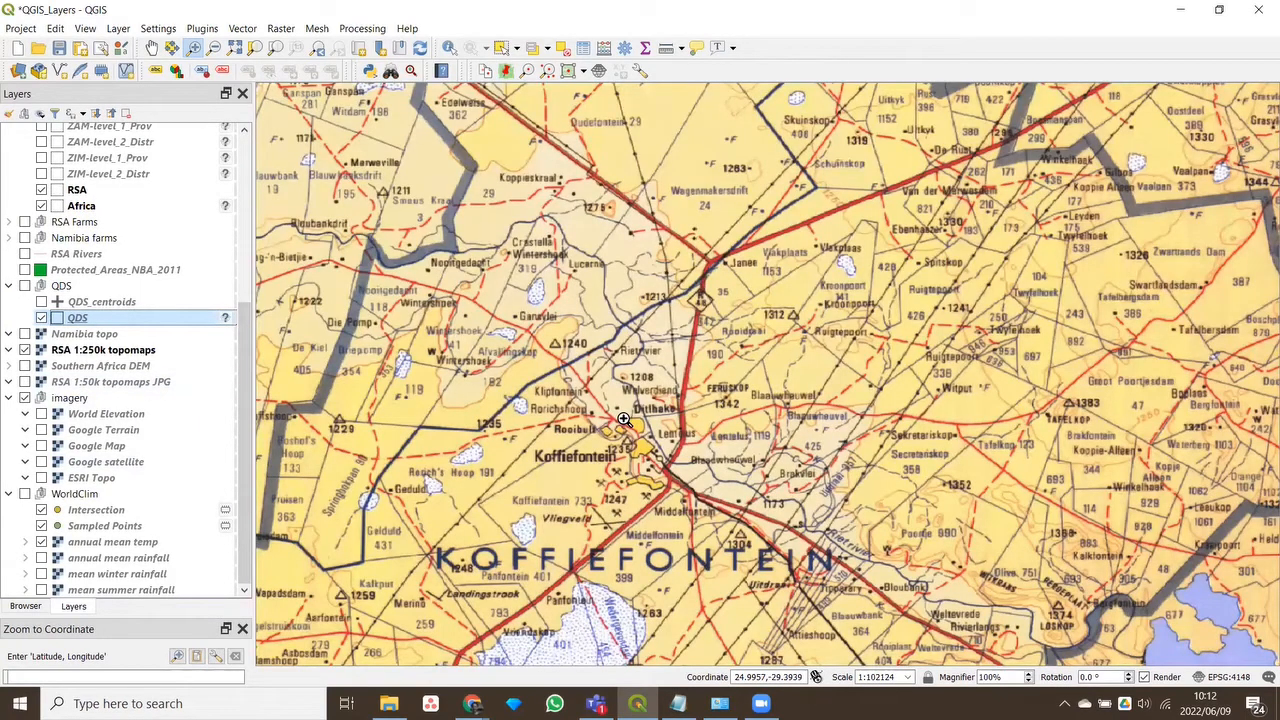
Compare the 1:250k topomap around Koffiefontein at scales between about 1:102,000 and 1:409,000, ending zoomed out at about 1:409,000
scroll(624, 418, down, 1)
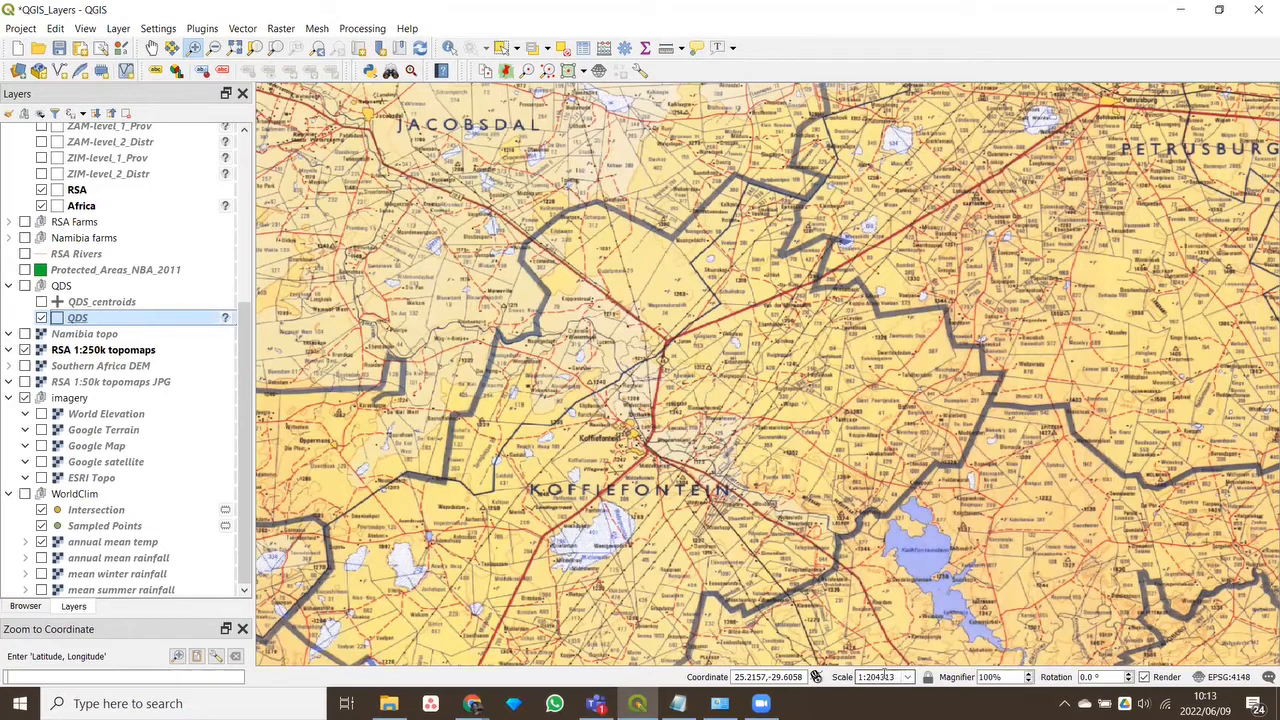
click(872, 677)
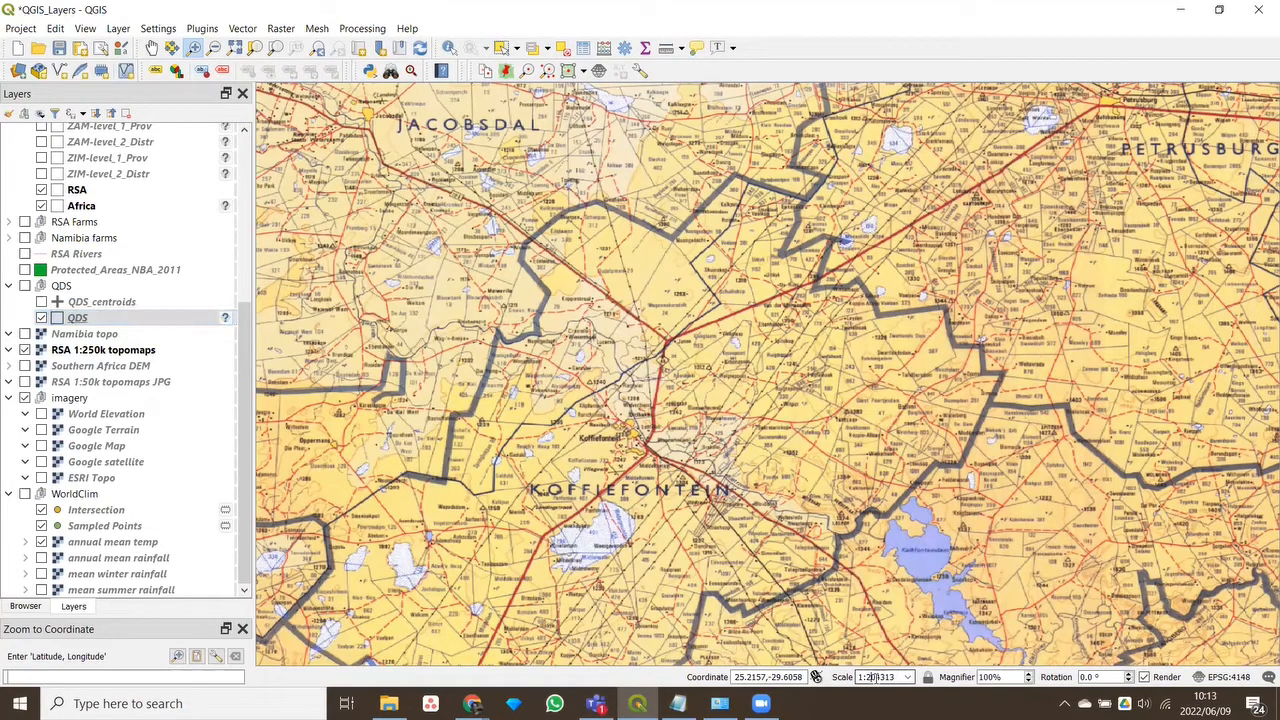
drag(896, 677, 885, 677)
click(897, 677)
scroll(769, 495, down, 1)
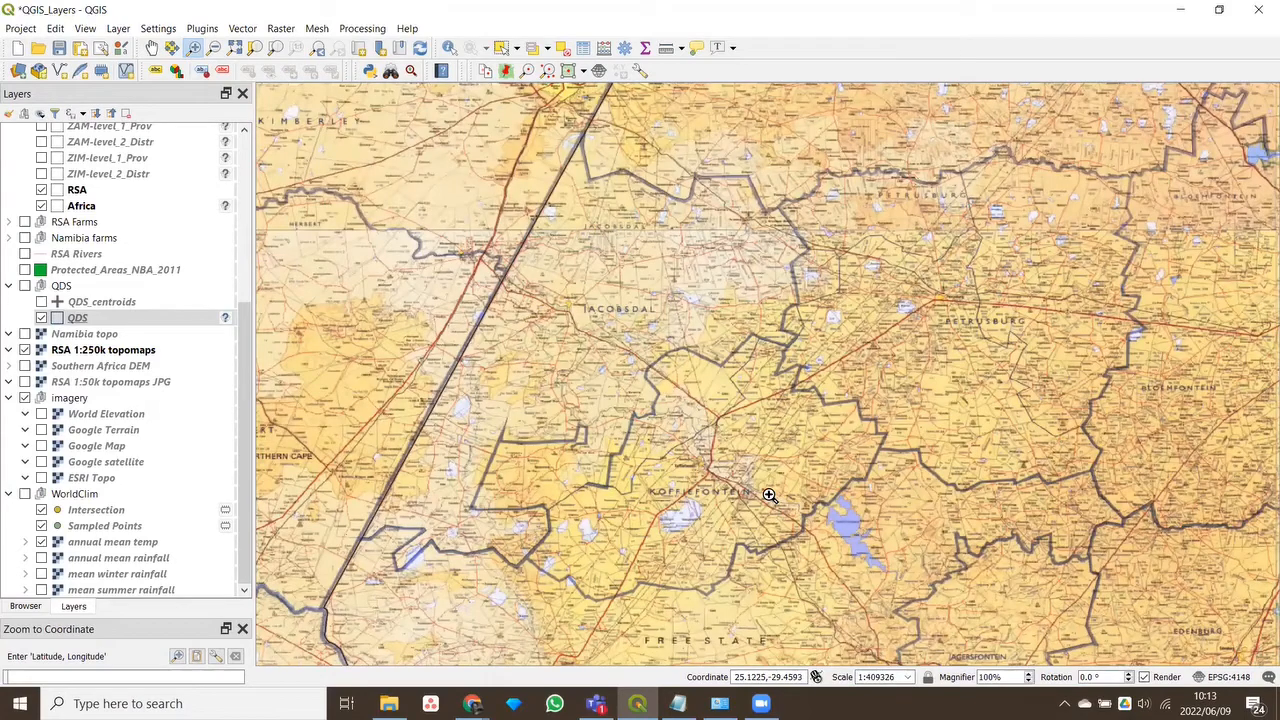
scroll(769, 495, down, 1)
scroll(769, 495, up, 2)
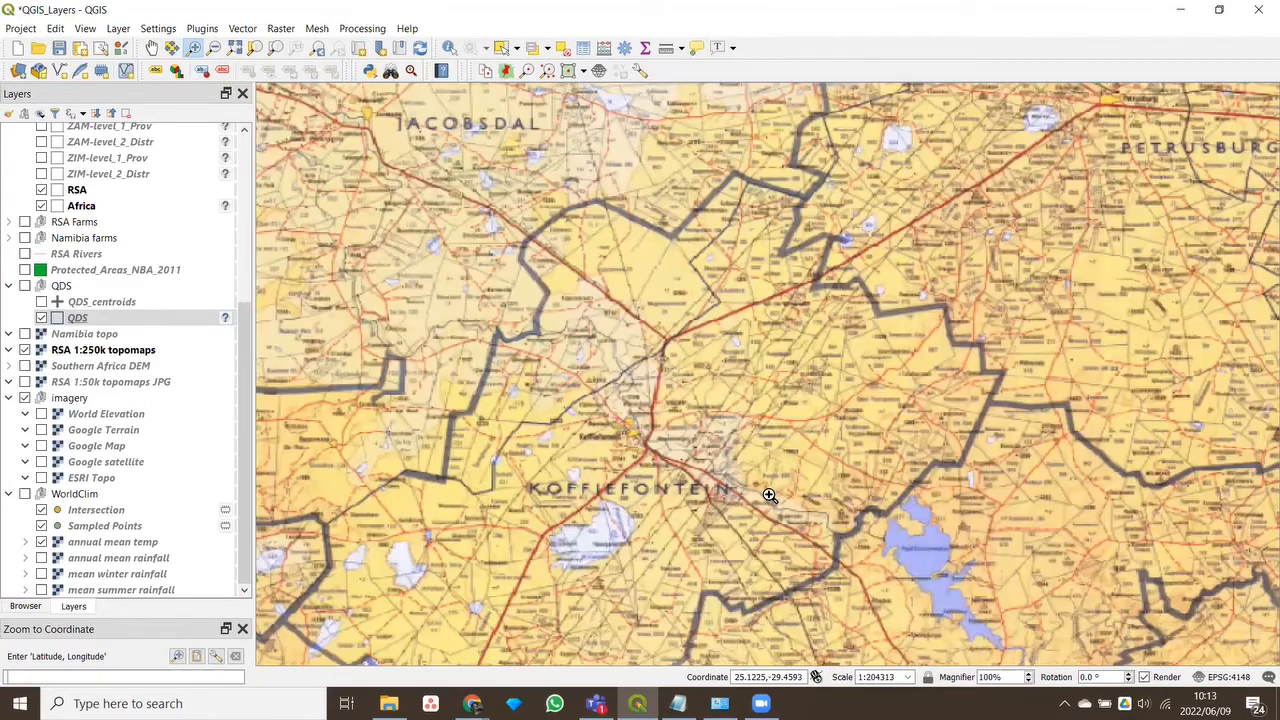
scroll(769, 495, up, 1)
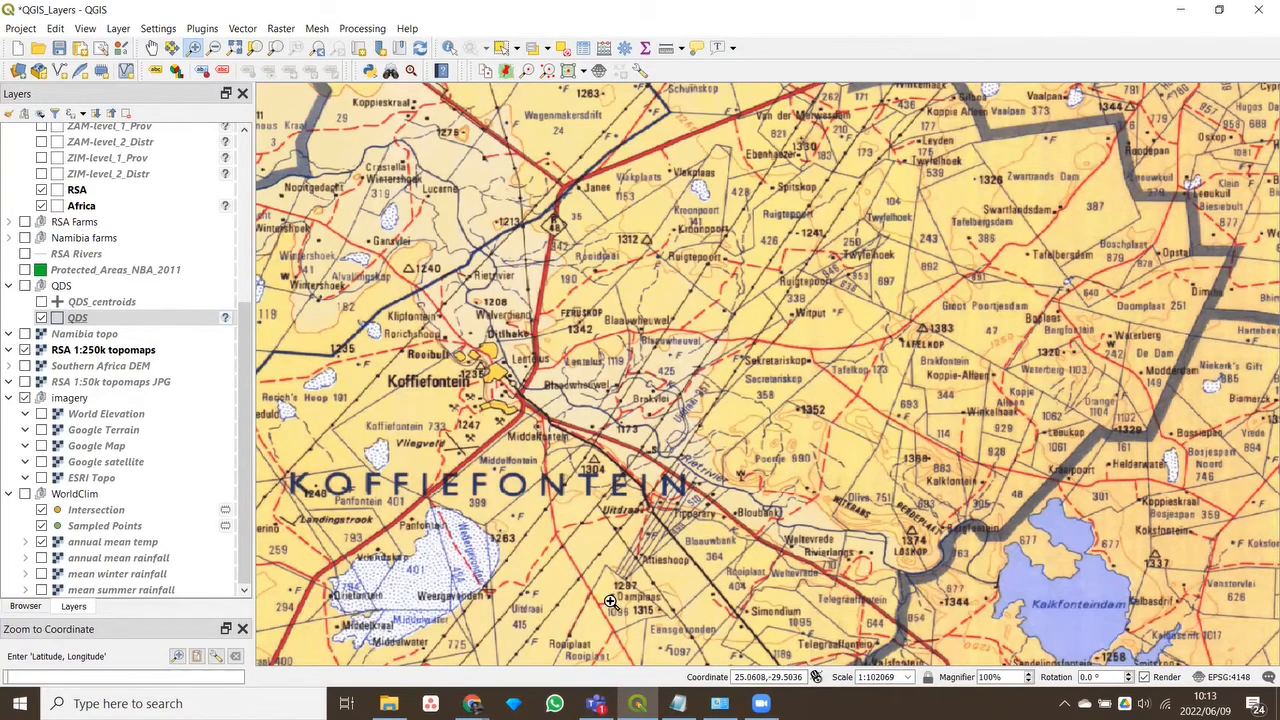
click(734, 677)
scroll(969, 551, down, 1)
scroll(905, 436, down, 1)
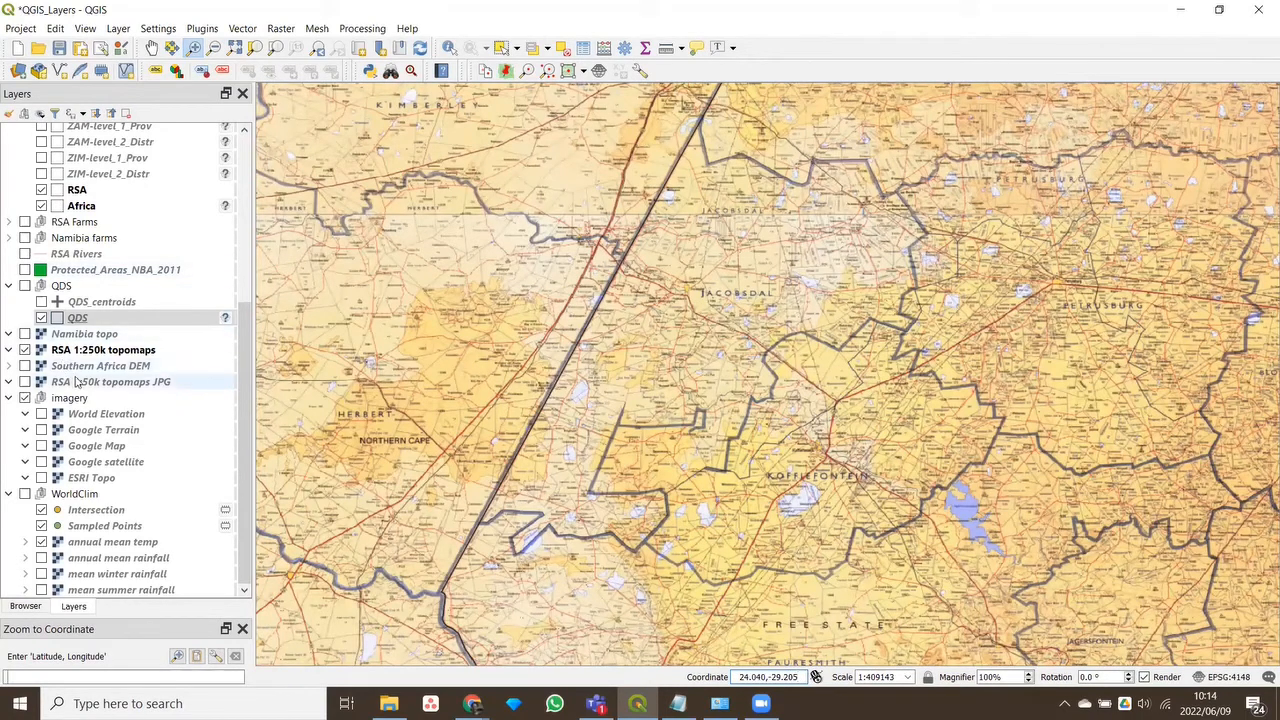
Review the layer order from the admin group down to the topomap and imagery layers, with RSA 1:250k topomaps selected
drag(245, 443, 245, 427)
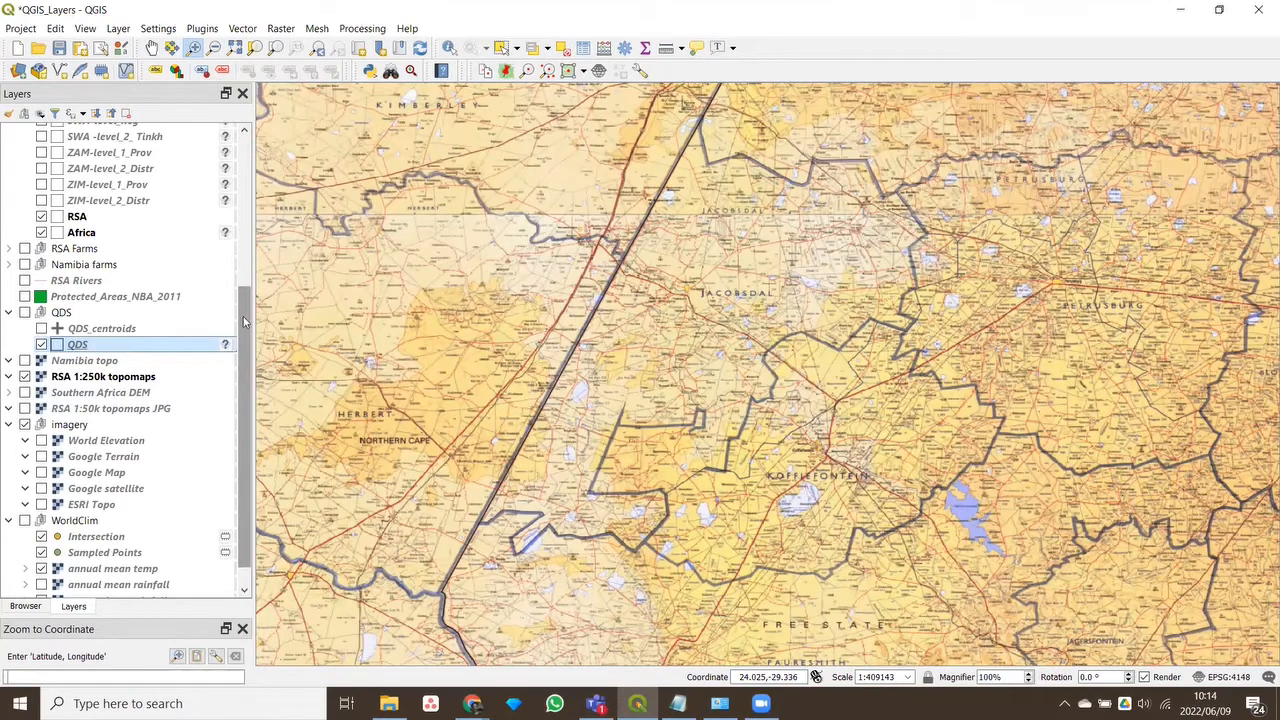
drag(247, 305, 248, 263)
scroll(126, 137, up, 4)
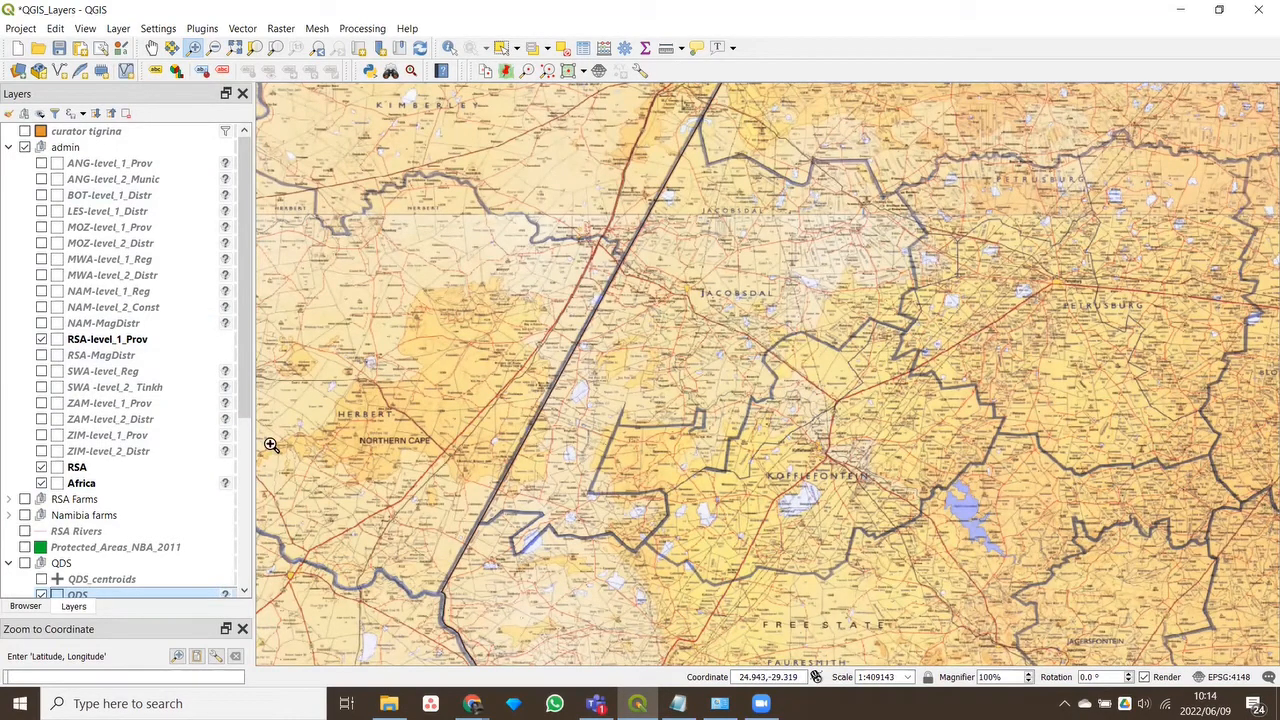
scroll(85, 360, down, 5)
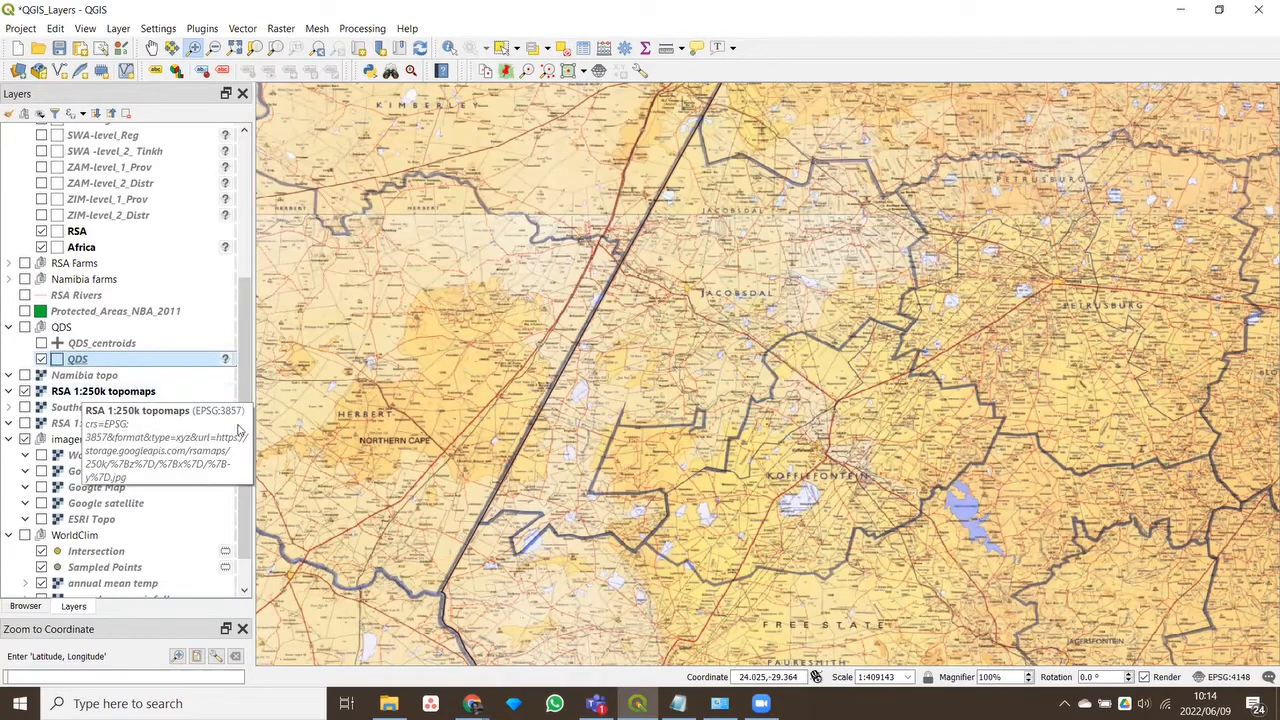
scroll(180, 450, down, 1)
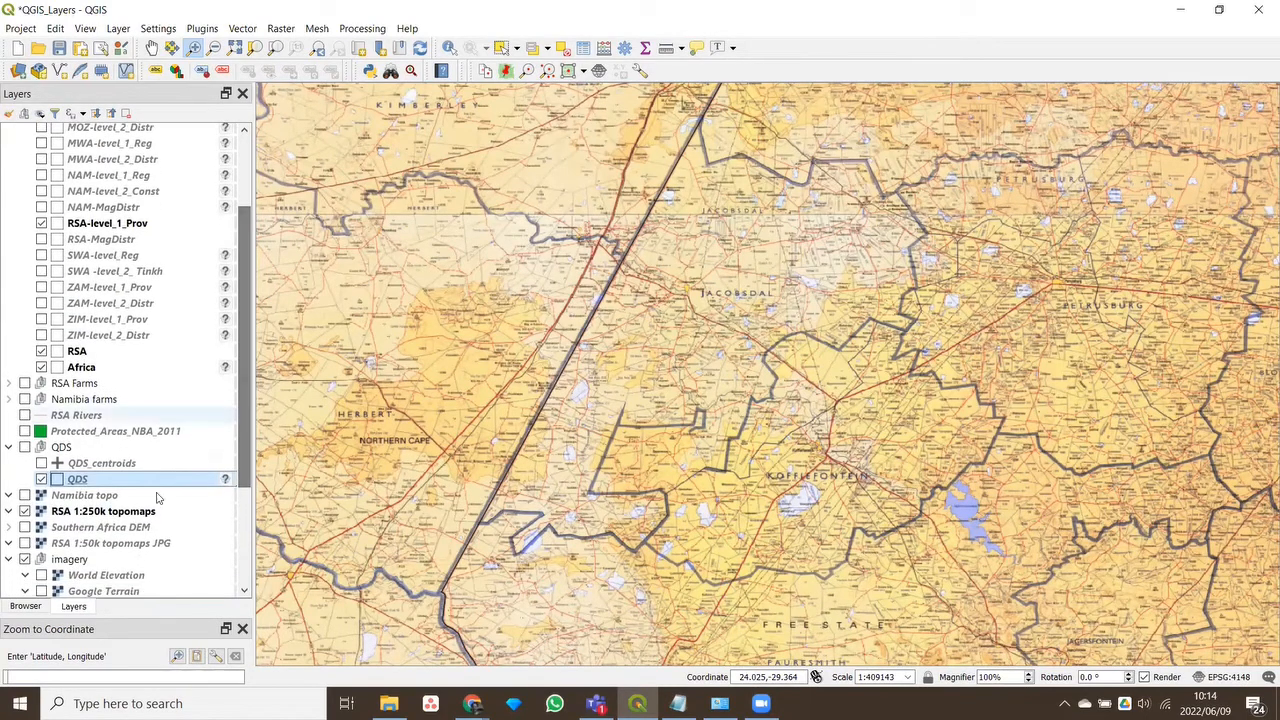
click(186, 511)
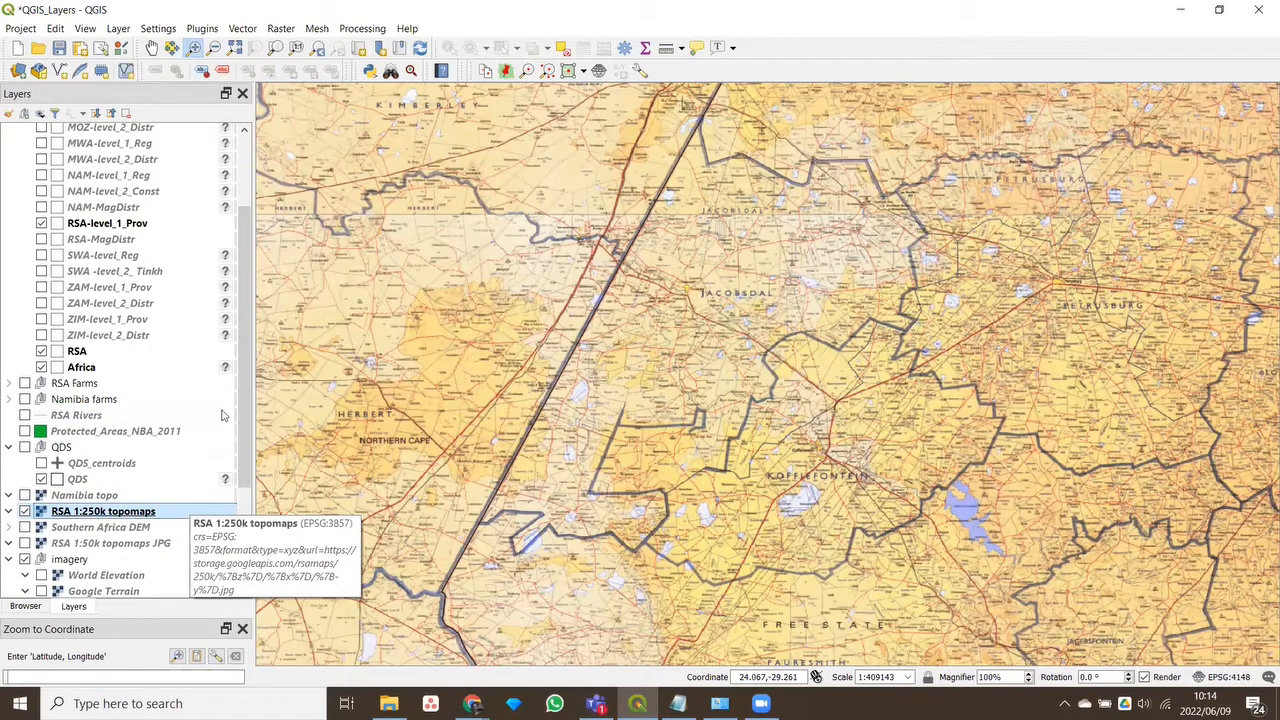
scroll(118, 400, down, 2)
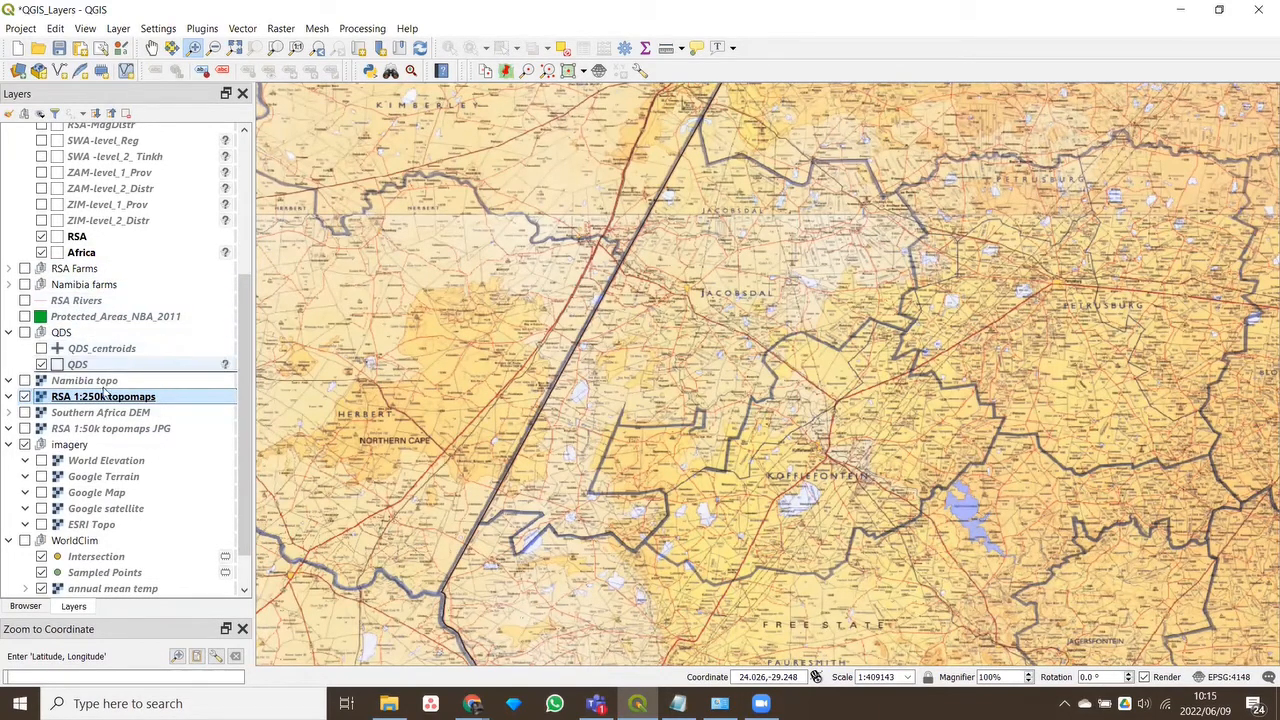
Reorder the topomaps so RSA 1:50k topomaps JPG sits above RSA 1:250k topomaps and Namibia topo sits below it
click(127, 430)
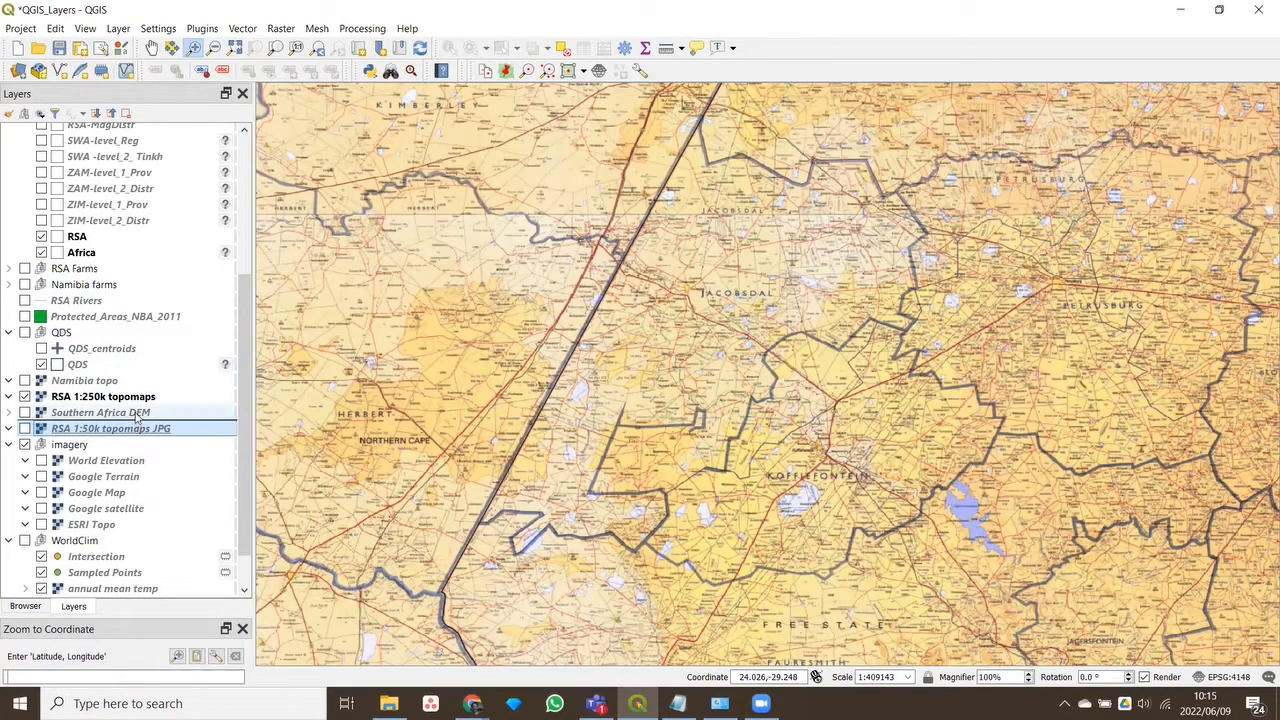
drag(137, 398, 137, 398)
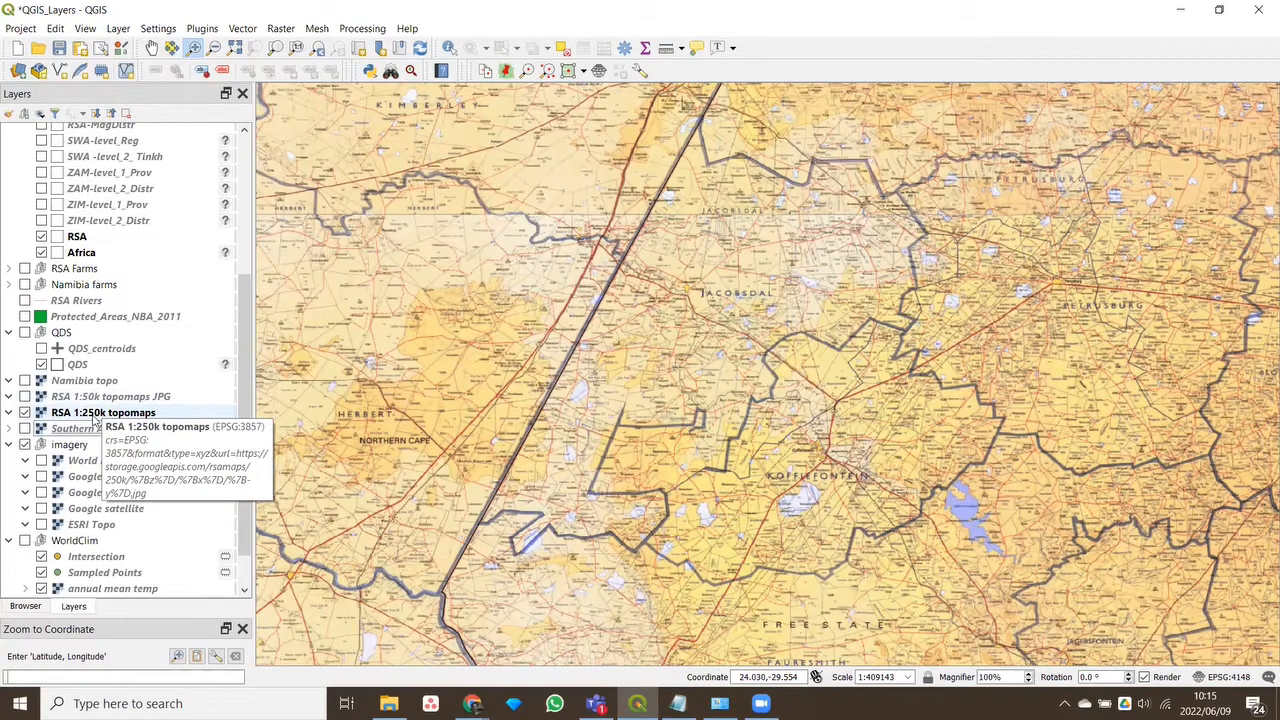
click(108, 382)
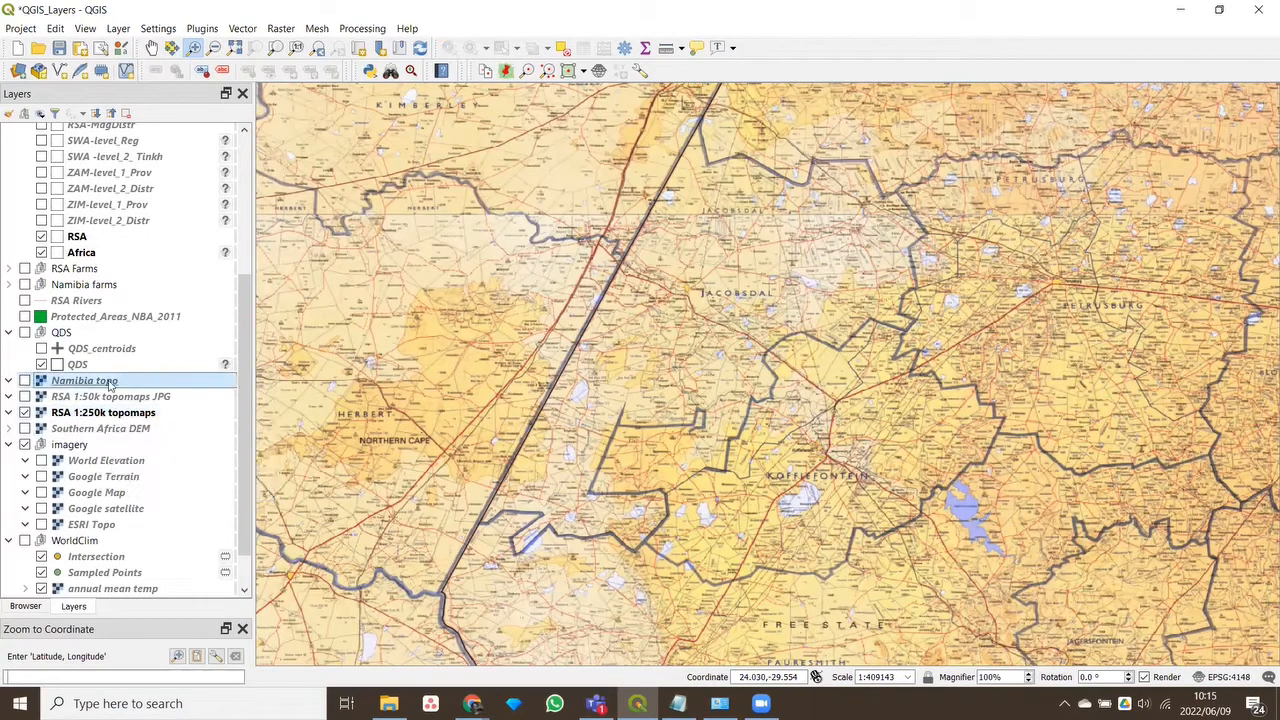
drag(109, 381, 112, 420)
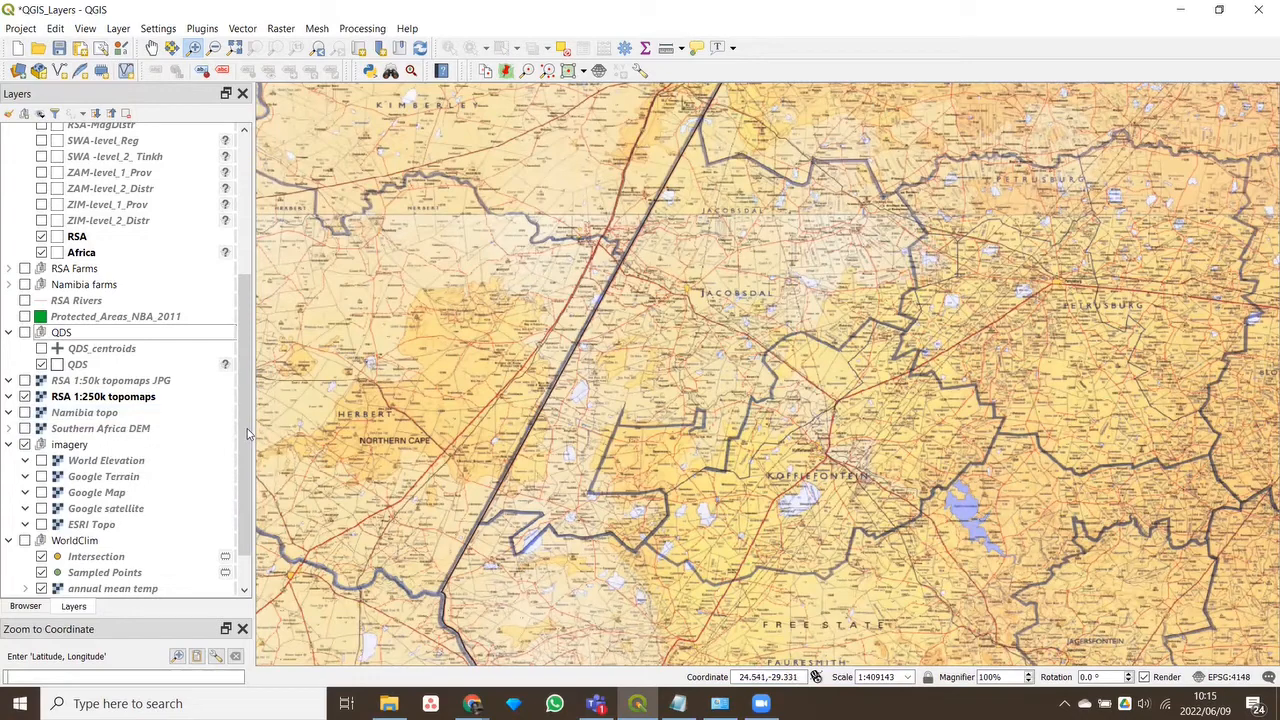
Move RSA 1:250k topomaps above Protected_Areas_NBA_2011 and show the protected areas, with the map zoomed out to about 1:819,000
drag(246, 428, 255, 457)
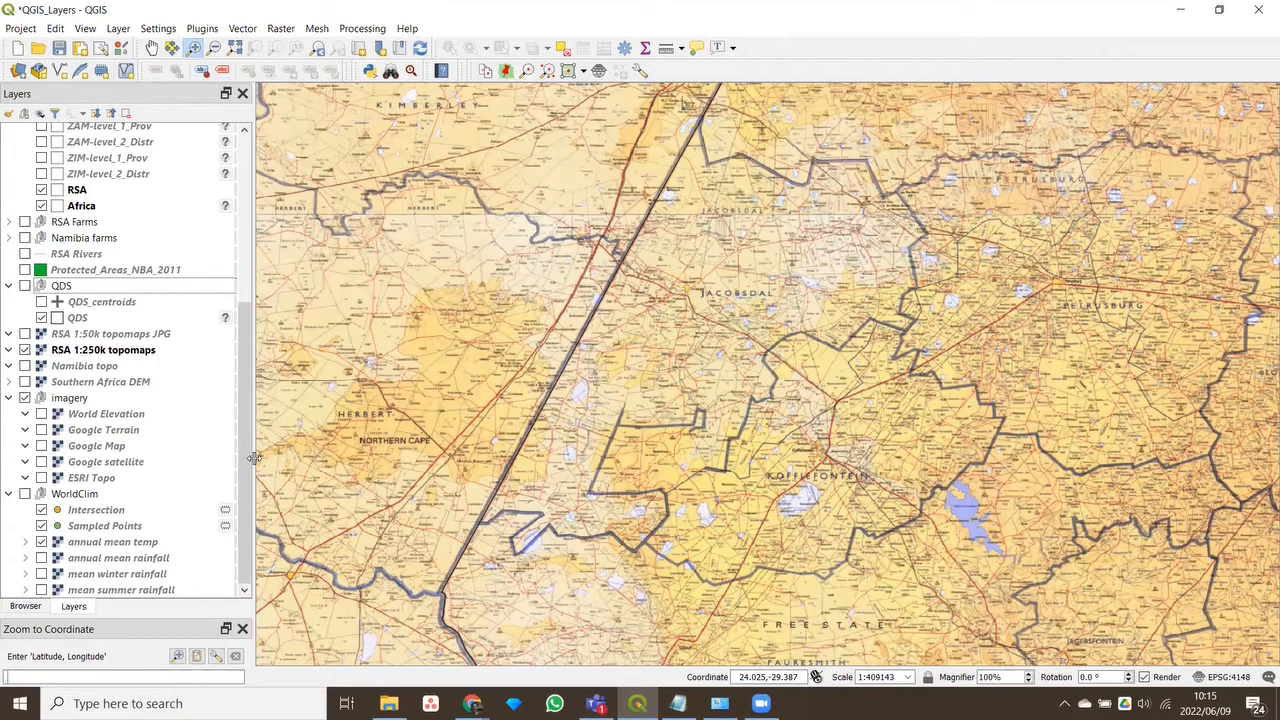
click(95, 352)
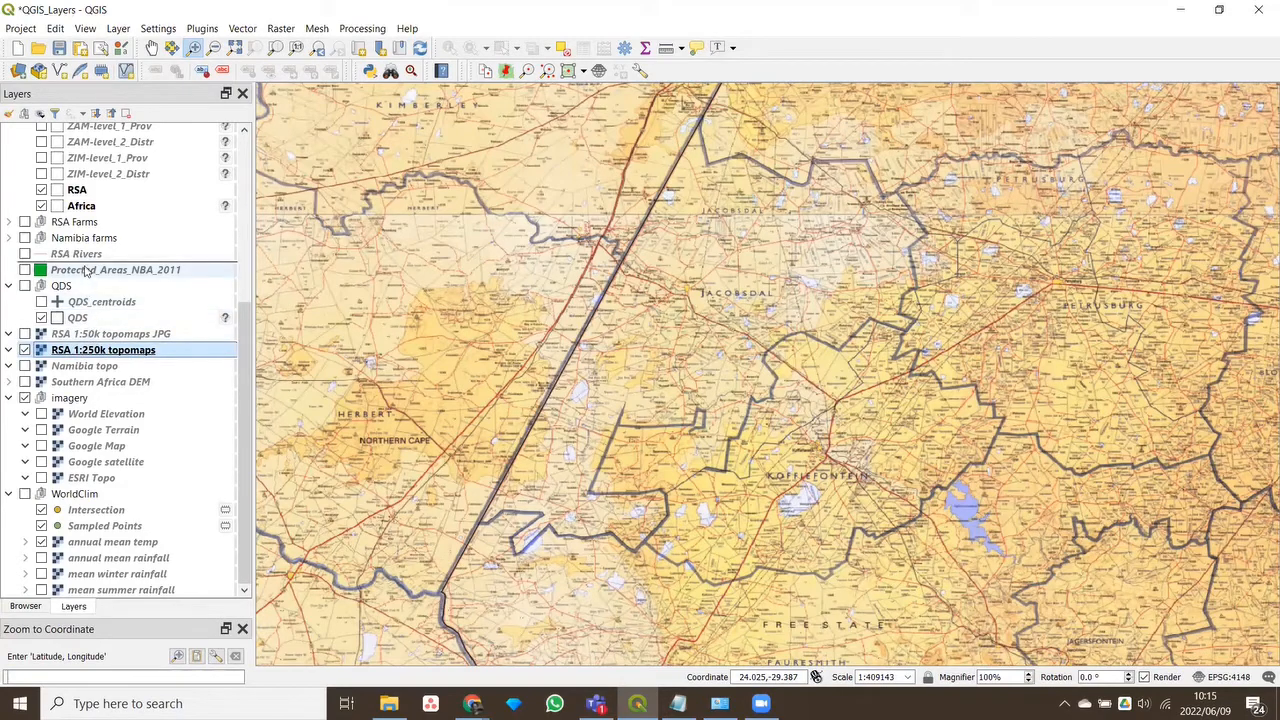
drag(88, 272, 88, 268)
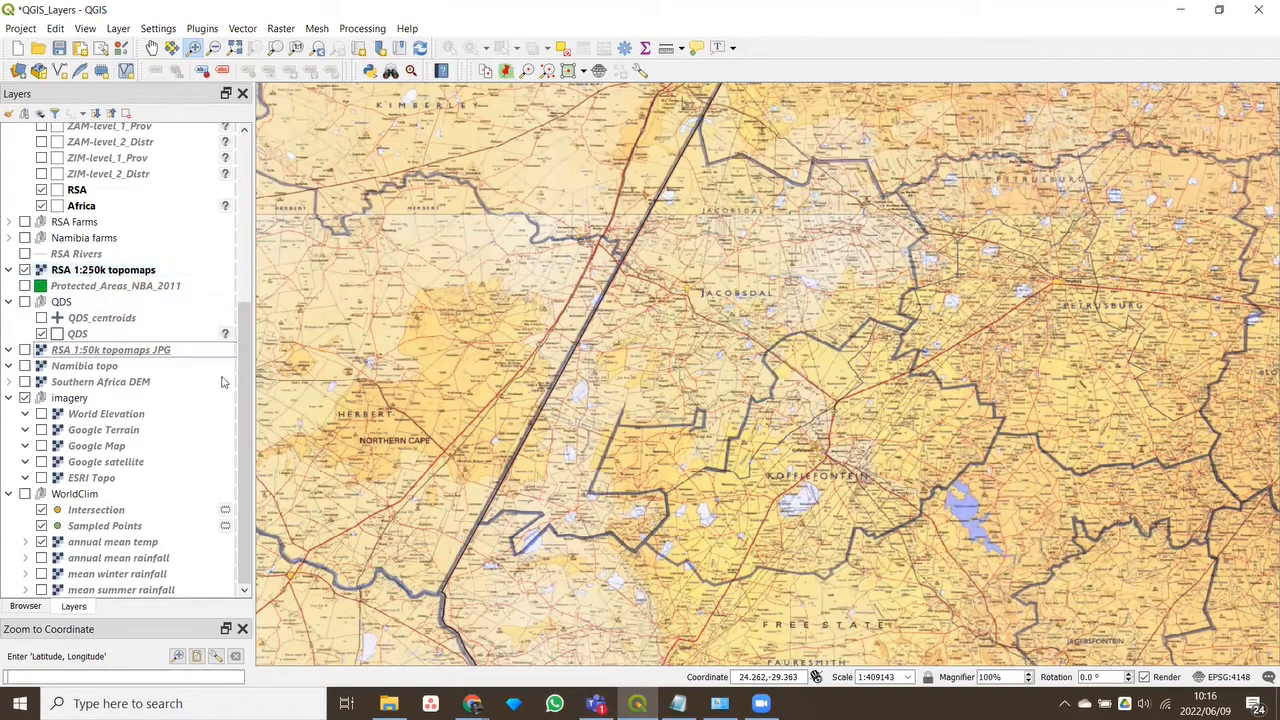
click(24, 286)
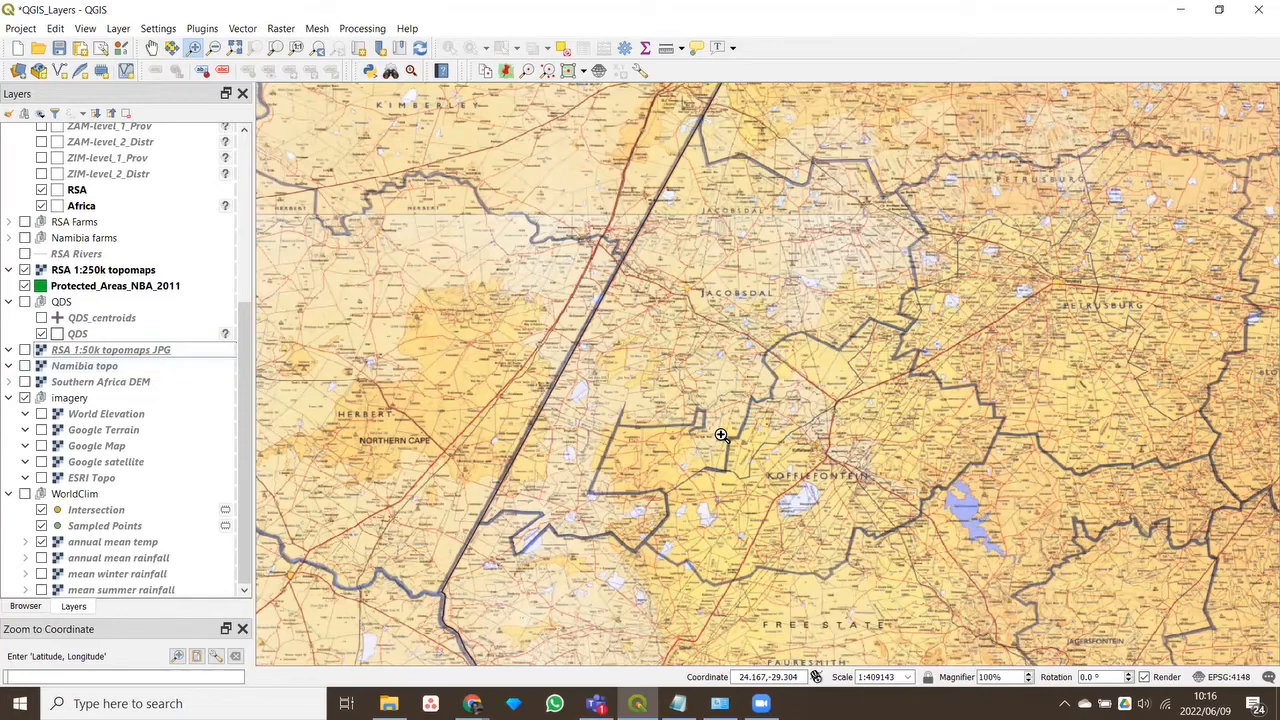
scroll(784, 432, down, 1)
scroll(784, 432, down, 1)
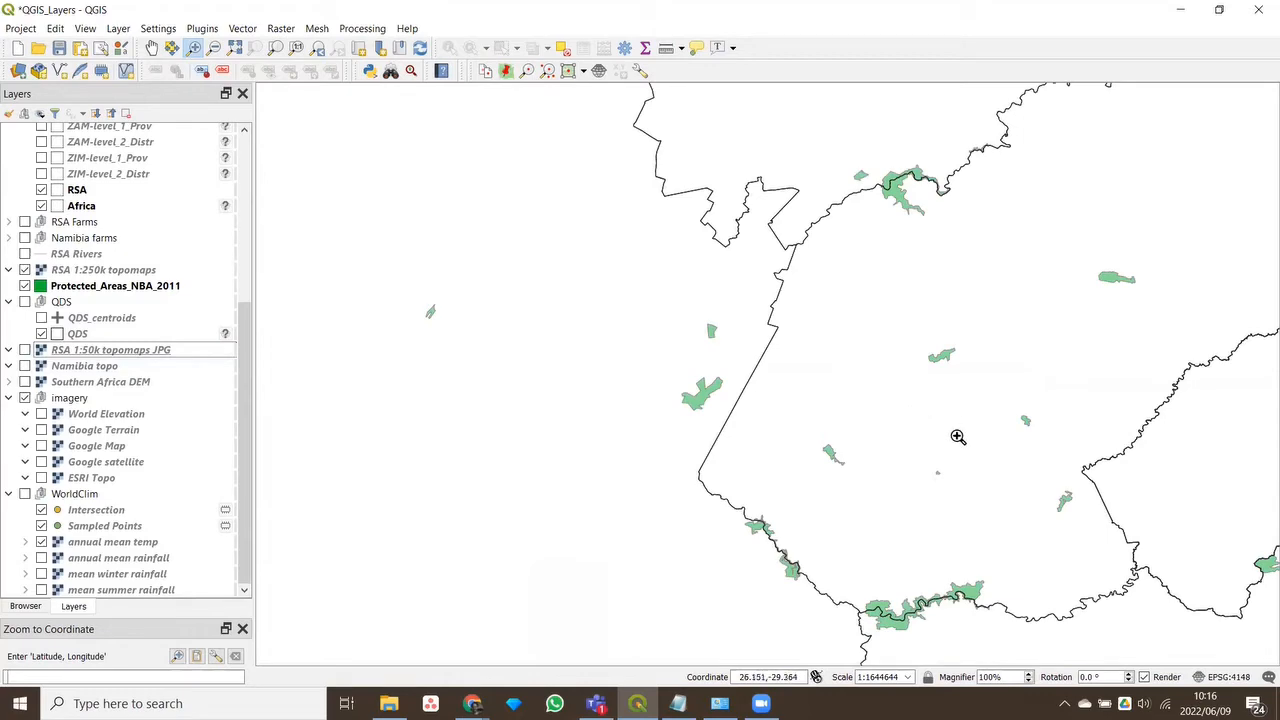
scroll(996, 444, up, 1)
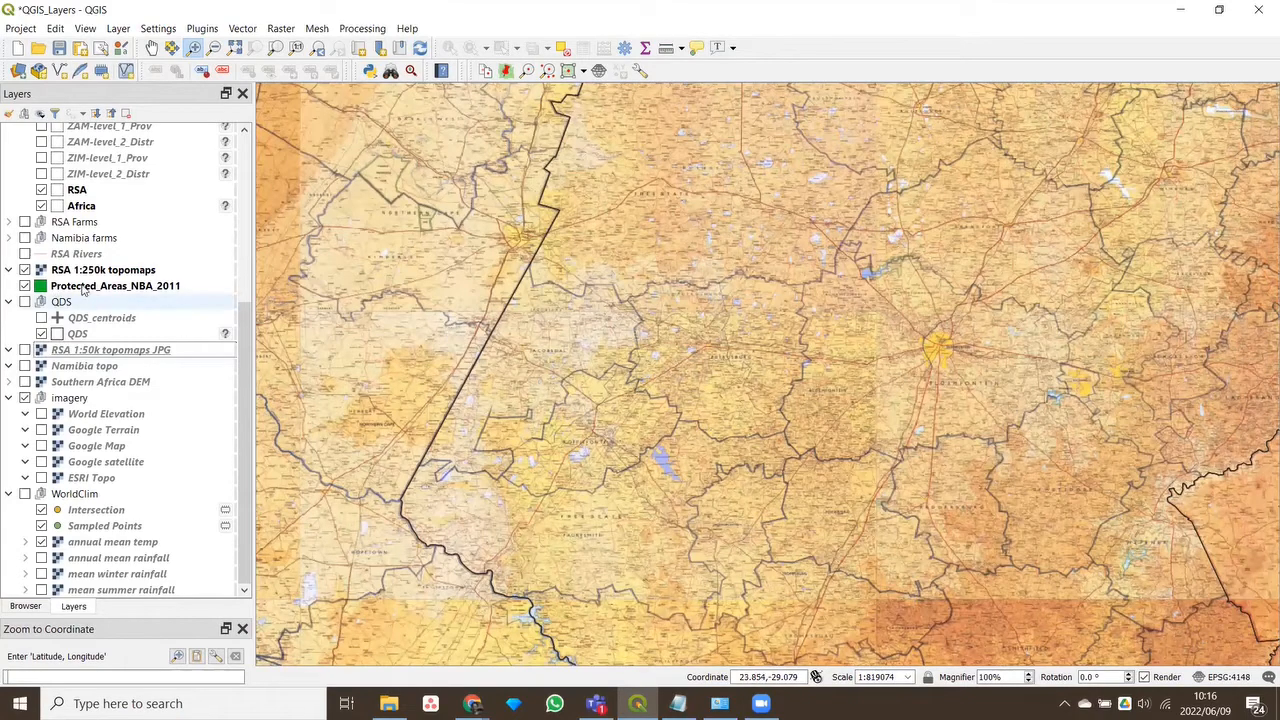
Move Protected_Areas_NBA_2011 above RSA 1:250k topomaps, and place the 1:250k layer directly below RSA 1:50k topomaps JPG
click(108, 272)
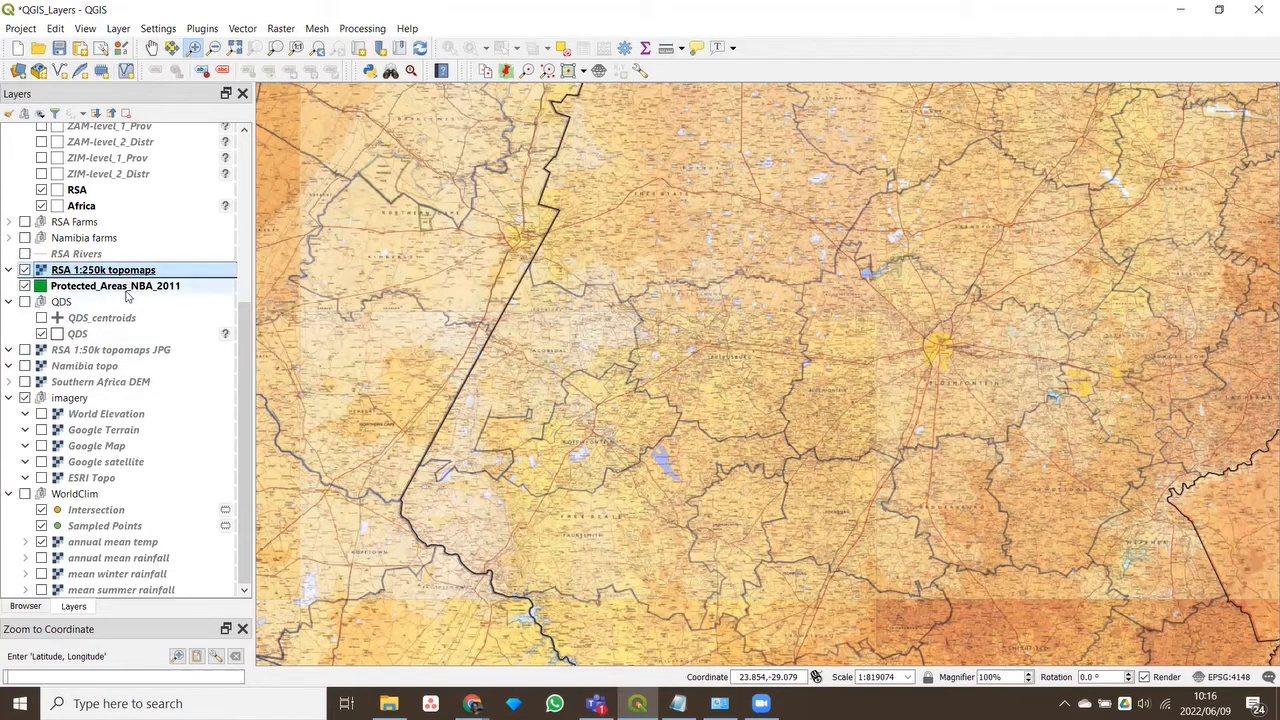
drag(126, 293, 120, 264)
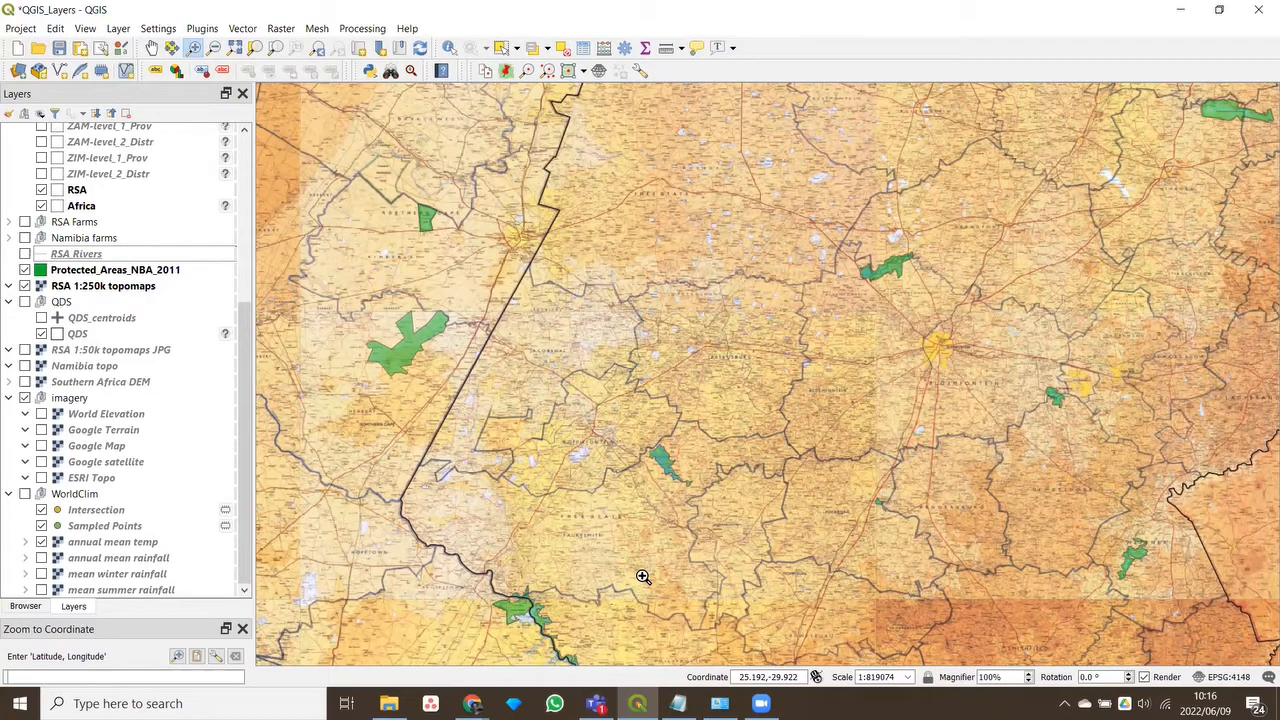
click(115, 289)
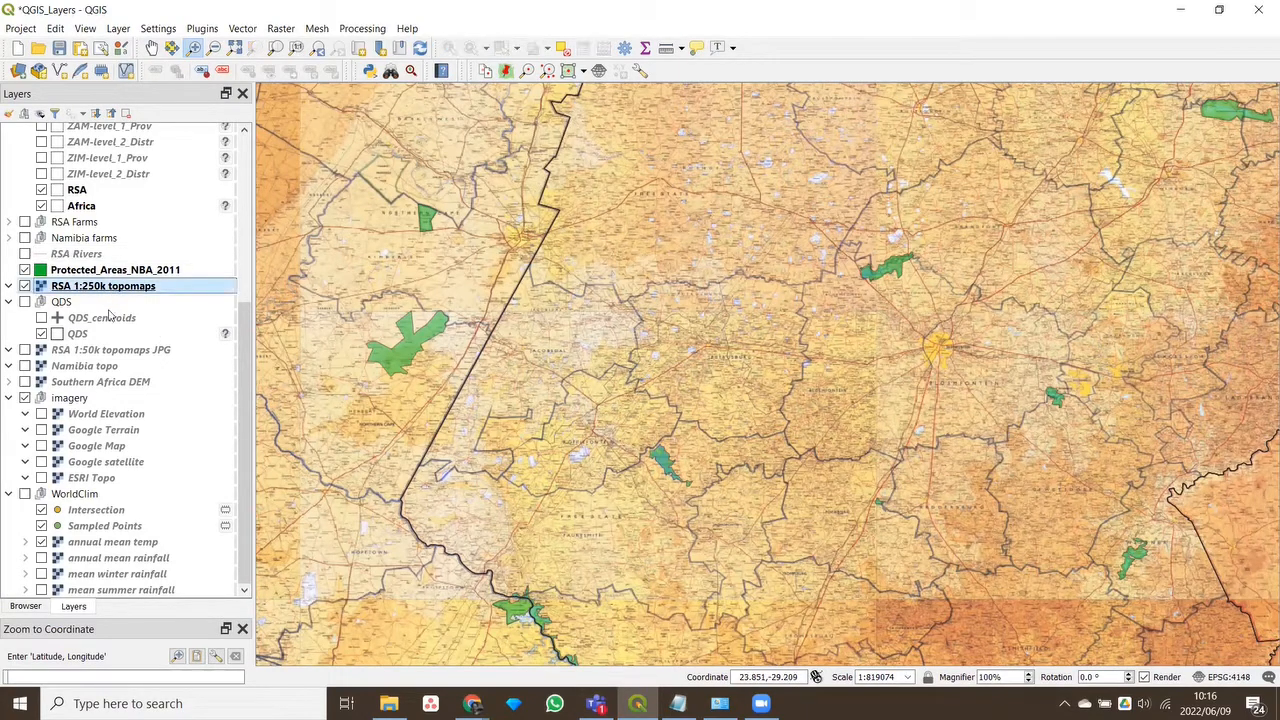
drag(110, 365, 110, 360)
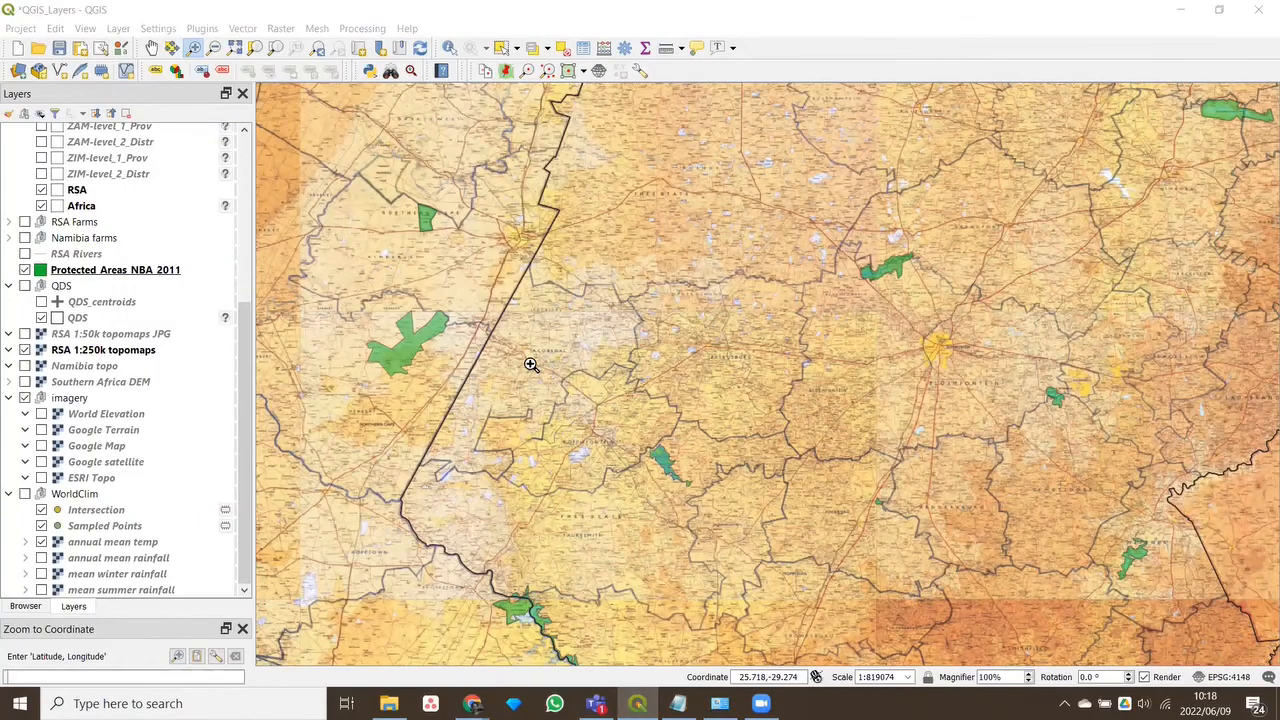
Show the RSA 1:50k topomaps JPG layer and zoom in southwest of Petrusburg to about 1:51,000
click(25, 334)
click(650, 357)
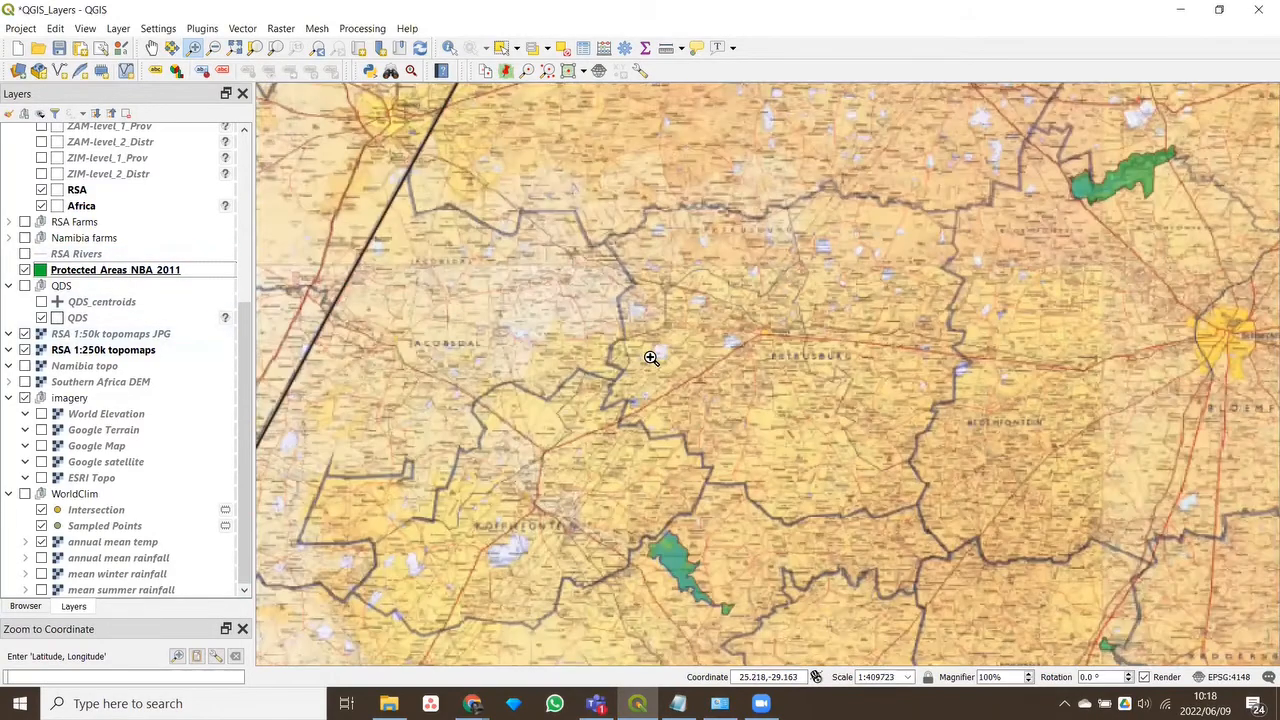
click(696, 369)
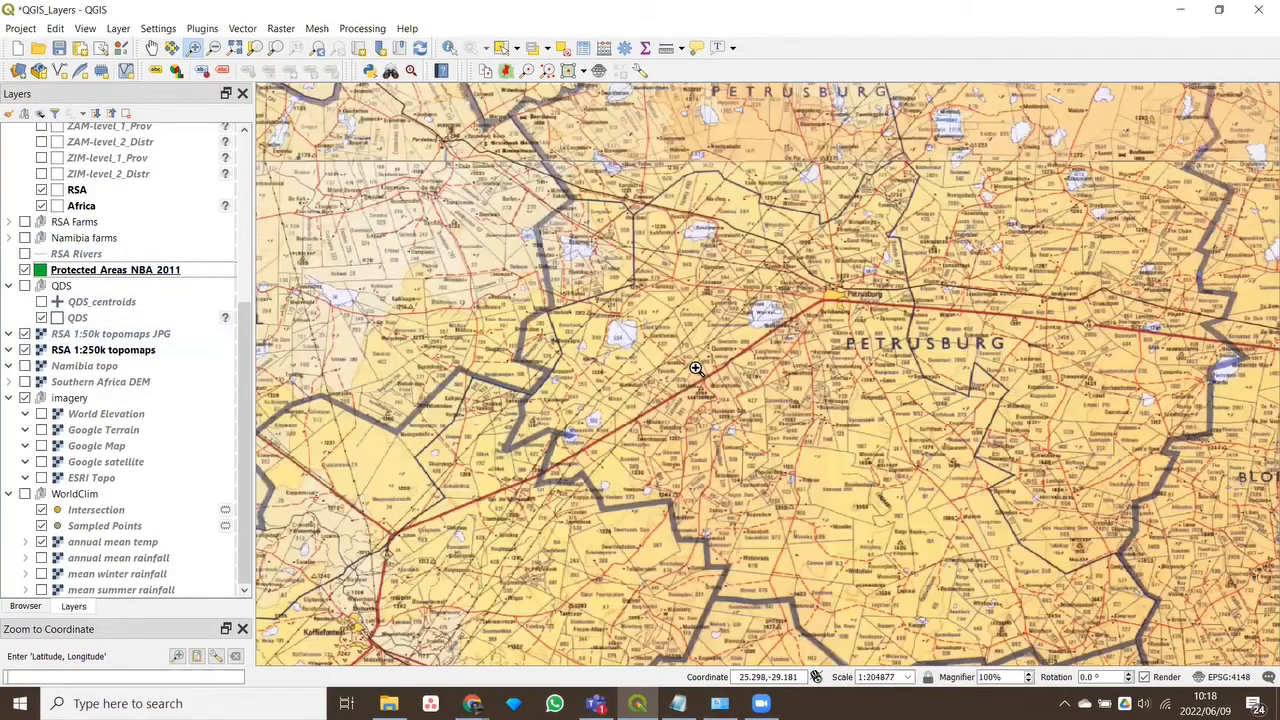
scroll(696, 369, up, 2)
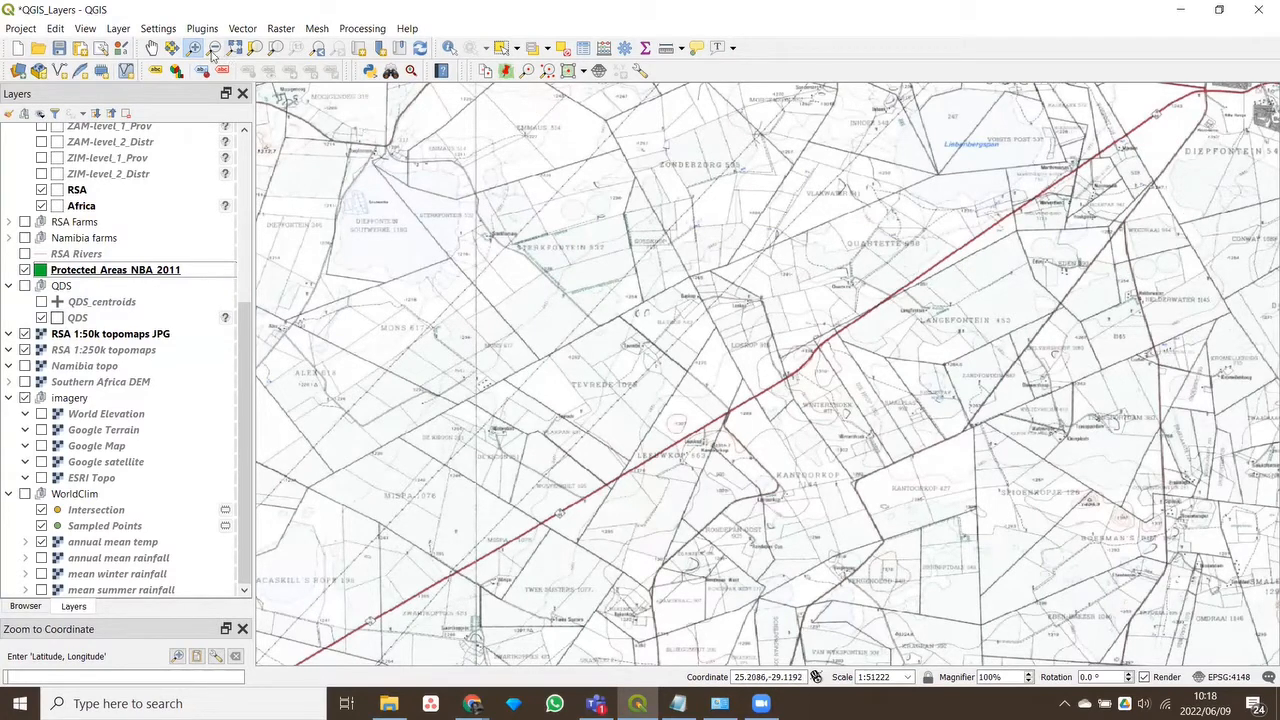
Pan the 1:50k topomap around Petrusburg and southwest to the Wintershoek farms at about 1:25,600 to examine farm names and boundaries
click(152, 48)
drag(1035, 273, 870, 370)
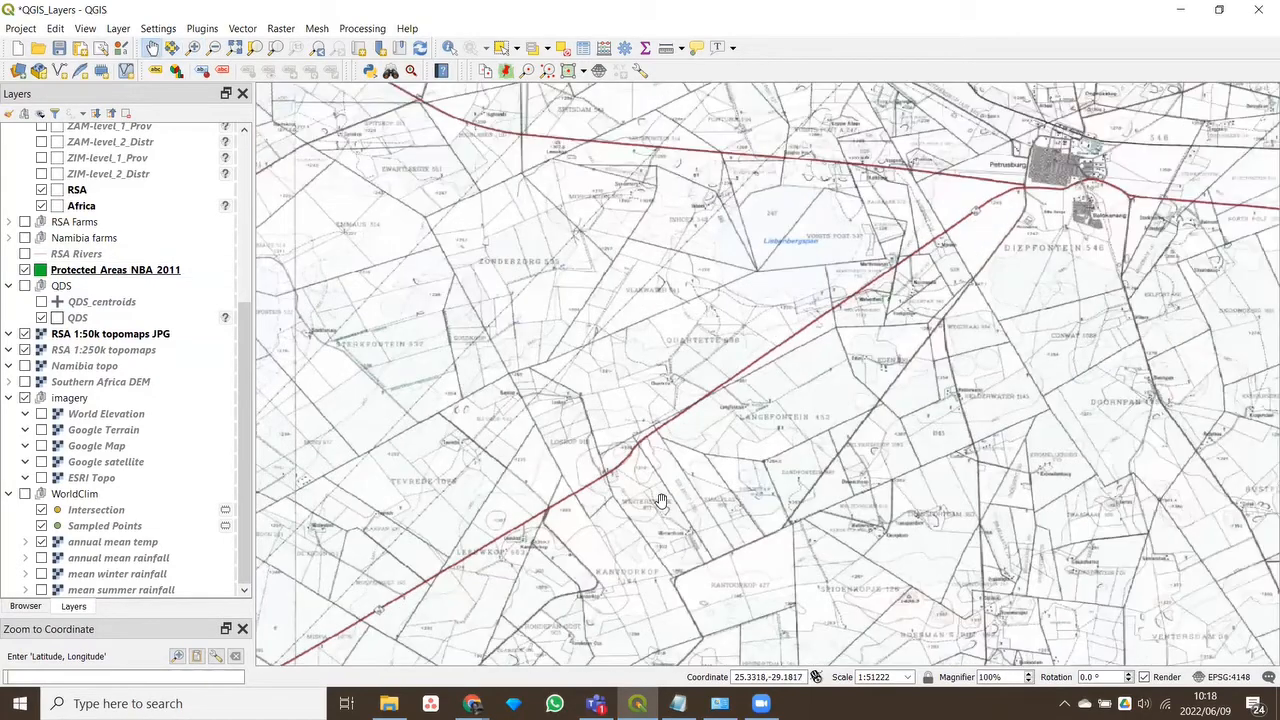
drag(661, 501, 653, 498)
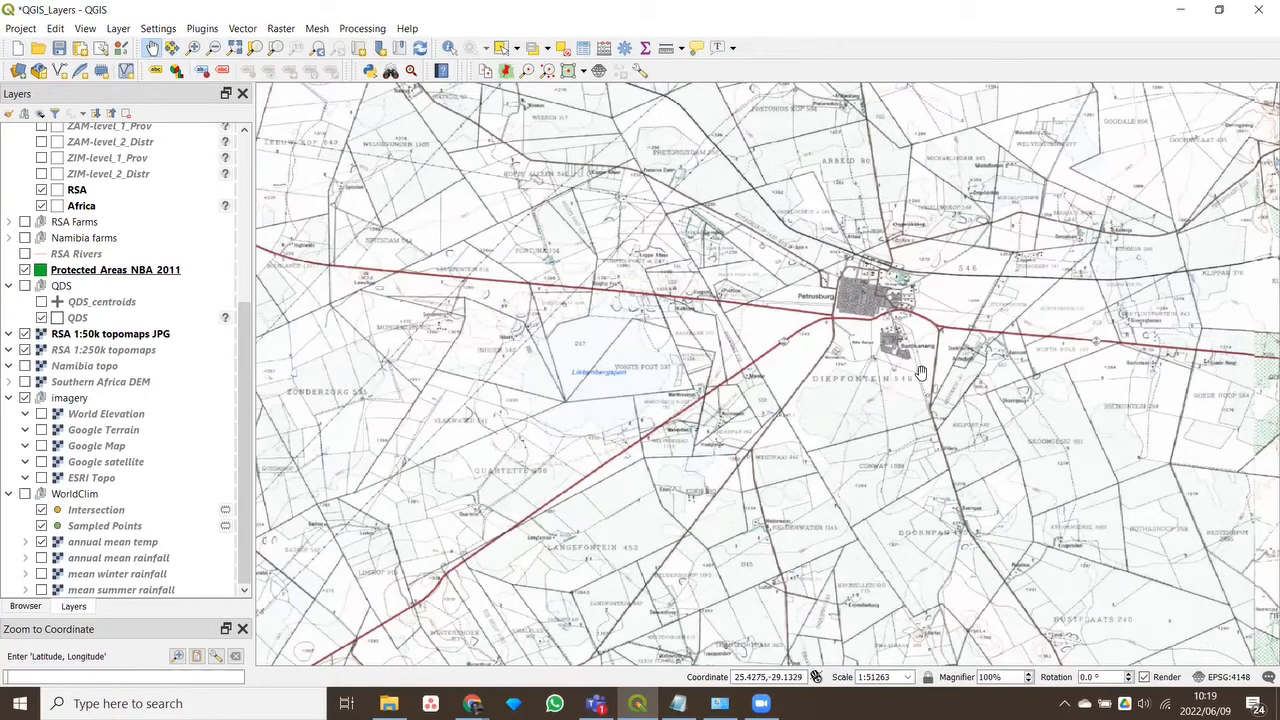
scroll(920, 372, up, 1)
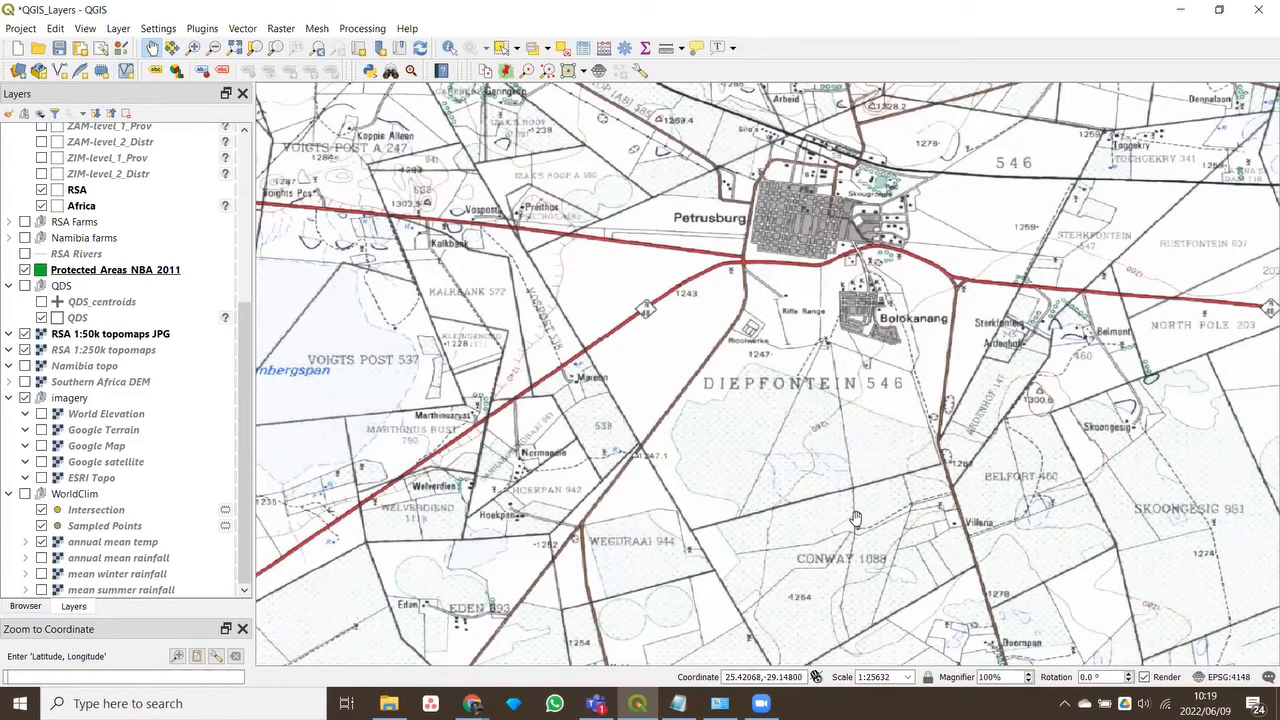
drag(856, 497, 858, 441)
drag(885, 391, 887, 386)
drag(588, 578, 909, 466)
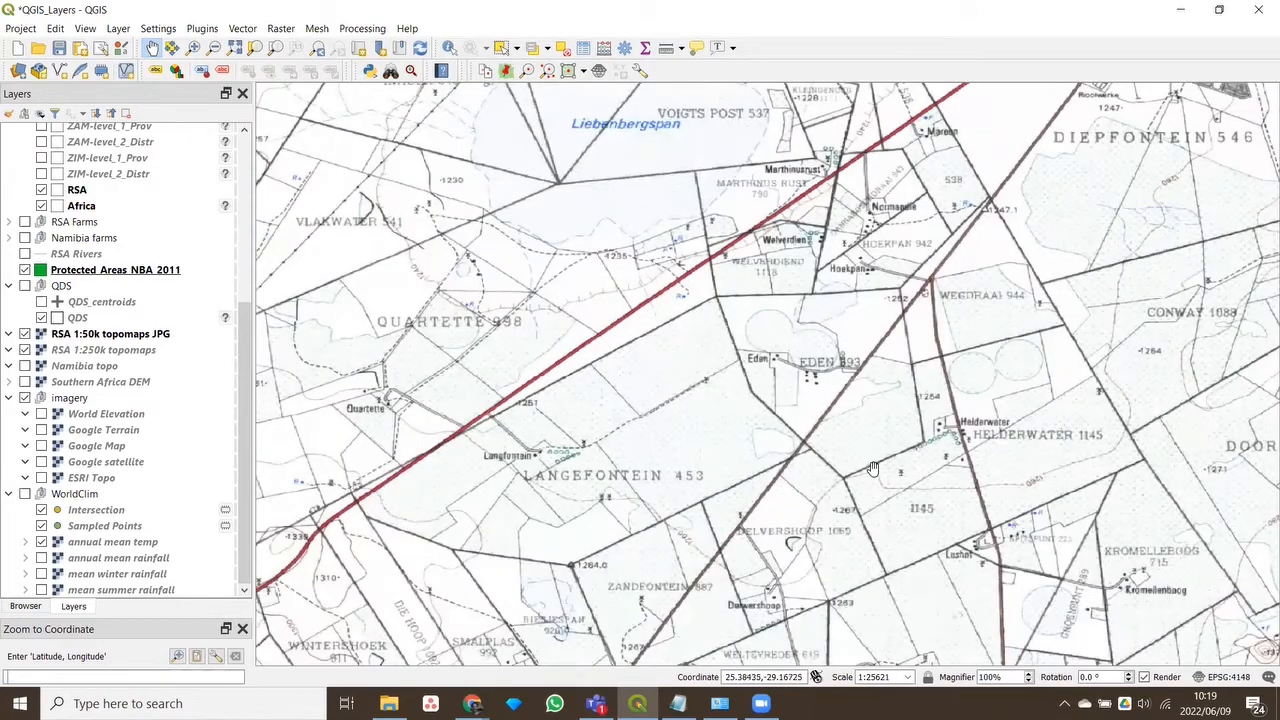
drag(936, 556, 825, 402)
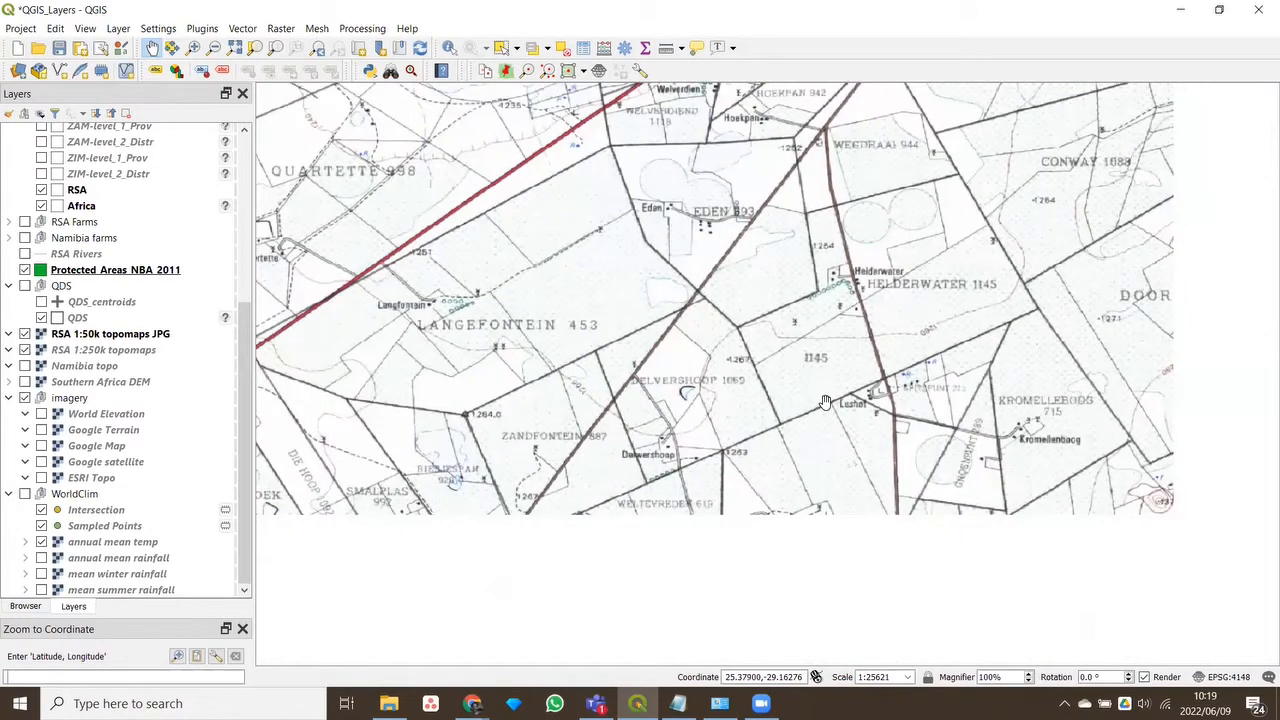
drag(533, 482, 842, 400)
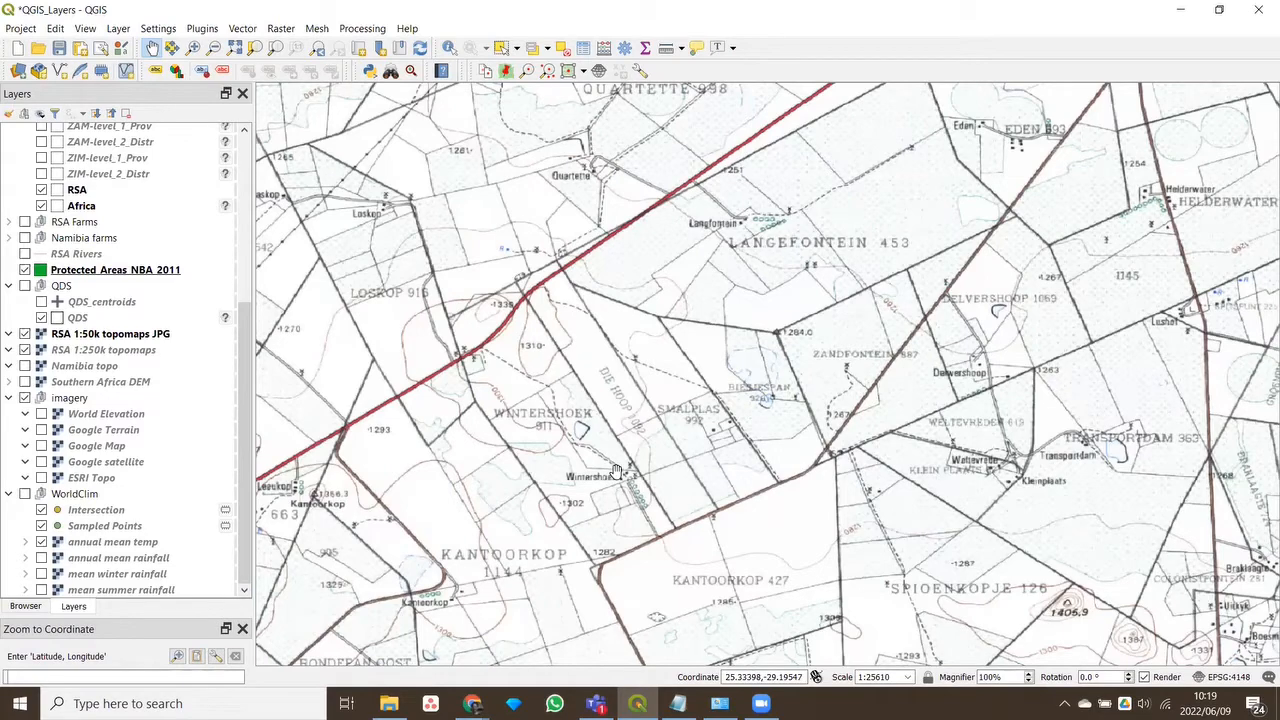
Examine the topomaps from the Wintershoek farms back past Liebenbergspan to Petrusburg, then out to a scale of about 1:1,645,000
drag(689, 205, 714, 399)
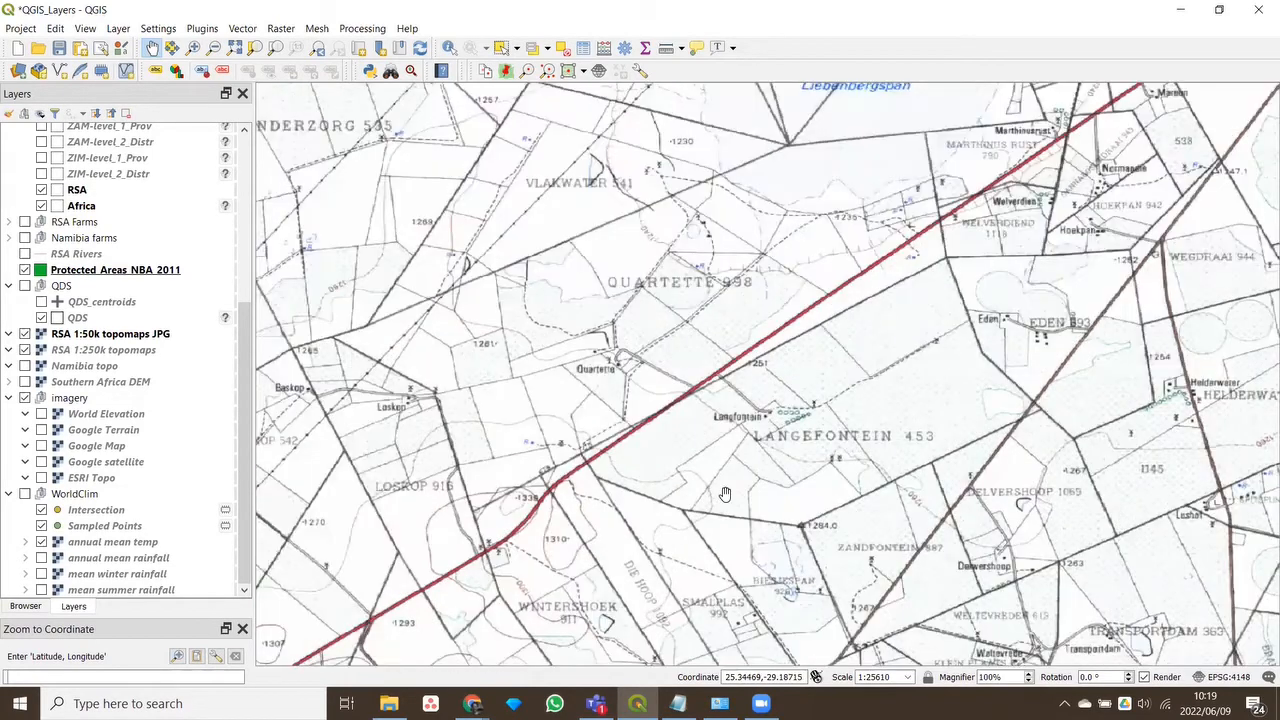
drag(876, 270, 778, 486)
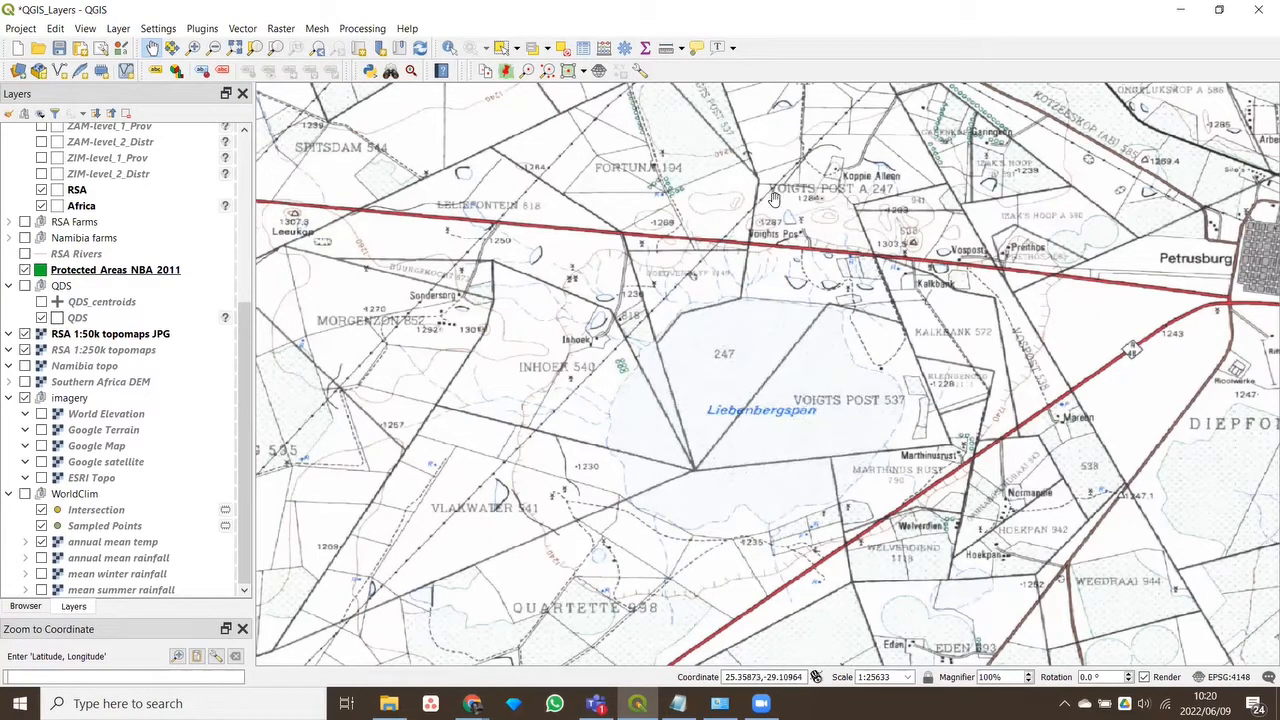
drag(764, 245, 419, 382)
scroll(803, 503, down, 2)
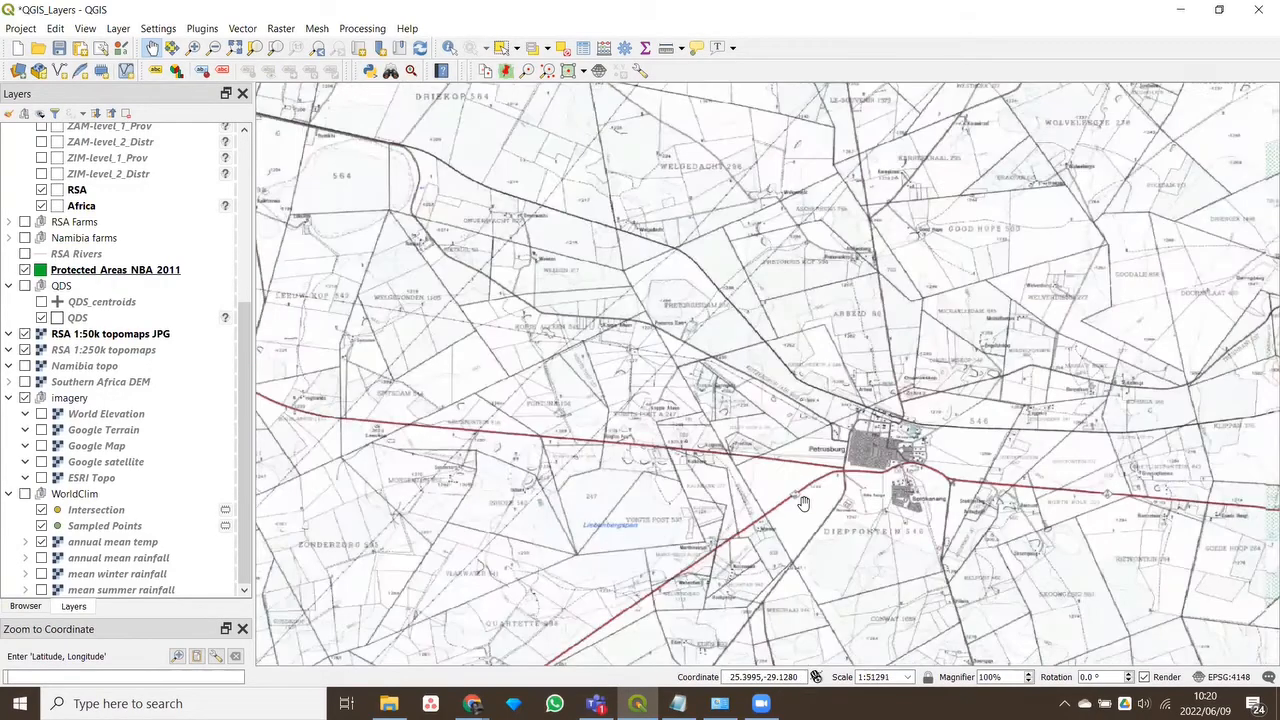
scroll(803, 503, down, 2)
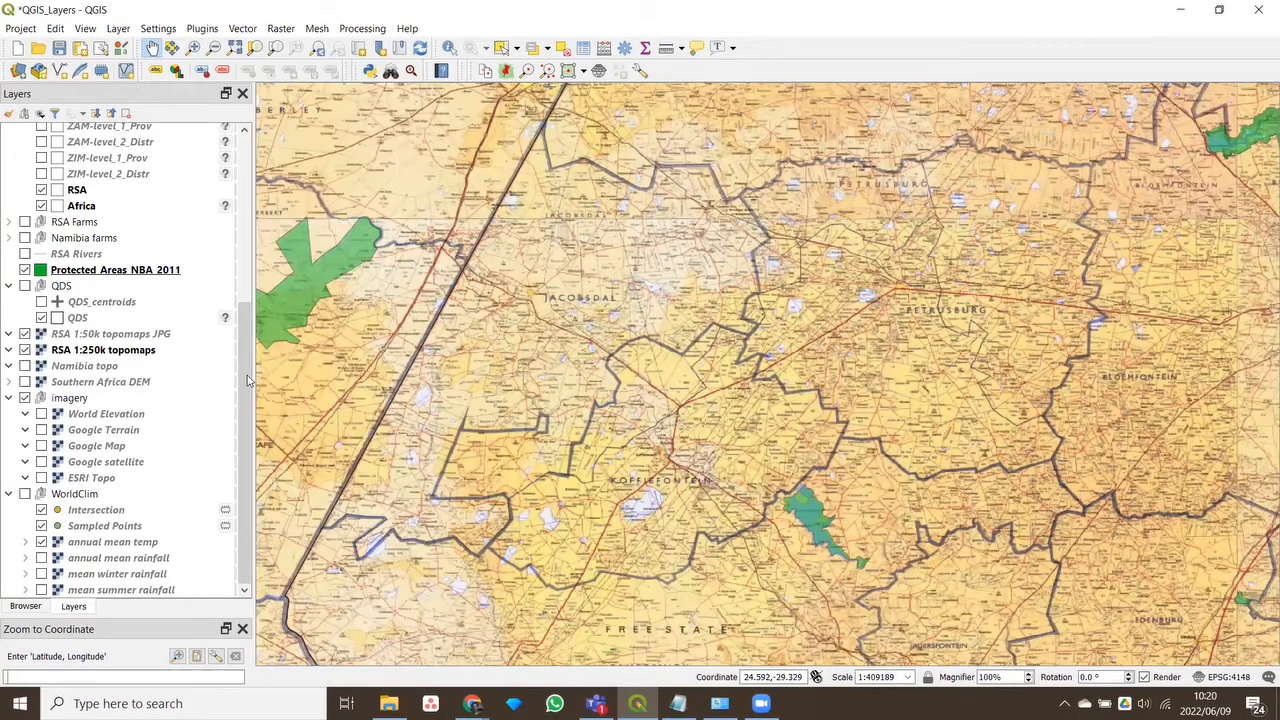
drag(244, 425, 136, 455)
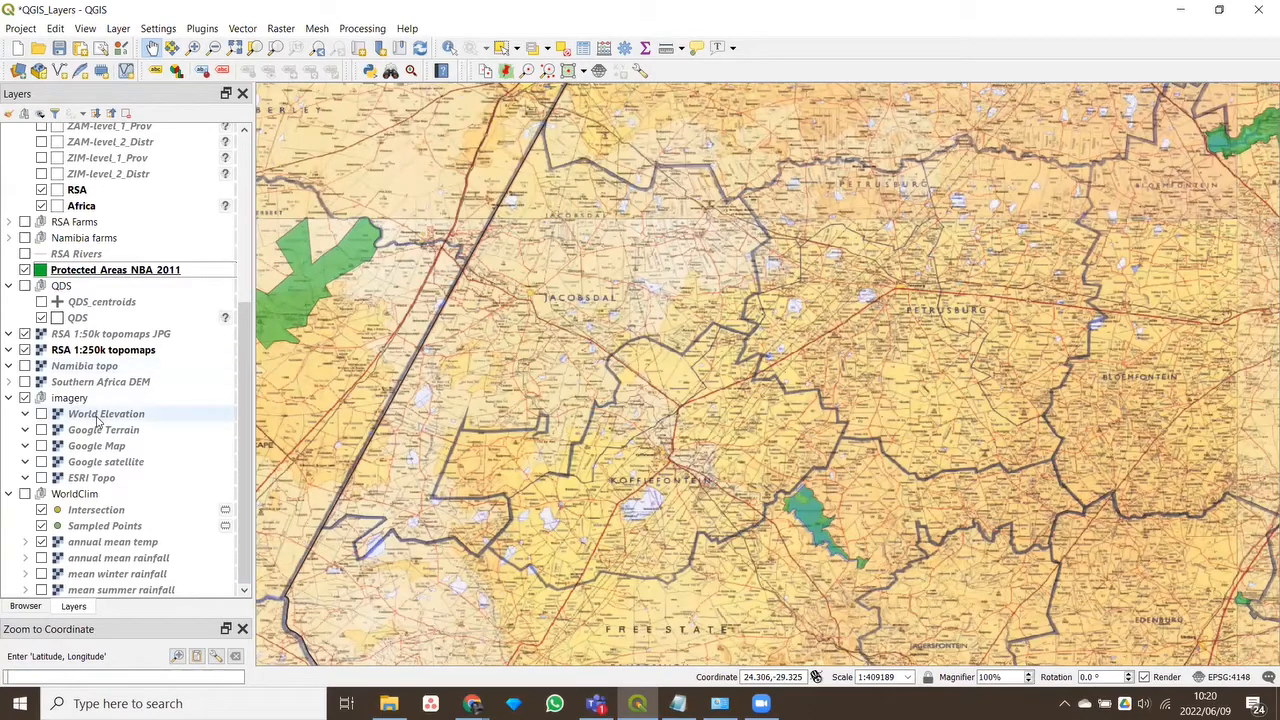
scroll(765, 430, down, 2)
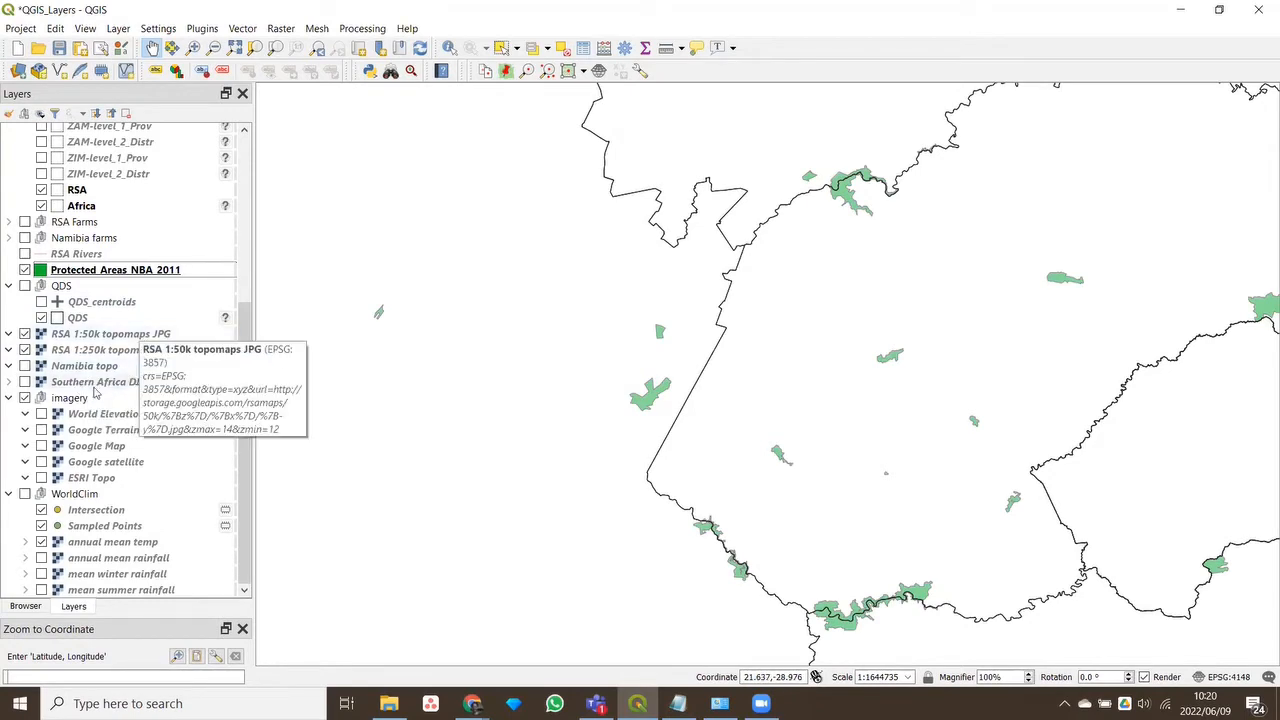
Show the Southern Africa DEM layer and centre South Africa on the map at about 1:6,725,000
click(25, 382)
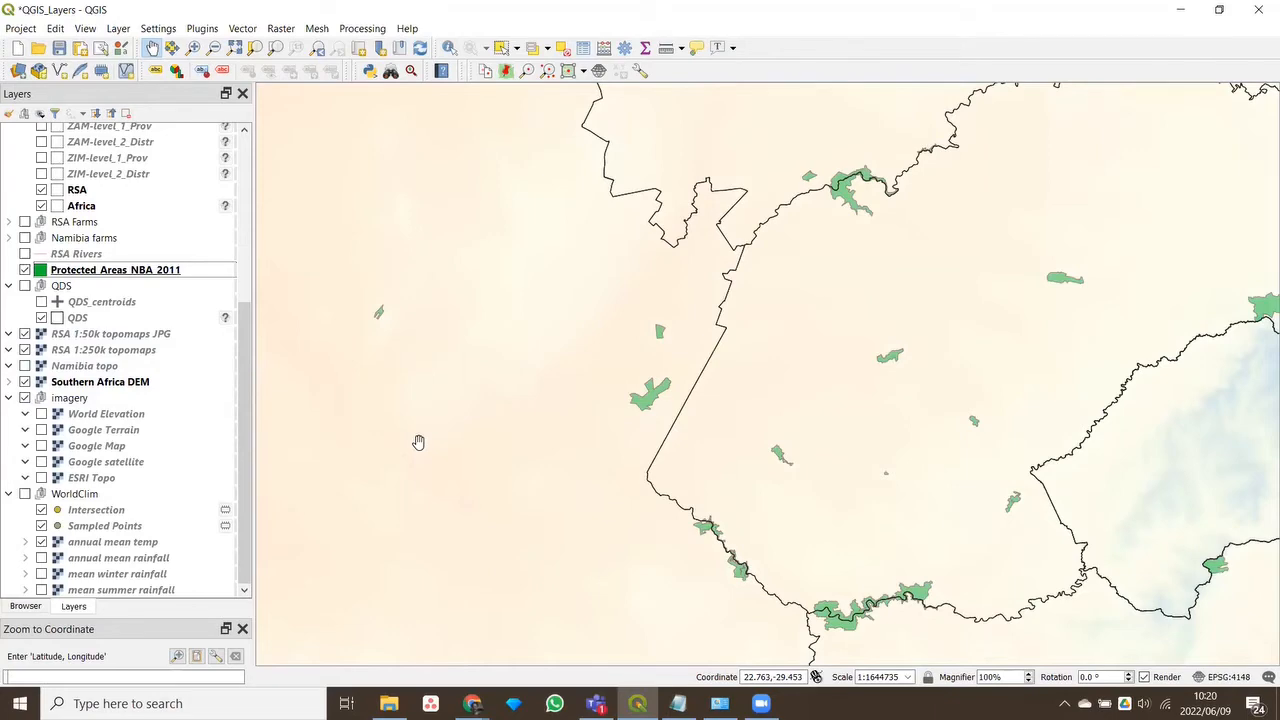
scroll(418, 442, down, 1)
scroll(418, 442, down, 1)
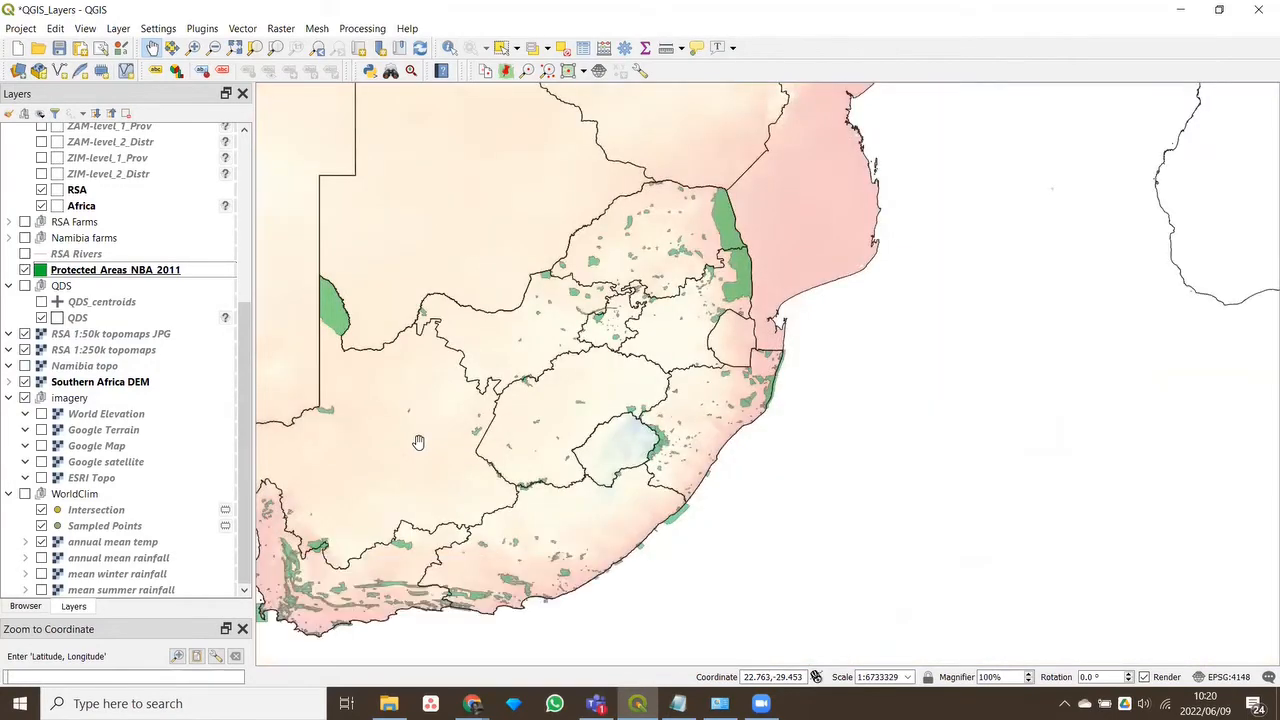
drag(418, 442, 625, 439)
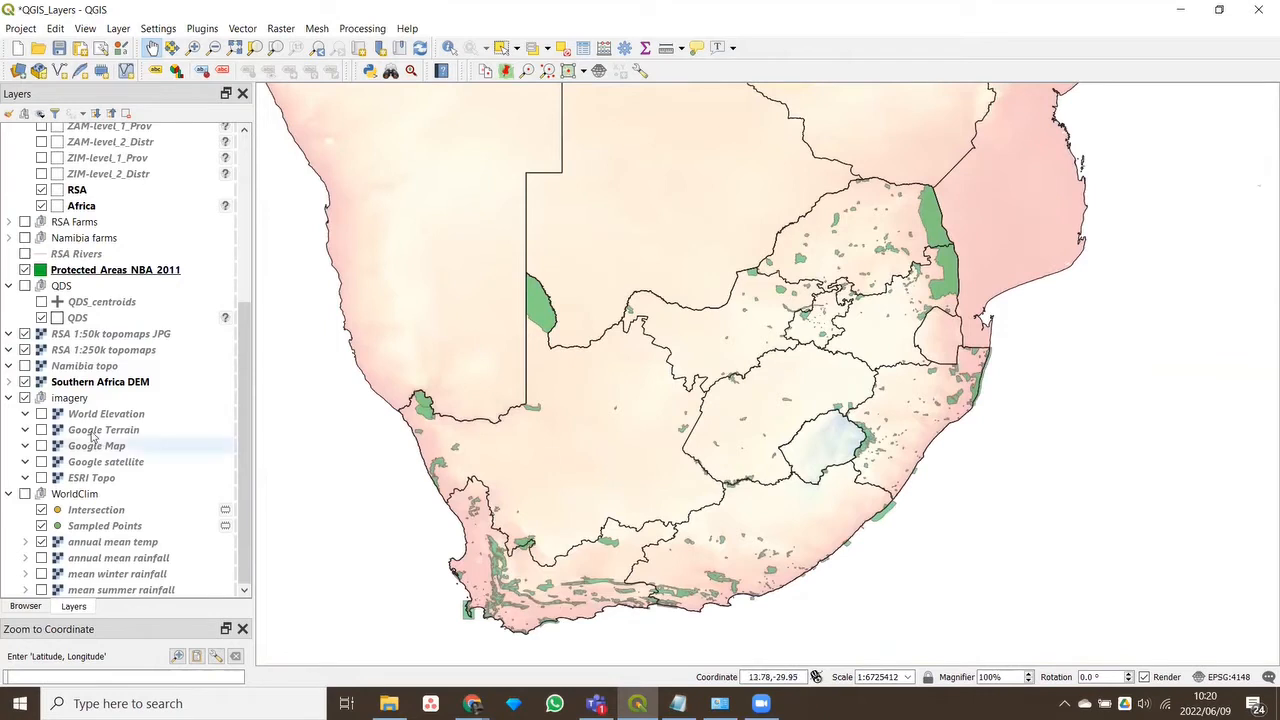
Review the Southern Africa DEM's elevation colour classes, and restyle the layer as an opaque black-to-white gradient from 0 to 3259
click(9, 382)
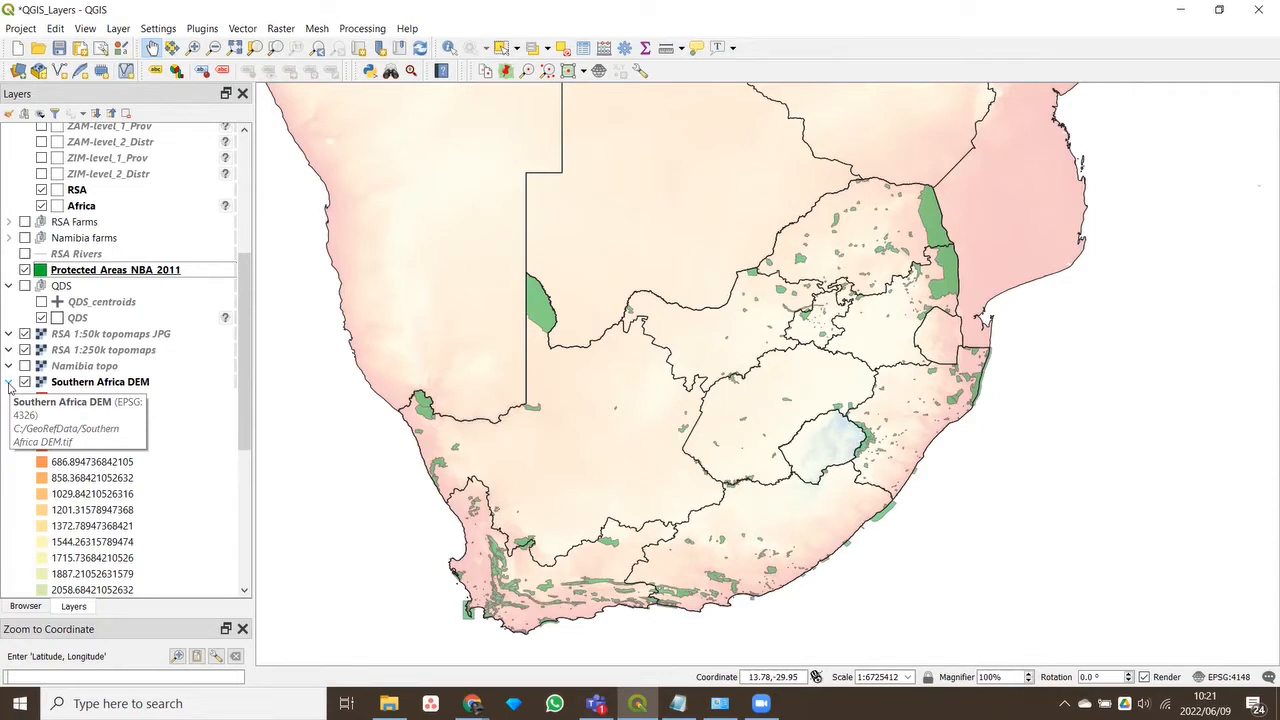
drag(250, 377, 249, 445)
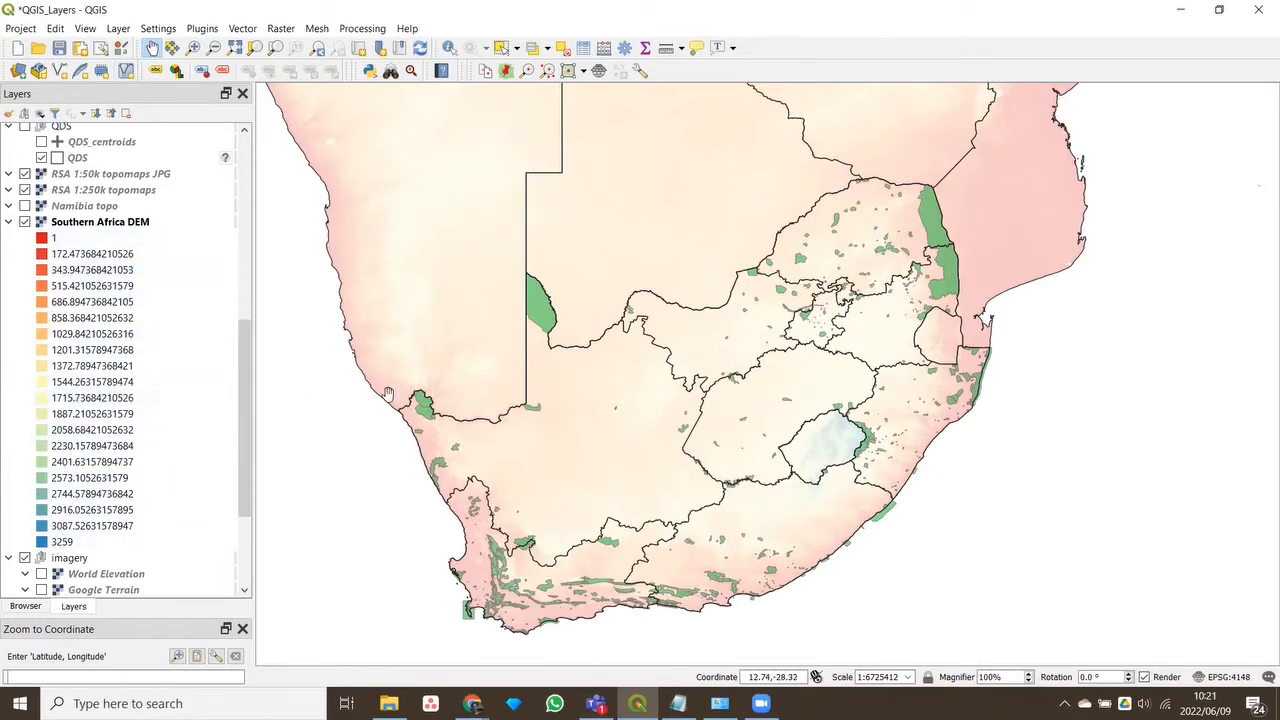
right_click(78, 222)
click(208, 505)
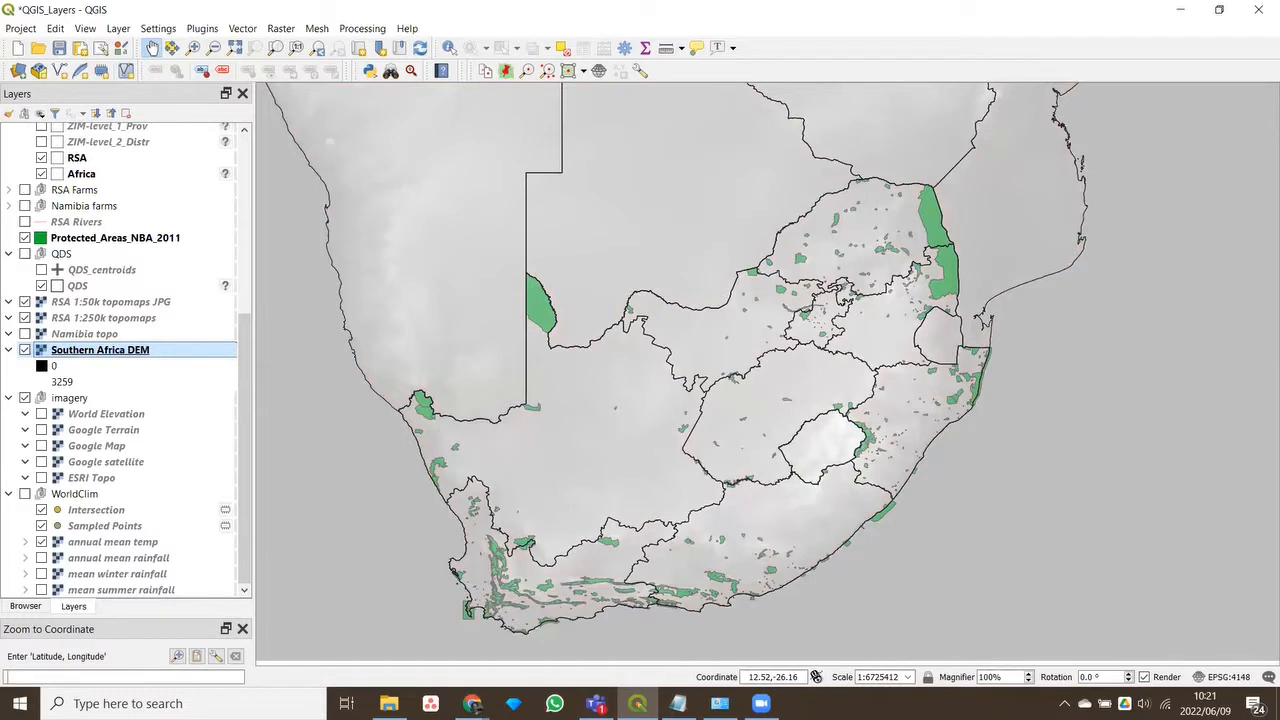
double_click(41, 354)
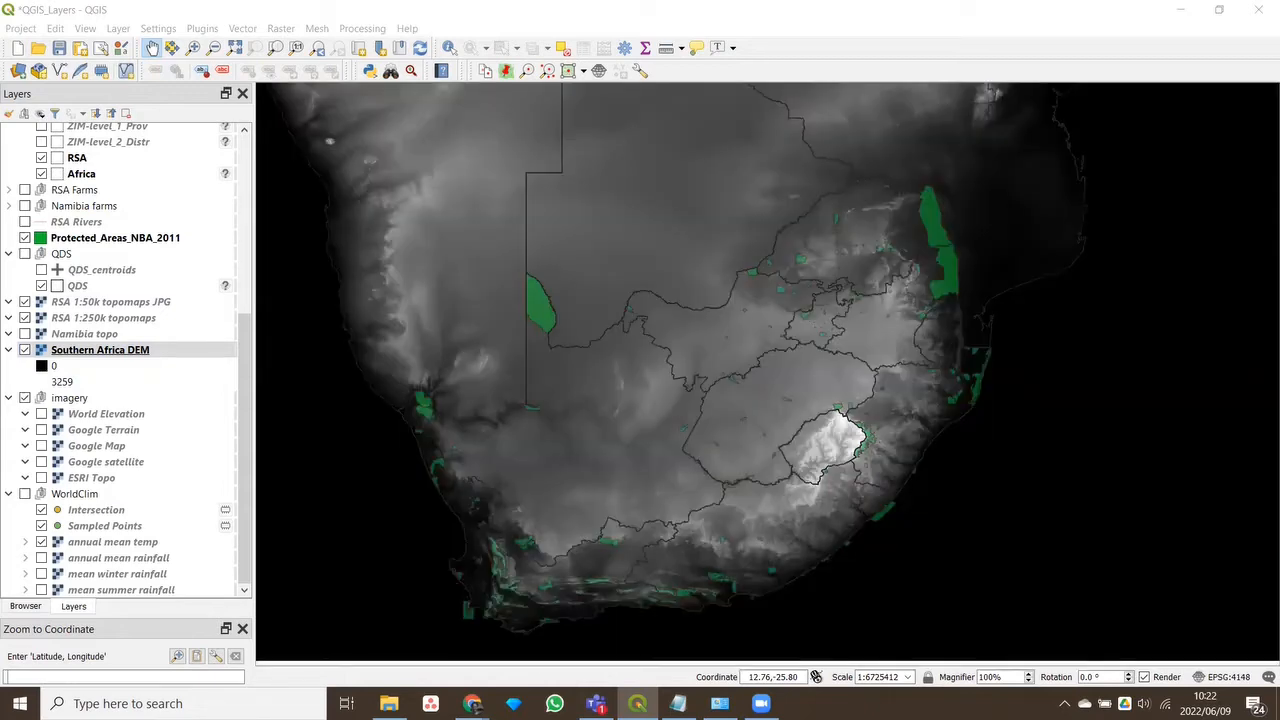
Hide Protected_Areas_NBA_2011 and view the DEM's full extent and the relief across South Africa
click(25, 238)
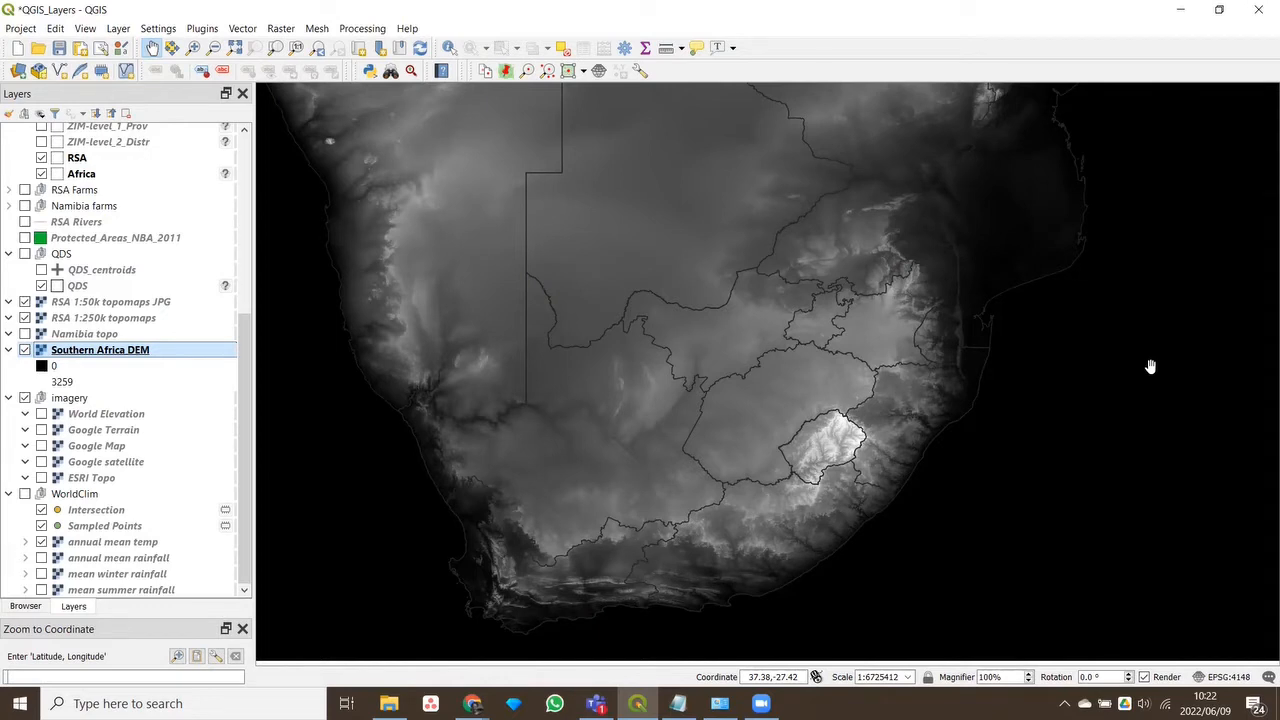
scroll(1166, 356, up, 1)
scroll(970, 410, up, 1)
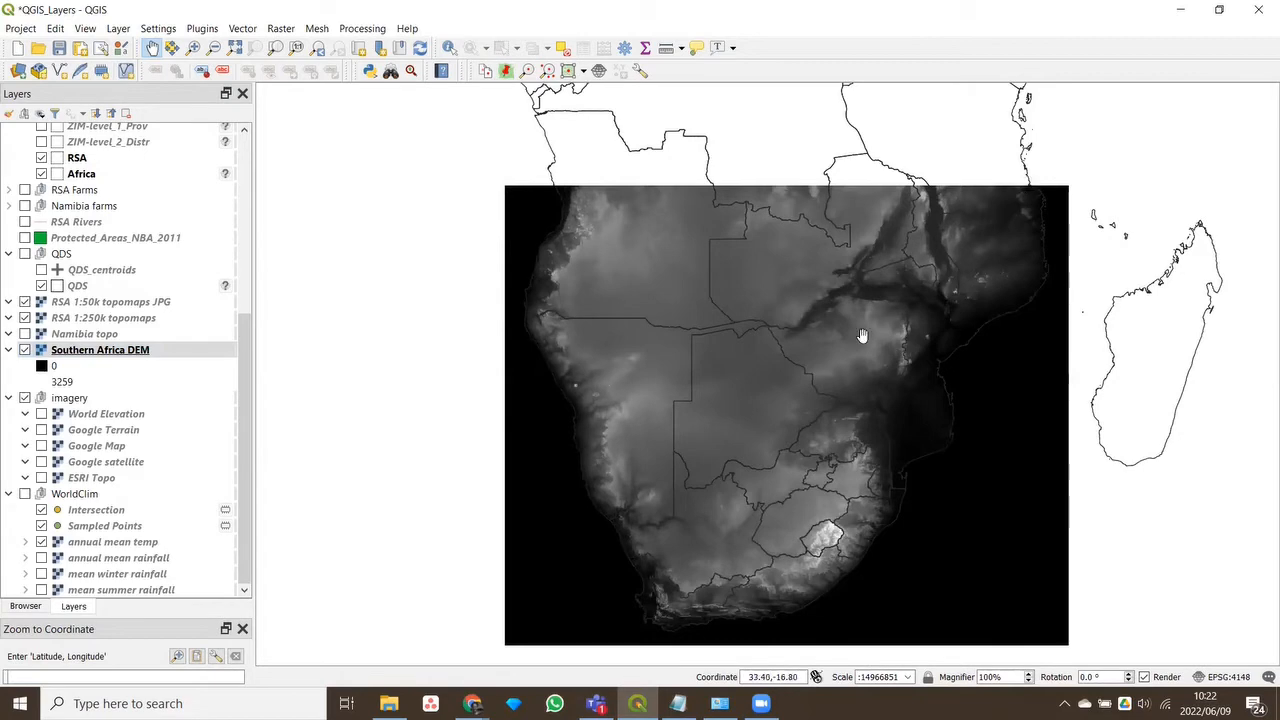
drag(785, 548, 692, 410)
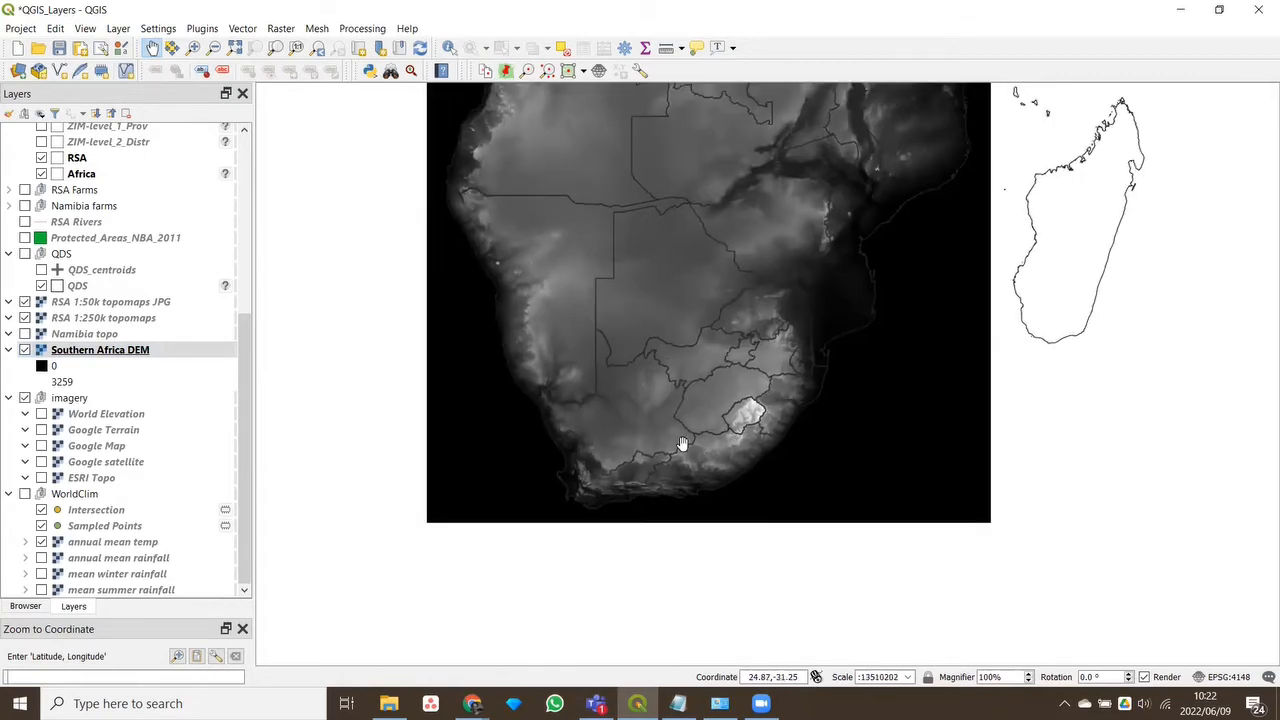
scroll(648, 398, up, 2)
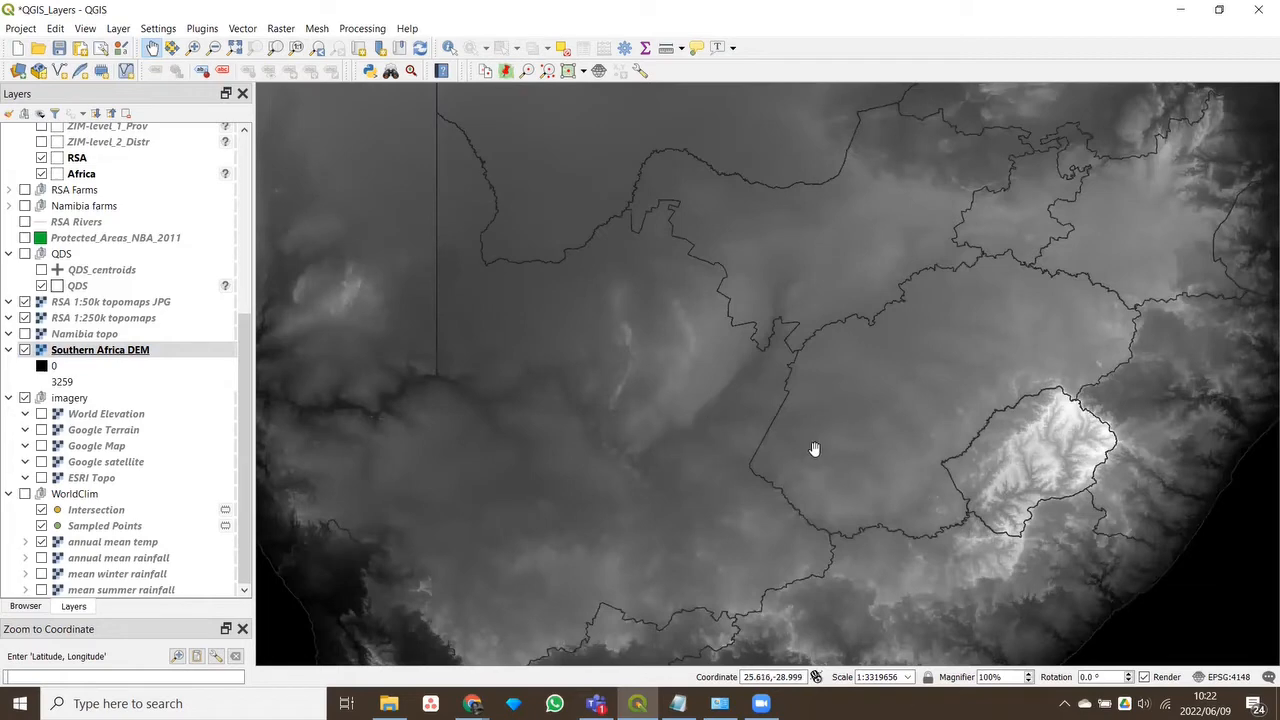
scroll(865, 466, down, 1)
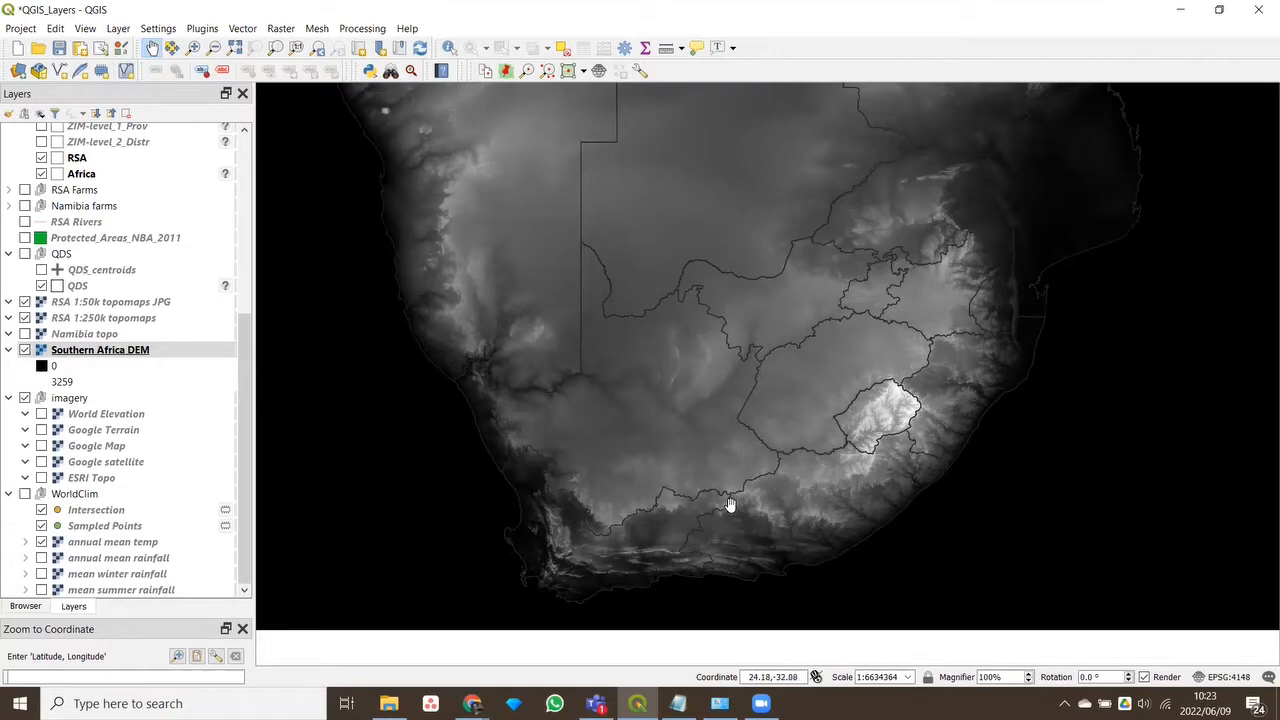
drag(730, 505, 722, 455)
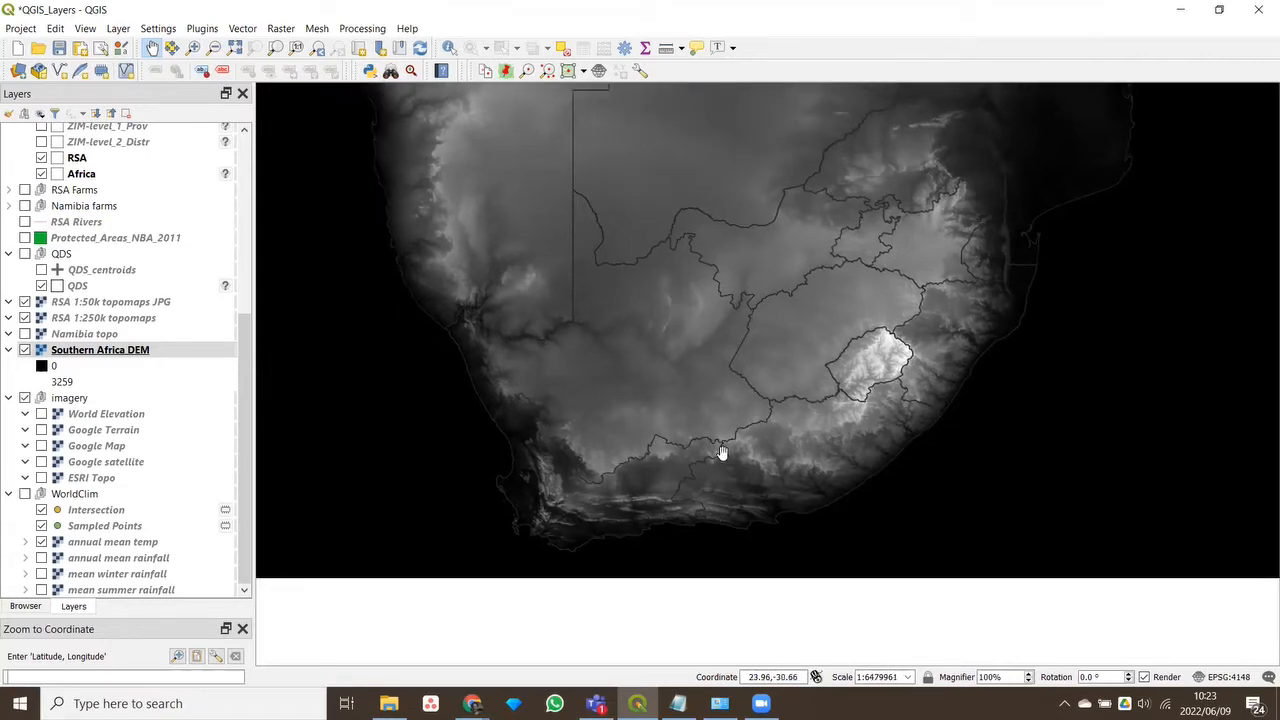
Hide the RSA 1:250k topomaps and RSA 1:50k topomaps JPG layers so only the DEM shows around Lesotho
scroll(855, 370, up, 3)
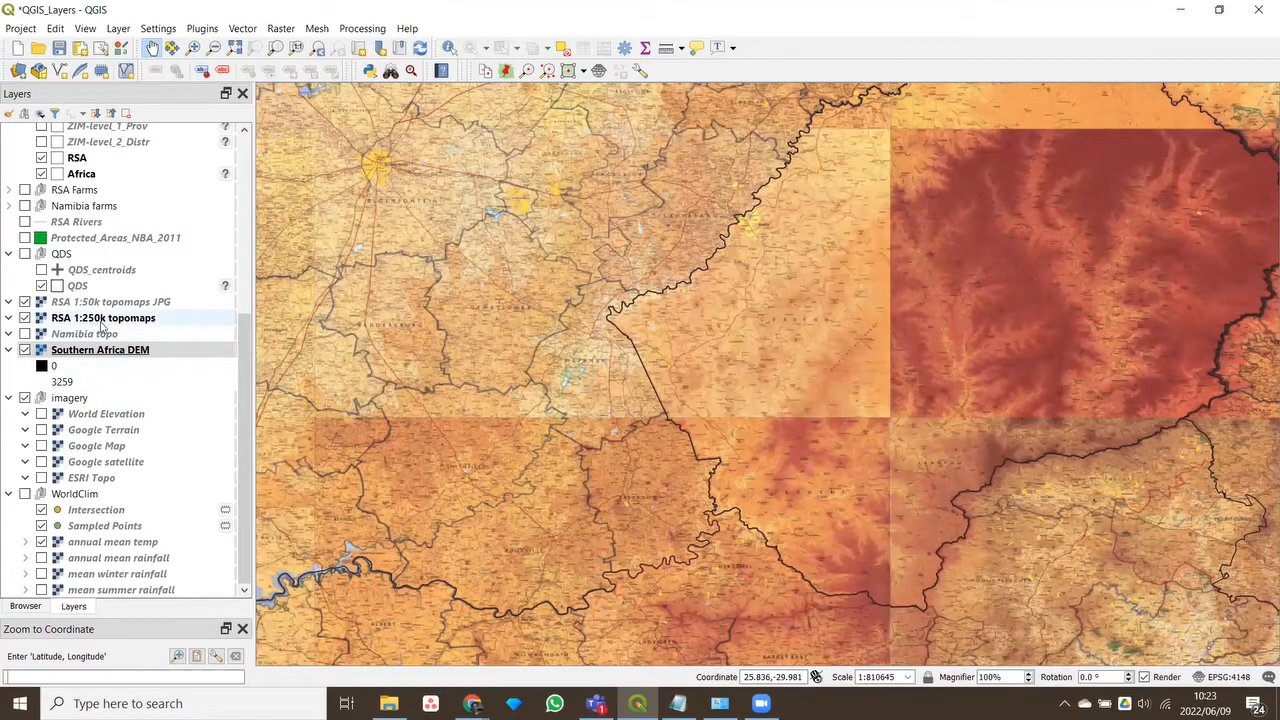
scroll(696, 361, down, 1)
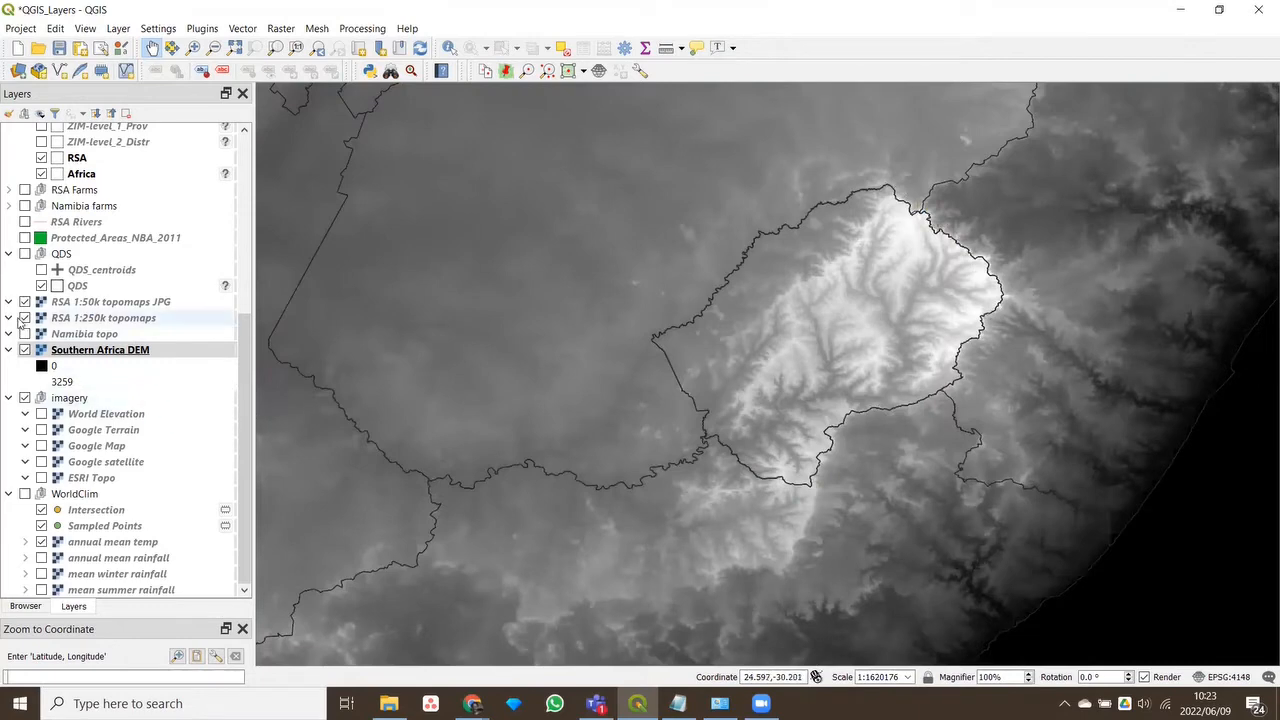
click(26, 318)
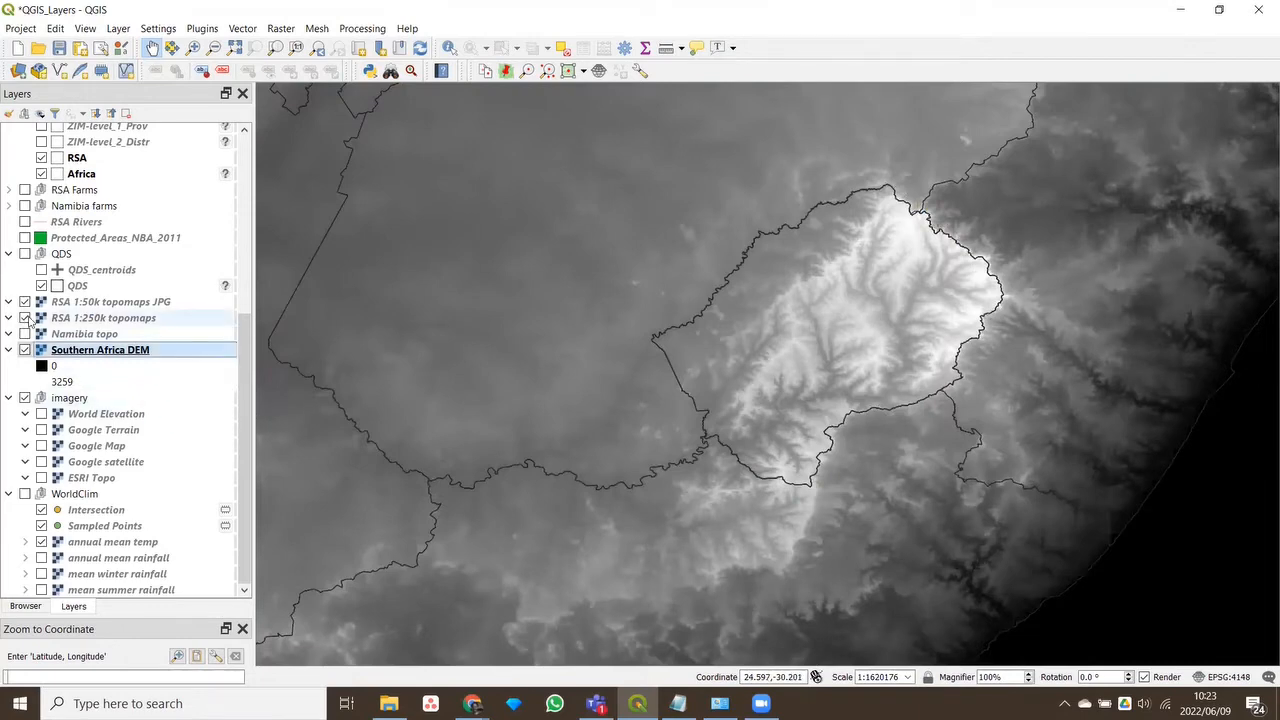
click(26, 318)
click(25, 301)
Examine the DEM relief of the Lesotho highlands at up to about 1:202,000, then southwest along the escarpment to the Cape mountains
scroll(876, 409, up, 1)
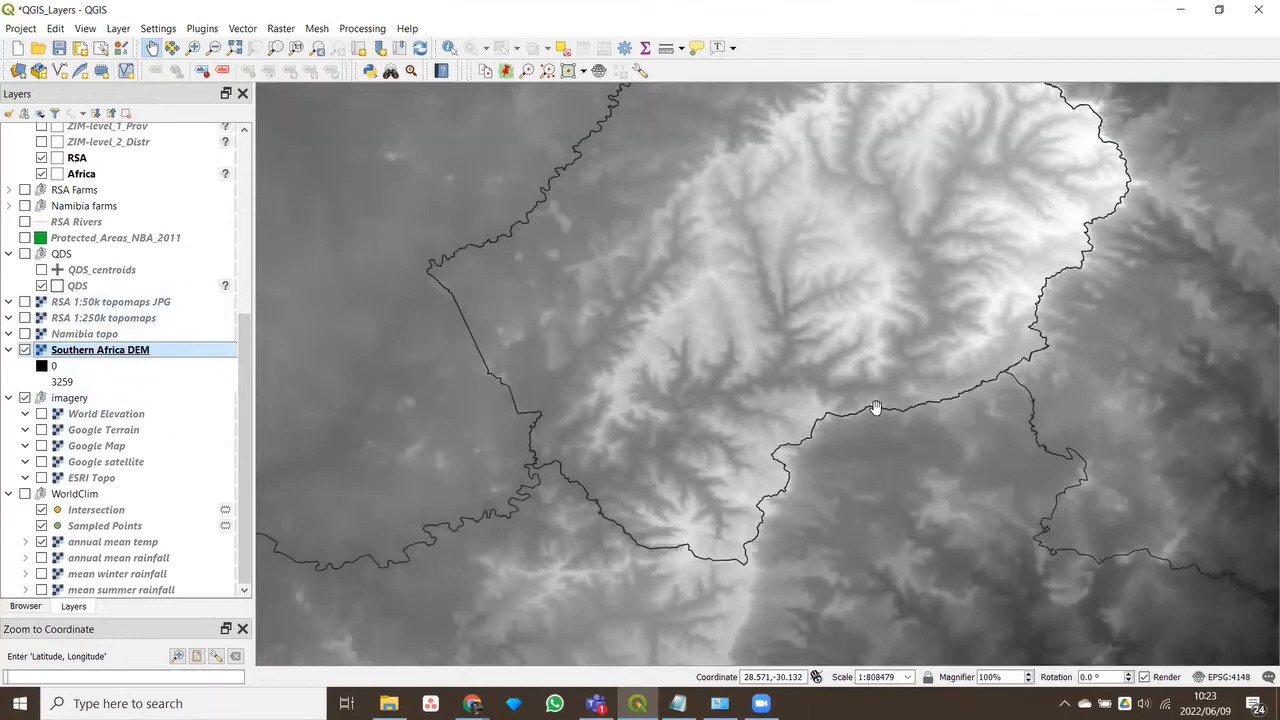
scroll(762, 303, up, 1)
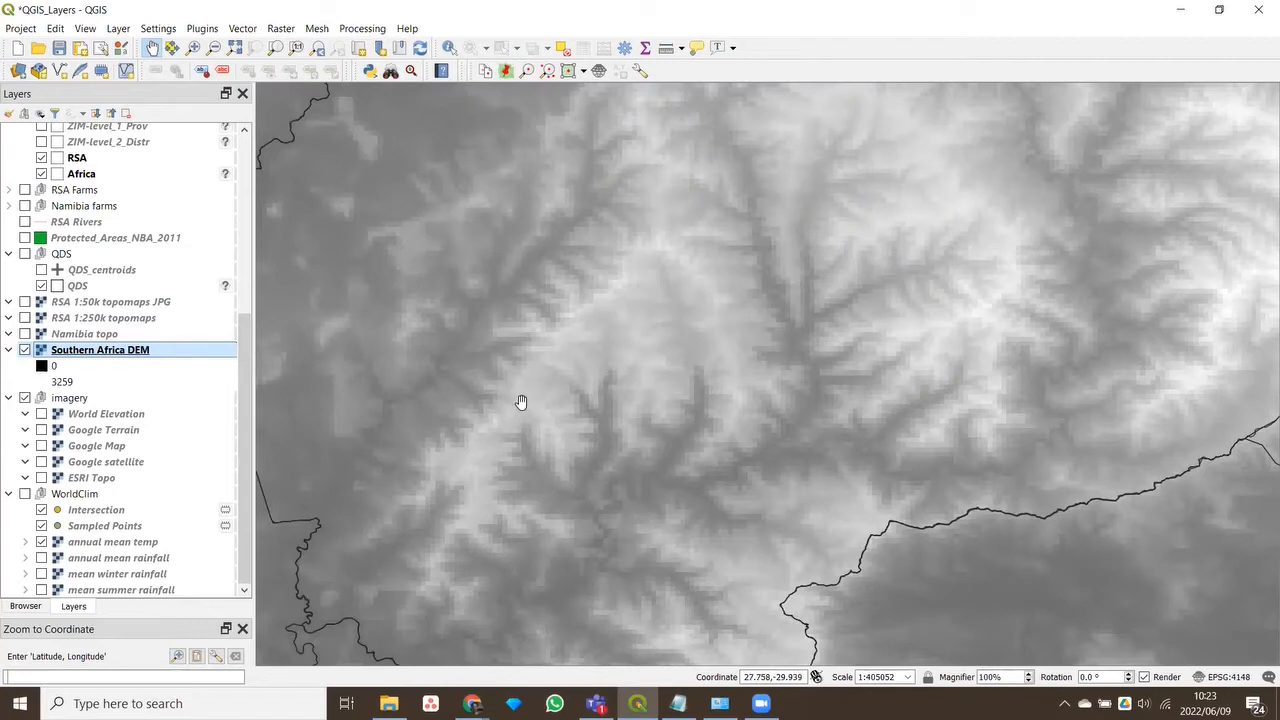
scroll(522, 420, up, 1)
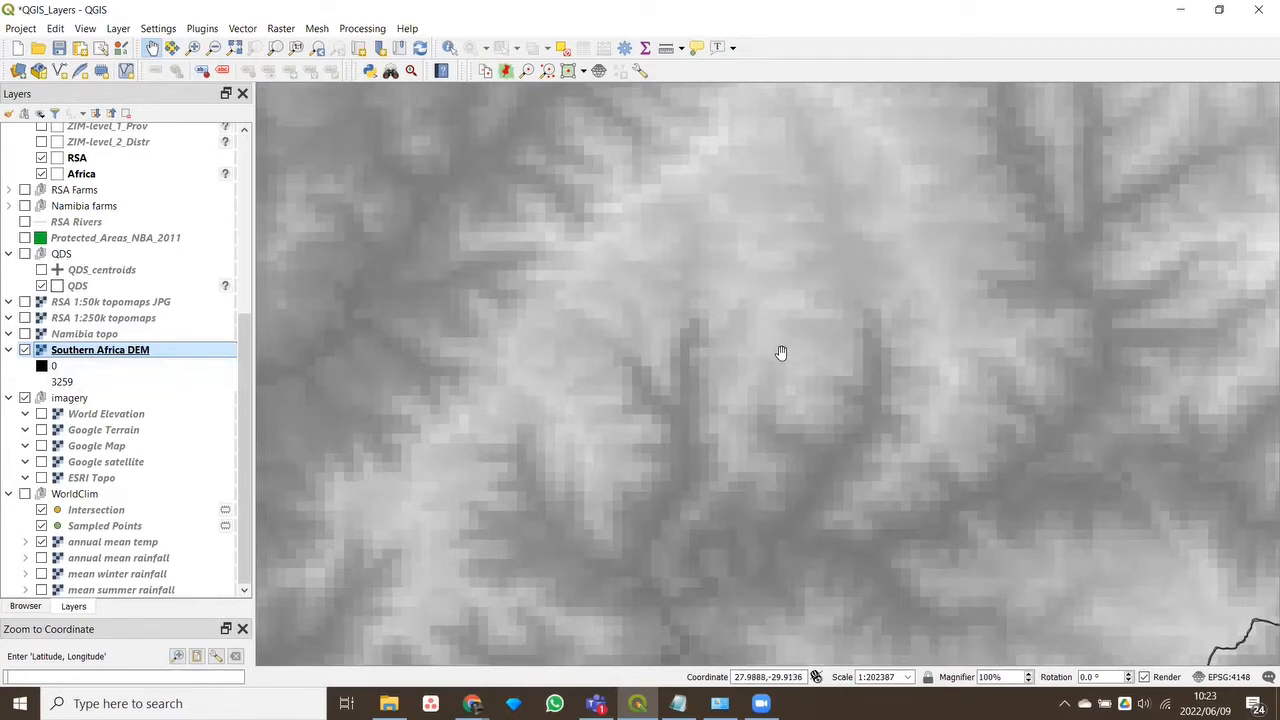
scroll(781, 353, down, 1)
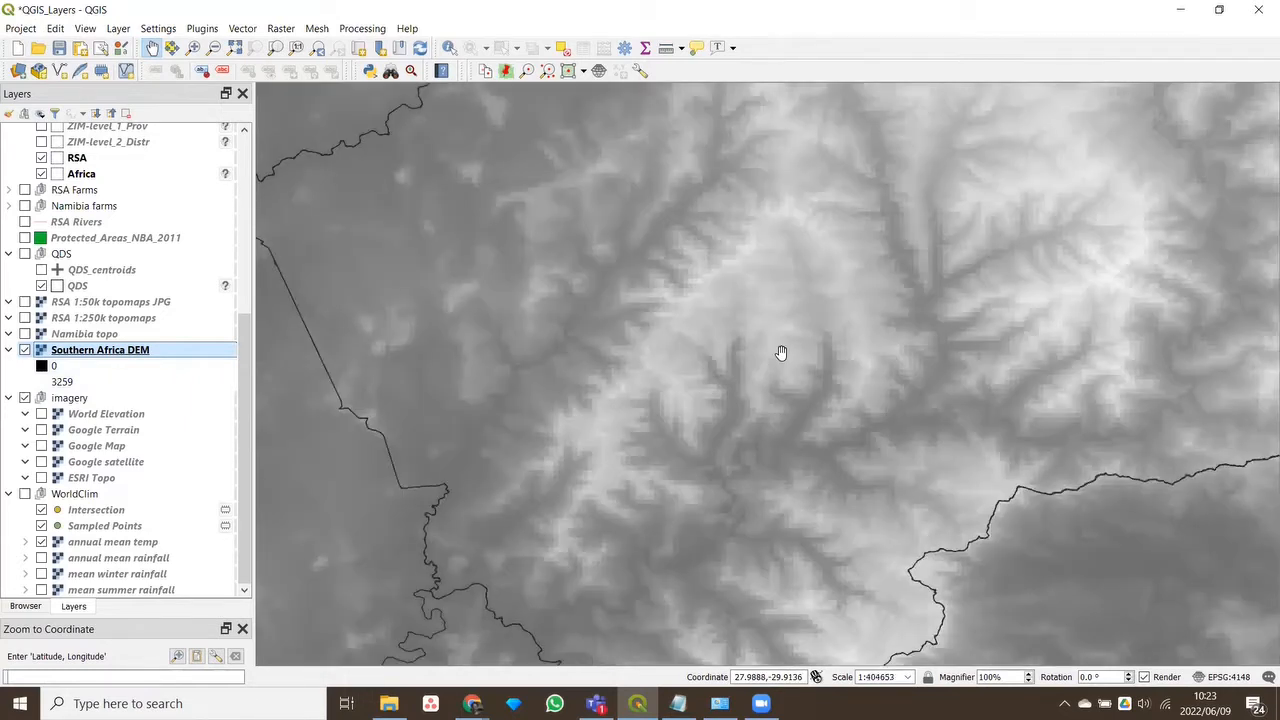
scroll(781, 353, down, 1)
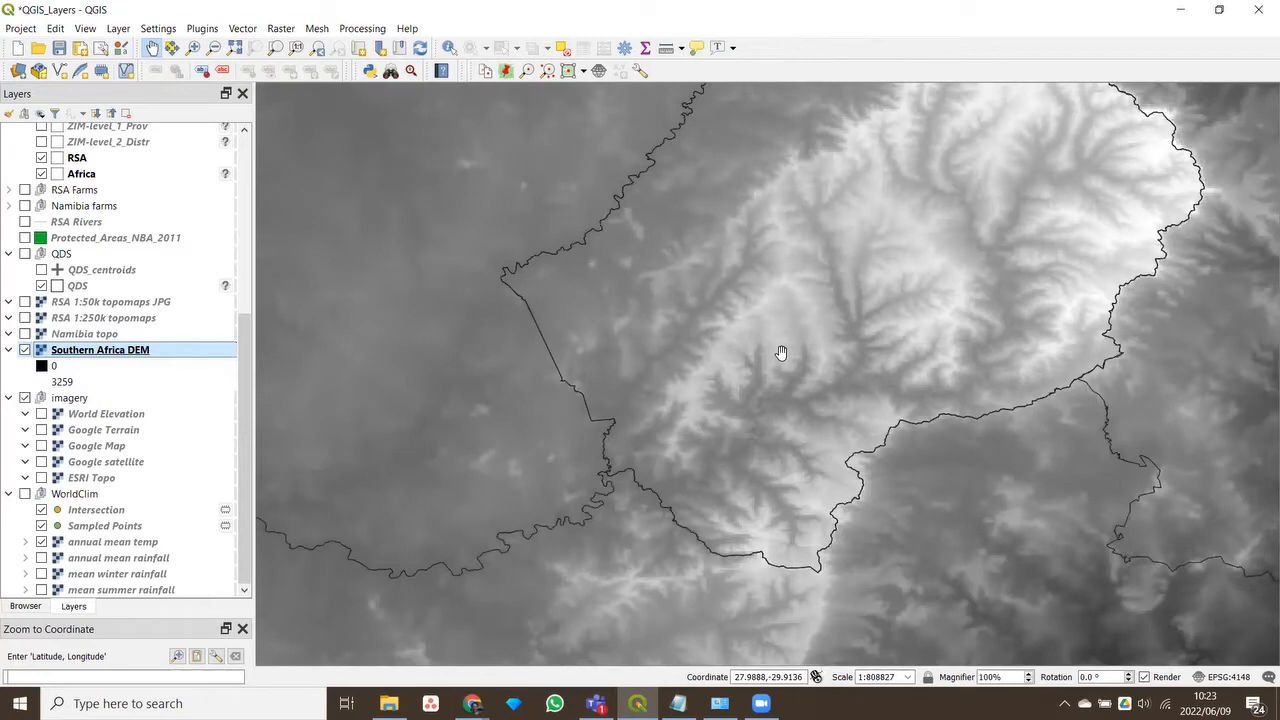
scroll(781, 353, down, 1)
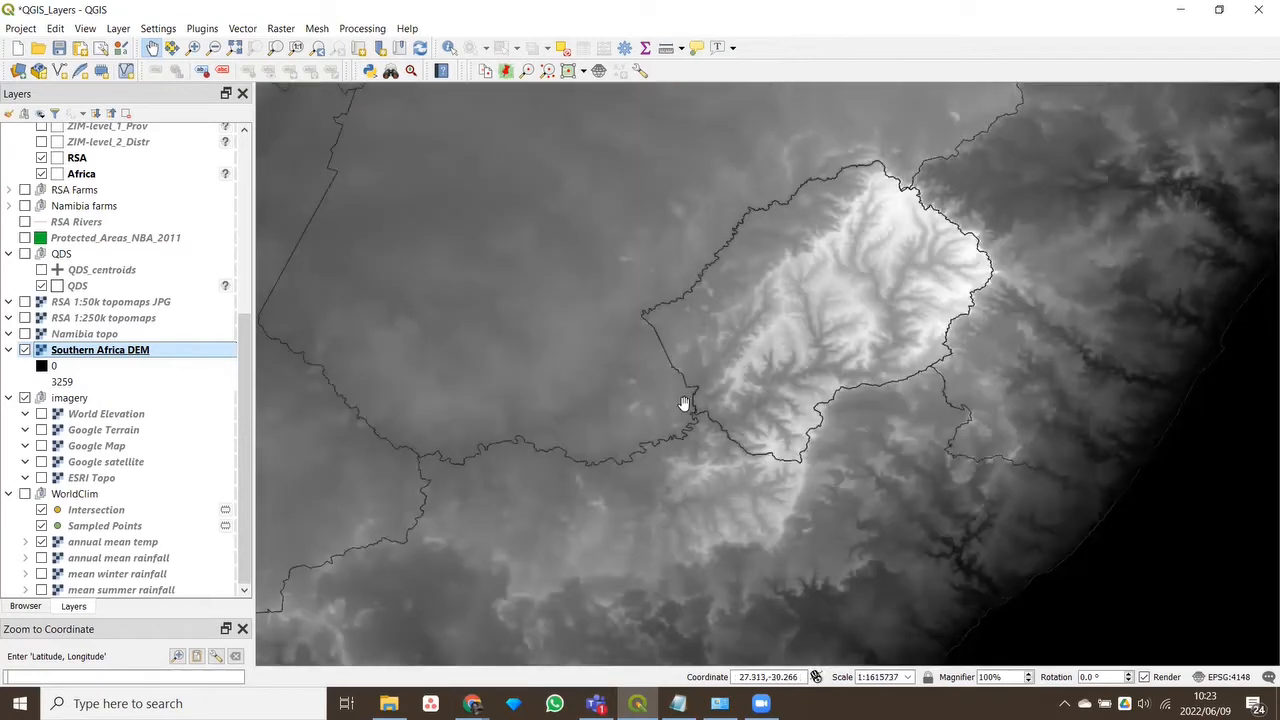
drag(663, 415, 928, 340)
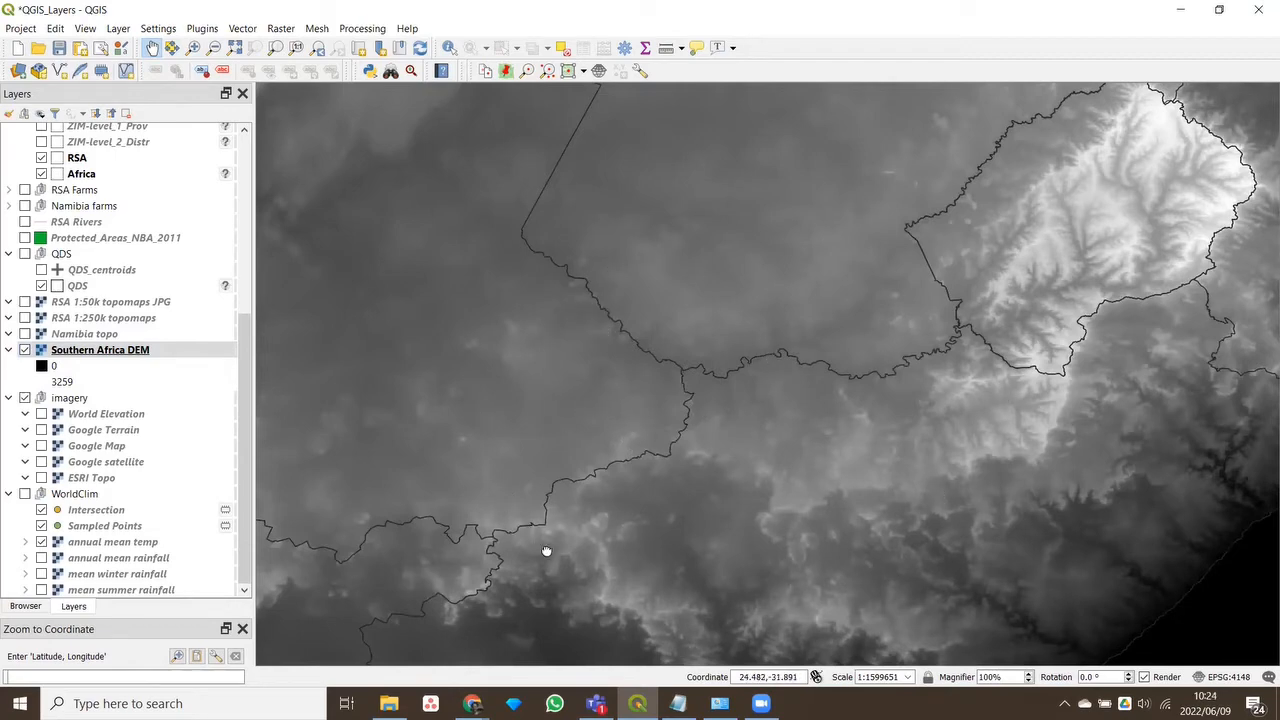
scroll(555, 520, down, 1)
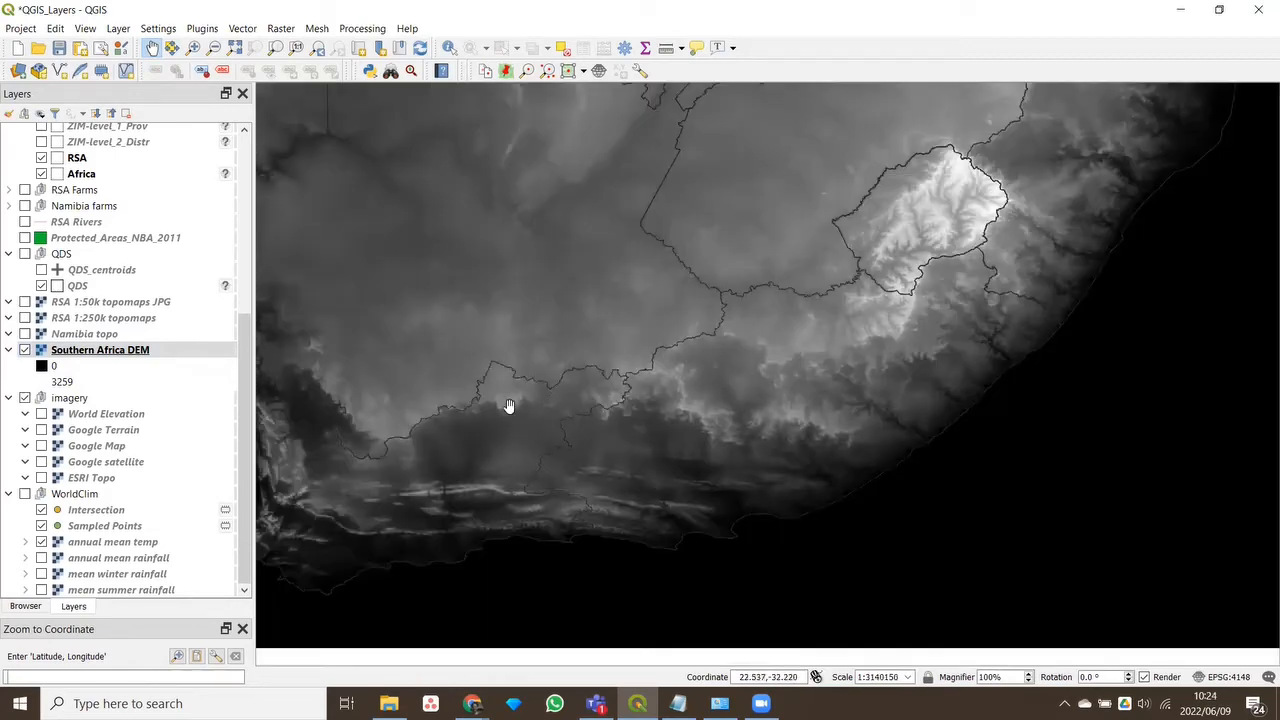
drag(509, 406, 600, 409)
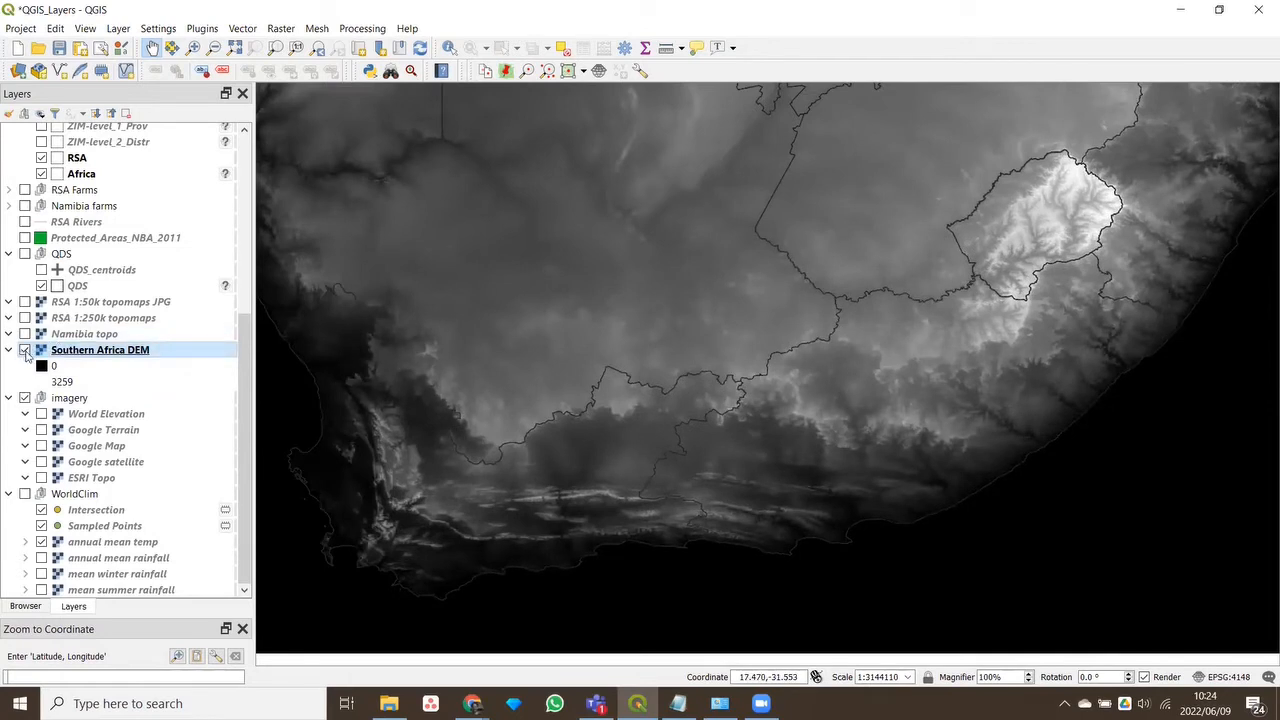
Replace the Southern Africa DEM with imagery layers one at a time: Google Terrain, Google satellite, and finally Google Map
click(25, 350)
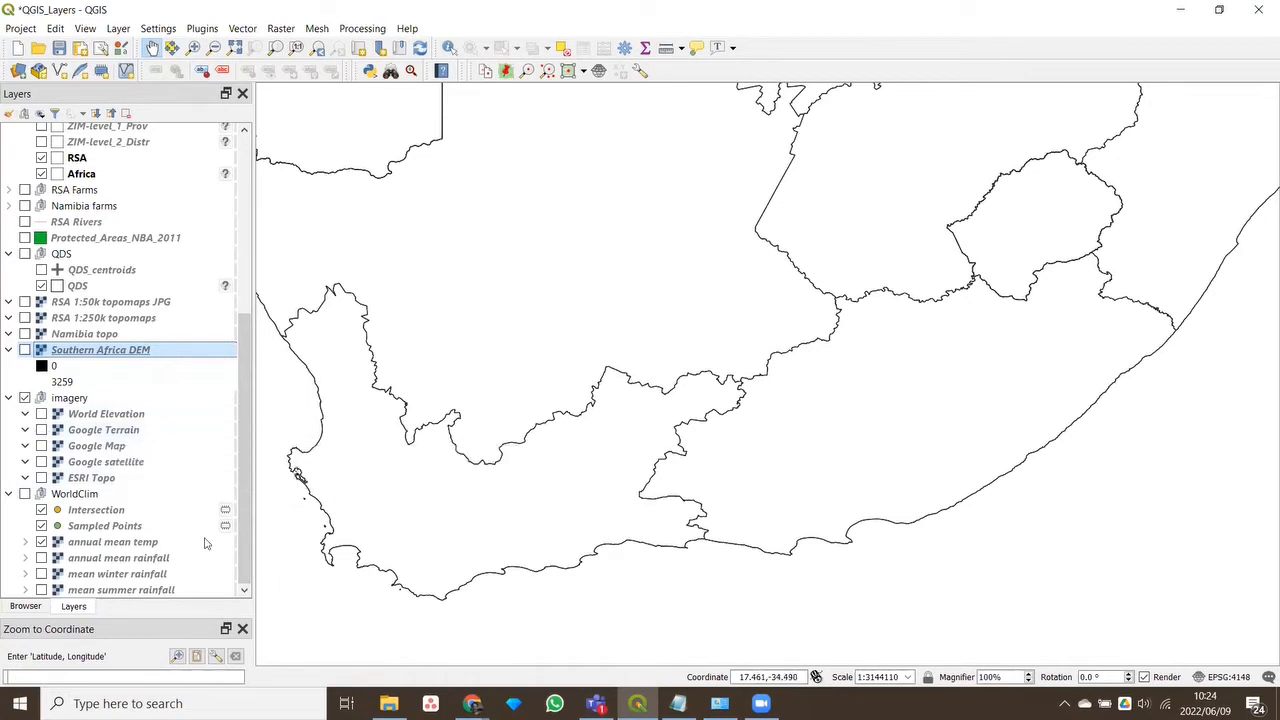
click(41, 430)
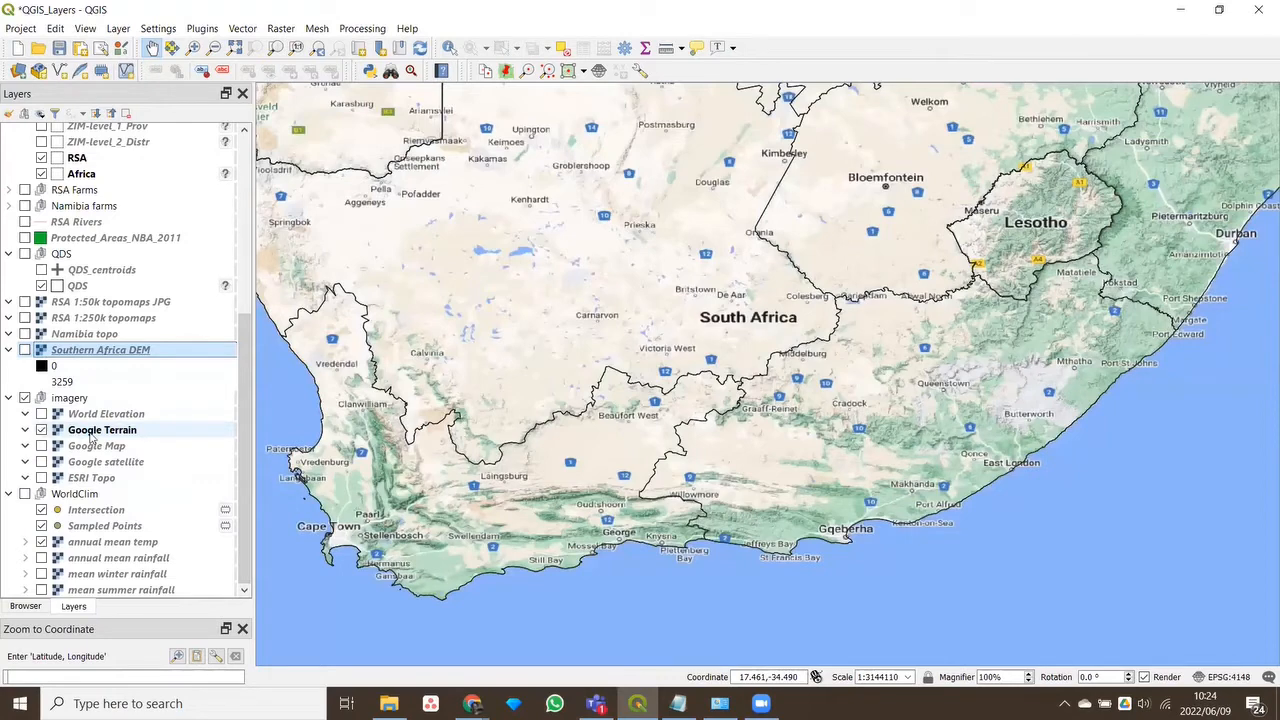
click(41, 430)
click(41, 462)
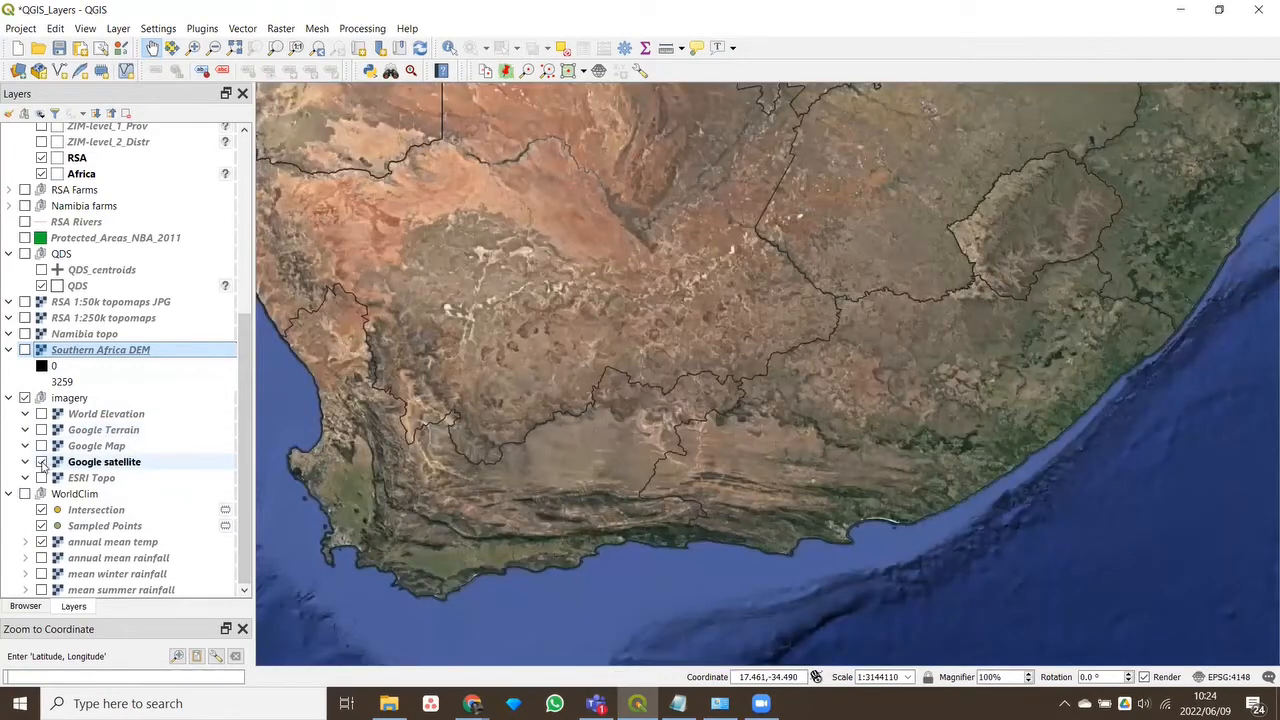
click(41, 462)
click(41, 446)
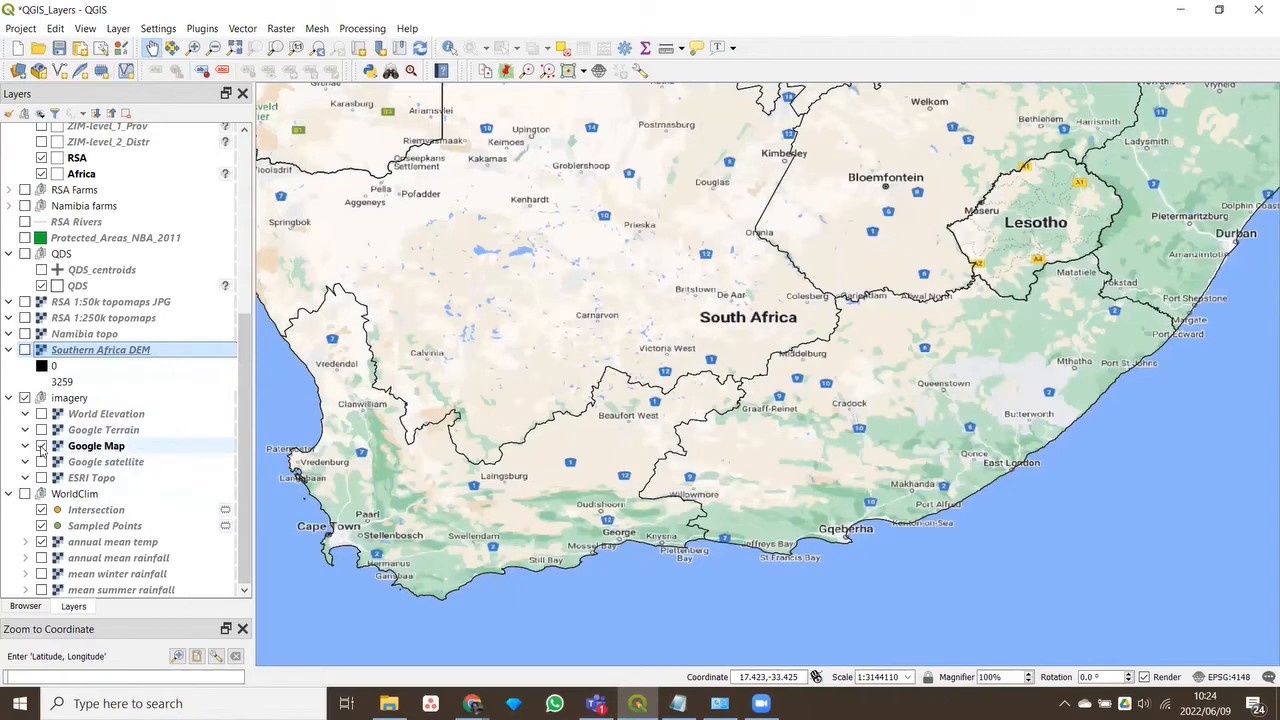
Switch the imagery from Google Map to Google Terrain and examine the relief around Calvinia, the Tankwa Karoo and the Cederberg mountains
drag(574, 362, 670, 424)
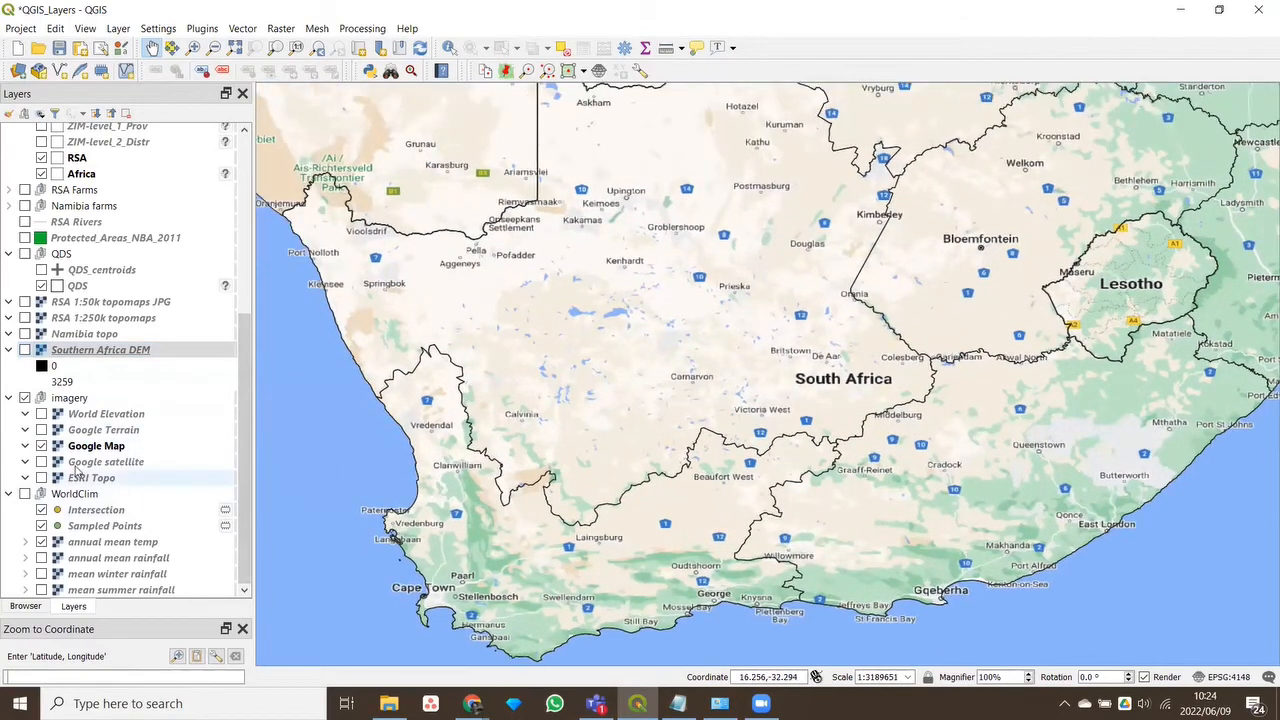
click(41, 430)
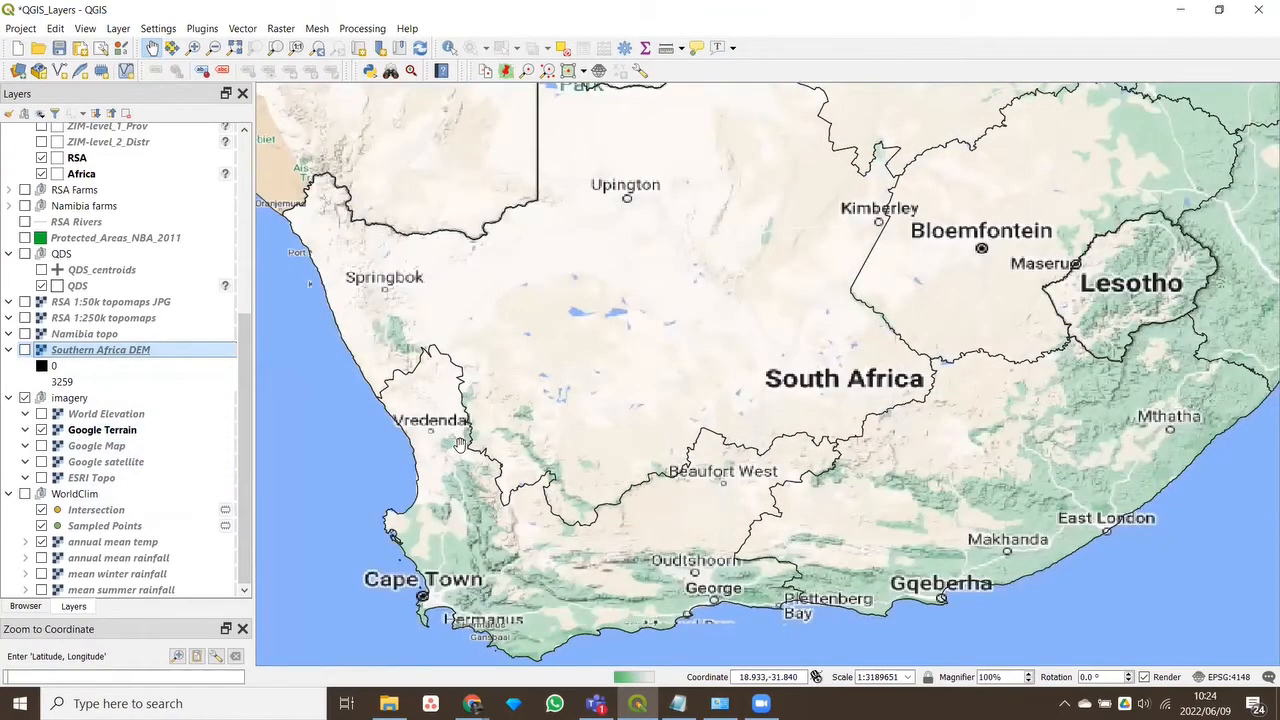
scroll(460, 443, up, 2)
drag(716, 517, 646, 436)
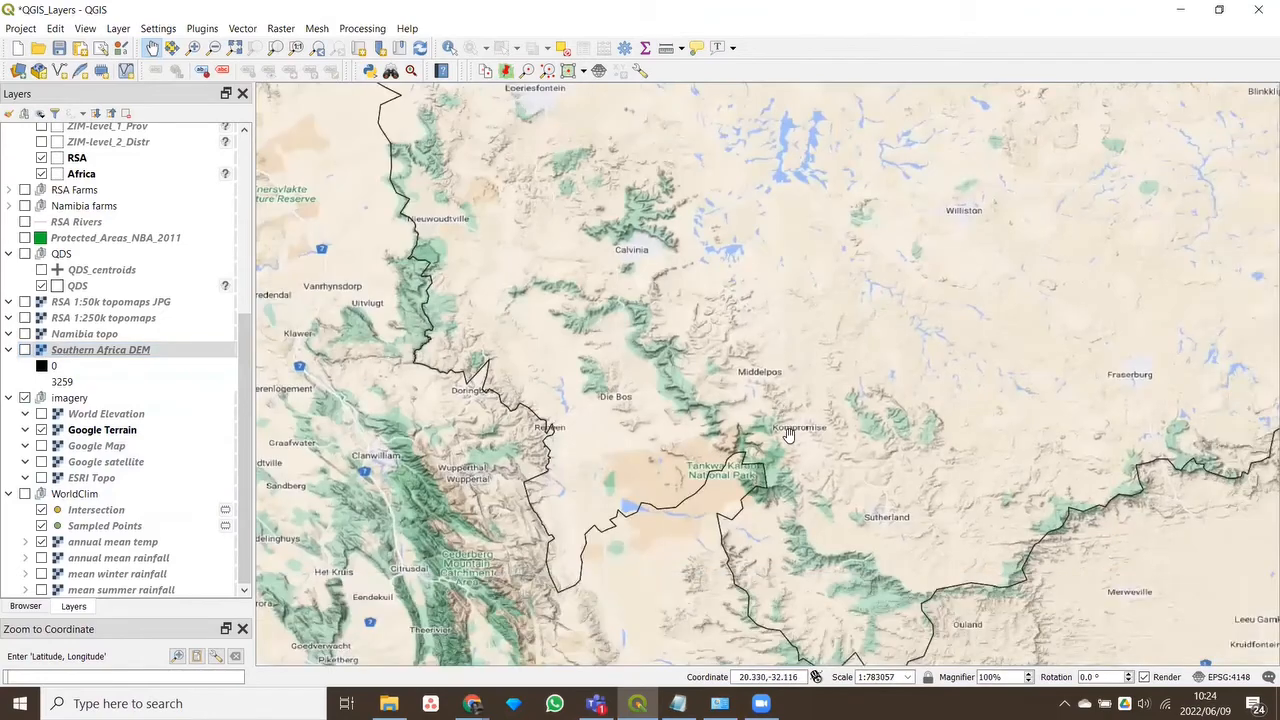
scroll(788, 434, up, 1)
scroll(490, 443, down, 1)
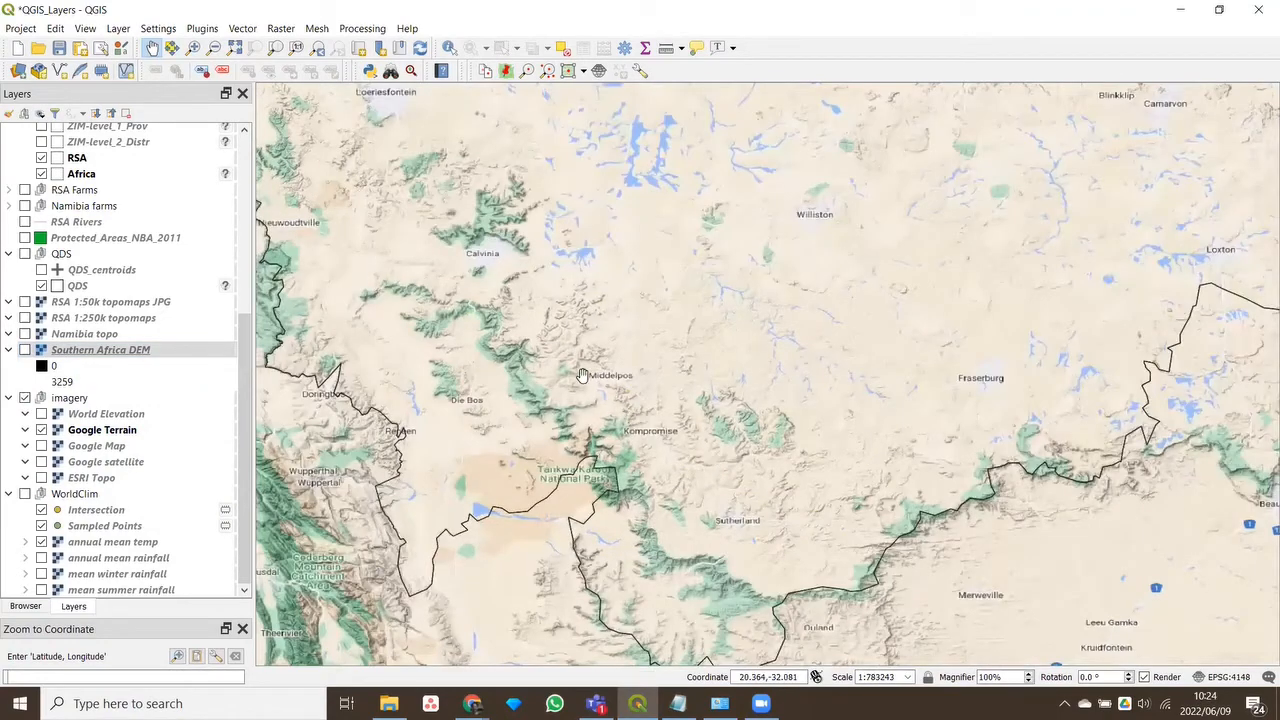
drag(715, 557, 726, 464)
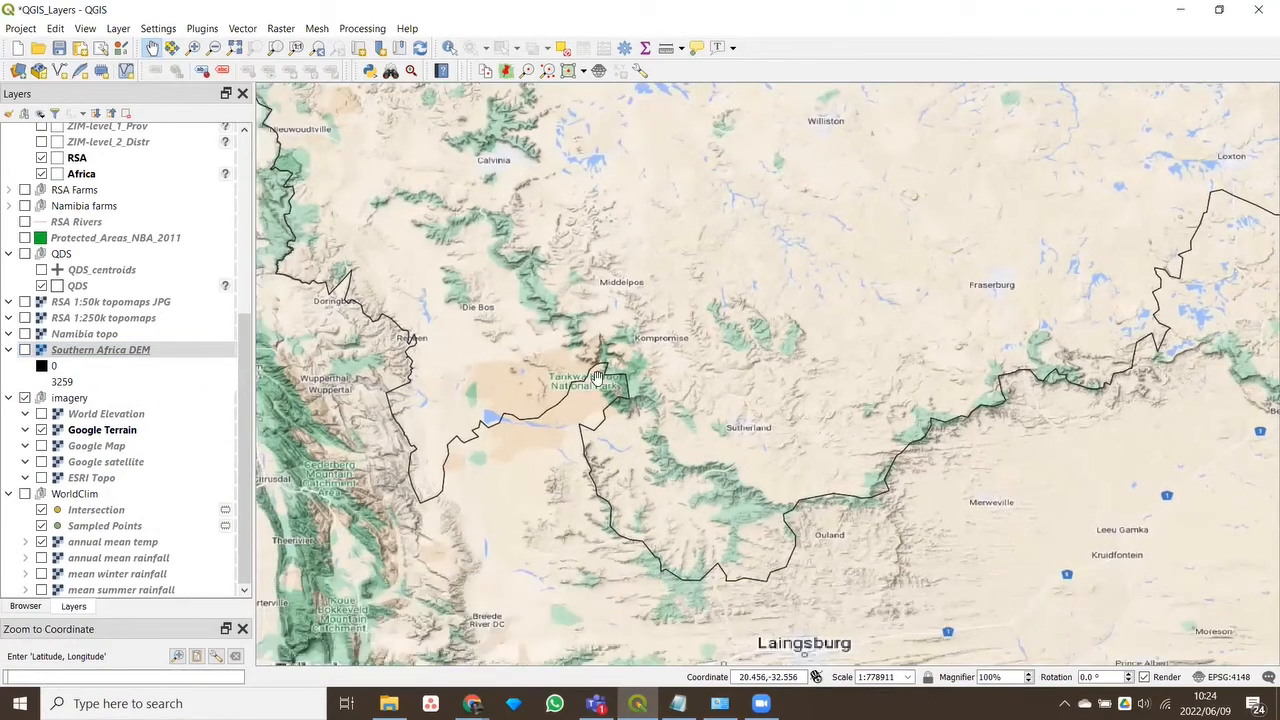
drag(438, 495, 565, 429)
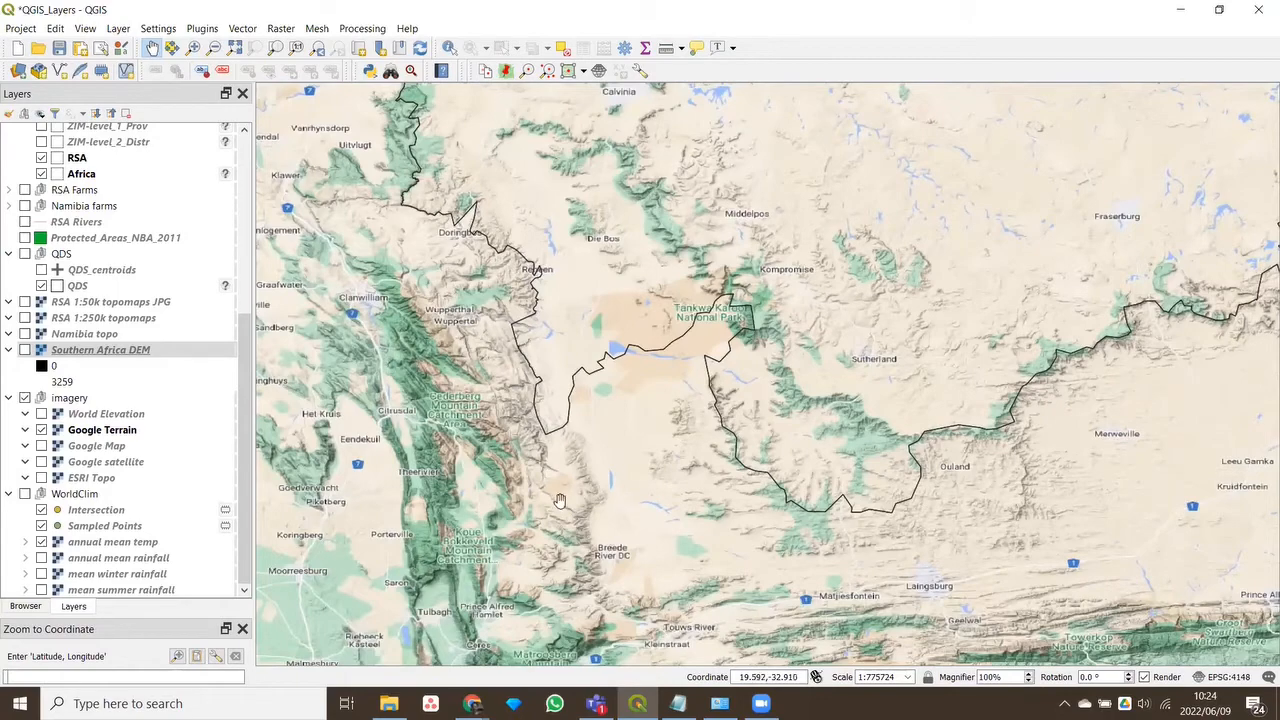
scroll(555, 499, up, 1)
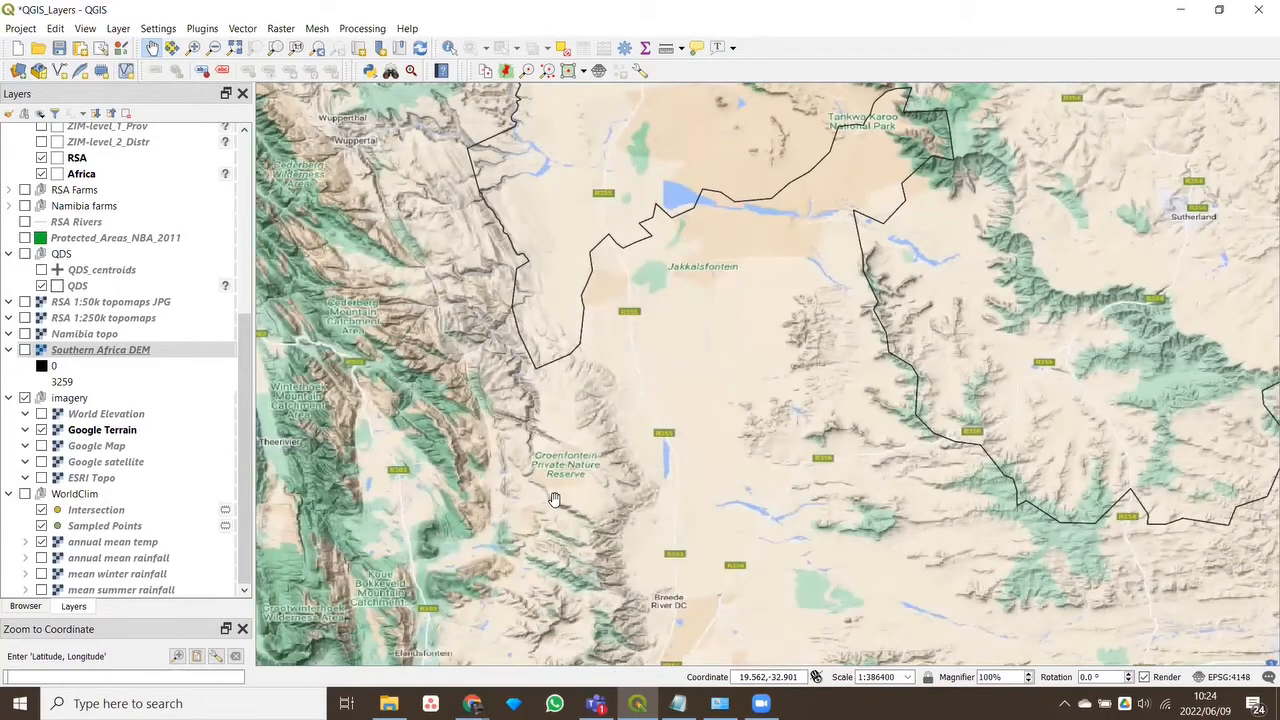
drag(531, 564, 607, 472)
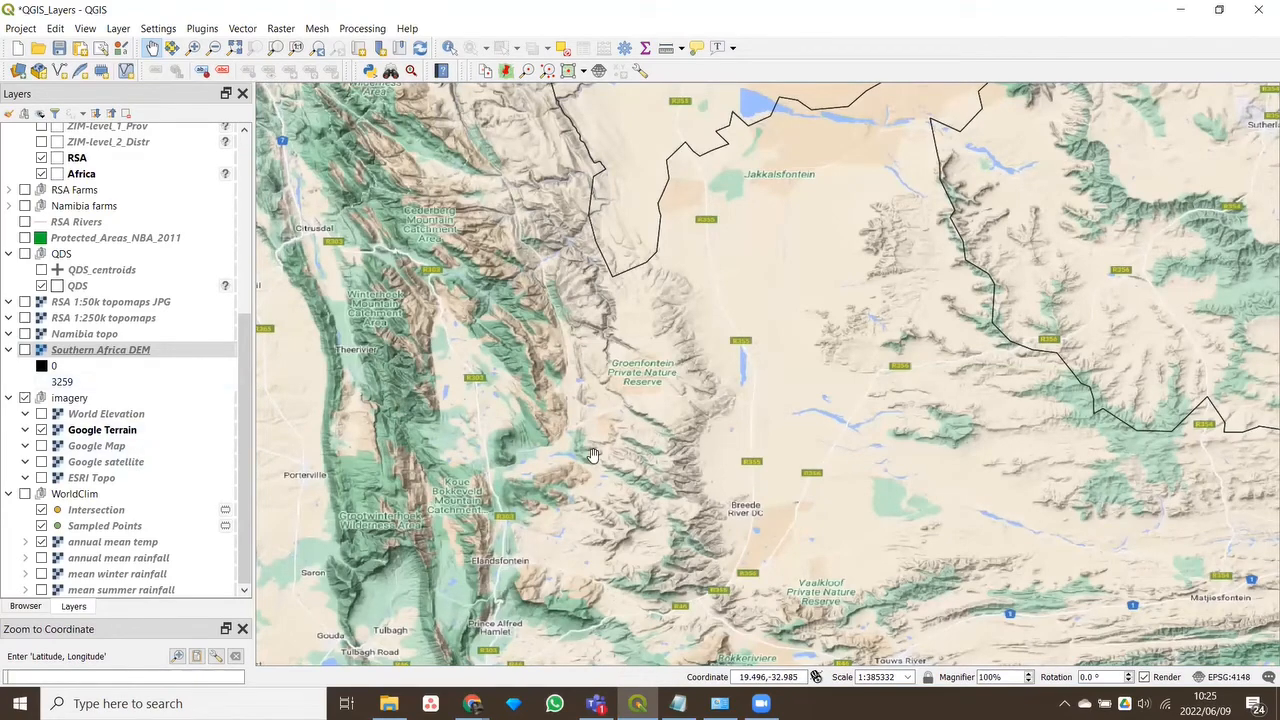
scroll(593, 455, down, 1)
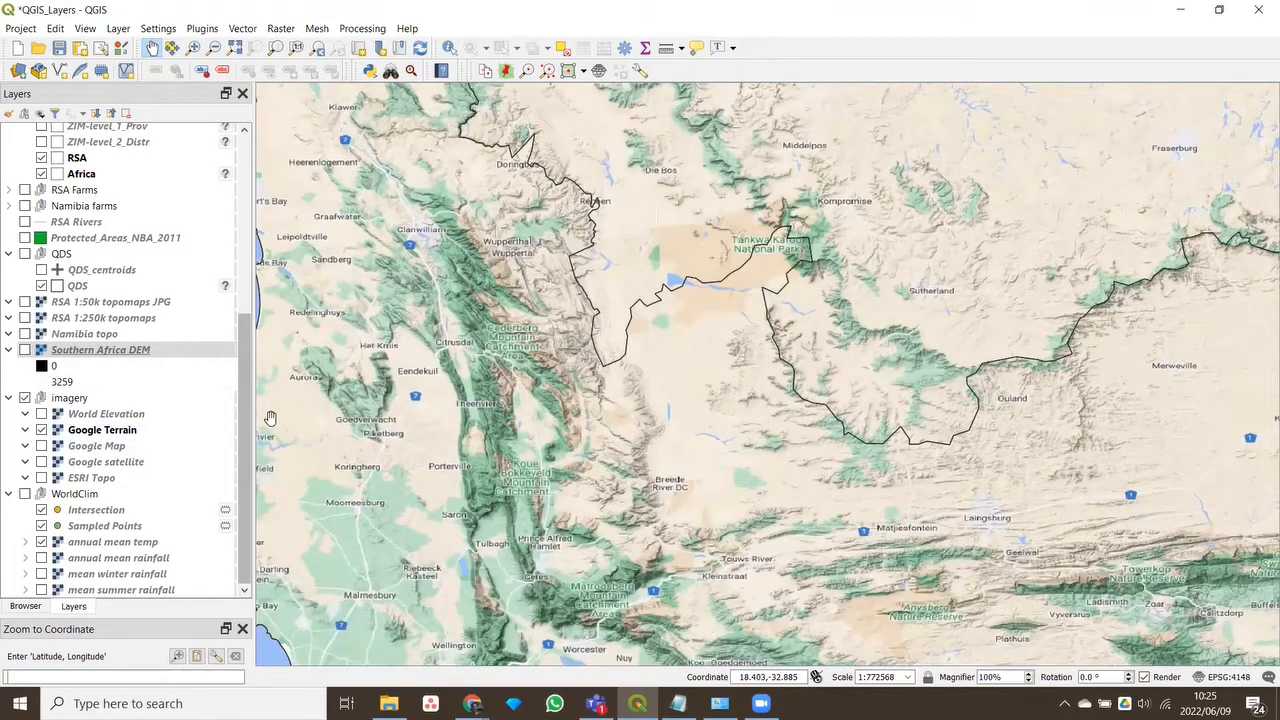
Turn on the World Elevation layer and view the elevation from the Cape across southern Africa out to the whole world
click(41, 415)
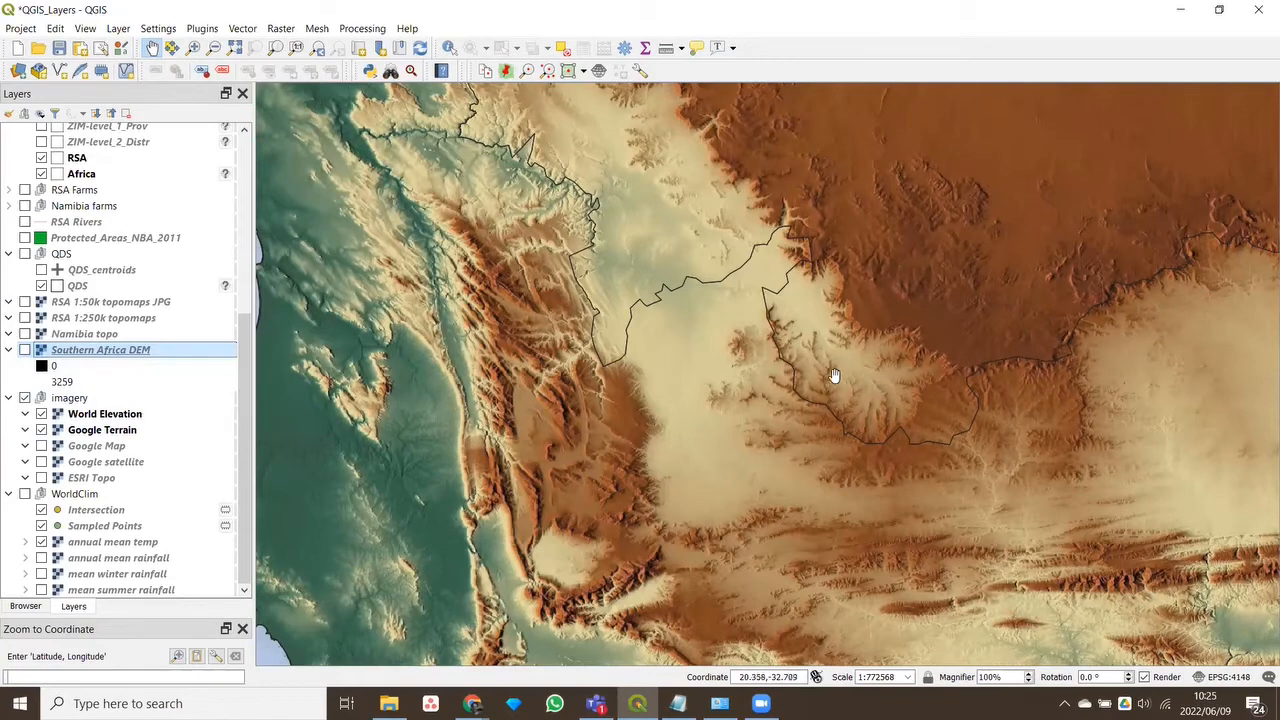
scroll(826, 380, down, 2)
scroll(826, 380, down, 2)
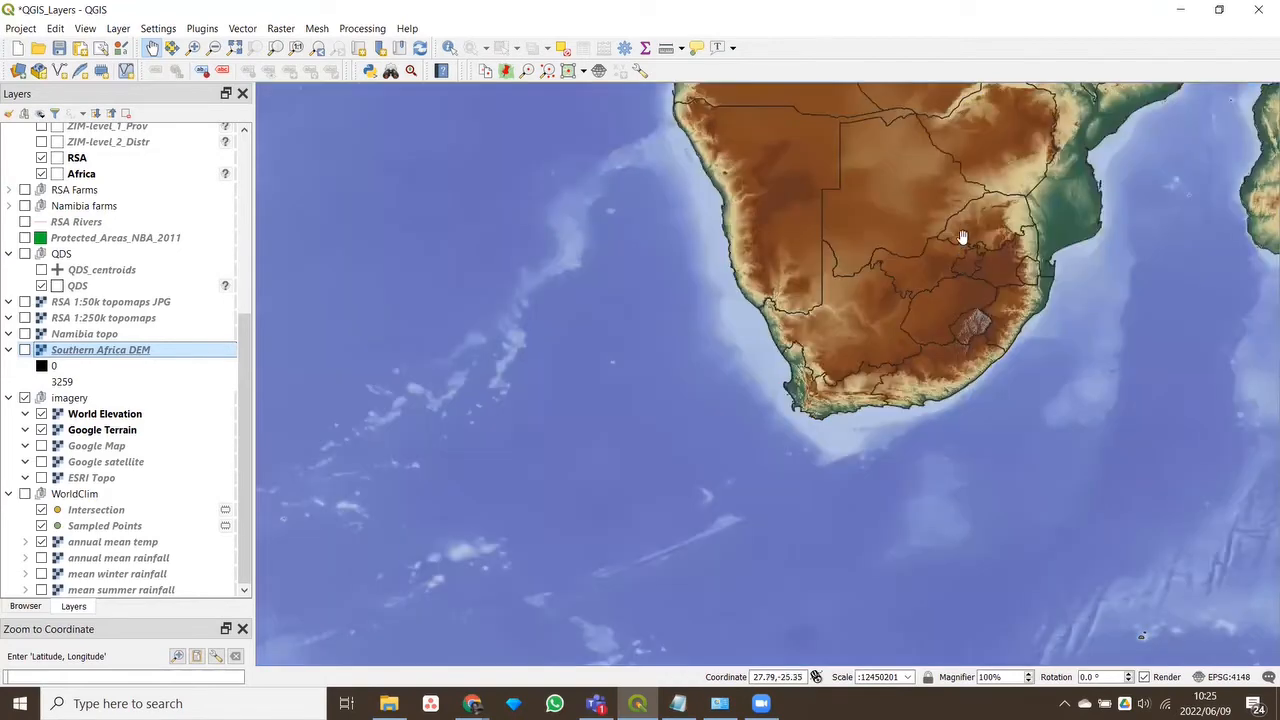
drag(962, 225, 740, 467)
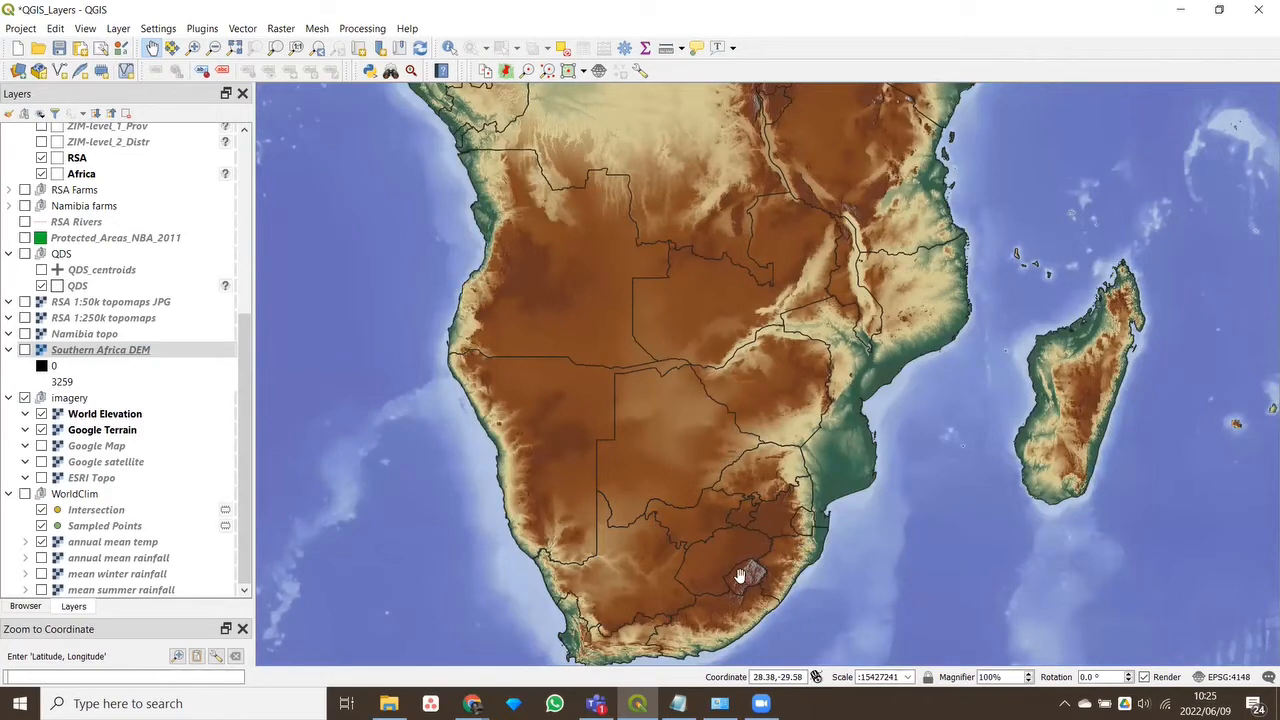
drag(744, 576, 731, 495)
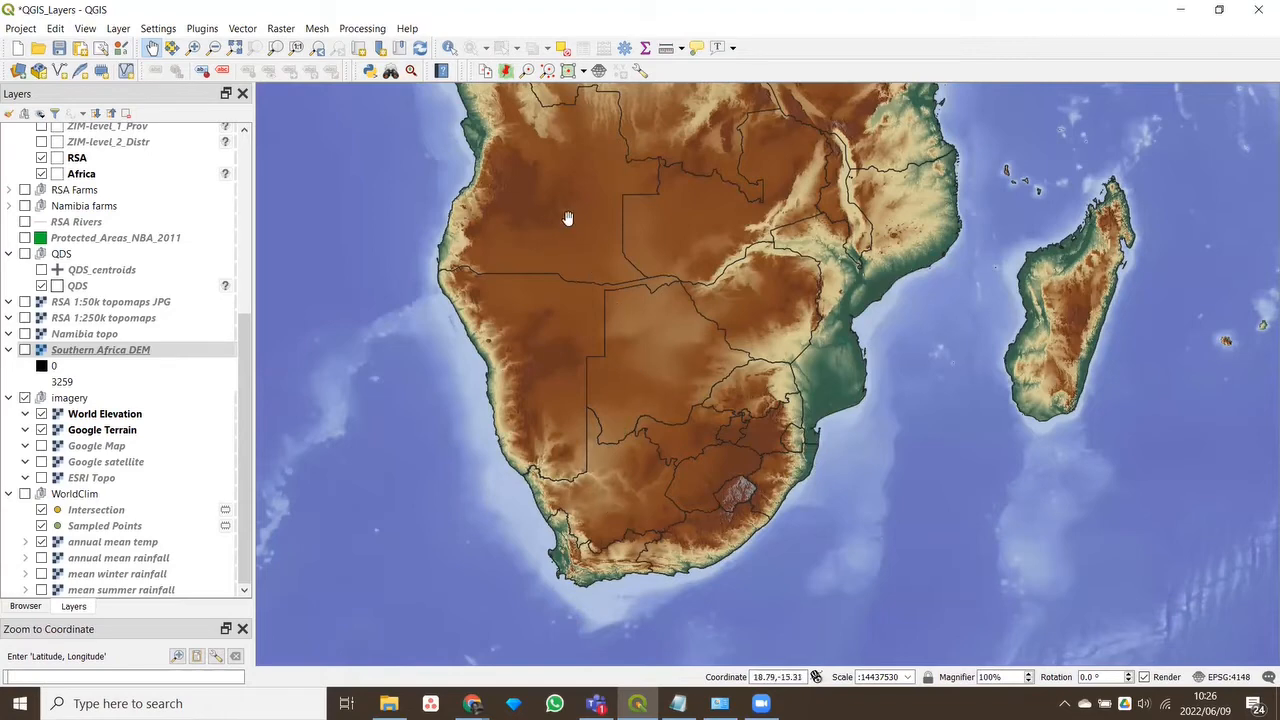
scroll(750, 502, down, 1)
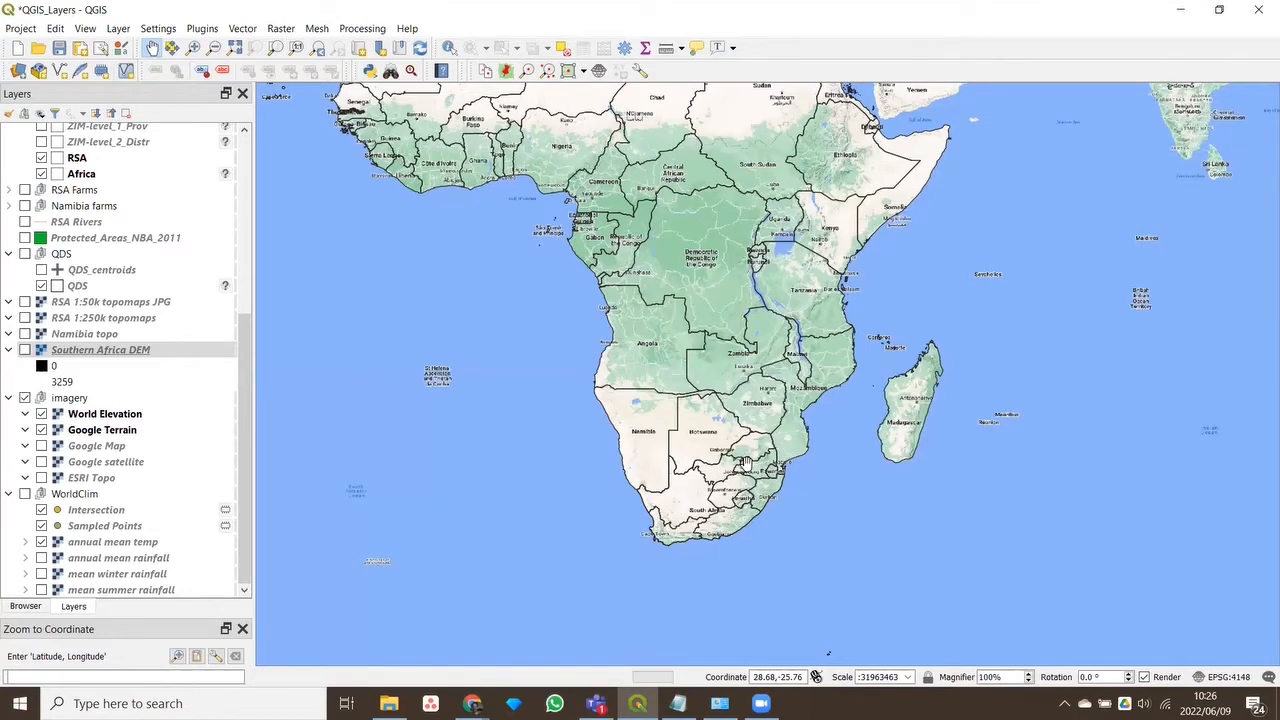
scroll(745, 463, down, 1)
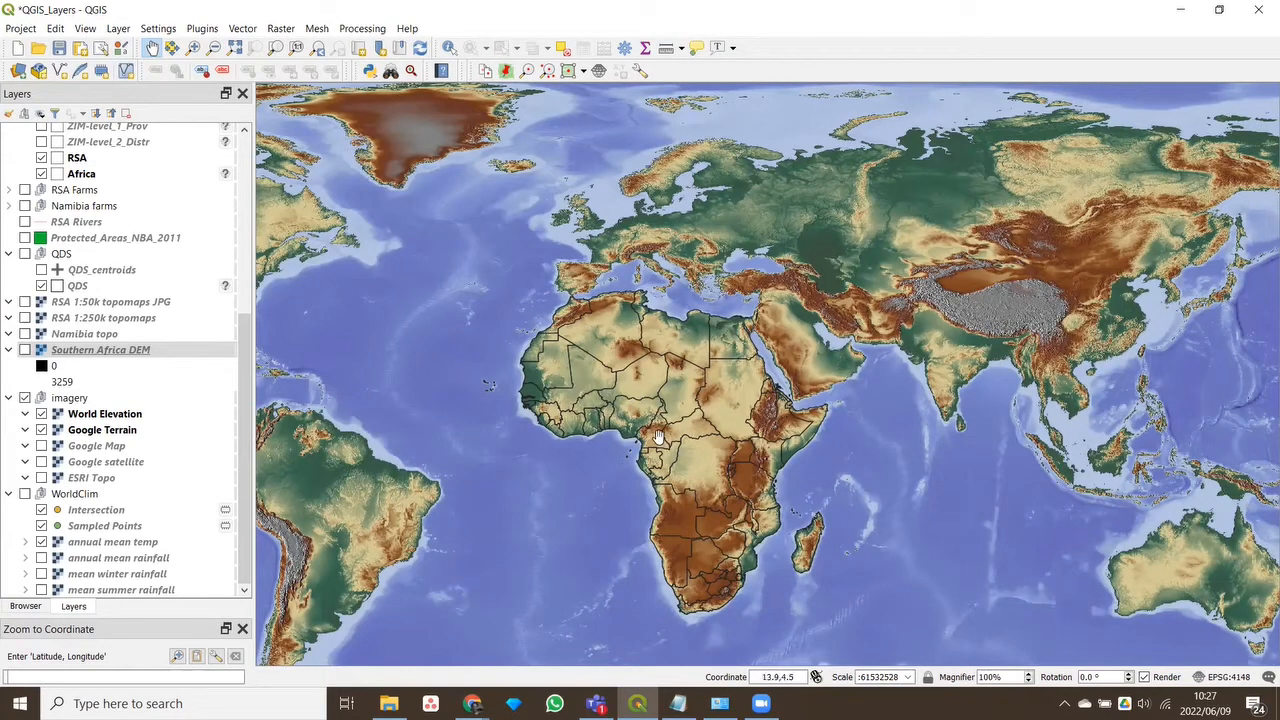
Return the map to South Africa and hide the World Elevation layer, keeping Google Terrain on
scroll(692, 511, up, 3)
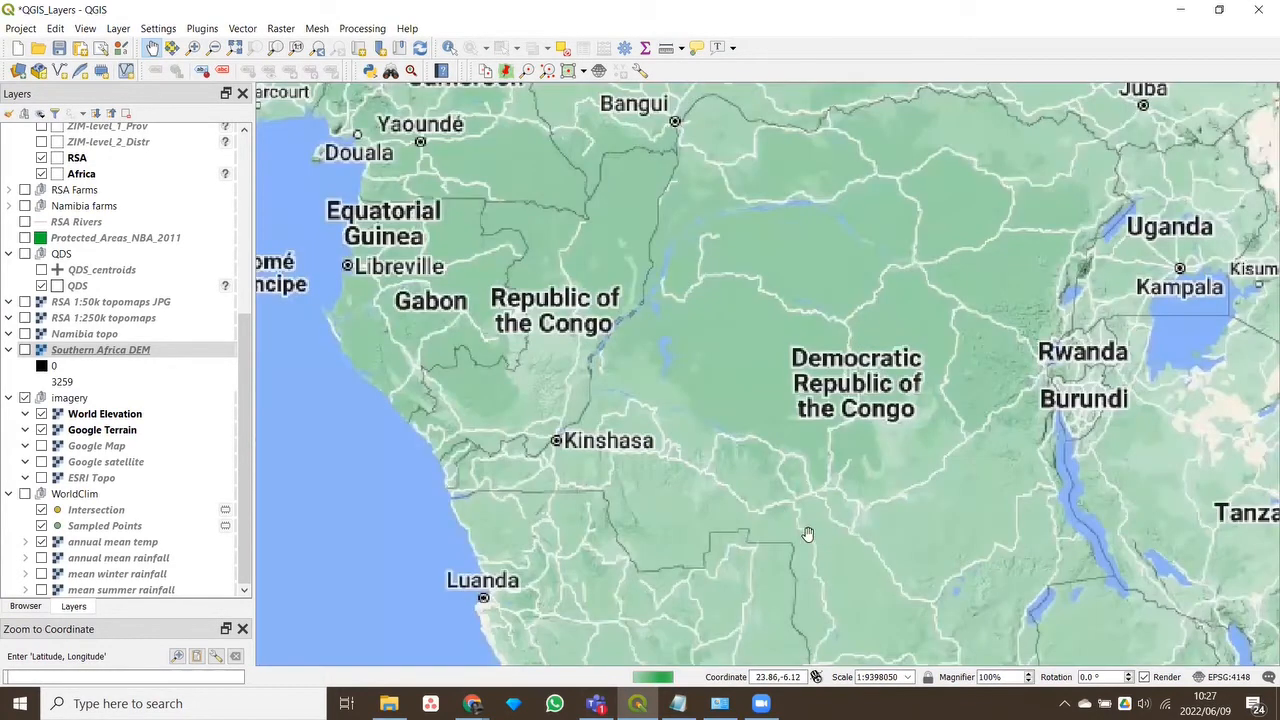
drag(652, 382, 614, 220)
drag(736, 573, 690, 307)
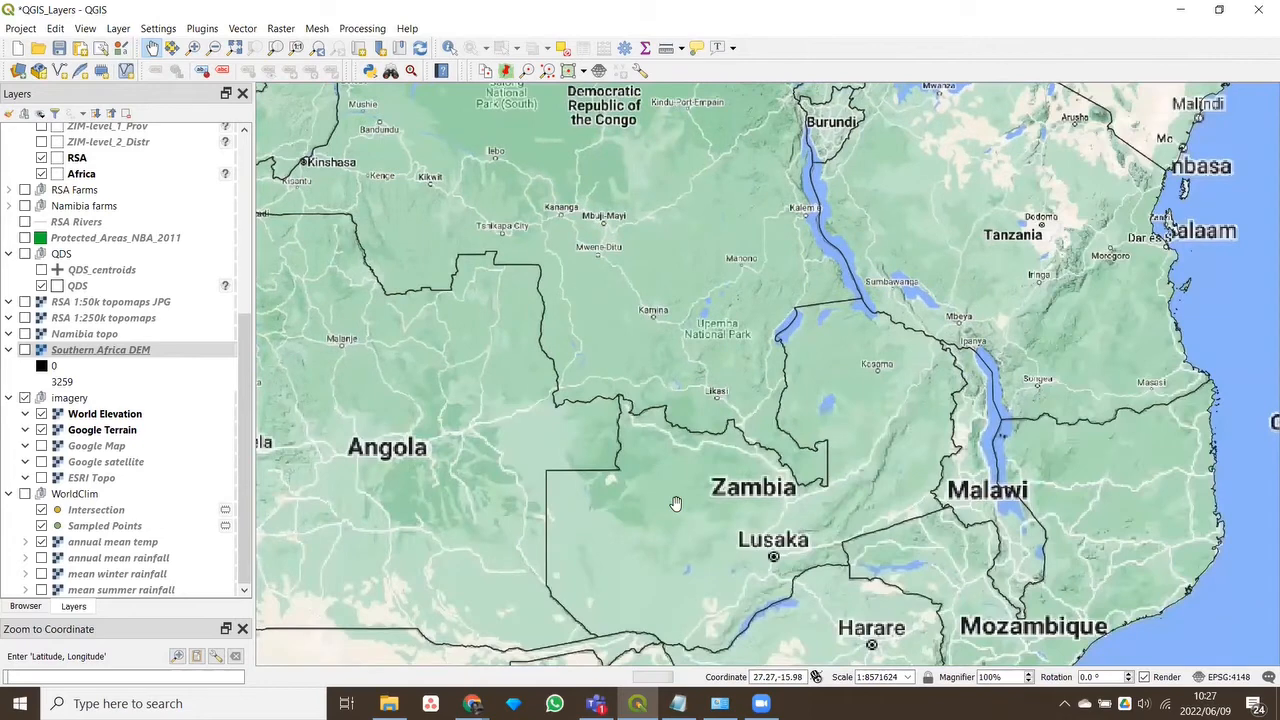
drag(679, 549, 853, 225)
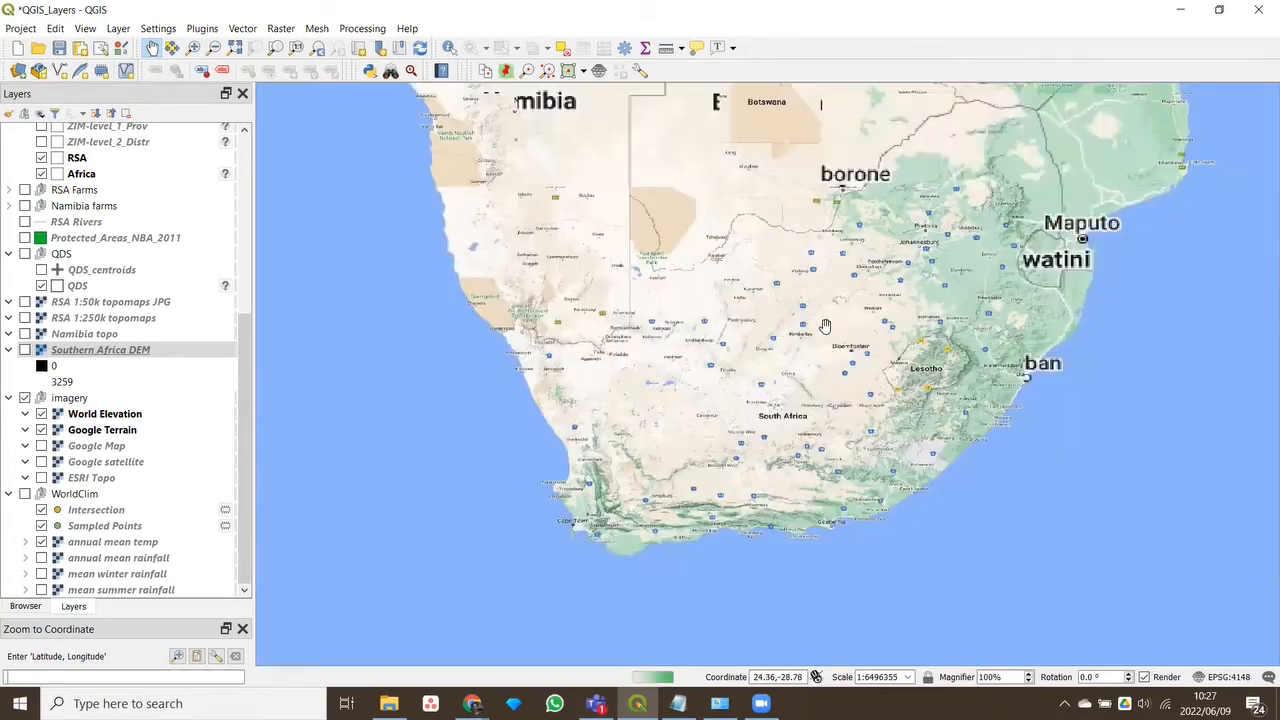
drag(831, 324, 821, 344)
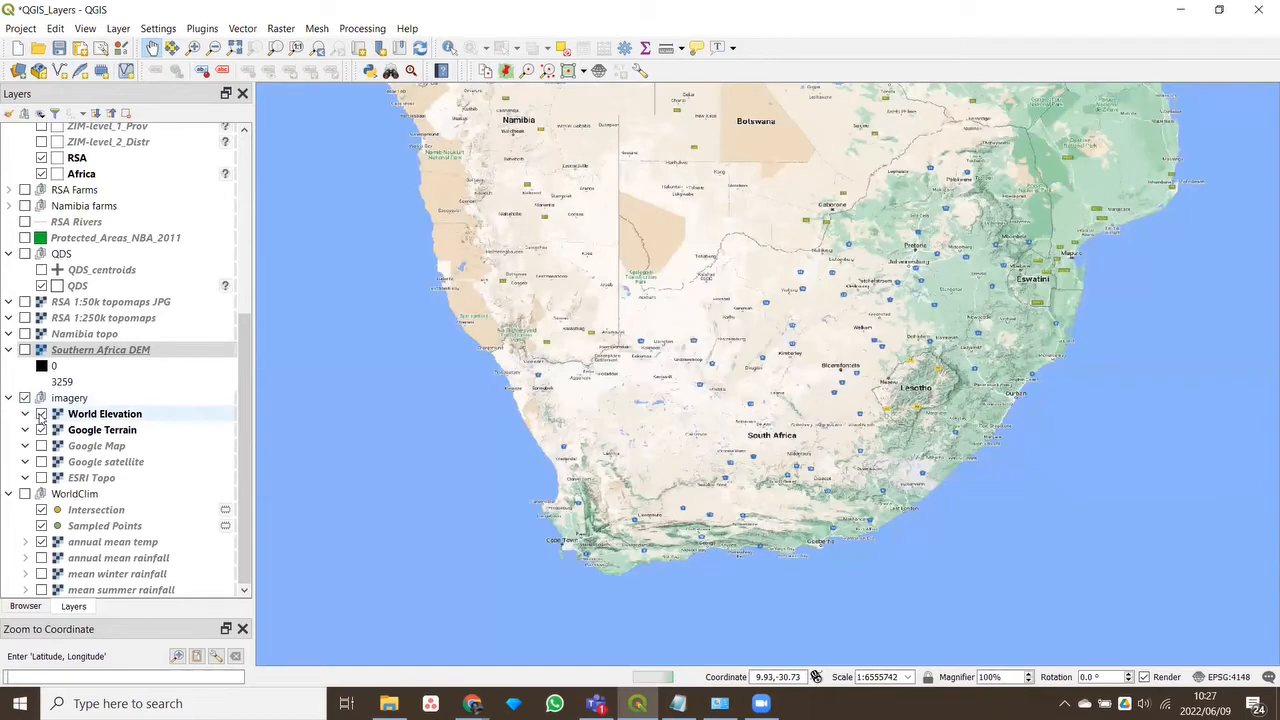
click(41, 414)
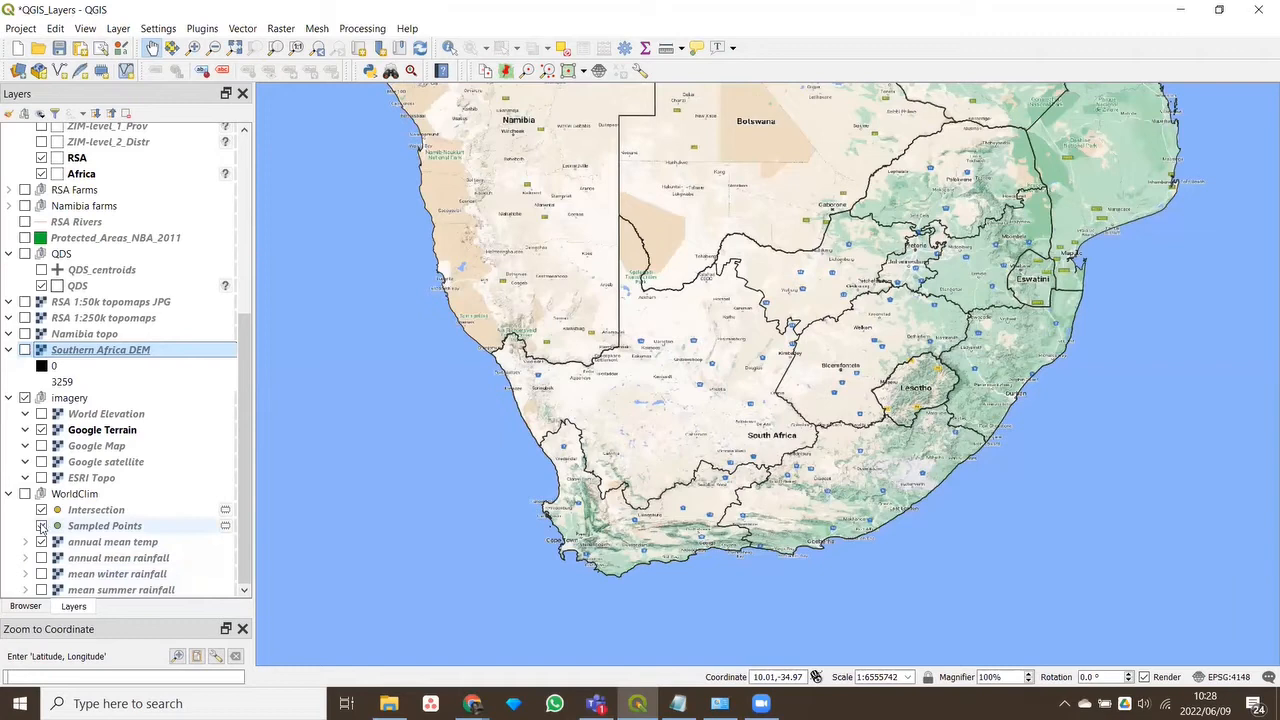
Show WorldClim's annual mean temp across southern Africa, with Intersection, Sampled Points and Google Terrain hidden
click(25, 494)
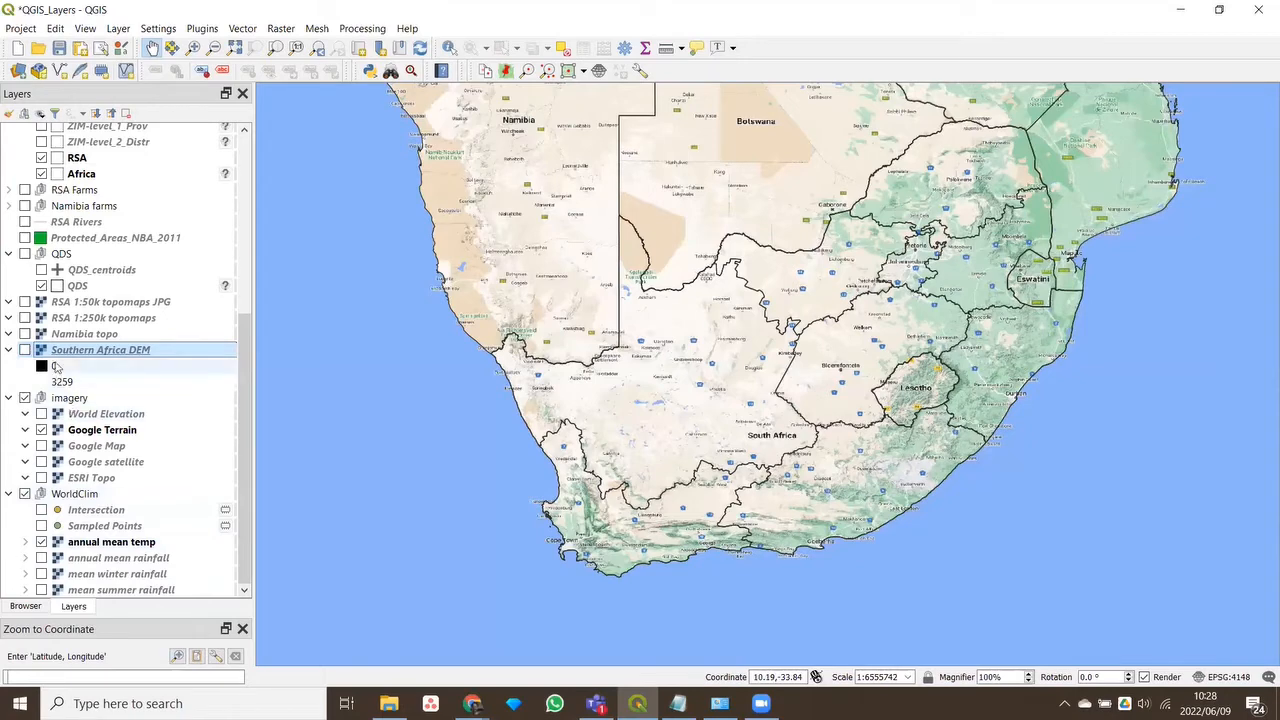
click(41, 430)
drag(814, 288, 789, 347)
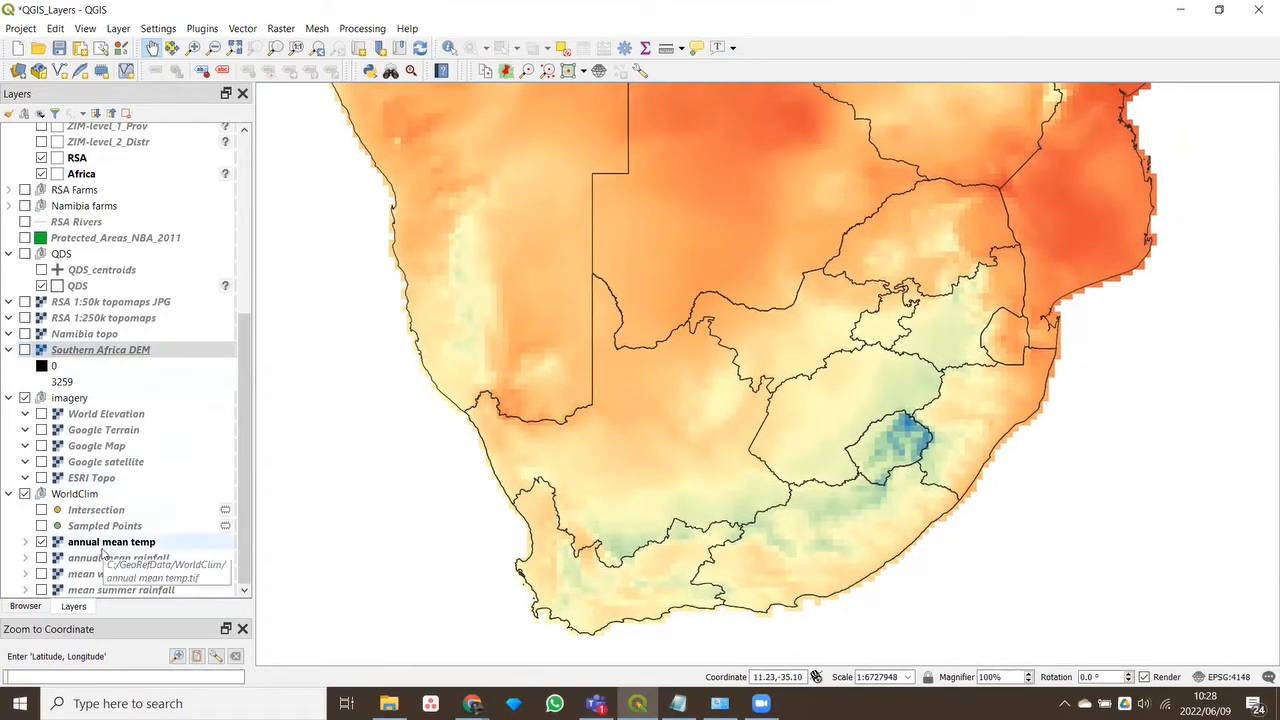
scroll(789, 410, down, 1)
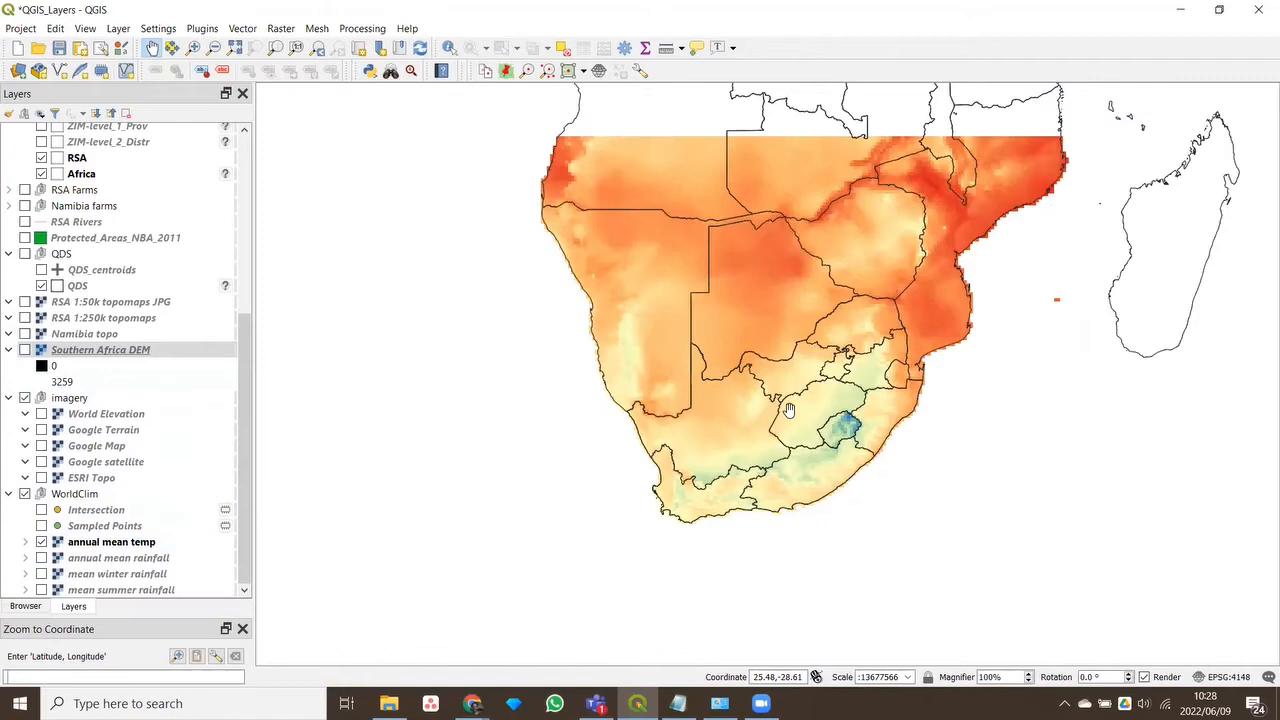
scroll(781, 398, up, 1)
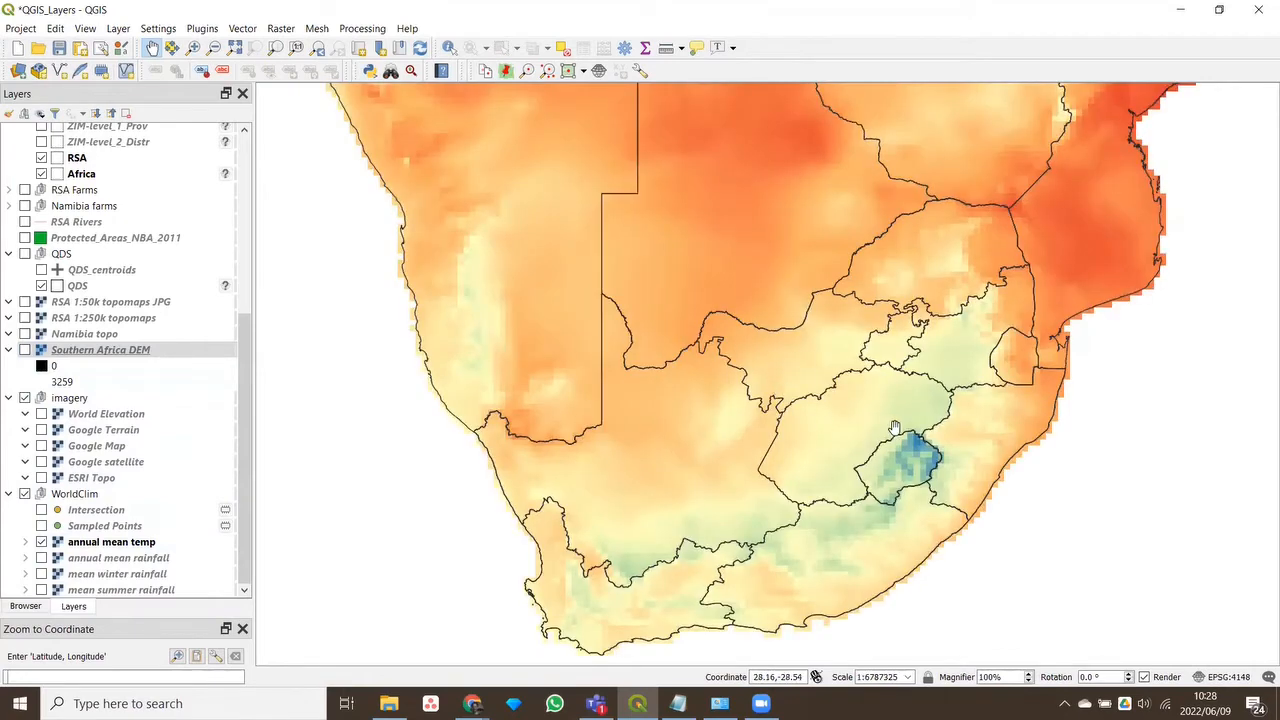
drag(838, 429, 777, 427)
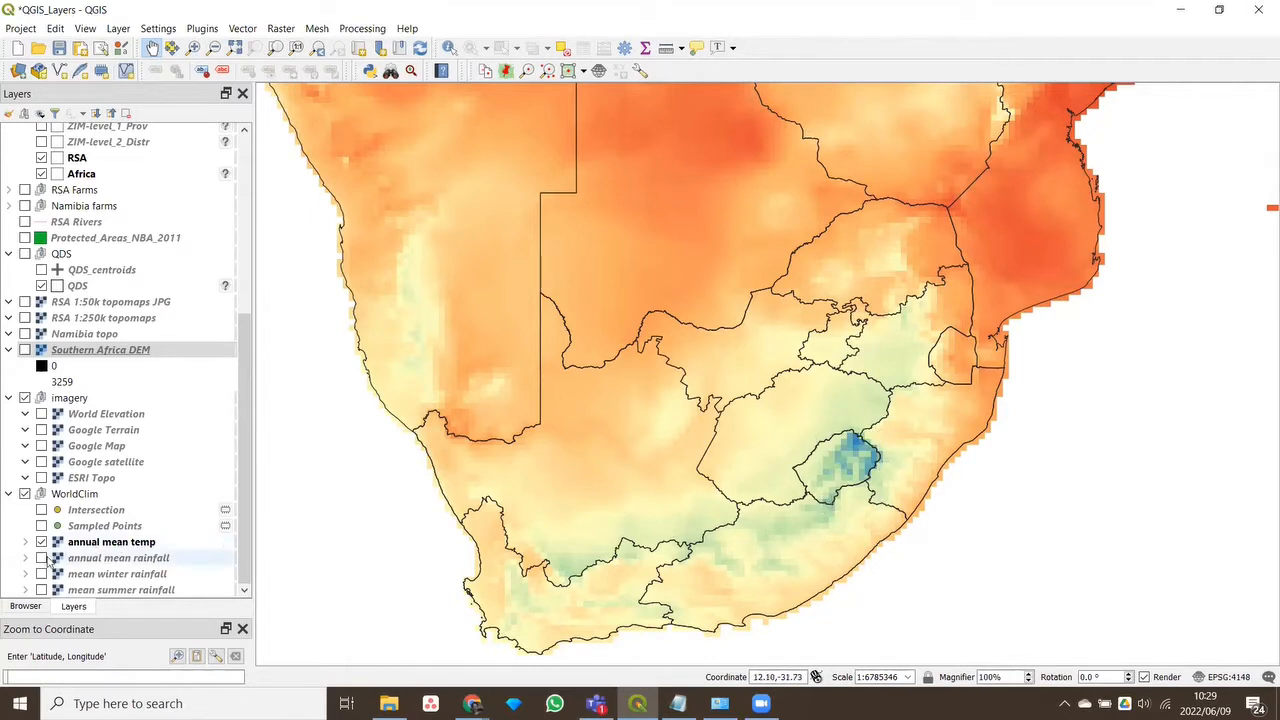
Hide annual mean temp, briefly display annual mean rainfall, and hide it again so only the boundary outlines show
click(41, 542)
click(41, 558)
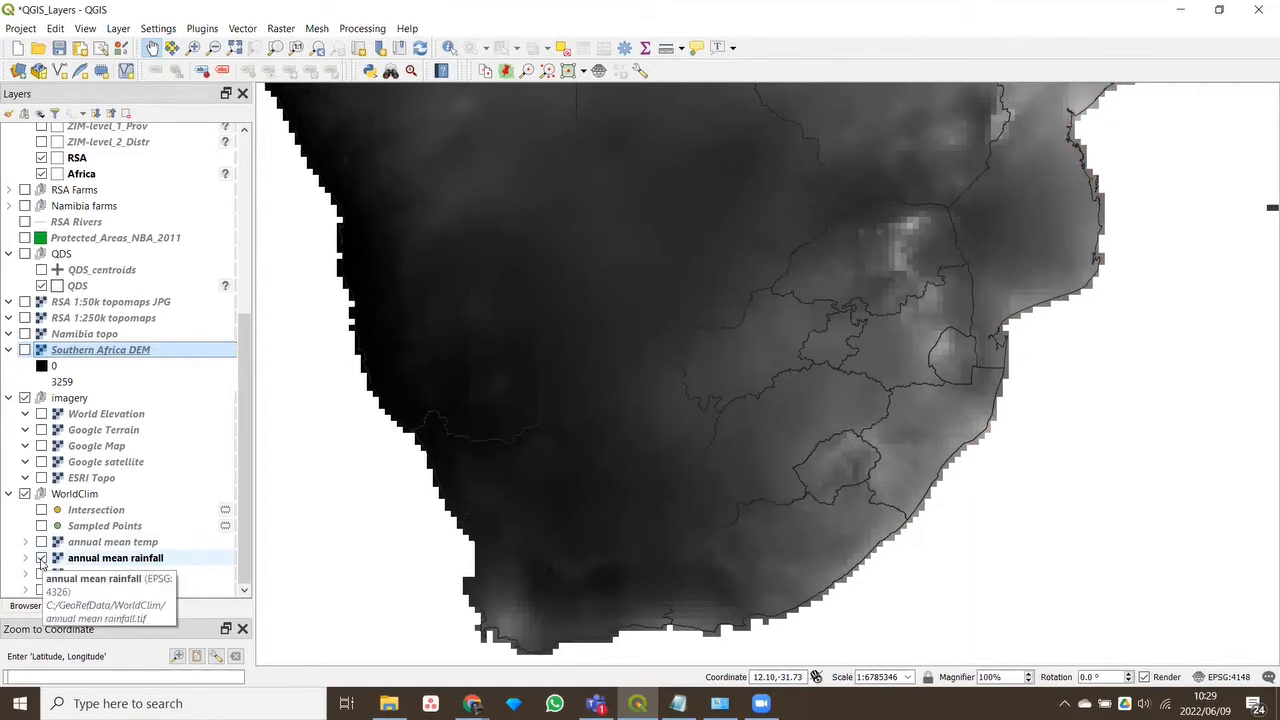
click(41, 558)
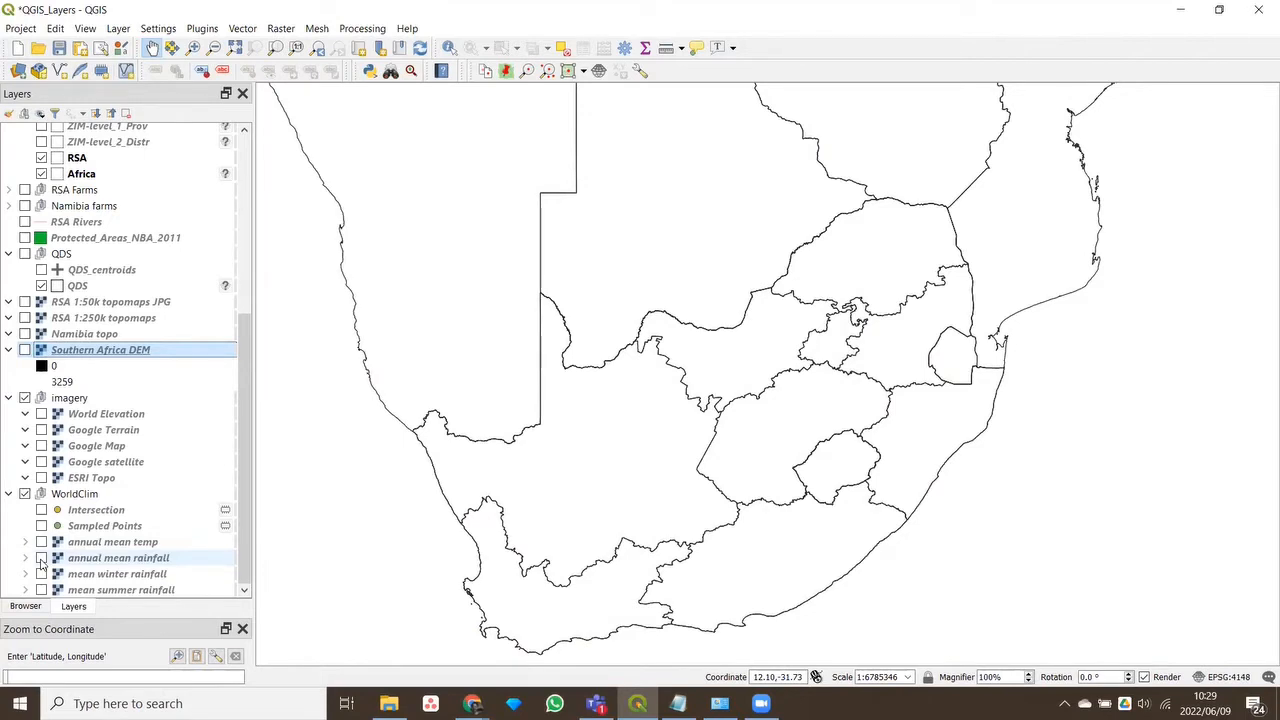
drag(654, 499, 673, 466)
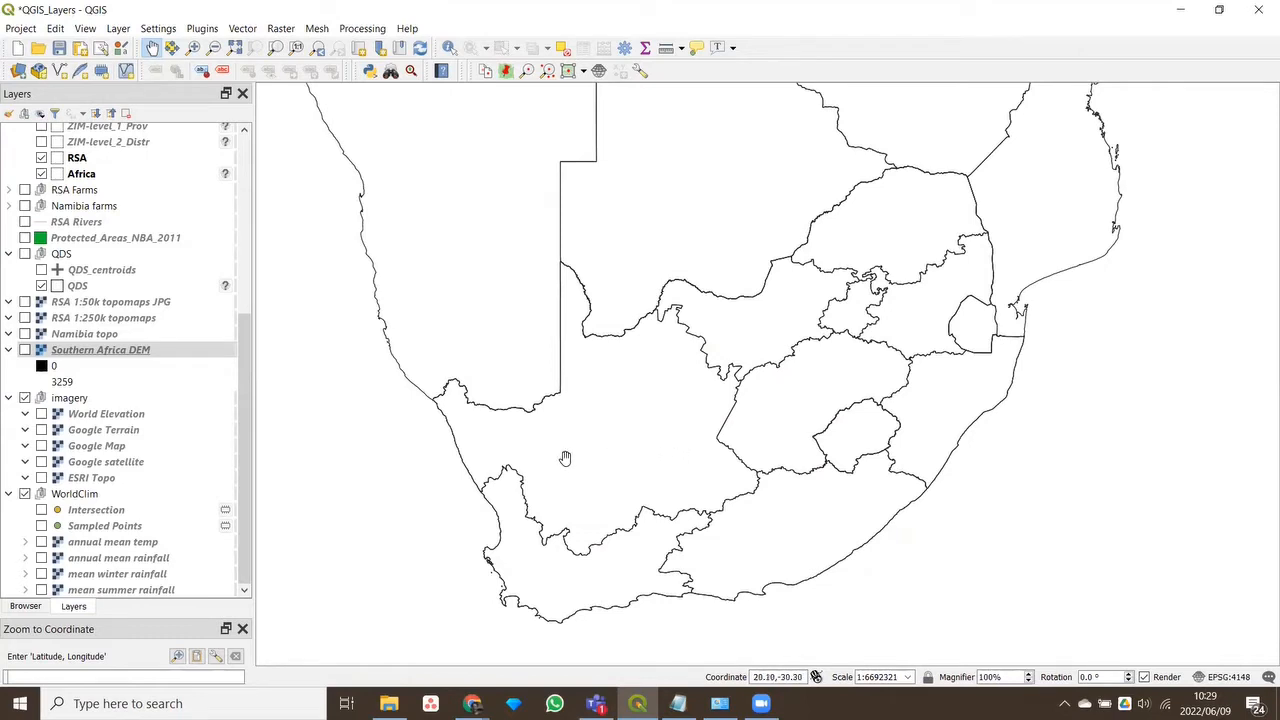
mouse_move(474, 706)
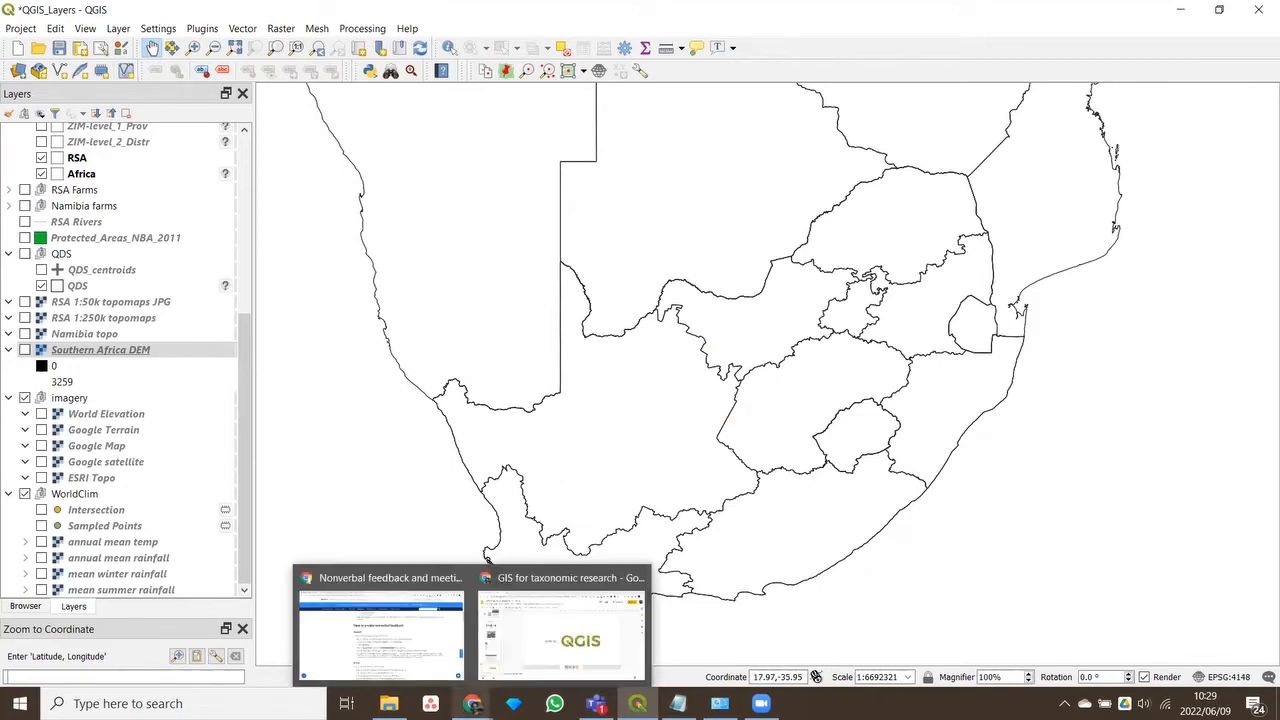
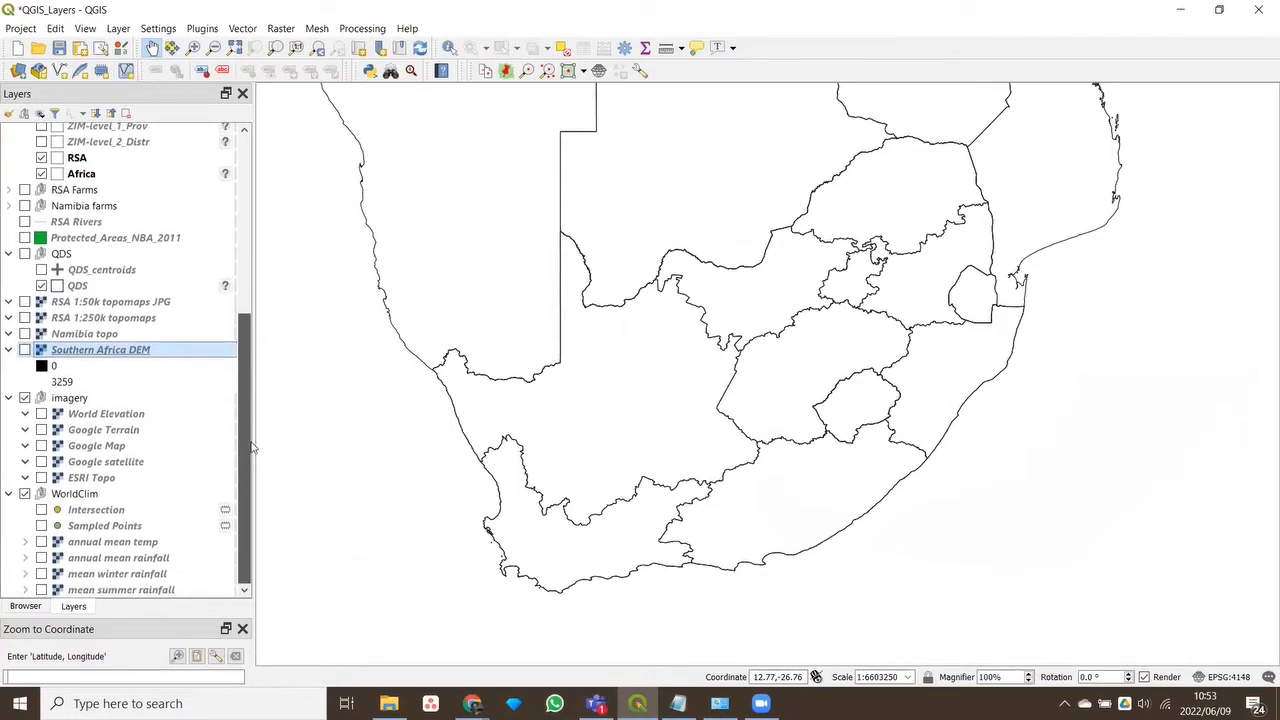
Remove the Intersection layer from the WorldClim group
drag(252, 447, 246, 420)
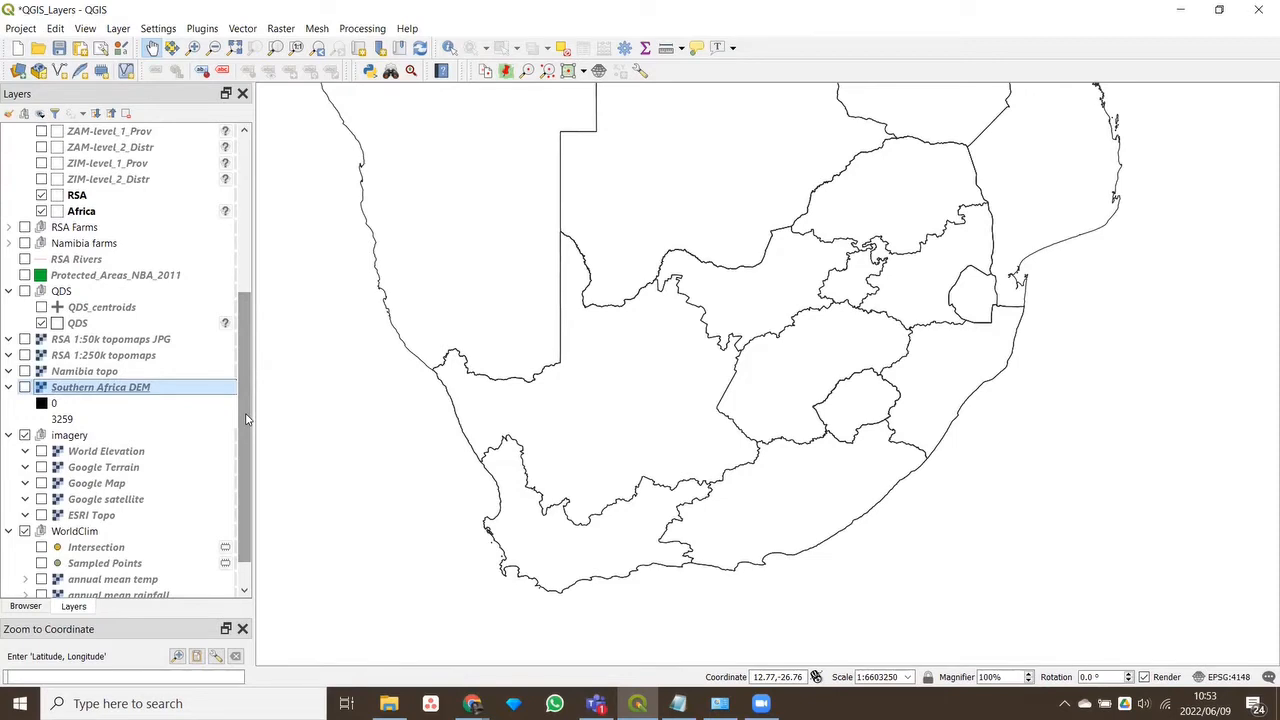
drag(246, 420, 246, 447)
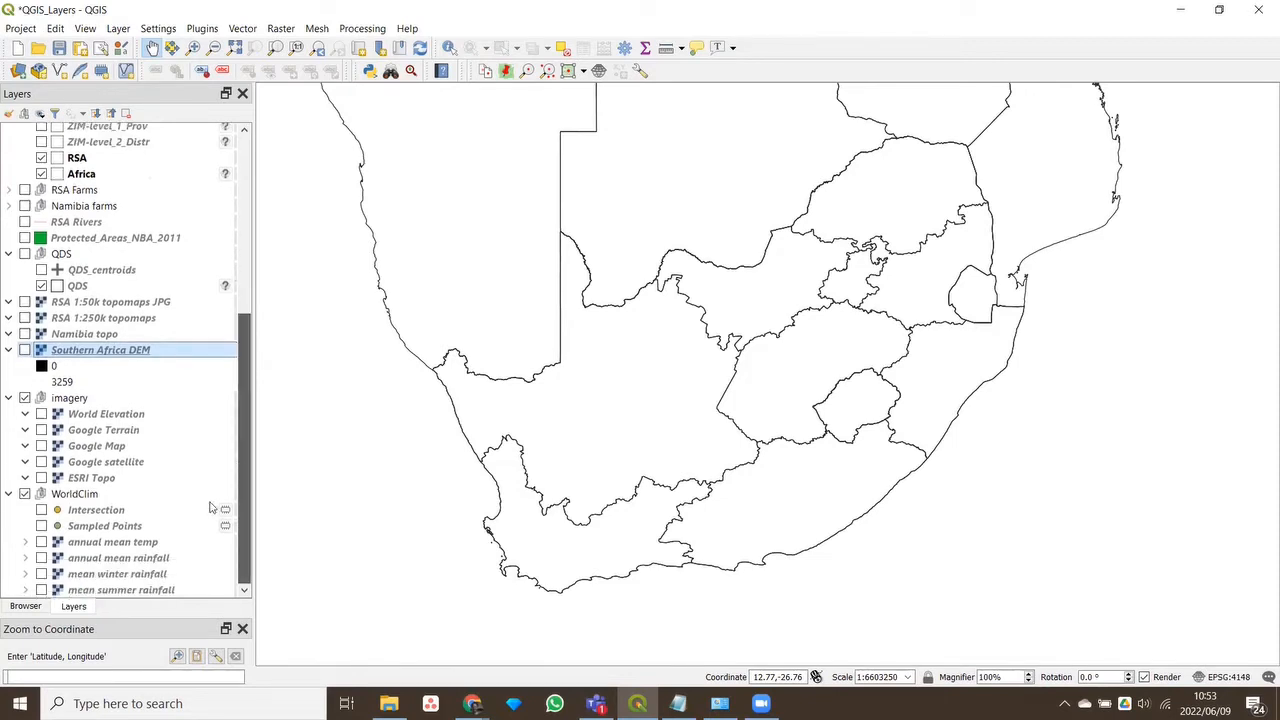
right_click(90, 513)
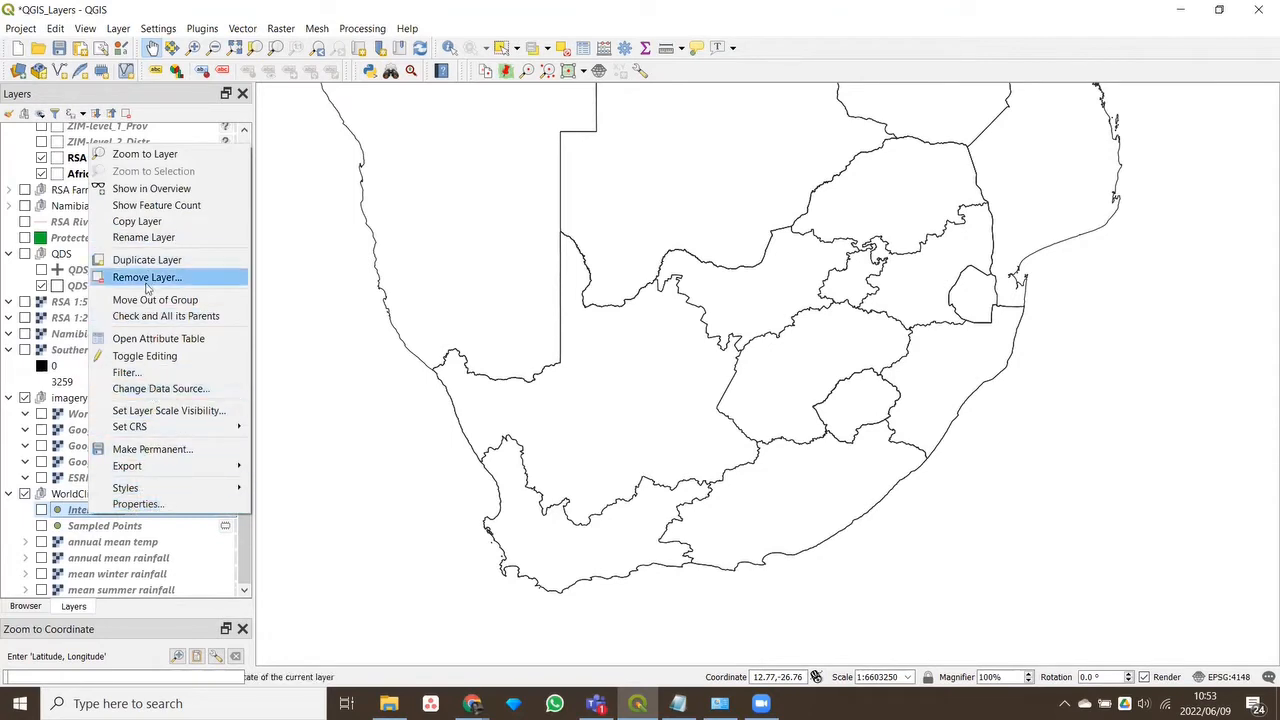
click(150, 277)
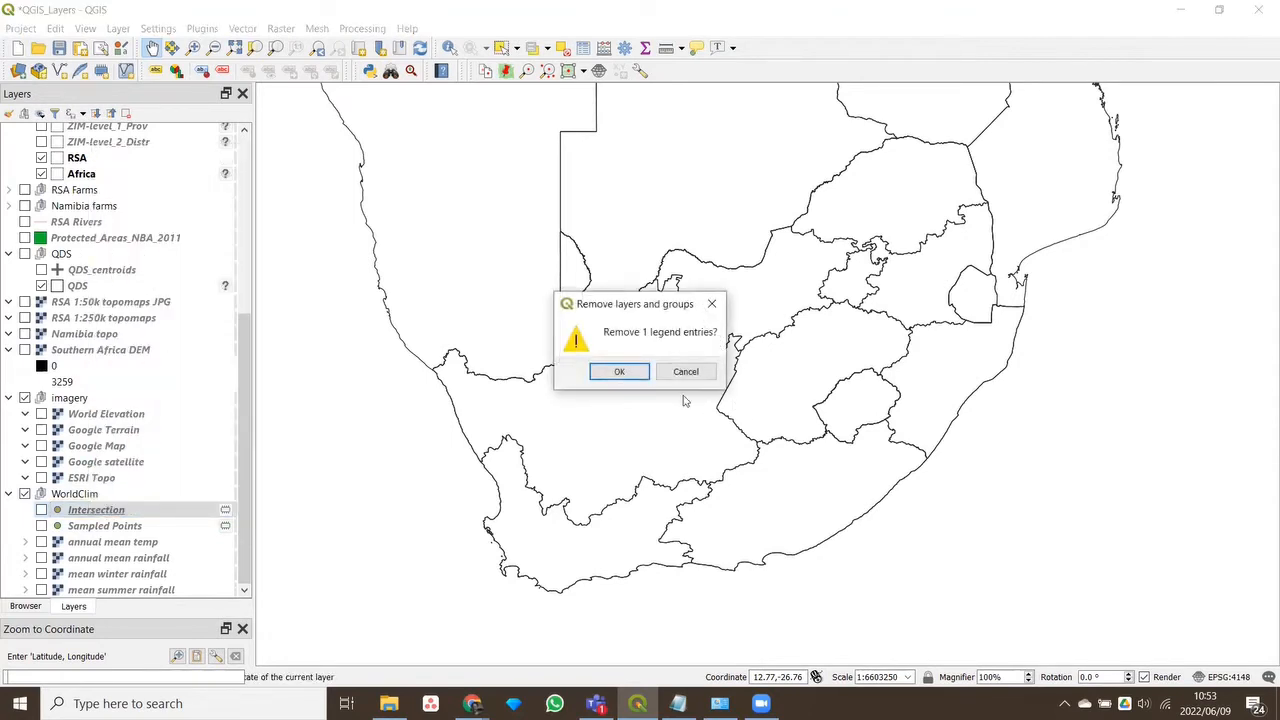
click(619, 370)
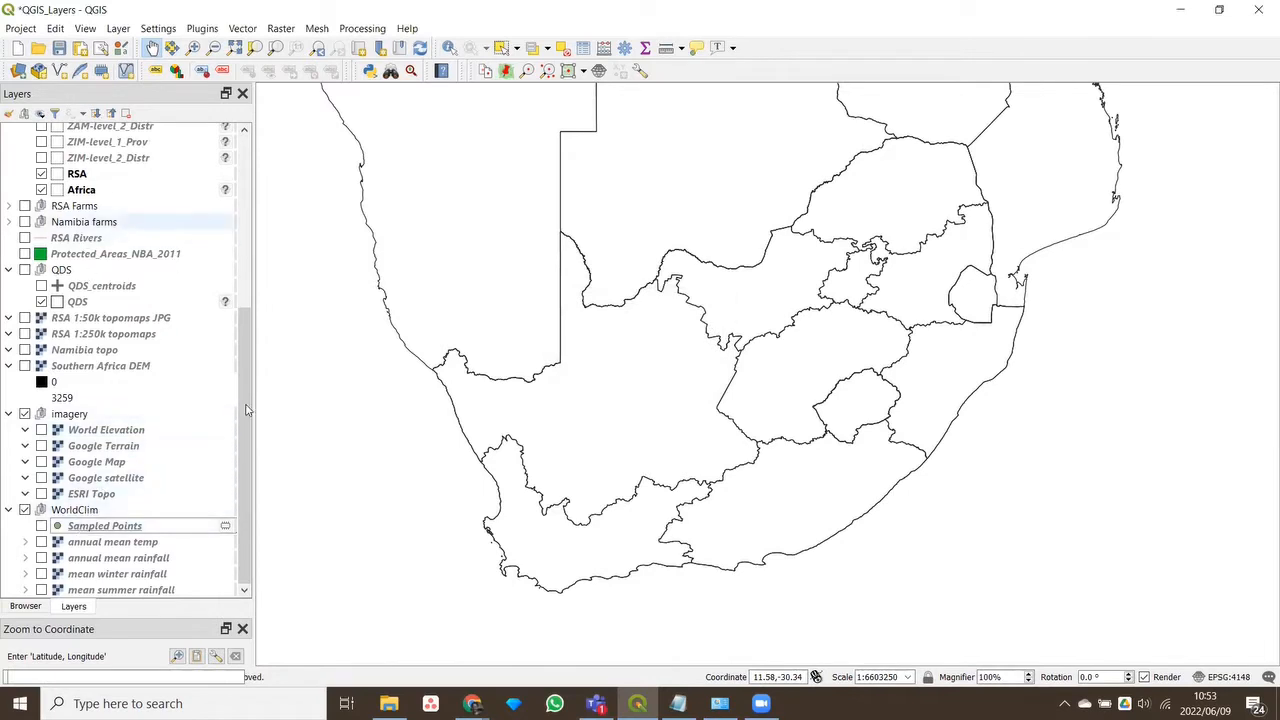
drag(243, 411, 240, 274)
scroll(240, 274, up, 3)
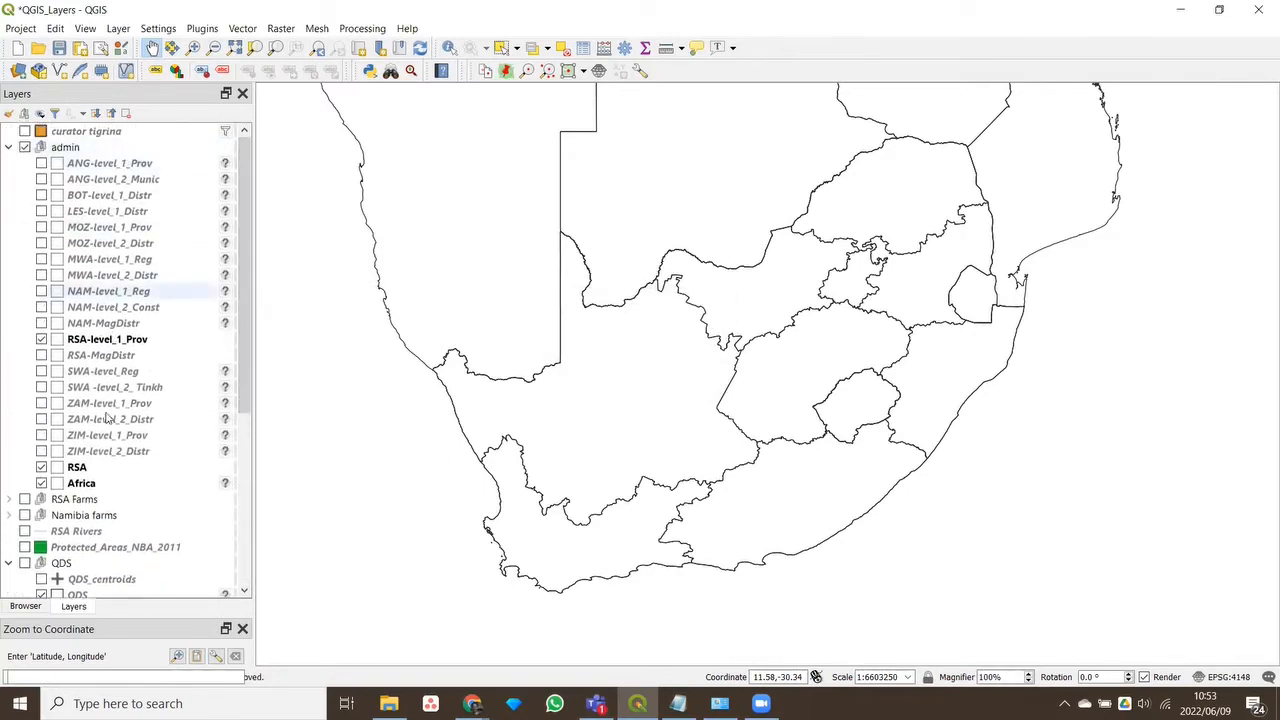
scroll(112, 251, down, 4)
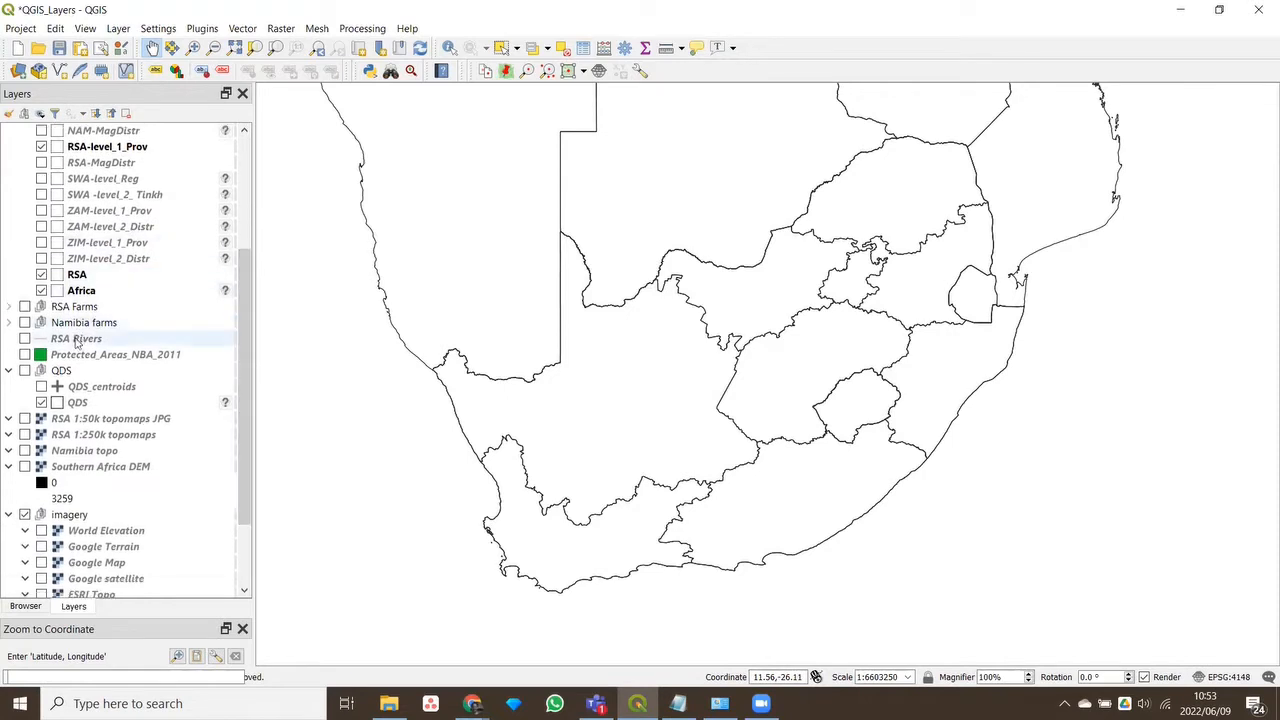
right_click(88, 340)
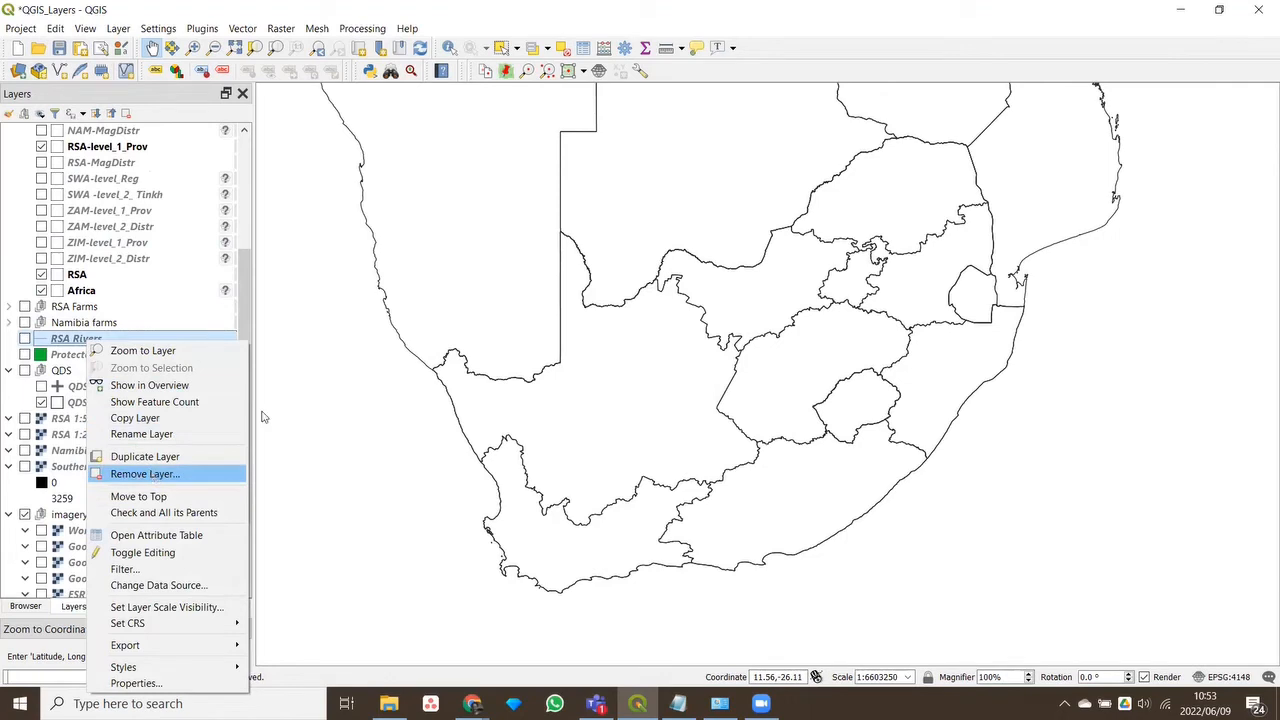
drag(245, 336, 245, 395)
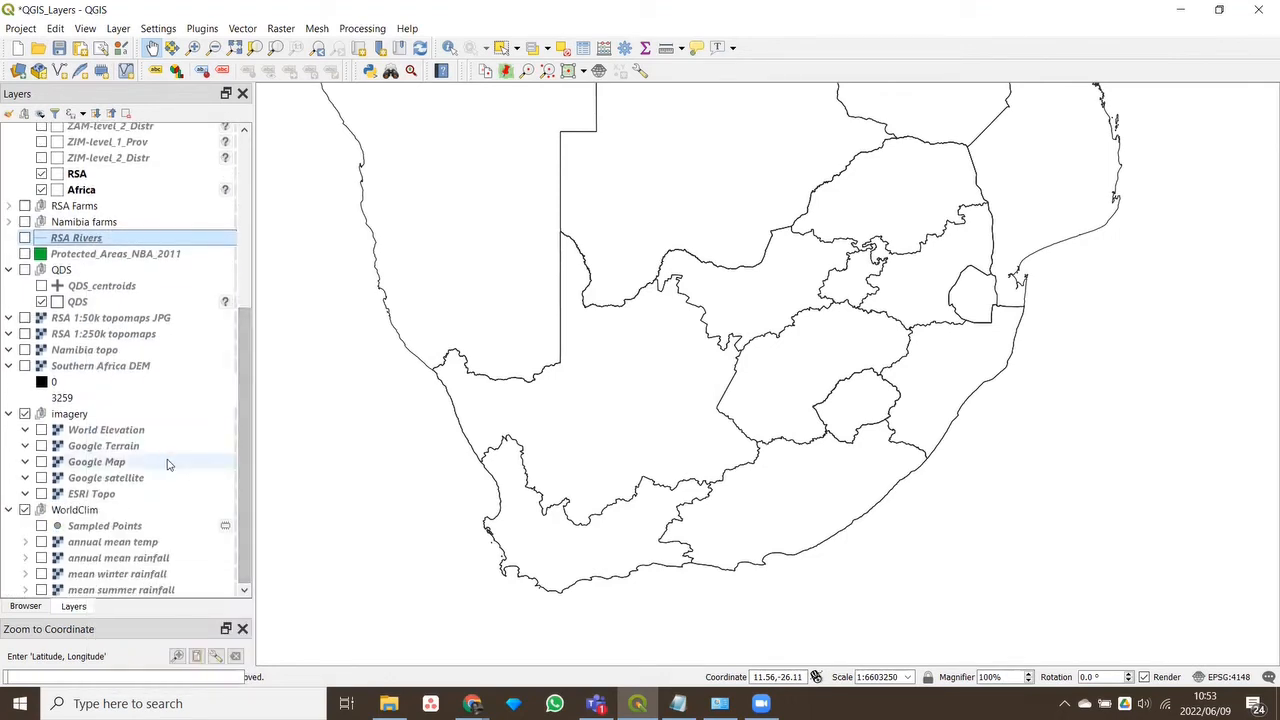
Remove the Sampled Points layer from the WorldClim group
right_click(73, 528)
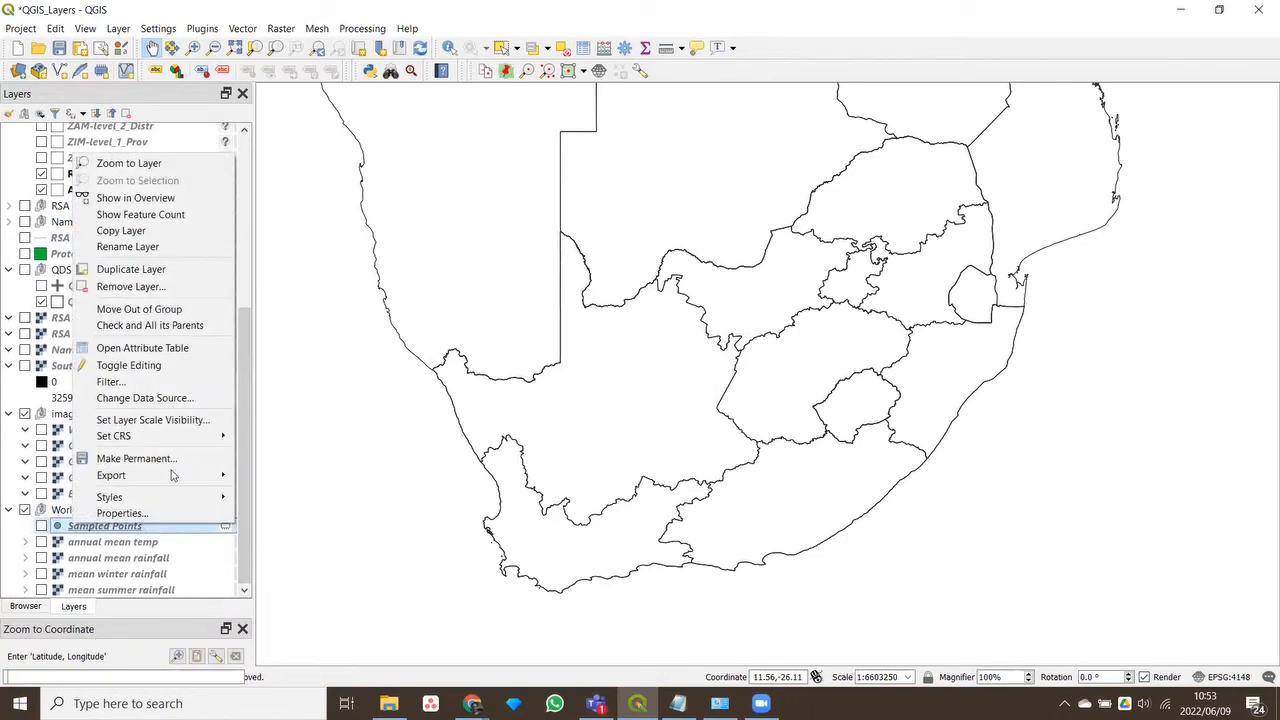
click(133, 287)
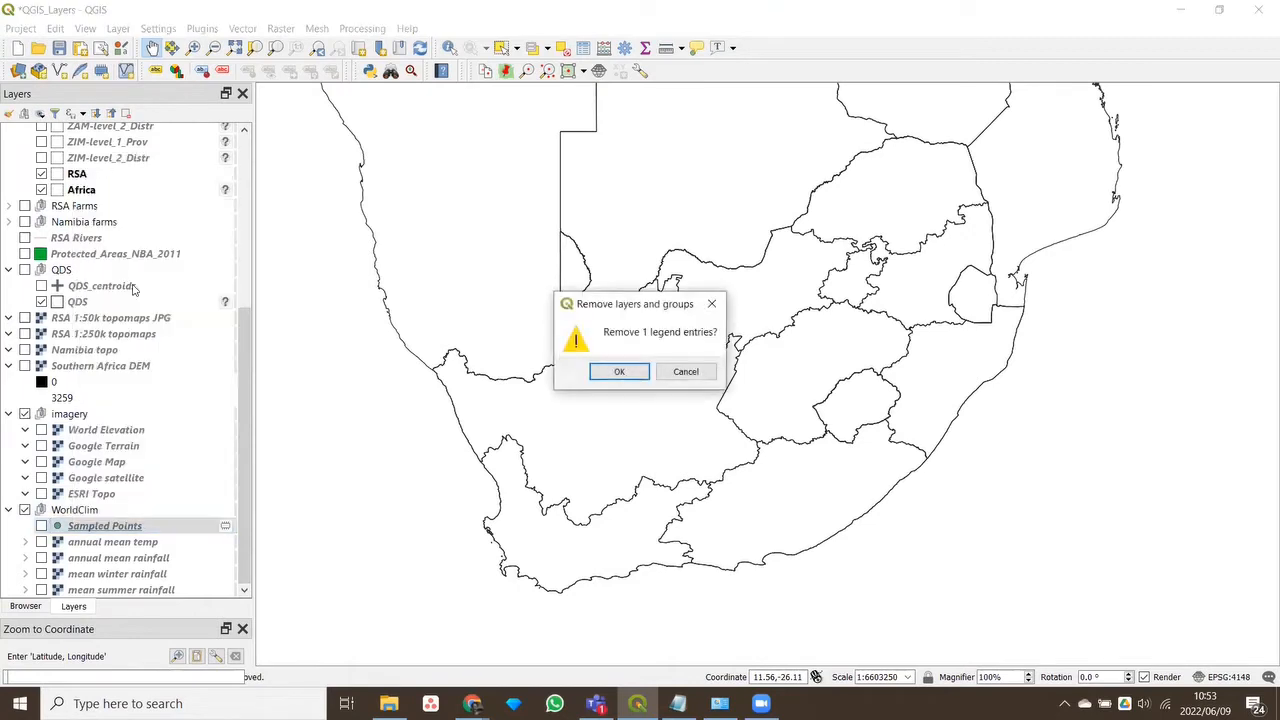
click(619, 372)
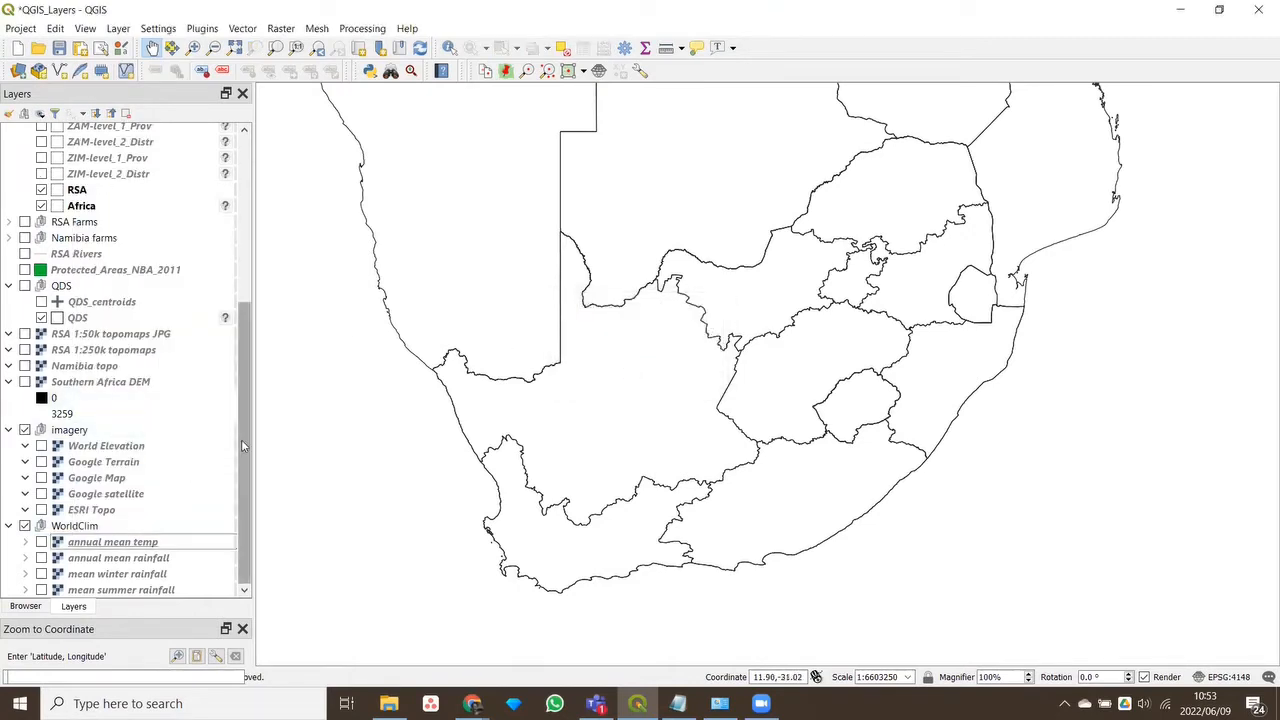
Remove the RSA Rivers layer from the project
drag(241, 445, 241, 395)
click(64, 338)
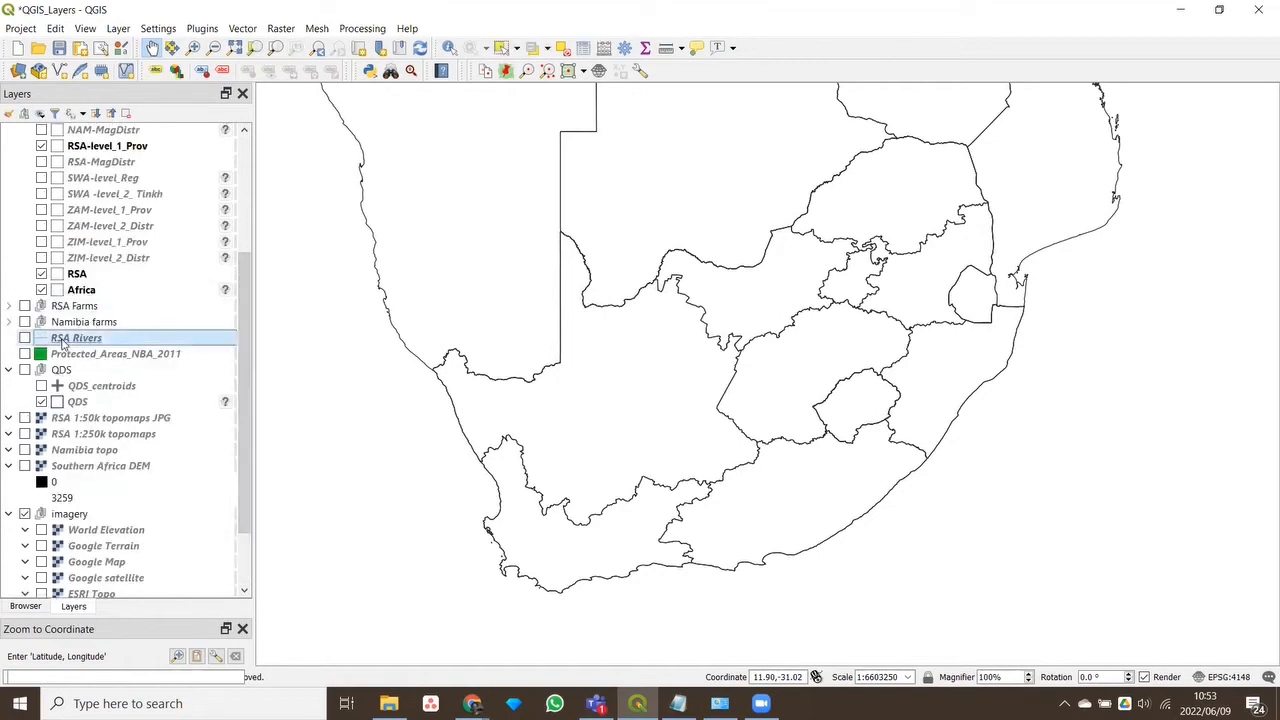
right_click(64, 341)
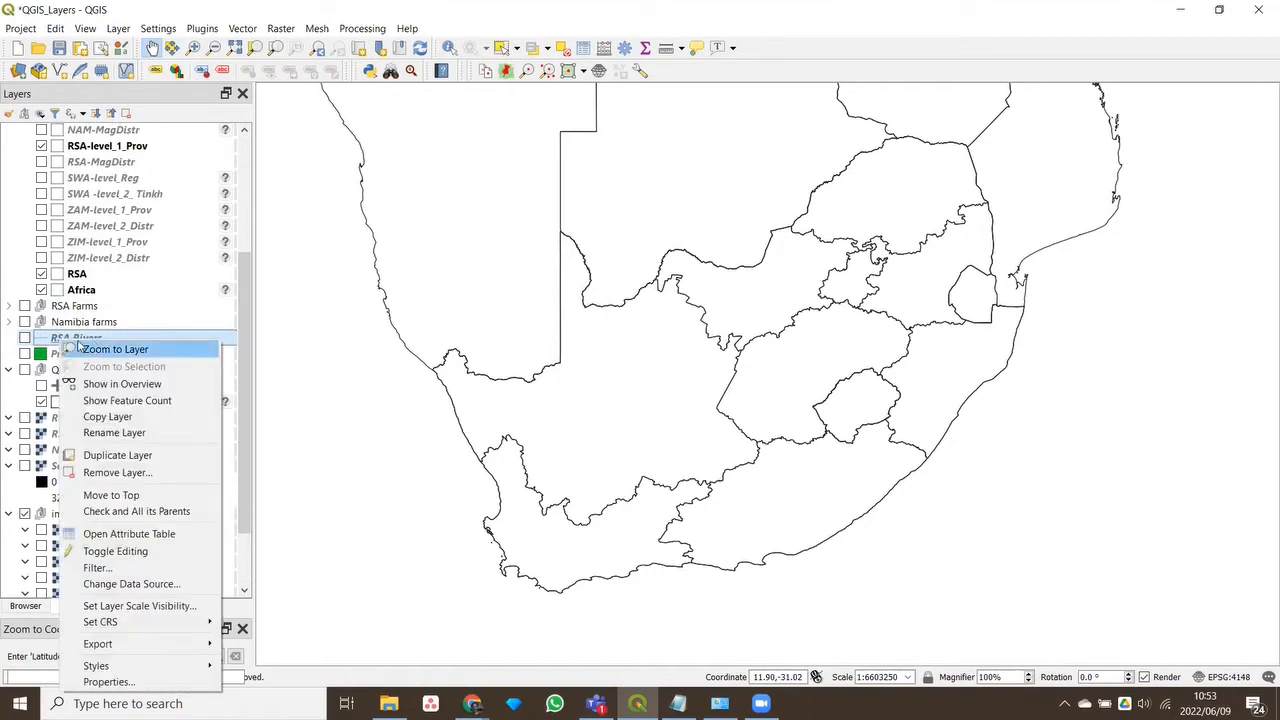
click(246, 350)
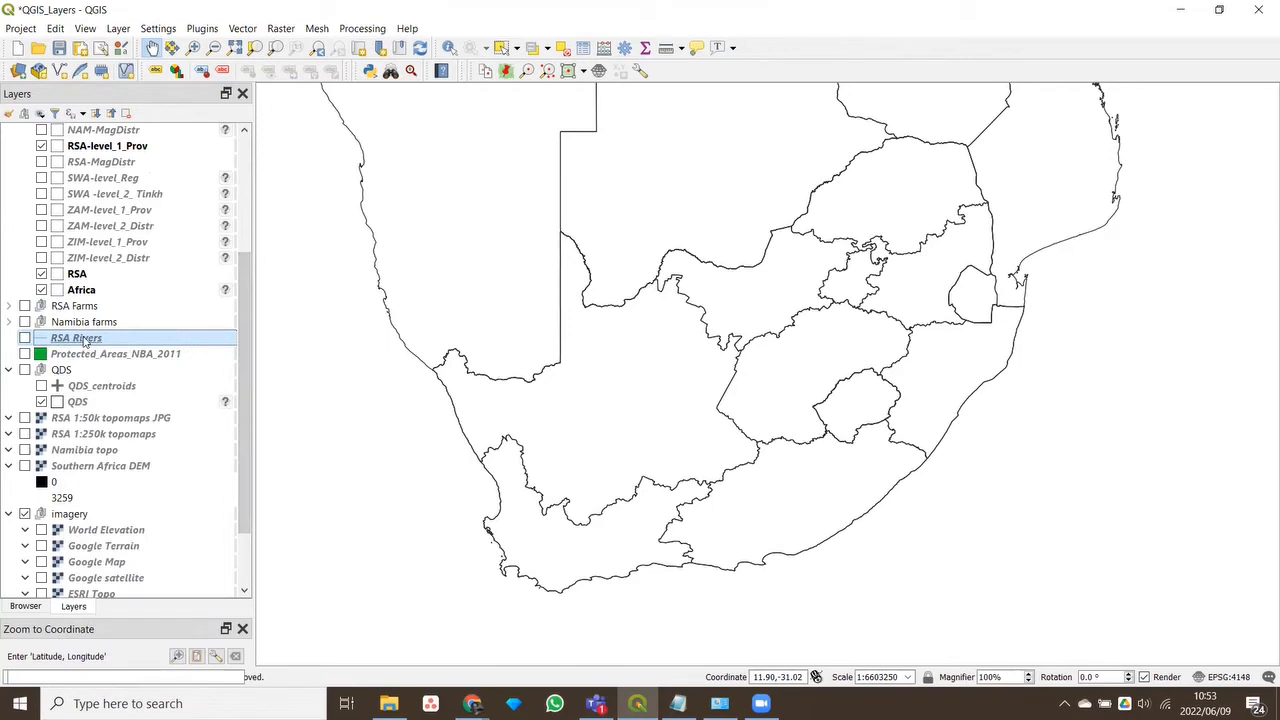
right_click(84, 340)
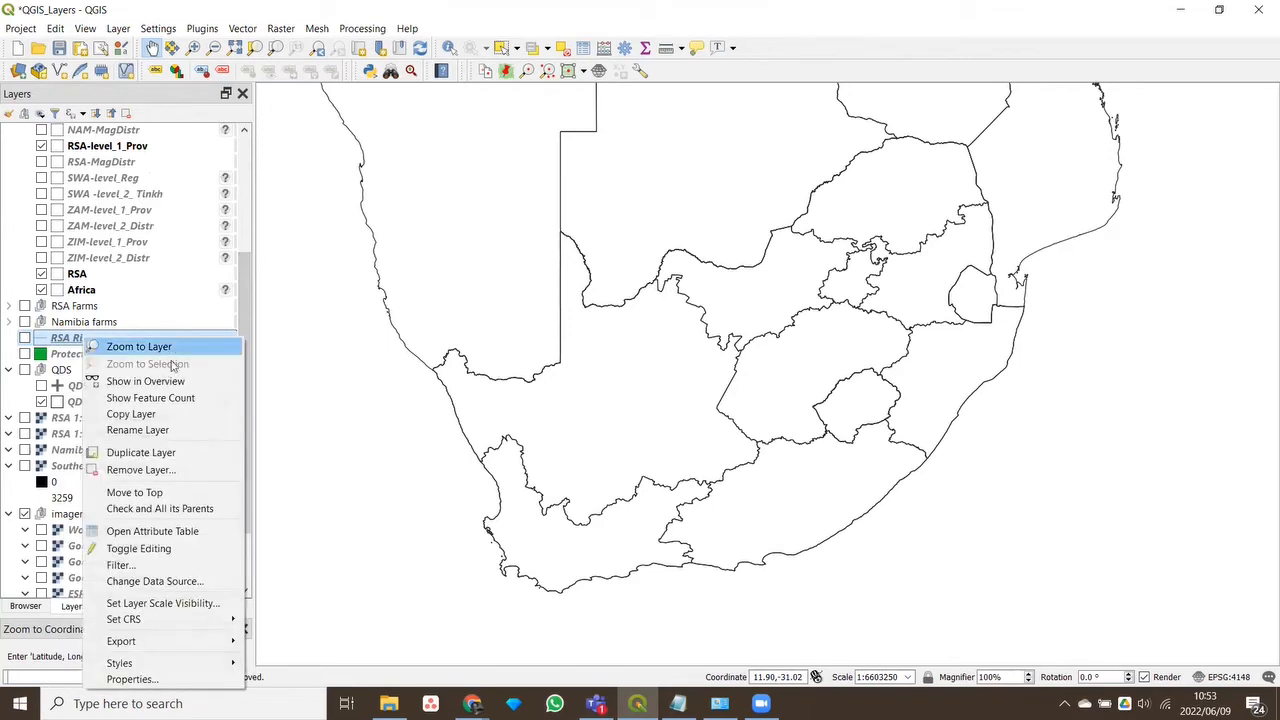
click(140, 470)
click(626, 368)
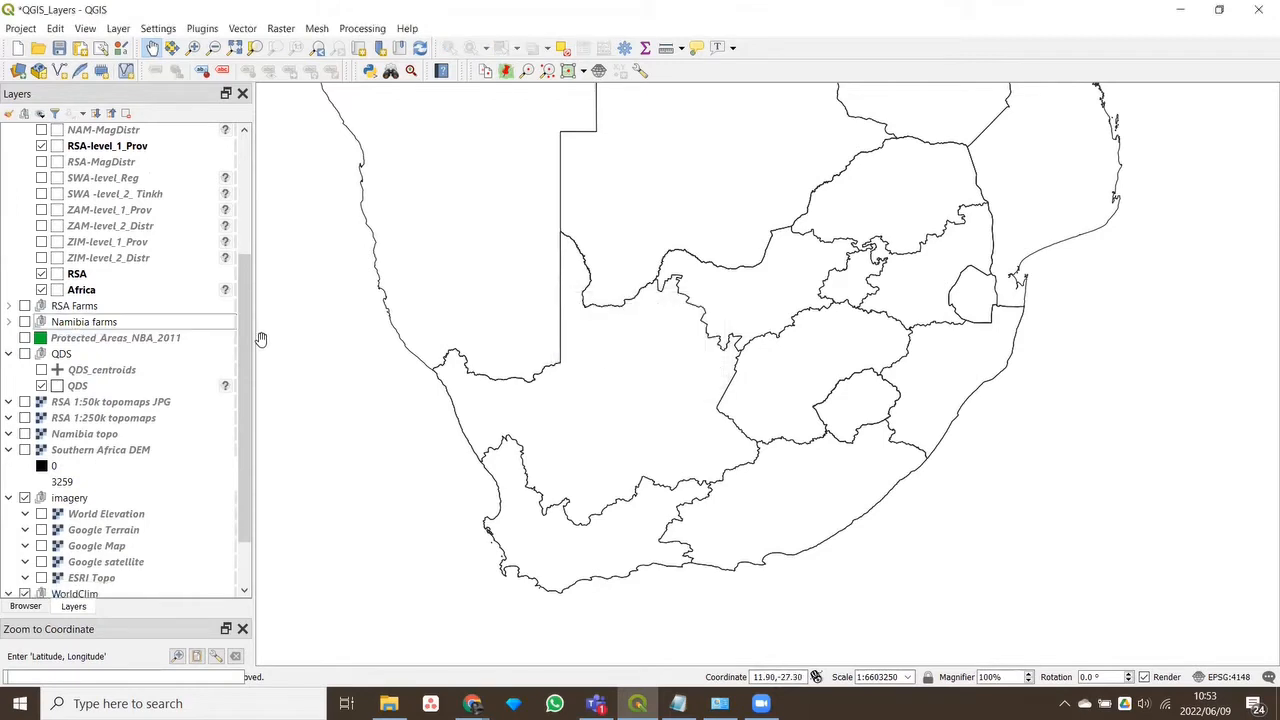
Start adding a vector layer, and reposition the Data Source Manager so the layer list stays visible
drag(243, 389, 240, 360)
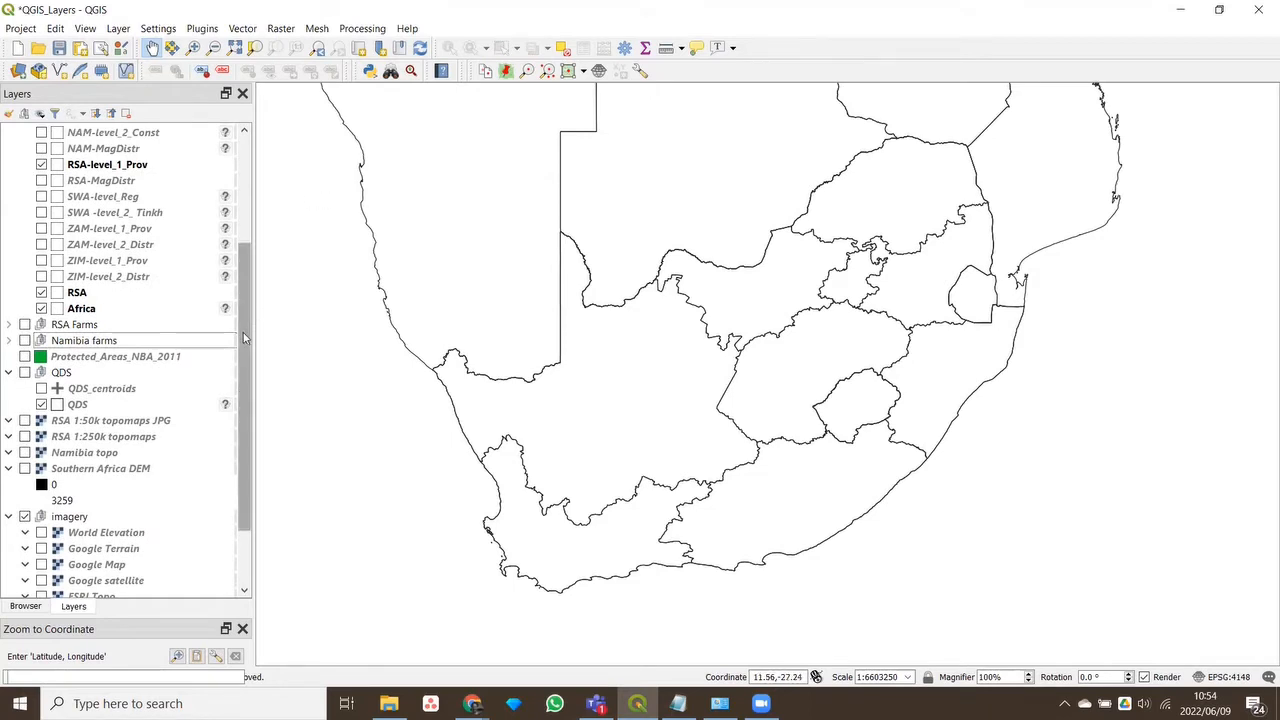
drag(243, 332, 243, 279)
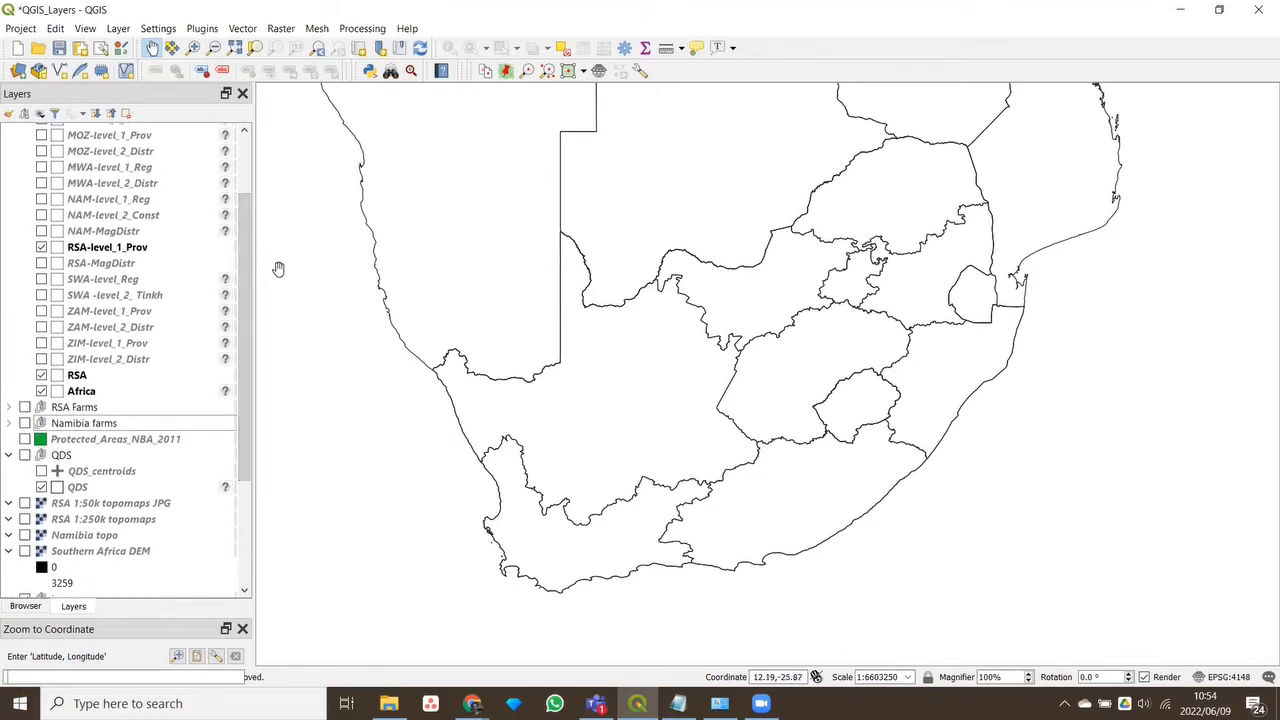
click(117, 30)
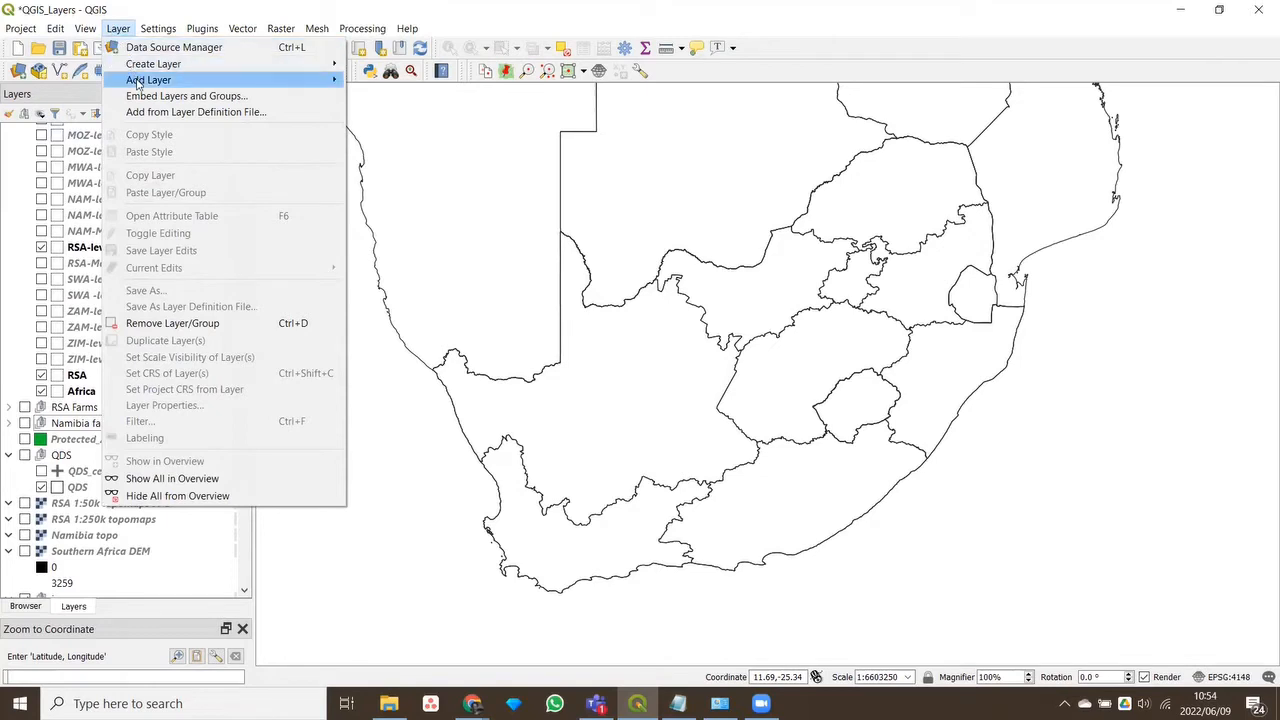
mouse_move(138, 84)
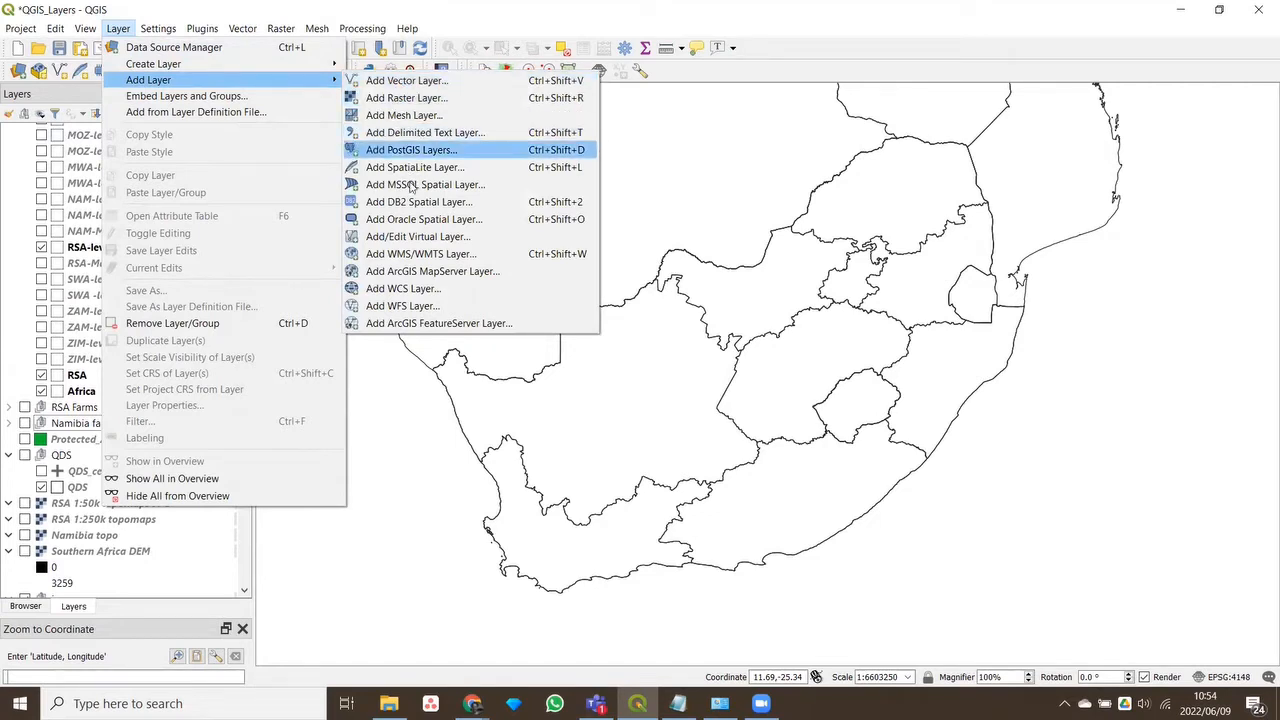
click(404, 81)
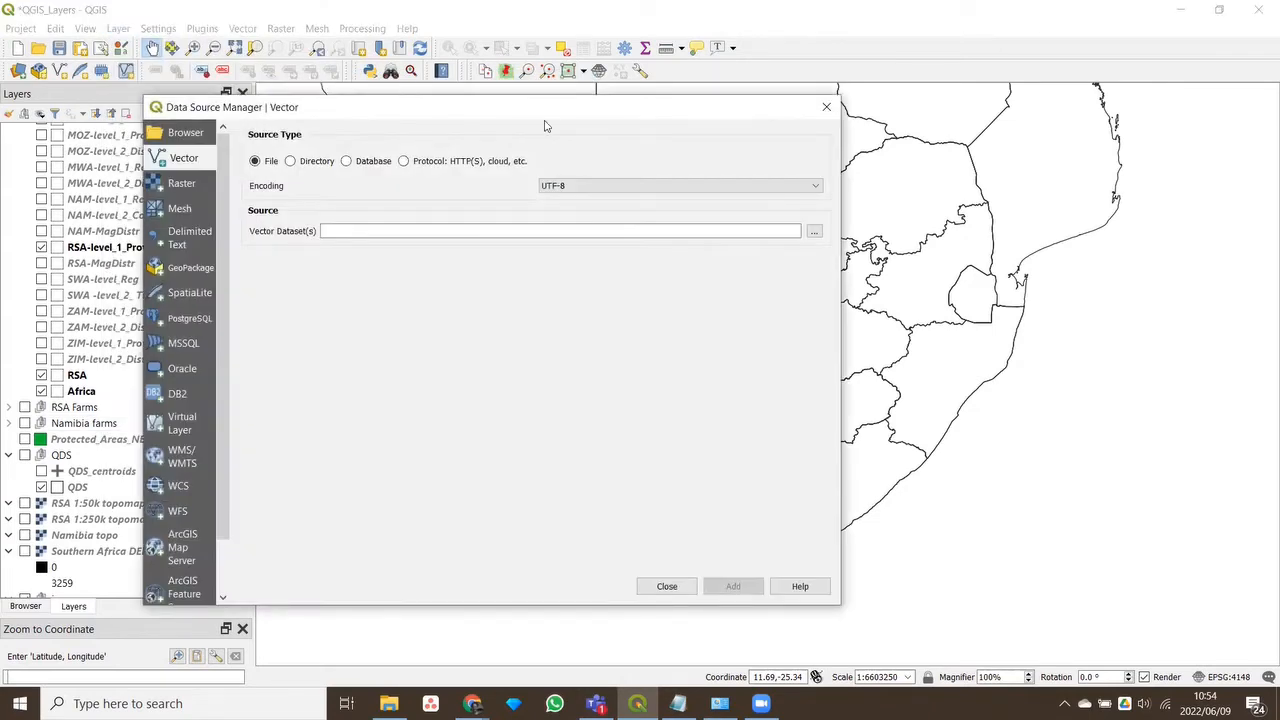
drag(557, 113, 653, 96)
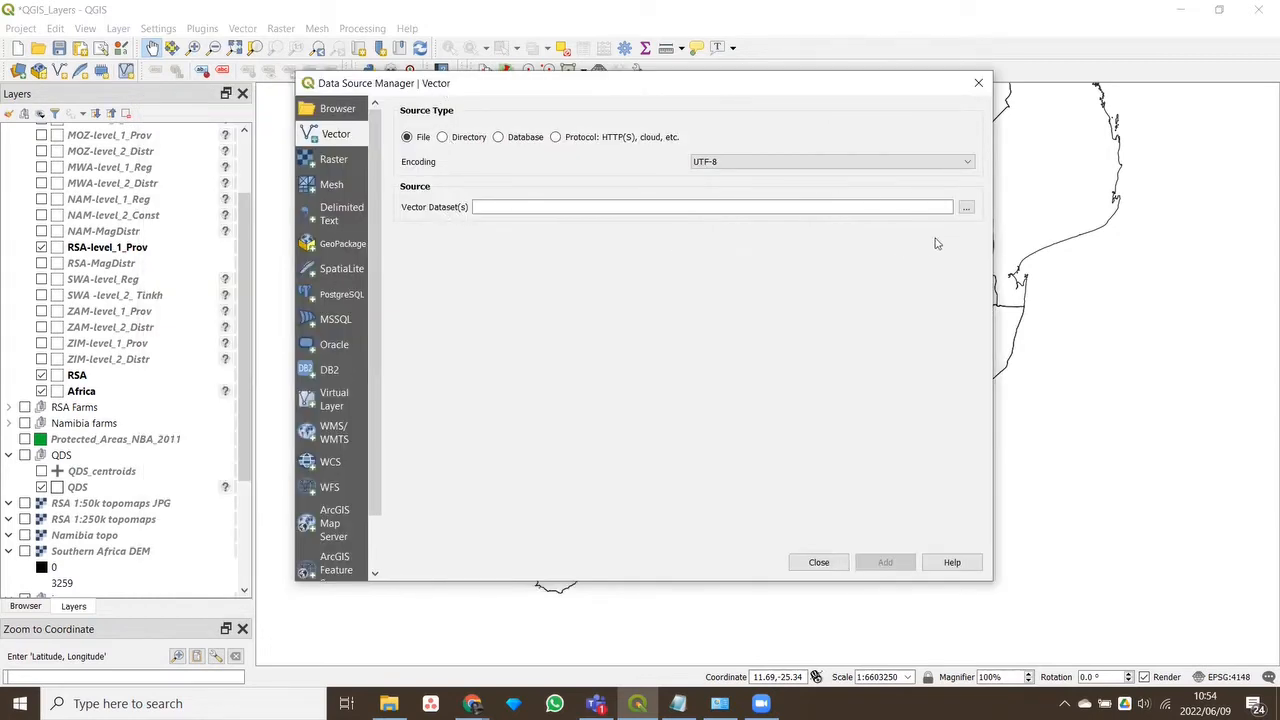
Browse for the vector dataset in the GISData folder on the C: drive
click(966, 208)
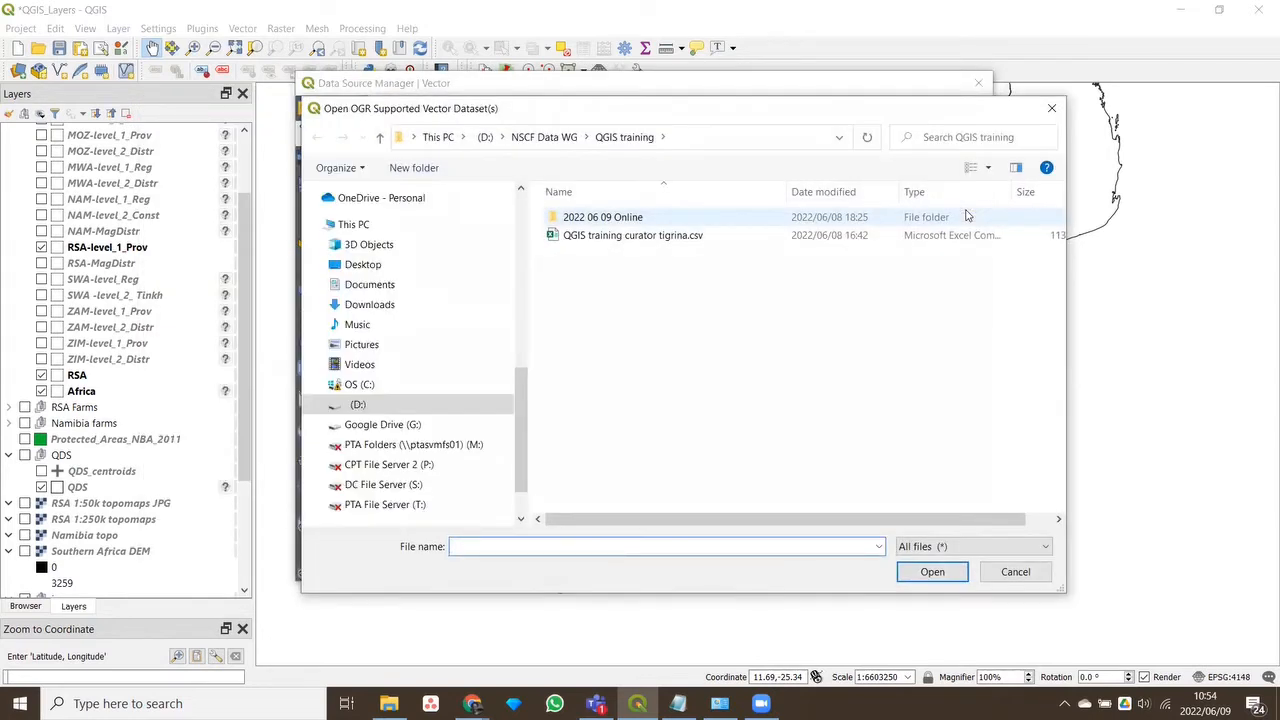
scroll(521, 423, down, 1)
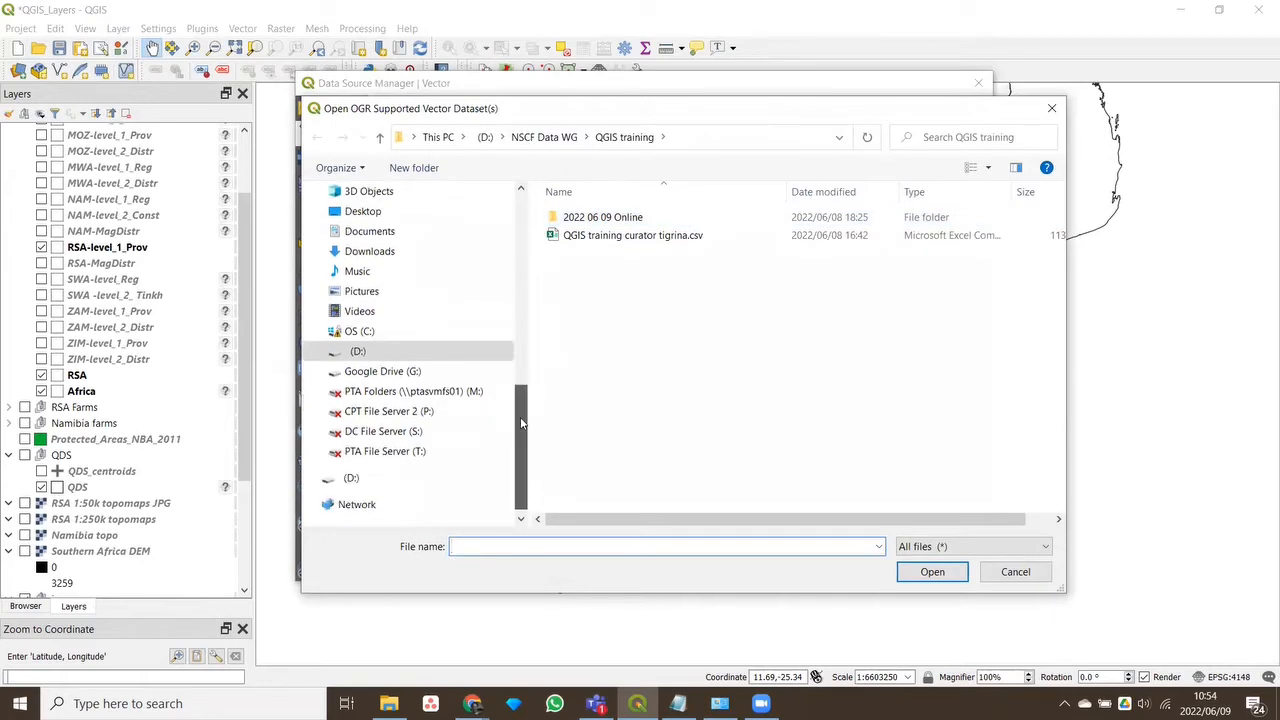
click(352, 331)
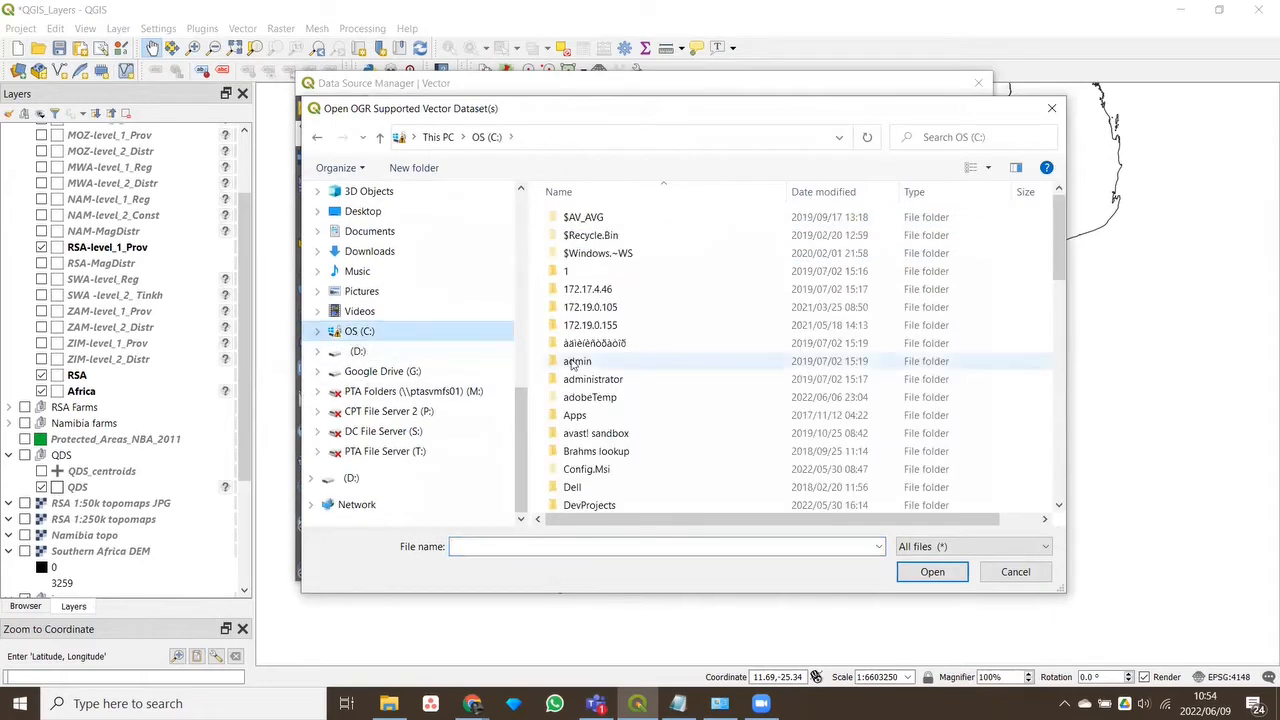
click(573, 364)
key(g)
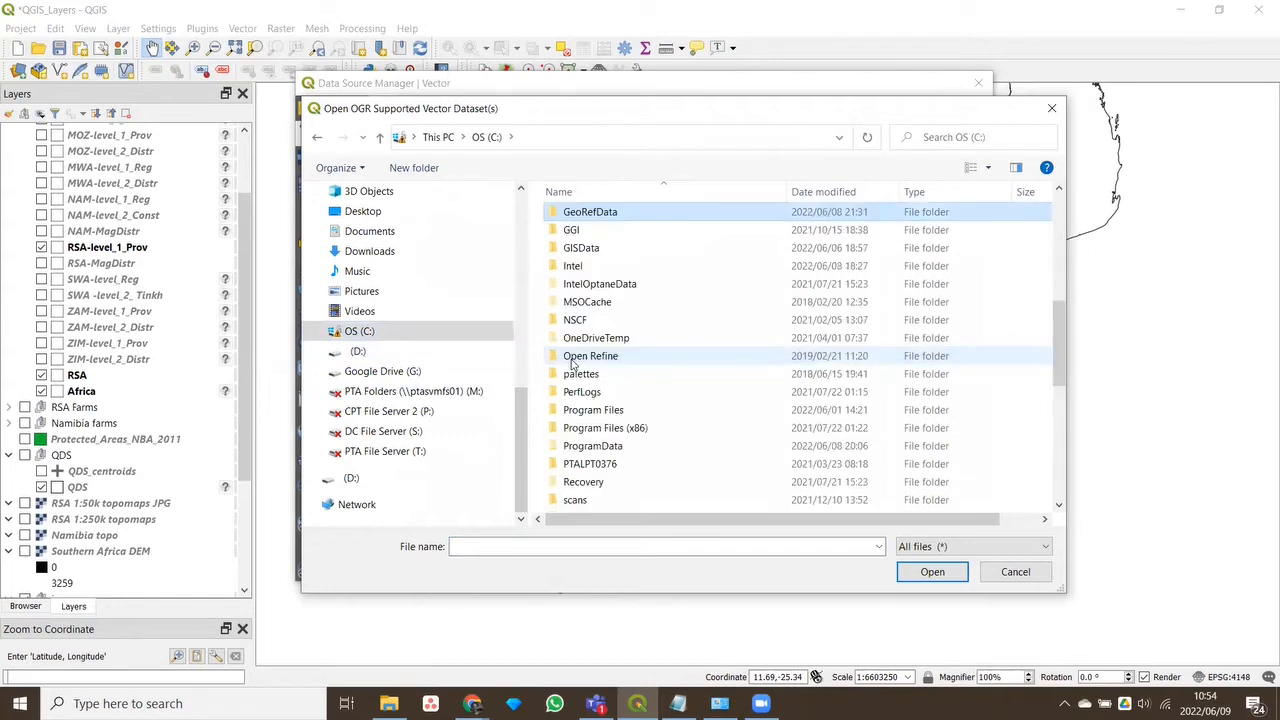
double_click(591, 251)
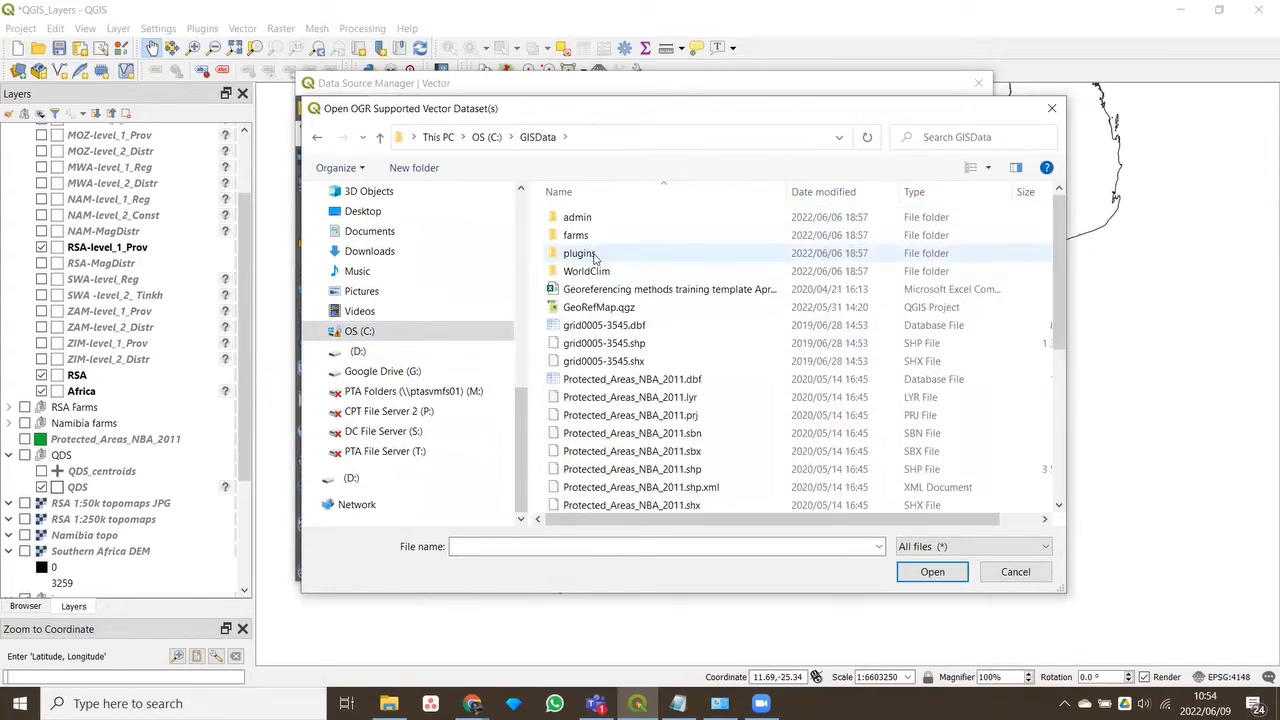
Choose Rivers_DWAF_Jul2003.shp as the vector dataset, add it to the project and close the Data Source Manager
scroll(1062, 334, down, 1)
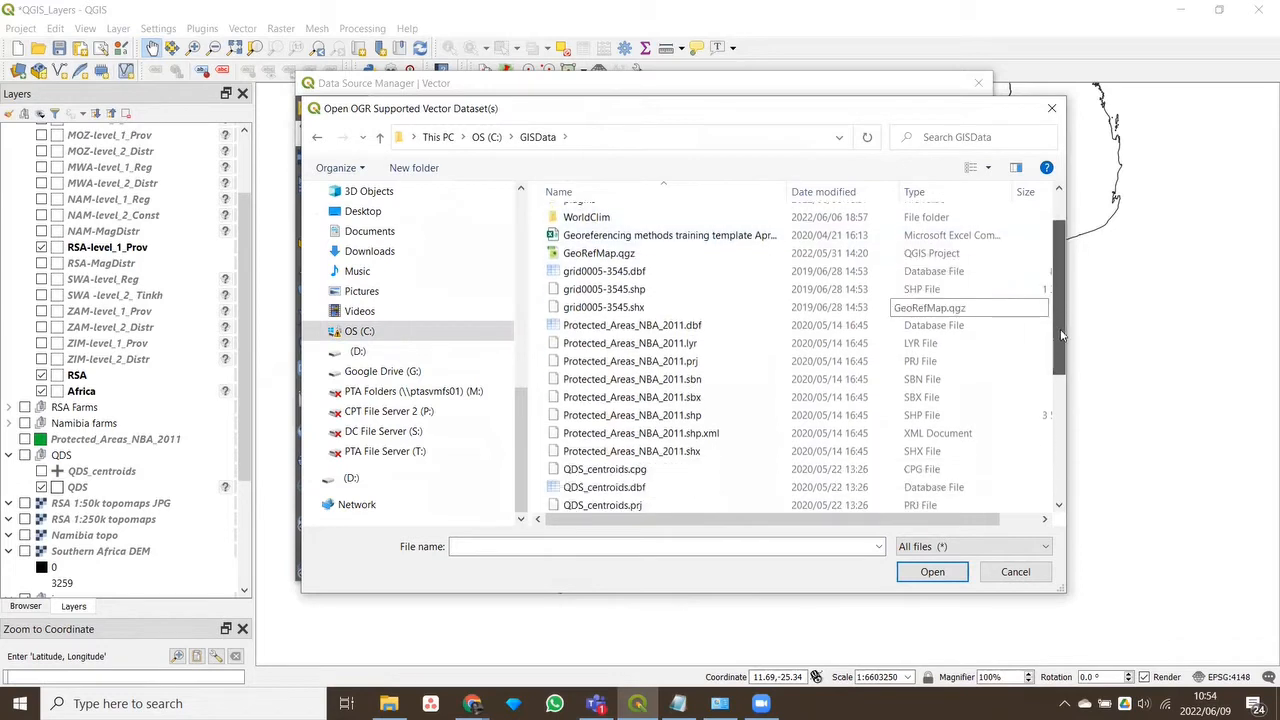
scroll(1062, 334, down, 1)
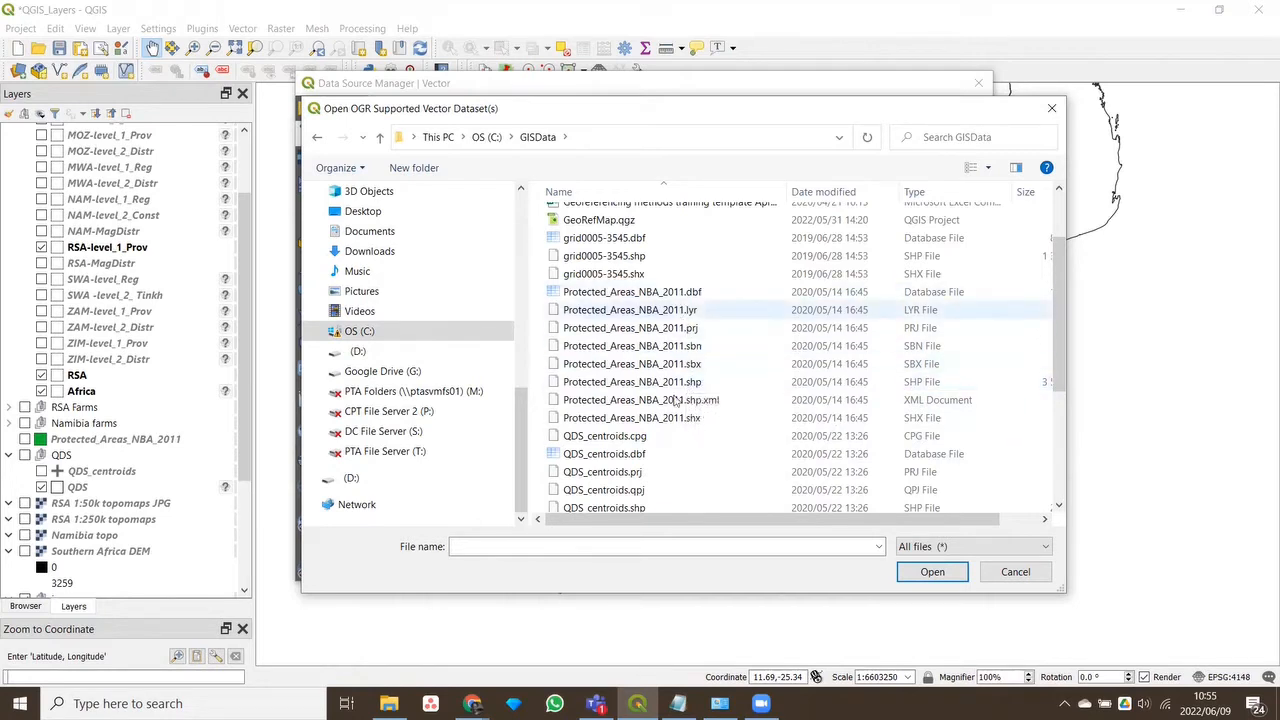
drag(1061, 347, 1062, 358)
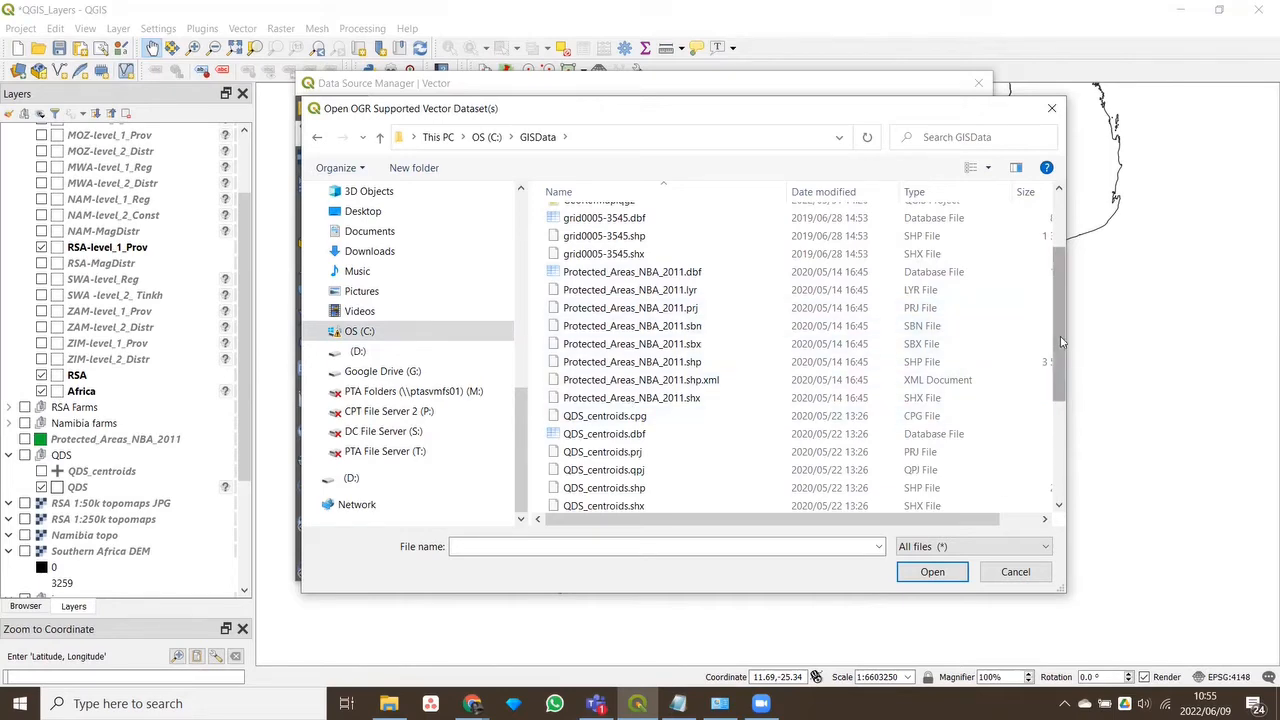
scroll(1062, 342, down, 3)
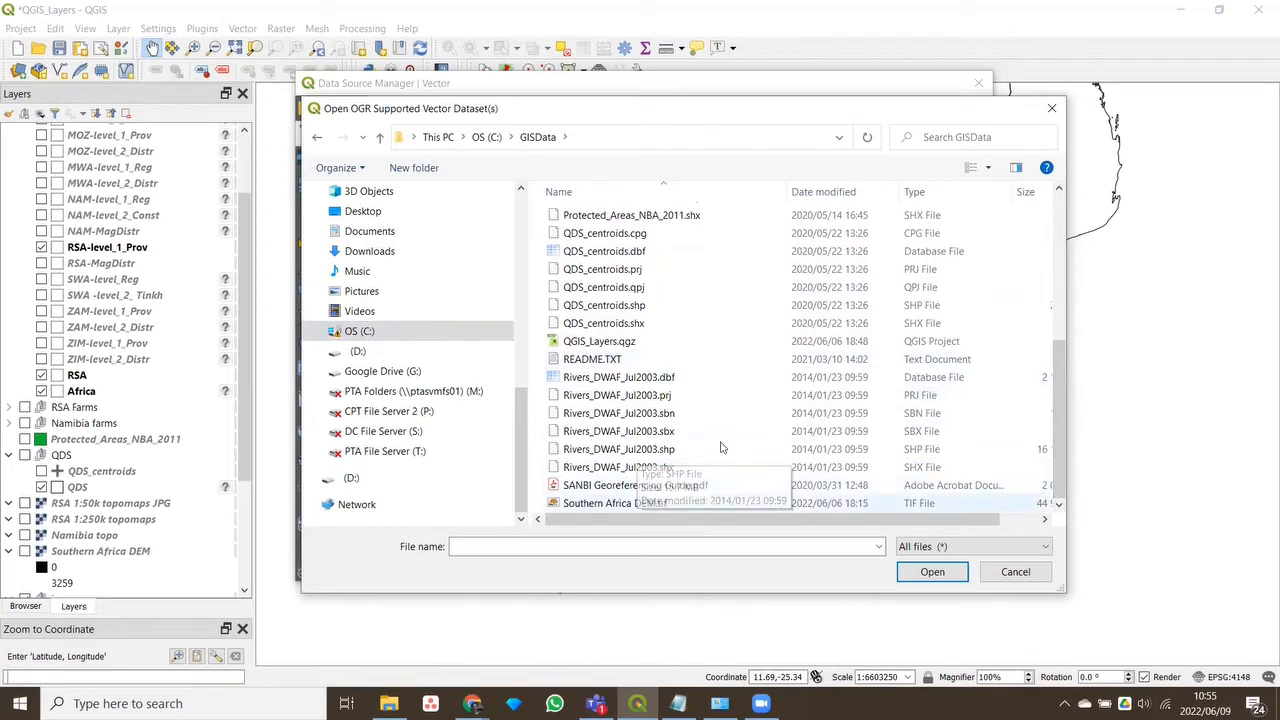
click(651, 453)
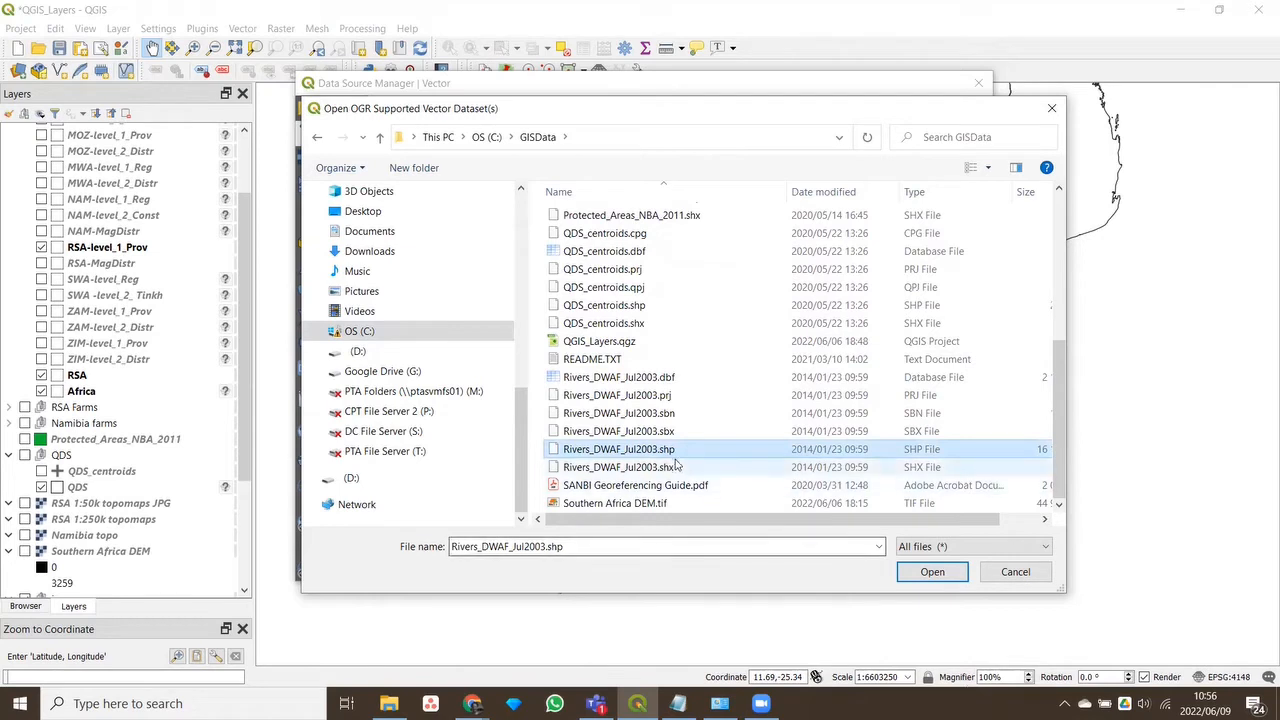
click(932, 573)
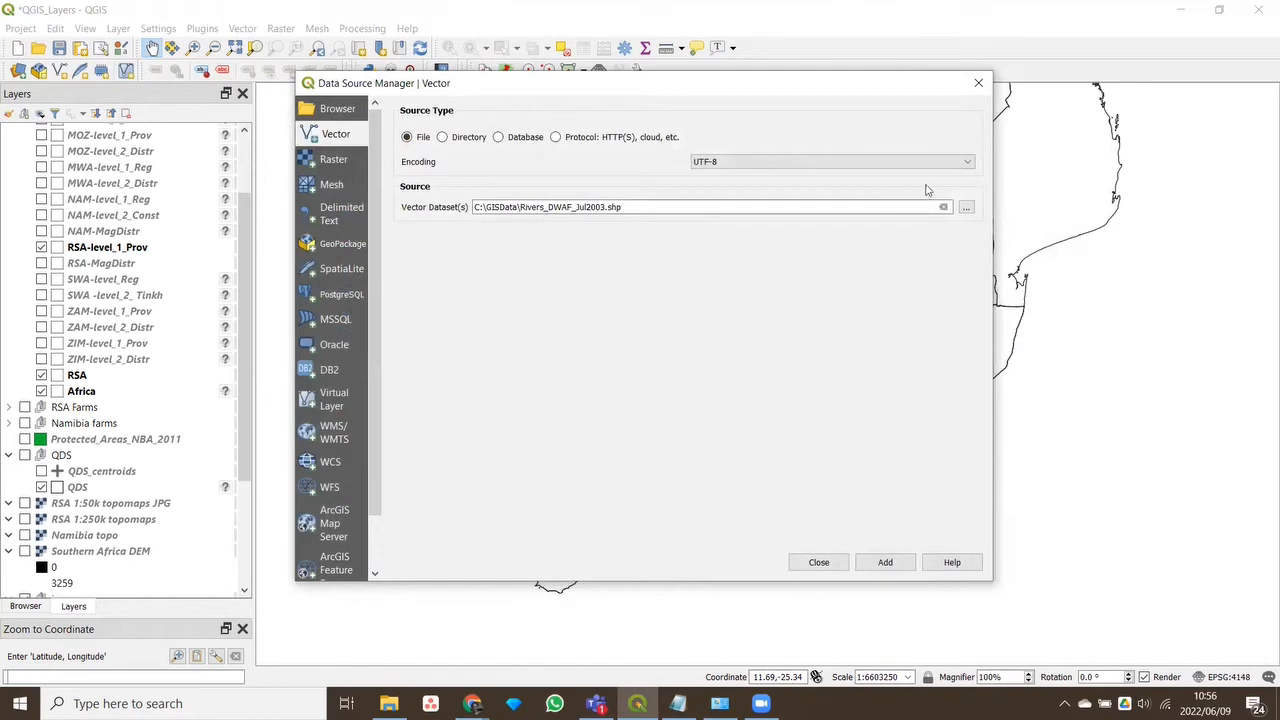
click(885, 563)
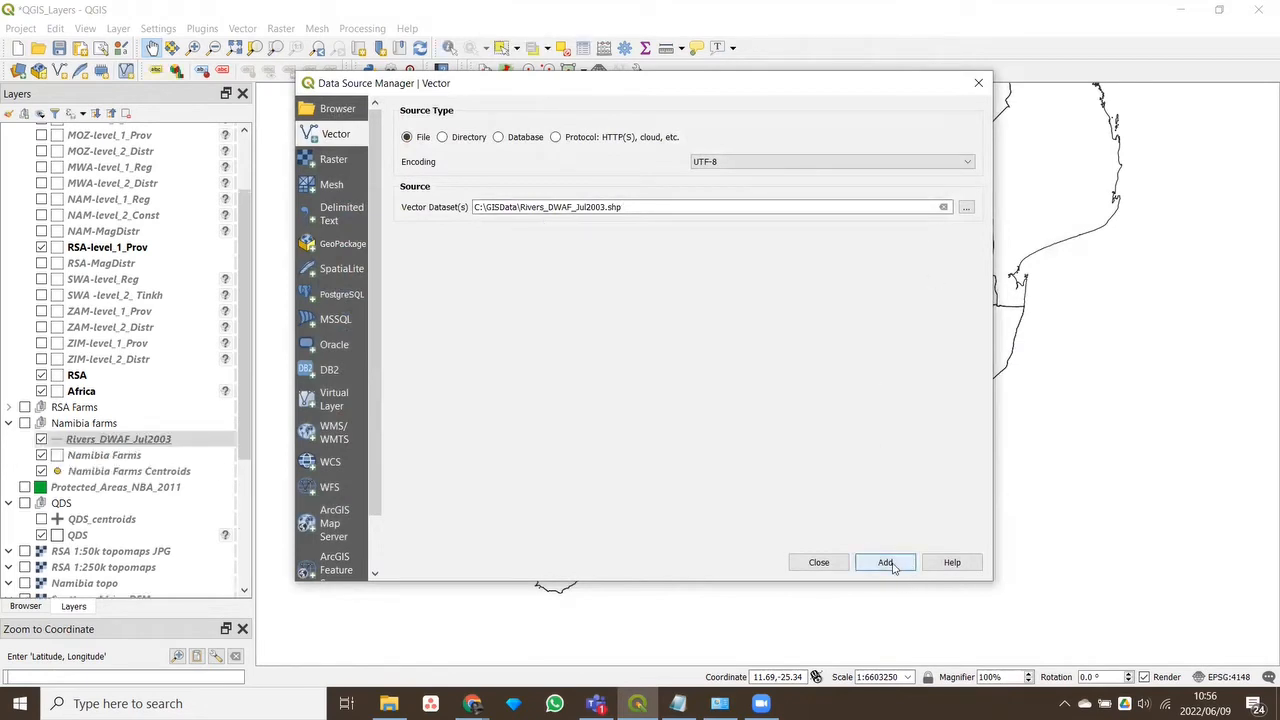
click(818, 562)
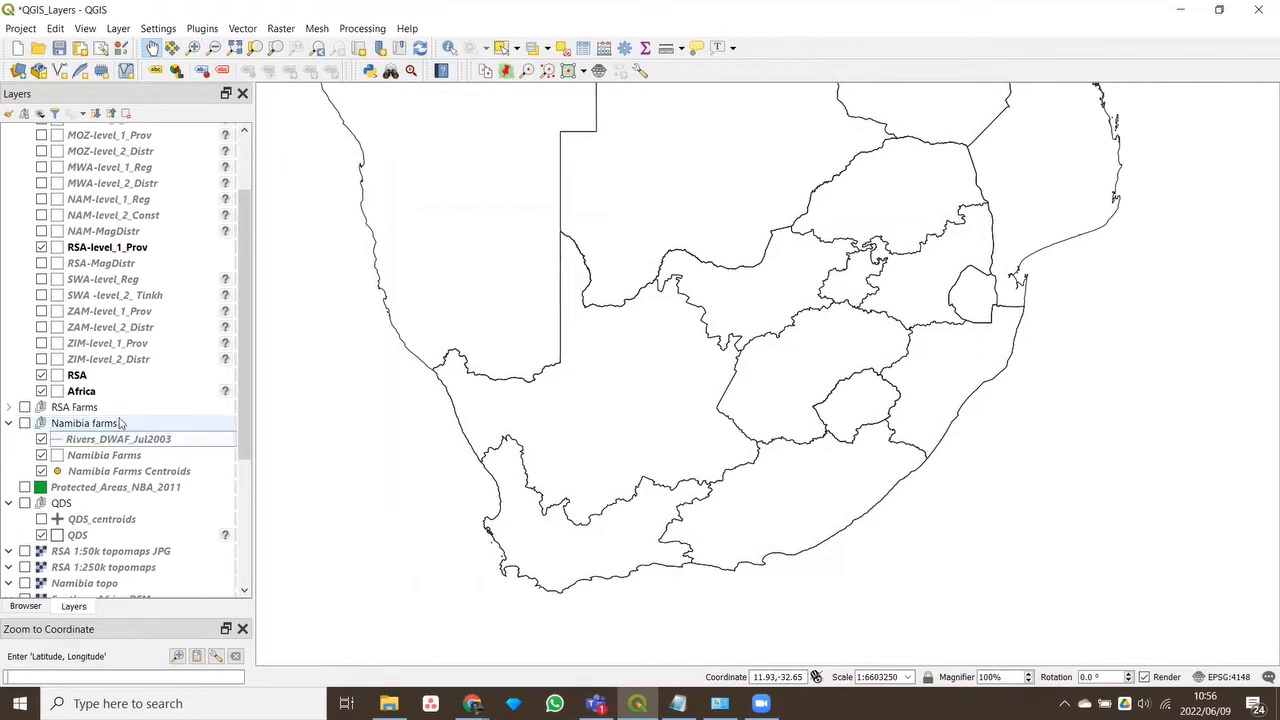
Move Rivers_DWAF_Jul2003 out of the Namibia farms group so it sits directly above it, and collapse that group
drag(85, 425, 40, 427)
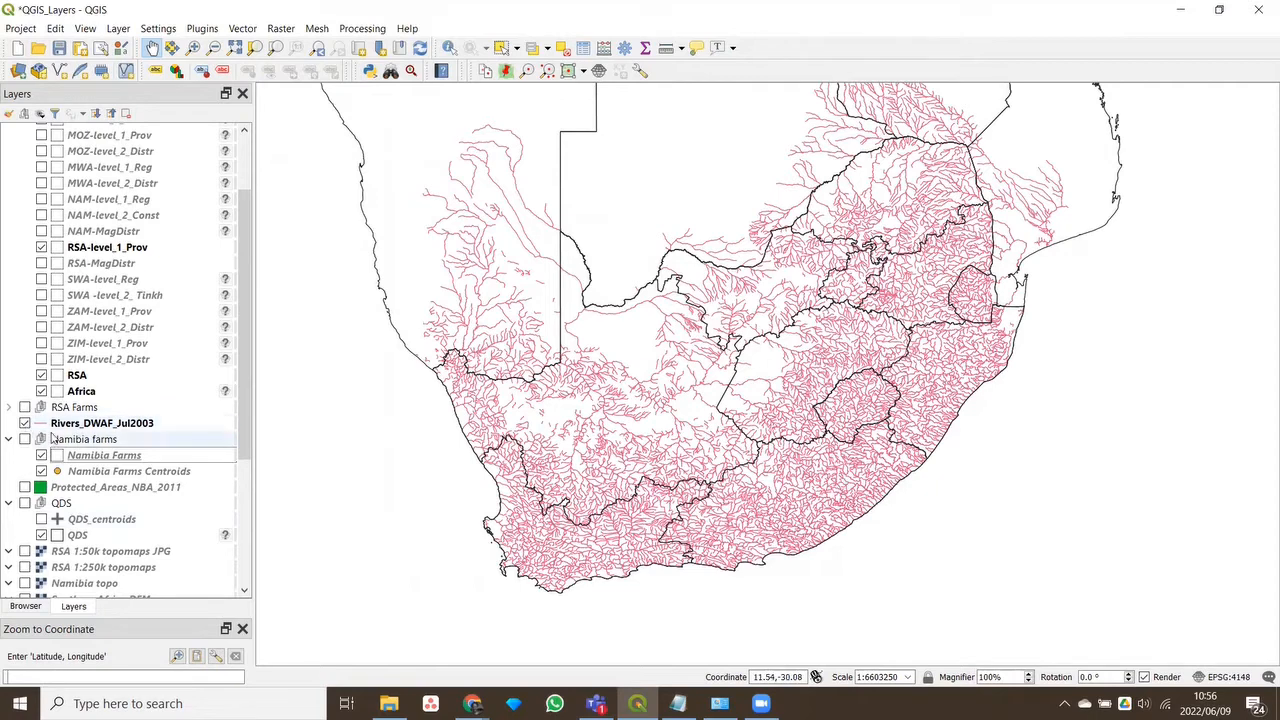
drag(240, 444, 245, 505)
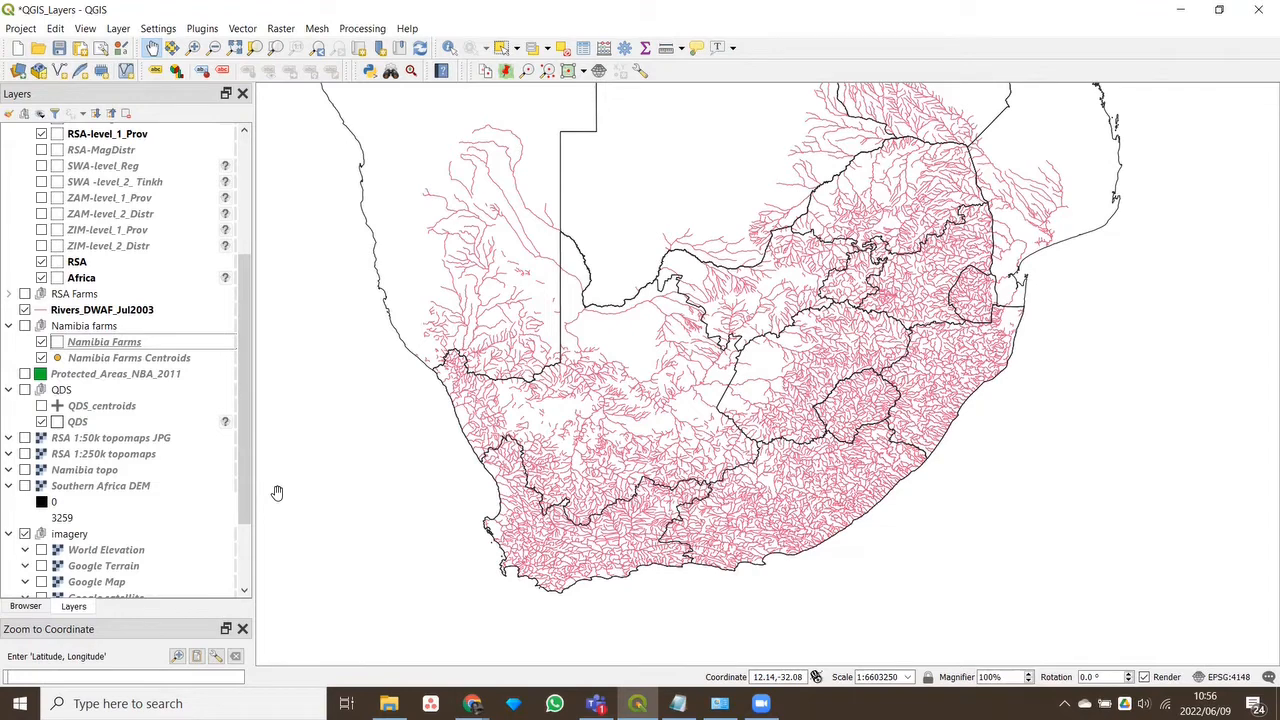
click(9, 327)
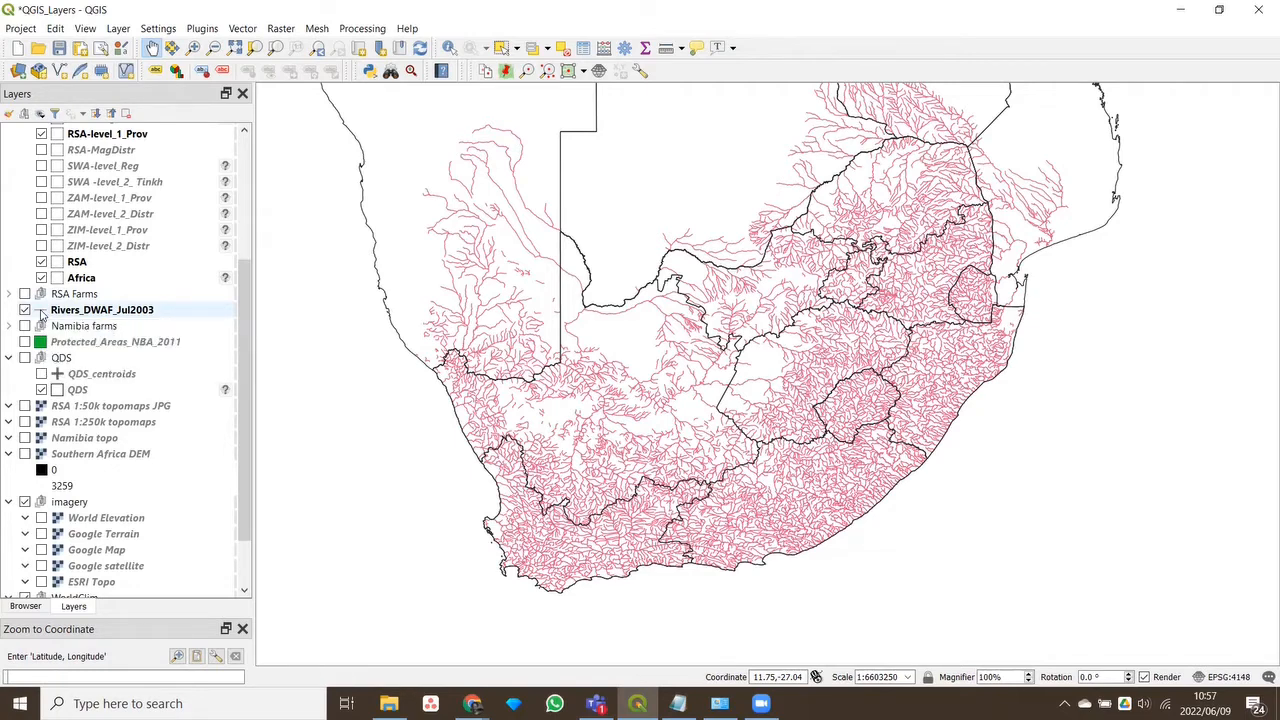
Open the layer properties of Rivers_DWAF_Jul2003, then enlarge and reposition the dialog so the layer list stays visible
double_click(42, 315)
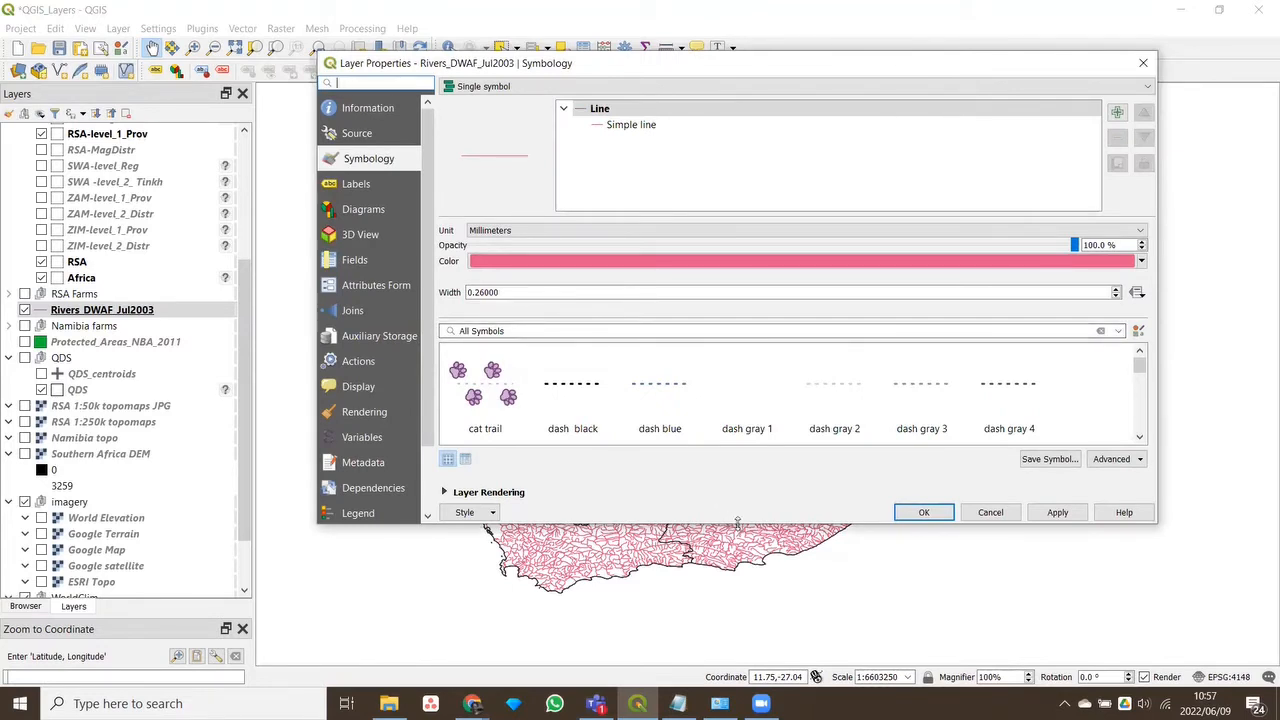
drag(738, 522, 738, 622)
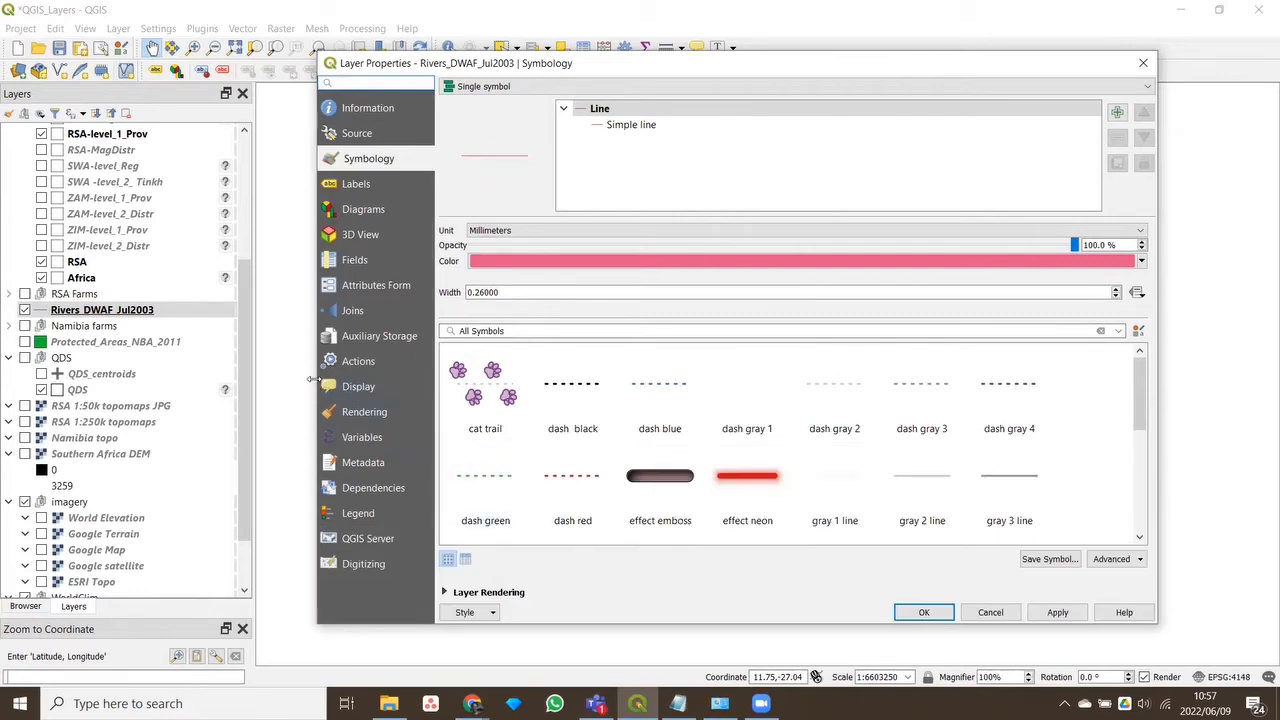
drag(312, 378, 131, 376)
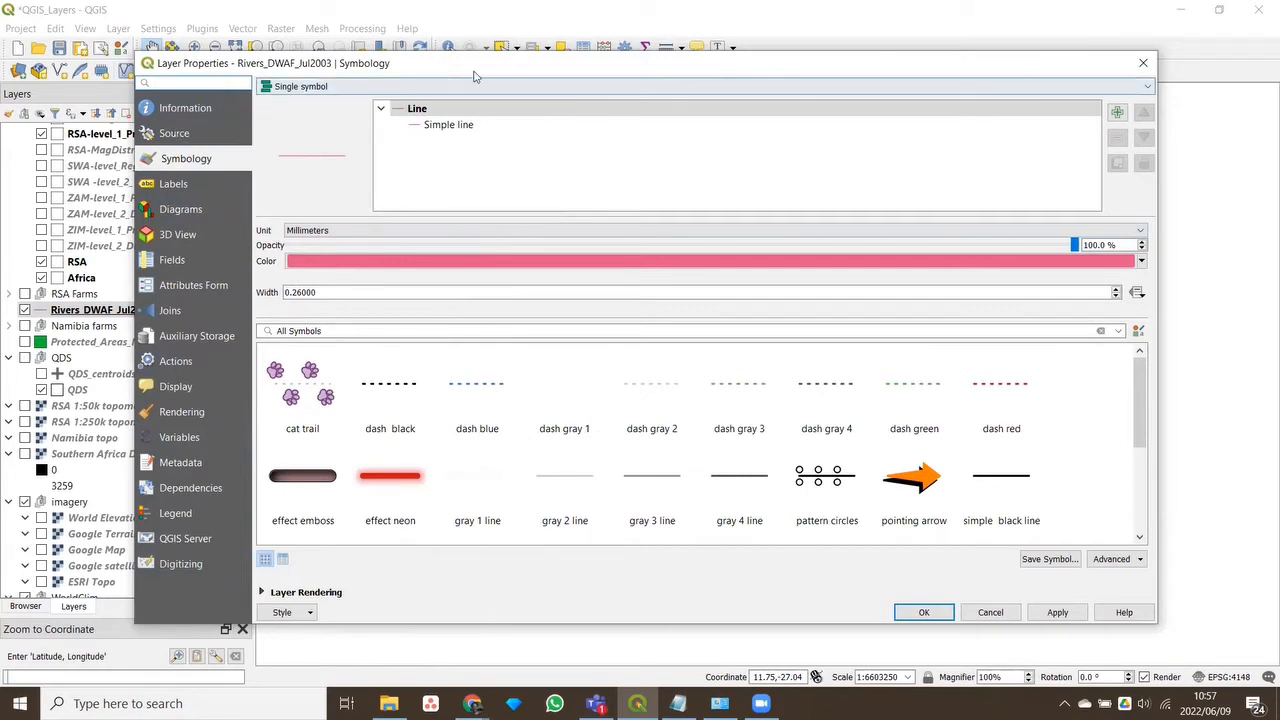
drag(441, 65, 516, 44)
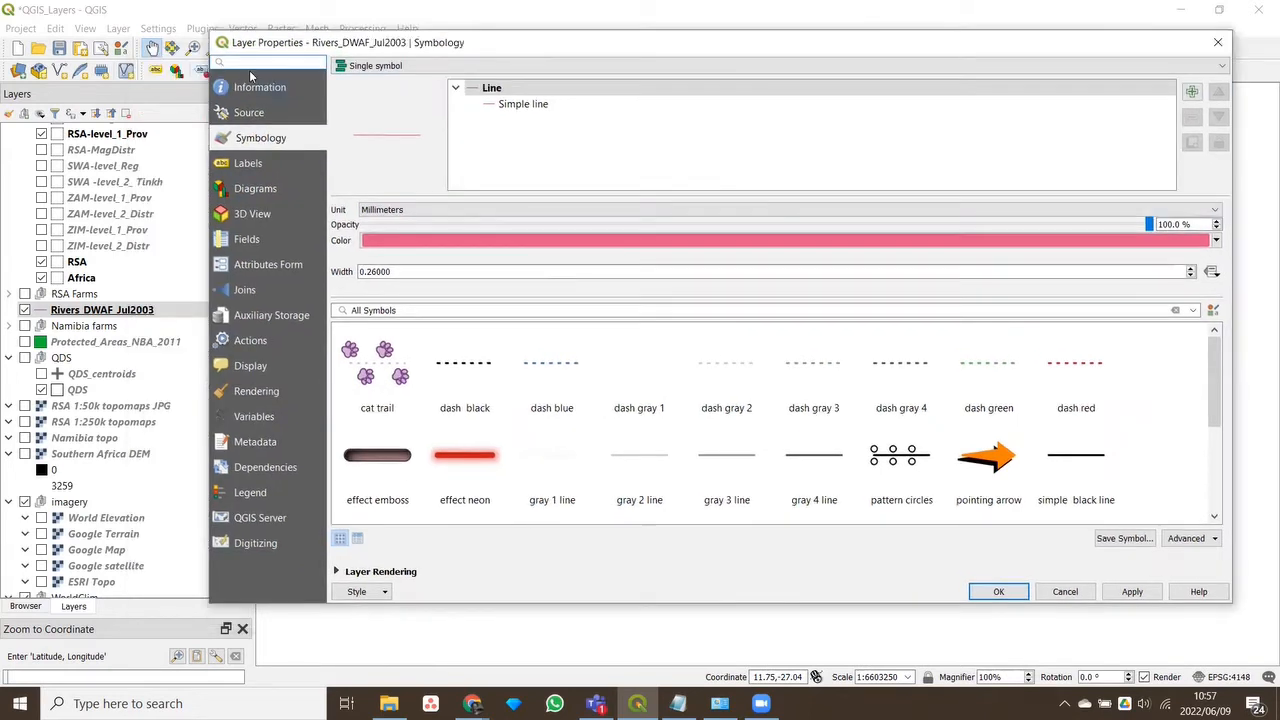
Review the information, source and symbology settings of the rivers layer, and close its properties without saving changes
click(255, 90)
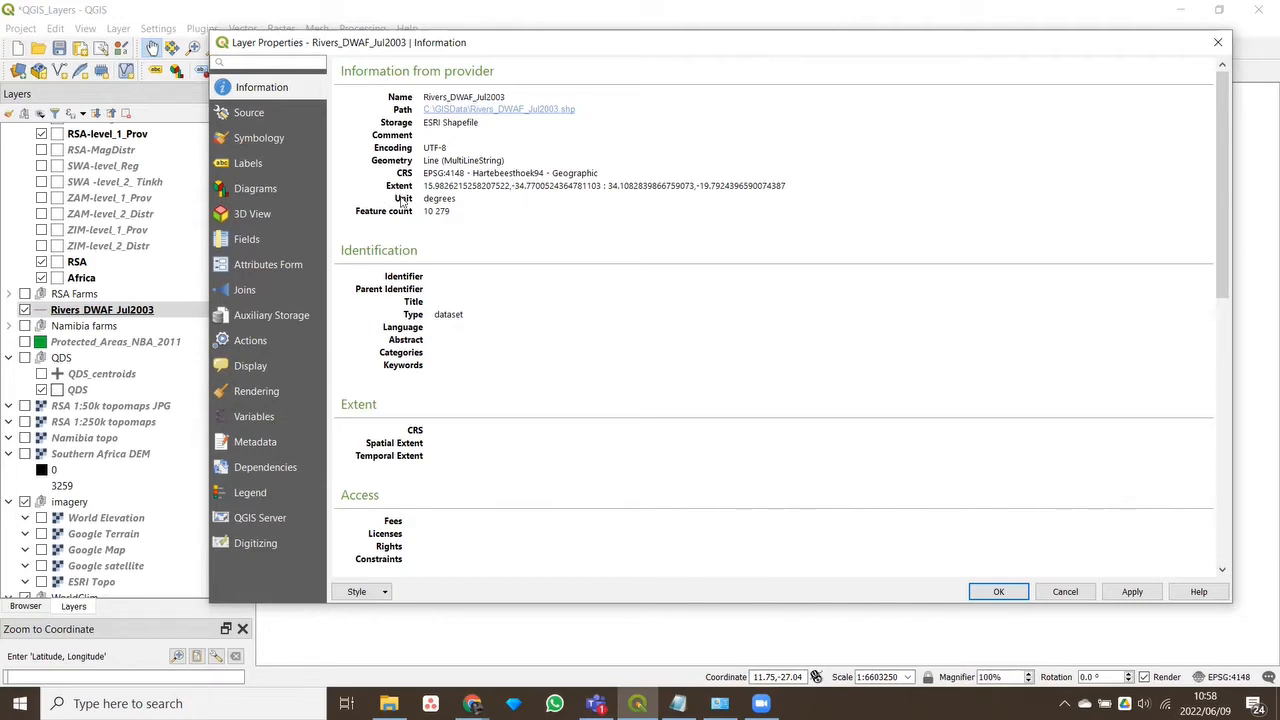
drag(1222, 224, 1235, 270)
click(251, 115)
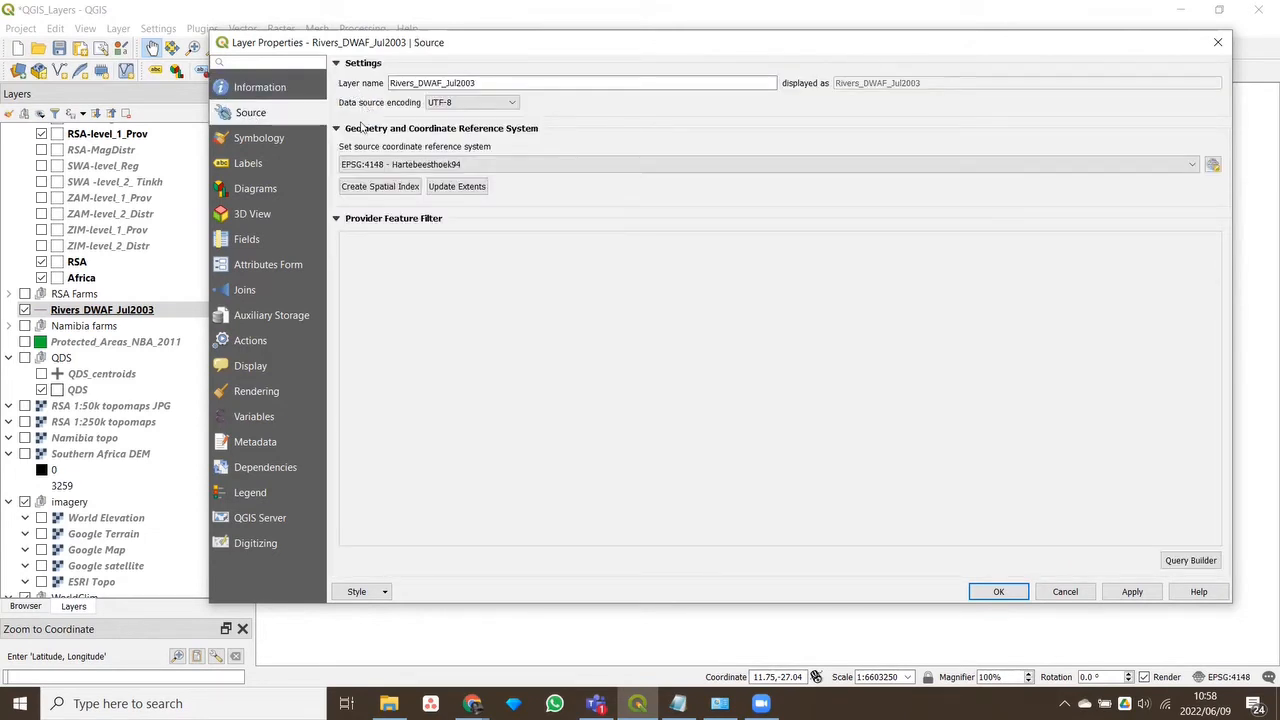
click(258, 140)
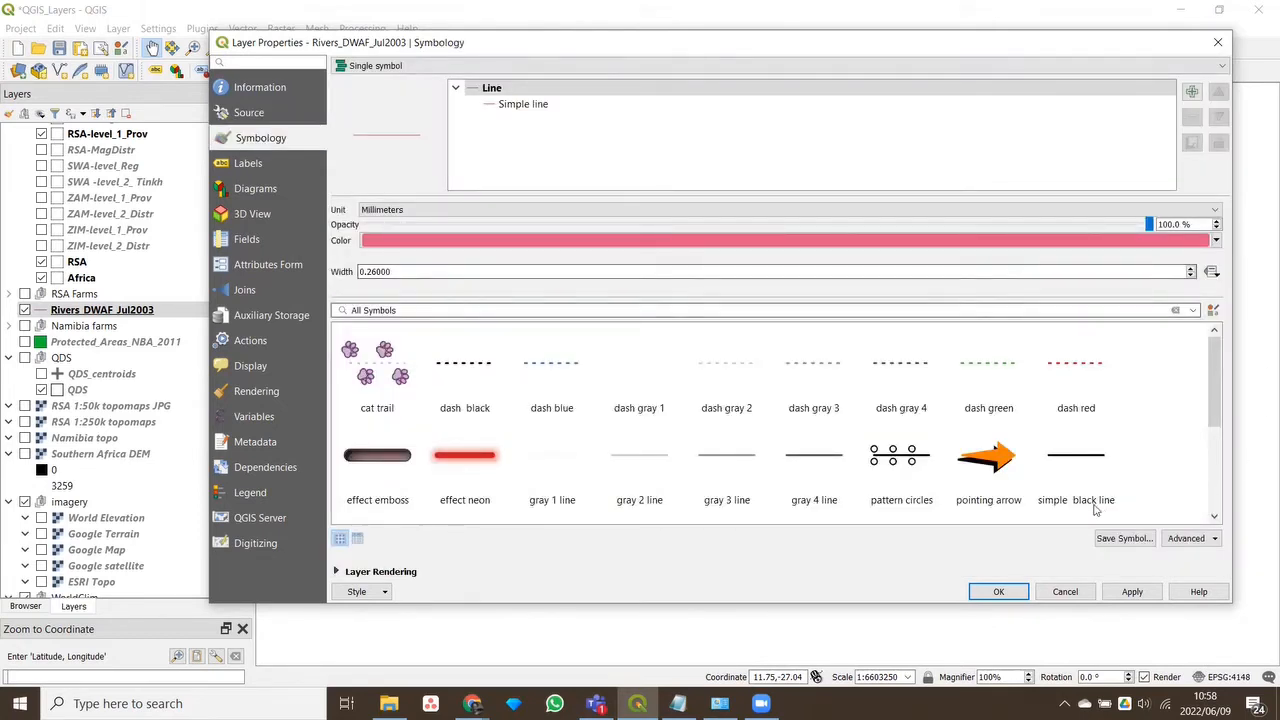
click(1063, 591)
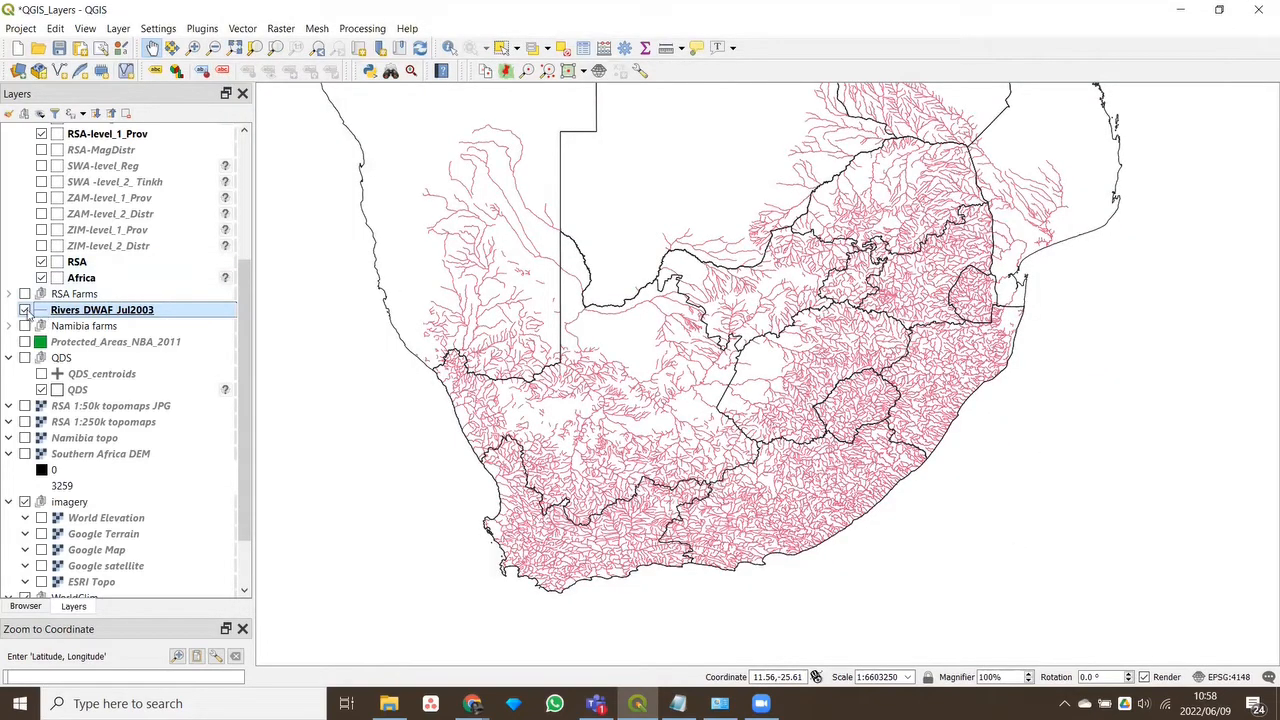
Toggle the Rivers_DWAF_Jul2003 layer off and on, reopen its symbology settings and reposition the dialog
click(24, 310)
click(24, 310)
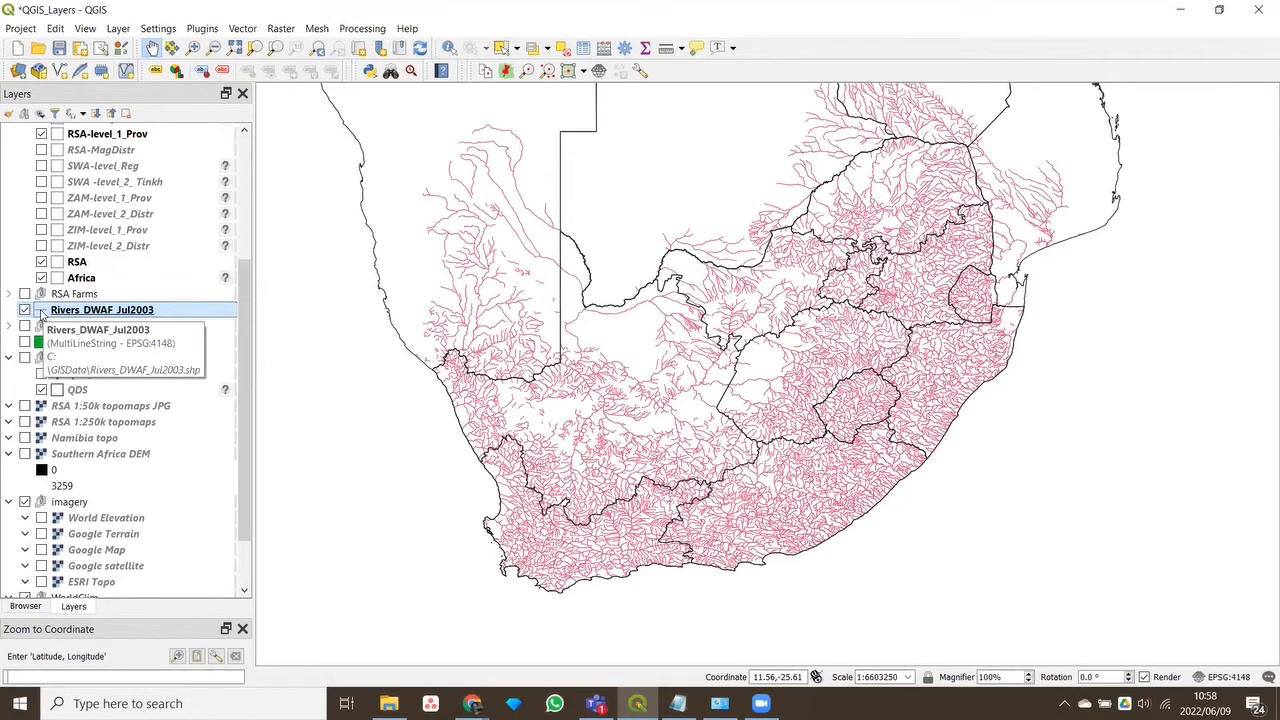
double_click(40, 313)
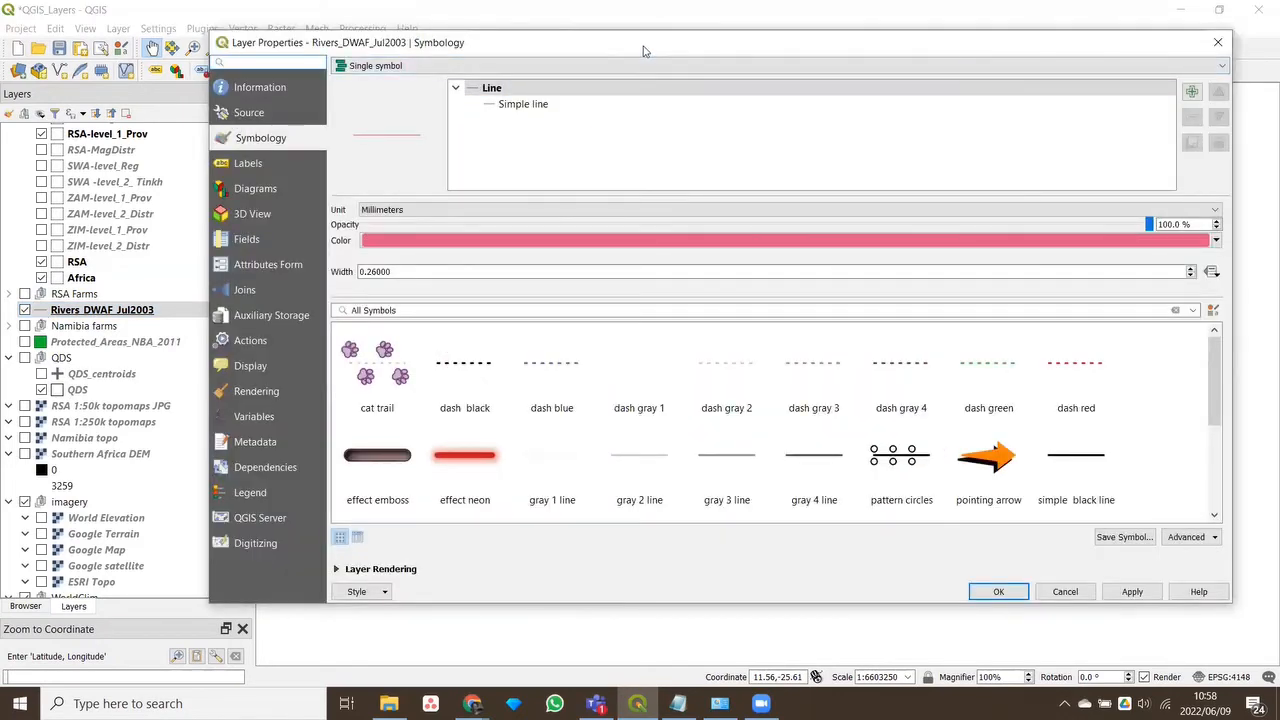
drag(645, 51, 579, 56)
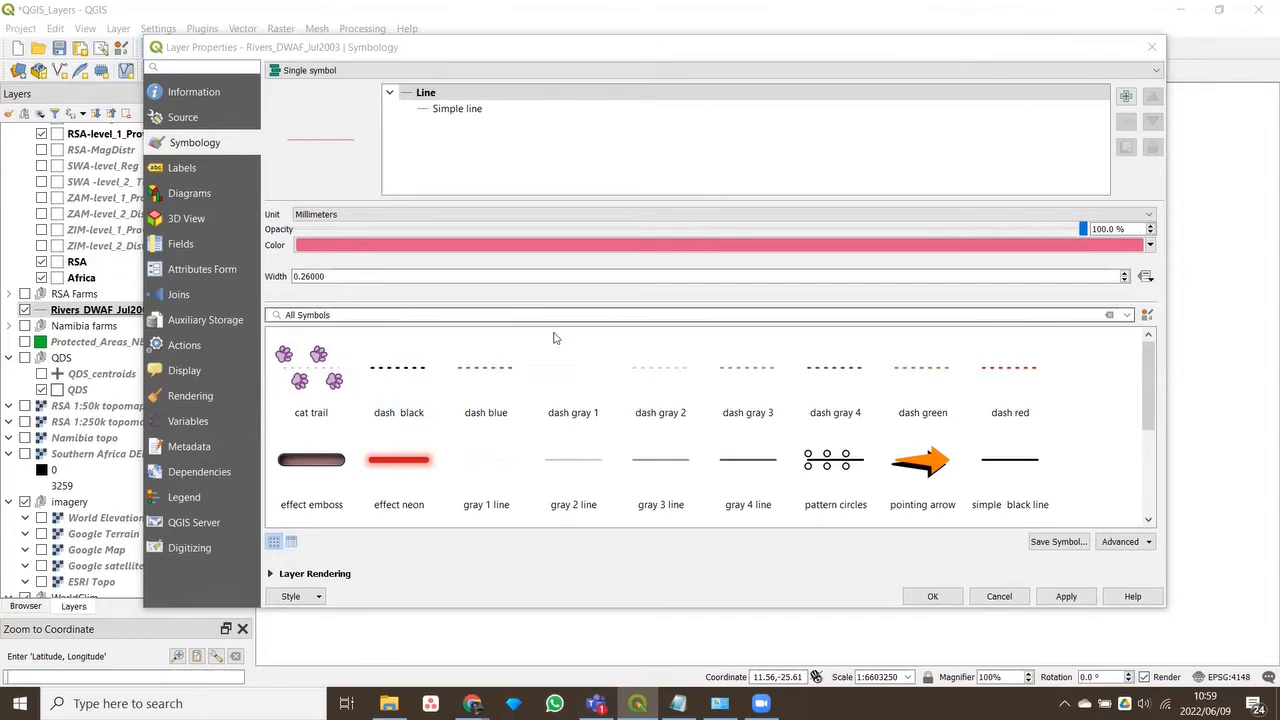
Compare the symbology options of the Line symbol and its Simple line component, and enlarge the dialog to show more preset symbols
click(424, 97)
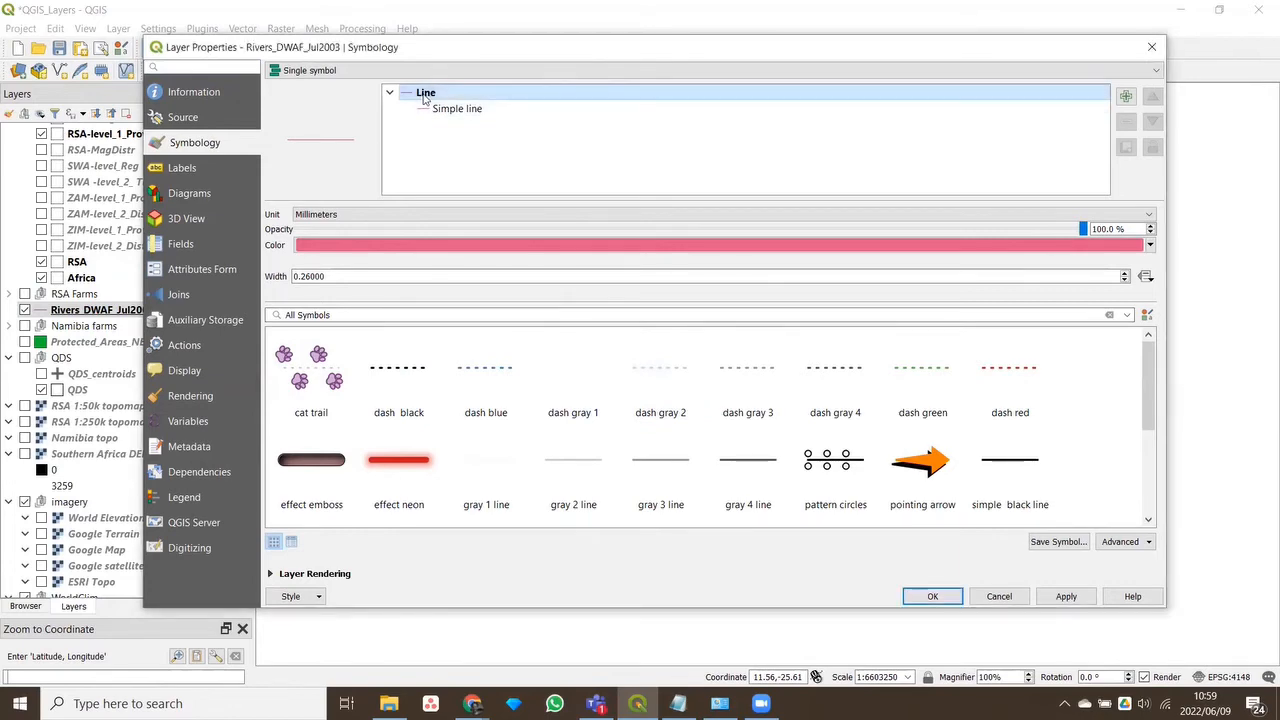
click(463, 113)
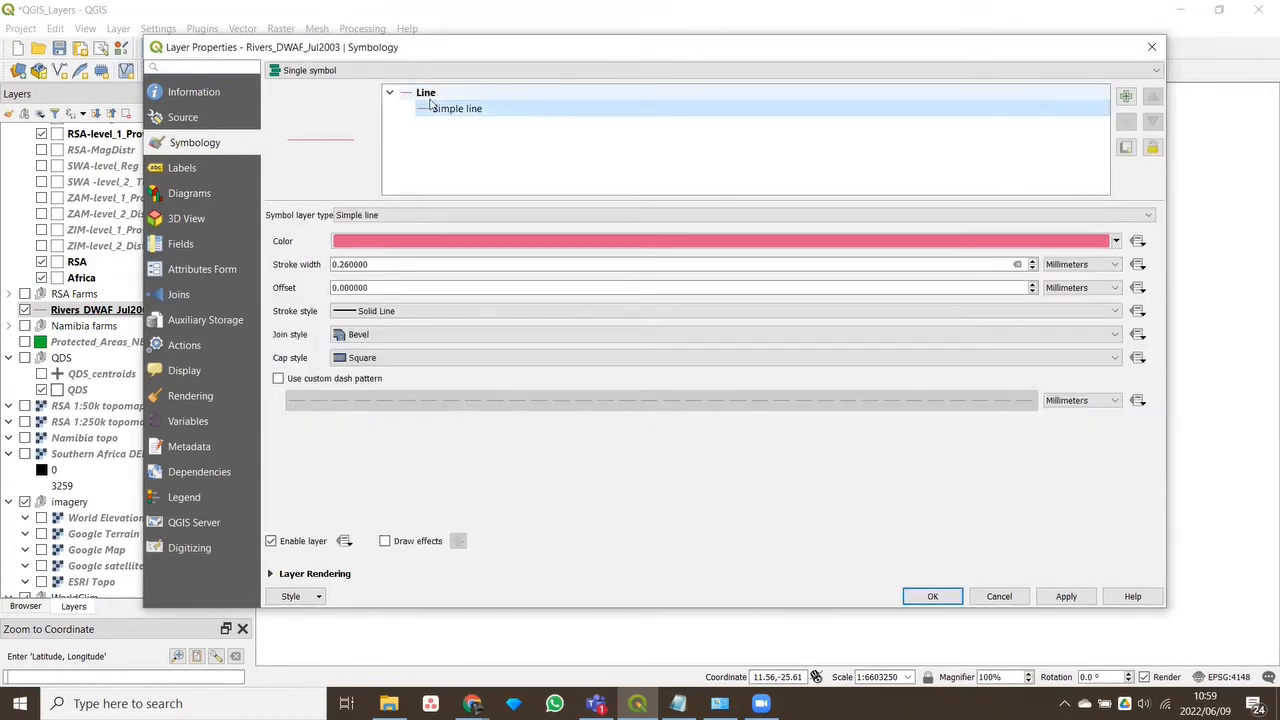
click(428, 93)
click(455, 112)
click(430, 94)
click(448, 113)
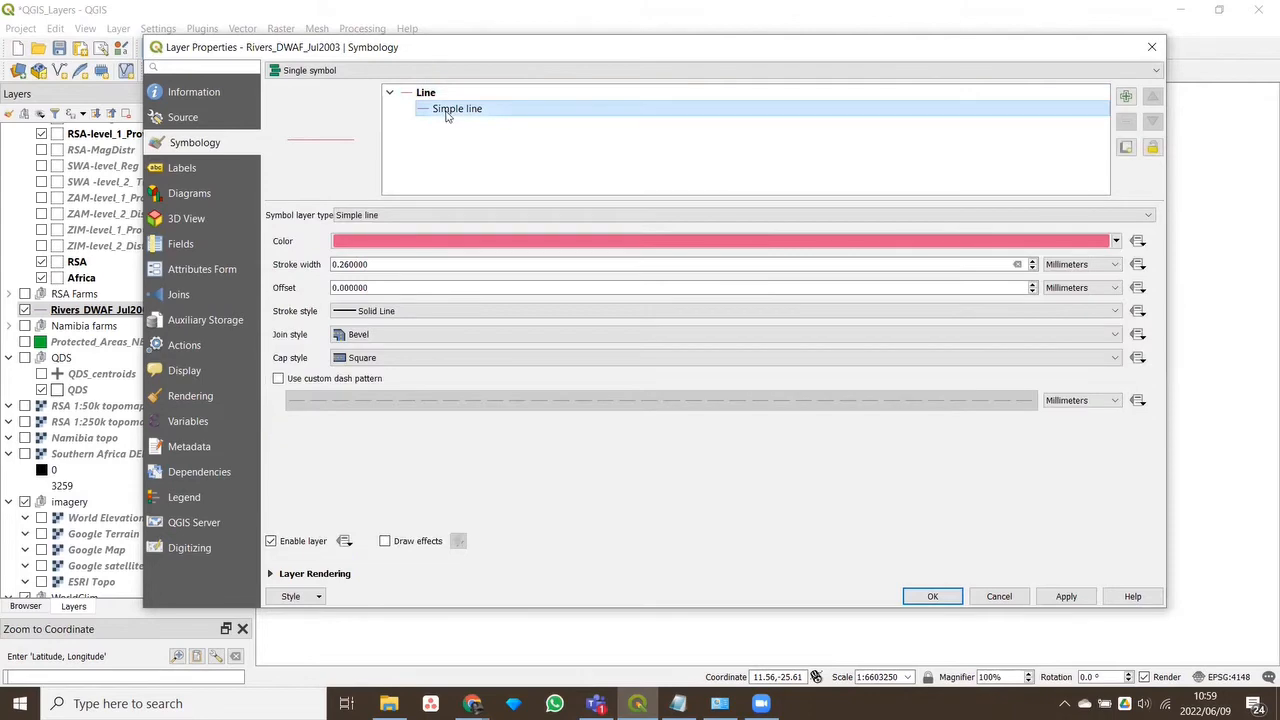
click(430, 95)
click(453, 115)
click(430, 94)
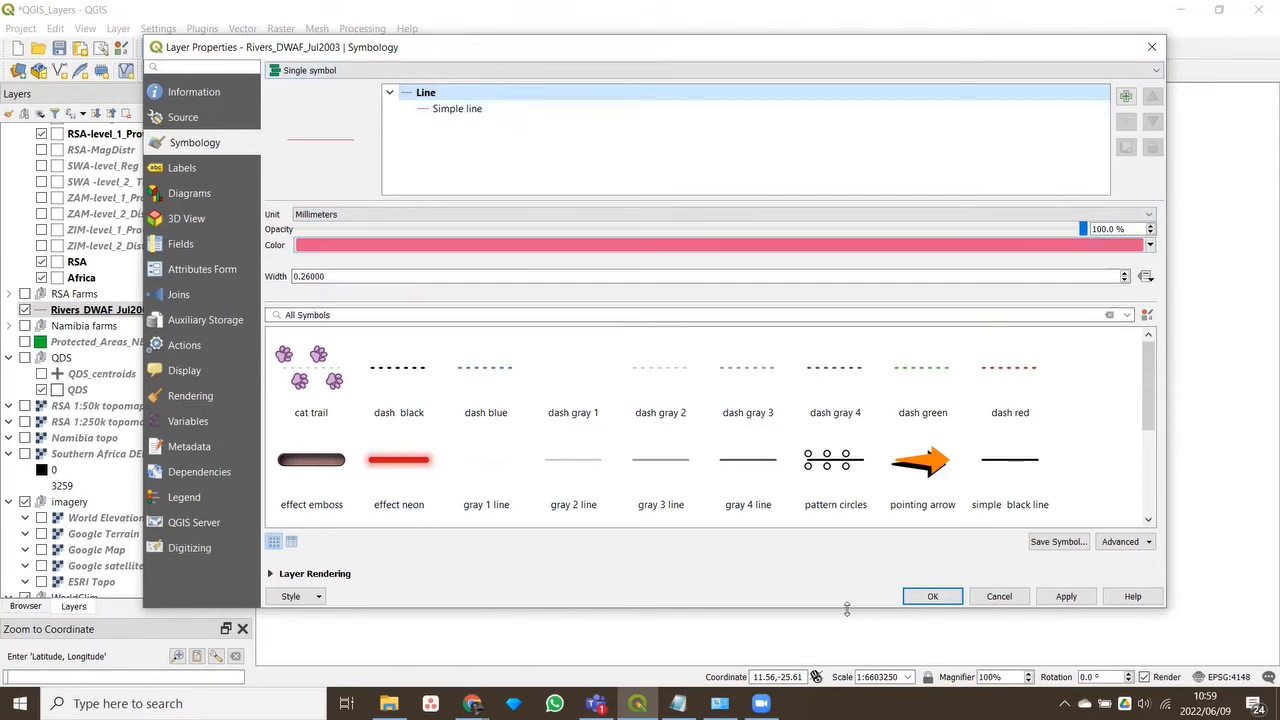
drag(846, 609, 866, 655)
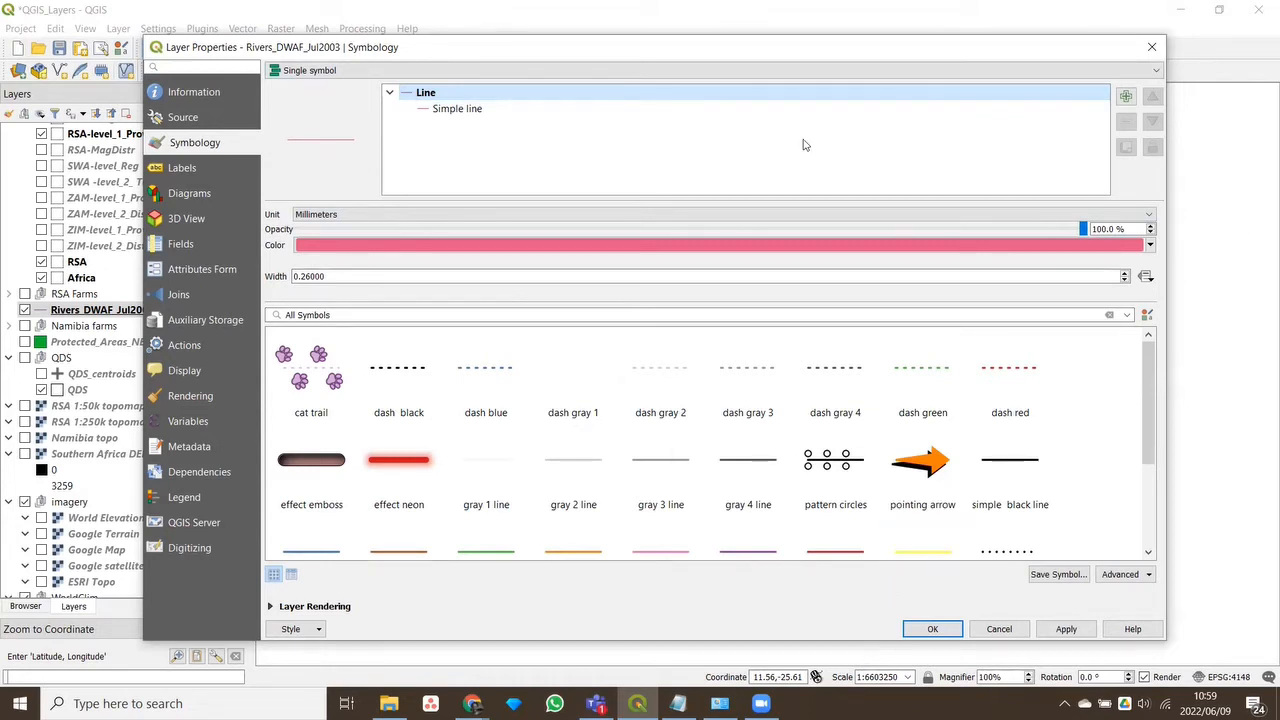
Open the line colour selection for the Simple line component and show the colour box
click(452, 110)
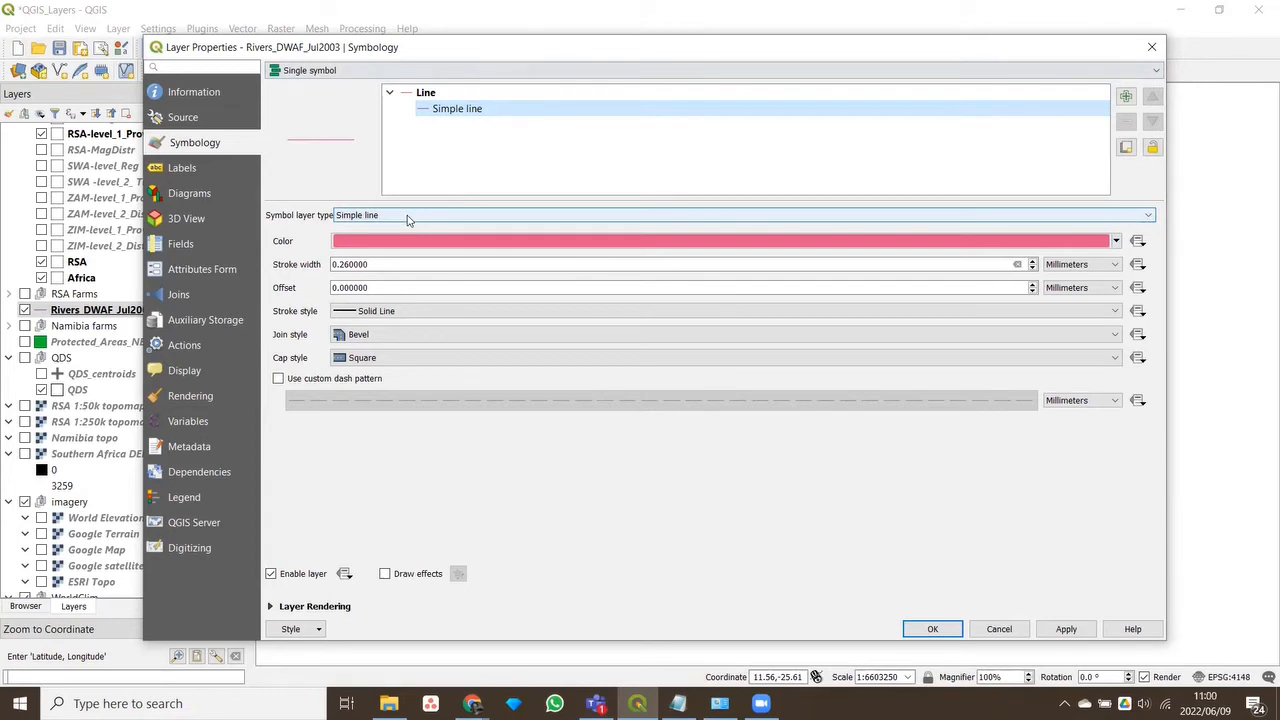
click(703, 246)
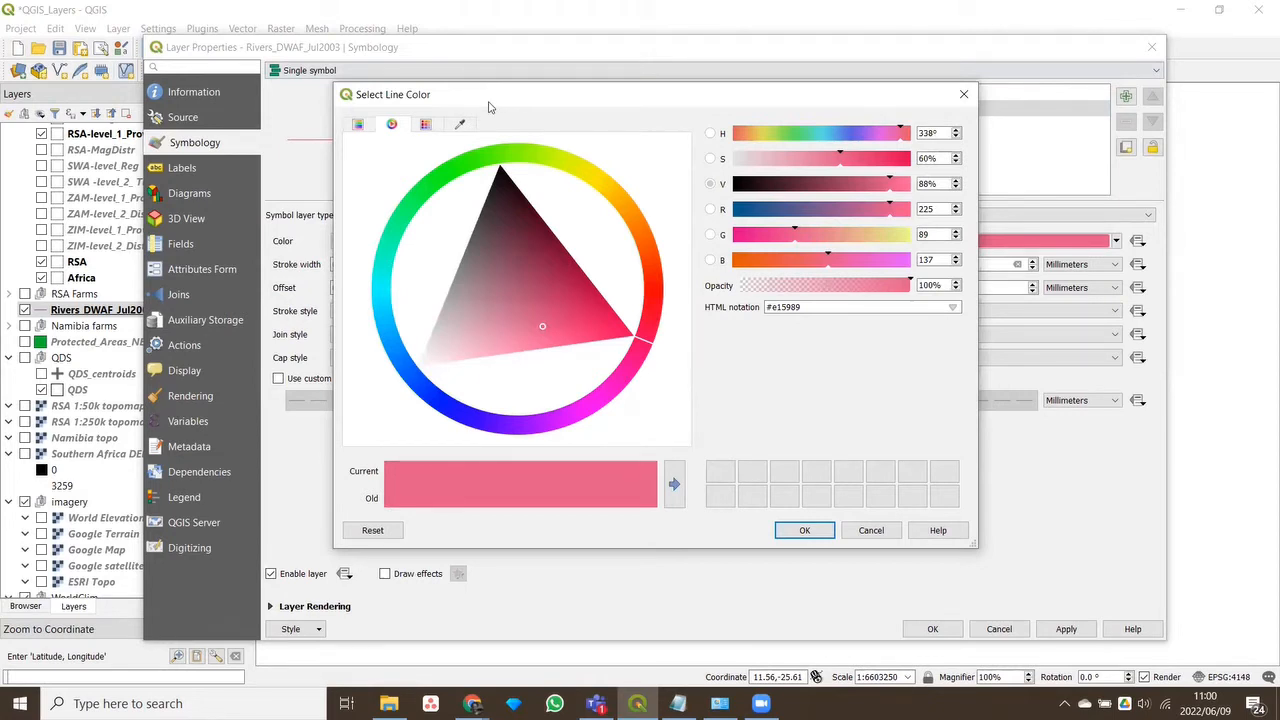
click(358, 125)
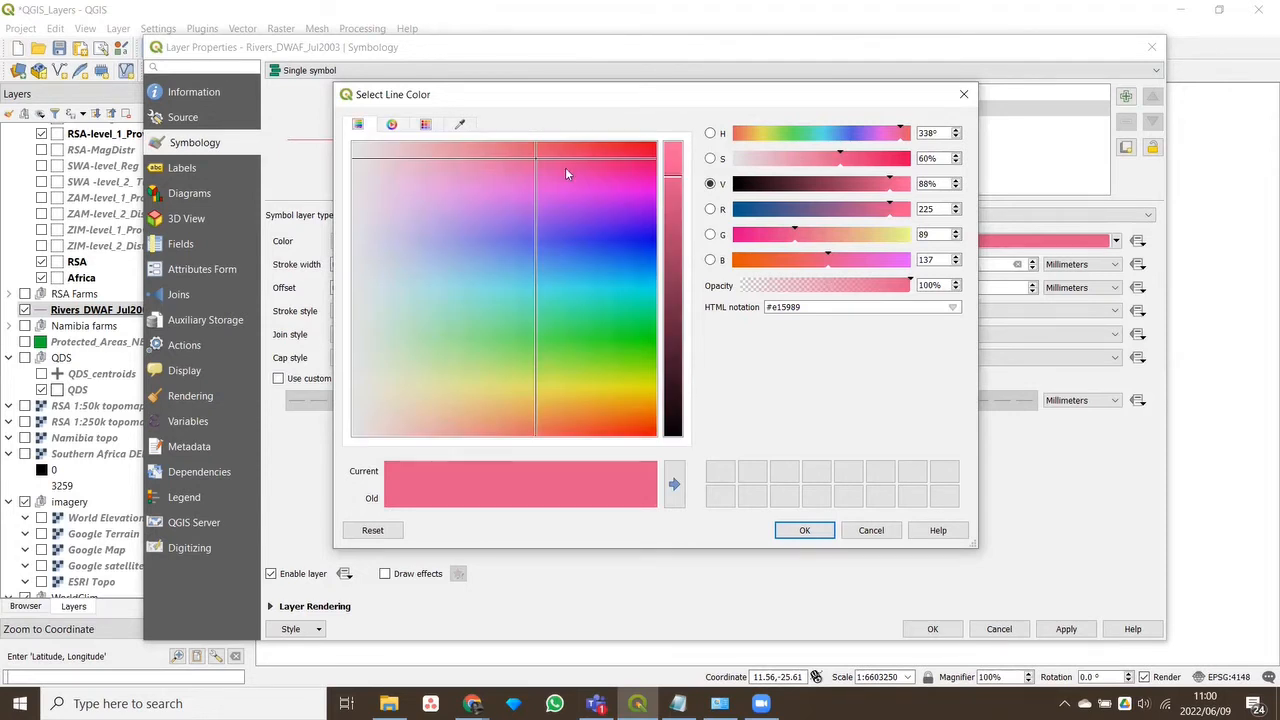
Try light blue, violet and red-orange line colours with the colour box, colour wheel and red and green sliders, and view the recent colours
drag(535, 160, 472, 266)
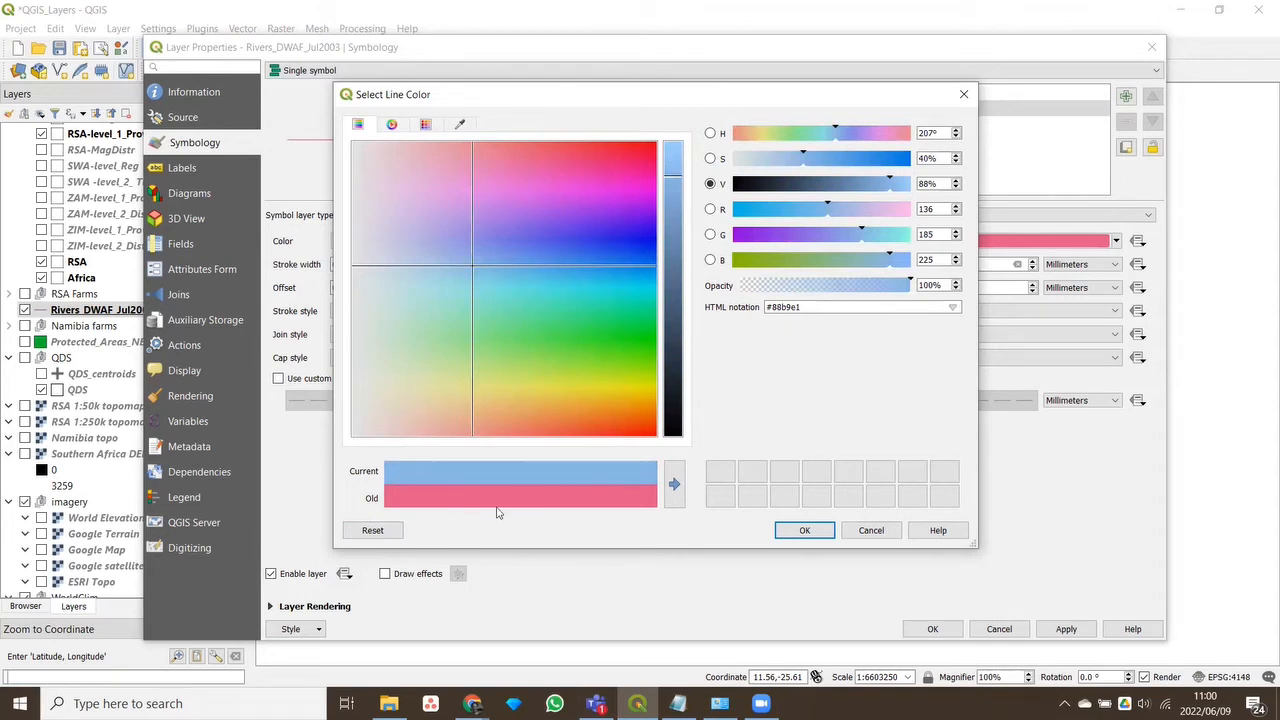
drag(507, 284, 561, 226)
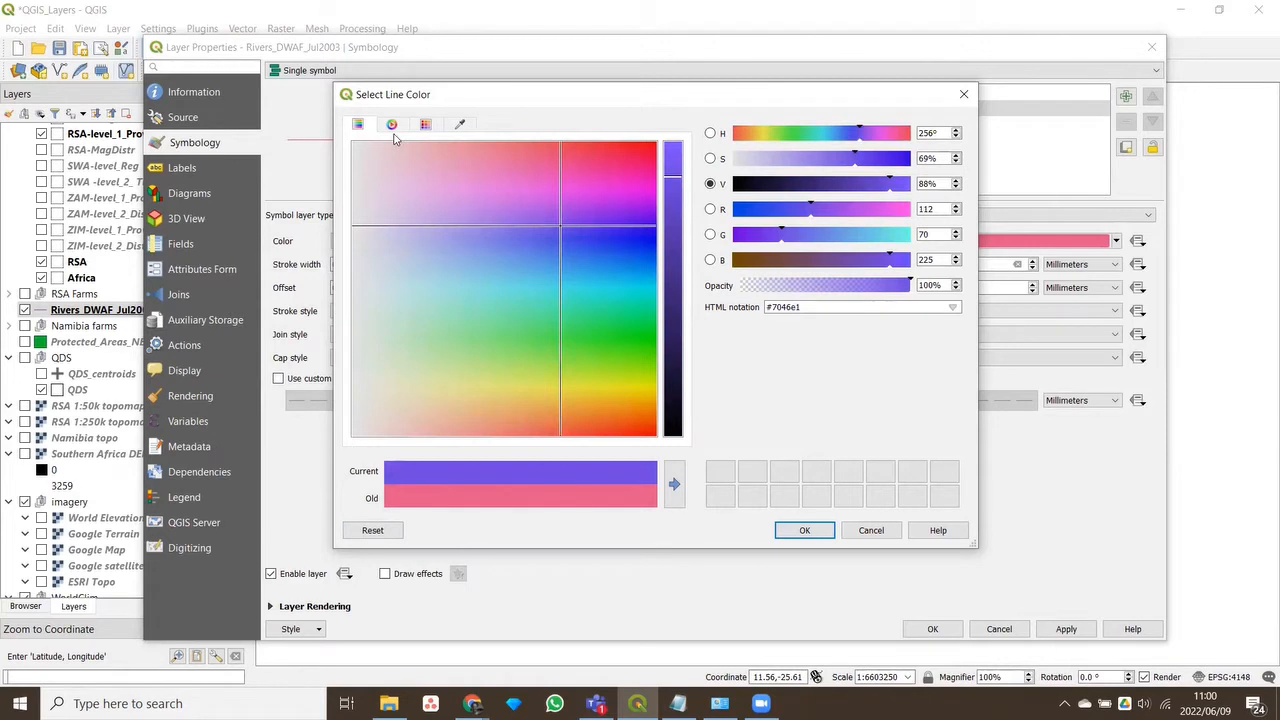
click(392, 125)
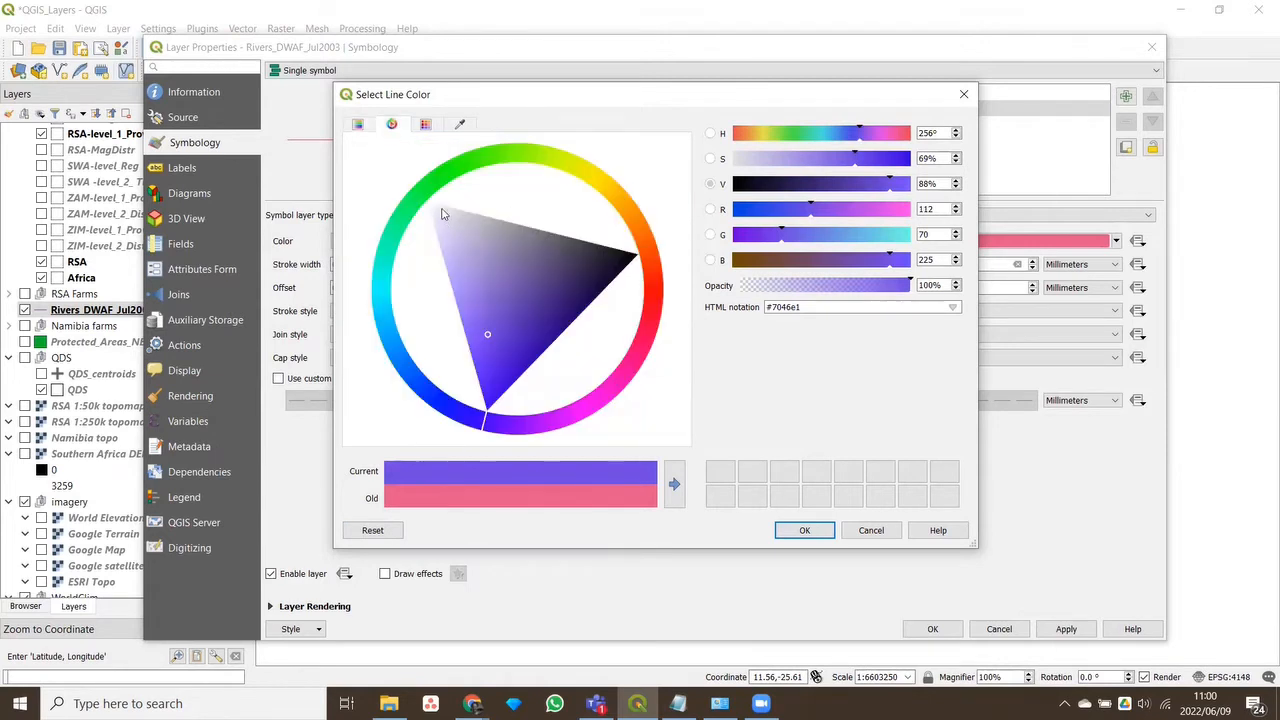
mouse_move(431, 209)
mouse_down()
mouse_move(483, 206)
mouse_move(449, 202)
mouse_move(460, 175)
mouse_move(585, 166)
mouse_move(644, 281)
mouse_move(648, 322)
mouse_move(630, 355)
mouse_move(585, 195)
mouse_move(474, 206)
mouse_move(429, 286)
mouse_move(470, 413)
mouse_move(486, 420)
mouse_move(589, 400)
mouse_move(648, 281)
mouse_up()
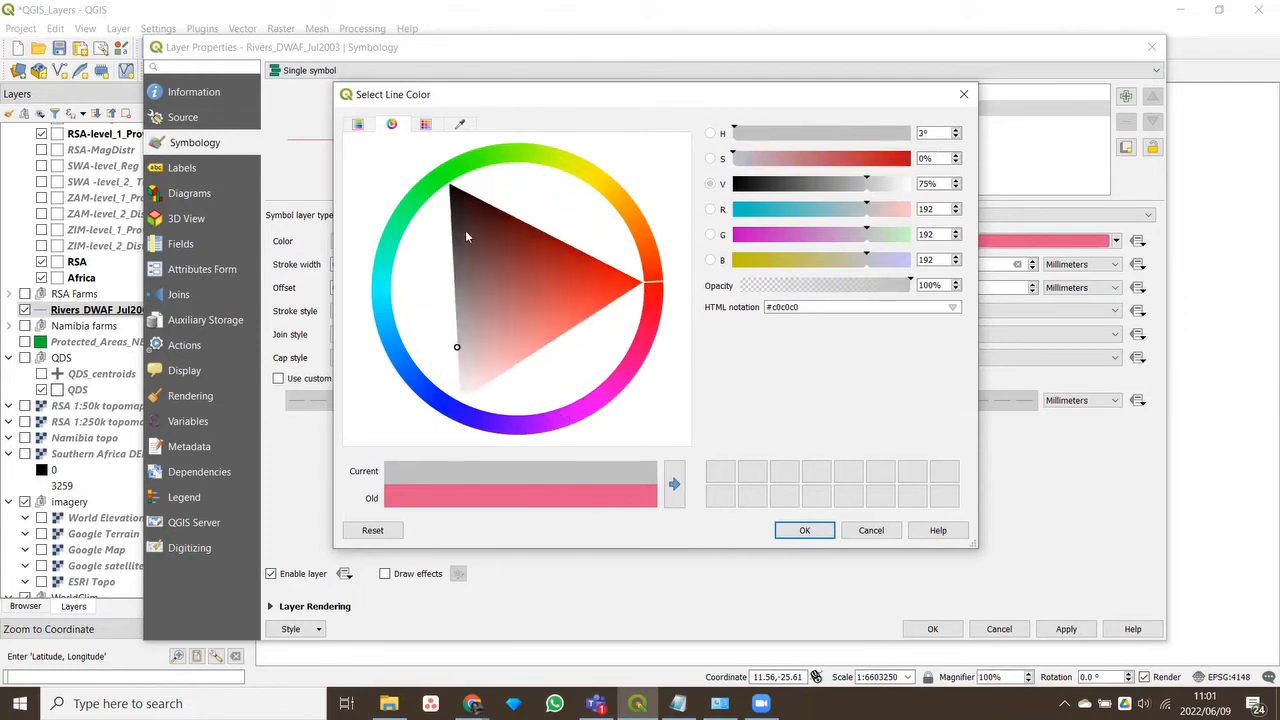
mouse_move(456, 351)
mouse_down()
mouse_move(578, 268)
mouse_move(474, 209)
mouse_move(474, 330)
mouse_move(552, 331)
mouse_move(562, 309)
mouse_up()
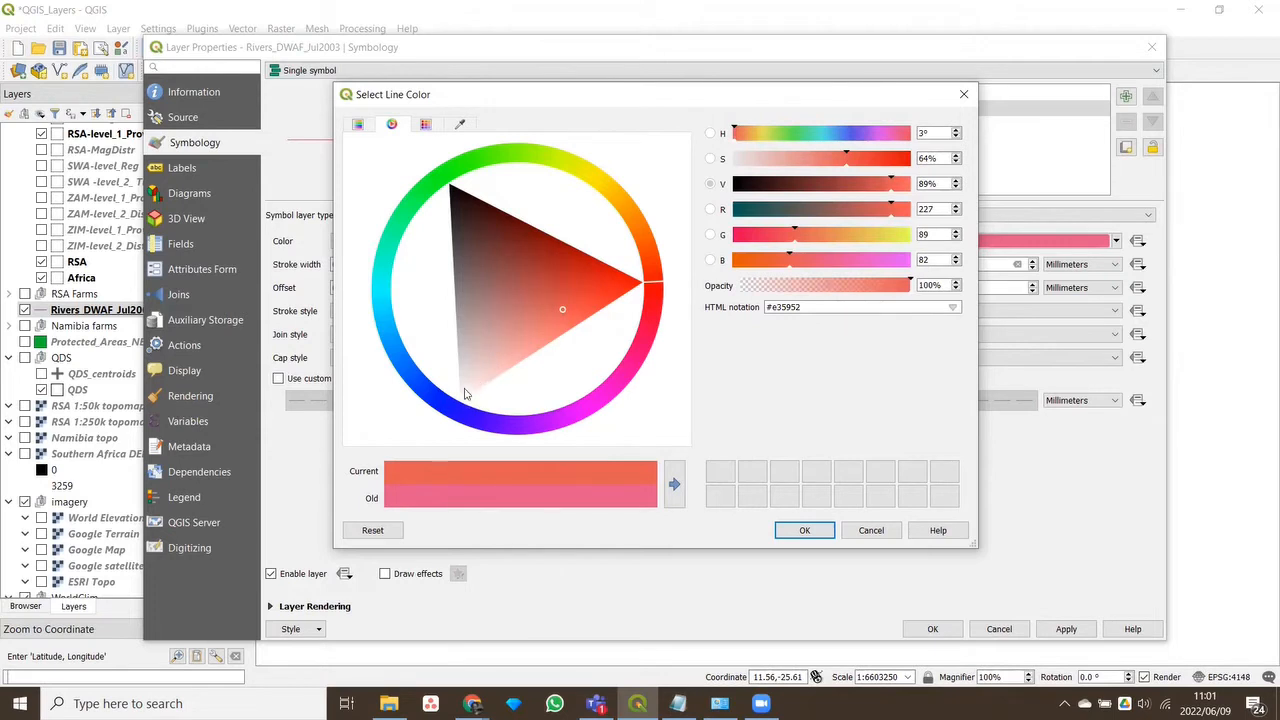
mouse_move(561, 311)
mouse_down()
mouse_move(583, 283)
mouse_move(484, 254)
mouse_move(479, 277)
mouse_up()
drag(826, 206, 875, 207)
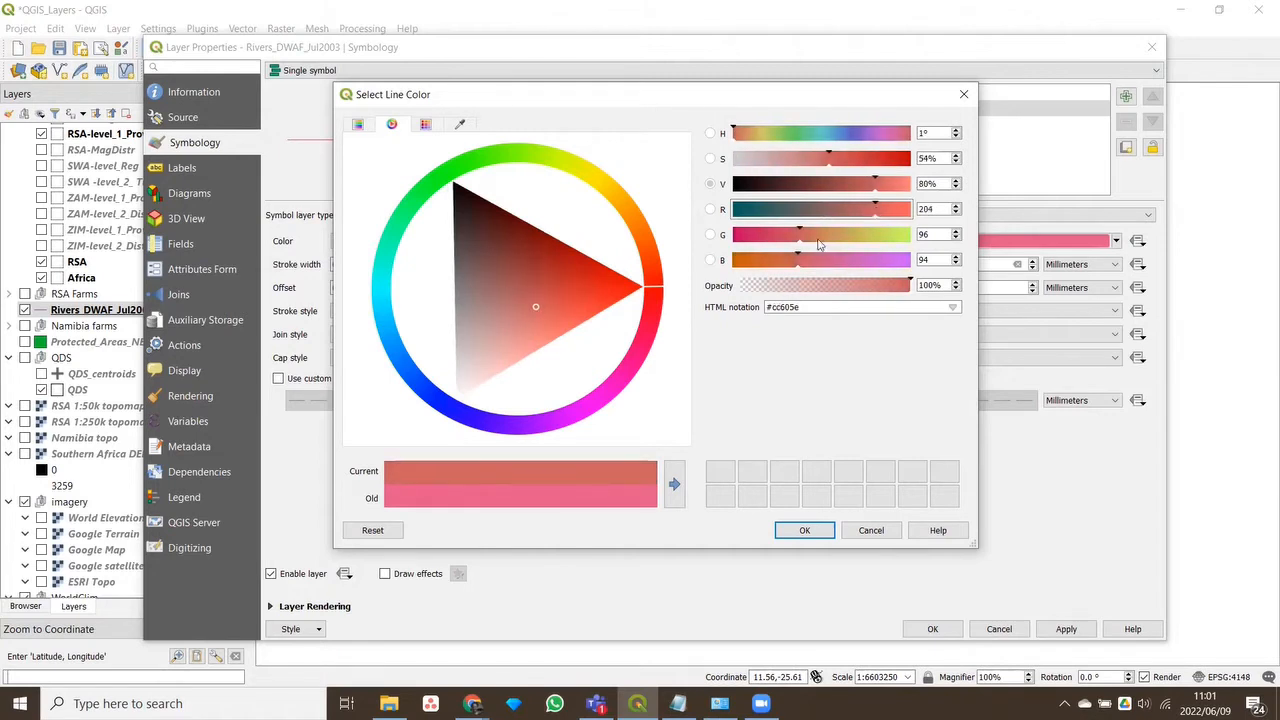
mouse_move(799, 234)
mouse_down()
mouse_move(845, 236)
mouse_move(818, 247)
mouse_up()
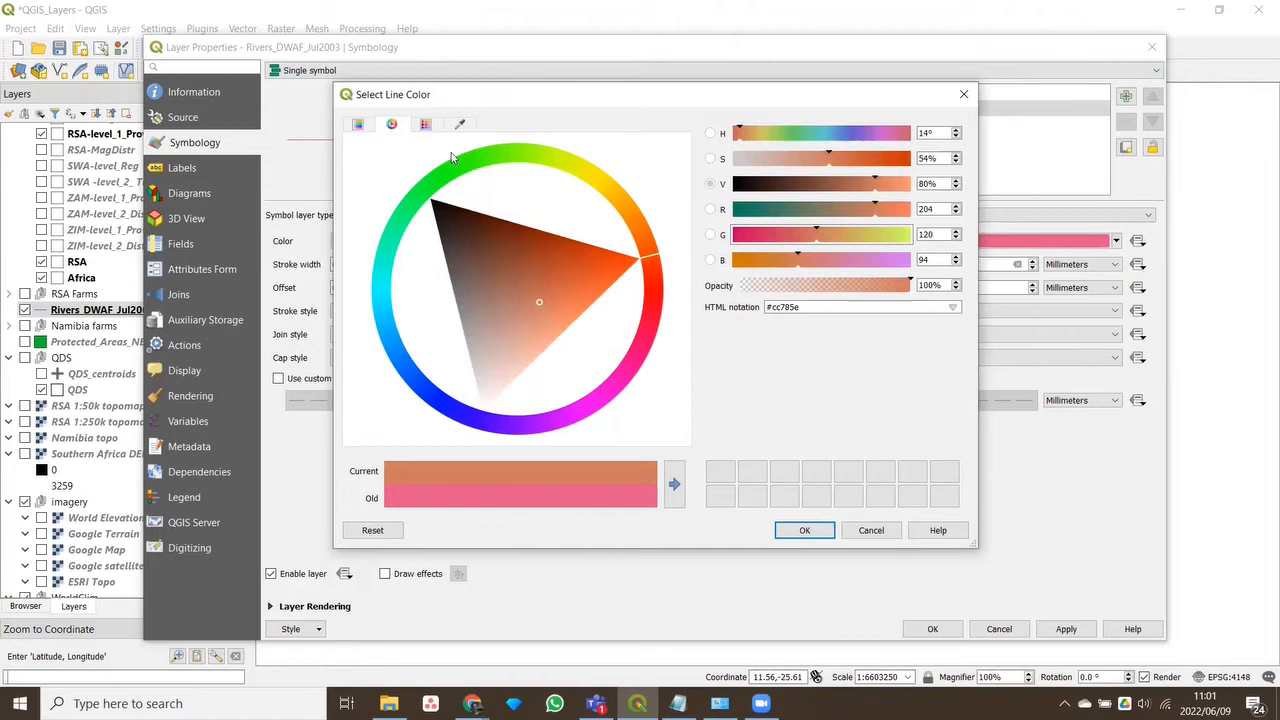
click(428, 128)
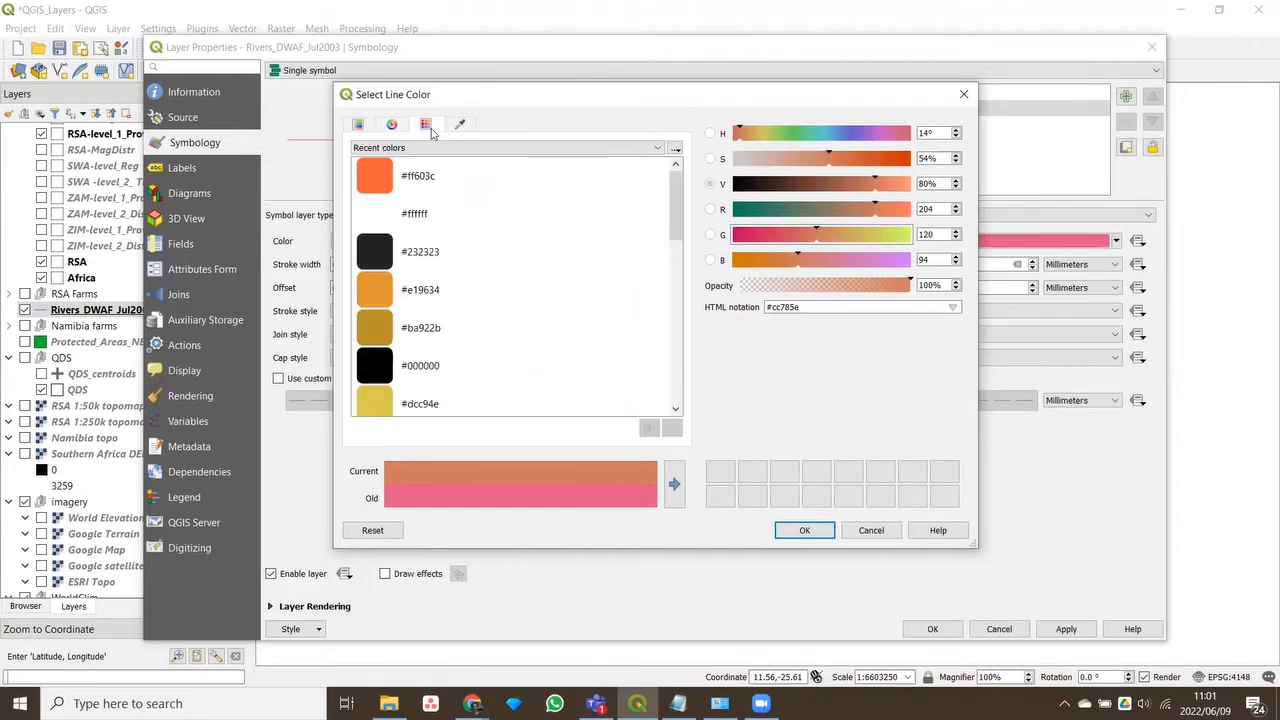
Choose a strong blue in the colour box and accept it as the Simple line colour
click(360, 127)
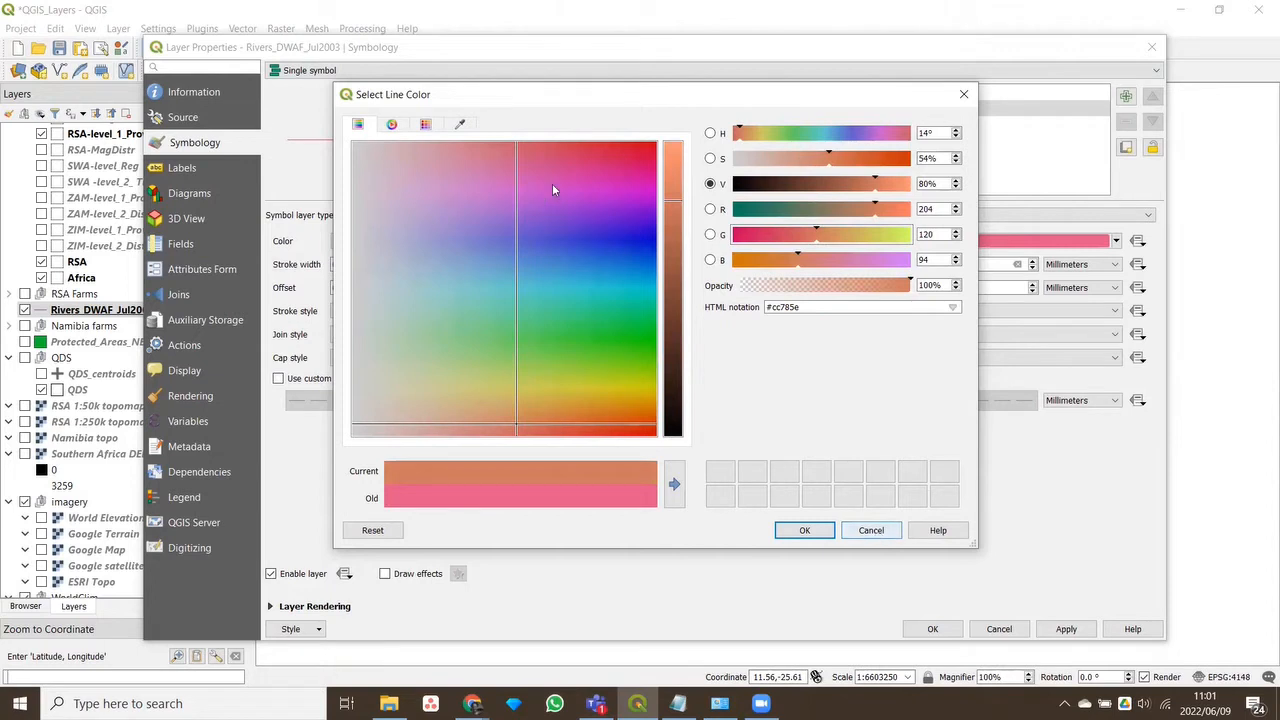
drag(521, 405, 625, 272)
click(806, 530)
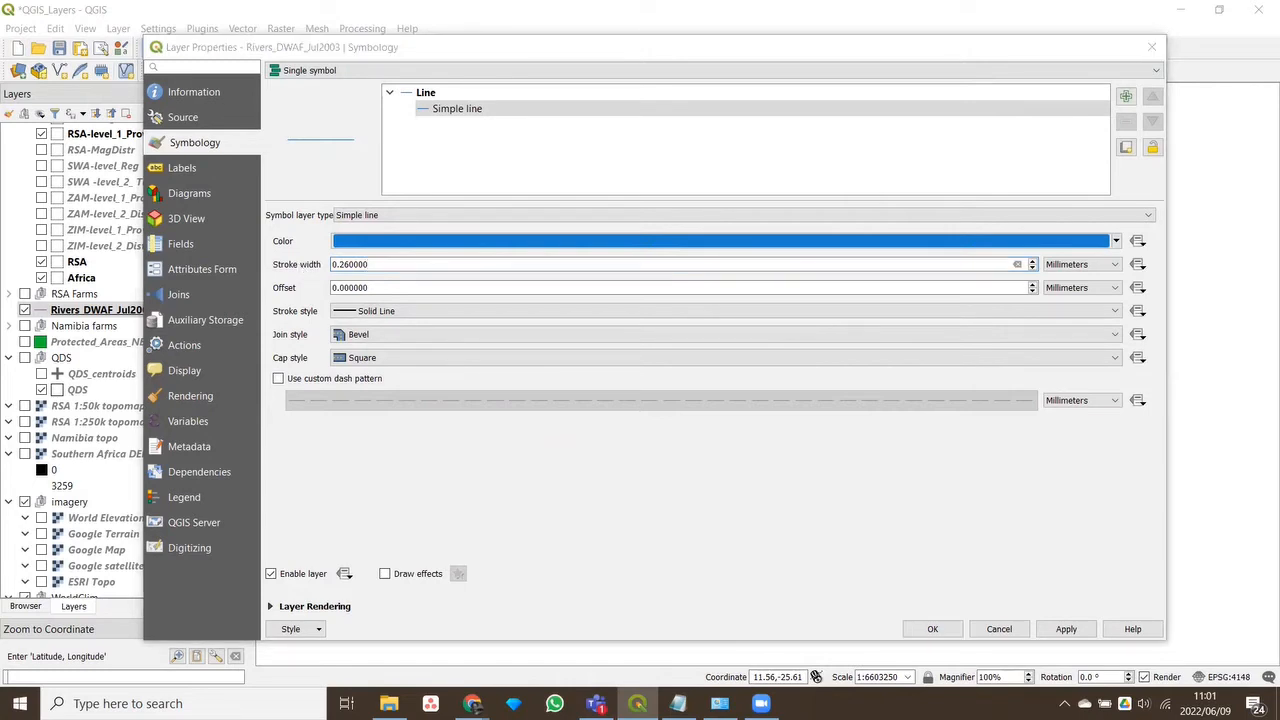
Increase the Simple line's stroke width to 1.06 millimetres
click(345, 265)
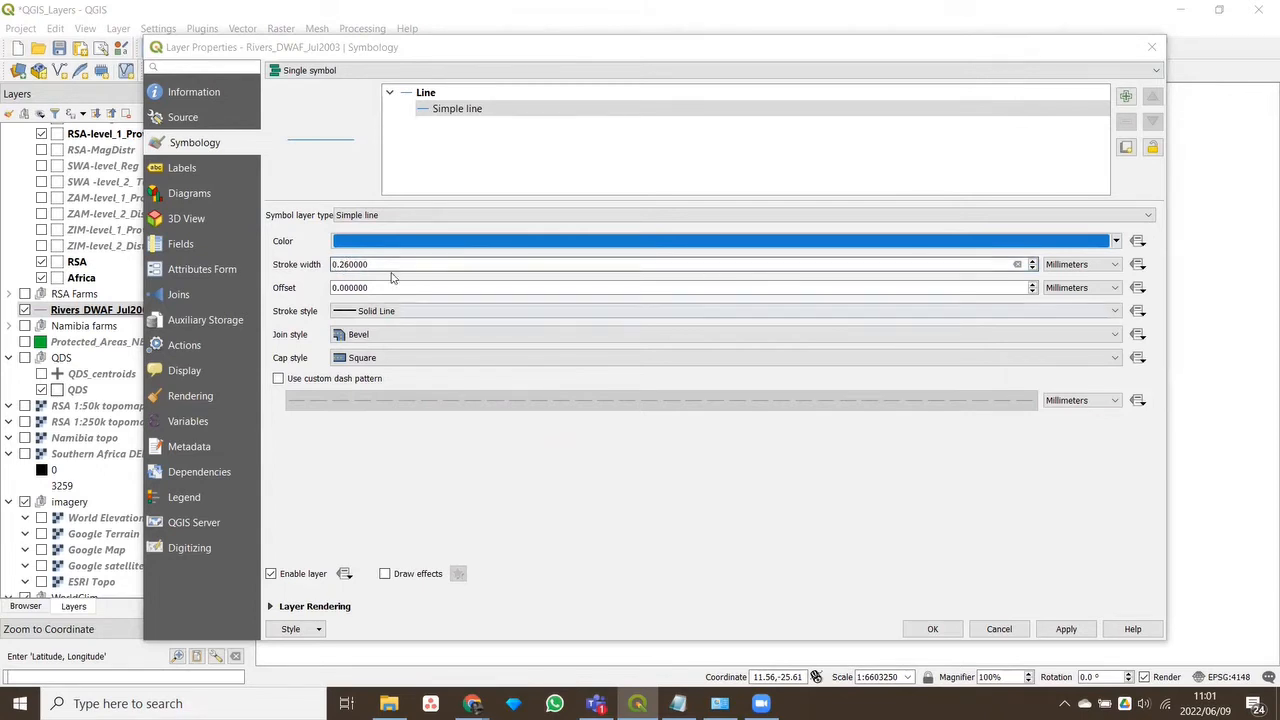
click(1033, 261)
click(1033, 261)
click(1033, 261)
click(1033, 261)
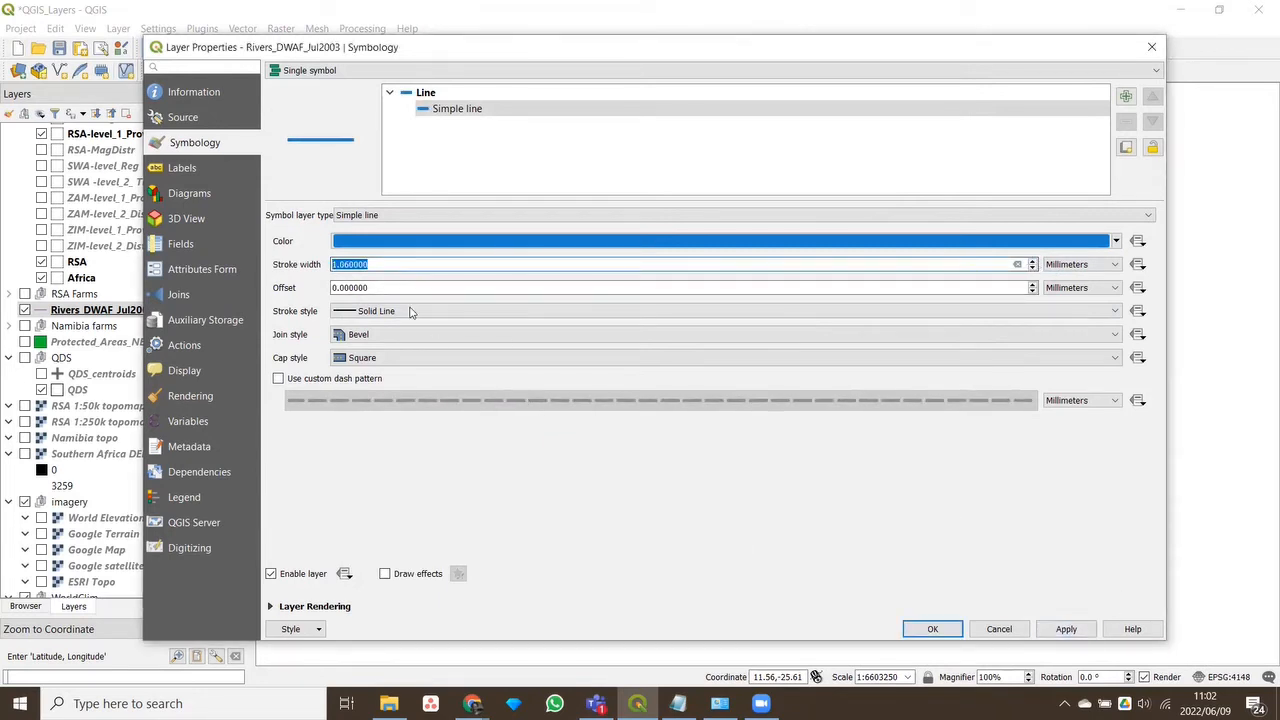
Choose Solid Line as the stroke style for the Rivers_DWAF_Jul2003 layer and apply its blue line symbology
click(362, 287)
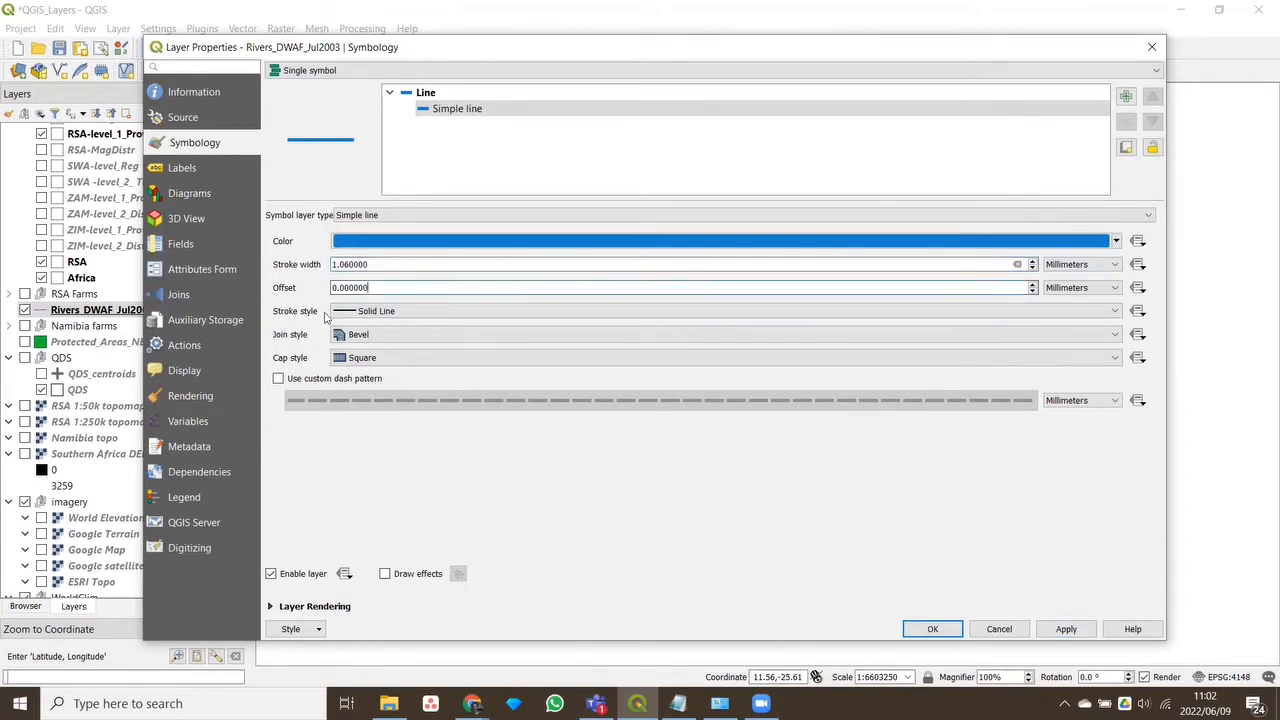
click(447, 313)
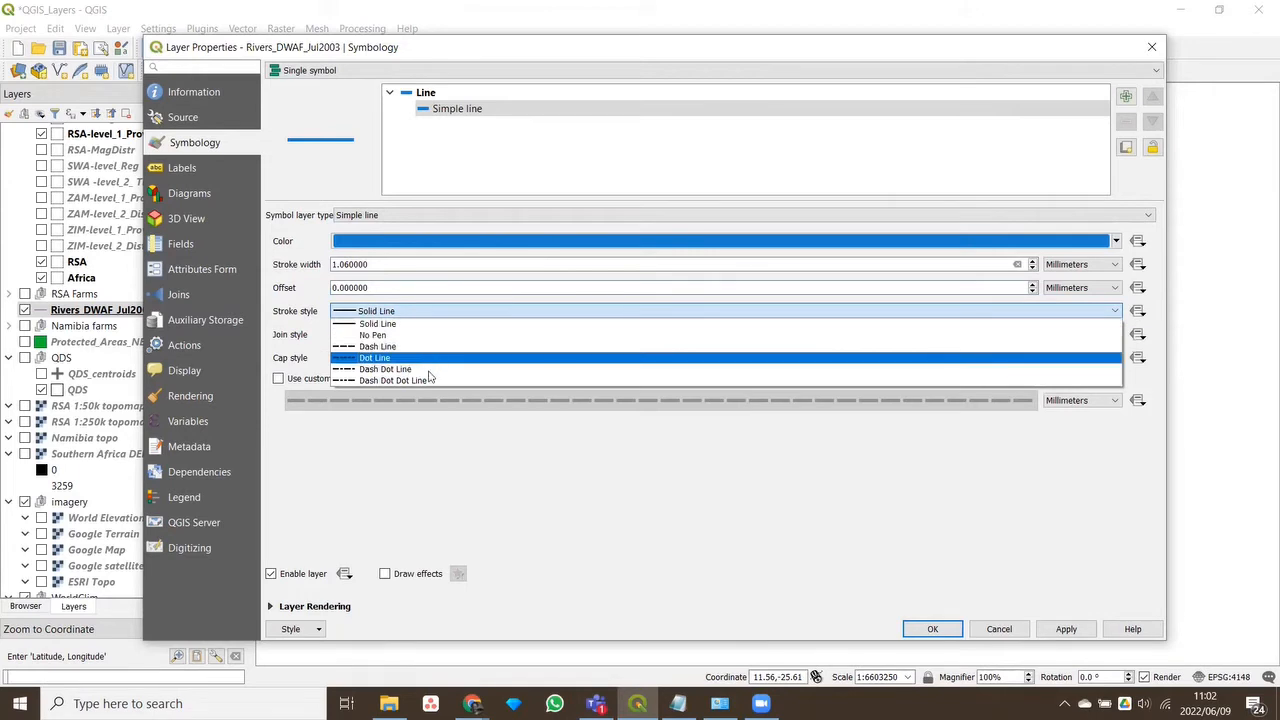
click(408, 321)
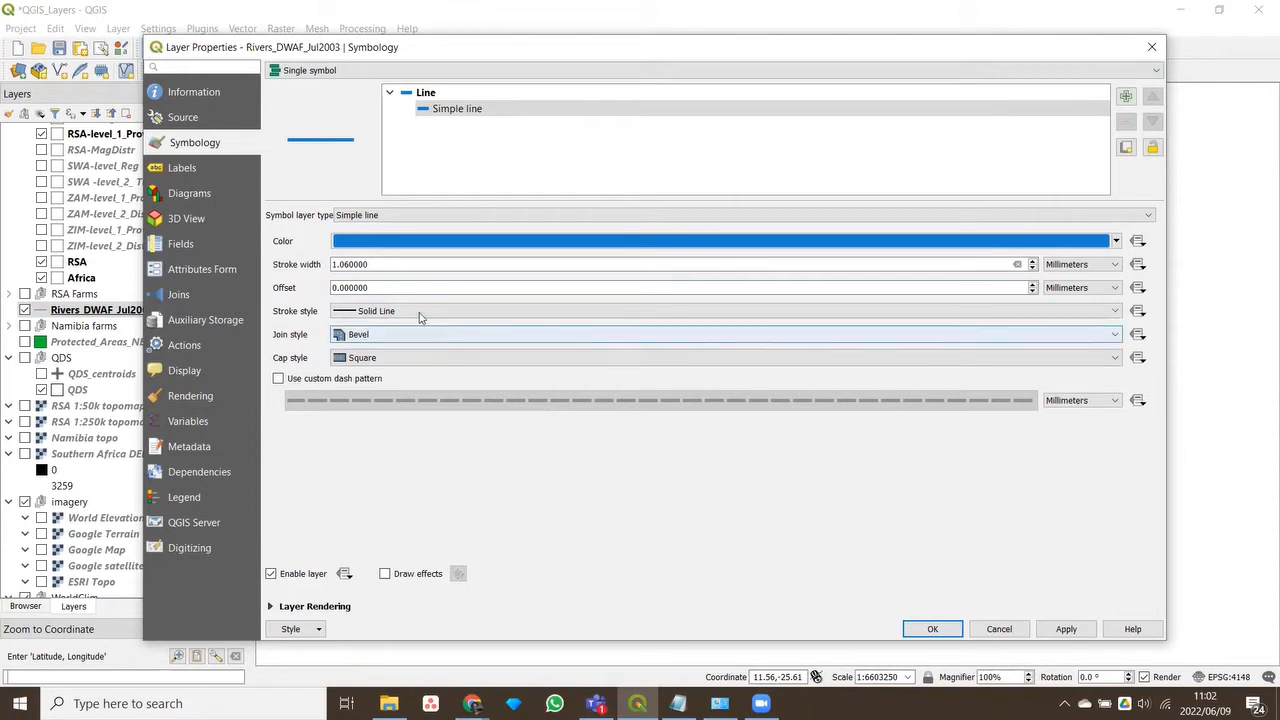
click(1074, 632)
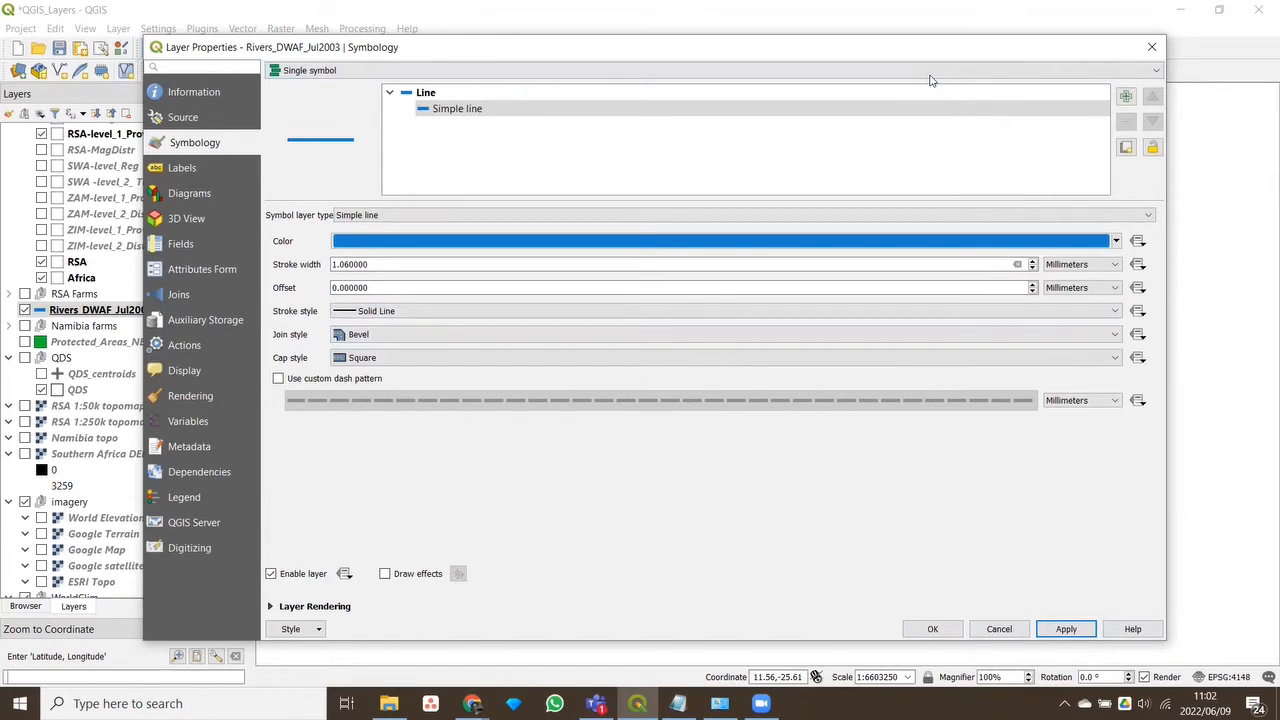
drag(928, 48, 930, 59)
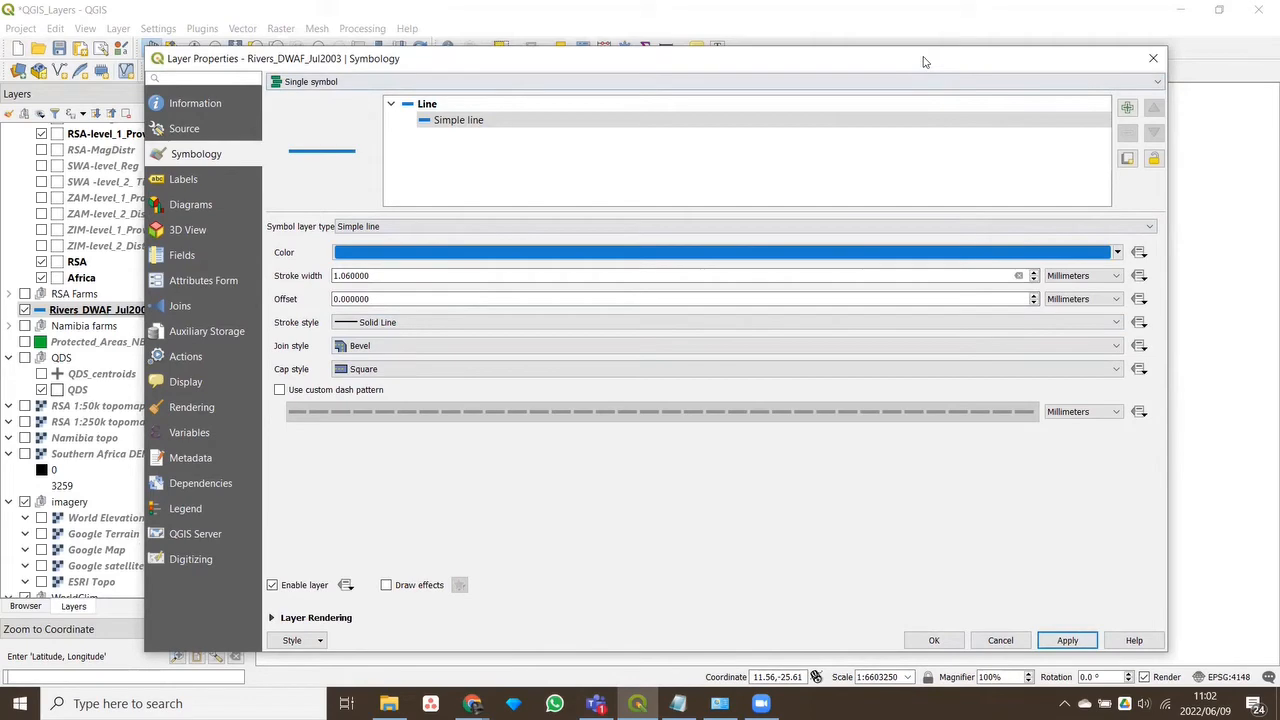
drag(924, 62, 910, 64)
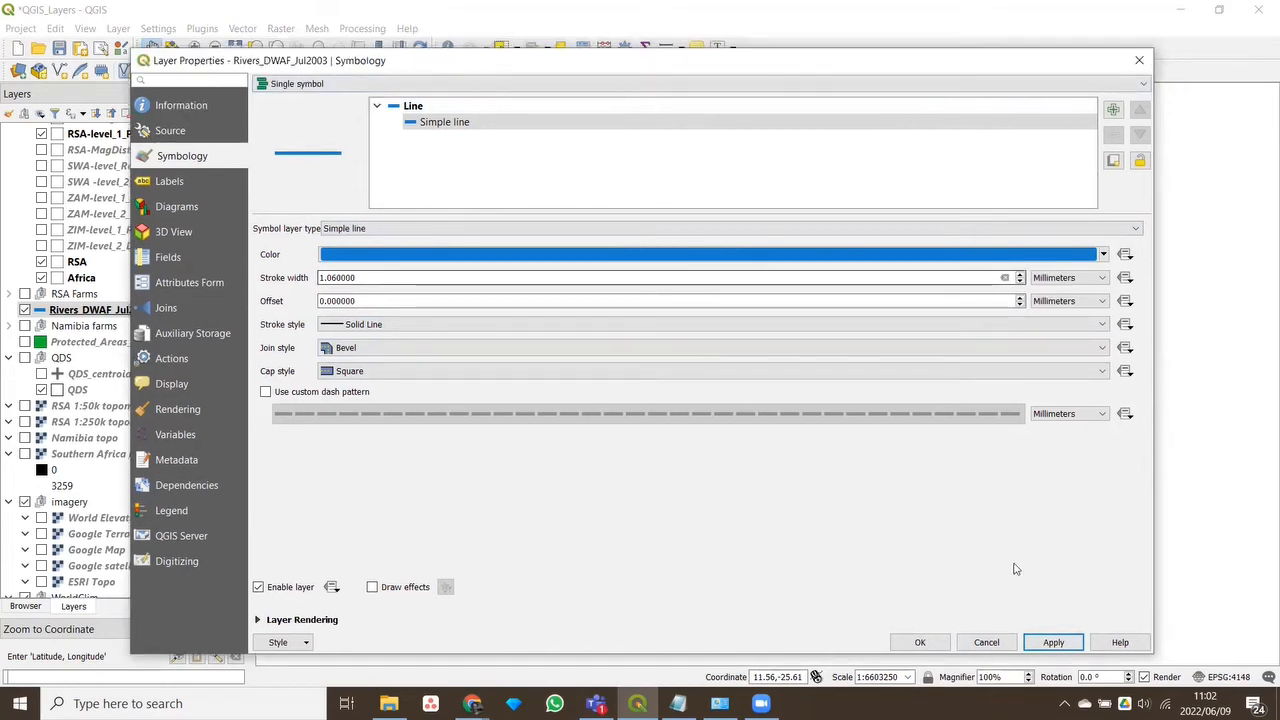
click(920, 643)
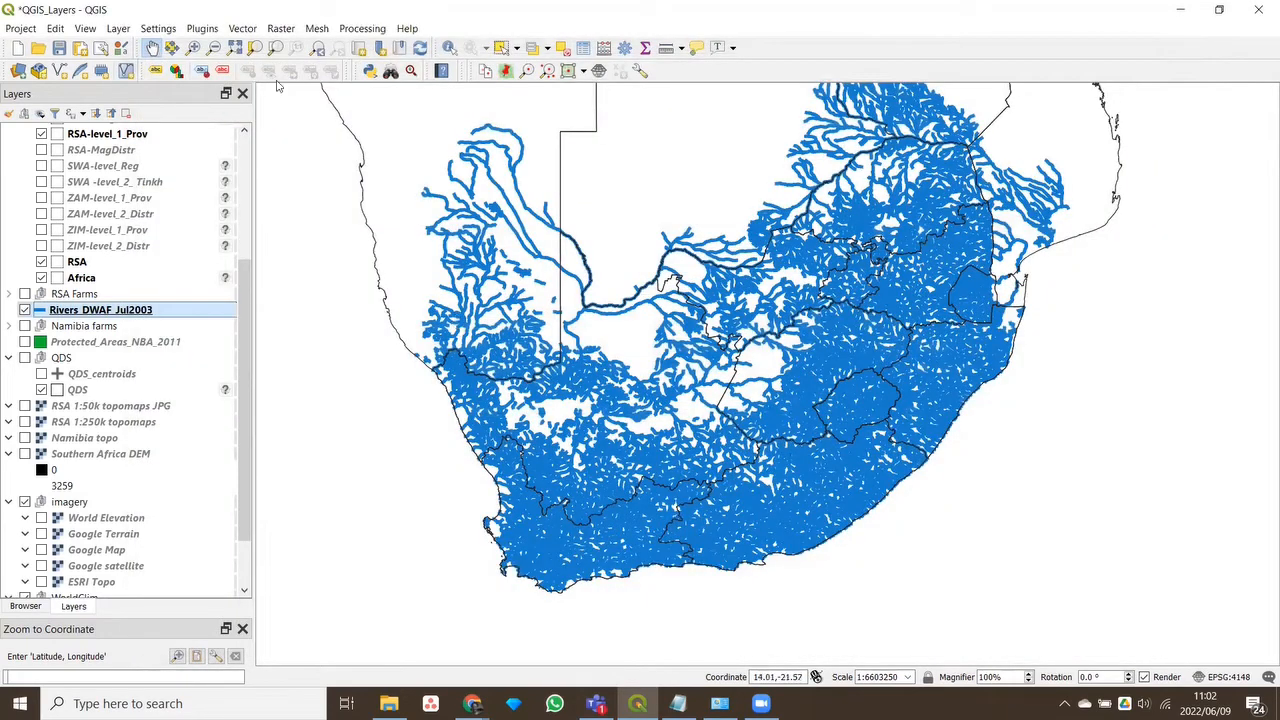
Set the line width of the Rivers_DWAF_Jul2003 layer to 0.46 mm and apply the change
click(194, 48)
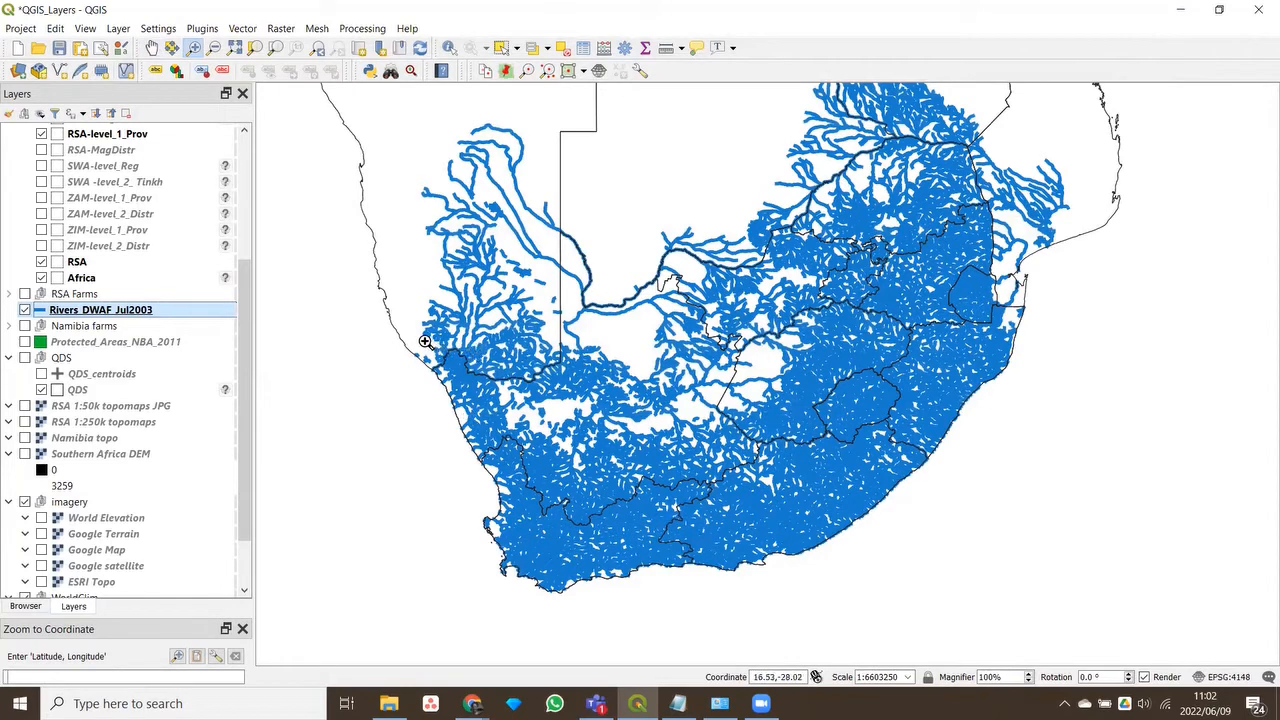
drag(893, 233, 813, 324)
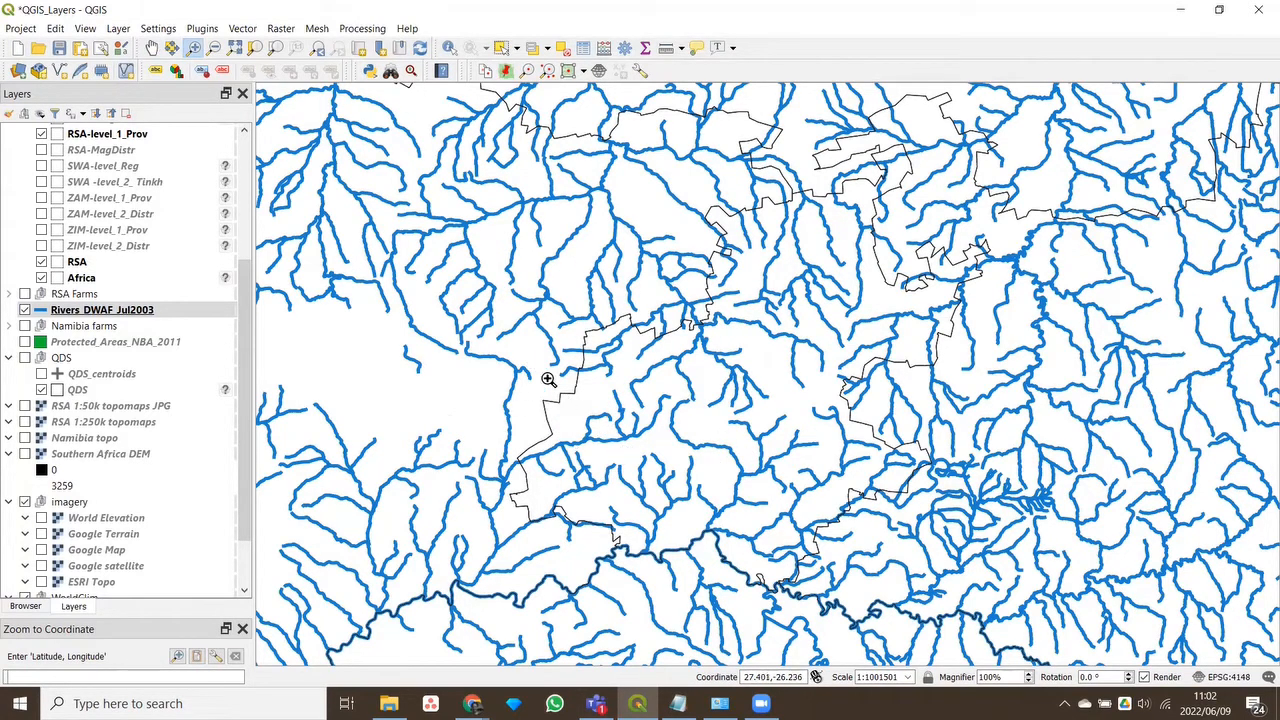
double_click(50, 312)
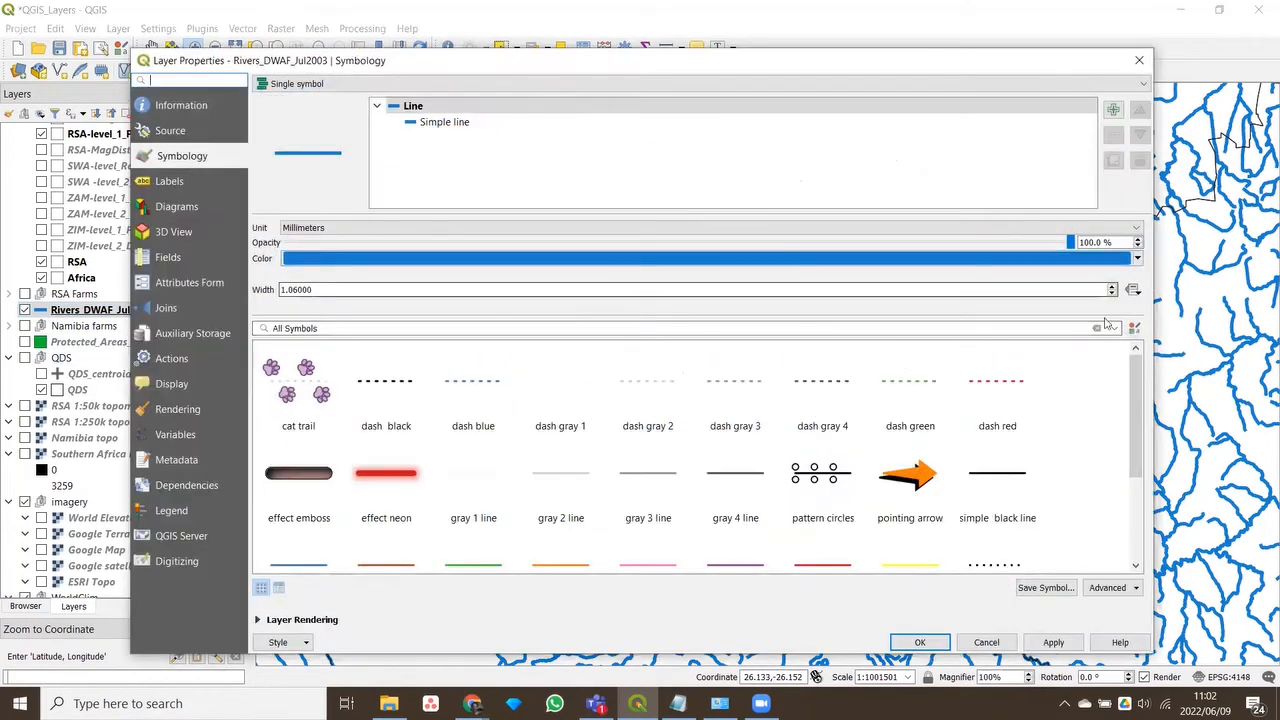
click(1111, 295)
click(1111, 294)
click(1111, 294)
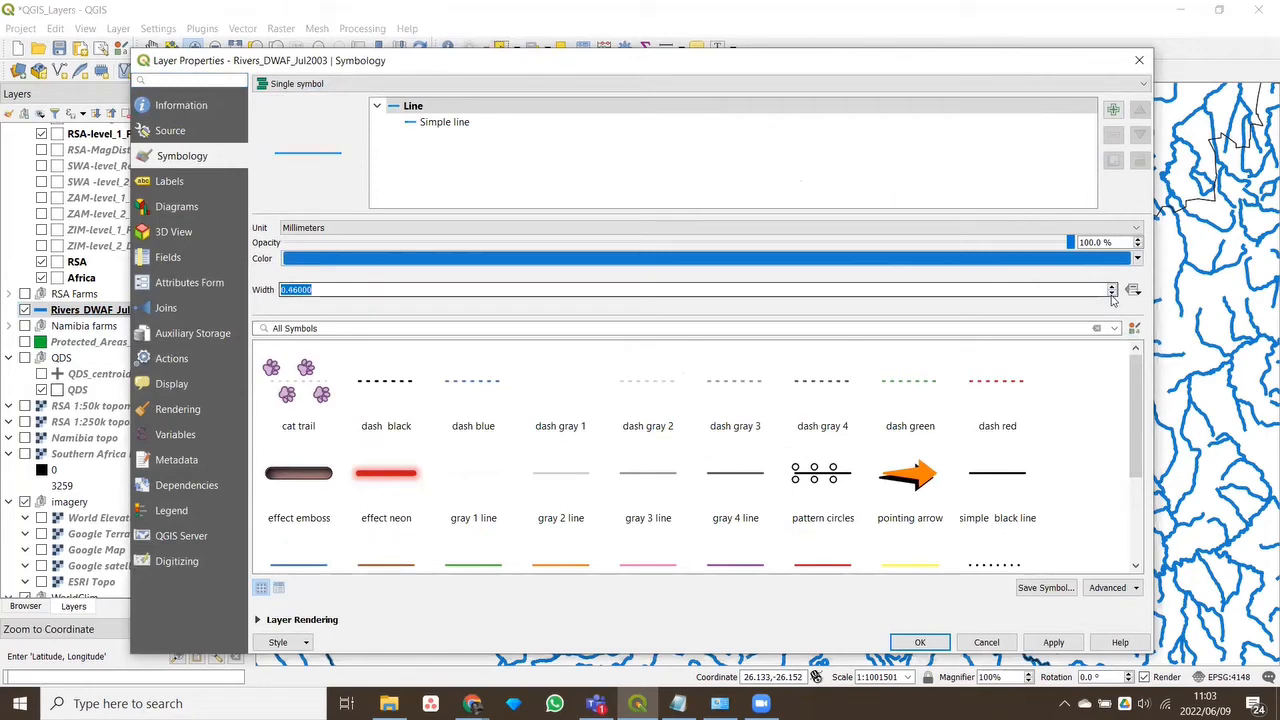
click(1056, 643)
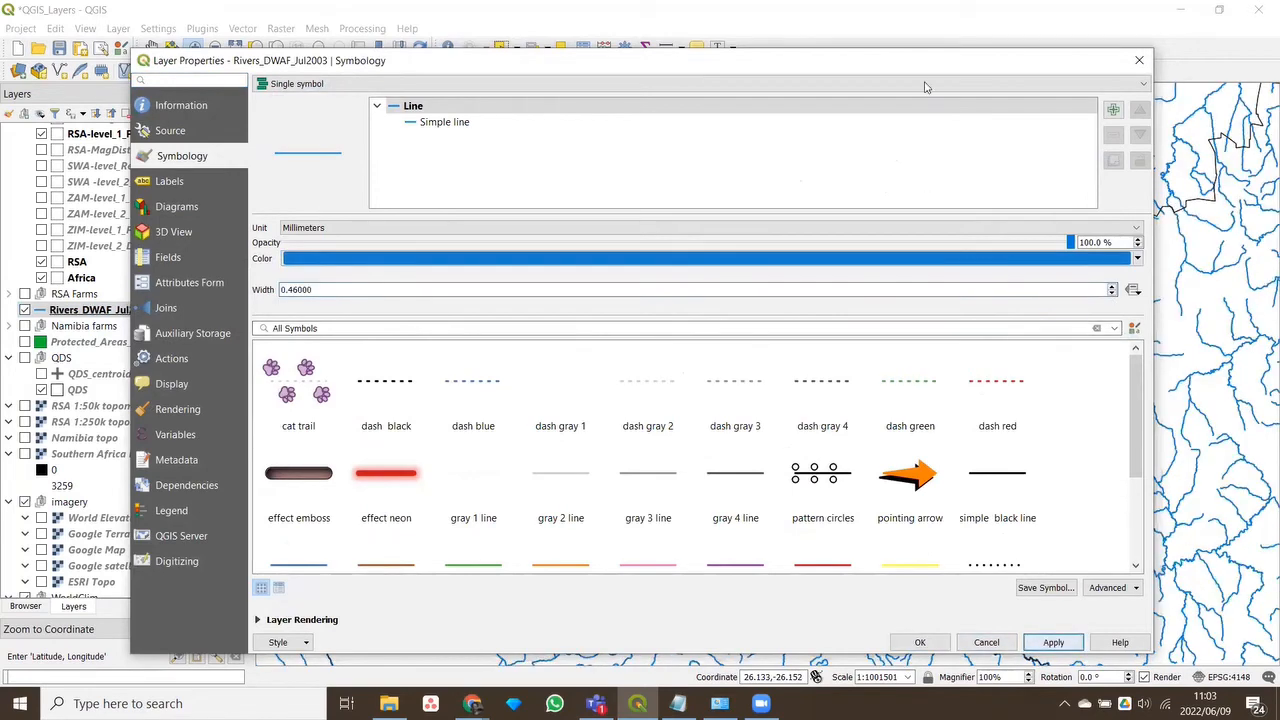
drag(930, 62, 892, 50)
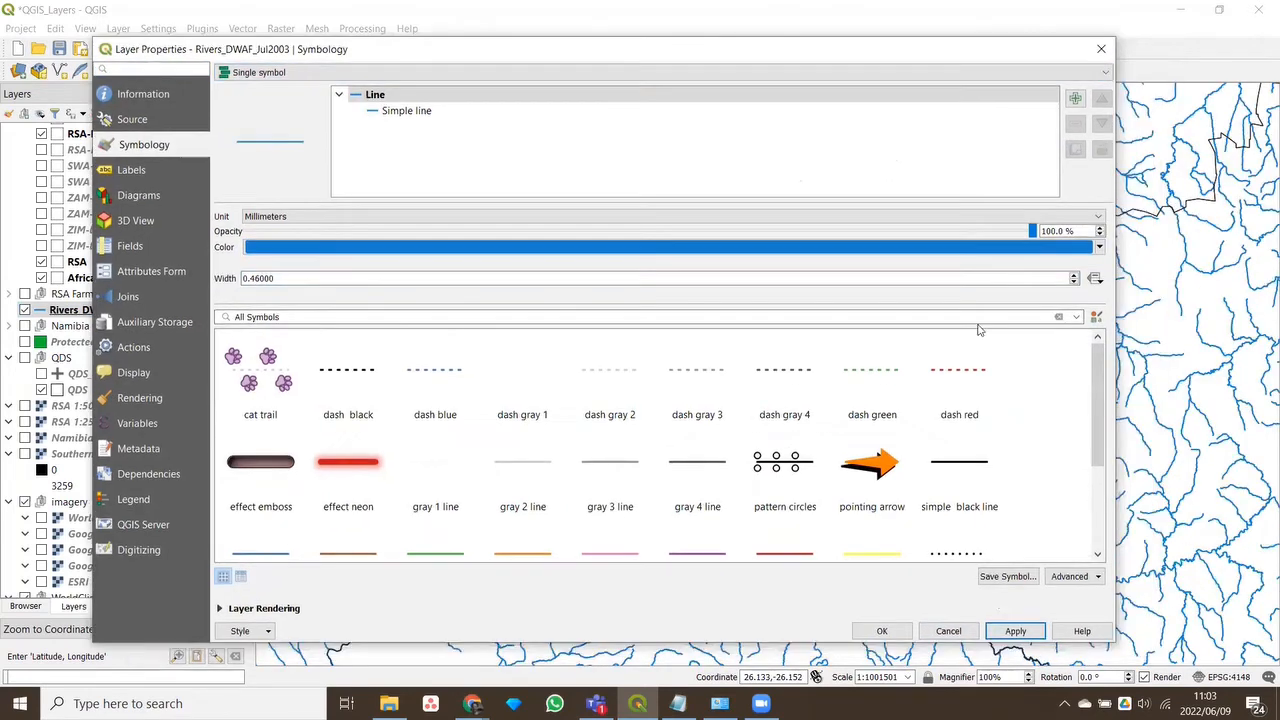
click(886, 630)
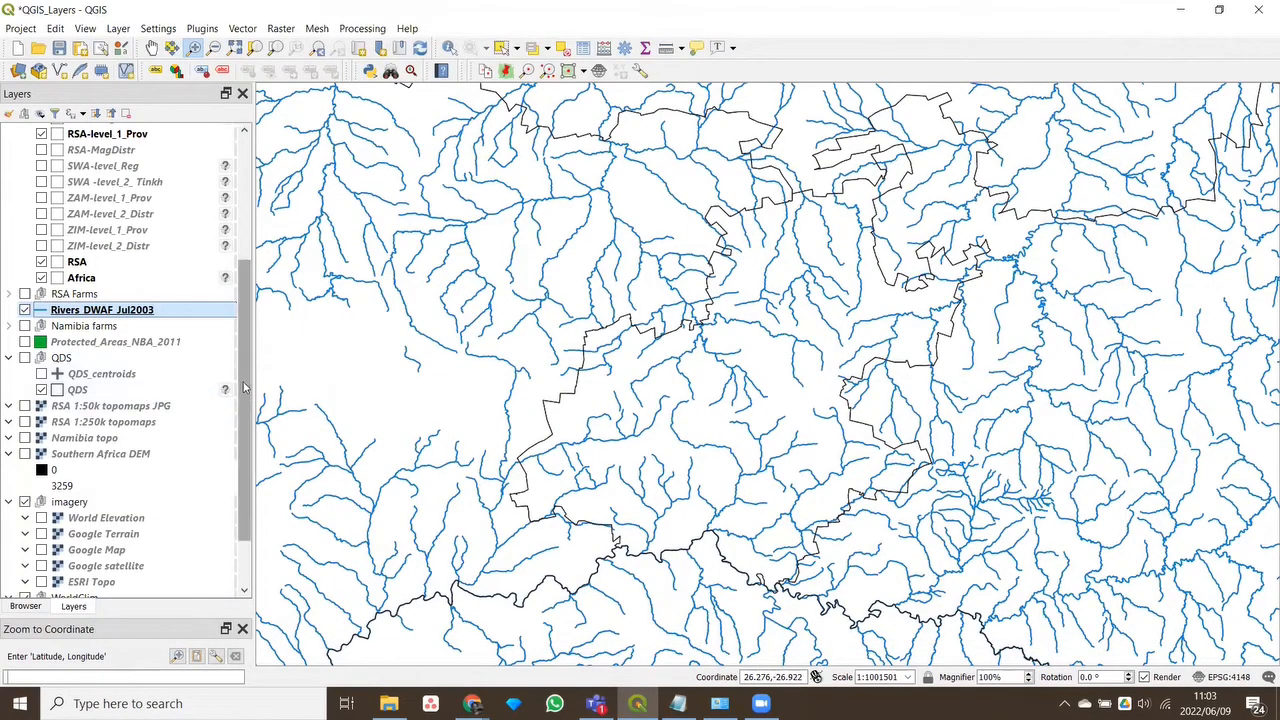
Look through the layer list and examine the restyled rivers across the whole of southern Africa
scroll(245, 395, up, 4)
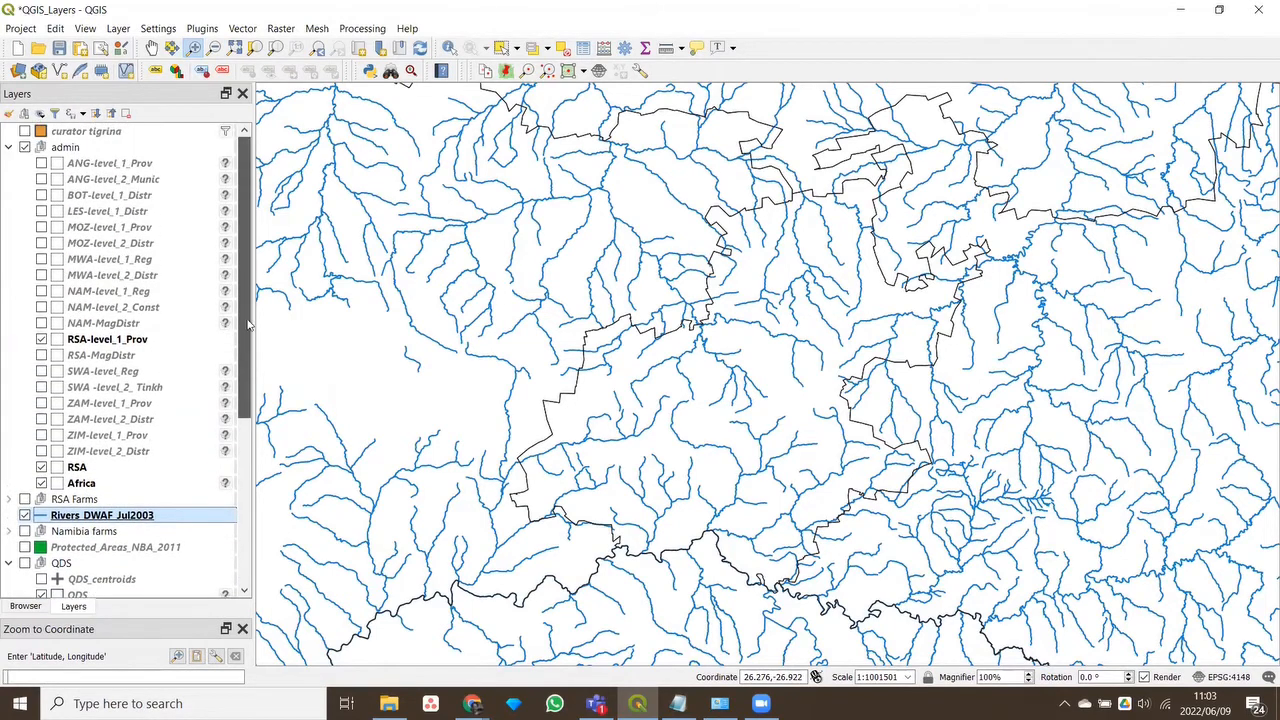
scroll(247, 313, down, 5)
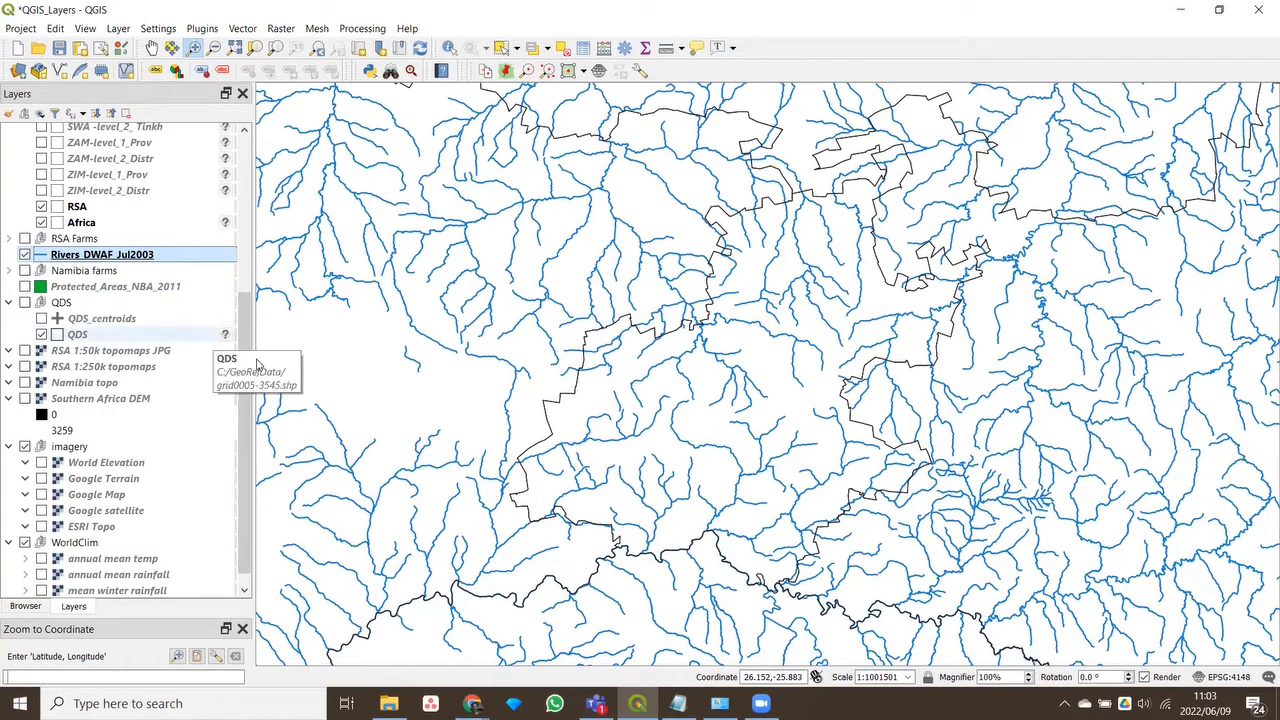
drag(247, 410, 247, 387)
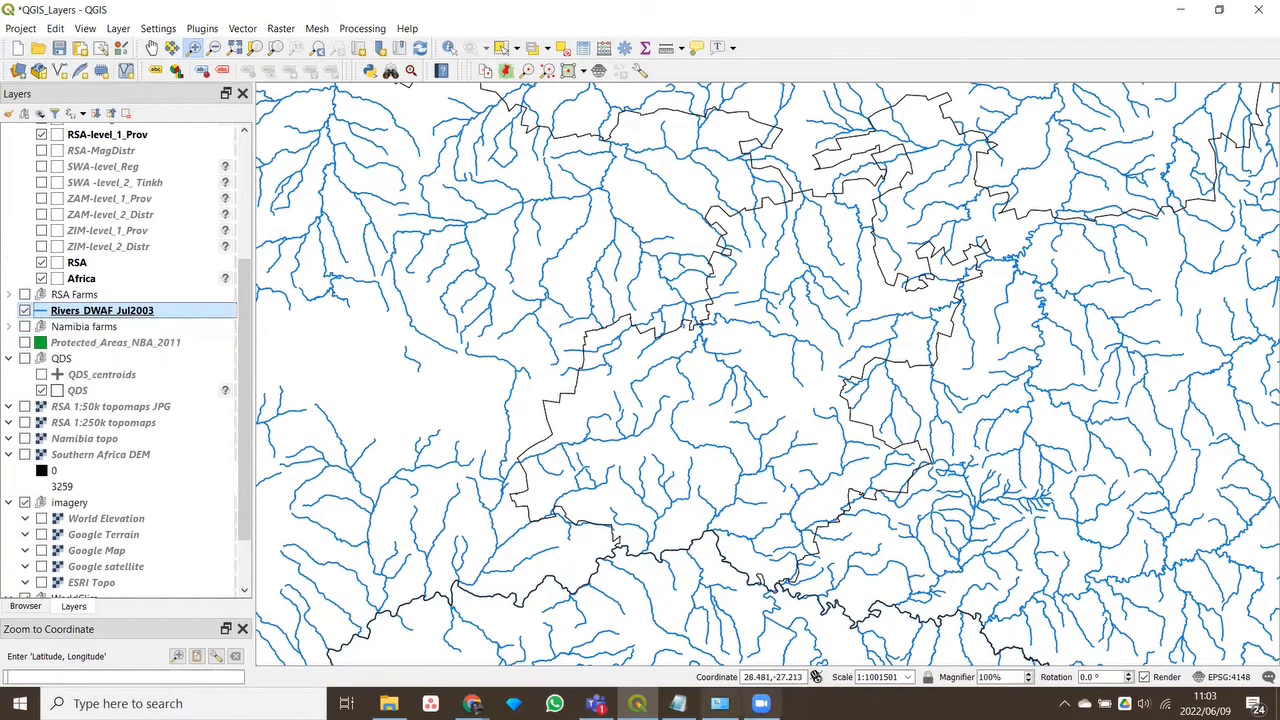
click(678, 704)
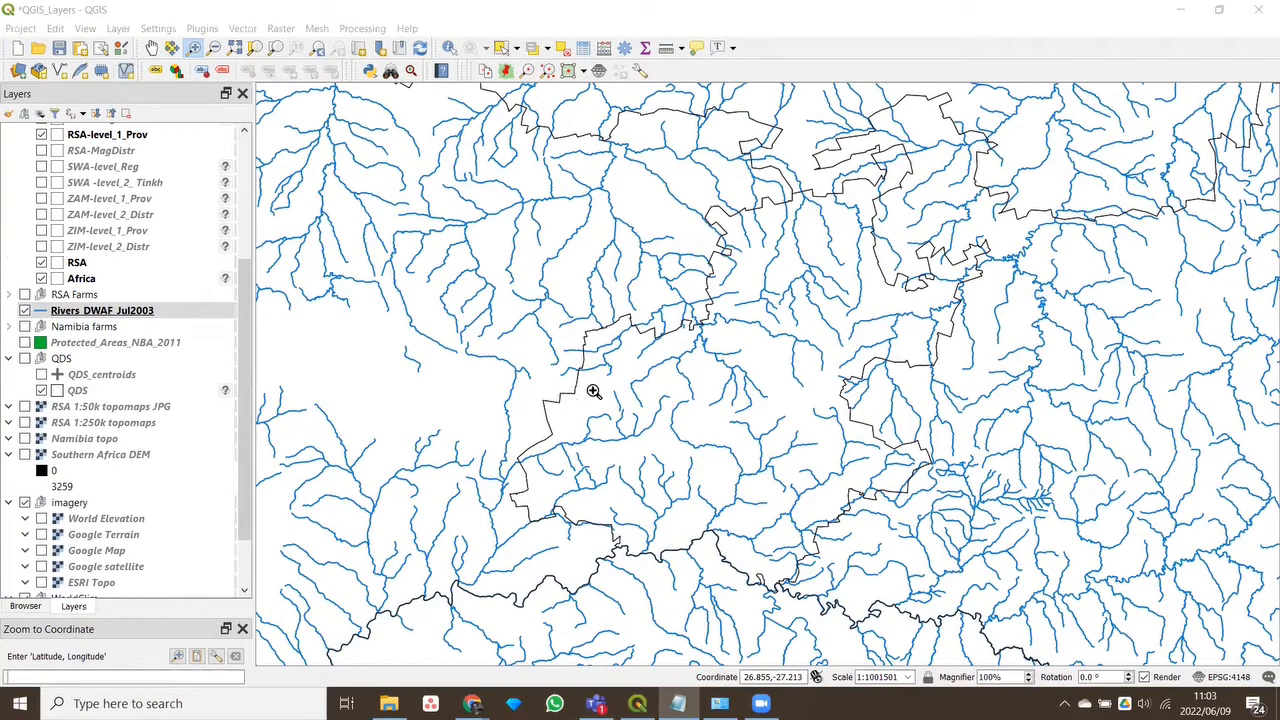
scroll(826, 400, down, 1)
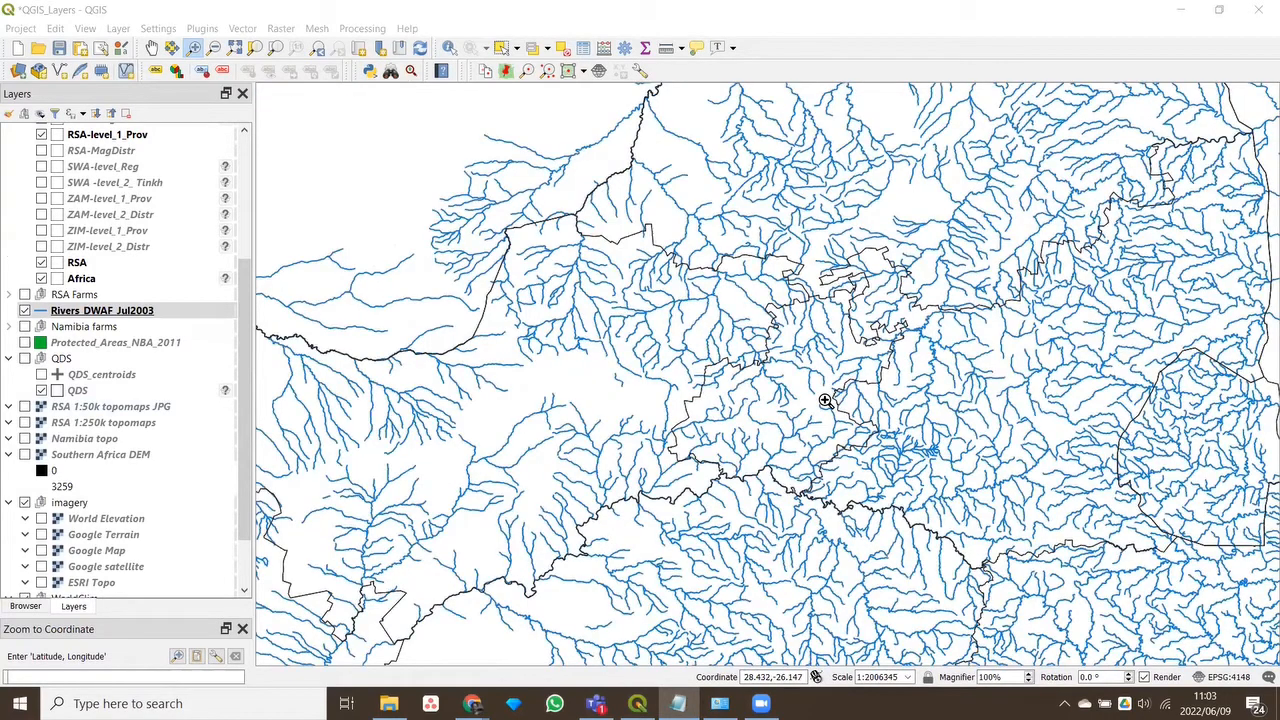
scroll(826, 400, down, 2)
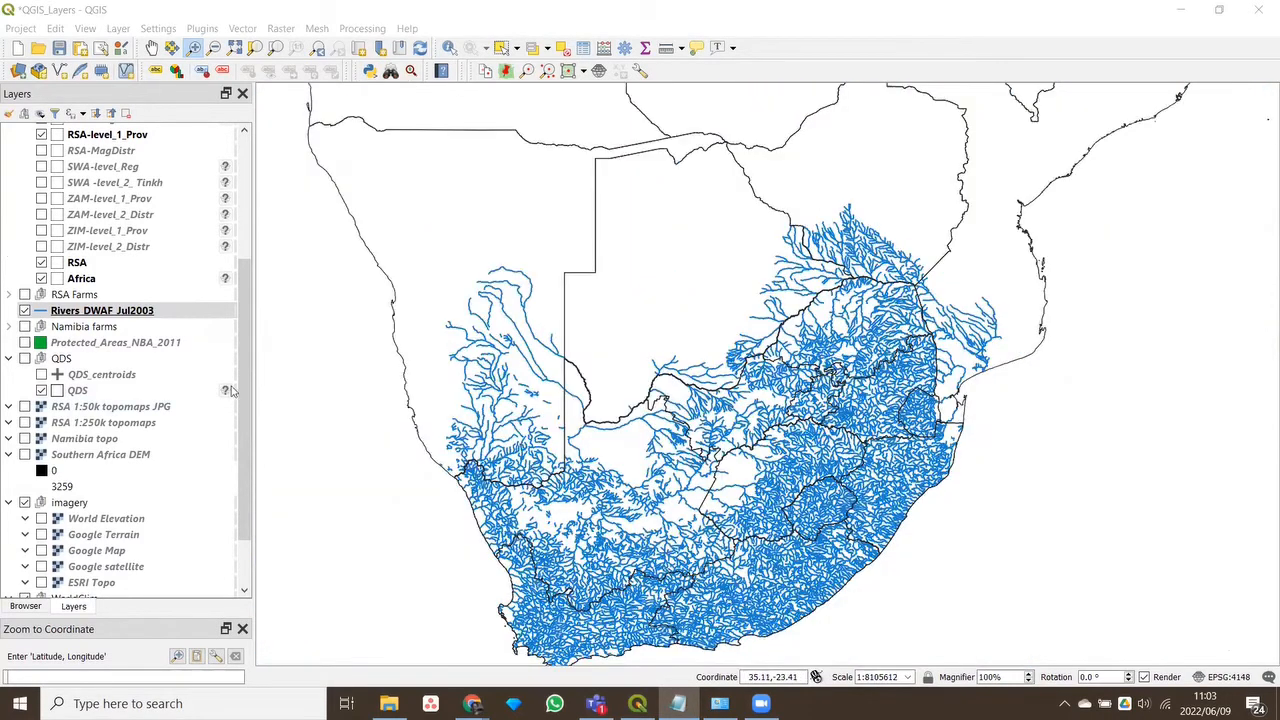
scroll(250, 360, up, 1)
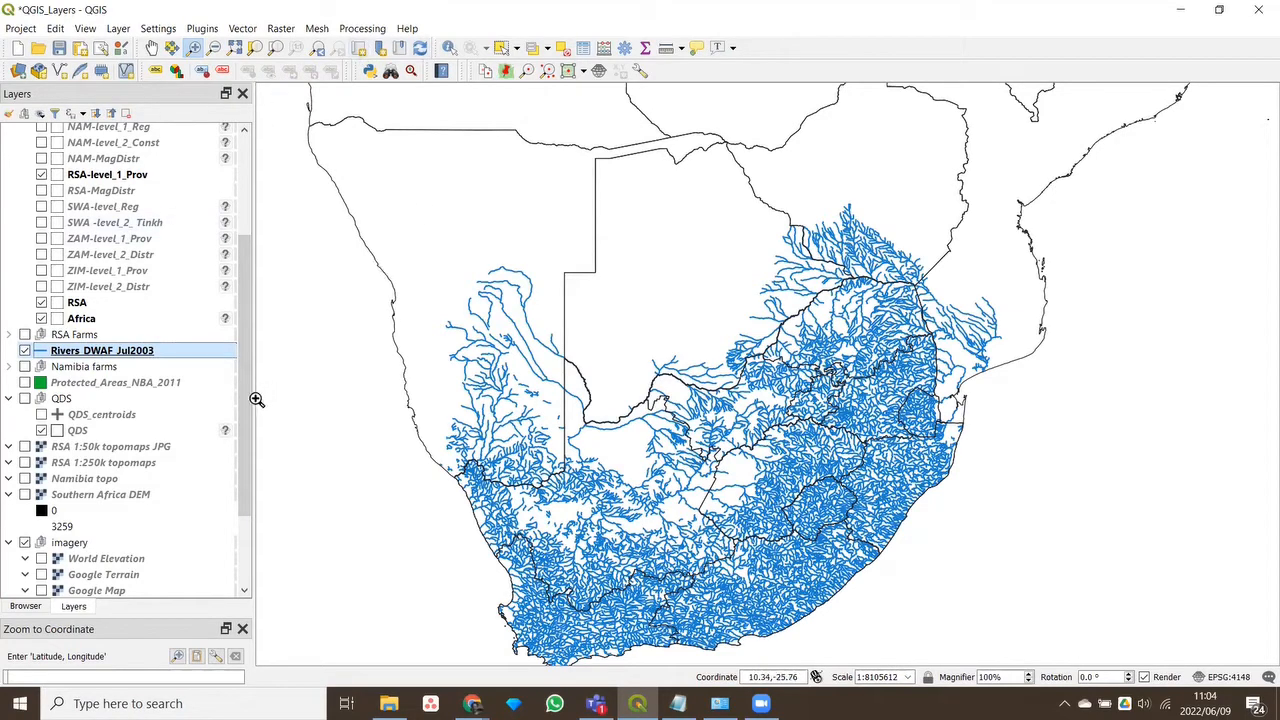
scroll(247, 408, down, 1)
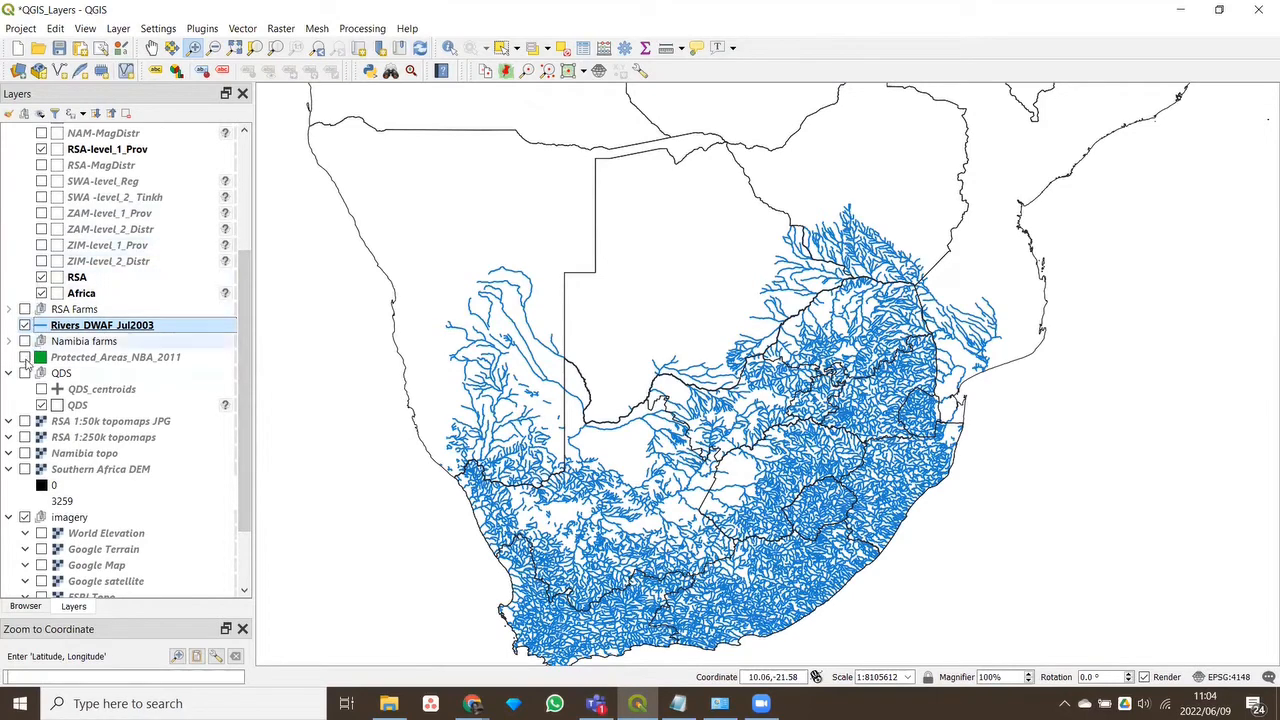
Hide the Rivers_DWAF_Jul2003 layer and display the QDS group's grid over South Africa
click(24, 325)
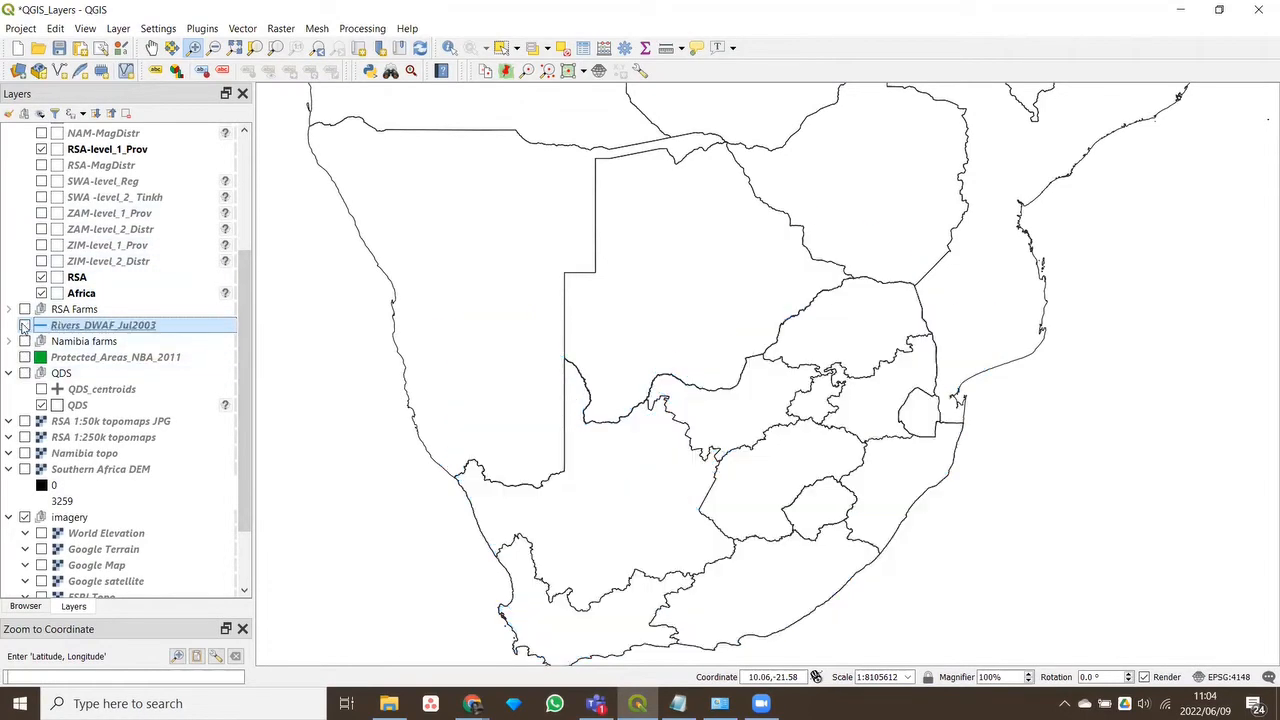
click(151, 48)
drag(723, 501, 723, 422)
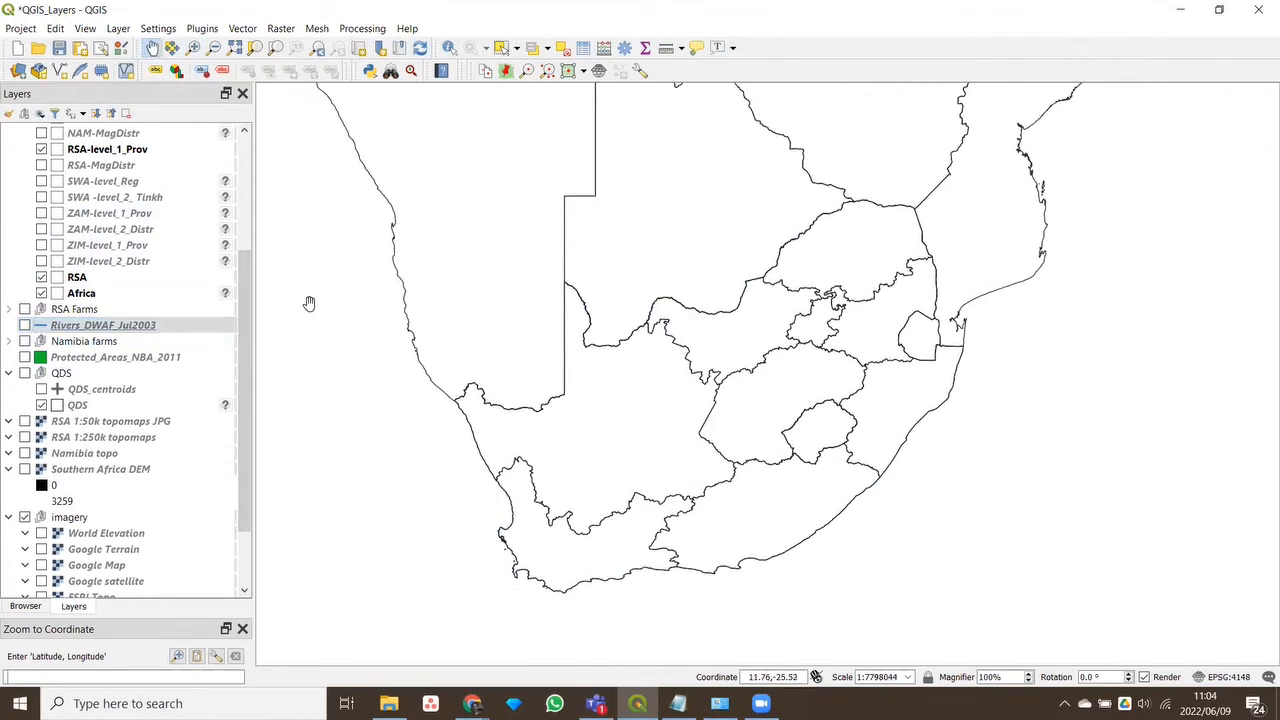
click(25, 373)
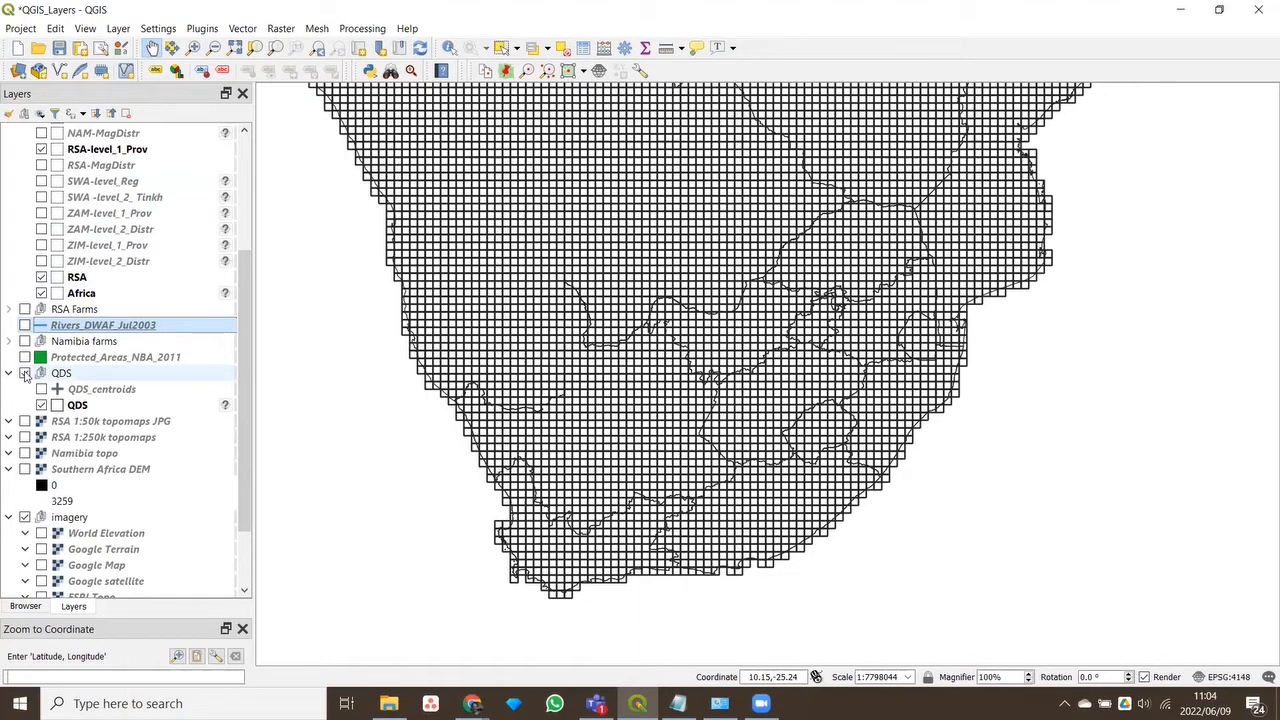
click(25, 373)
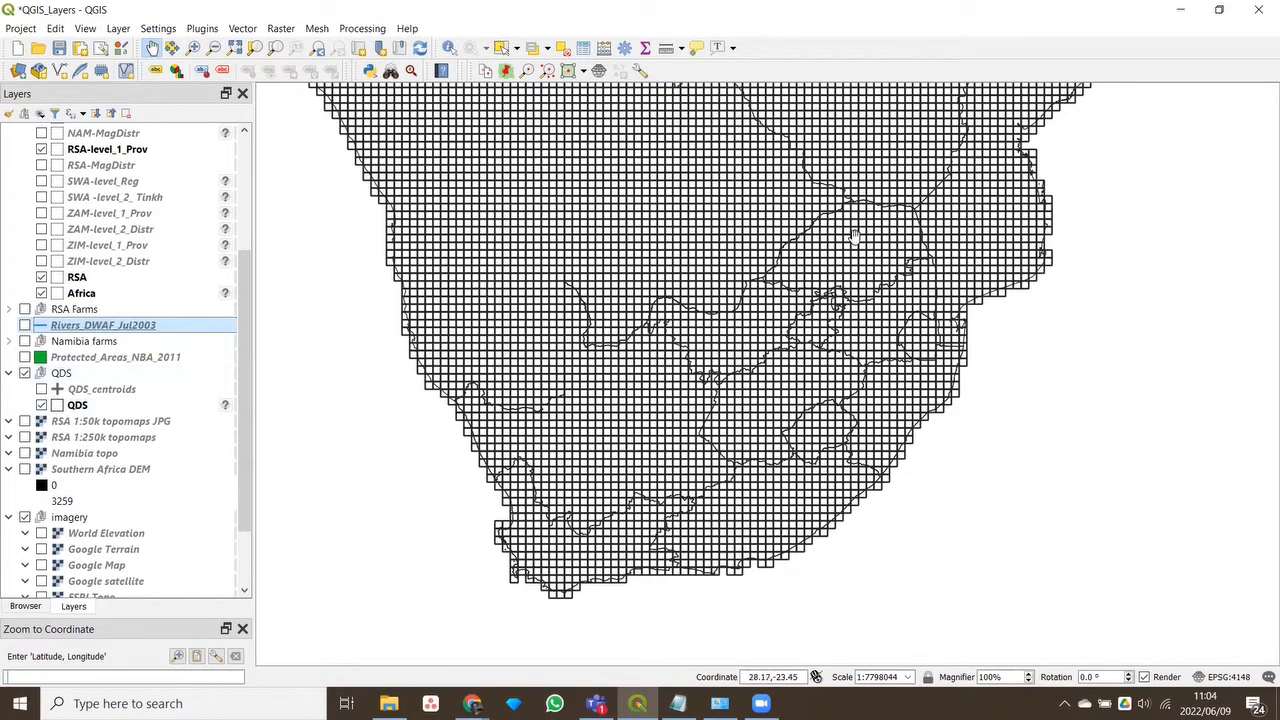
Identify the QDS layer's grid squares at a spot in the western interior of South Africa to examine their attributes
click(193, 48)
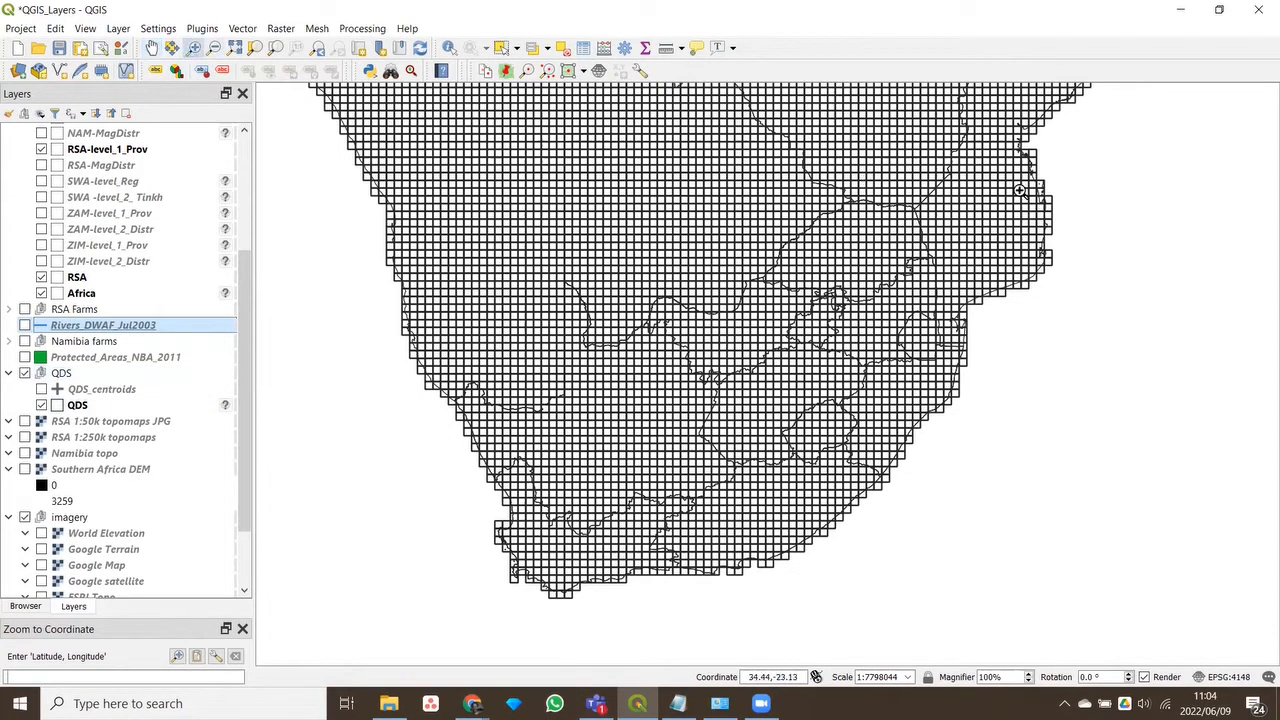
drag(988, 190, 424, 613)
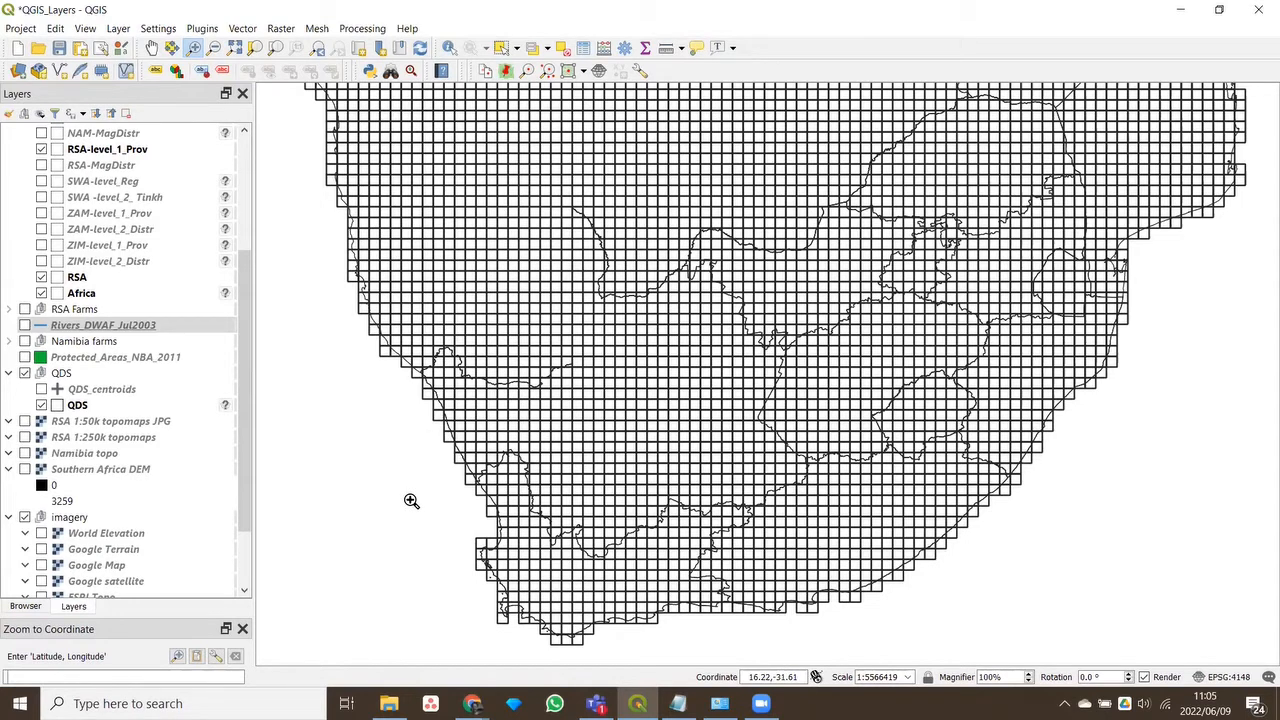
click(450, 52)
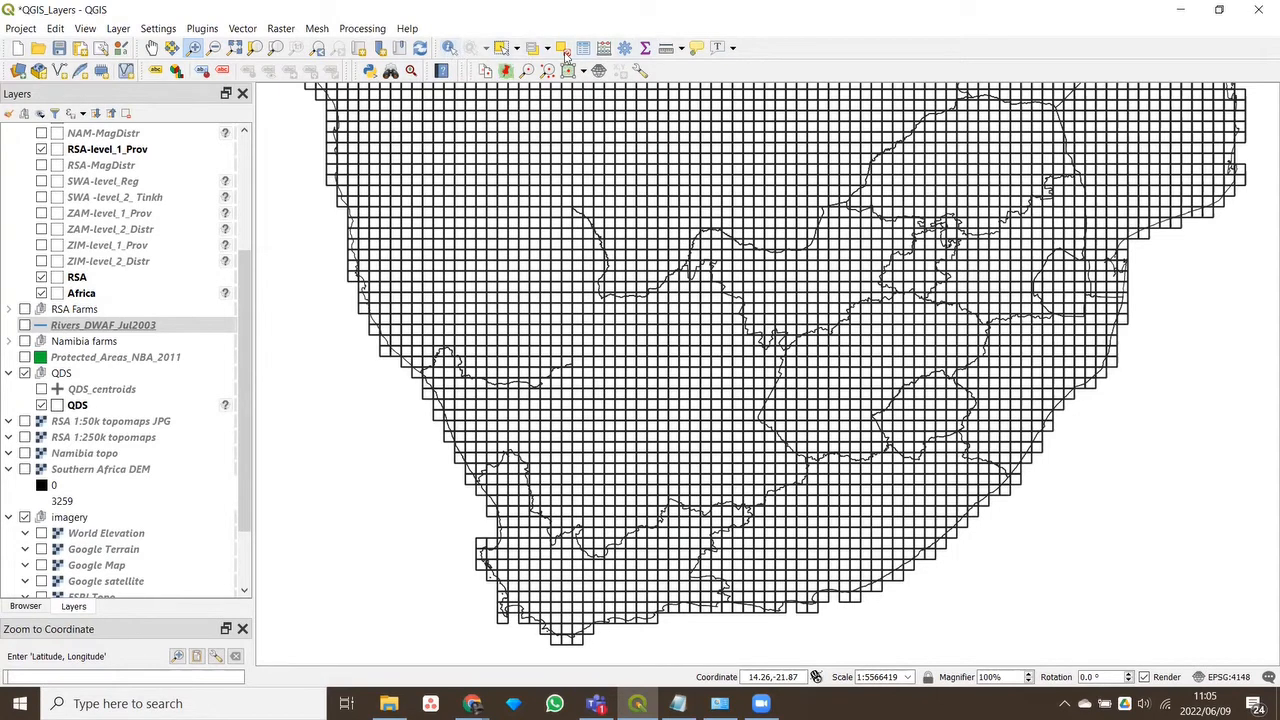
click(449, 49)
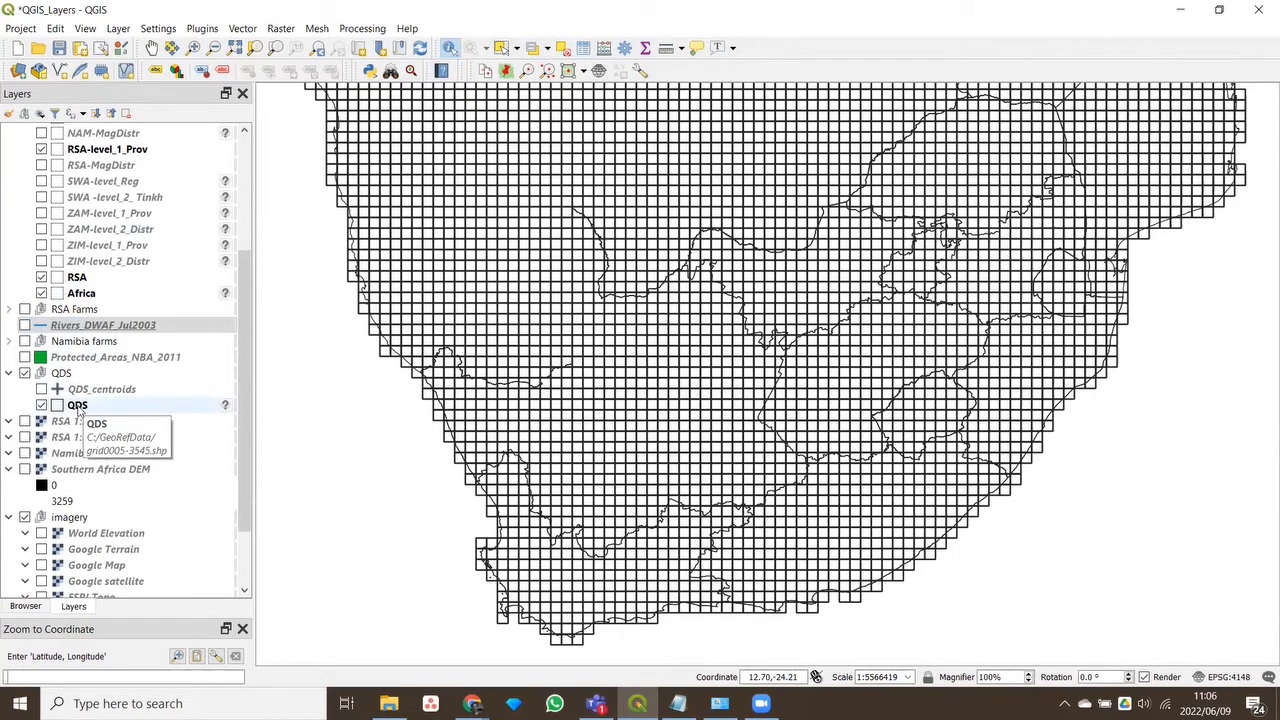
click(79, 407)
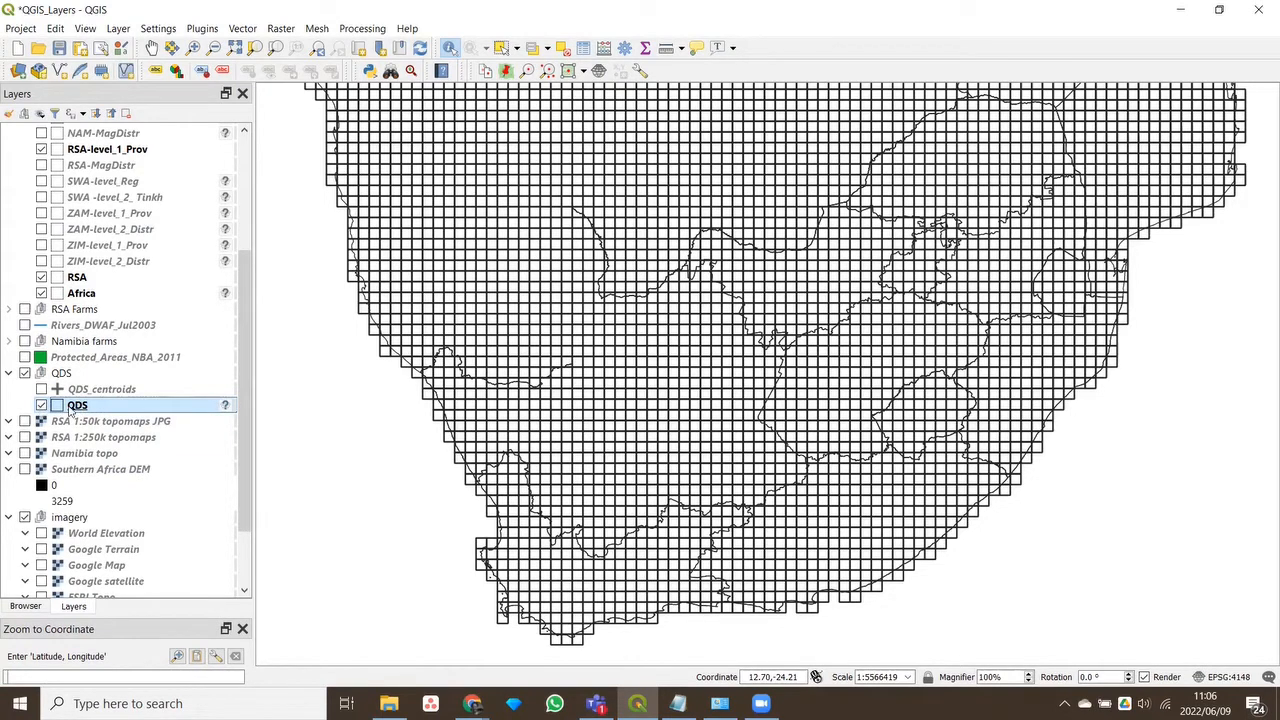
click(63, 376)
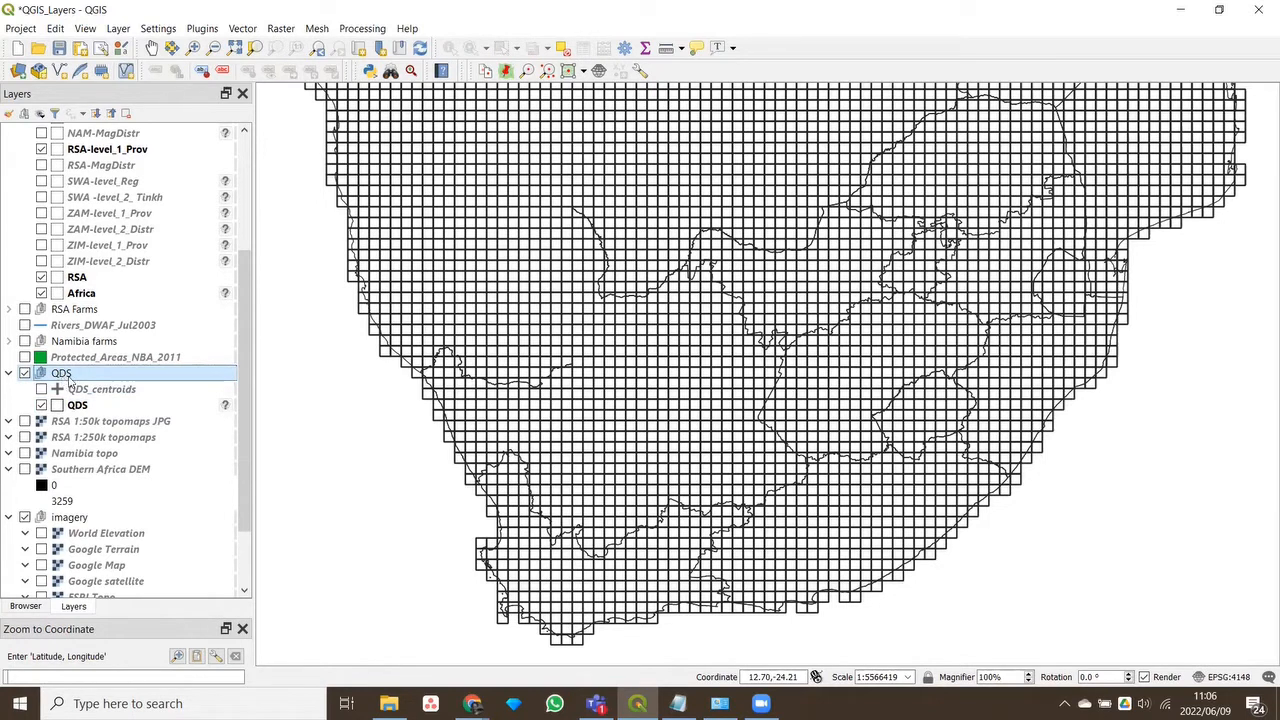
click(84, 408)
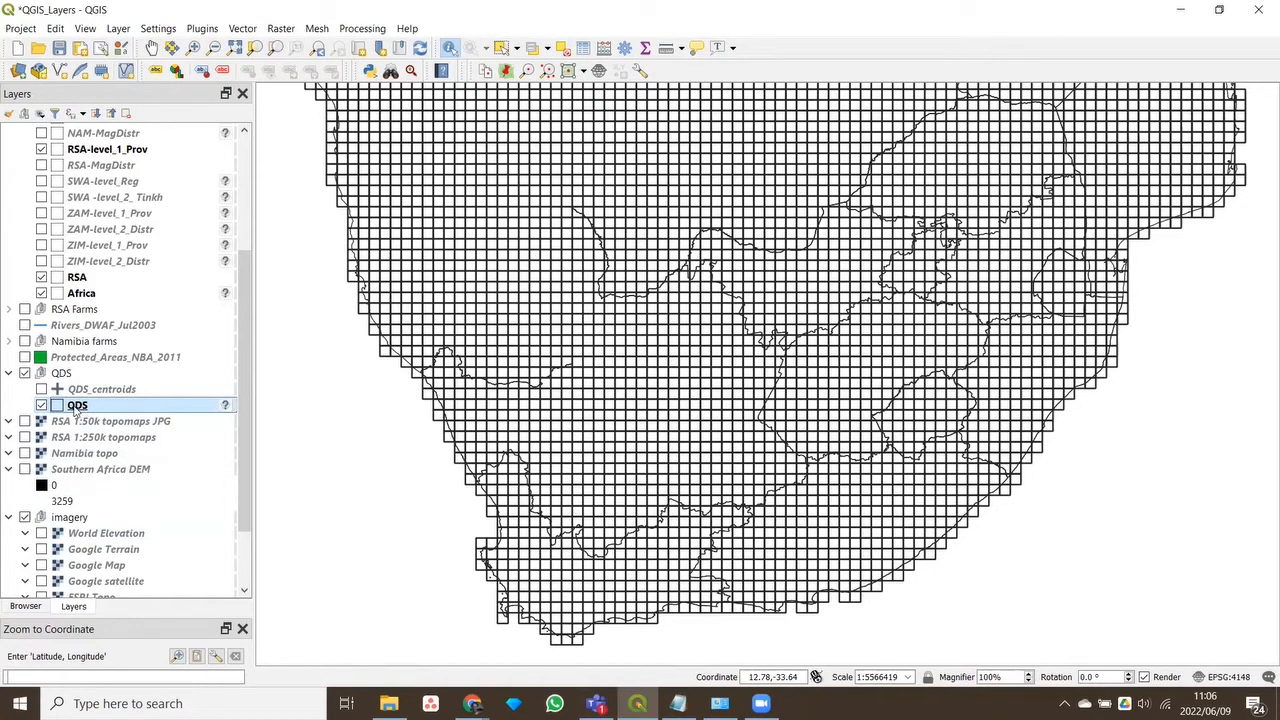
click(583, 441)
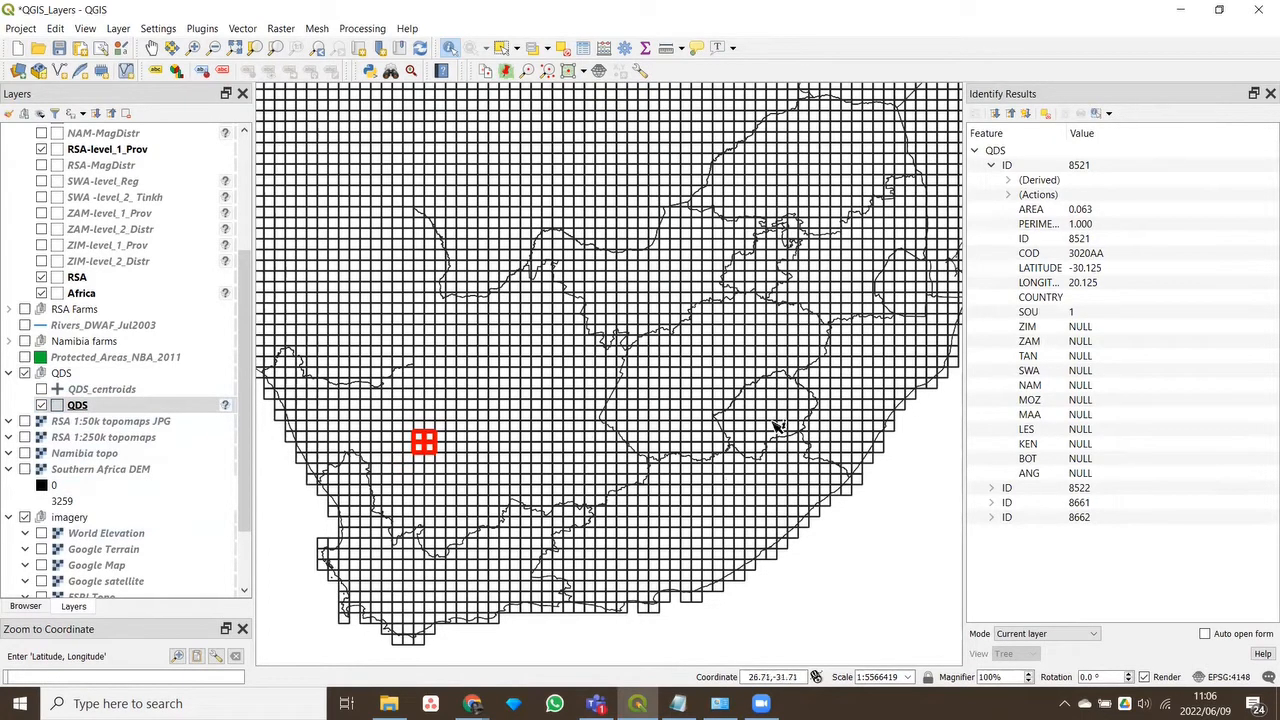
drag(966, 428, 1012, 428)
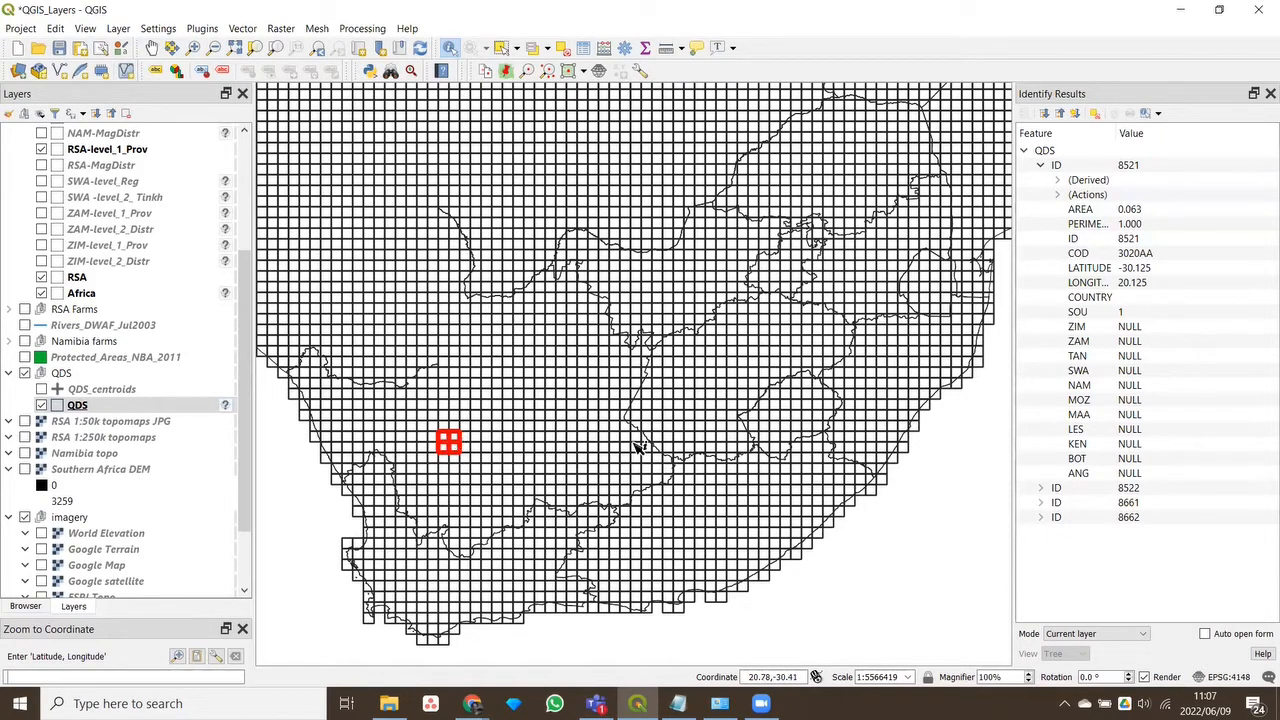
Expand the first identified QDS square's attributes, highlight its COD value, and identify grid squares farther east for comparison
click(1040, 166)
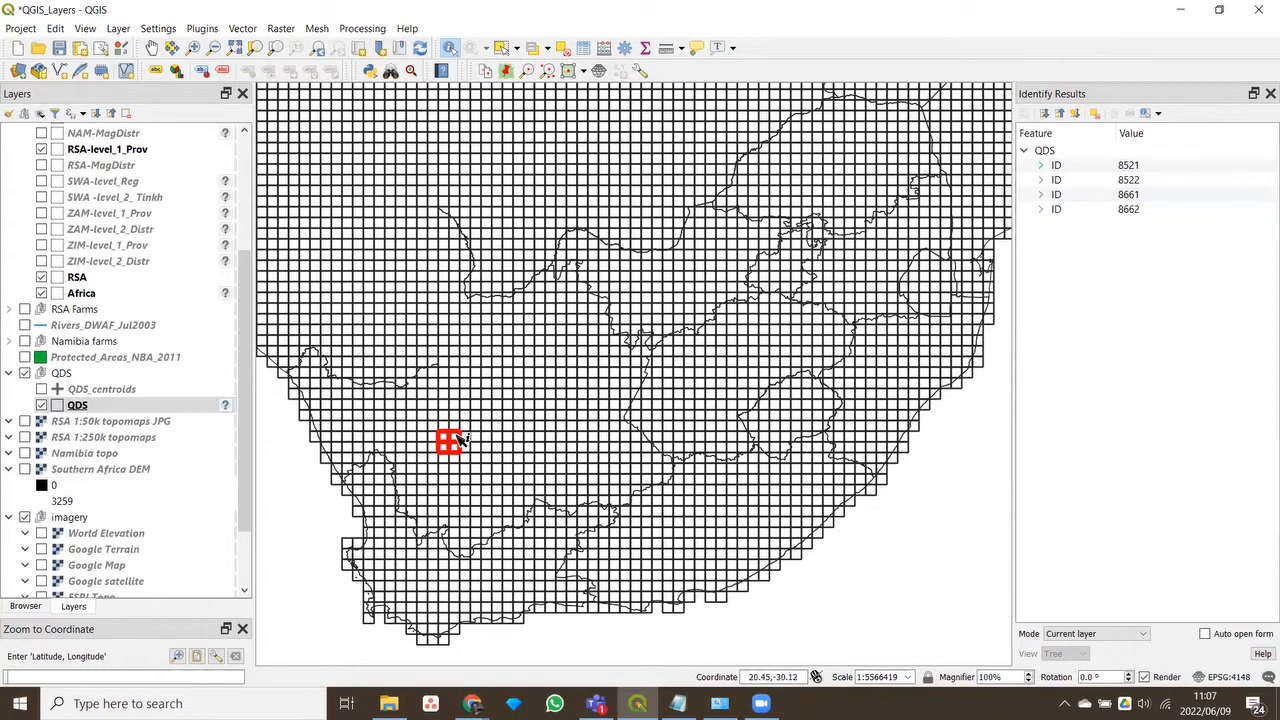
click(1042, 166)
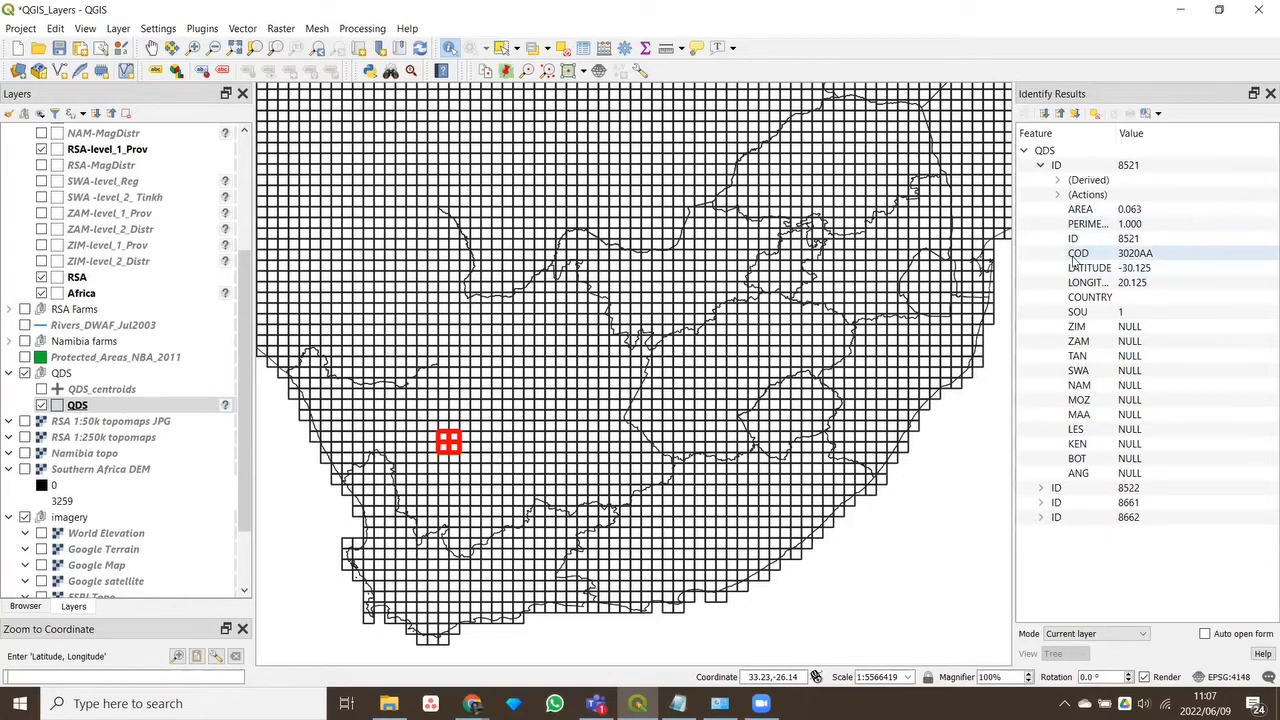
click(1155, 257)
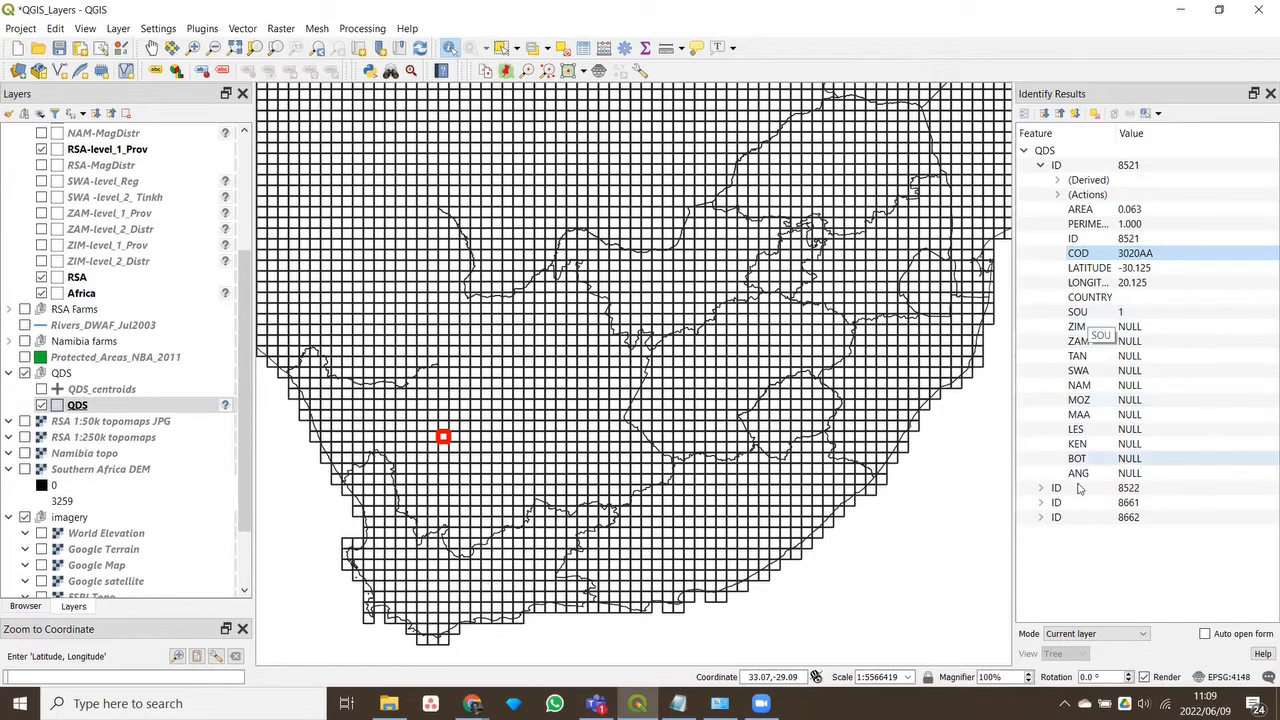
click(543, 441)
click(588, 453)
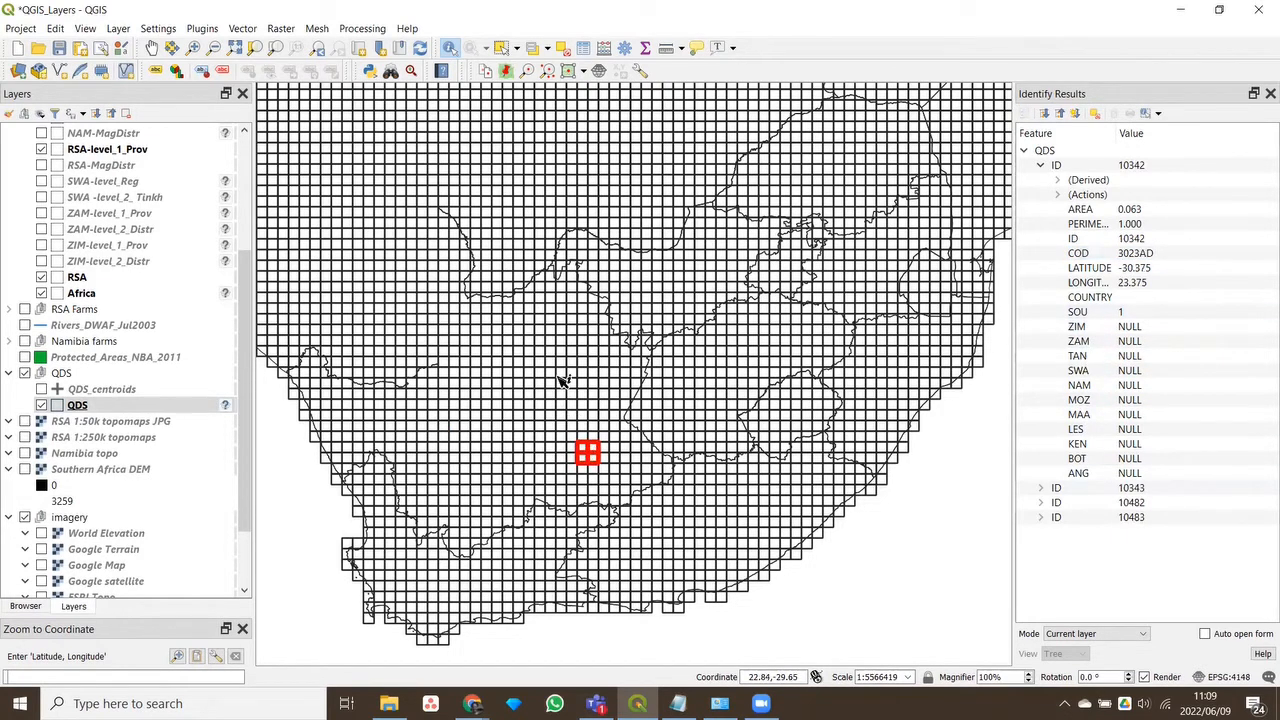
Enlarge the grid in the western interior and identify individual QDS squares from 3021CD to 3022BB to compare their codes
click(193, 48)
drag(436, 398, 597, 524)
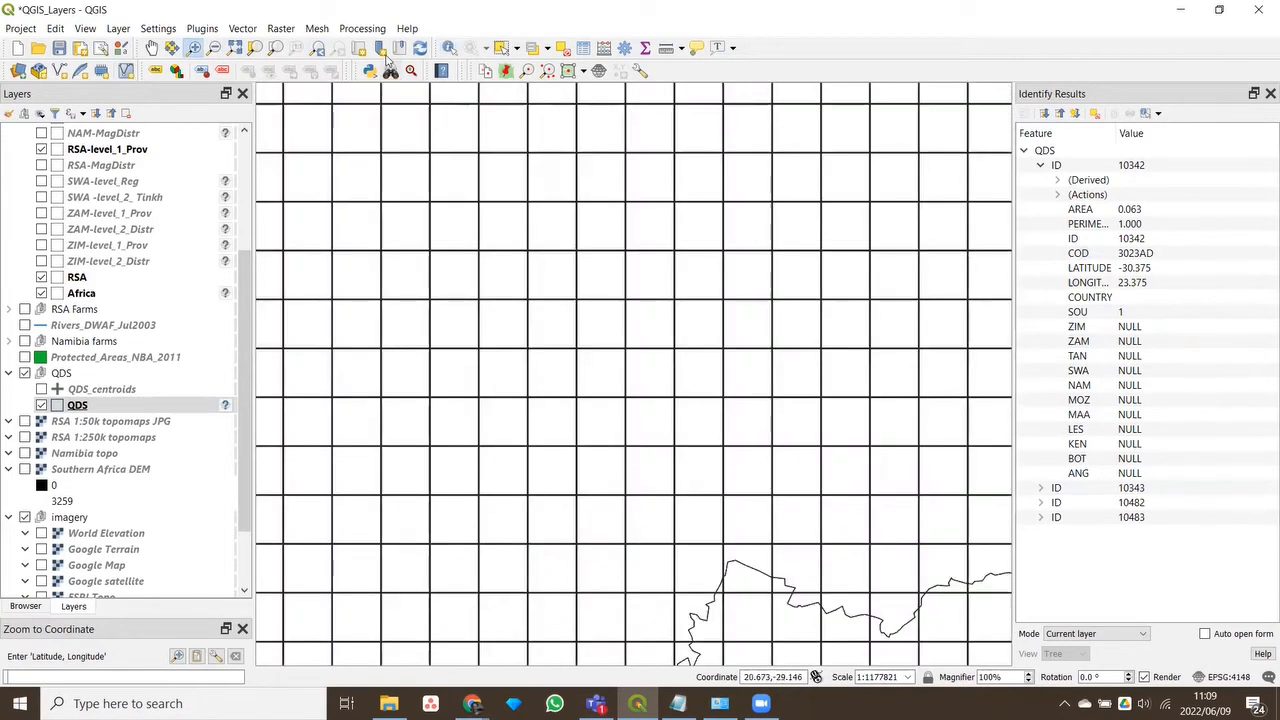
click(448, 48)
click(558, 432)
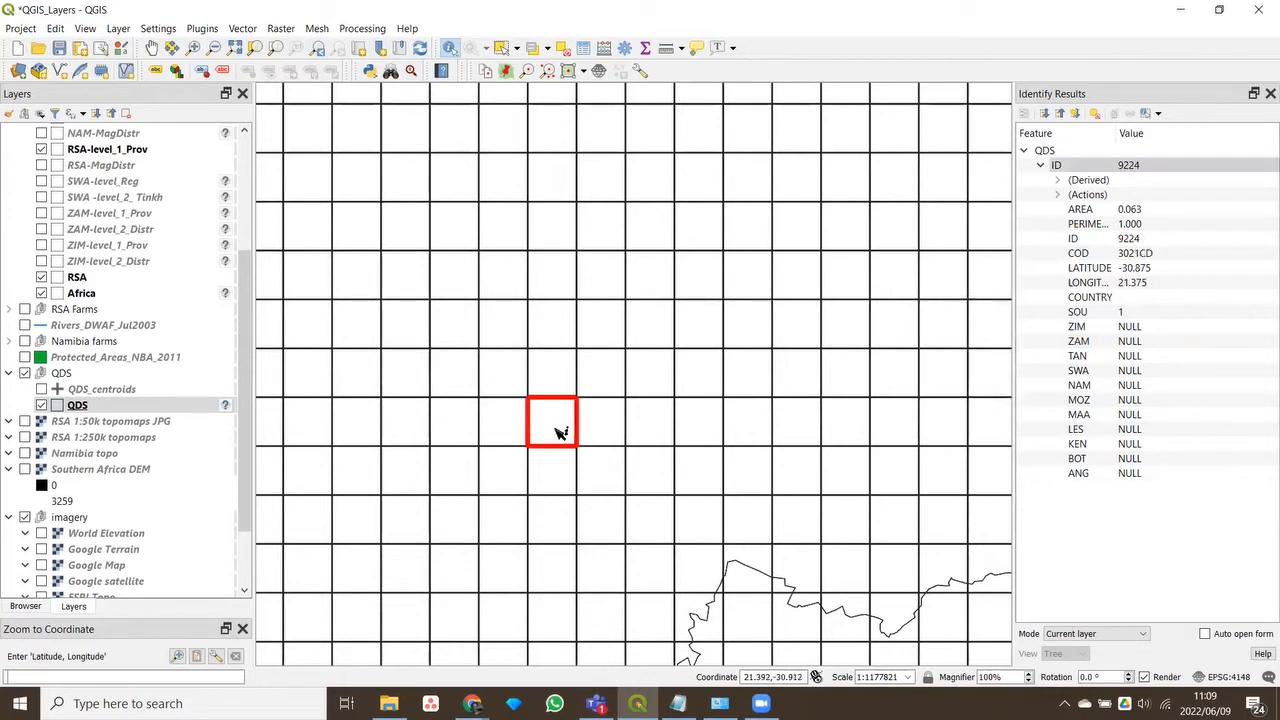
click(601, 373)
click(610, 323)
click(664, 284)
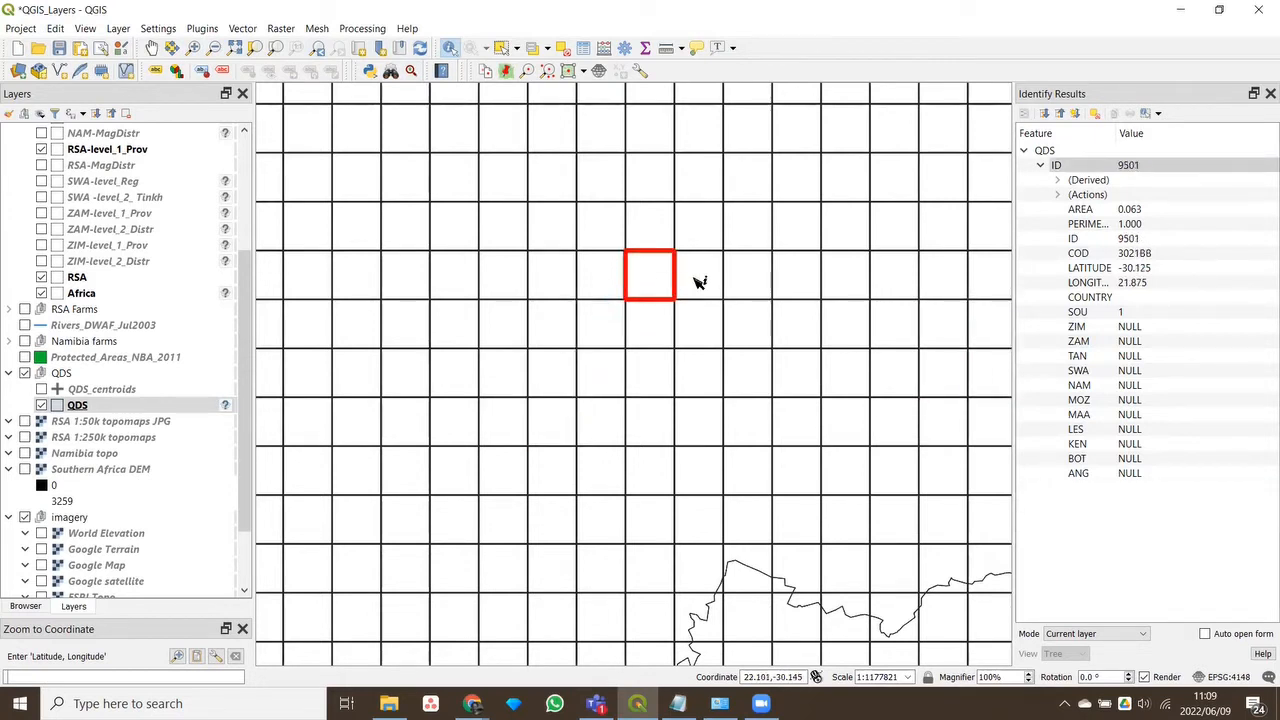
click(747, 281)
click(748, 334)
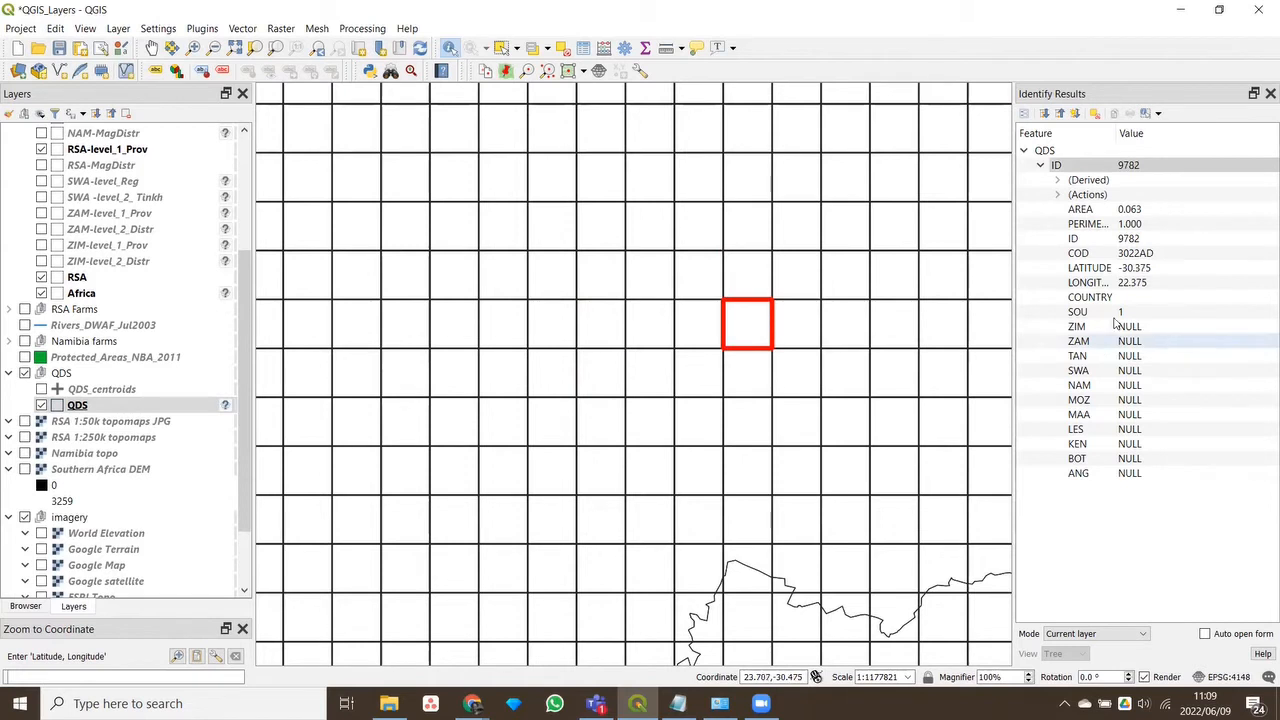
click(853, 282)
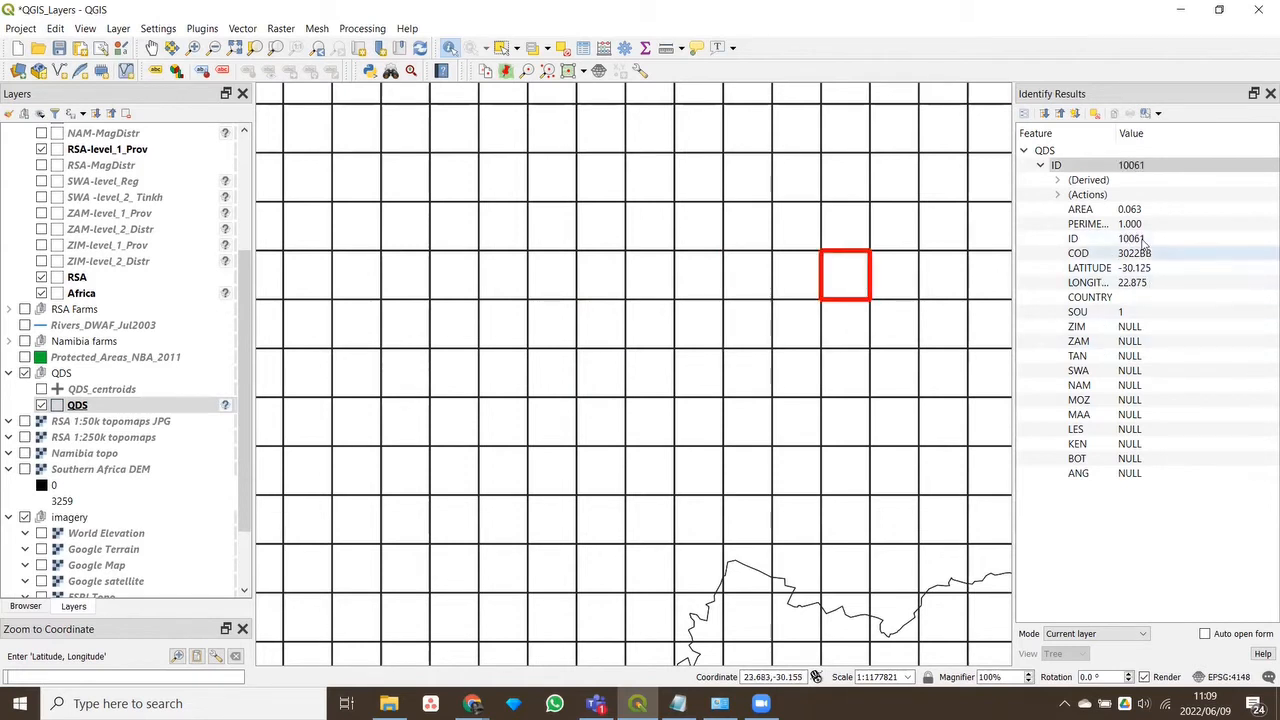
Identify neighbouring QDS squares along two adjacent grid rows, ending at square 3022CC, to examine how the codes change
click(795, 385)
click(740, 377)
click(692, 378)
click(647, 380)
click(600, 385)
click(603, 421)
click(648, 426)
click(710, 424)
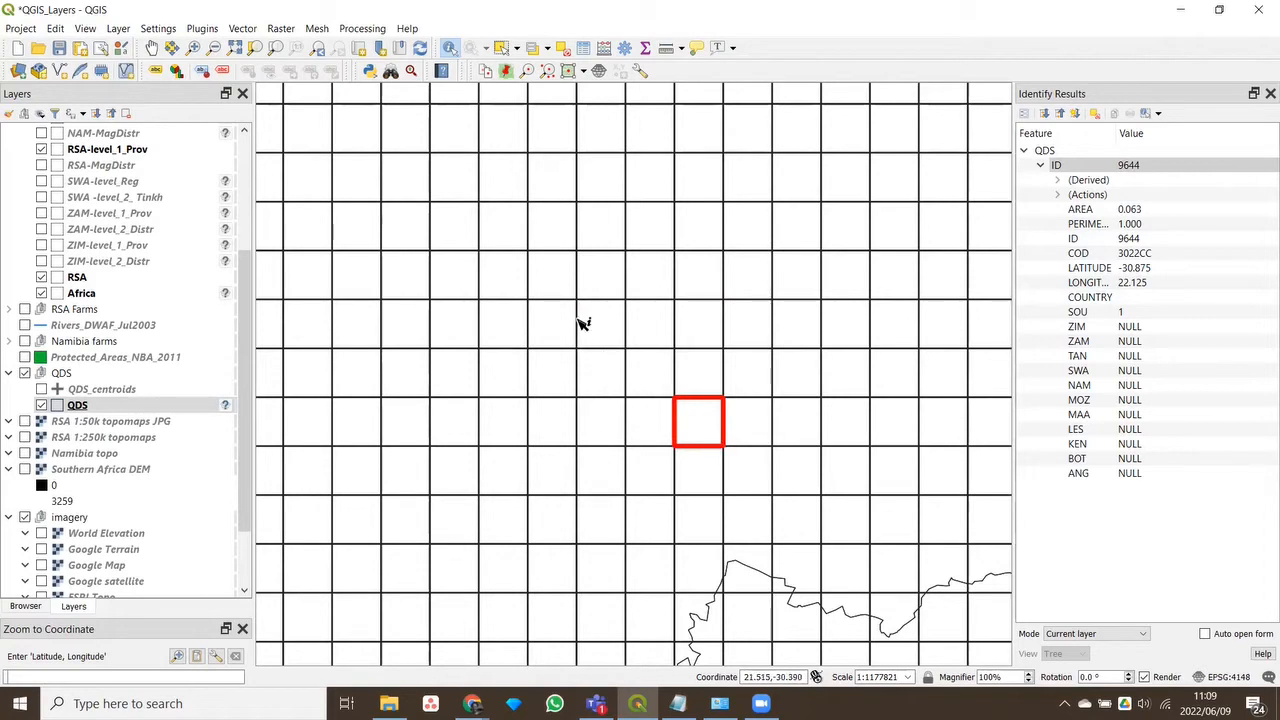
Display the Protected_Areas_NBA_2011 layer over a wider extent of South Africa and make it the active layer
scroll(711, 372, down, 2)
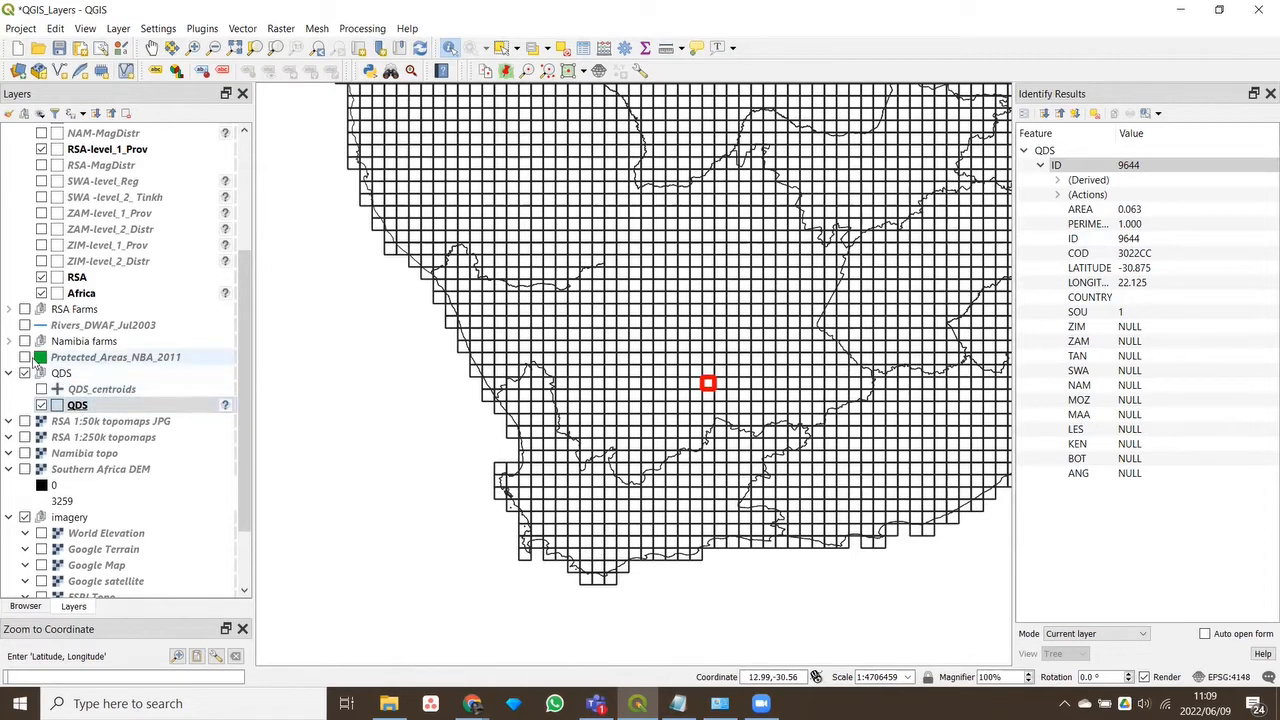
click(25, 357)
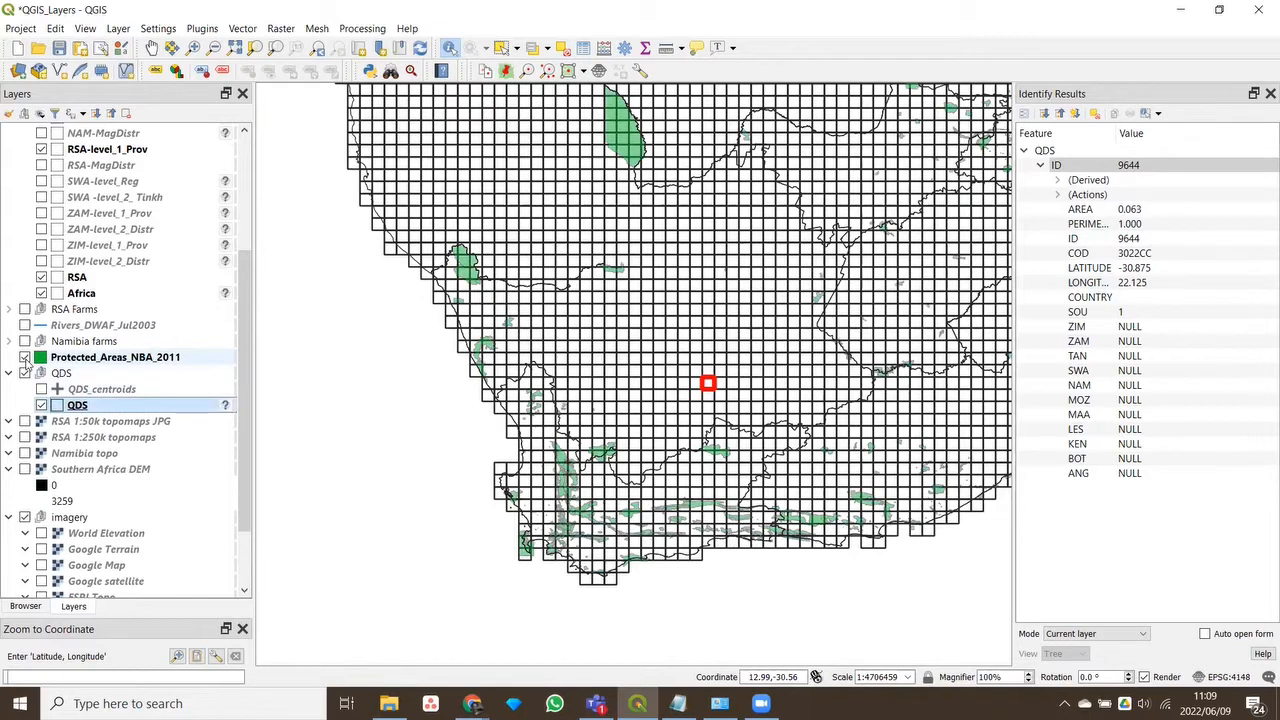
click(80, 358)
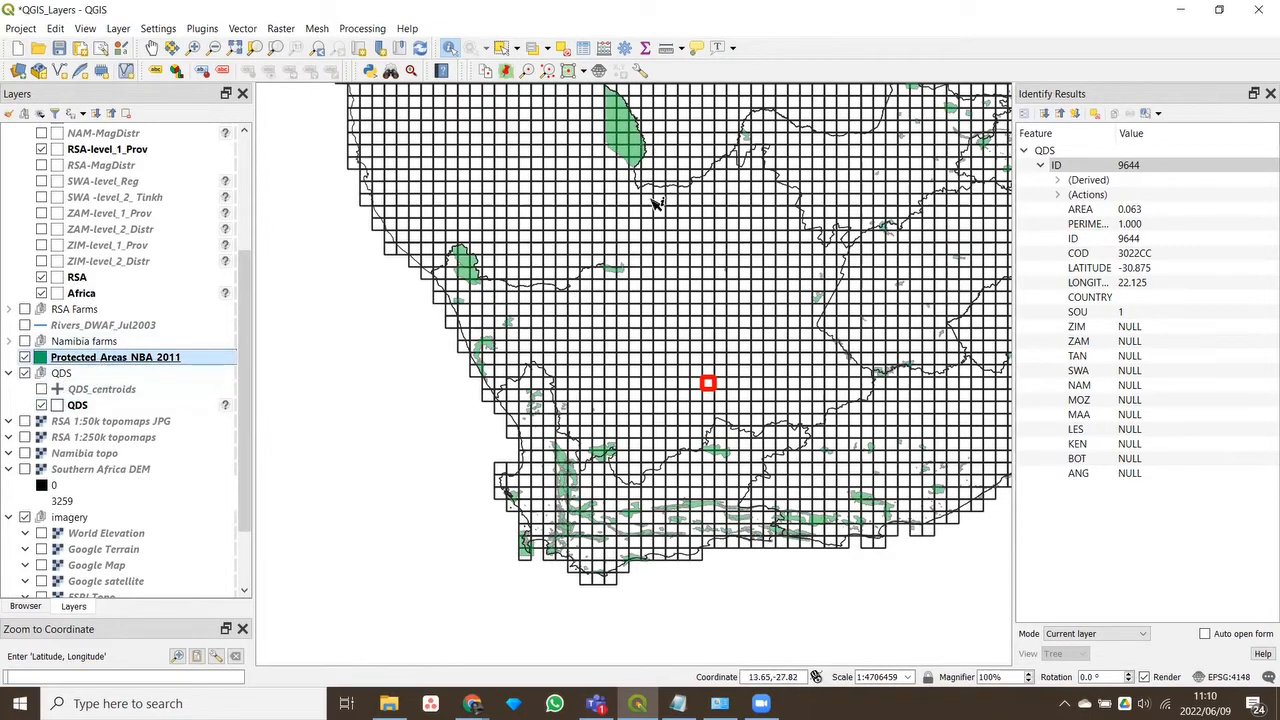
Identify protected areas including the Kalahari Gemsbok, Namaqua, Tankwa Karoo and Karoo National Parks to examine their attributes
click(633, 145)
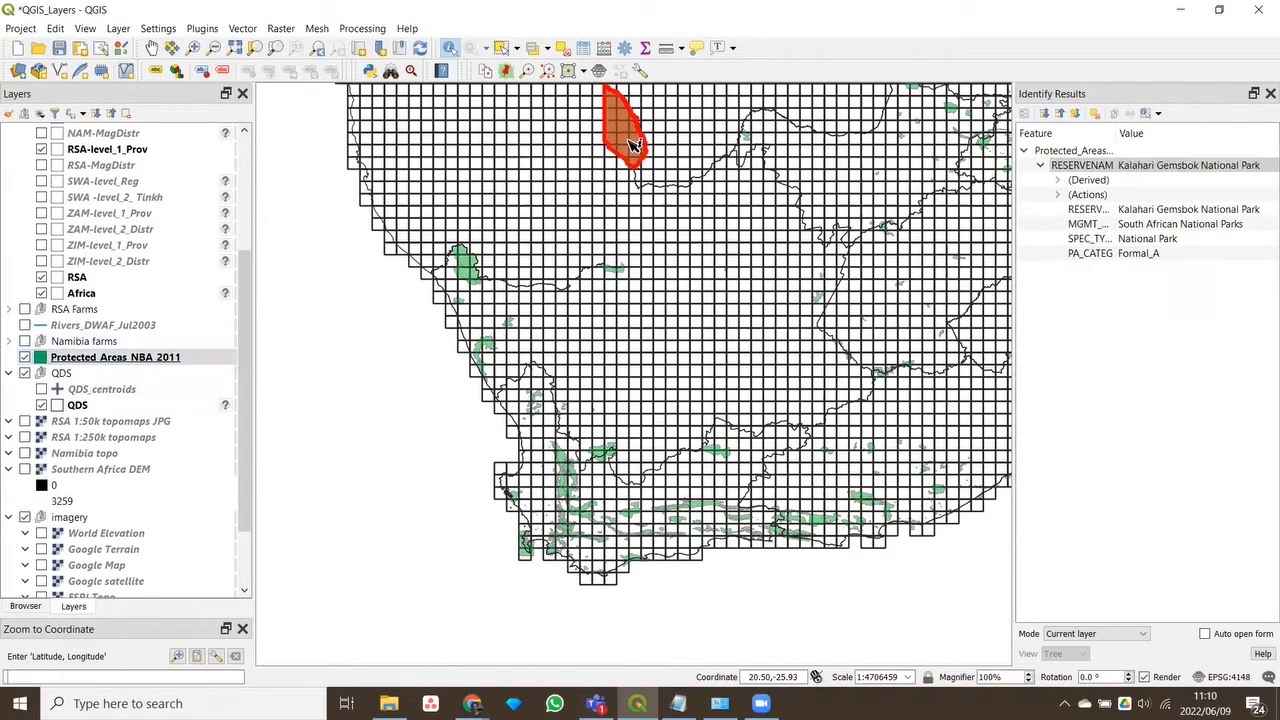
click(470, 268)
click(492, 345)
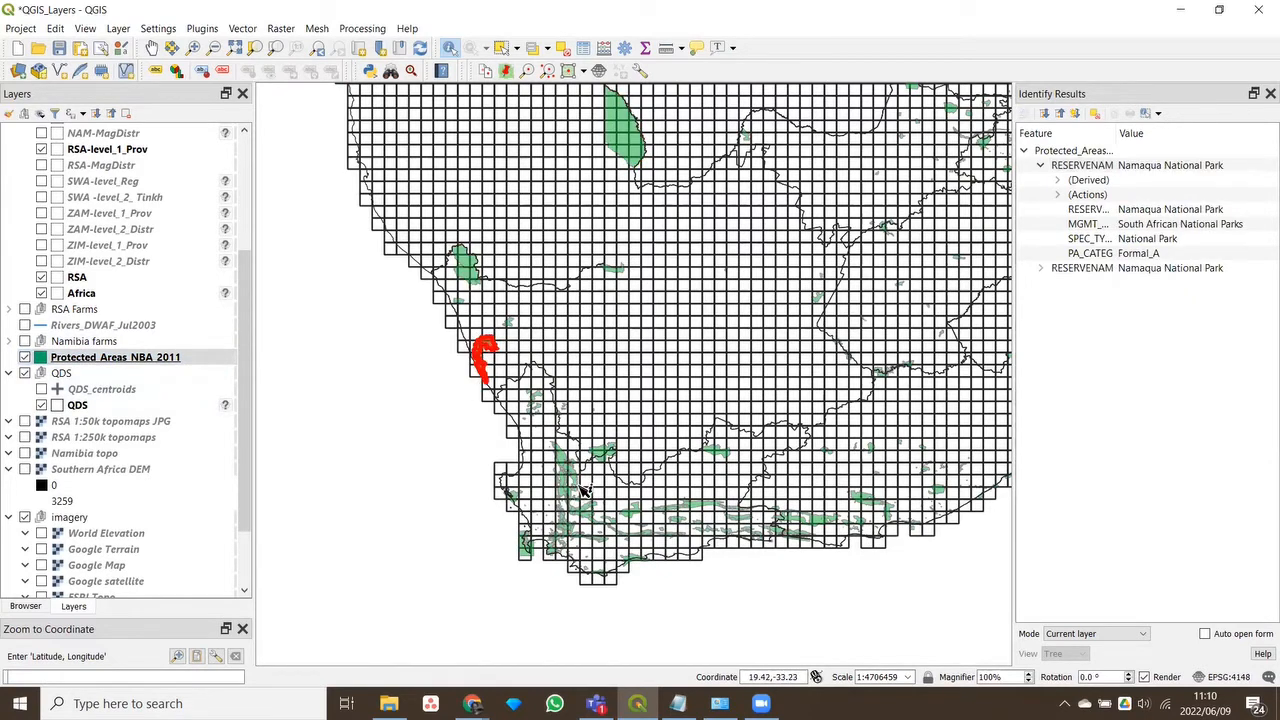
scroll(648, 440, up, 1)
click(556, 477)
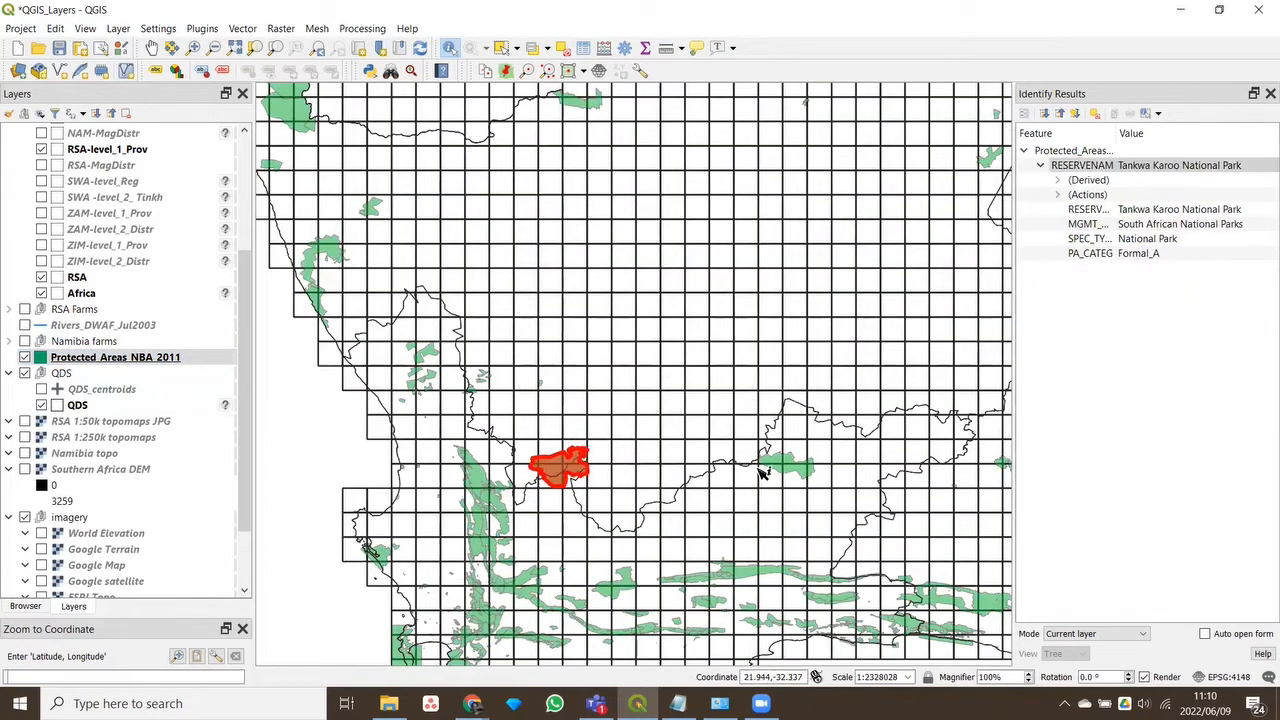
click(790, 467)
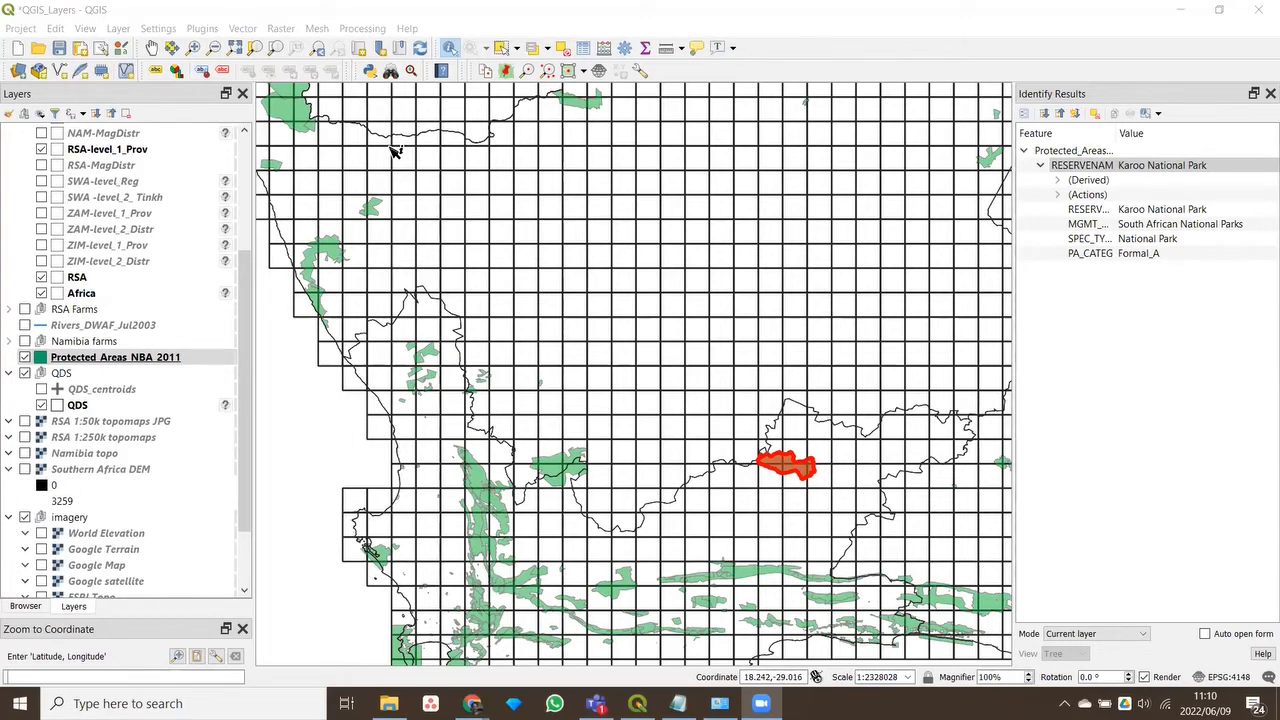
Make QDS the active layer and identify grid squares in the interior, ending with square 2921DC
click(584, 52)
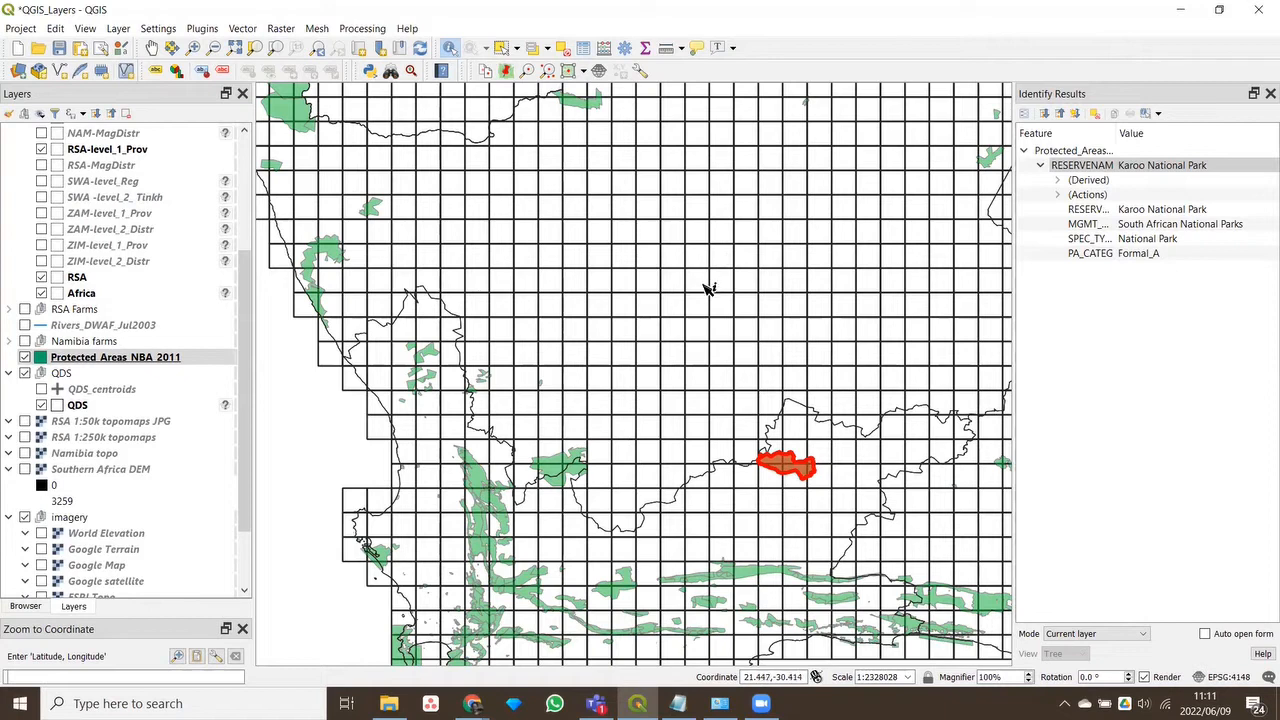
click(710, 286)
click(77, 405)
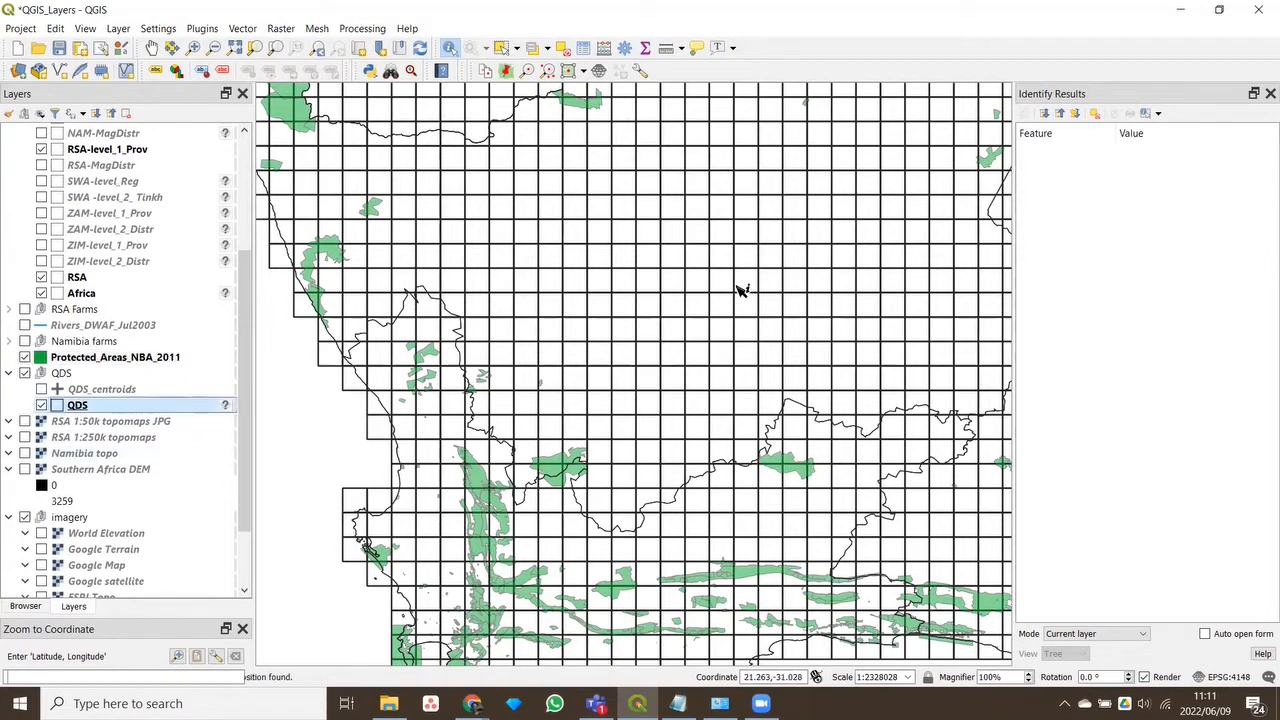
click(681, 262)
click(724, 237)
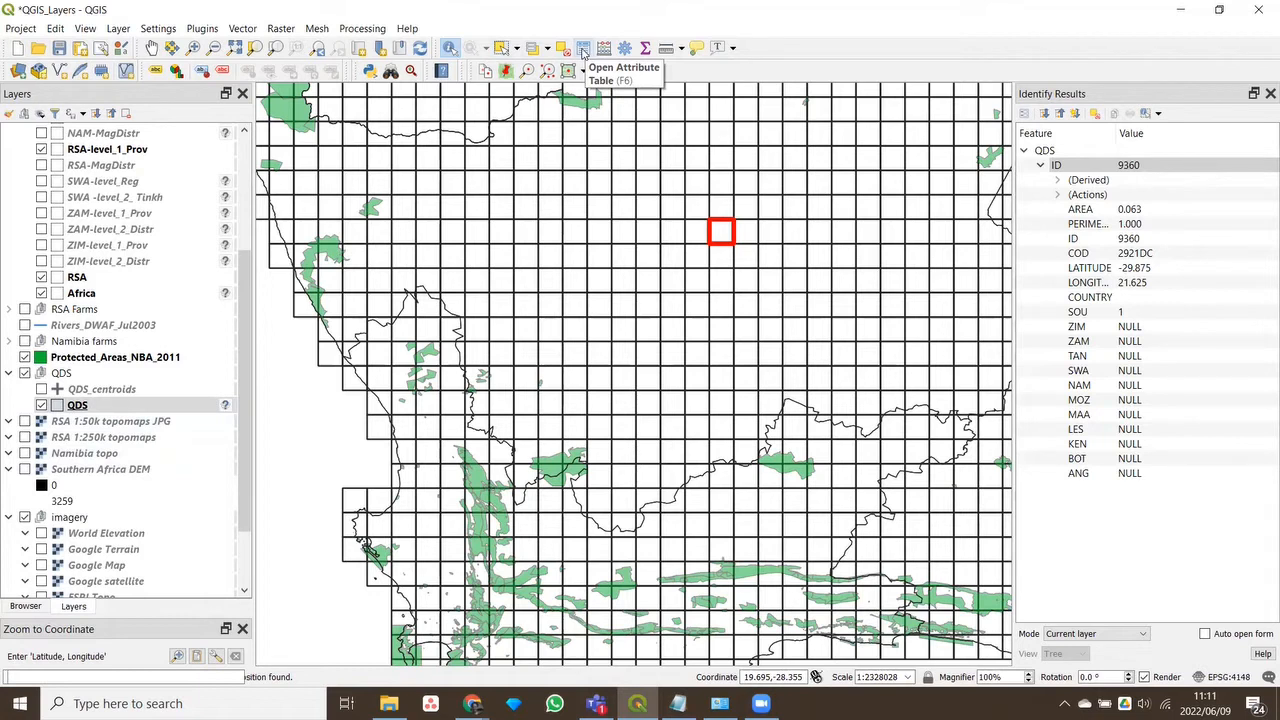
Open the QDS layer's attribute table and look through its records and columns
click(583, 53)
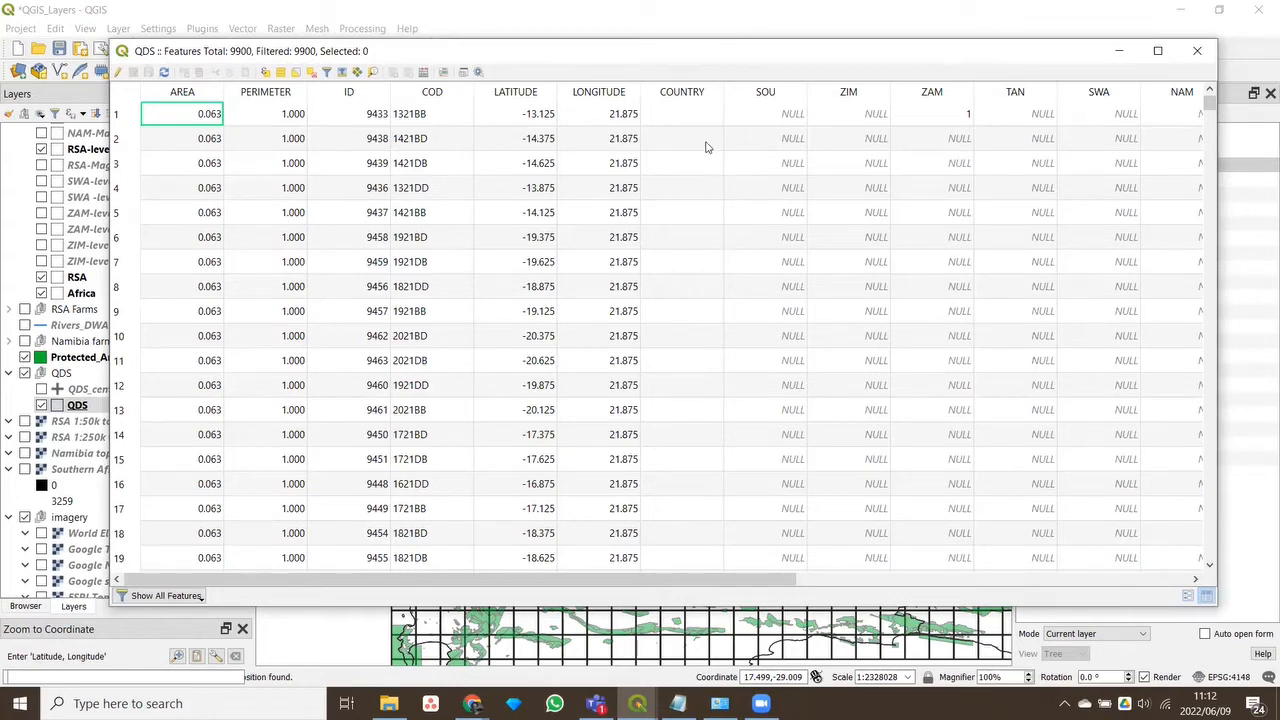
mouse_move(612, 581)
mouse_down()
mouse_move(960, 590)
mouse_move(1077, 609)
mouse_move(615, 598)
mouse_up()
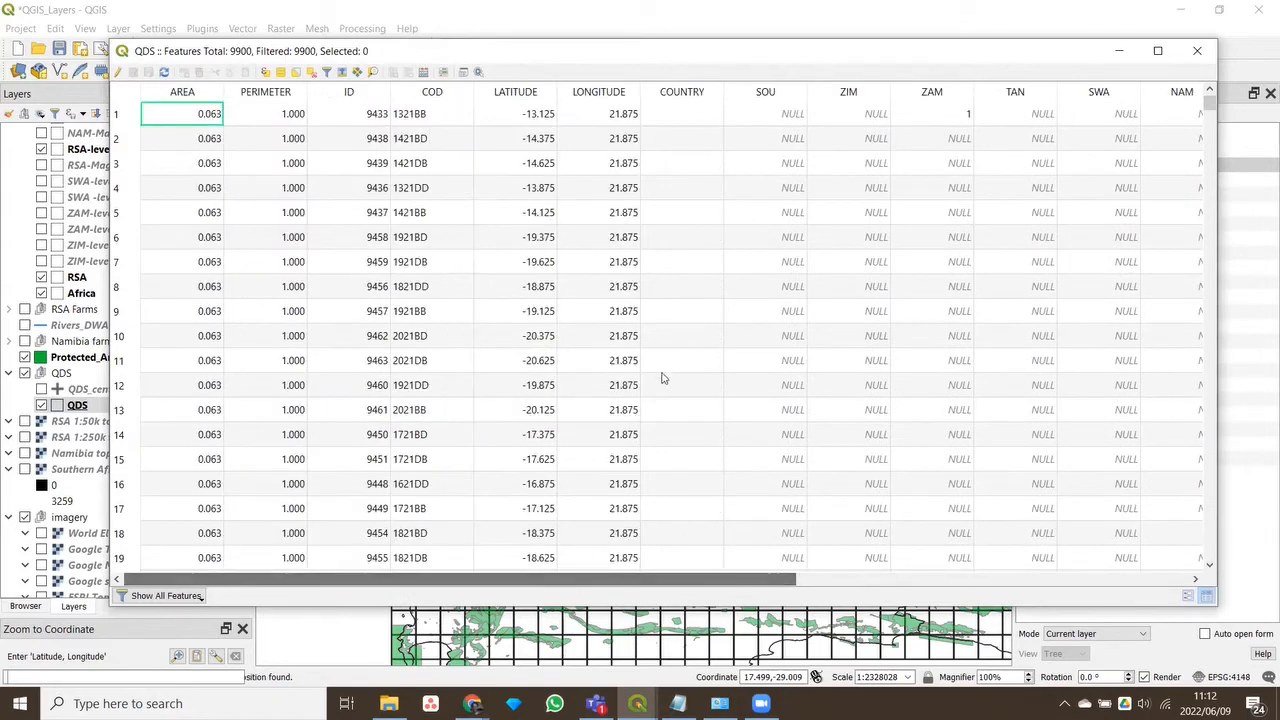
scroll(666, 371, down, 5)
scroll(666, 371, up, 5)
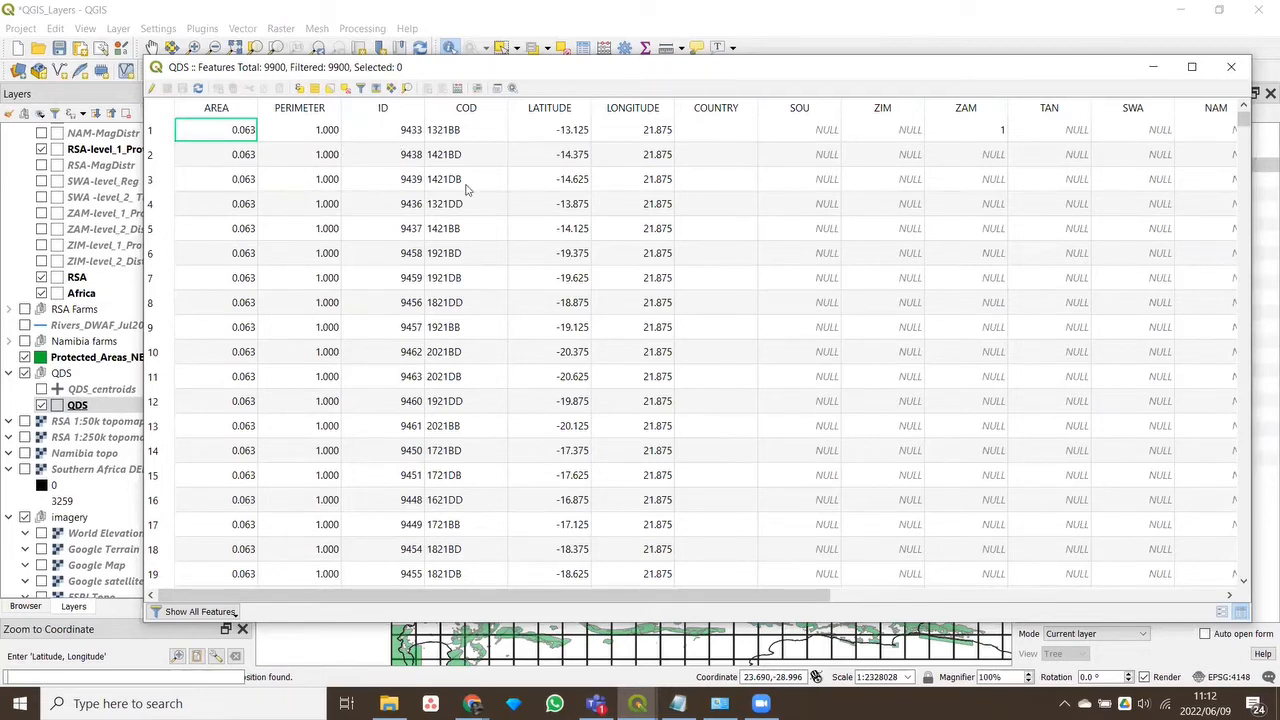
scroll(515, 460, down, 5)
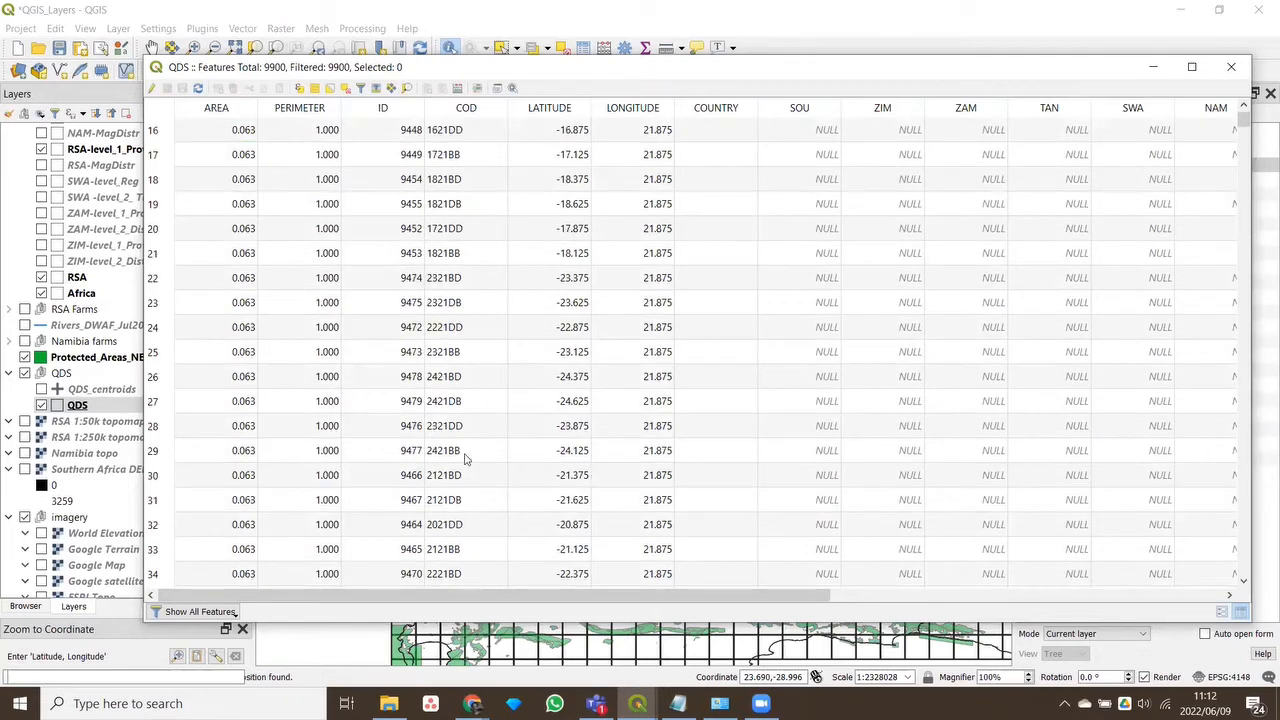
Select the record with COD 2421BB in the QDS attribute table and view its available feature actions
click(465, 455)
click(155, 450)
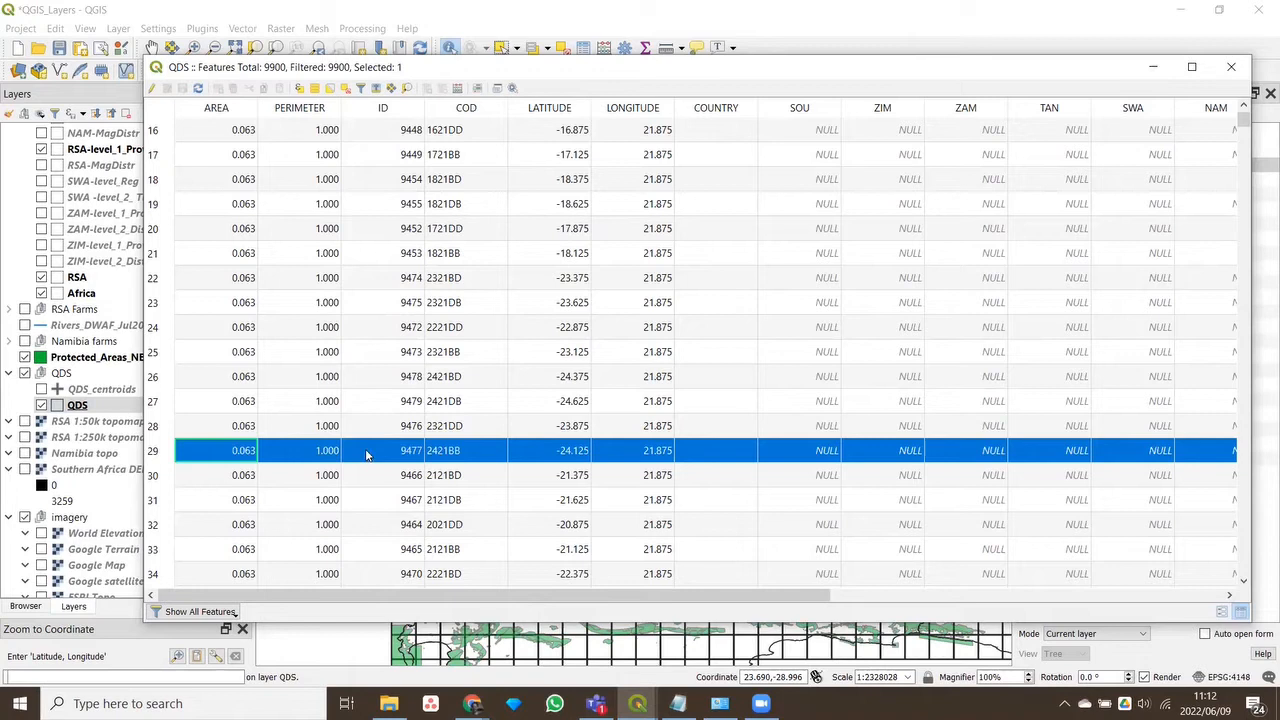
right_click(366, 456)
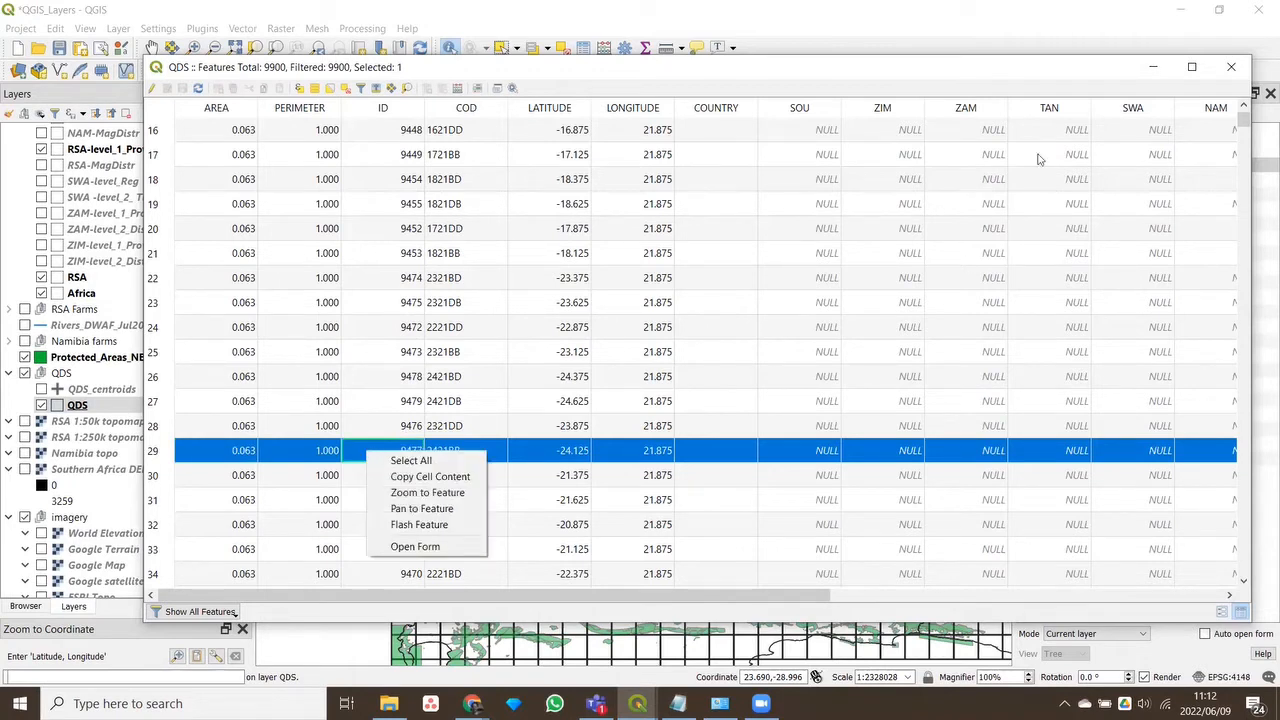
click(1050, 70)
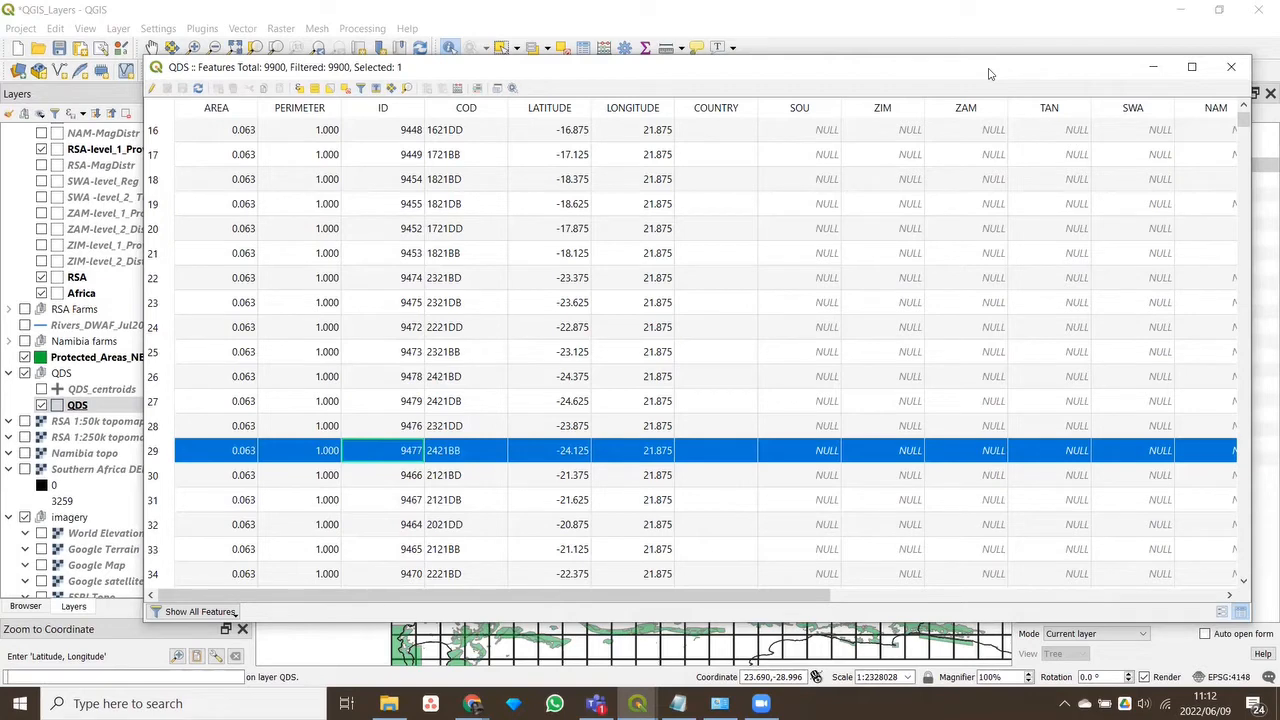
Reposition the QDS attribute table window and look through its records before returning to the first record
drag(989, 73, 929, 57)
scroll(445, 448, down, 20)
scroll(445, 448, down, 20)
scroll(445, 448, up, 20)
scroll(445, 448, up, 20)
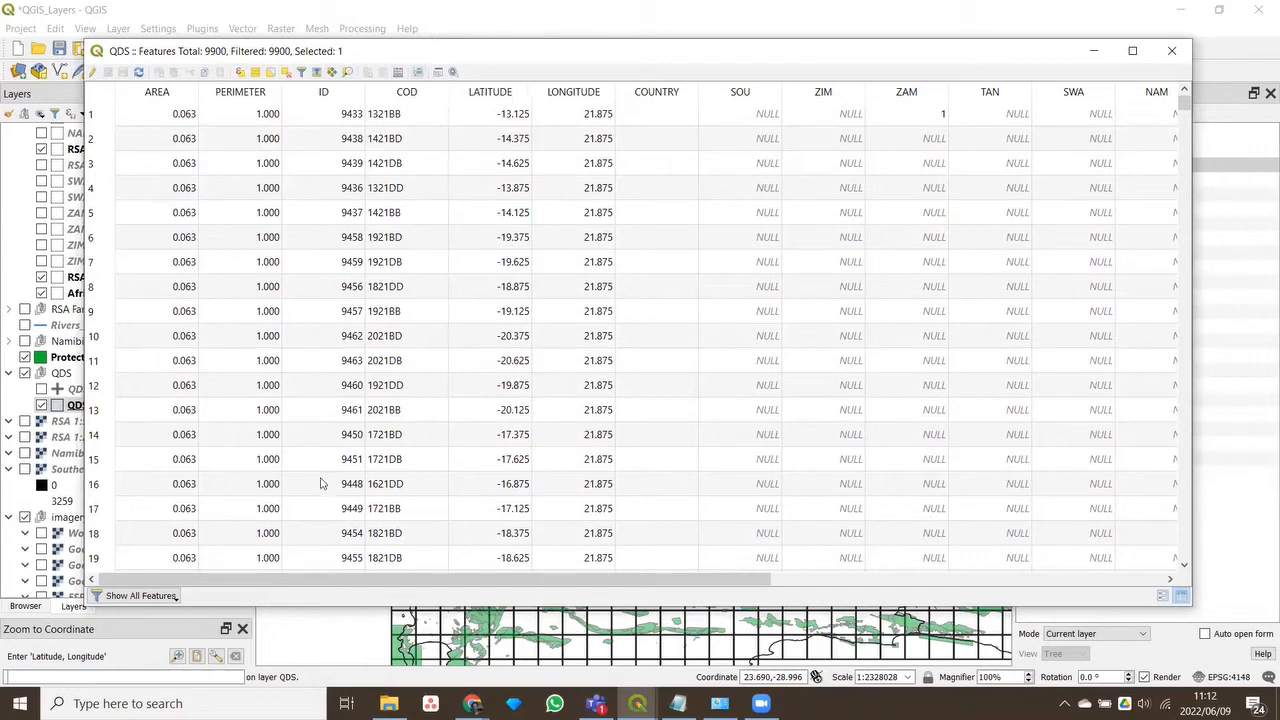
Select the QDS records 1921DD, 2021DB, 2021BD and 2021BB one after another in the attribute table
click(107, 389)
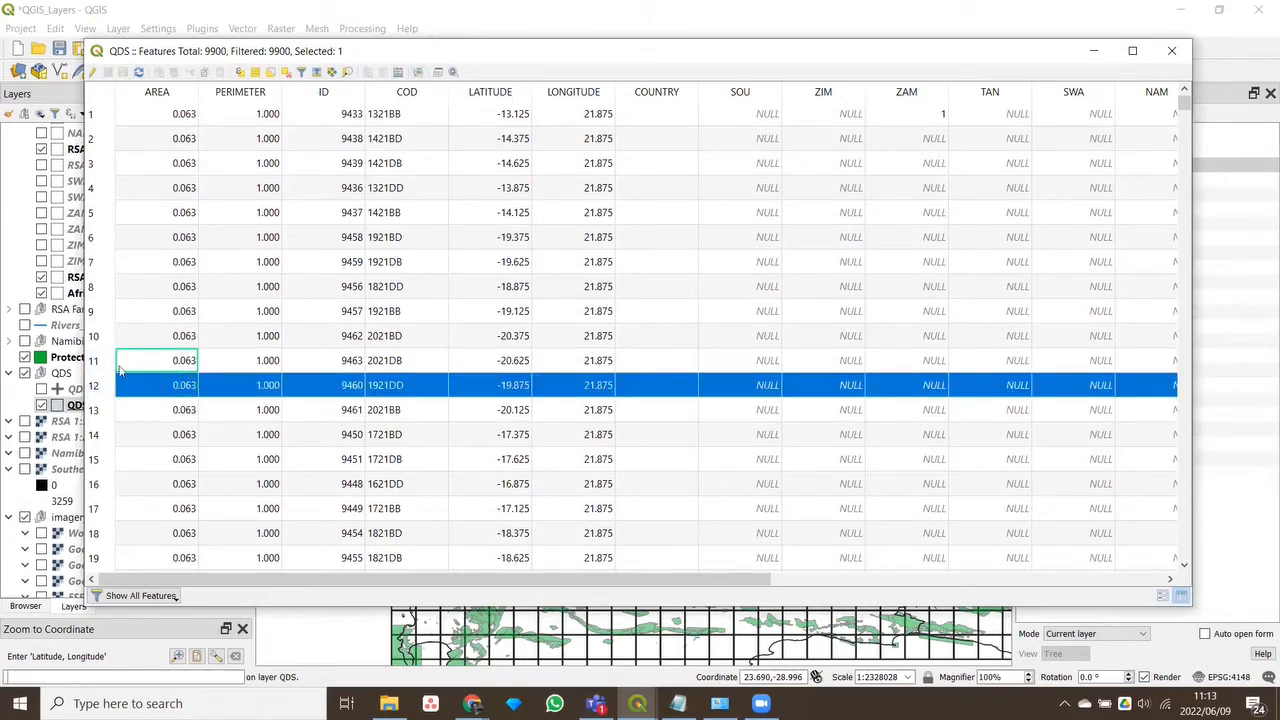
click(100, 360)
click(98, 338)
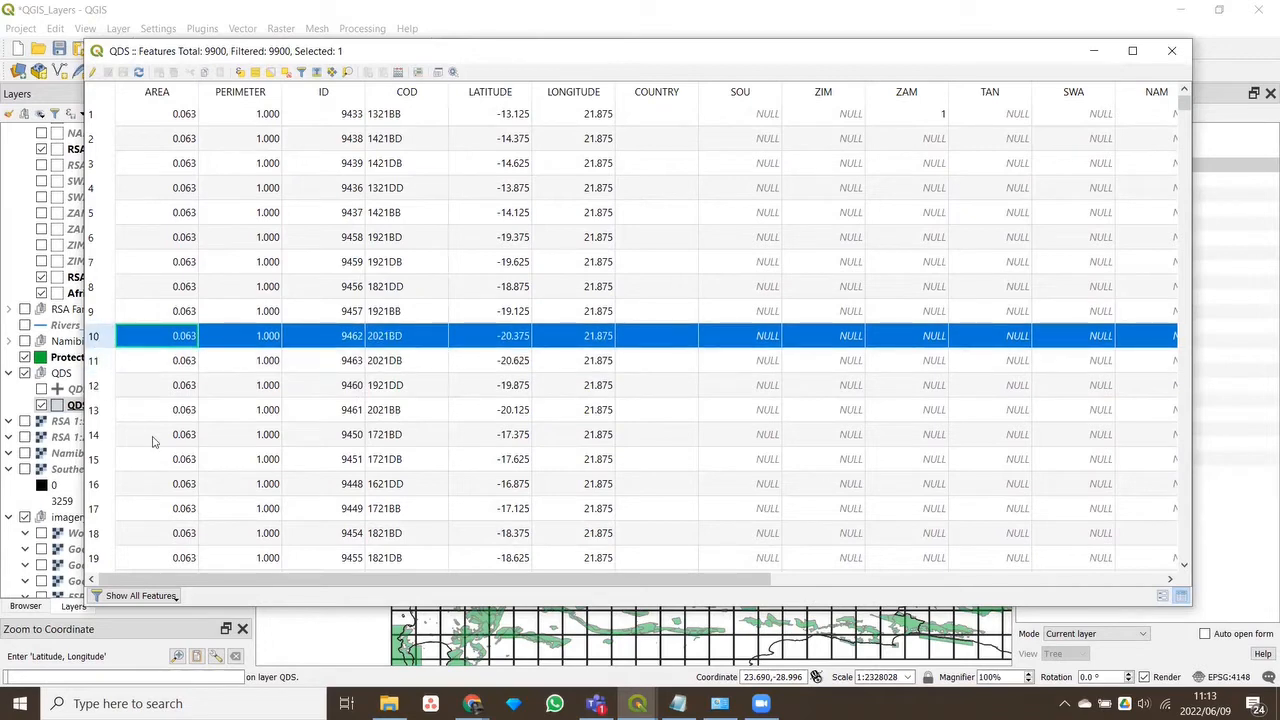
scroll(250, 448, down, 5)
scroll(255, 450, up, 5)
click(99, 410)
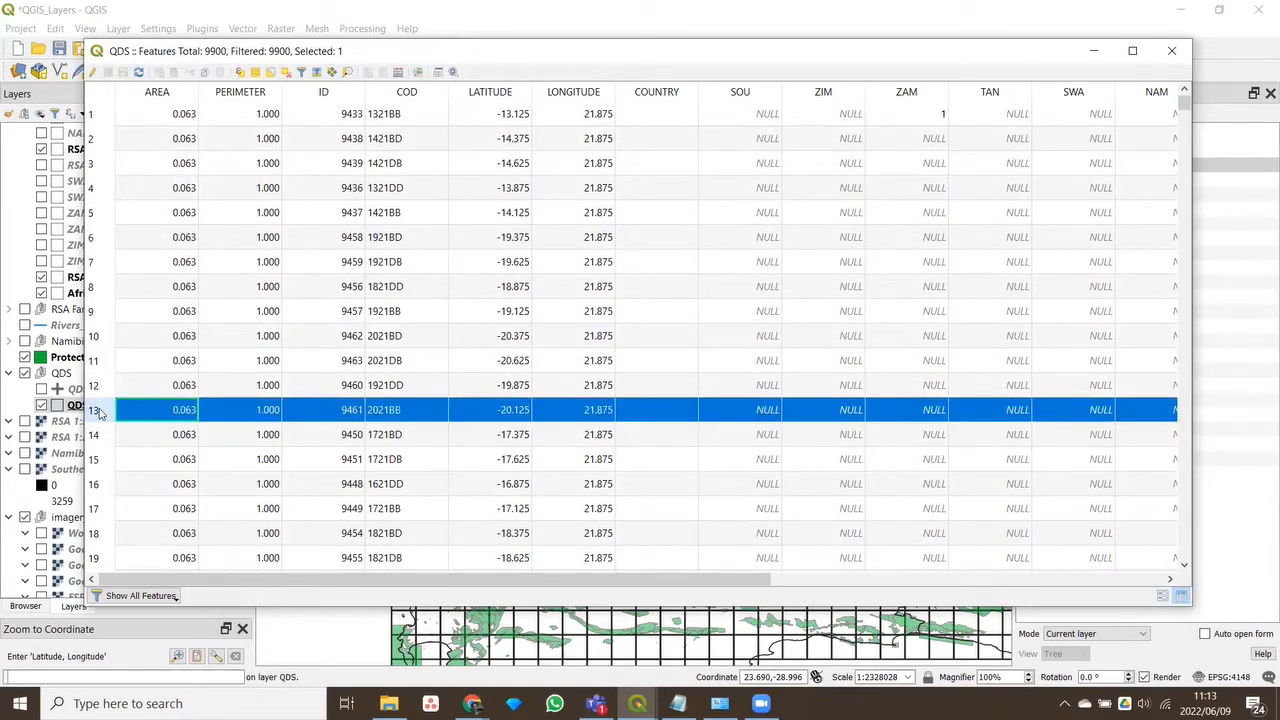
Select the record with COD 1621DD and zoom the map to its grid square
click(100, 484)
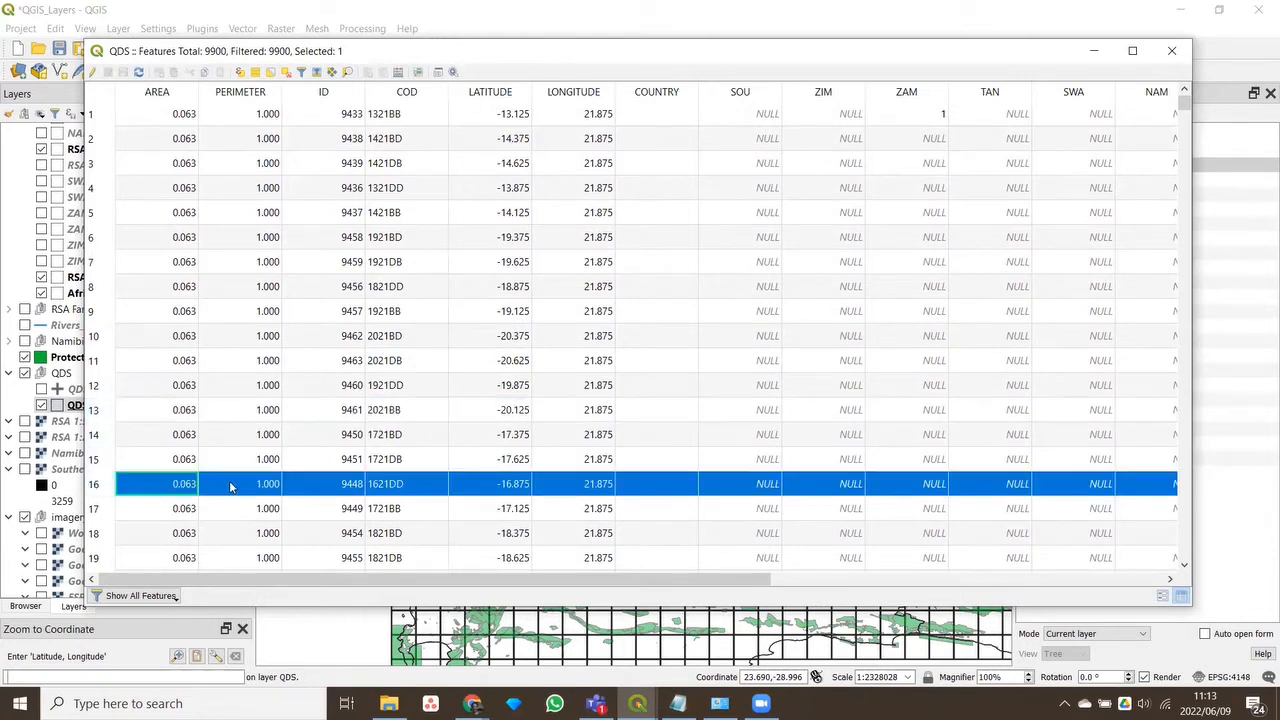
right_click(314, 400)
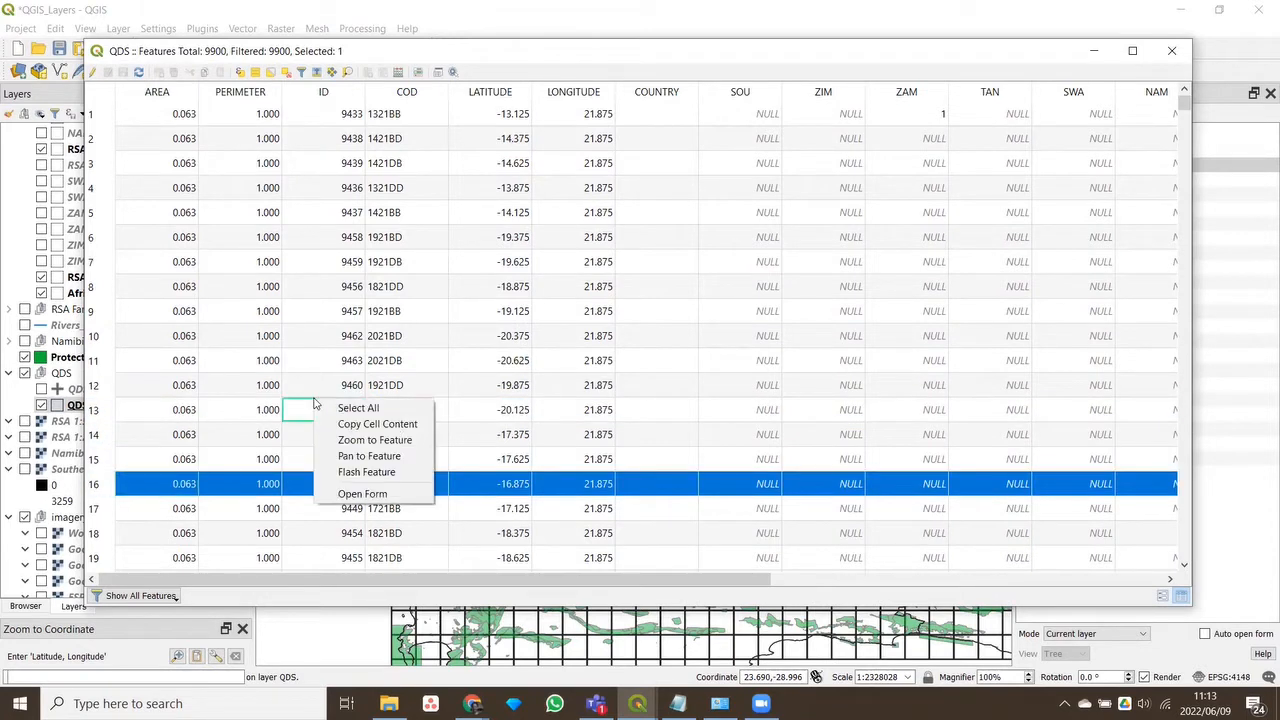
right_click(228, 490)
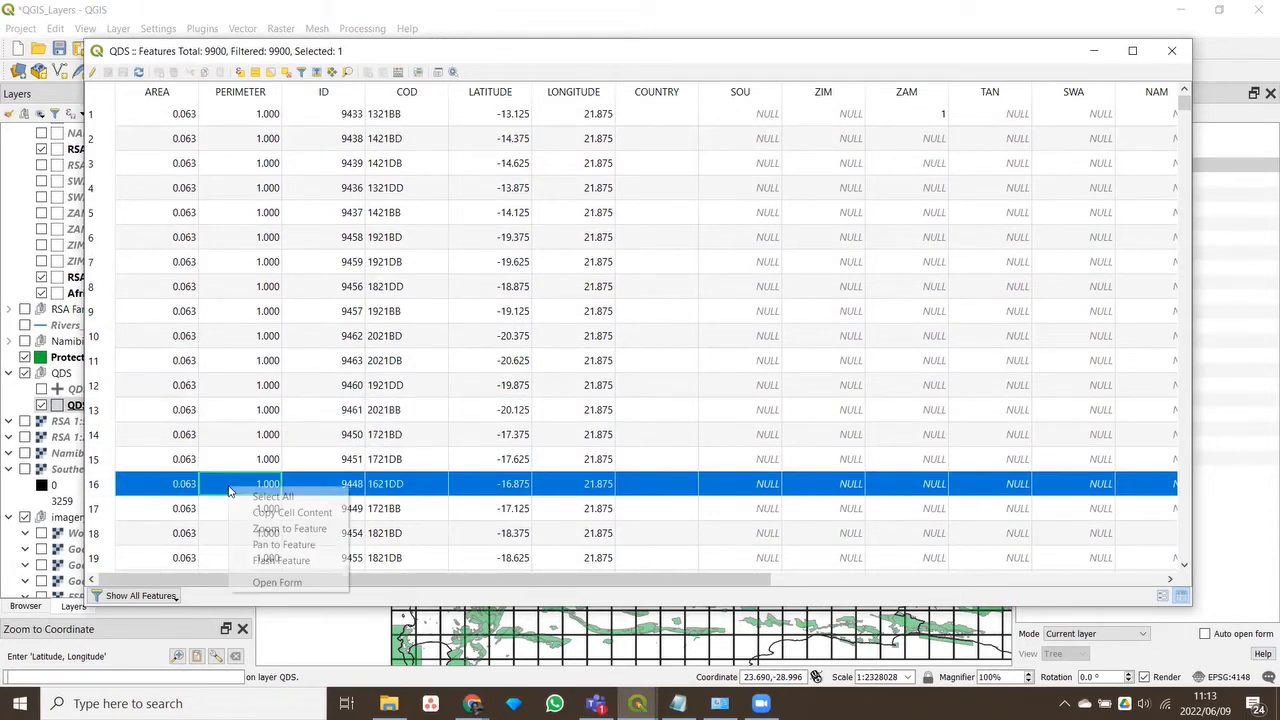
click(316, 537)
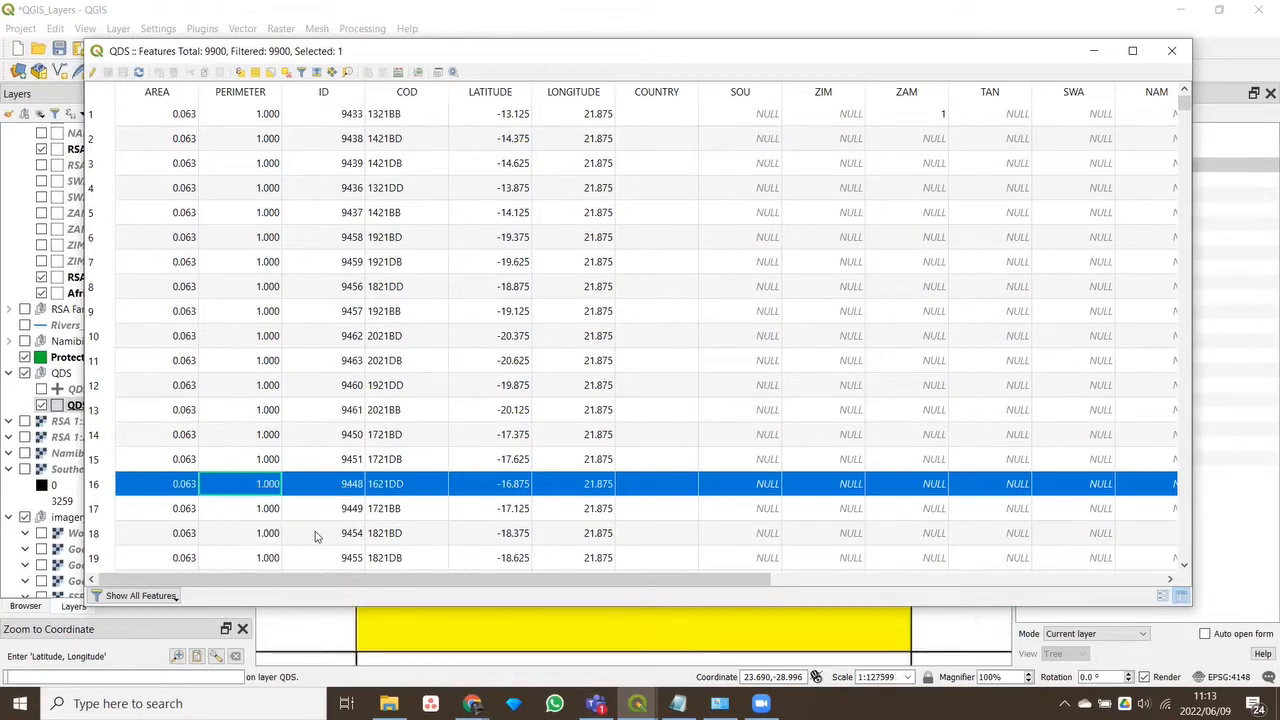
Clear the selected QDS feature and zoom the map to the grid square of the record with COD 2421AA
click(1093, 50)
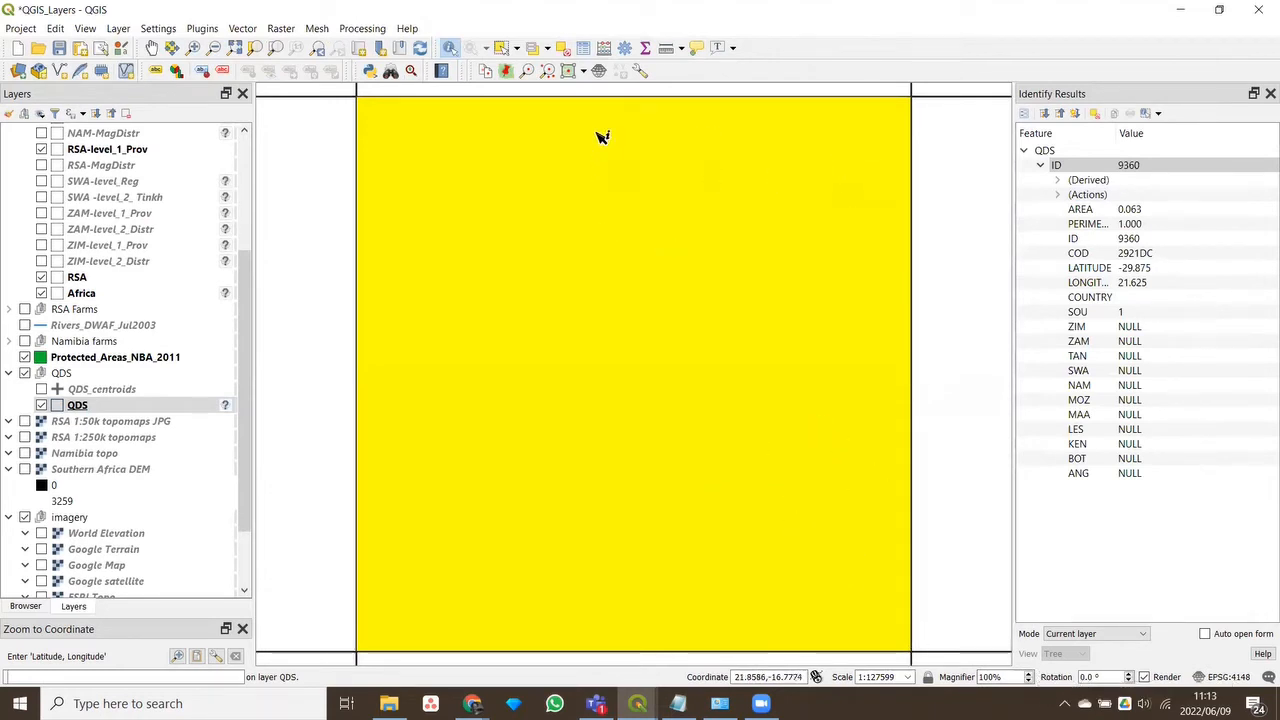
click(565, 50)
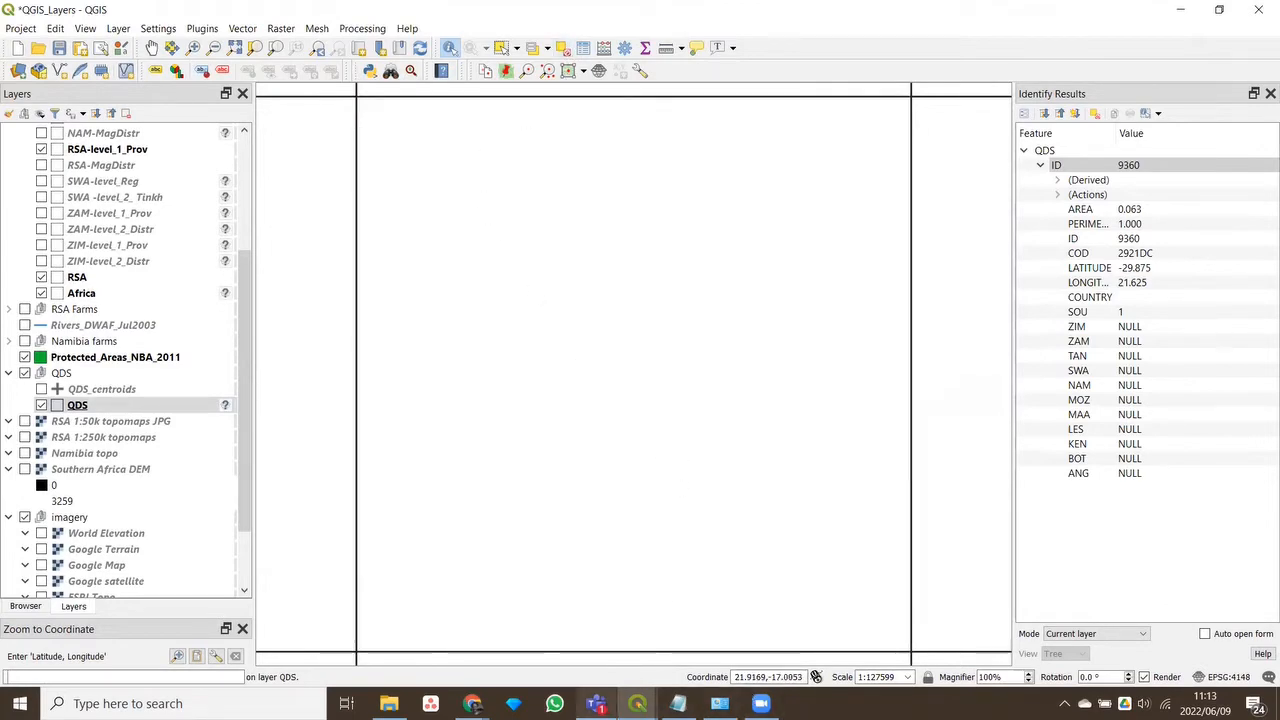
mouse_move(637, 703)
click(703, 653)
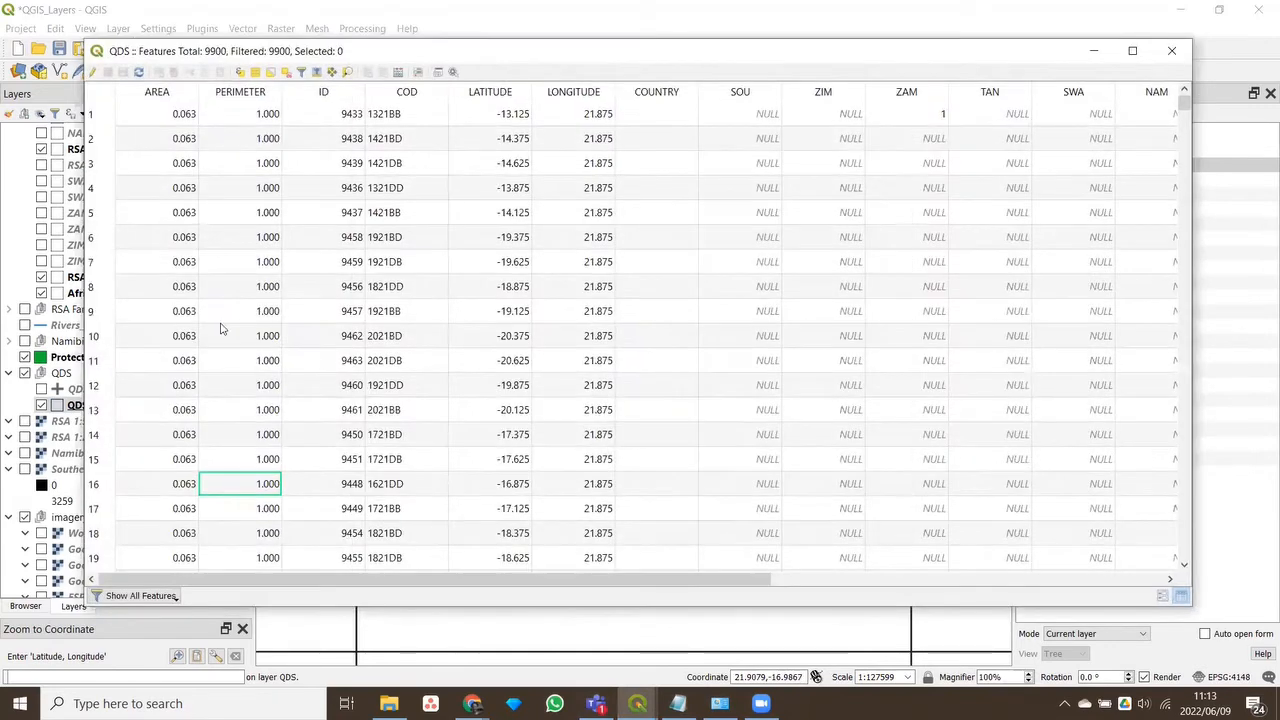
scroll(368, 460, down, 20)
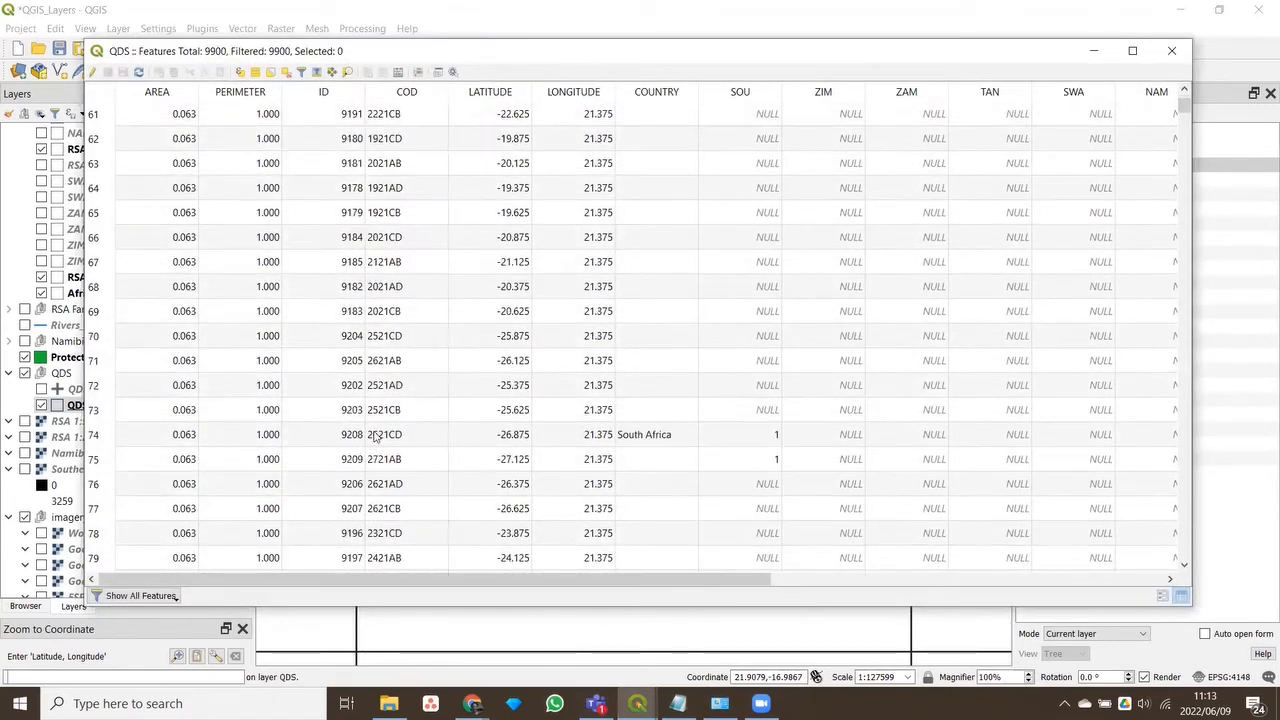
right_click(336, 493)
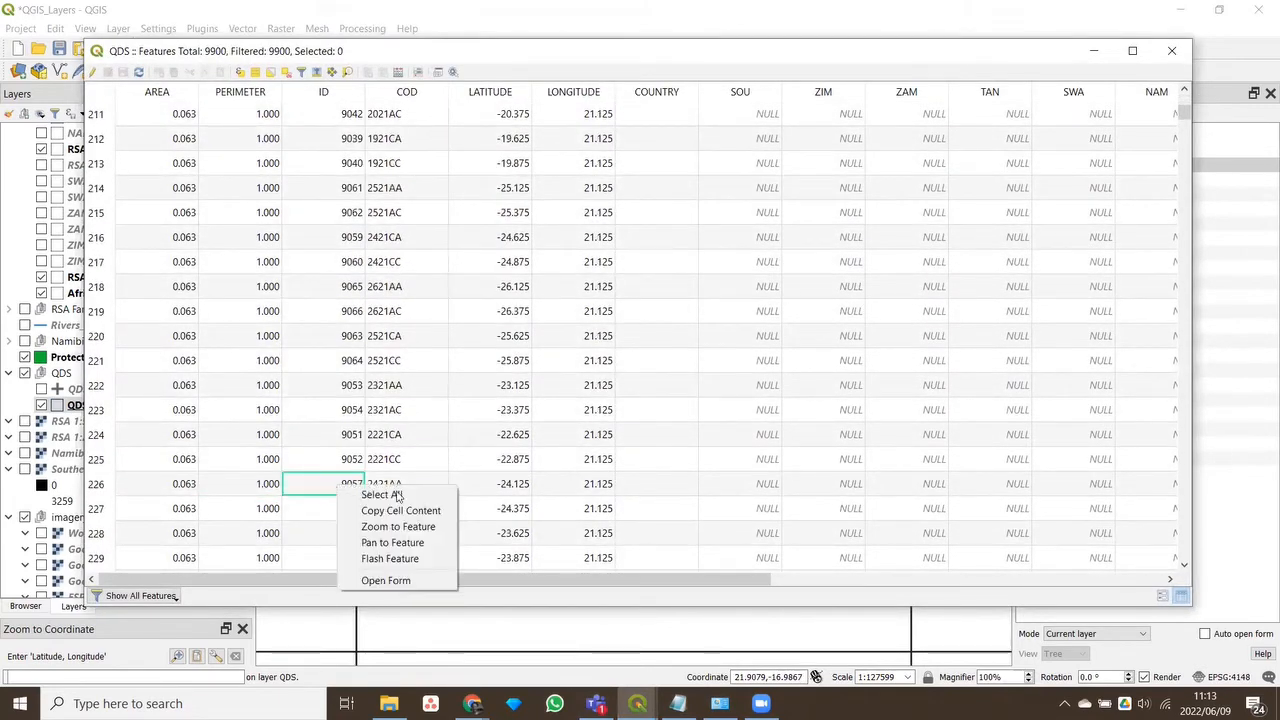
click(397, 527)
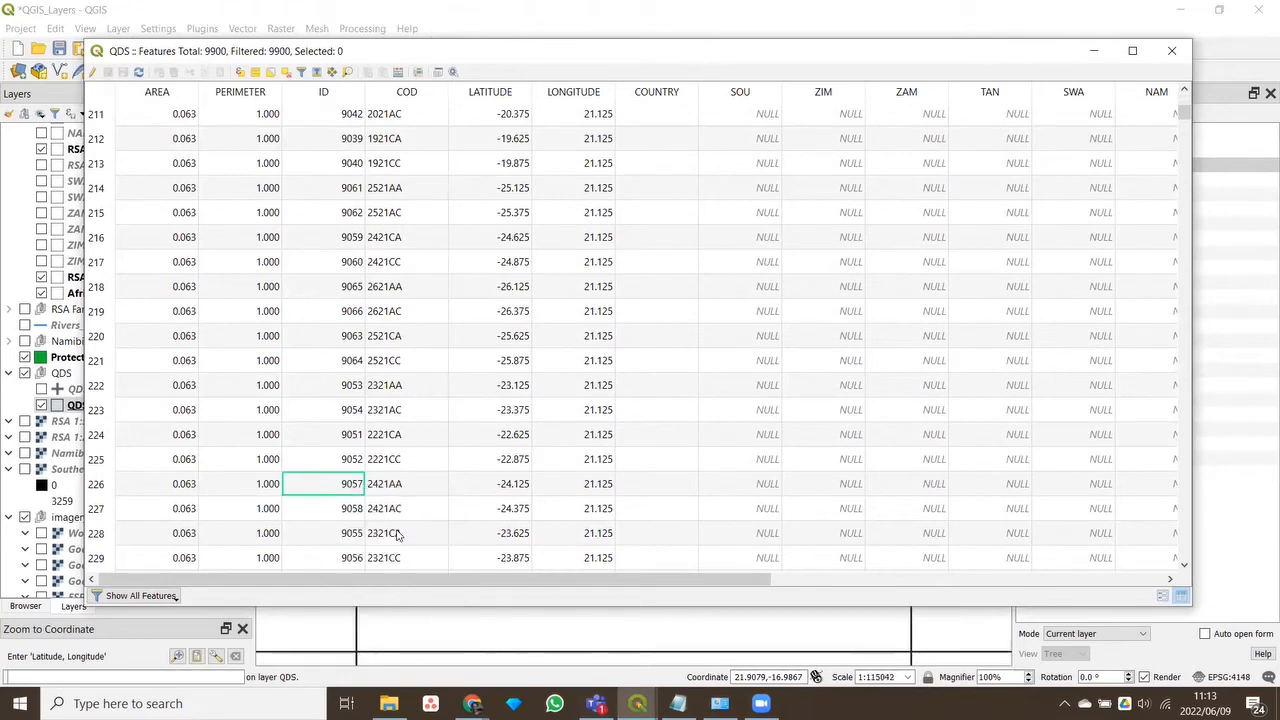
click(725, 645)
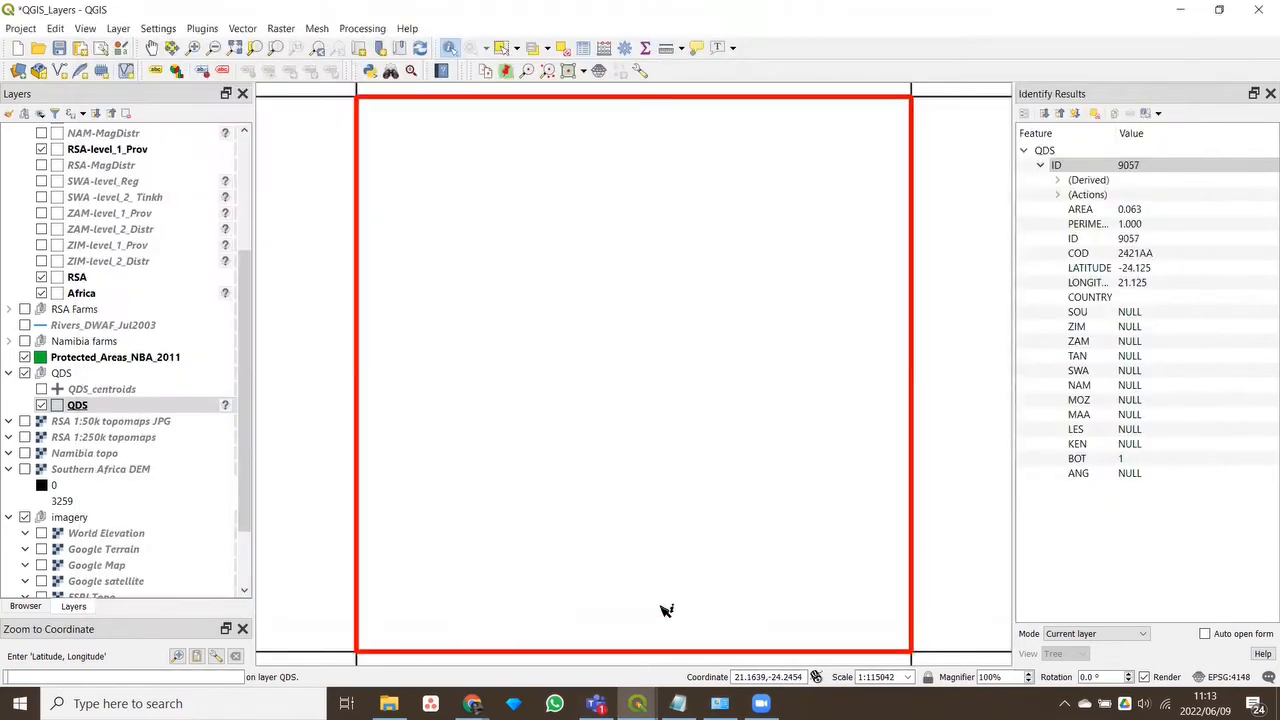
Open the Protected_Areas_NBA_2011 attribute table, widen the RESERVENAM, MGMT_AGENT and SPEC_TYPE columns to show their full text, and close the table
click(114, 360)
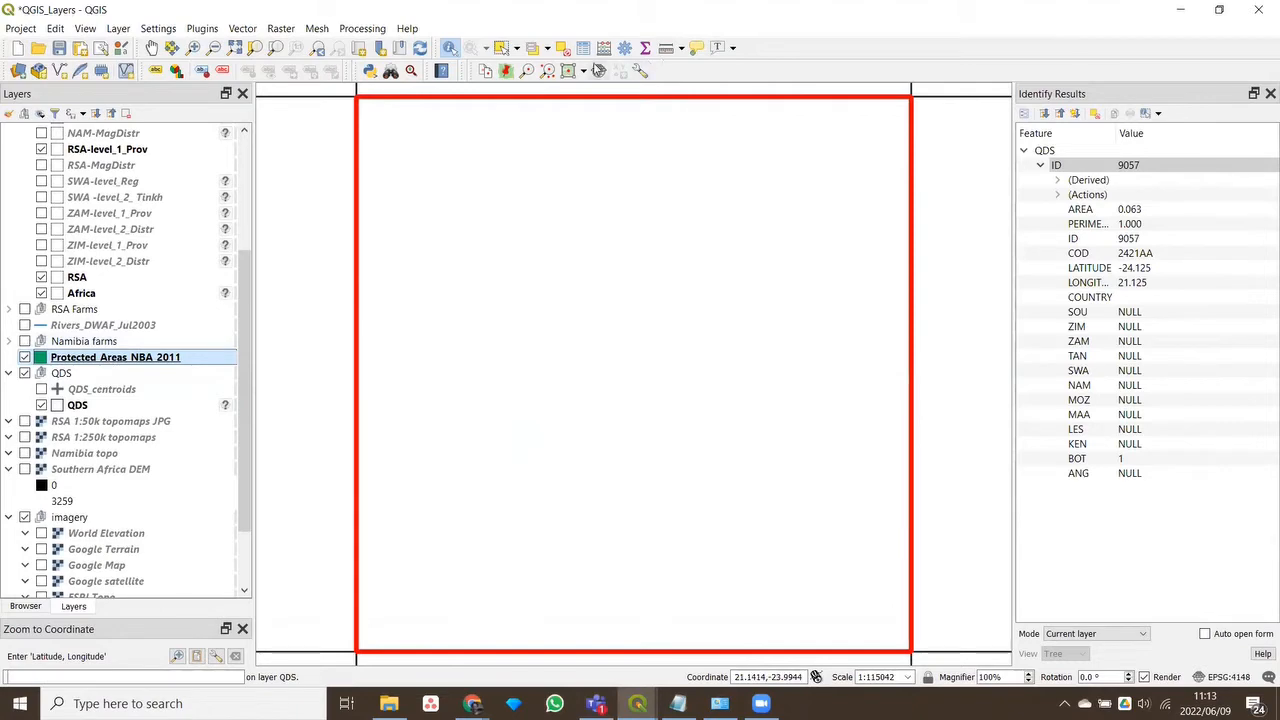
click(583, 50)
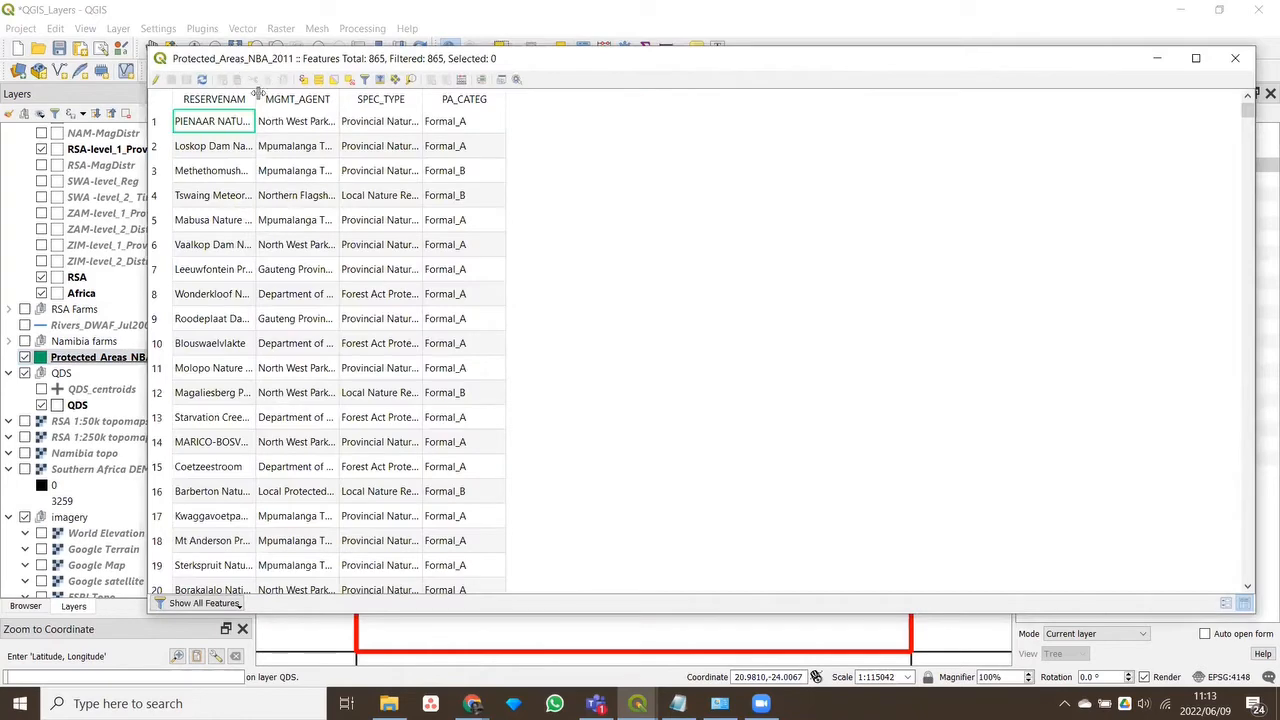
drag(255, 99, 388, 103)
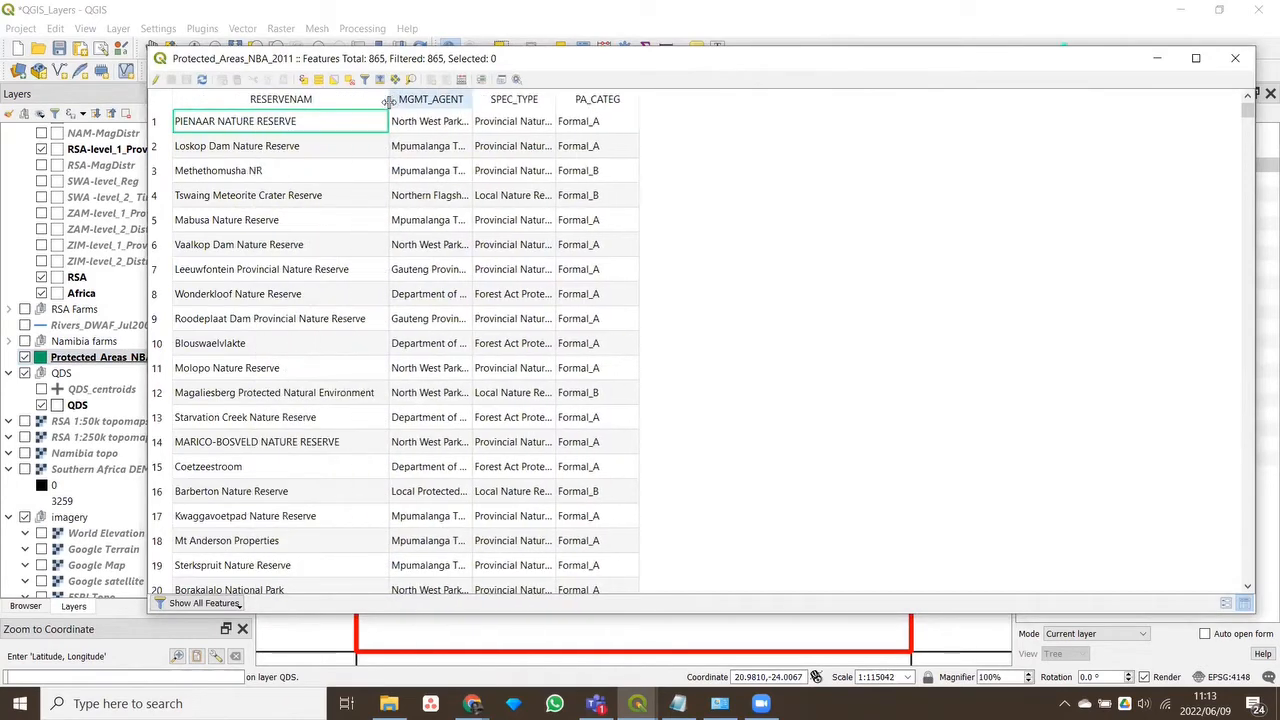
drag(474, 100, 546, 100)
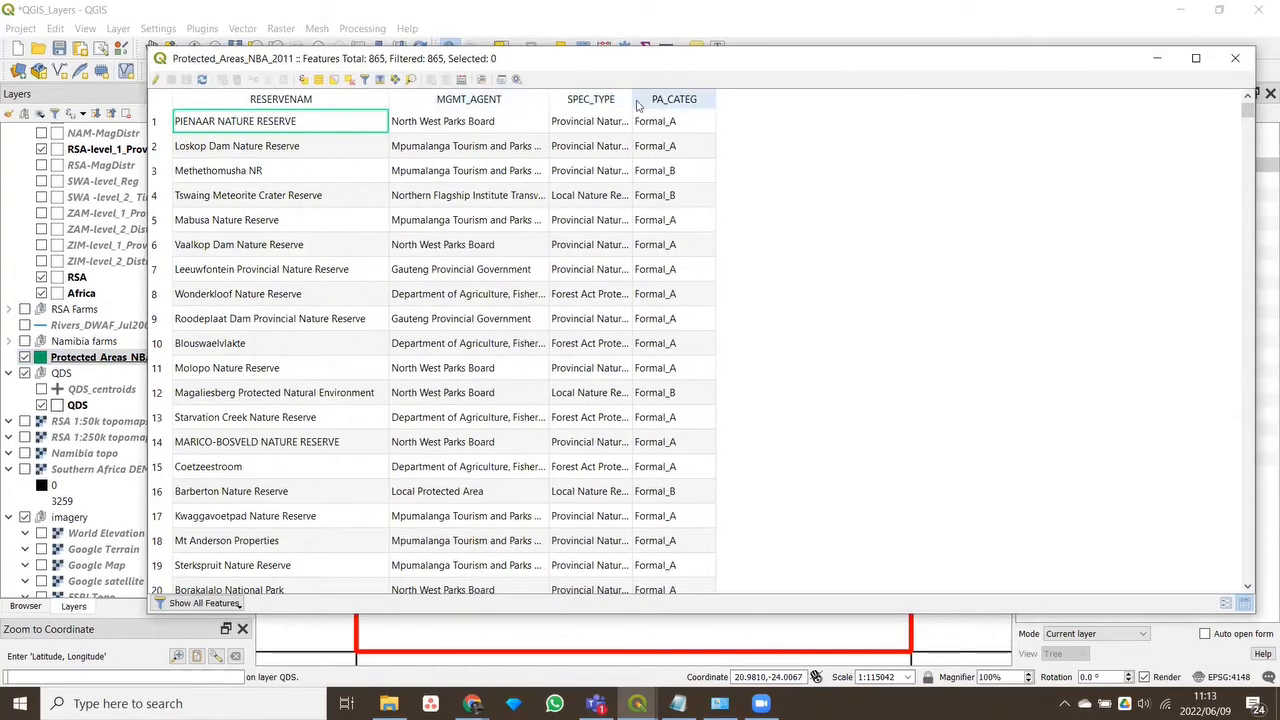
drag(632, 99, 768, 99)
drag(548, 98, 730, 99)
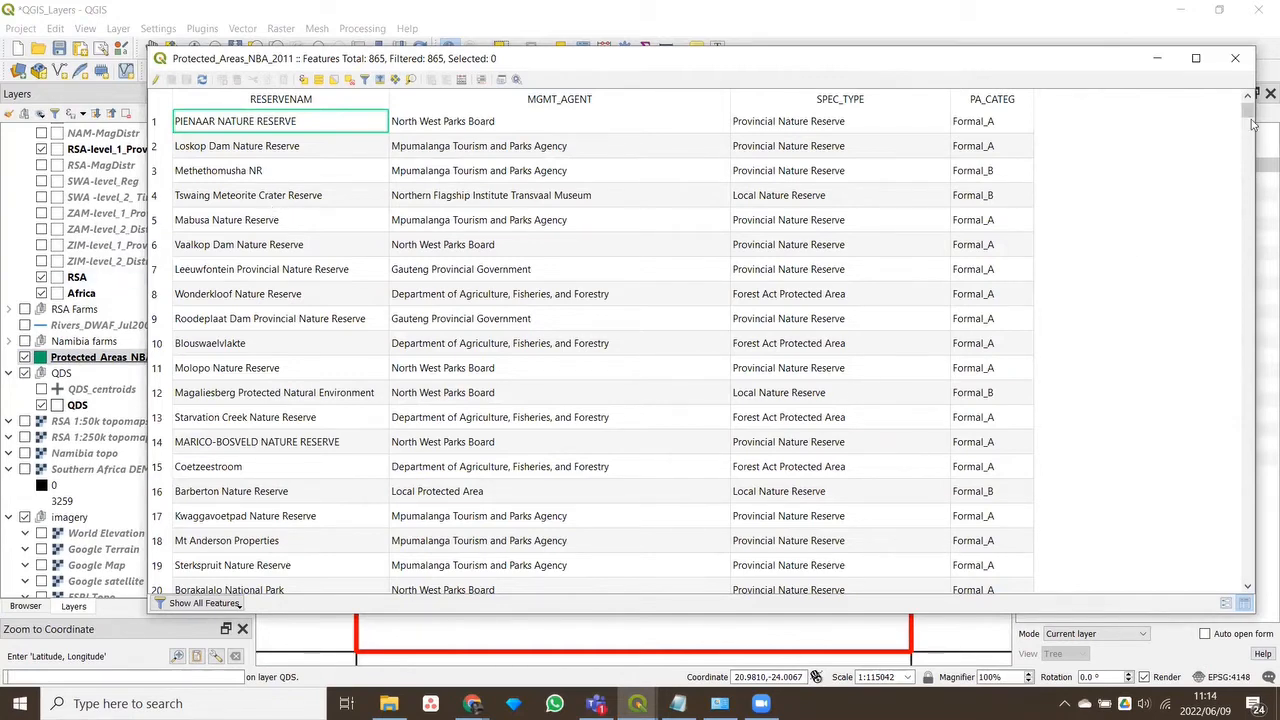
click(1235, 58)
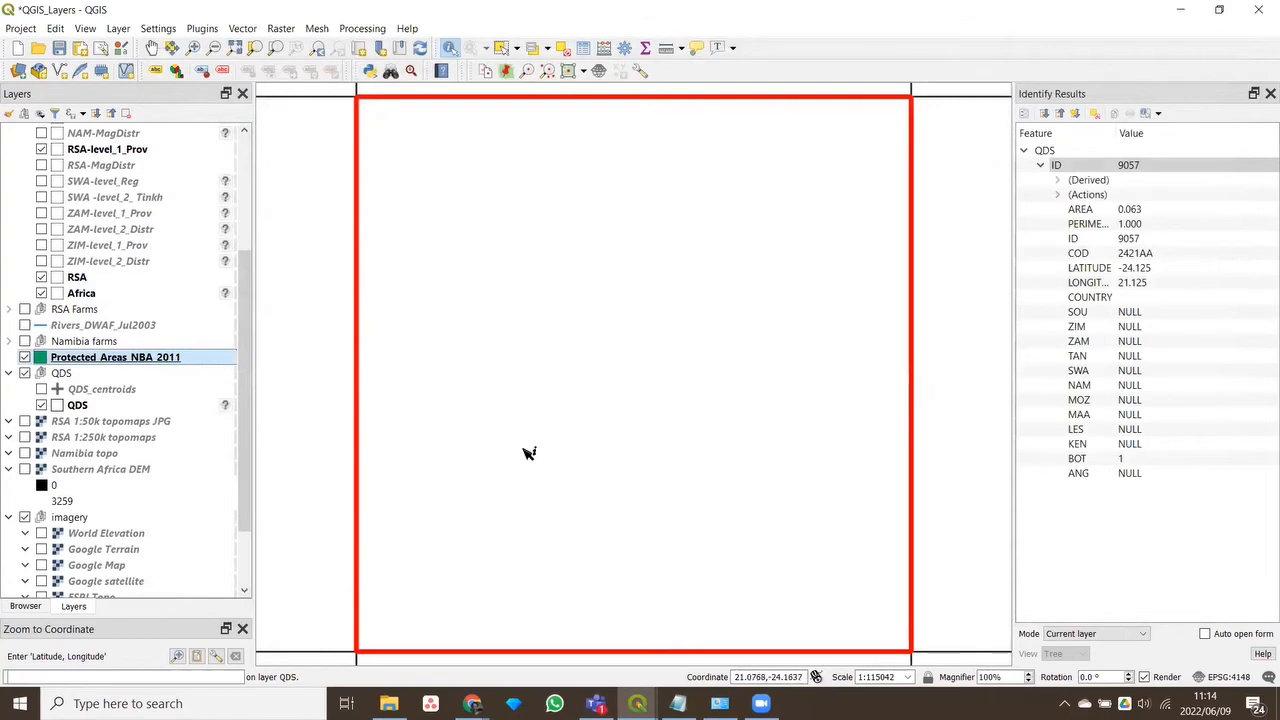
Bring all of South Africa into view to examine the protected areas beneath the QDS grid
scroll(530, 450, down, 4)
scroll(530, 450, down, 2)
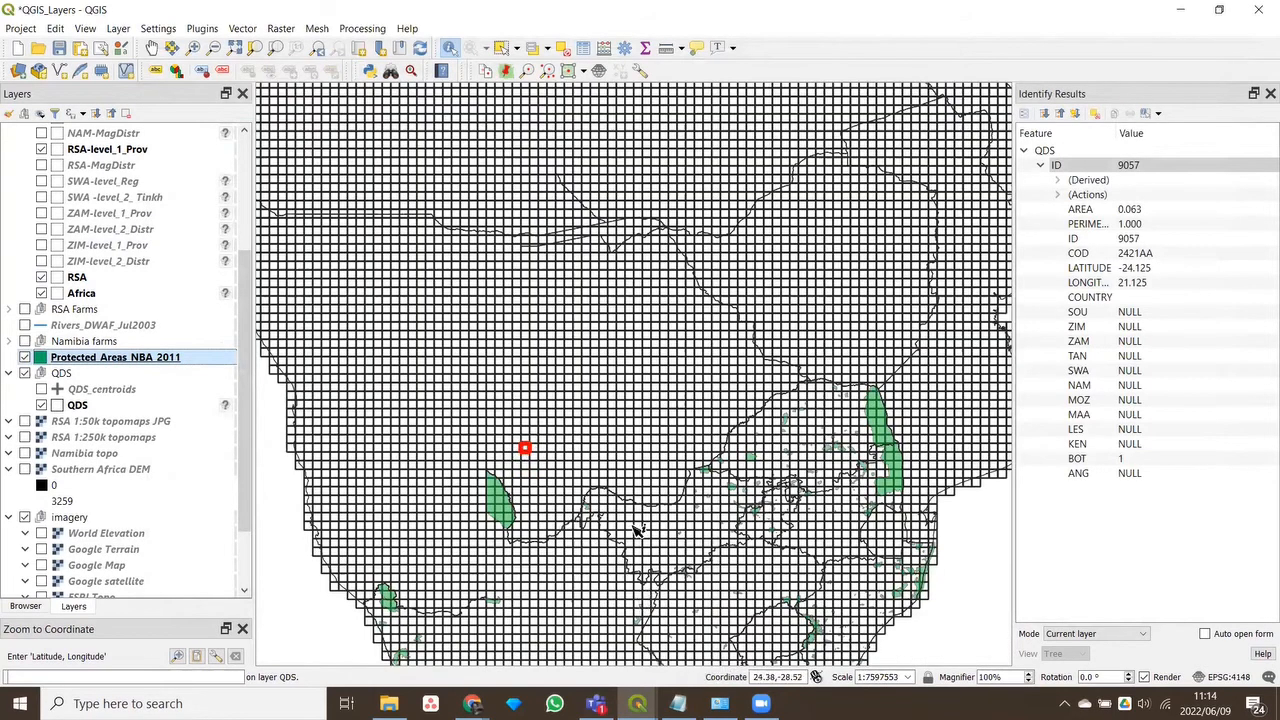
click(151, 48)
drag(700, 555, 697, 364)
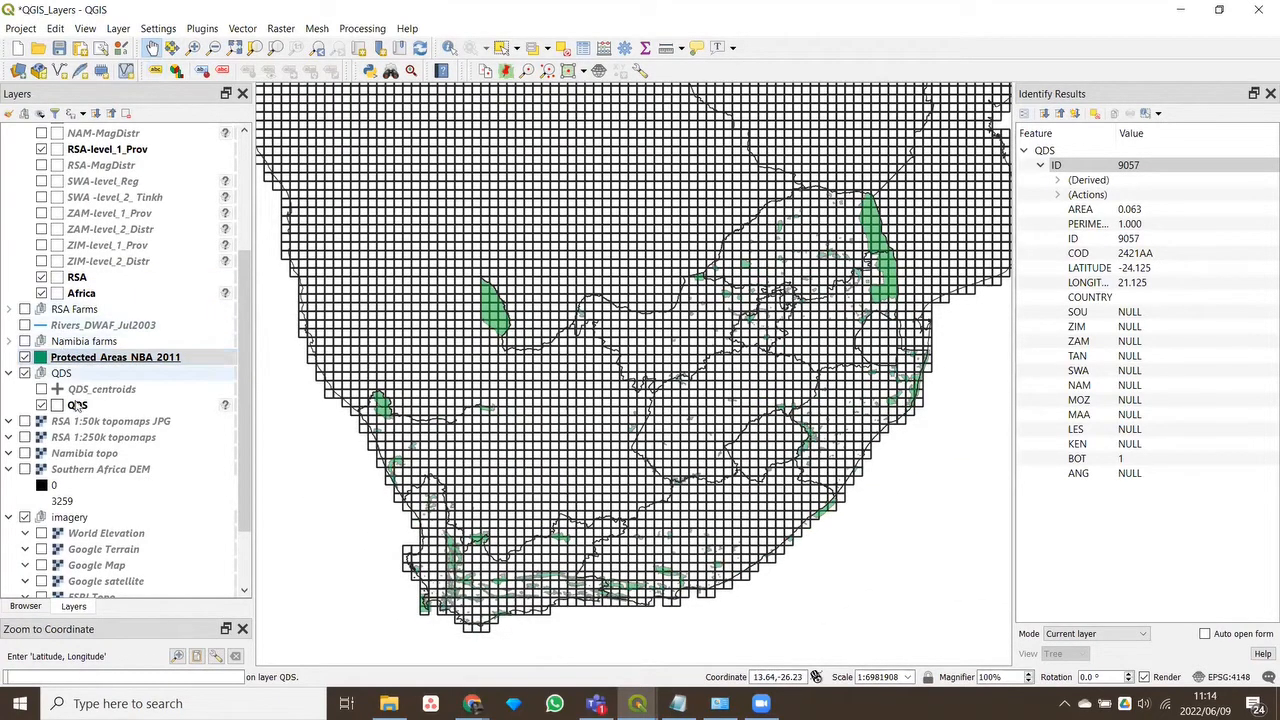
Make Protected_Areas_NBA_2011 the active layer and view its attribute table twice, repositioning the window and closing it each time
click(78, 407)
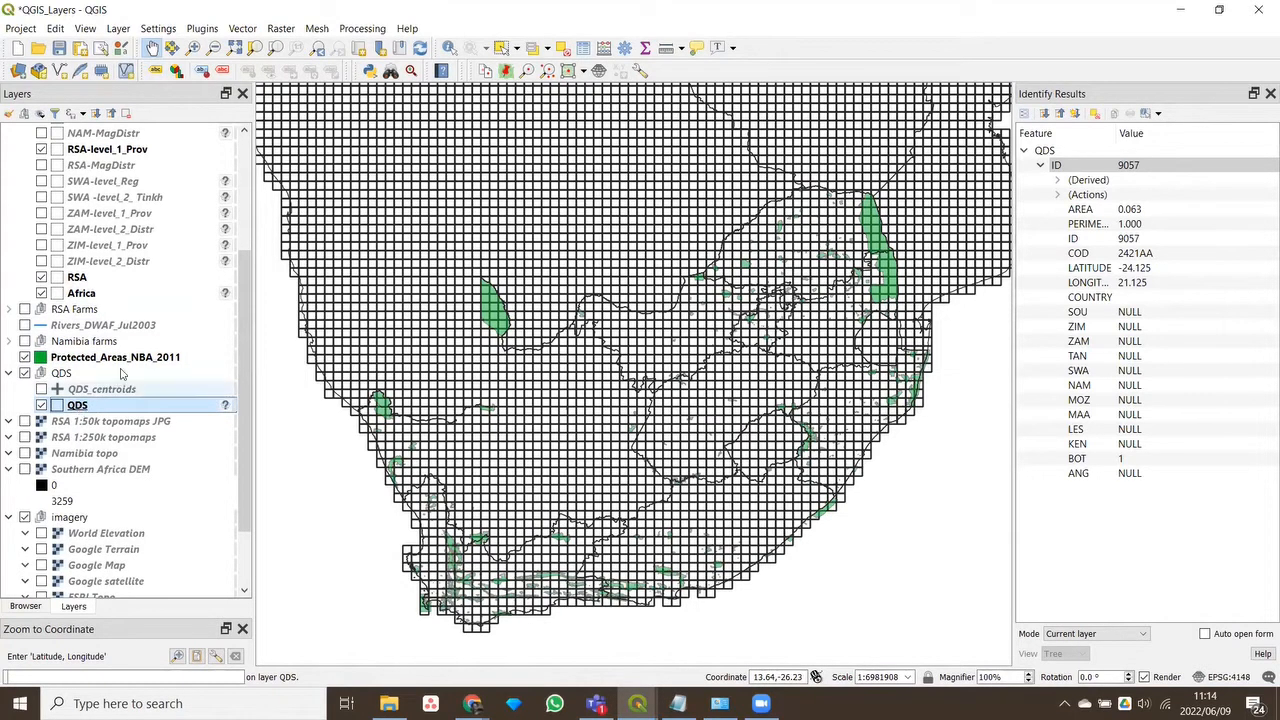
click(125, 358)
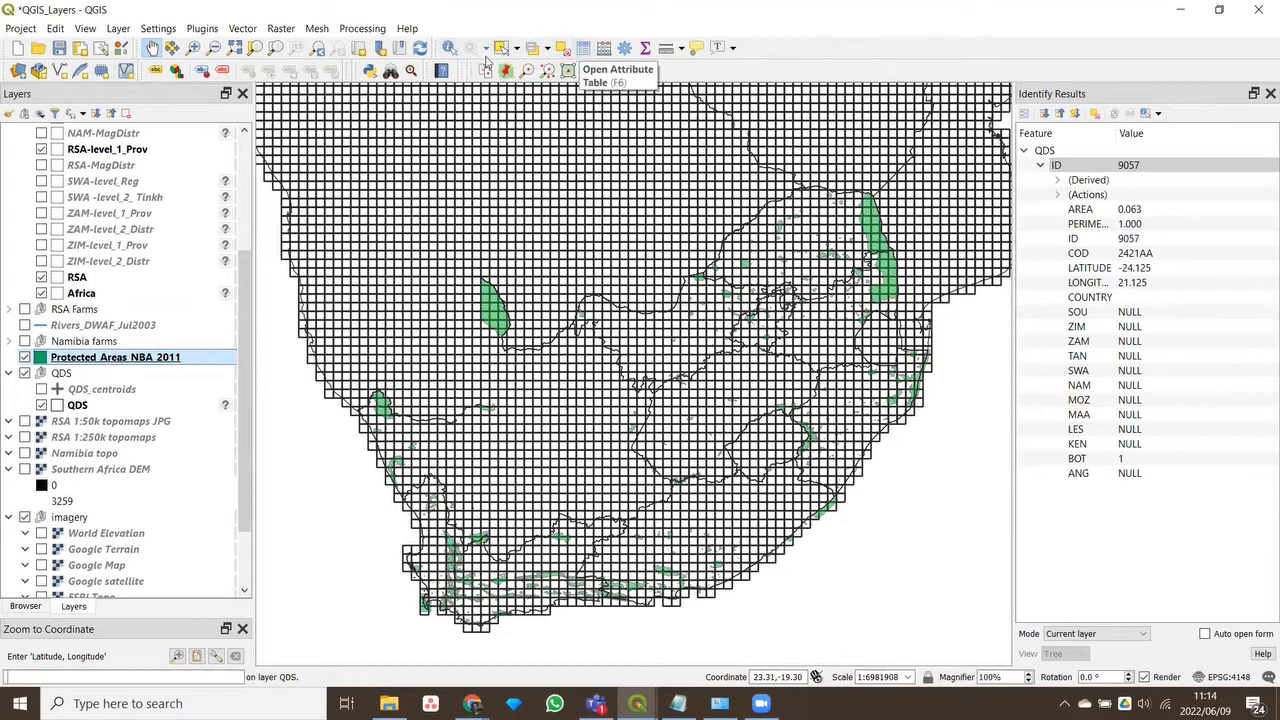
click(584, 55)
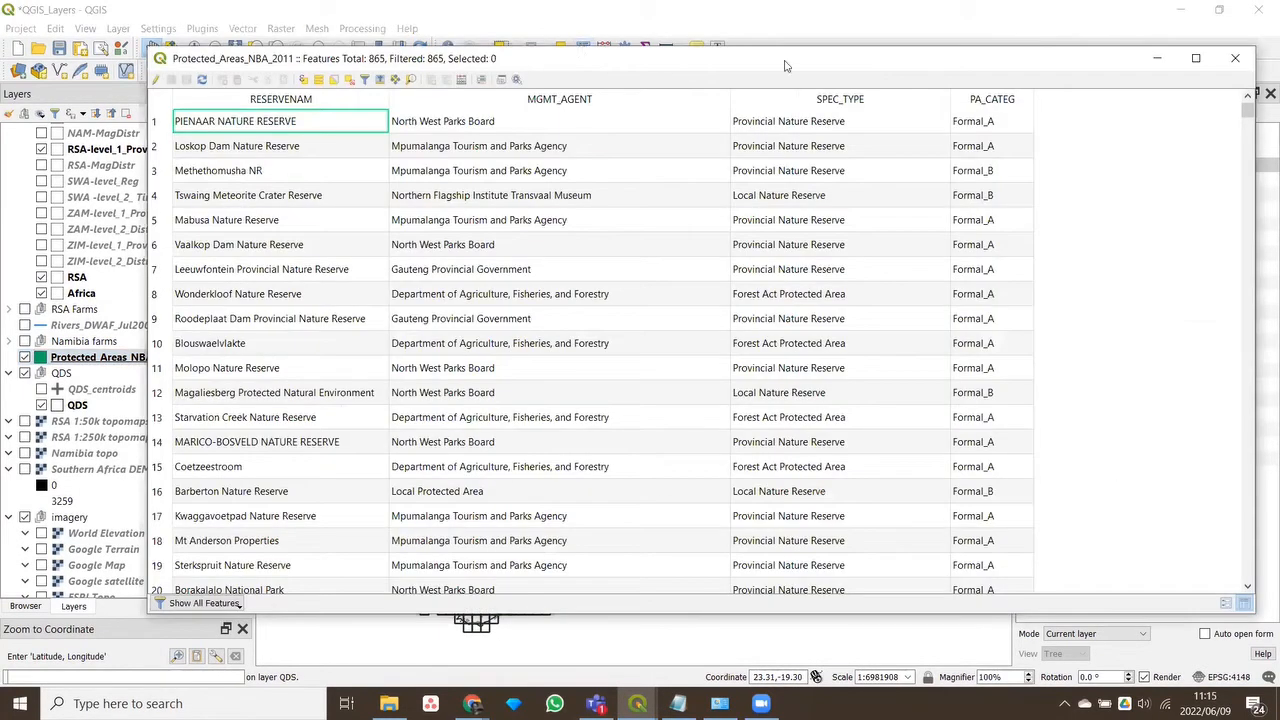
drag(785, 66, 723, 68)
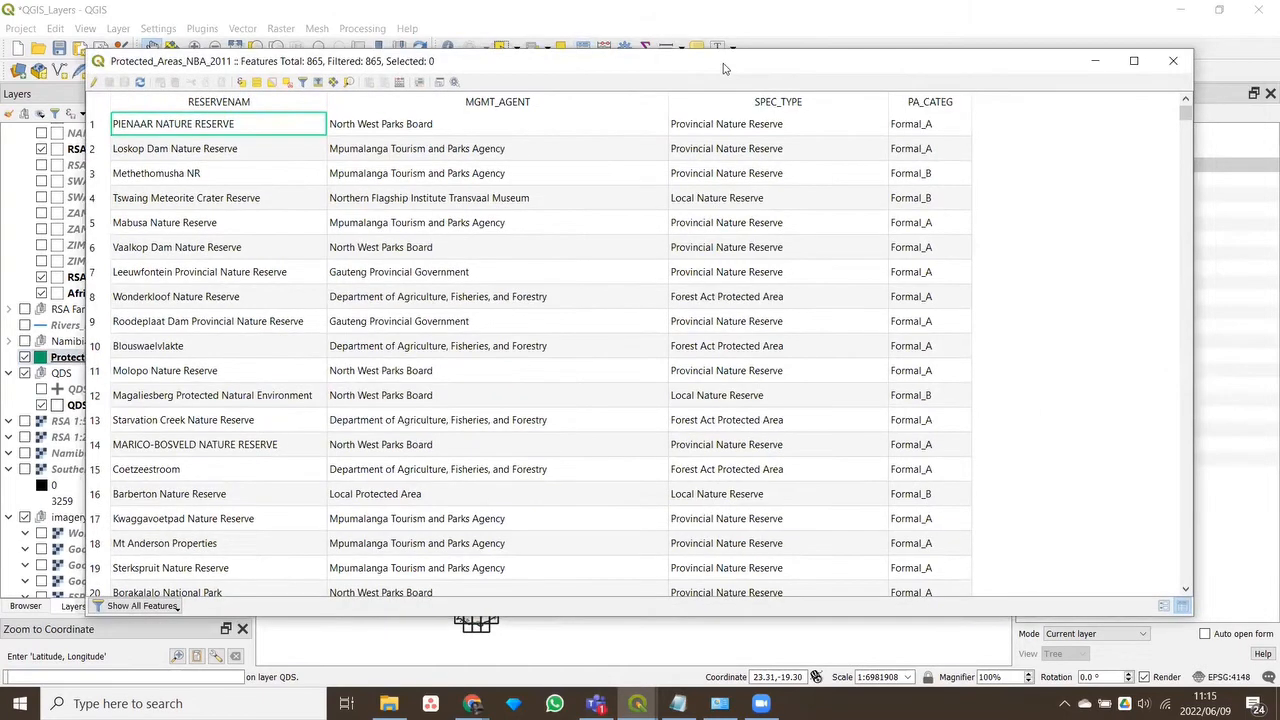
click(1175, 62)
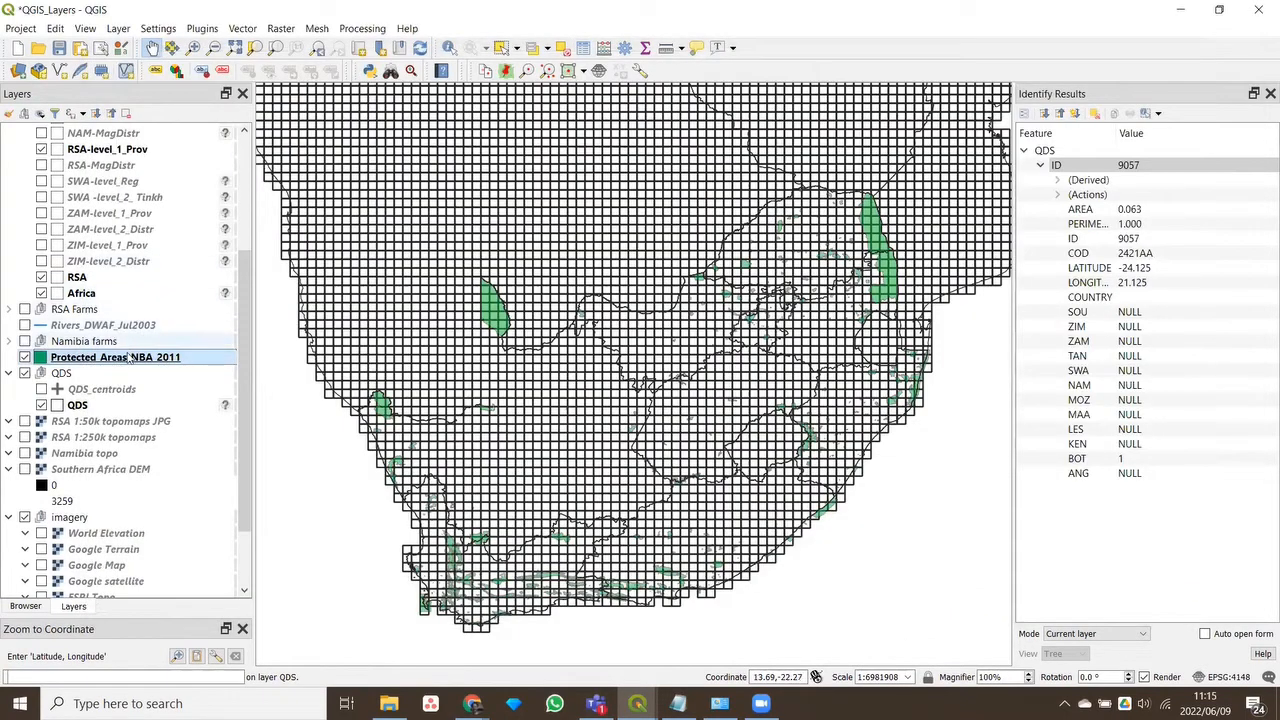
right_click(115, 360)
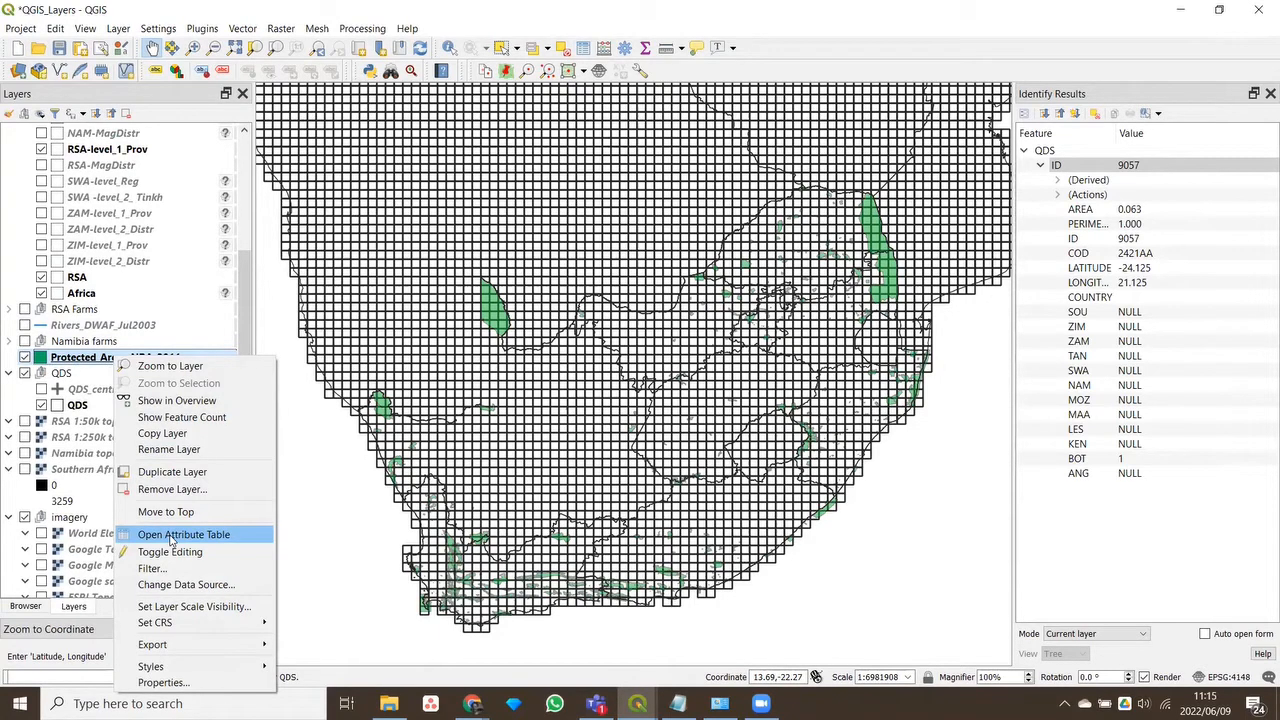
click(183, 534)
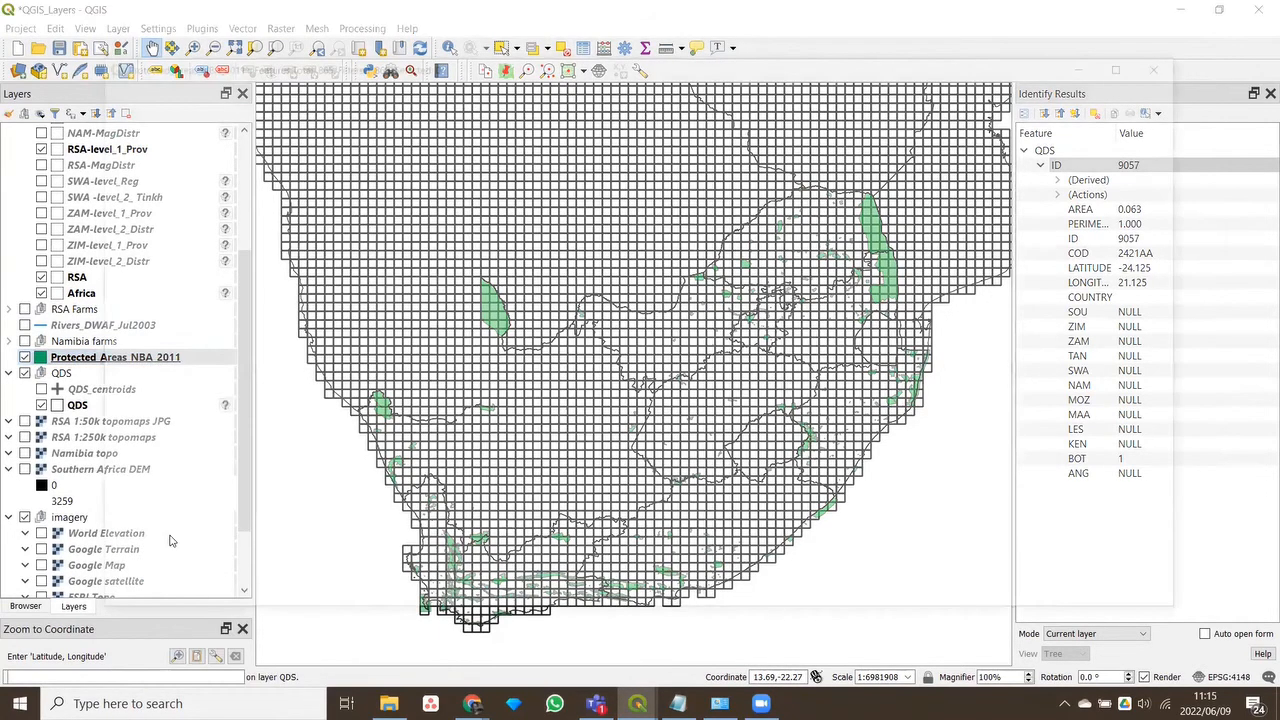
click(1173, 62)
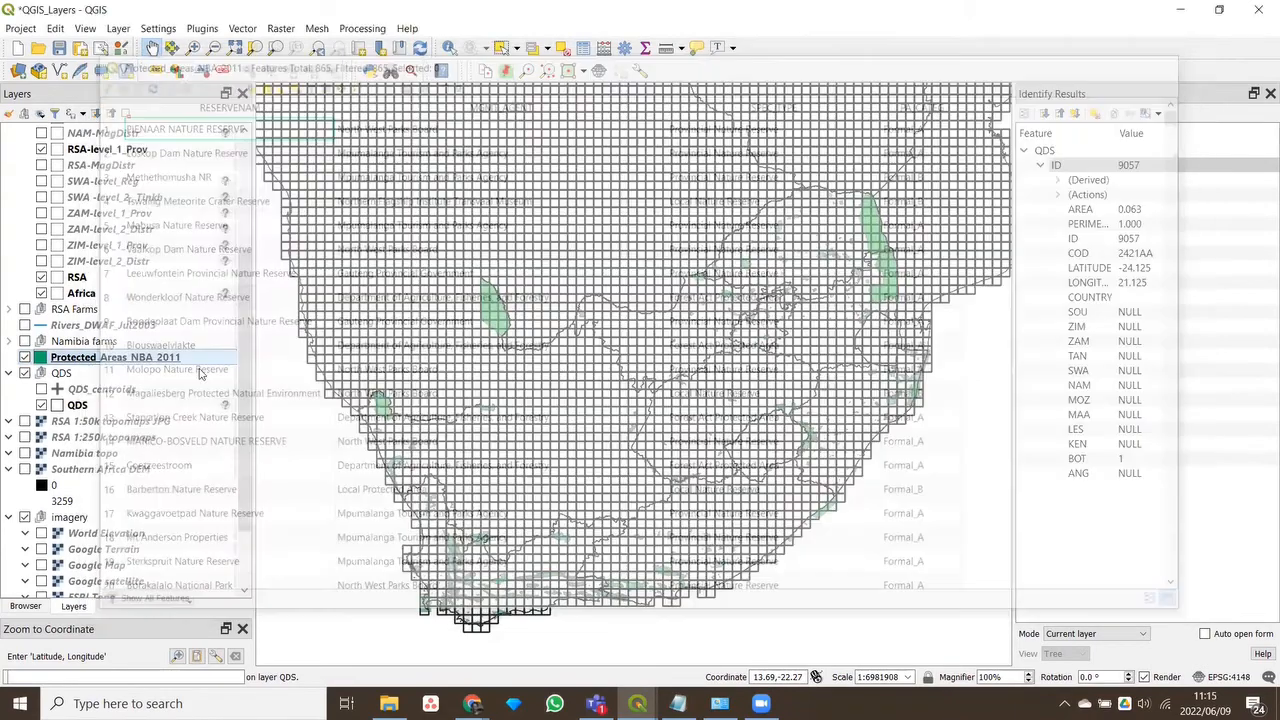
Pick the Roodeplaat Dam Provincial Nature Reserve record in the Protected_Areas_NBA_2011 attribute table, minimize the table and hide the QDS grid layer
right_click(120, 358)
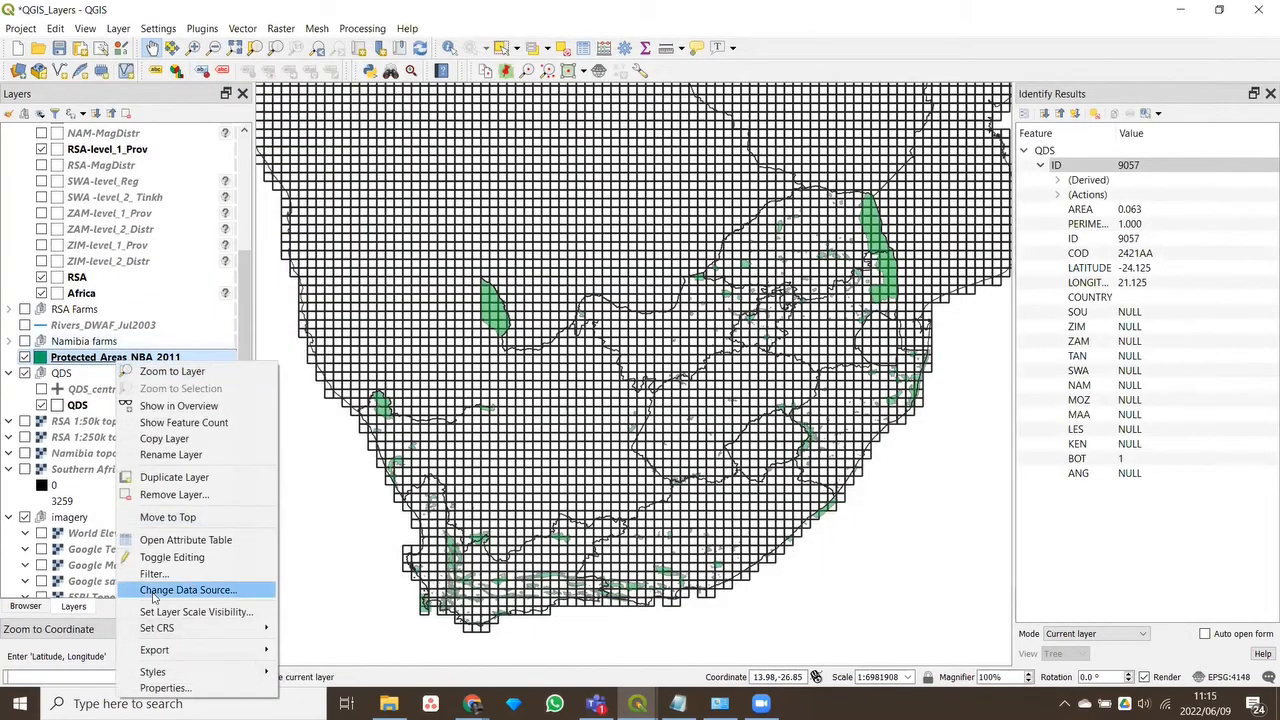
click(198, 542)
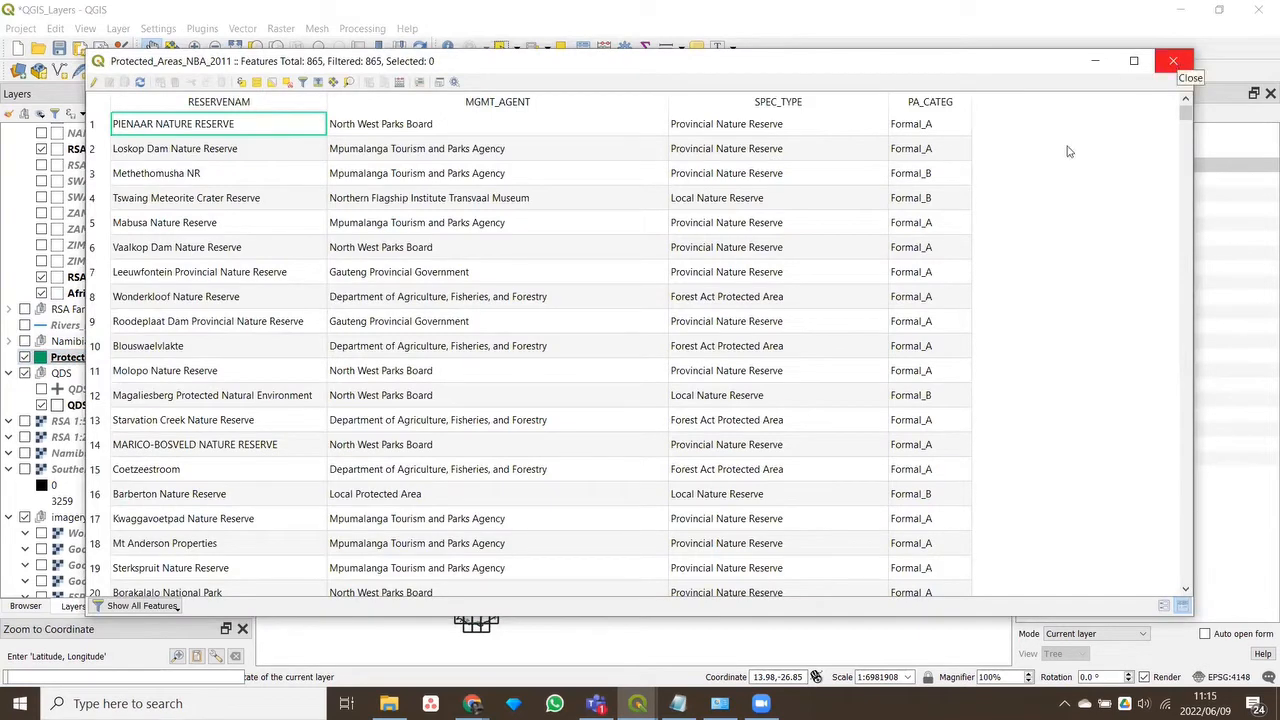
click(236, 321)
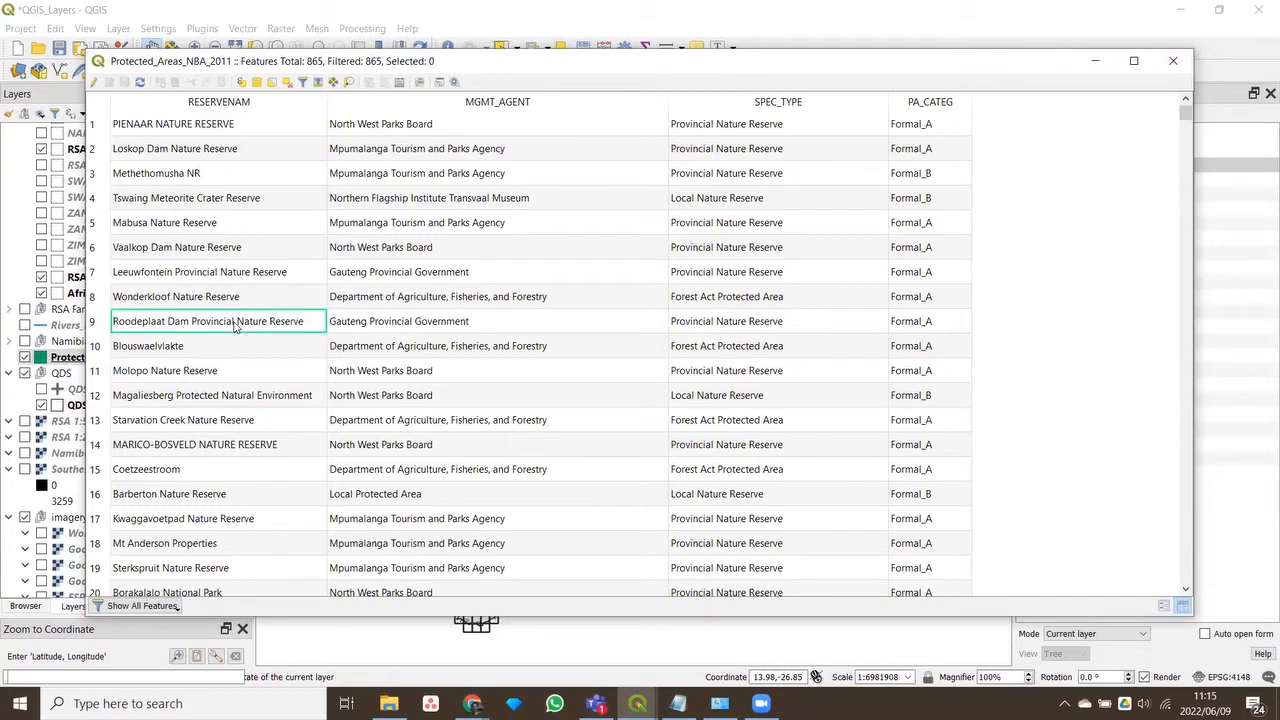
click(1094, 61)
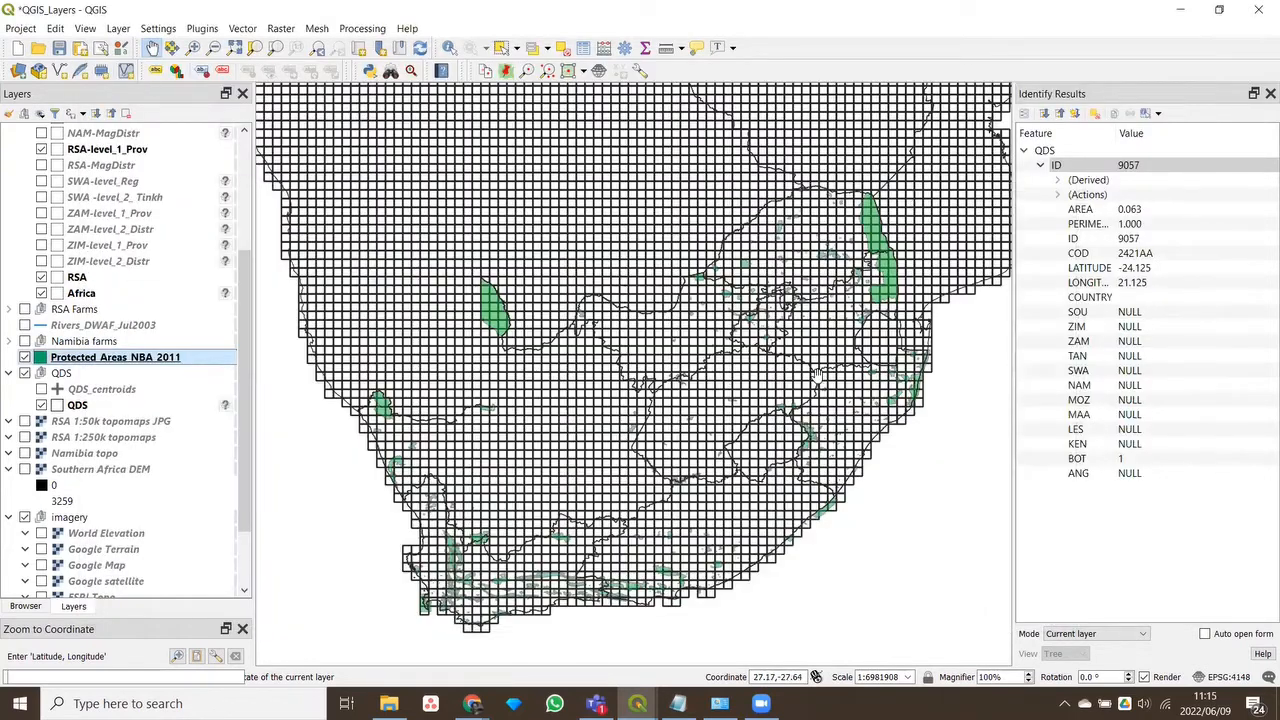
click(42, 405)
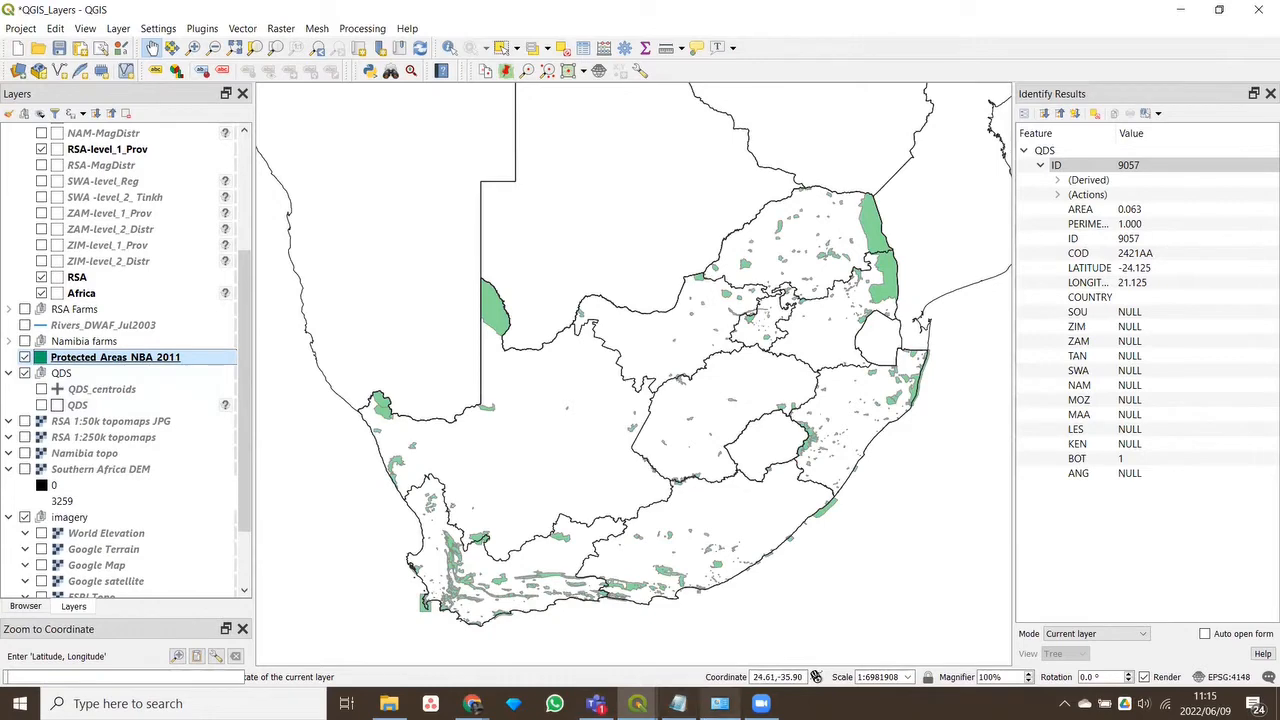
Zoom the map to the Roodeplaat Dam Provincial Nature Reserve, then zoom out to view its surroundings
mouse_move(637, 703)
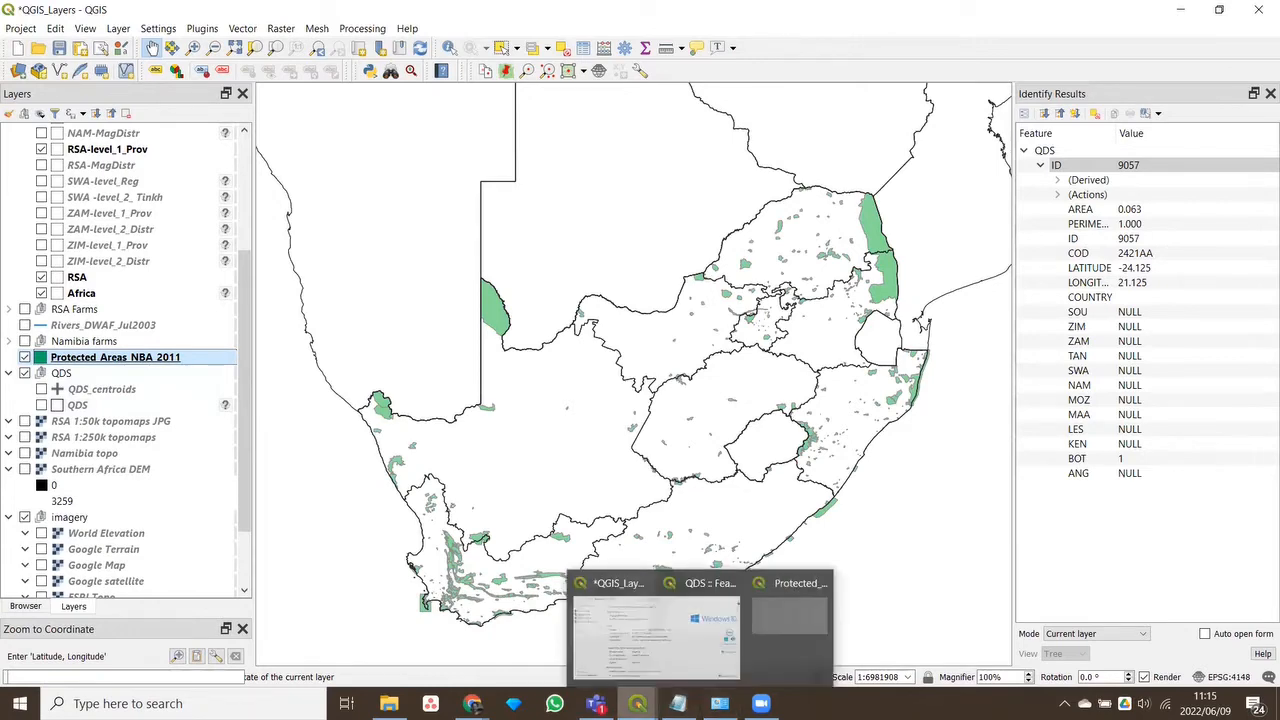
click(817, 625)
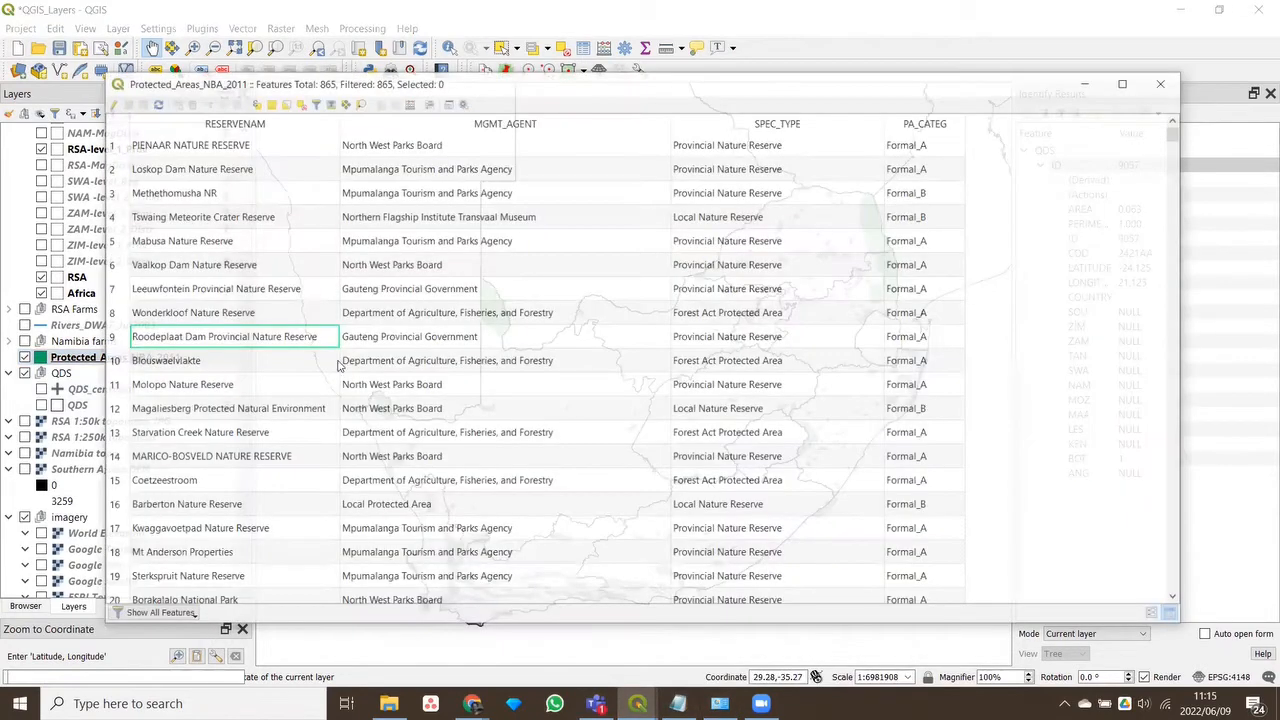
right_click(222, 327)
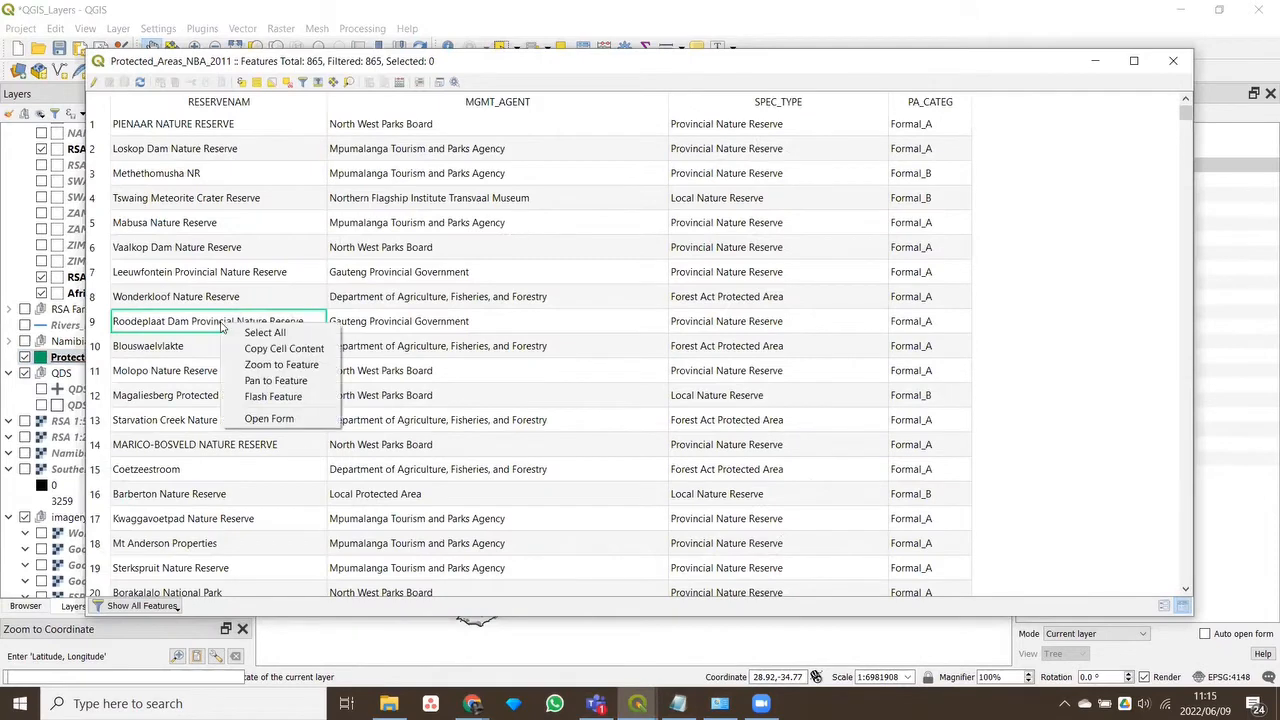
click(281, 365)
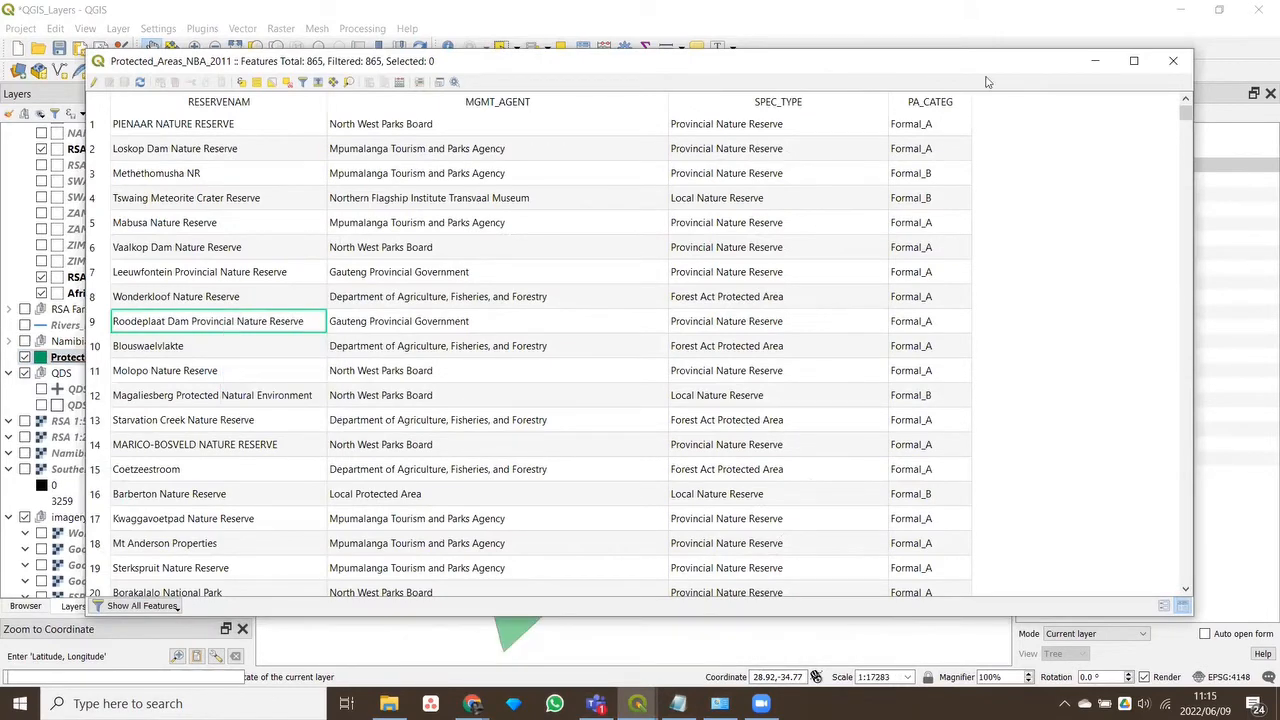
click(1095, 61)
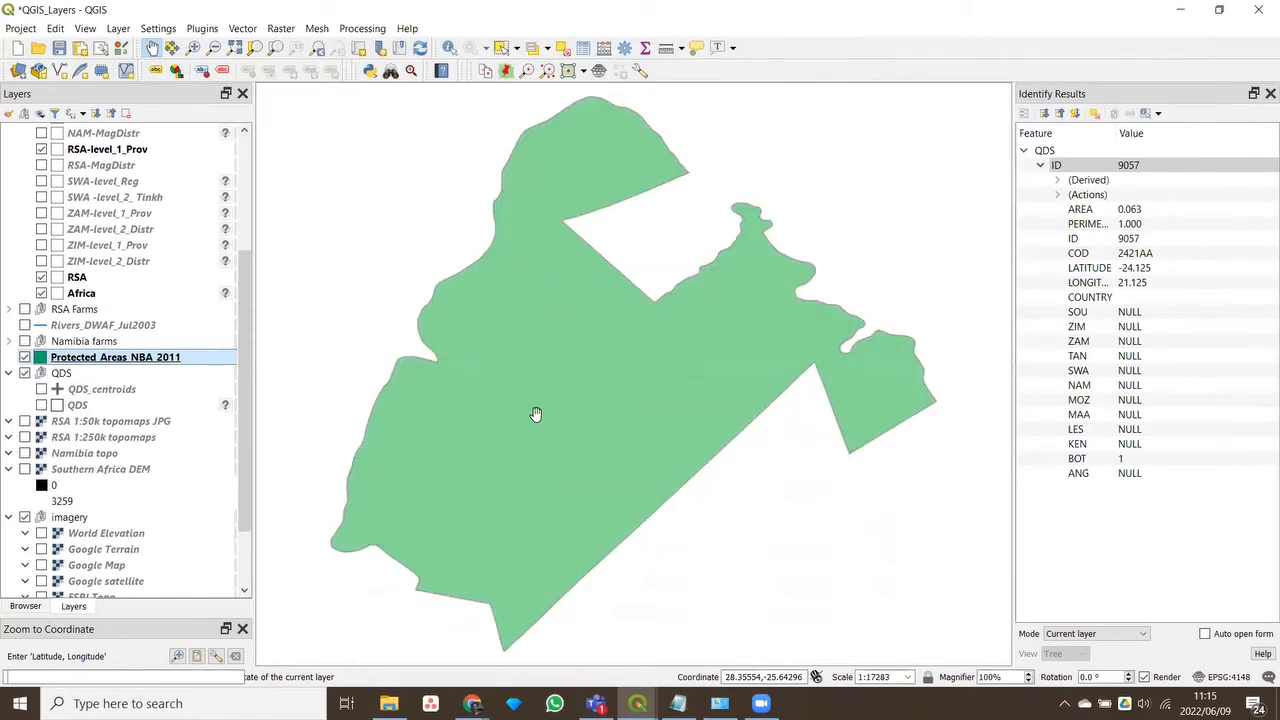
scroll(536, 414, down, 5)
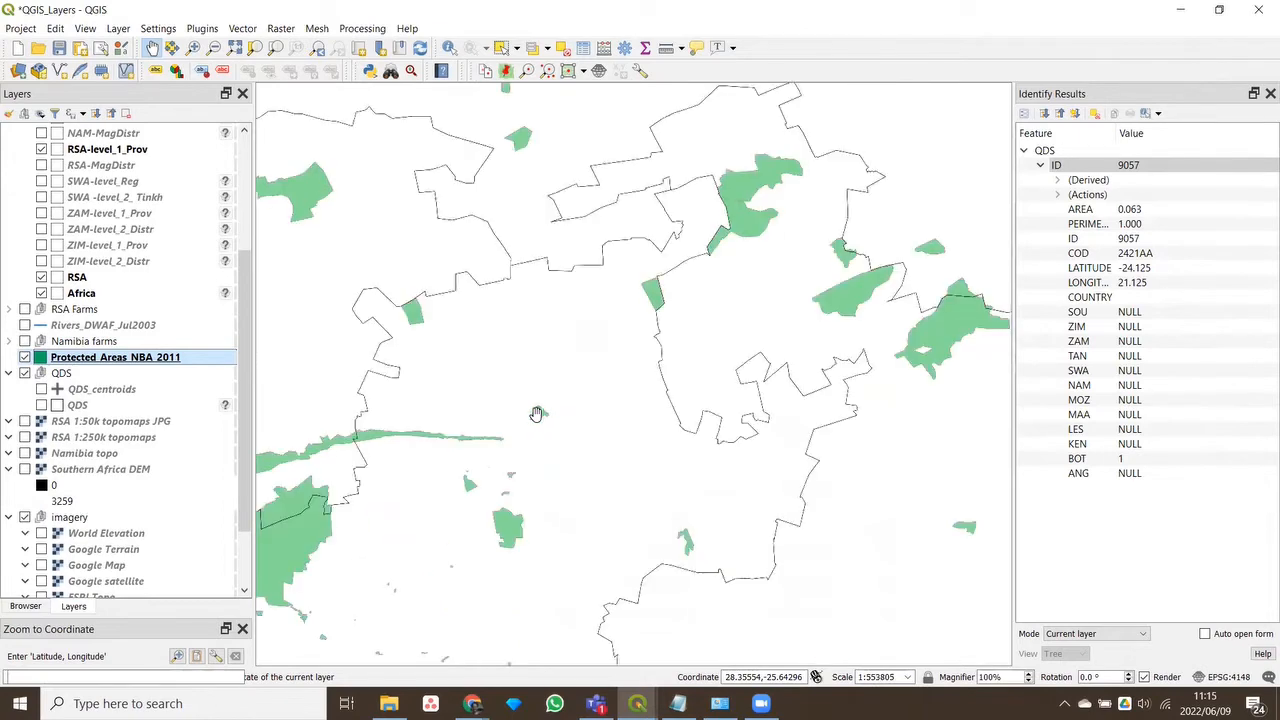
scroll(569, 452, down, 1)
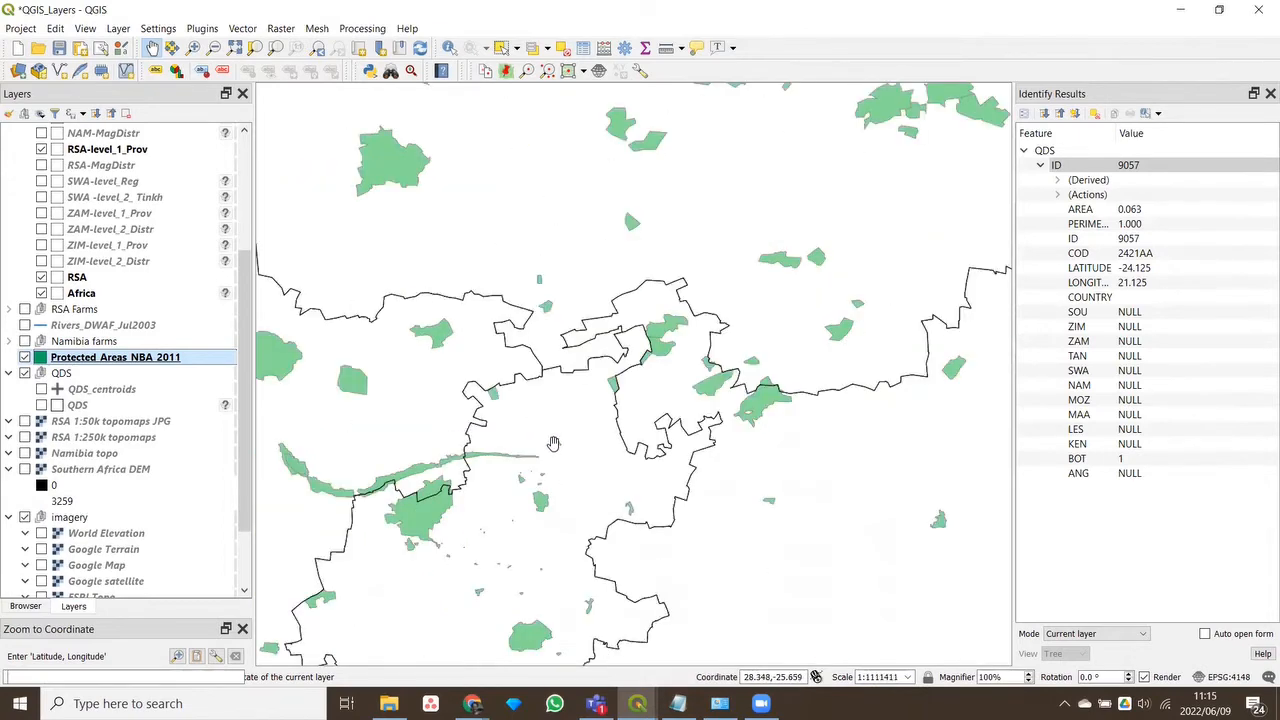
Bring all of South Africa's protected areas into view and close the Identify Results panel
drag(560, 455, 655, 290)
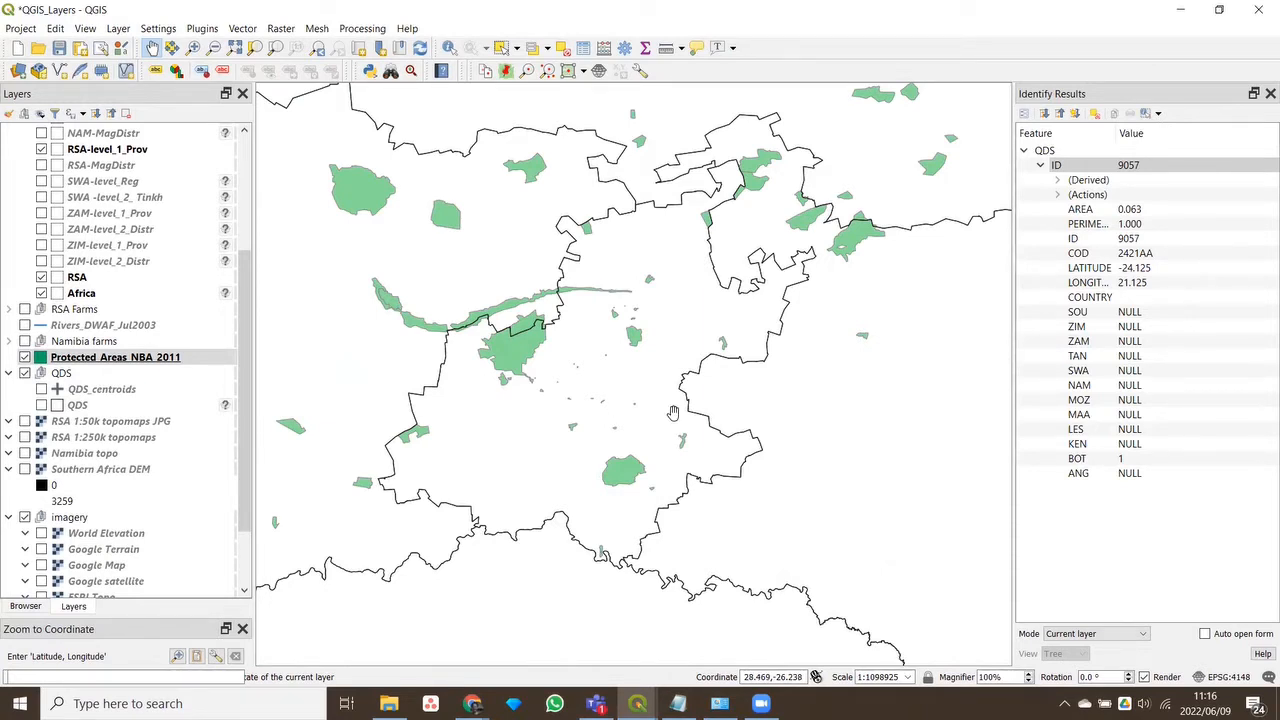
scroll(661, 414, down, 1)
scroll(661, 414, down, 1)
drag(575, 490, 703, 345)
scroll(703, 345, down, 1)
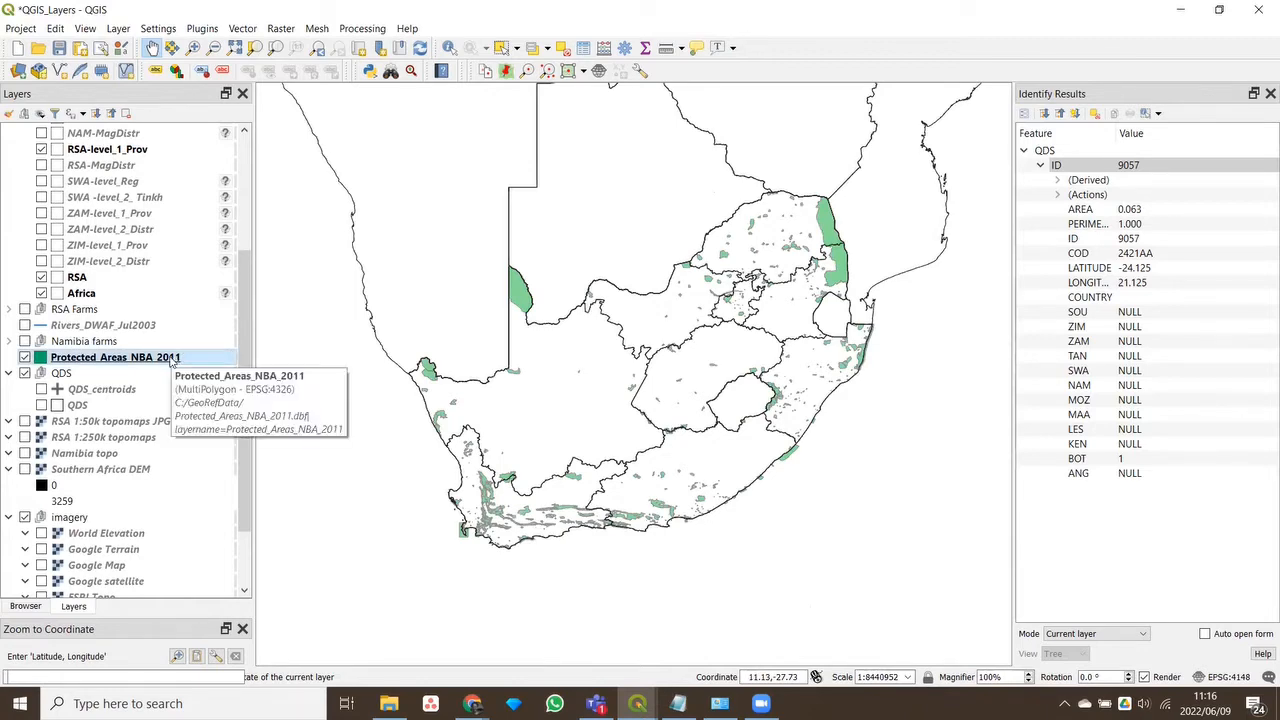
click(1270, 93)
drag(857, 288, 771, 308)
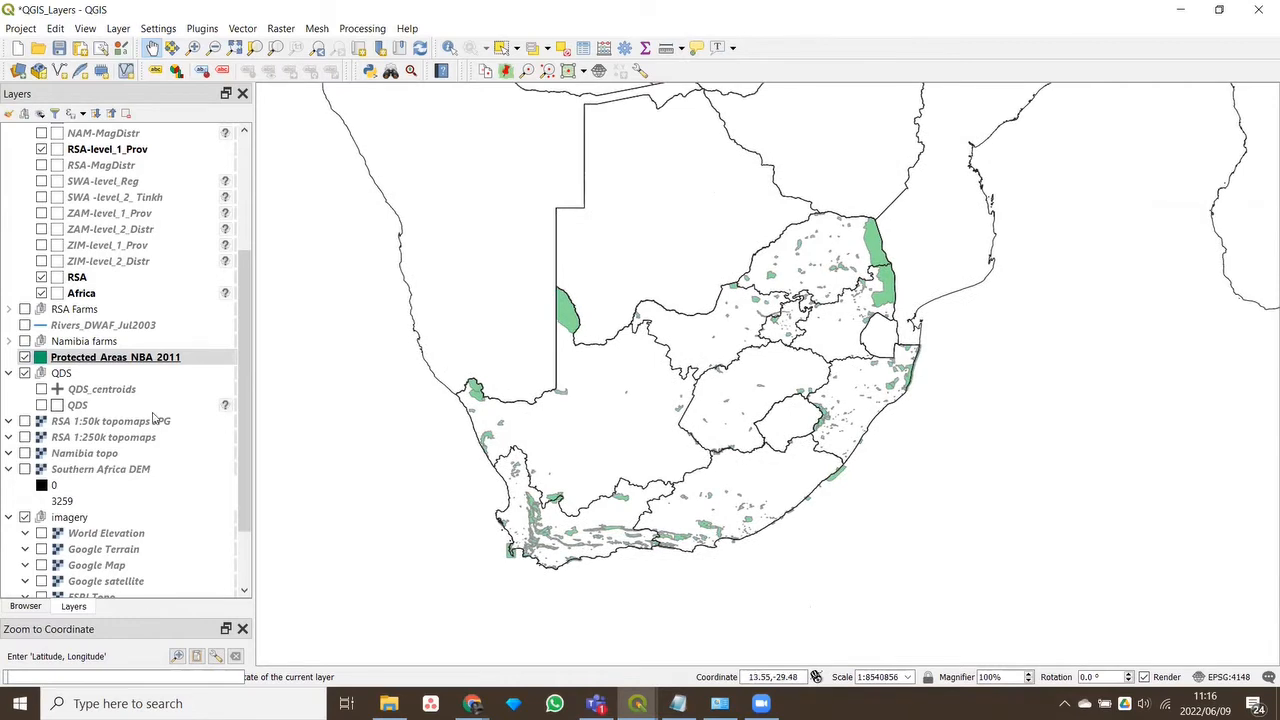
Make QDS the active layer and display its grid over South Africa's protected areas
click(72, 406)
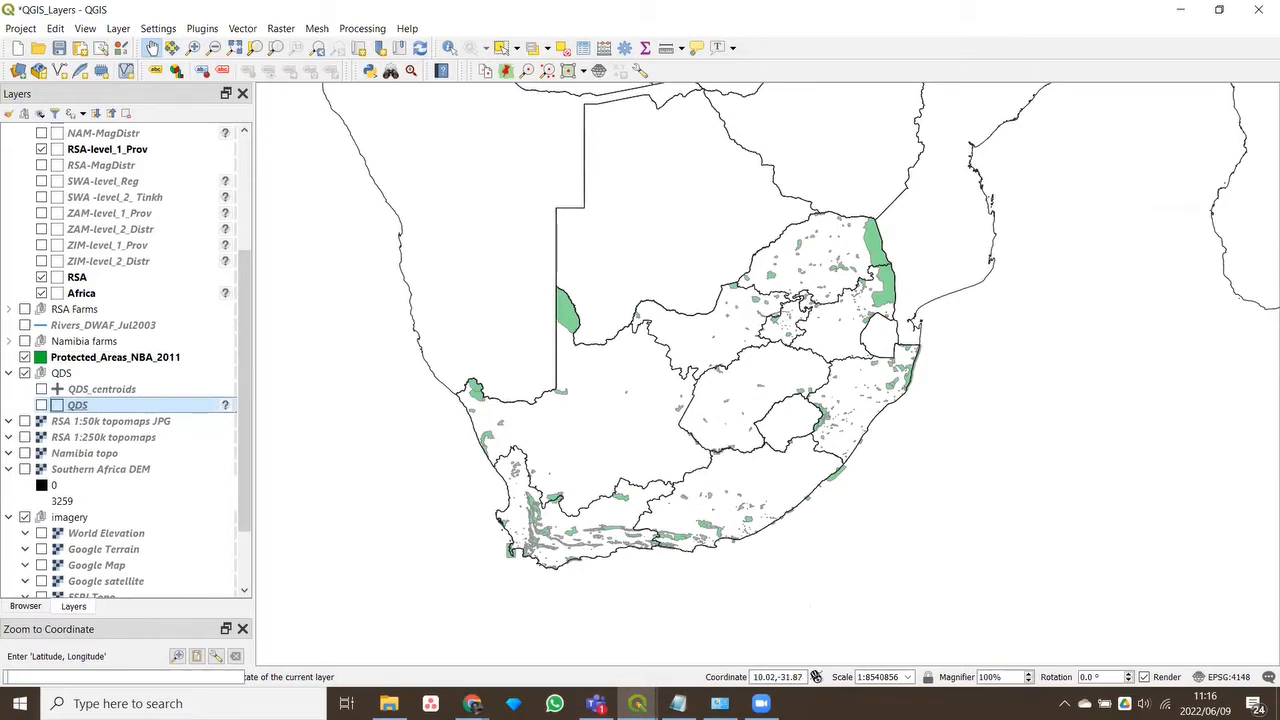
key(alt+Tab)
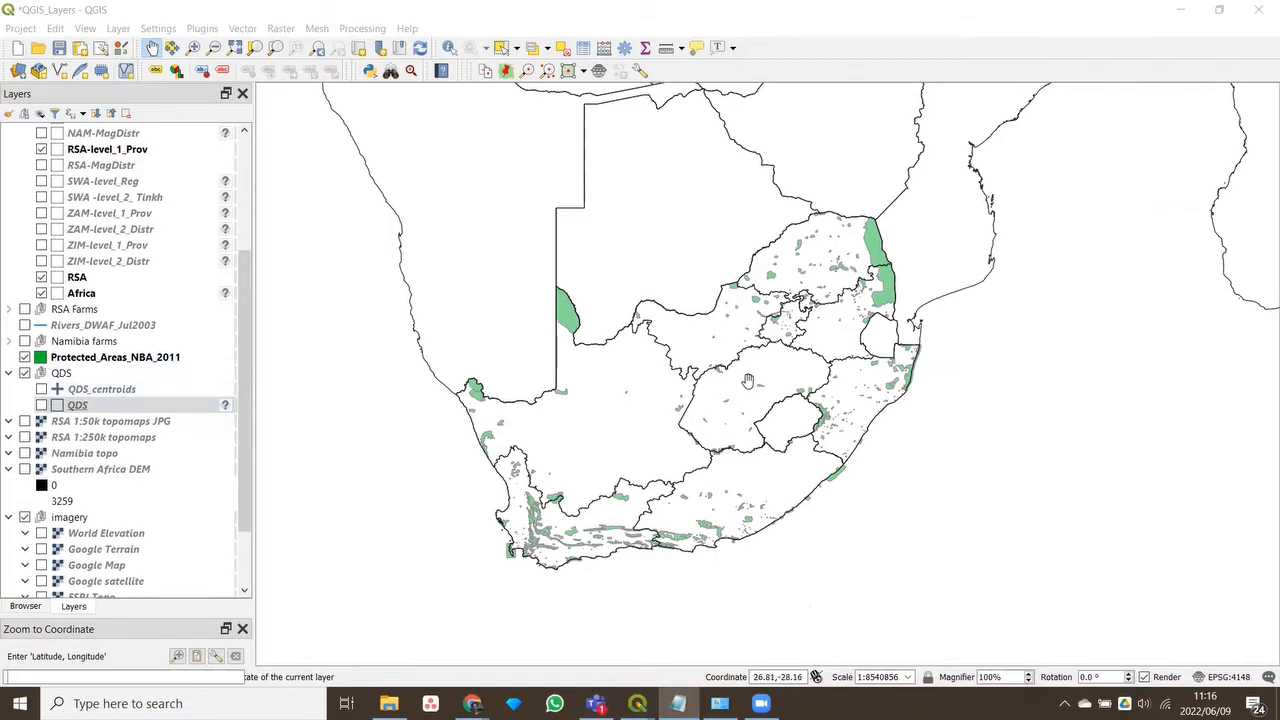
scroll(749, 381, up, 1)
drag(692, 438, 824, 334)
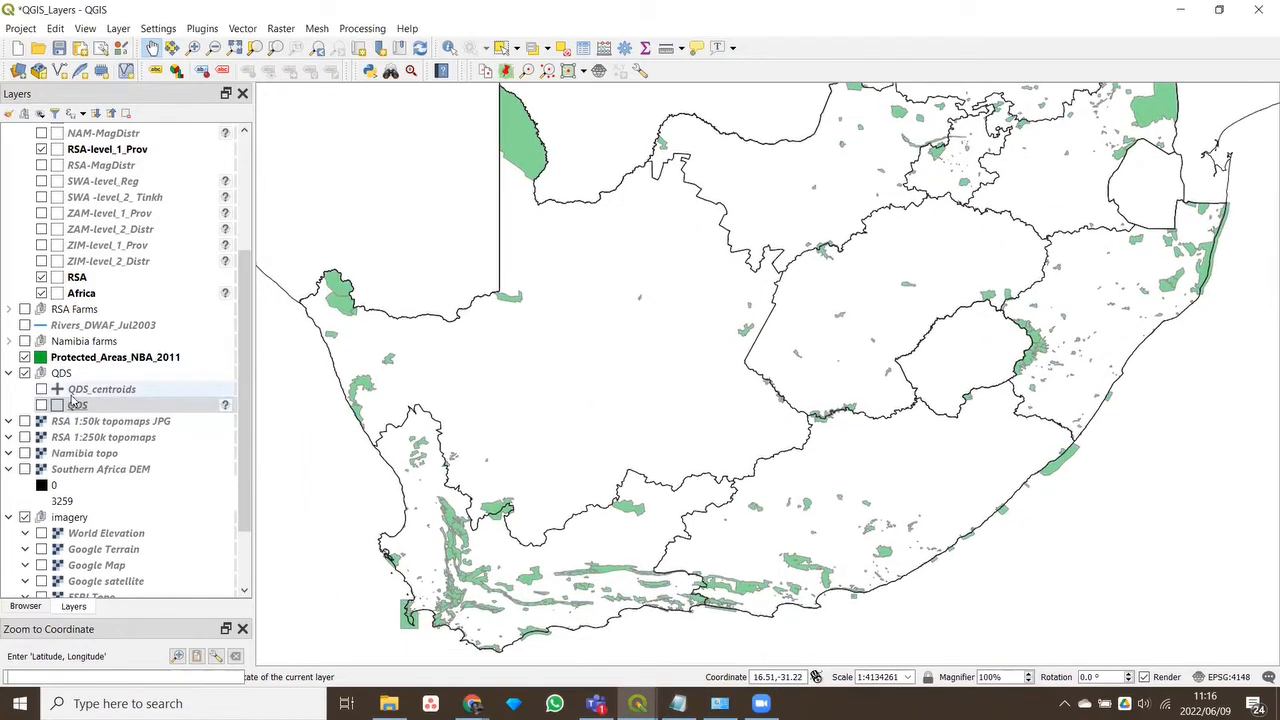
click(41, 405)
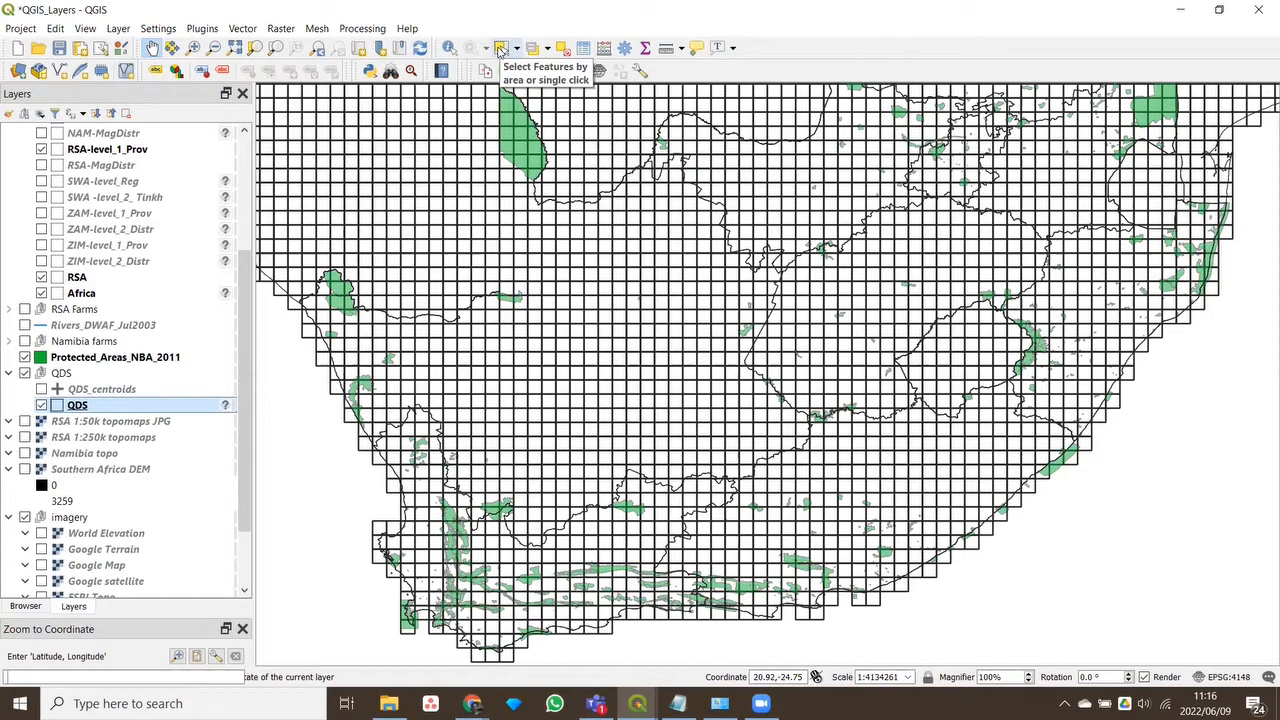
Hide the QDS grid and area-select the cluster of small protected areas inland from the southeast coast in Protected_Areas_NBA_2011
click(501, 50)
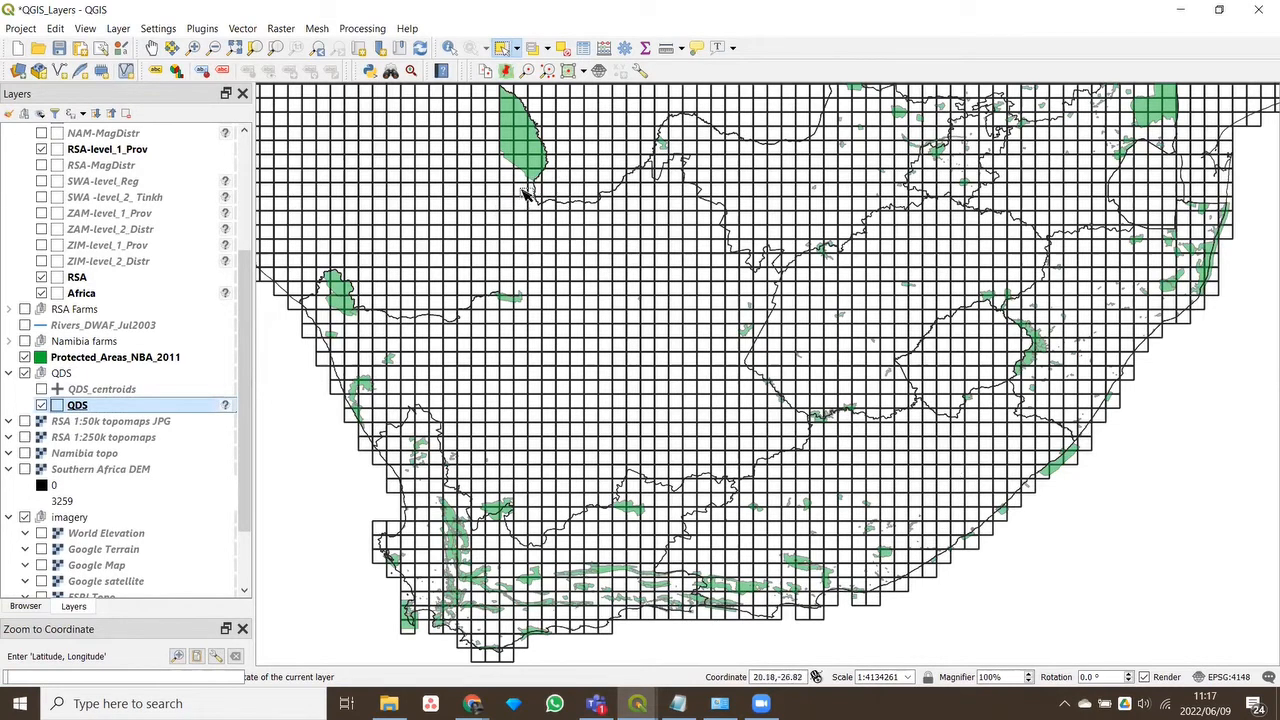
click(41, 405)
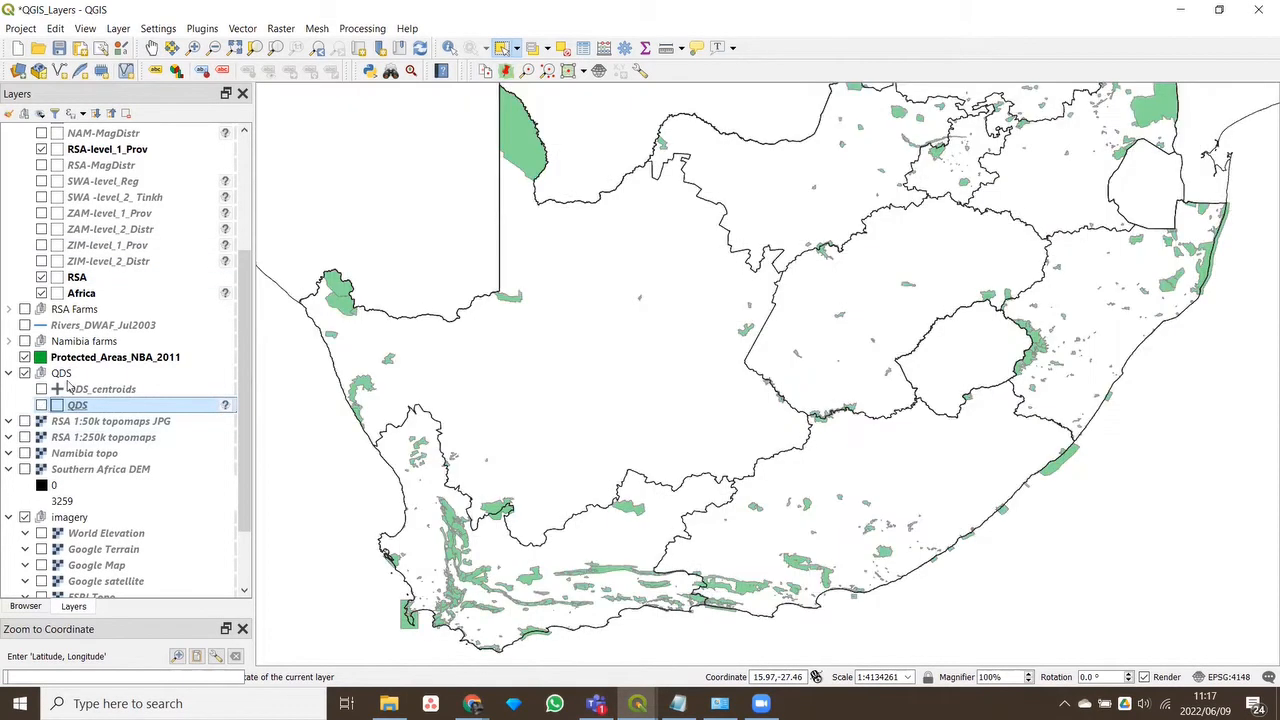
click(104, 360)
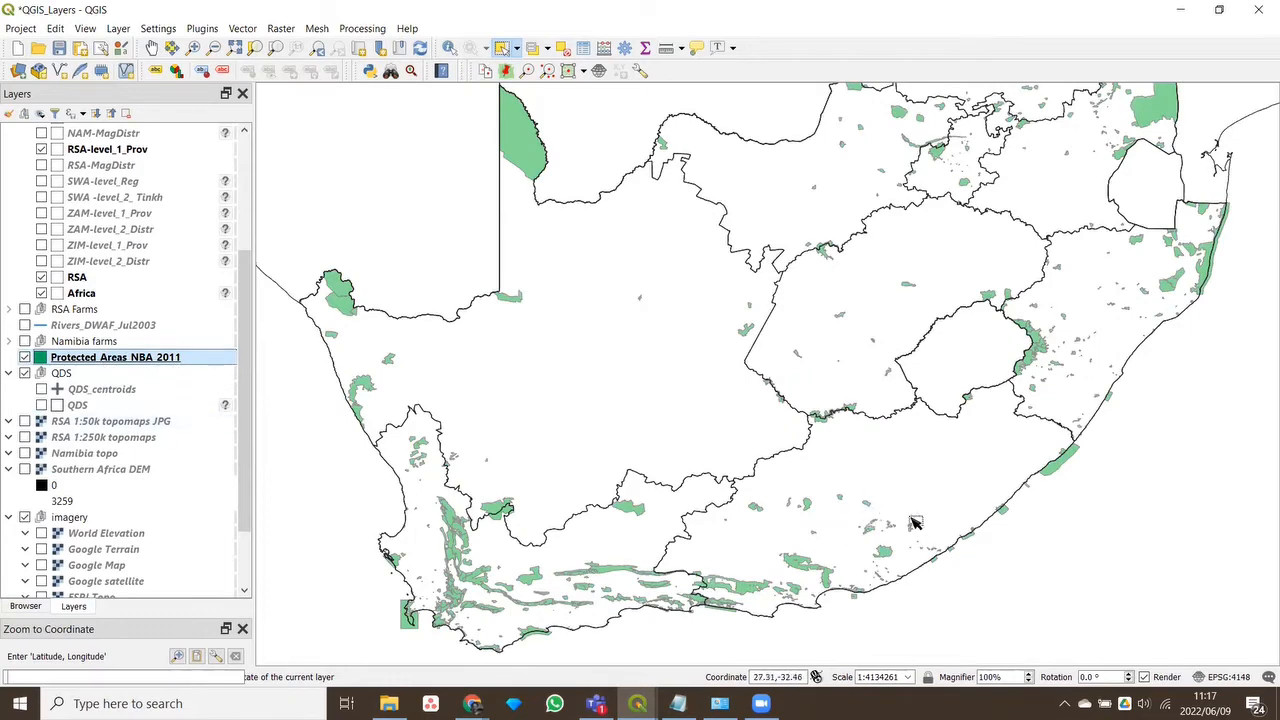
scroll(900, 588, up, 2)
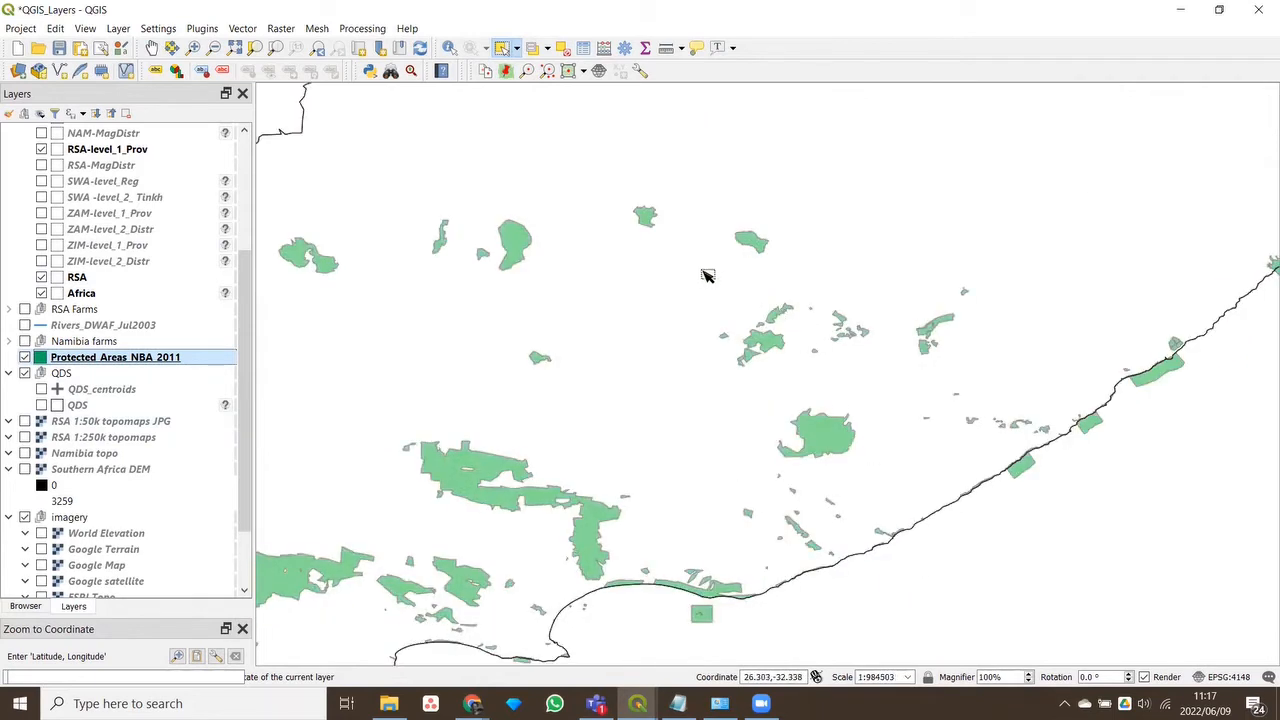
drag(697, 274, 897, 392)
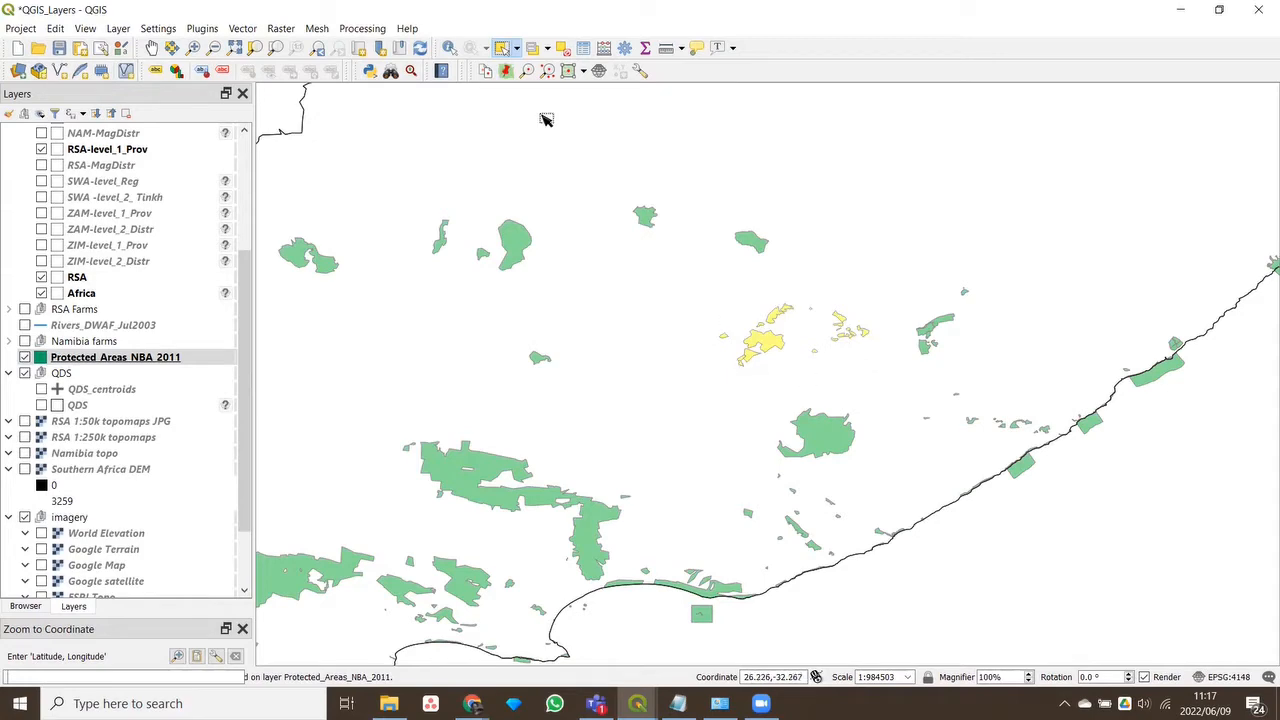
View the Protected_Areas_NBA_2011 attribute table filtered to show only the selected features
click(583, 48)
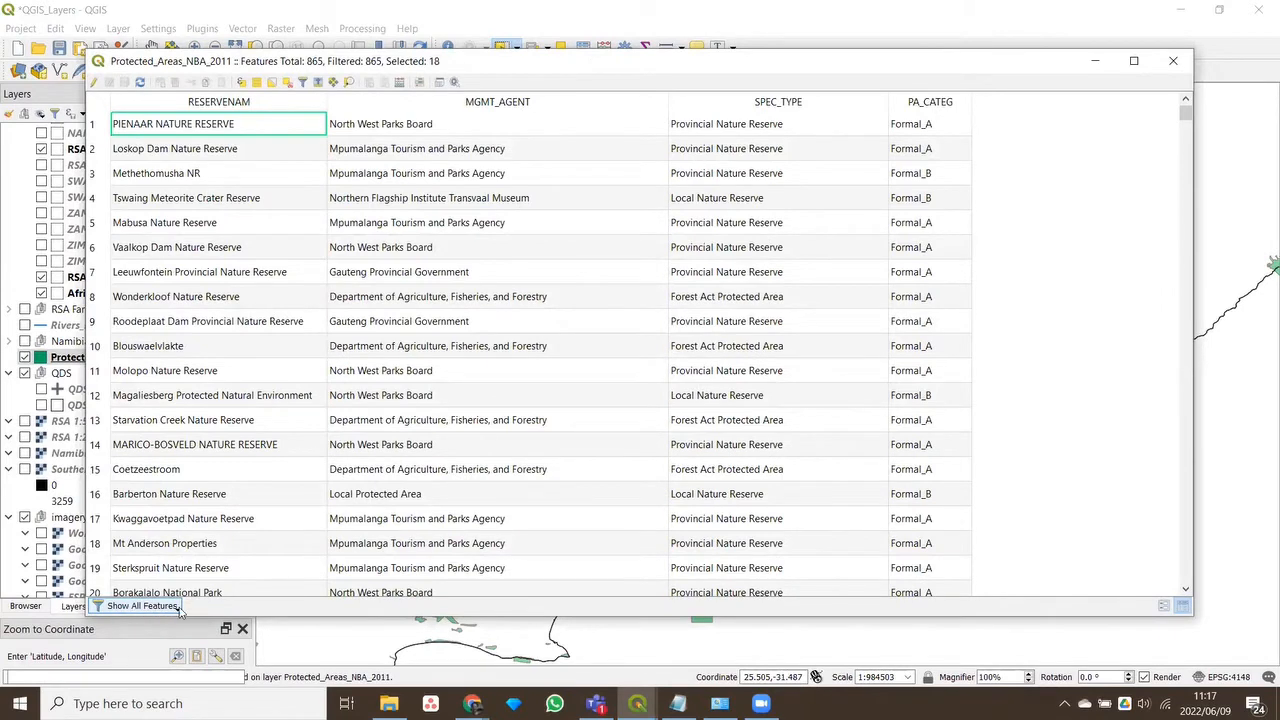
click(175, 608)
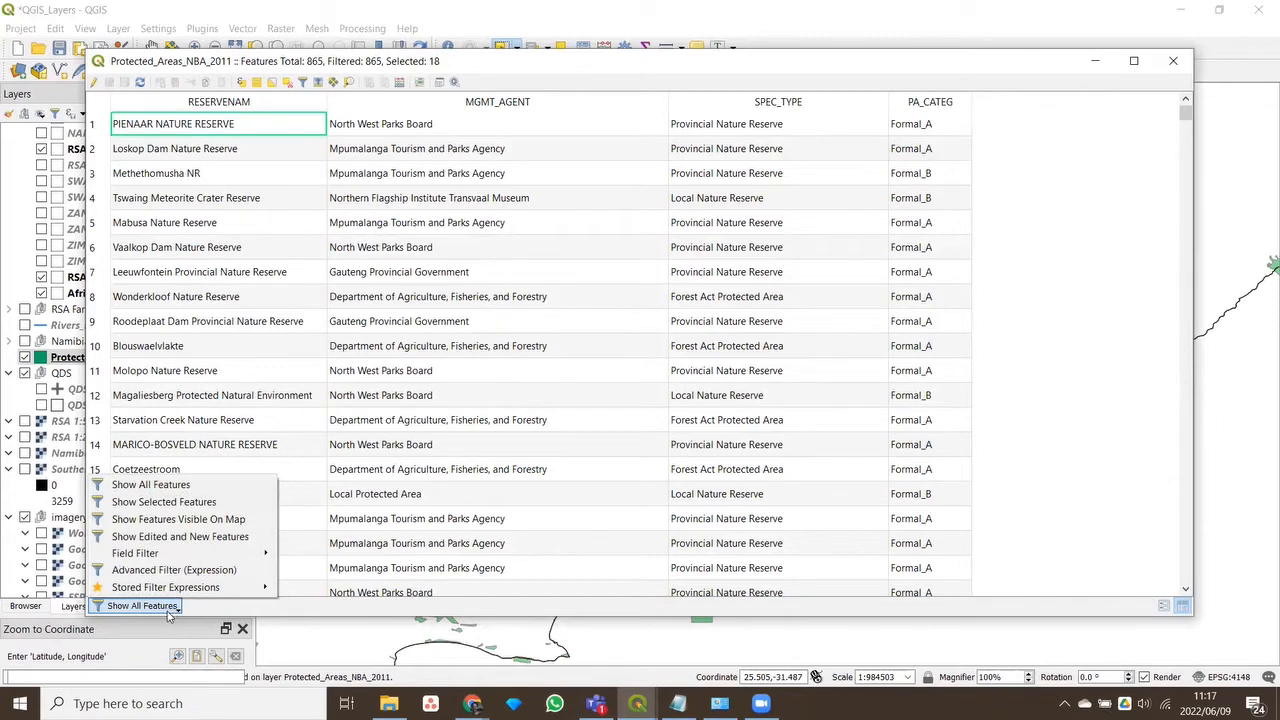
click(182, 503)
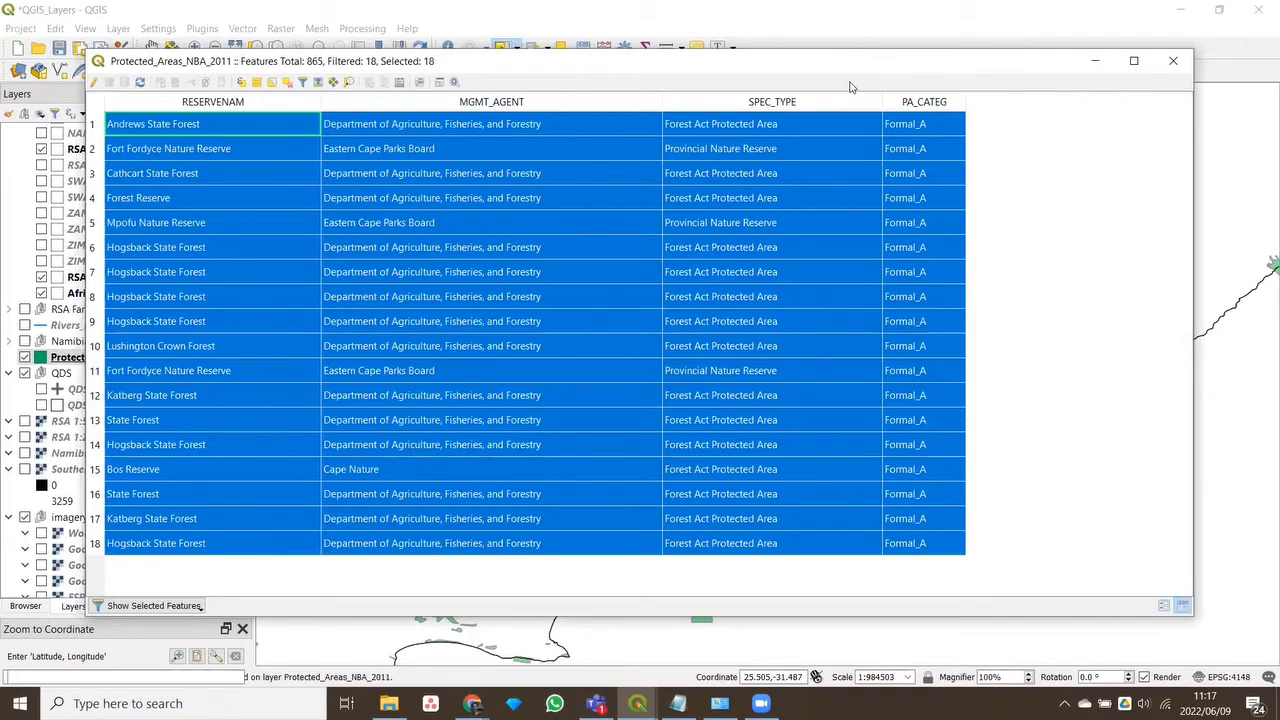
drag(804, 64, 851, 87)
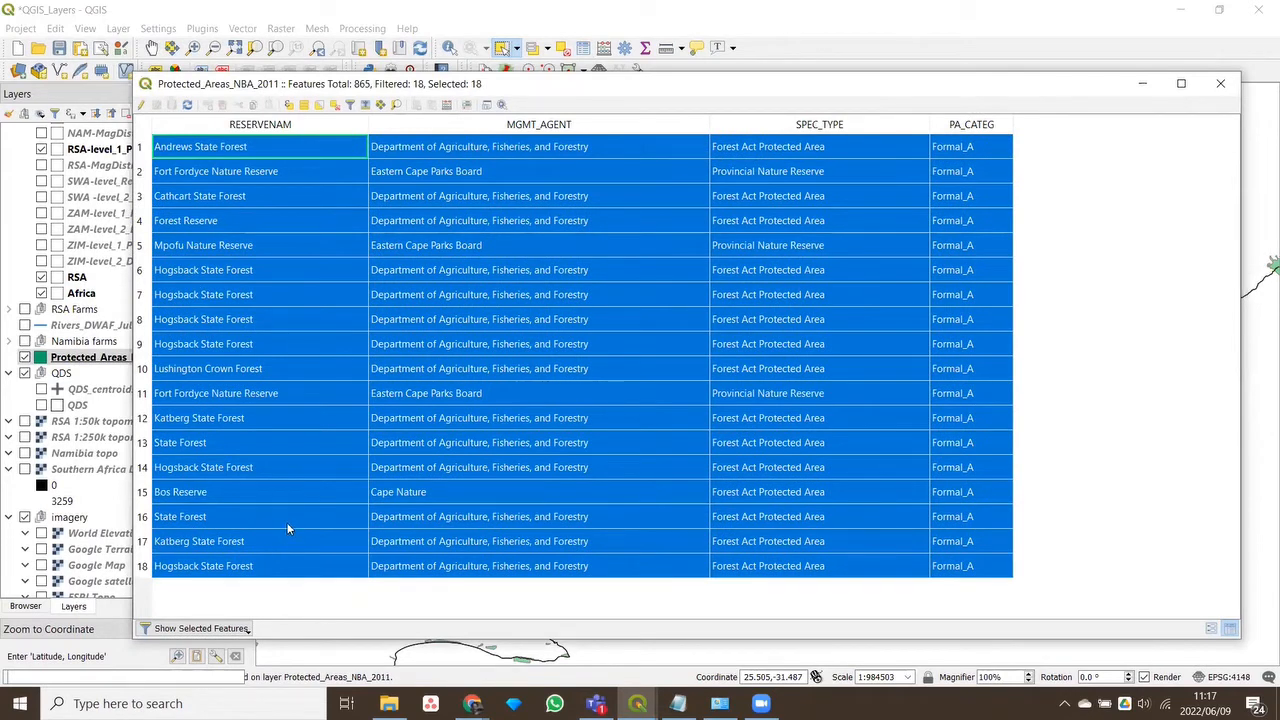
Zoom the map to the State Forest record in row 16 and close the attribute table
right_click(216, 514)
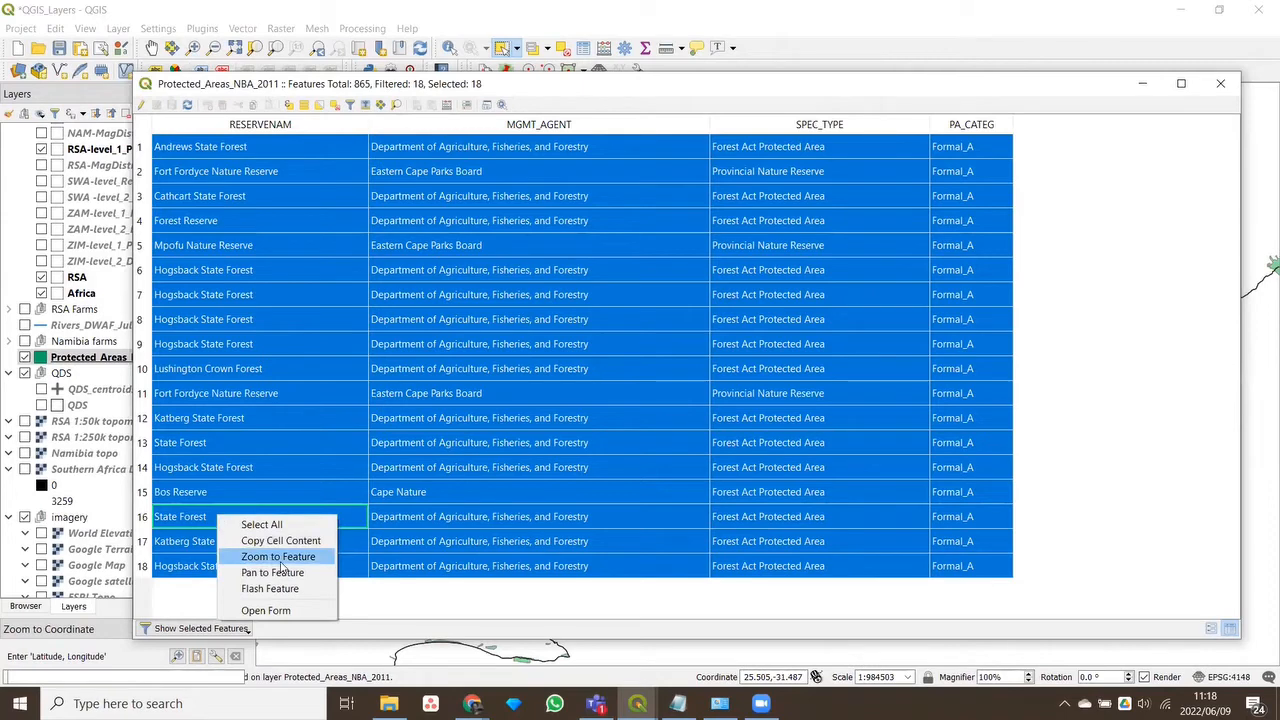
click(278, 557)
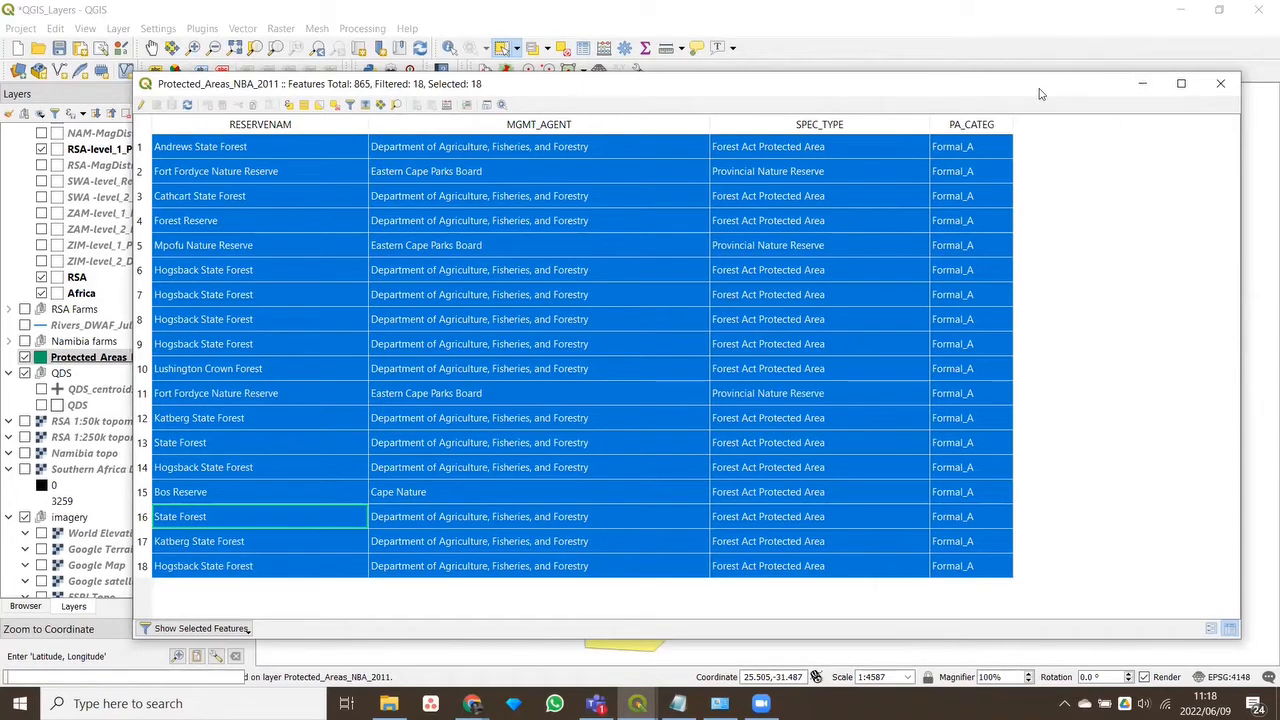
drag(1040, 94, 920, 200)
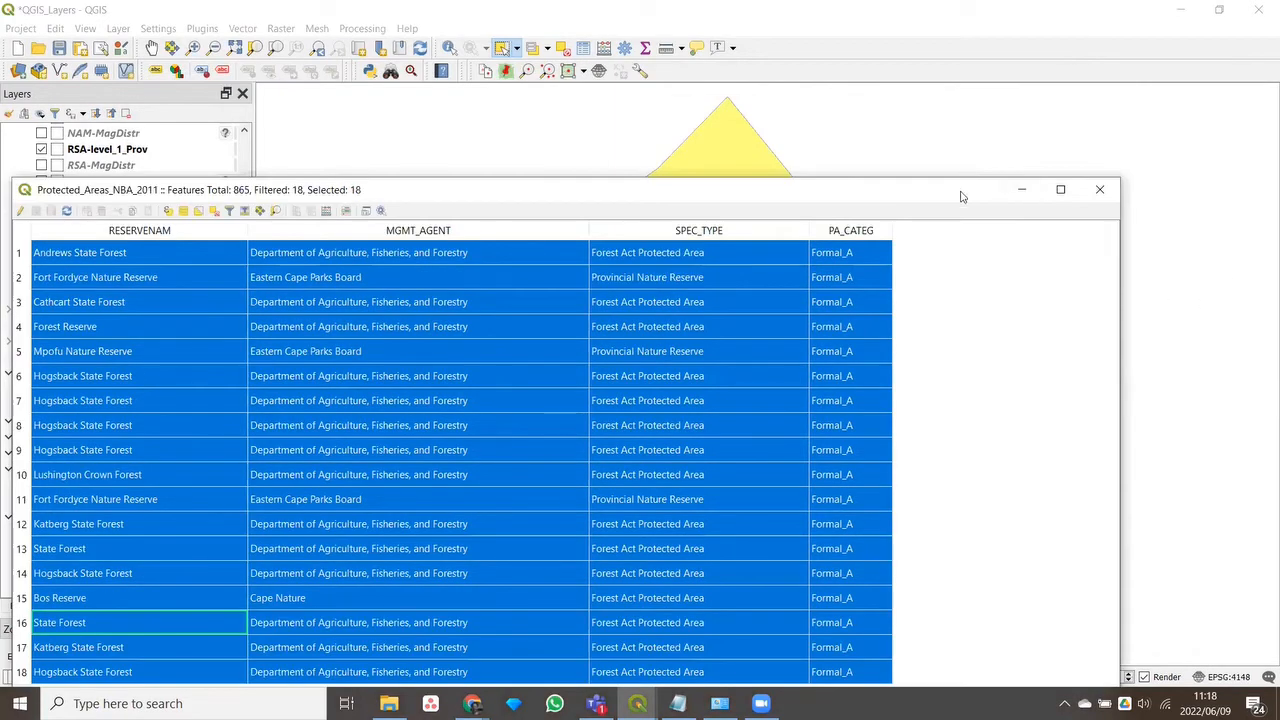
drag(961, 192, 944, 92)
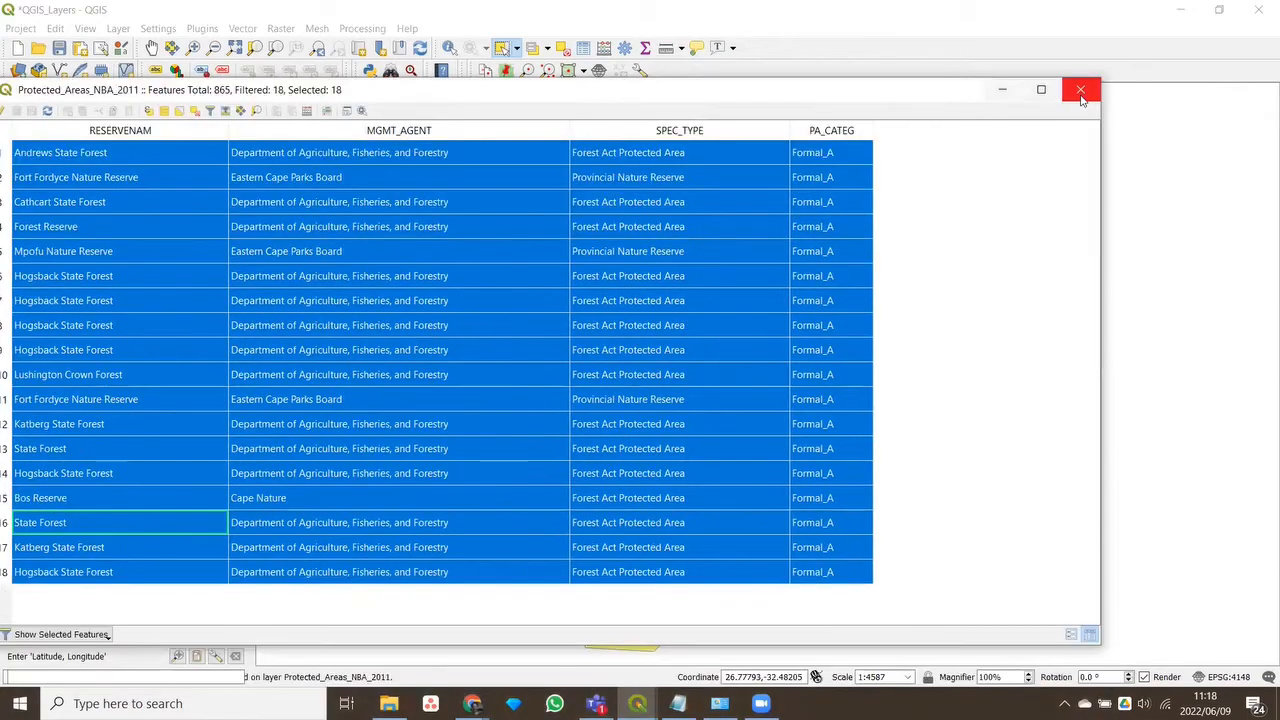
click(1082, 94)
Zoom out from the State Forest feature to the southeast coastline and clear the selection of protected areas
scroll(1125, 344, down, 1)
scroll(1090, 348, down, 2)
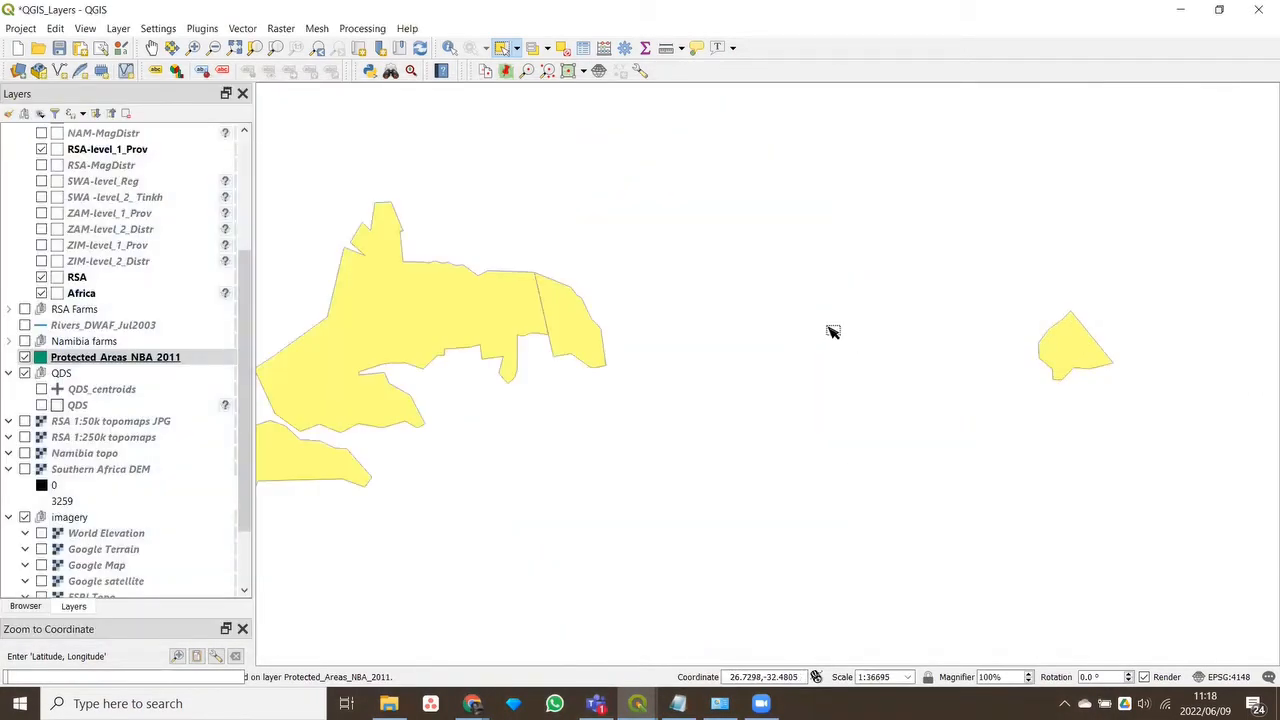
scroll(870, 332, down, 1)
scroll(960, 333, down, 1)
scroll(985, 332, down, 1)
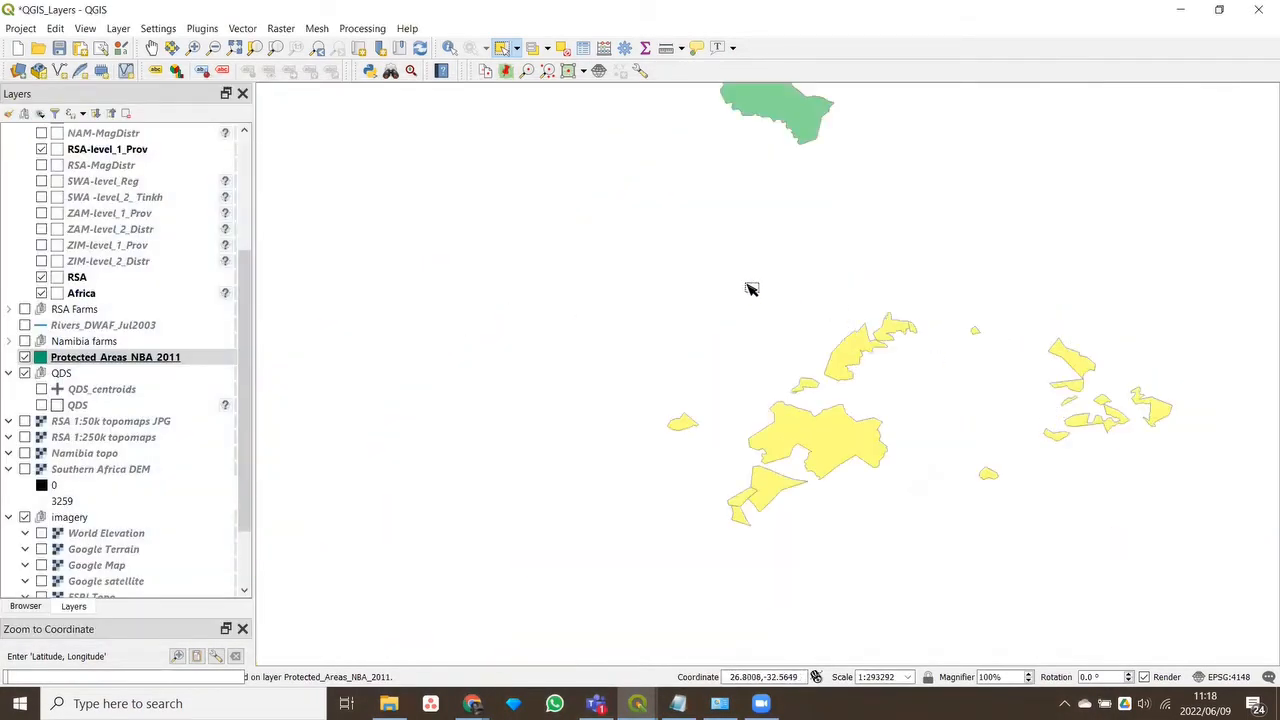
click(152, 48)
drag(934, 409, 729, 367)
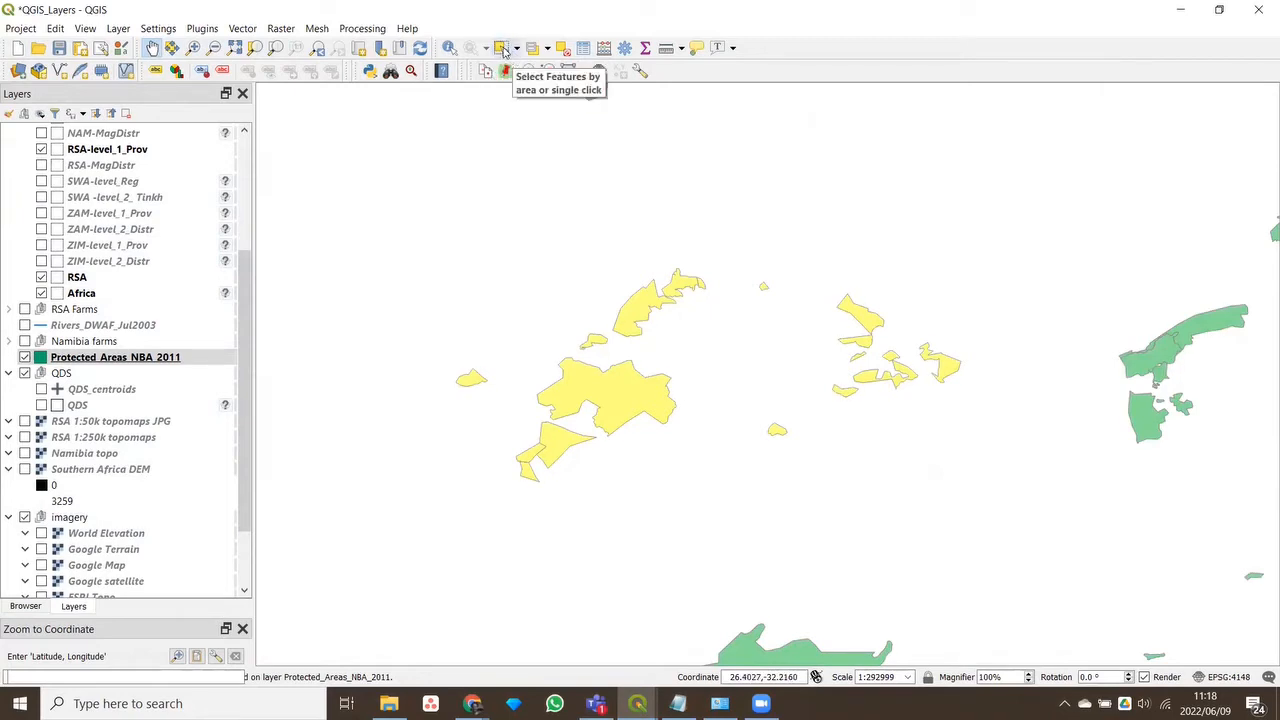
scroll(580, 200, down, 2)
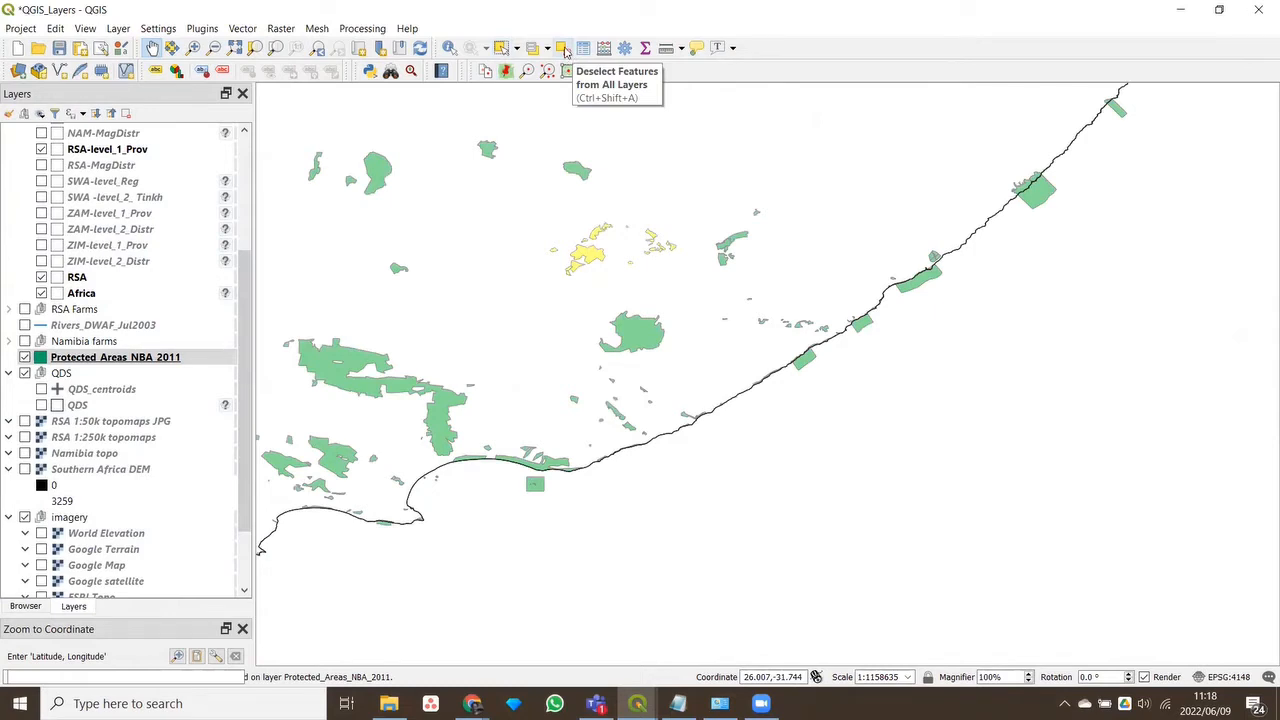
click(563, 49)
Area-select a wider block of protected areas reaching the southeast coast, and clear that selection
click(501, 48)
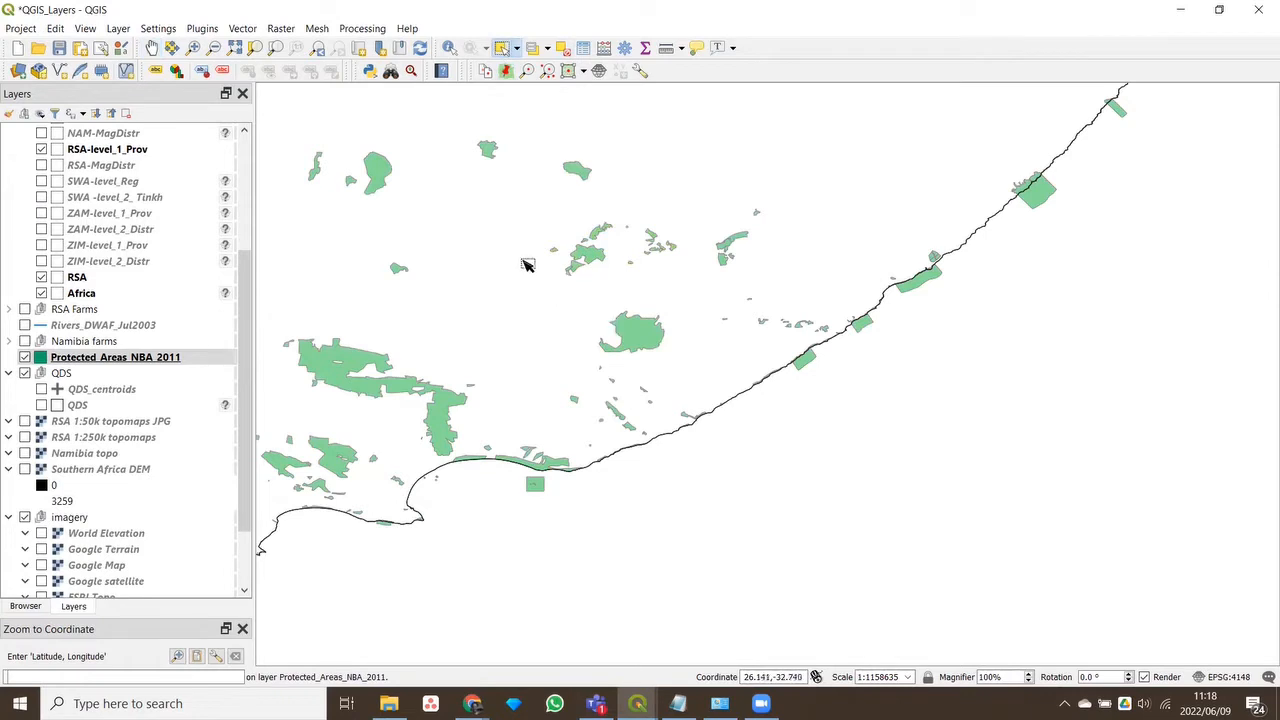
drag(494, 196, 843, 393)
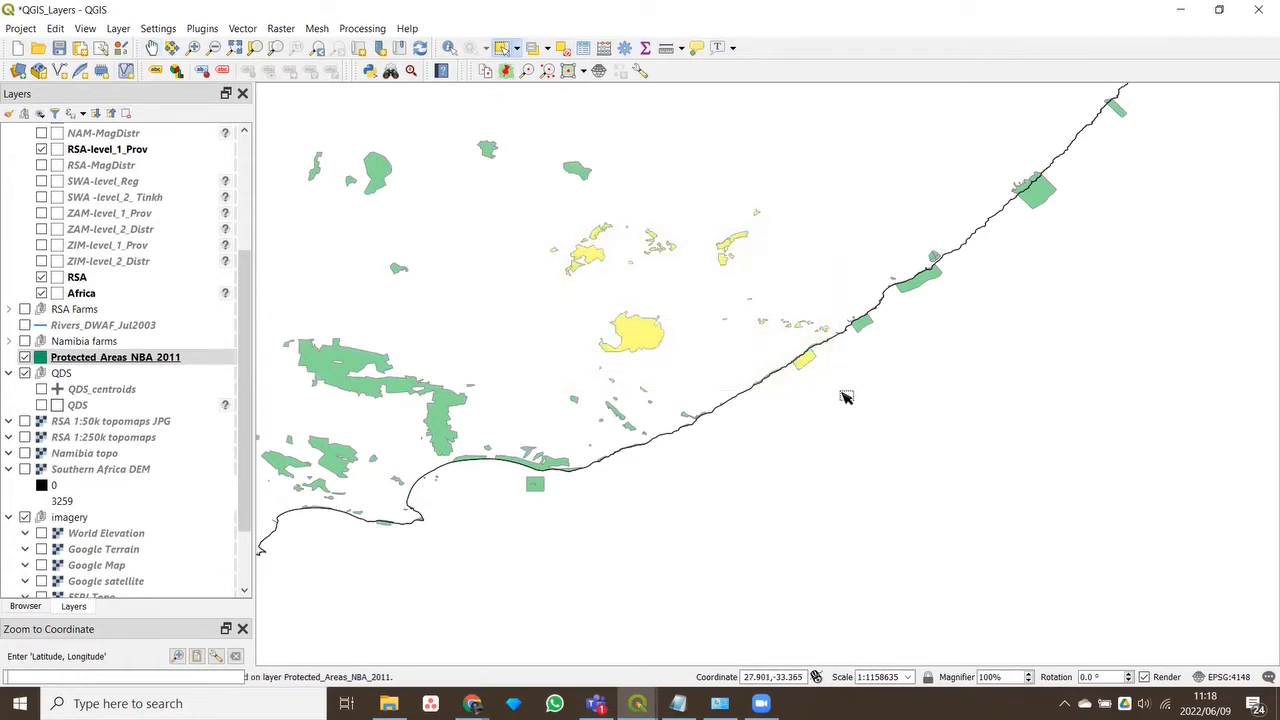
click(564, 52)
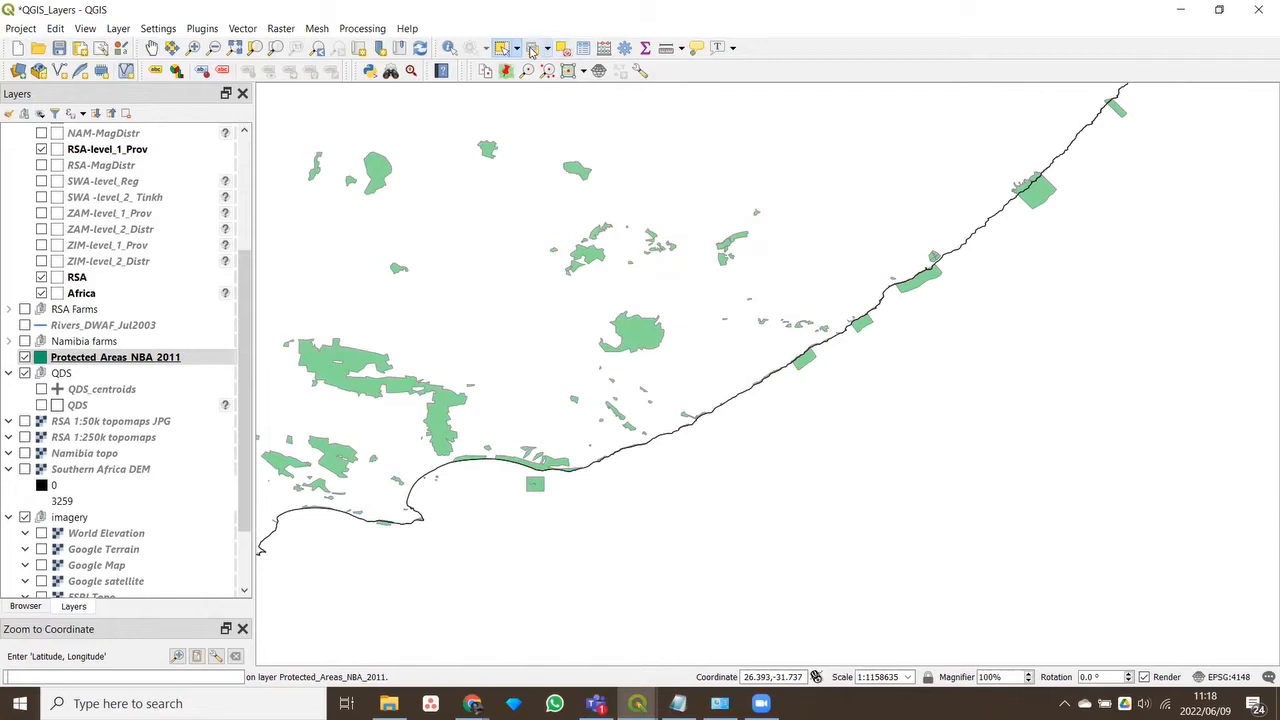
View the Select Features by Value form for the protected areas, close it and make QDS the active layer
click(532, 50)
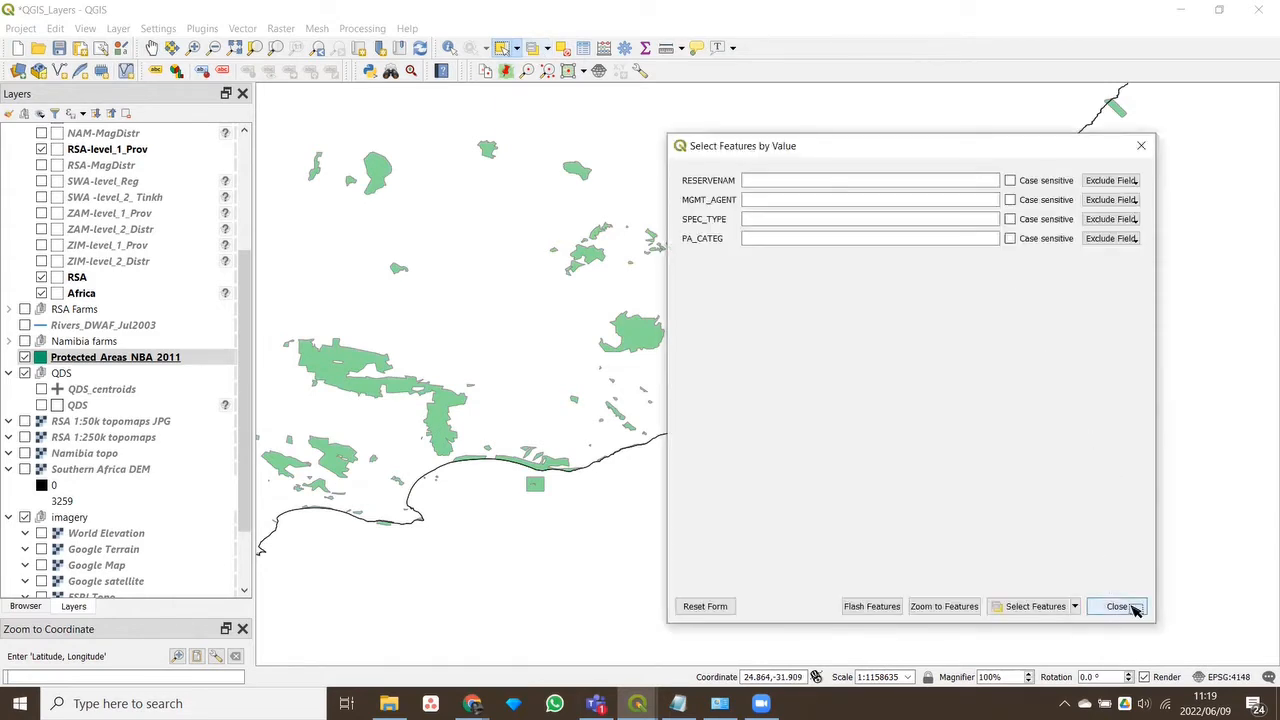
click(1117, 607)
click(220, 406)
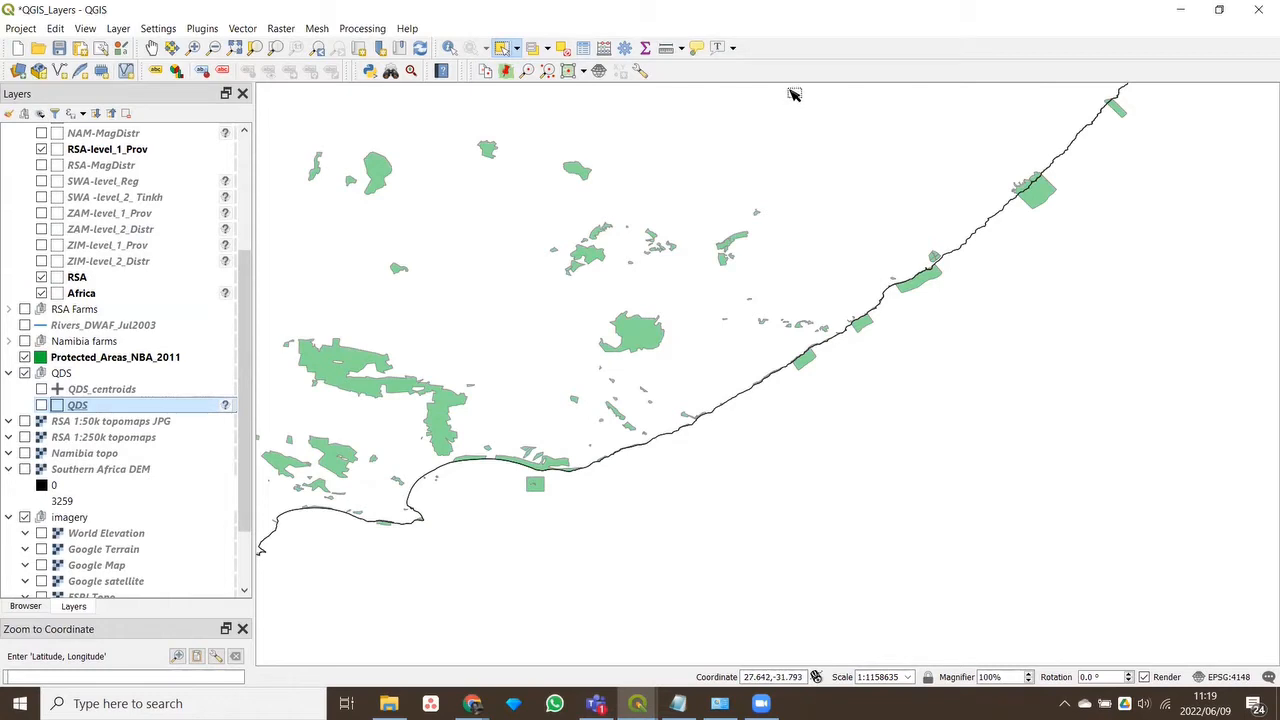
Find the QDS square with COD 2917DA using Select Features by Value and zoom the map to it
click(533, 52)
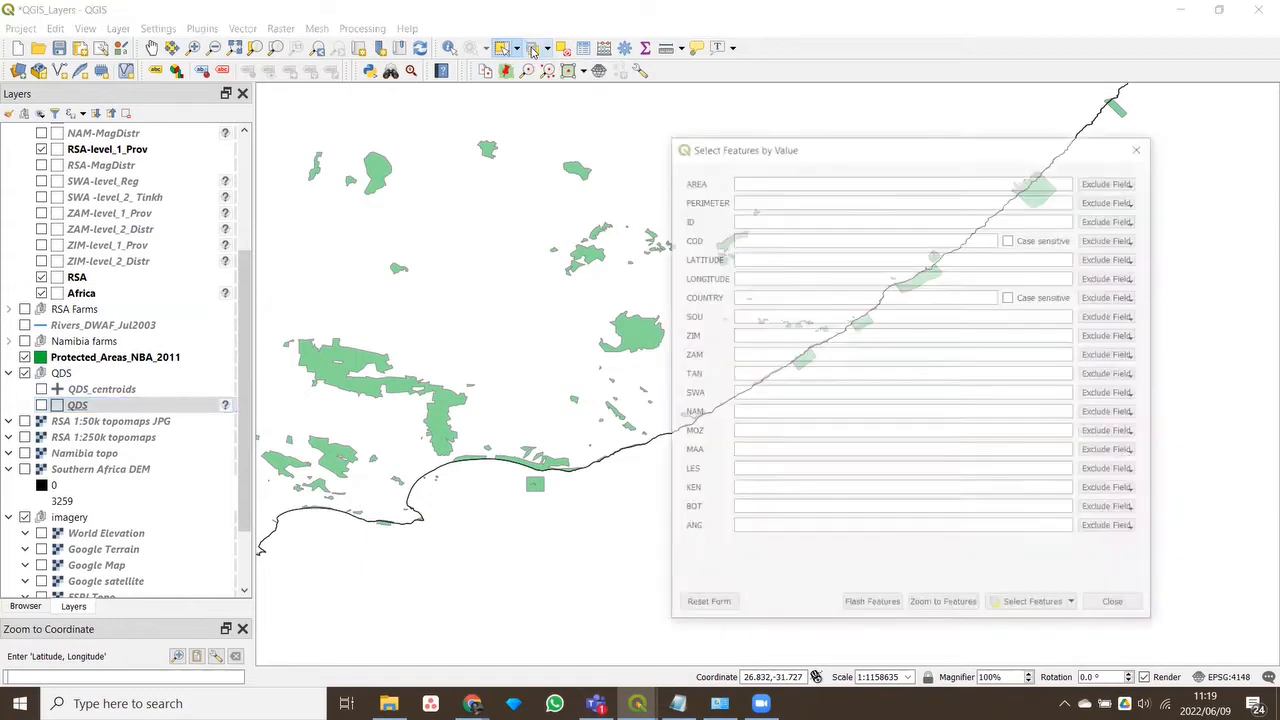
drag(867, 151, 833, 104)
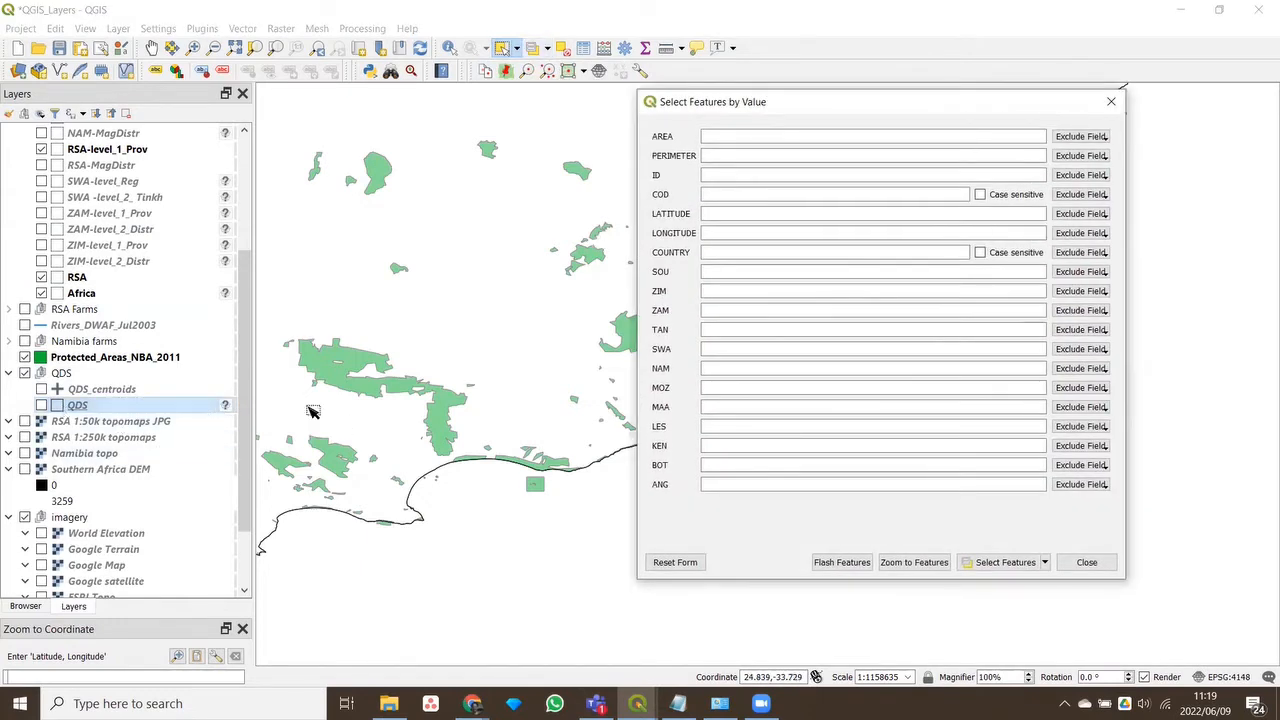
click(808, 156)
click(780, 194)
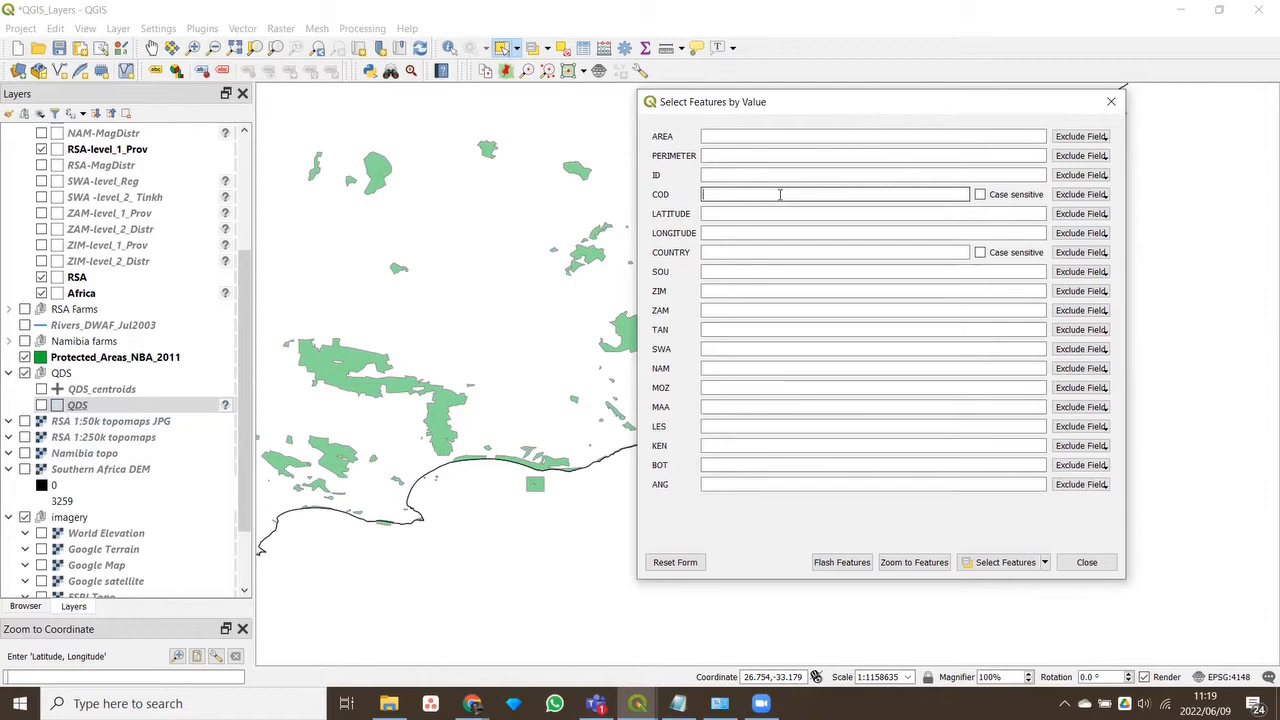
text(2)
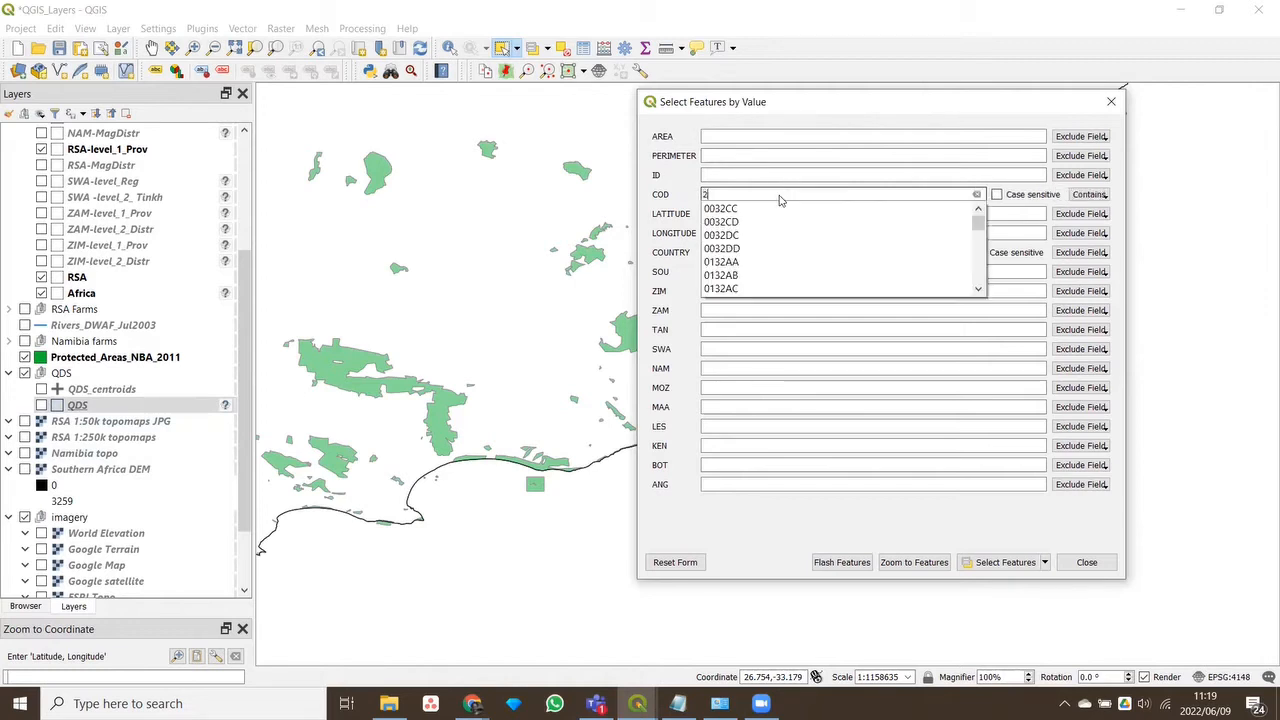
text(917)
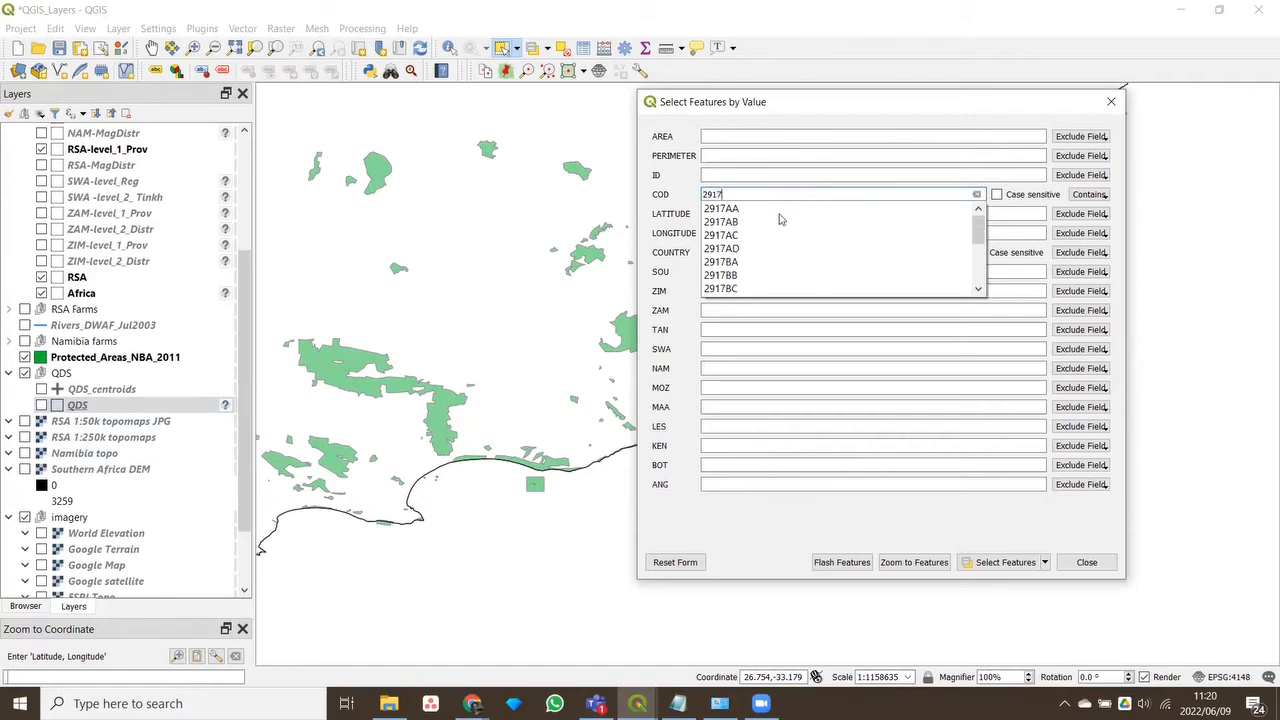
text(d)
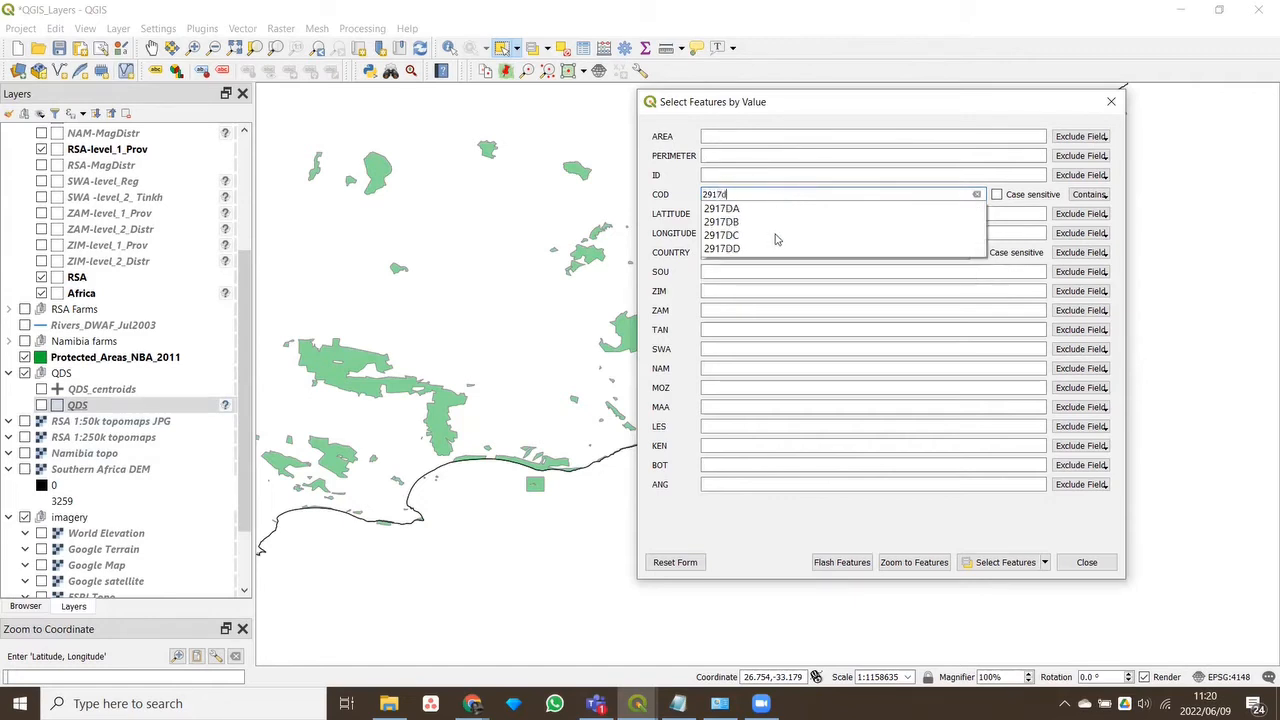
click(731, 212)
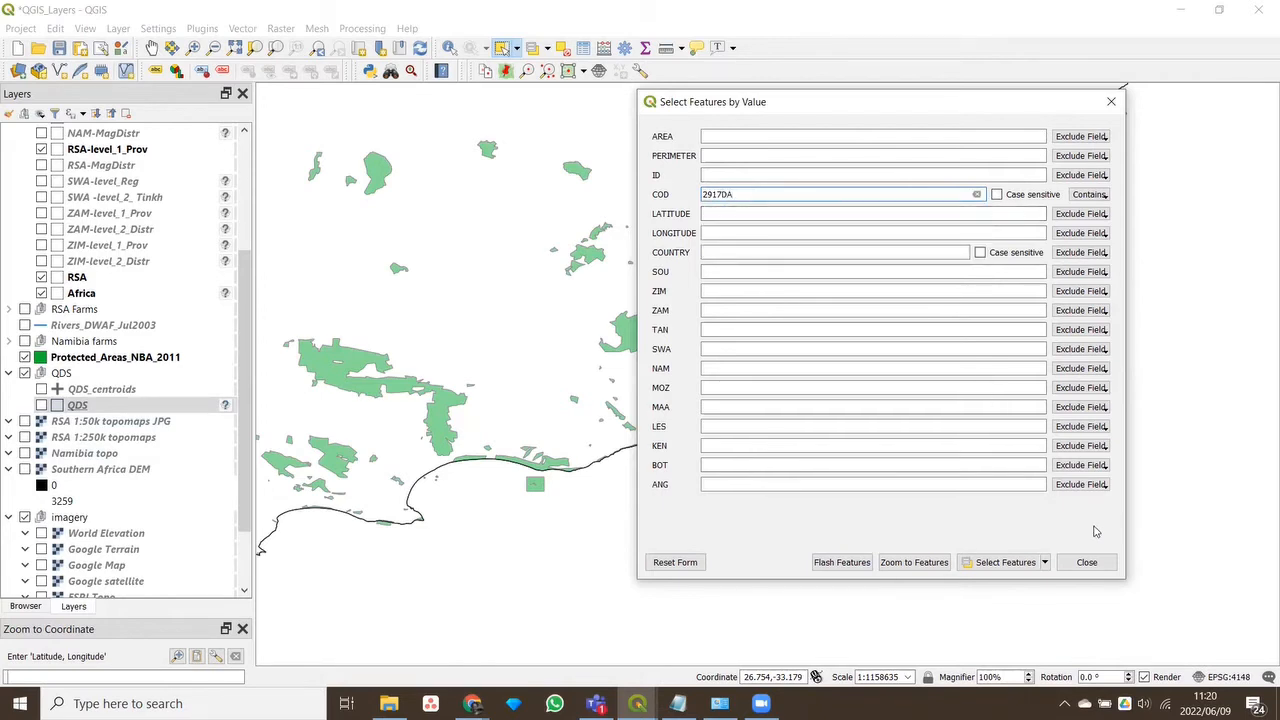
click(938, 566)
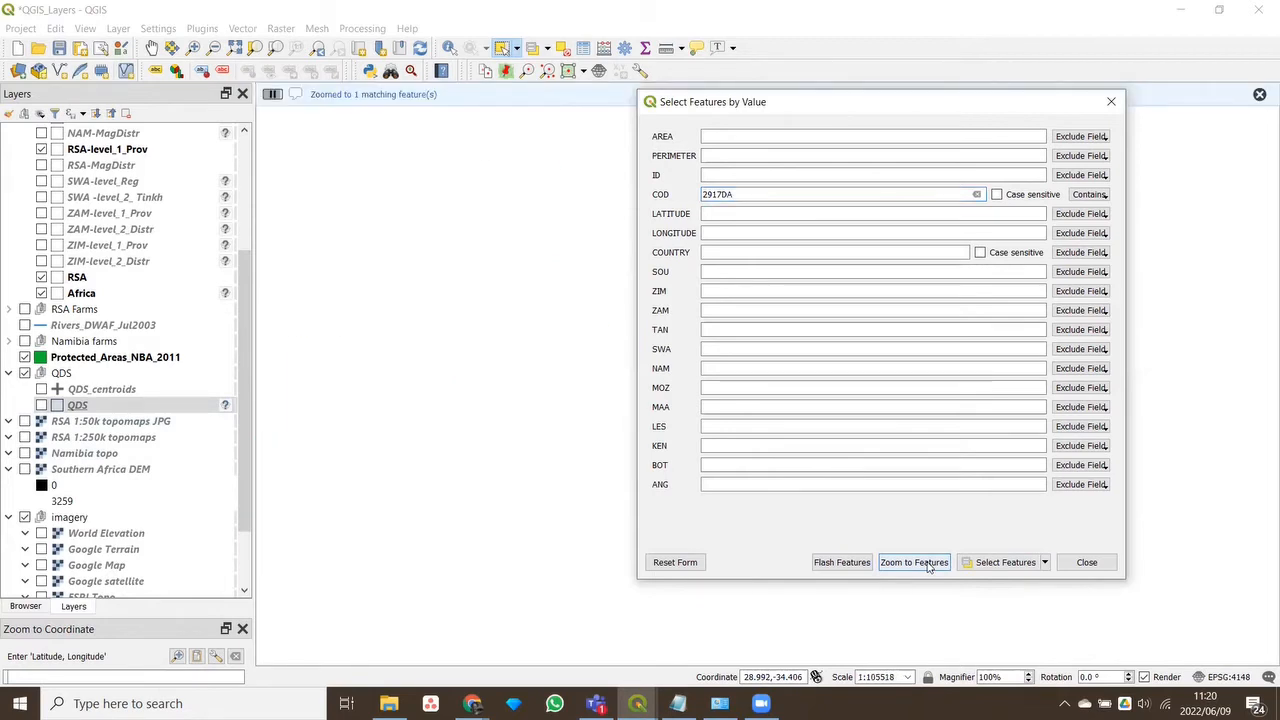
Show the QDS layer's grid on the map and move the Select Features by Value form aside
click(41, 405)
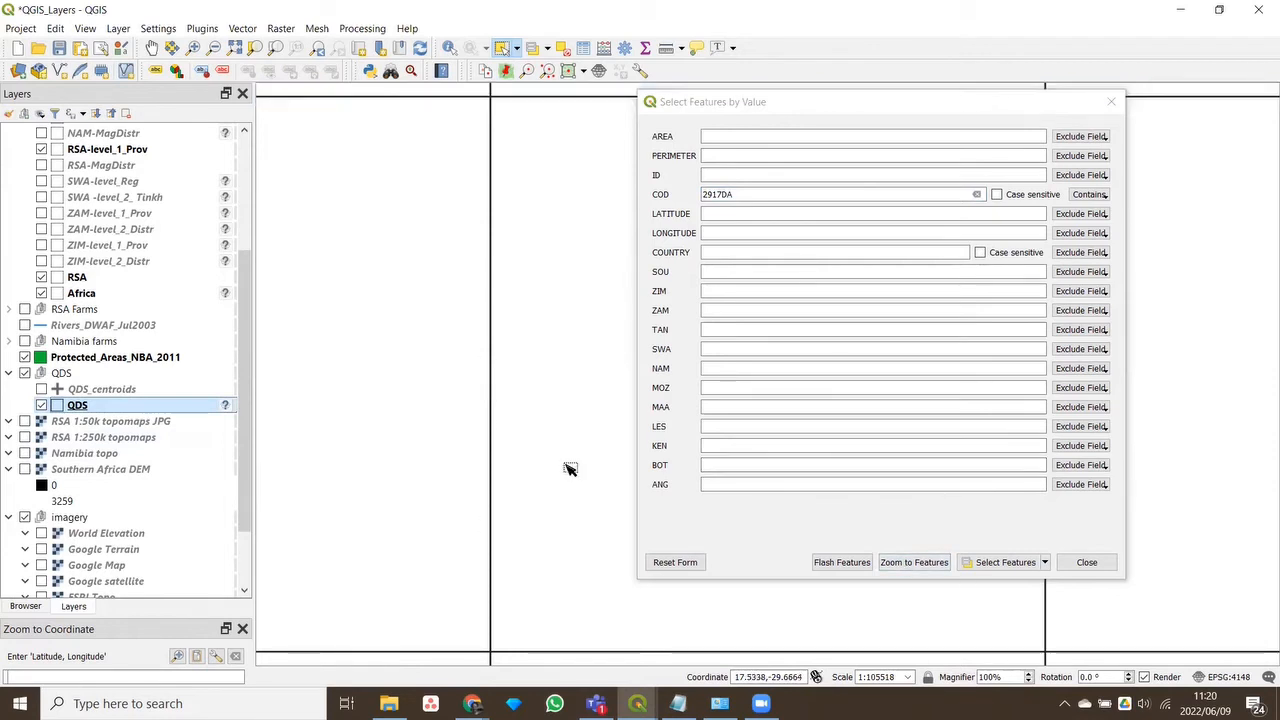
scroll(568, 469, down, 1)
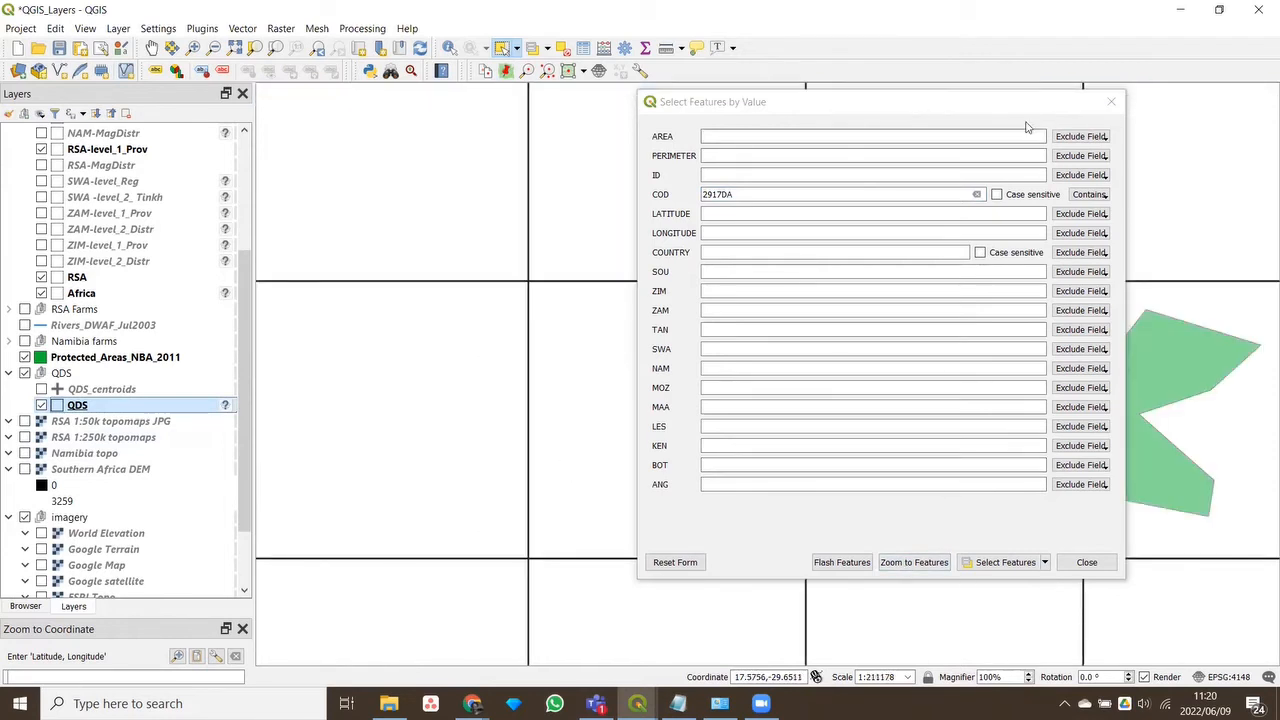
drag(1025, 127, 1133, 143)
scroll(620, 403, down, 2)
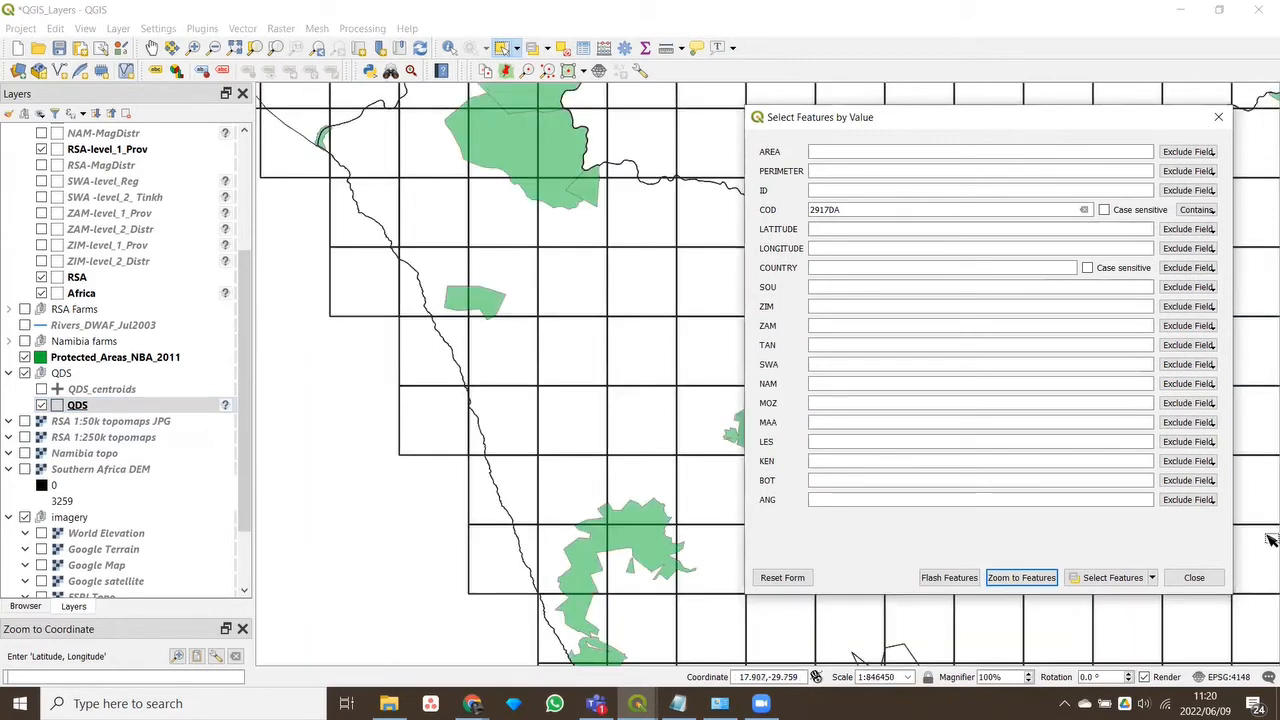
Select the QDS square matching COD 2917DA and close the Select Features by Value form
click(1113, 578)
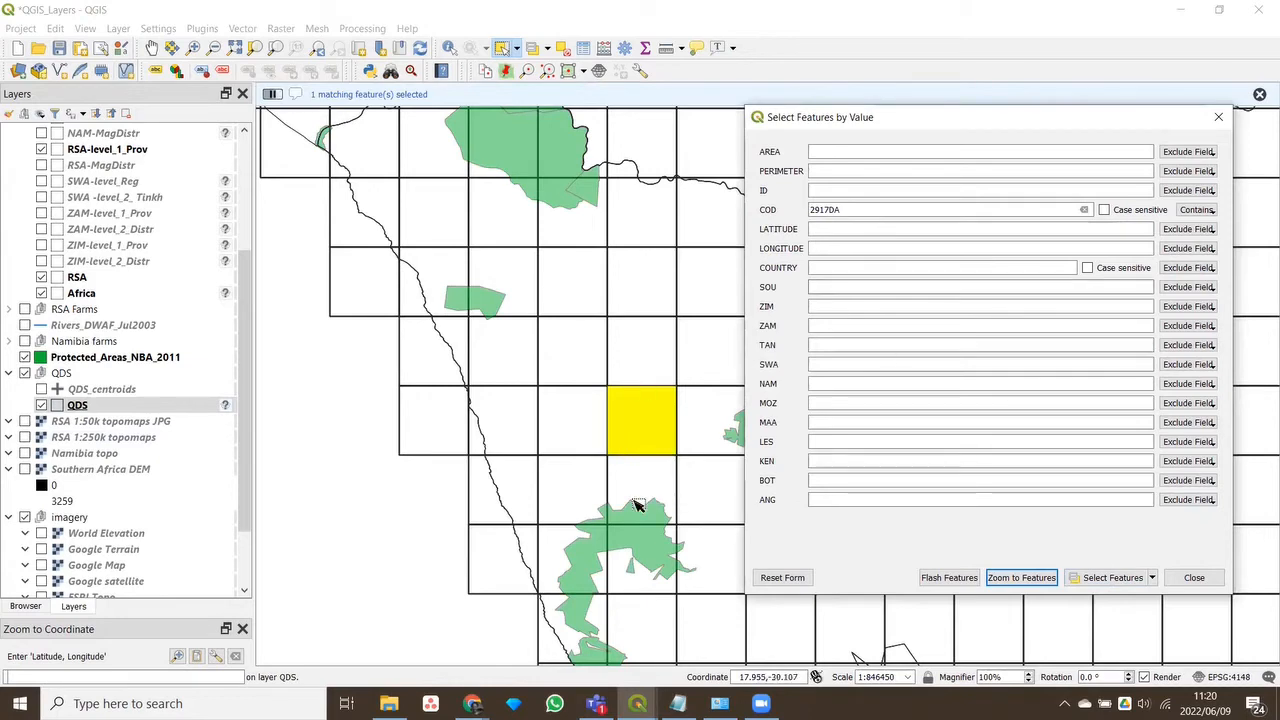
scroll(694, 509, down, 1)
scroll(707, 574, up, 1)
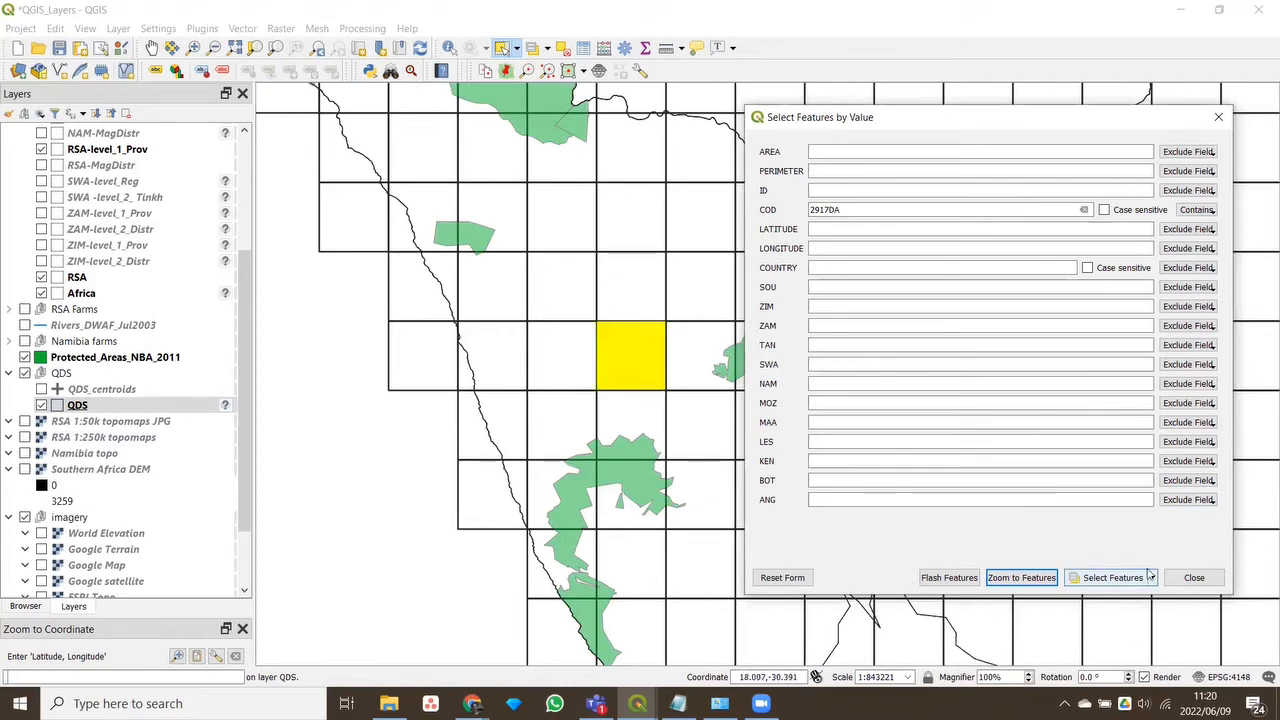
click(1192, 577)
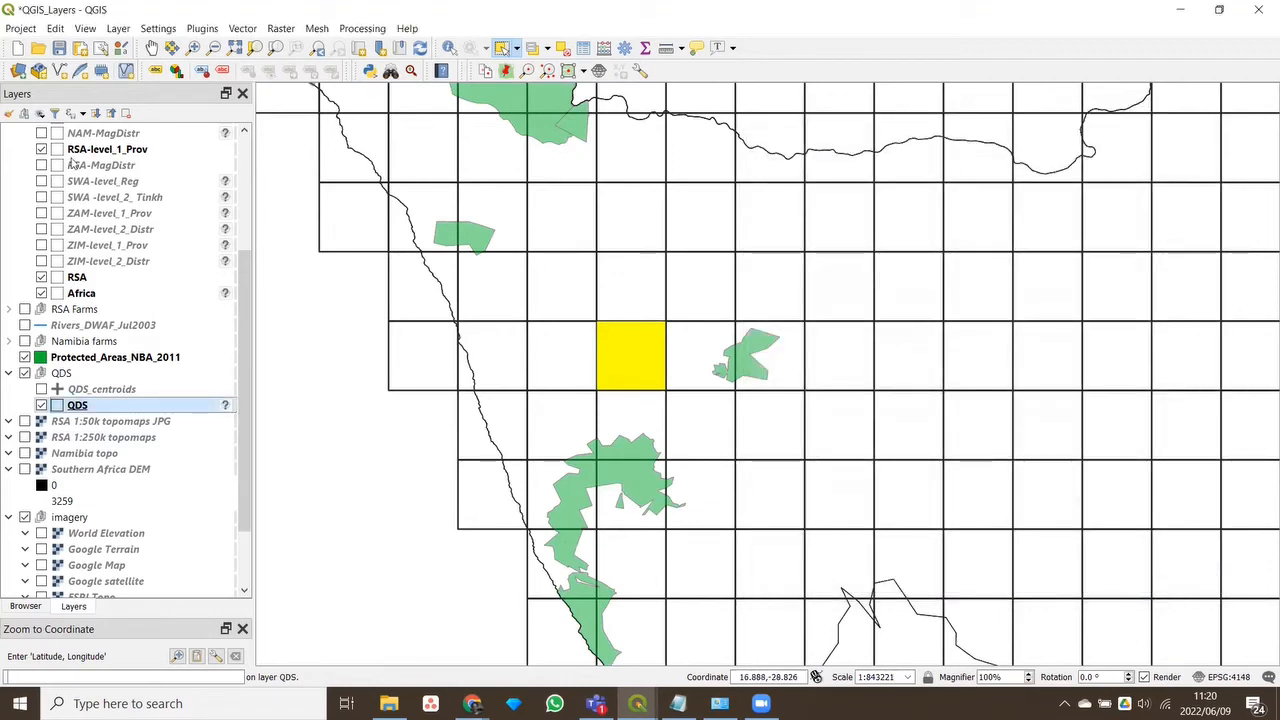
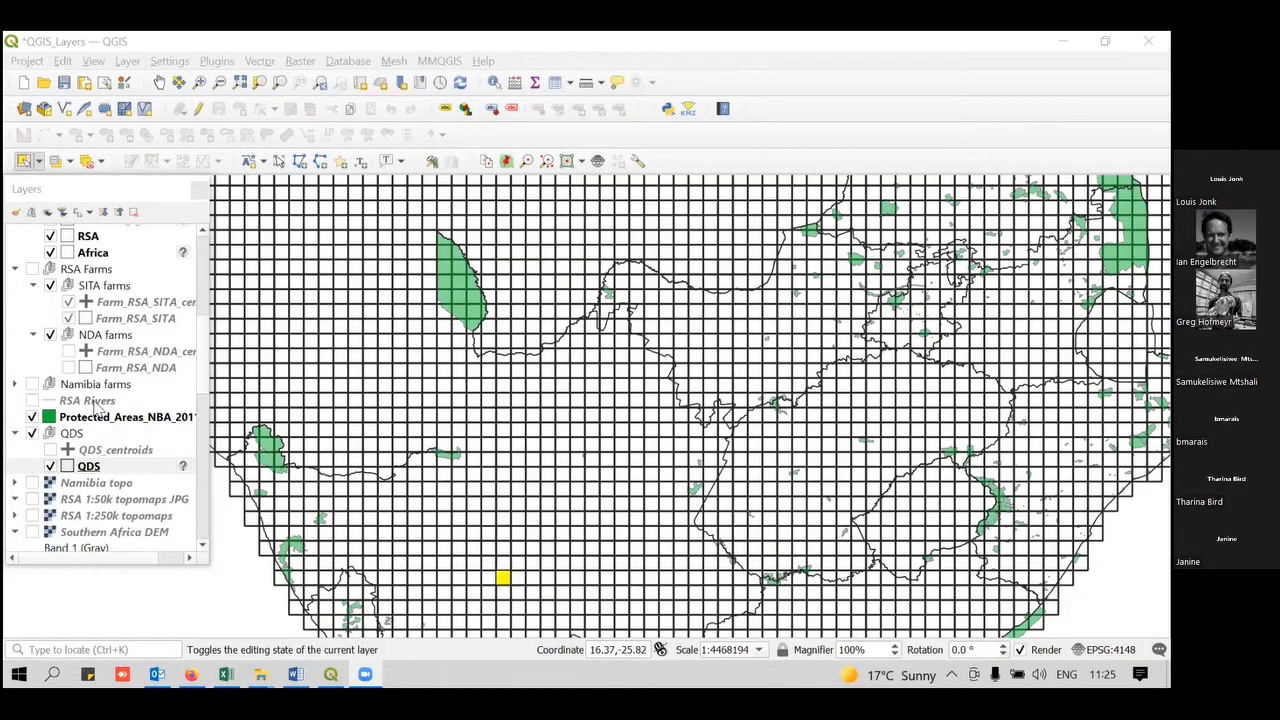
Open the QDS layer's attribute table and switch it from form view to table view
right_click(97, 474)
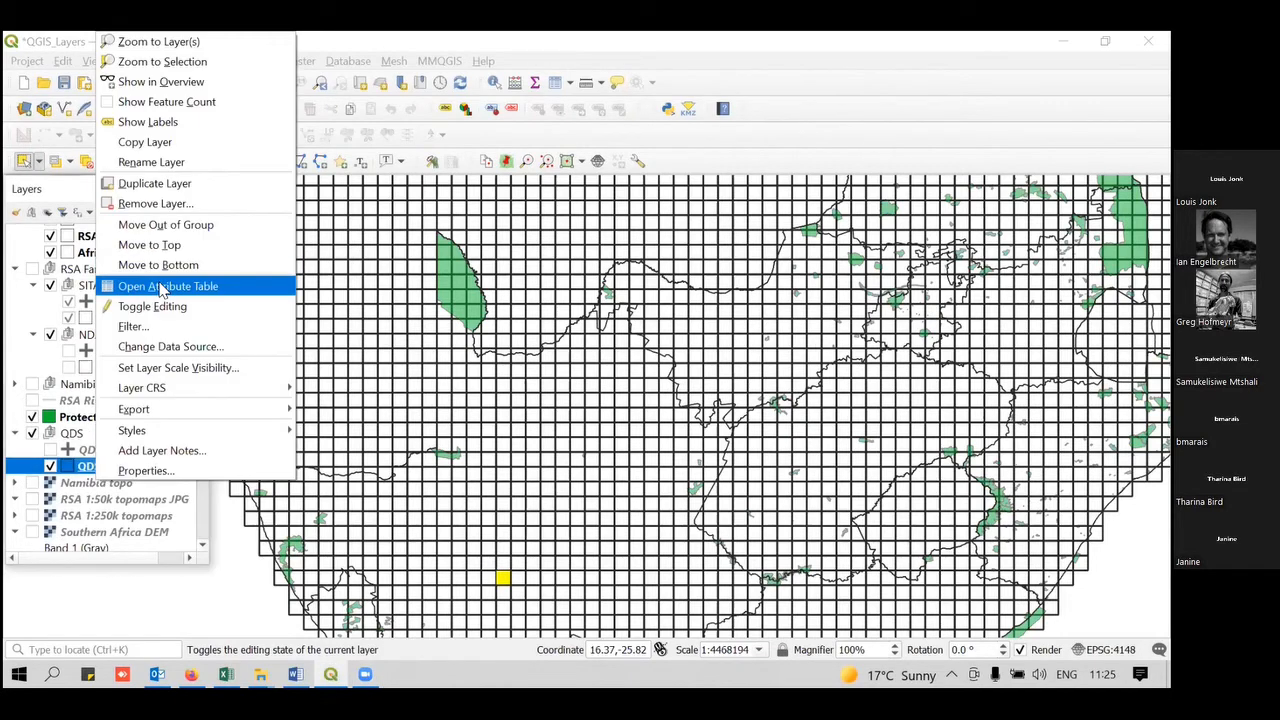
click(162, 287)
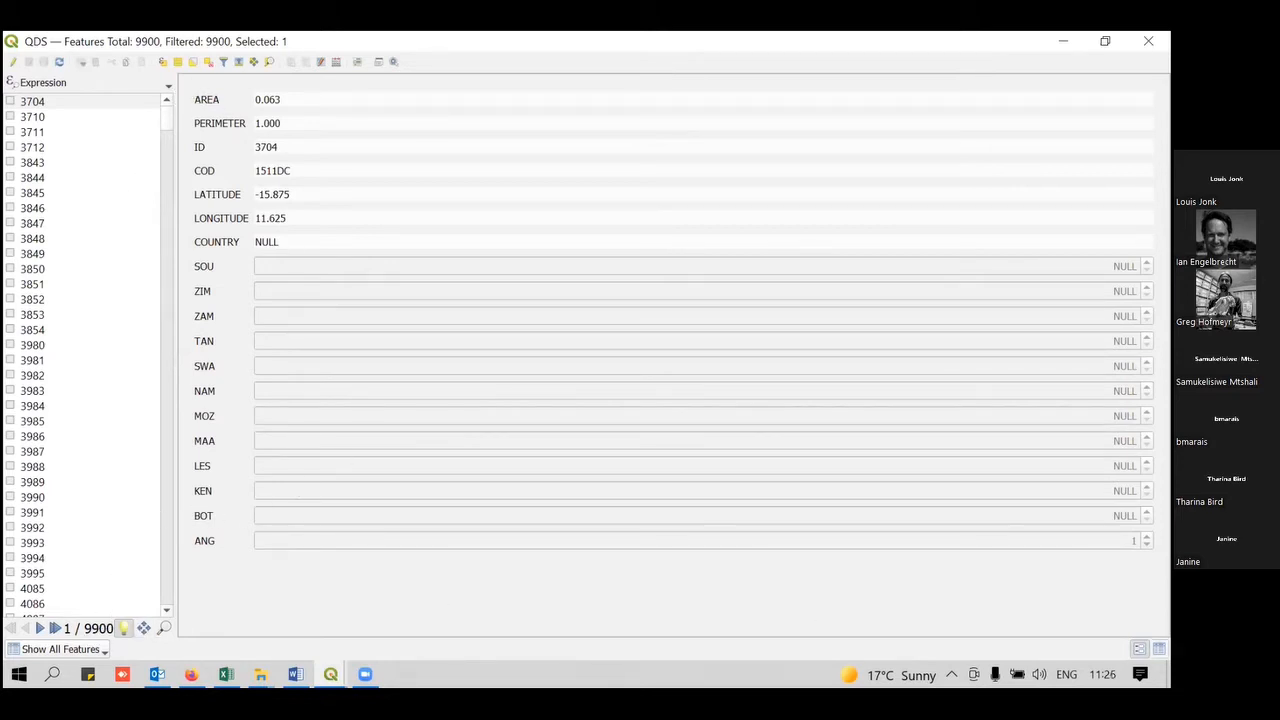
click(1158, 649)
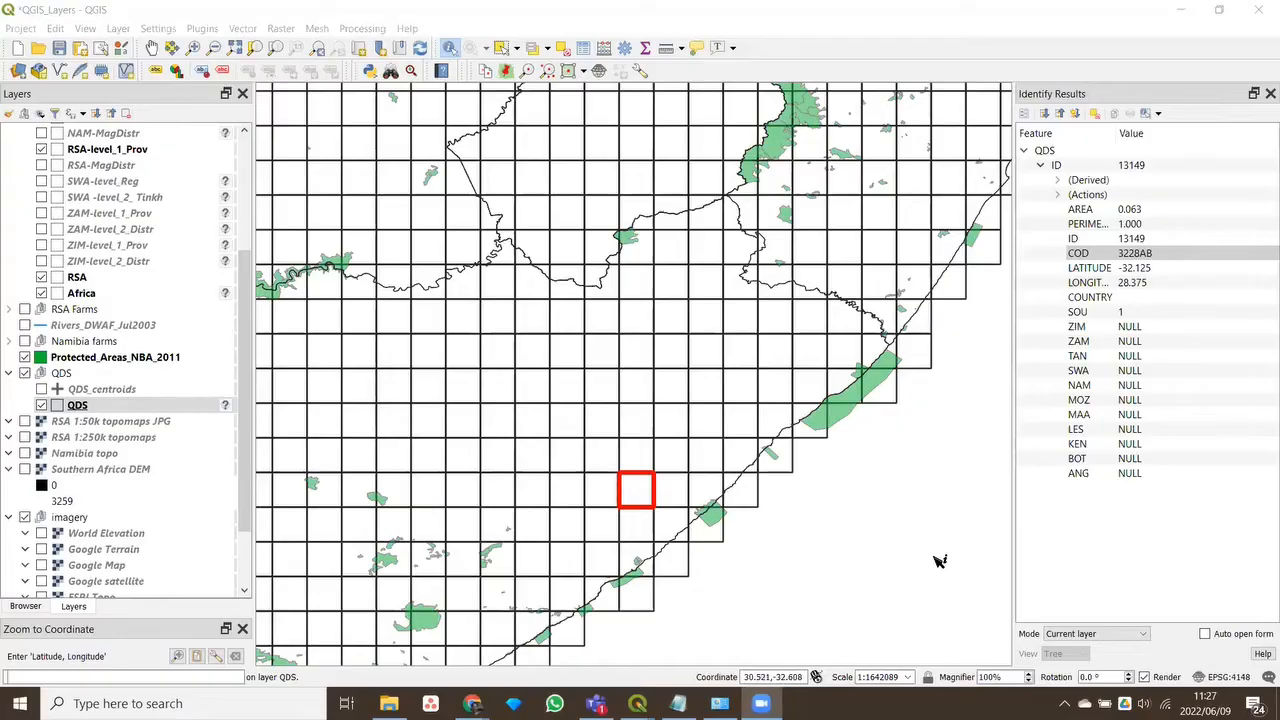
Hide the QDS group and the Protected_Areas_NBA_2011 layer, leaving only the boundary outlines over southern Africa
scroll(443, 306, down, 1)
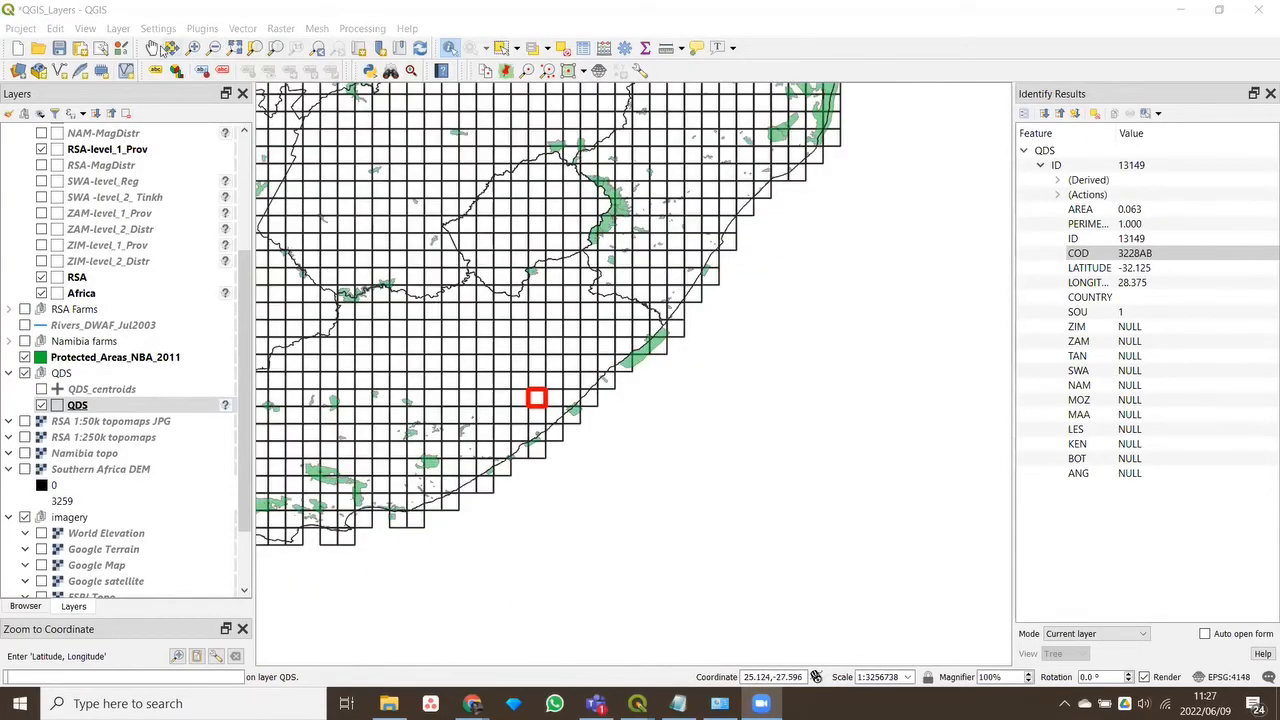
click(152, 48)
drag(410, 313, 645, 385)
scroll(645, 385, down, 1)
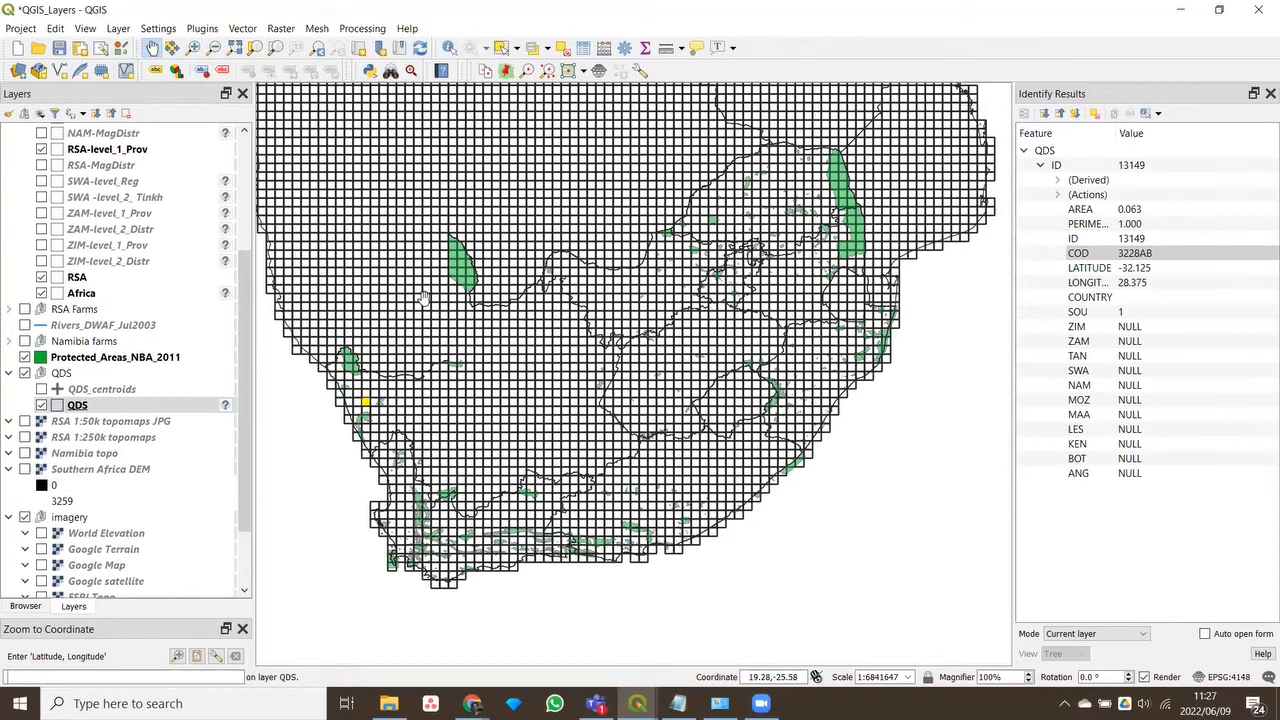
click(41, 405)
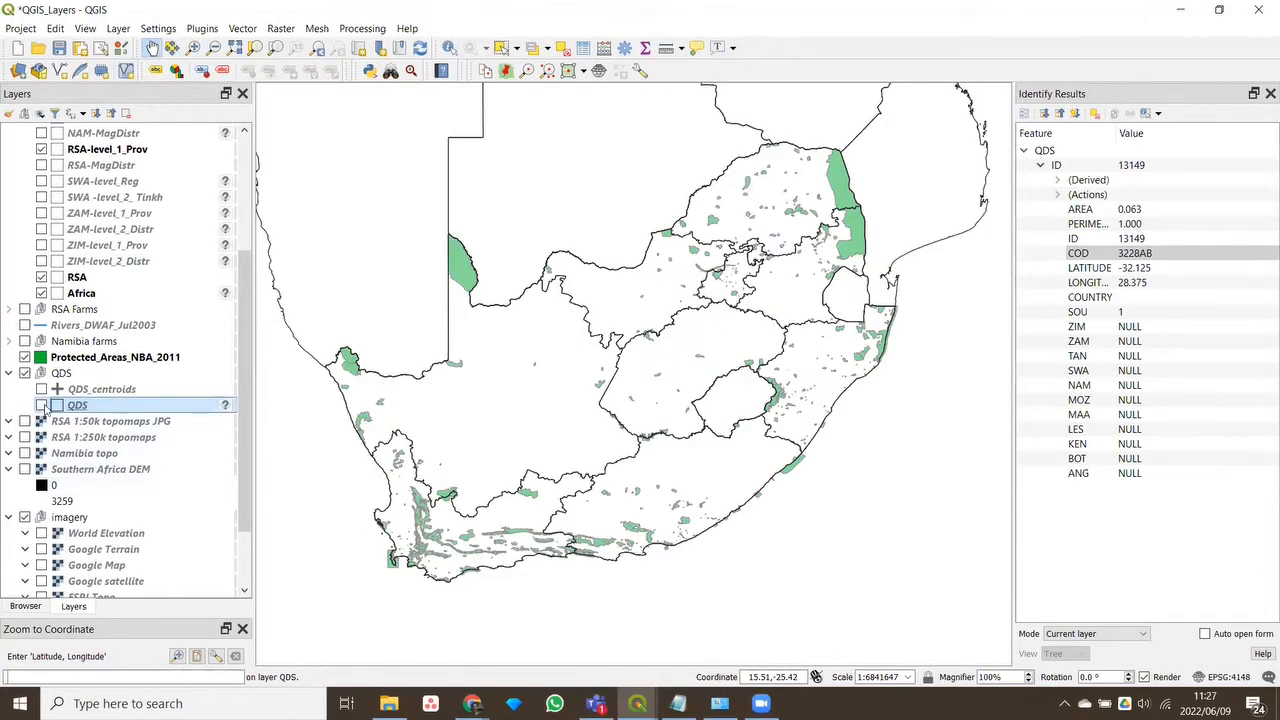
click(41, 405)
click(25, 373)
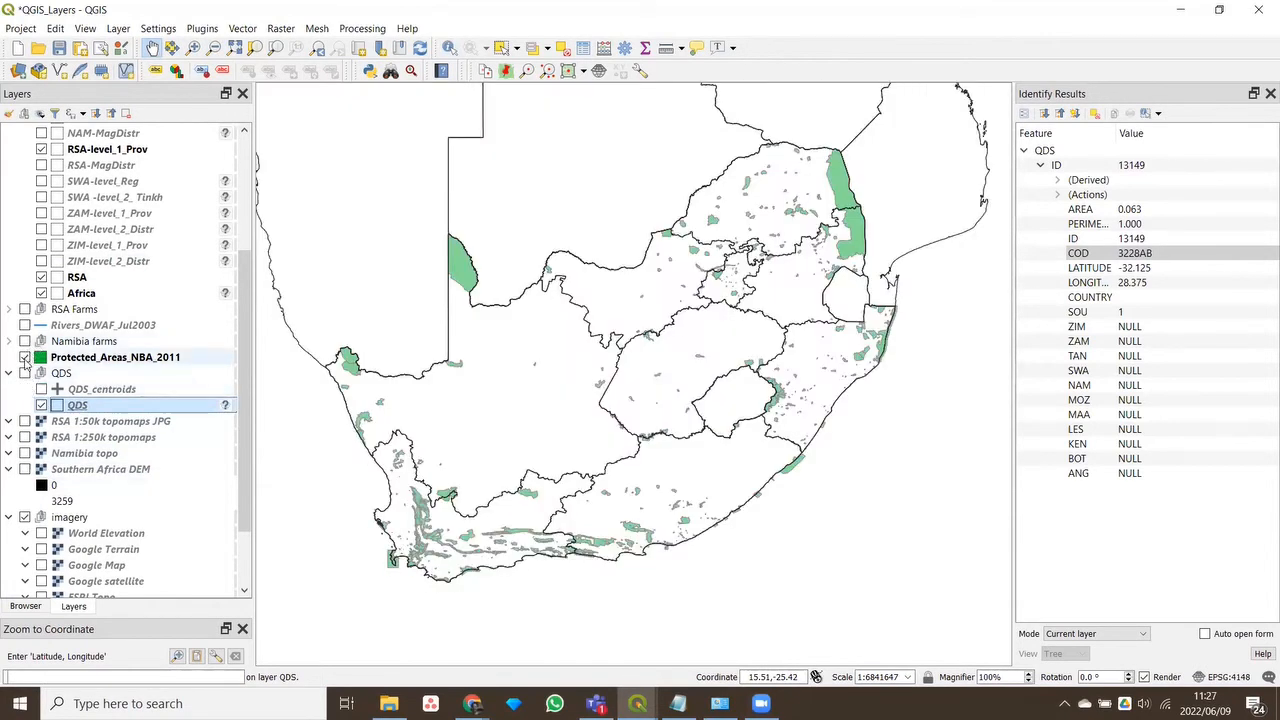
click(25, 357)
Show the Google Terrain imagery layer and bring the Orange River hills northwest of Prieska into close view
drag(627, 317, 675, 358)
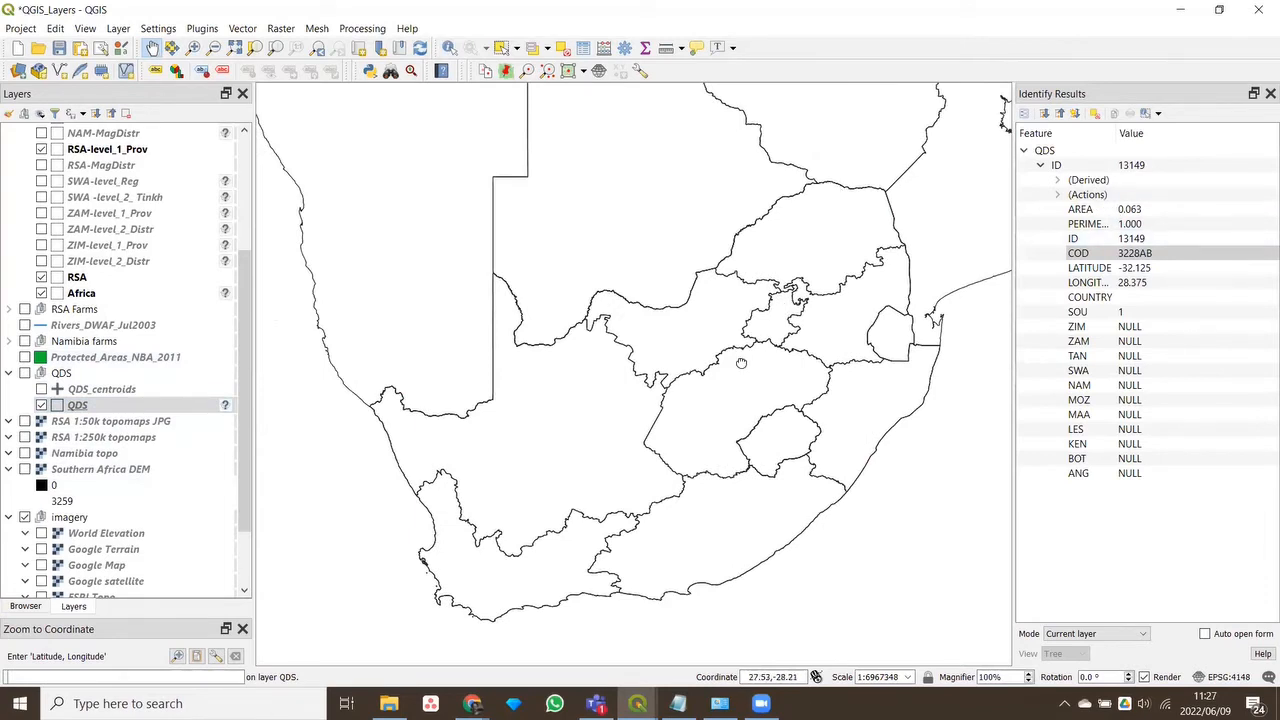
drag(742, 364, 730, 334)
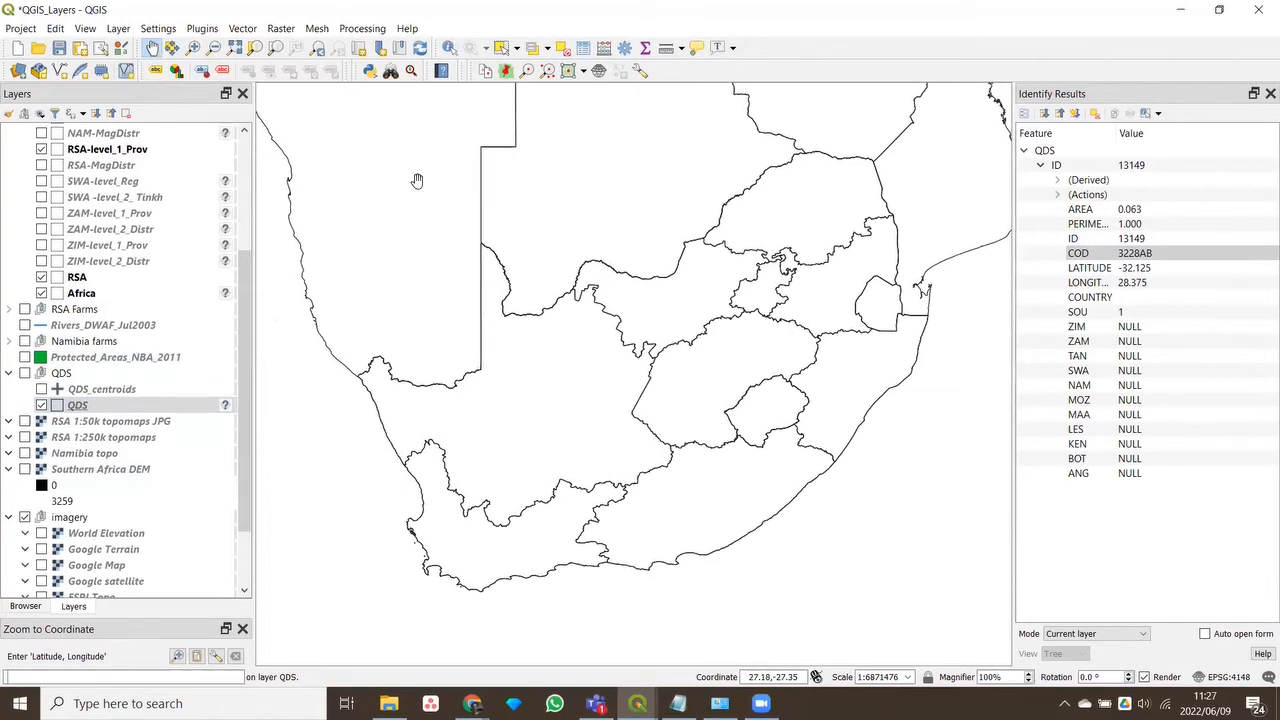
click(486, 71)
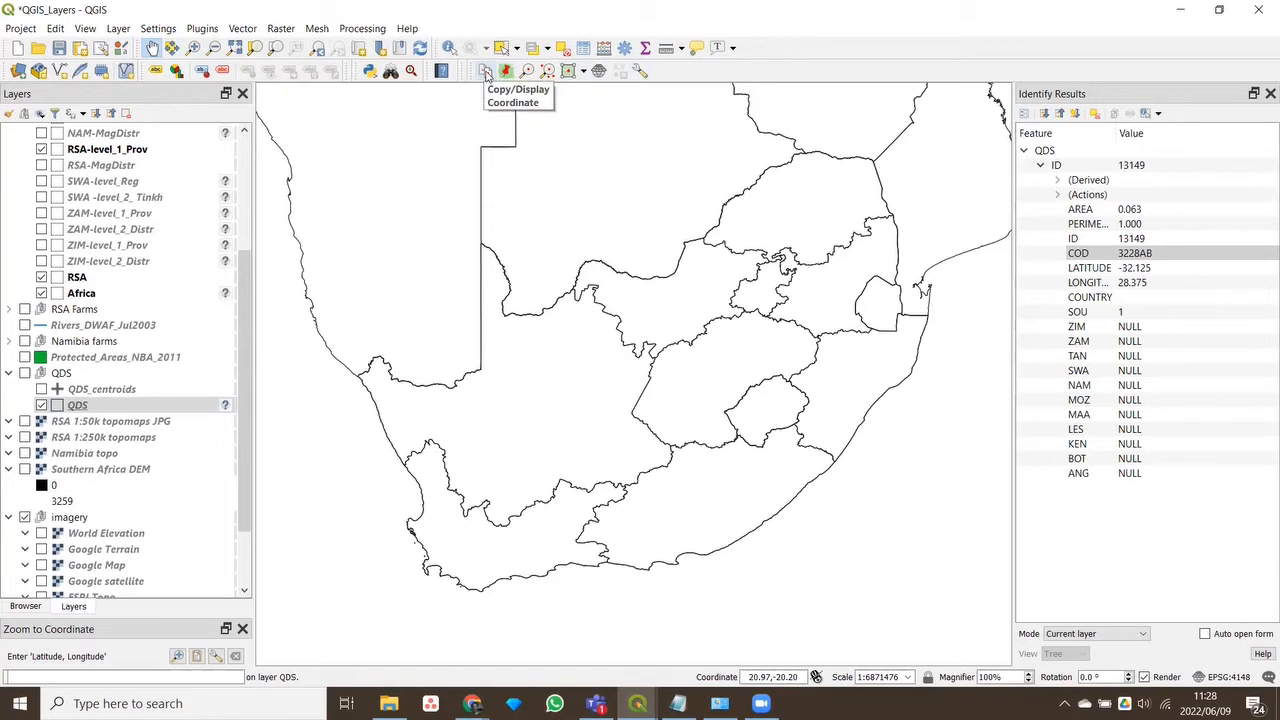
scroll(140, 500, down, 2)
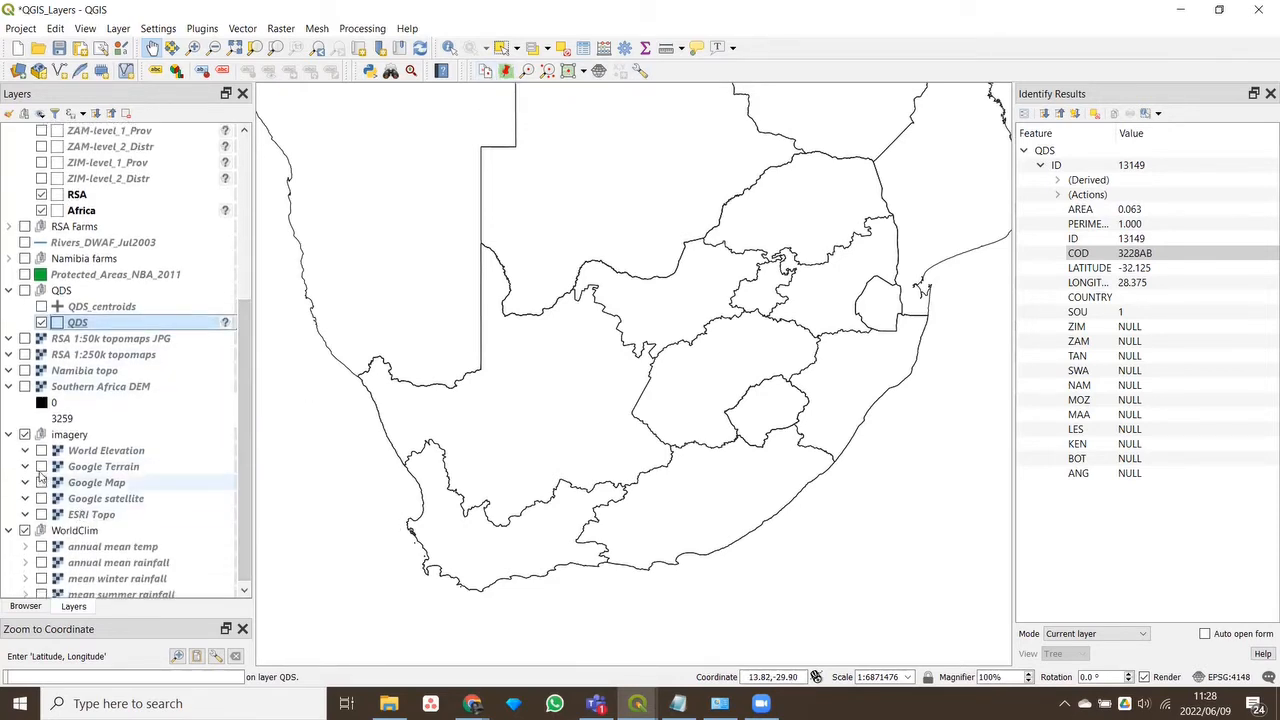
click(41, 466)
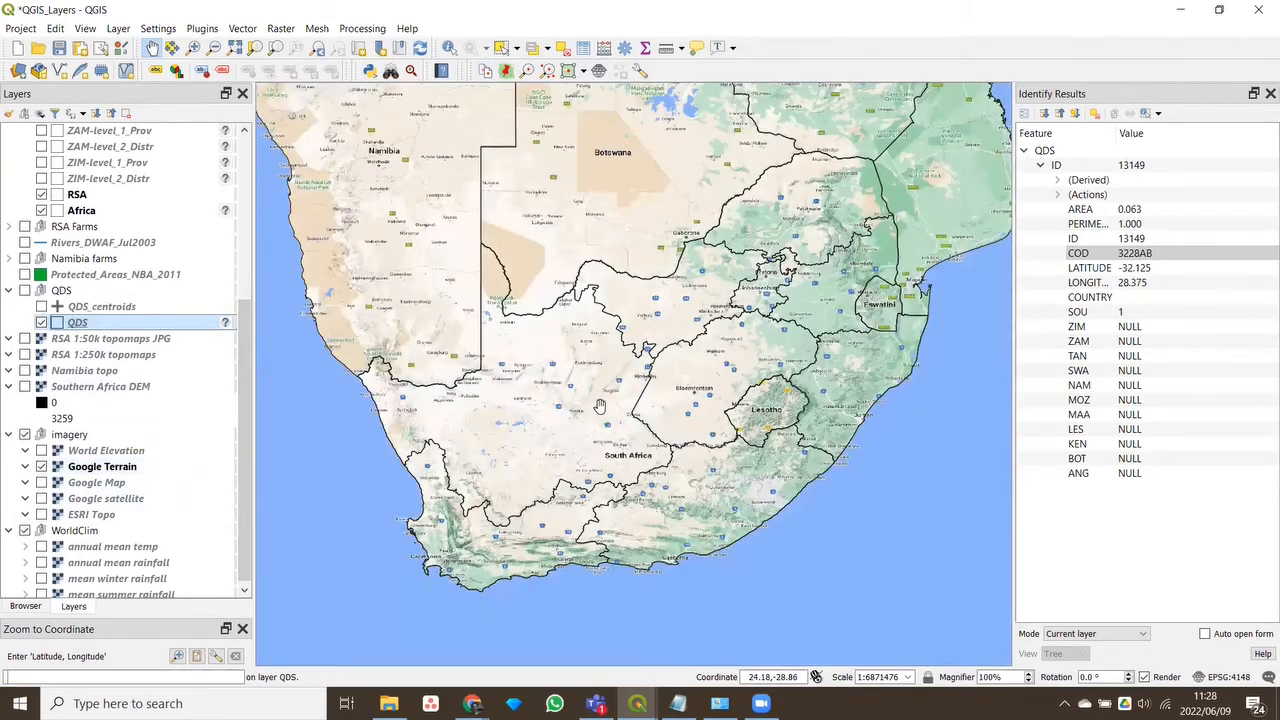
scroll(553, 423, up, 1)
scroll(553, 423, up, 2)
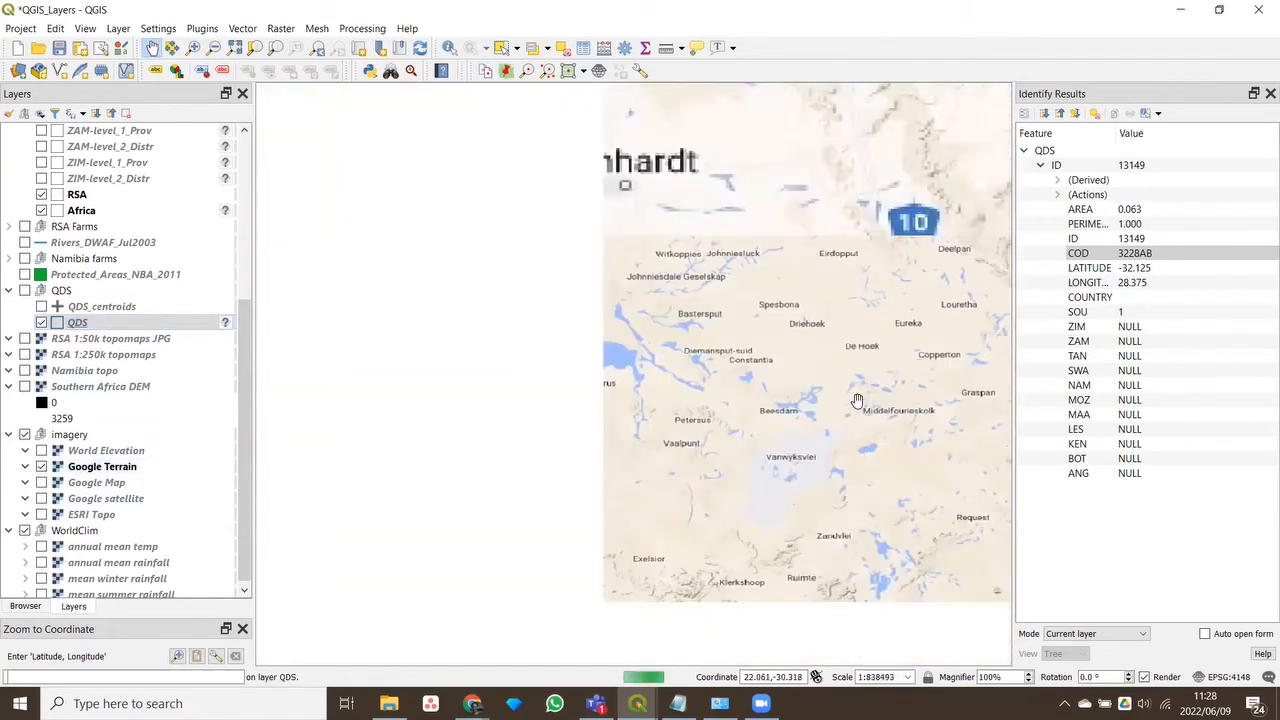
drag(965, 298, 488, 550)
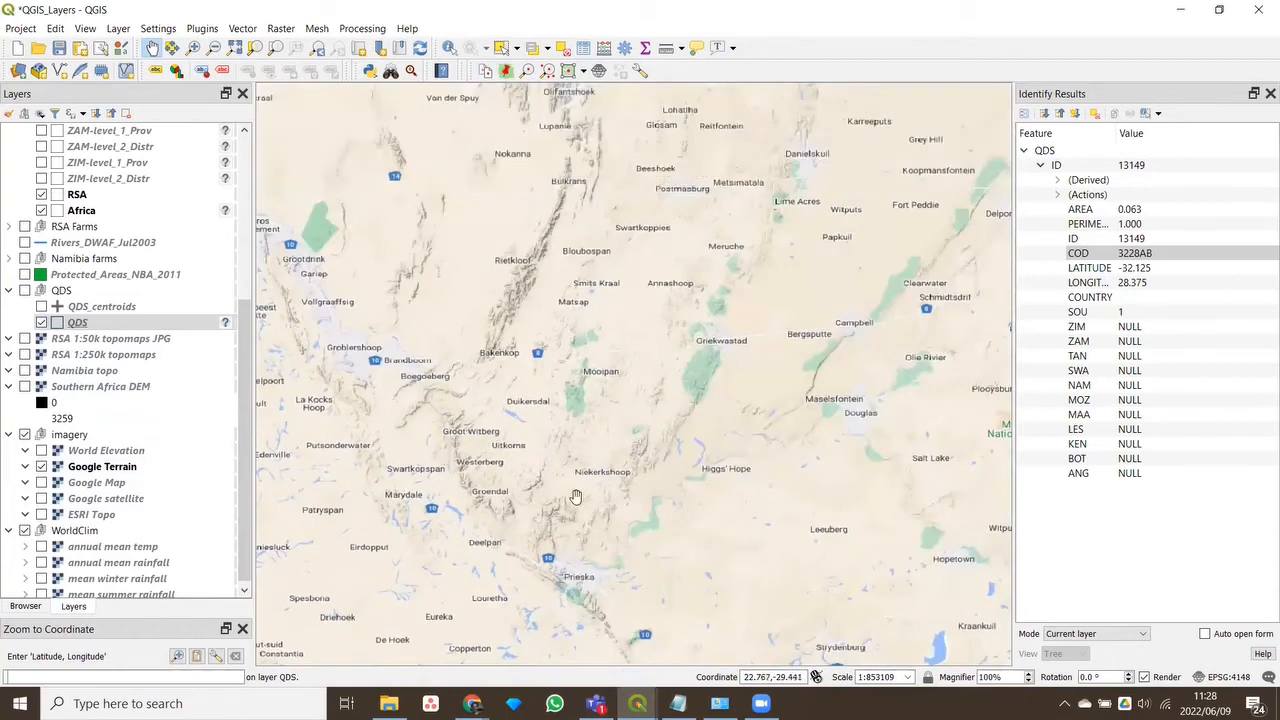
scroll(525, 500, up, 3)
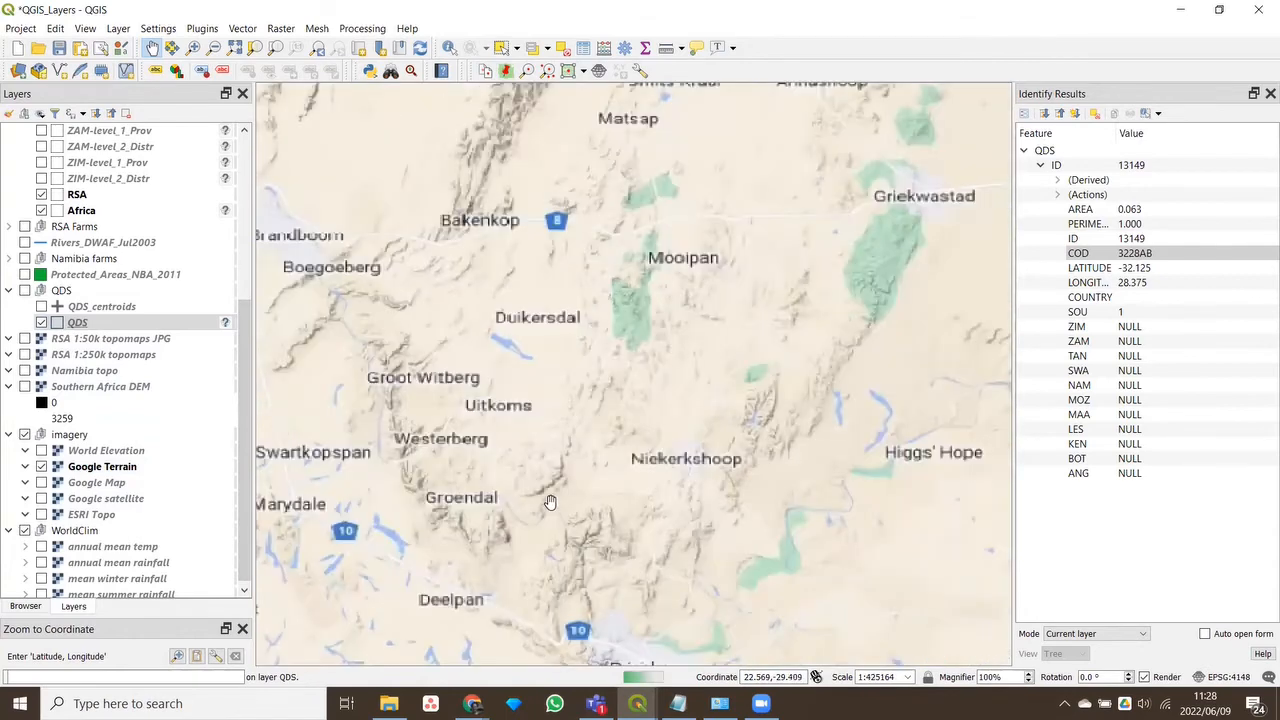
scroll(551, 510, up, 1)
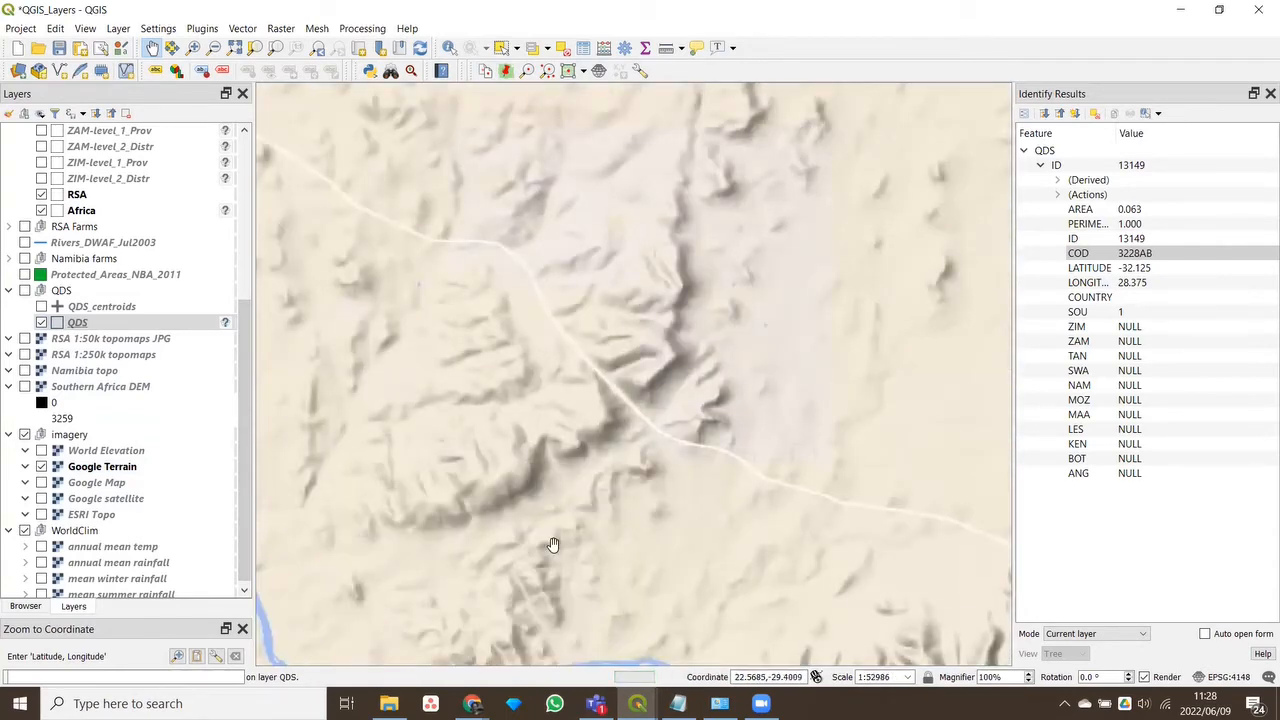
drag(586, 578, 729, 494)
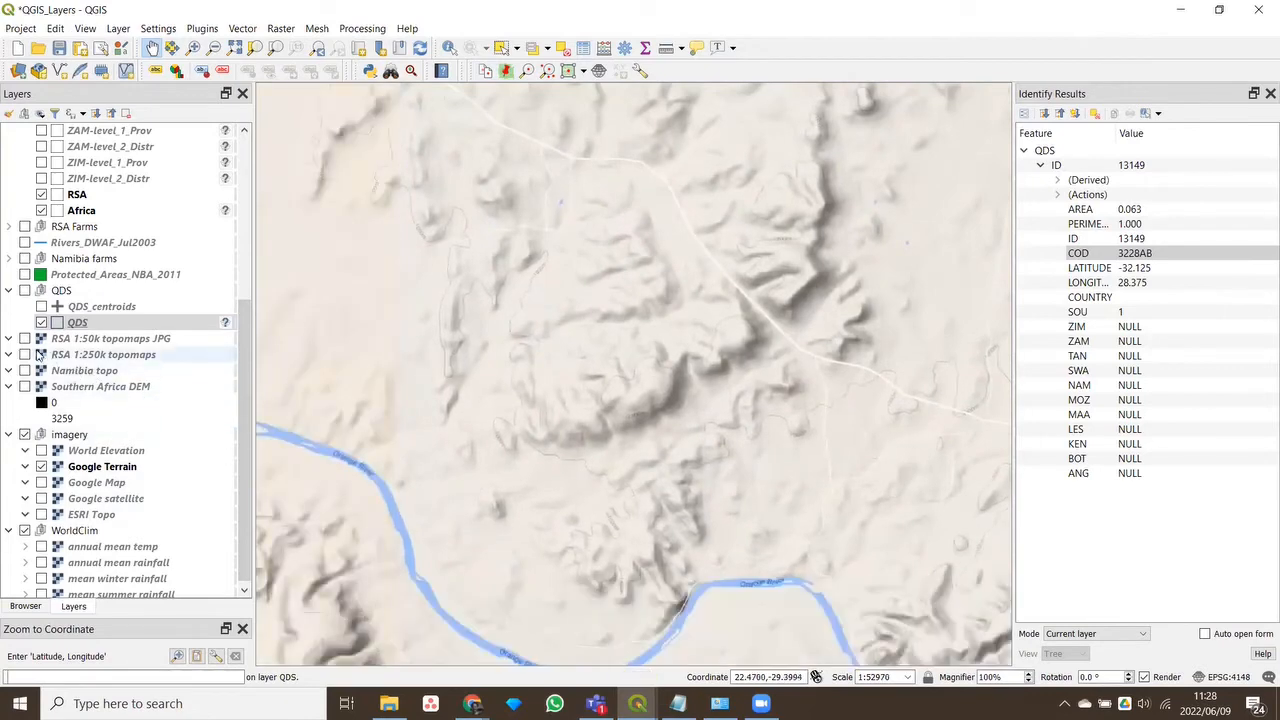
Show the RSA 1:250k topomaps over the Orange River area and activate the Copy/Display Coordinate tool
click(24, 355)
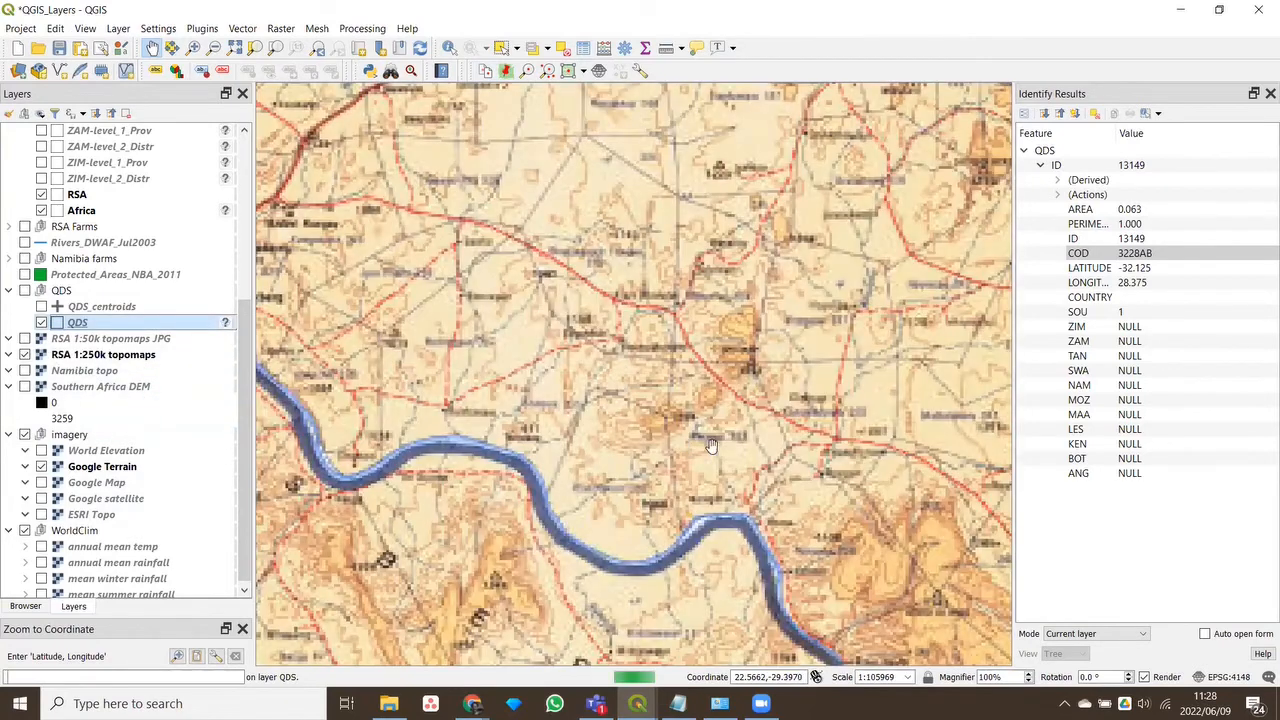
drag(812, 394, 645, 421)
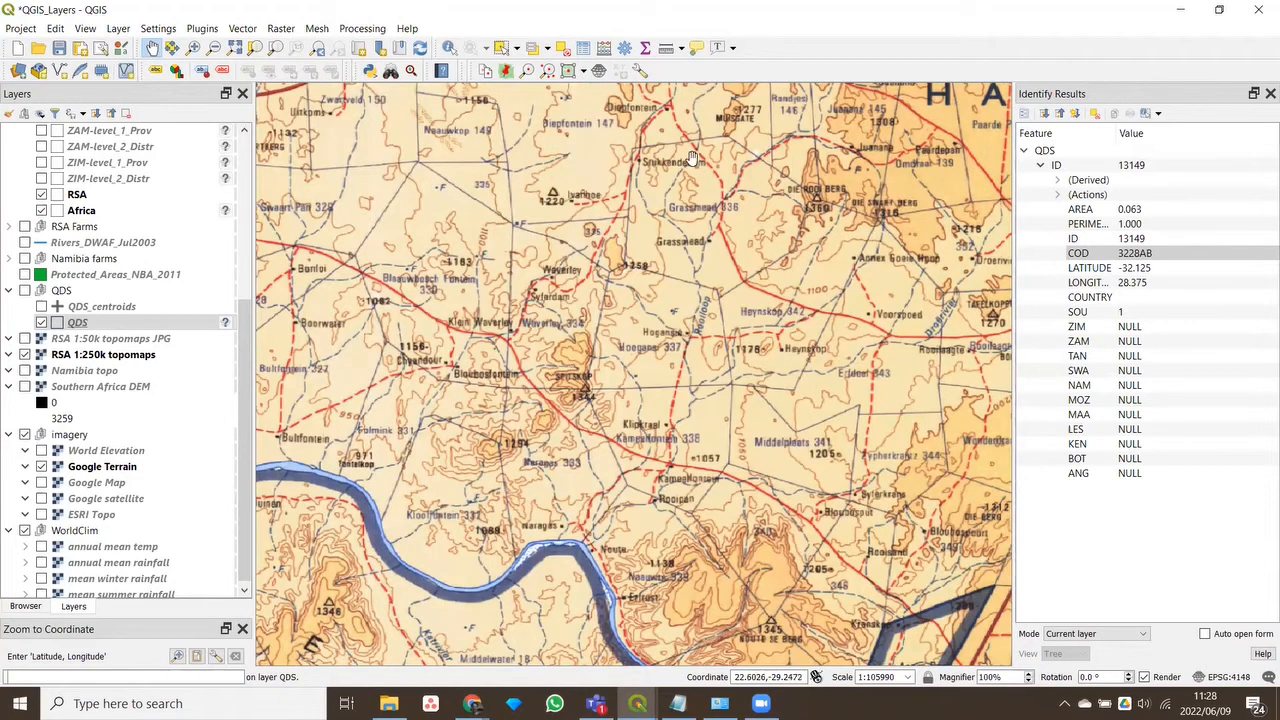
click(486, 72)
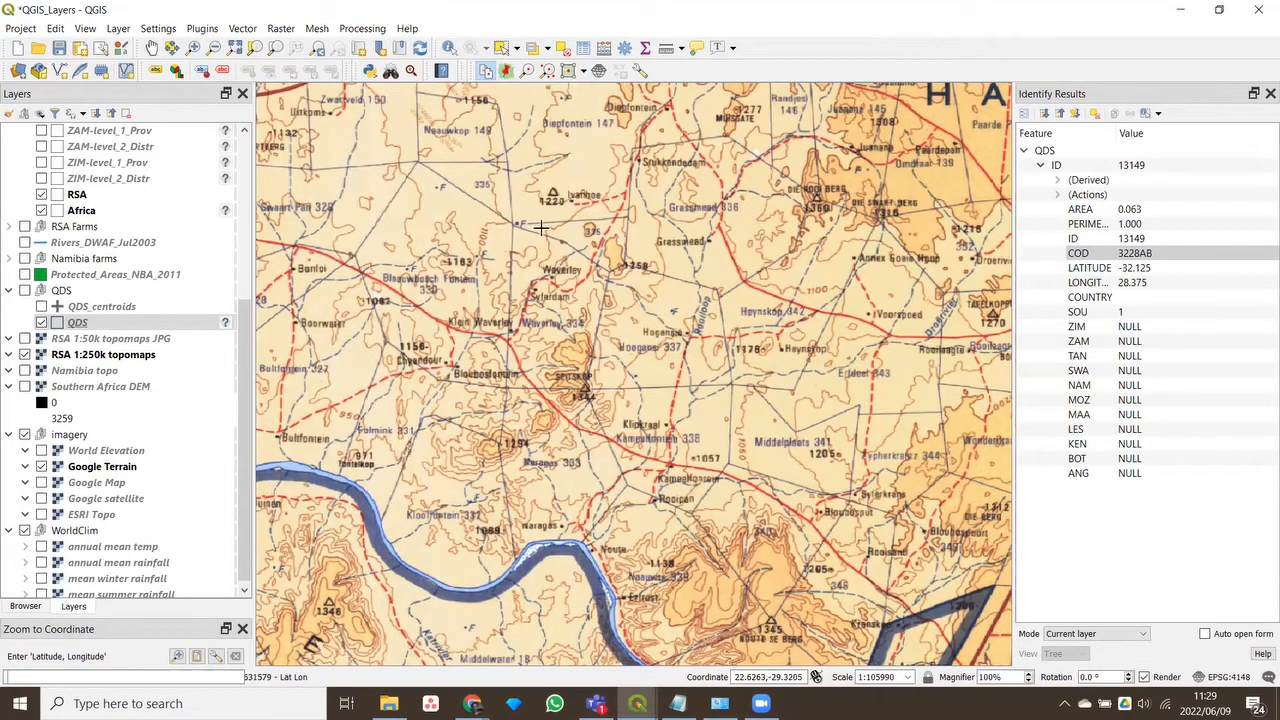
Copy the coordinate of the Spitskop hill, paste it into a new Notepad document, and highlight its latitude and longitude parts in turn
click(579, 385)
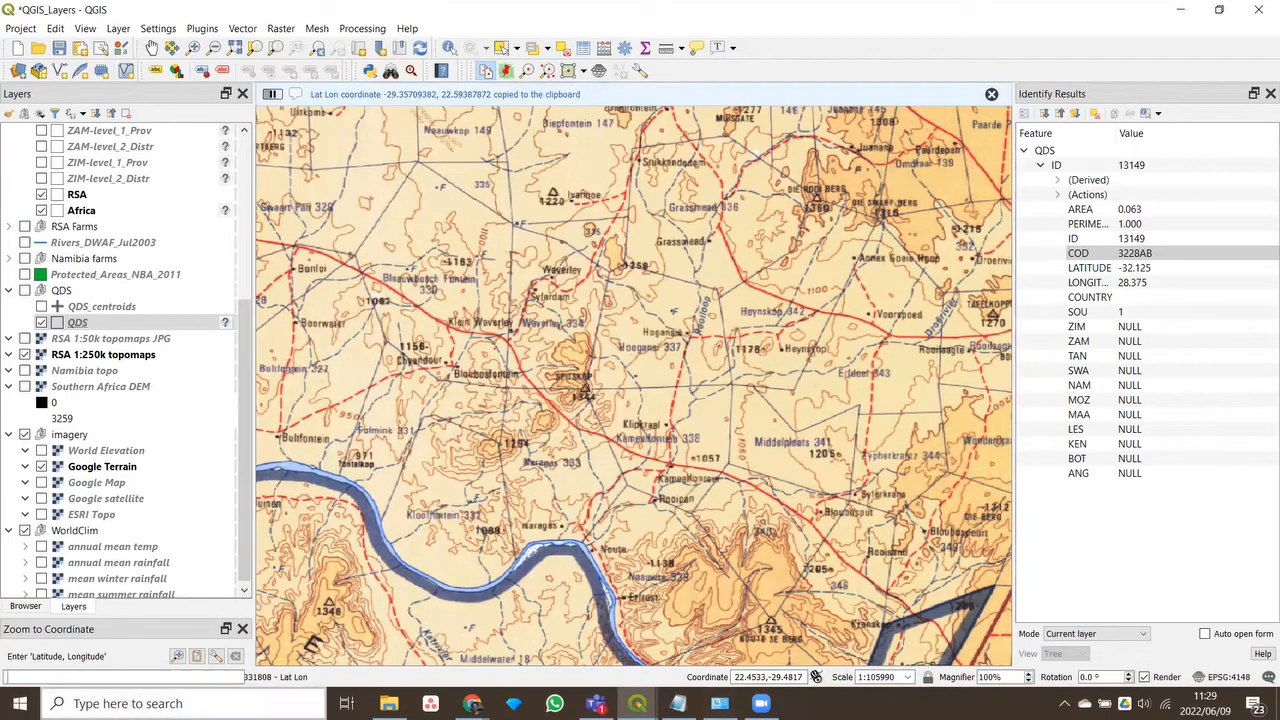
click(127, 703)
text(no)
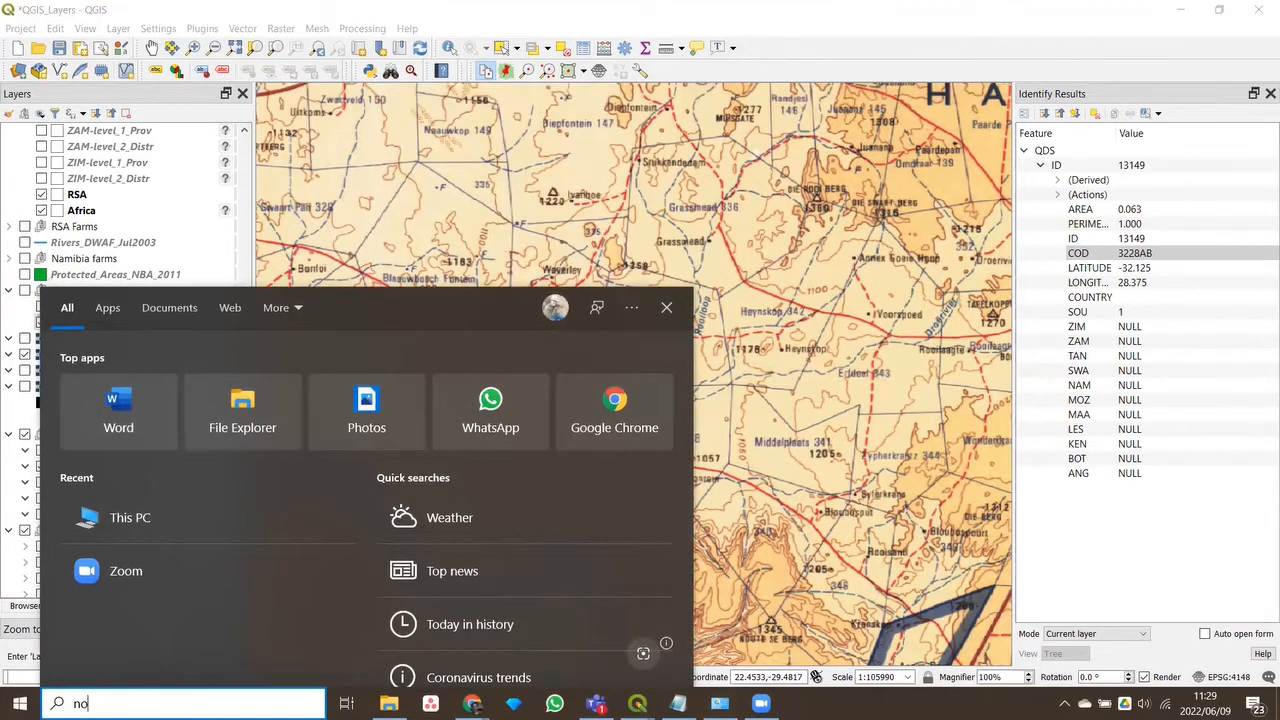
text(tepad)
key(Return)
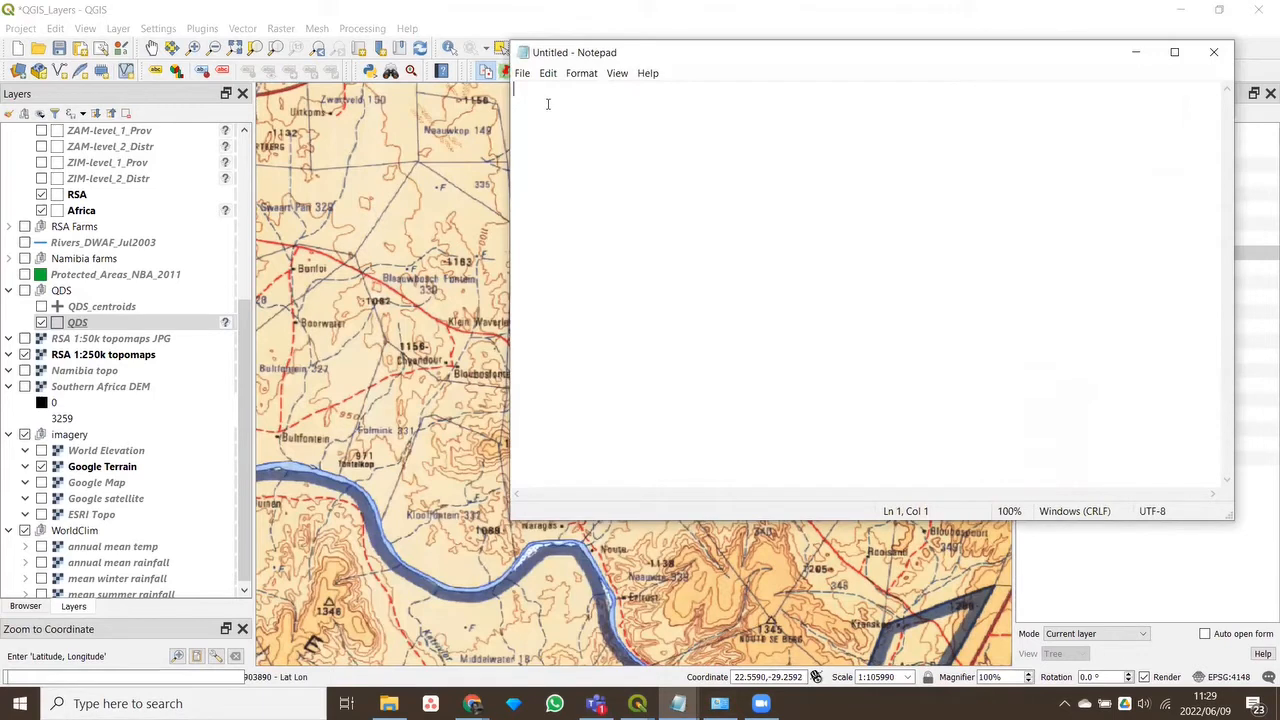
key(ctrl+v)
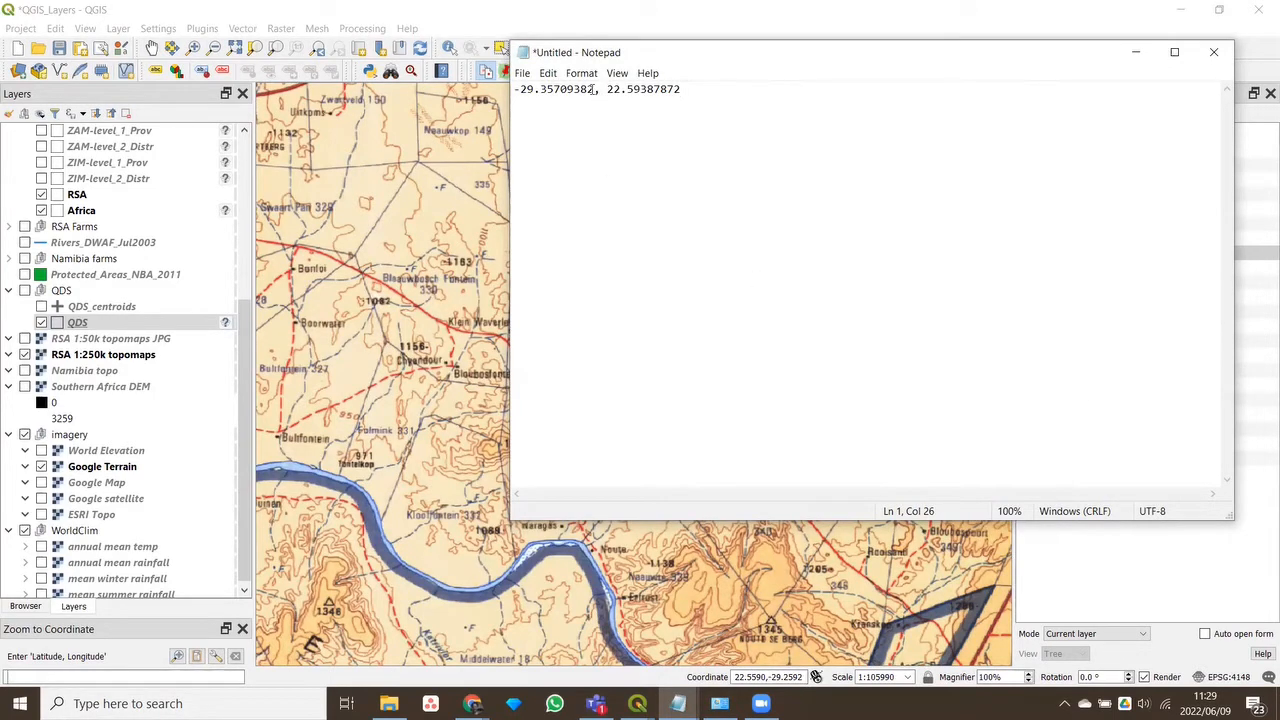
drag(595, 89, 514, 89)
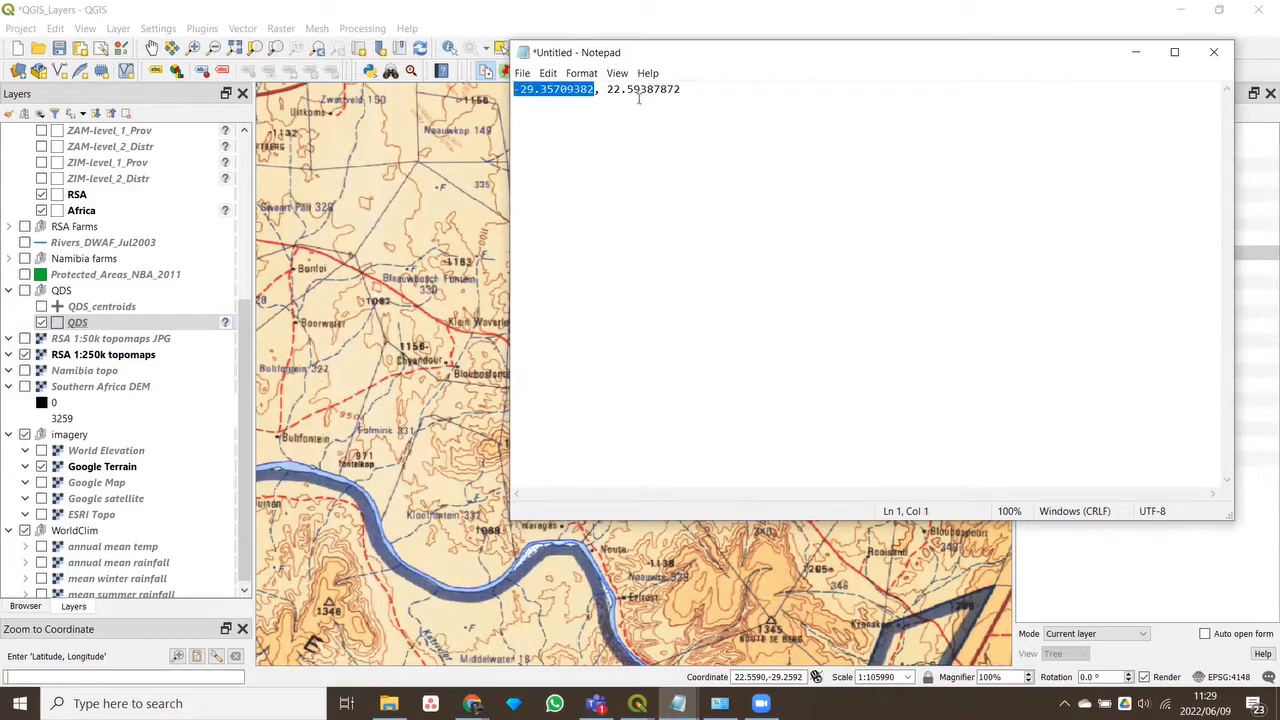
drag(607, 89, 695, 84)
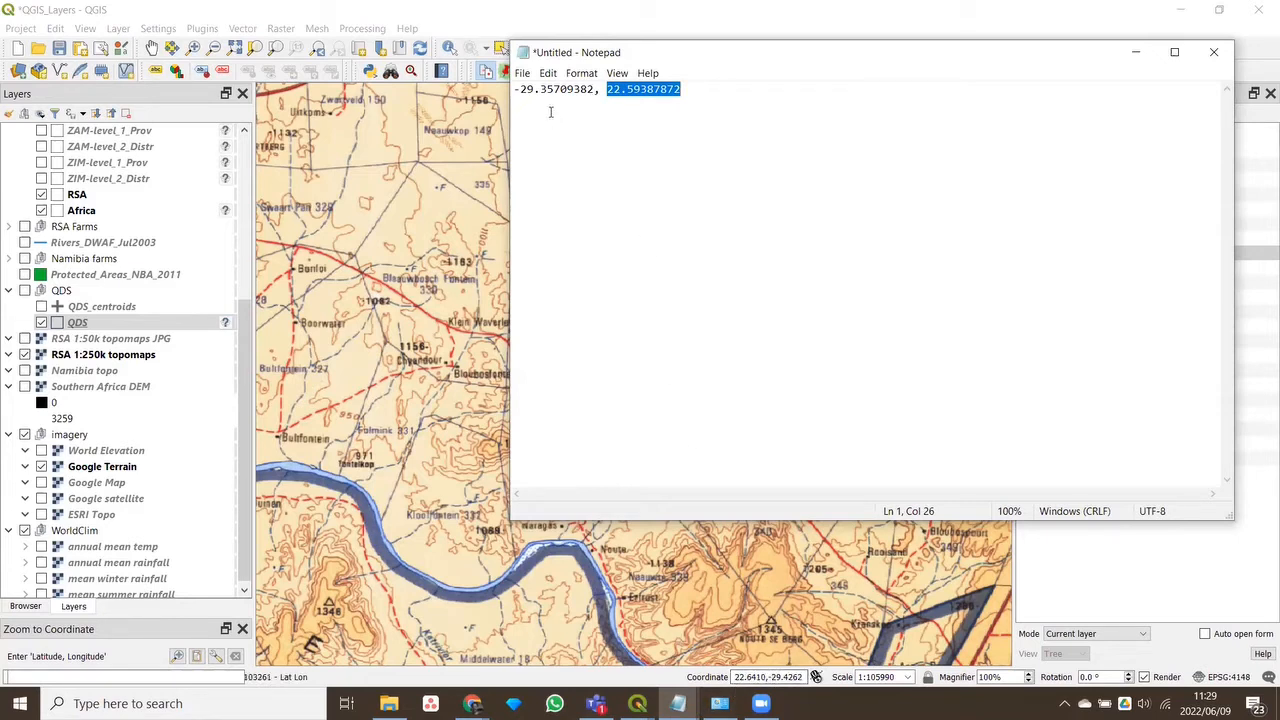
Copy the coordinate of a point west of Klein Waverley, at about -29.333, 22.496, and paste it on a second line in Notepad
click(369, 342)
mouse_move(678, 703)
click(758, 625)
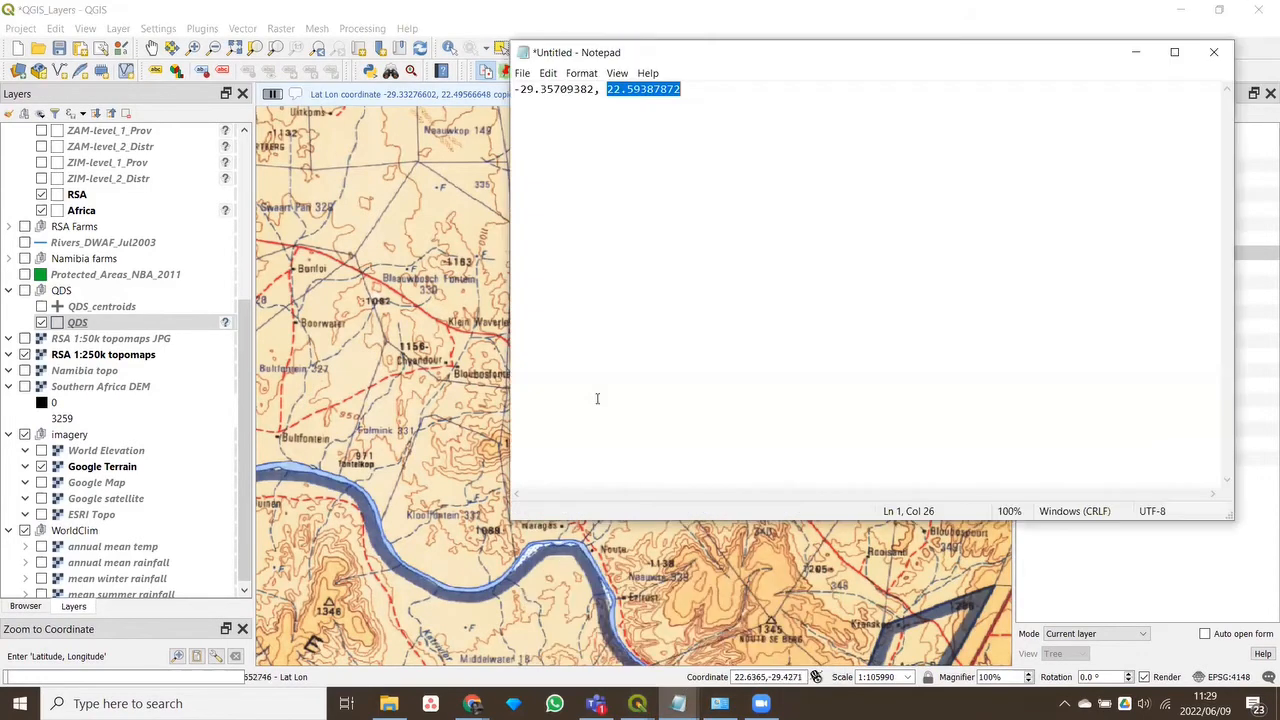
click(730, 101)
key(Return)
key(ctrl+v)
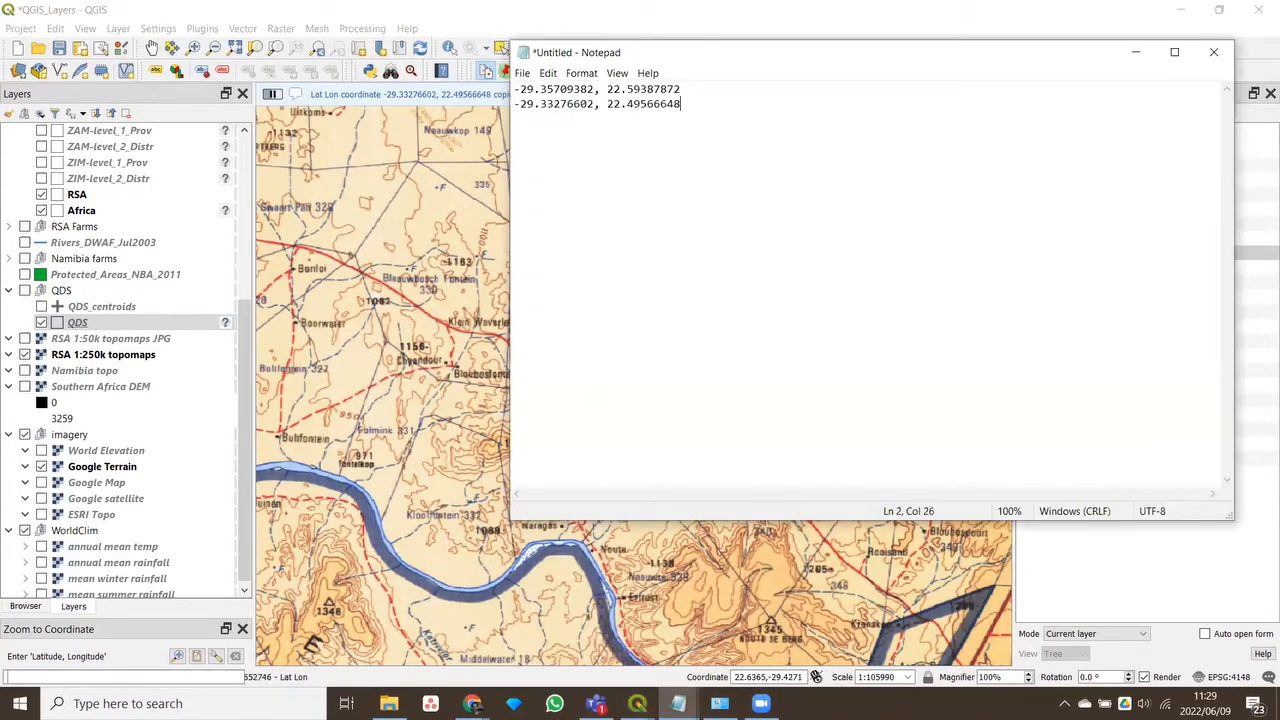
Copy a coordinate just south of the Orange River, at about -29.466, 22.534, paste it on Notepad's third line, and minimize Notepad
click(446, 625)
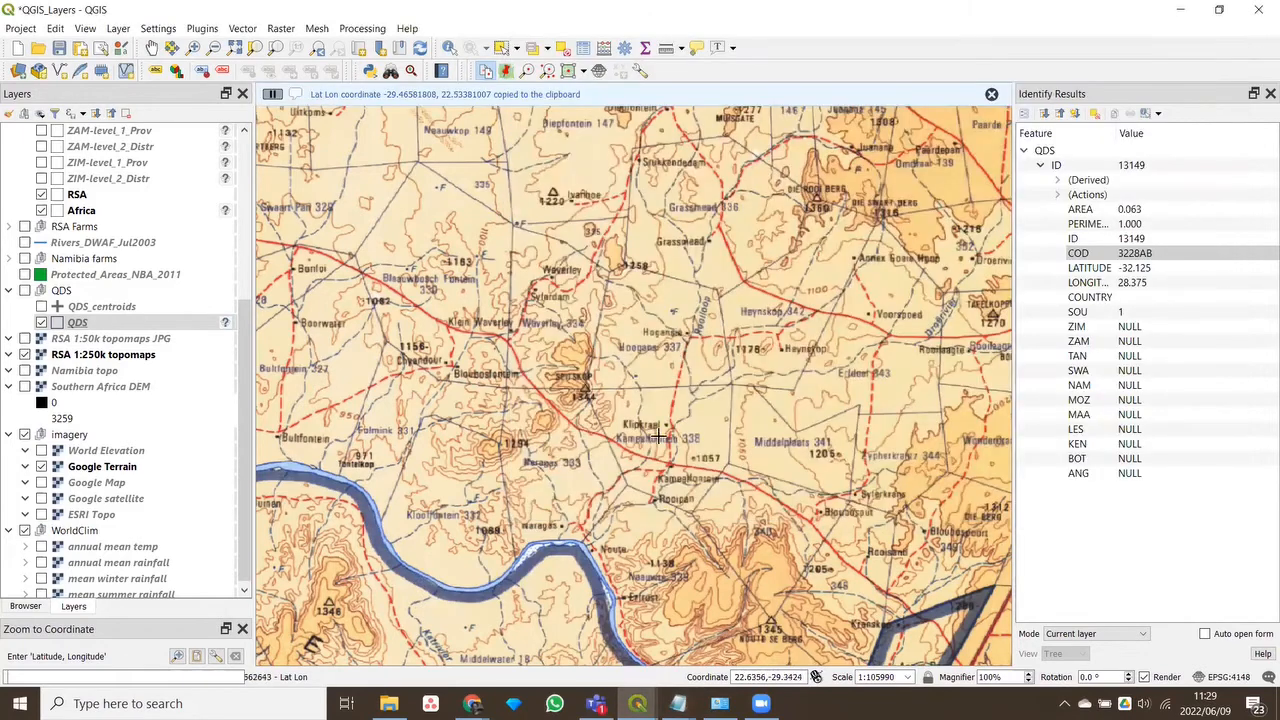
mouse_move(678, 703)
click(760, 630)
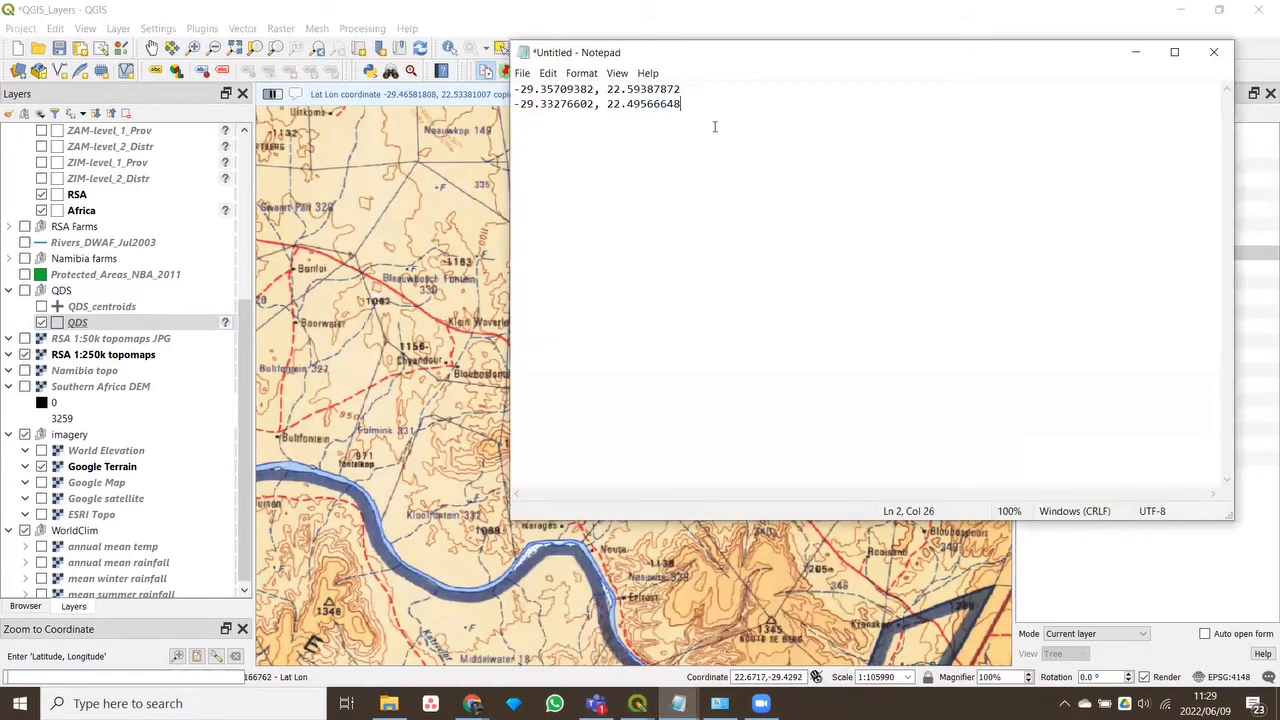
key(Return)
key(ctrl+v)
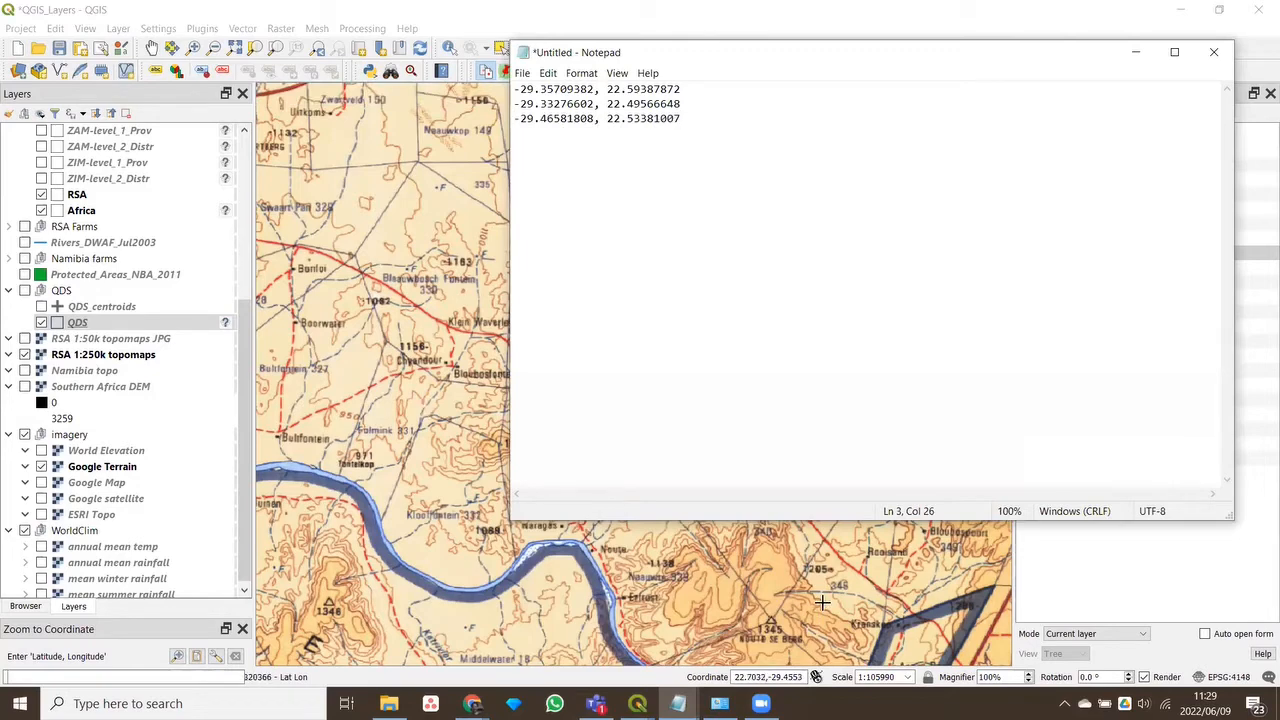
scroll(823, 597, down, 1)
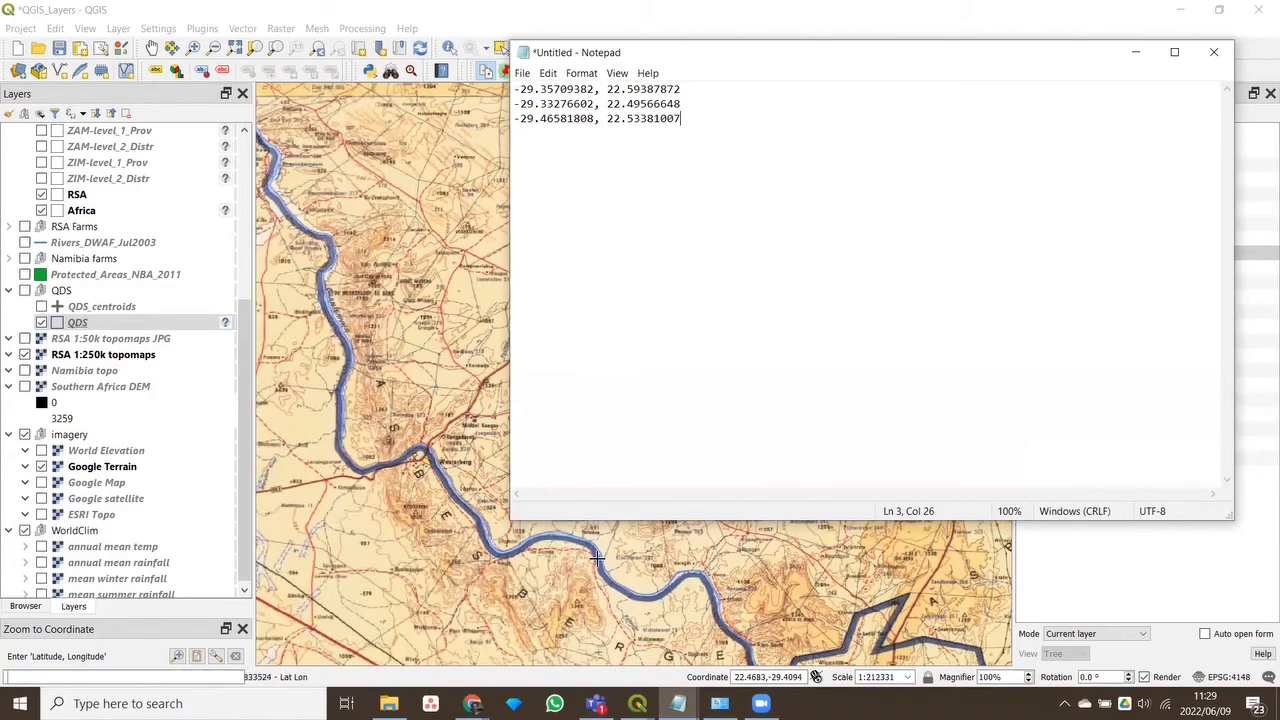
scroll(597, 558, down, 1)
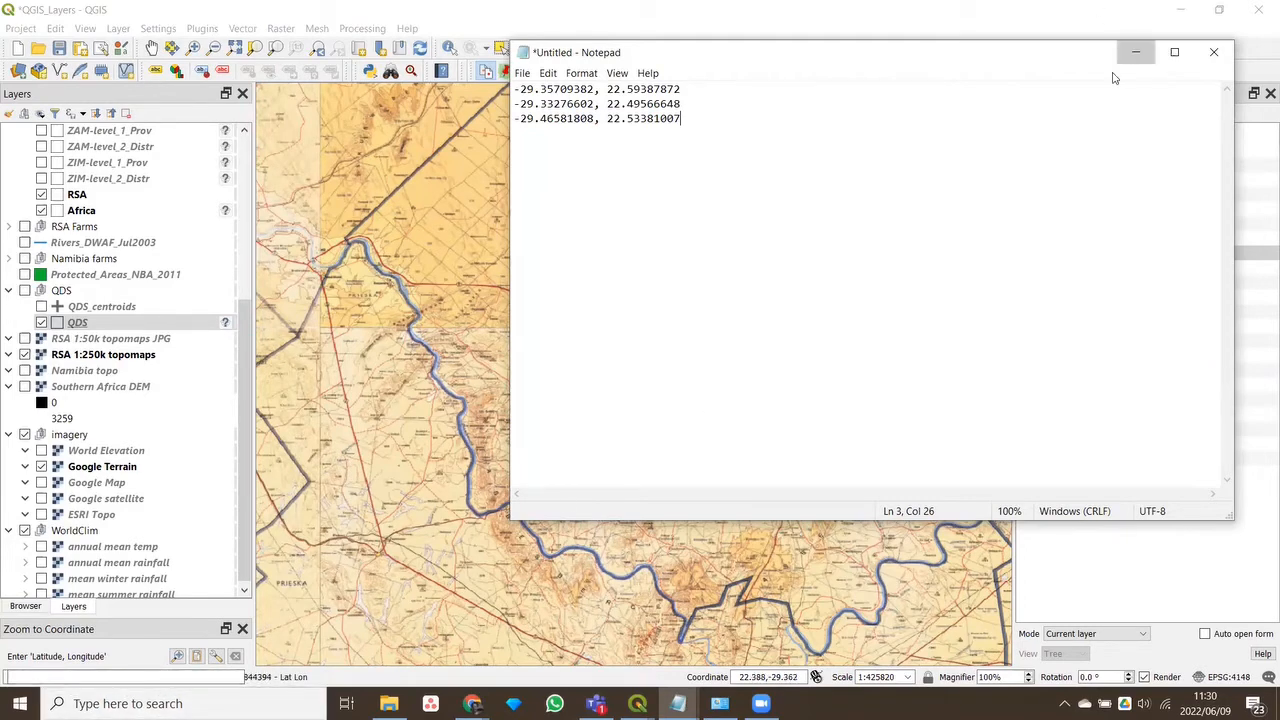
click(1136, 52)
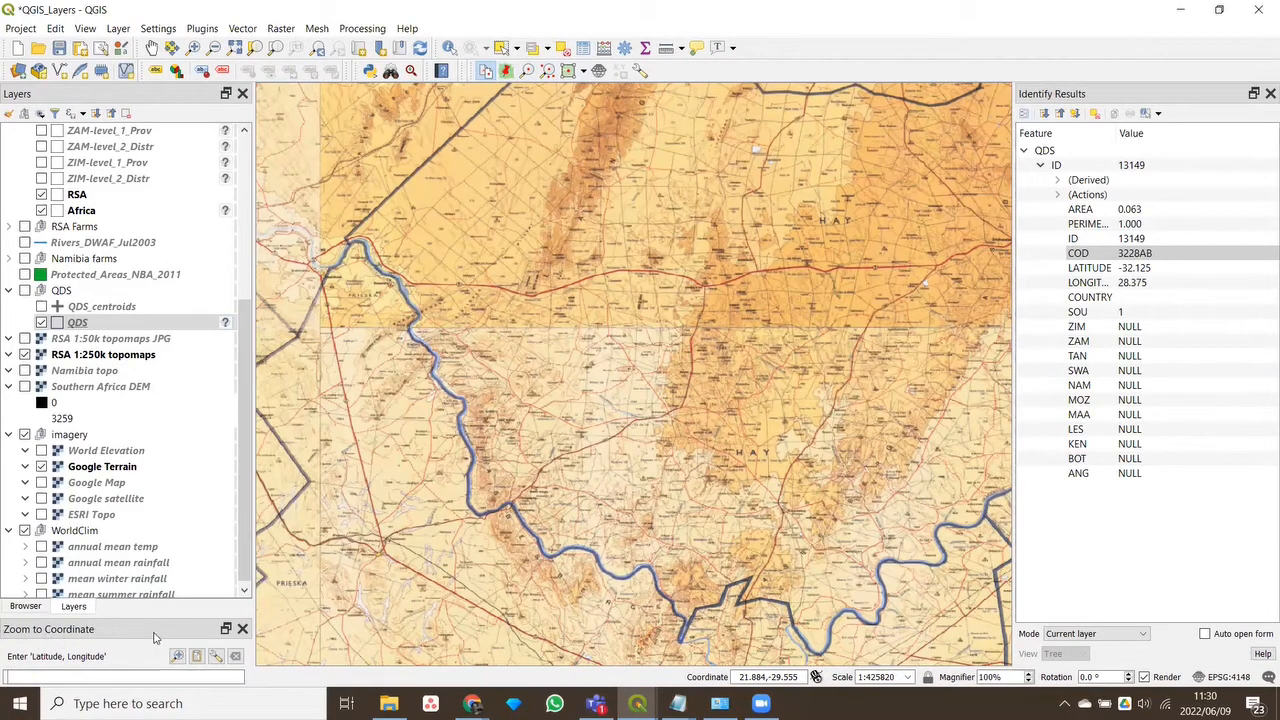
Check the list of available QGIS panels for the Zoom to Coordinate entry
click(124, 680)
click(85, 29)
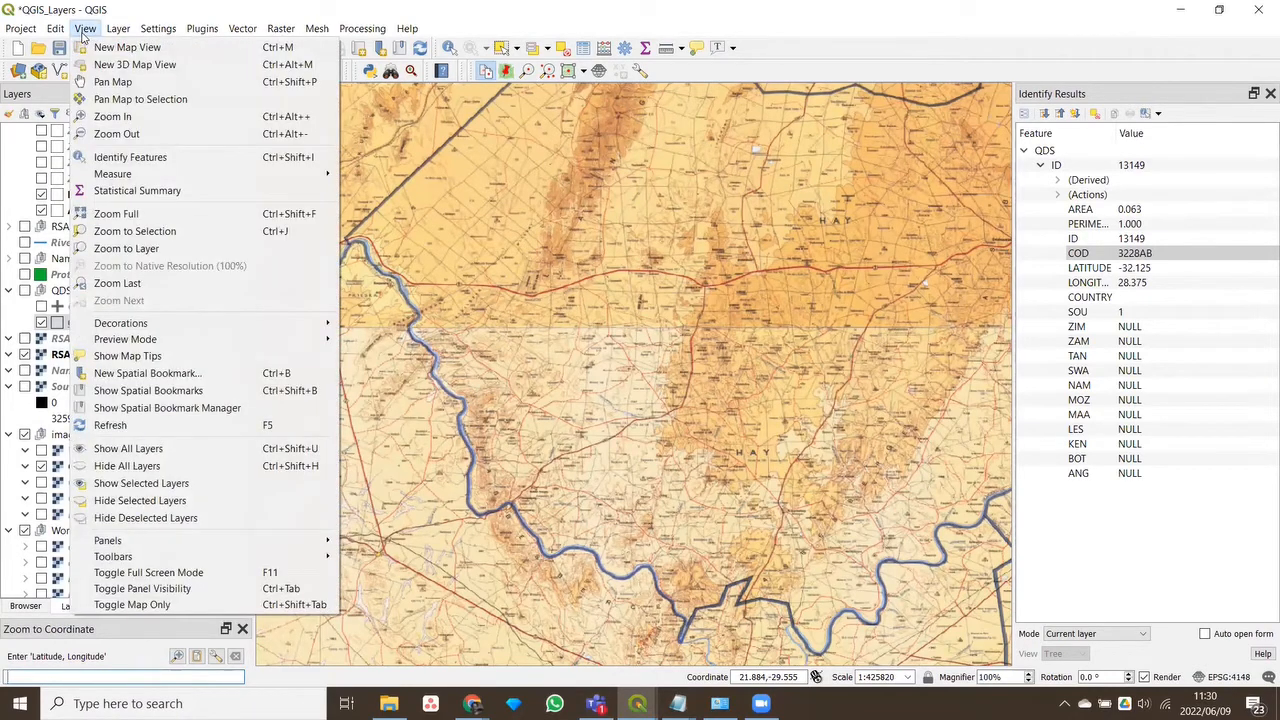
mouse_move(165, 541)
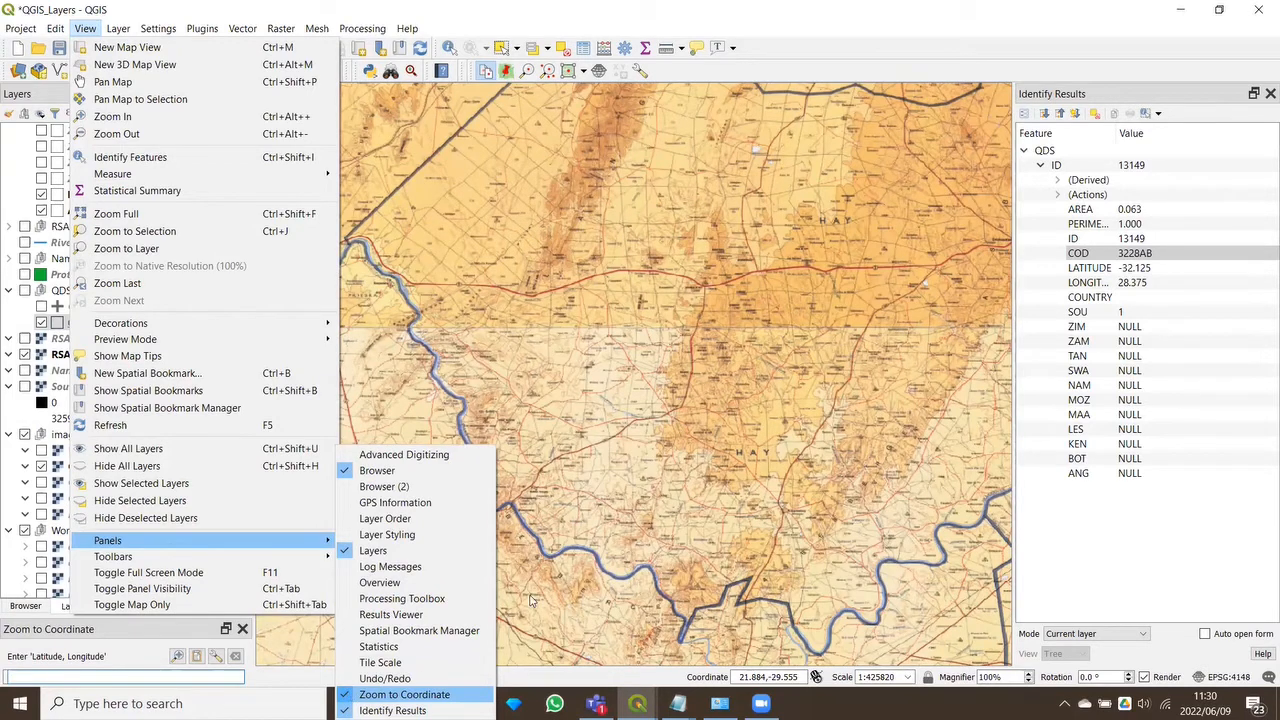
key(Escape)
key(Escape)
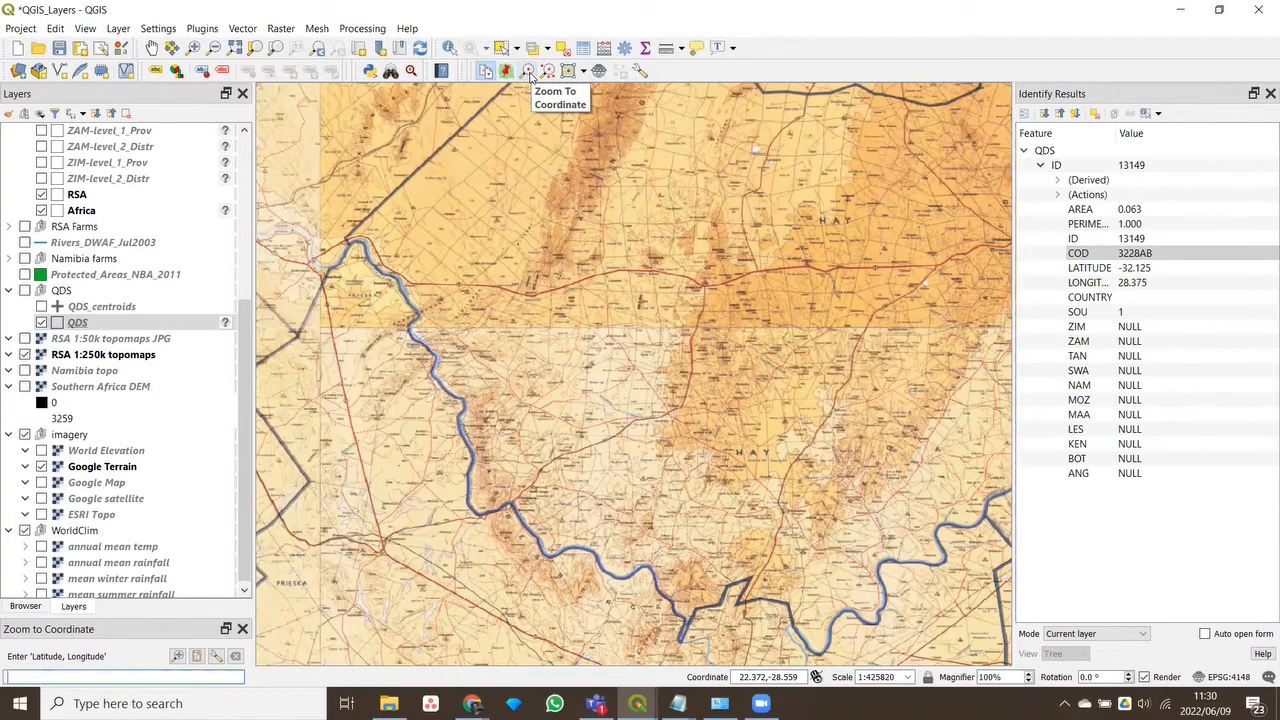
Copy the first coordinate pair from Notepad, -29.35709382, 22.59387872, into Zoom to Coordinate and zoom to the marked location
click(50, 678)
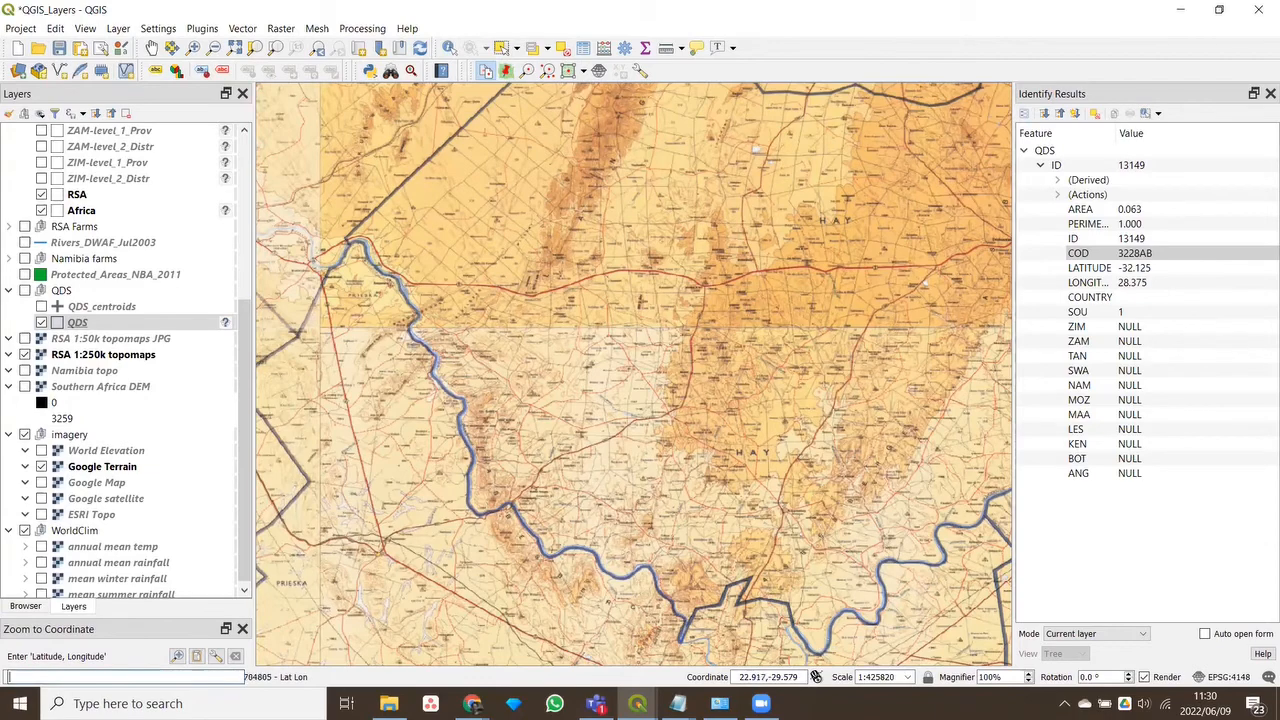
mouse_move(677, 703)
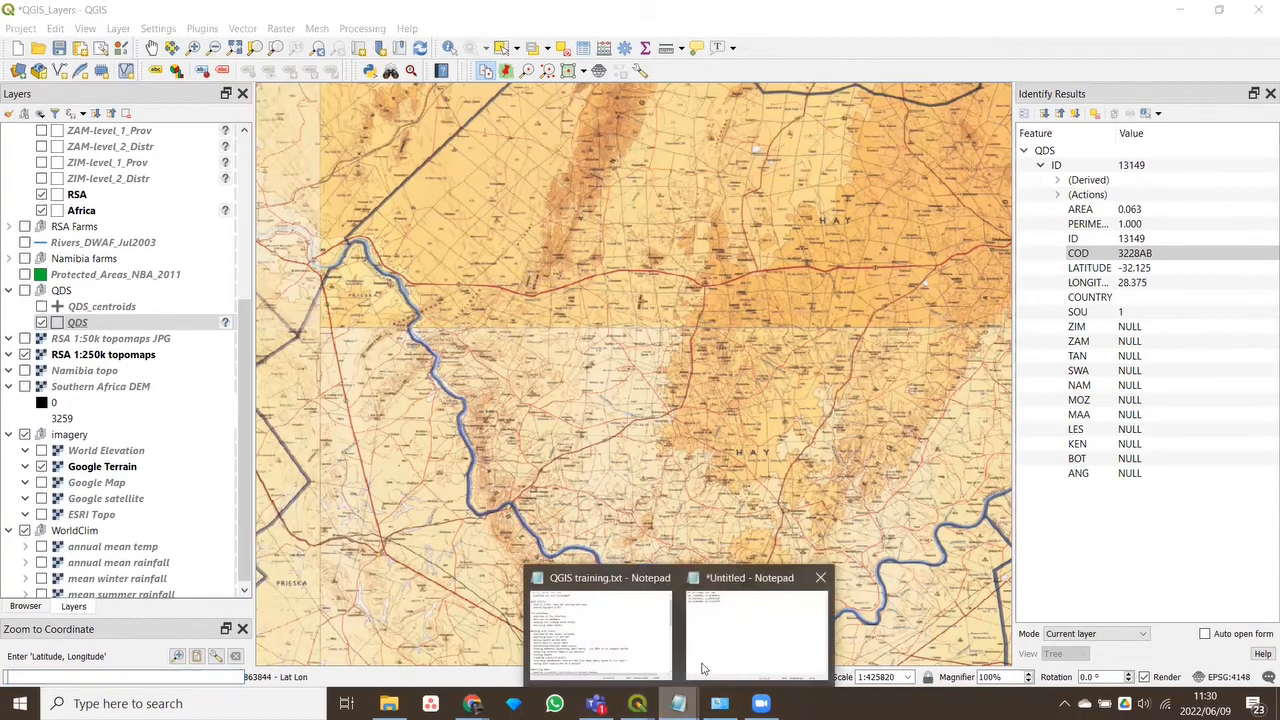
click(749, 614)
drag(681, 89, 514, 89)
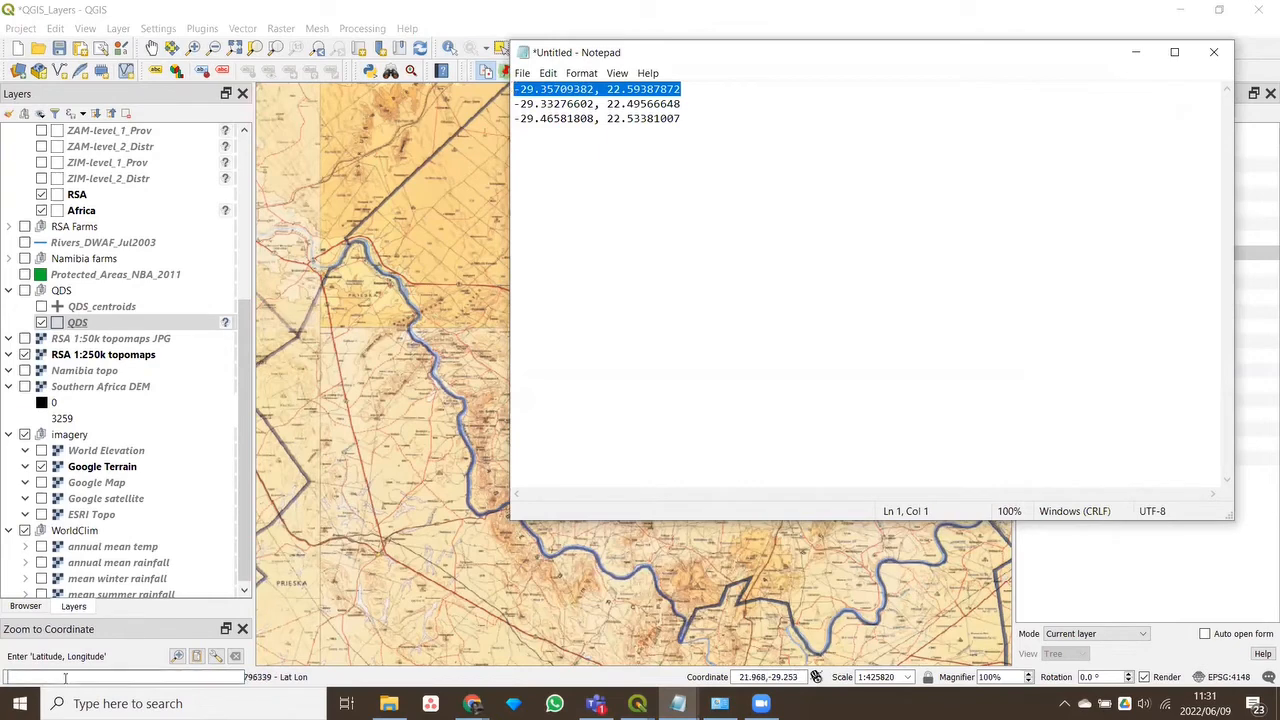
click(110, 677)
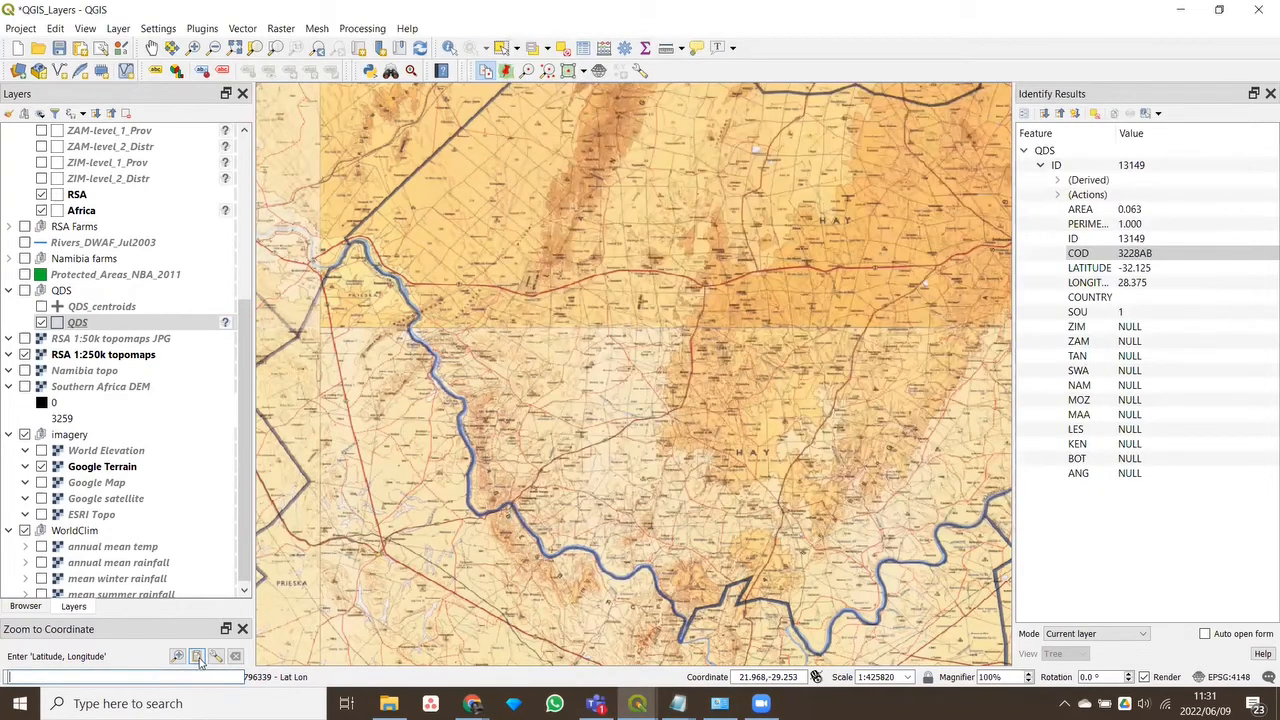
click(199, 657)
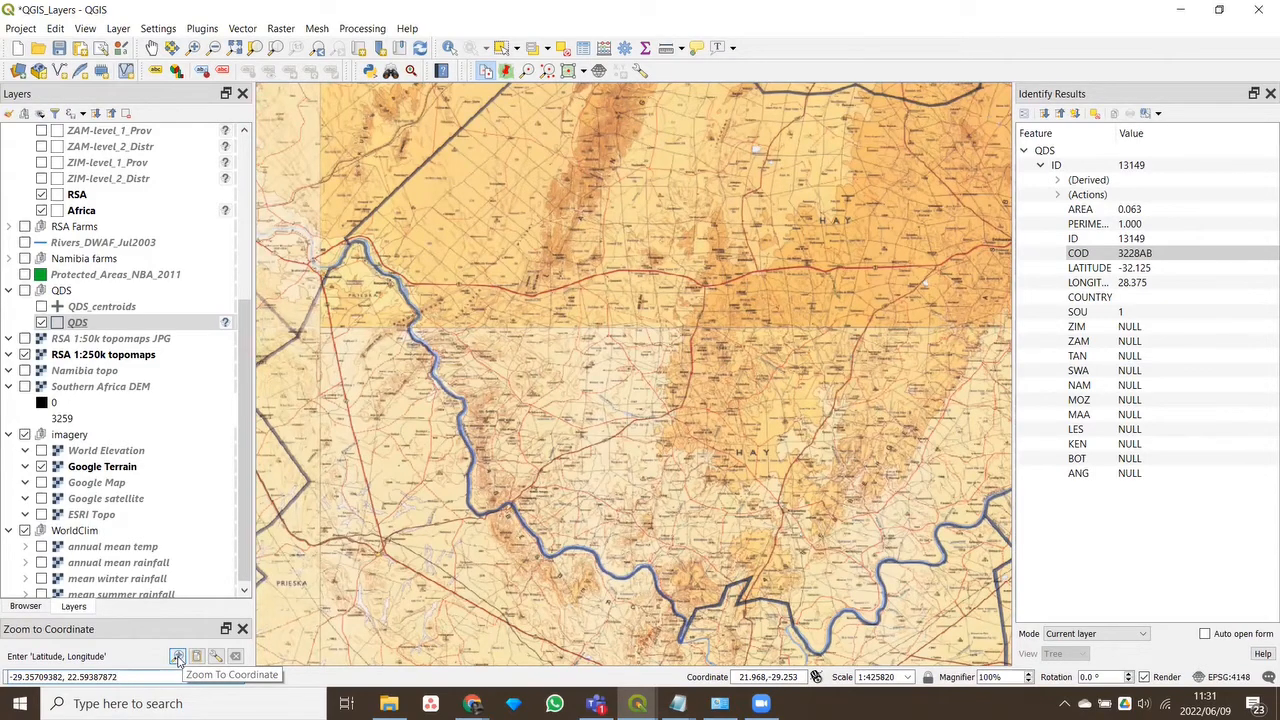
click(177, 657)
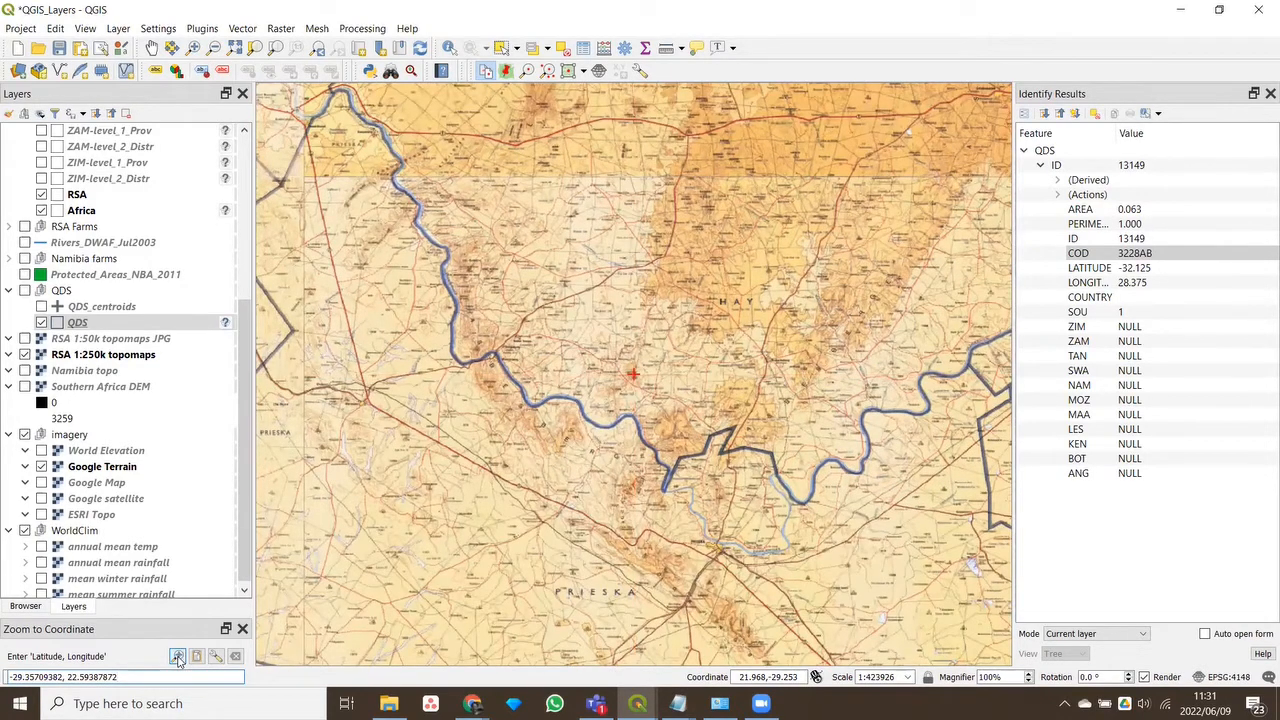
scroll(648, 388, up, 3)
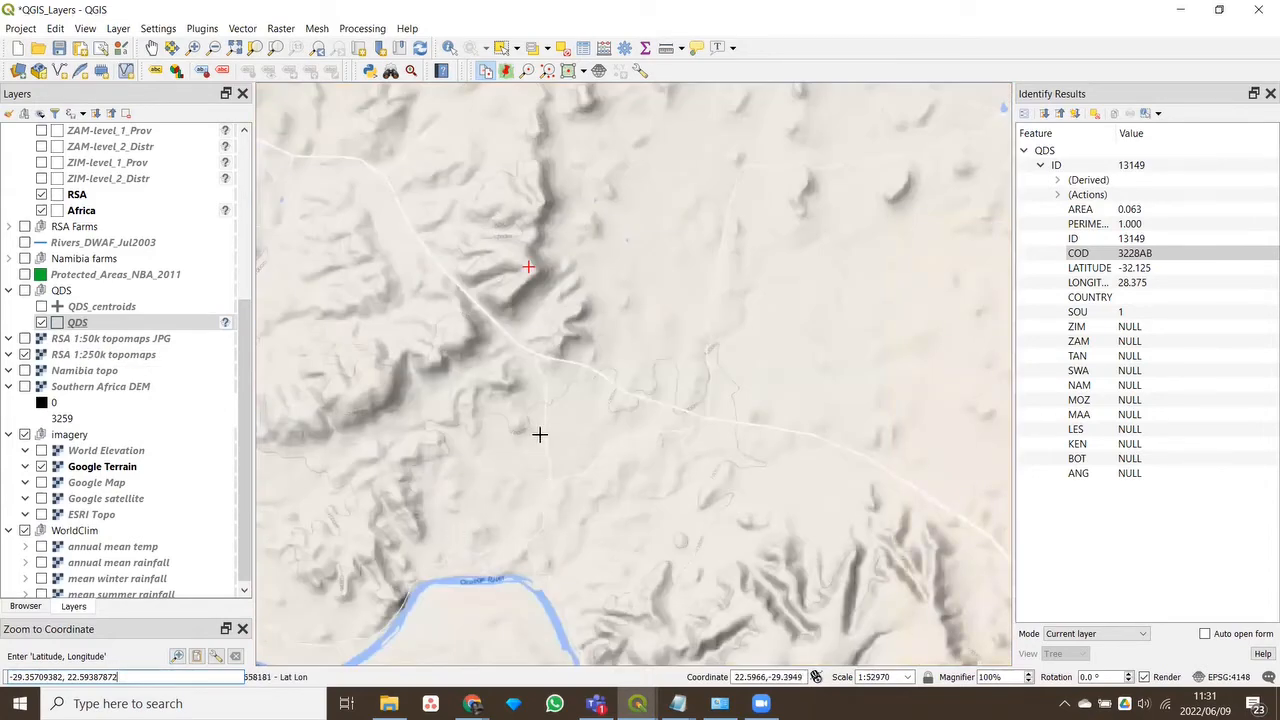
scroll(540, 434, down, 2)
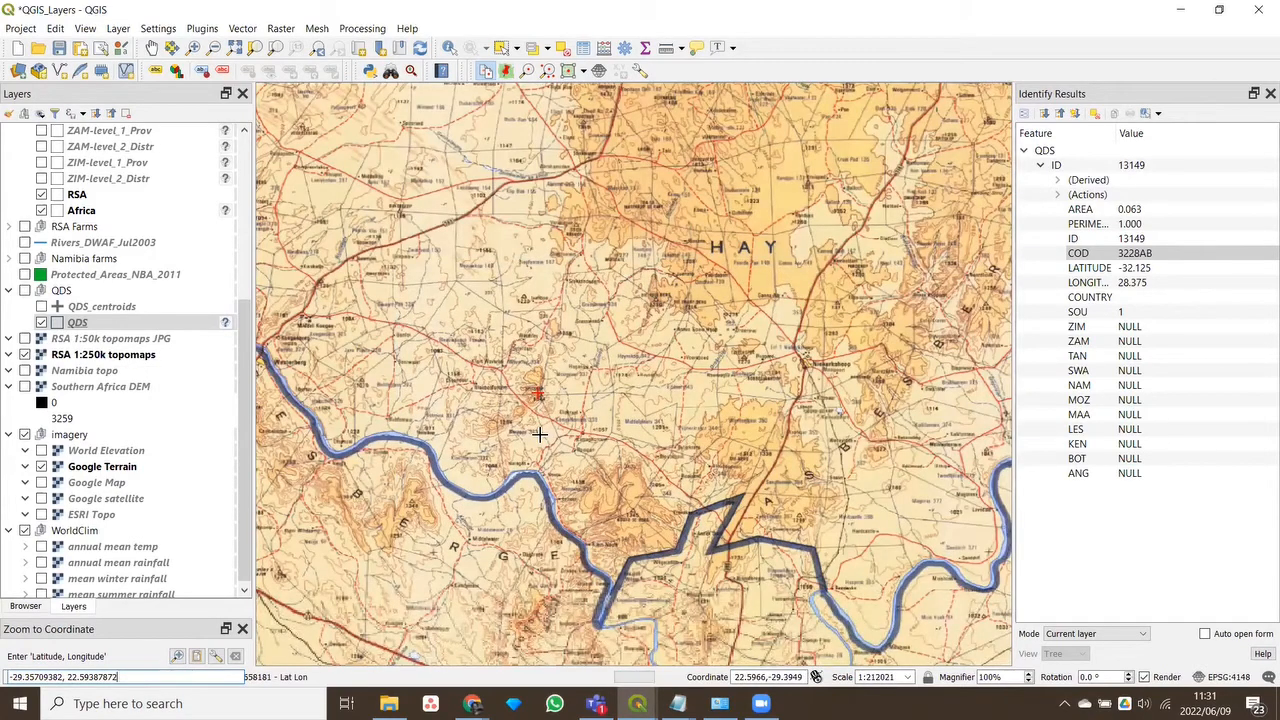
scroll(540, 434, down, 1)
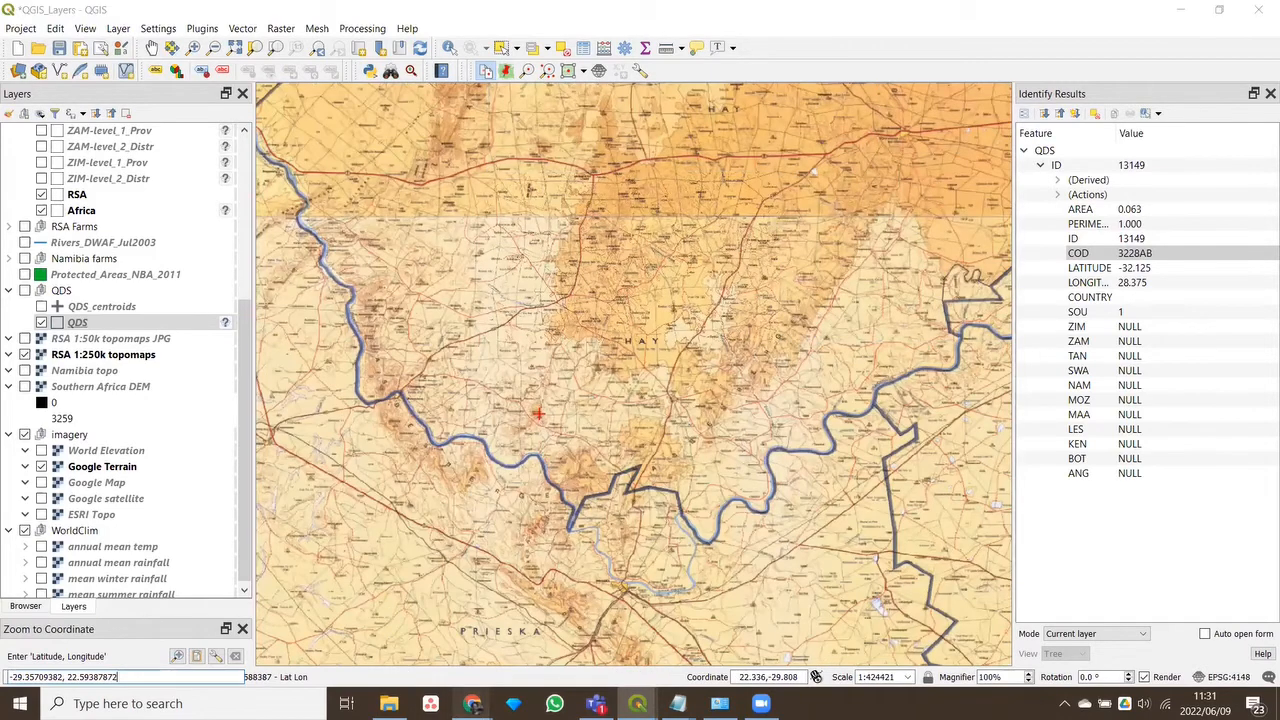
Replace the coordinate in Zoom to Coordinate with the degrees-minutes-seconds pair 32 43 42.2S 24 26 48.6E and zoom to it
mouse_move(472, 703)
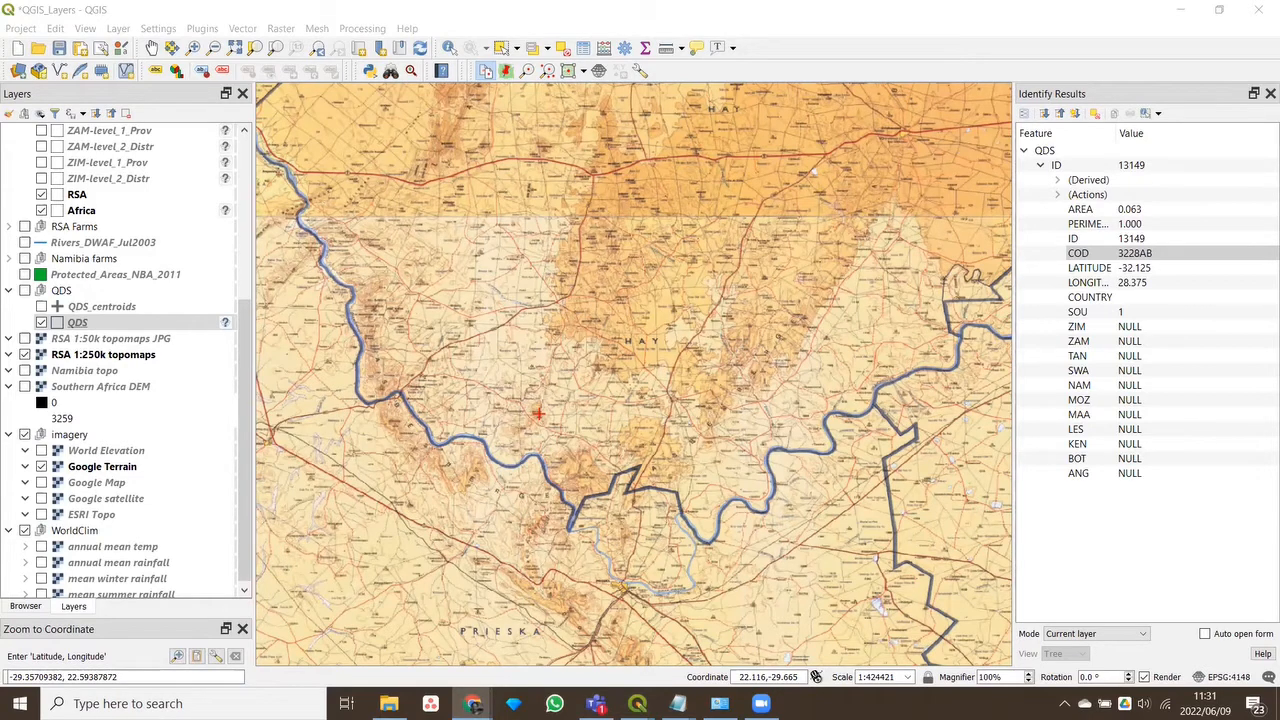
click(136, 677)
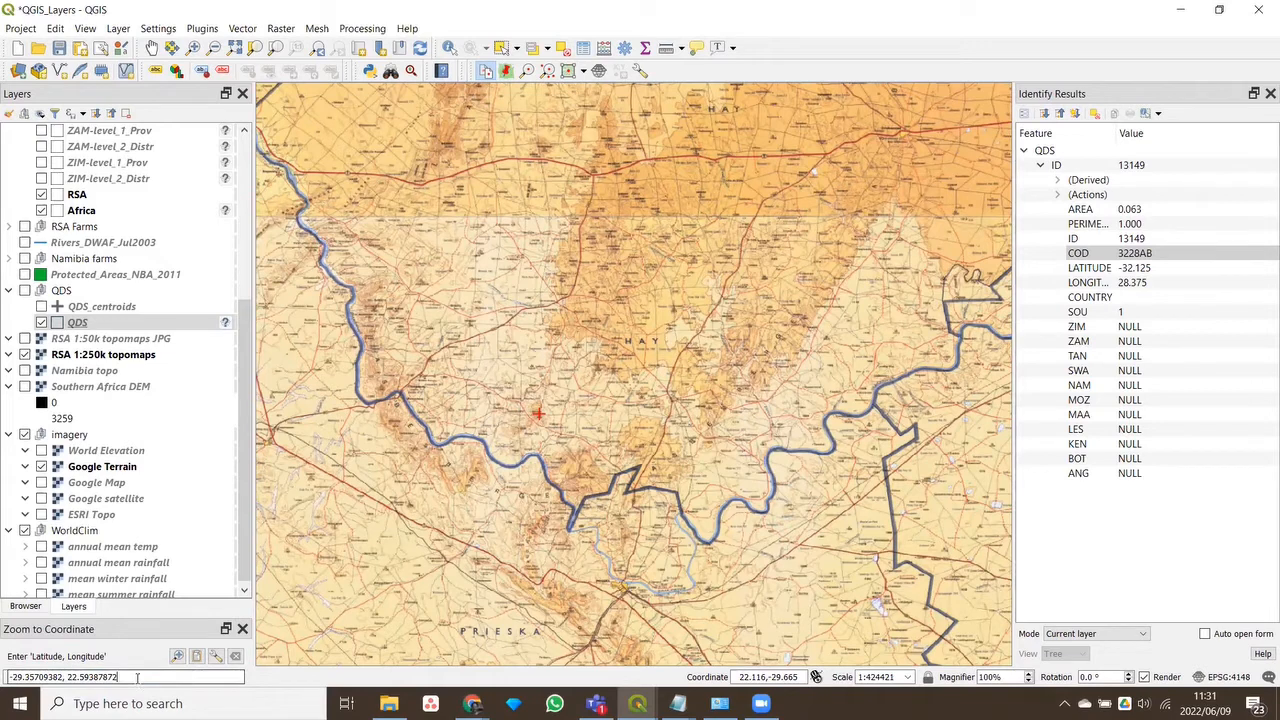
drag(136, 677, 8, 677)
click(196, 656)
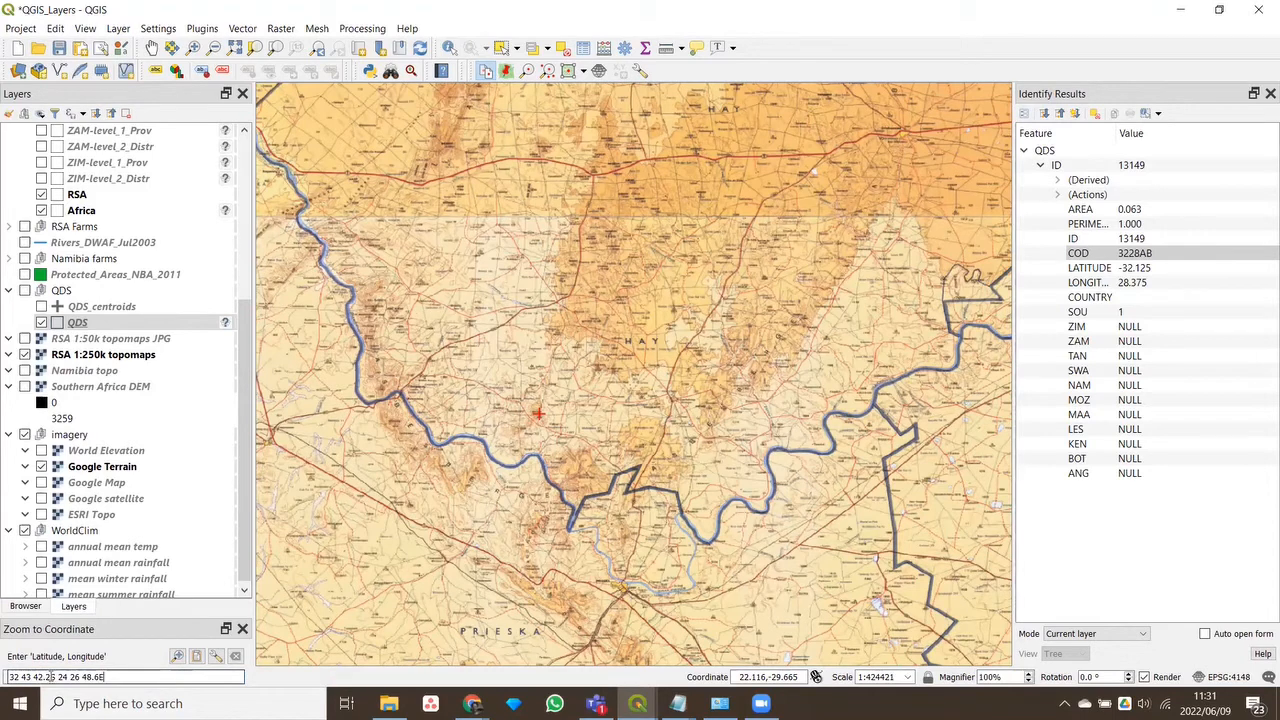
click(177, 657)
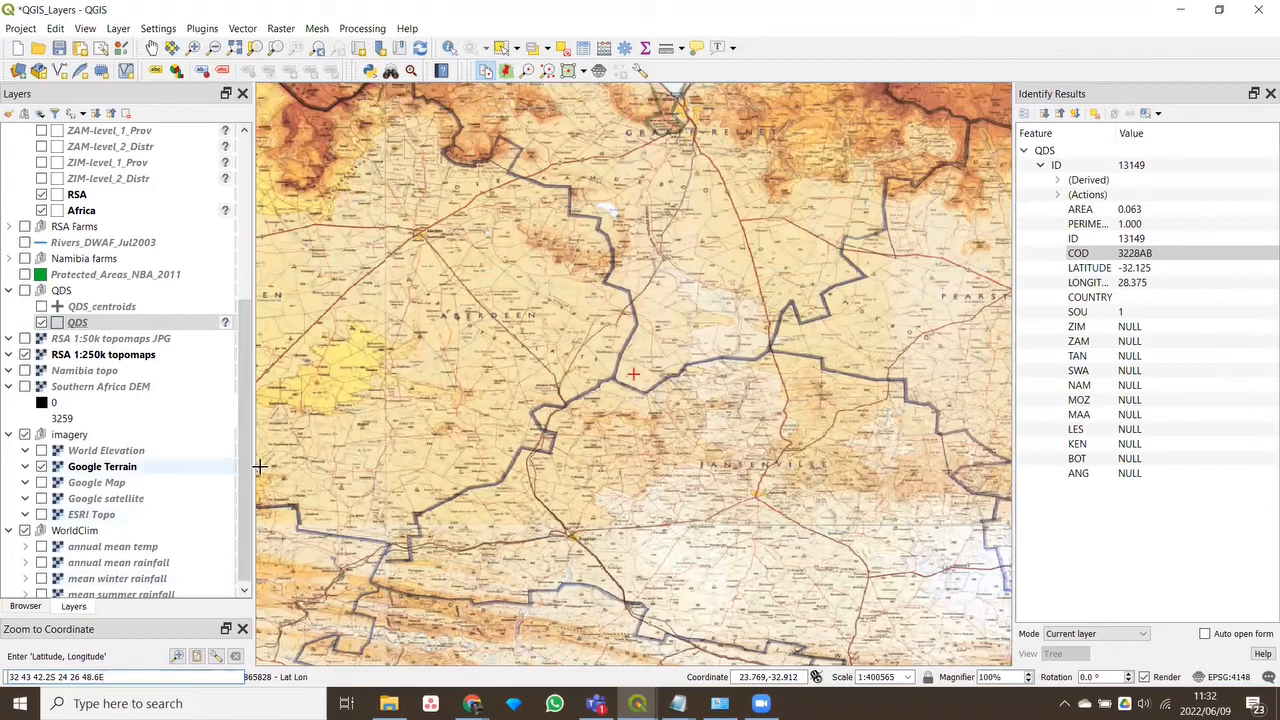
scroll(628, 401, down, 1)
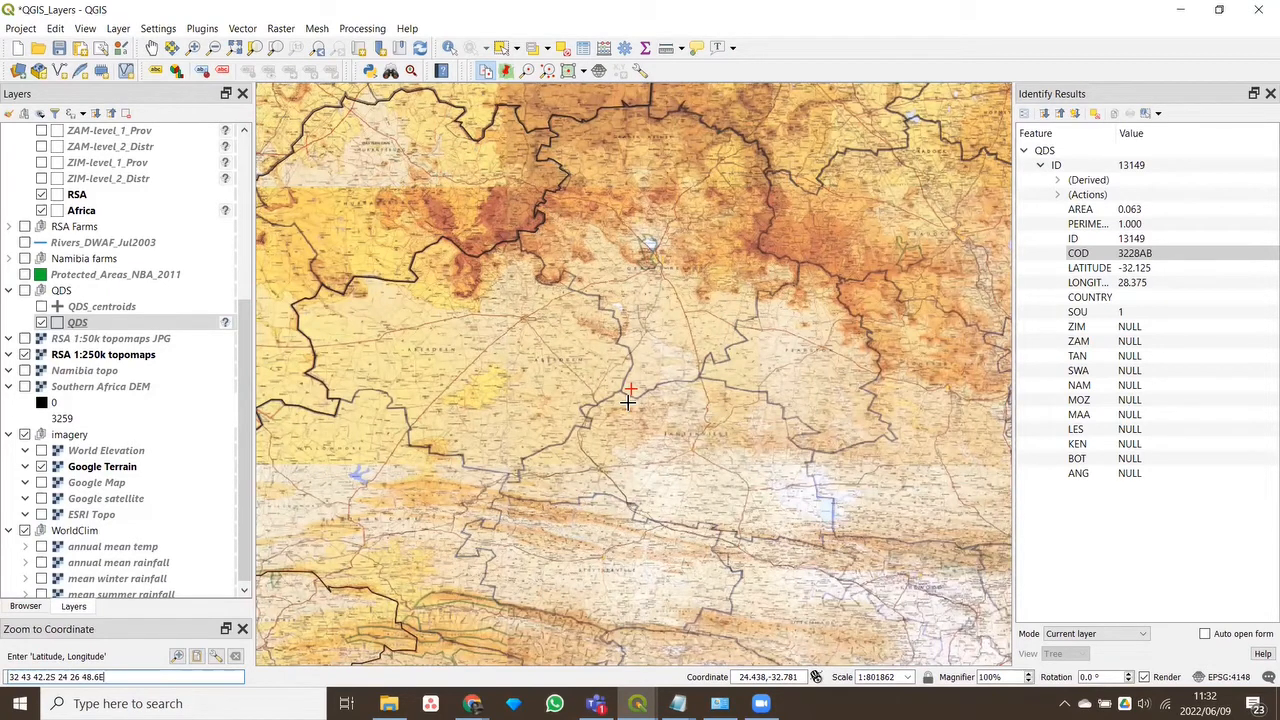
key(BackSpace)
text(E)
key(BackSpace)
text(E)
key(BackSpace)
text(E)
key(BackSpace)
text(E)
key(BackSpace)
text(E)
key(BackSpace)
text(E)
key(BackSpace)
text(E)
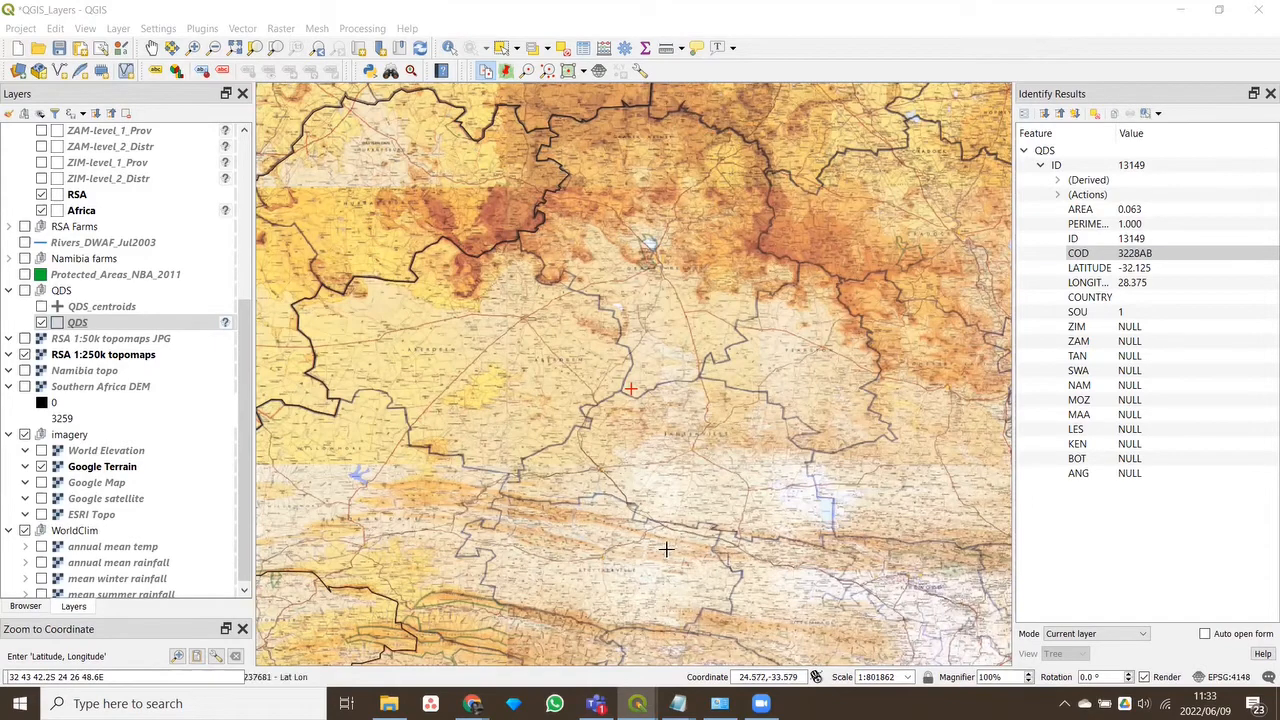
Activate the Pan Map tool and bring all of South Africa with Namibia and Botswana into view
click(153, 48)
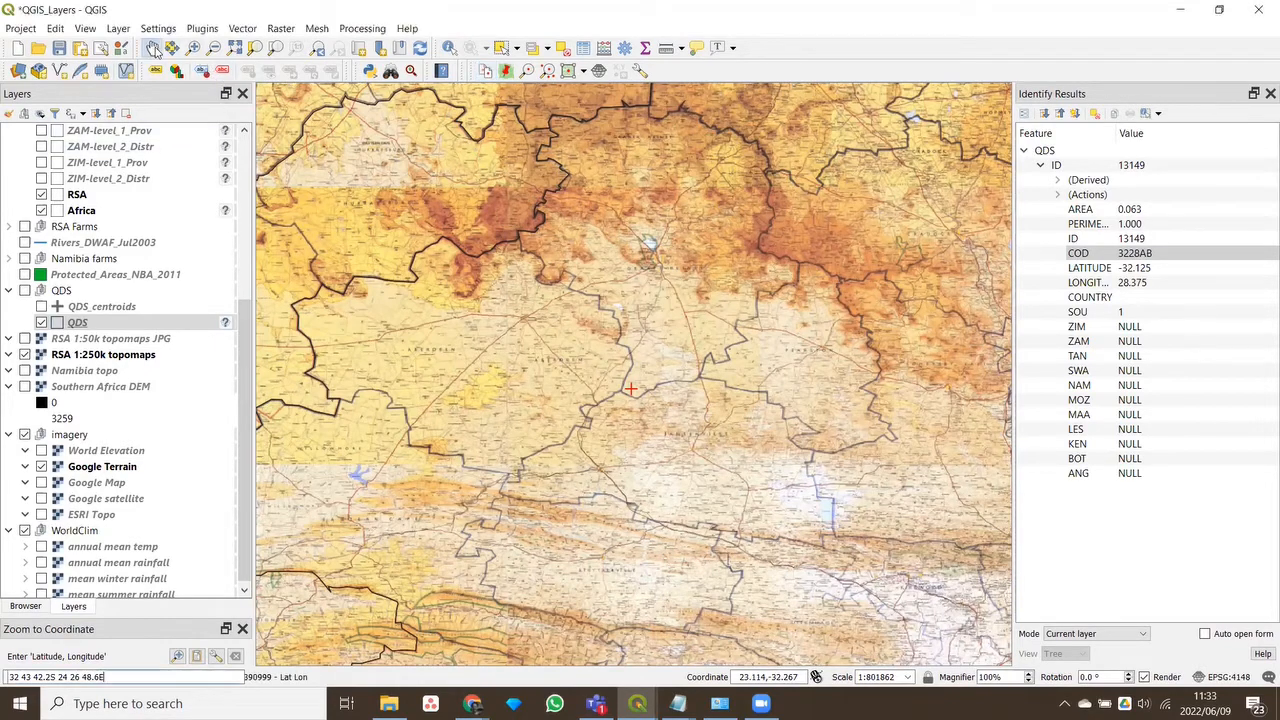
scroll(710, 398, down, 1)
scroll(710, 398, down, 1)
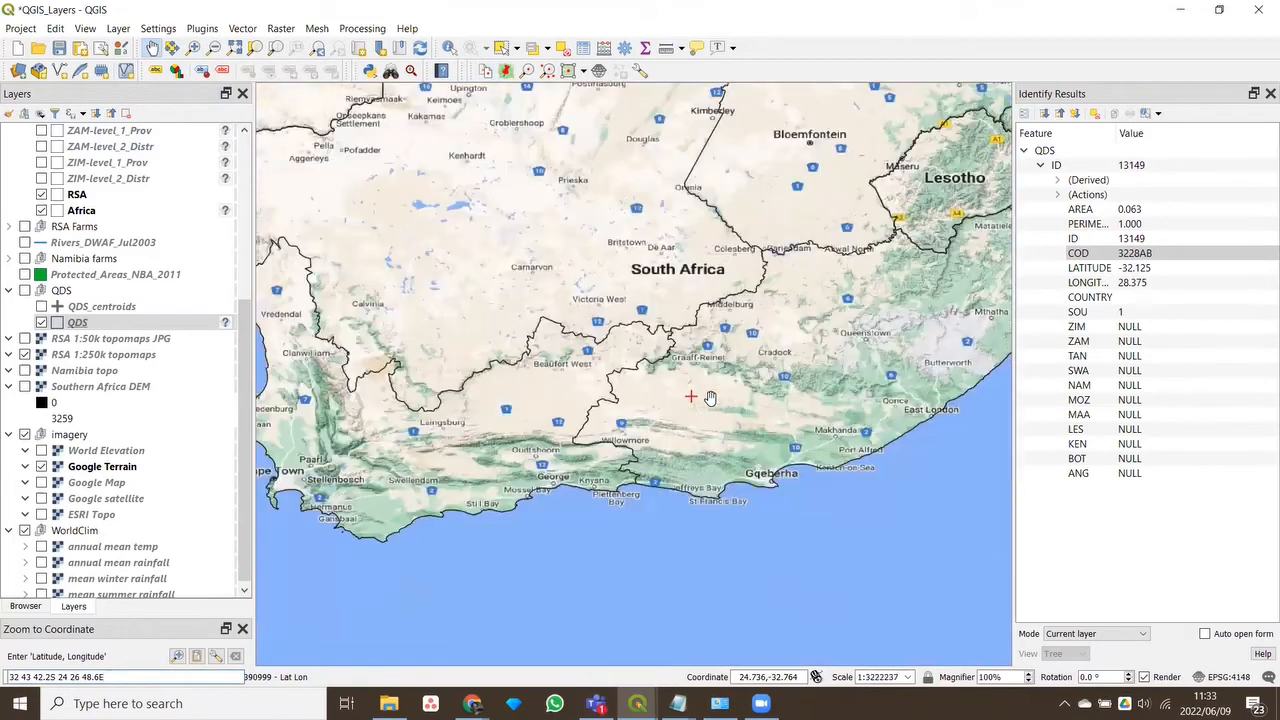
scroll(710, 398, down, 1)
drag(707, 251, 631, 458)
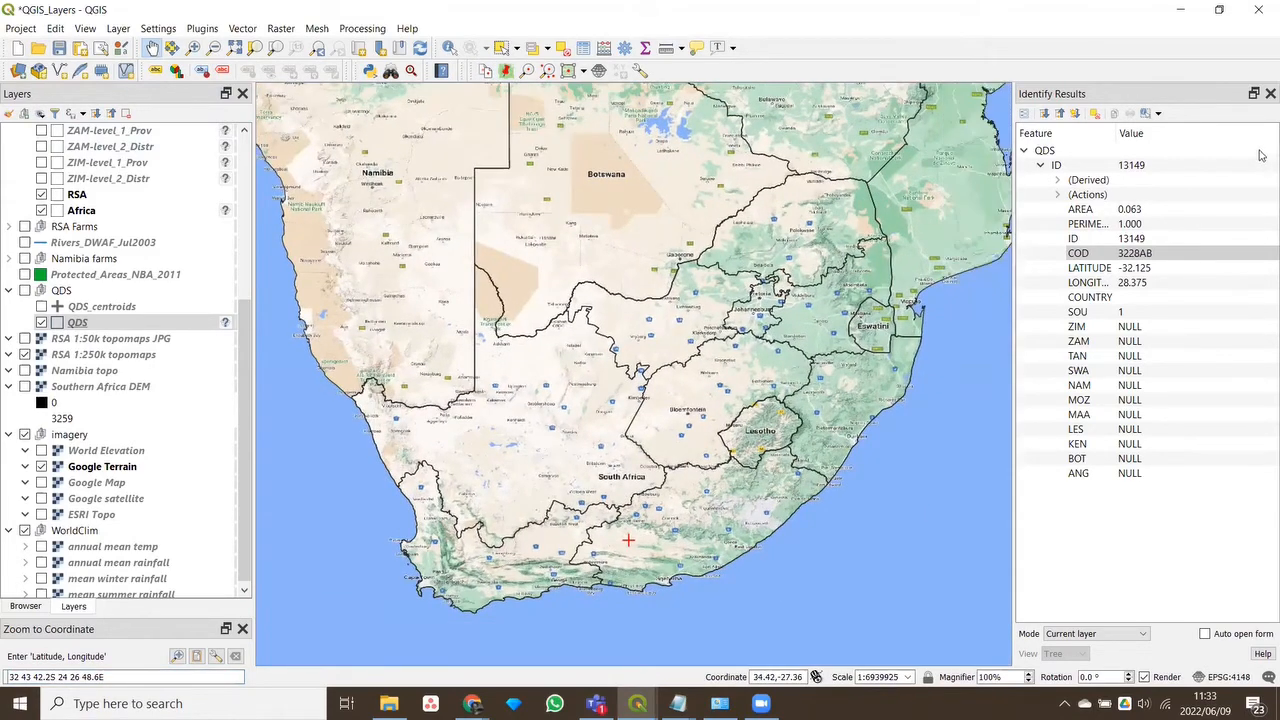
Close the Identify Results panel and zoom to the pasted coordinate -46.90000137, 37.75602152 with Zoom to Coordinate
click(1270, 93)
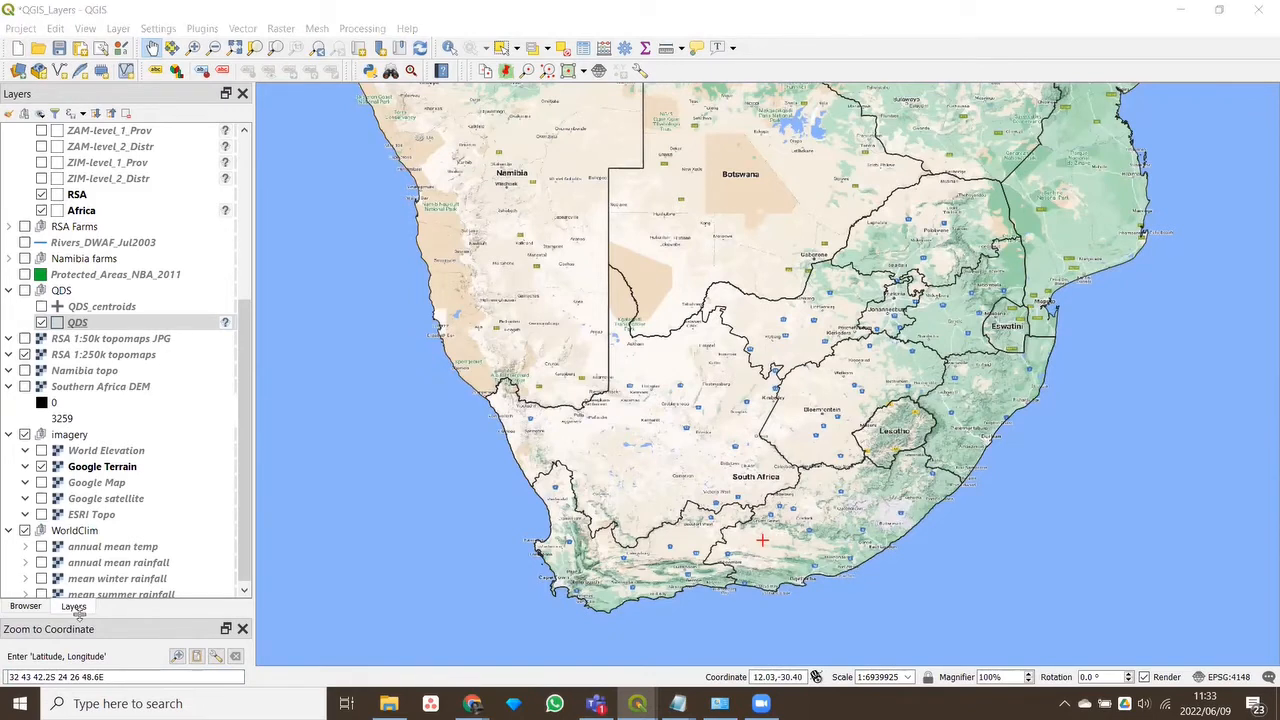
click(195, 657)
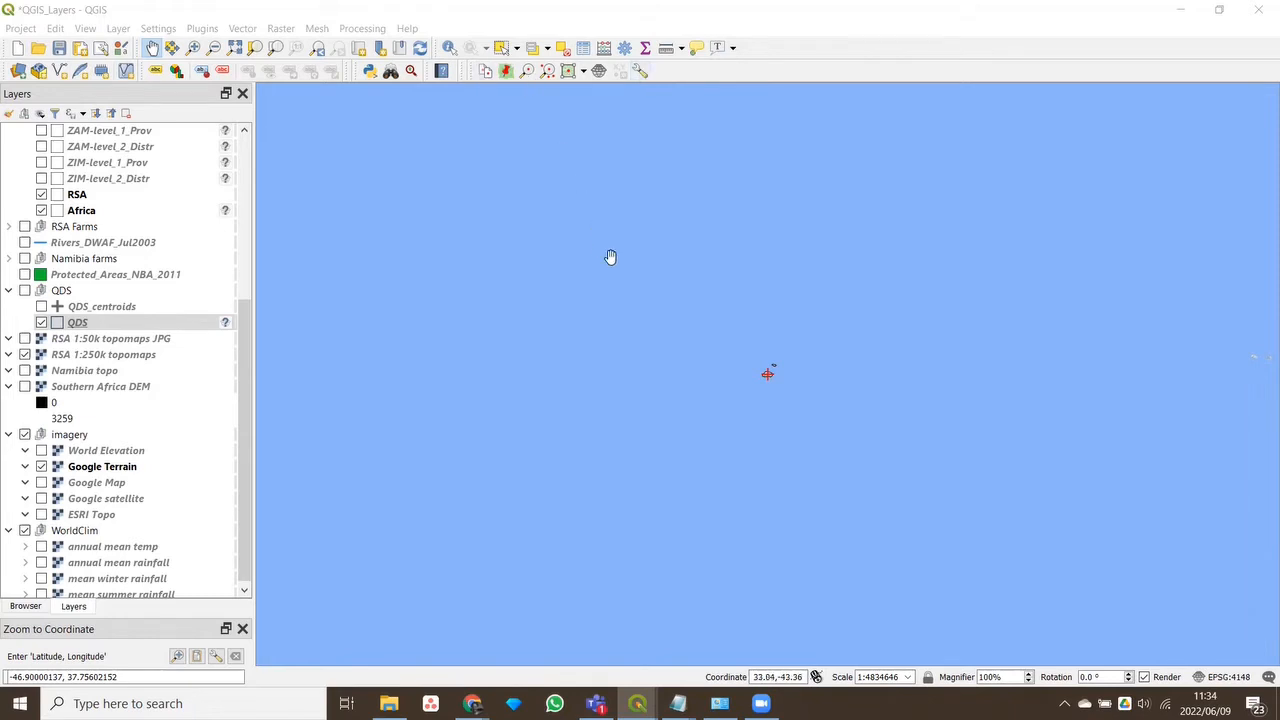
scroll(611, 257, down, 2)
scroll(611, 257, down, 1)
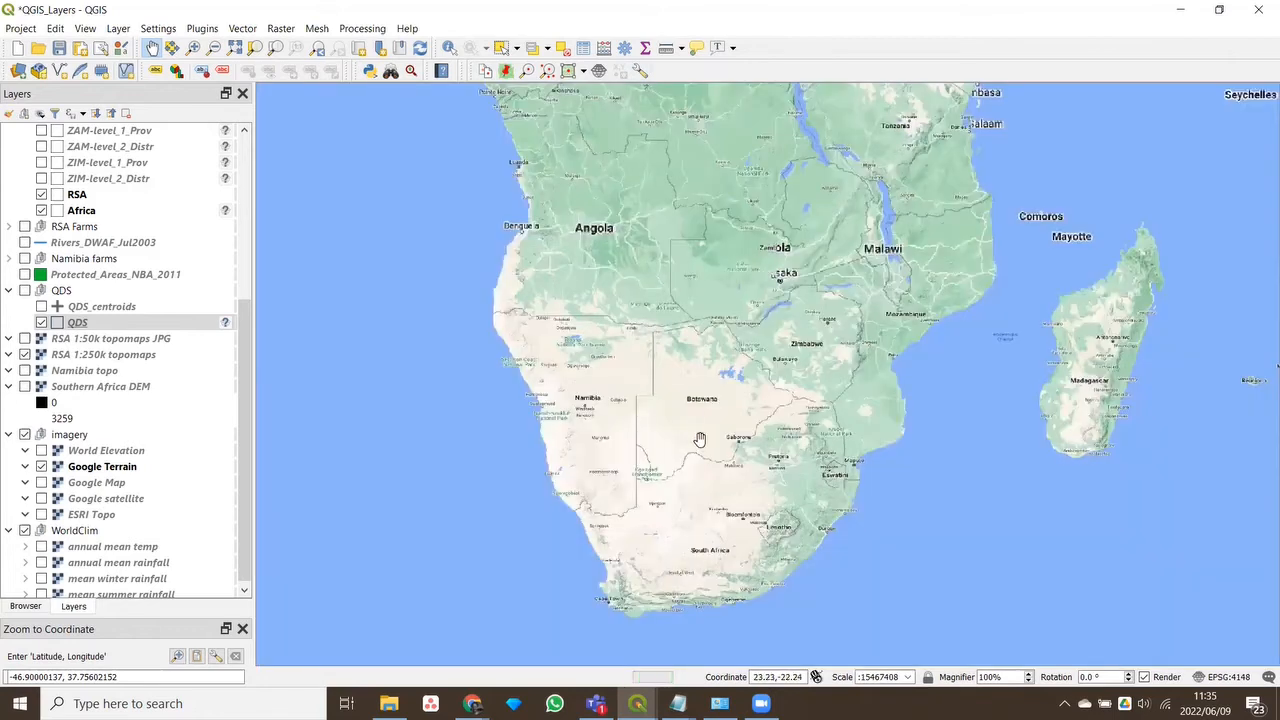
scroll(680, 420, up, 1)
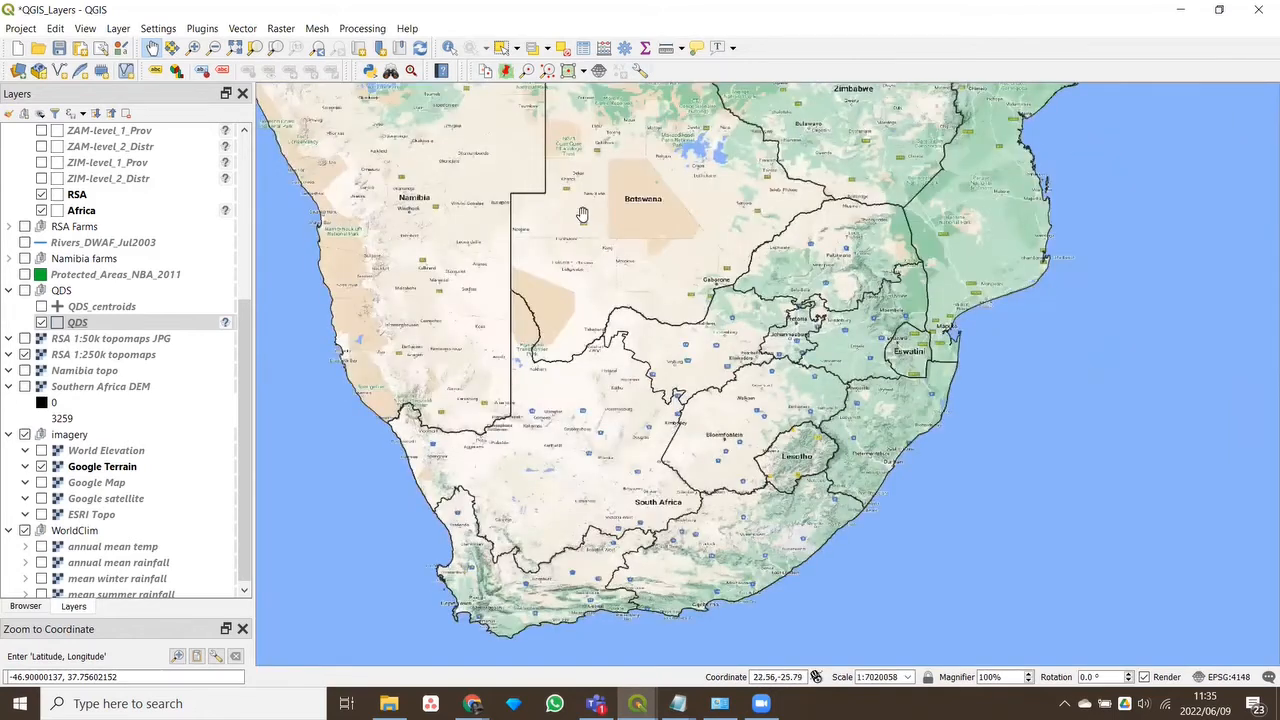
Set the decimal degree precision for captured coordinates to 6 in the Lat Lon settings
click(643, 70)
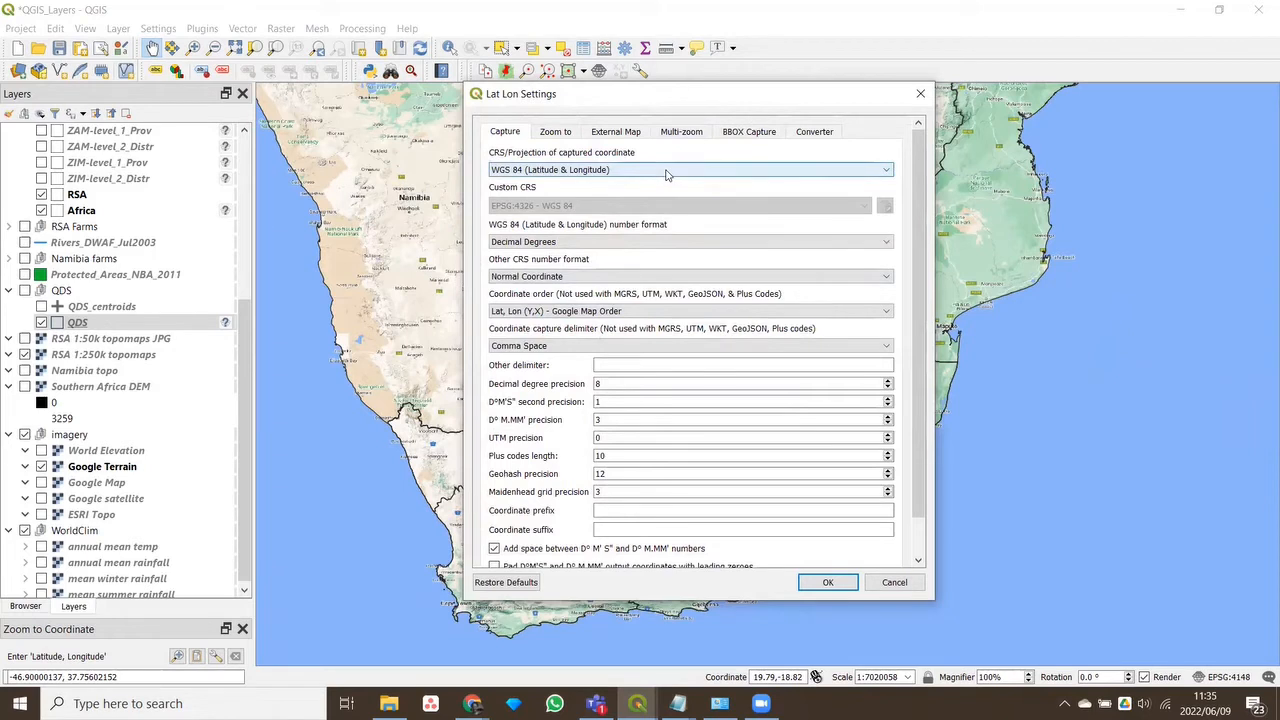
click(525, 386)
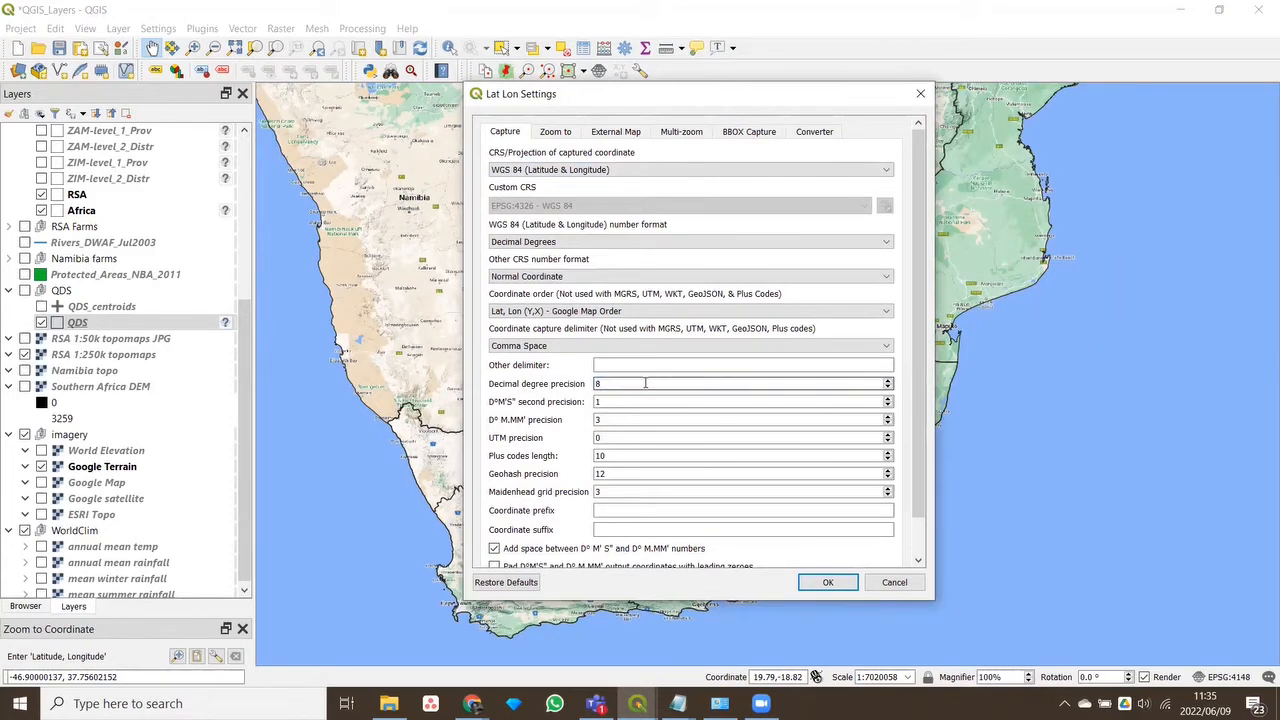
drag(645, 383, 588, 383)
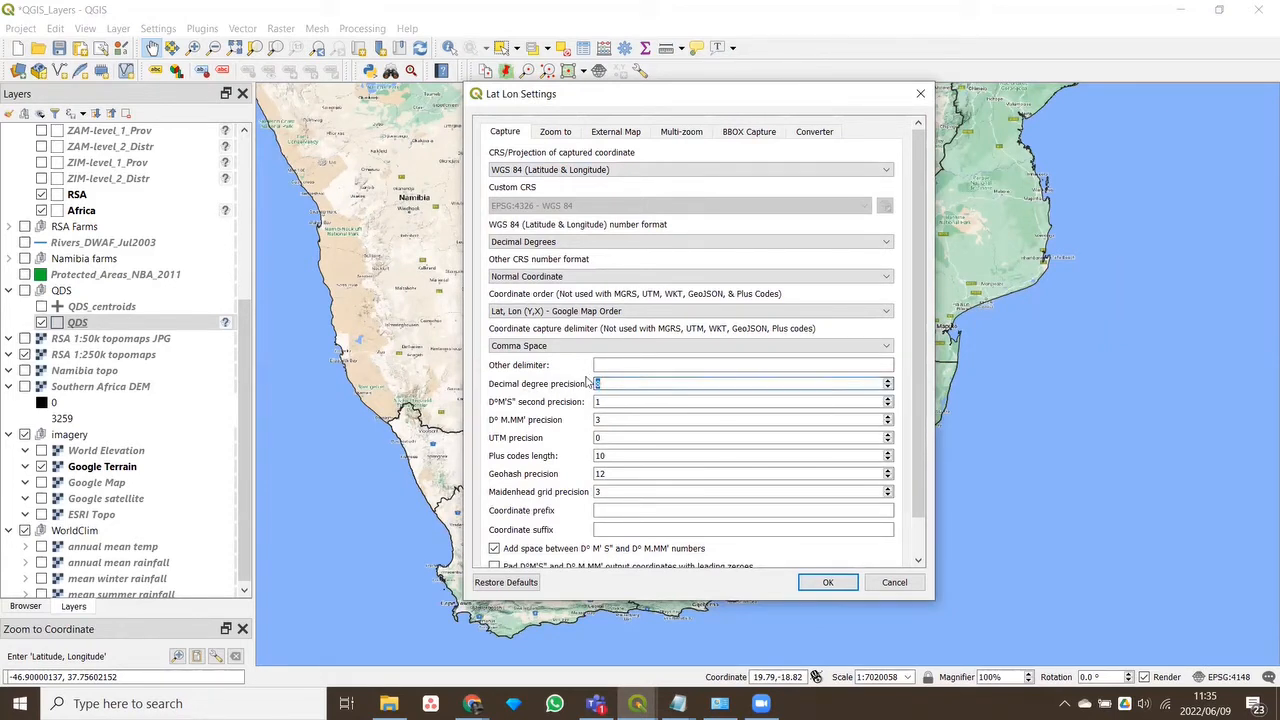
text(6)
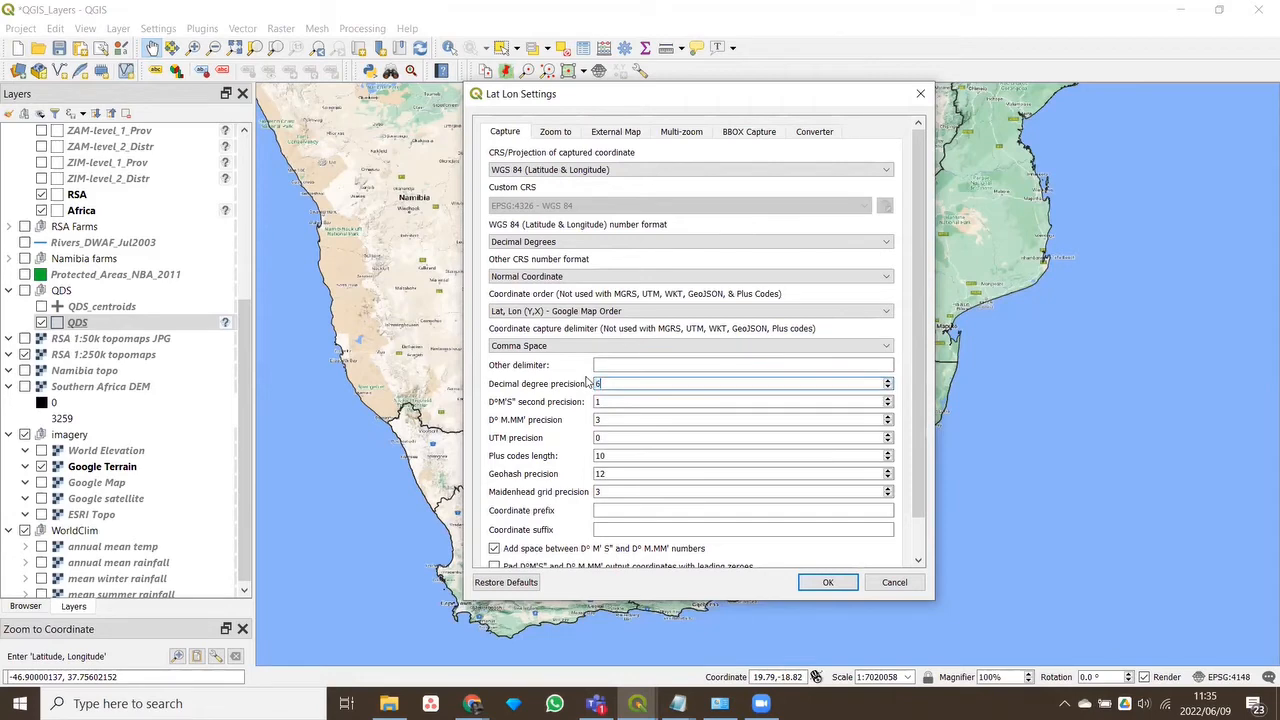
click(829, 583)
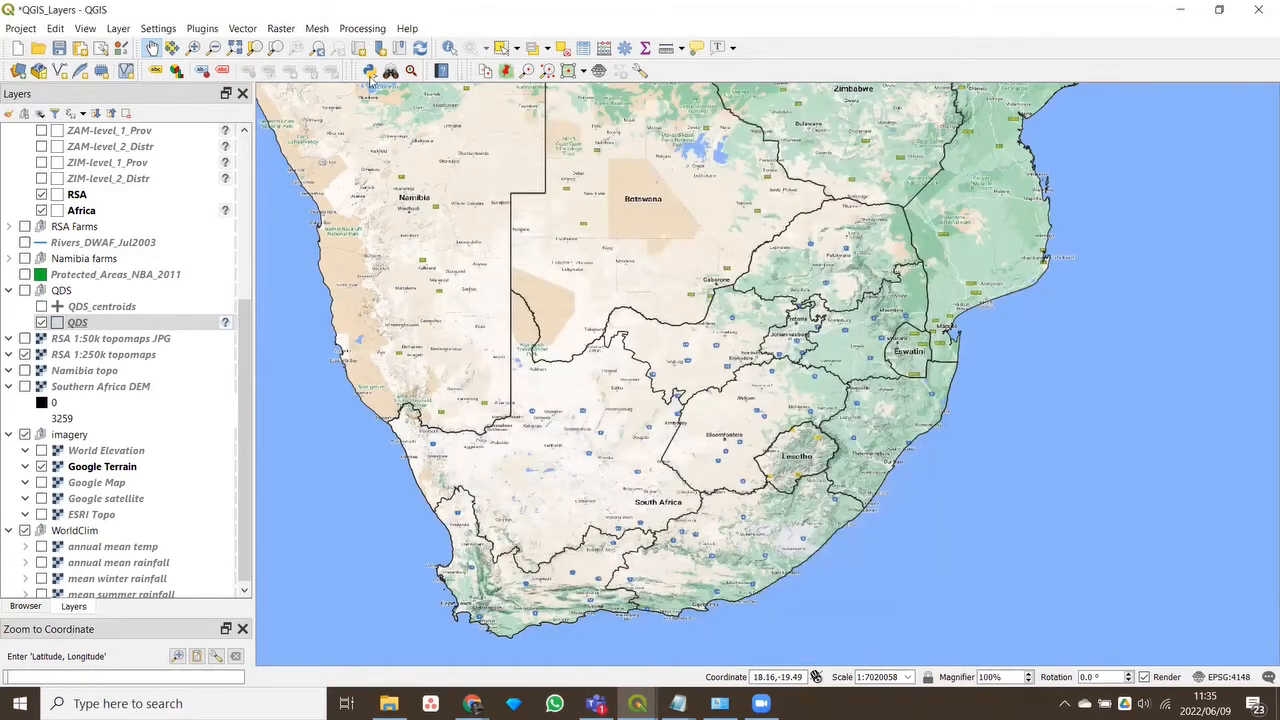
Capture the coordinates of three points across northern South Africa and southern Botswana with the Lat Lon capture tool
click(485, 72)
click(607, 385)
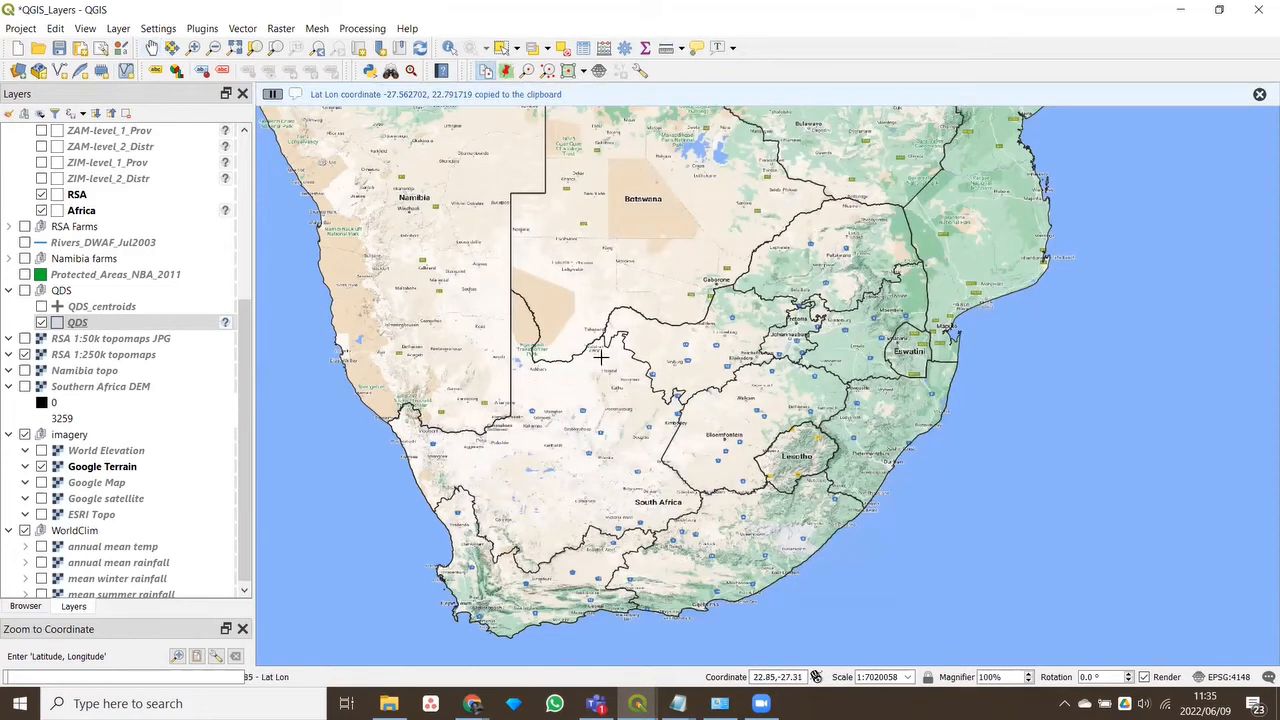
click(617, 287)
click(585, 410)
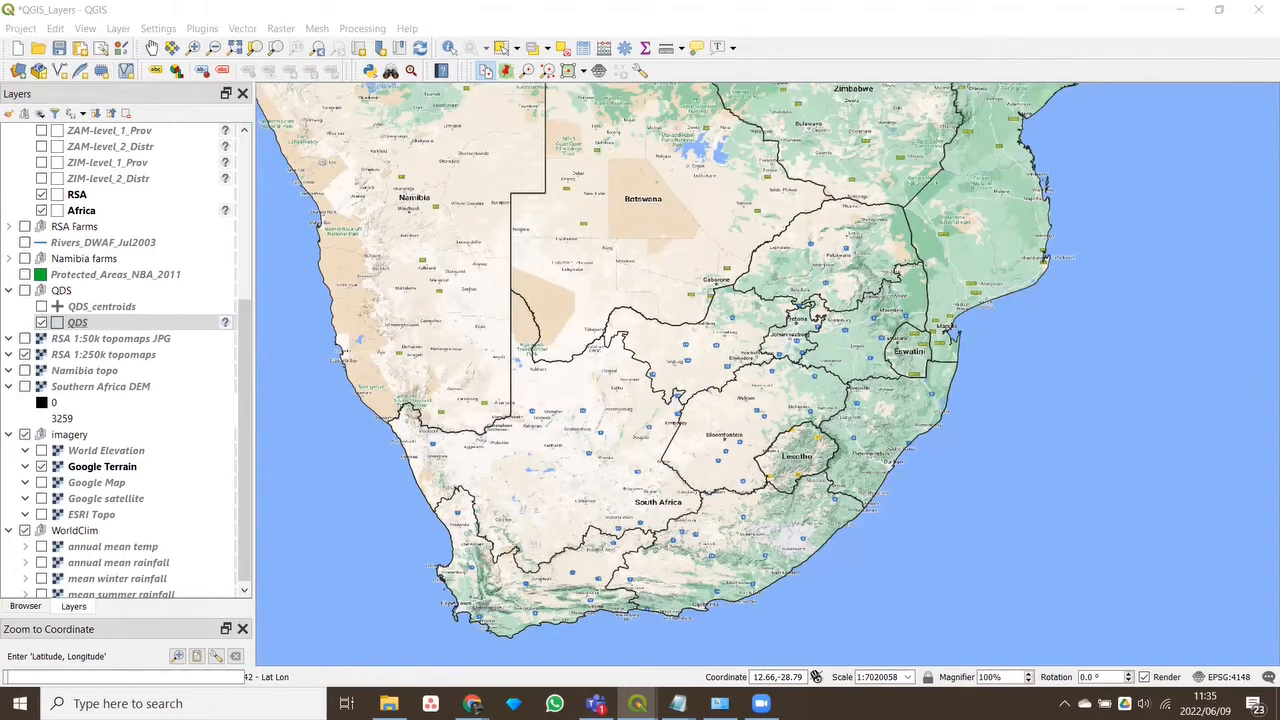
Paste the coordinate -32.98795705, 27.95004733 into Zoom to Coordinate and zoom to it
click(197, 656)
click(177, 656)
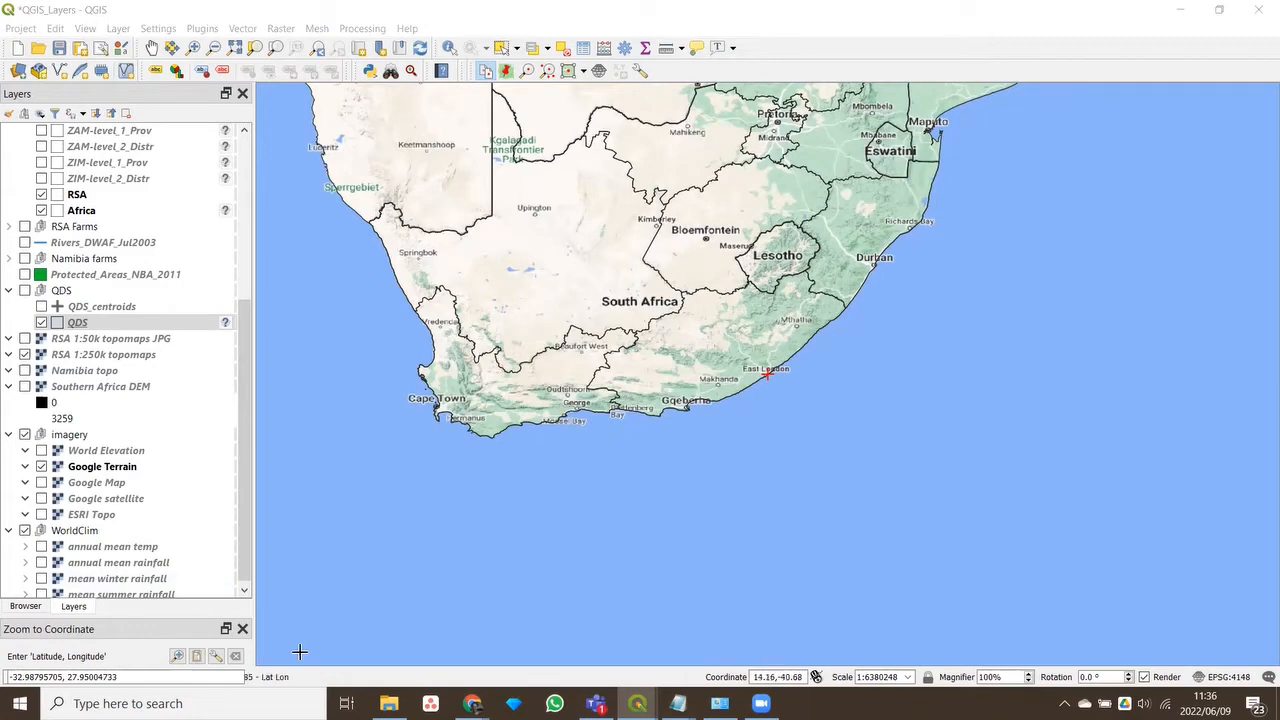
Zoom to the pasted coordinate -24.93310136, 30.84236324 and examine the marked place on the RSA 1:250k topomaps
click(214, 657)
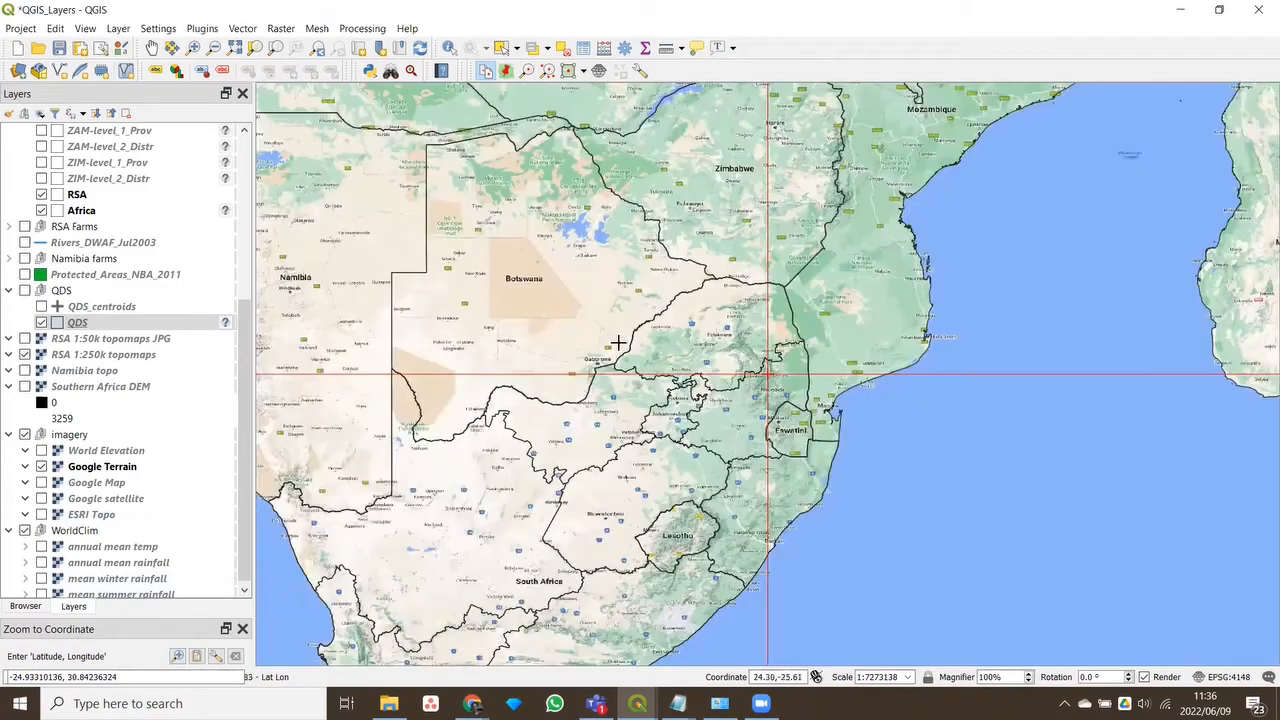
scroll(792, 366, up, 1)
scroll(780, 362, up, 1)
scroll(777, 358, up, 1)
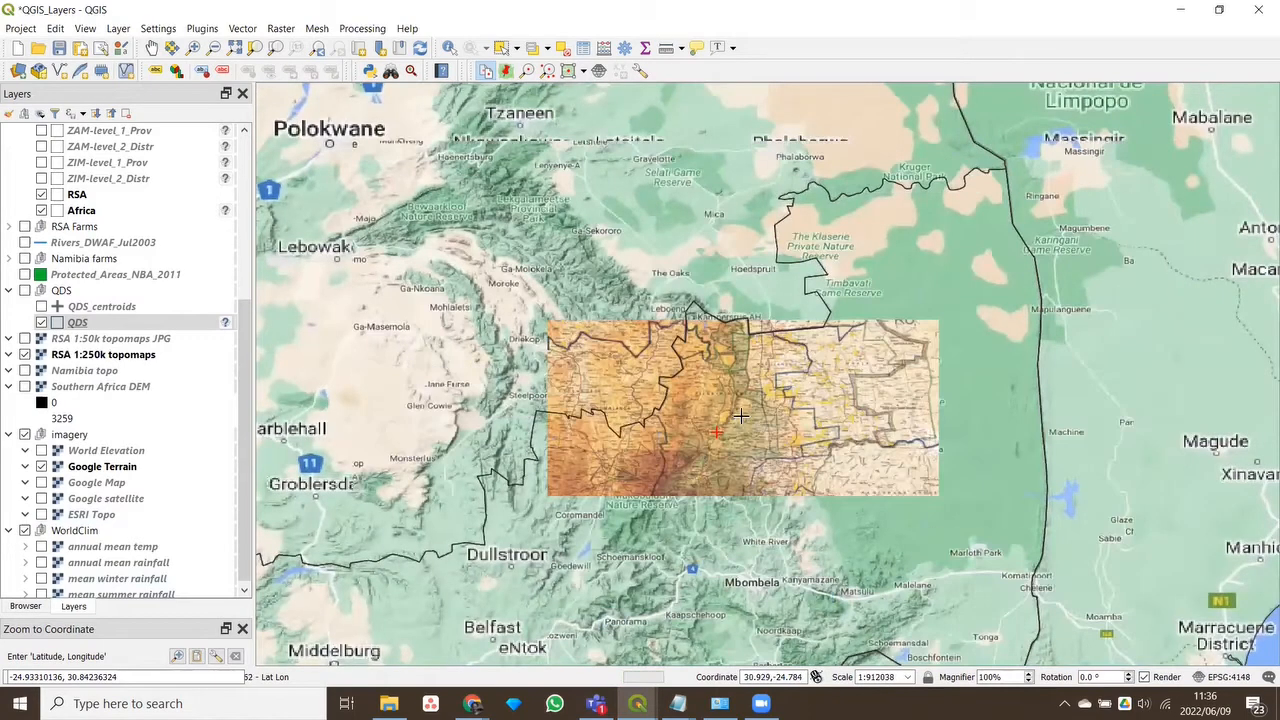
scroll(833, 446, up, 1)
scroll(657, 350, up, 1)
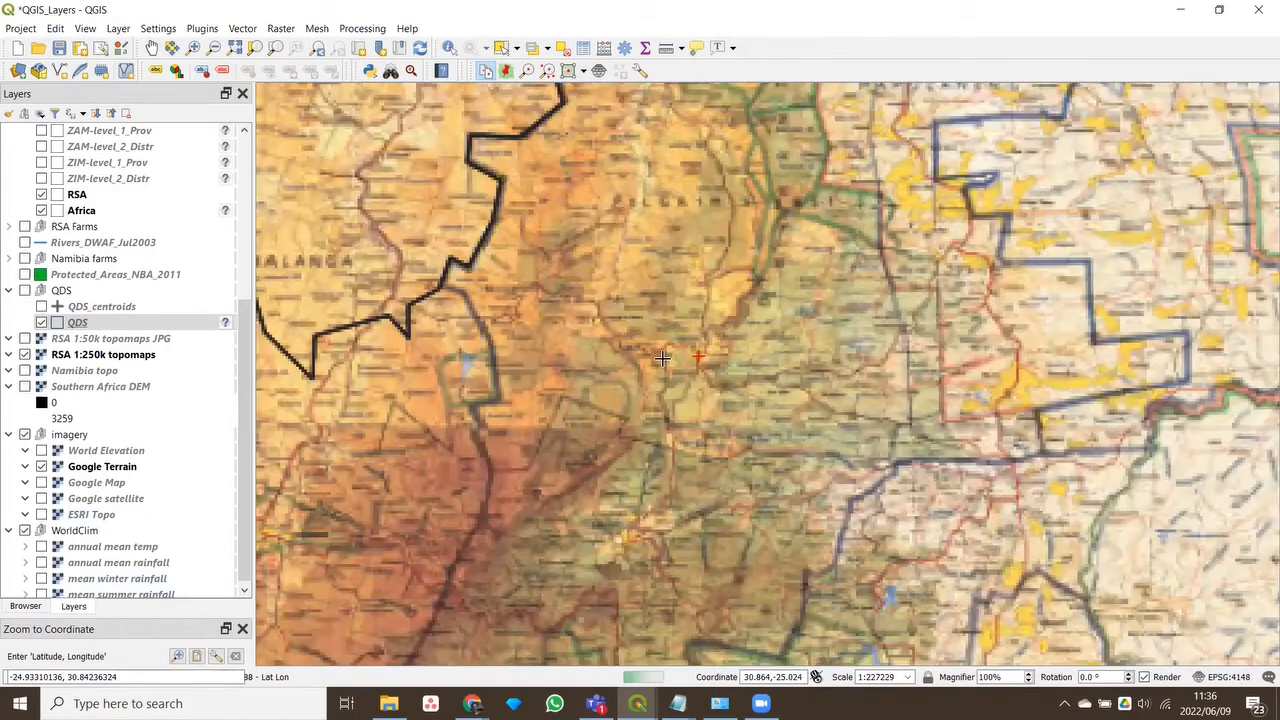
scroll(671, 352, up, 1)
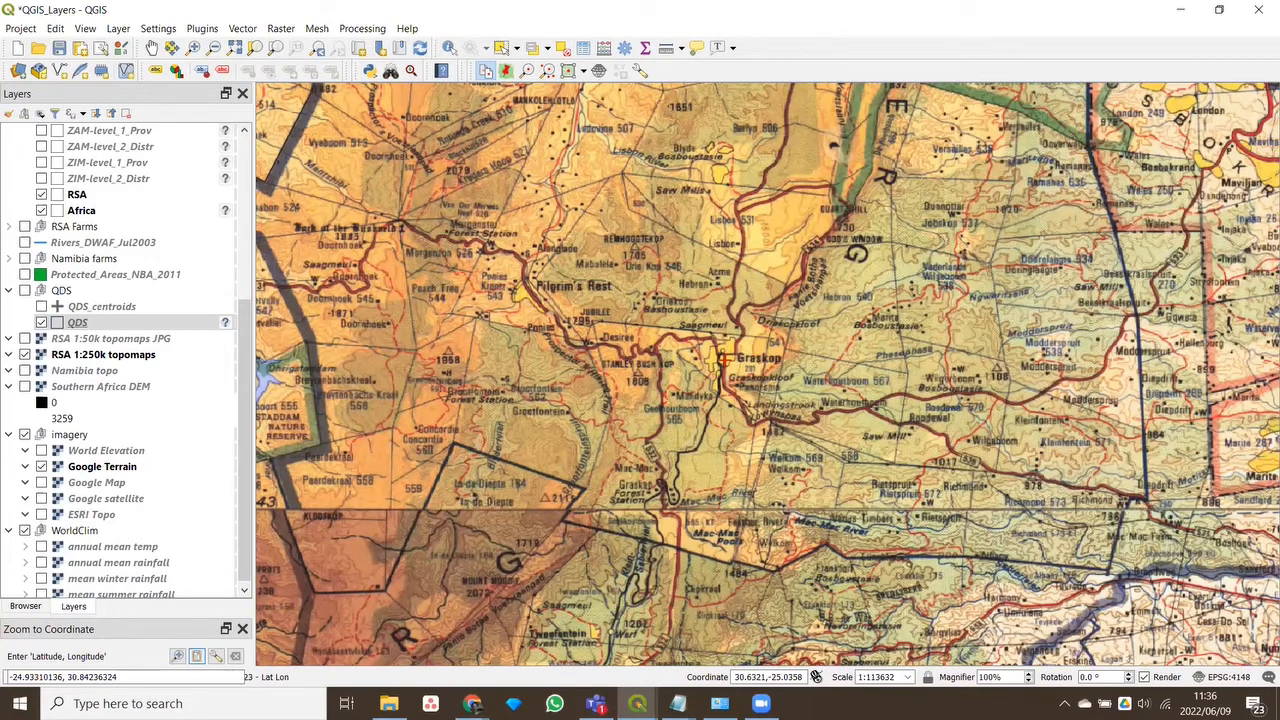
click(197, 656)
click(178, 657)
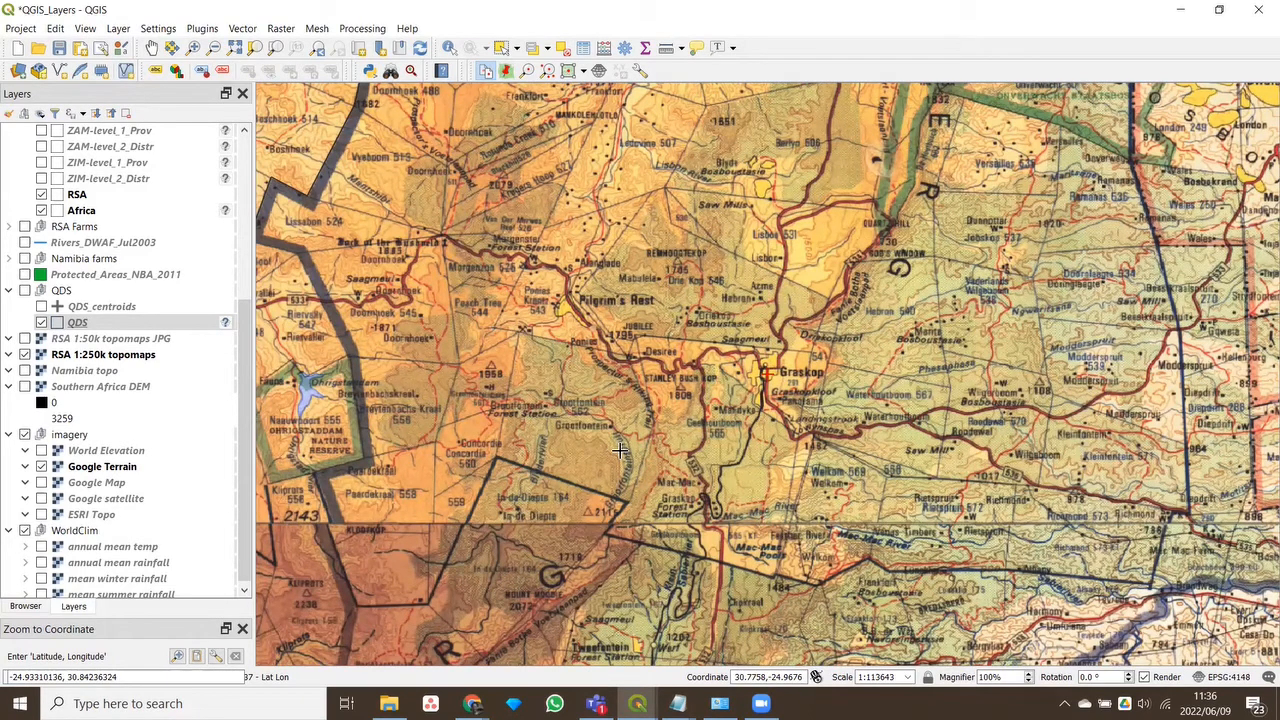
scroll(620, 451, down, 2)
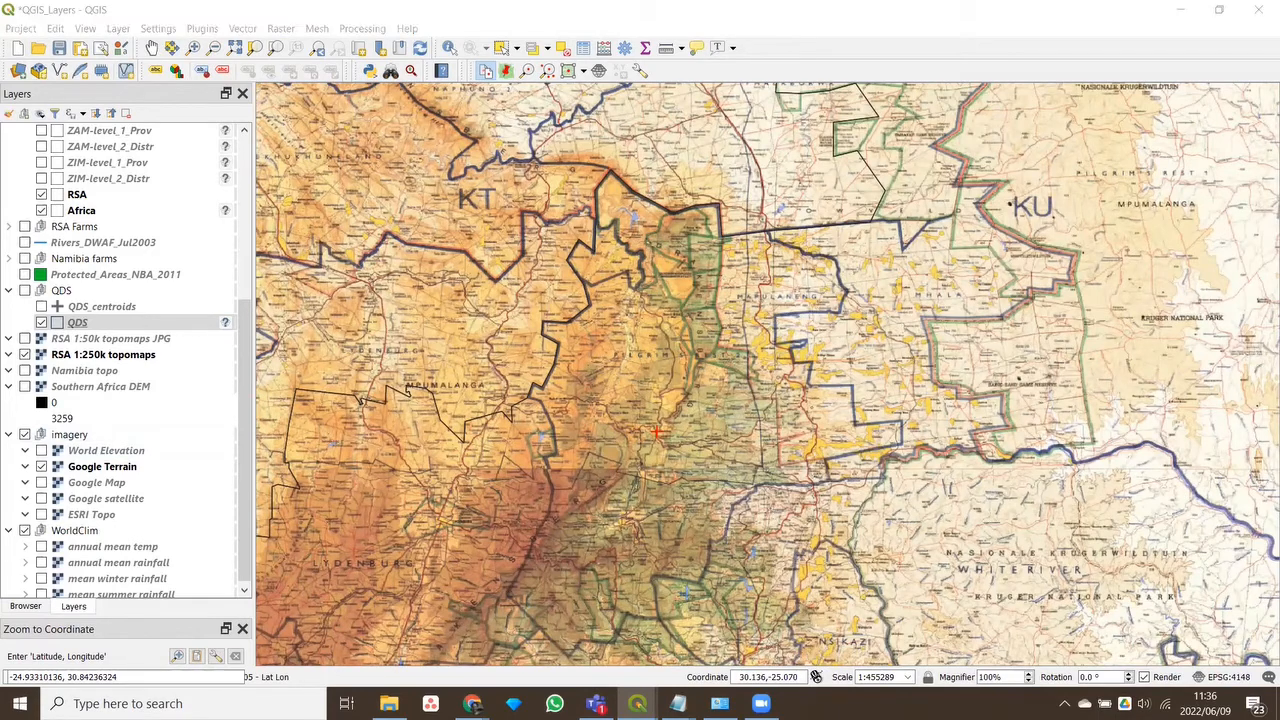
Zoom to the pasted coordinate -28.12453425, 32.55004507 and examine the marked coastal spot on the RSA 1:250k topomaps
click(196, 656)
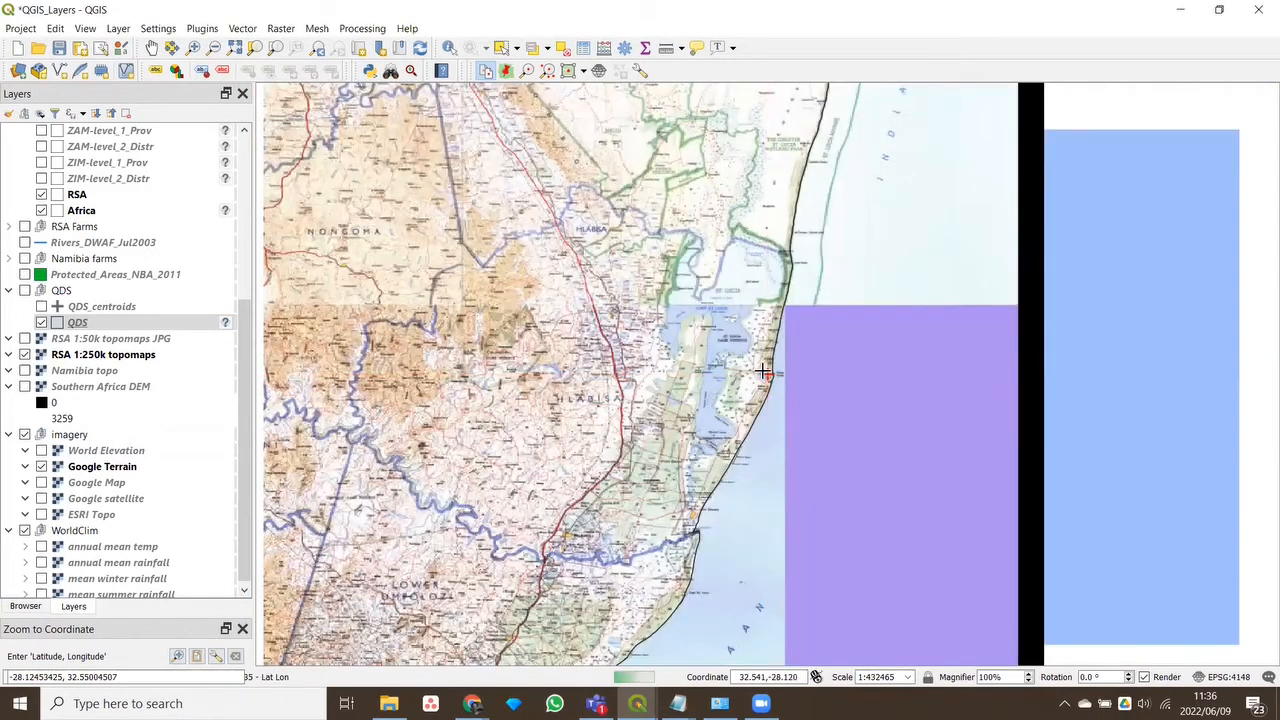
scroll(774, 374, up, 2)
scroll(766, 347, up, 1)
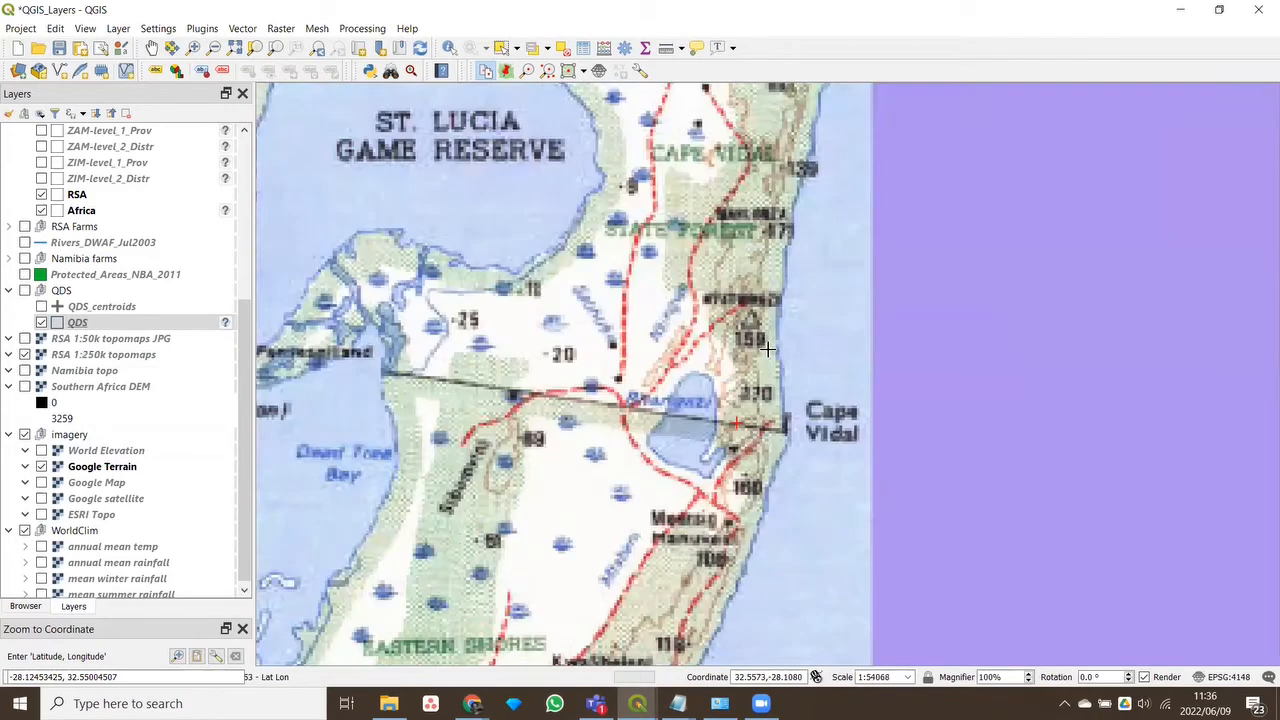
Switch to the Pan Map tool and bring all of South Africa back into view
scroll(705, 404, down, 2)
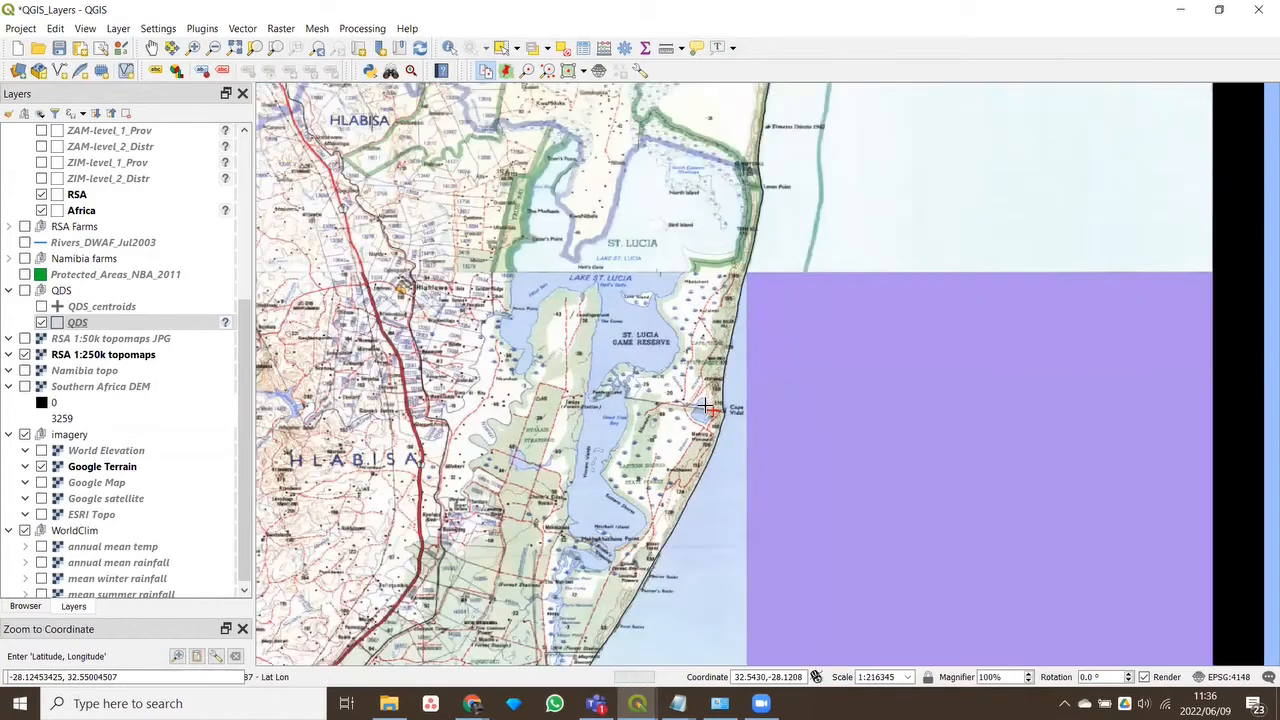
scroll(705, 404, down, 1)
scroll(705, 404, down, 2)
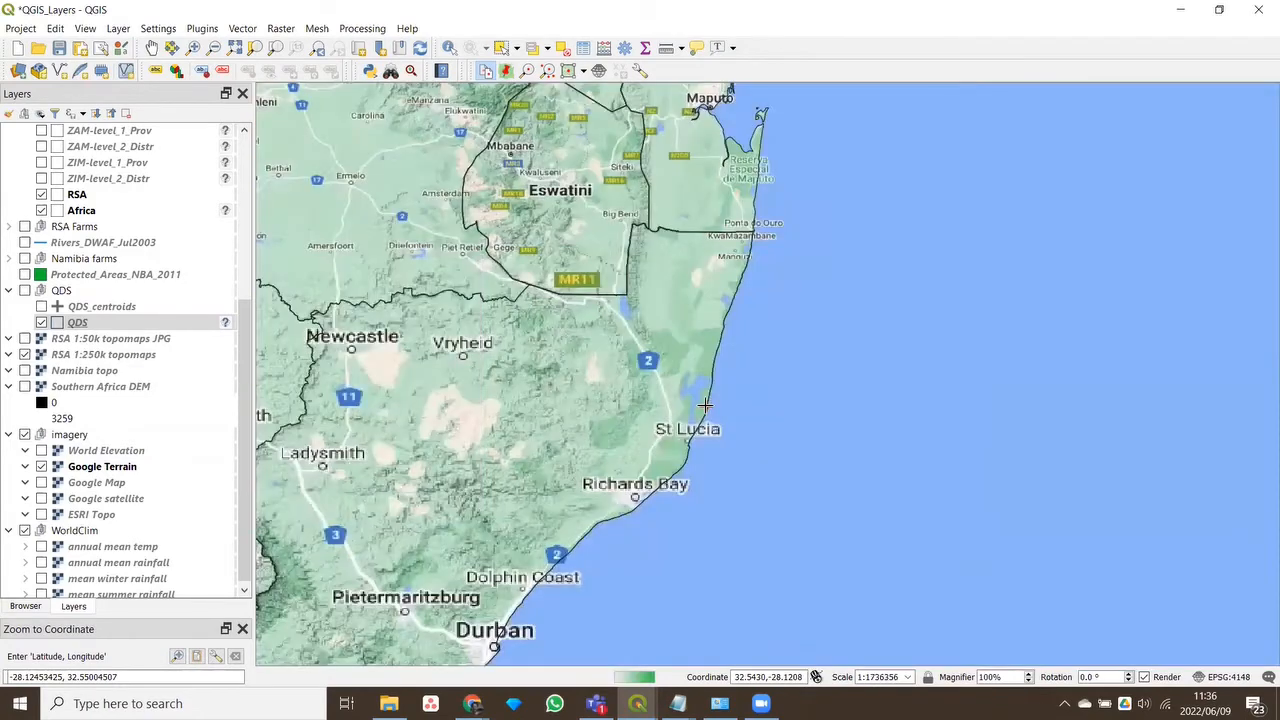
scroll(705, 404, down, 1)
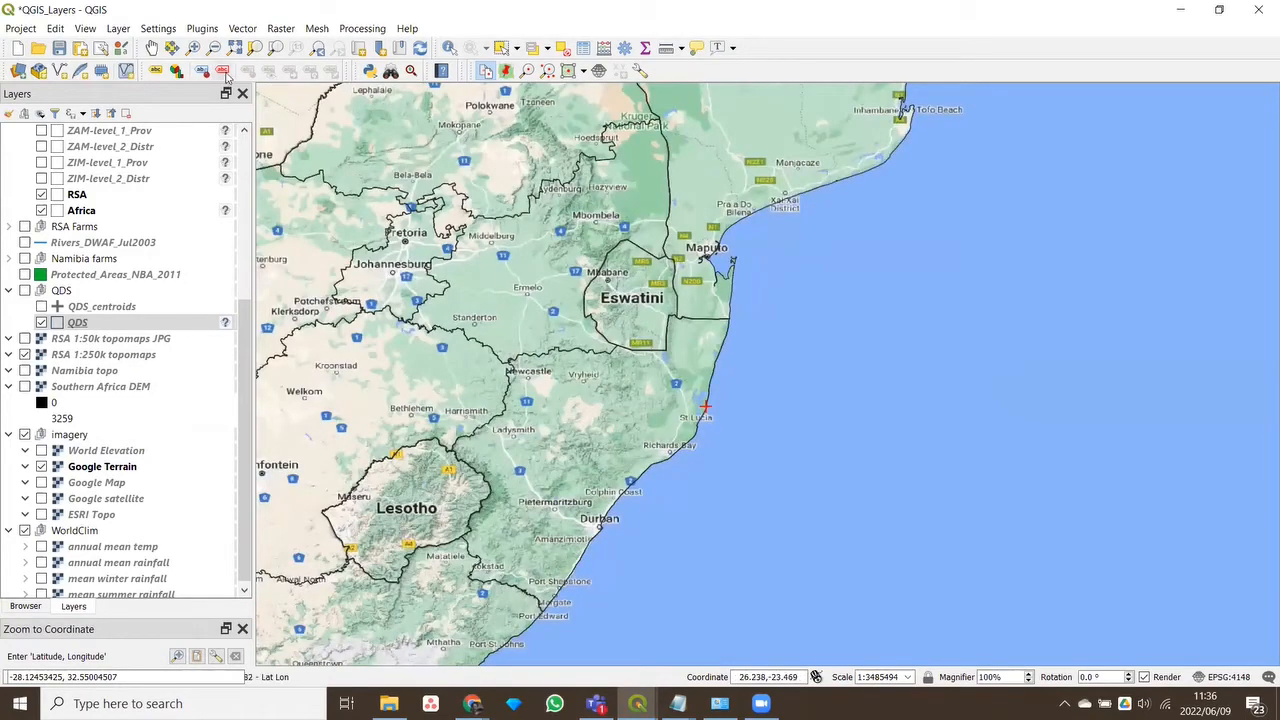
click(151, 48)
drag(367, 379, 768, 410)
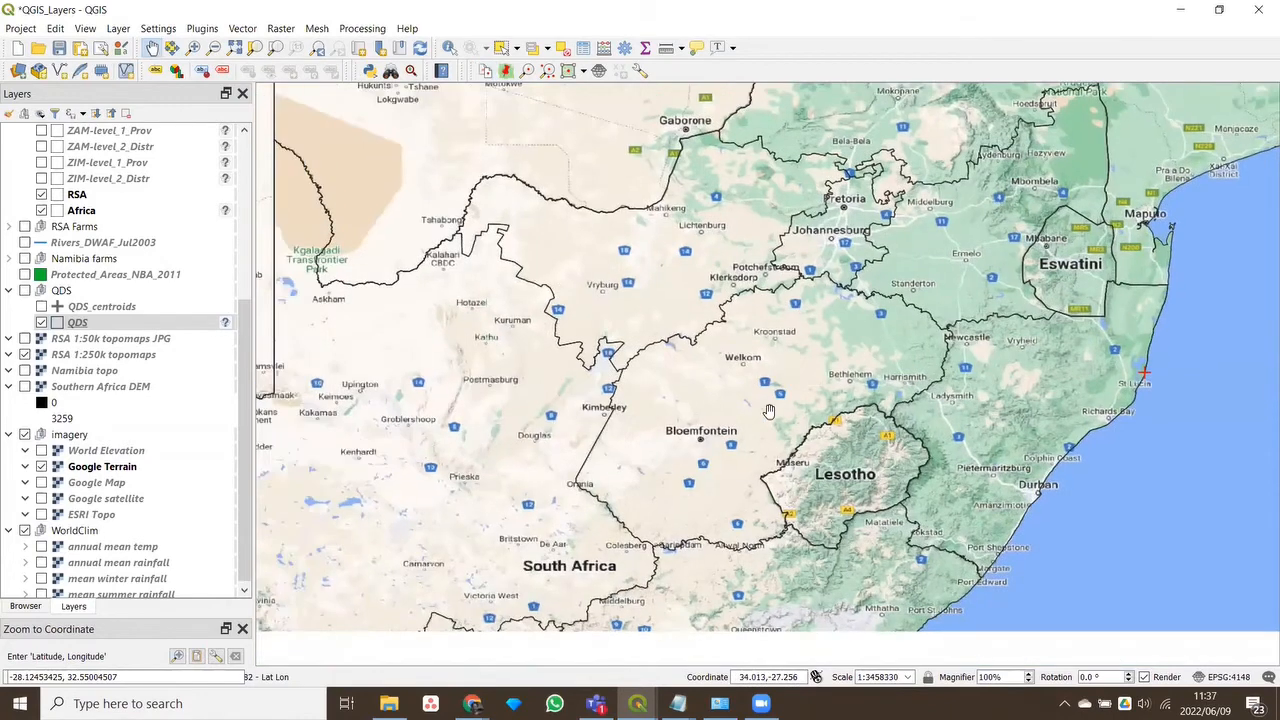
scroll(768, 410, down, 1)
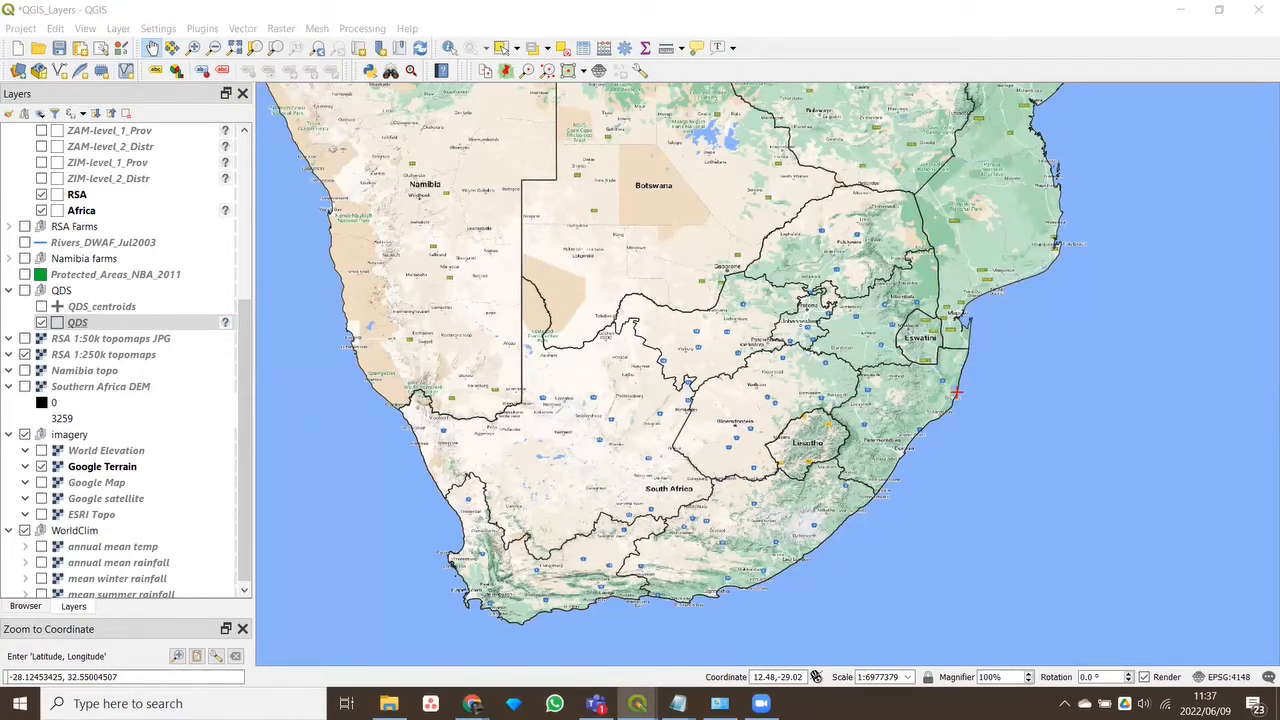
Zoom to the pasted coordinate -4.67603542, 55.47371039 and return the map to southern Africa
click(197, 658)
click(179, 659)
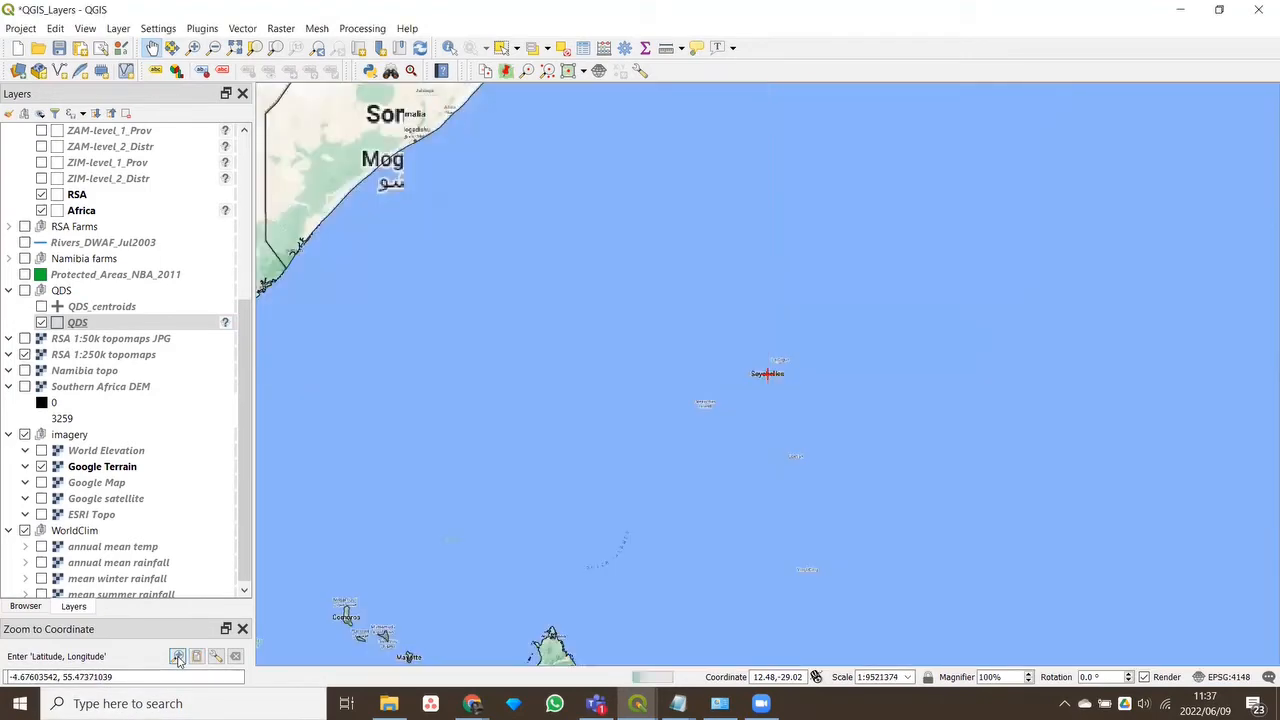
scroll(642, 413, down, 2)
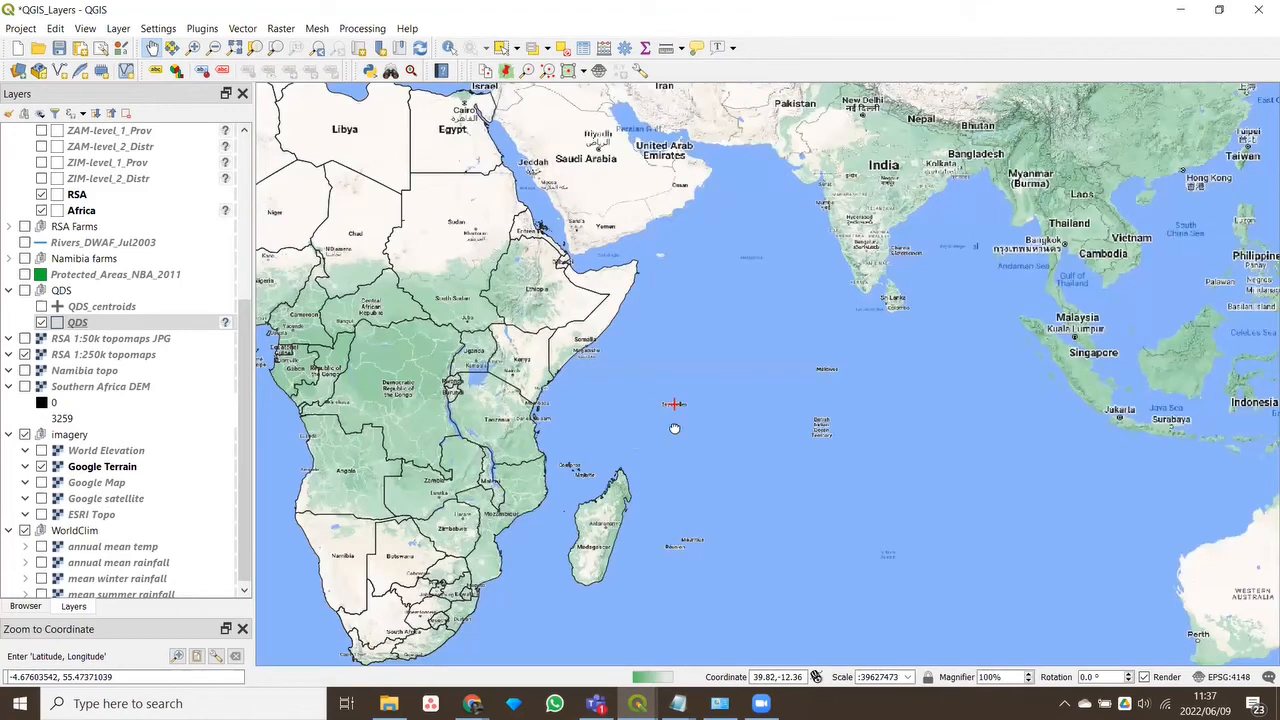
drag(387, 568, 675, 428)
scroll(706, 524, up, 2)
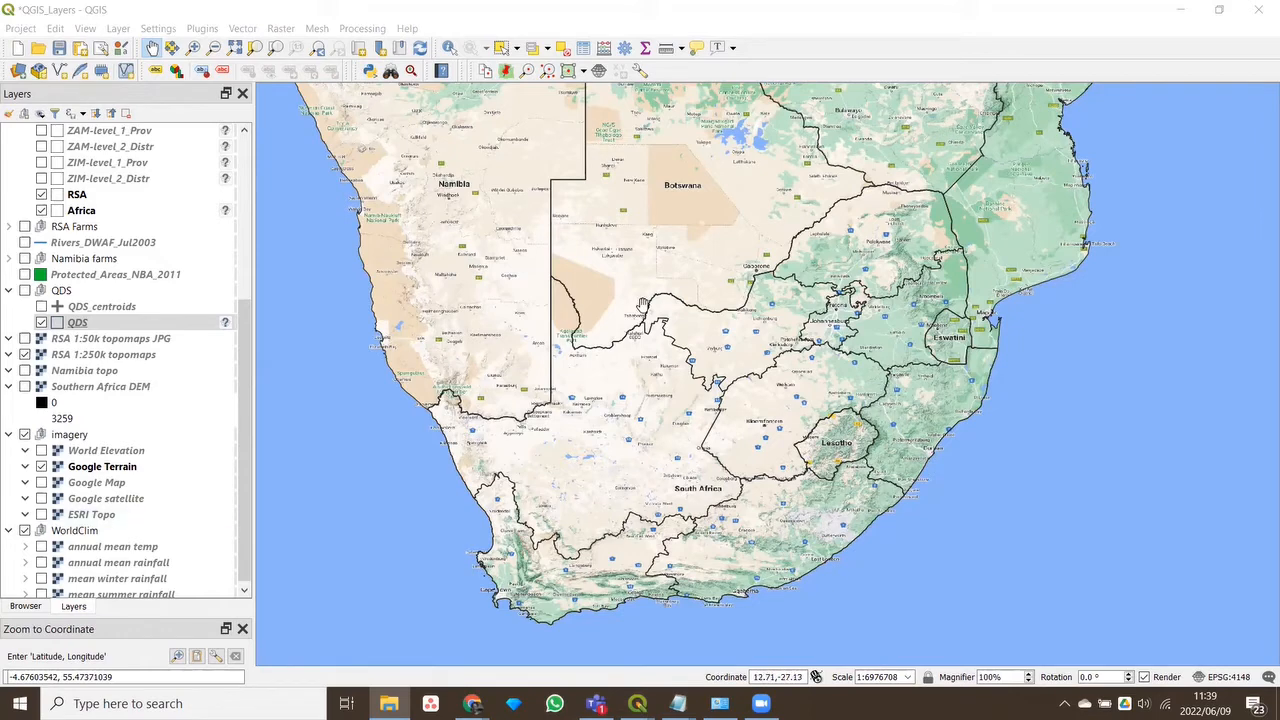
View the options for adding a delimited text layer, and close the Data Source Manager without adding anything
click(389, 496)
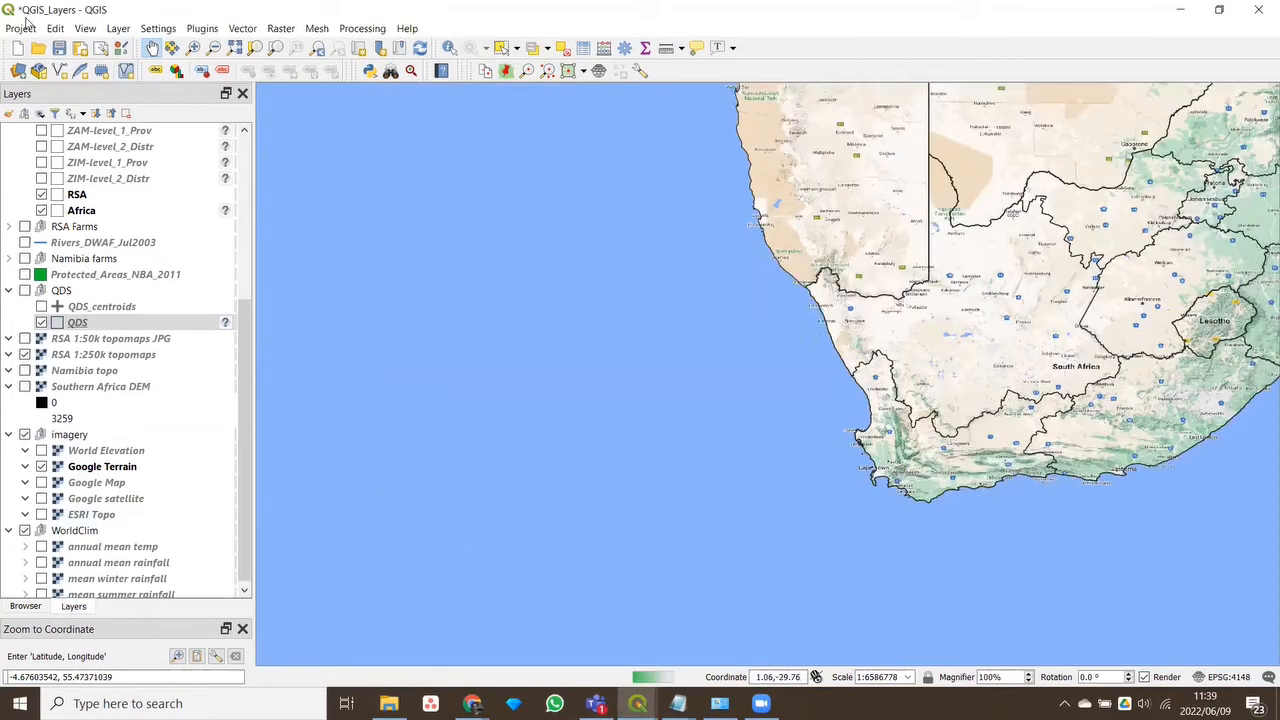
drag(996, 268, 673, 389)
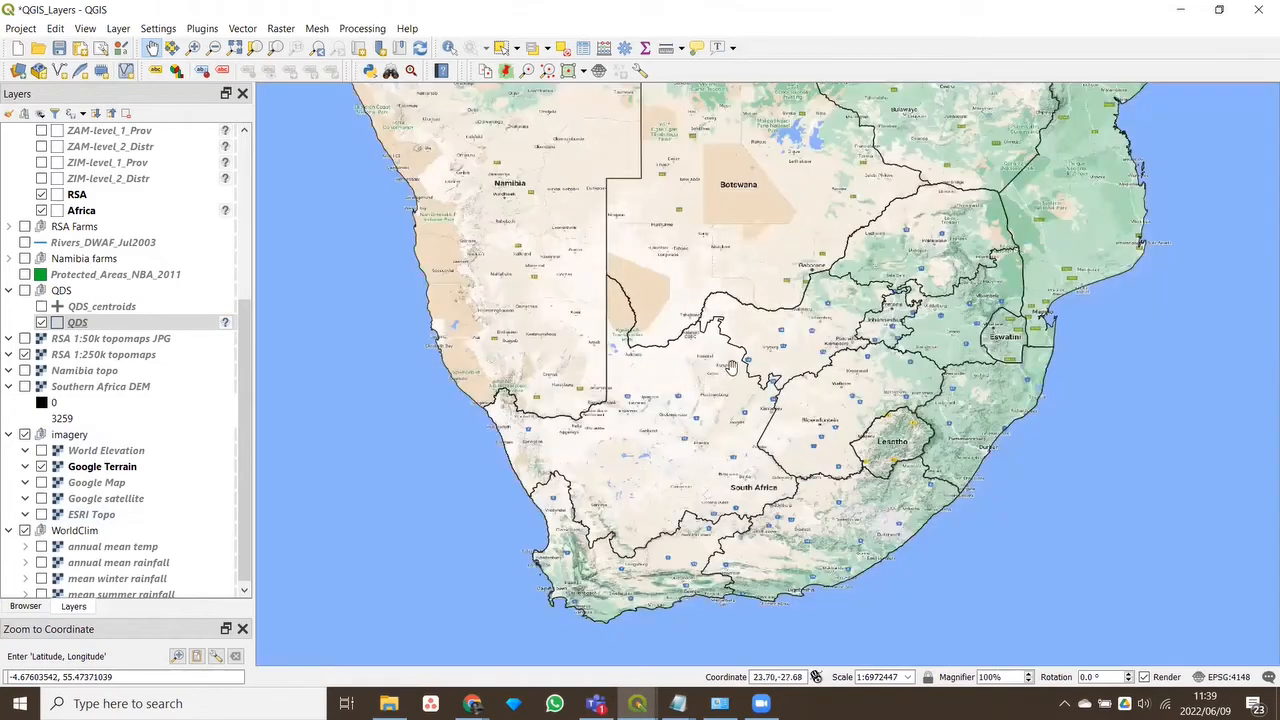
click(118, 28)
mouse_move(169, 88)
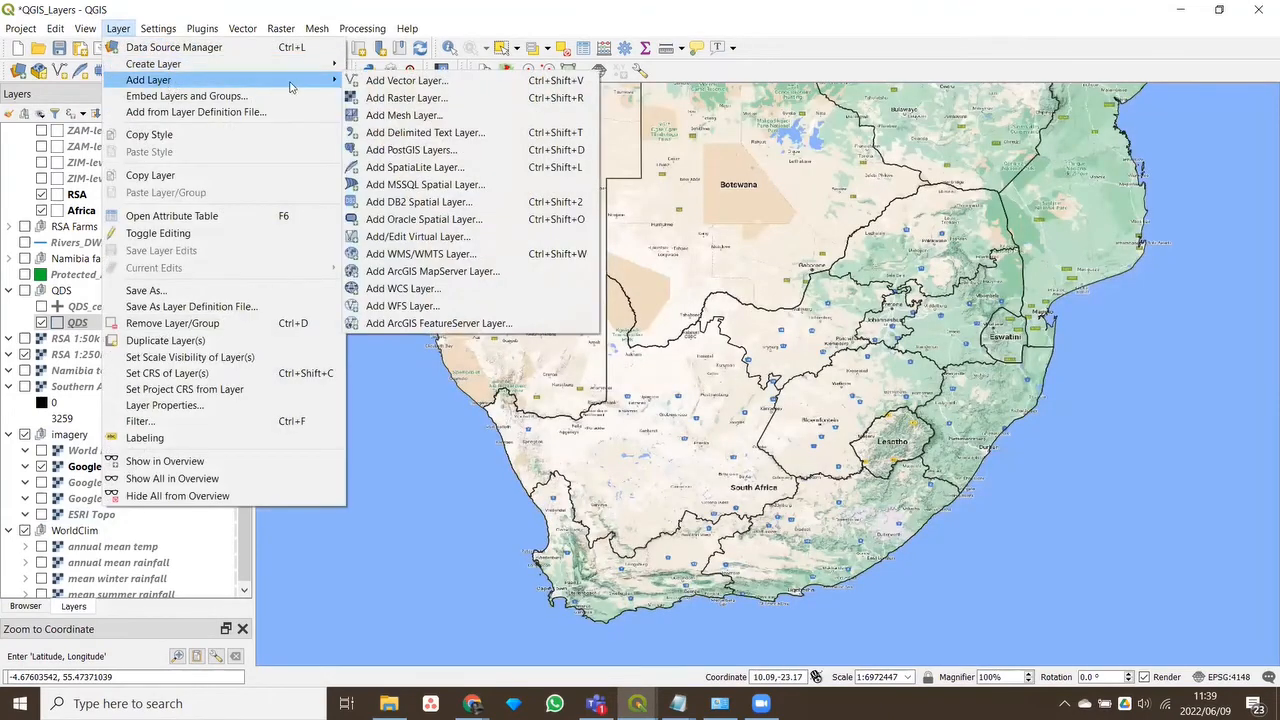
click(440, 132)
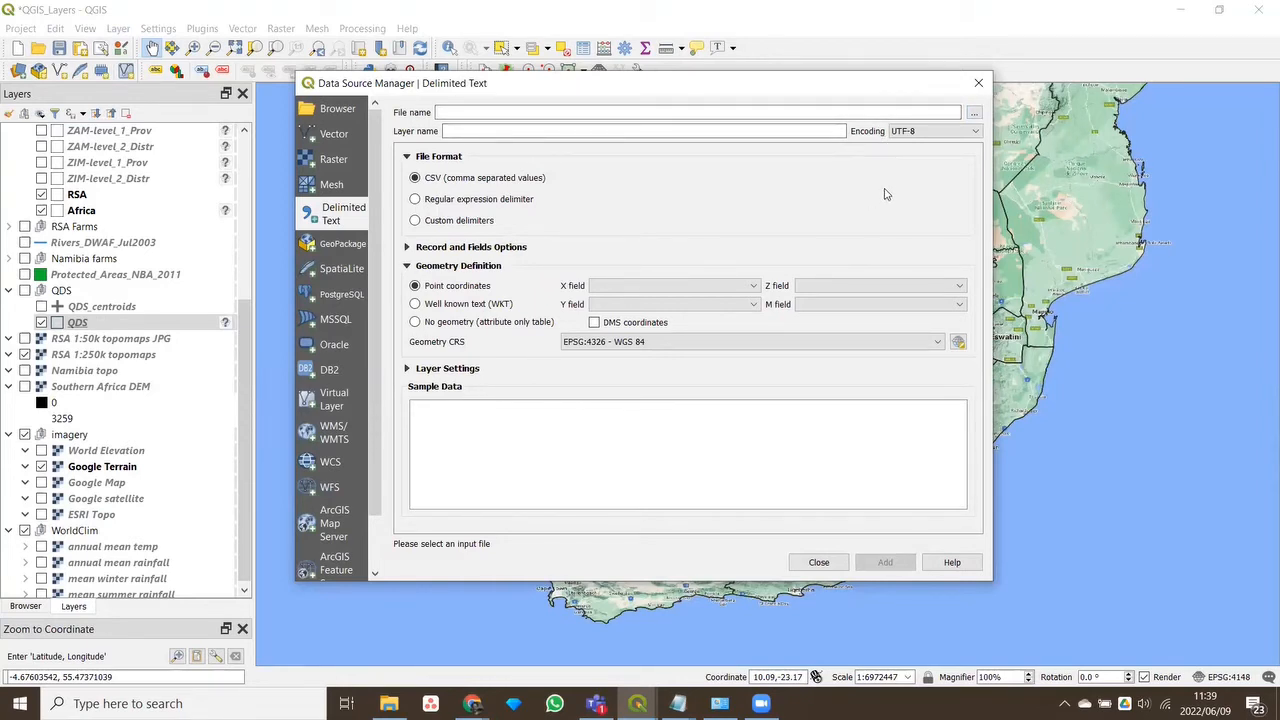
click(818, 562)
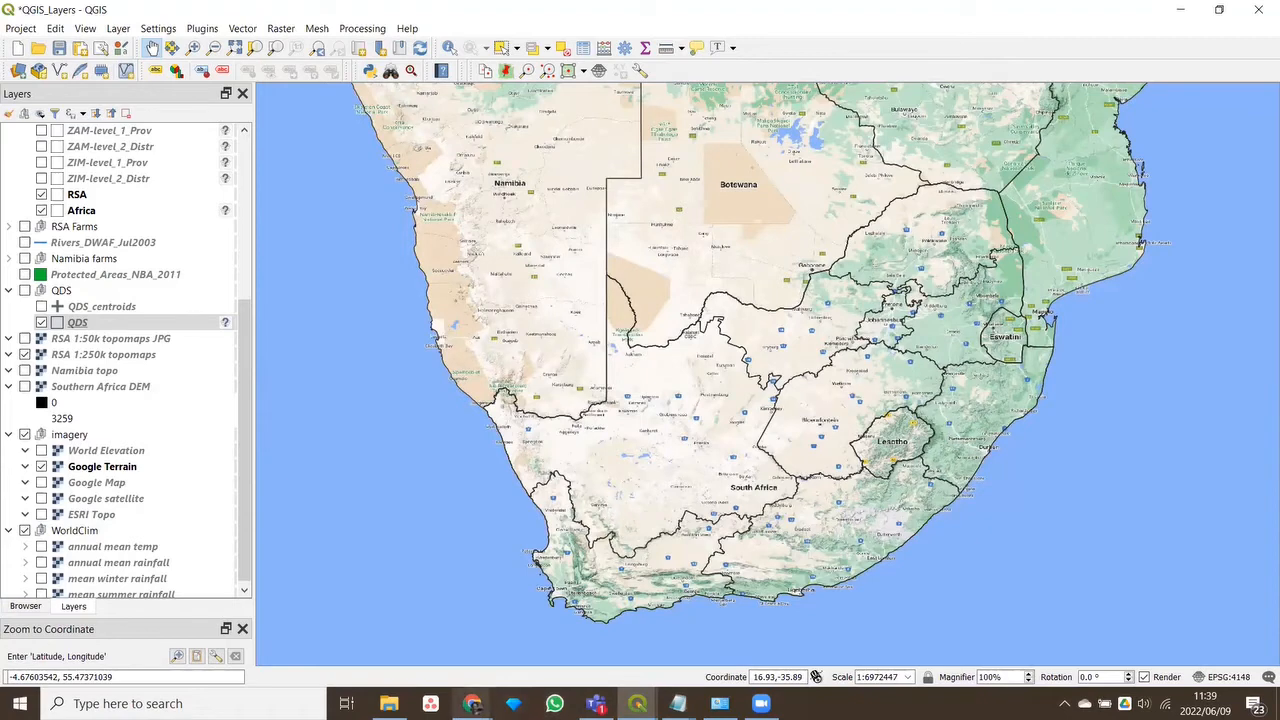
Open the file QGIS training curator tigrina.csv in Excel
mouse_move(474, 705)
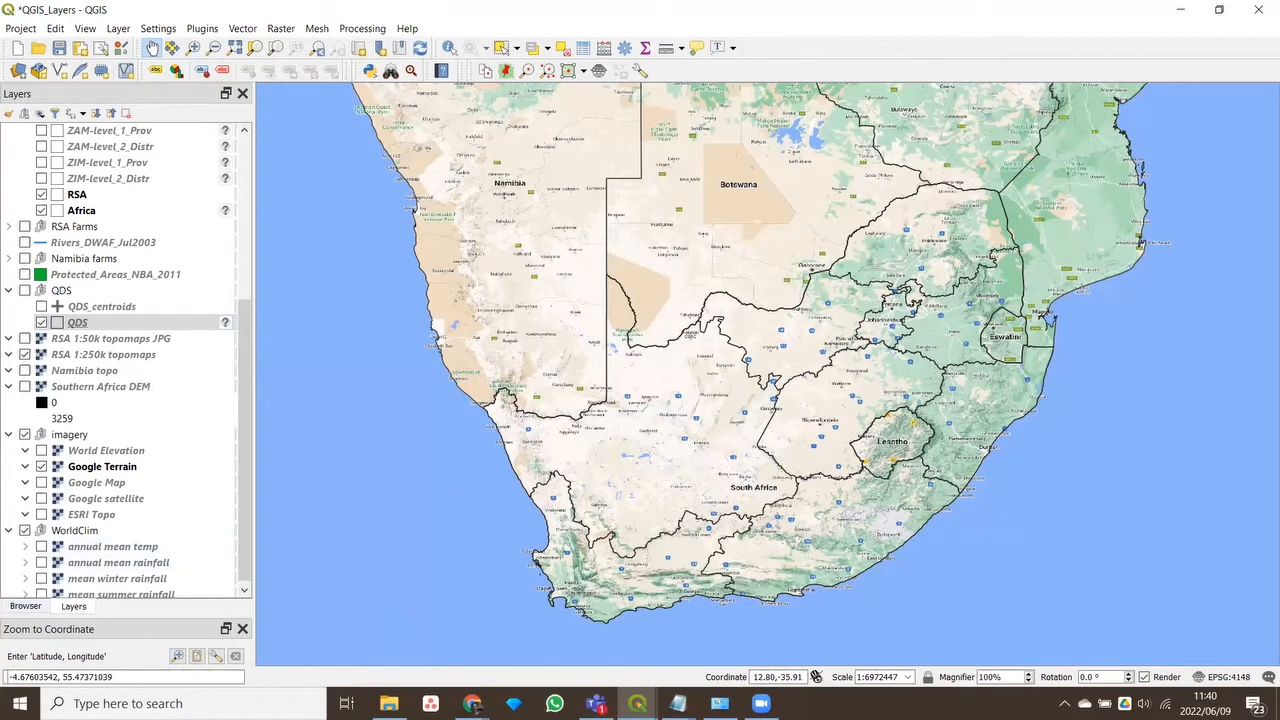
click(389, 704)
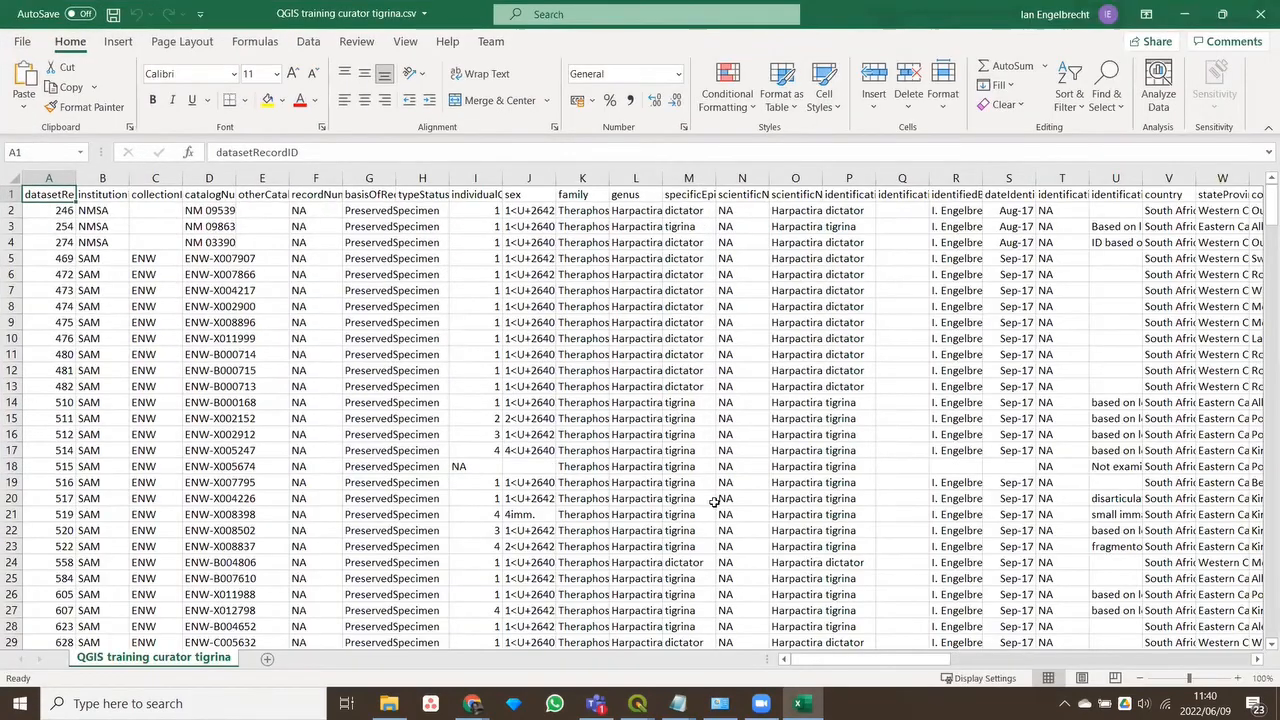
View the file formats available for saving the CSV under Save As, and return to the sheet without saving
drag(850, 664, 815, 664)
mouse_move(845, 665)
mouse_down()
mouse_move(1216, 660)
mouse_move(834, 664)
mouse_up()
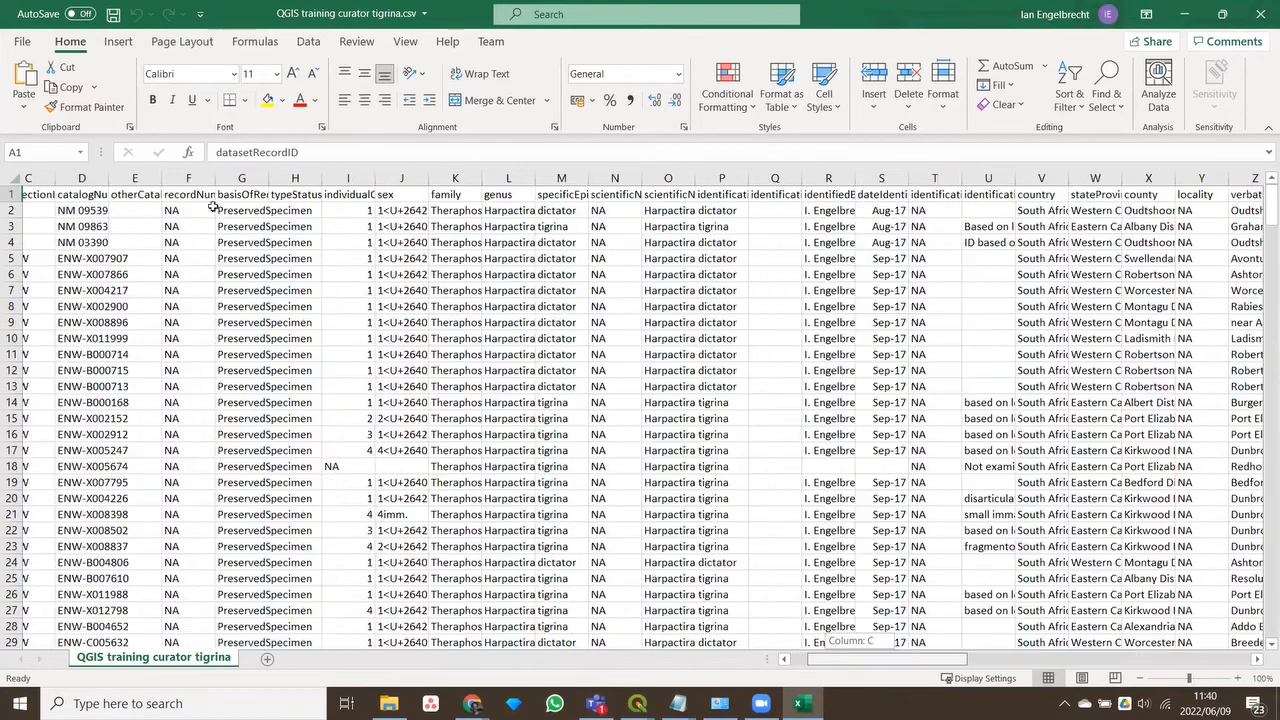
click(22, 41)
click(54, 264)
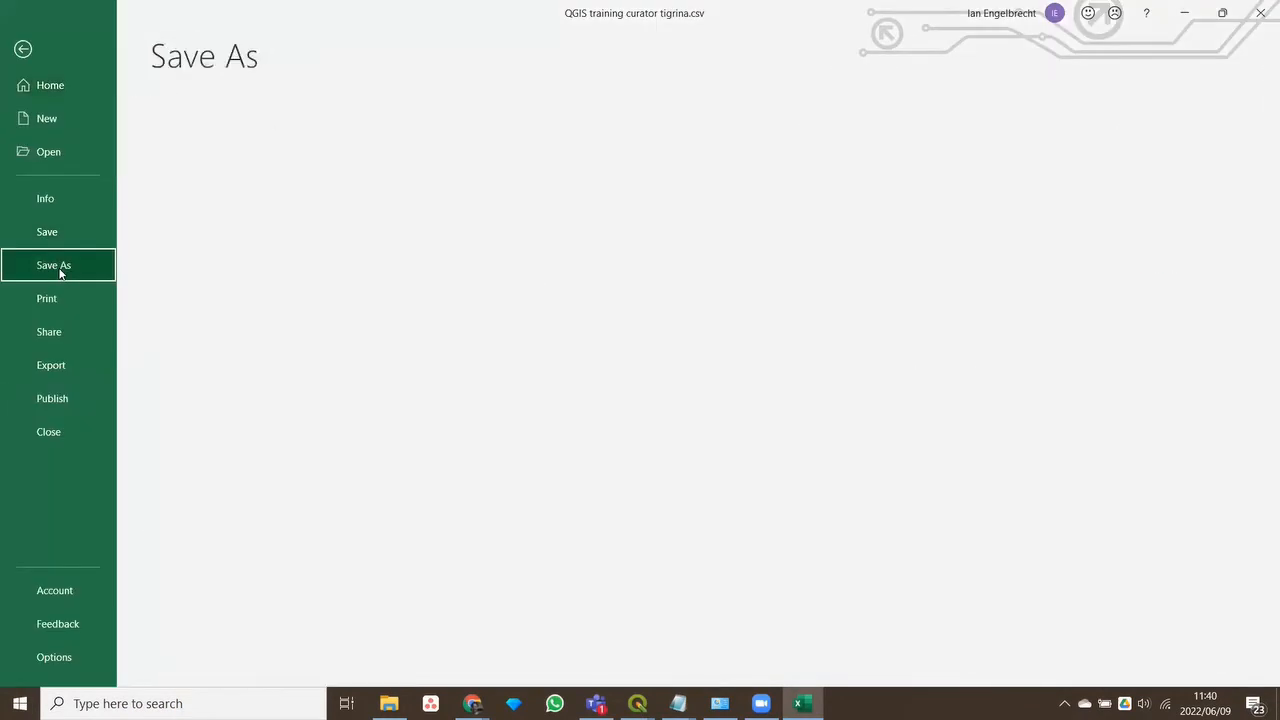
click(655, 152)
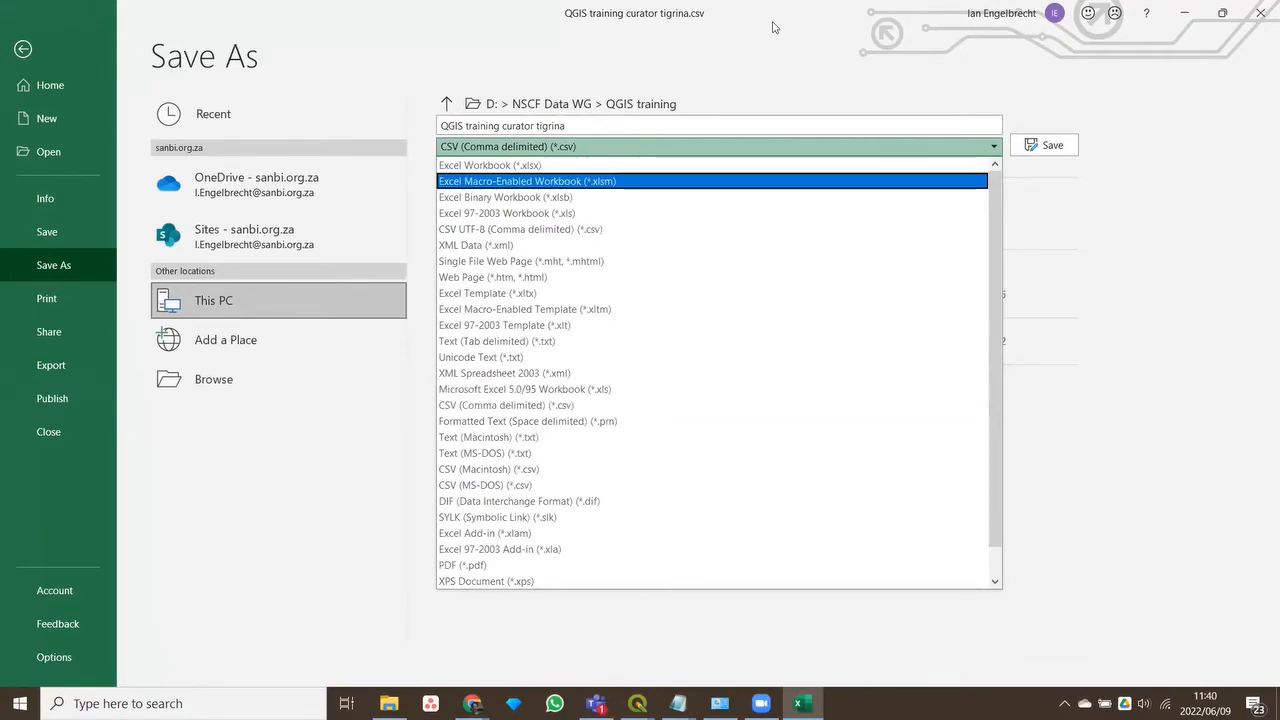
click(1184, 14)
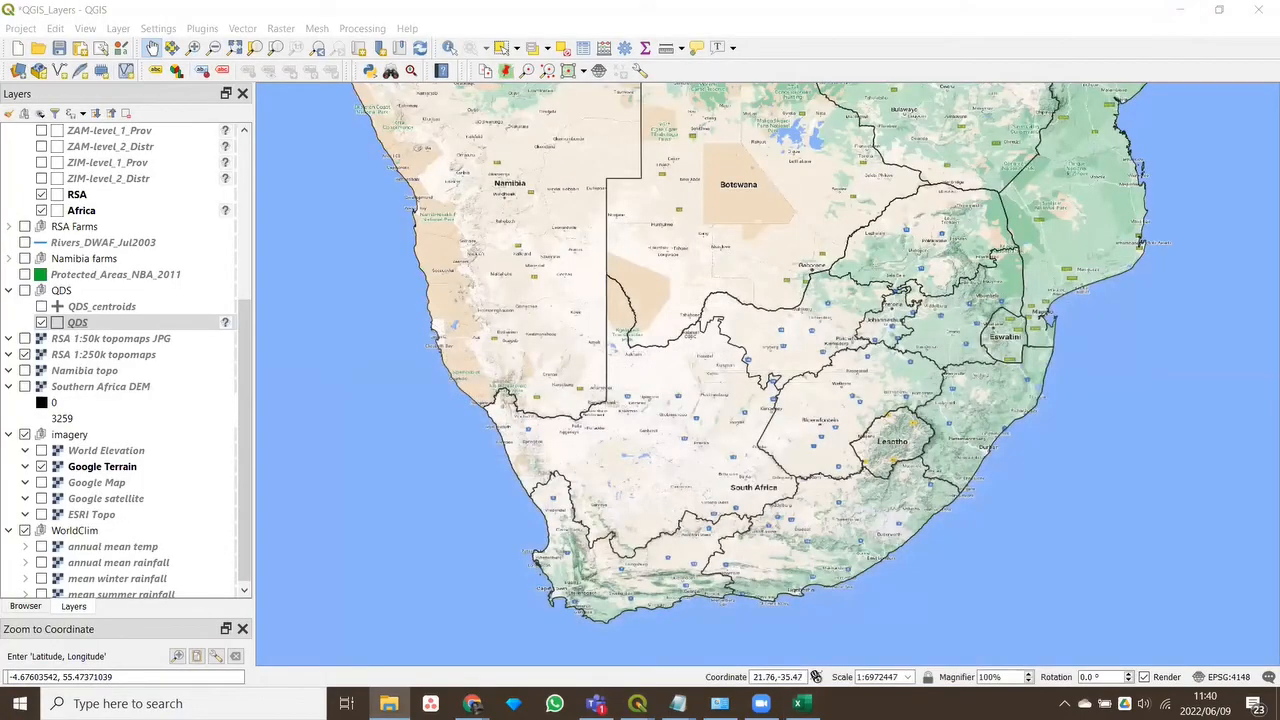
click(800, 703)
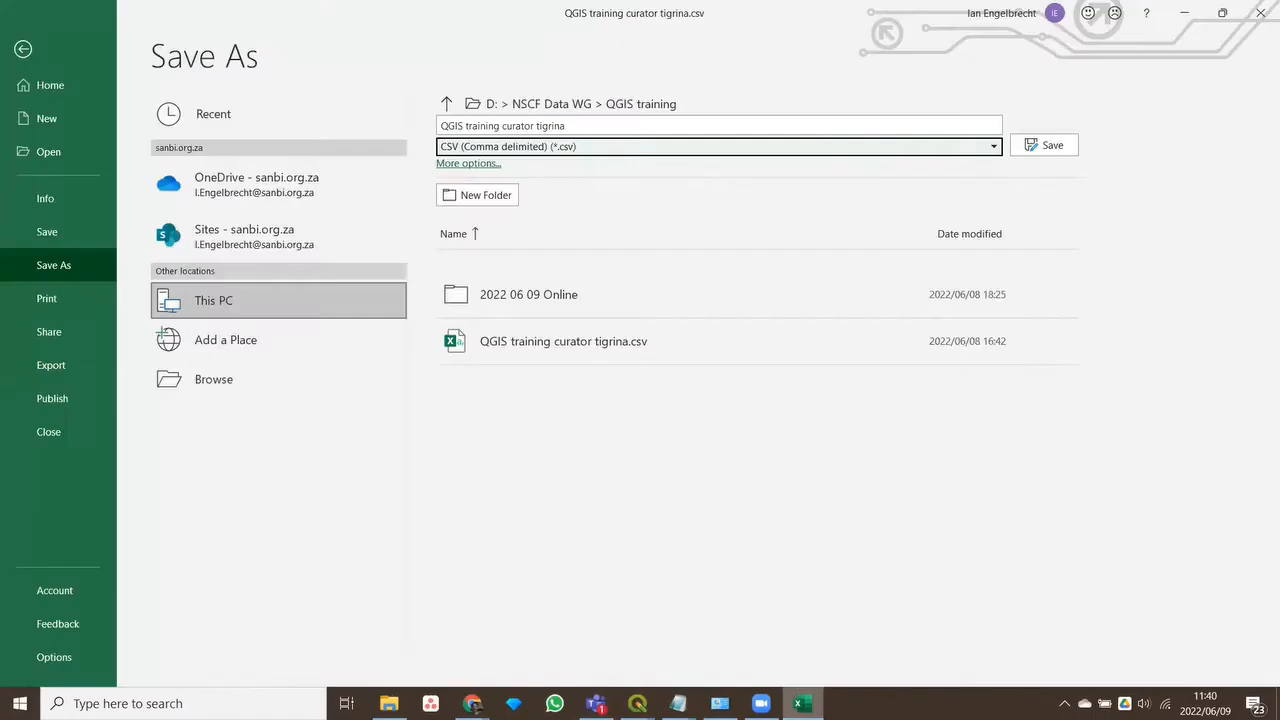
click(26, 47)
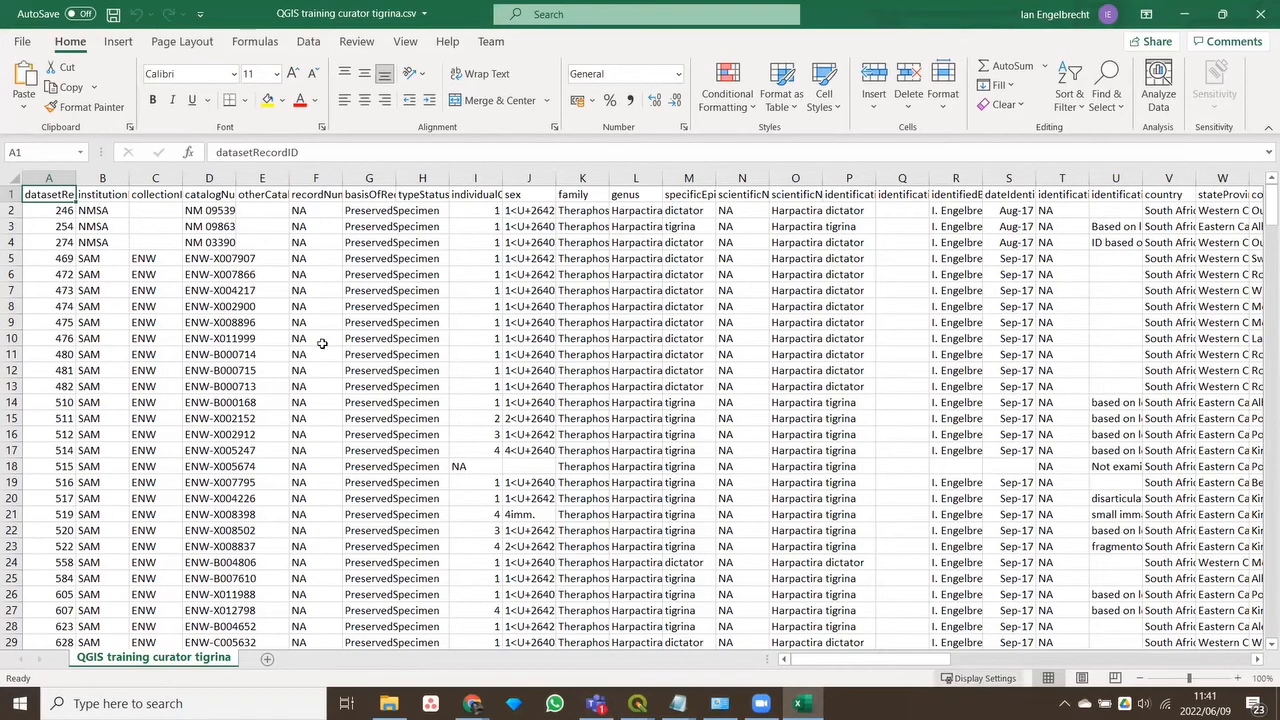
Examine the specimen records down to the last rows and across all columns of the CSV sheet
scroll(60, 235, down, 3)
scroll(62, 234, down, 20)
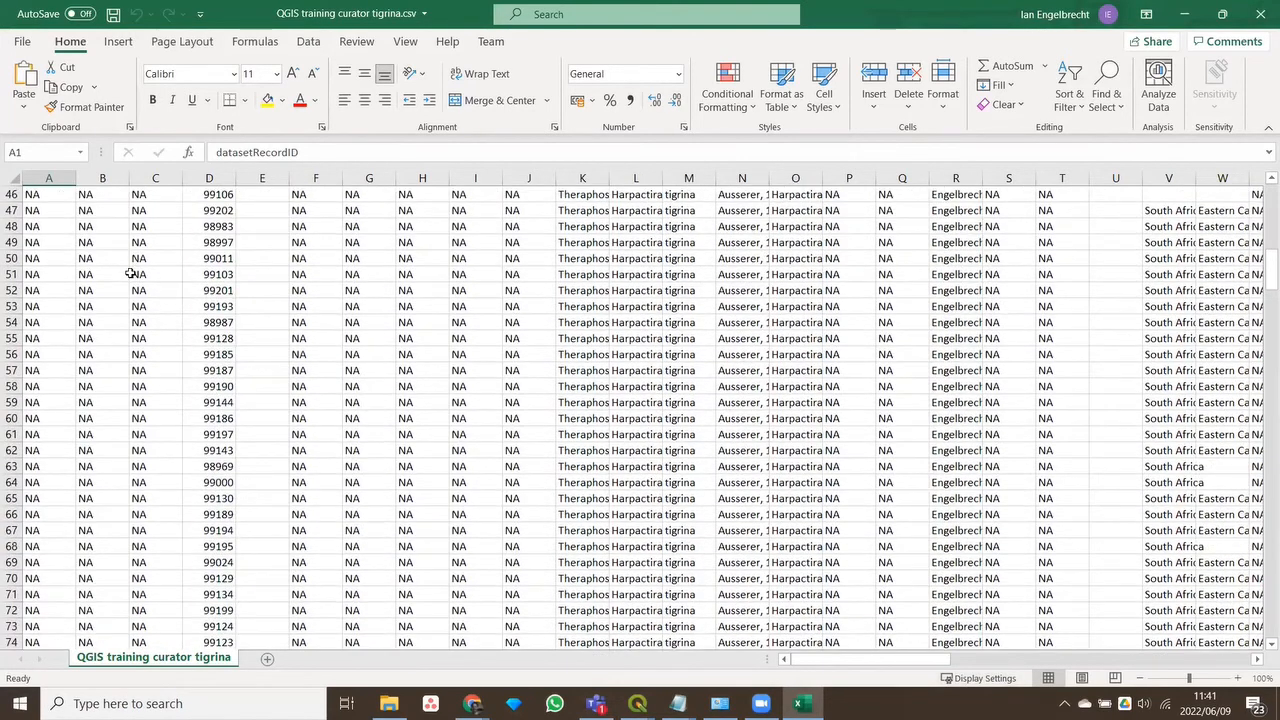
scroll(130, 275, down, 20)
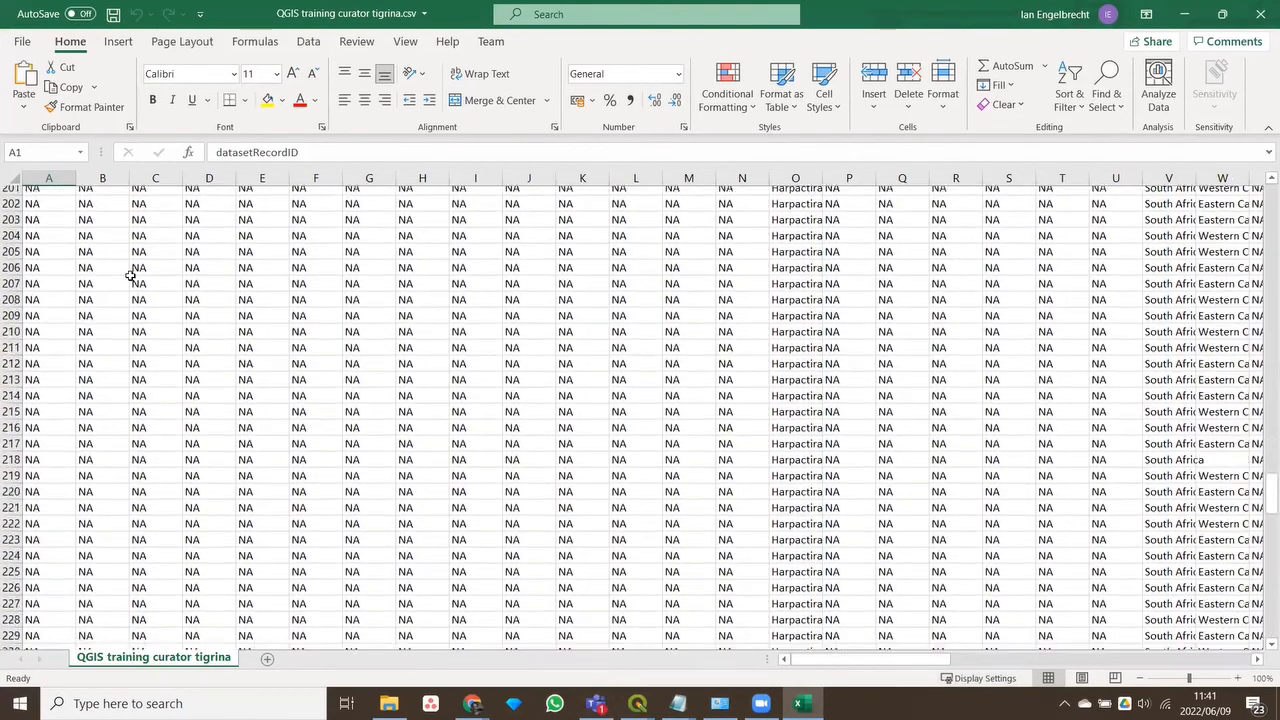
scroll(130, 275, down, 20)
scroll(130, 275, up, 20)
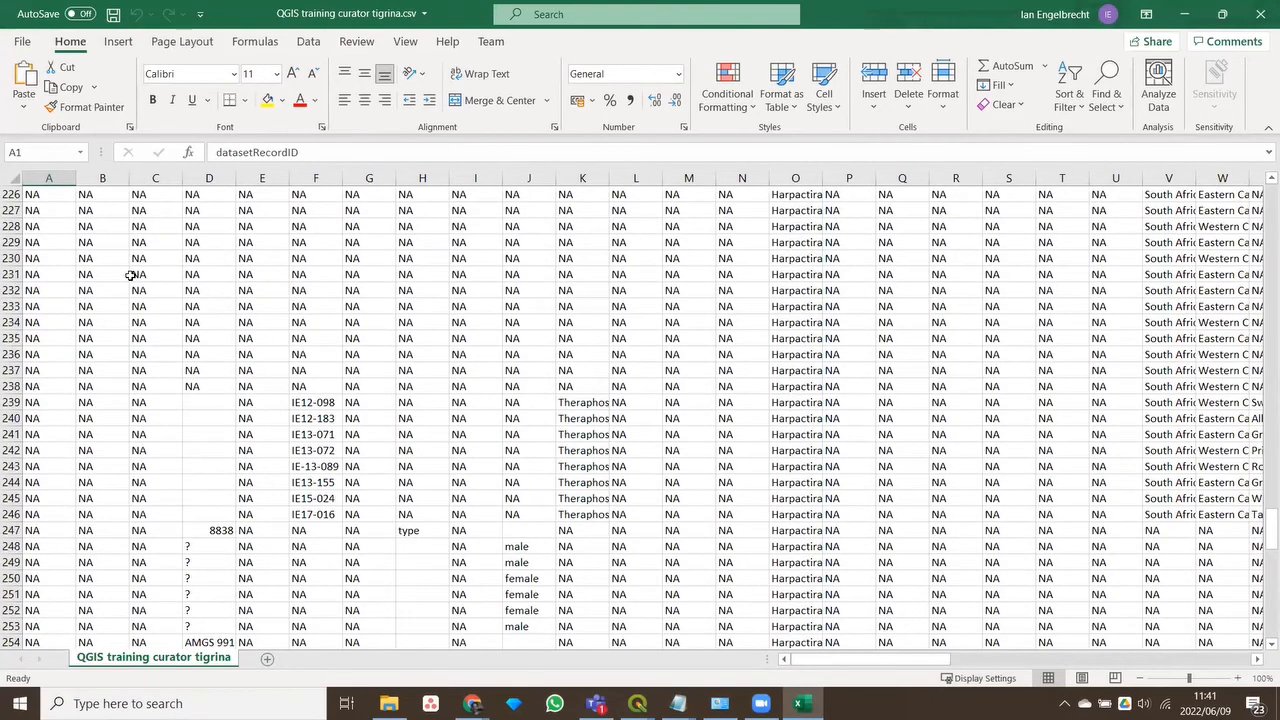
scroll(130, 275, up, 20)
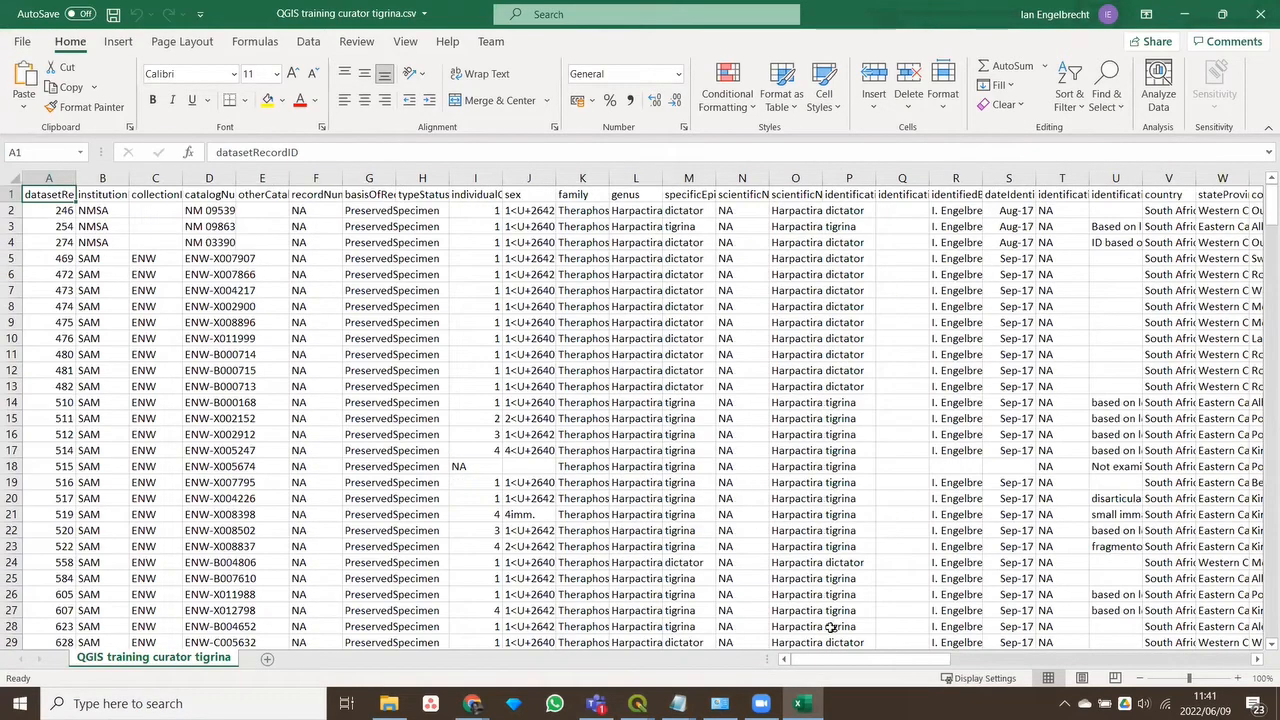
mouse_move(866, 667)
mouse_down()
mouse_move(1249, 662)
mouse_move(848, 664)
mouse_move(863, 665)
mouse_up()
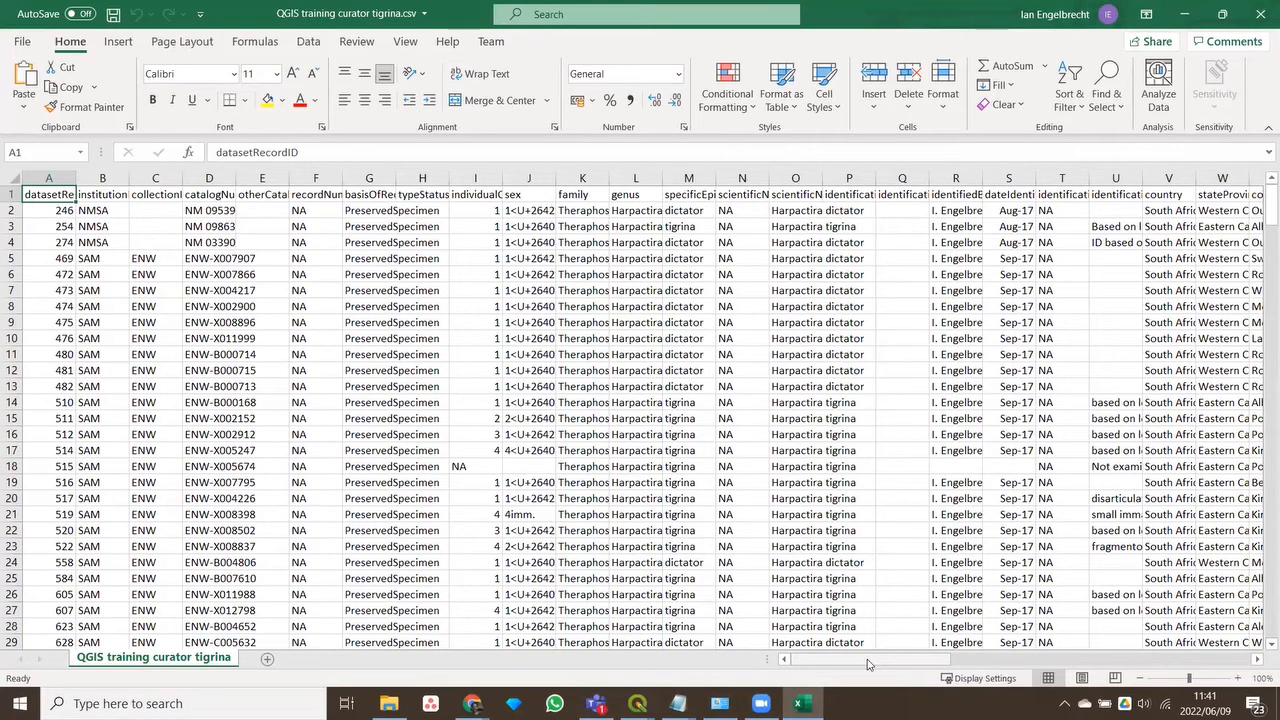
drag(864, 663, 1190, 668)
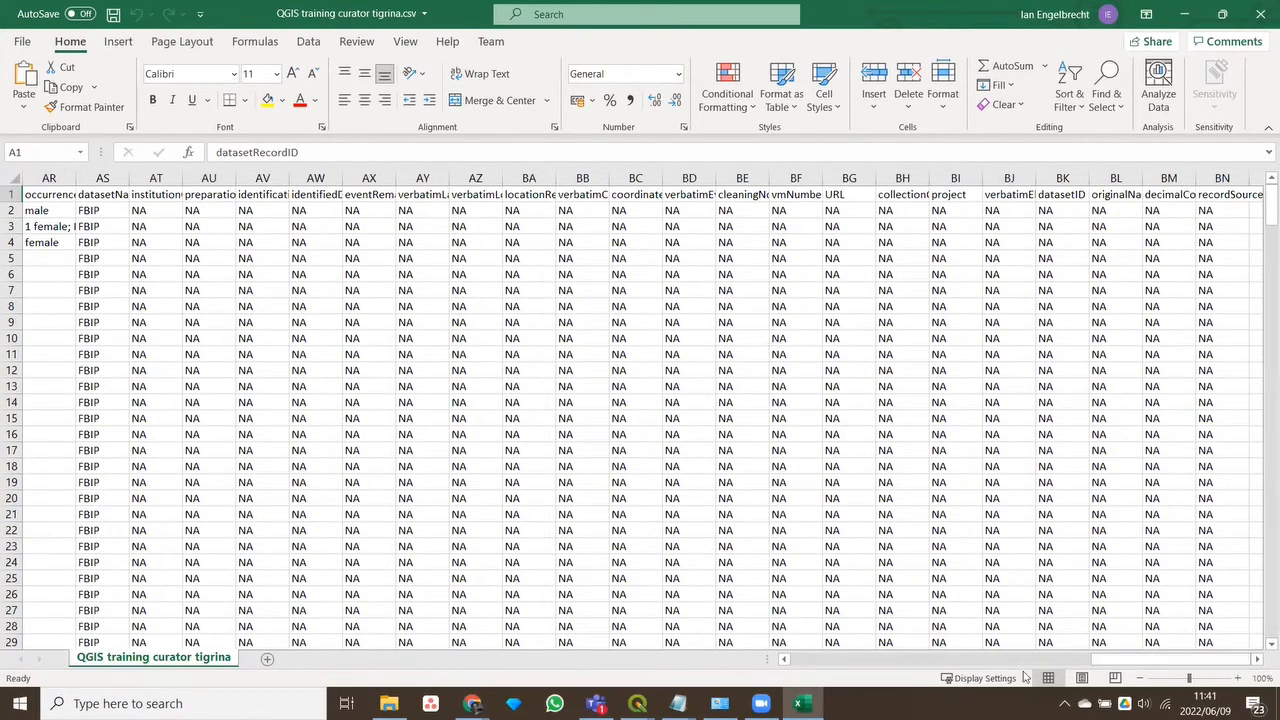
drag(1162, 660, 135, 320)
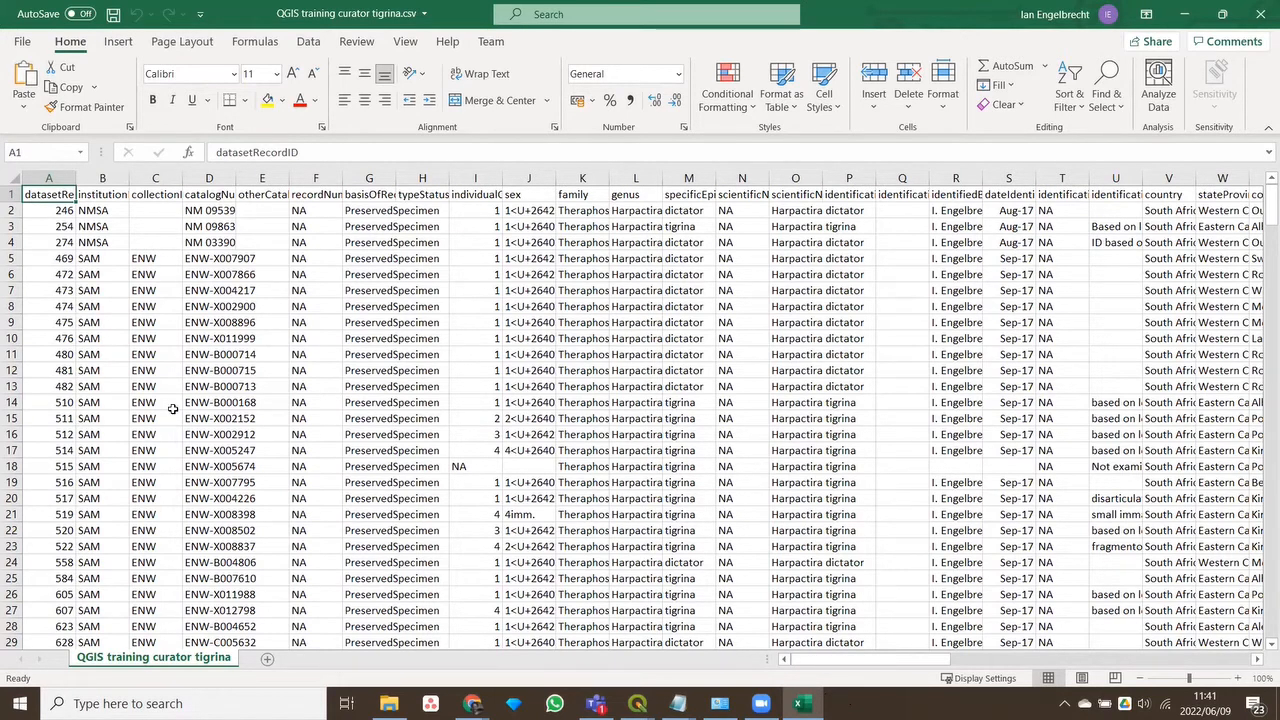
Fill the genus cells L17:L22 with yellow, and undo the fill
click(255, 390)
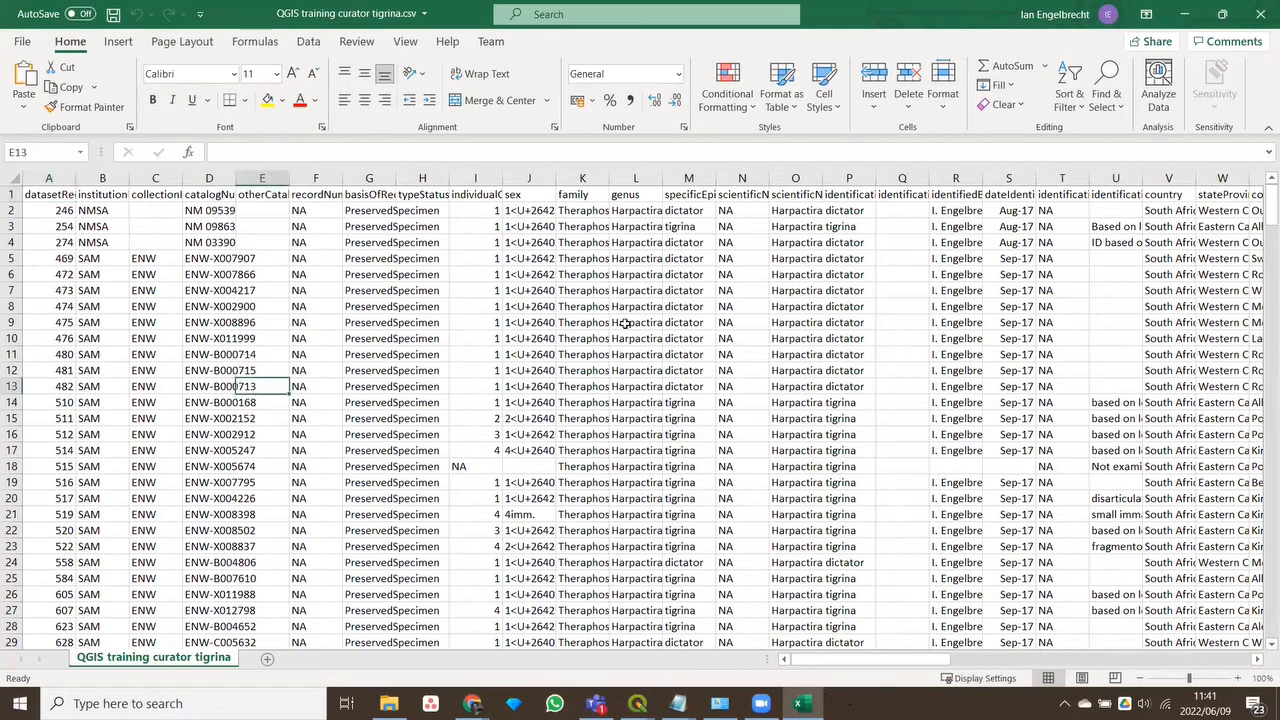
drag(632, 370, 548, 392)
drag(636, 450, 636, 530)
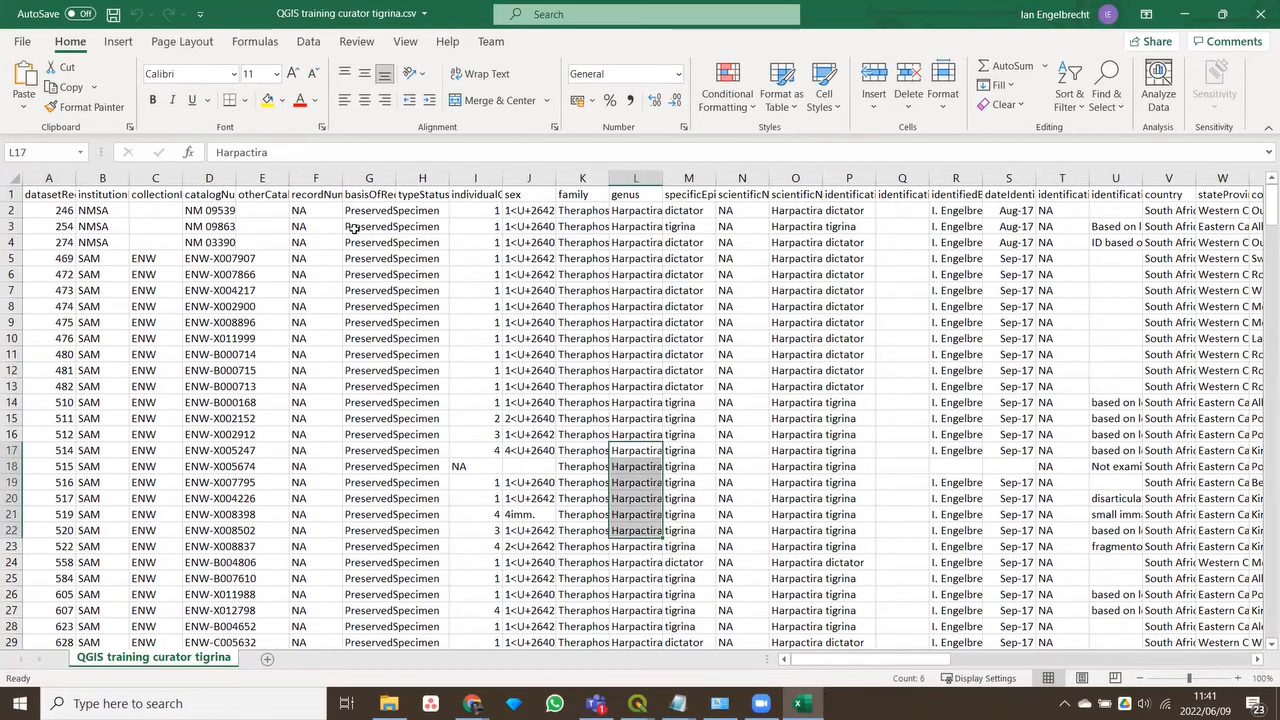
click(267, 100)
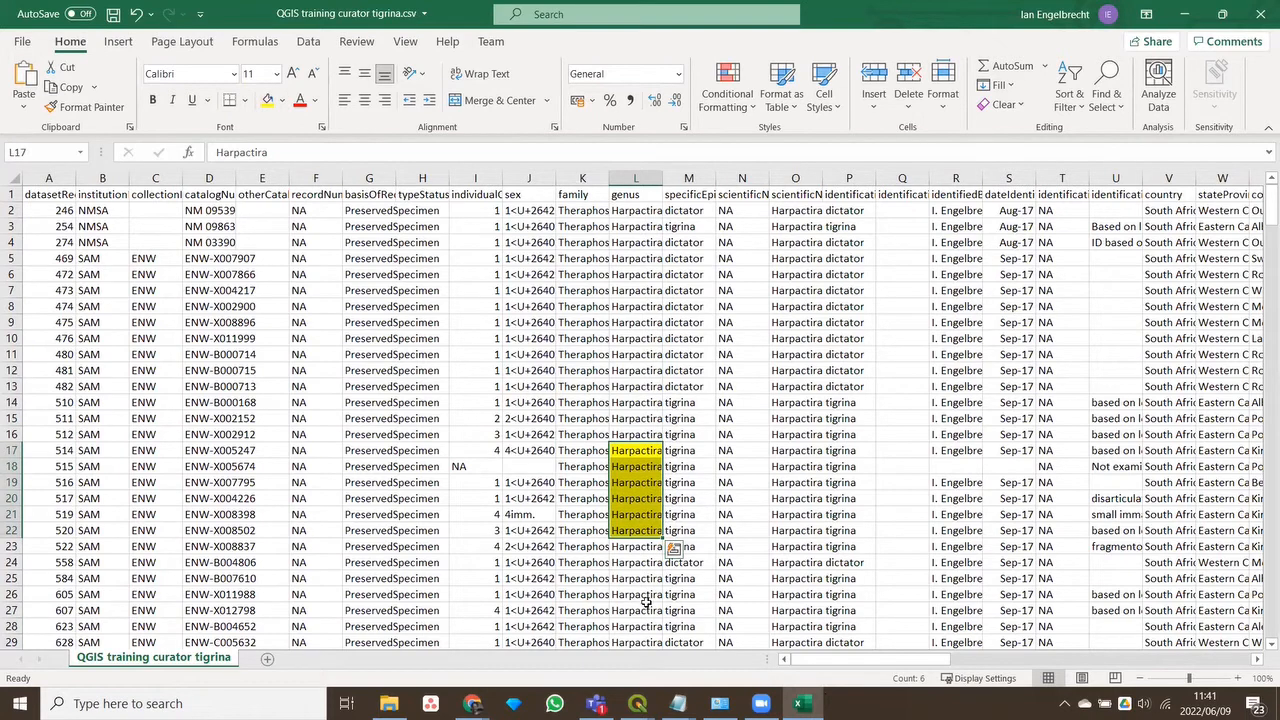
key(ctrl+z)
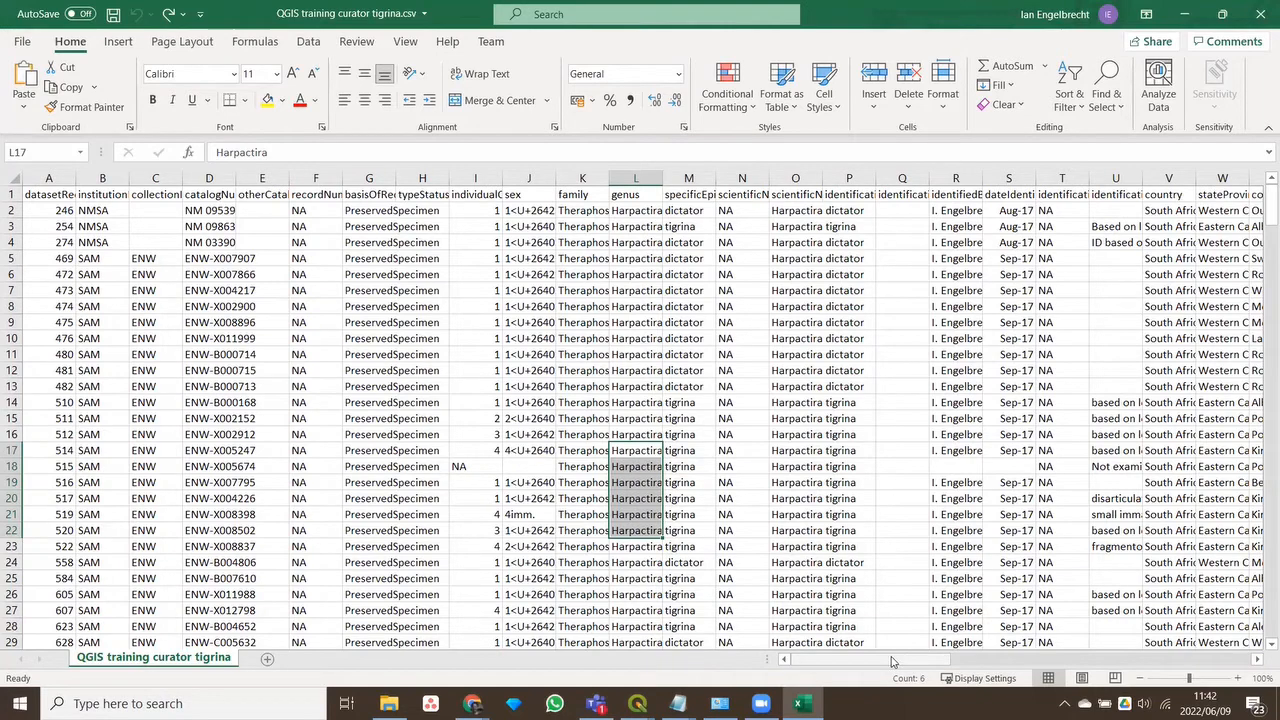
Close the CSV workbook in Excel and return to QGIS
drag(880, 664, 1133, 667)
click(1260, 20)
click(648, 380)
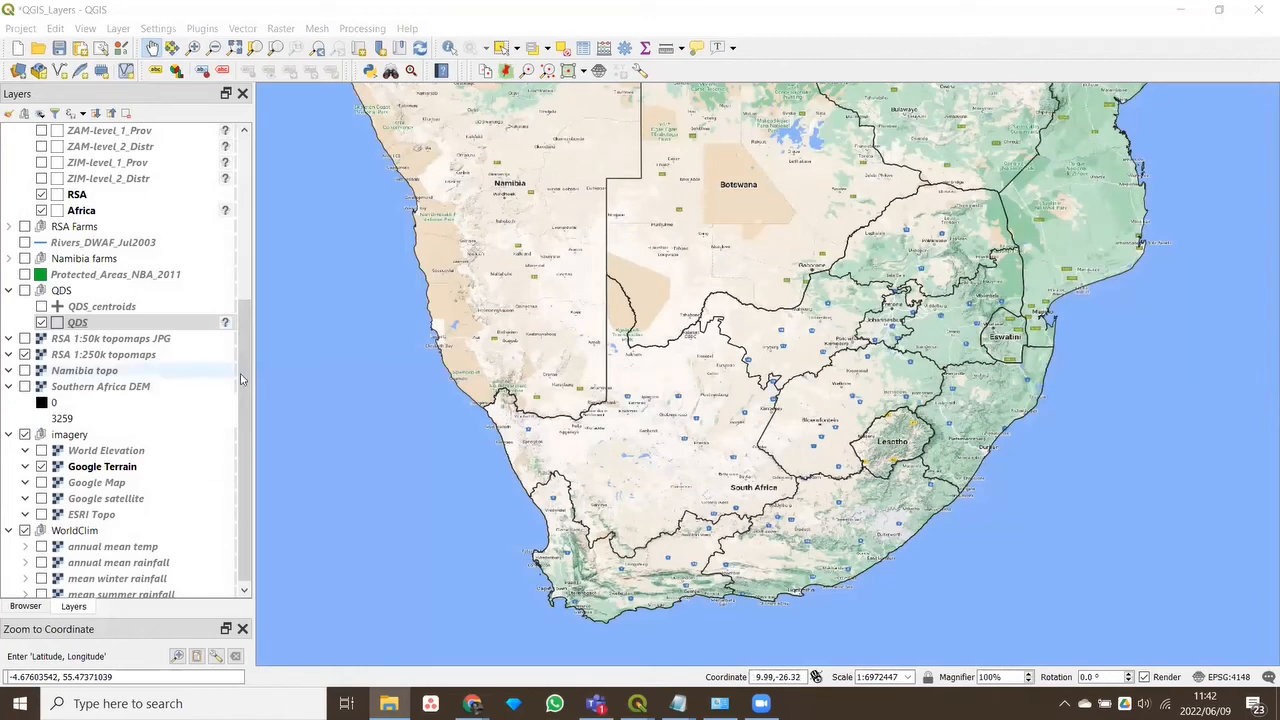
Remove the existing curator tigrina layer from the project
drag(243, 349, 243, 273)
scroll(210, 136, up, 3)
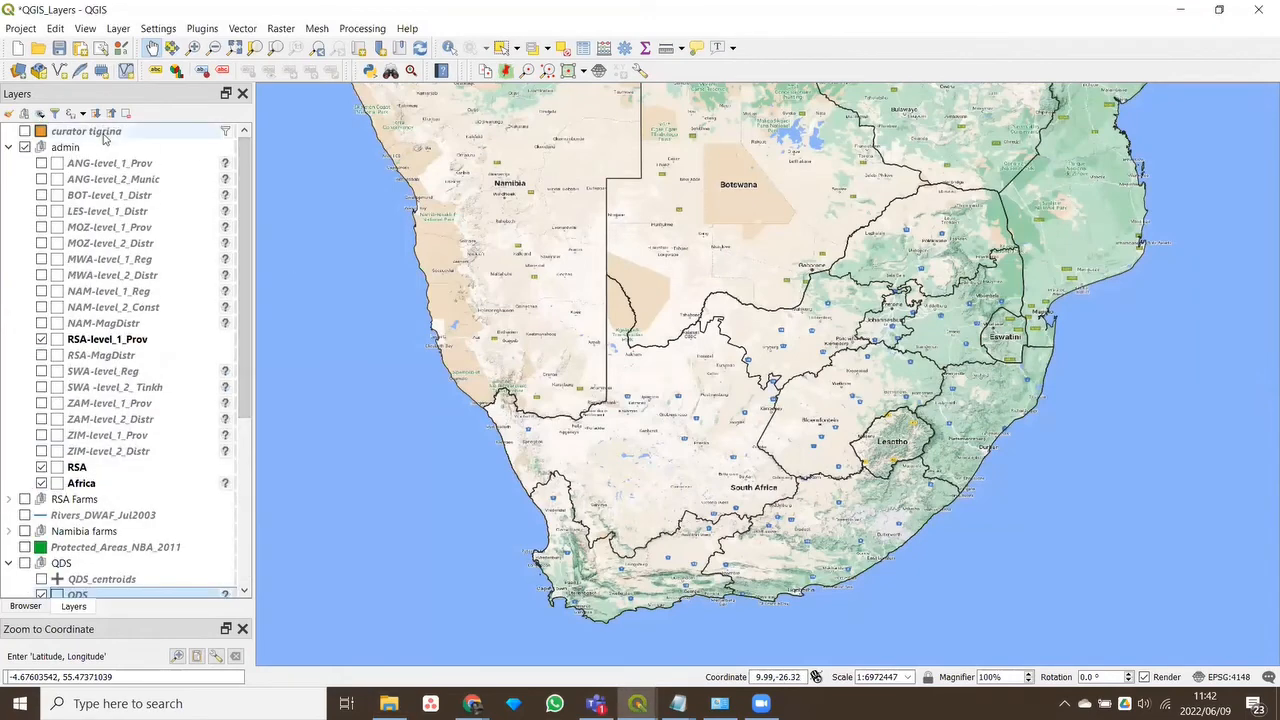
right_click(100, 133)
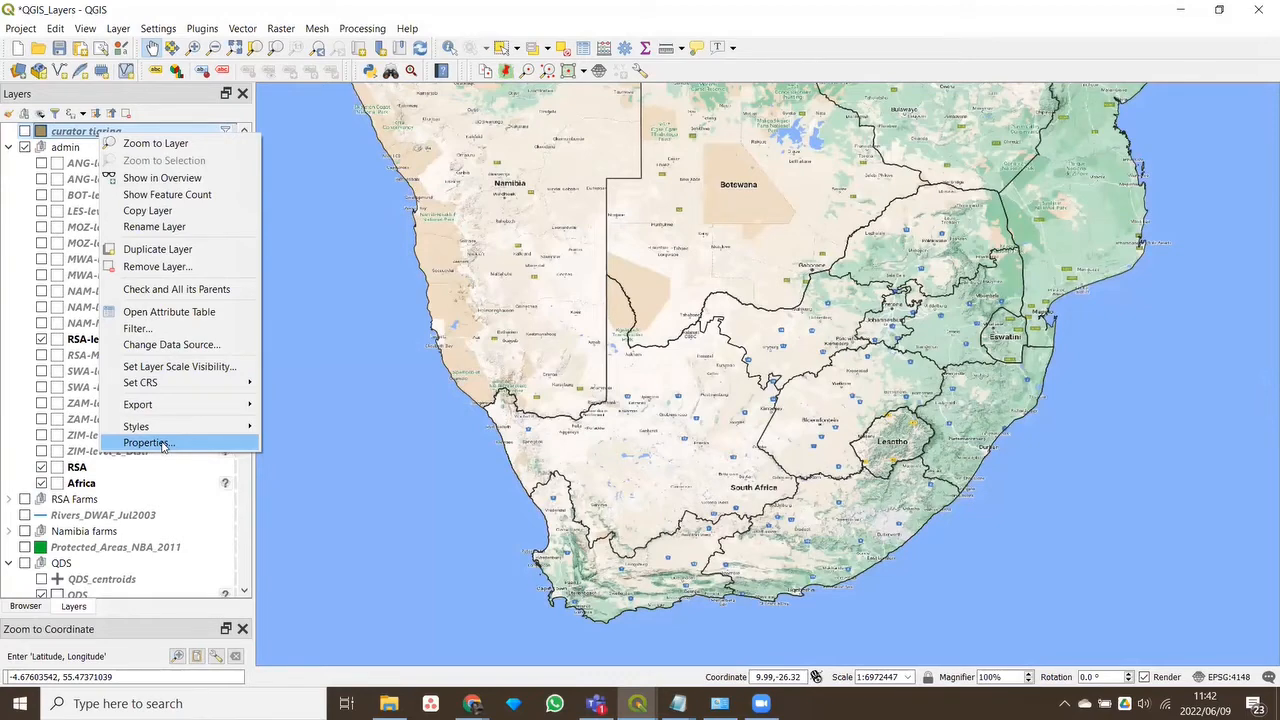
click(168, 268)
click(612, 376)
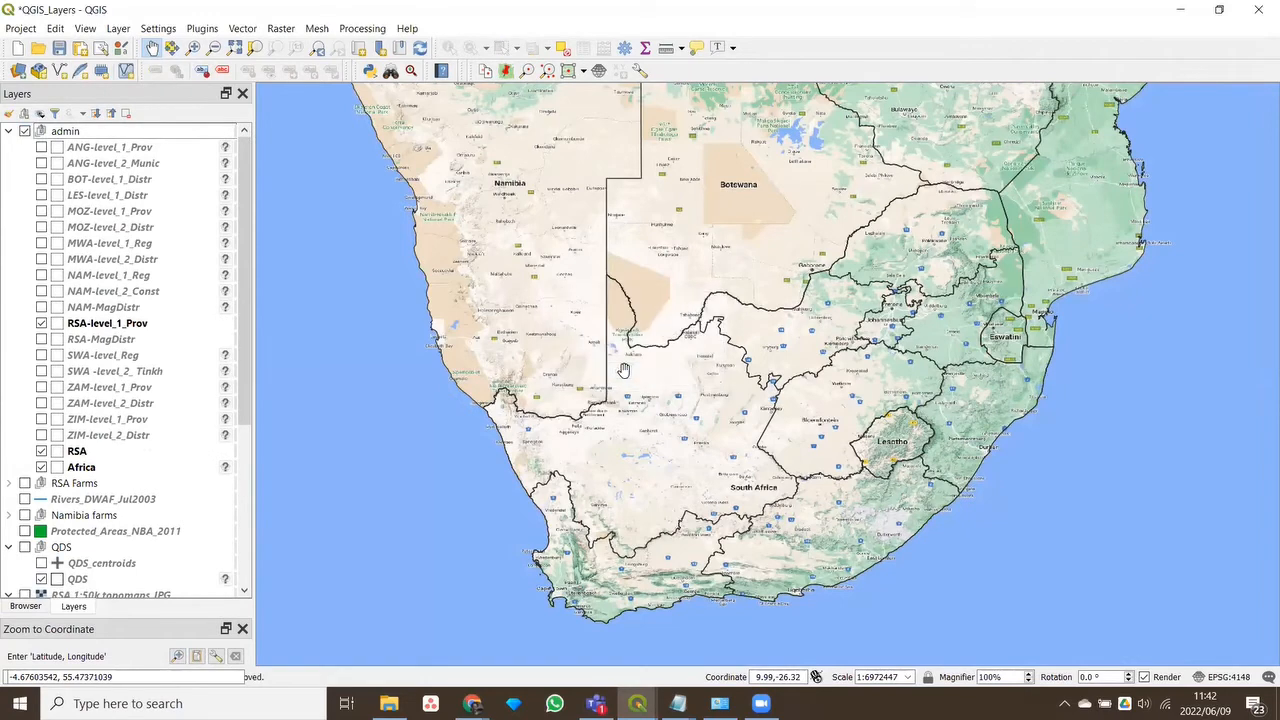
View the attribute table of the Protected_Areas_NBA_2011 layer, and close it
drag(853, 497, 853, 475)
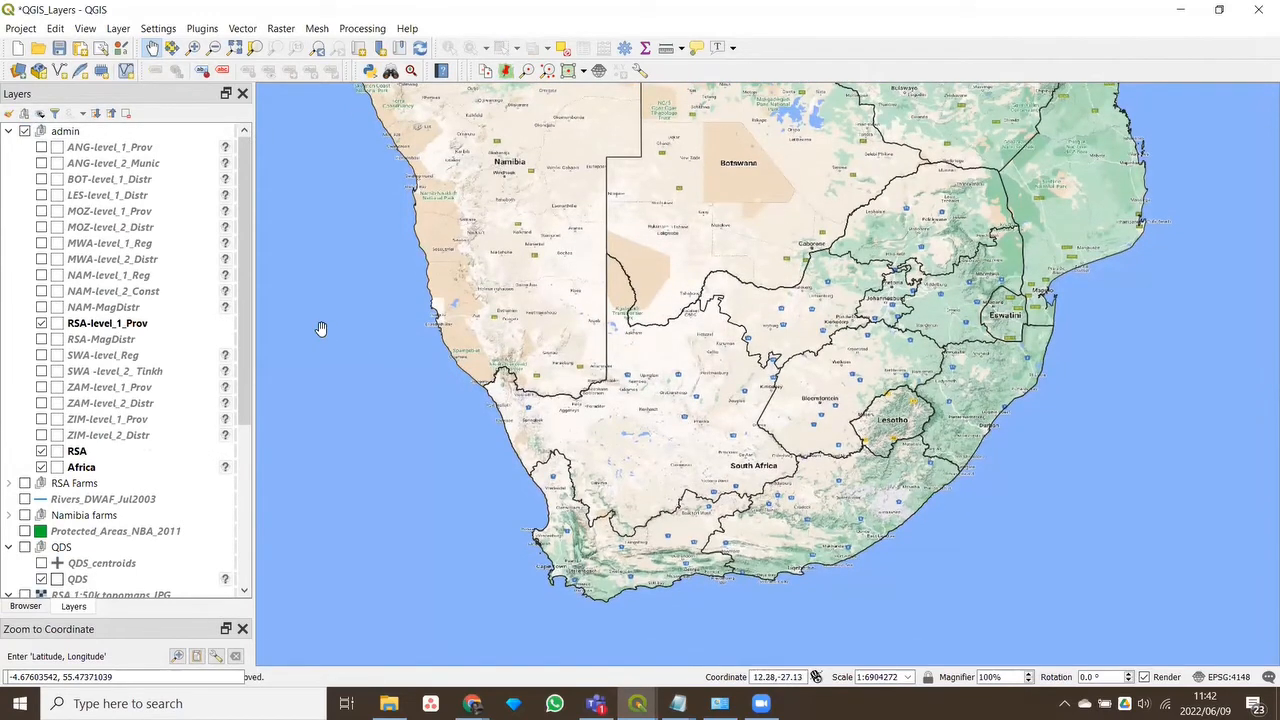
mouse_move(248, 273)
mouse_down()
mouse_move(271, 491)
mouse_move(266, 289)
mouse_up()
drag(248, 385, 252, 488)
click(102, 343)
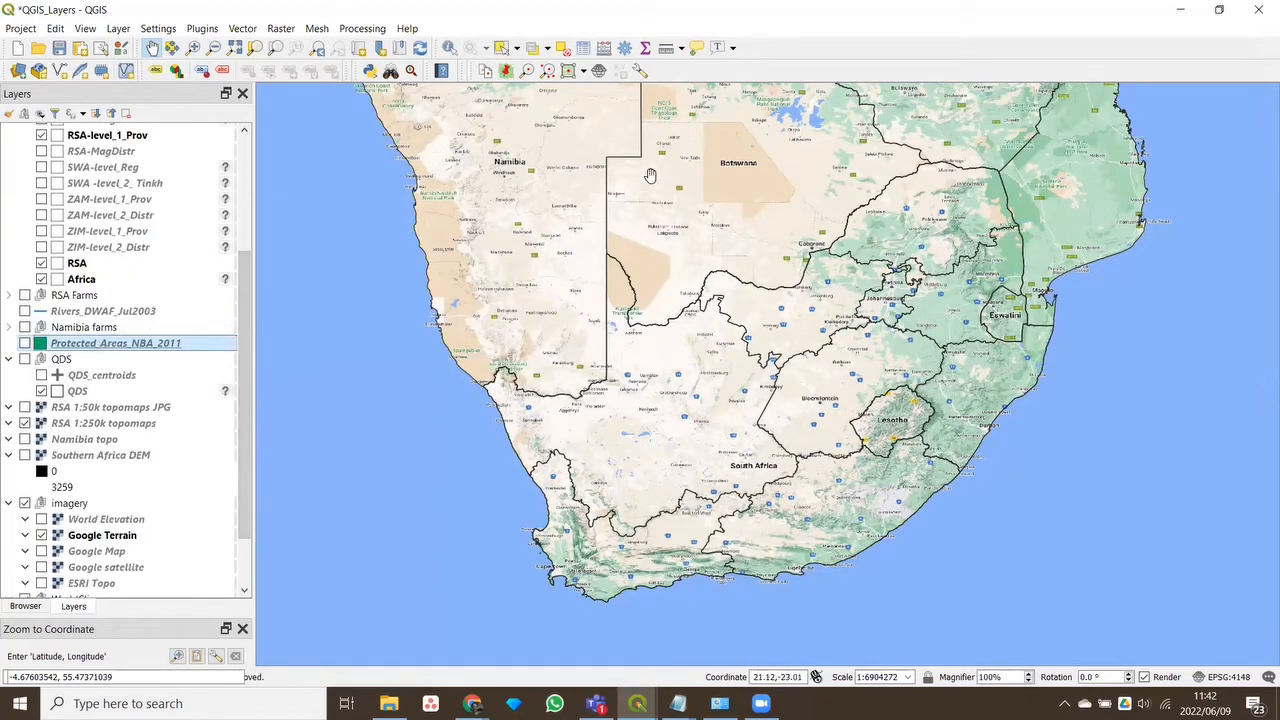
click(583, 48)
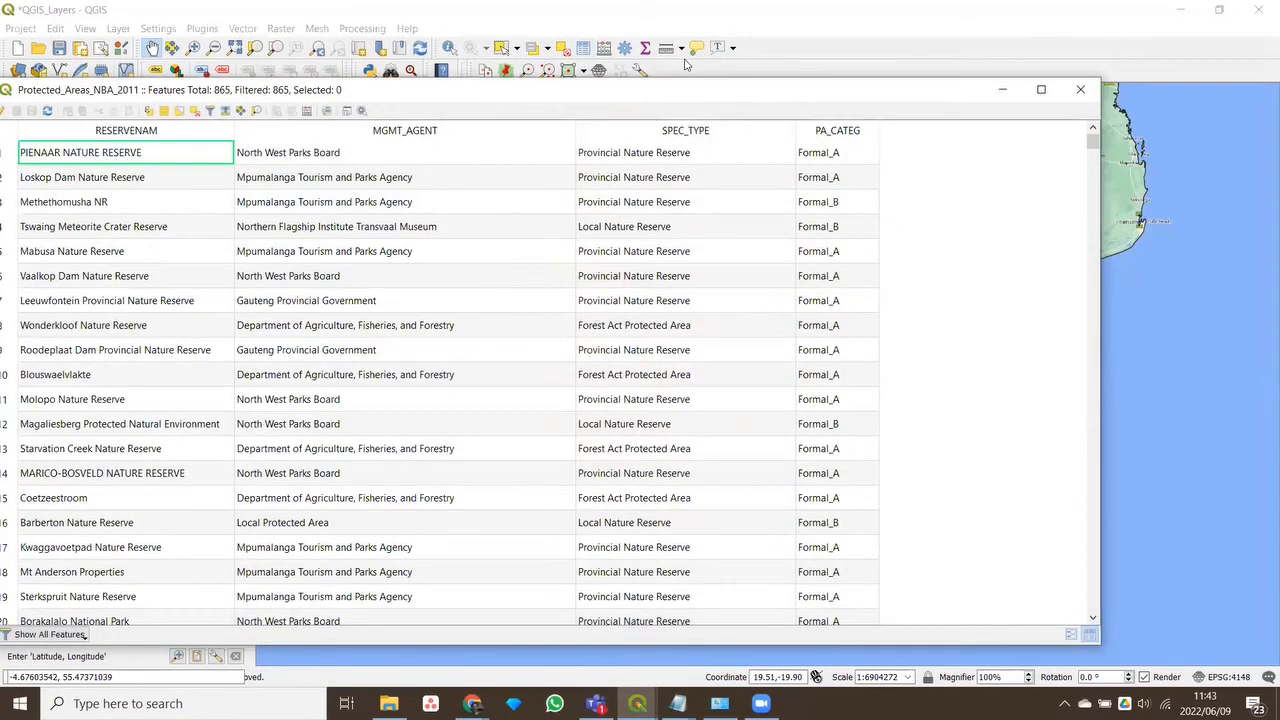
drag(552, 97, 686, 64)
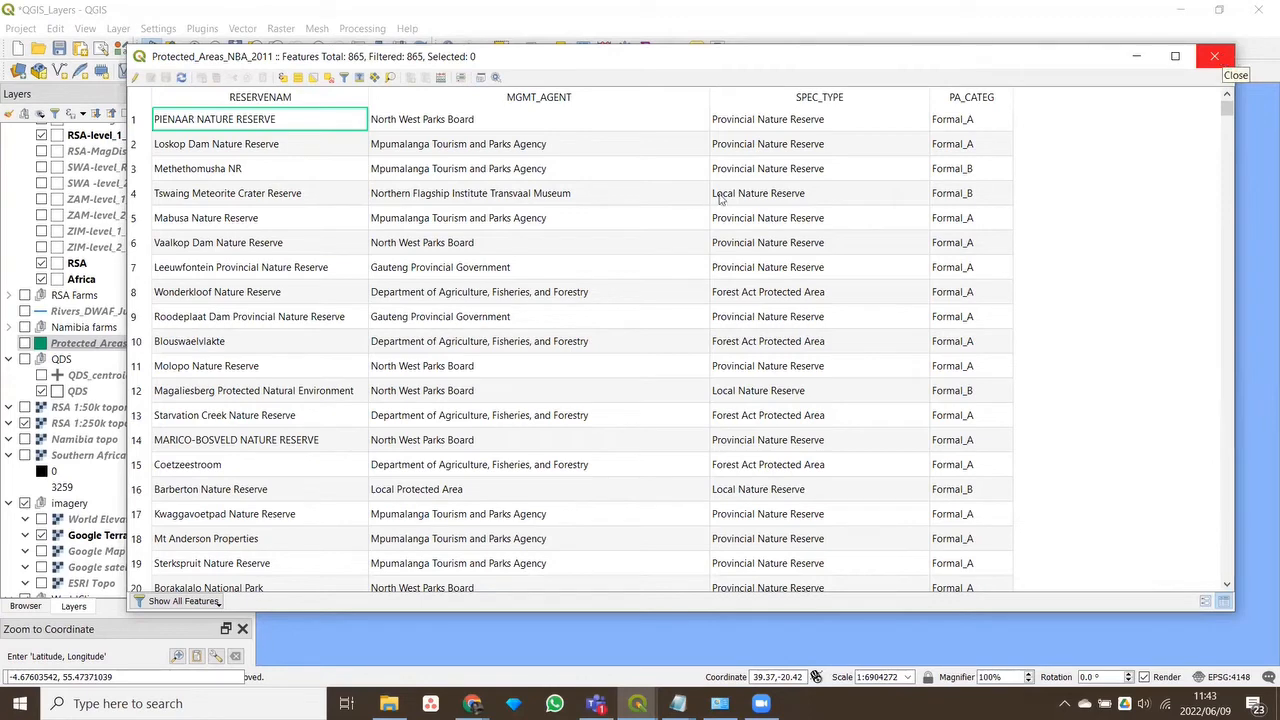
click(1213, 56)
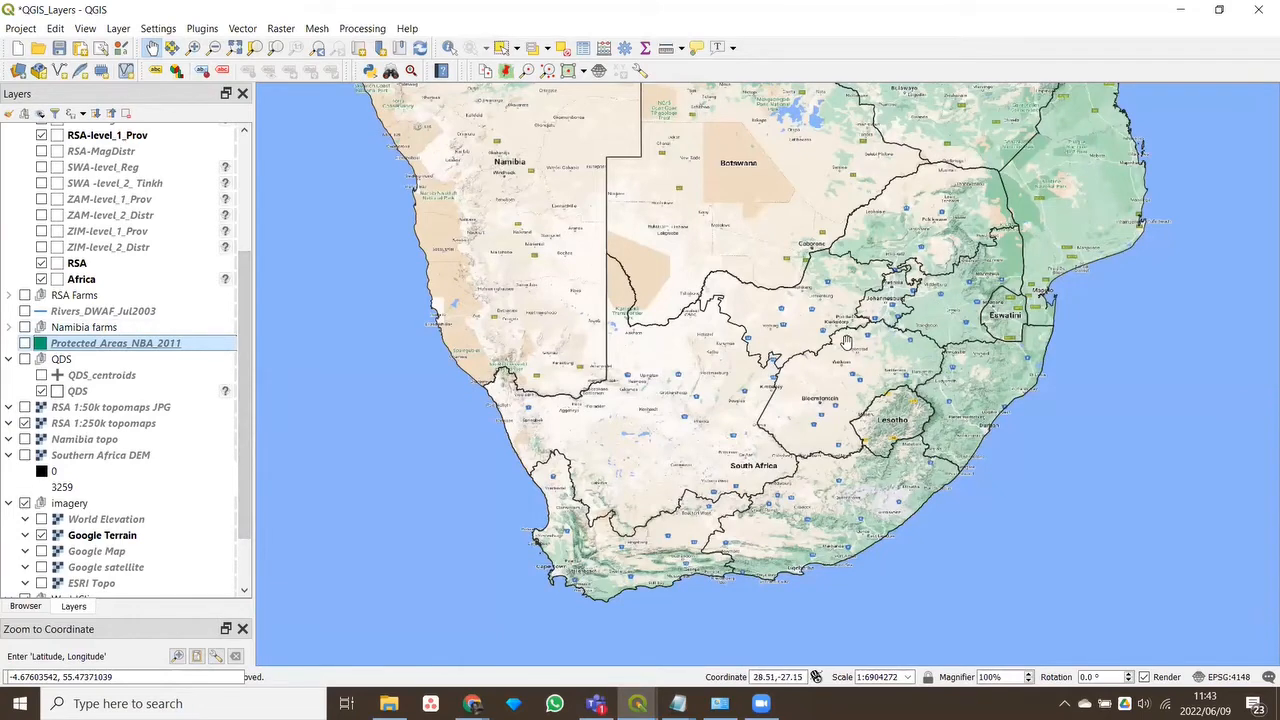
Start adding a delimited text layer, and widen the Data Source Manager window to show all its options
drag(846, 342, 834, 351)
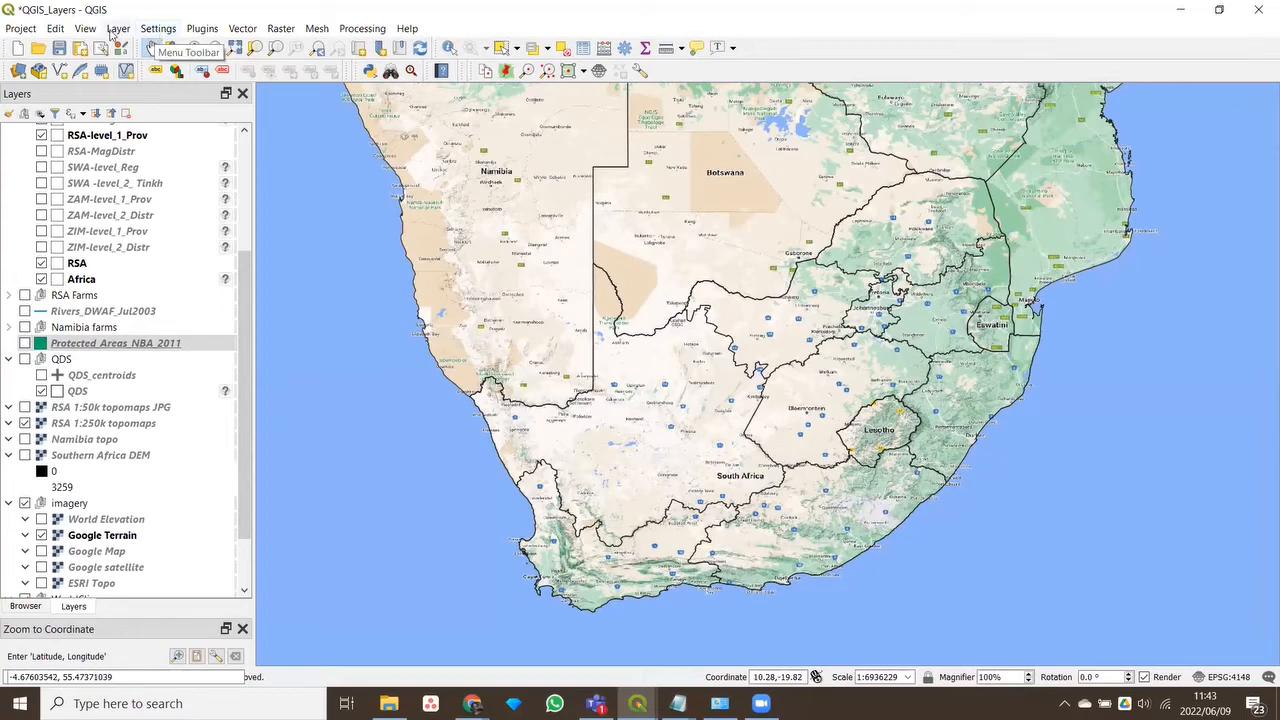
click(117, 29)
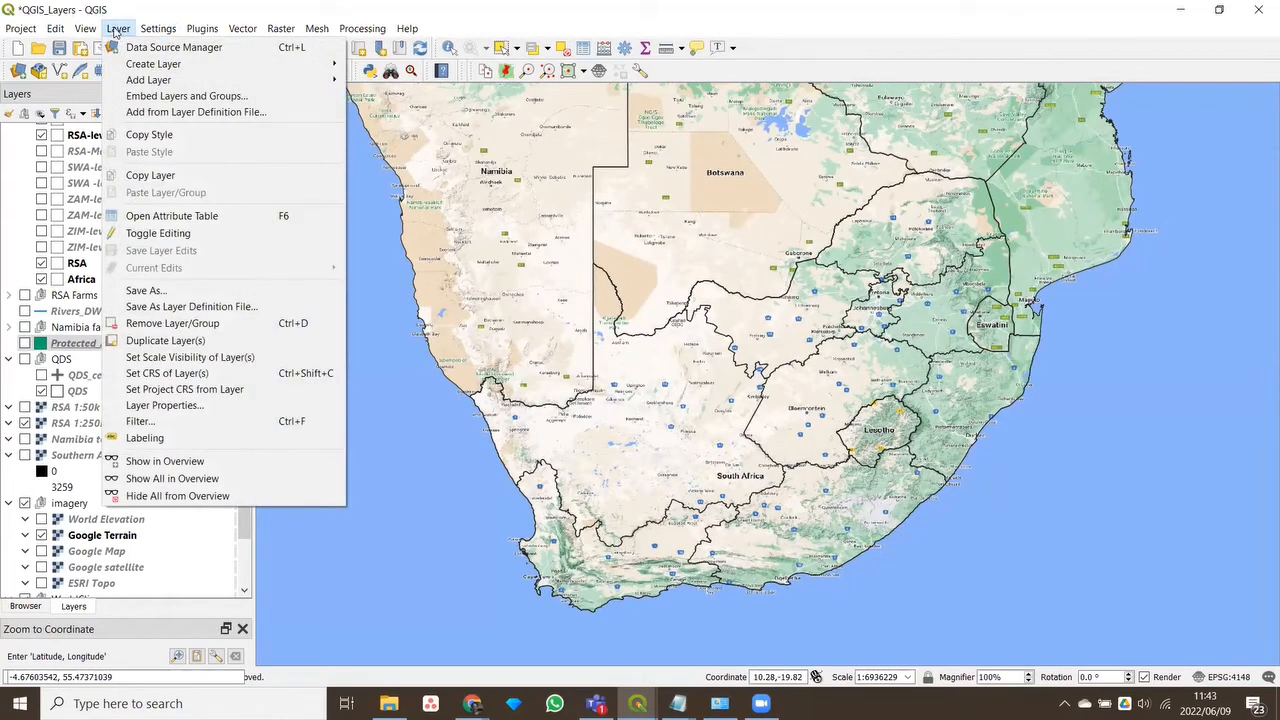
click(117, 30)
click(117, 30)
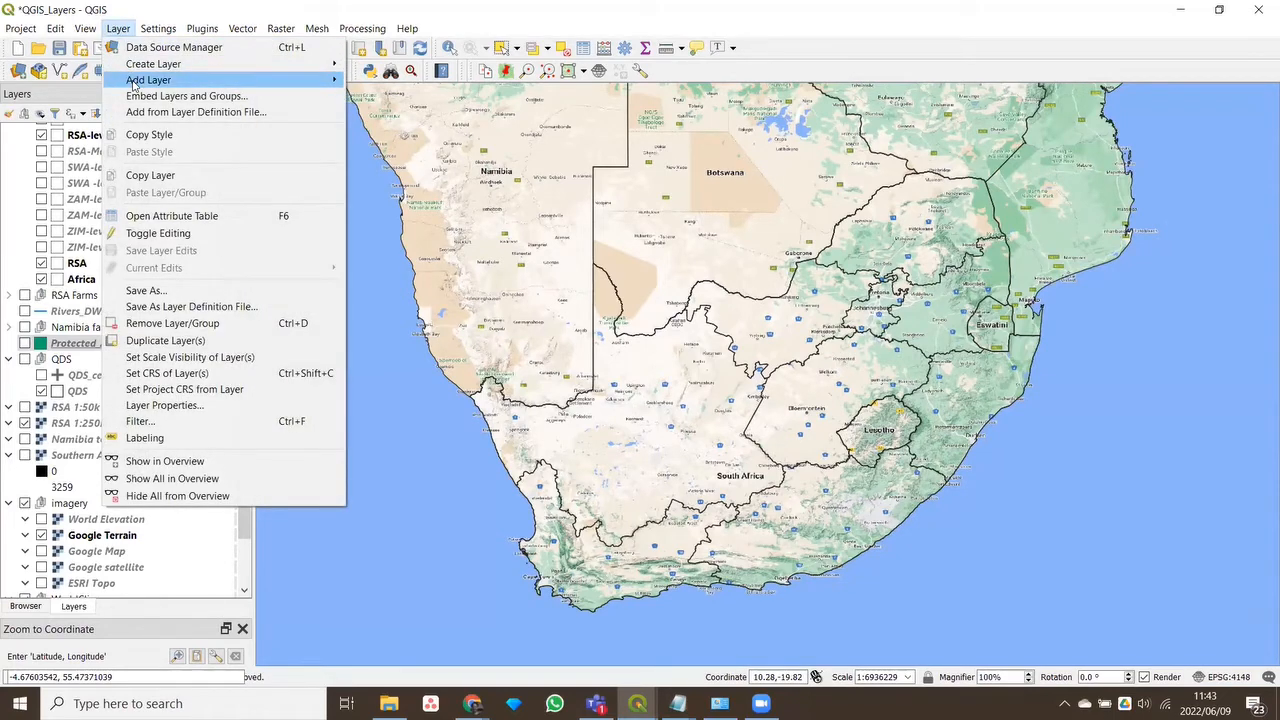
mouse_move(133, 85)
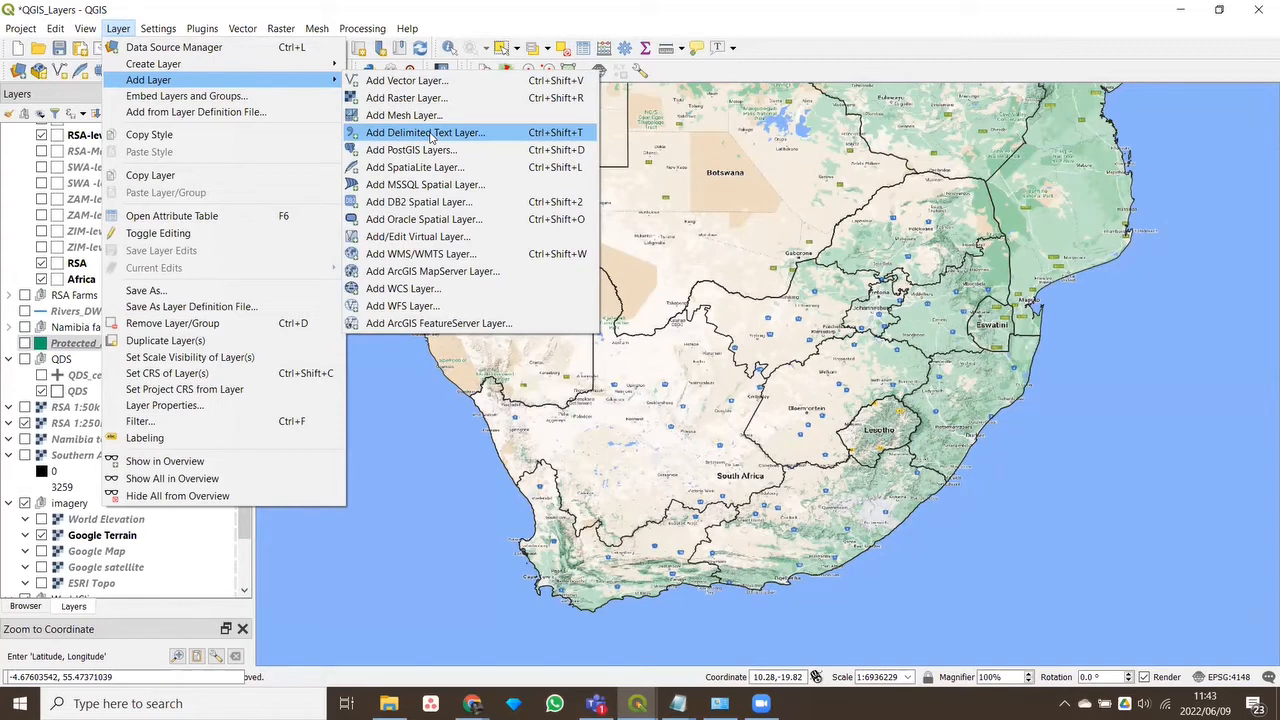
click(431, 136)
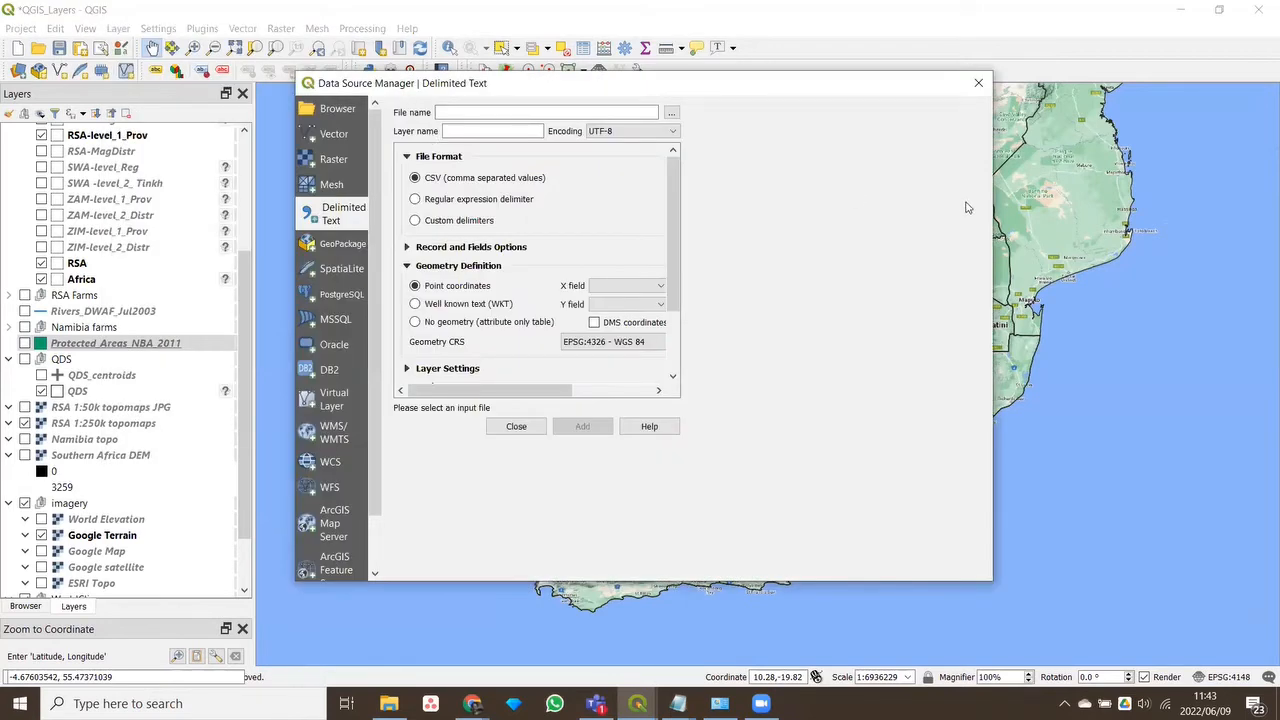
drag(993, 210, 1226, 212)
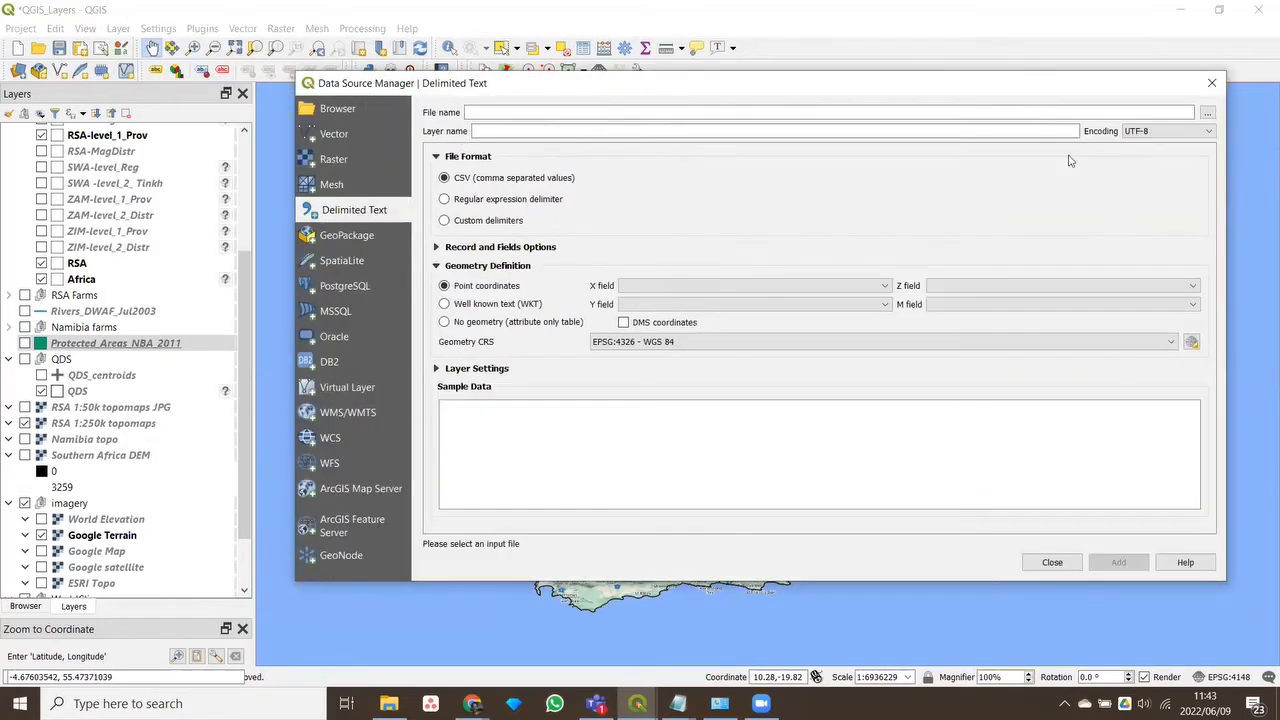
Choose QGIS training curator tigrina.csv from the QGIS training folder in NSCF Data WG as the input file
click(489, 111)
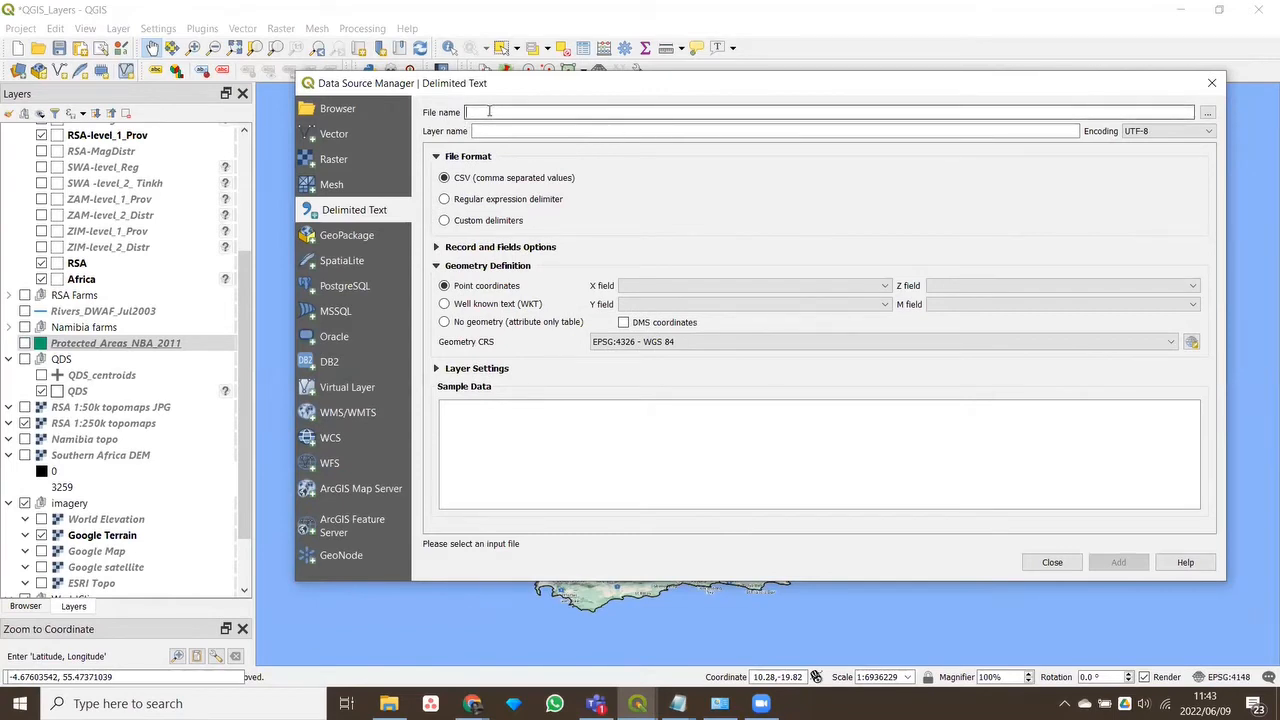
click(1208, 113)
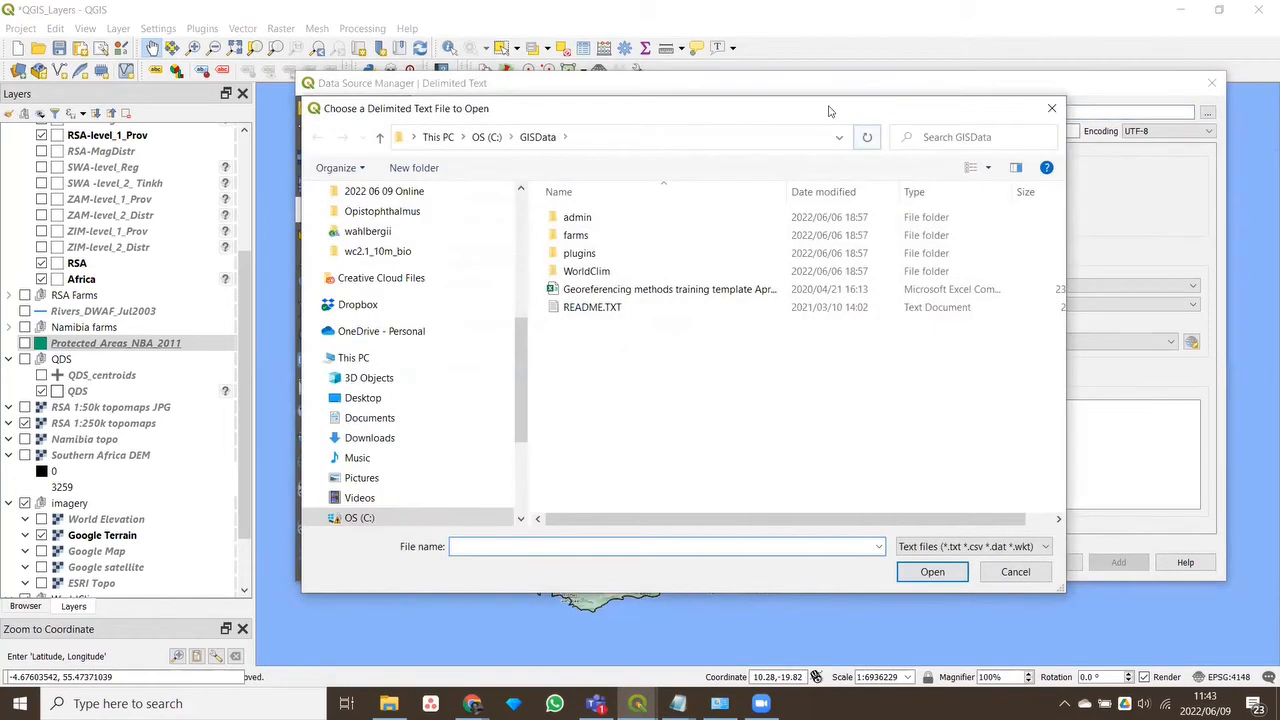
drag(822, 115, 820, 85)
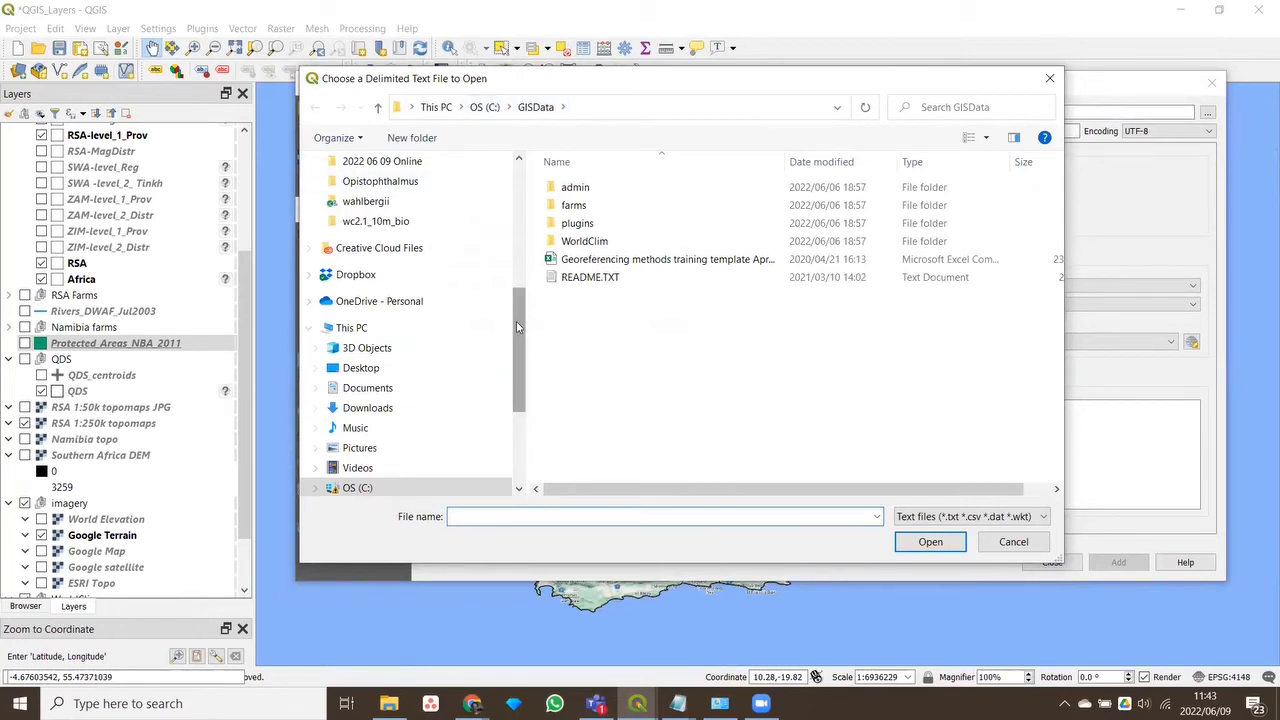
drag(516, 321, 516, 210)
scroll(403, 183, up, 1)
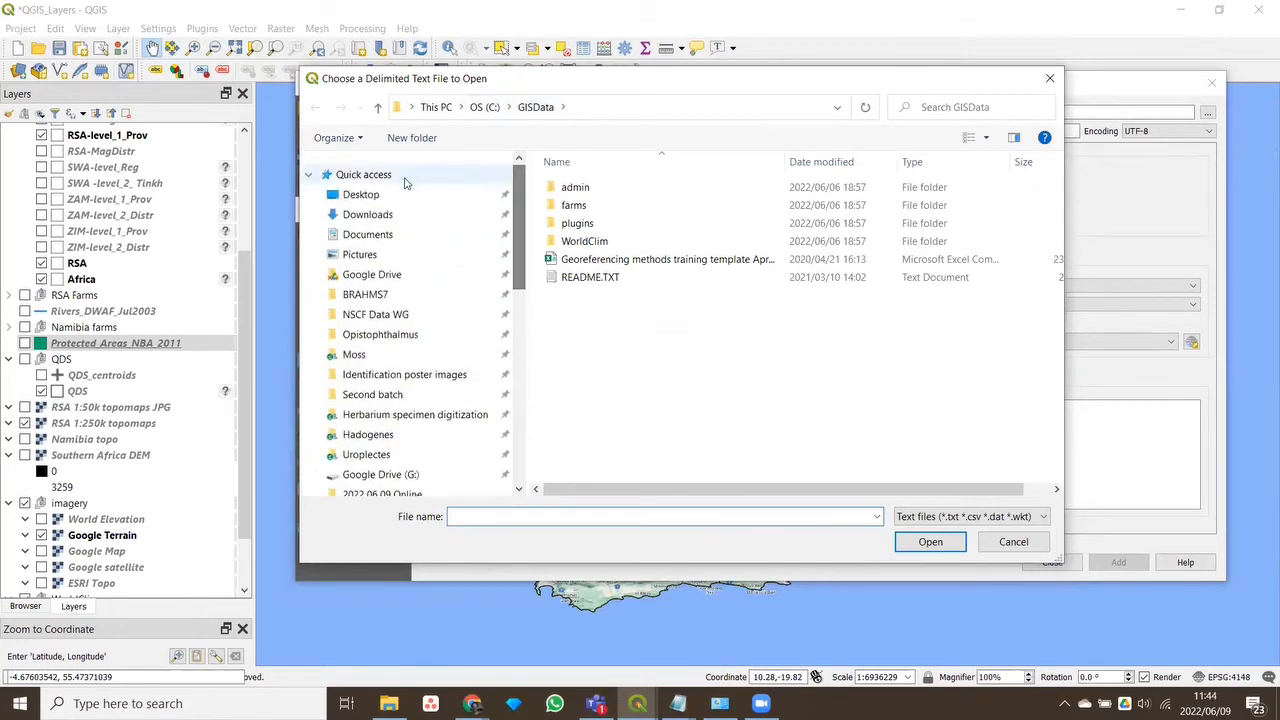
click(366, 316)
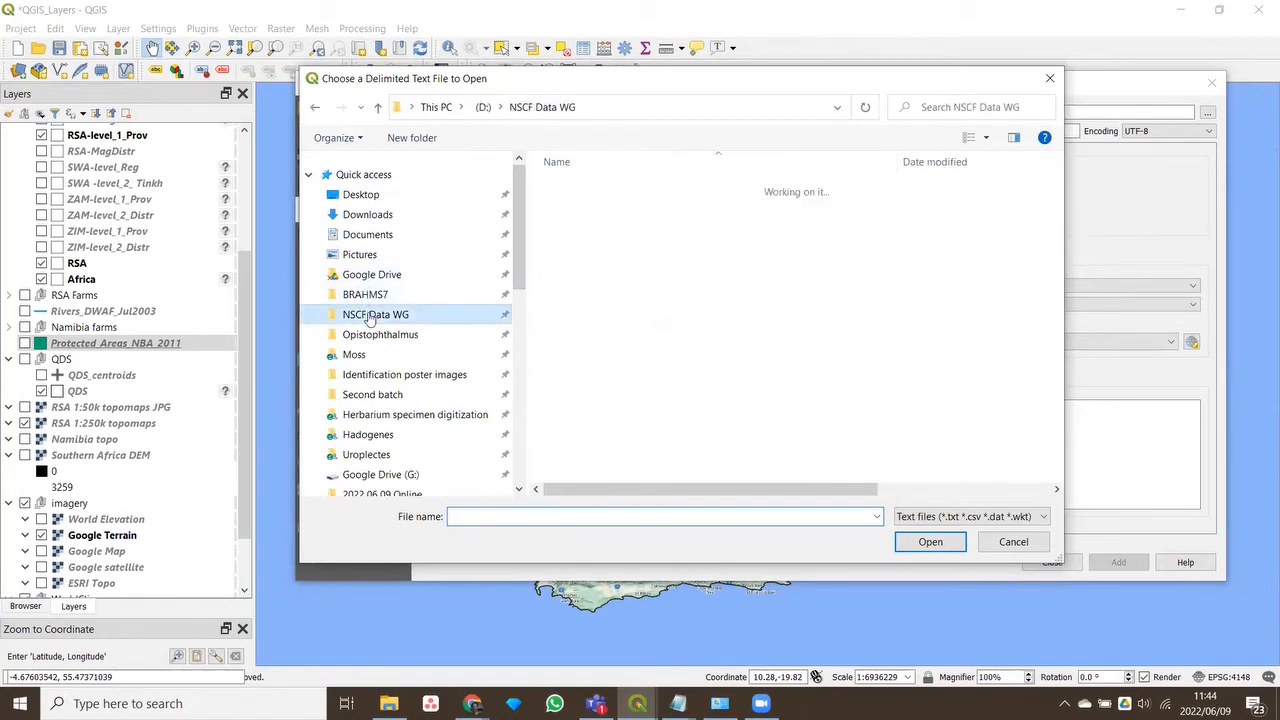
scroll(620, 330, down, 5)
click(598, 241)
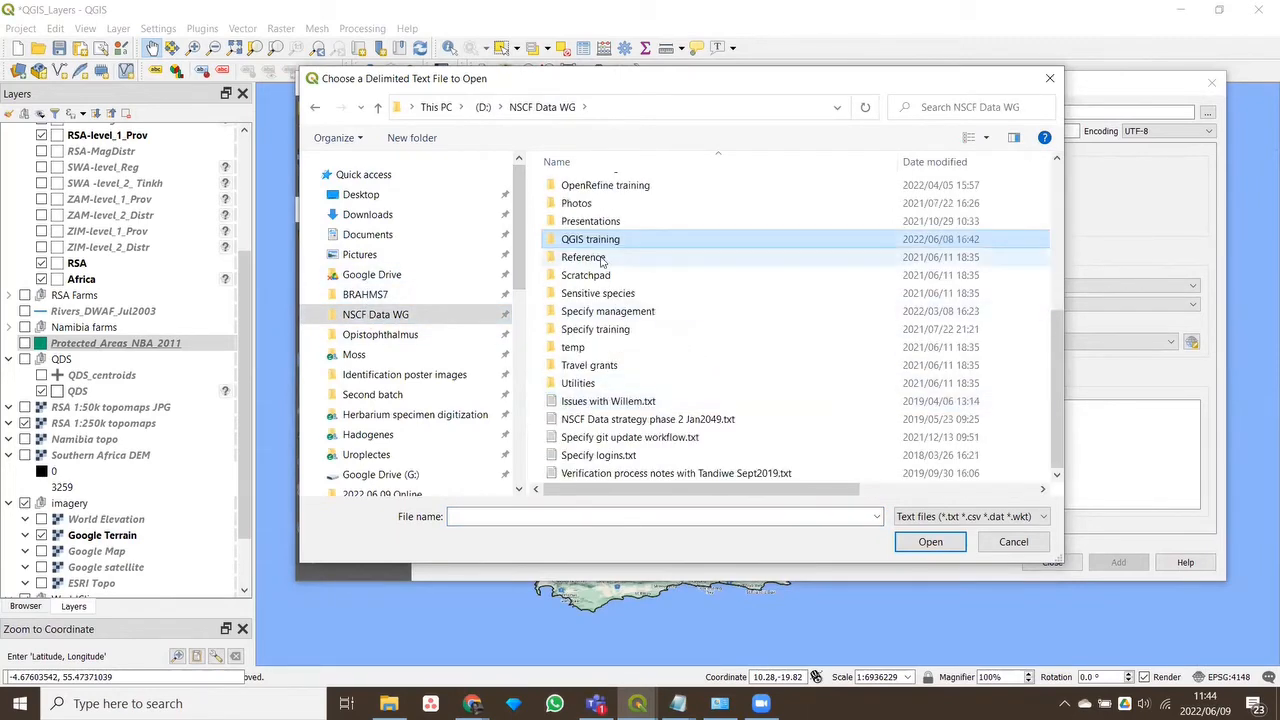
double_click(598, 241)
click(610, 207)
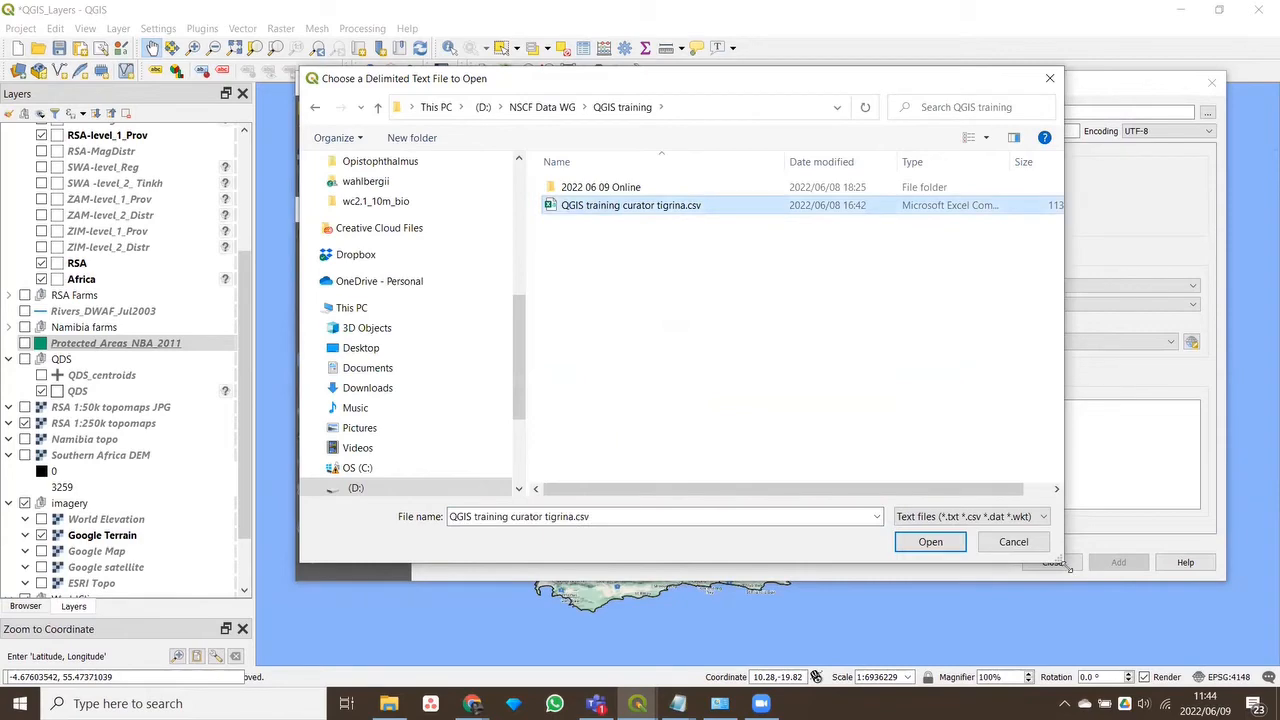
click(918, 551)
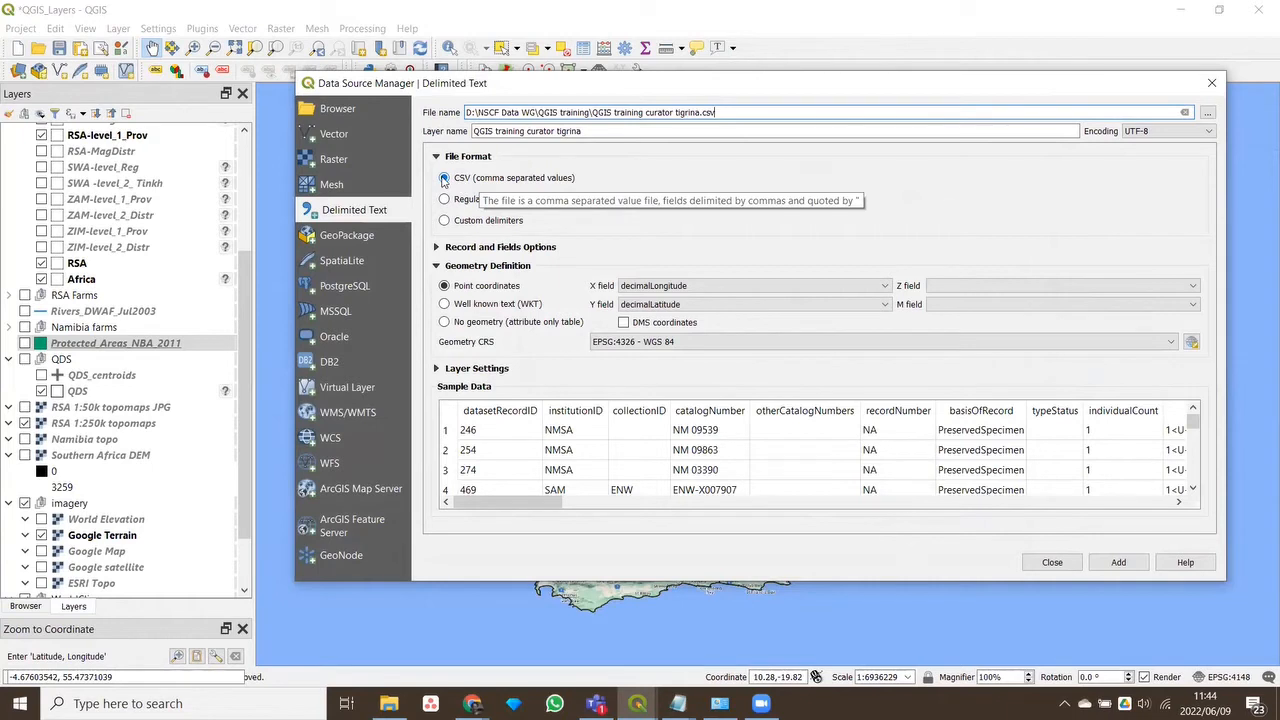
Try semicolon instead of comma as a custom delimiter, and return the file format to CSV (comma separated values)
click(449, 224)
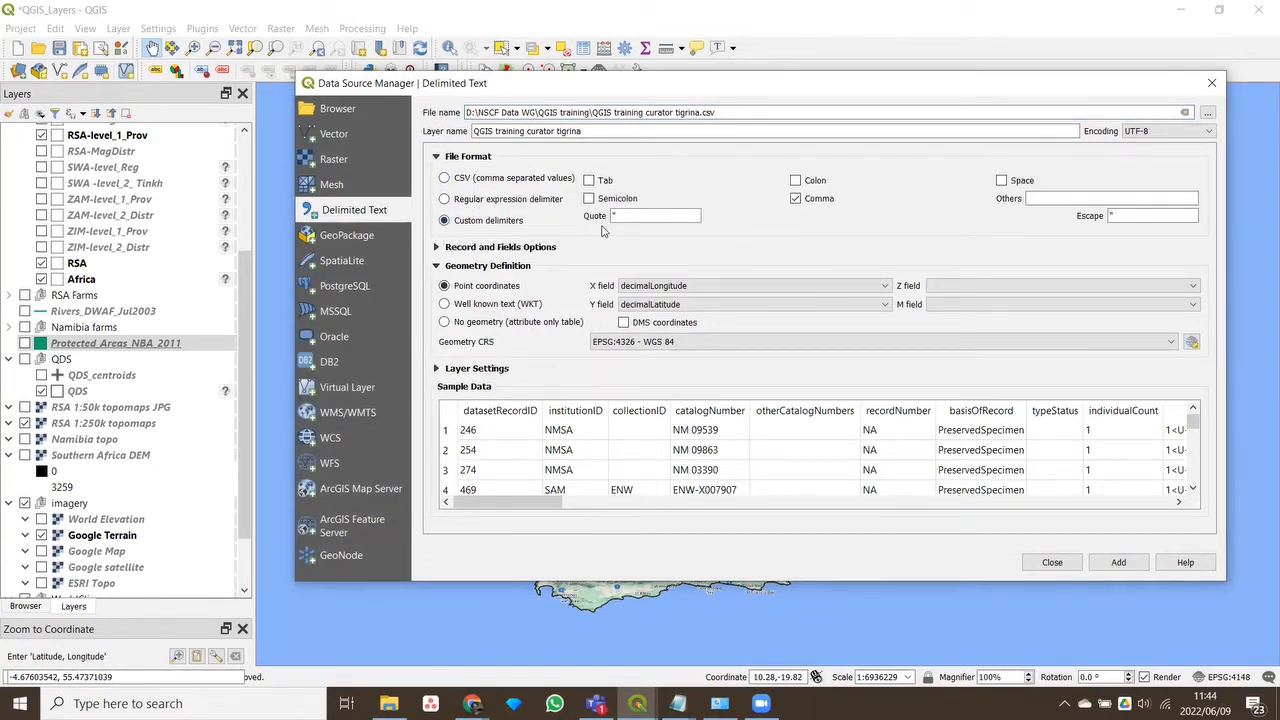
click(589, 181)
click(597, 202)
click(796, 199)
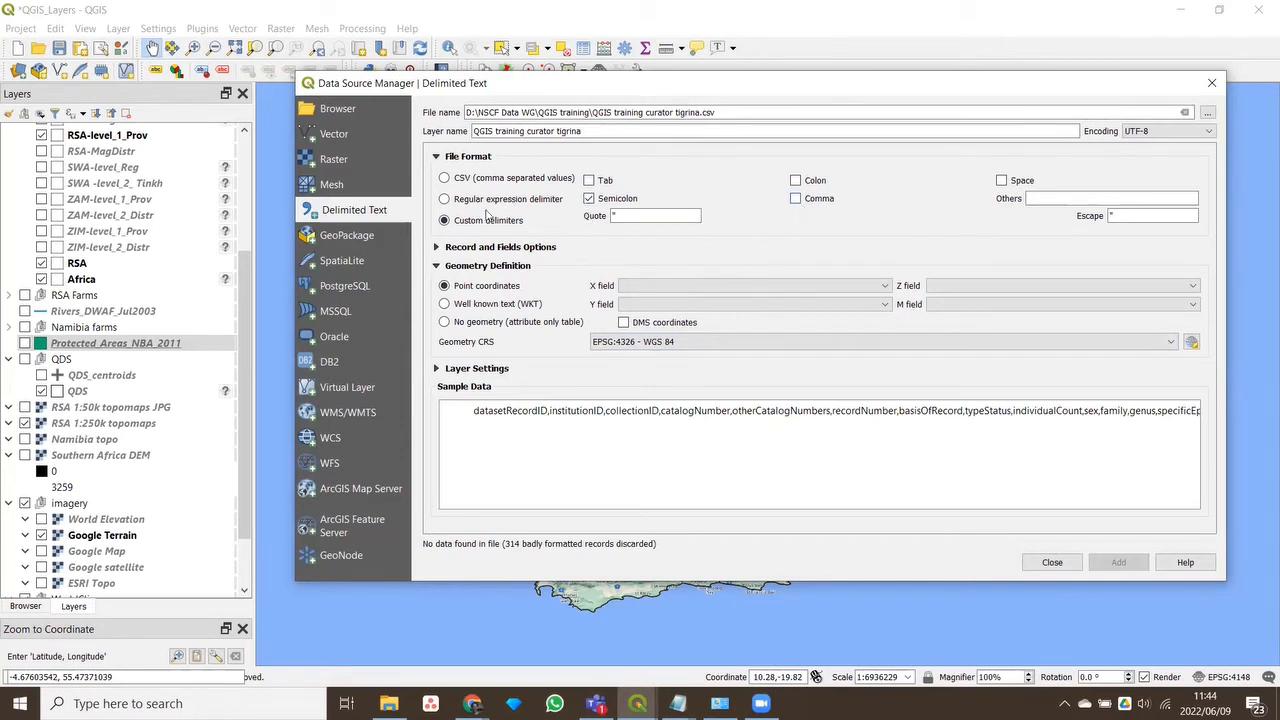
click(1060, 421)
click(445, 178)
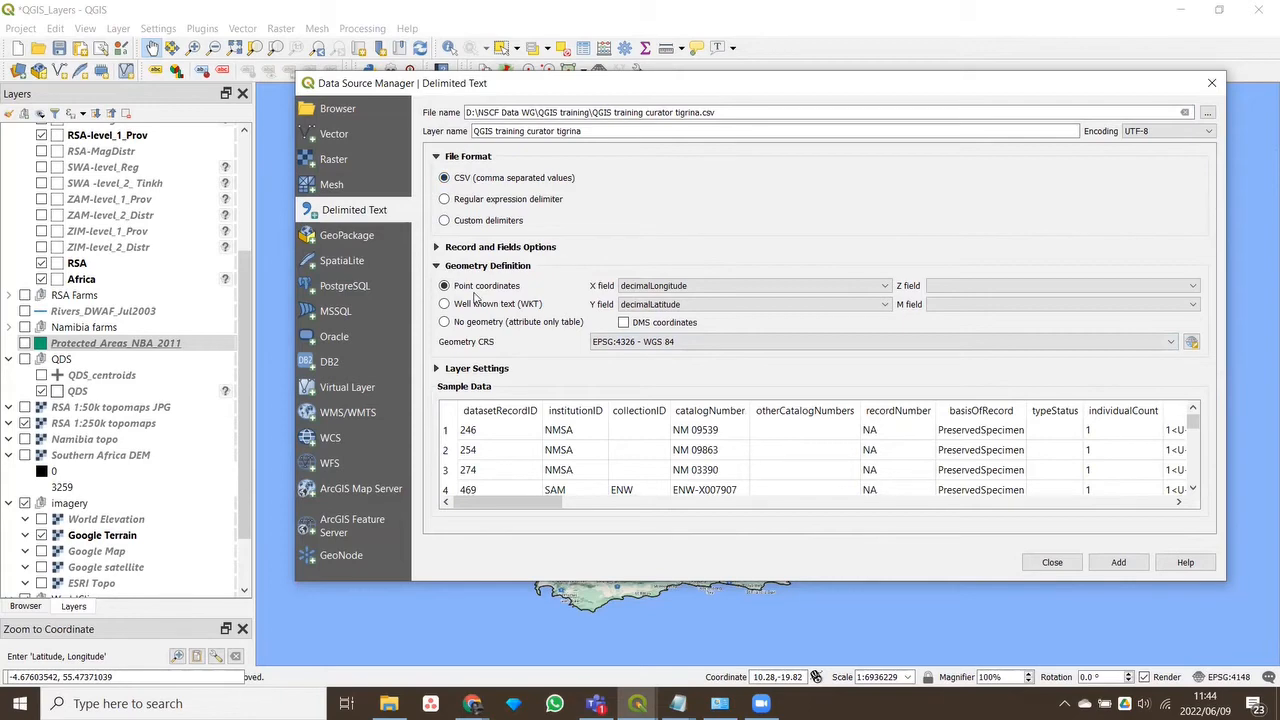
Inspect the verbatimCoordinates column in the sample data, and try the windows-1251 encoding on it
drag(545, 502, 793, 536)
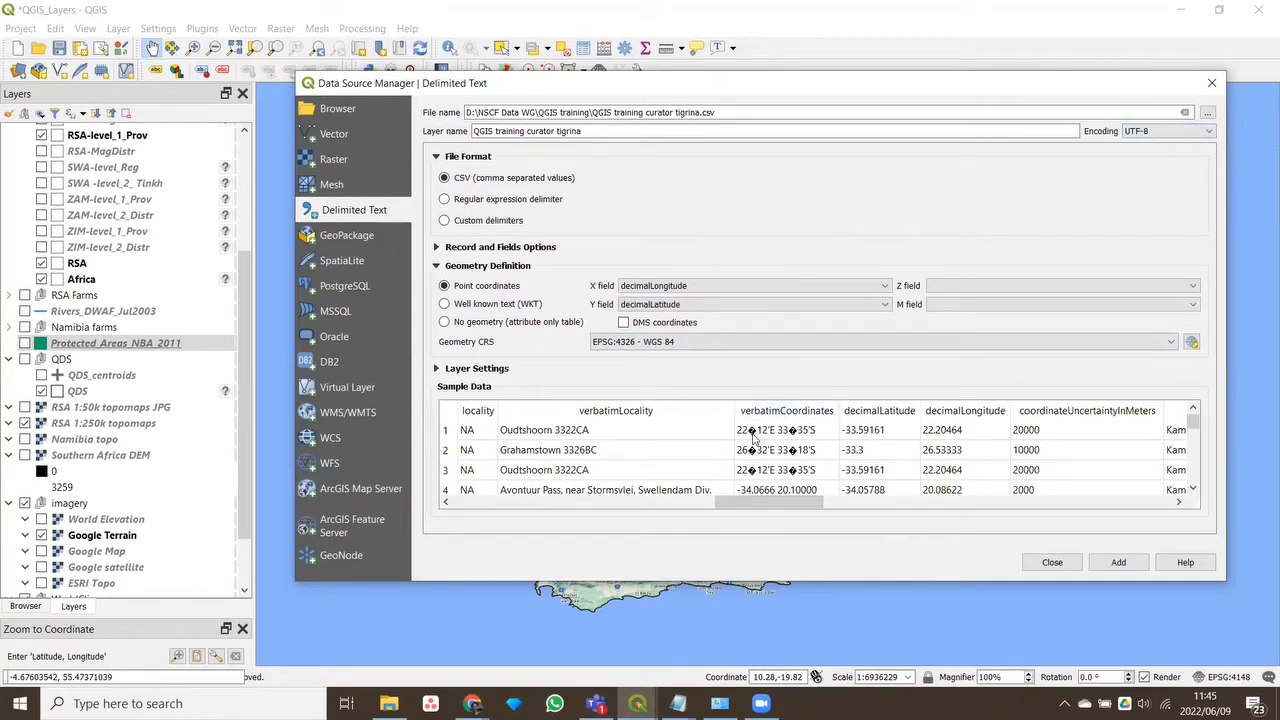
drag(755, 502, 488, 540)
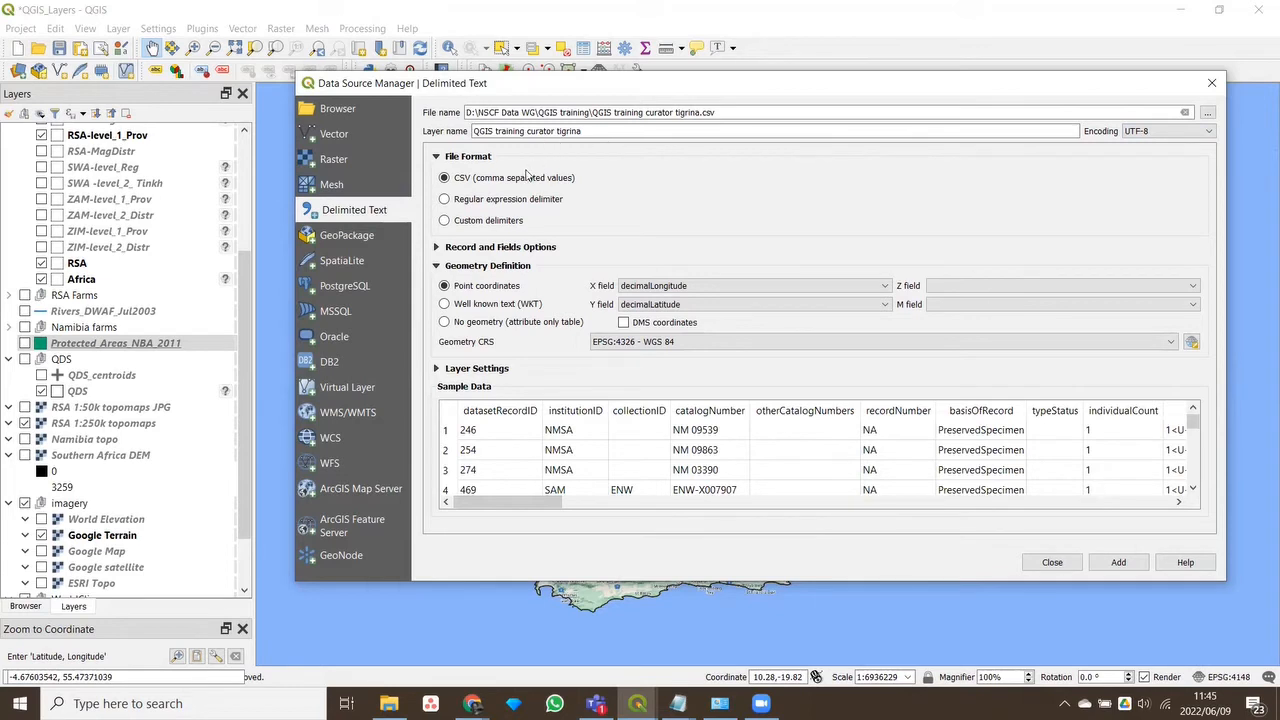
click(1209, 131)
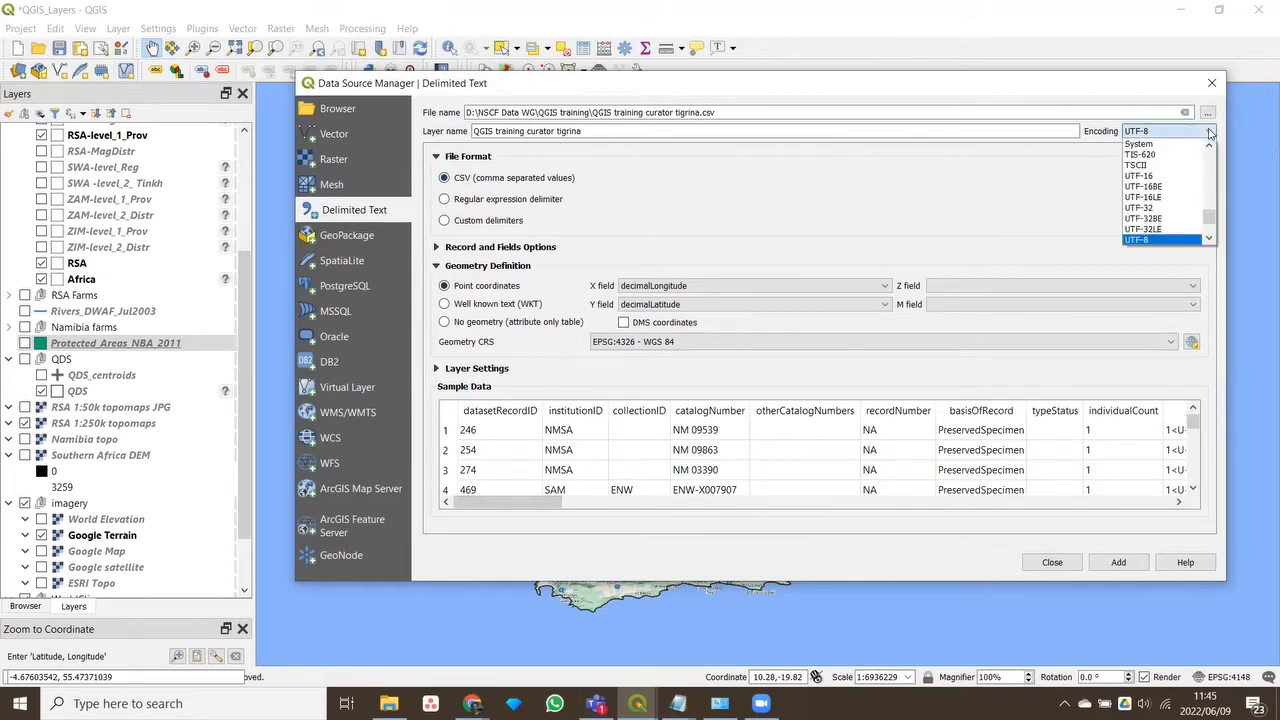
drag(1209, 216, 1209, 222)
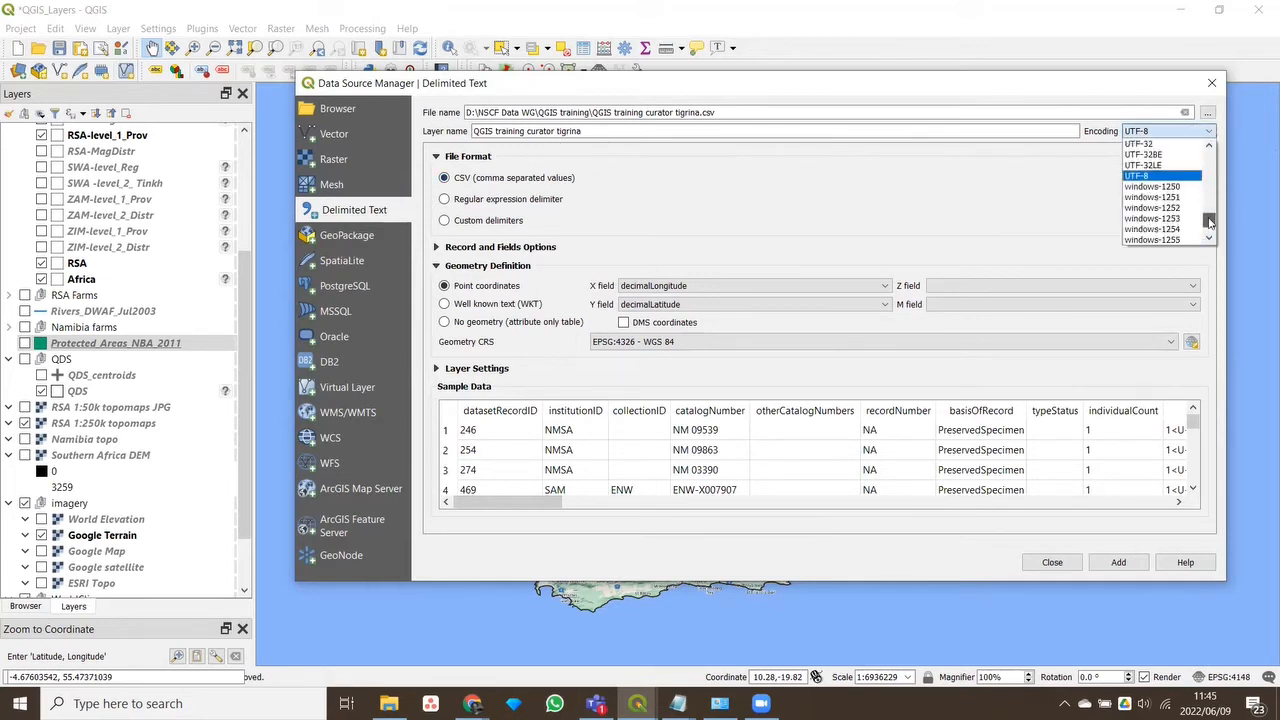
click(1184, 197)
drag(547, 511, 786, 528)
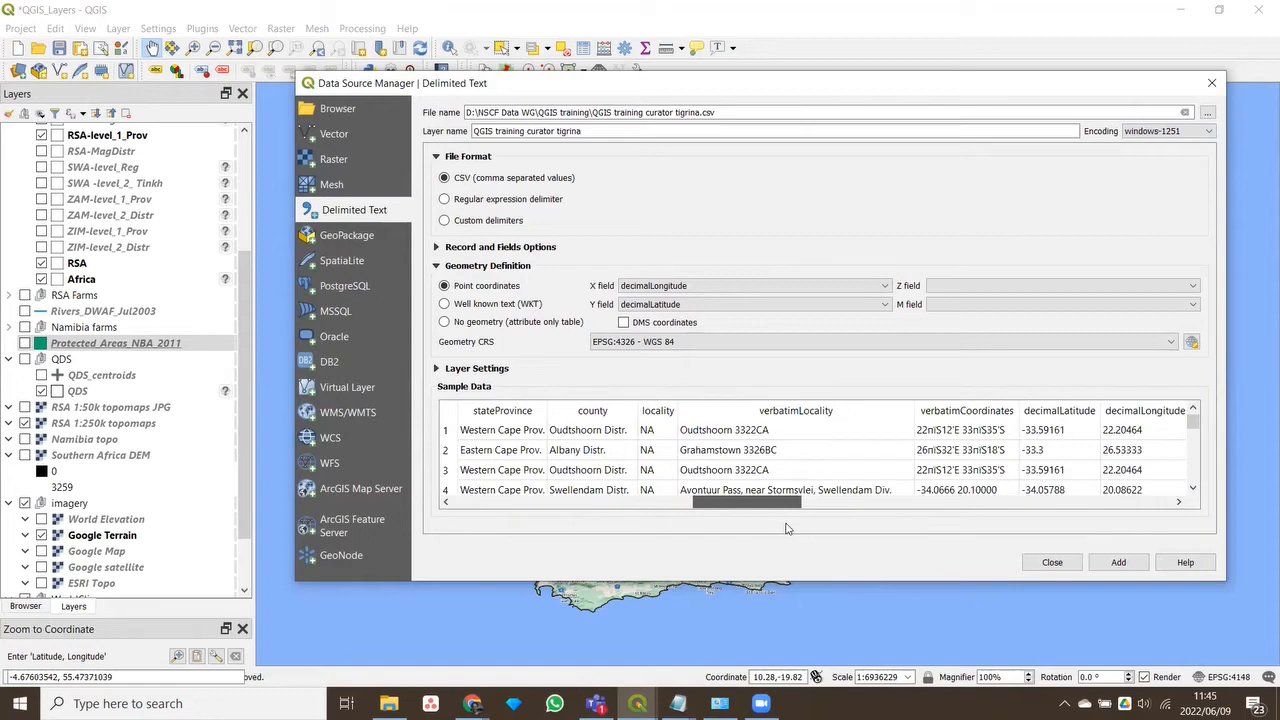
Try the windows-1252 encoding and check the verbatimCoordinates column in the sample data
click(1205, 131)
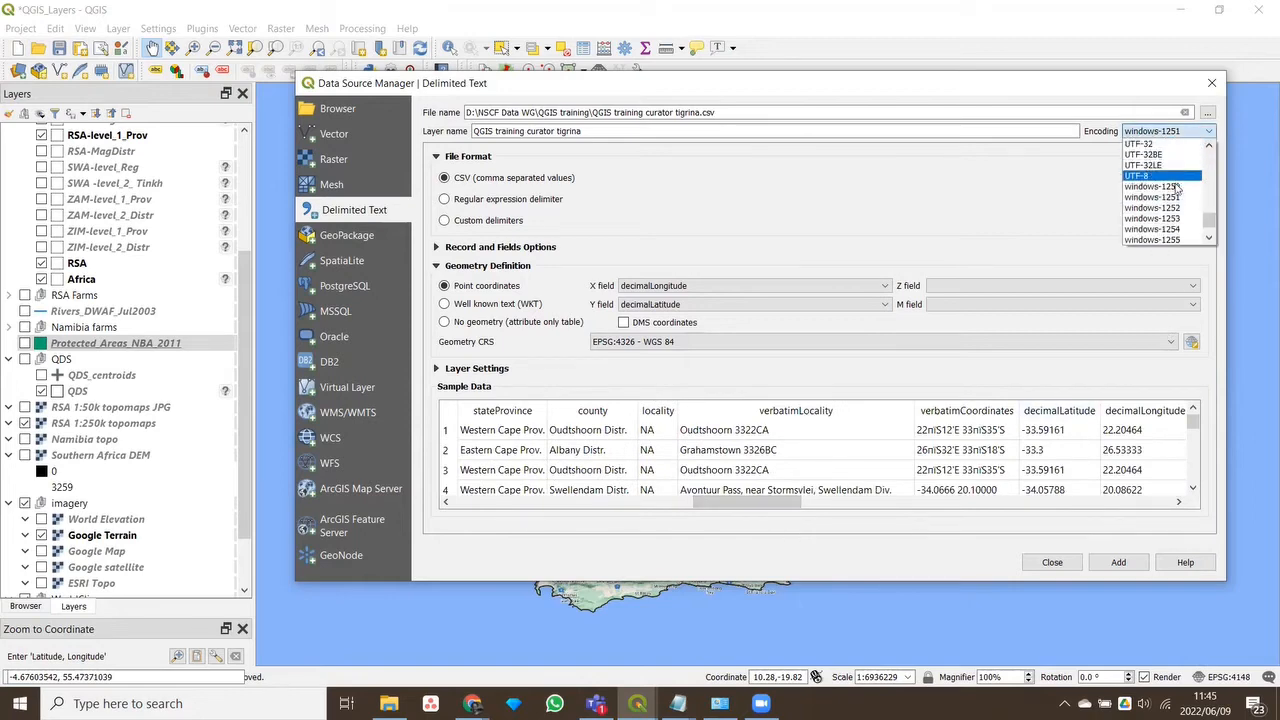
click(1176, 208)
drag(521, 508, 764, 539)
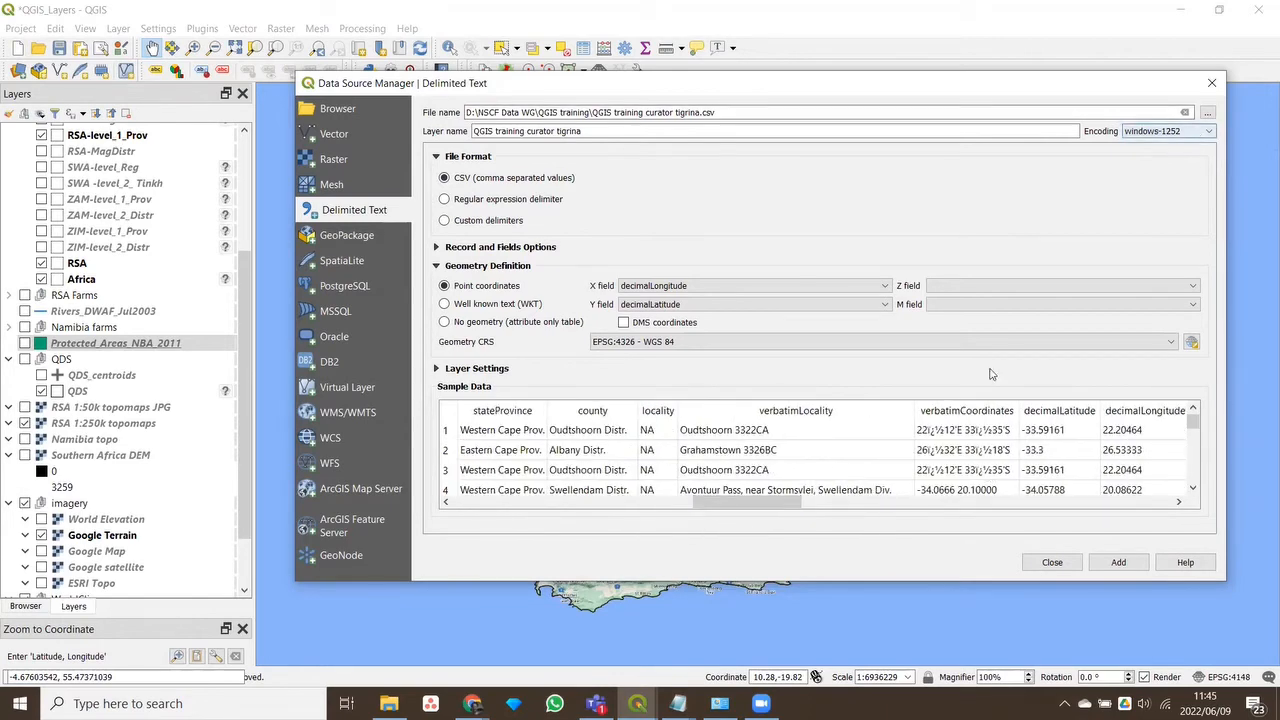
Look through the available encodings, try windows-1250, and check the verbatimCoordinates sample values
click(1206, 135)
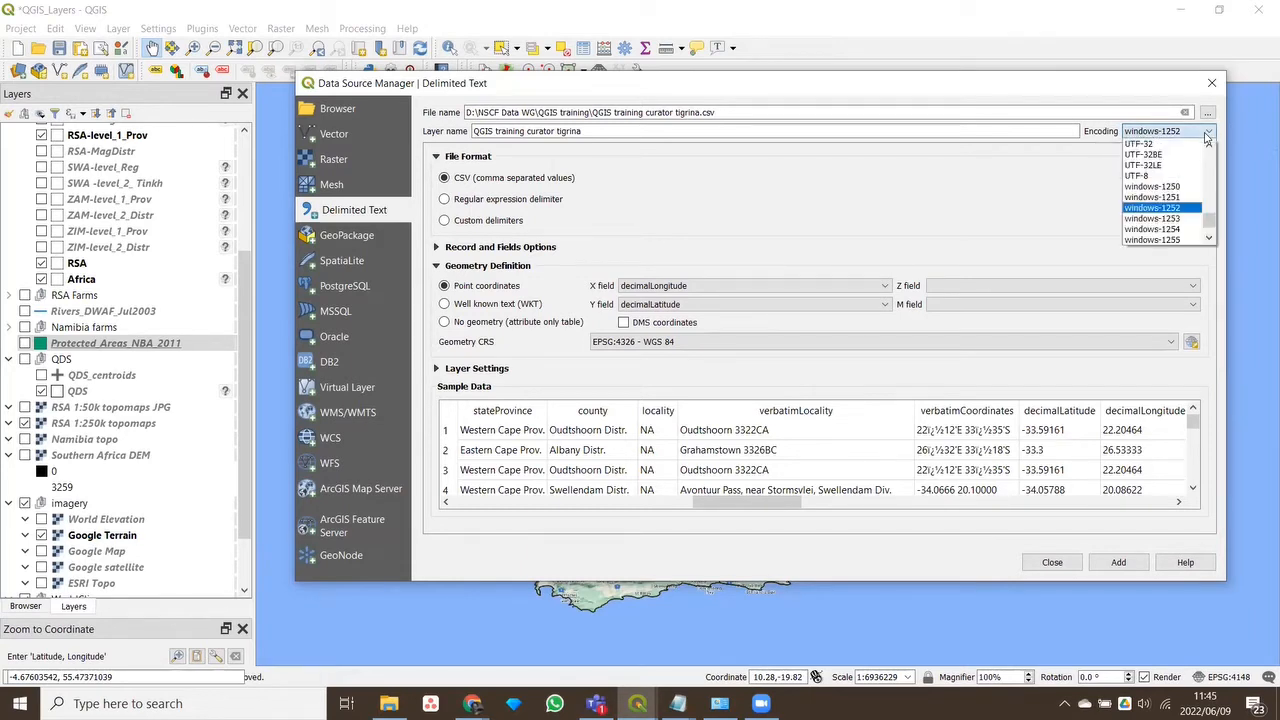
drag(1212, 222, 1213, 230)
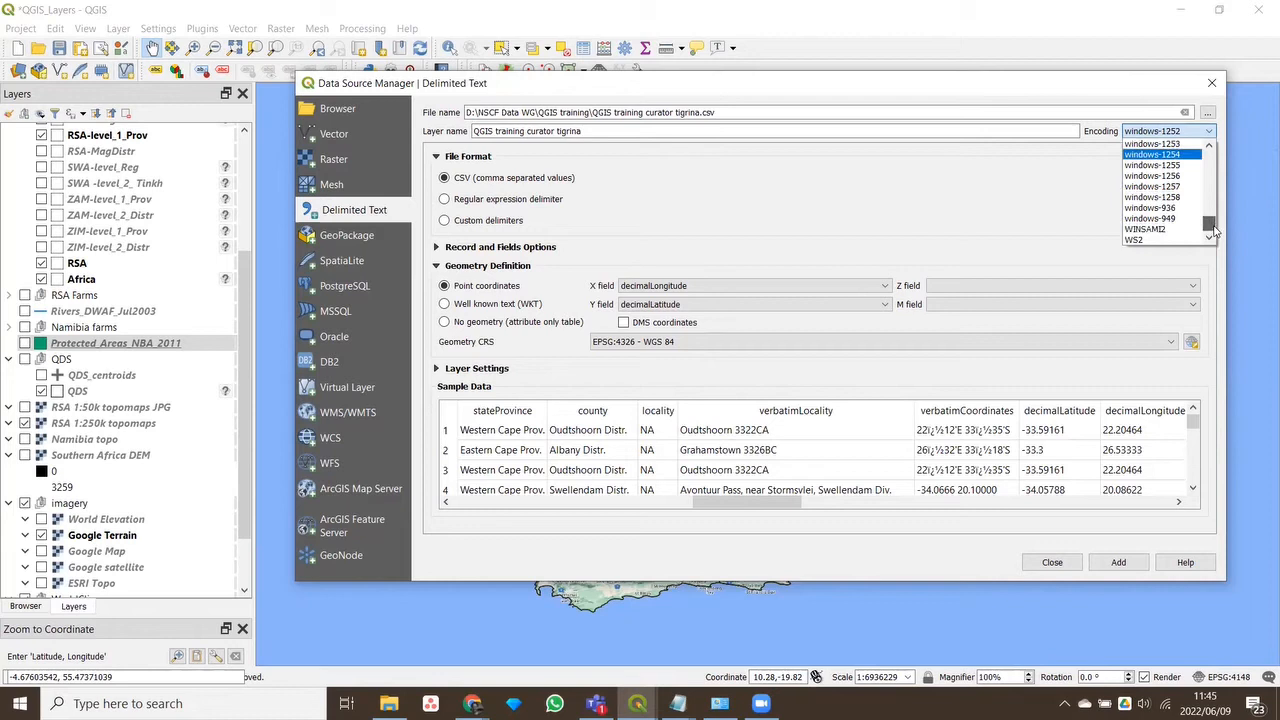
drag(1214, 229, 1207, 155)
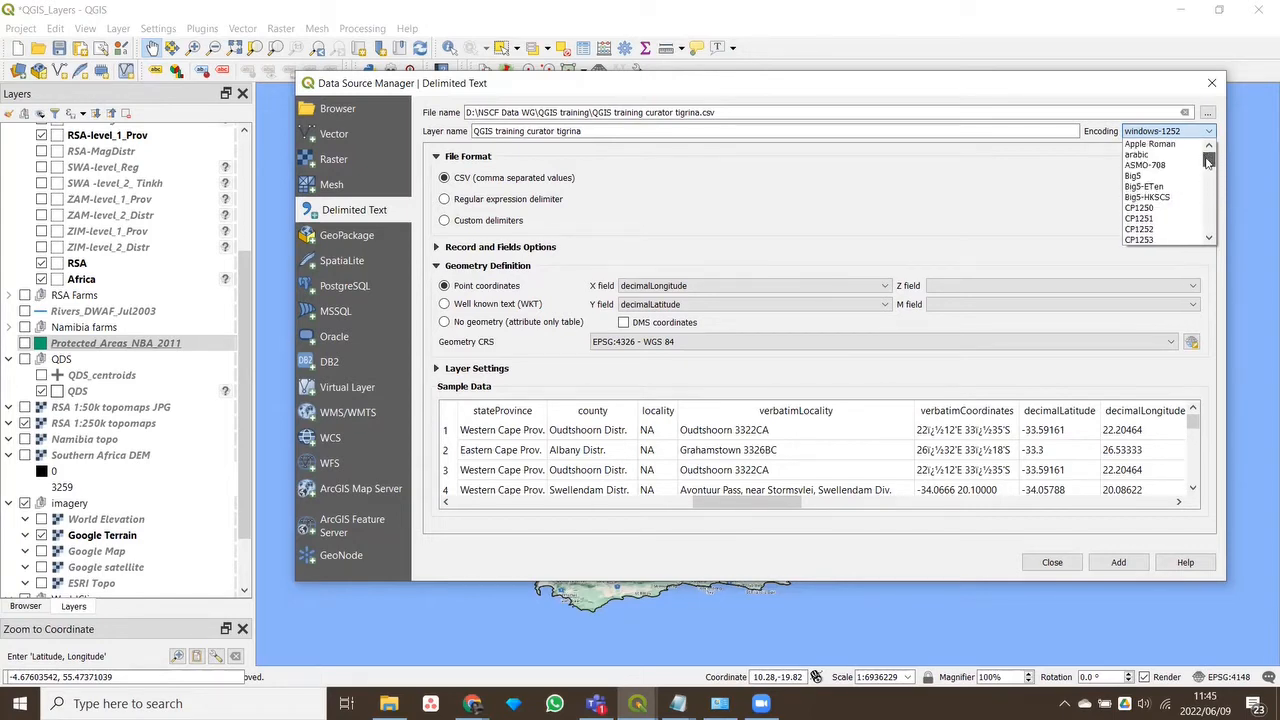
drag(1210, 164, 1214, 222)
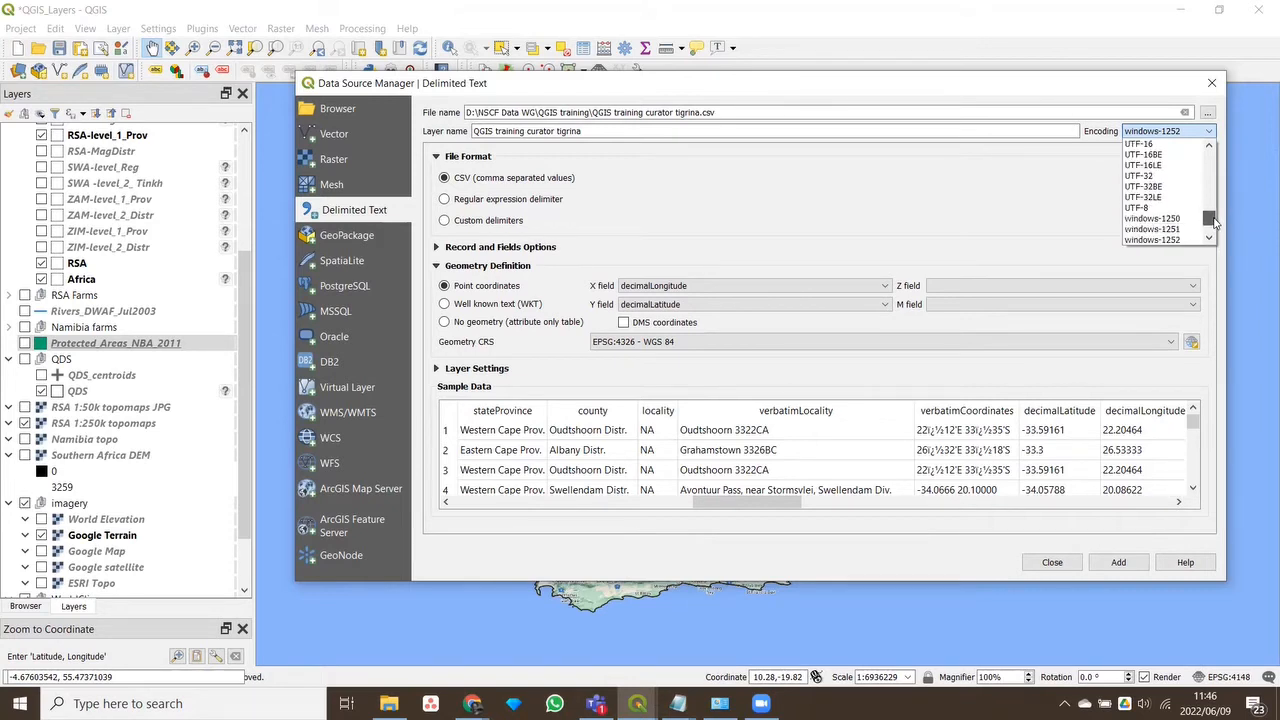
click(1152, 218)
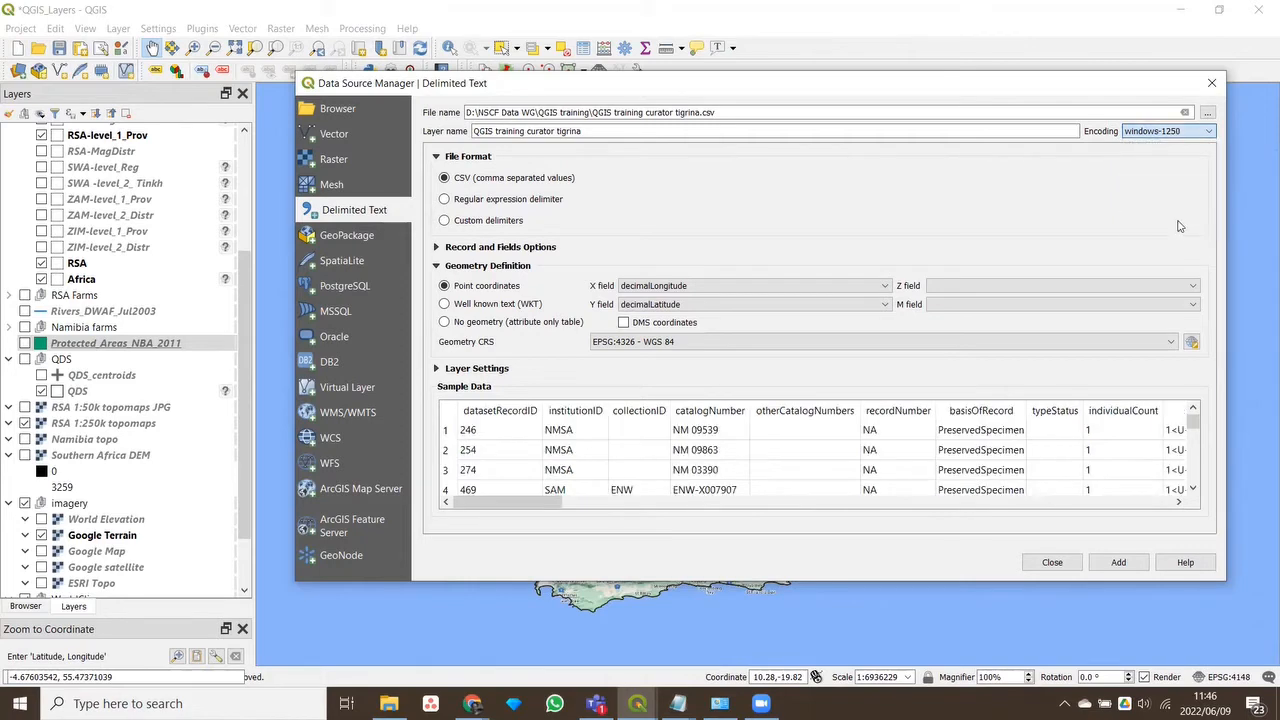
drag(622, 512, 790, 528)
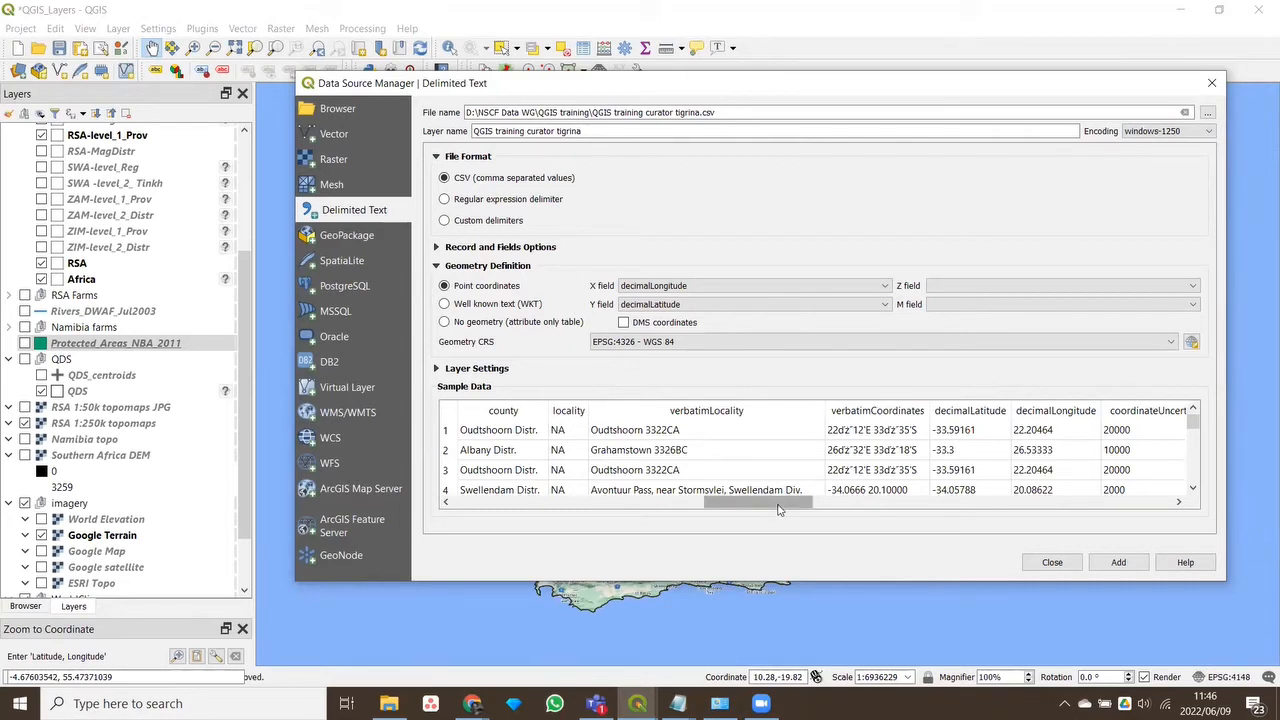
drag(779, 509, 520, 528)
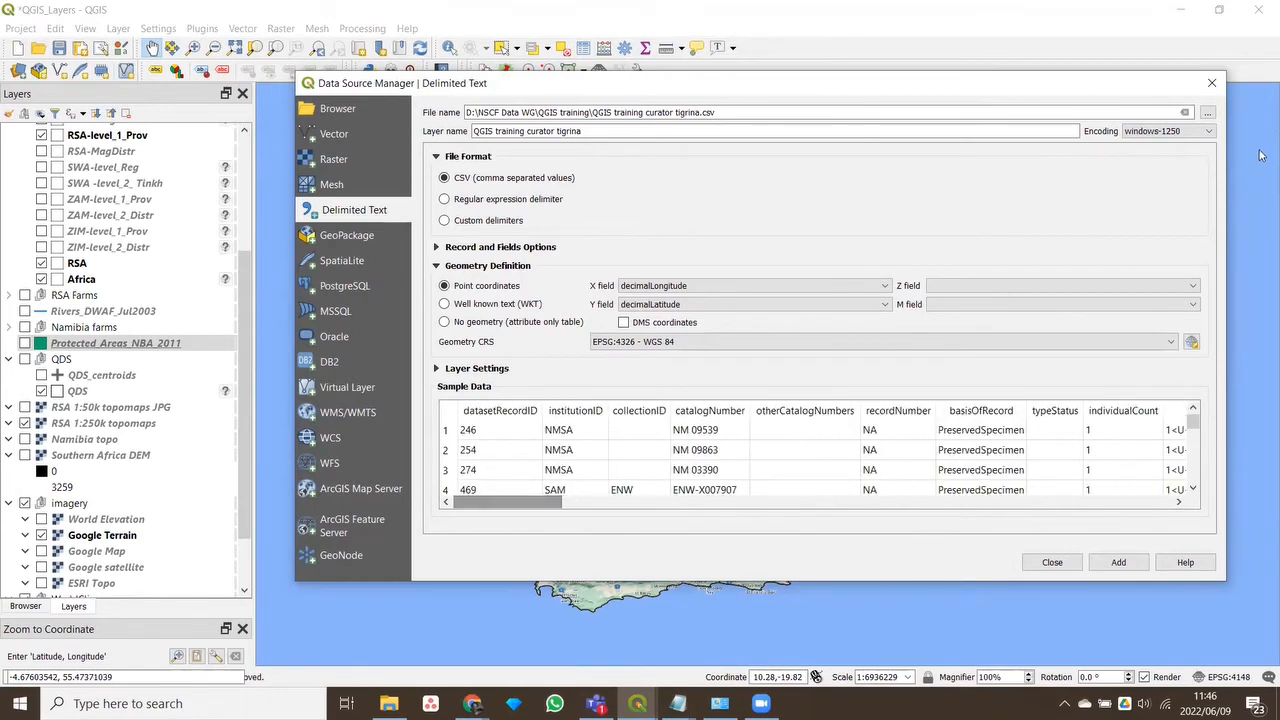
Set the file encoding back to UTF-8
click(1170, 131)
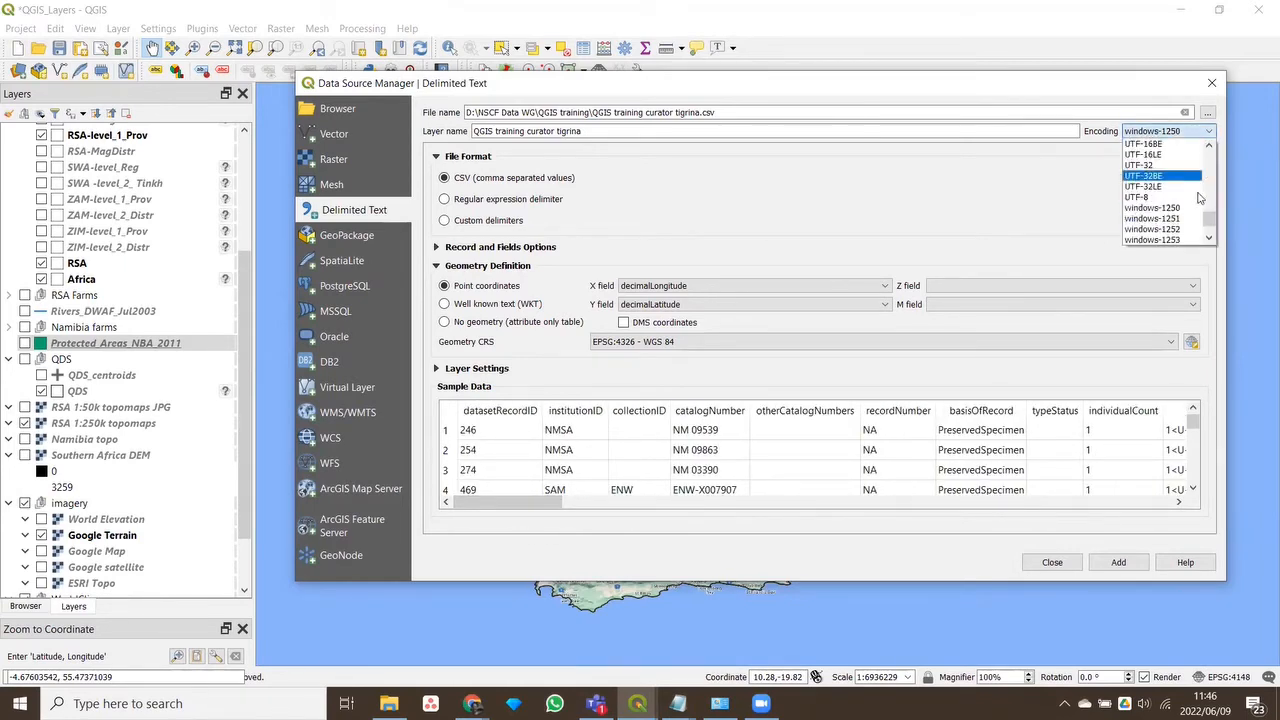
mouse_move(1209, 219)
mouse_down()
mouse_move(1209, 163)
mouse_move(1216, 238)
mouse_move(1215, 227)
mouse_up()
click(1182, 234)
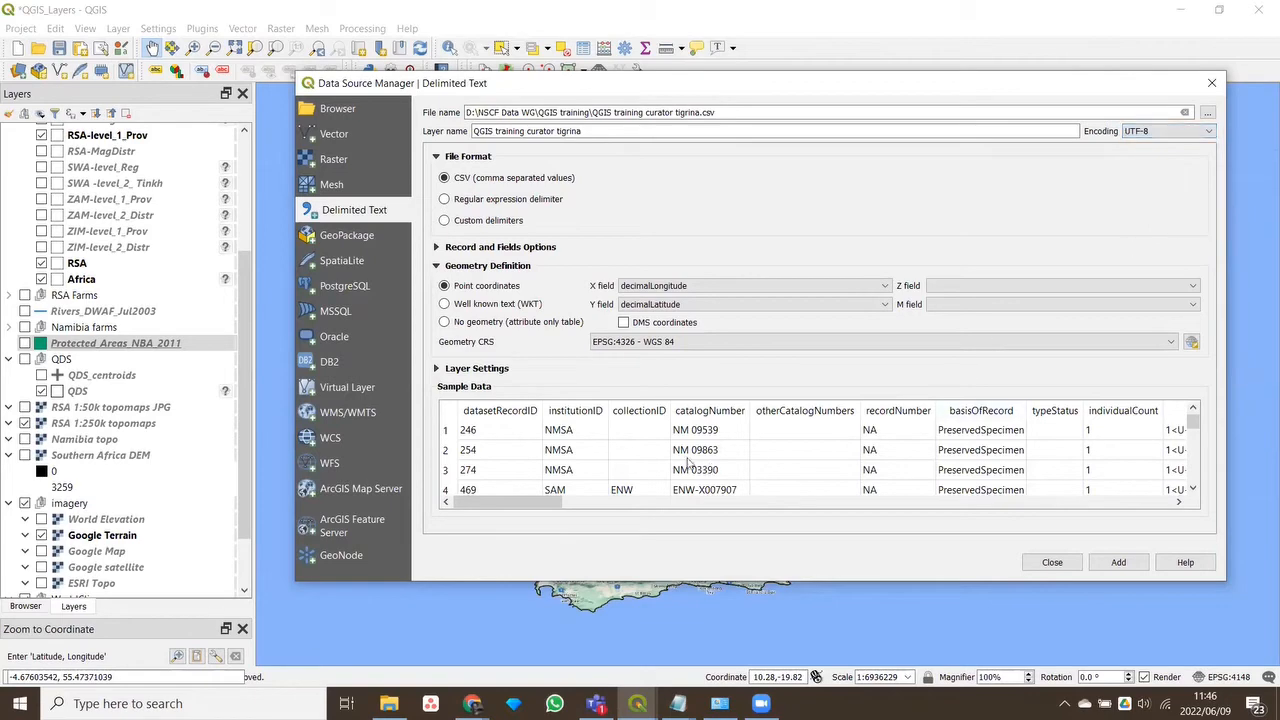
Review the available X field choices, and check the decimalLatitude and decimalLongitude columns in the sample data
drag(562, 503, 540, 527)
click(726, 288)
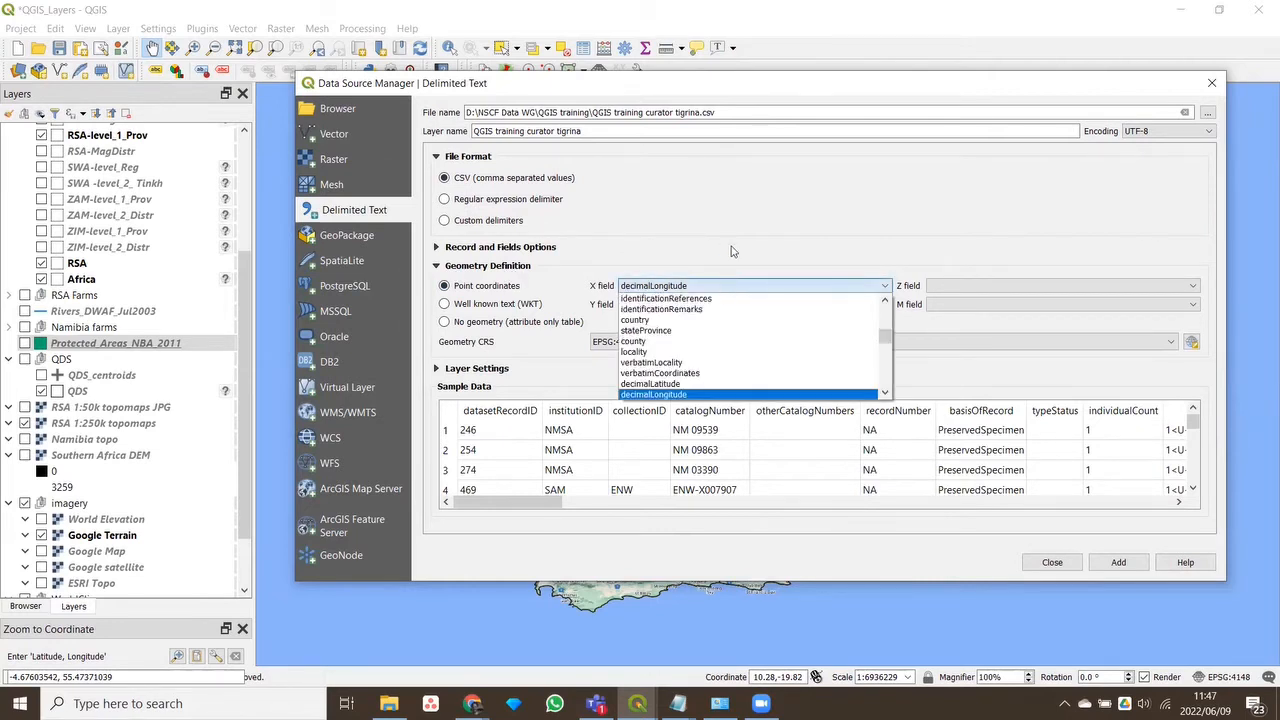
click(735, 251)
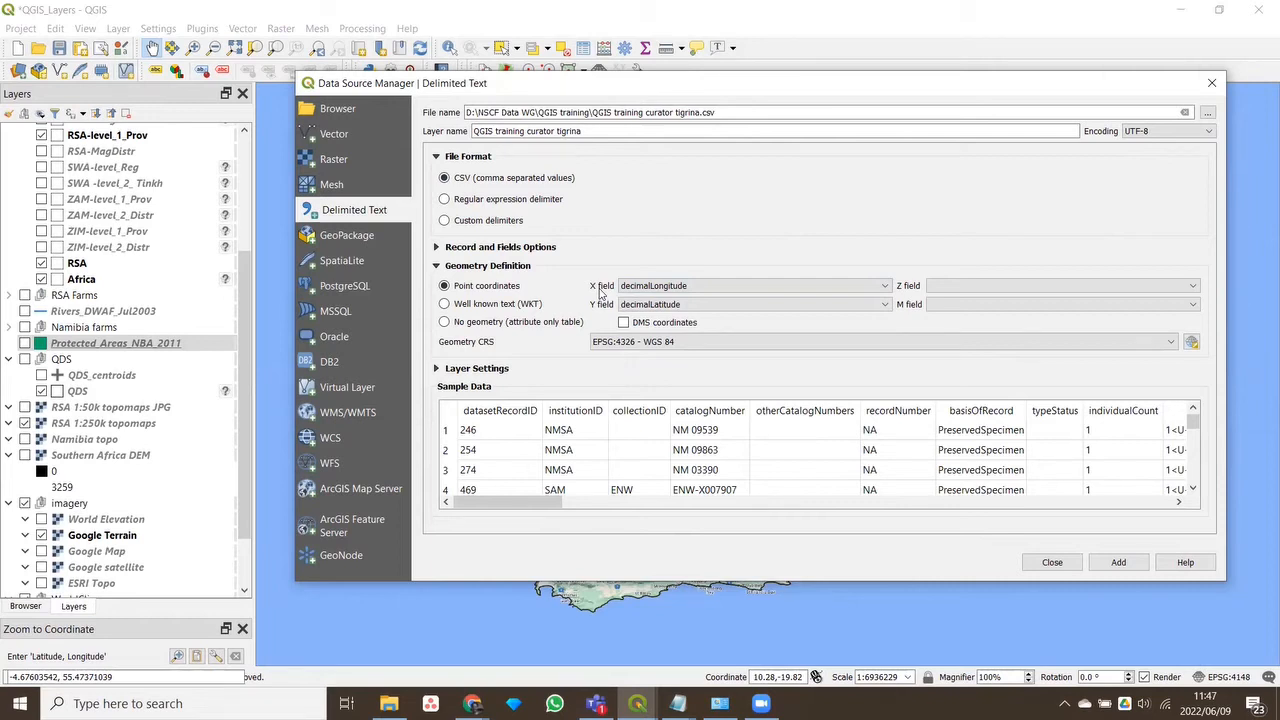
drag(543, 505, 712, 520)
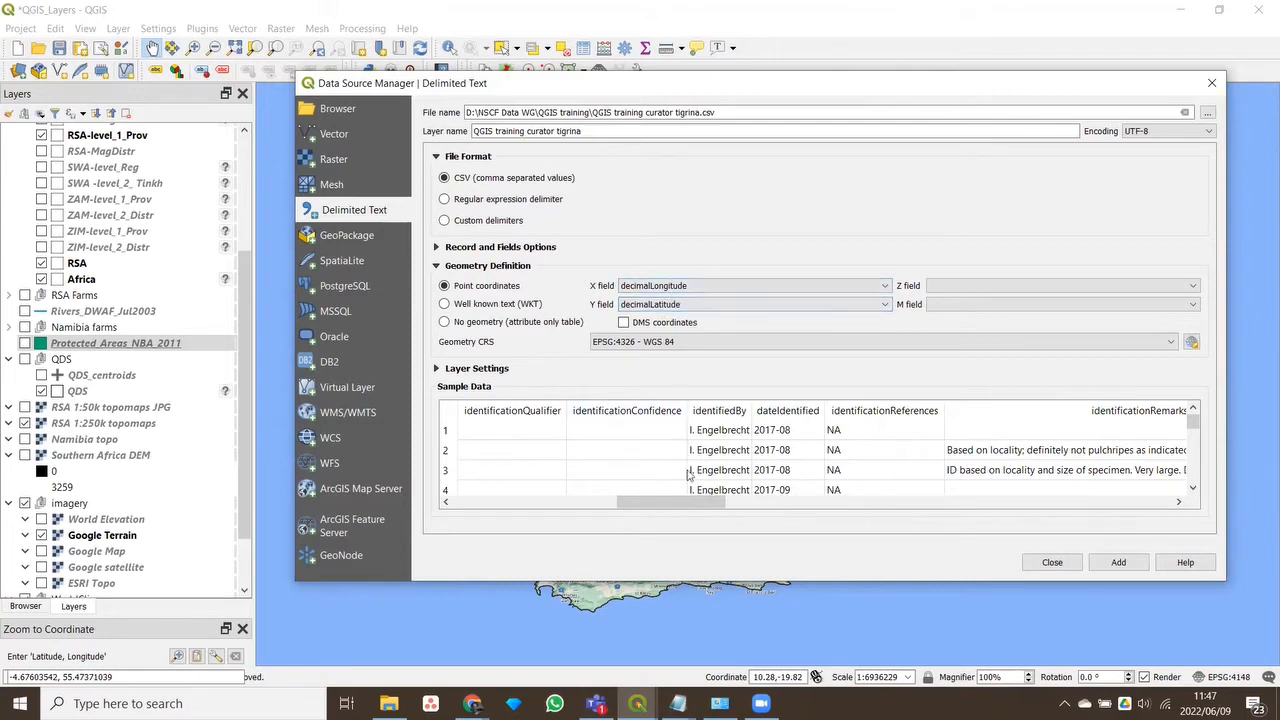
drag(690, 502, 515, 502)
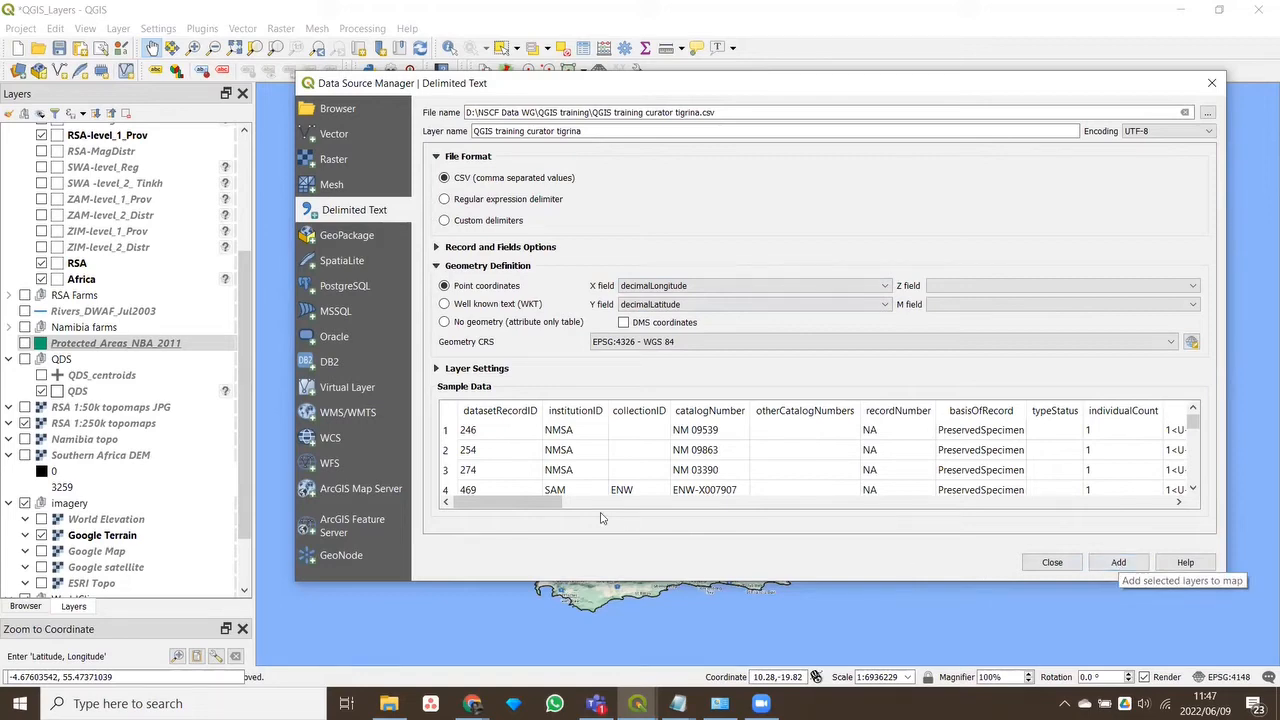
drag(533, 503, 811, 532)
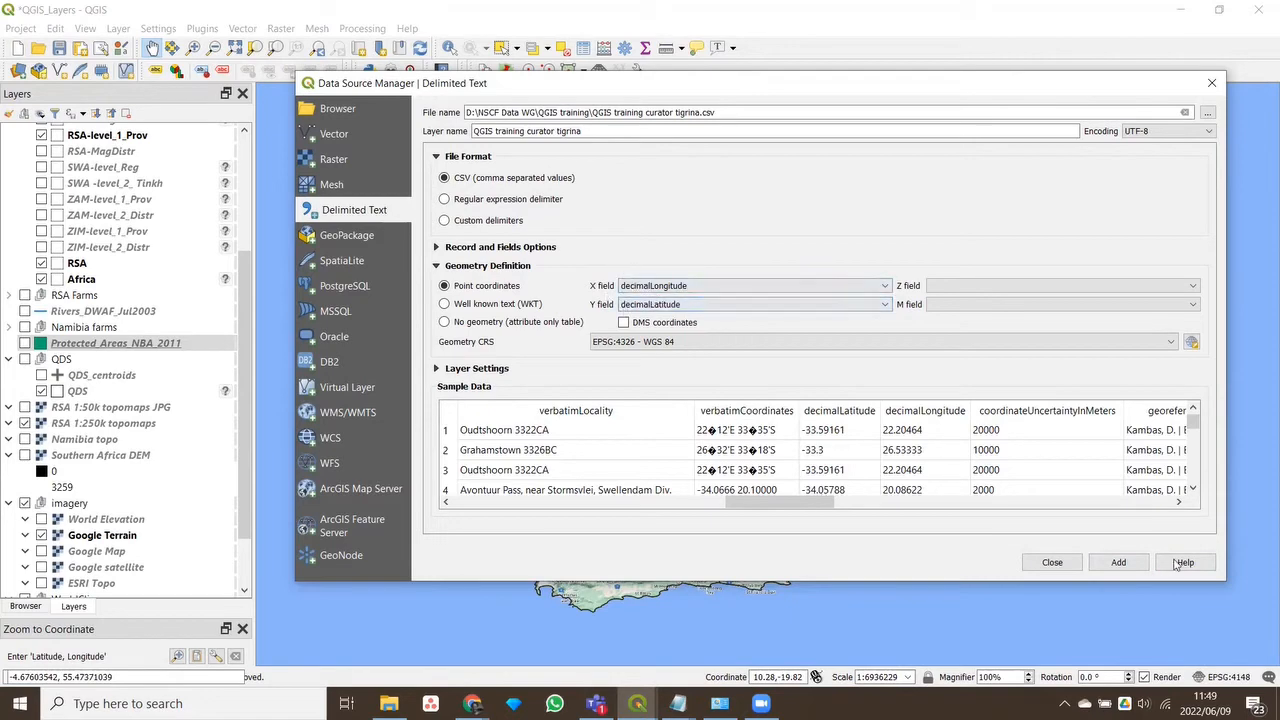
drag(776, 503, 602, 505)
Add the curator tigrina records to the map as a point layer, and move the dialog aside briefly to view the points
click(1119, 563)
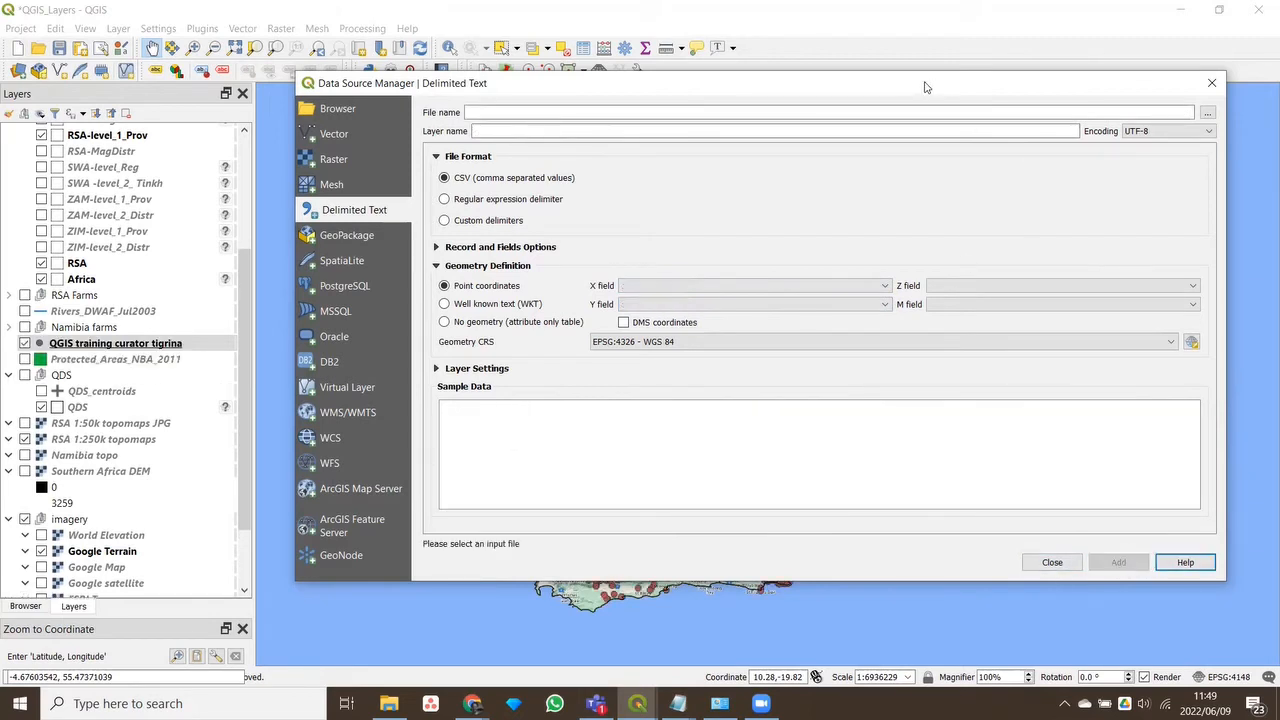
drag(925, 87, 889, 636)
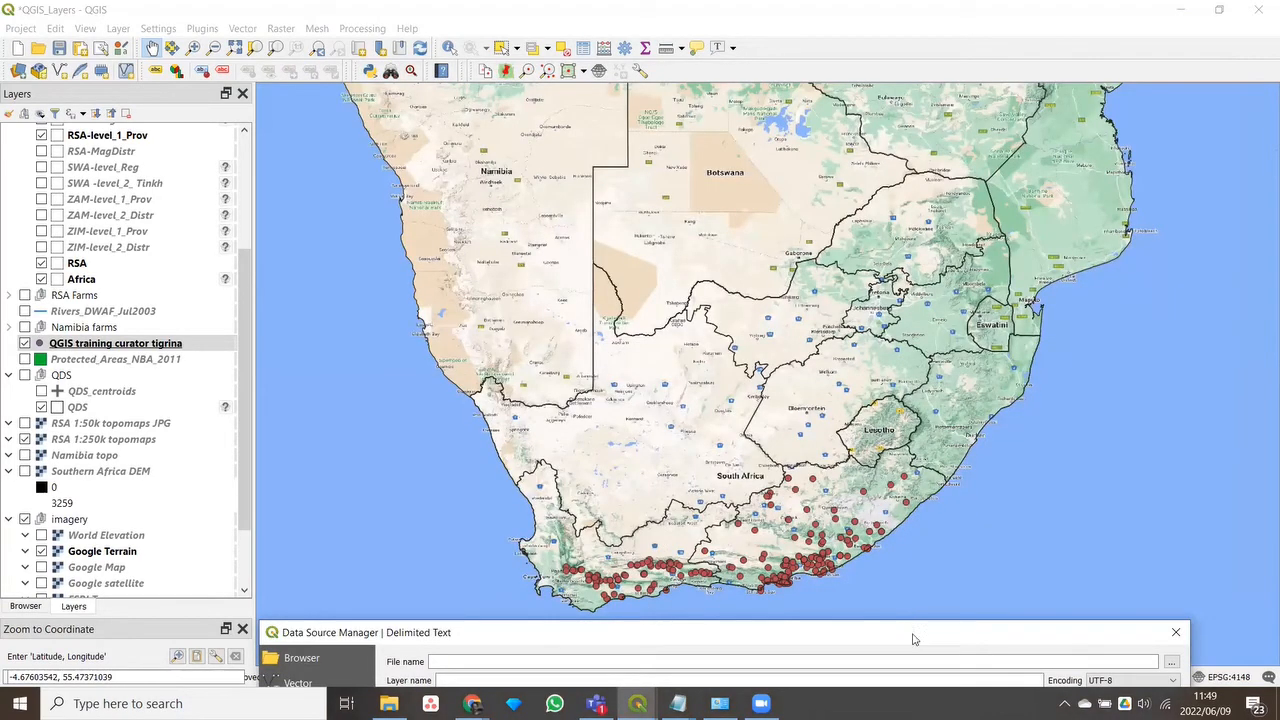
drag(913, 638, 983, 66)
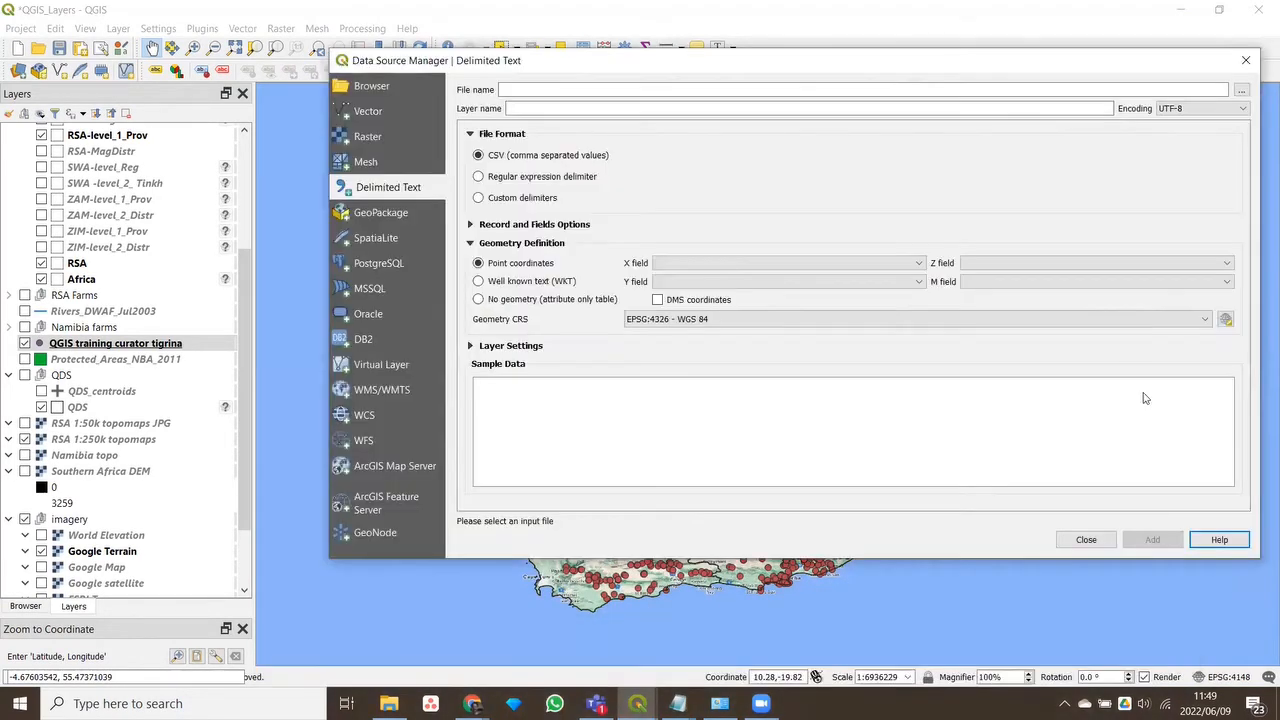
Close the data source dialog and review where the curator tigrina layer sits among the other layers in the list
click(1086, 540)
drag(245, 400, 245, 425)
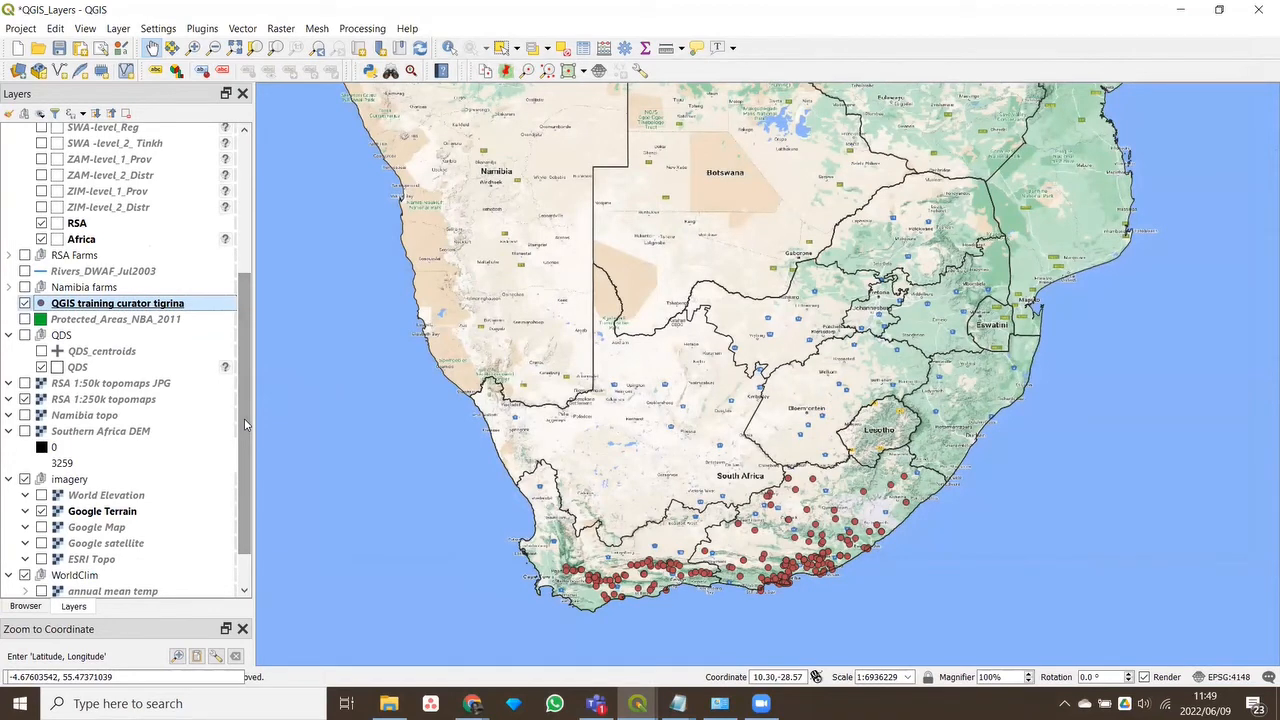
drag(243, 416, 252, 288)
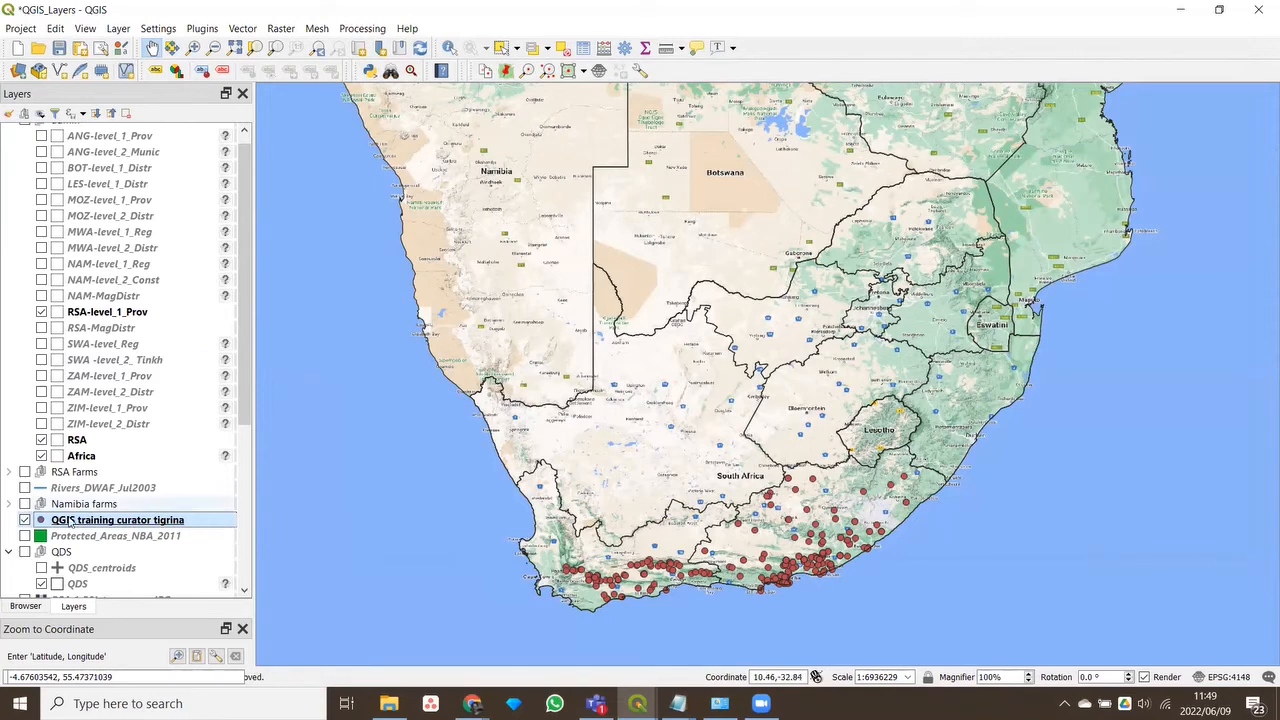
scroll(240, 496, down, 2)
scroll(240, 496, down, 1)
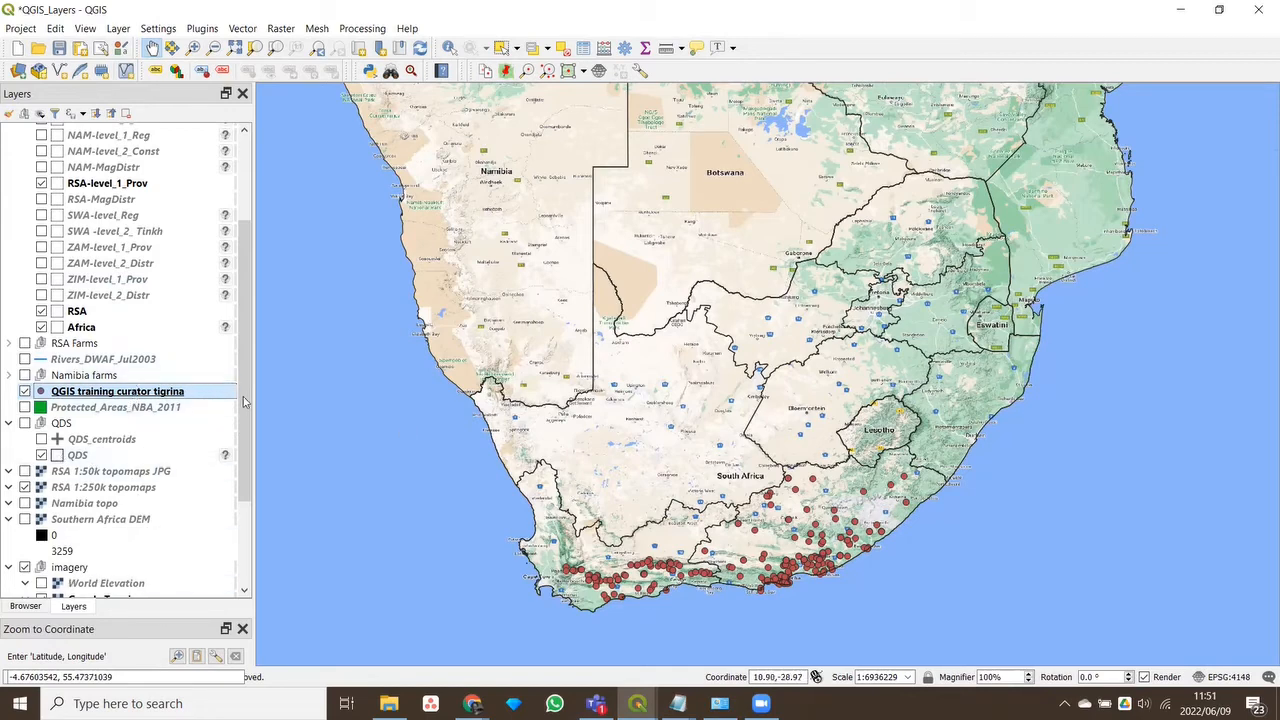
scroll(243, 375, up, 2)
scroll(241, 383, down, 4)
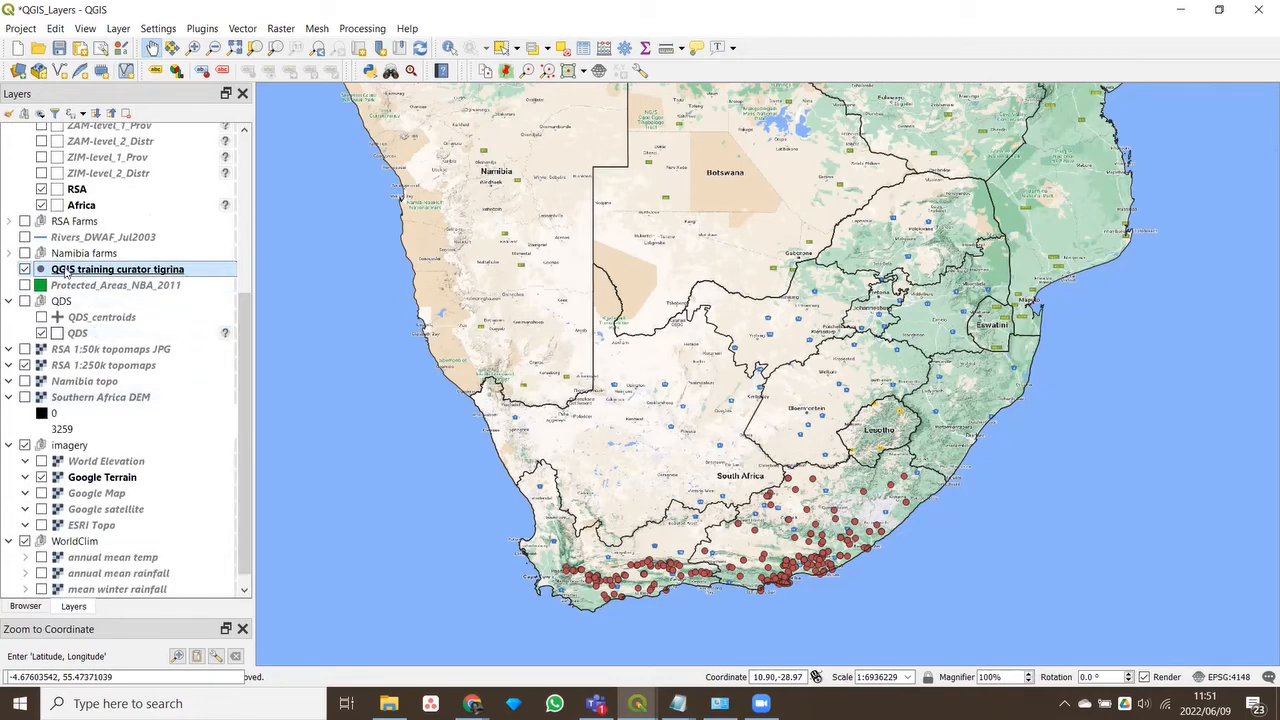
Move the QGIS training curator tigrina layer to the very top of the layer list, above the admin group
mouse_move(132, 274)
scroll(131, 470, up, 5)
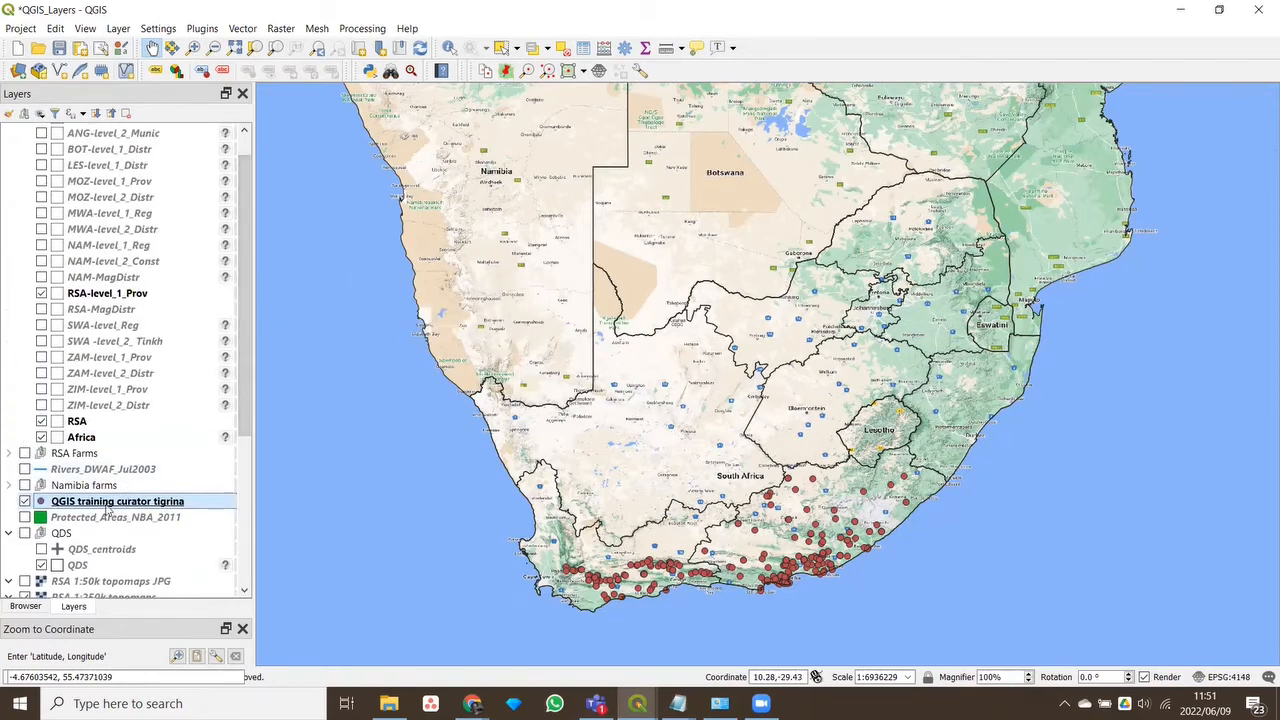
drag(100, 183, 102, 186)
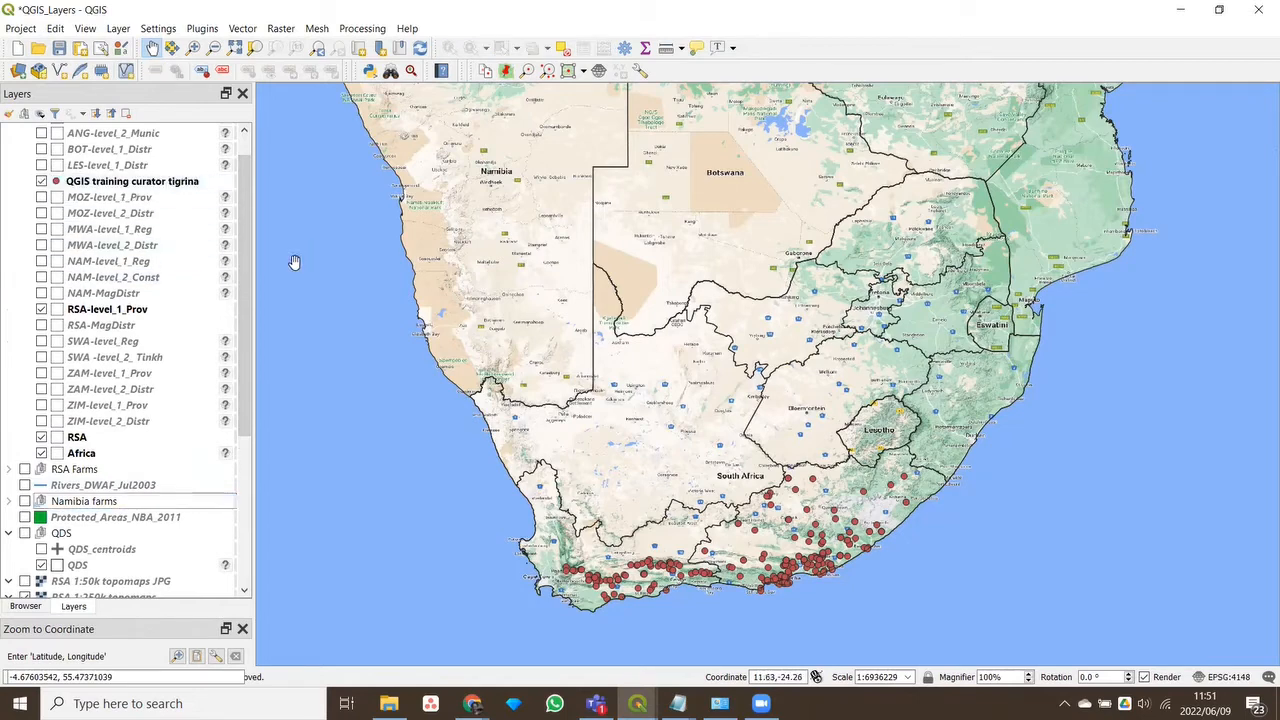
scroll(100, 215, up, 1)
click(100, 215)
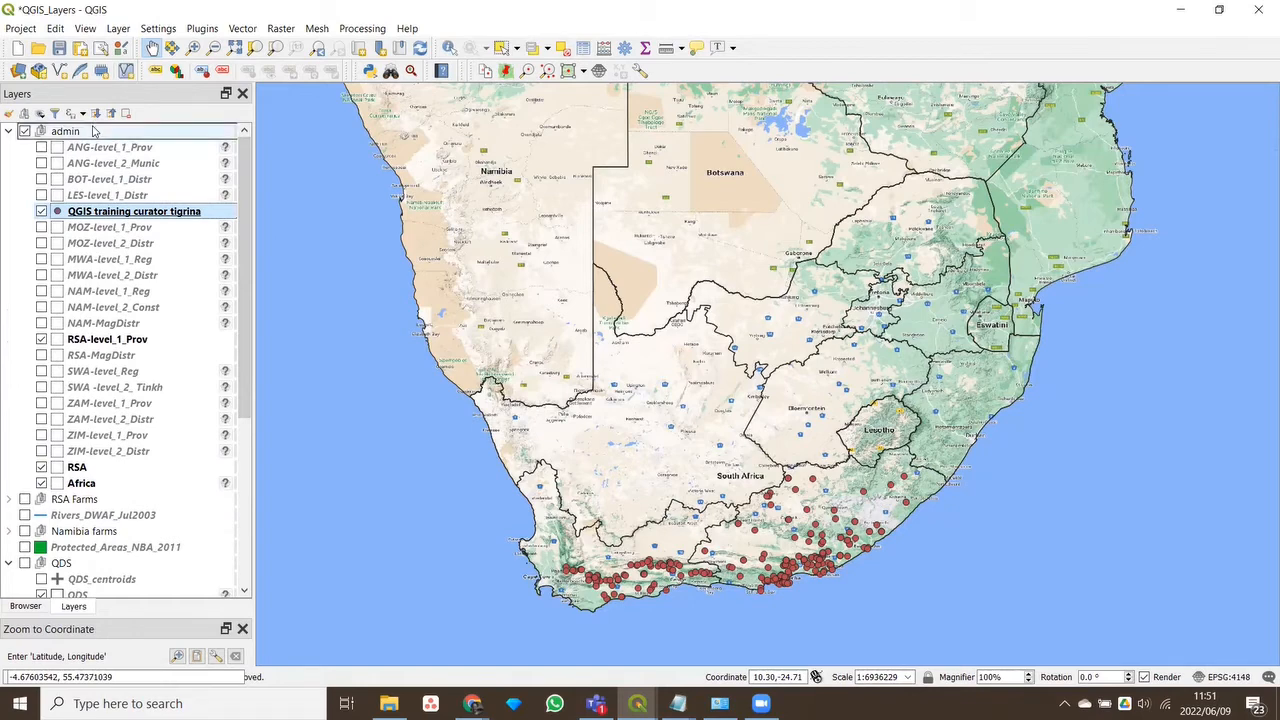
drag(94, 130, 93, 126)
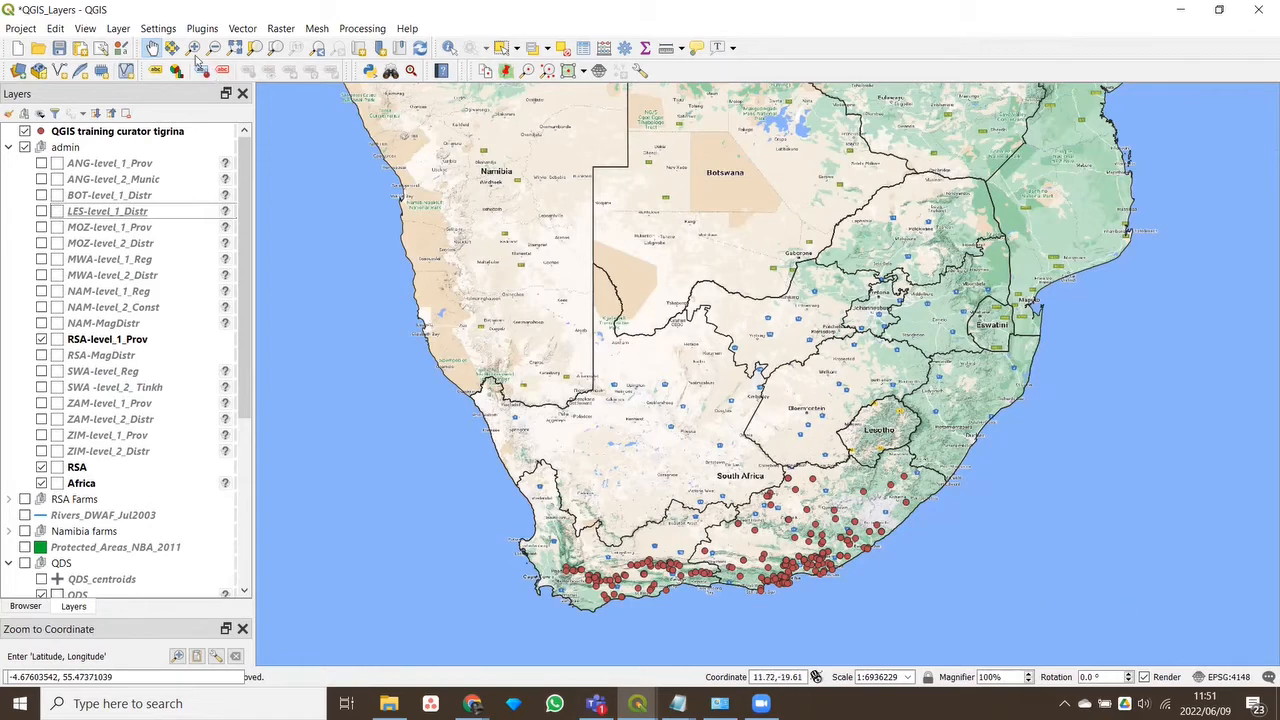
Reopen the delimited text layer settings and reposition the dialog to show its file, field and geometry options
click(117, 28)
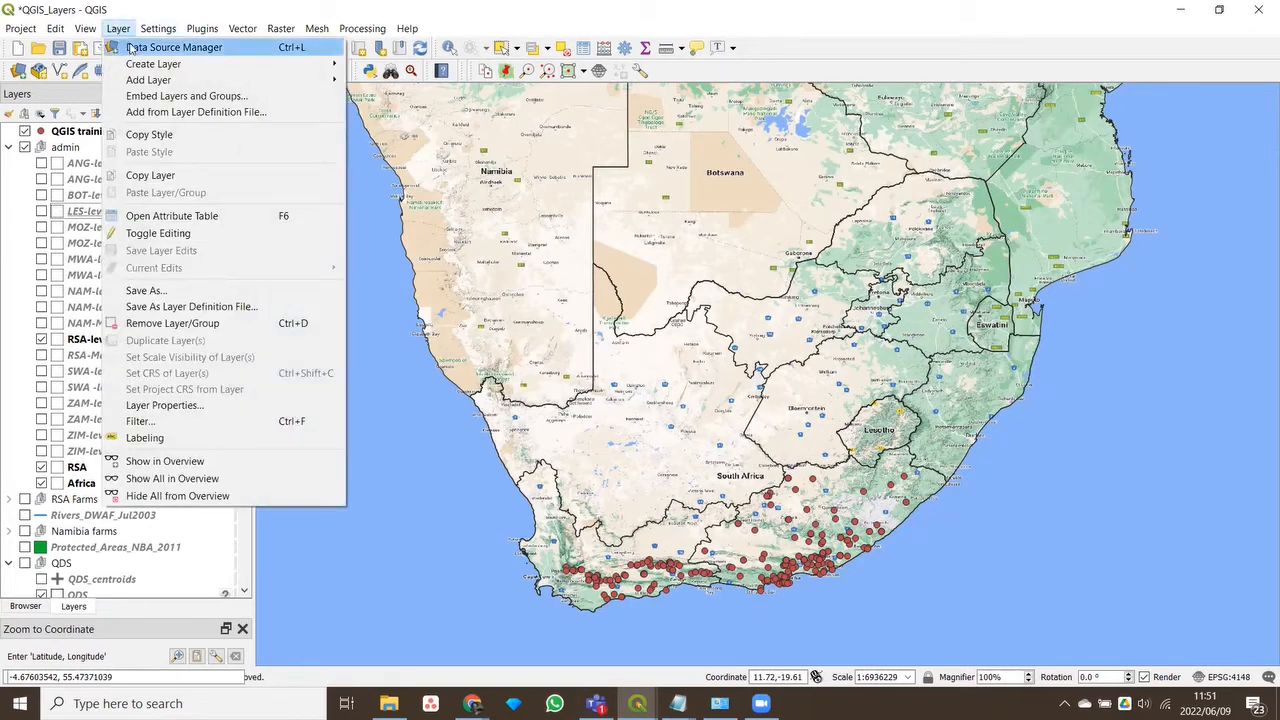
mouse_move(323, 83)
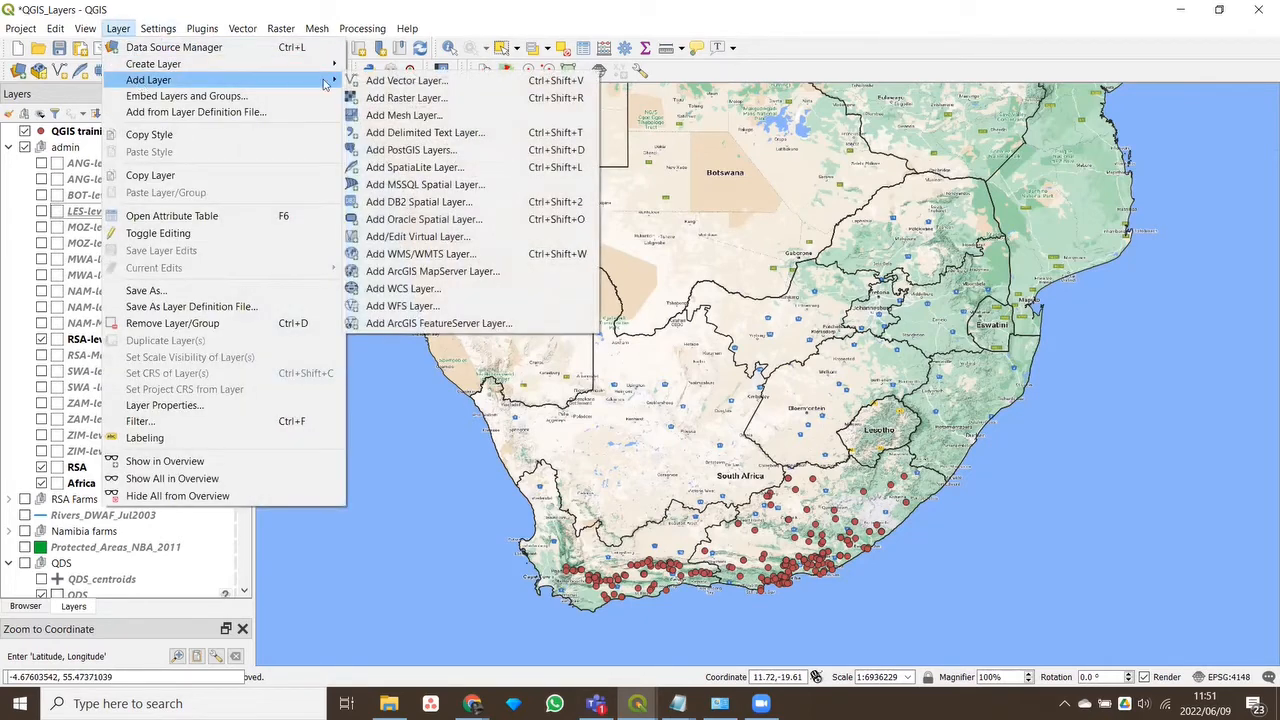
click(400, 132)
drag(1142, 65, 1019, 56)
drag(1137, 171, 1144, 171)
drag(910, 58, 910, 101)
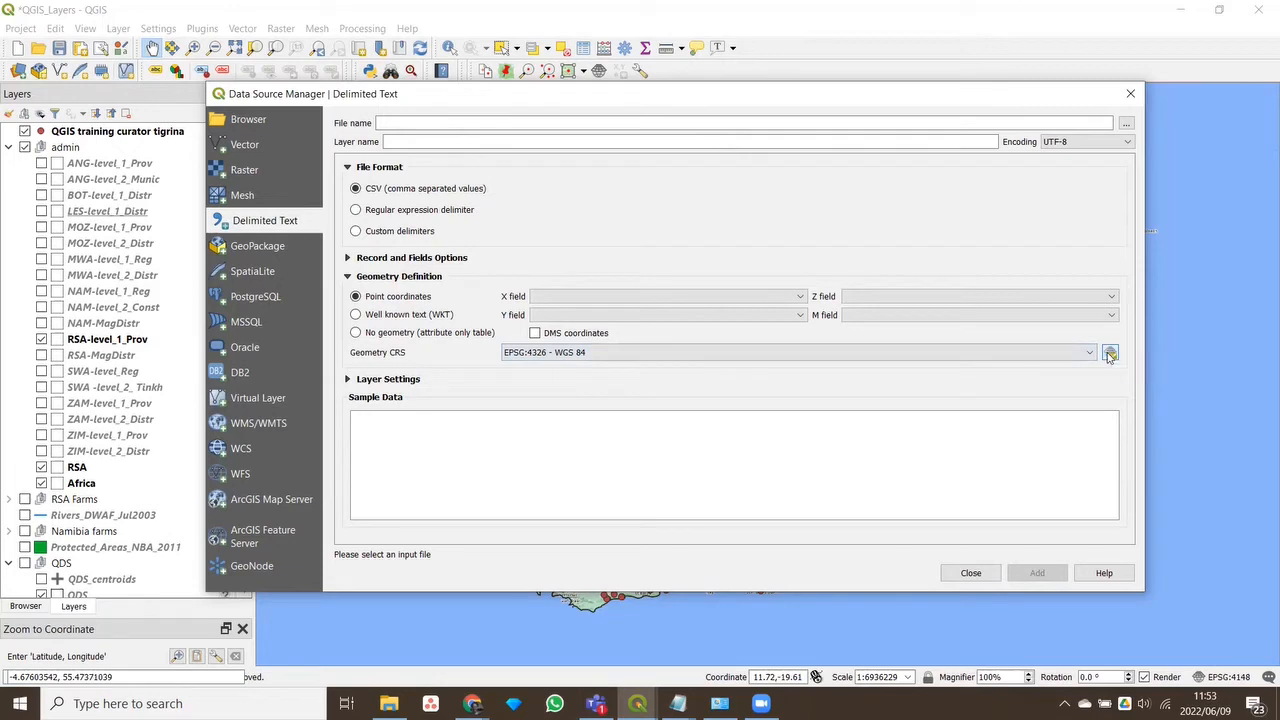
Filter the geometry coordinate reference systems for wgs, choose WGS 84, and close the dialog without adding a layer
click(1110, 354)
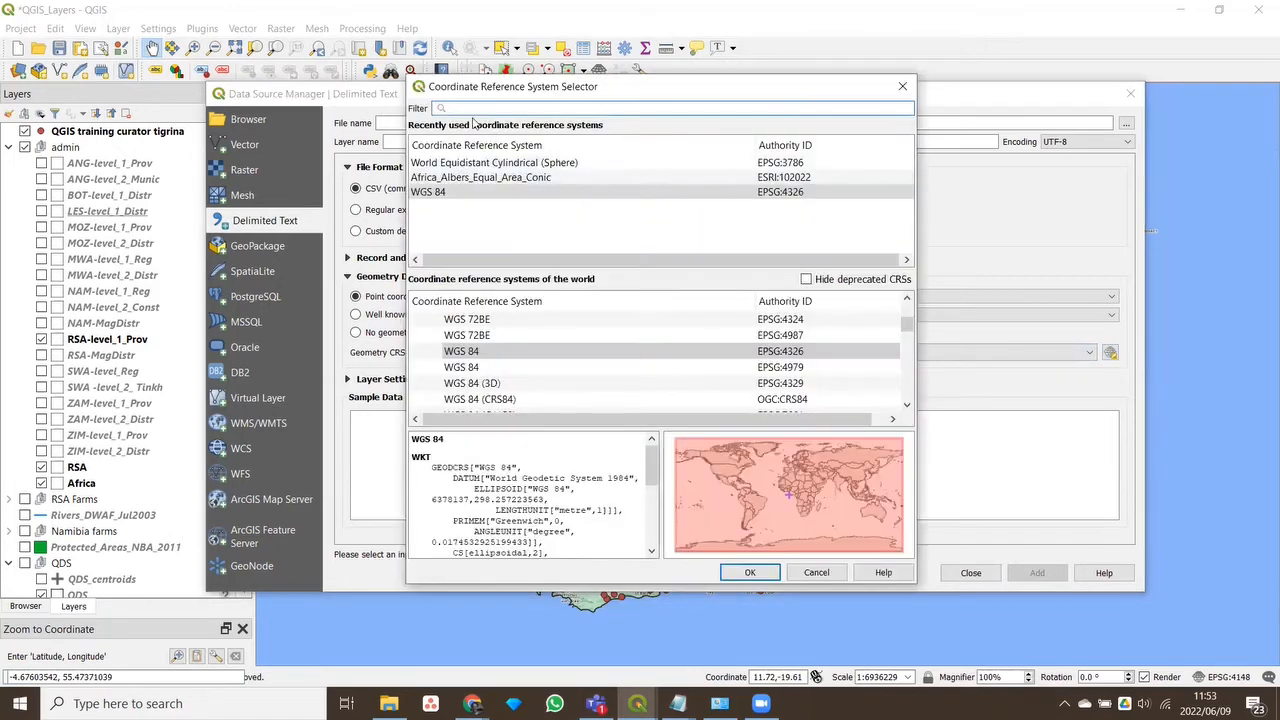
click(460, 108)
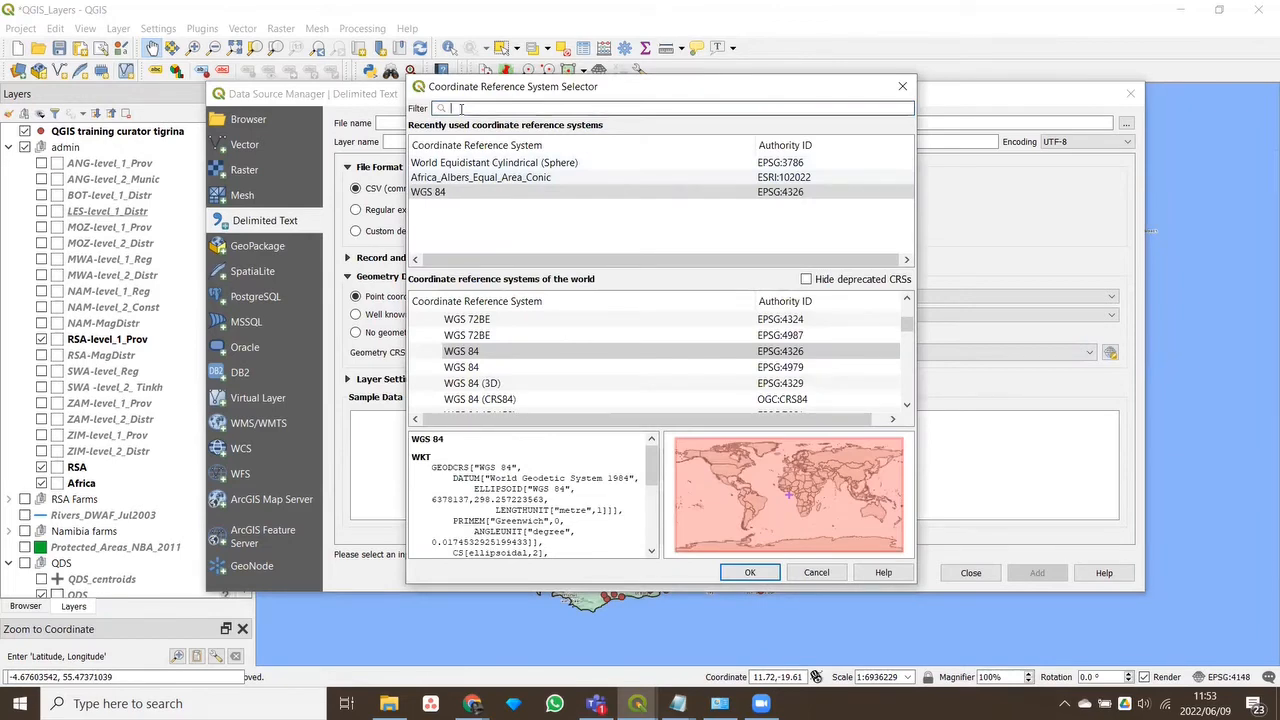
text(wgs)
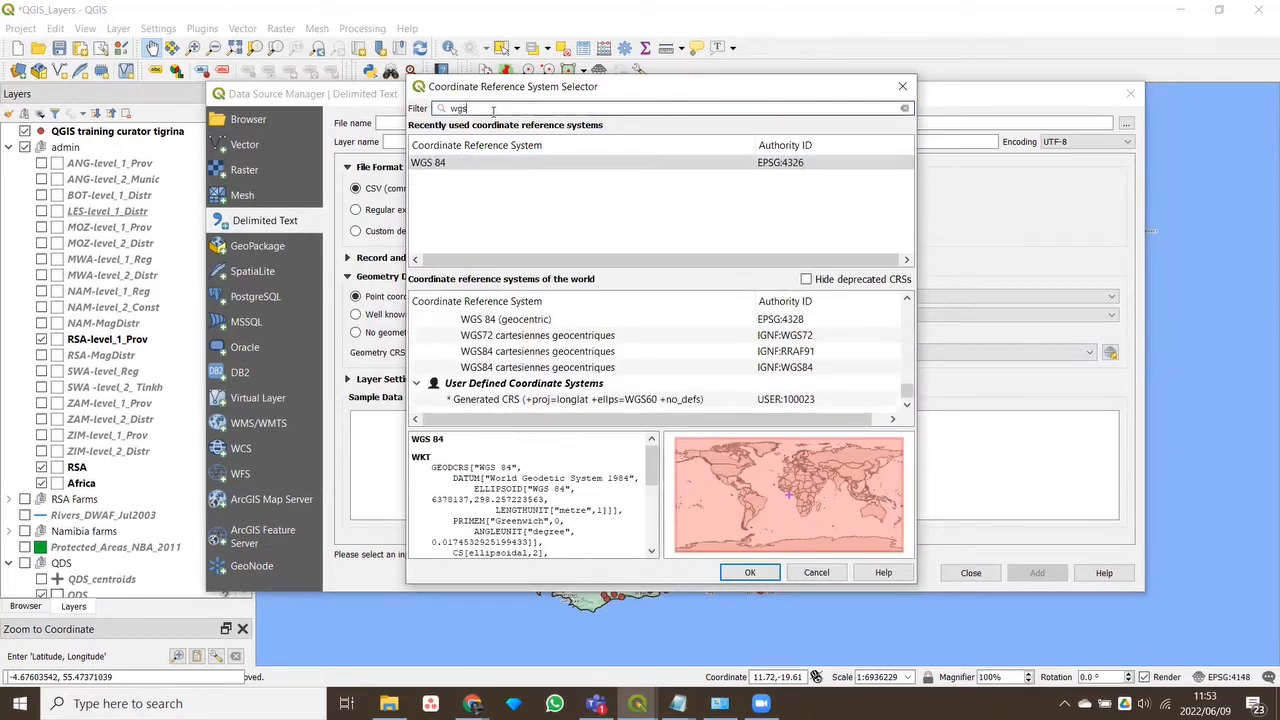
click(447, 164)
double_click(447, 166)
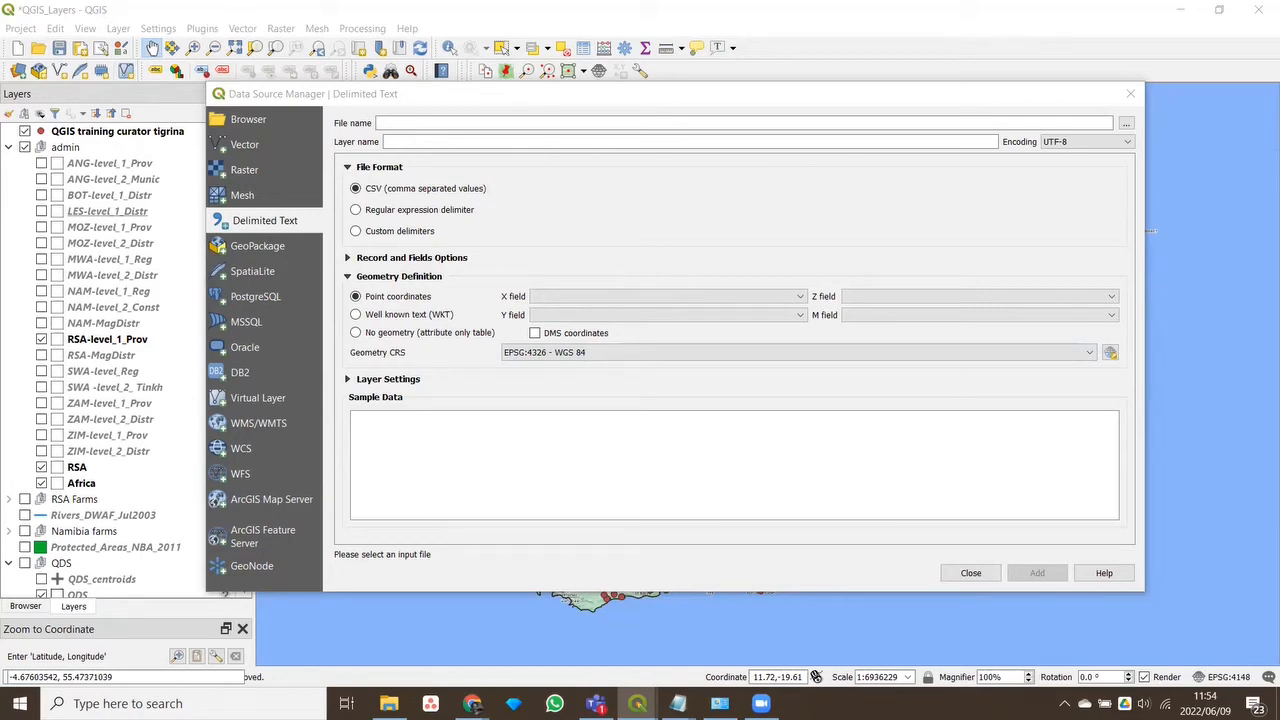
click(966, 576)
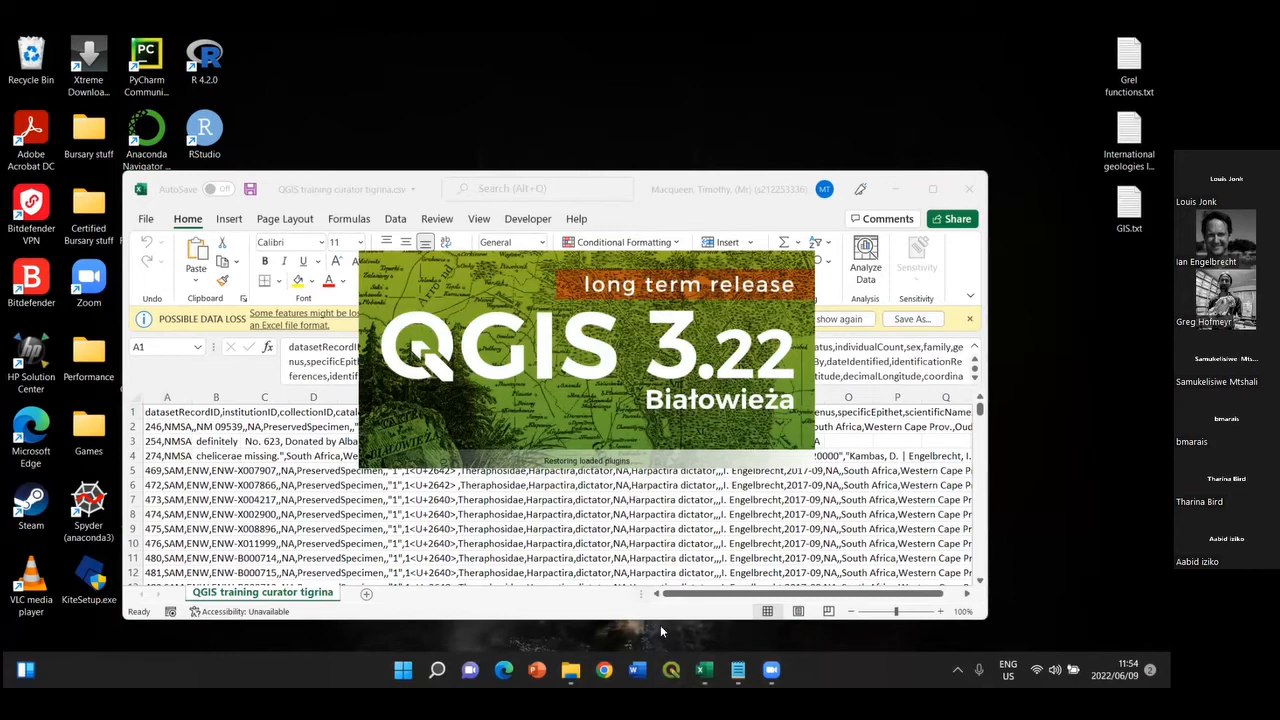
Open the recent QGIS_Layers project and maximize its window
mouse_move(767, 667)
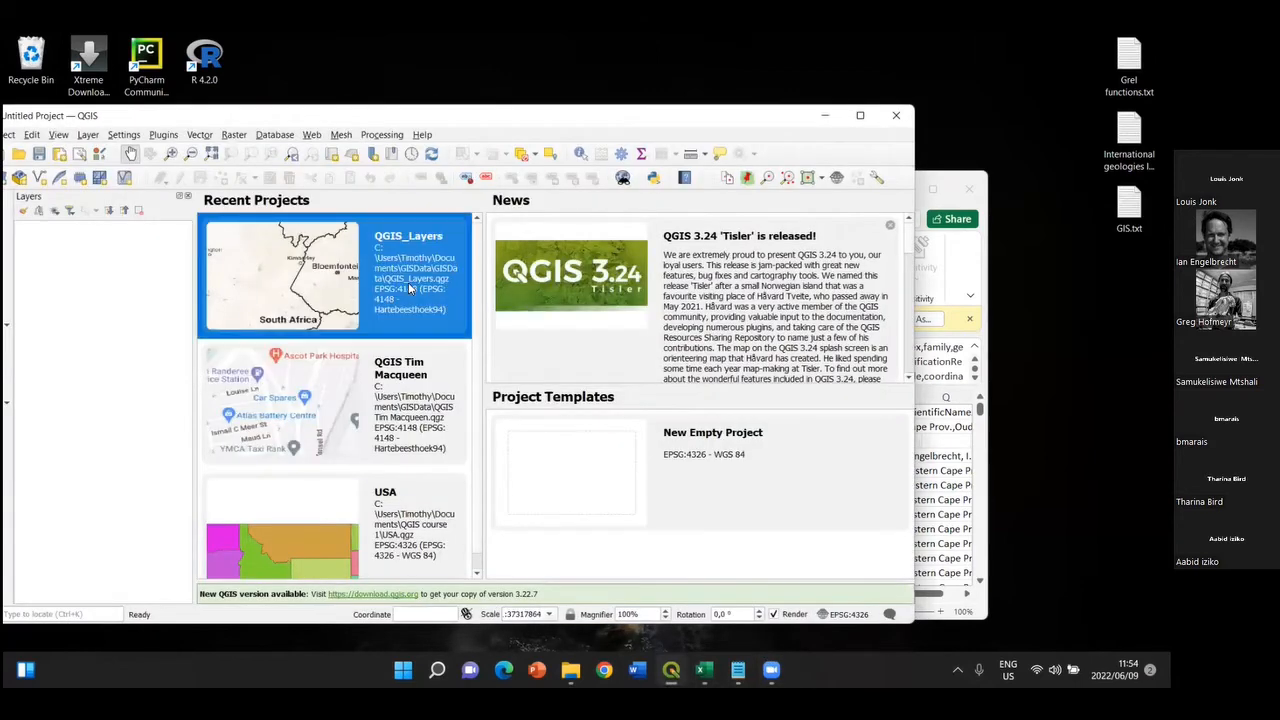
double_click(409, 287)
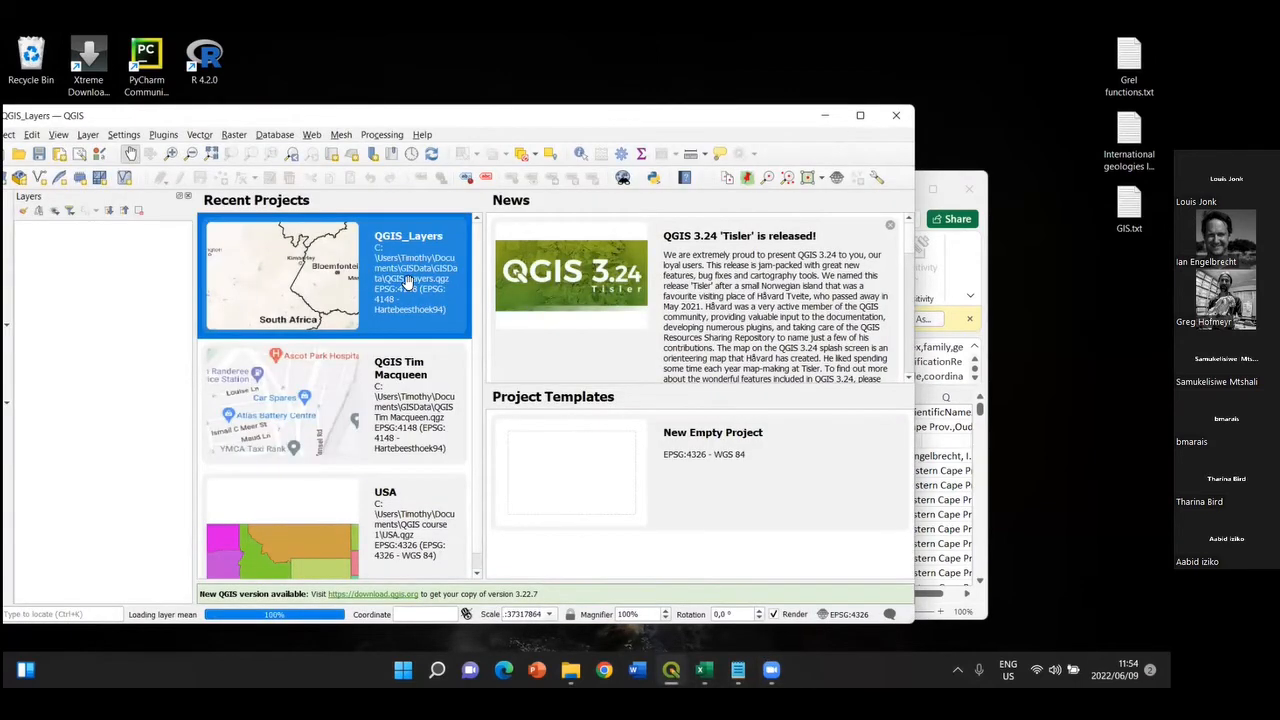
click(96, 138)
mouse_move(124, 134)
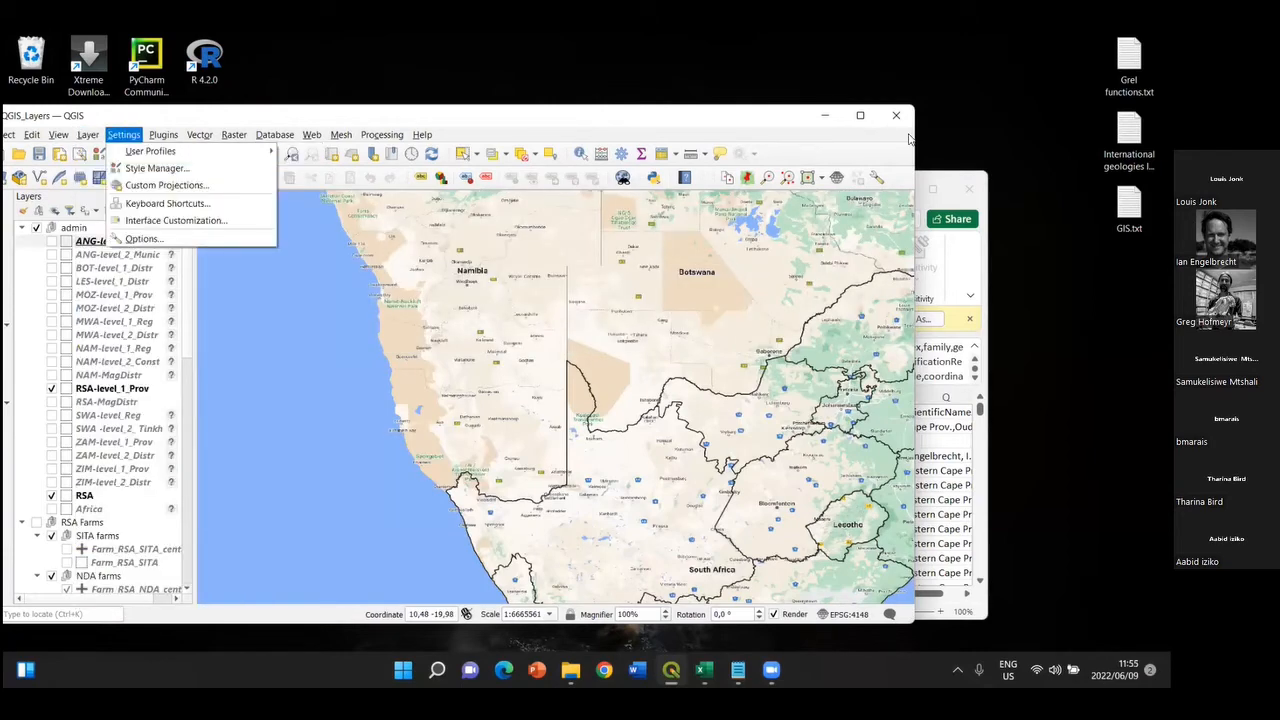
click(859, 121)
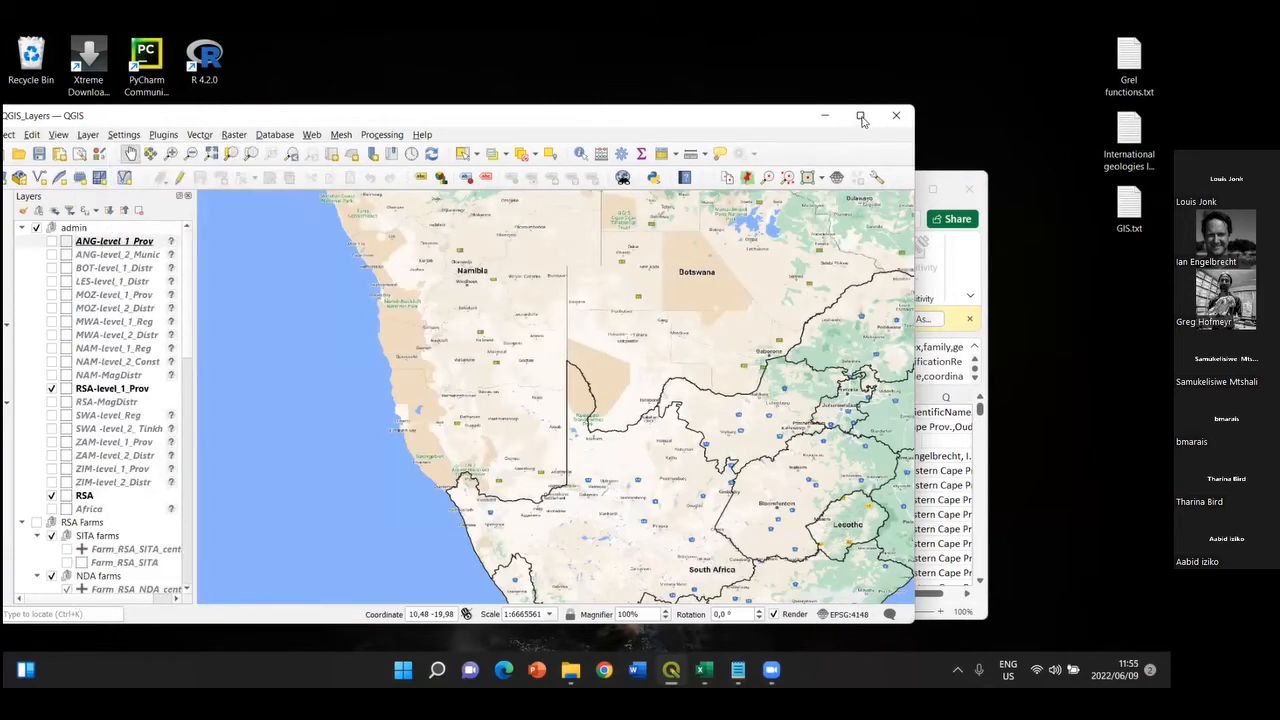
click(859, 121)
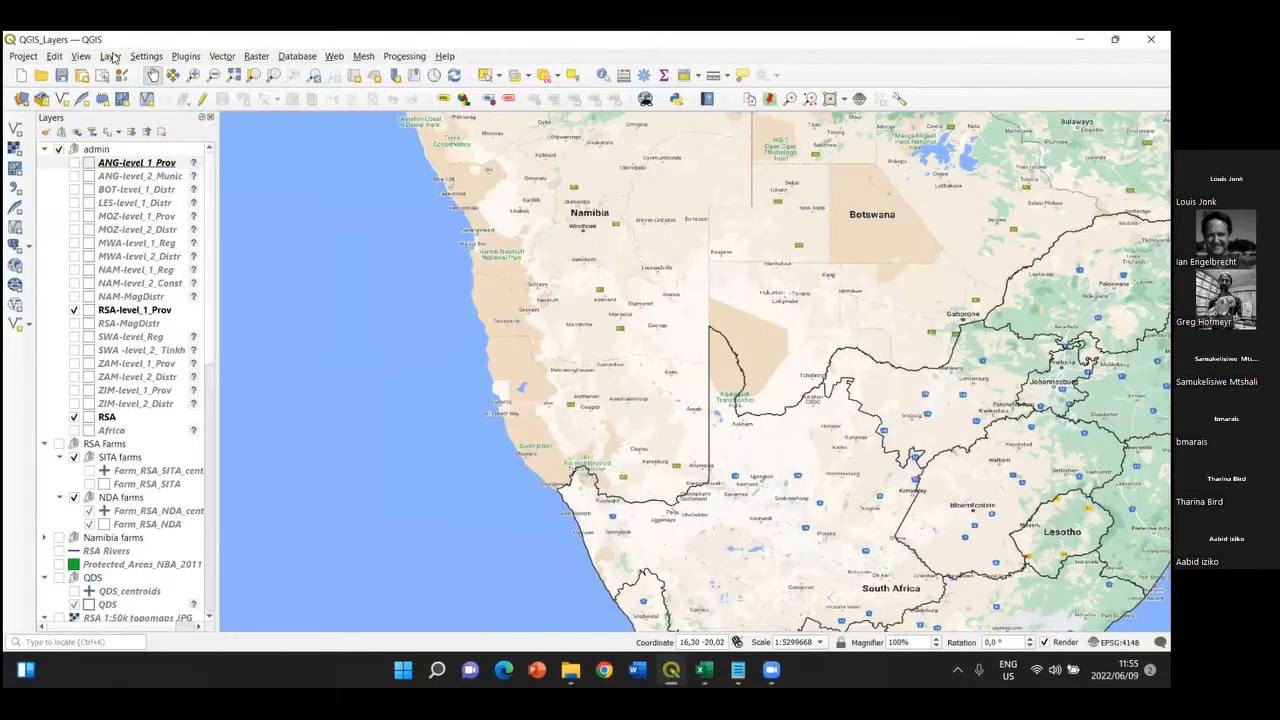
Try to load QGIS training curator tigrina.csv as a delimited text layer
click(110, 56)
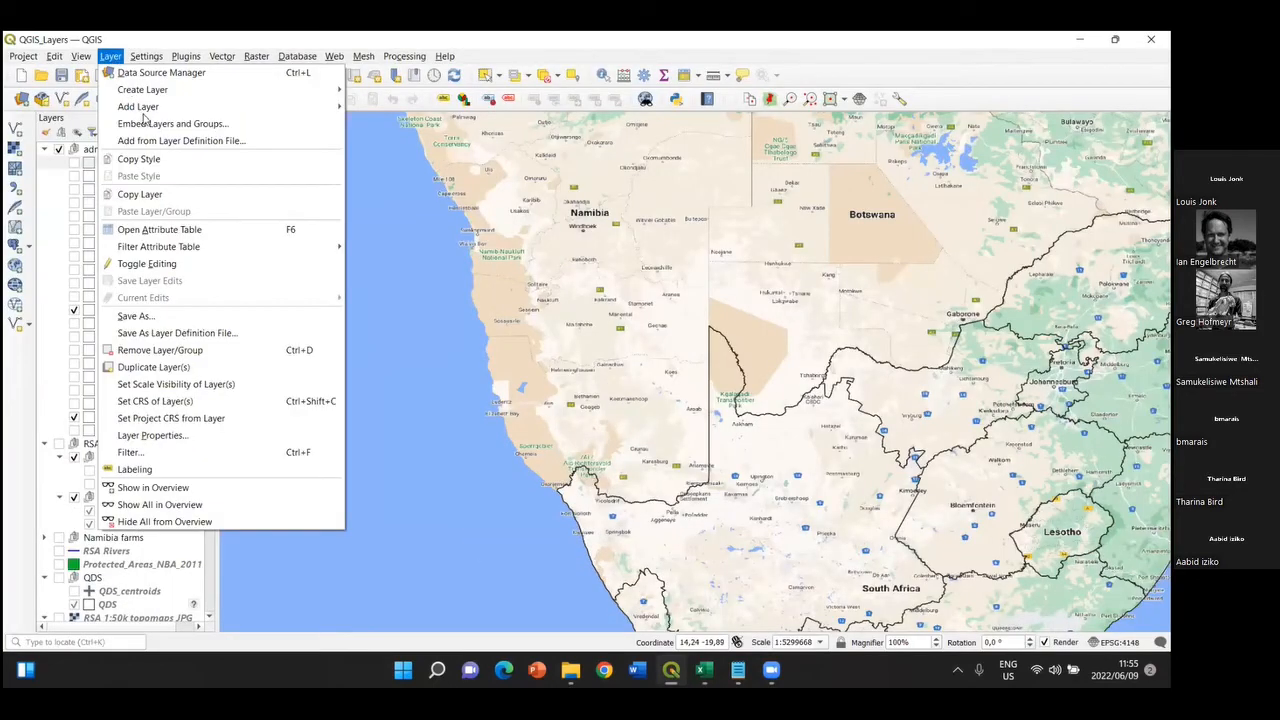
mouse_move(186, 110)
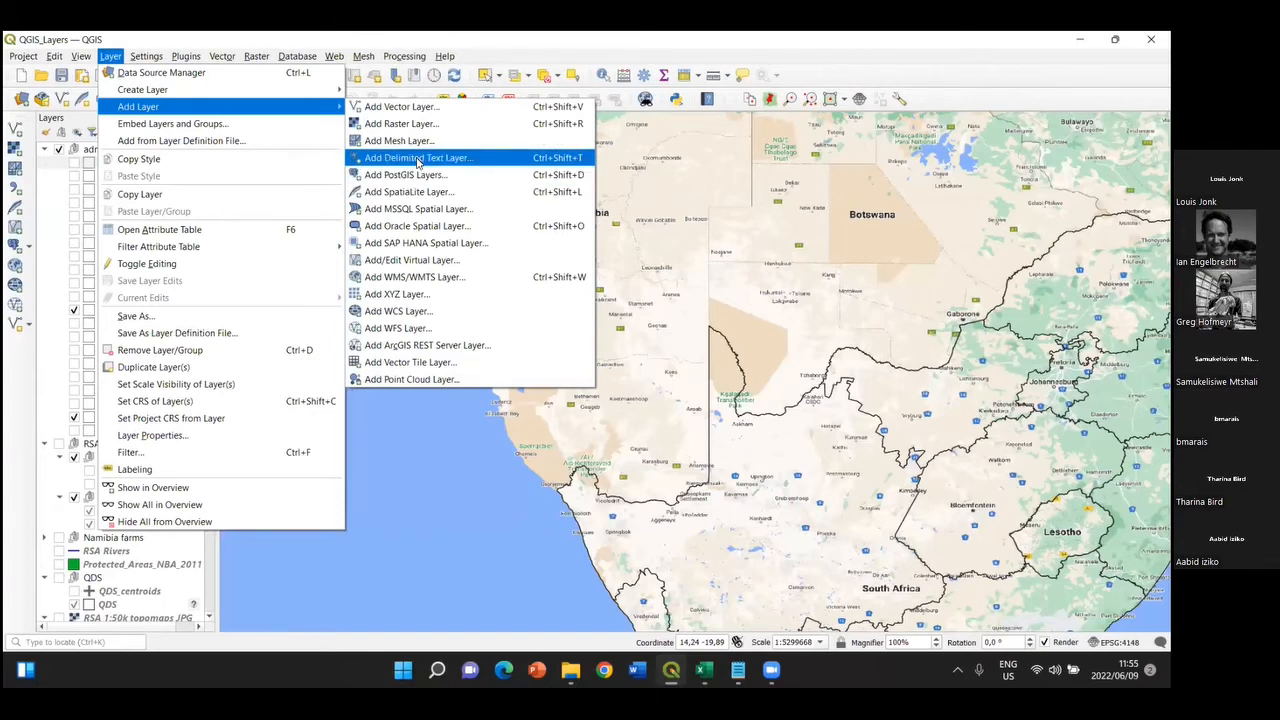
click(418, 160)
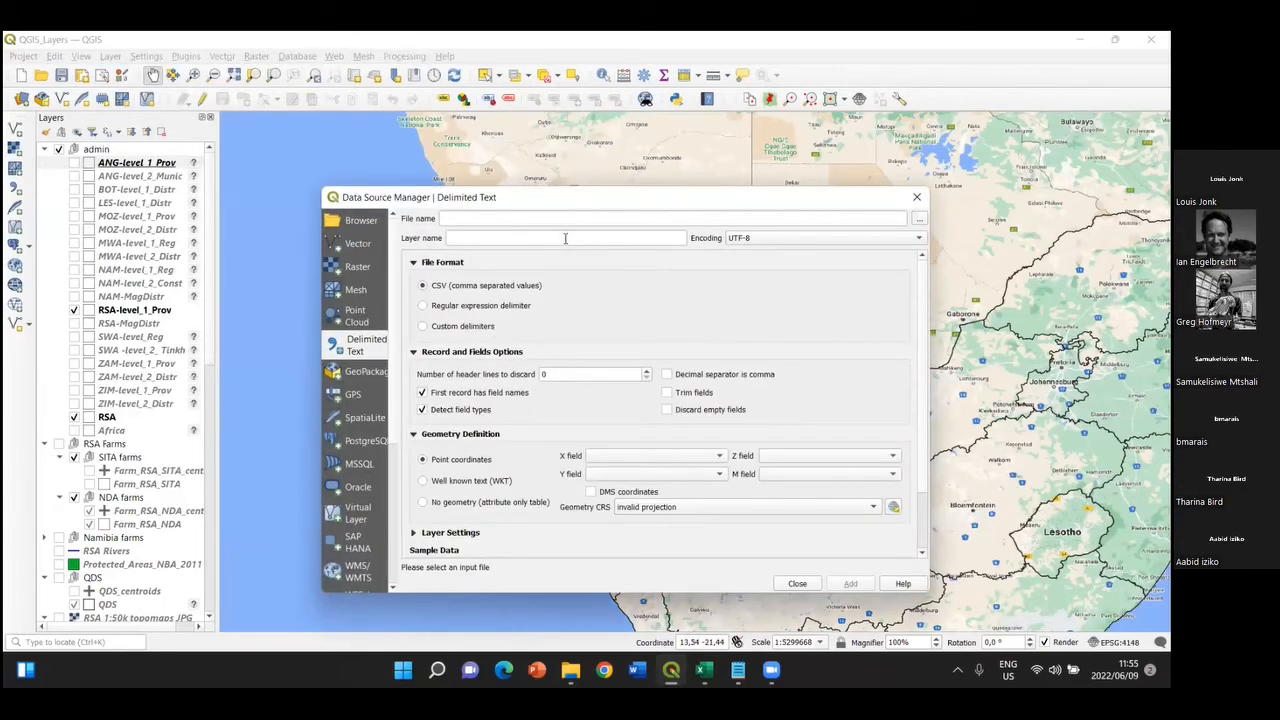
click(916, 219)
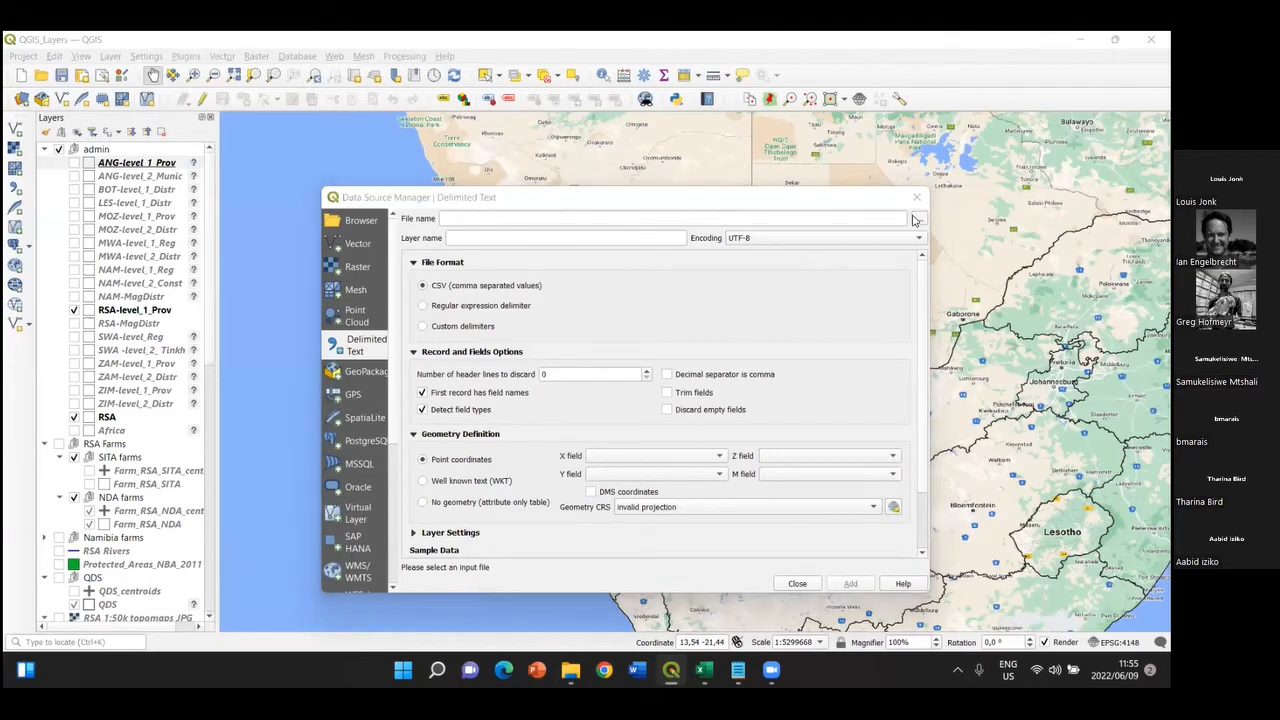
double_click(621, 350)
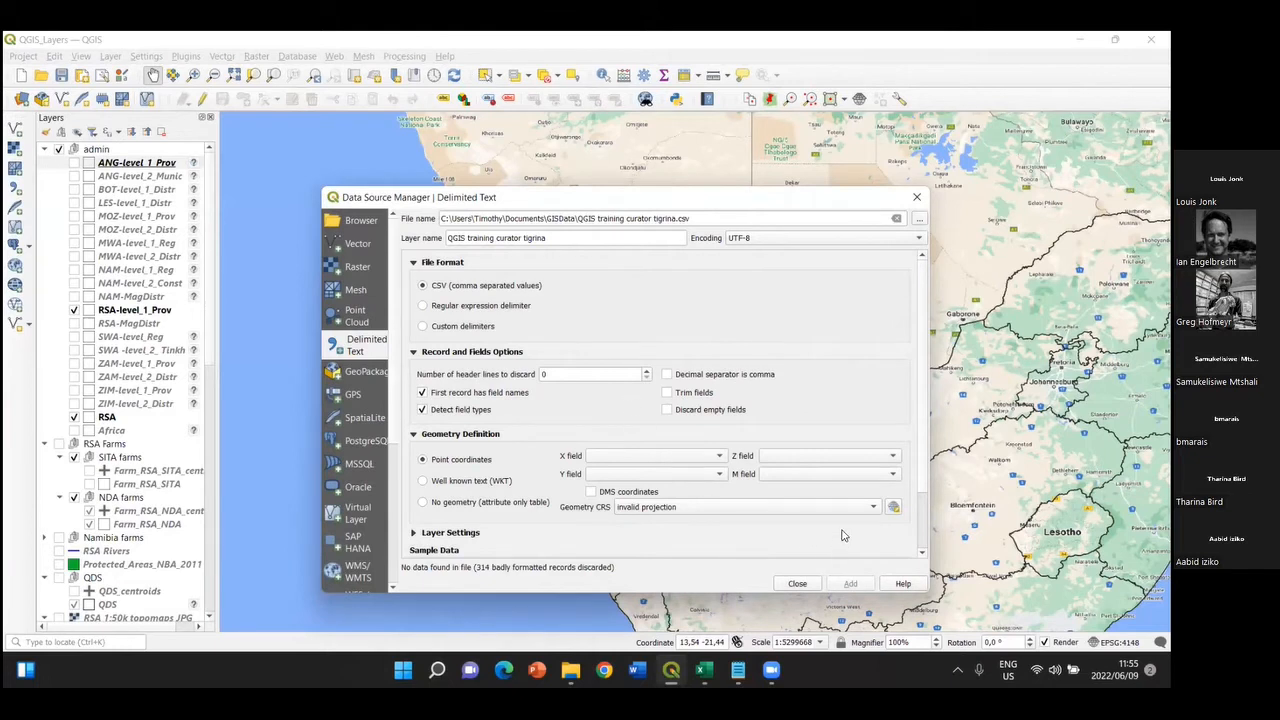
Check the import's sample data, record options and geometry settings, and close the dialog without adding the layer
scroll(842, 535, down, 1)
scroll(840, 530, down, 1)
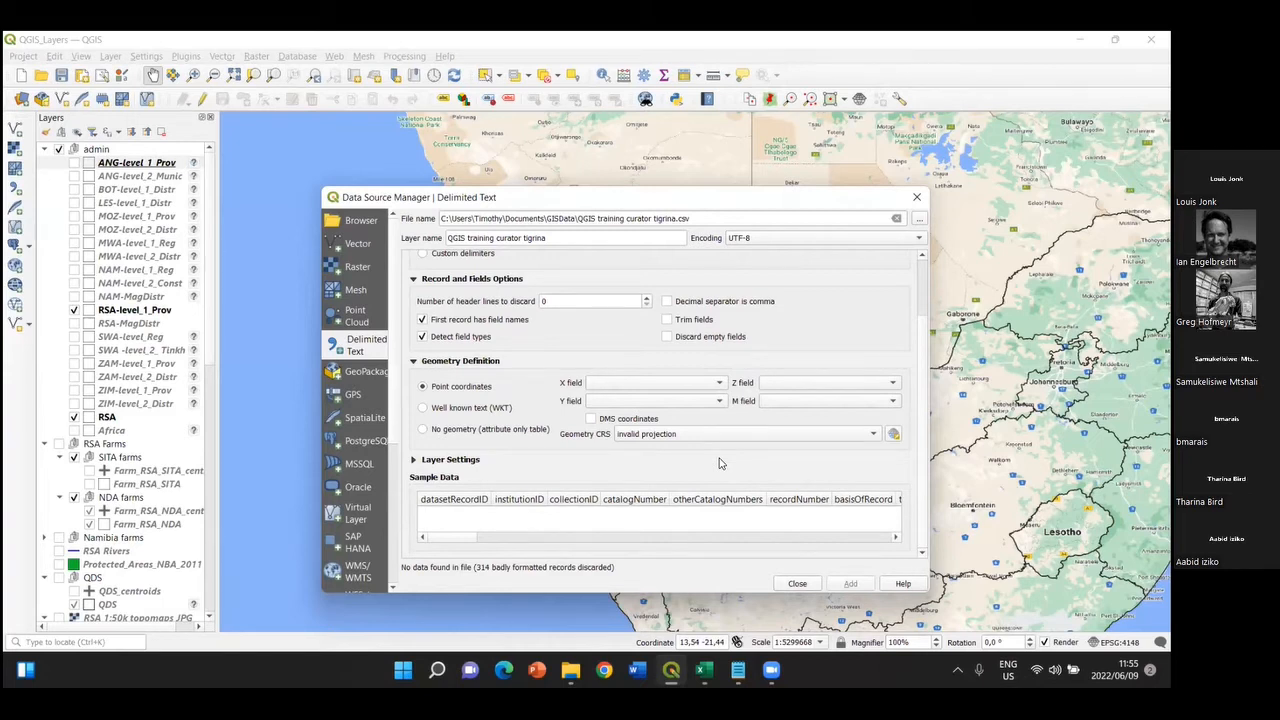
mouse_move(771, 667)
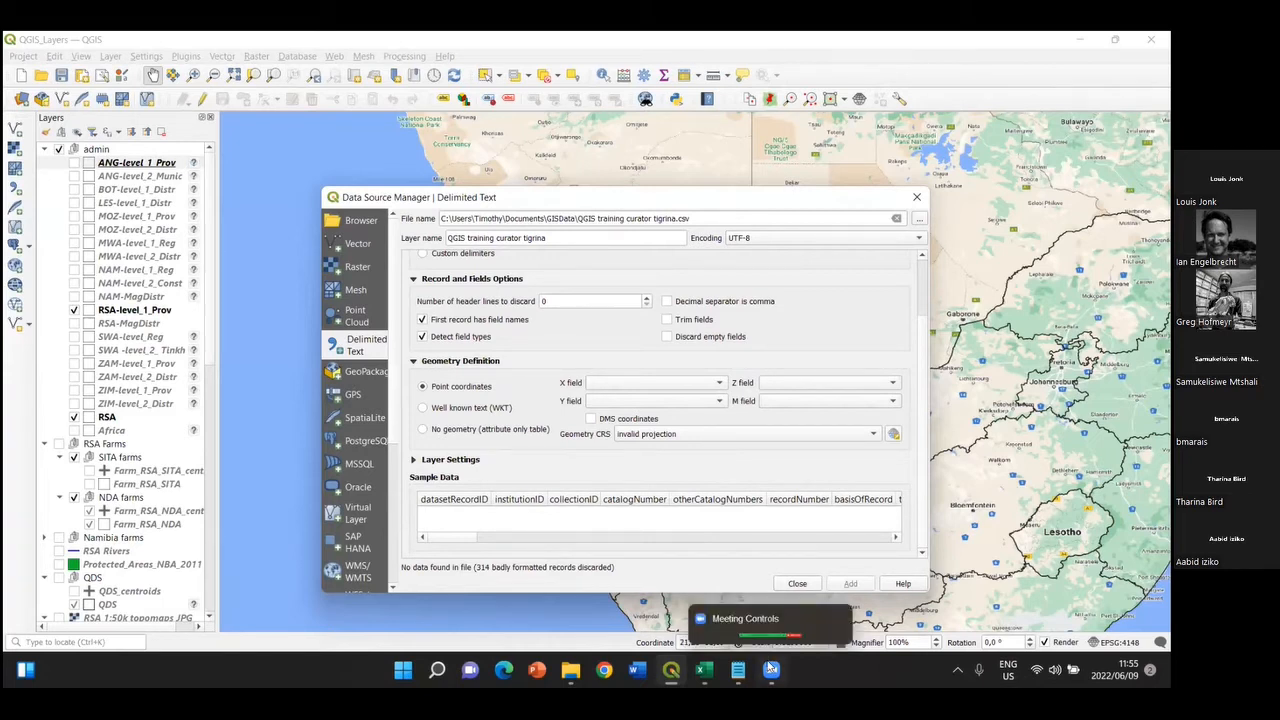
scroll(745, 458, up, 3)
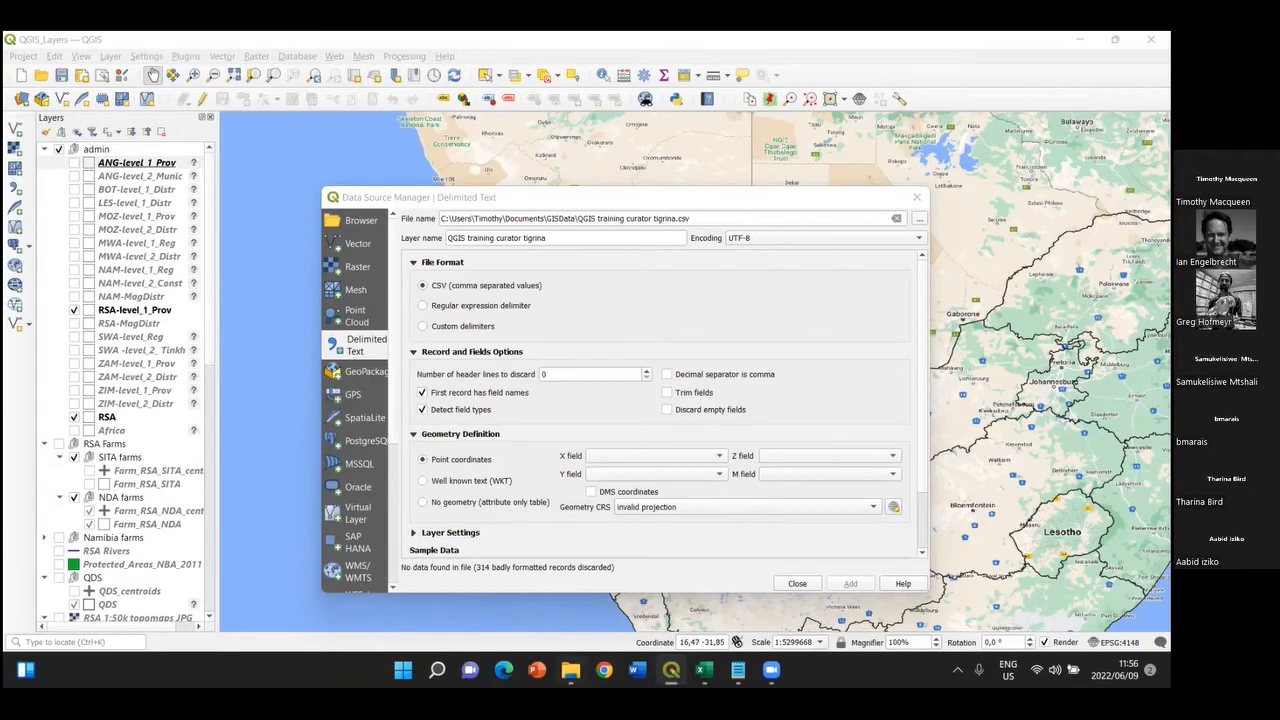
click(570, 670)
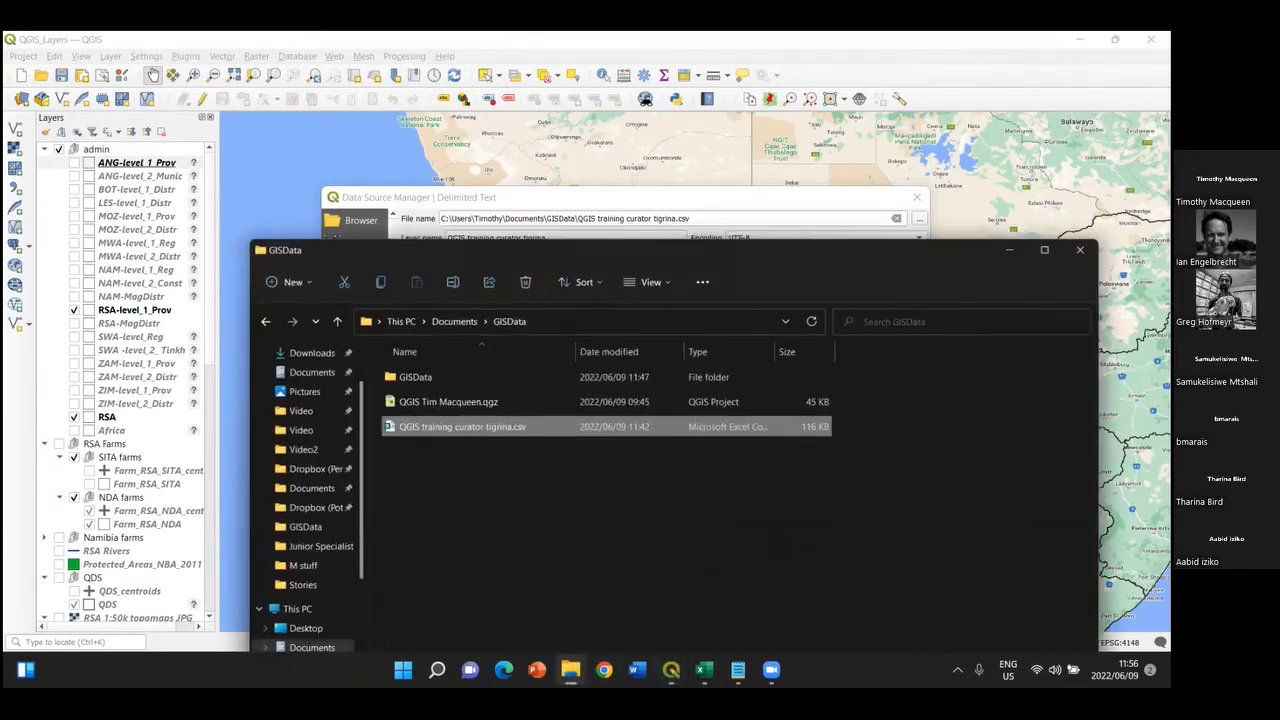
click(917, 199)
click(917, 199)
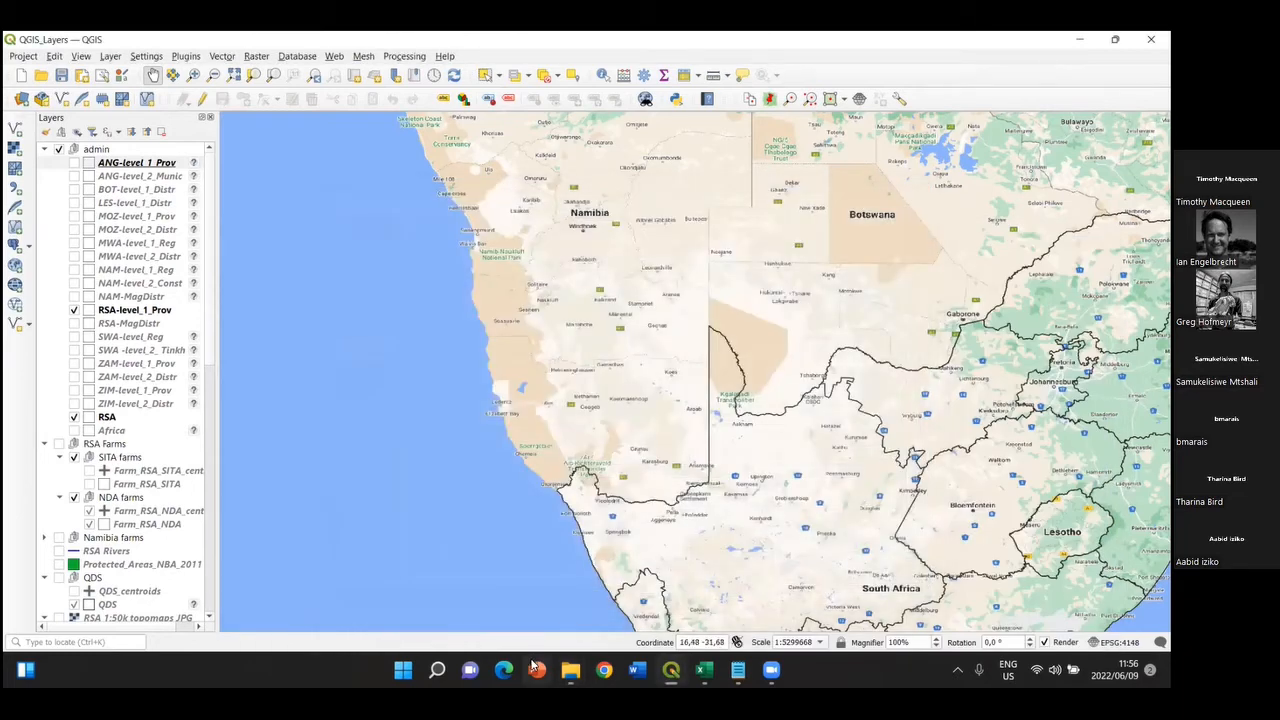
Try to delete QGIS training curator tigrina.csv from the GISData folder in File Explorer, and cancel the attempt
click(568, 669)
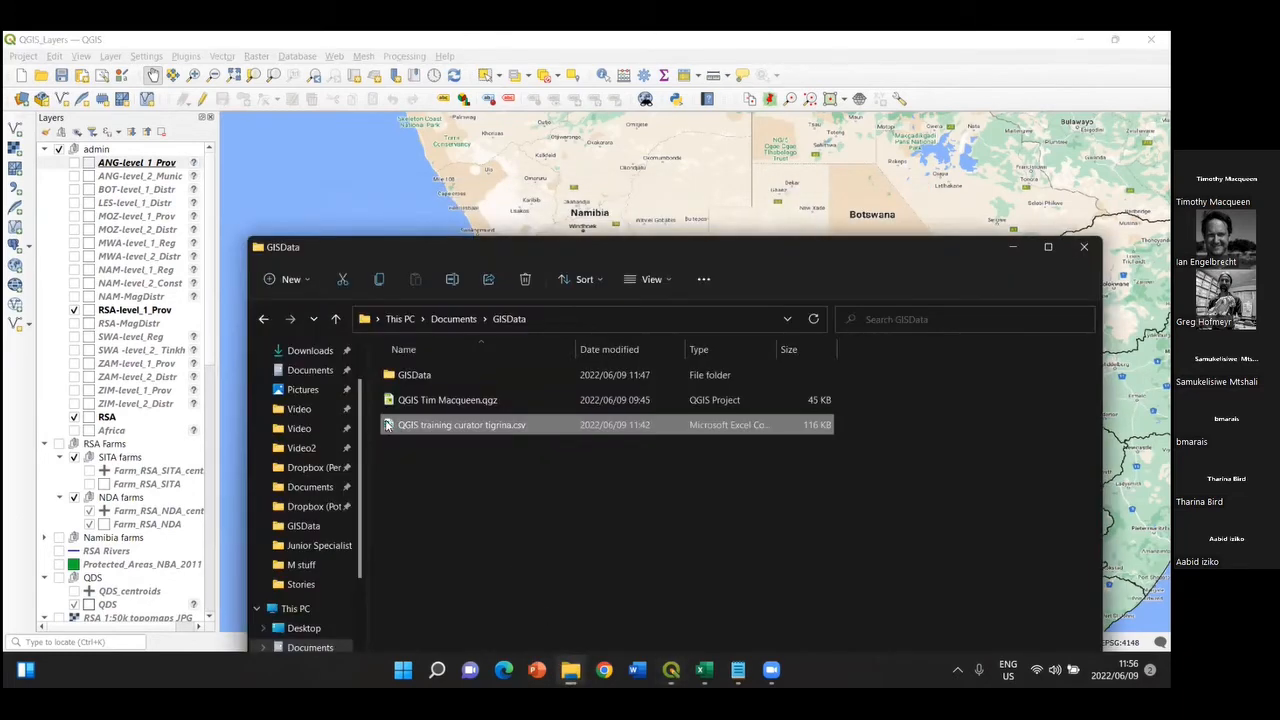
right_click(388, 425)
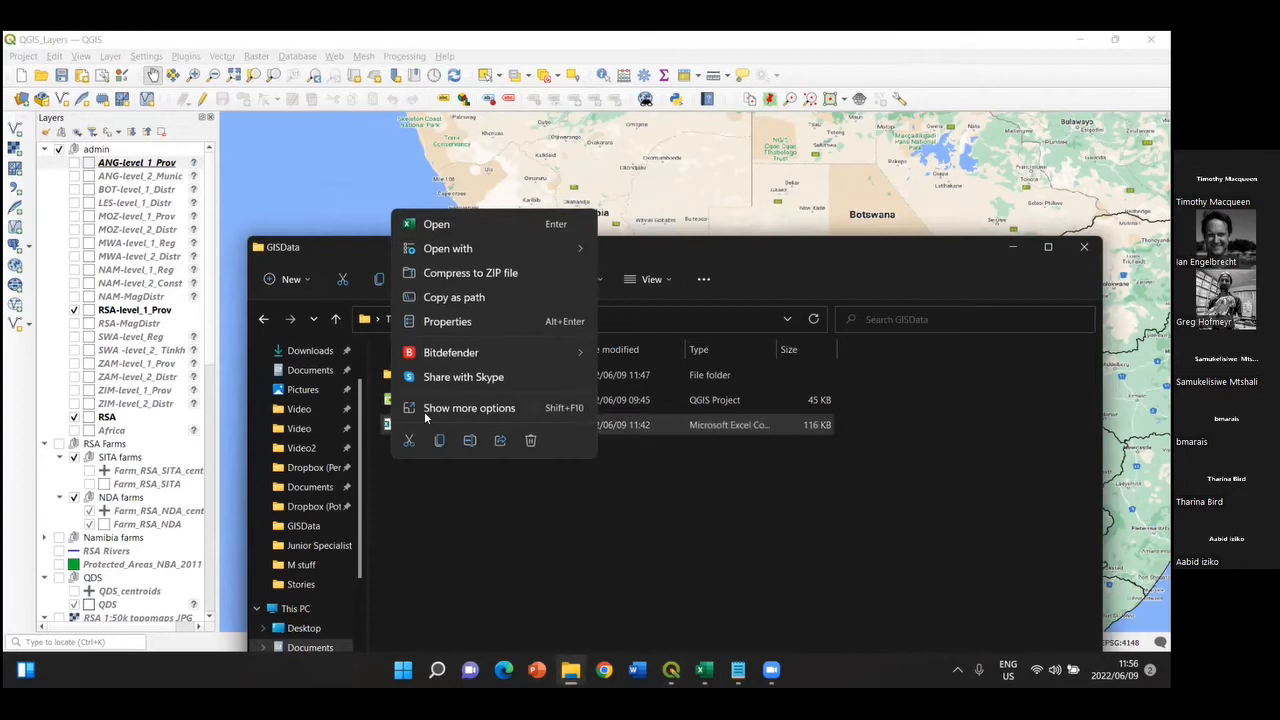
click(424, 408)
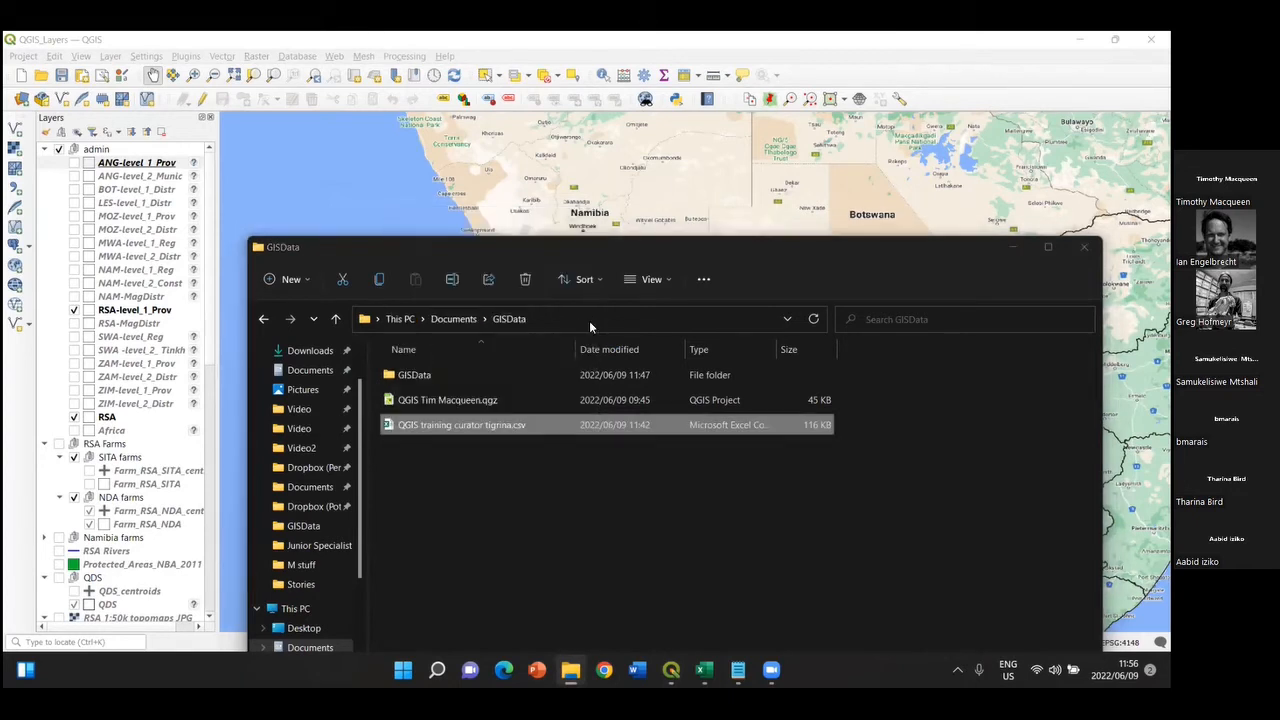
right_click(535, 430)
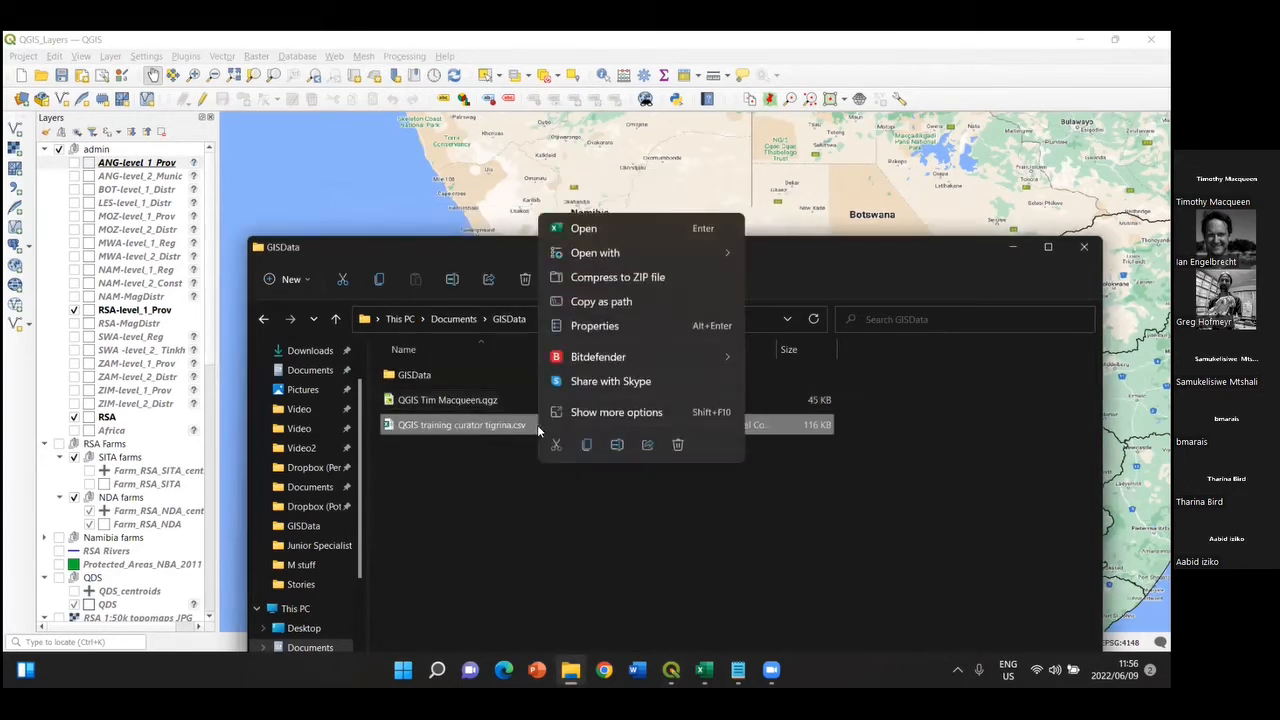
click(677, 445)
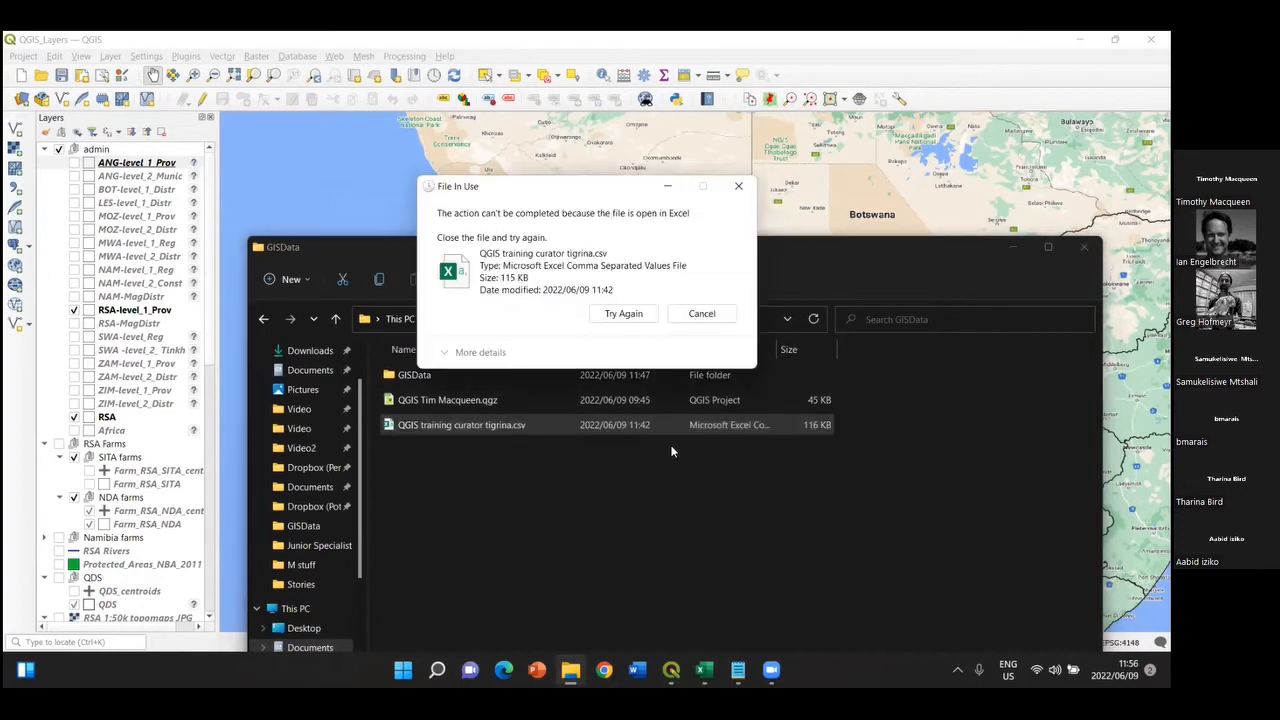
click(623, 314)
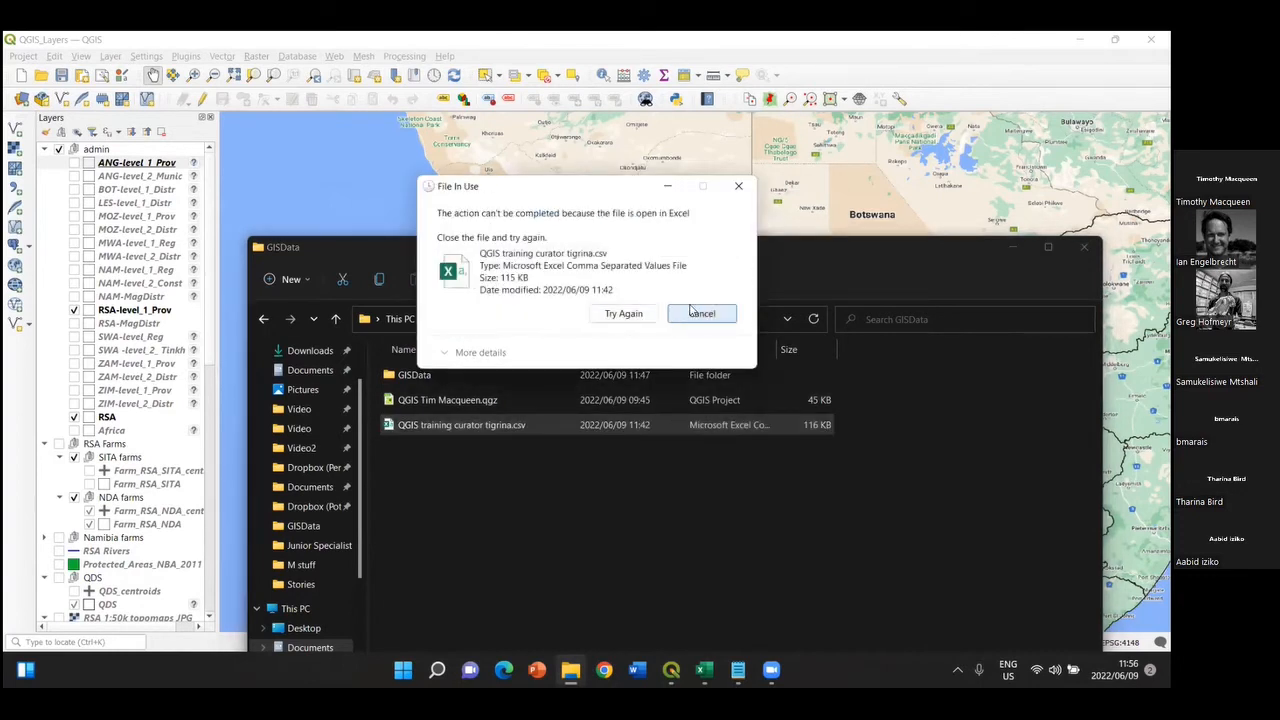
click(690, 312)
Close the curator tigrina CSV in Excel and retry deleting it from the GISData folder, dismissing the file-in-use dialog
click(704, 668)
click(957, 195)
right_click(559, 432)
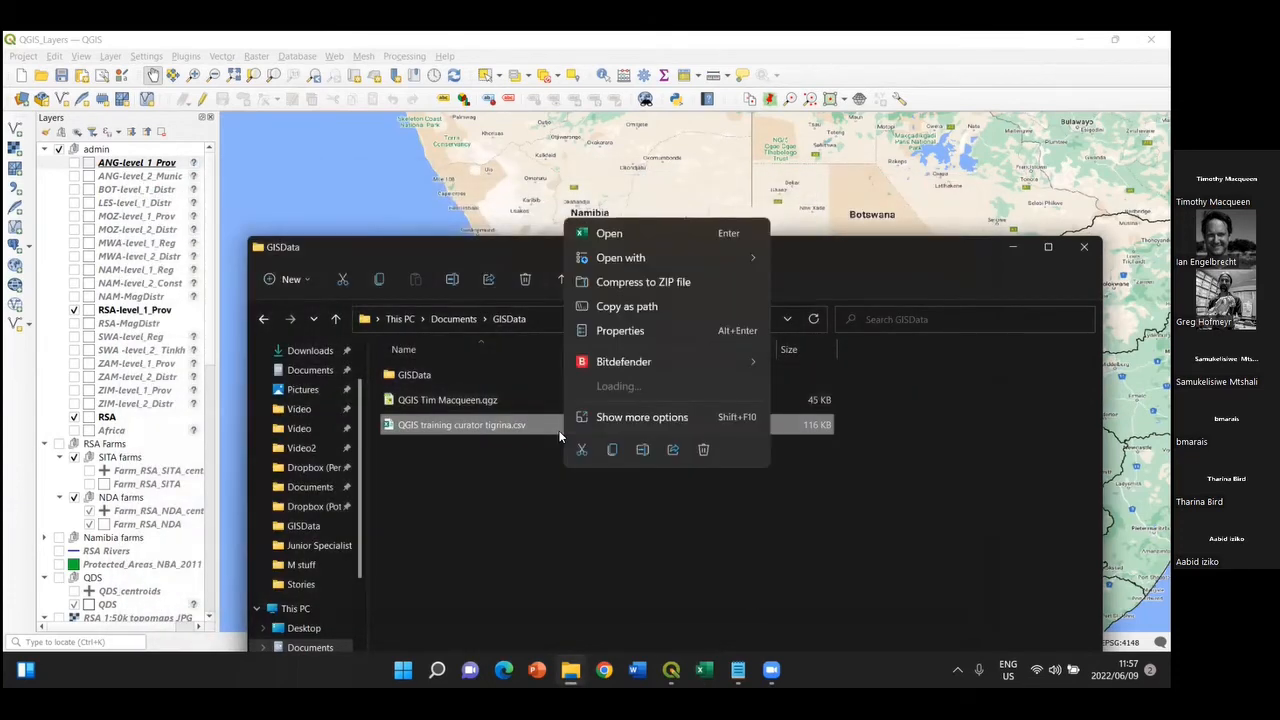
click(694, 448)
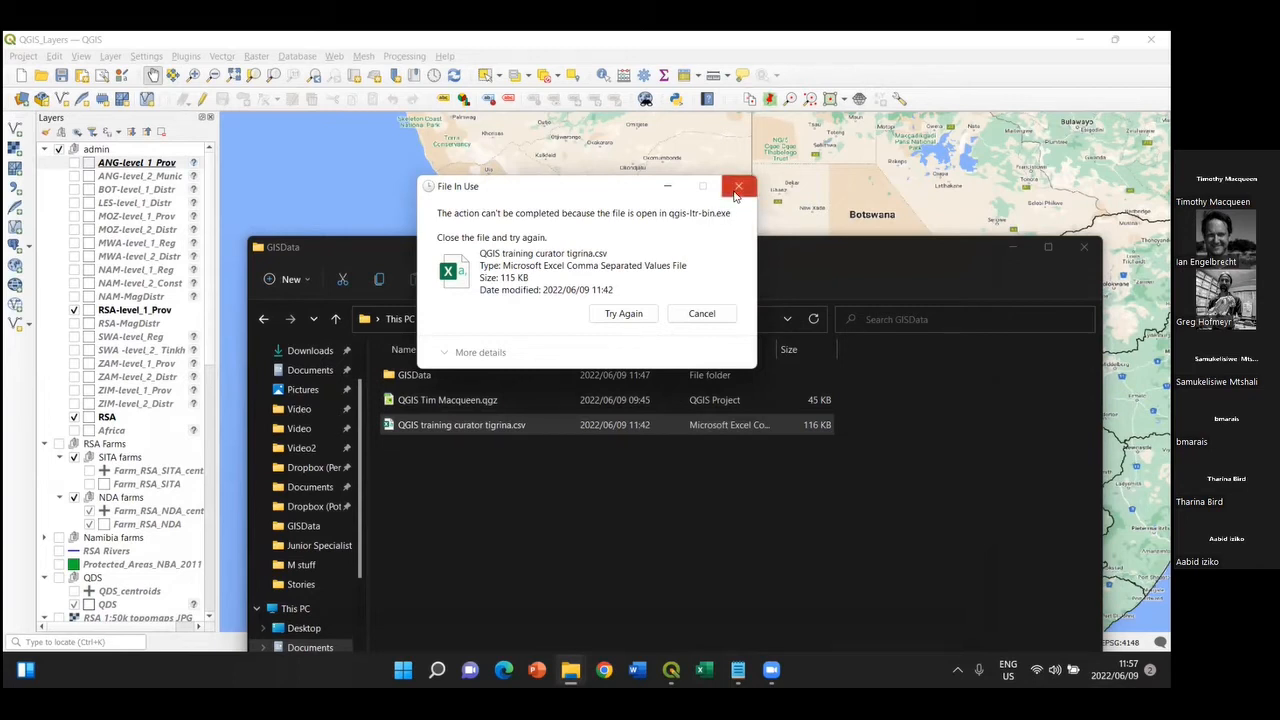
click(737, 190)
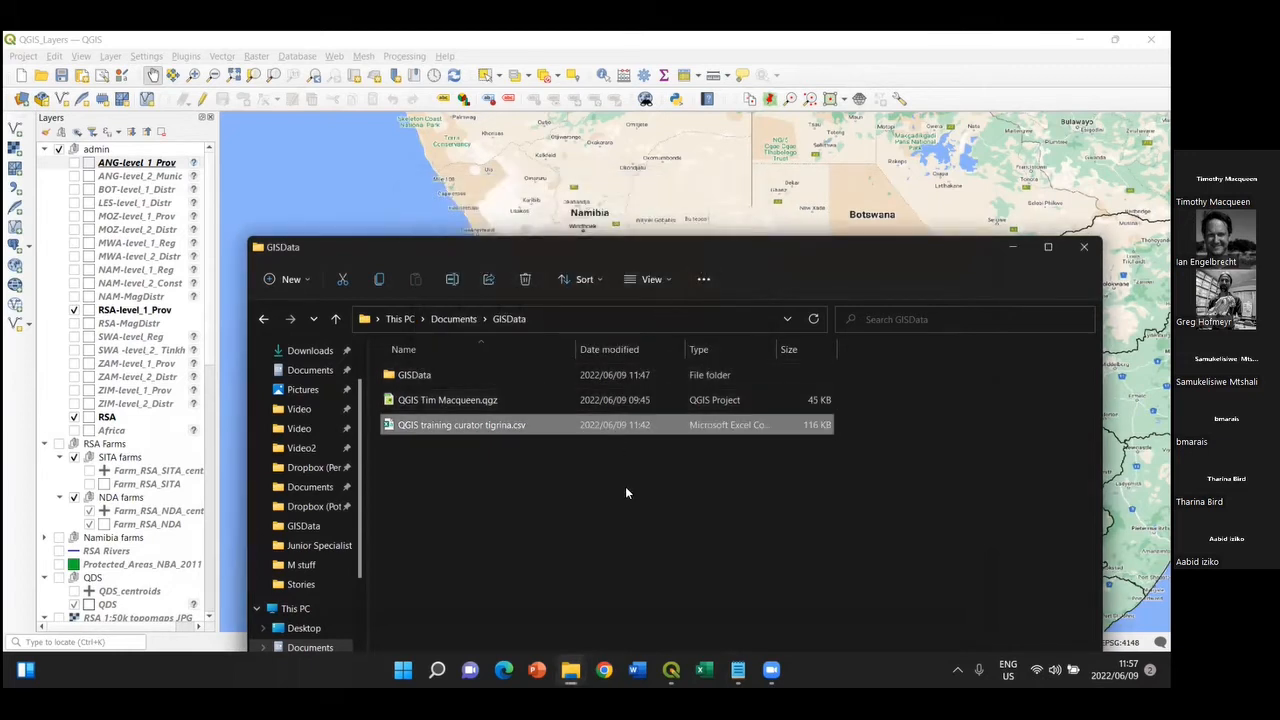
mouse_move(671, 669)
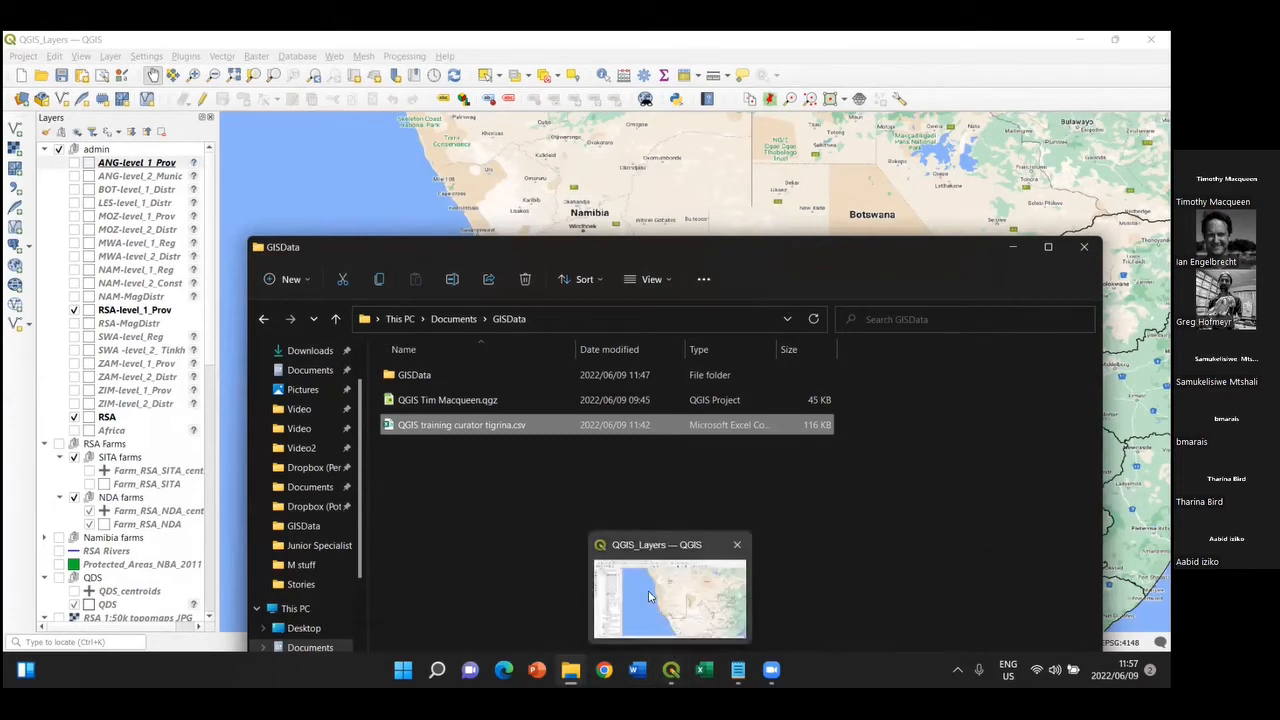
click(1013, 247)
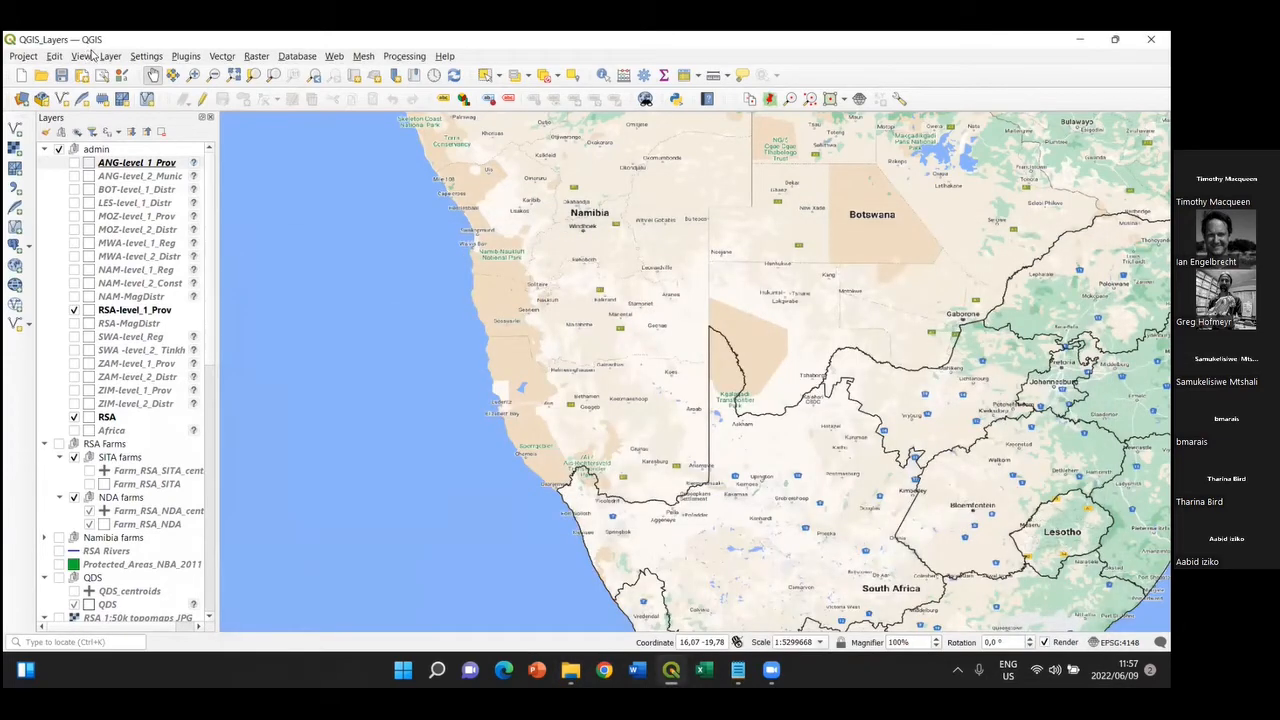
click(150, 56)
mouse_move(117, 57)
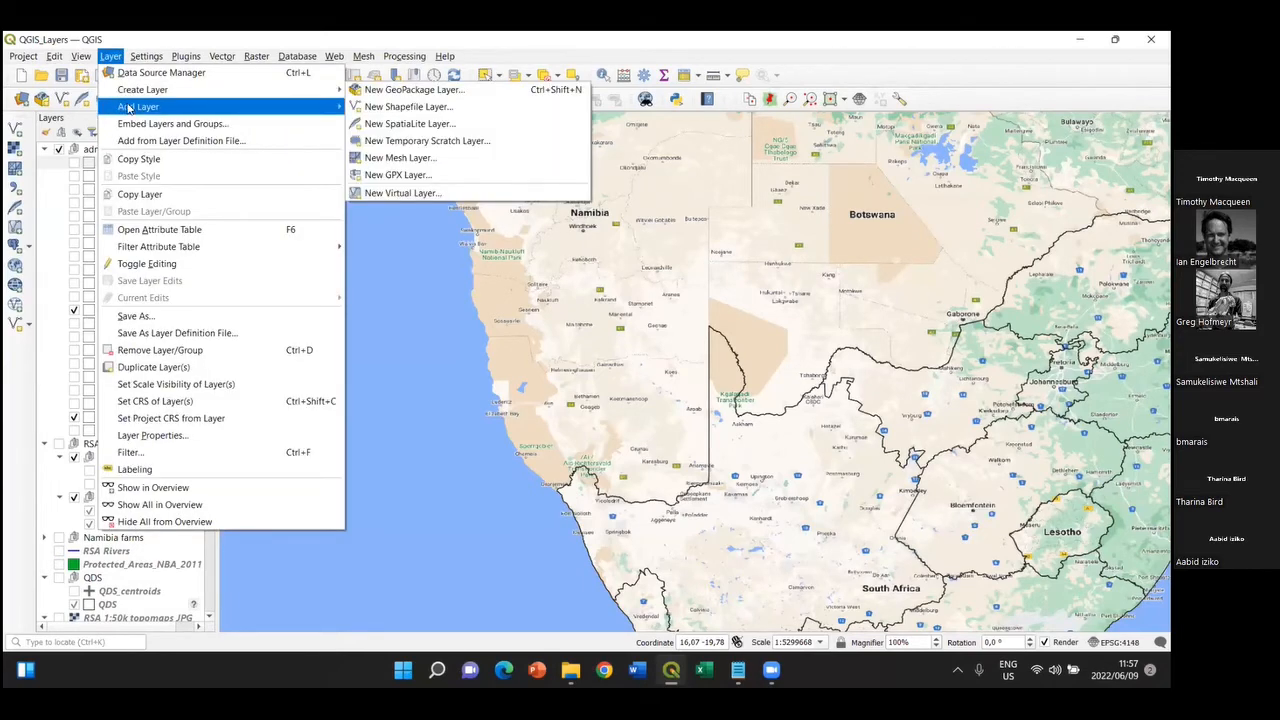
mouse_move(170, 110)
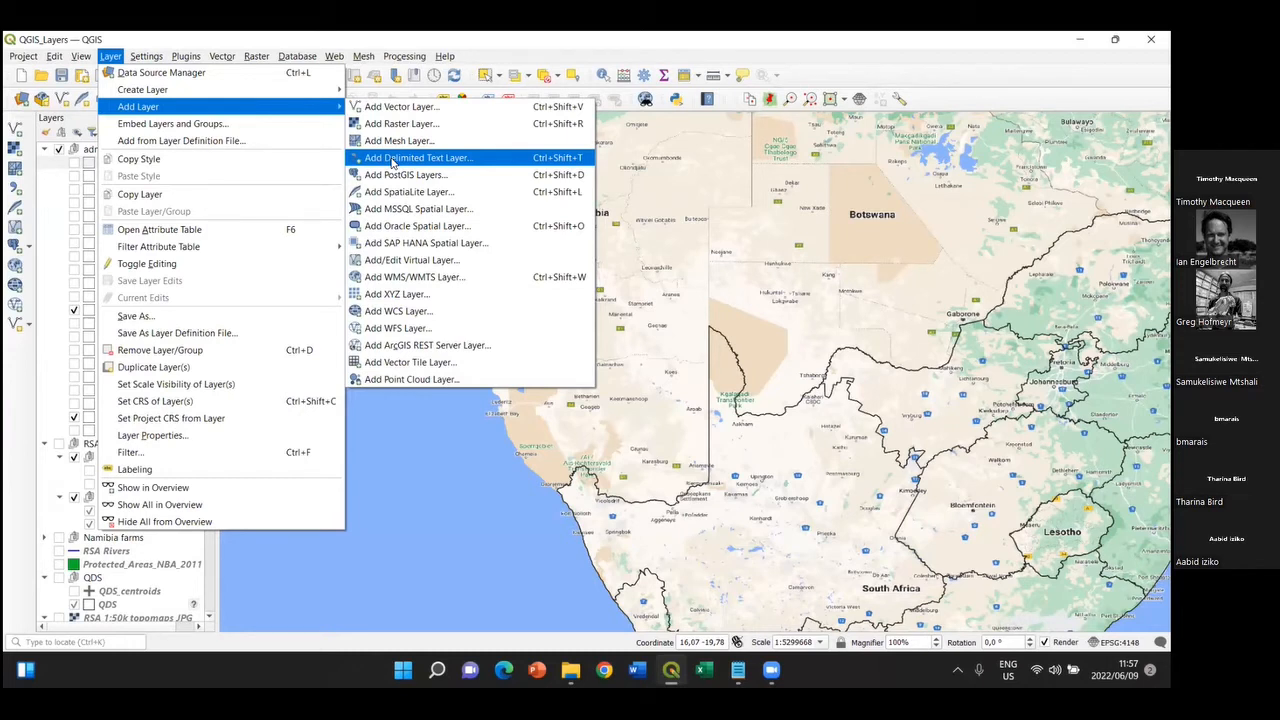
click(26, 378)
Look through the project's layer list from the admin group down to the WorldClim rasters
scroll(150, 433, down, 2)
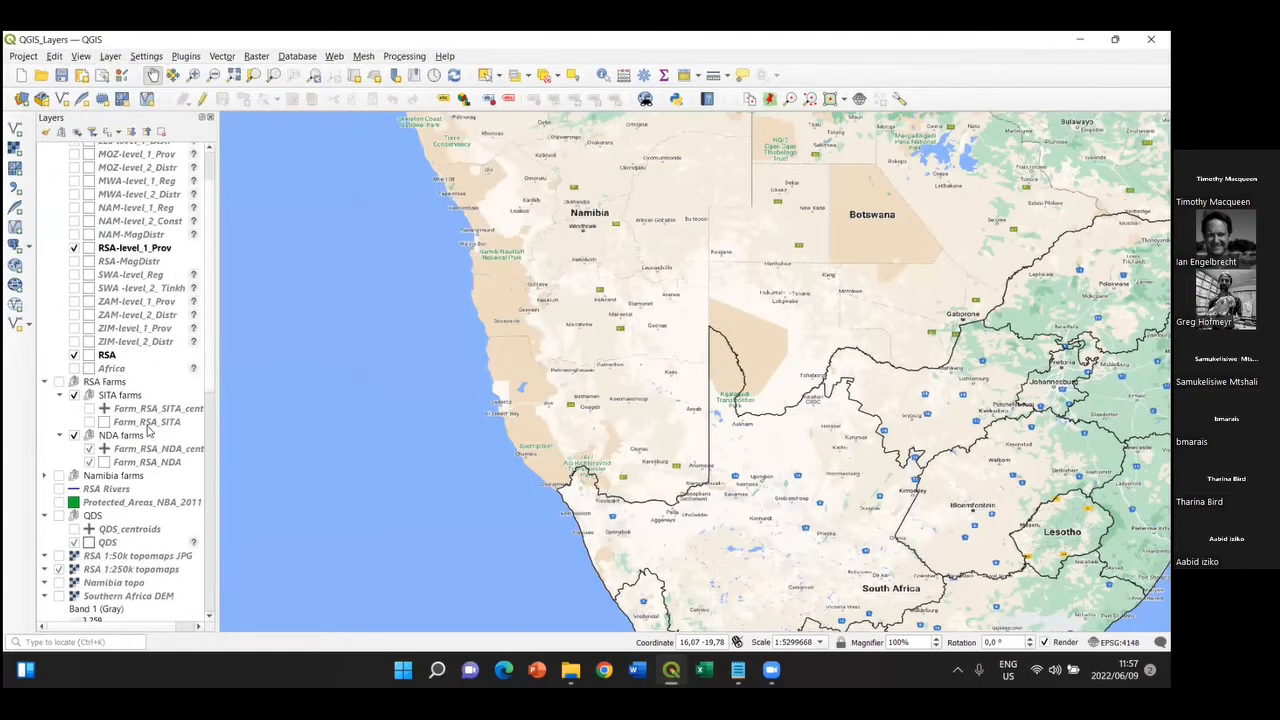
scroll(147, 427, down, 8)
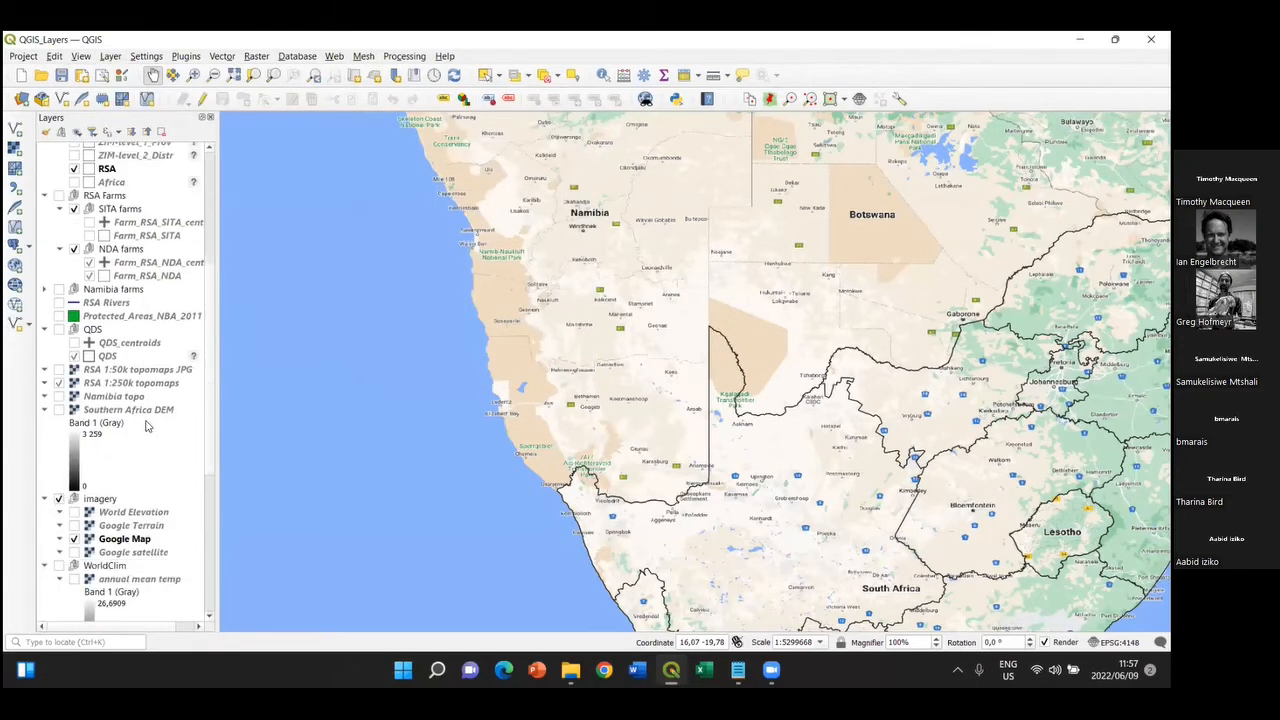
scroll(145, 426, down, 3)
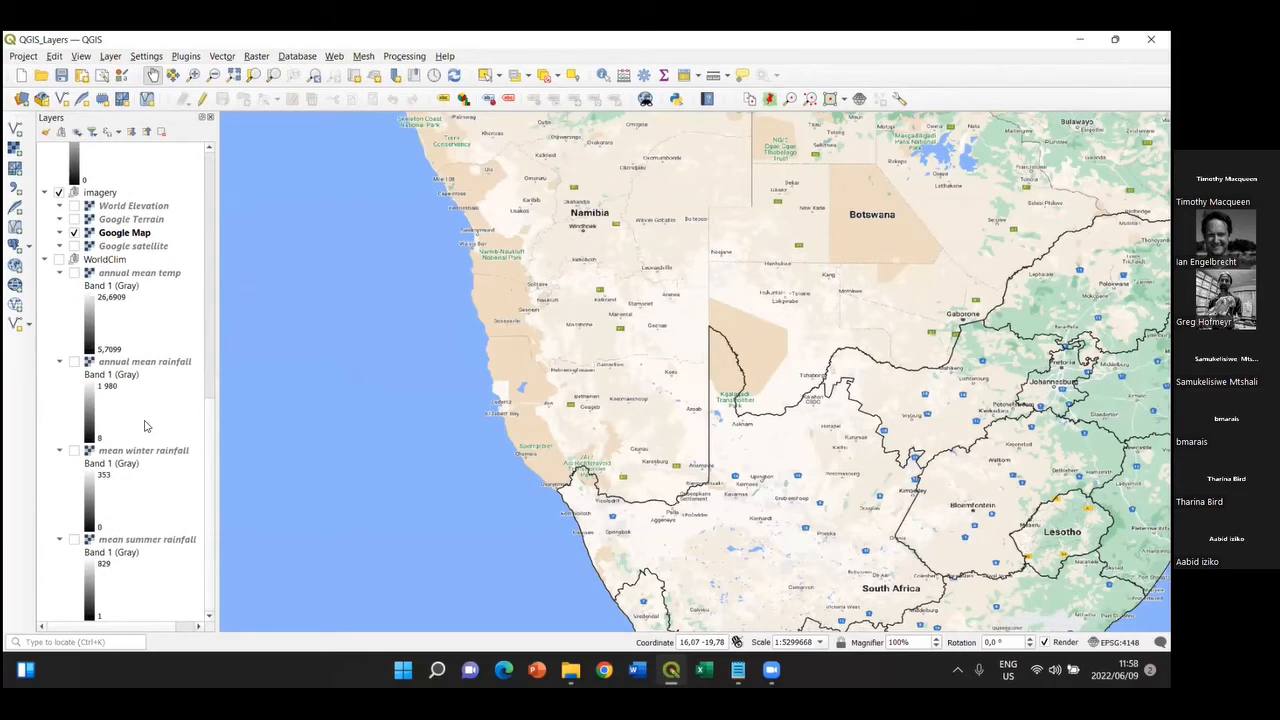
scroll(145, 426, up, 15)
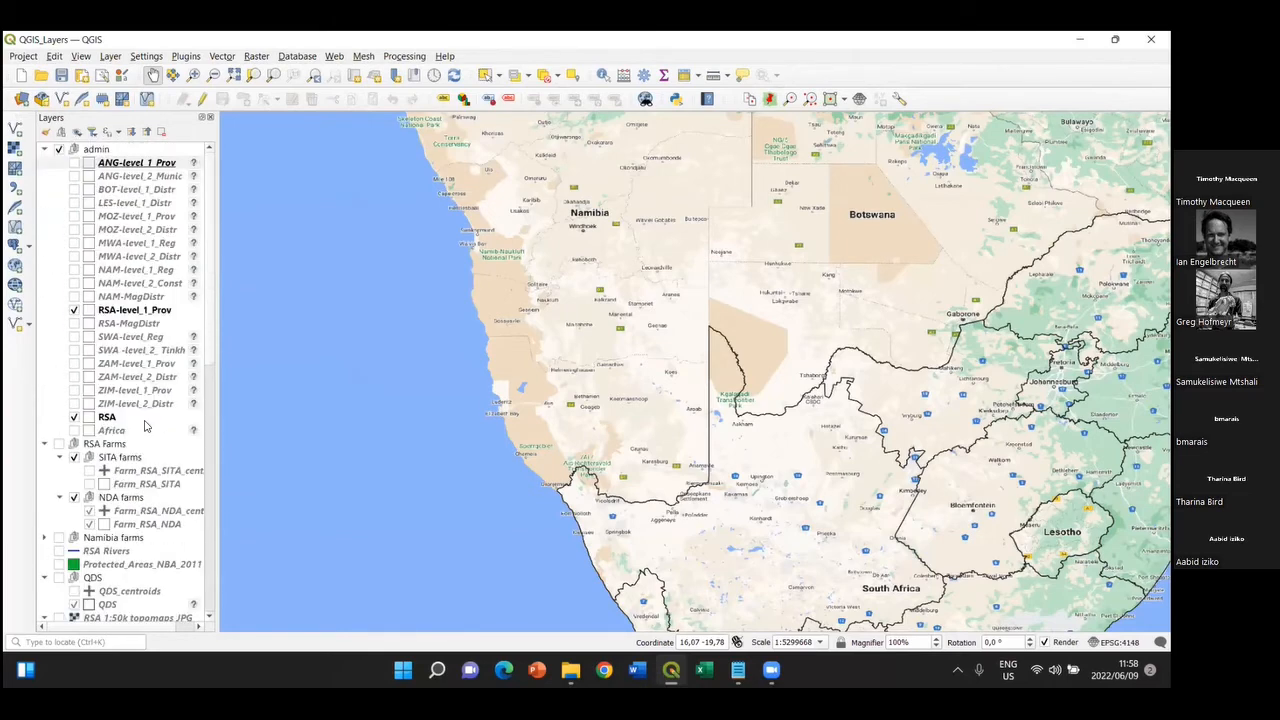
scroll(135, 420, down, 9)
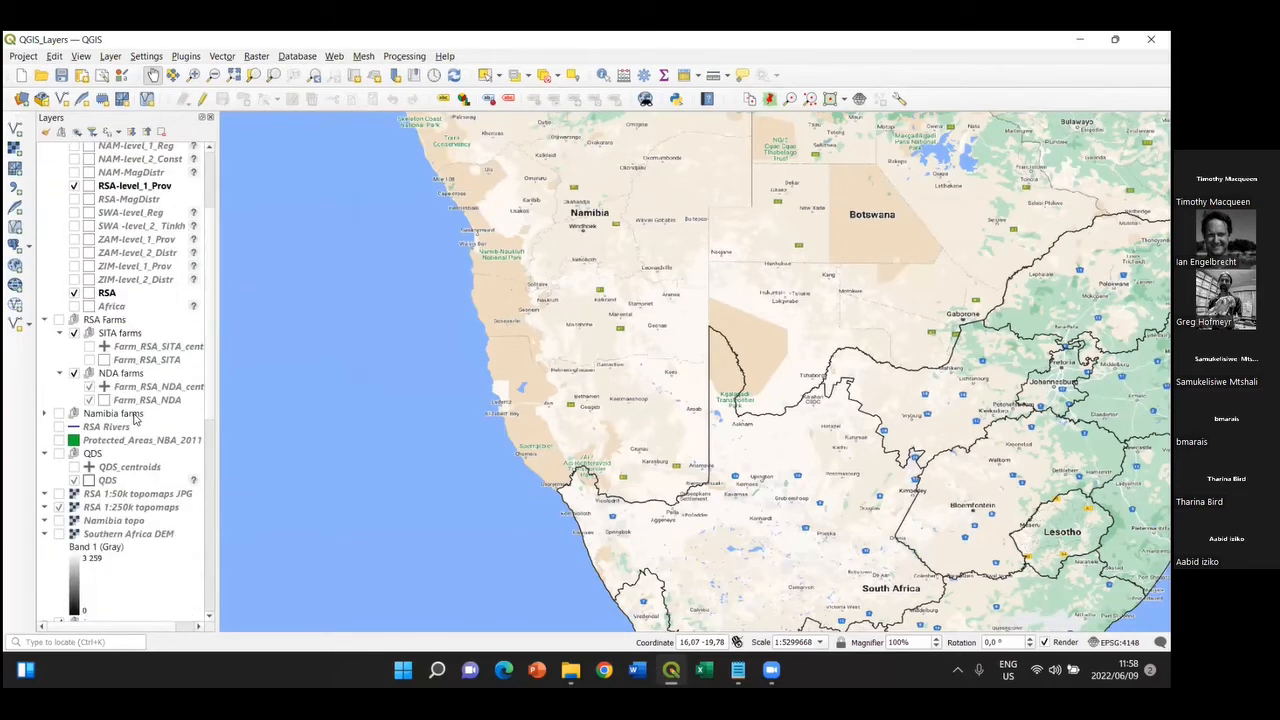
scroll(135, 420, down, 3)
scroll(135, 420, down, 1)
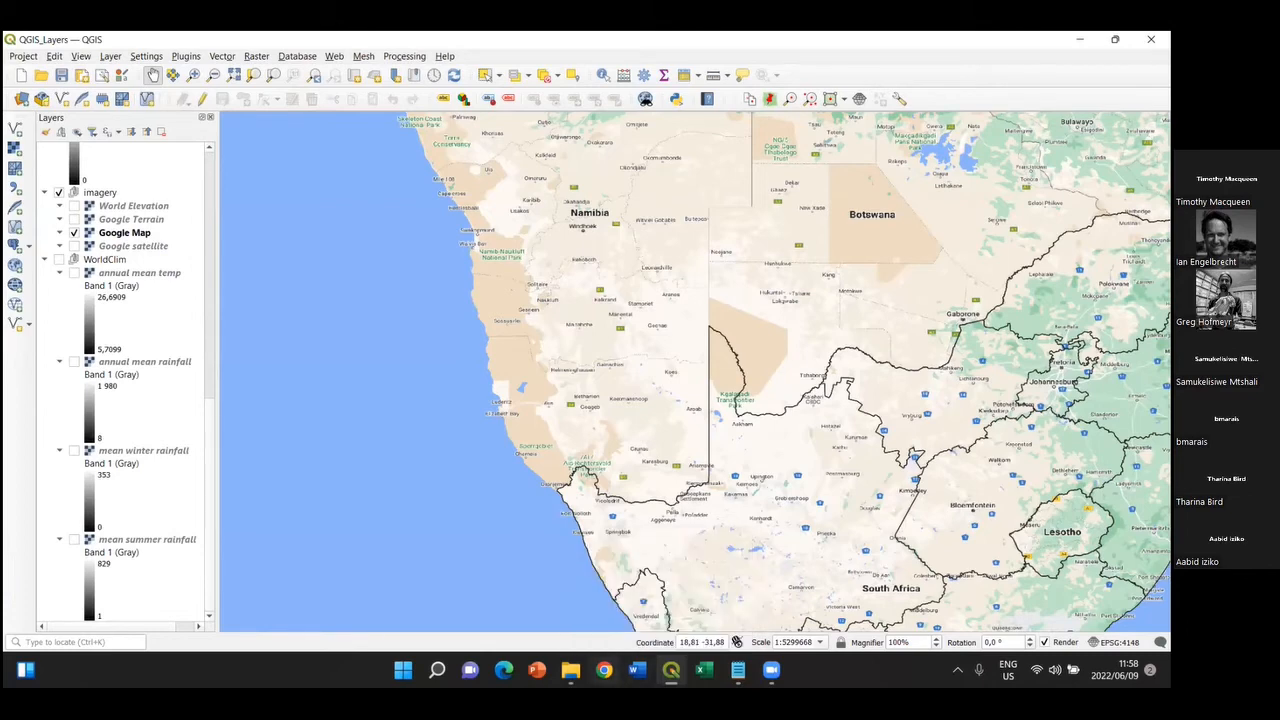
Return to File Explorer, try once more to delete the curator tigrina CSV, and cancel the attempt
click(570, 670)
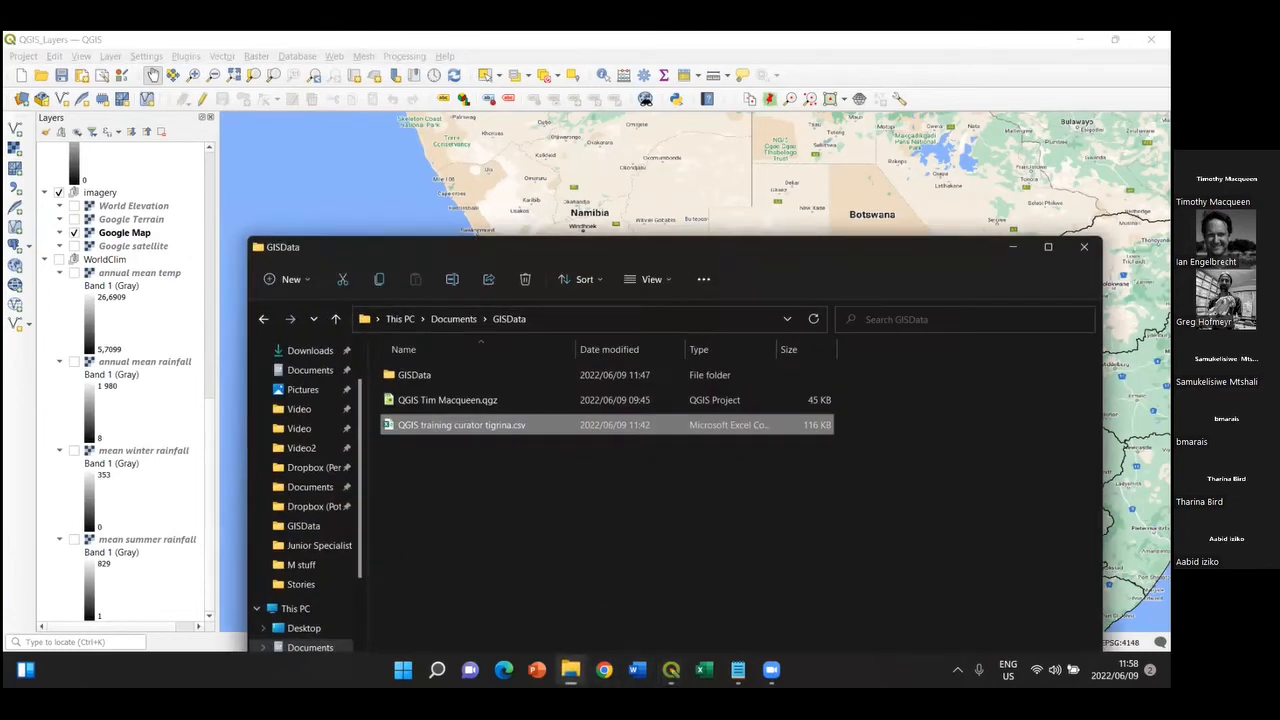
right_click(540, 431)
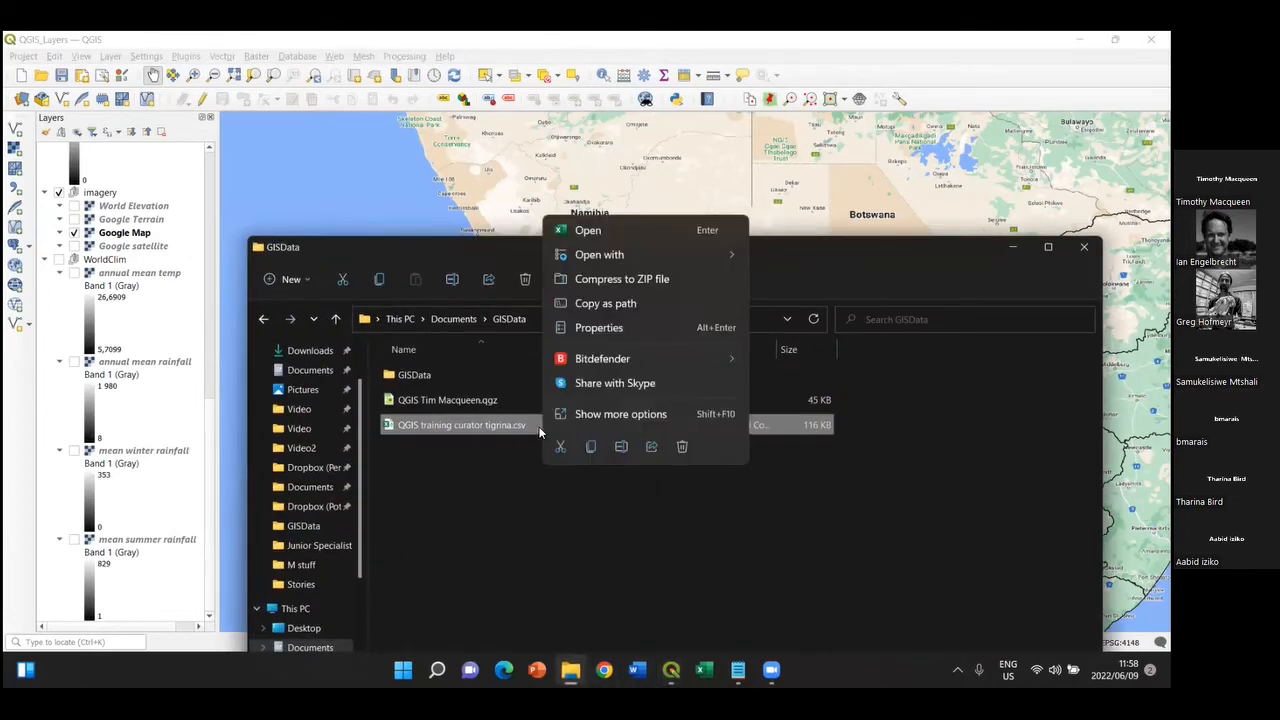
click(678, 445)
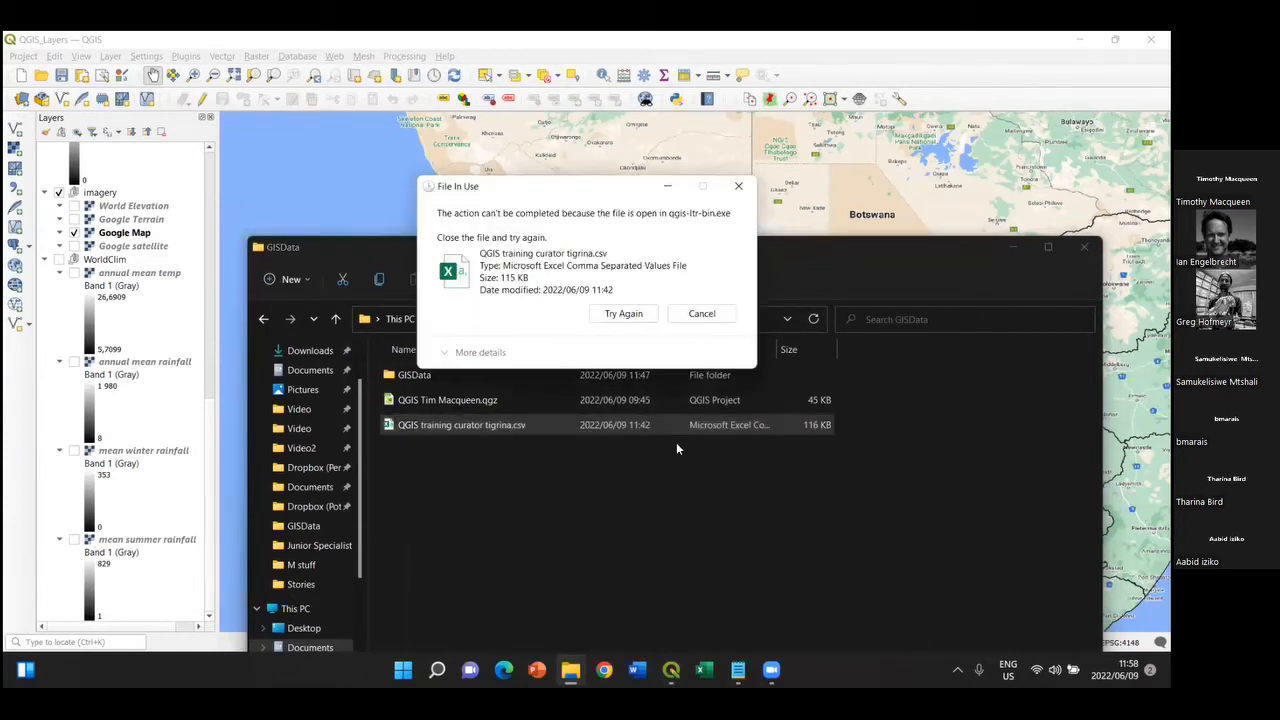
click(700, 314)
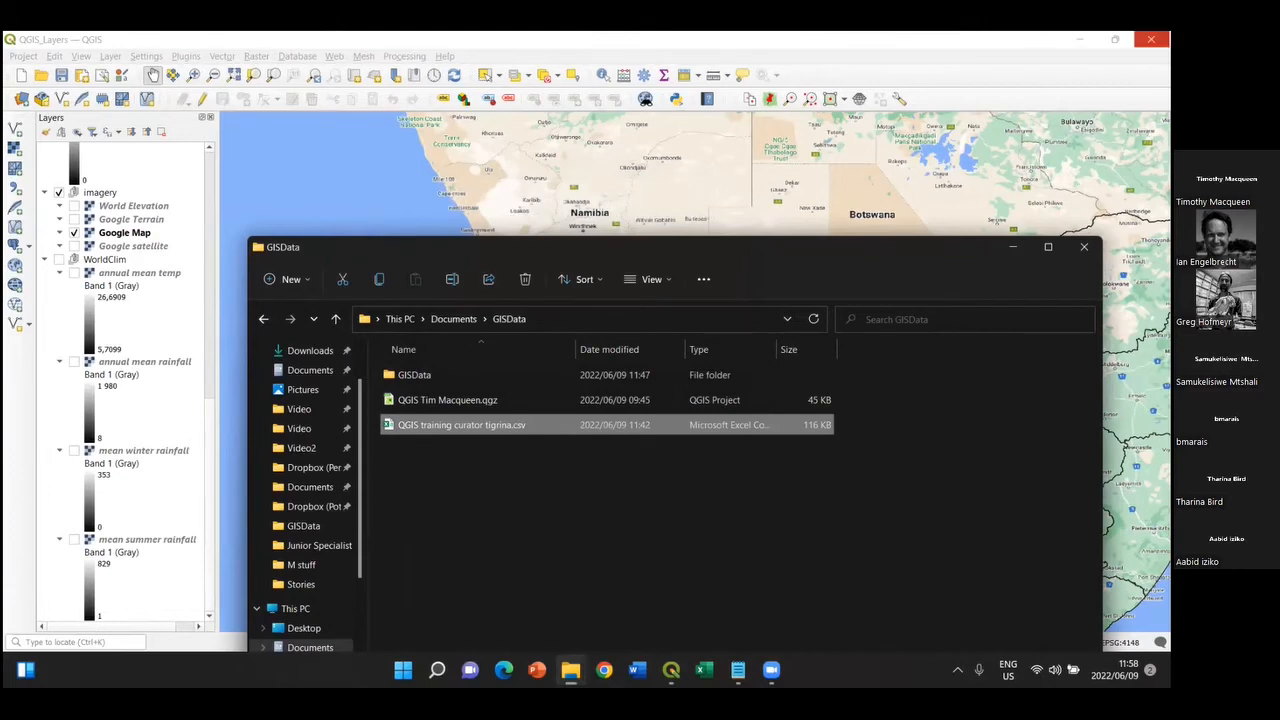
Close QGIS and delete QGIS training curator tigrina.csv from the GISData folder
click(1151, 40)
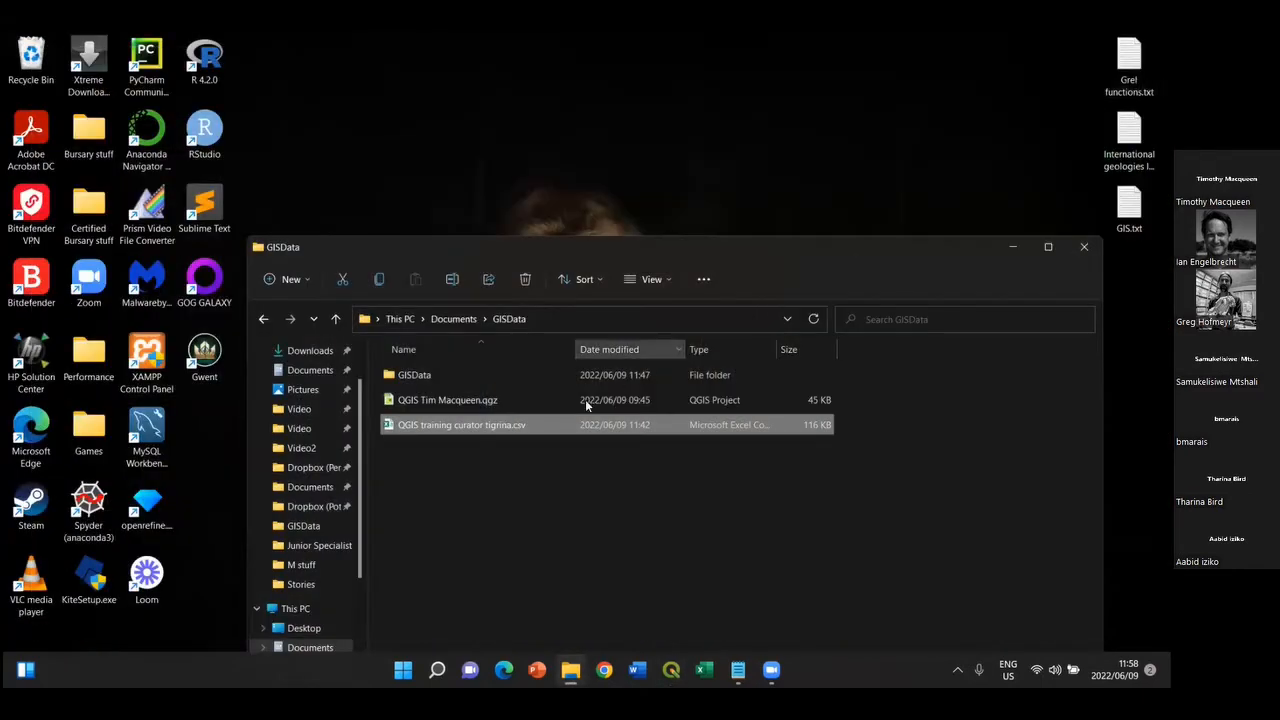
right_click(560, 431)
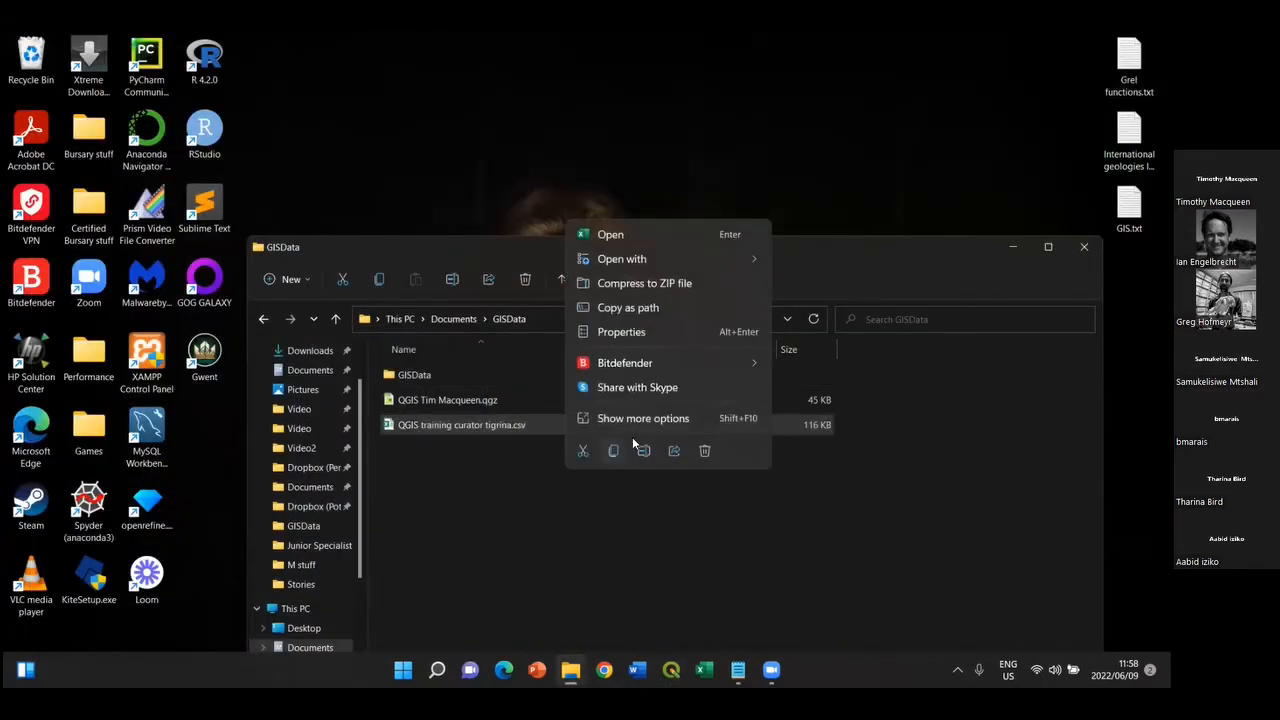
click(703, 451)
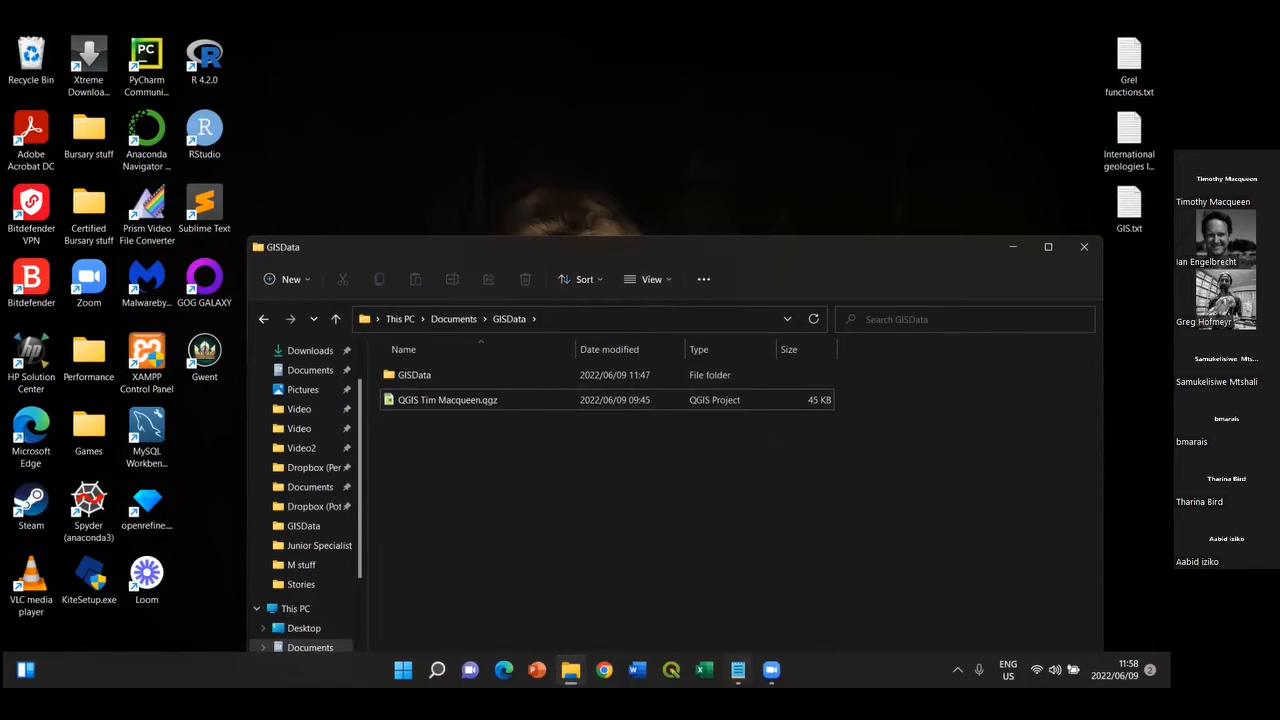
Save the shared QGIS training curator tigrina.csv from Zoom into the GISData folder
click(771, 670)
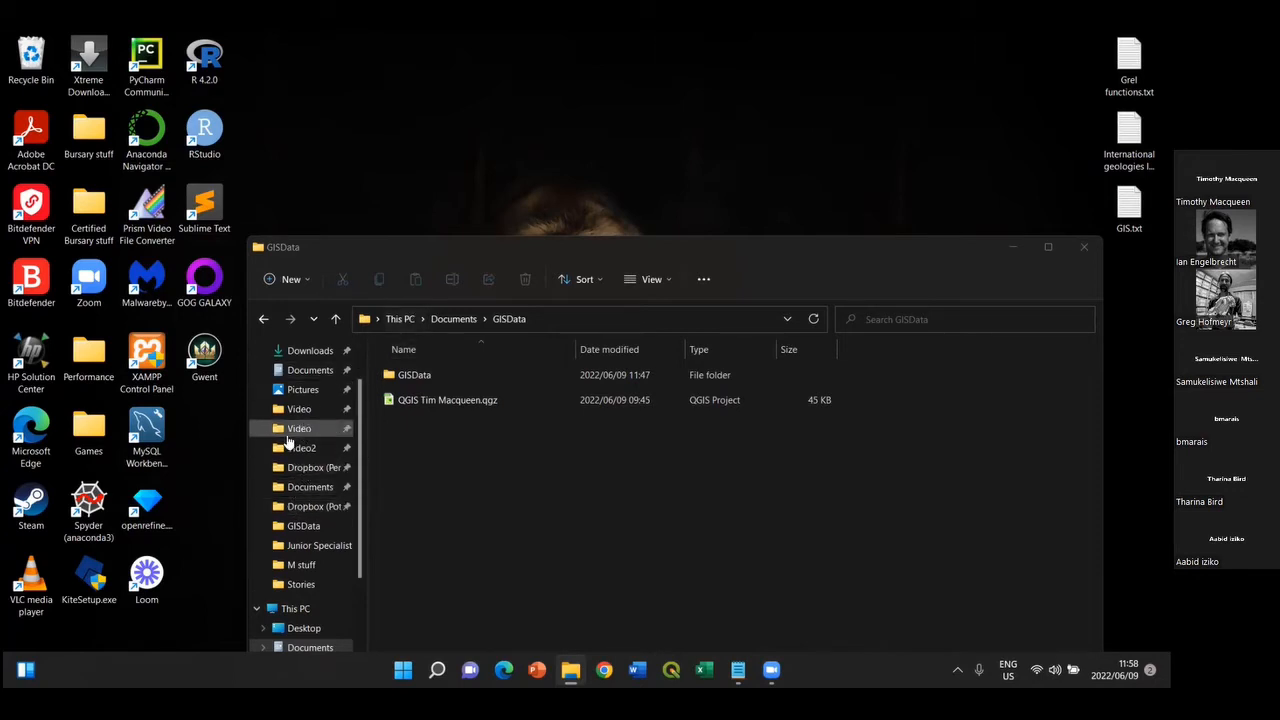
click(311, 352)
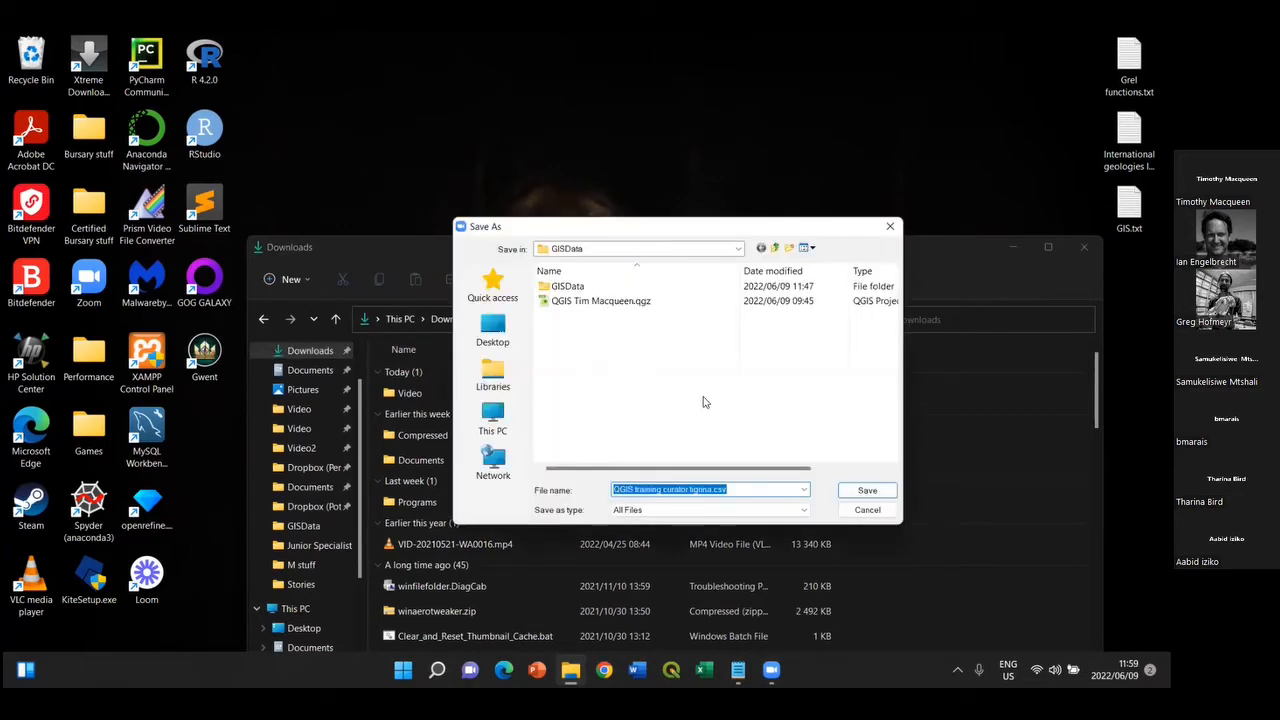
click(856, 494)
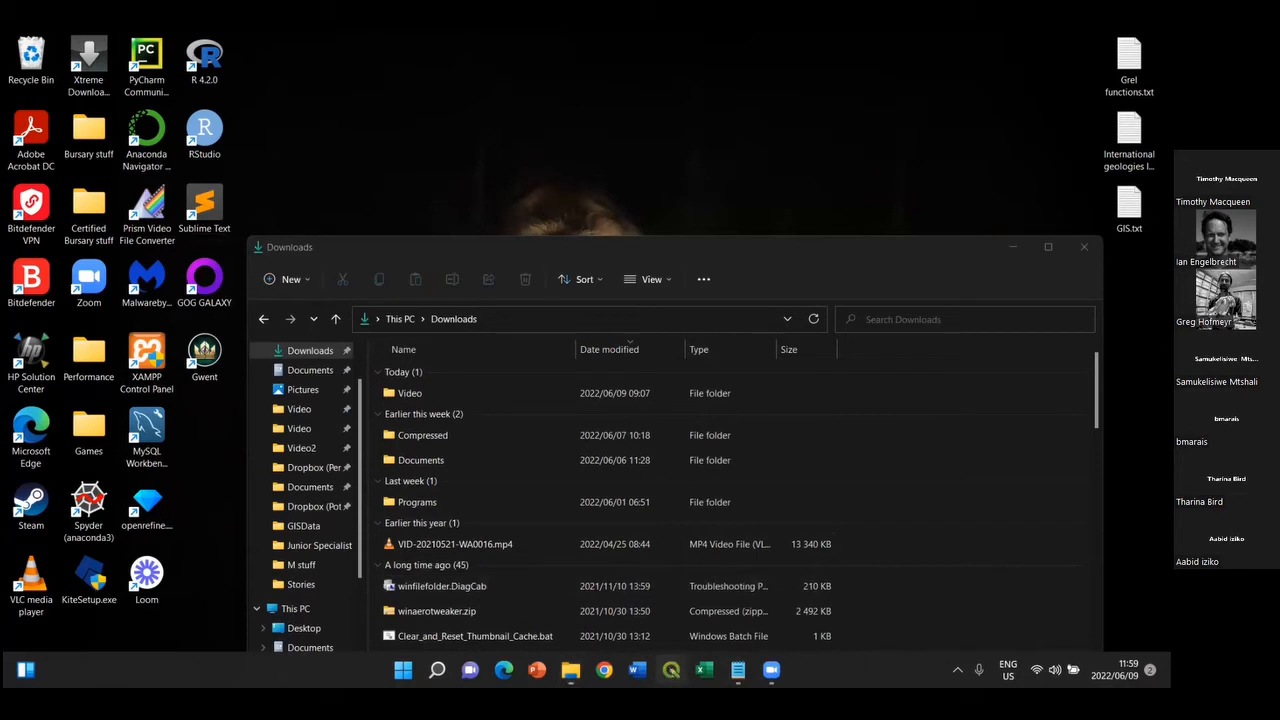
Restart QGIS and open the recent QGIS_Layers project
click(671, 669)
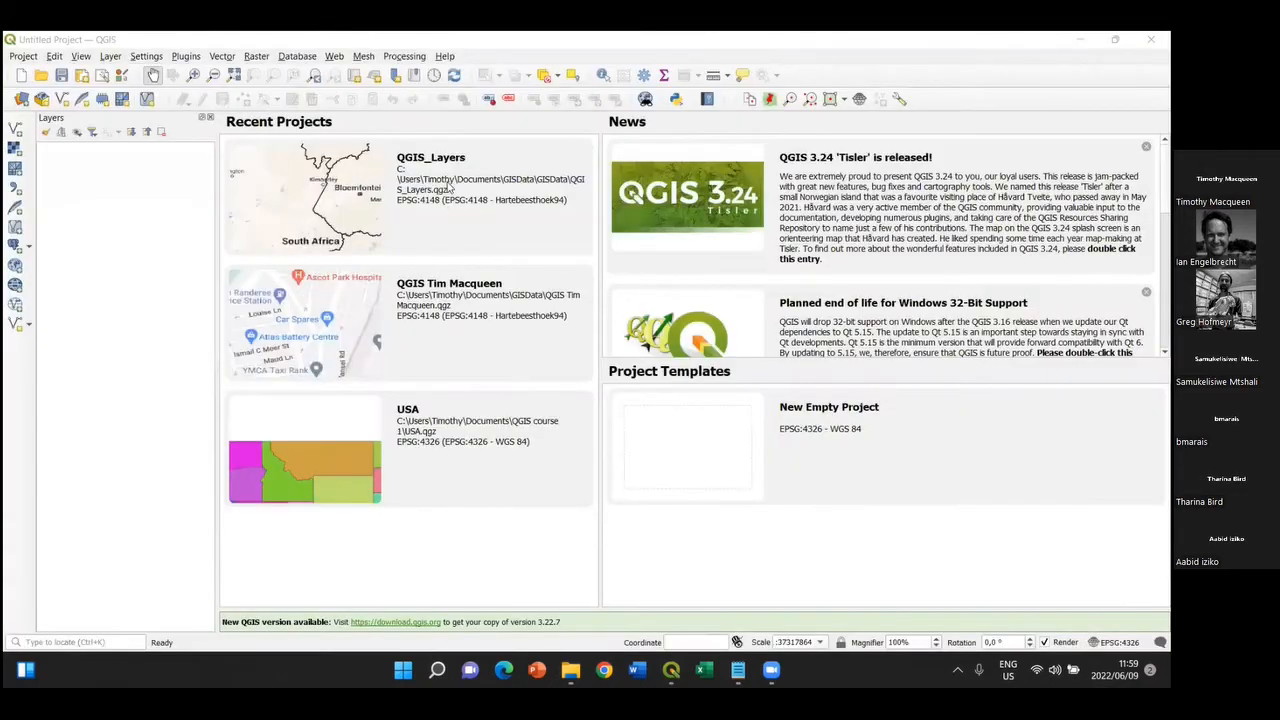
double_click(448, 184)
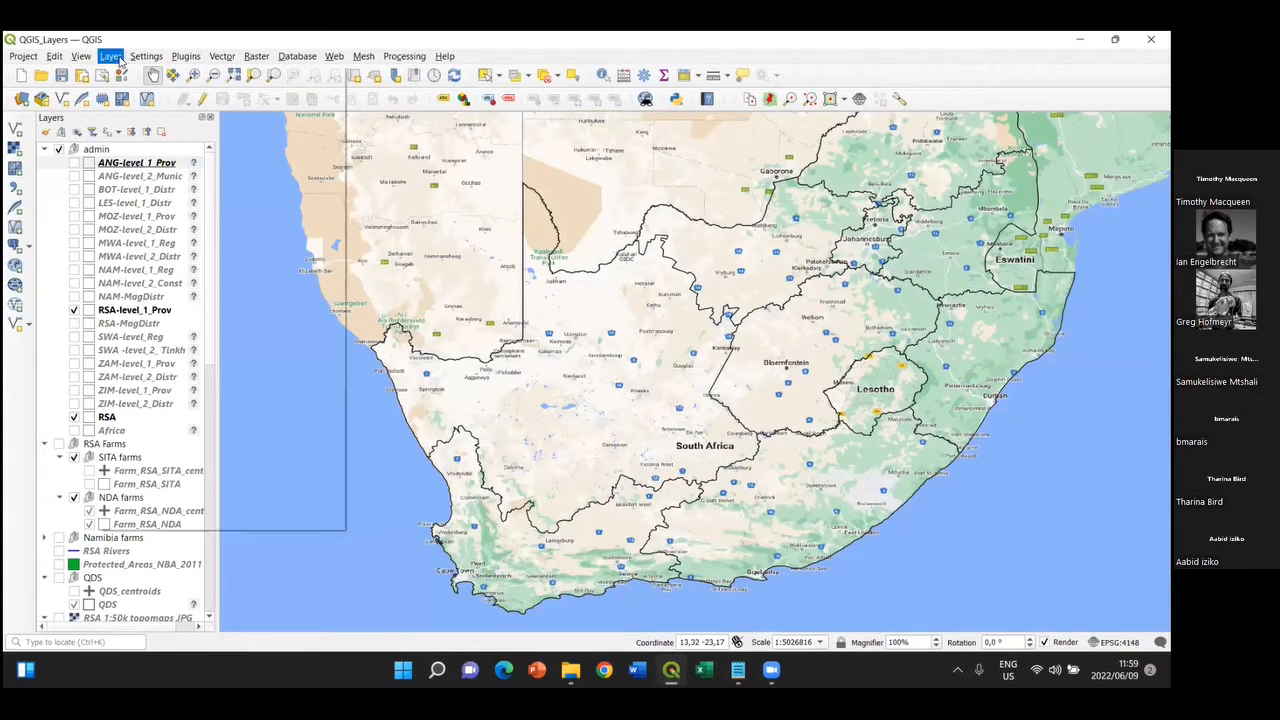
Start a new delimited text layer and load QGIS training curator tigrina.csv from the GISData folder as its source
click(118, 58)
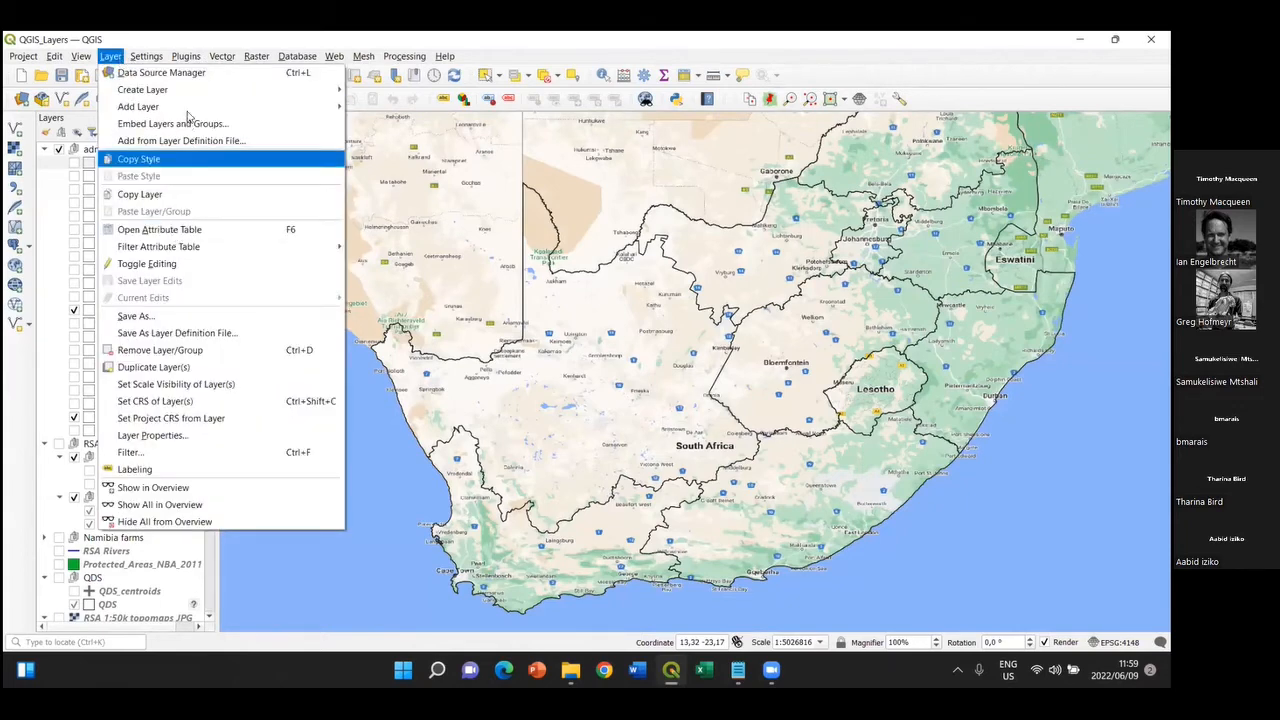
mouse_move(190, 108)
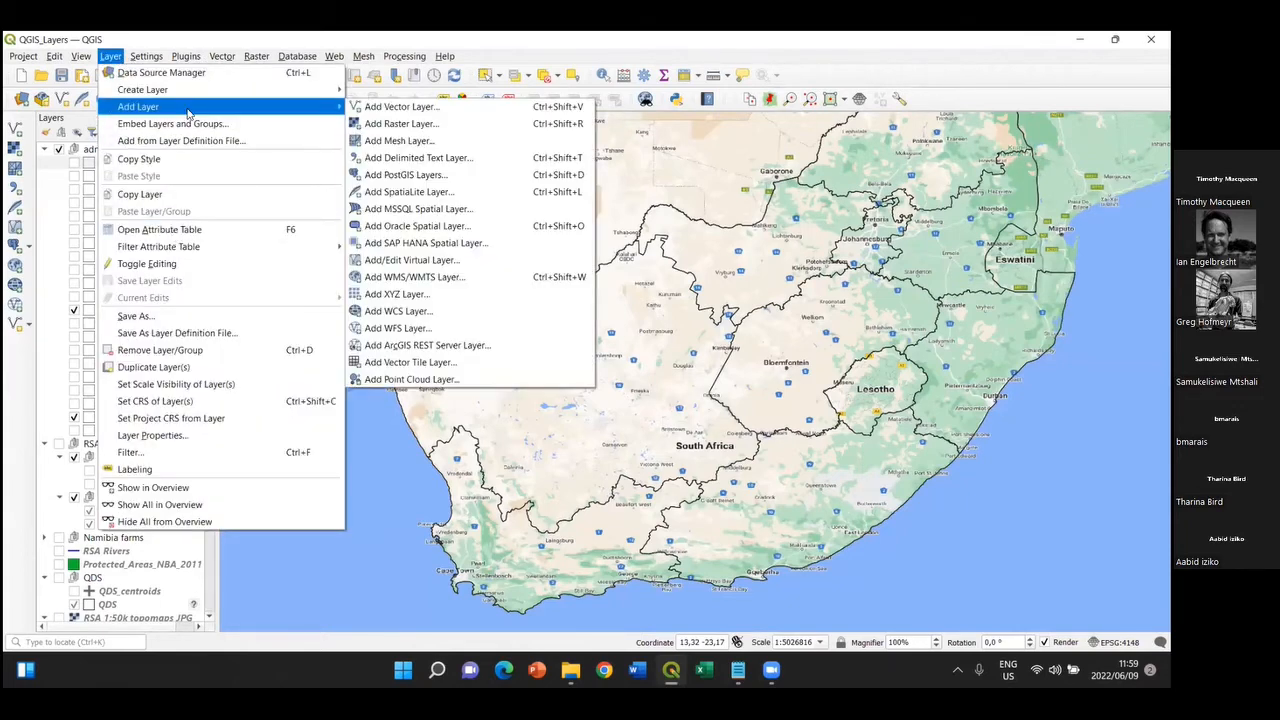
click(388, 160)
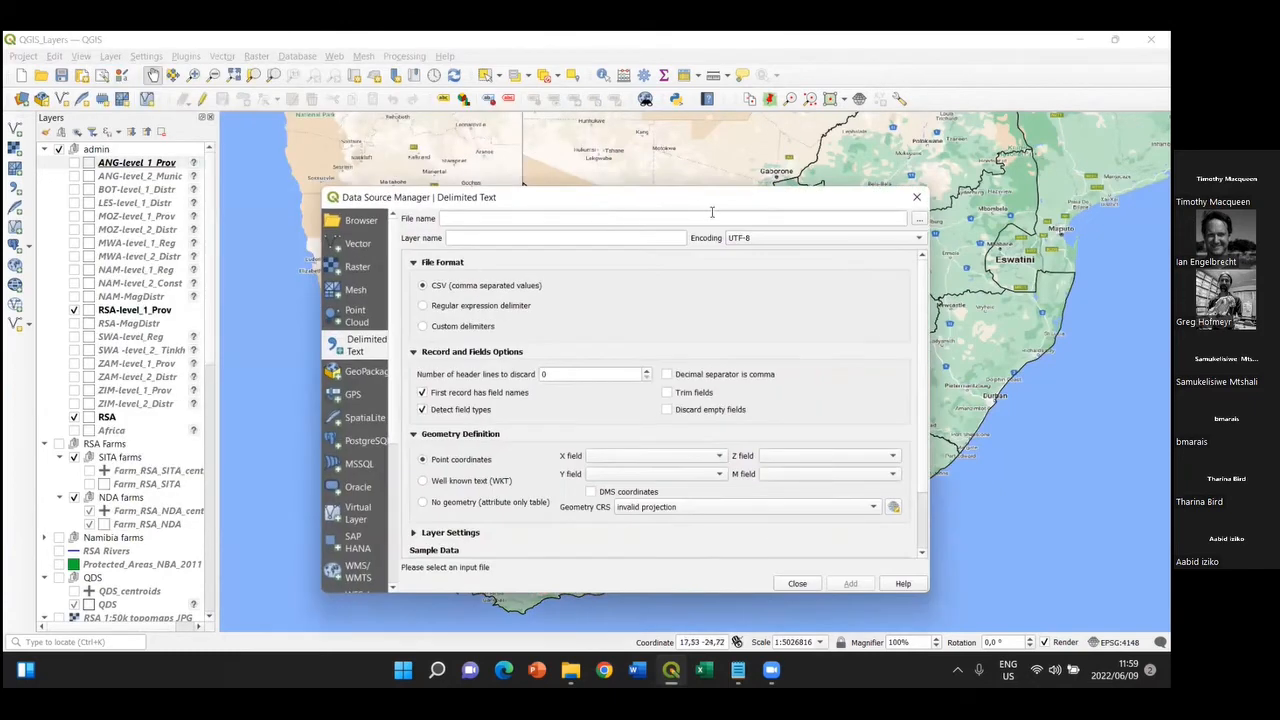
click(918, 221)
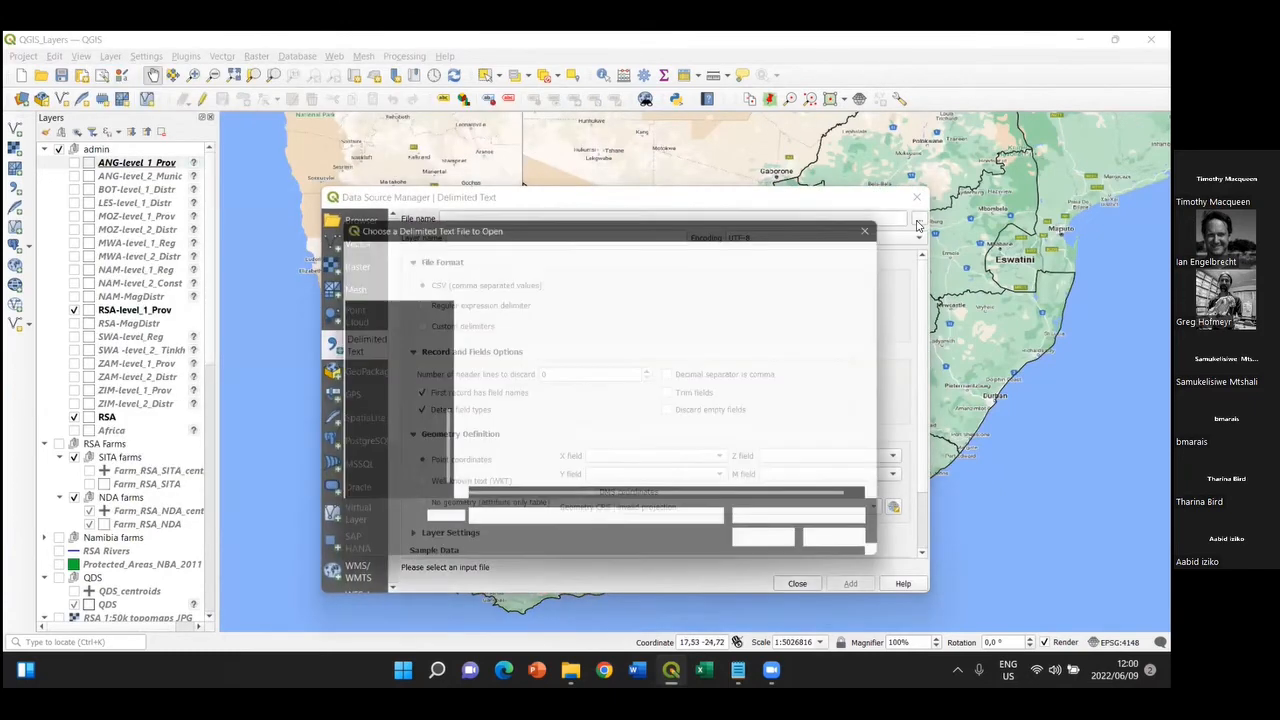
click(633, 354)
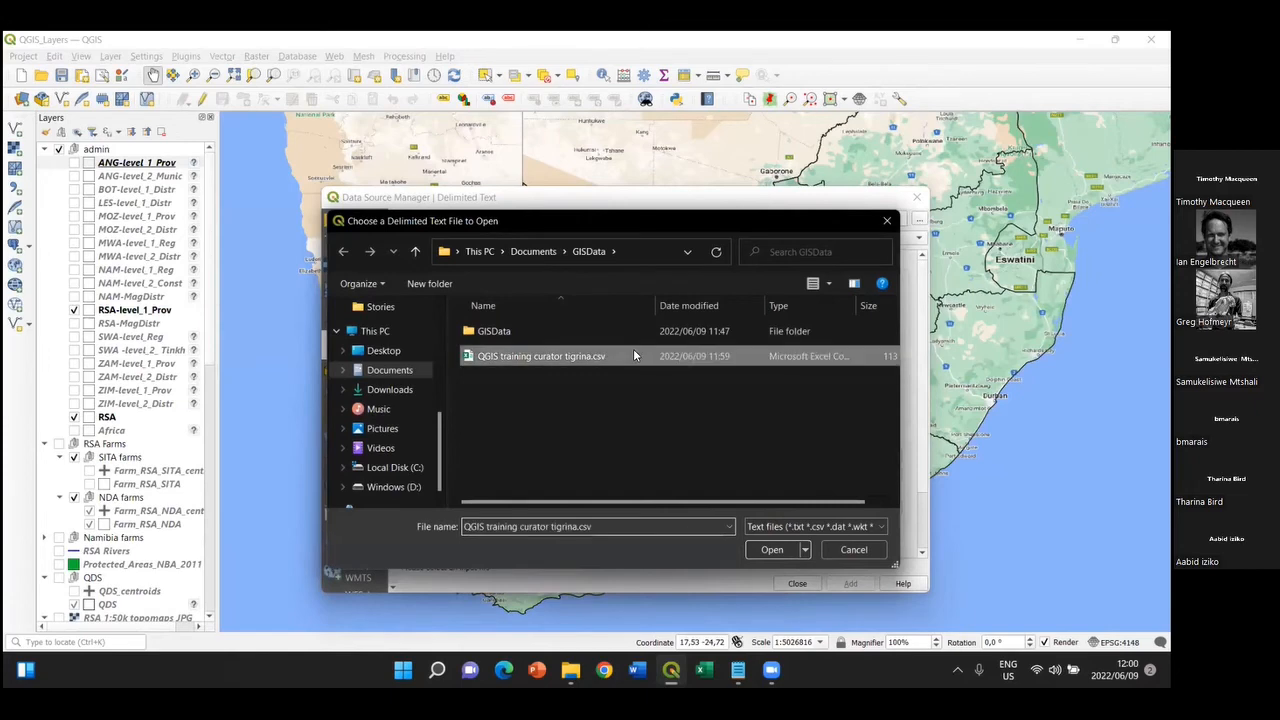
double_click(633, 354)
scroll(633, 354, down, 2)
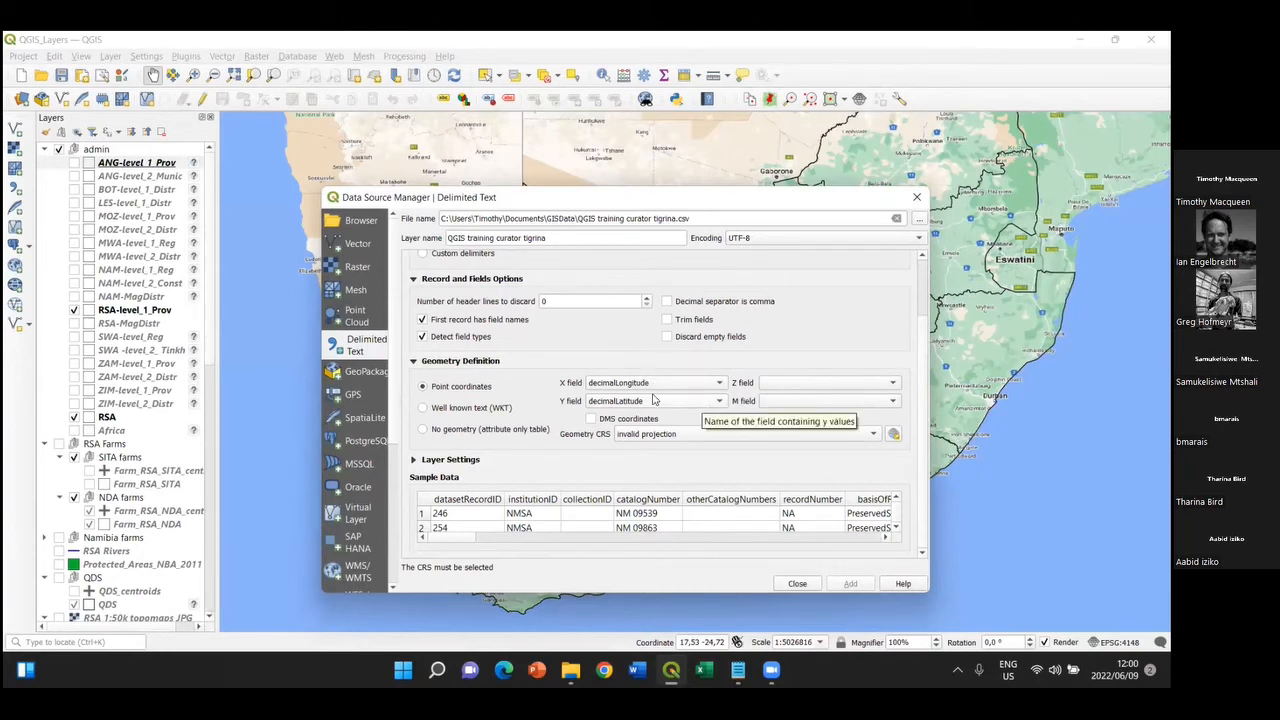
click(684, 62)
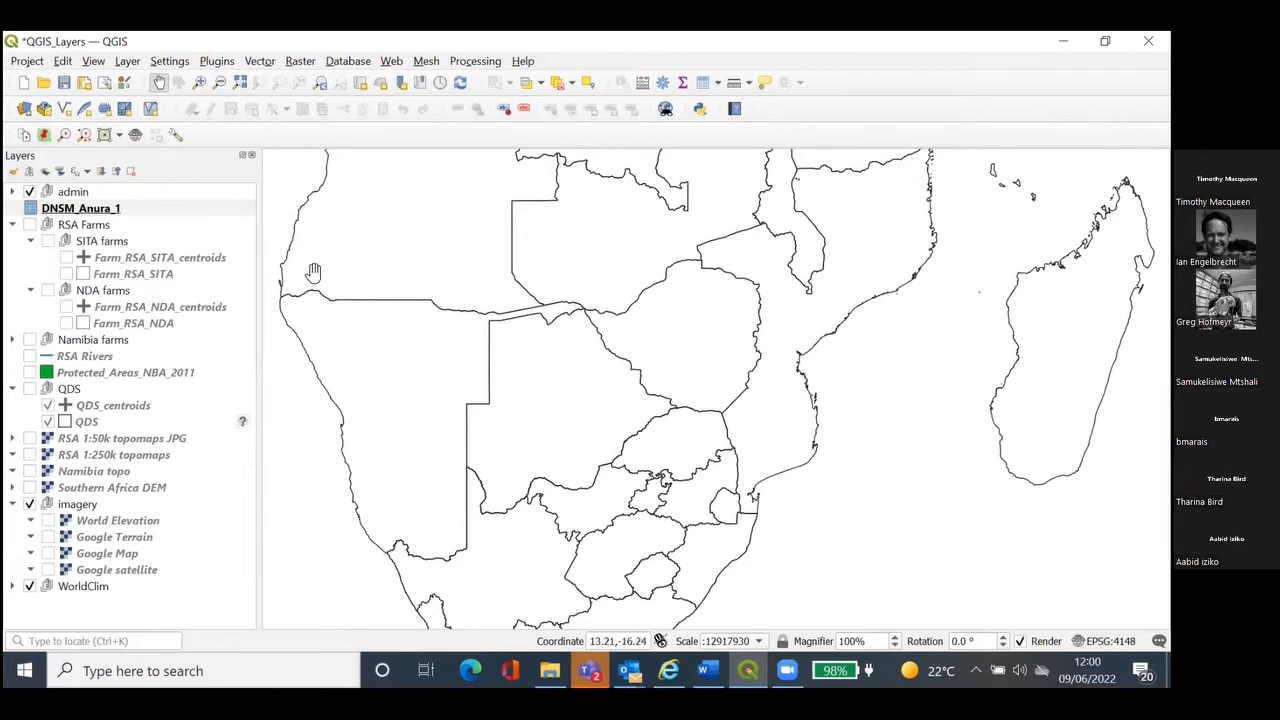
Remove the DNSM_Anura_1 layer from the project
click(60, 212)
right_click(62, 214)
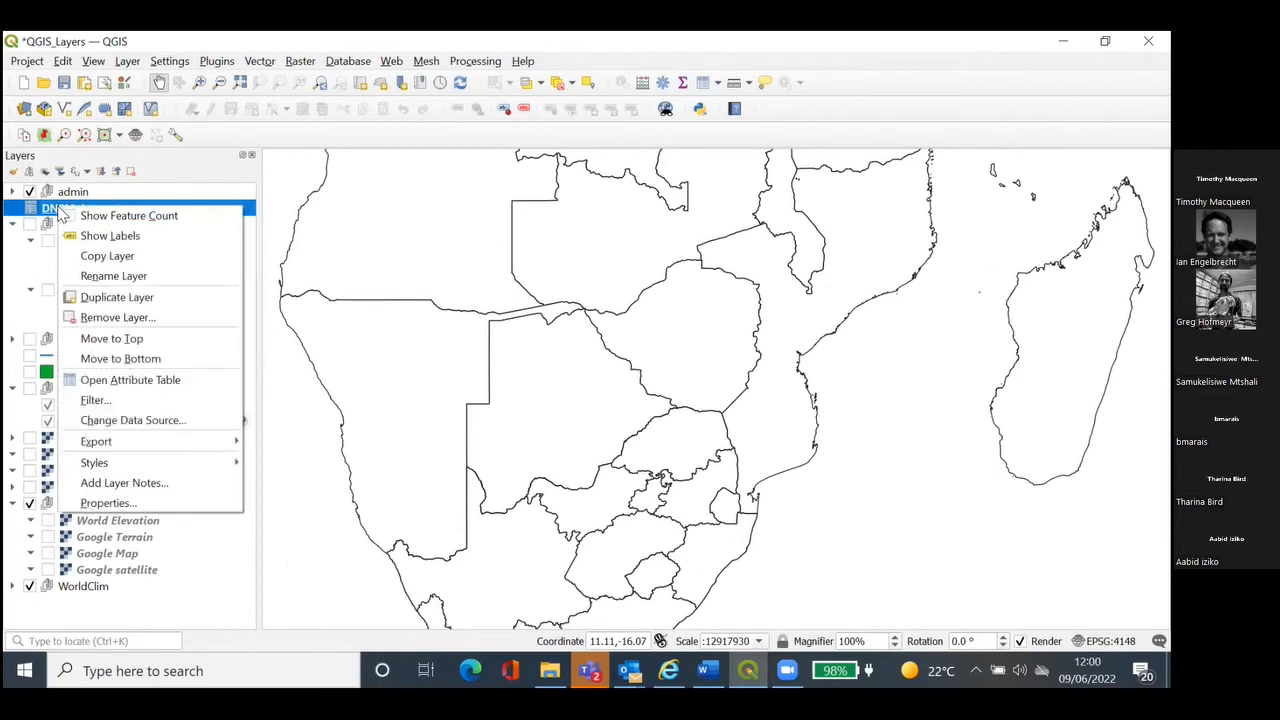
click(112, 318)
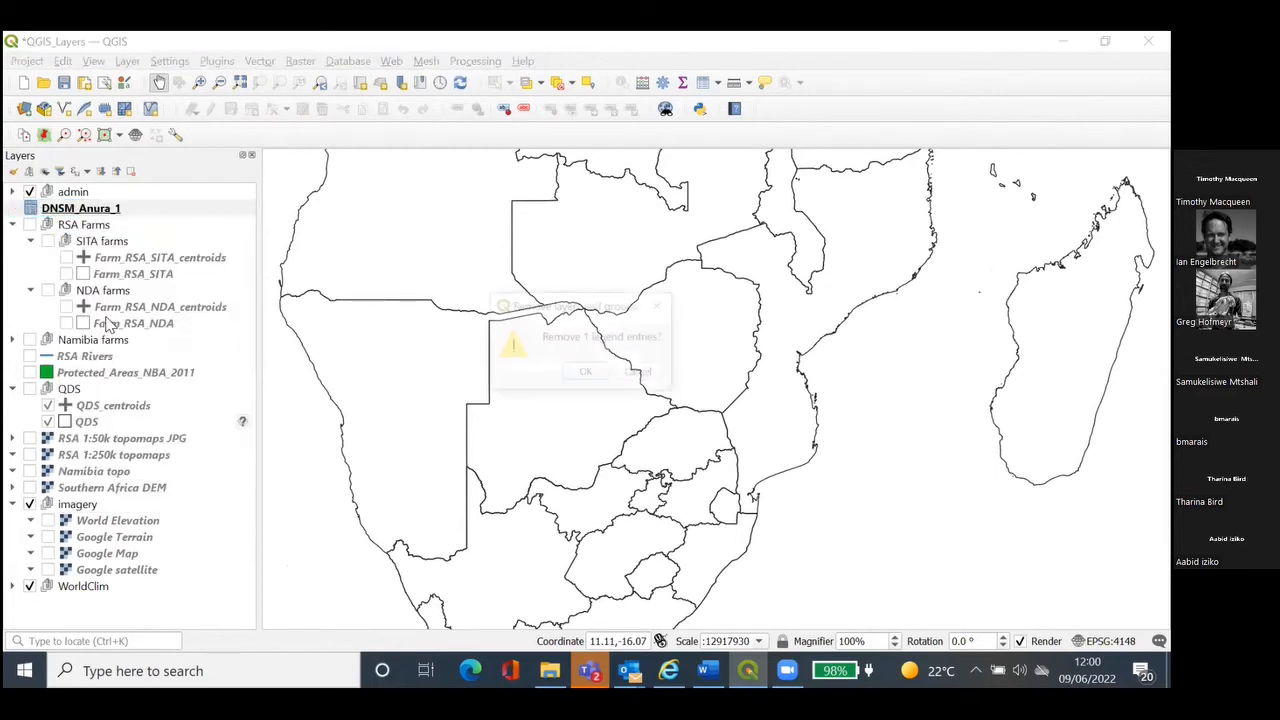
click(601, 370)
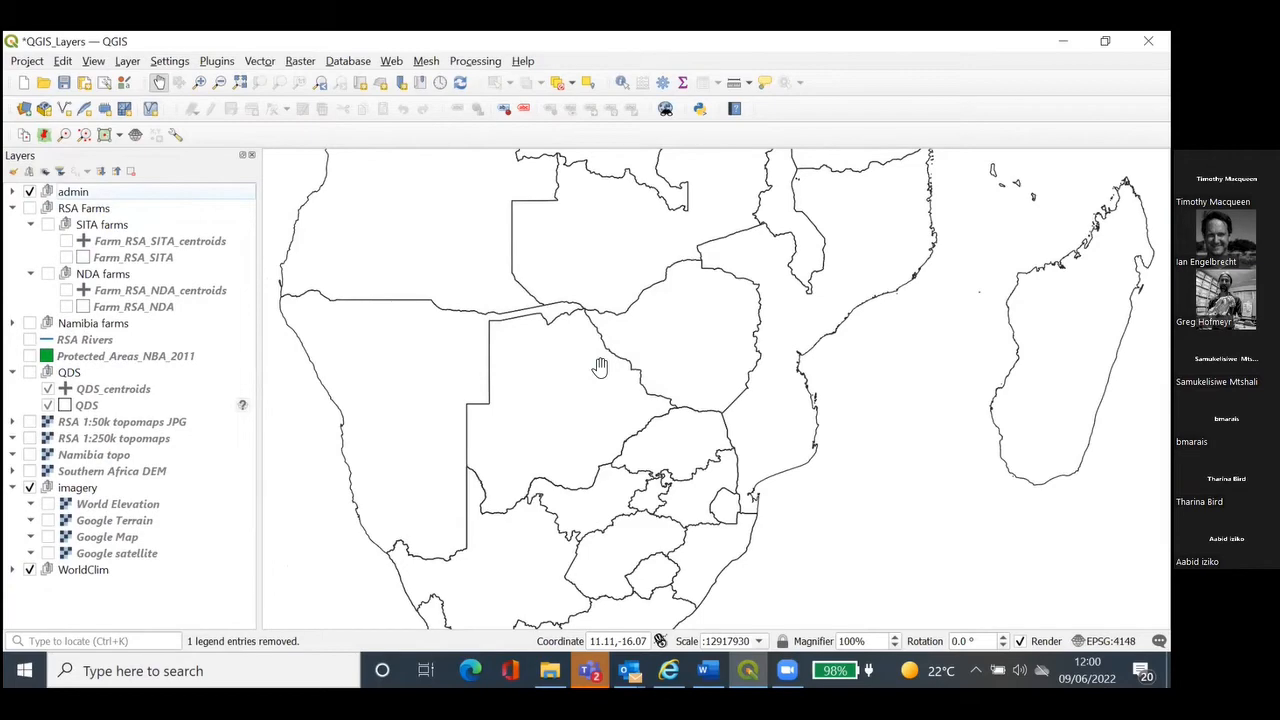
Start a new delimited text layer and open the file browser to choose its source file
click(127, 66)
mouse_move(155, 121)
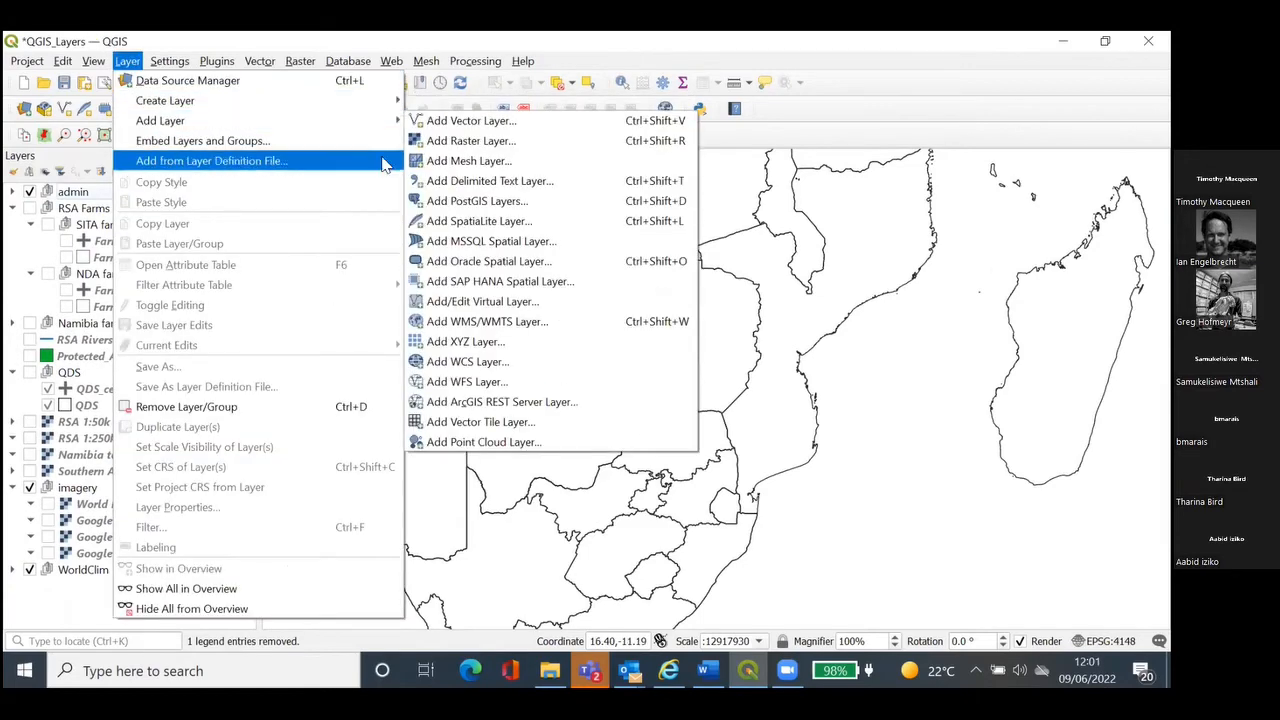
click(458, 181)
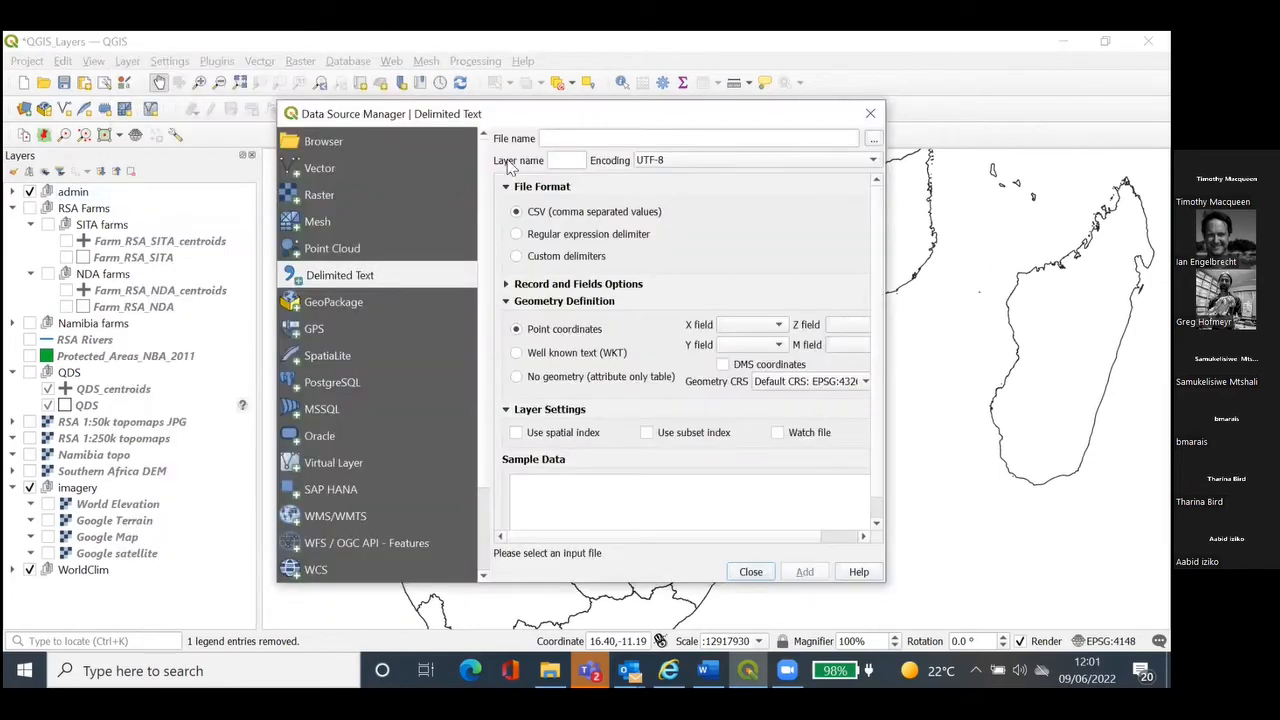
click(873, 139)
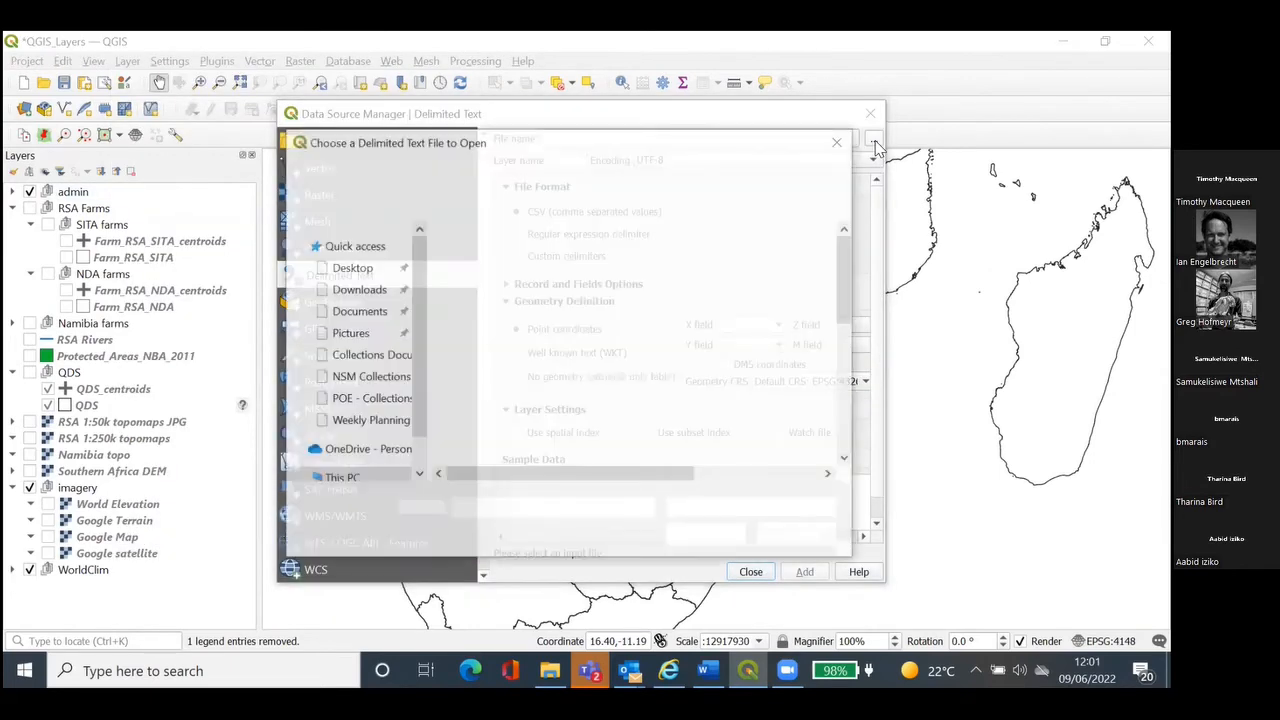
Load DNSM_Anura_1.csv from the Desktop as the delimited text source, and widen and reposition the import dialog
click(510, 261)
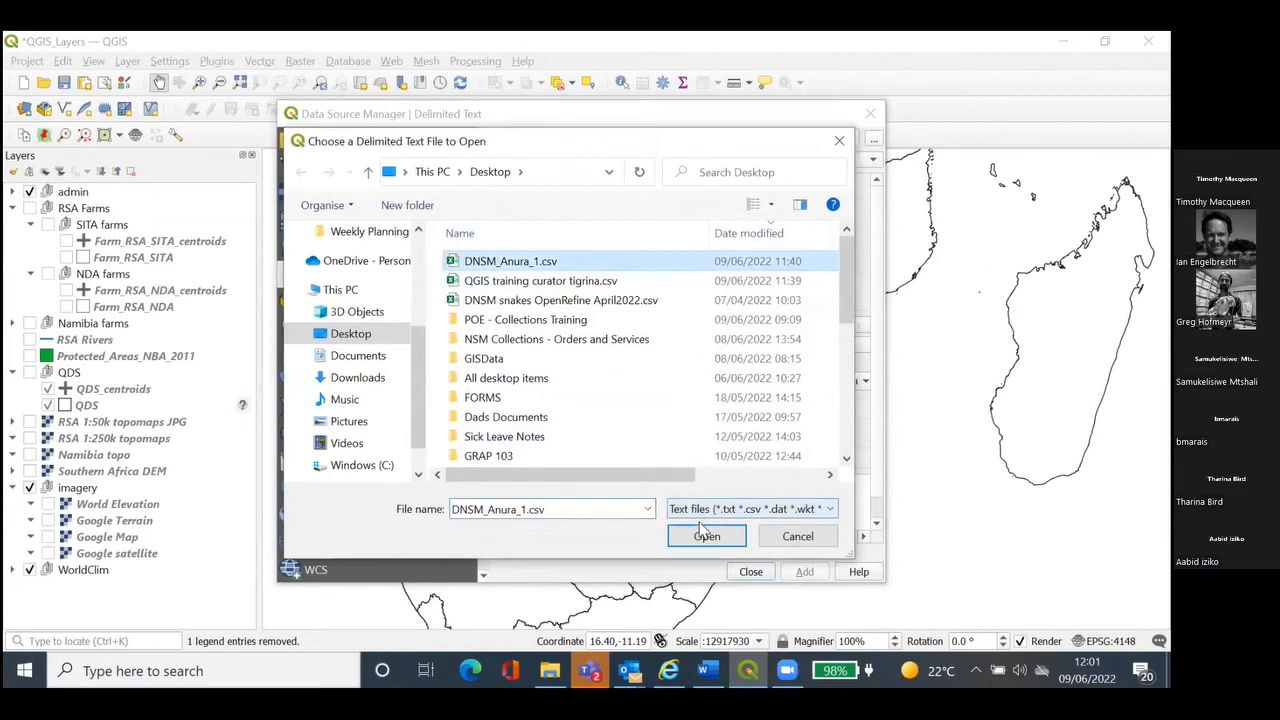
click(690, 540)
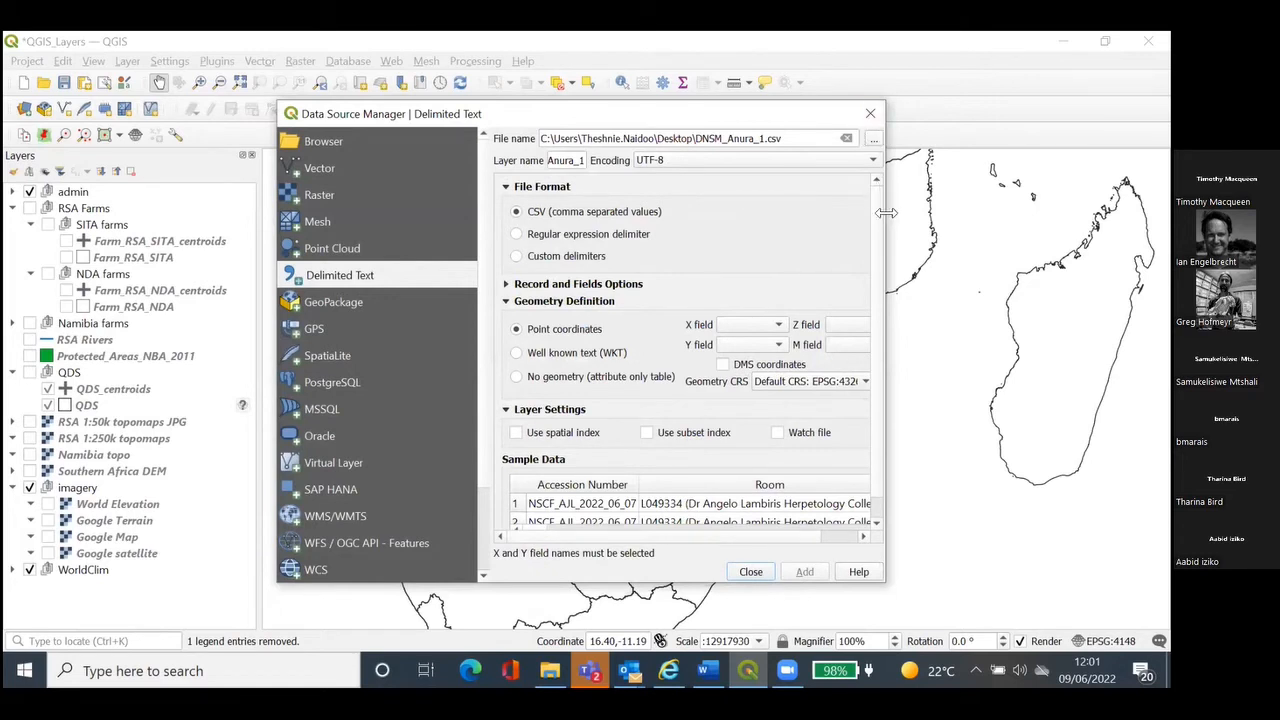
drag(886, 213, 1170, 213)
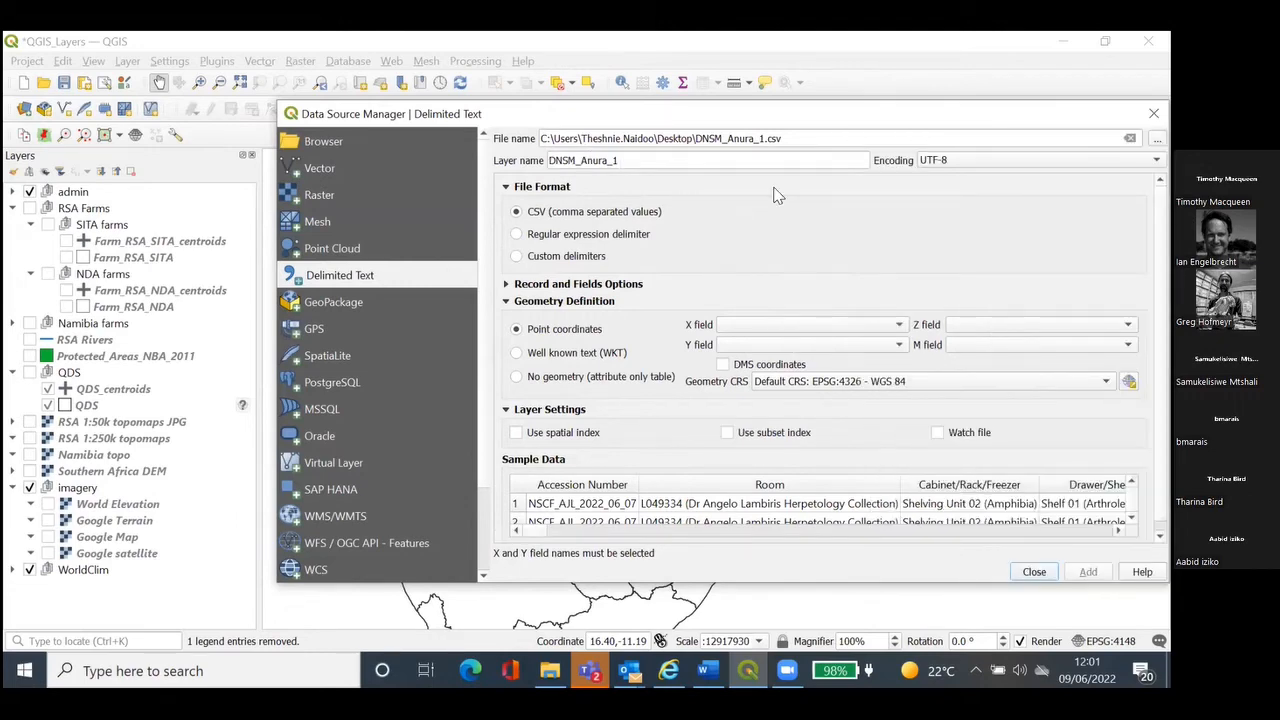
drag(818, 116, 656, 156)
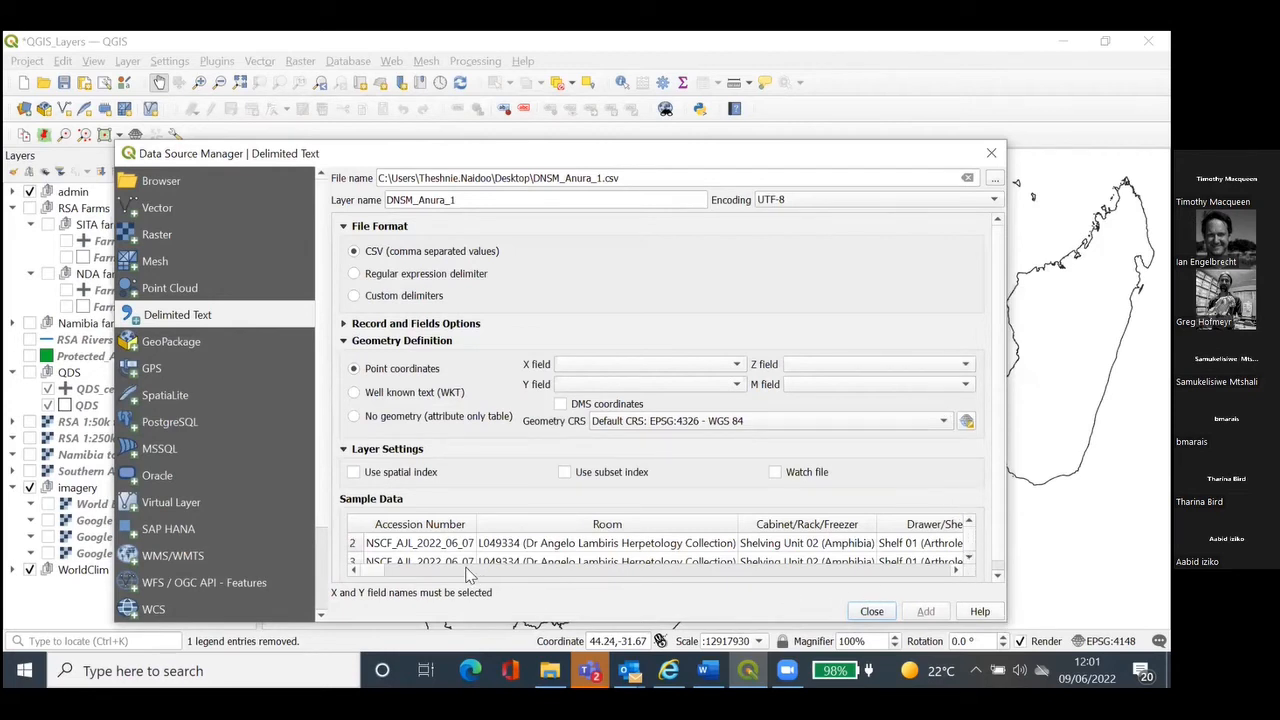
Assign Longitude1 as the X field and Latitude1 as the Y field, and add DNSM_Anura_1 as a layer
drag(379, 570, 808, 565)
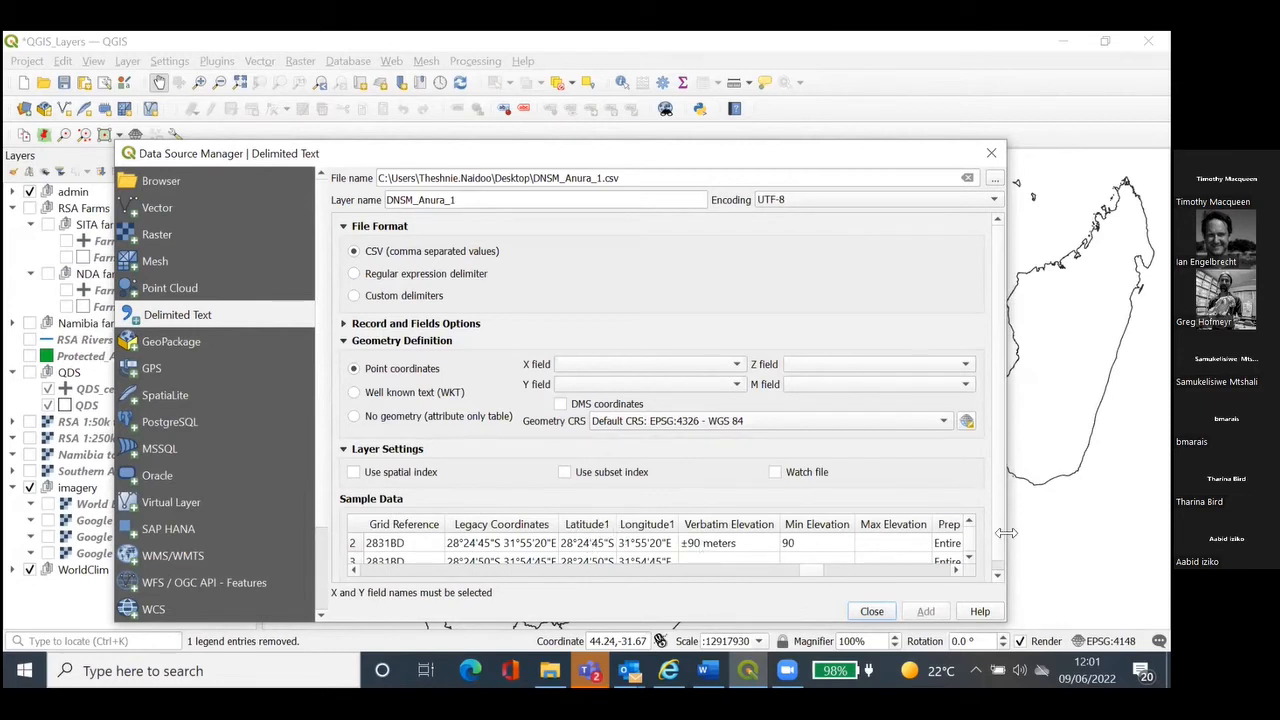
click(968, 557)
click(968, 557)
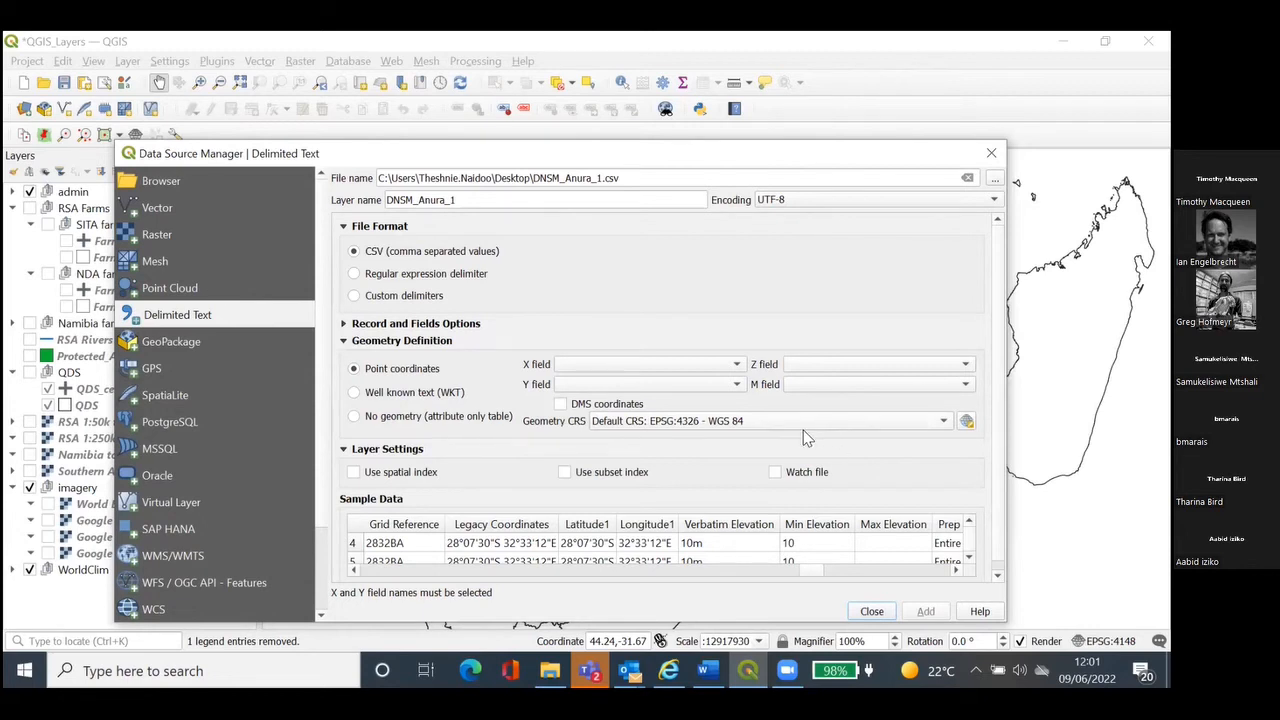
click(738, 364)
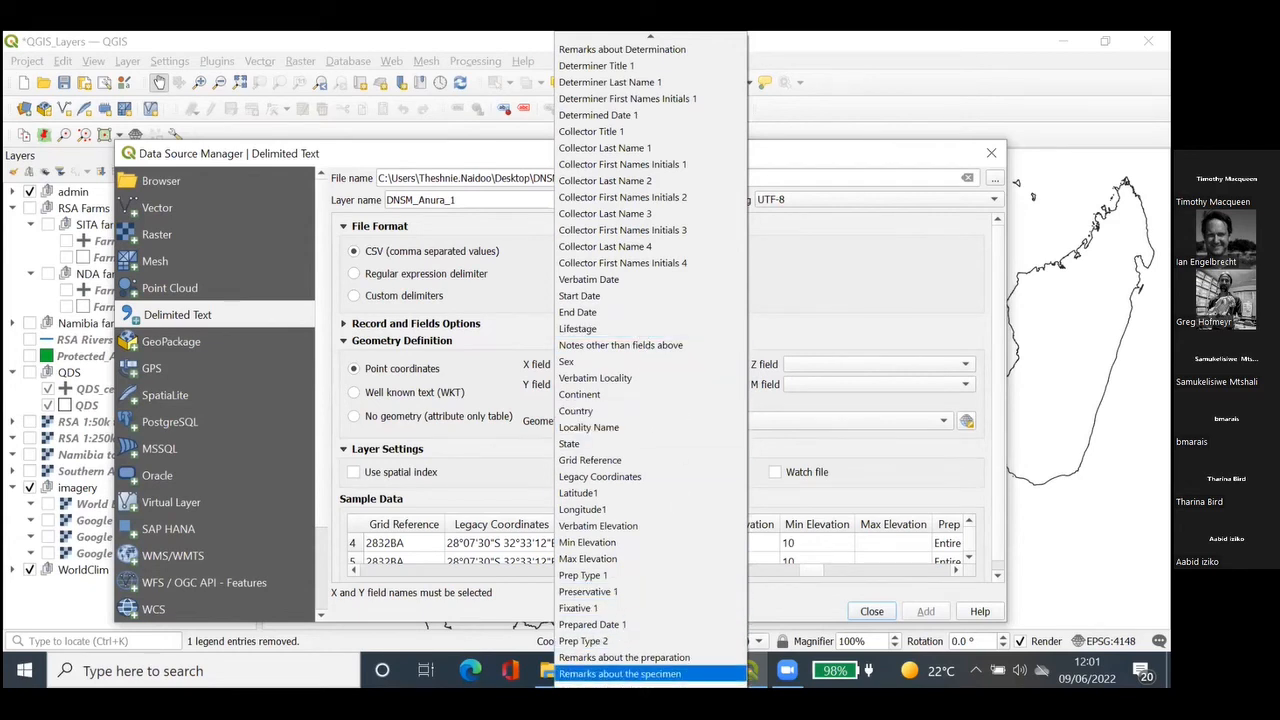
click(615, 510)
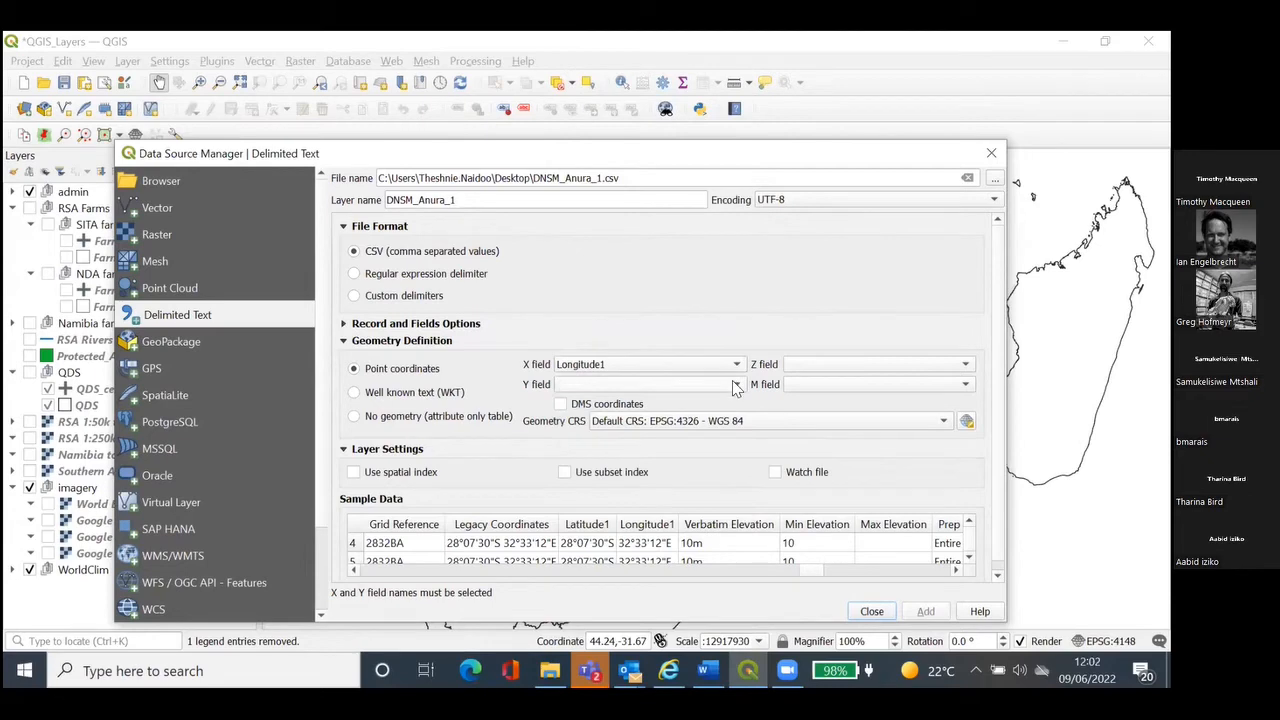
click(738, 385)
click(650, 560)
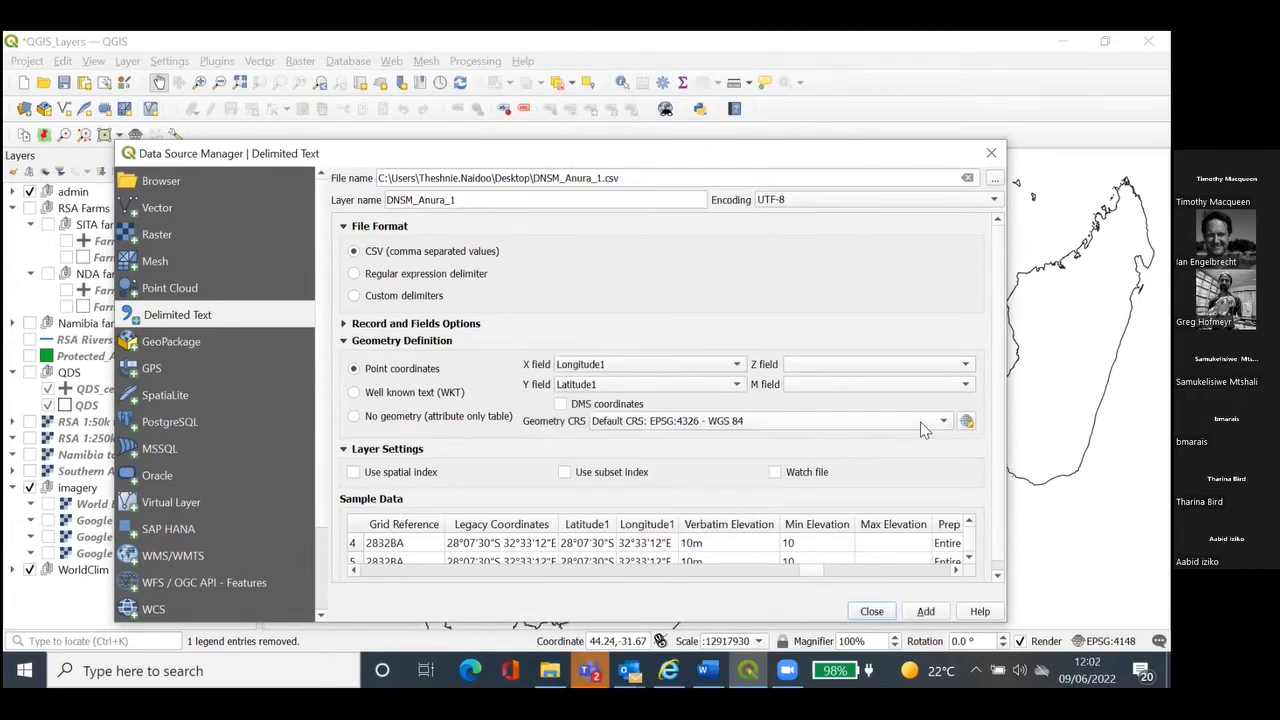
click(924, 612)
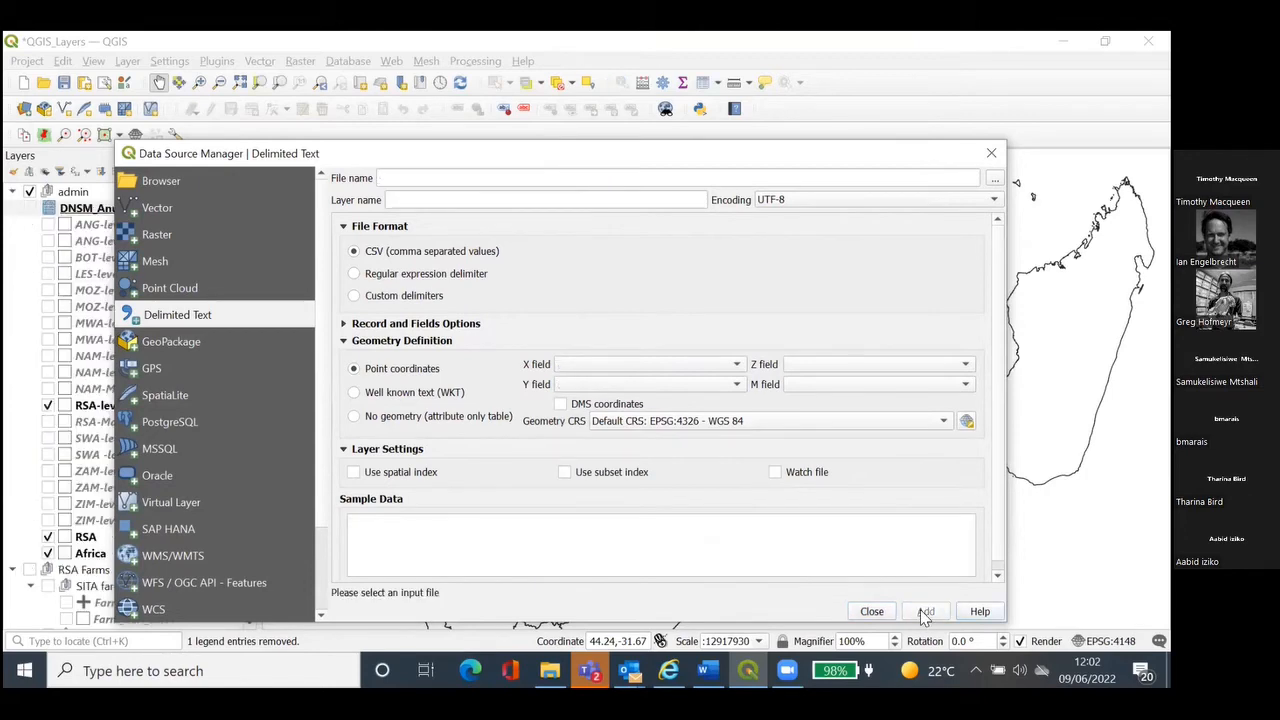
click(873, 611)
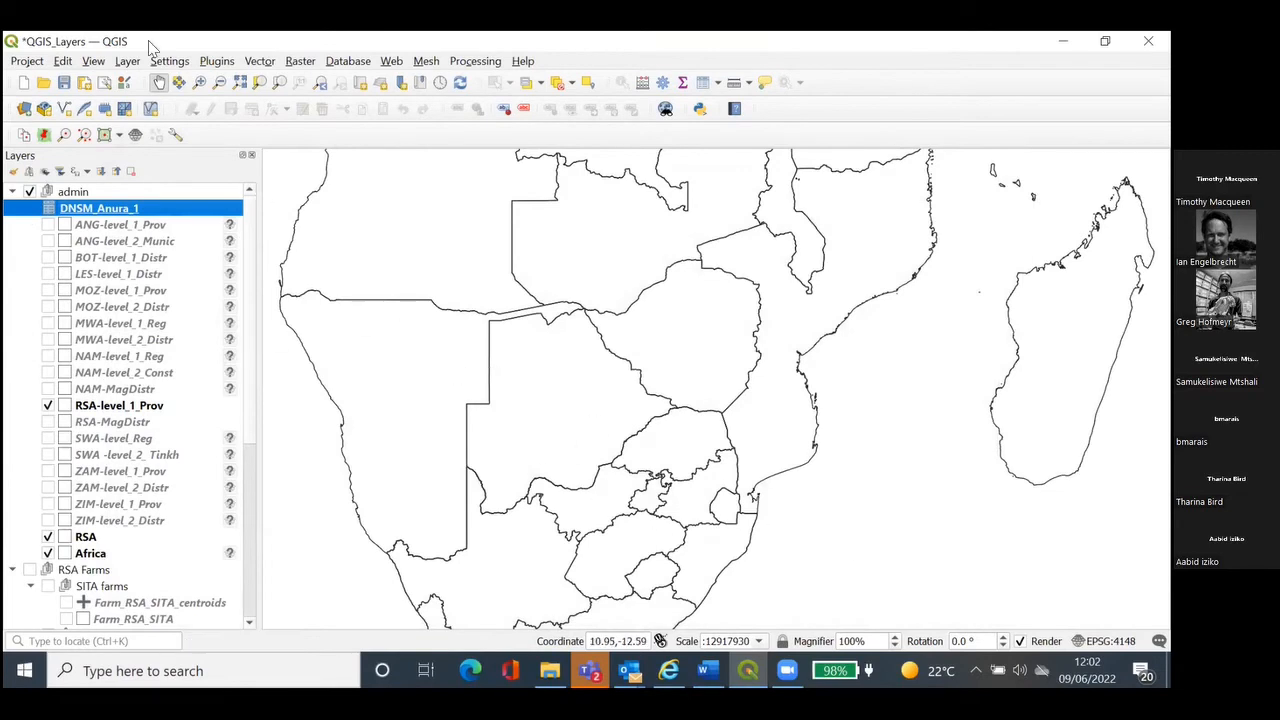
Look over the map of Africa for points from the DNSM_Anura_1 layer
click(219, 82)
click(357, 248)
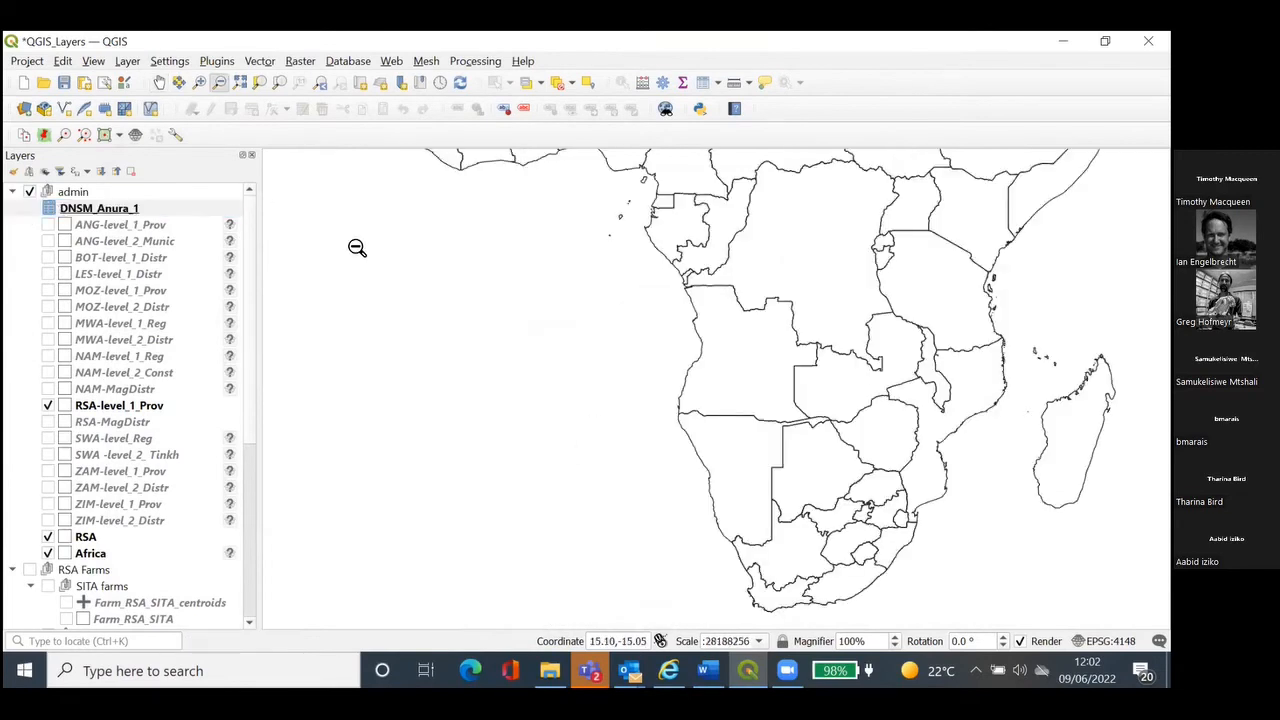
click(357, 248)
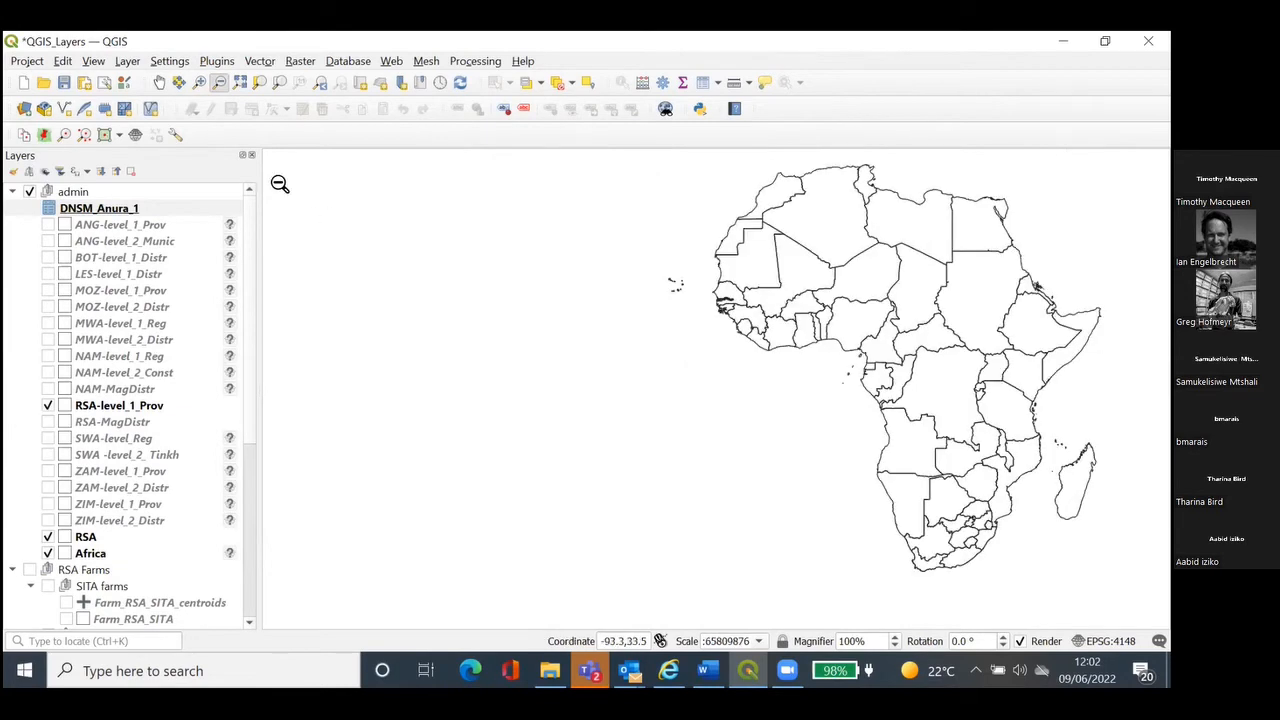
click(199, 82)
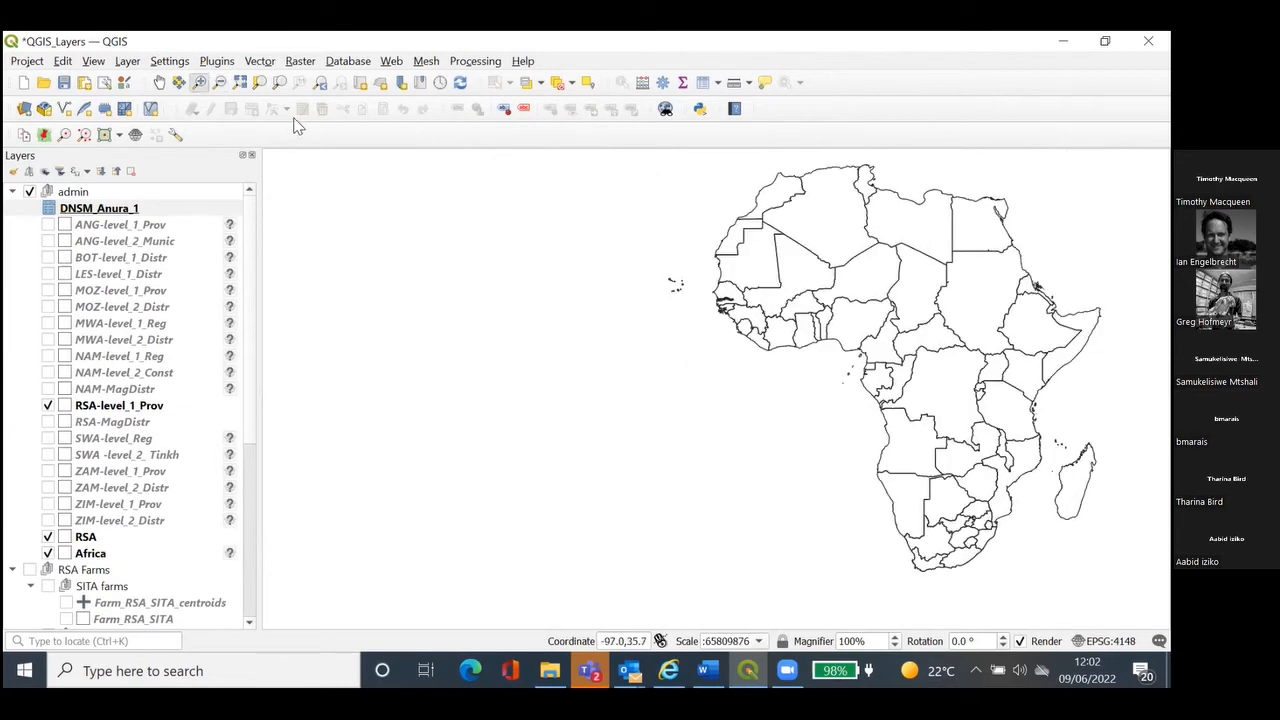
click(487, 298)
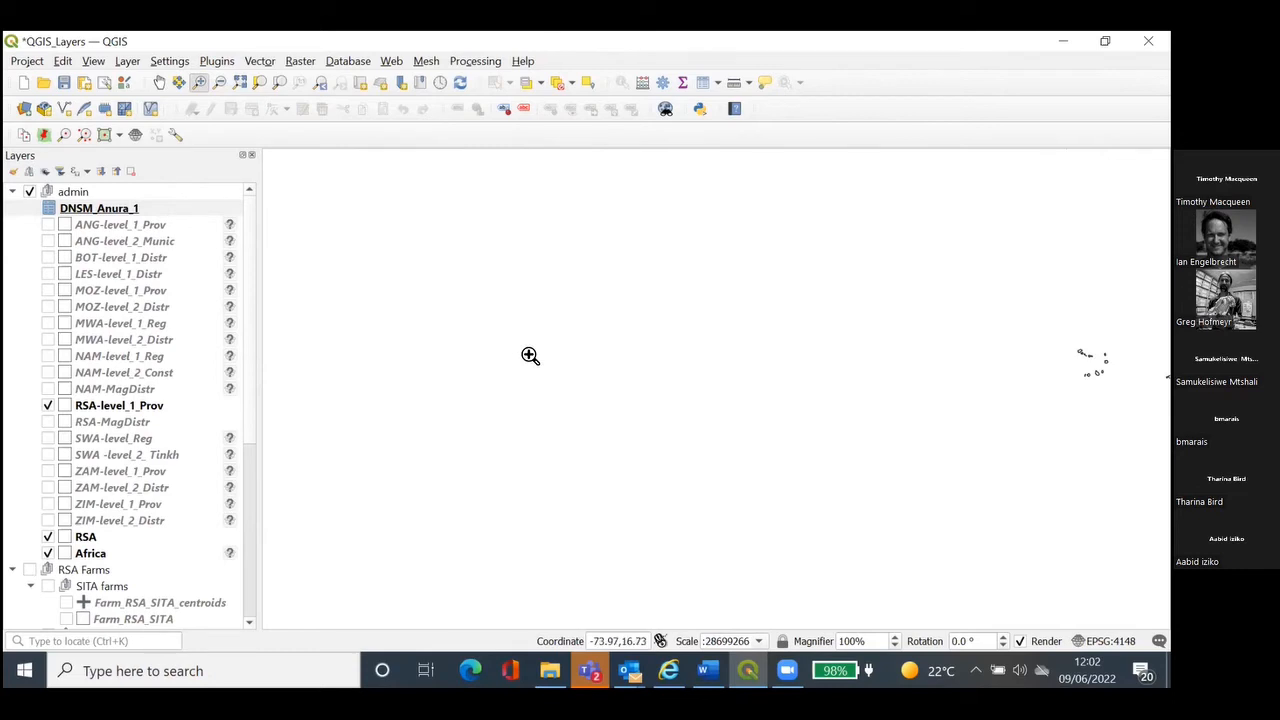
click(159, 82)
drag(814, 403, 435, 488)
drag(960, 486, 458, 172)
drag(689, 362, 635, 312)
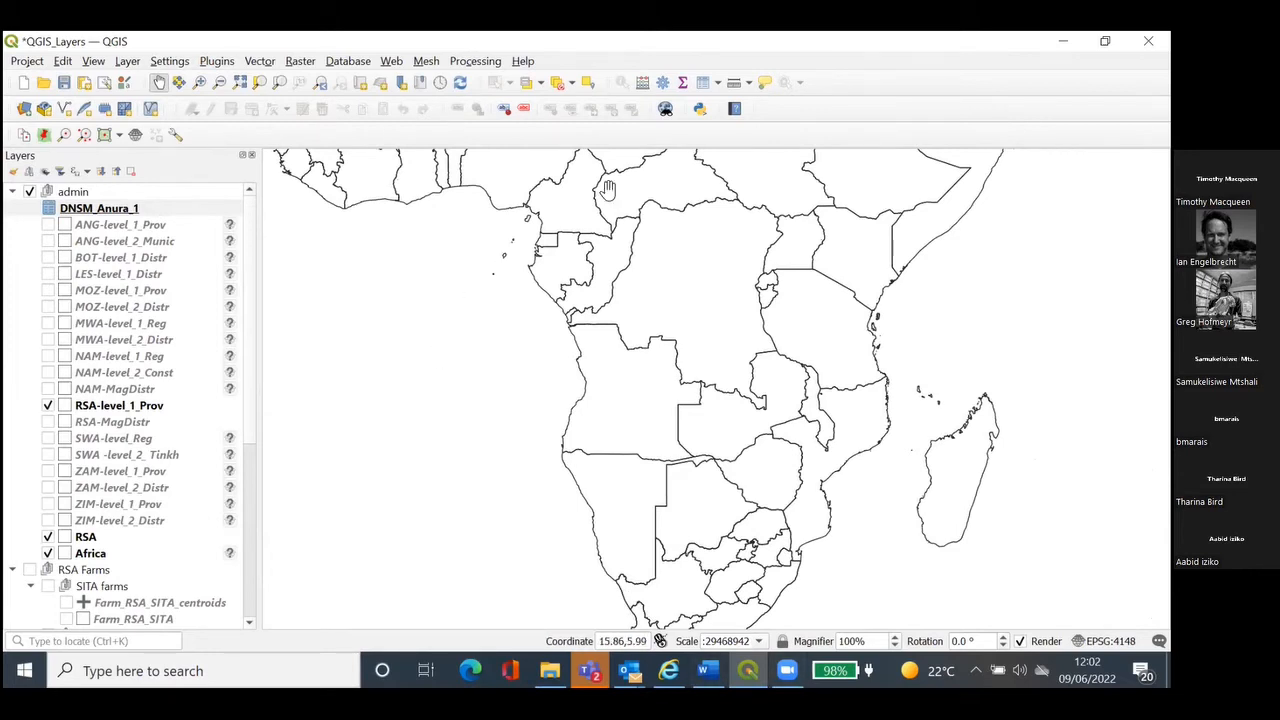
click(427, 138)
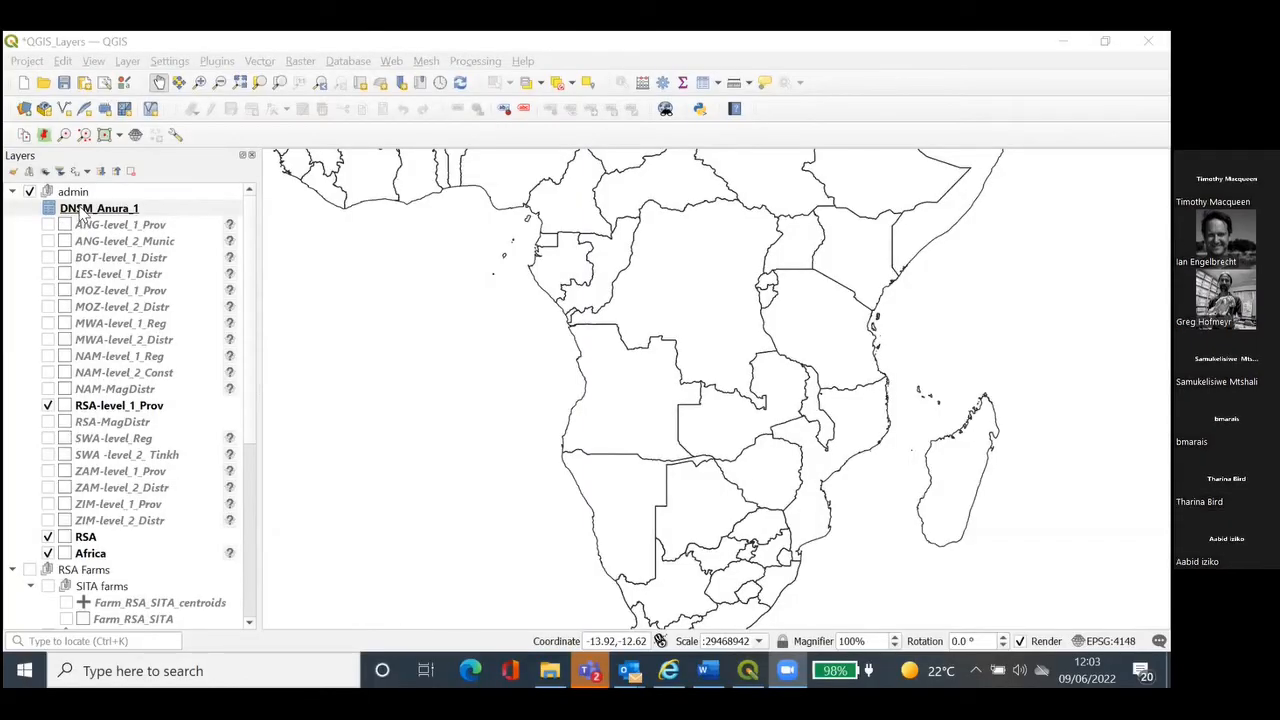
Remove the DNSM_Anura_1 layer from the project
right_click(83, 213)
click(137, 316)
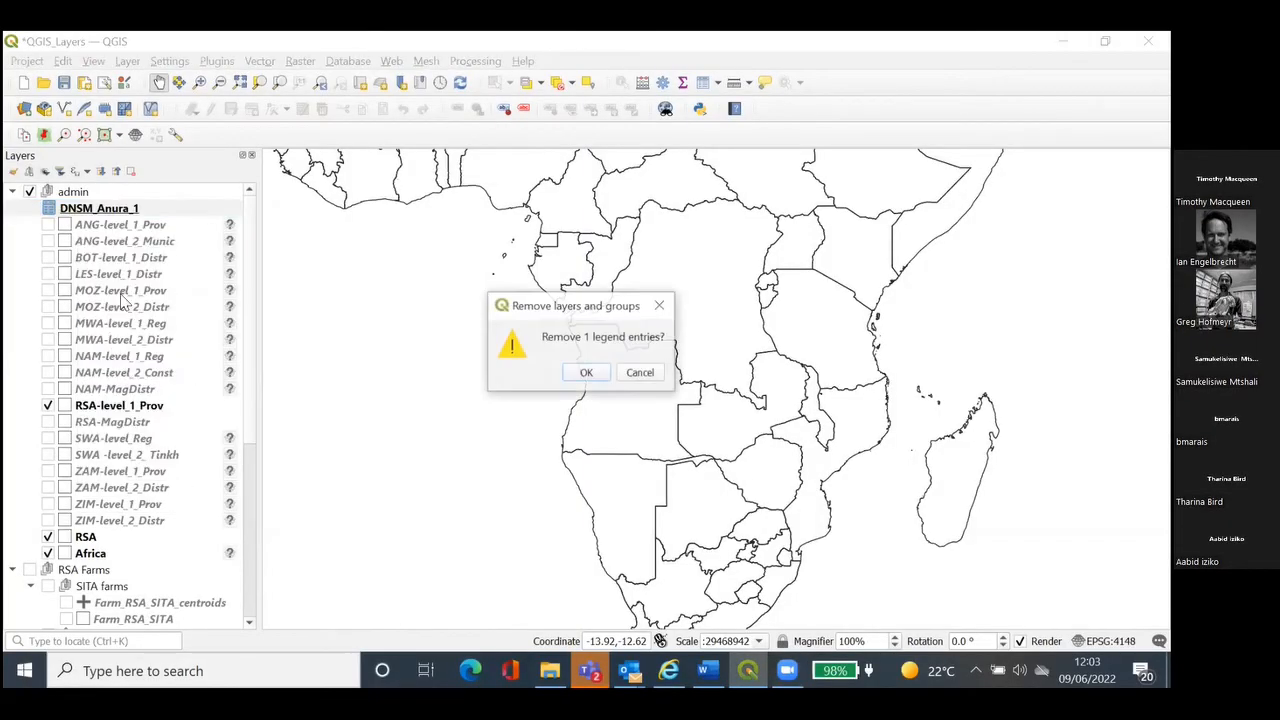
click(587, 373)
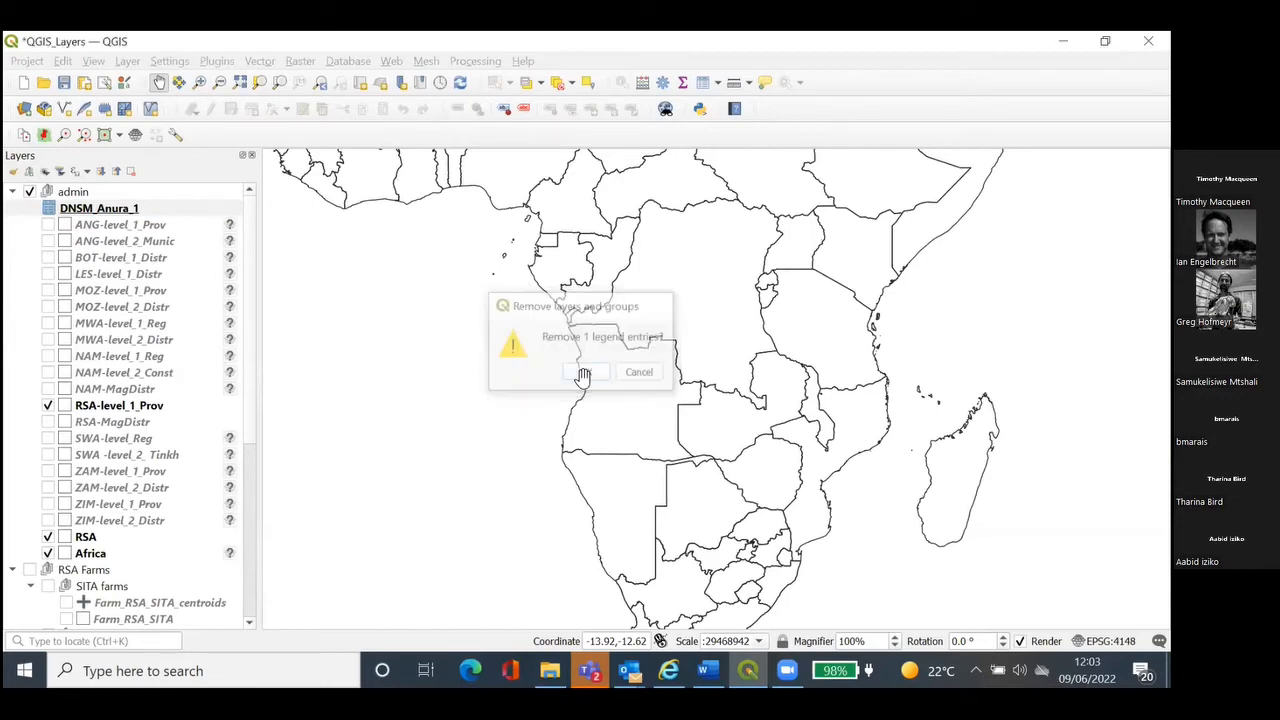
Start a delimited text layer import using DNSM_Anura_1.csv from the Desktop
click(127, 61)
mouse_move(168, 124)
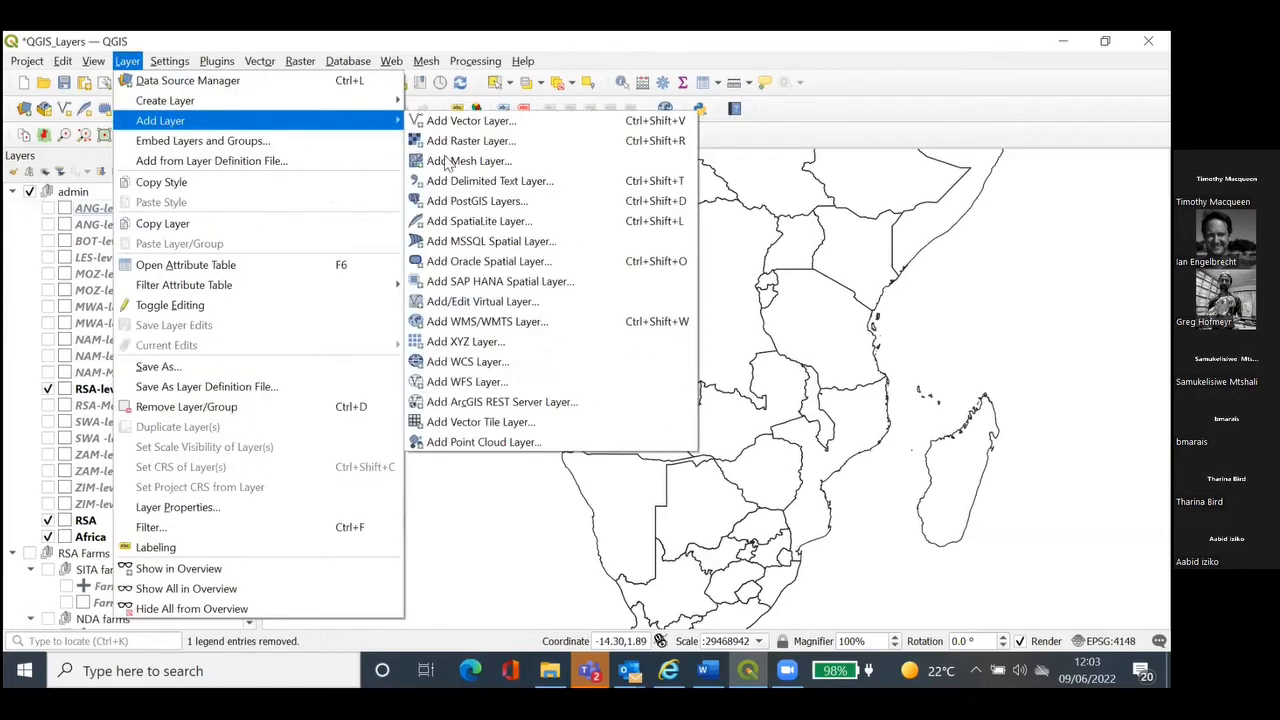
click(466, 180)
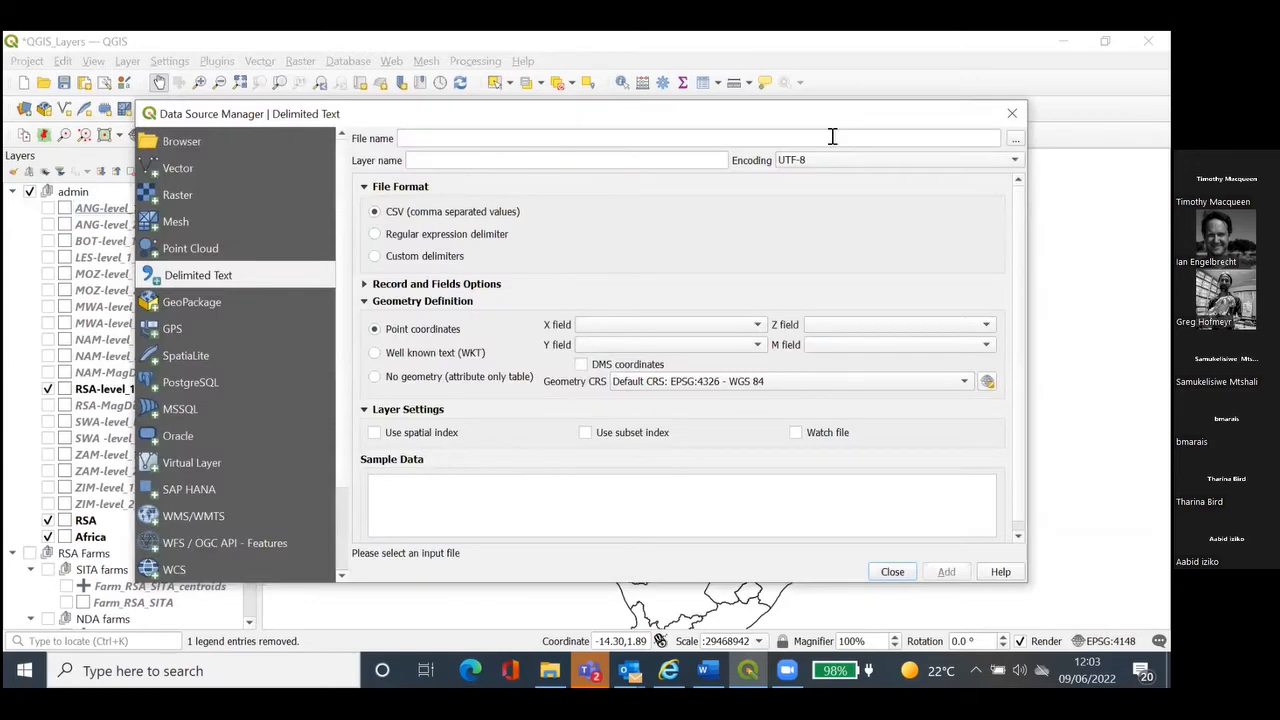
click(1017, 138)
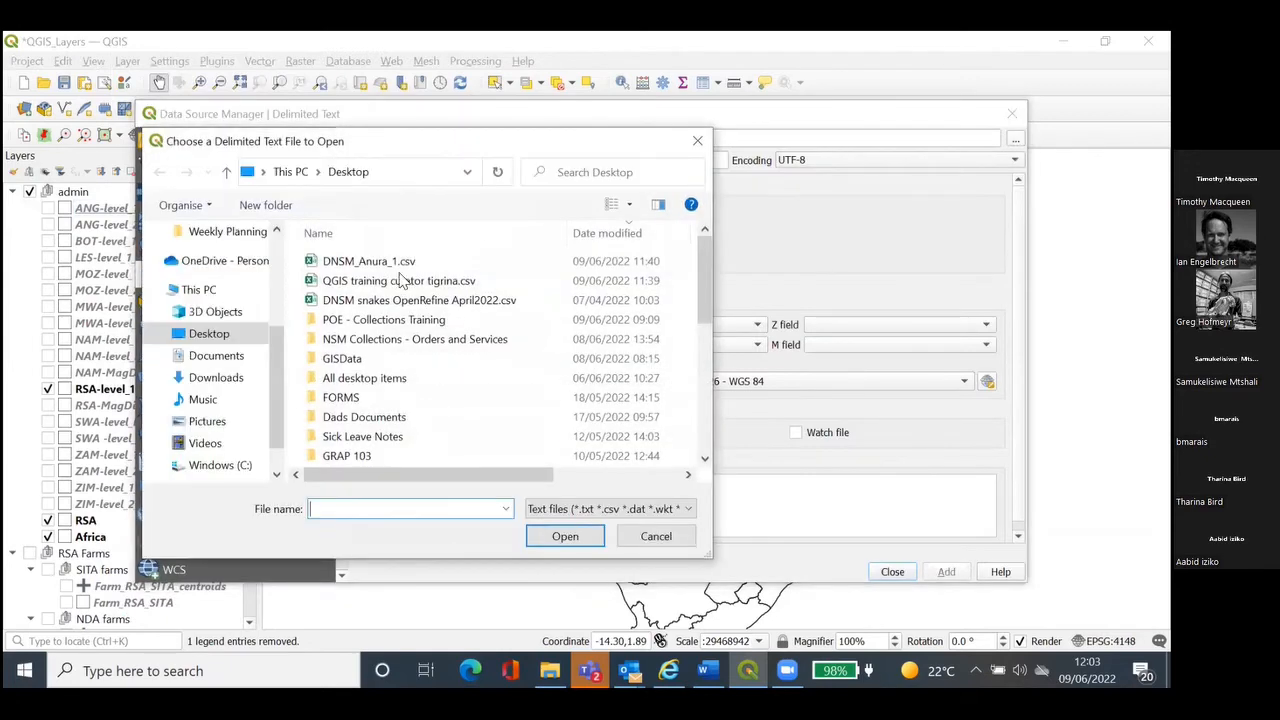
click(370, 261)
click(587, 544)
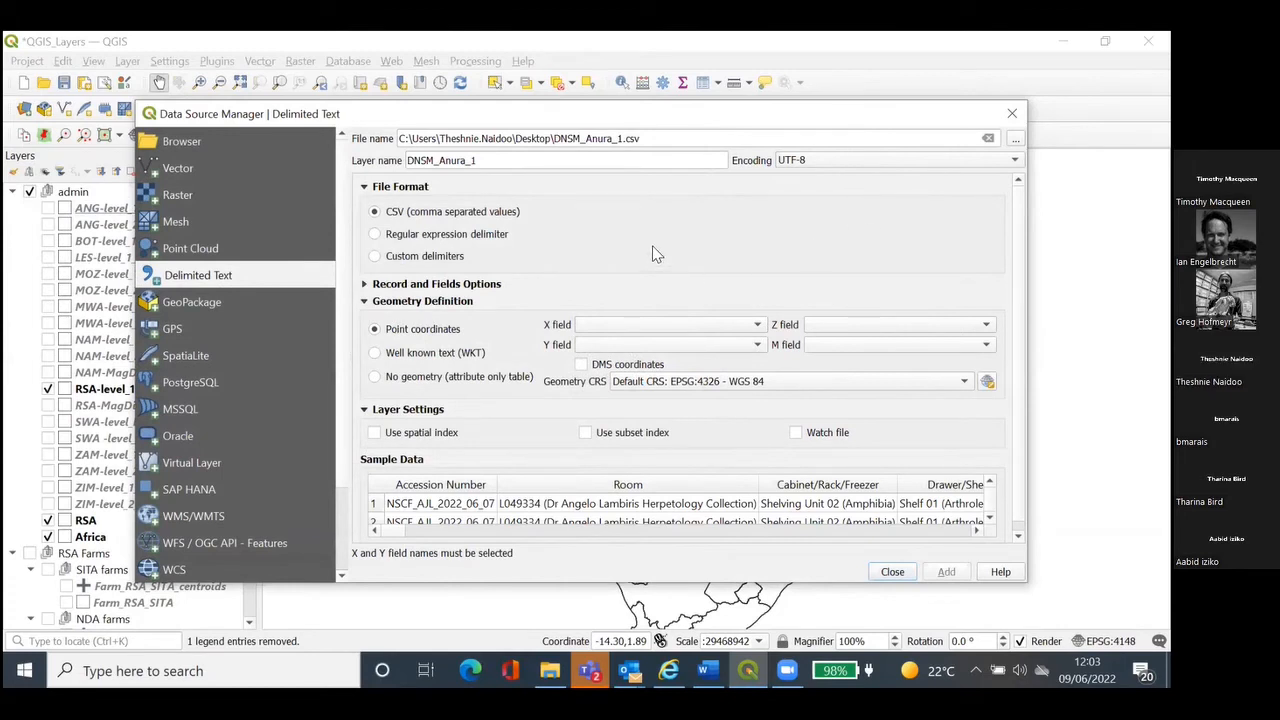
Set Longitude1 as X field and Latitude1 as Y field, enable DMS coordinates, and add the DNSM_Anura_1 layer
click(699, 327)
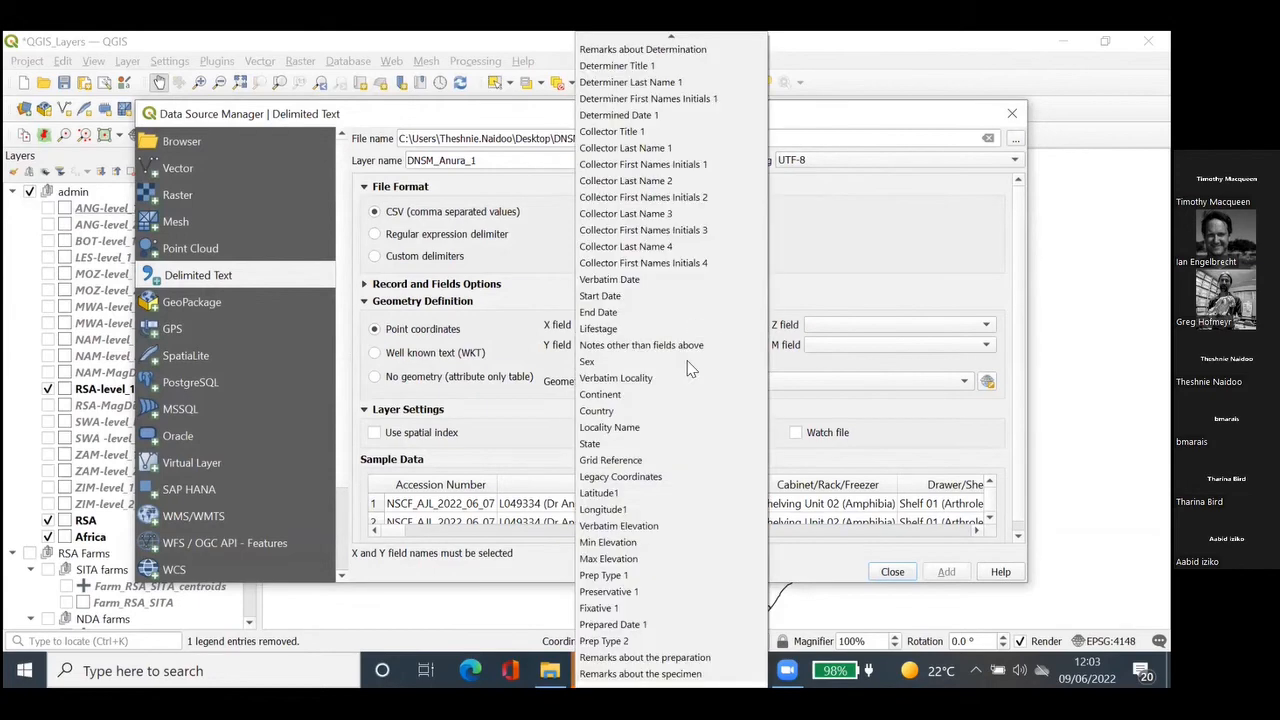
click(625, 510)
click(760, 346)
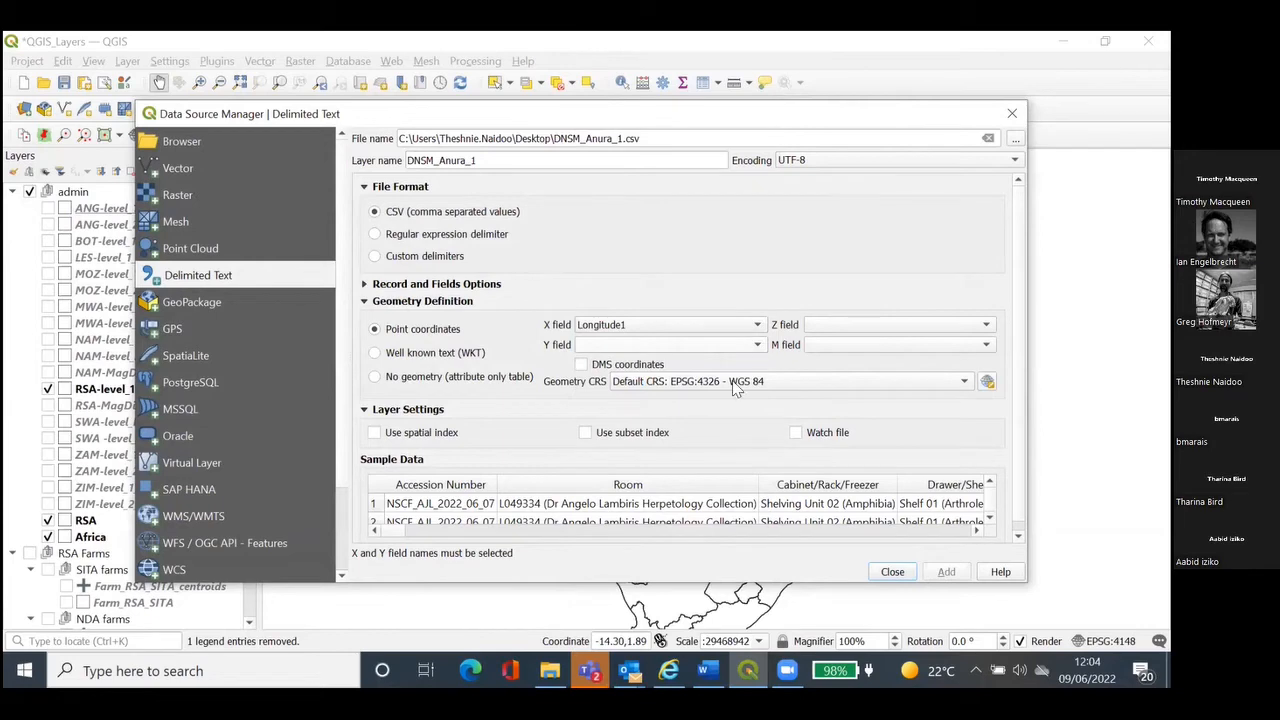
click(630, 562)
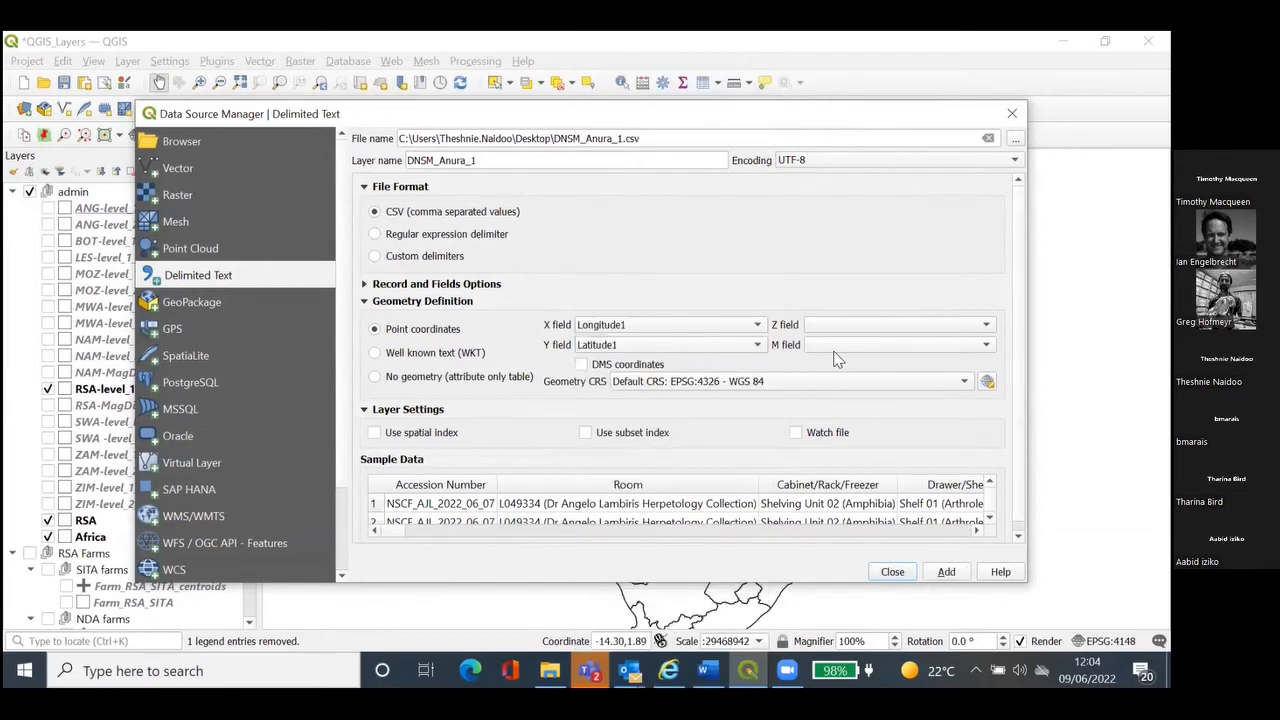
click(581, 365)
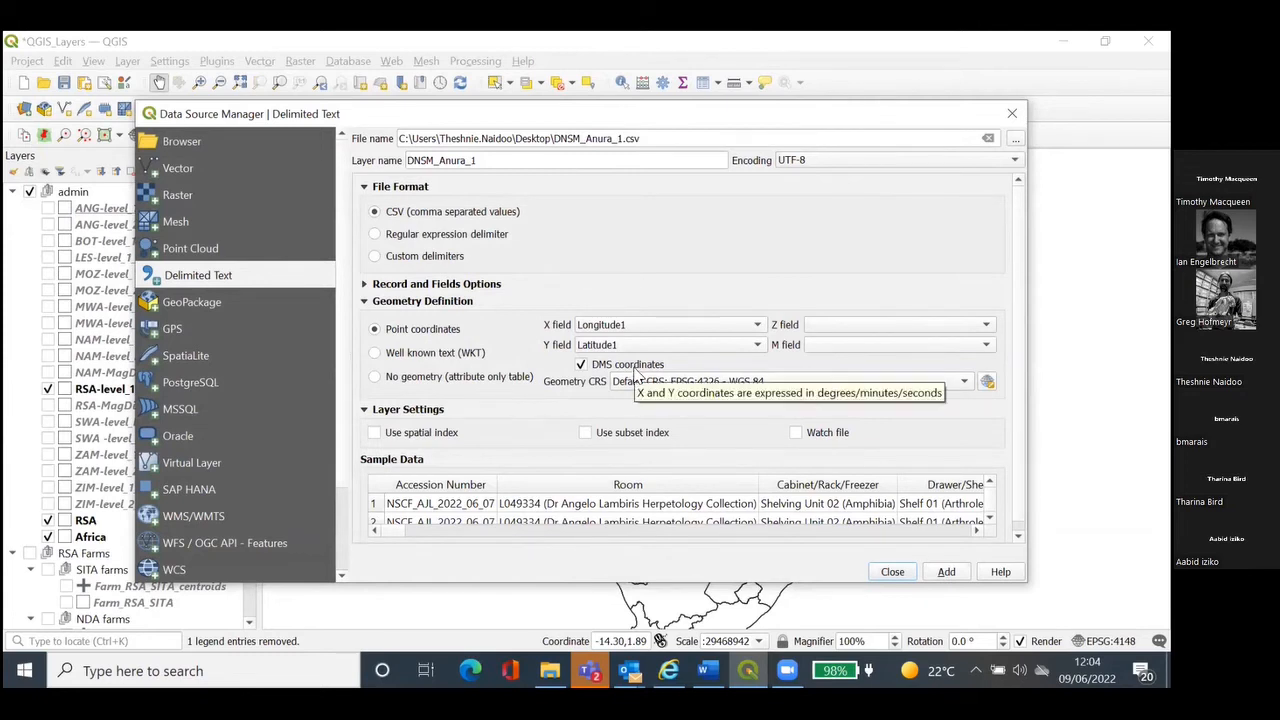
click(946, 572)
click(897, 570)
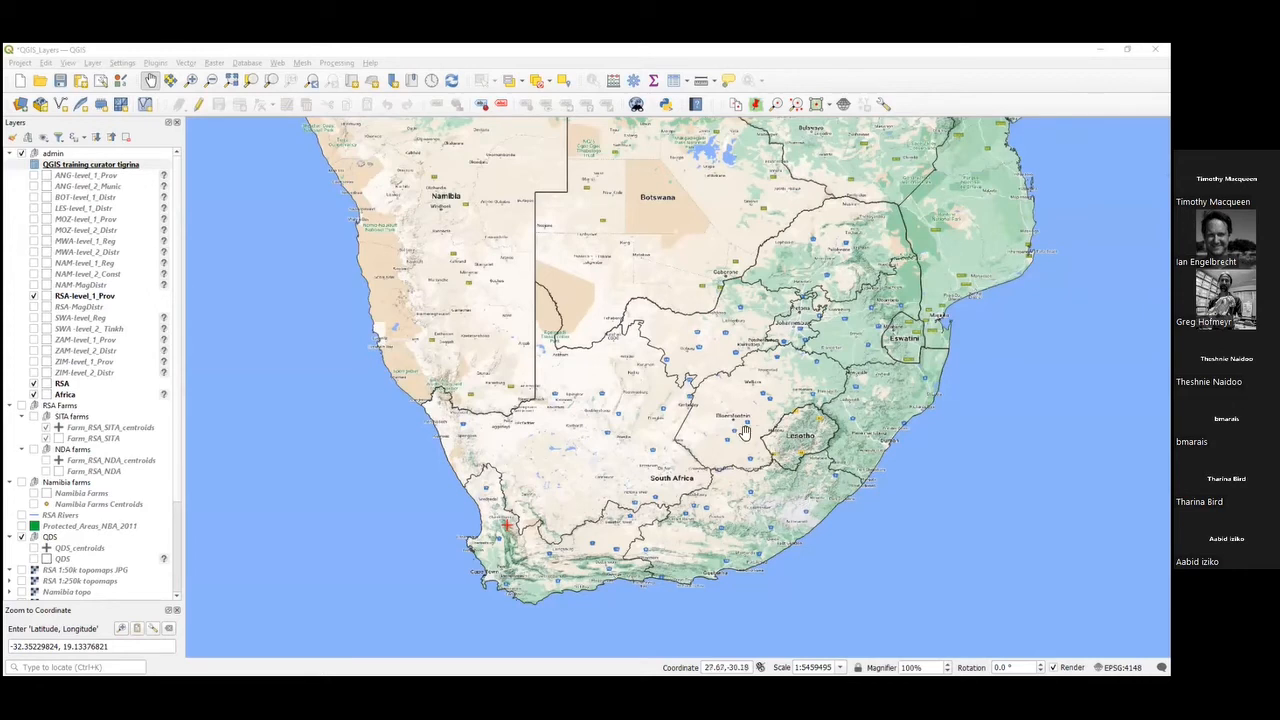
Remove the QGIS training curator tigrina layer from the admin group
right_click(35, 168)
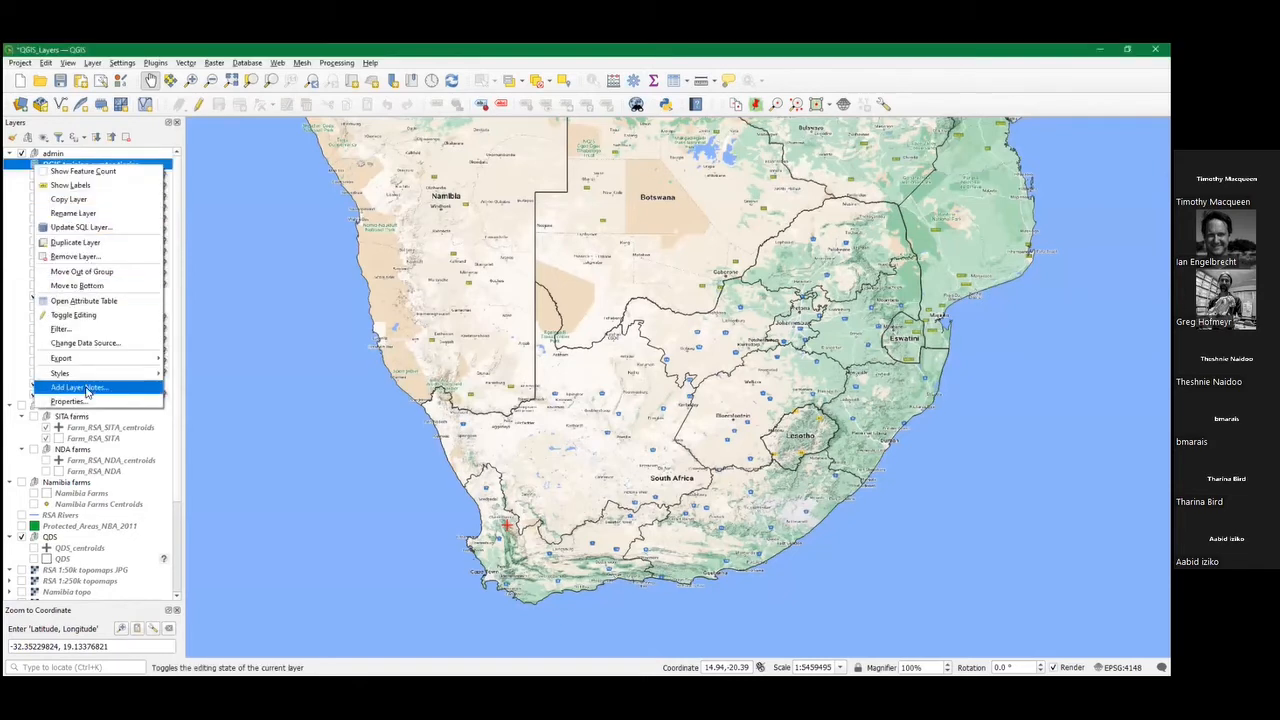
click(80, 257)
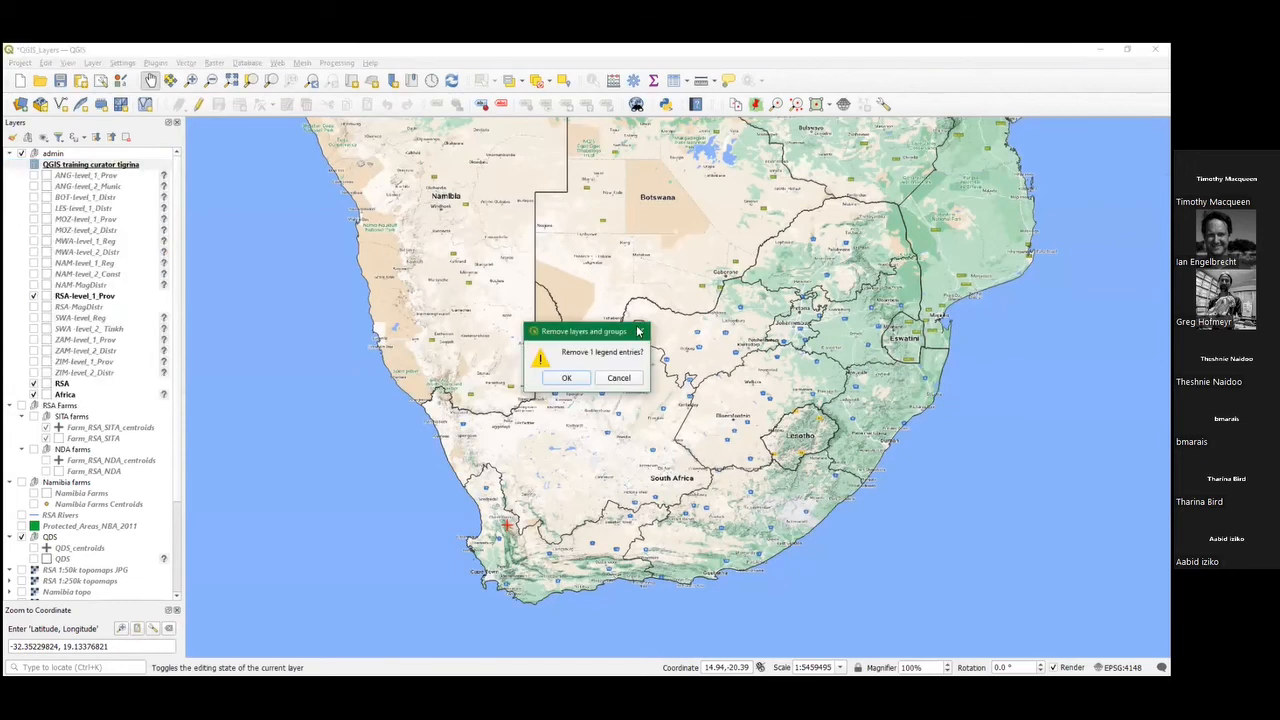
click(556, 377)
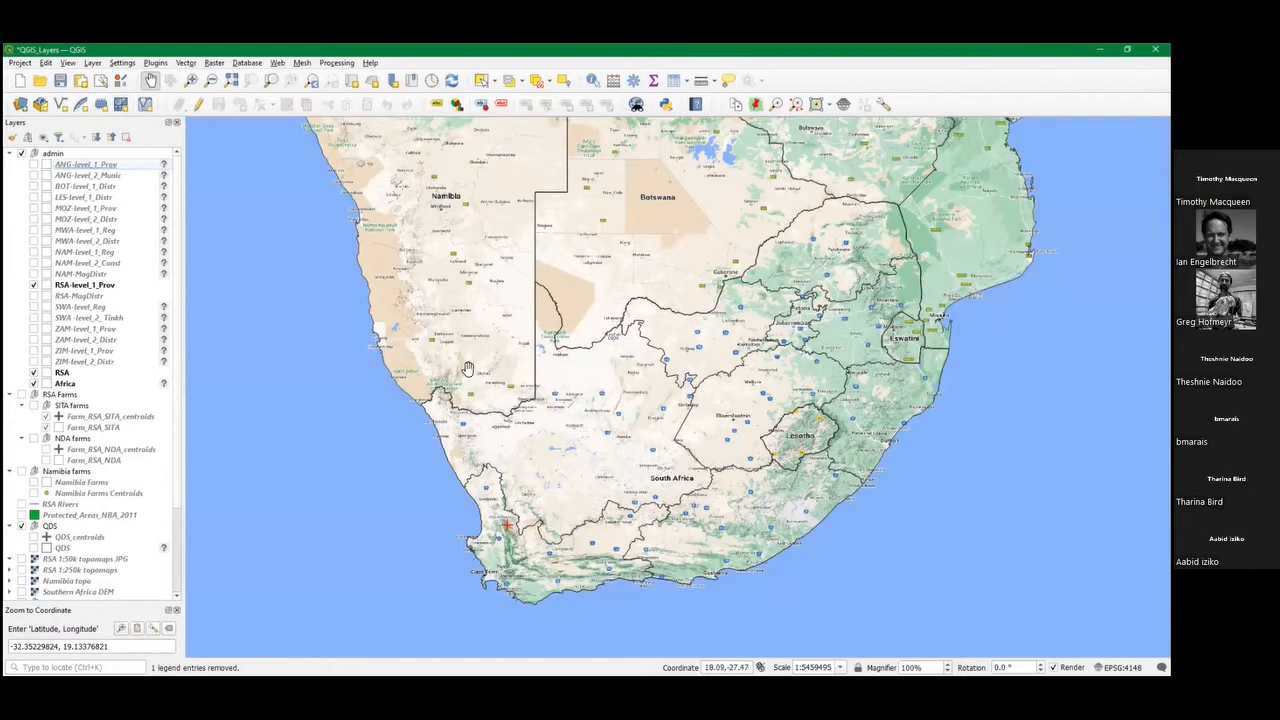
Add QGIS training curator tigrina.csv as a delimited text point layer with the geometry CRS set to EPSG:4326 - WGS 84
click(92, 62)
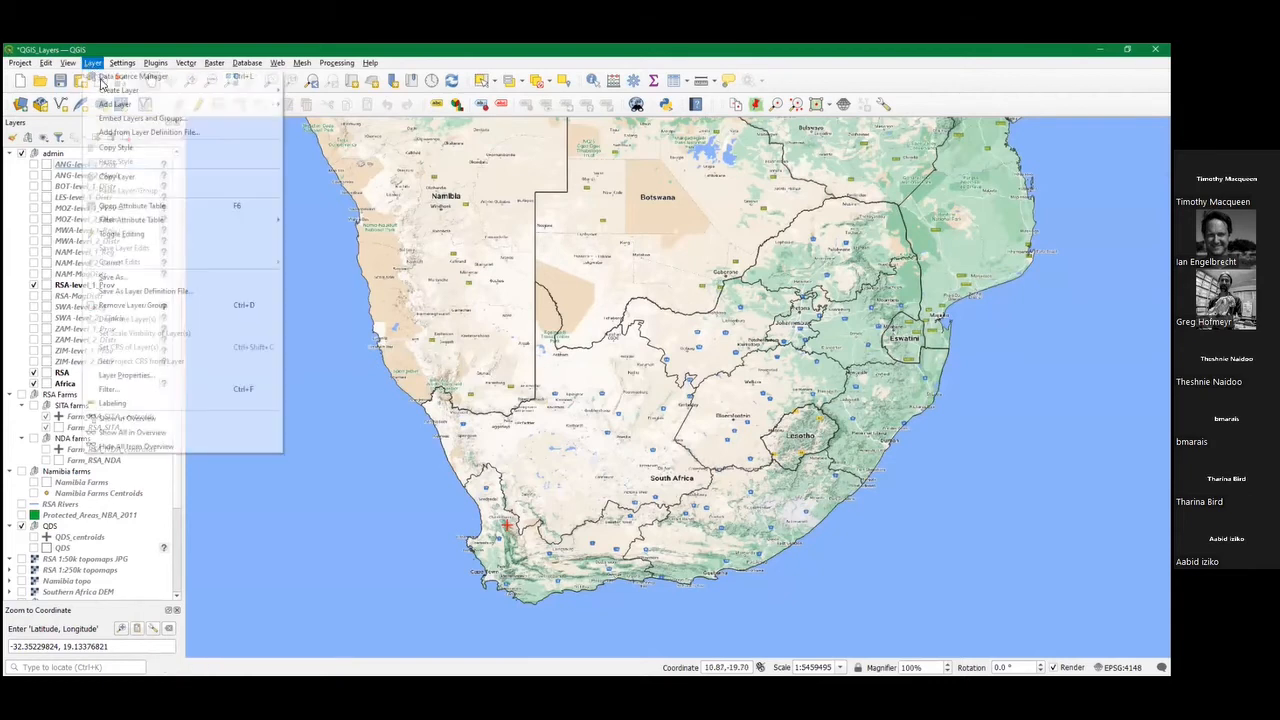
mouse_move(116, 92)
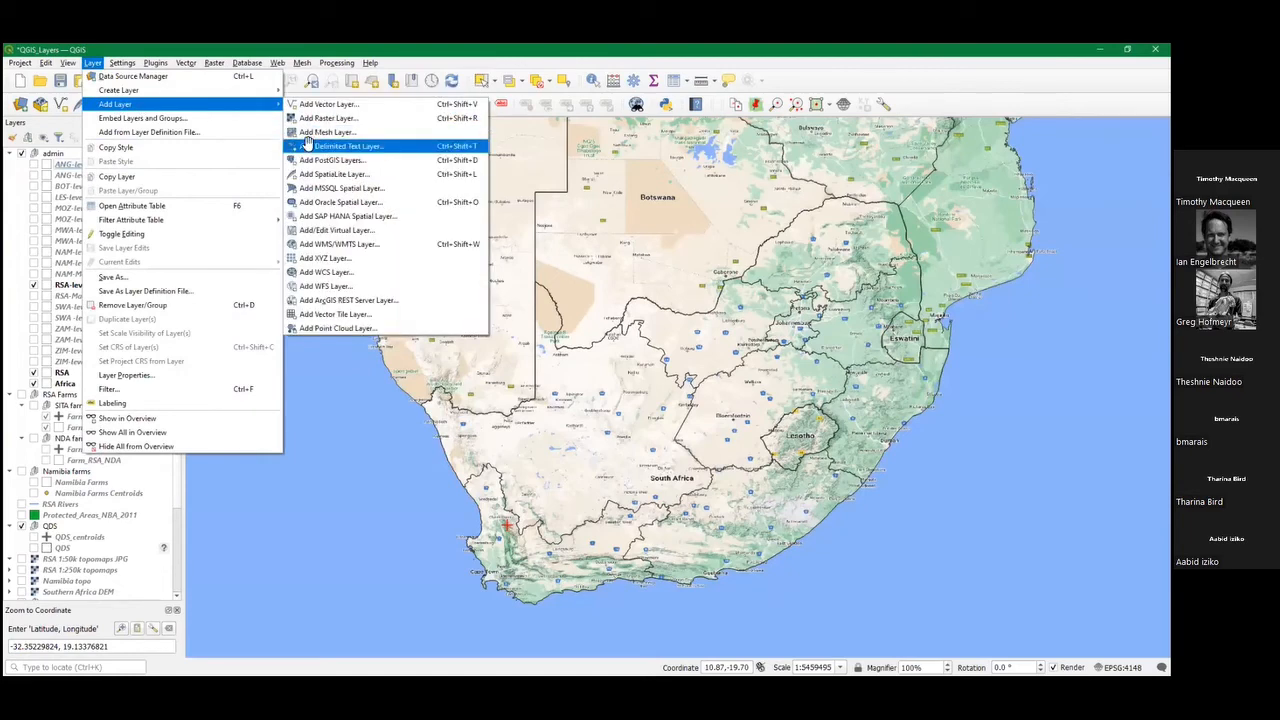
click(308, 144)
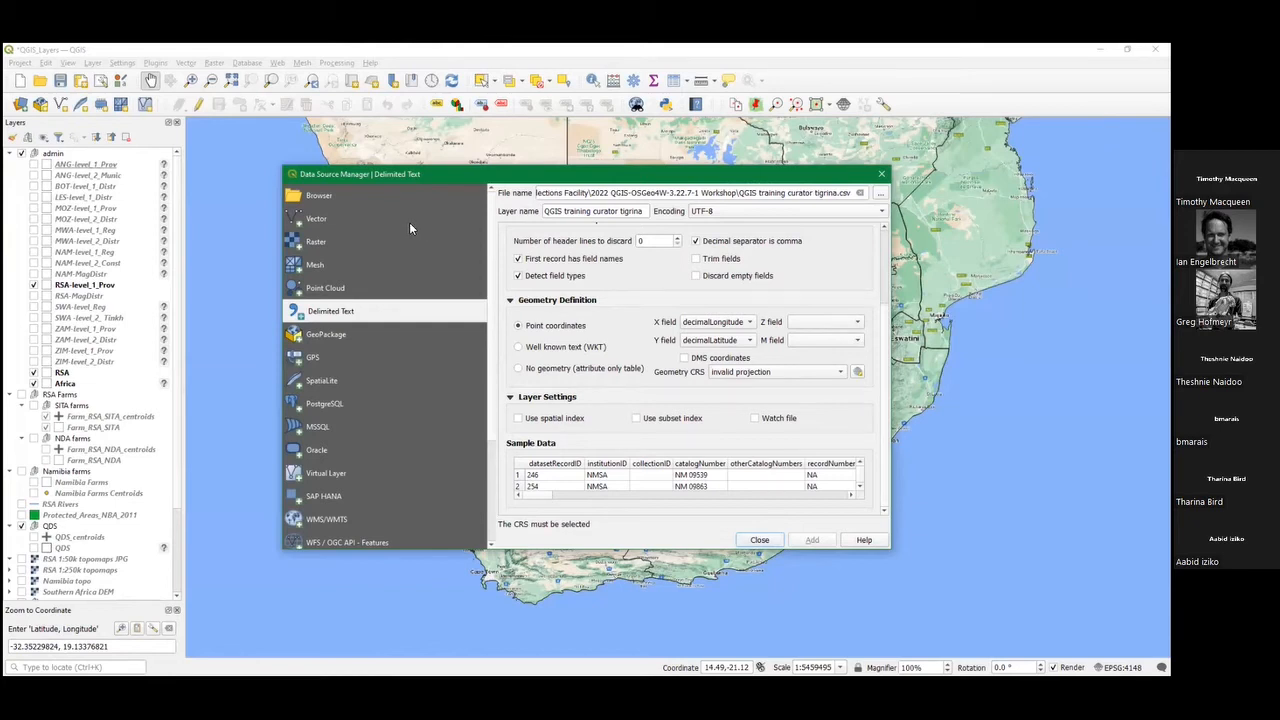
scroll(409, 228, down, 1)
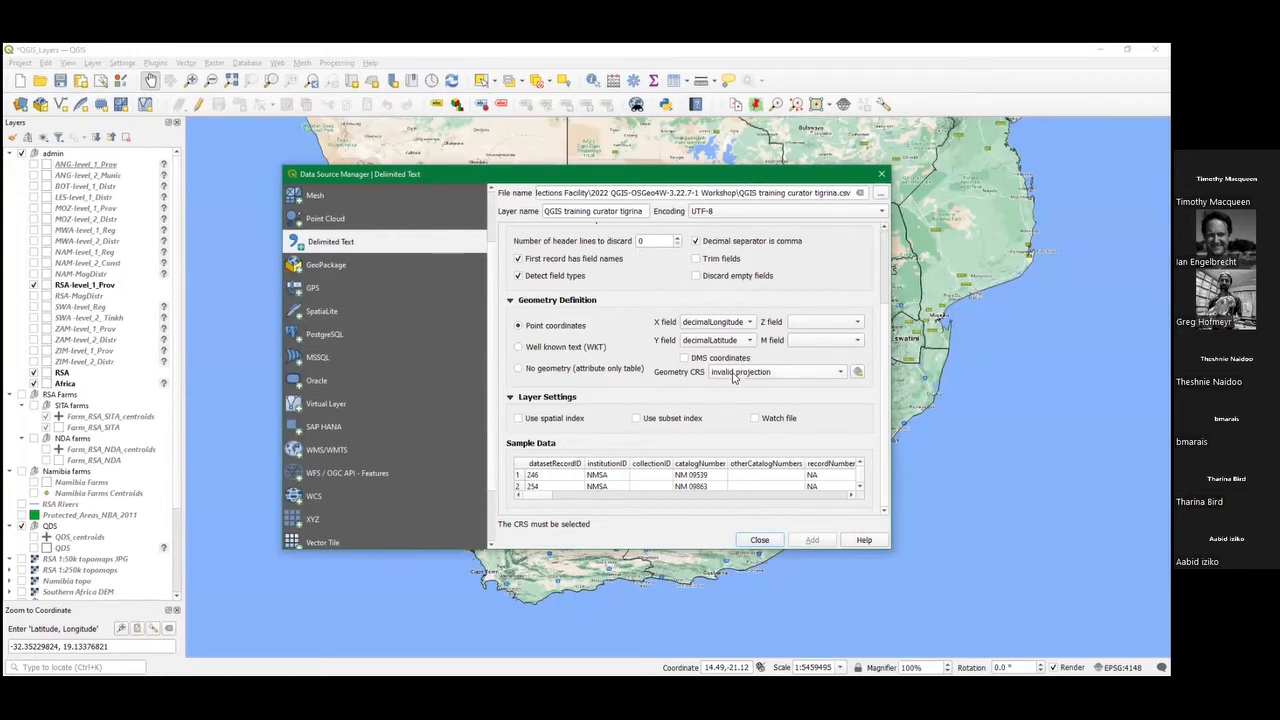
click(841, 374)
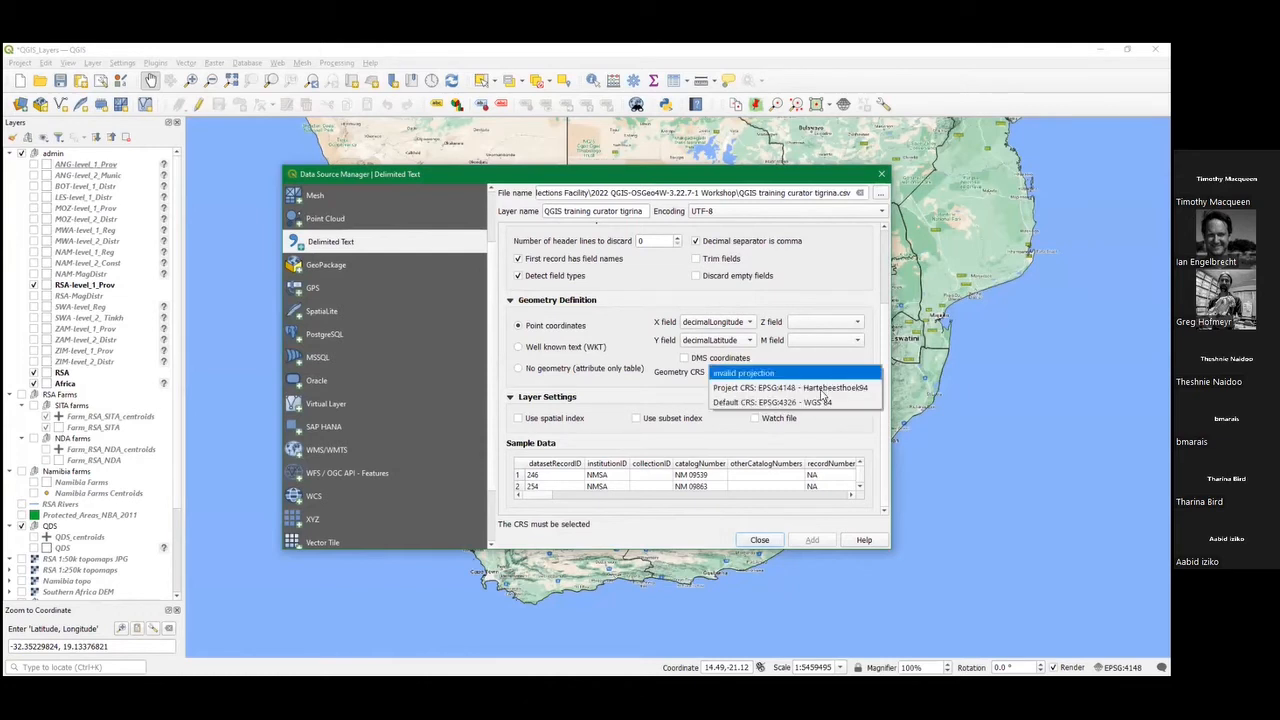
click(811, 403)
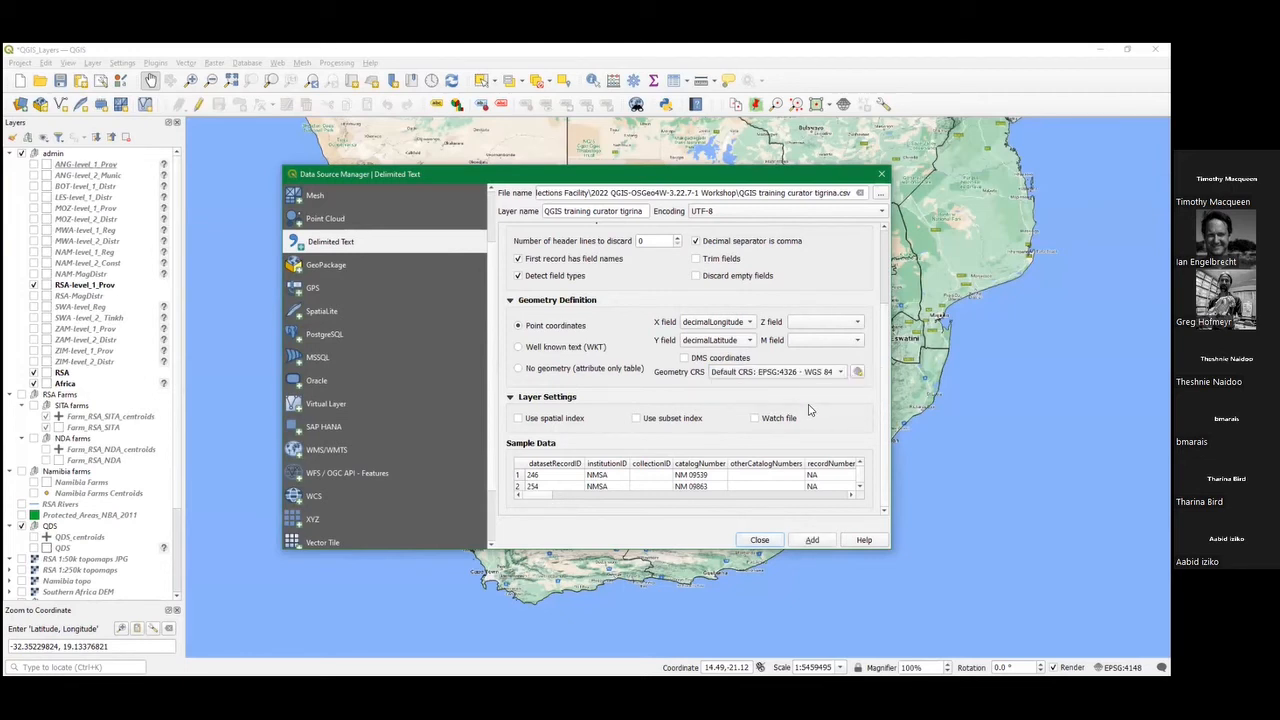
click(811, 540)
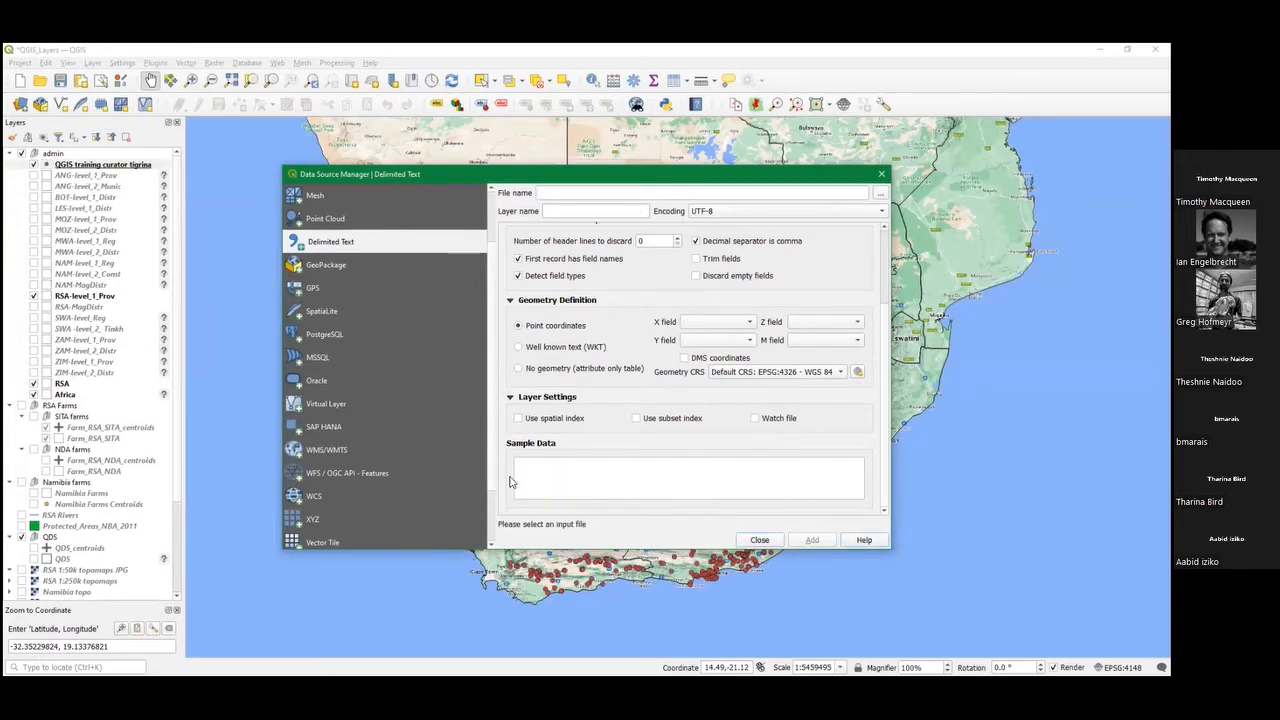
click(758, 541)
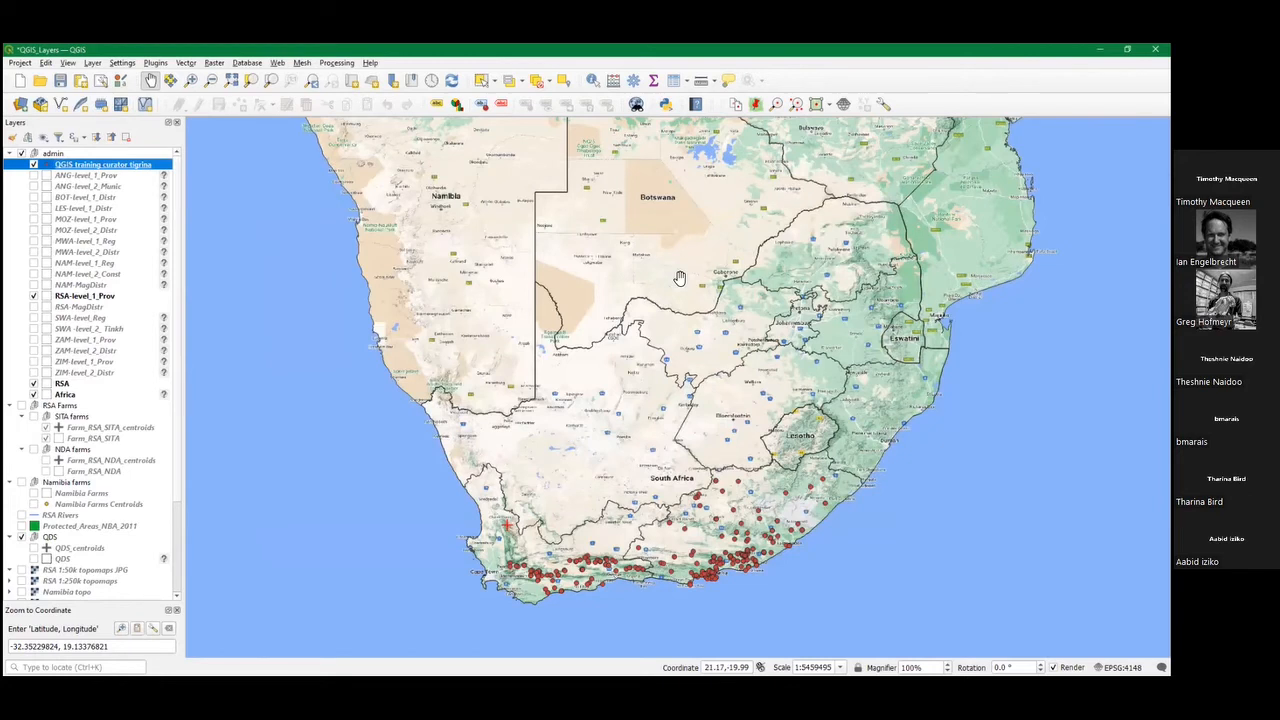
key(alt+Tab)
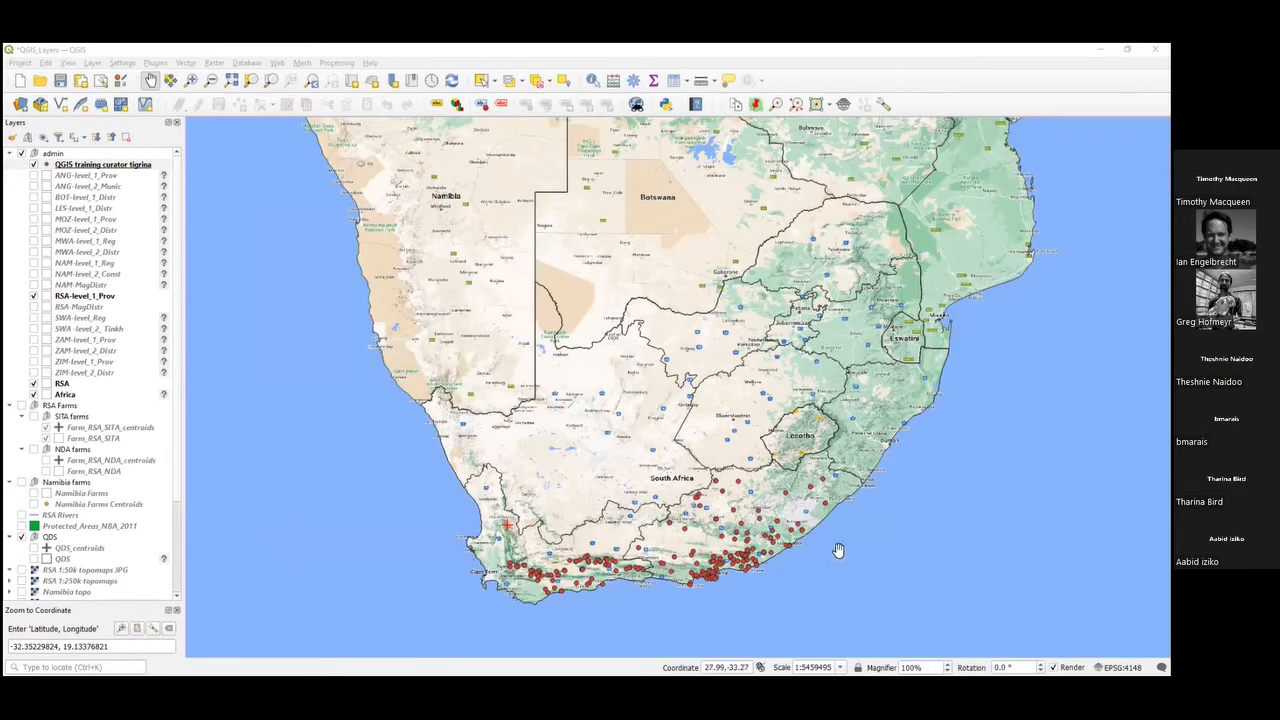
click(843, 581)
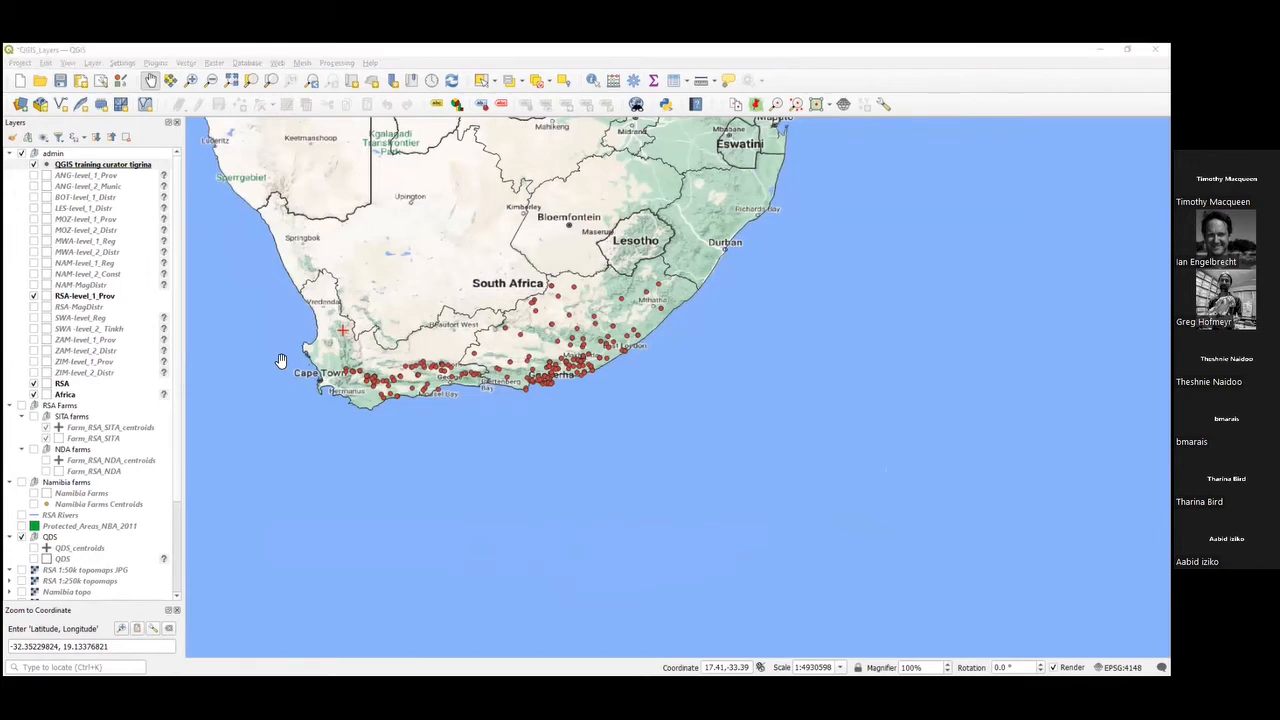
drag(503, 585, 677, 386)
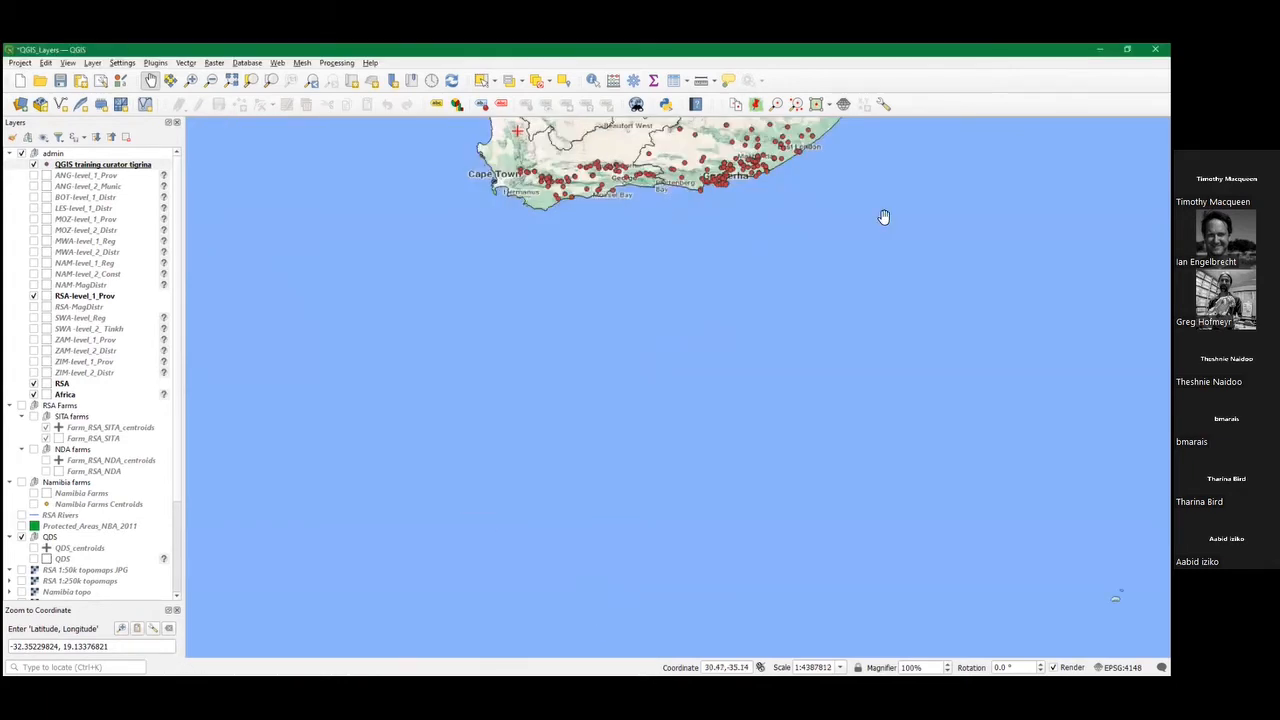
drag(697, 286, 632, 686)
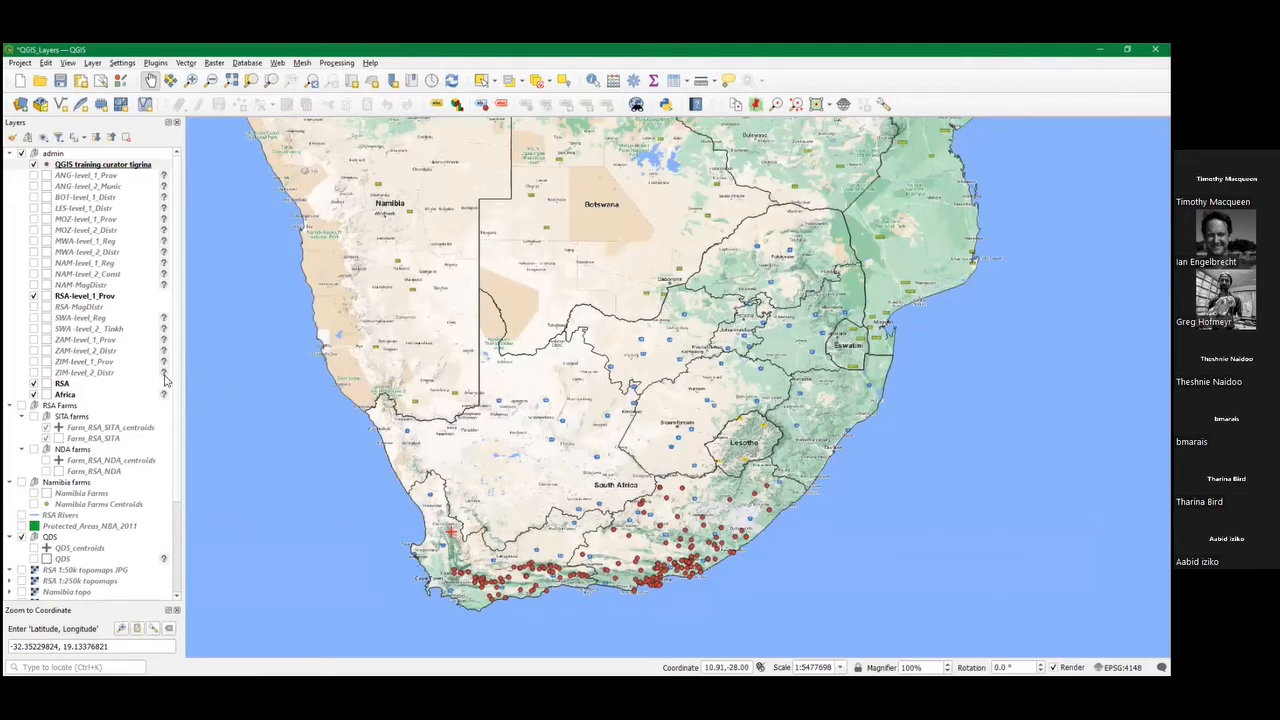
Collapse the Namibia farms group in the layer list
scroll(86, 382, down, 4)
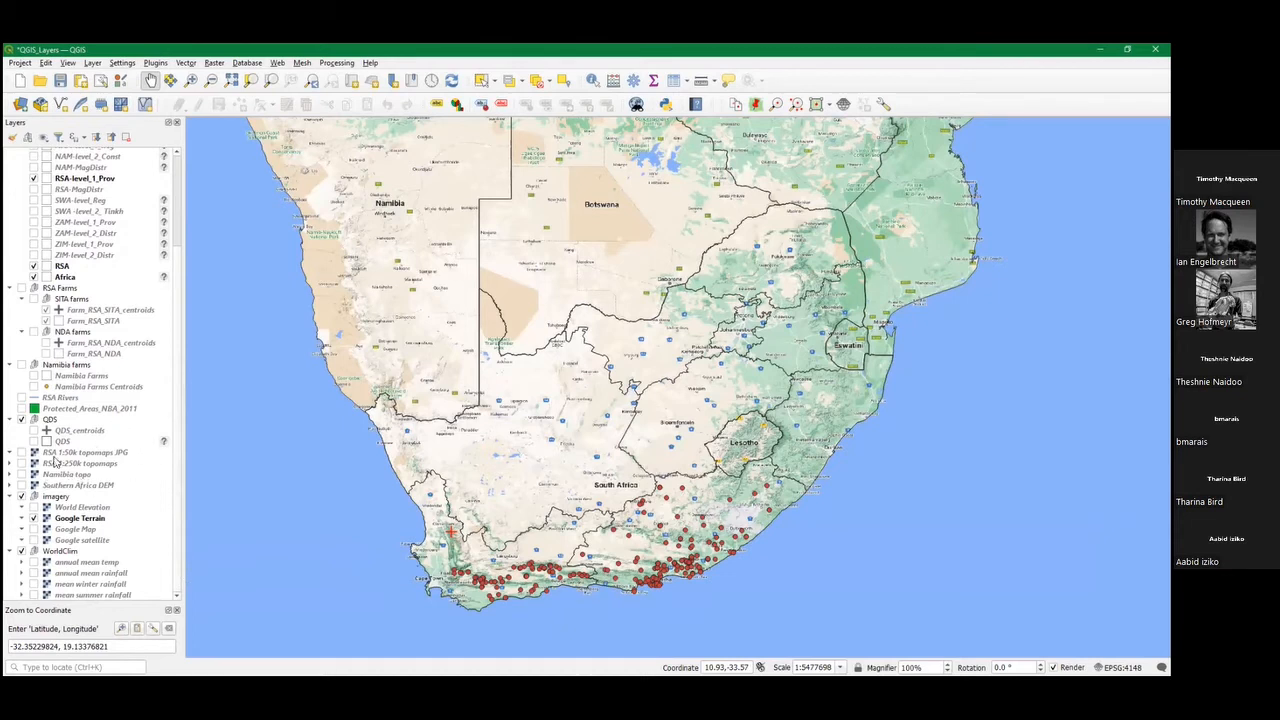
click(10, 366)
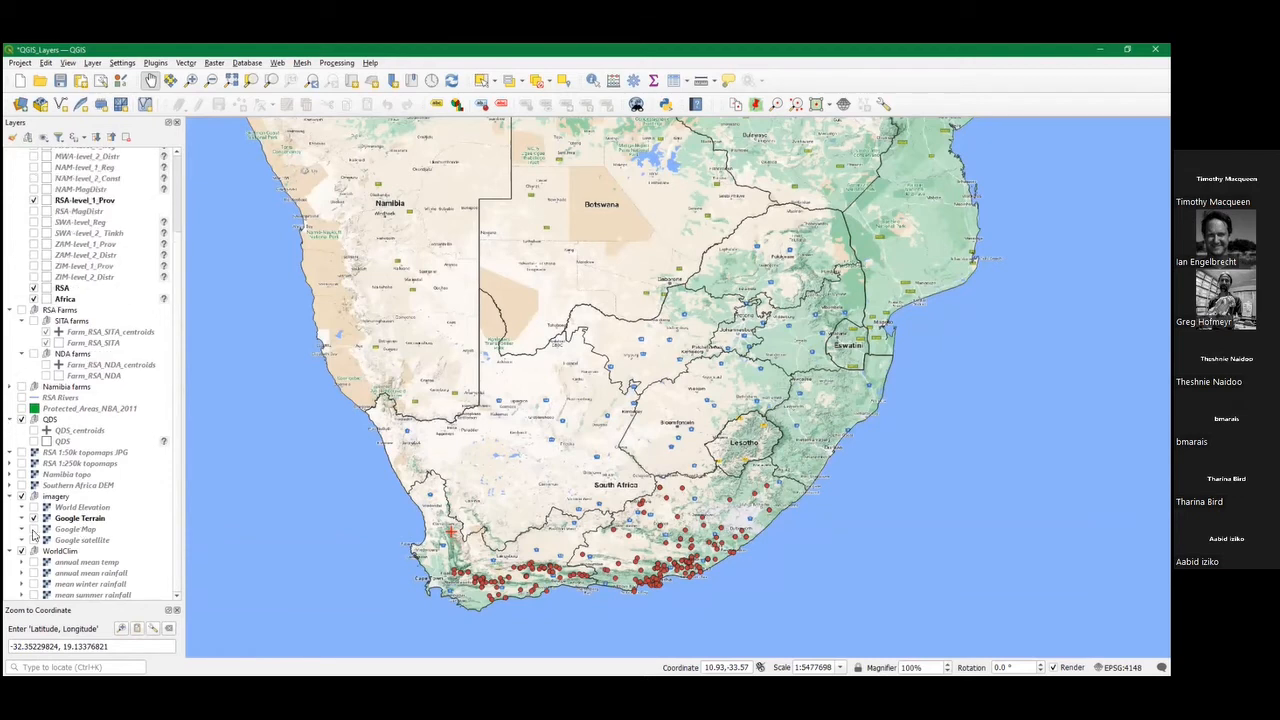
click(33, 519)
scroll(90, 428, up, 3)
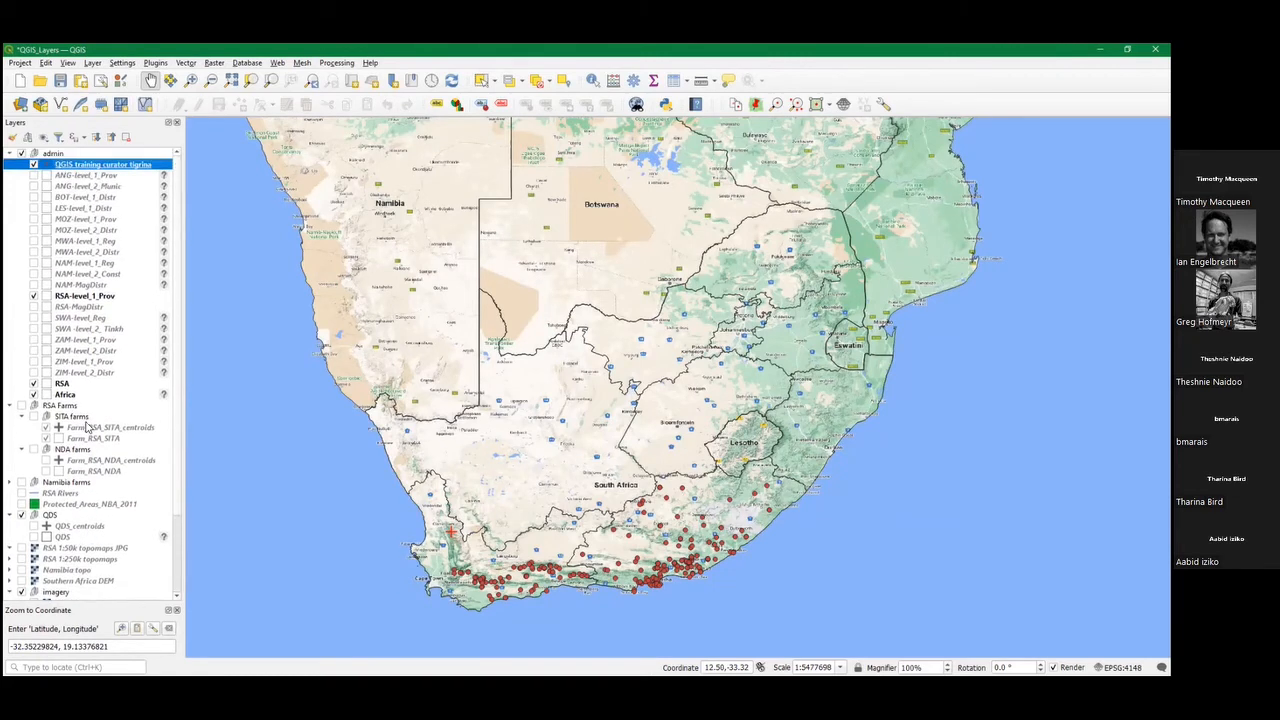
right_click(46, 168)
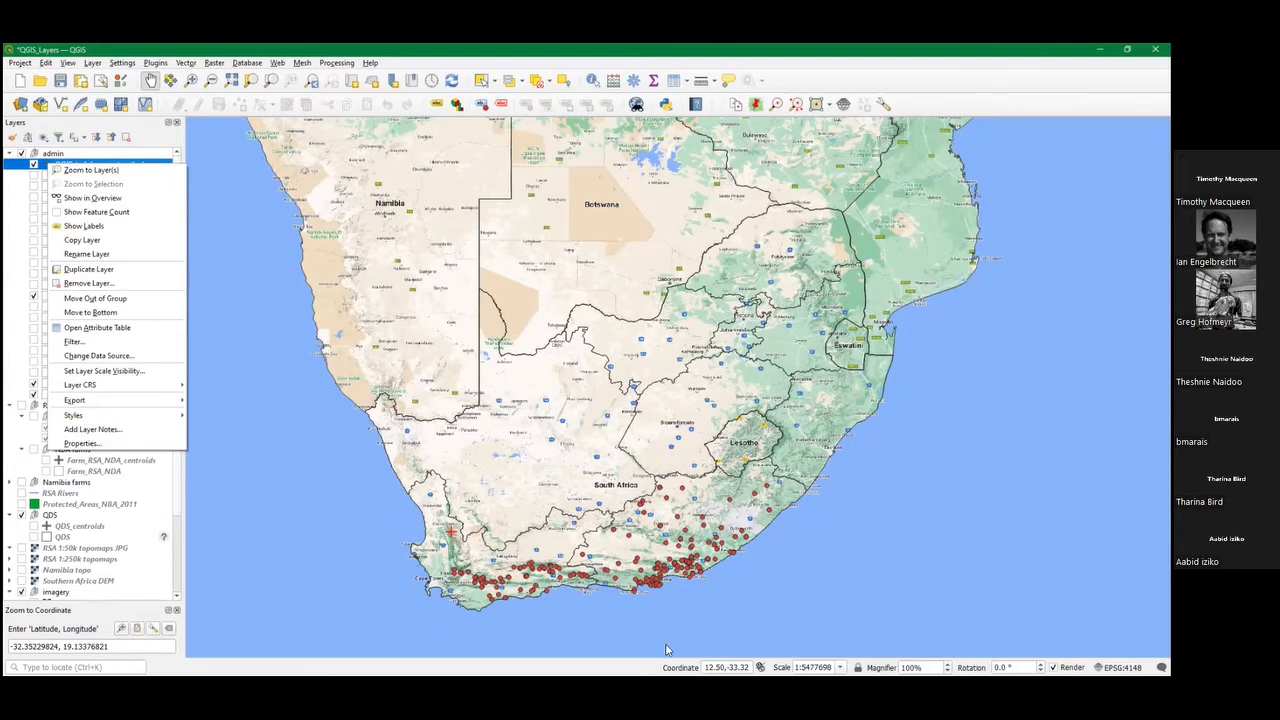
click(670, 685)
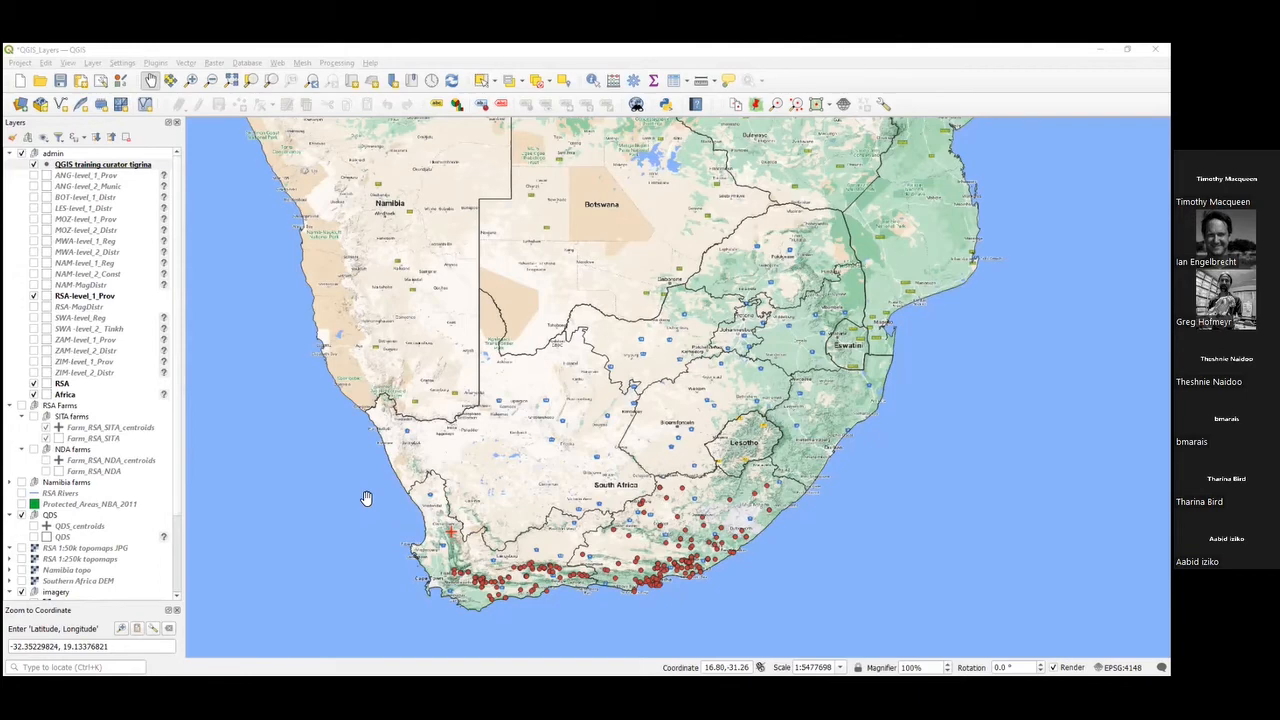
click(903, 583)
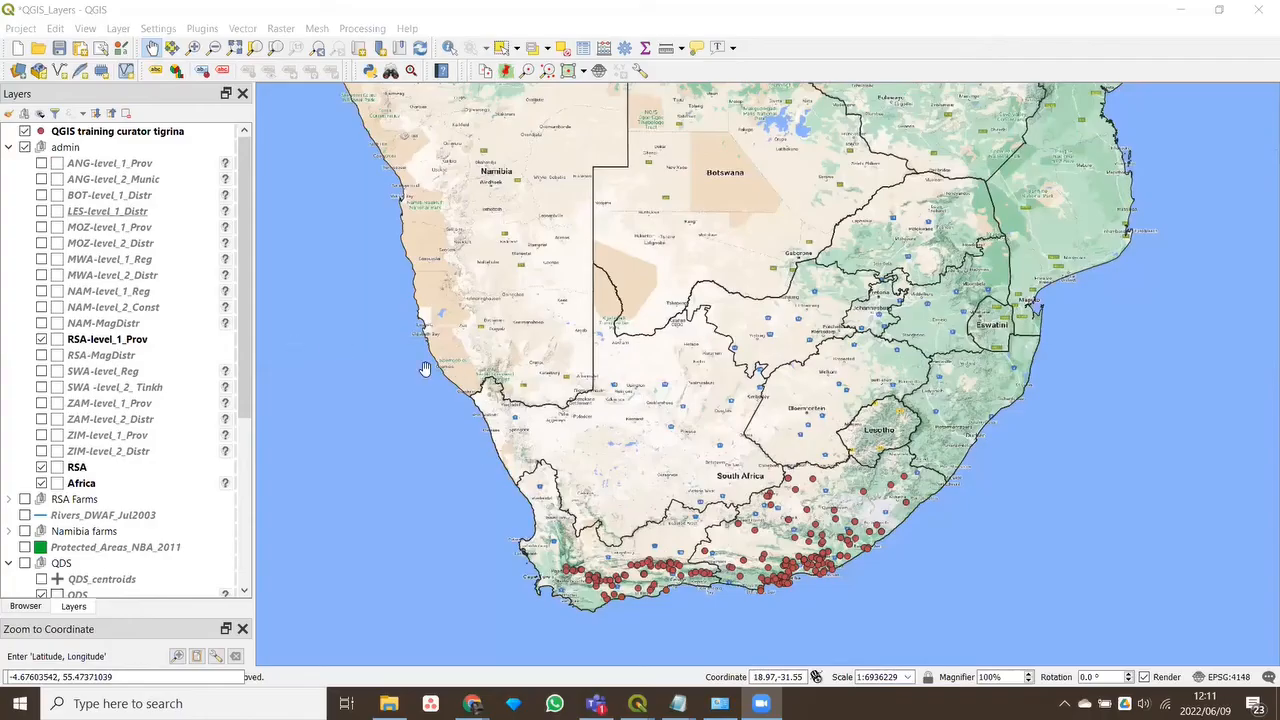
Select the second record in the attribute table of the QGIS training curator tigrina layer and close the table
scroll(241, 254, down, 2)
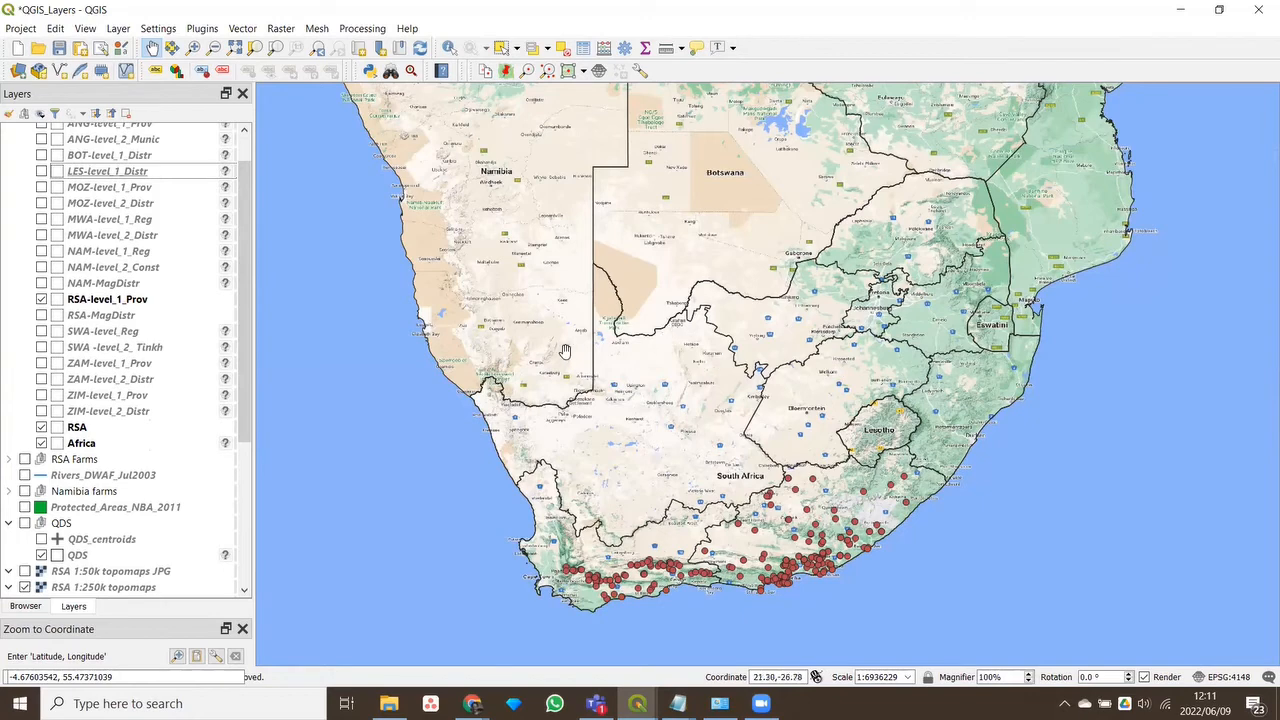
drag(248, 329, 247, 265)
click(187, 133)
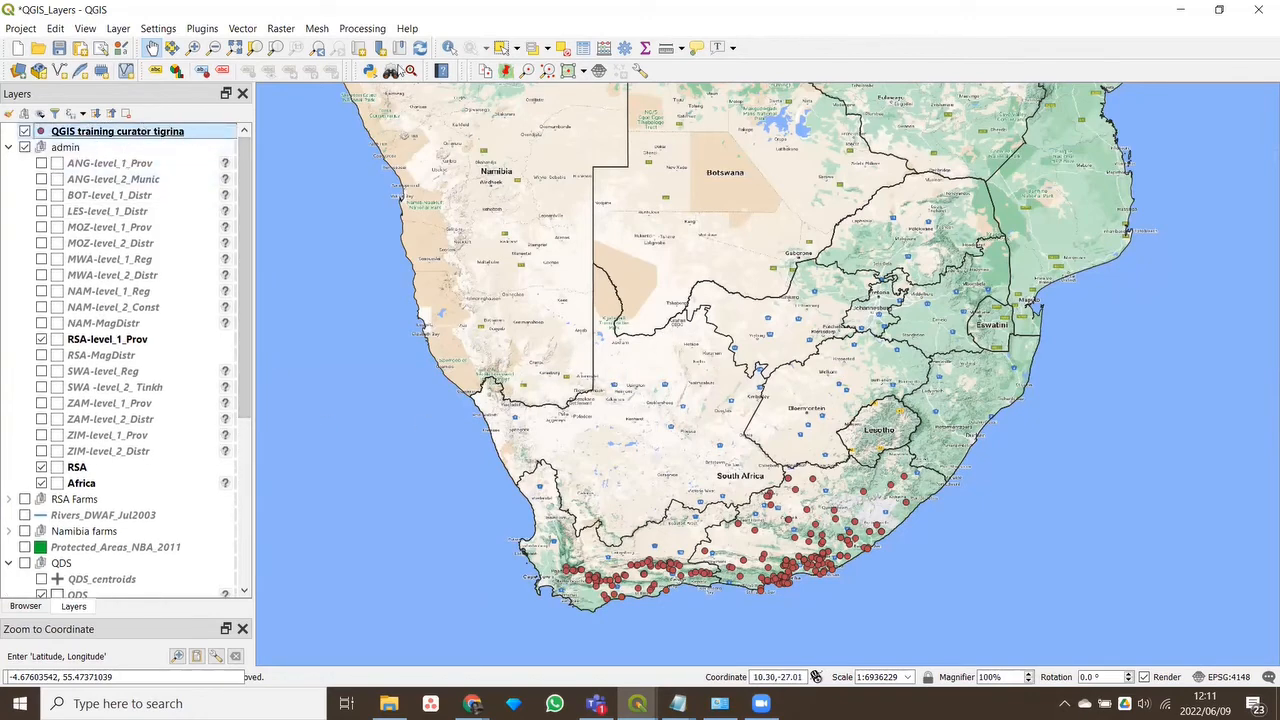
click(583, 47)
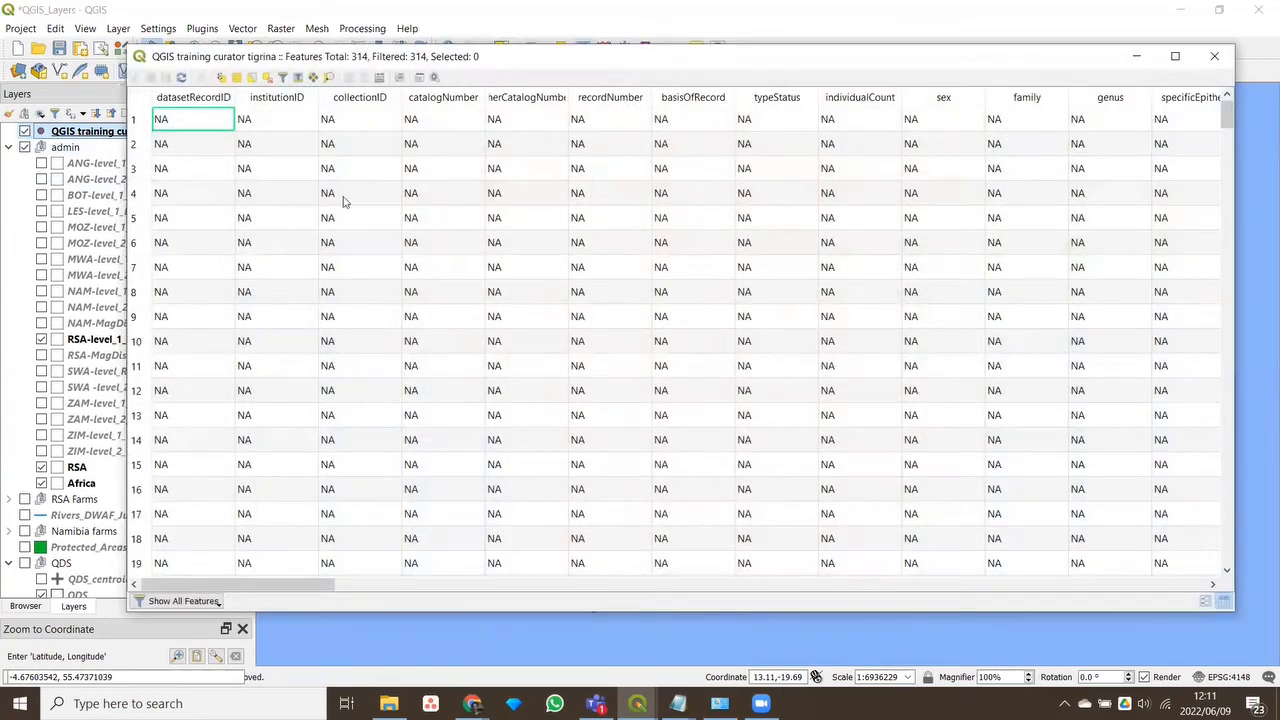
click(300, 198)
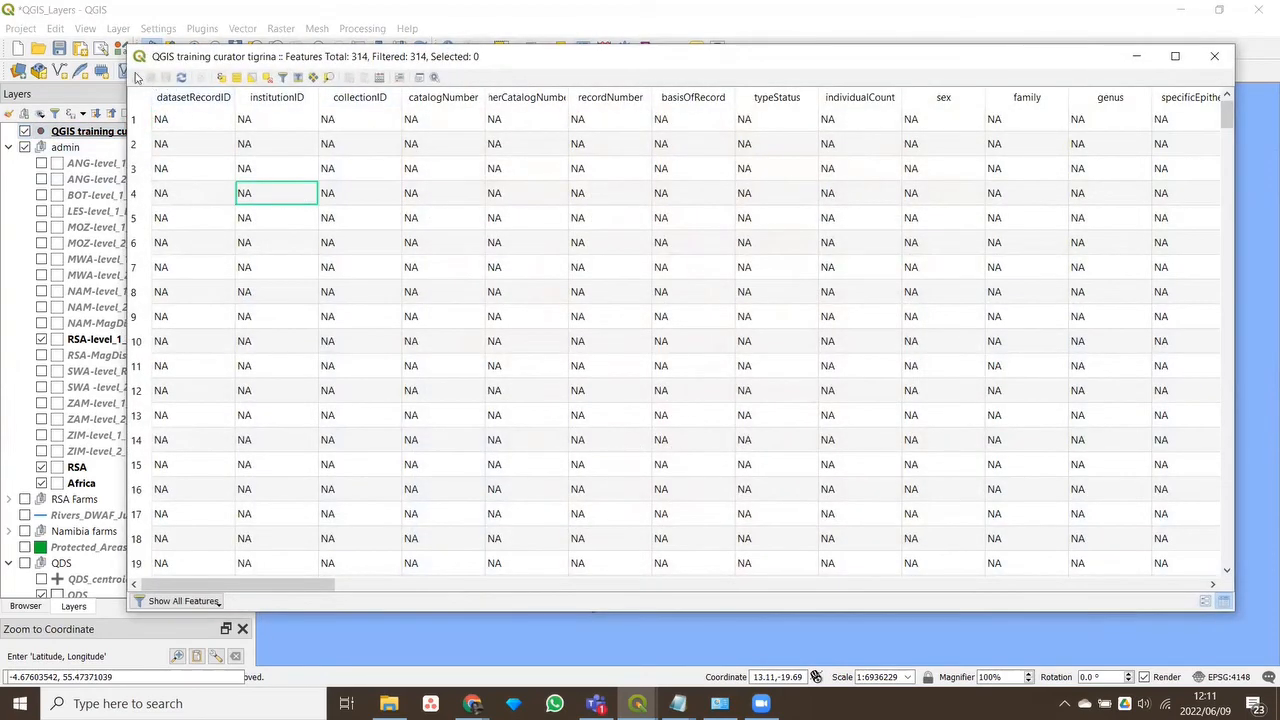
click(140, 121)
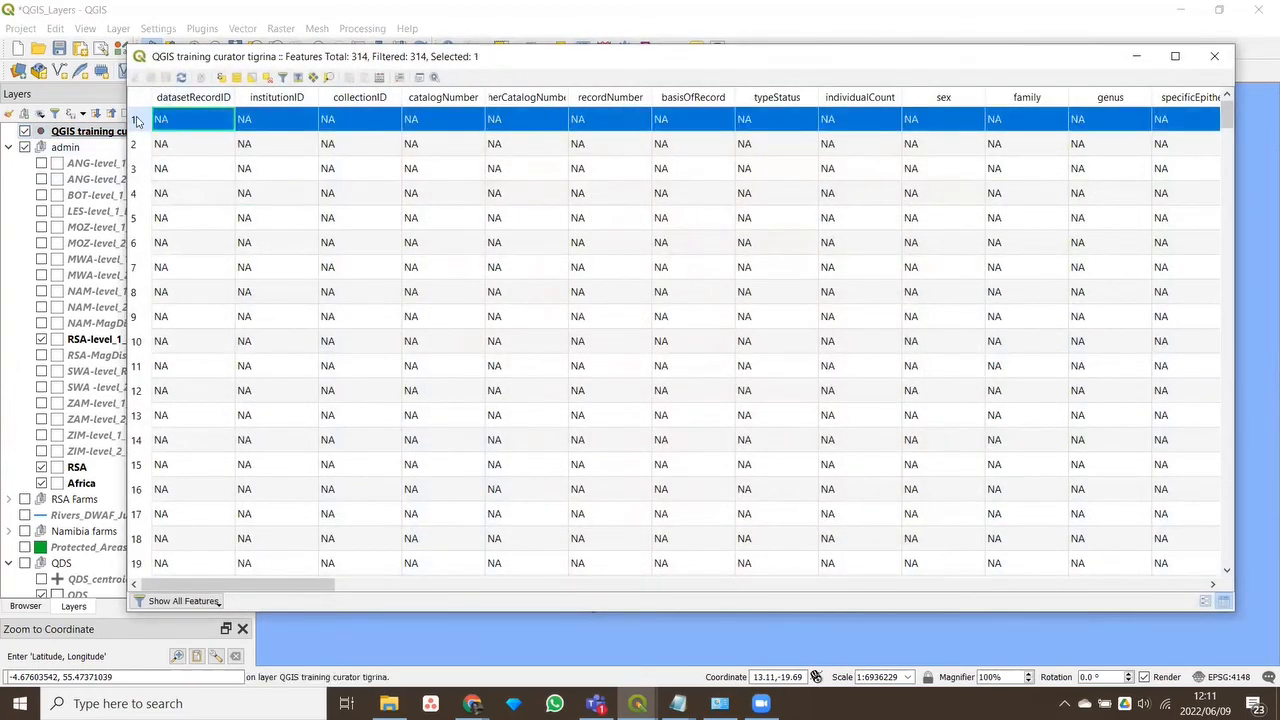
click(142, 145)
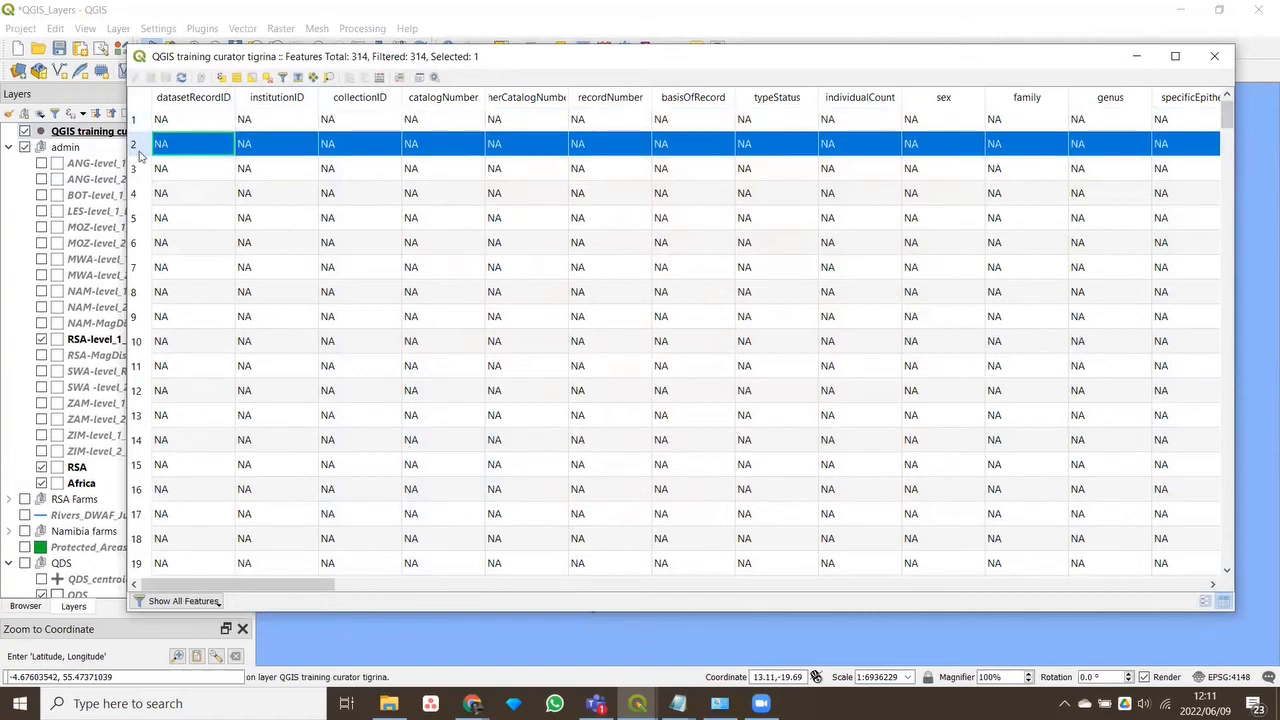
click(1214, 56)
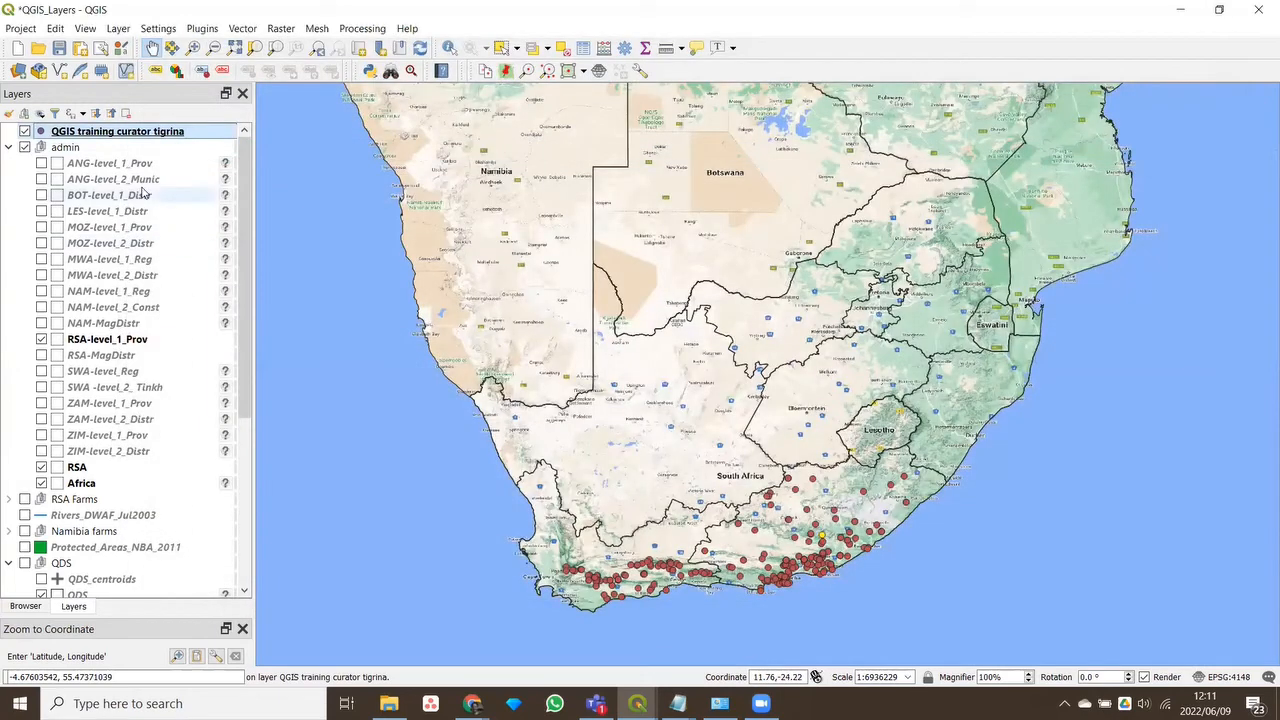
right_click(73, 134)
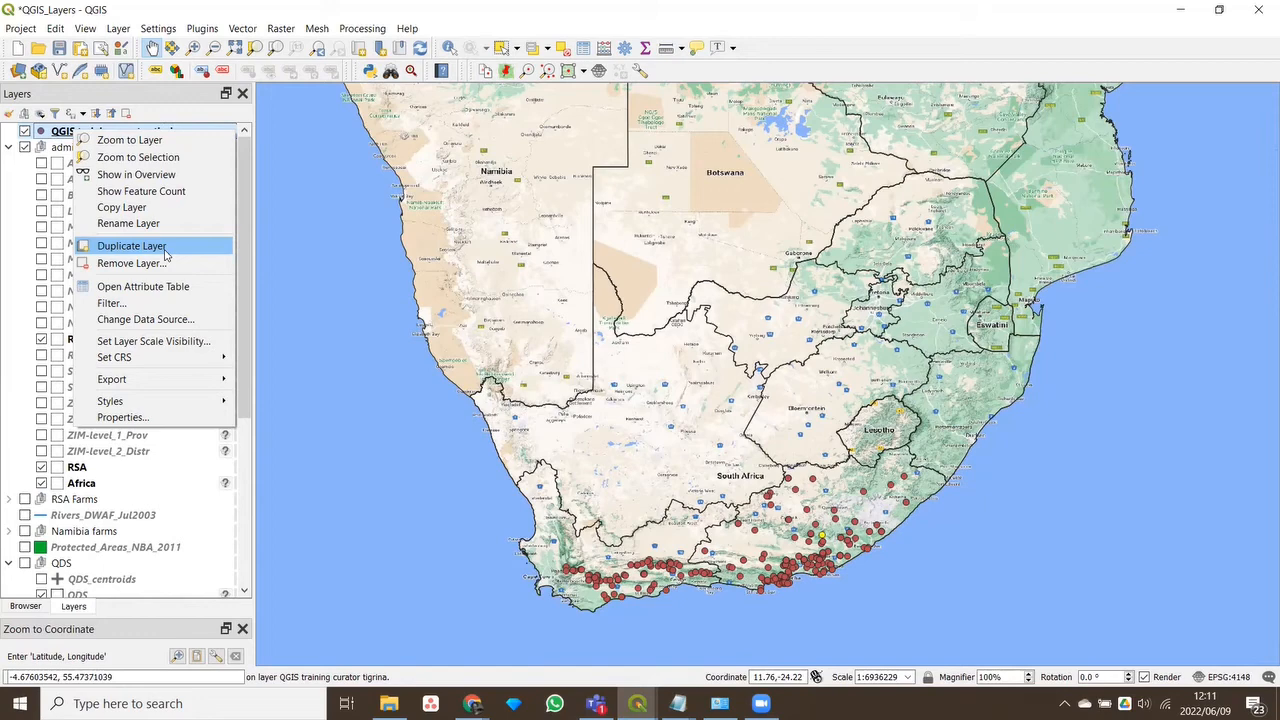
mouse_move(244, 384)
mouse_down()
mouse_move(244, 400)
mouse_move(244, 388)
mouse_up()
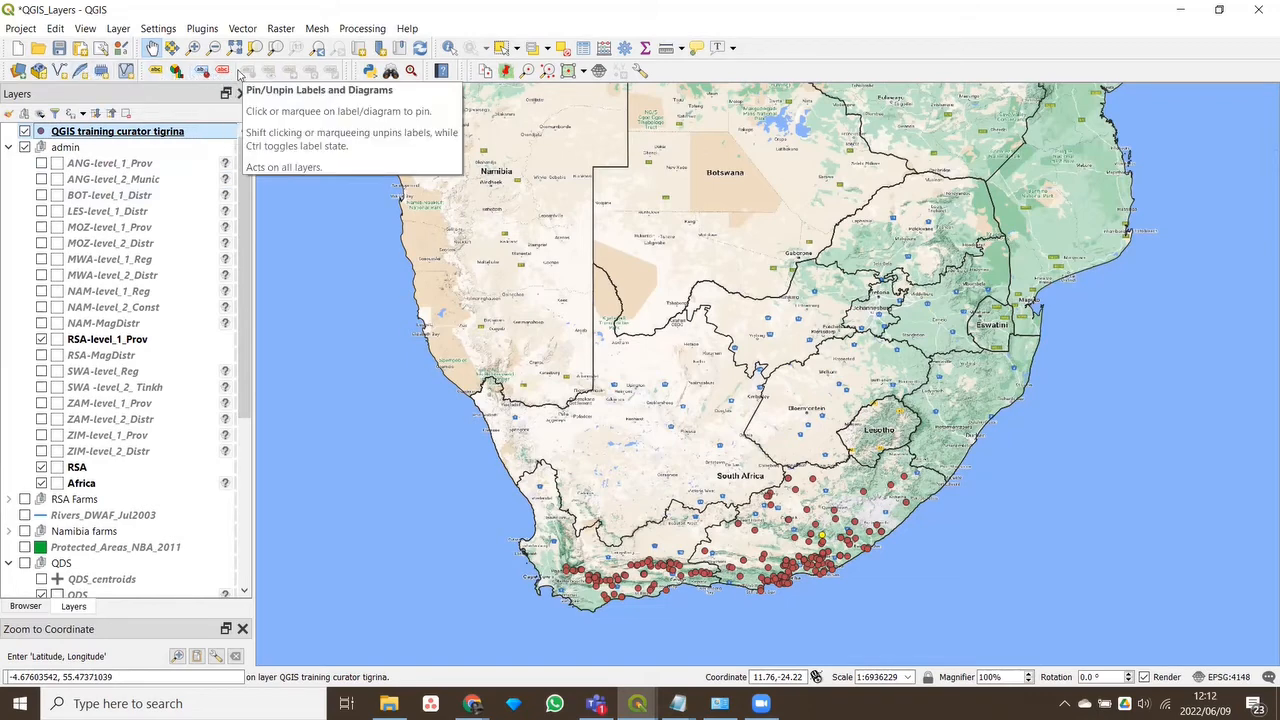
click(86, 29)
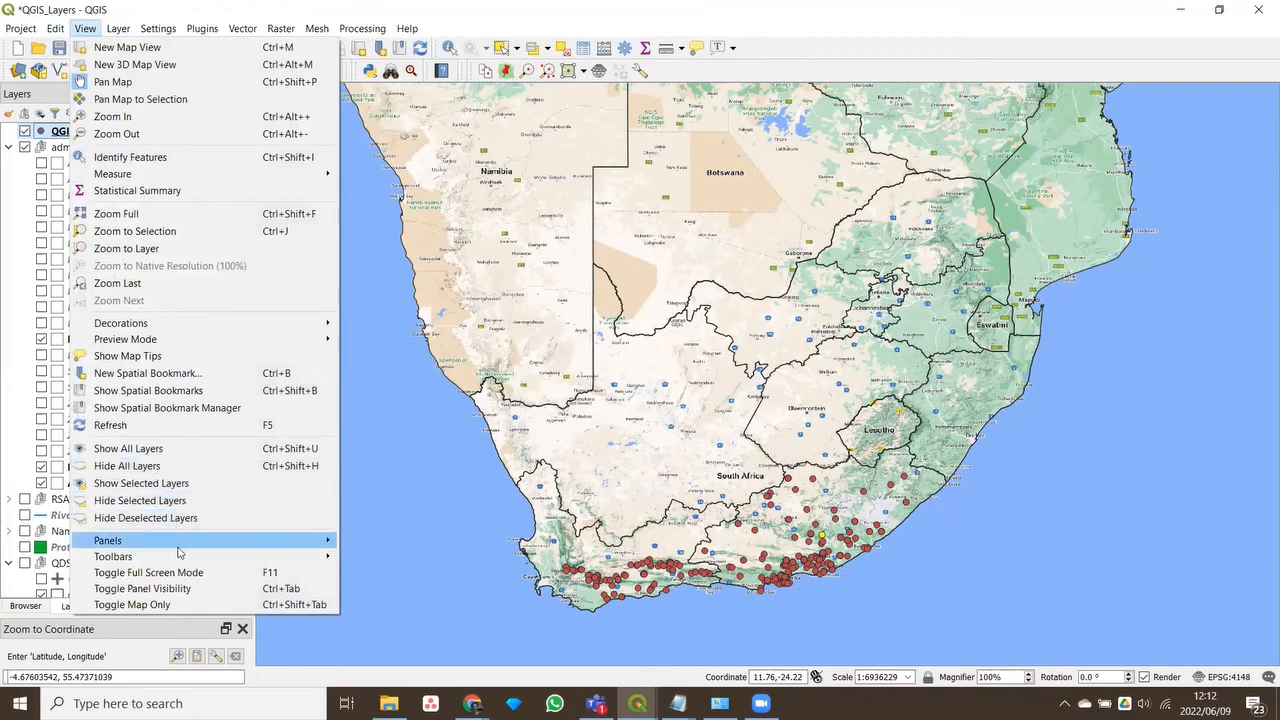
mouse_move(180, 561)
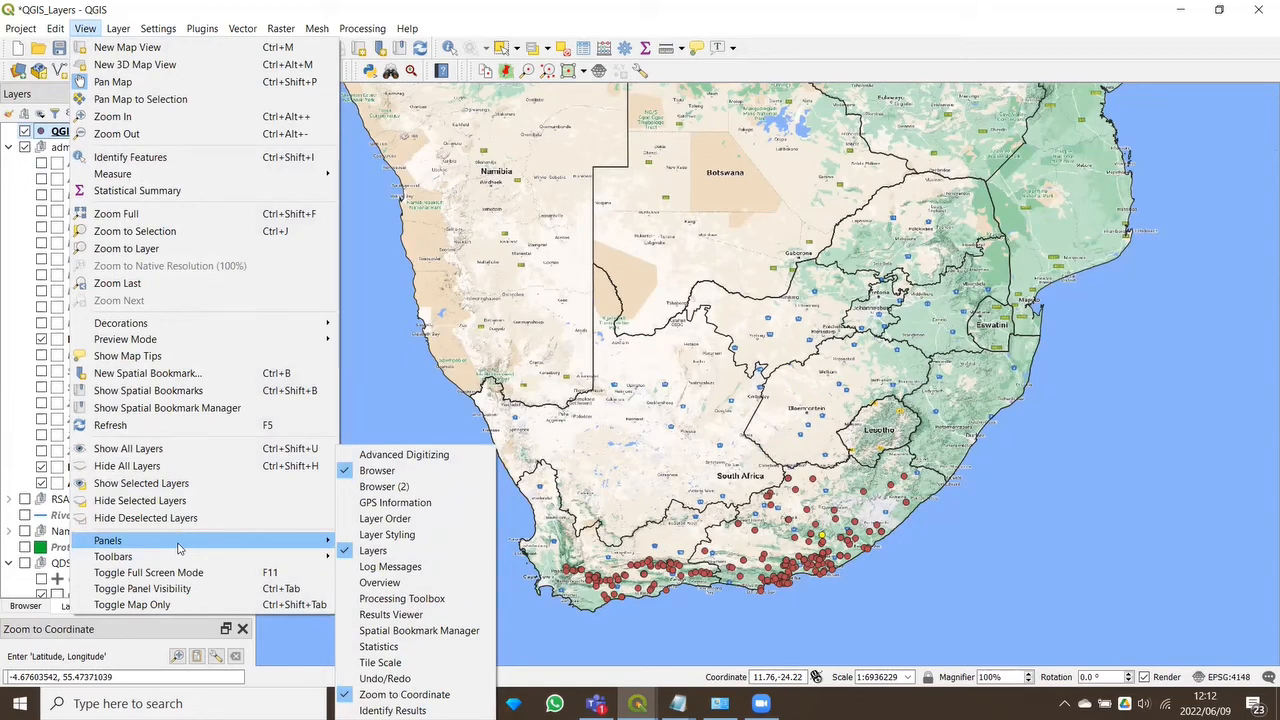
click(377, 302)
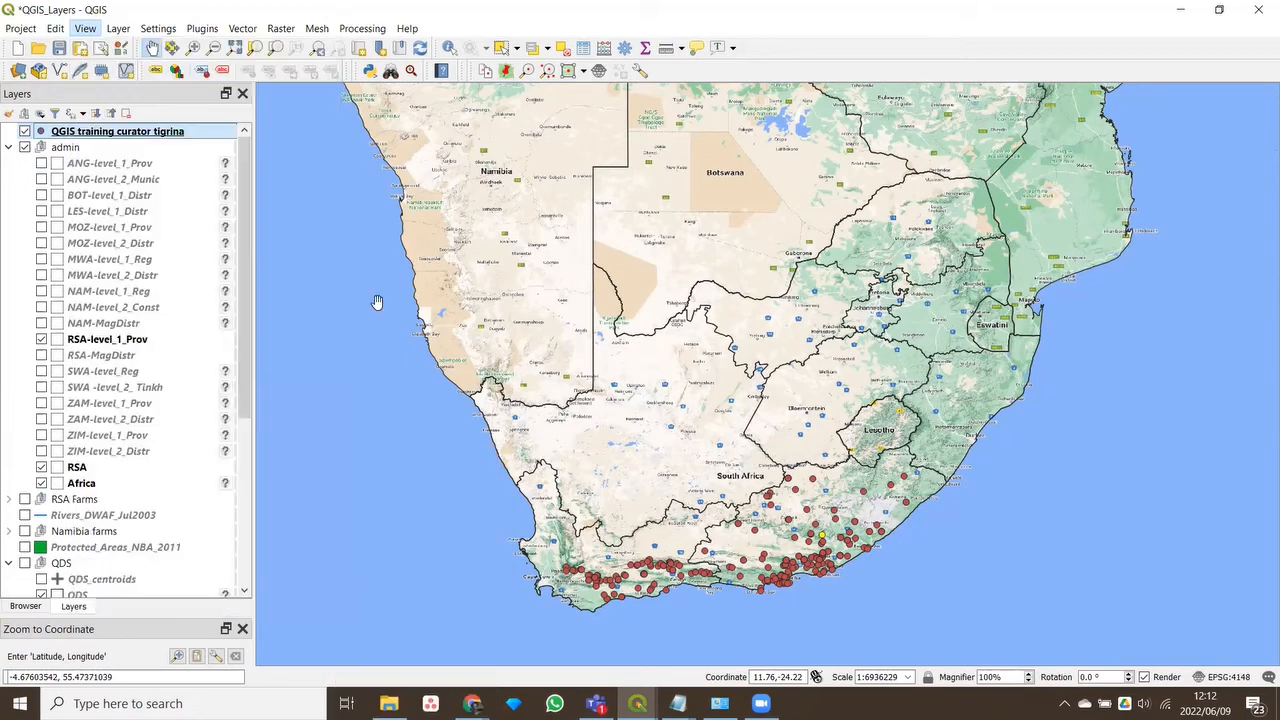
drag(1033, 511, 714, 366)
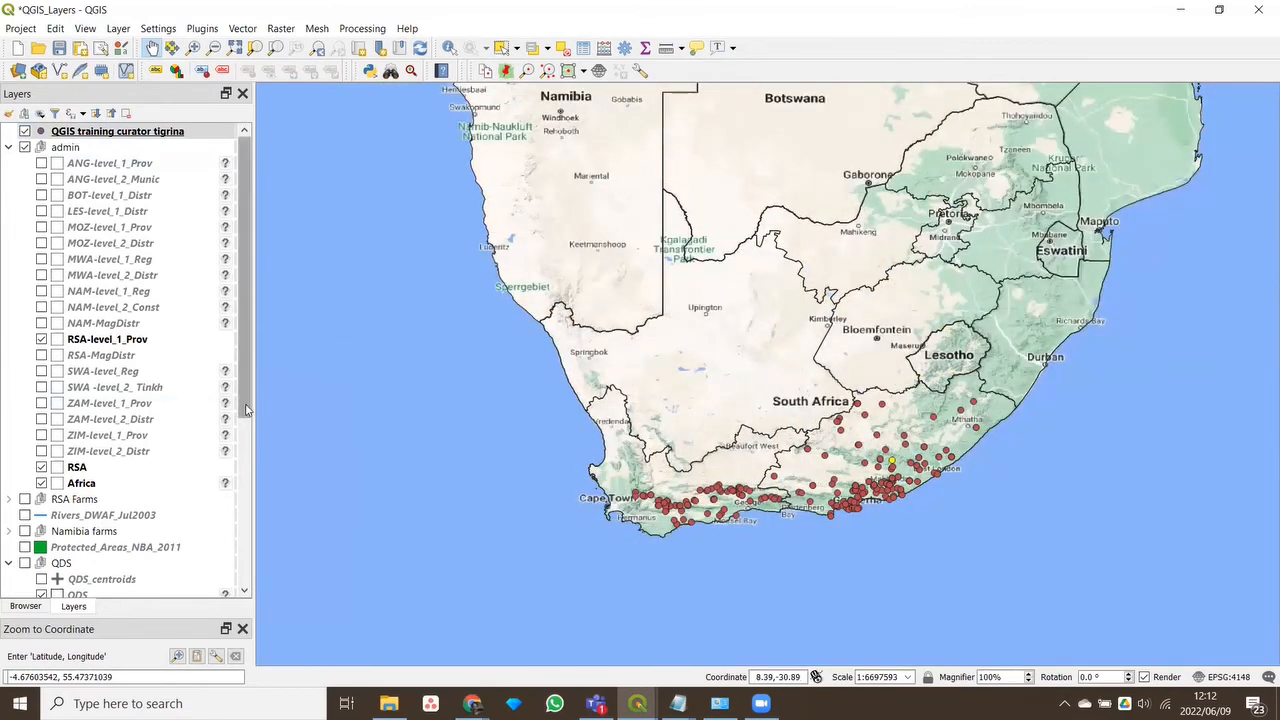
drag(244, 430, 246, 305)
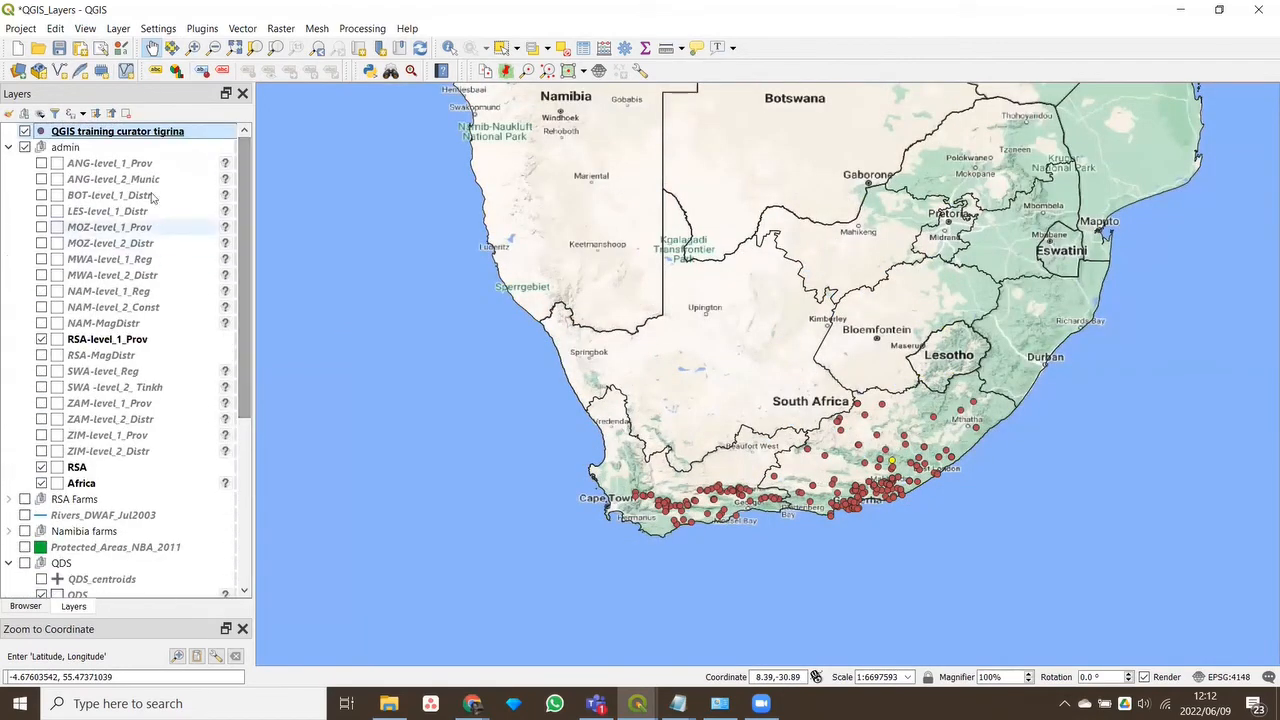
Open the attribute table of the QGIS training curator tigrina layer to examine its records
right_click(145, 141)
right_click(140, 131)
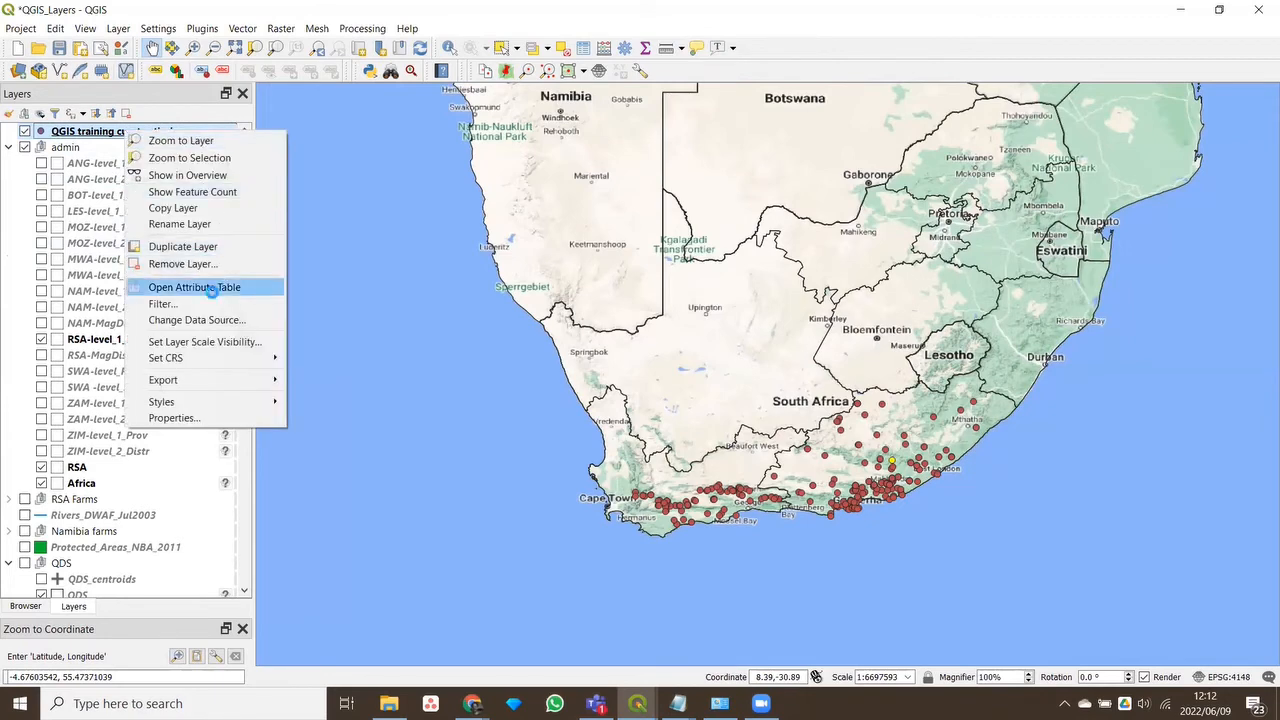
click(210, 289)
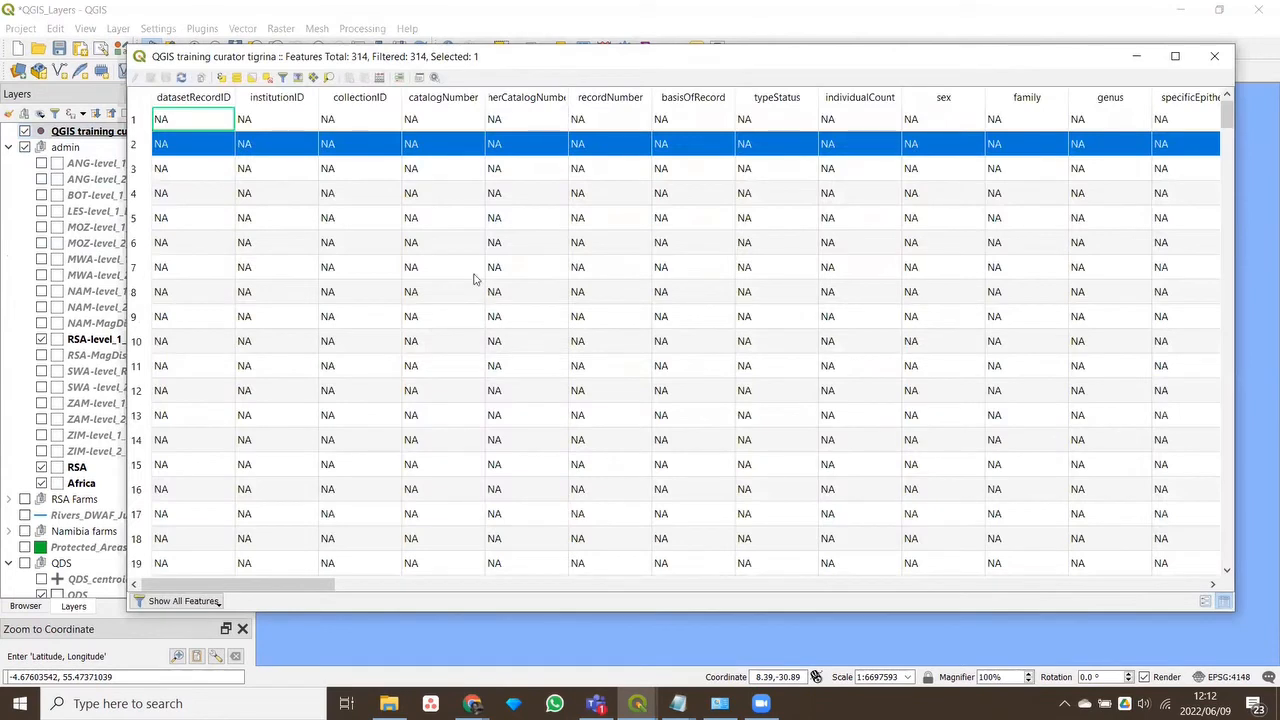
click(451, 273)
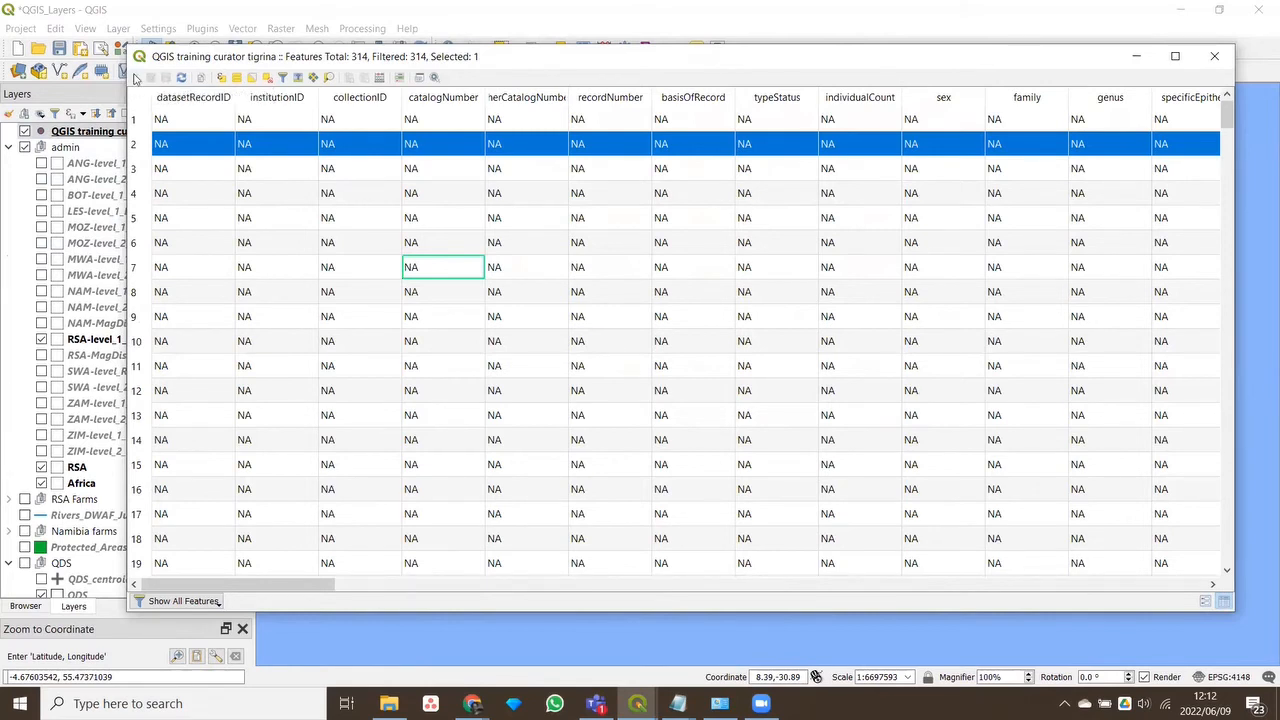
Close the attribute table and switch the QGIS training curator tigrina layer off and back on to check its points
click(1214, 56)
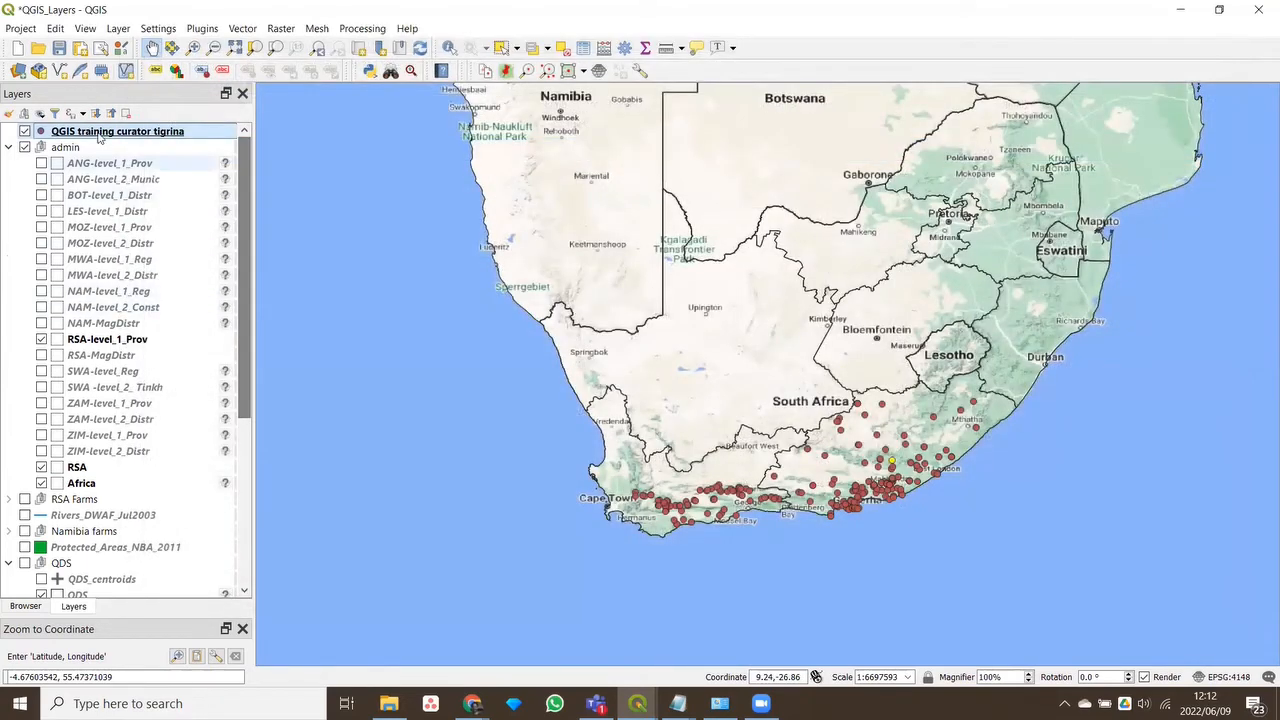
click(24, 131)
click(24, 131)
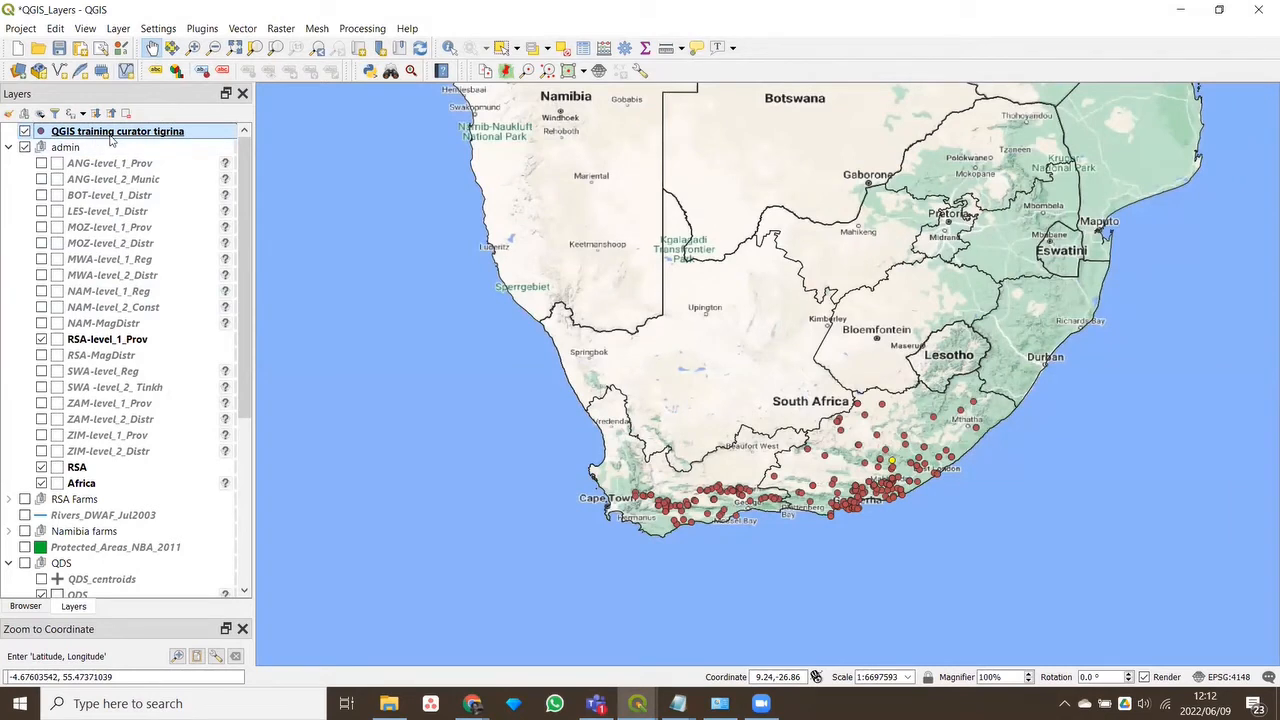
Start exporting all features of the QGIS training curator tigrina layer, with ESRI Shapefile as the output format
right_click(105, 133)
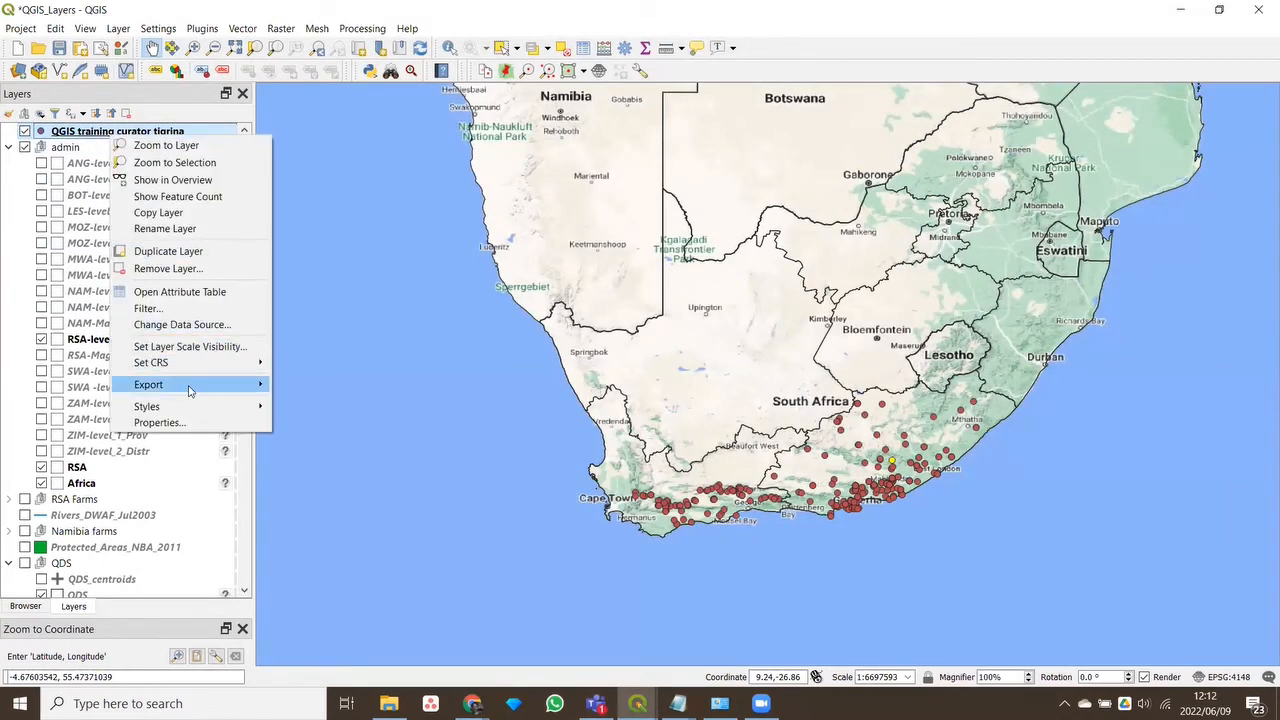
mouse_move(190, 390)
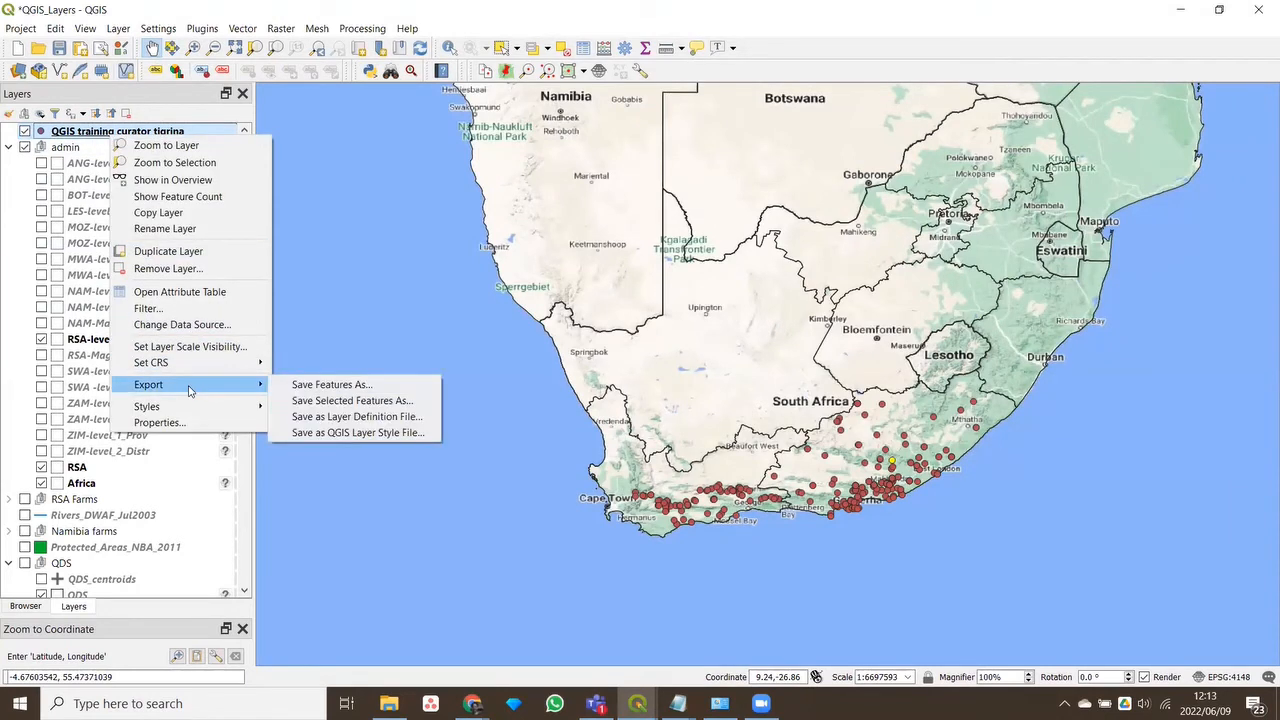
click(374, 386)
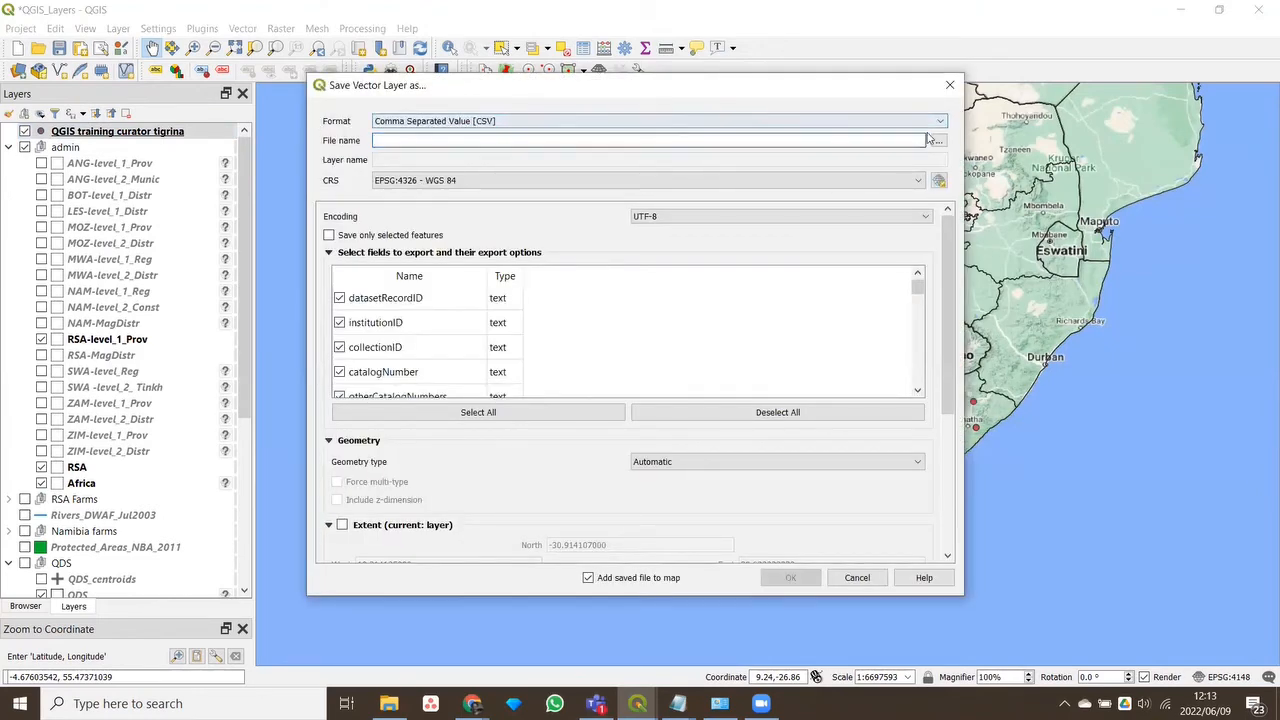
click(940, 121)
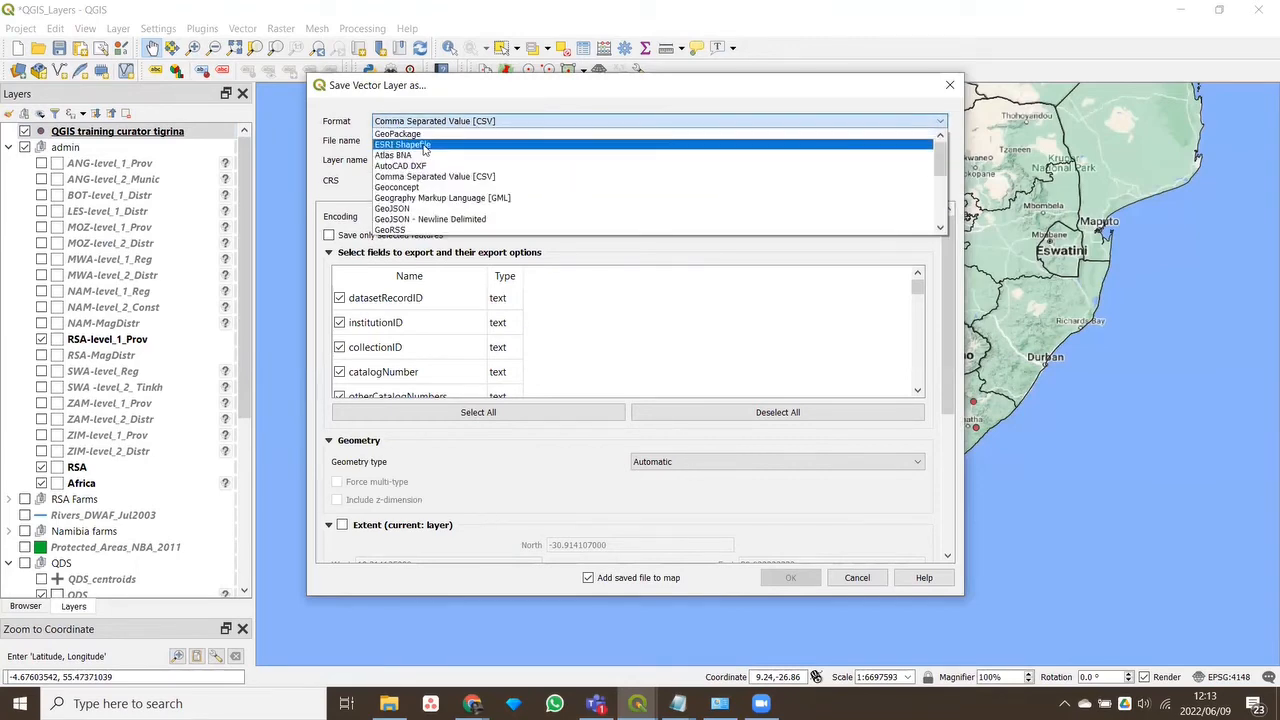
click(424, 146)
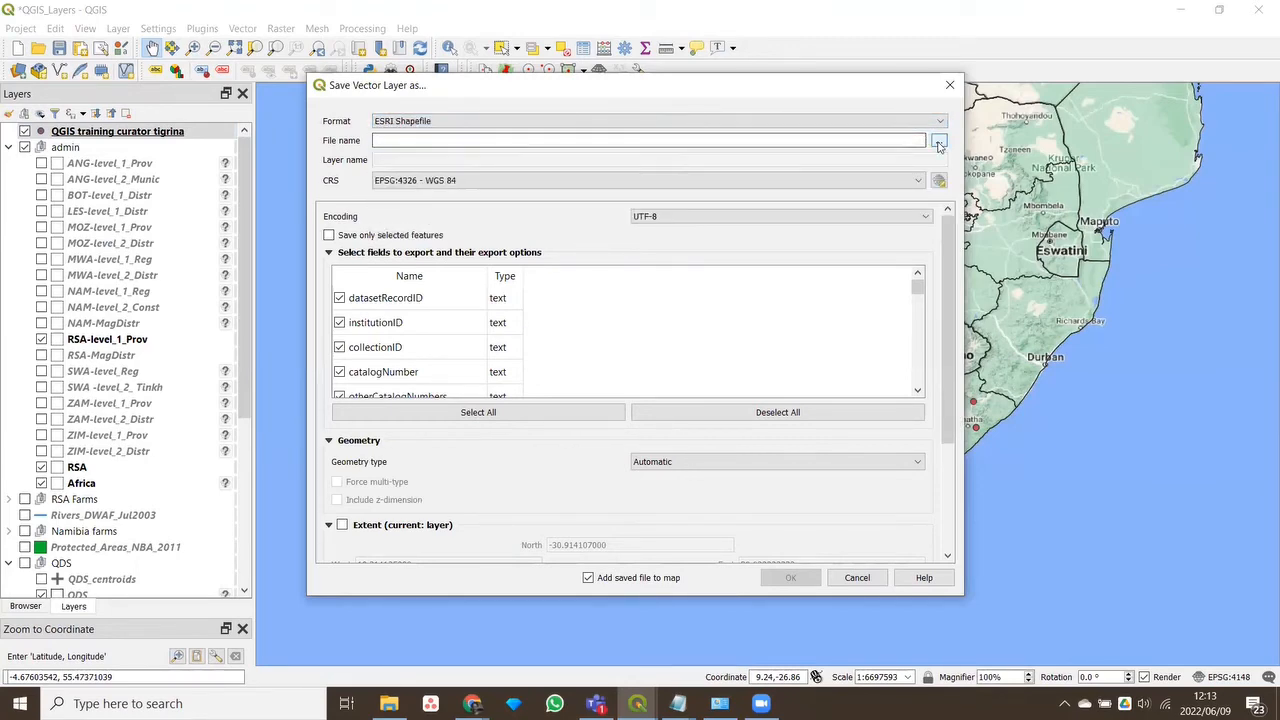
Save the export as dictator tigrina.shp in the QGIS training folder with CRS EPSG:4326 - WGS 84, adding it to the map
click(939, 143)
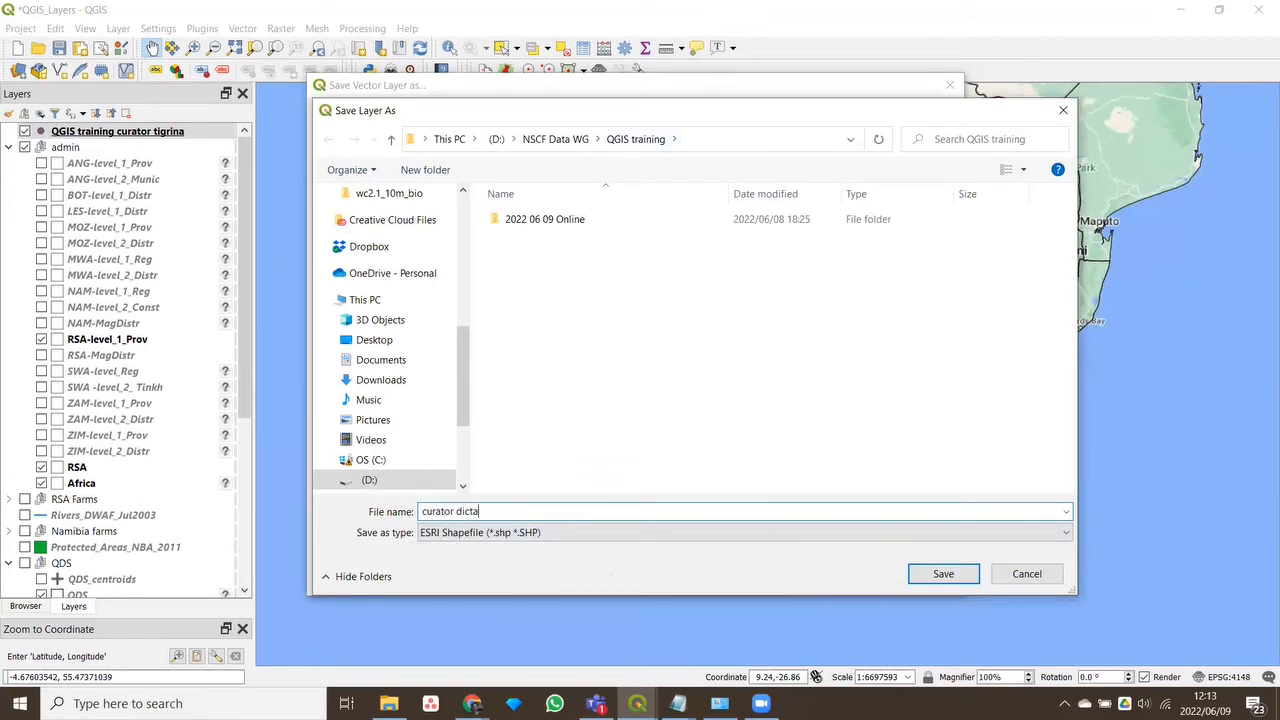
key(BackSpace)
key(BackSpace)
key(BackSpace)
key(BackSpace)
key(BackSpace)
key(BackSpace)
key(BackSpace)
key(BackSpace)
key(BackSpace)
key(BackSpace)
key(BackSpace)
key(BackSpace)
click(943, 573)
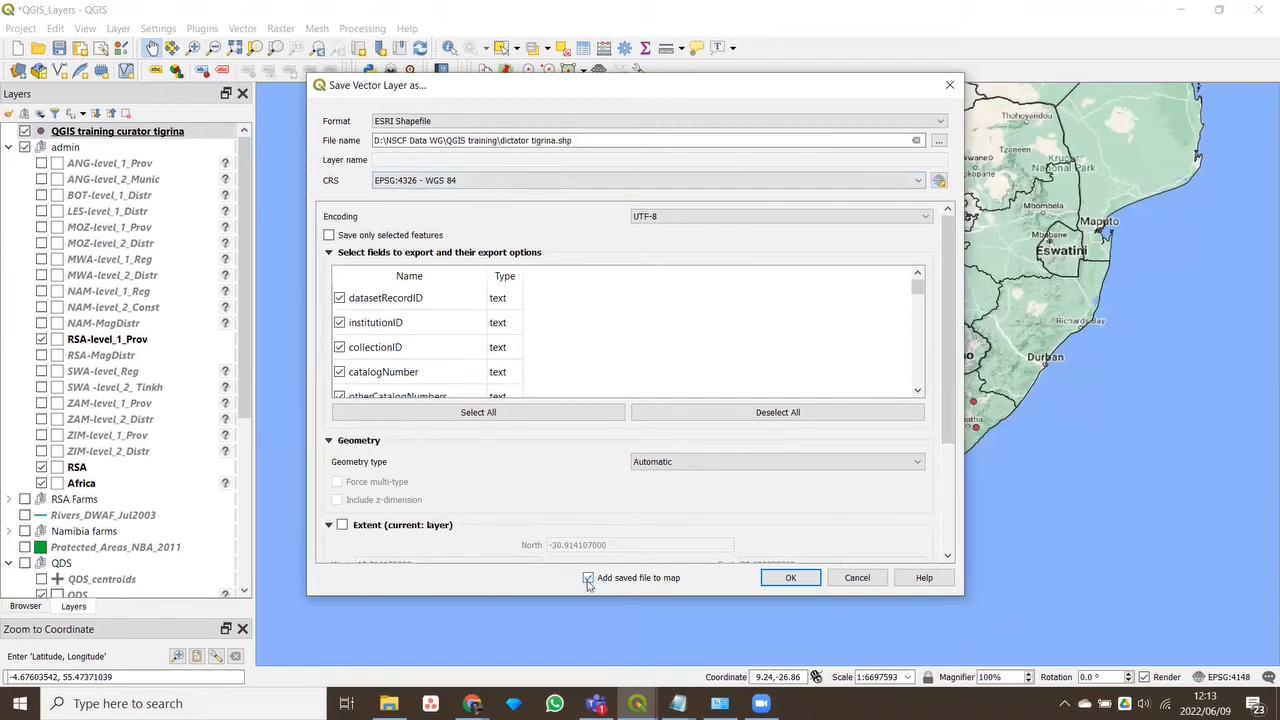
click(790, 577)
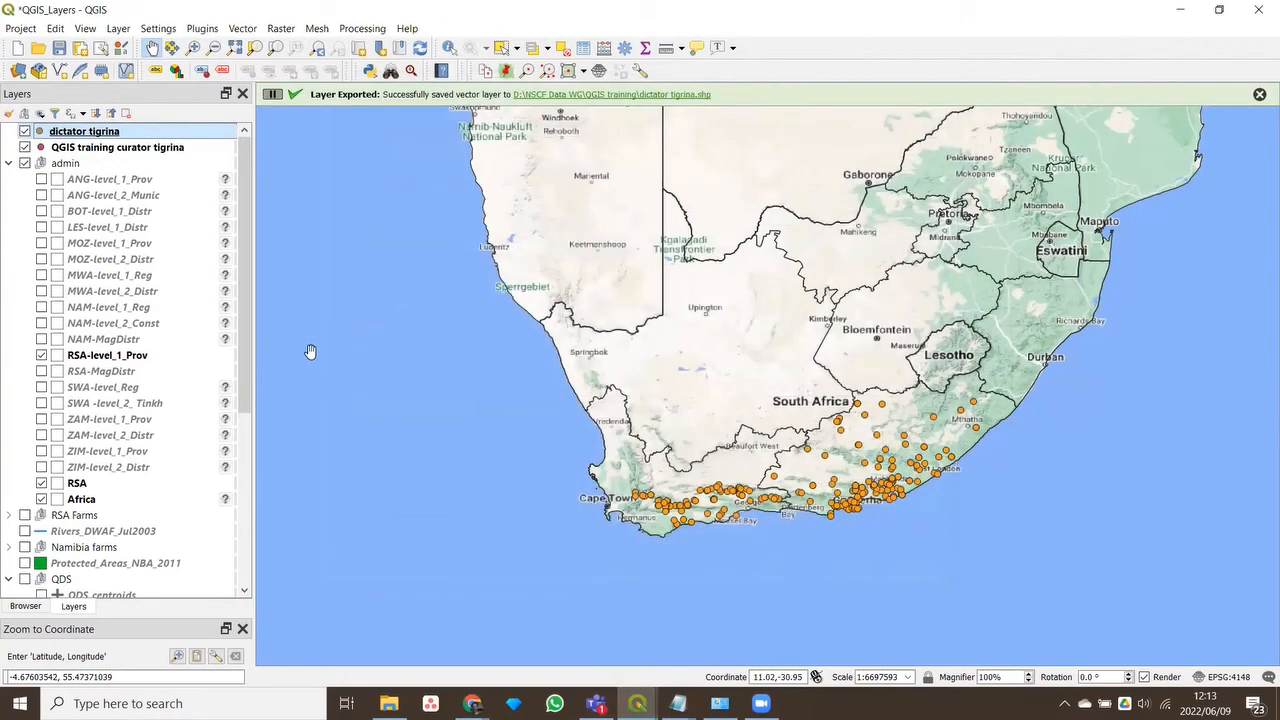
Remove the QGIS training curator tigrina layer from the project
right_click(92, 150)
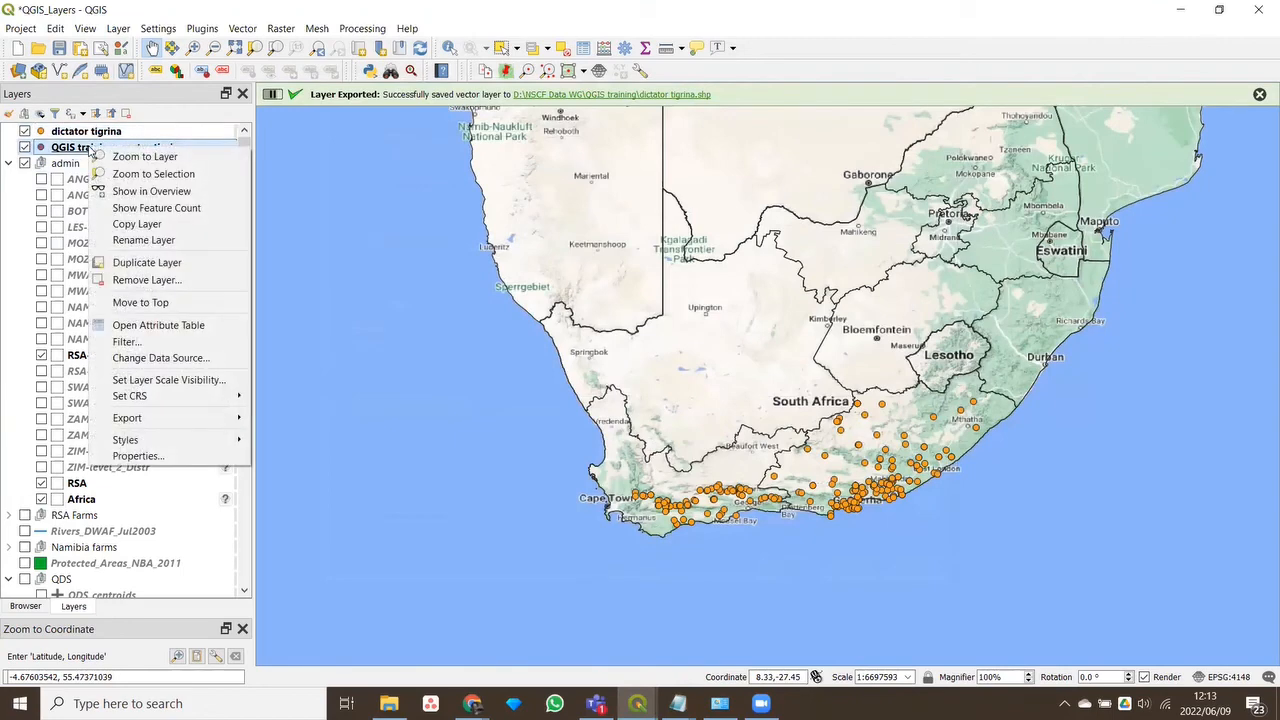
click(155, 281)
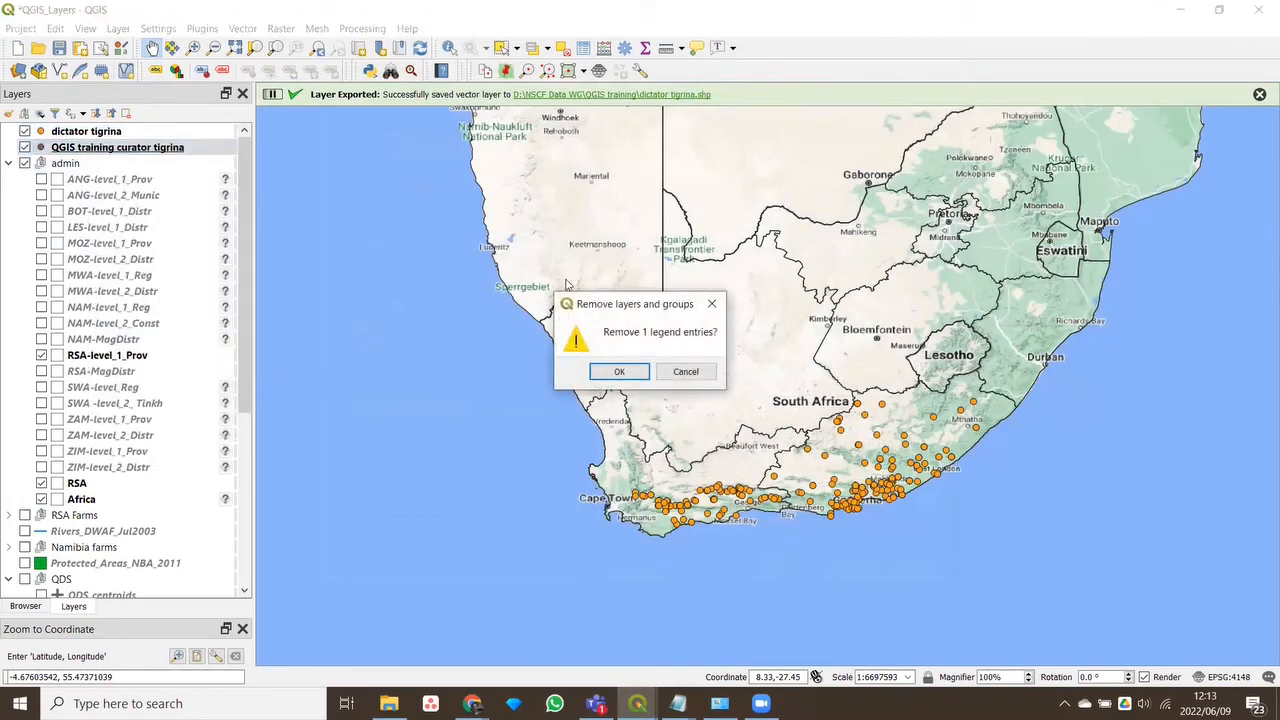
click(609, 380)
Enable editing on the dictator tigrina layer and open its attribute table at the locality and decimal coordinate columns
right_click(91, 134)
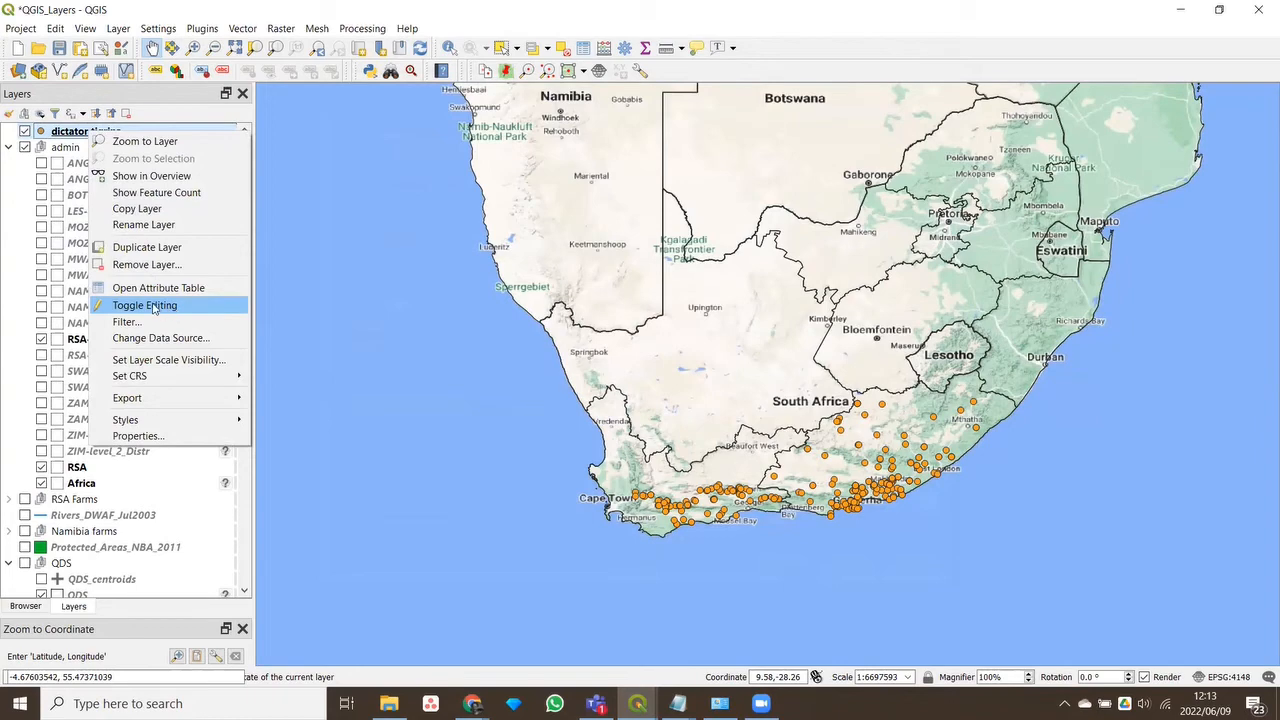
click(149, 289)
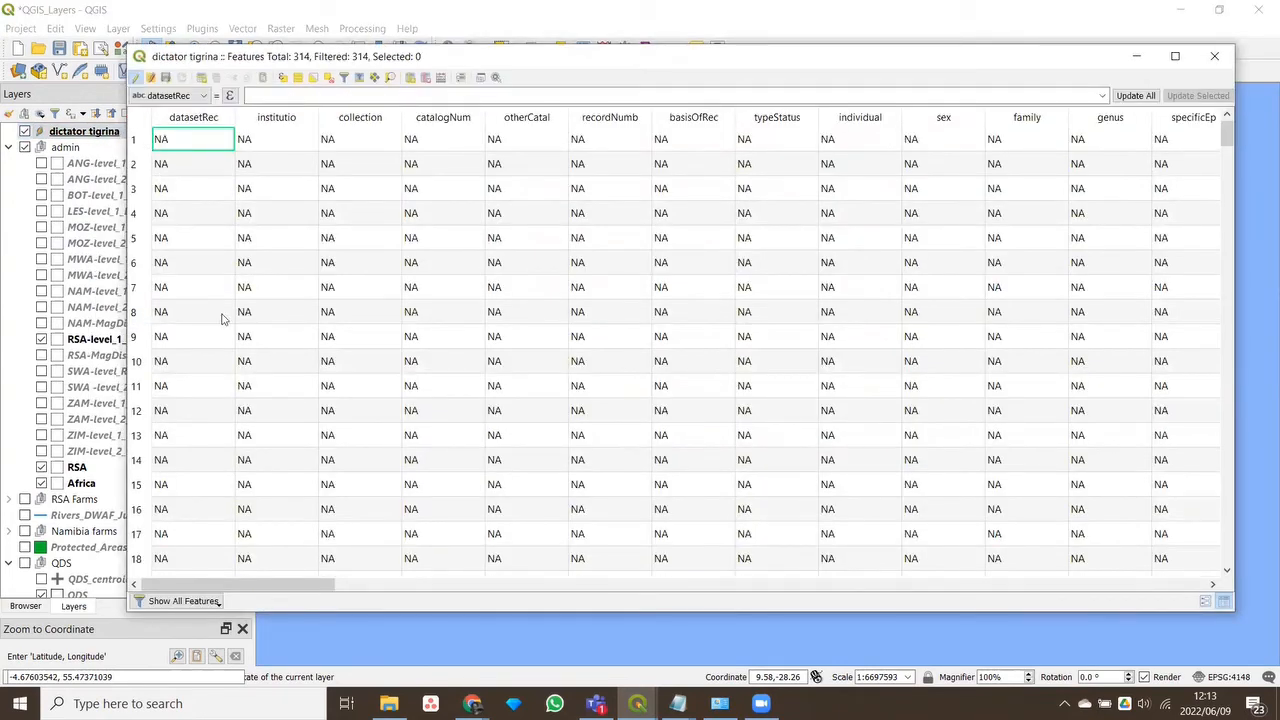
drag(310, 585, 668, 600)
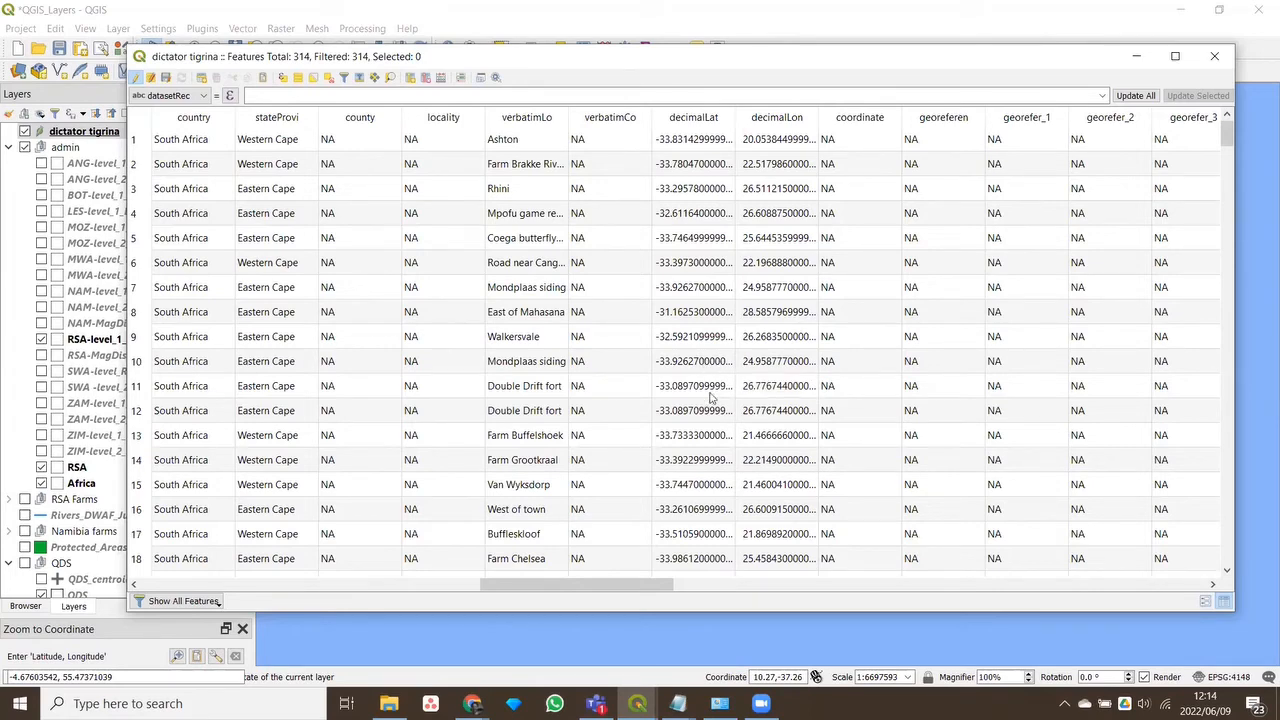
click(1136, 56)
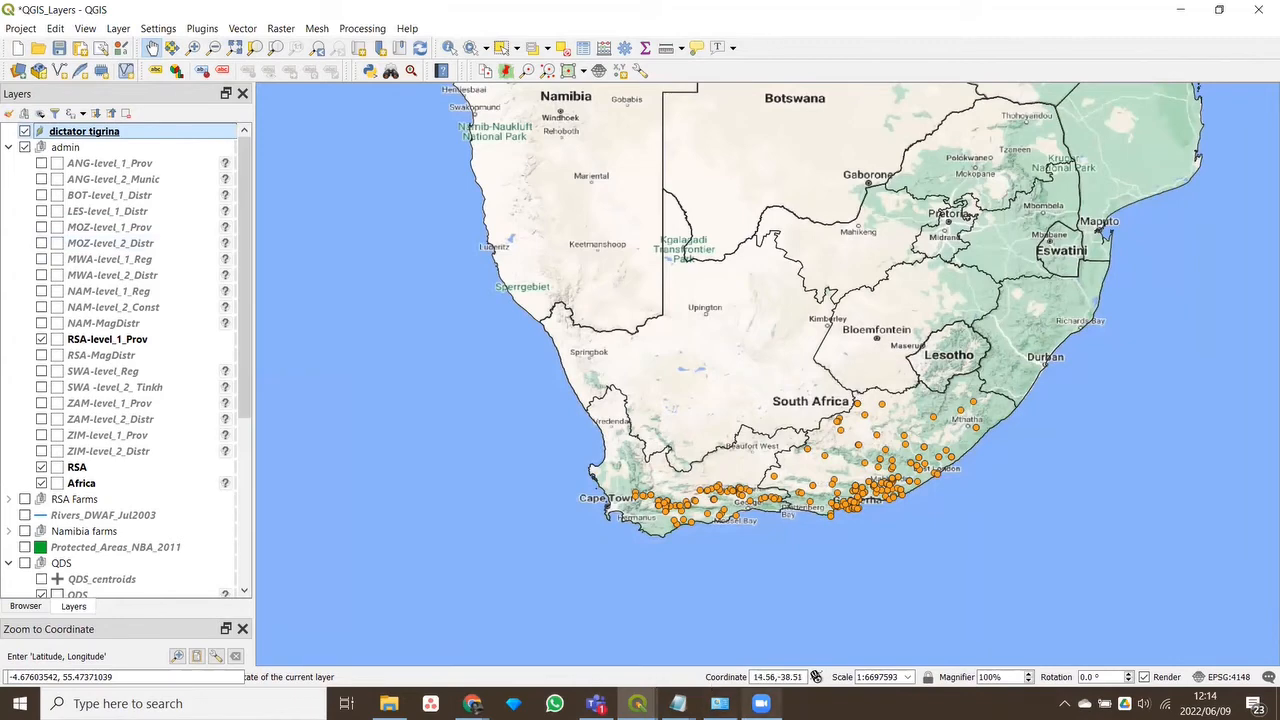
mouse_move(637, 703)
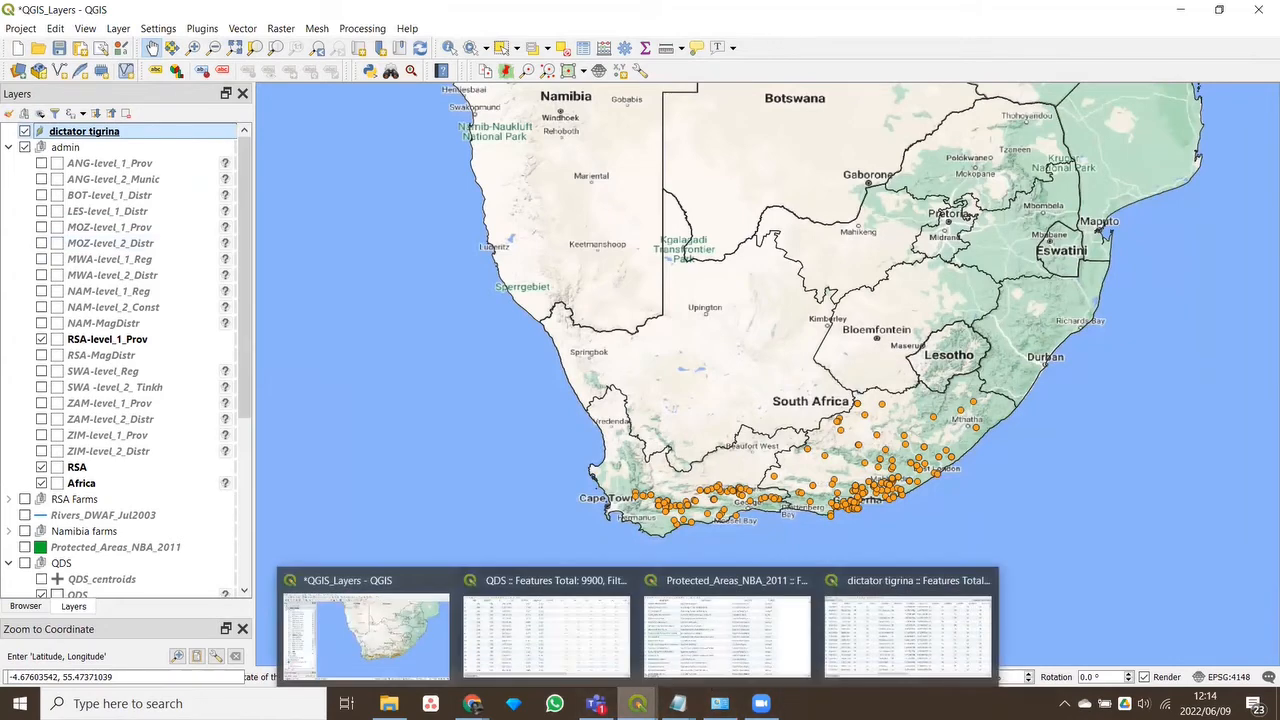
click(860, 664)
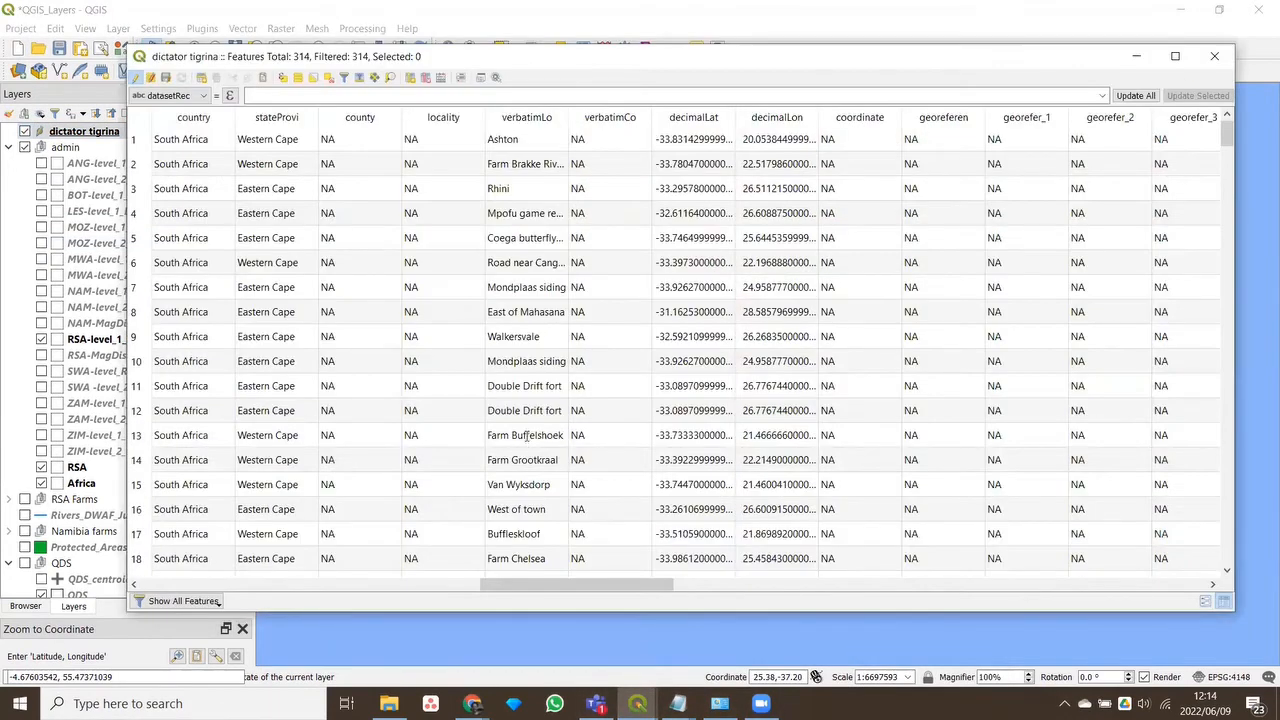
Widen the verbatimLo column of the attribute table so the full locality names fit
double_click(513, 437)
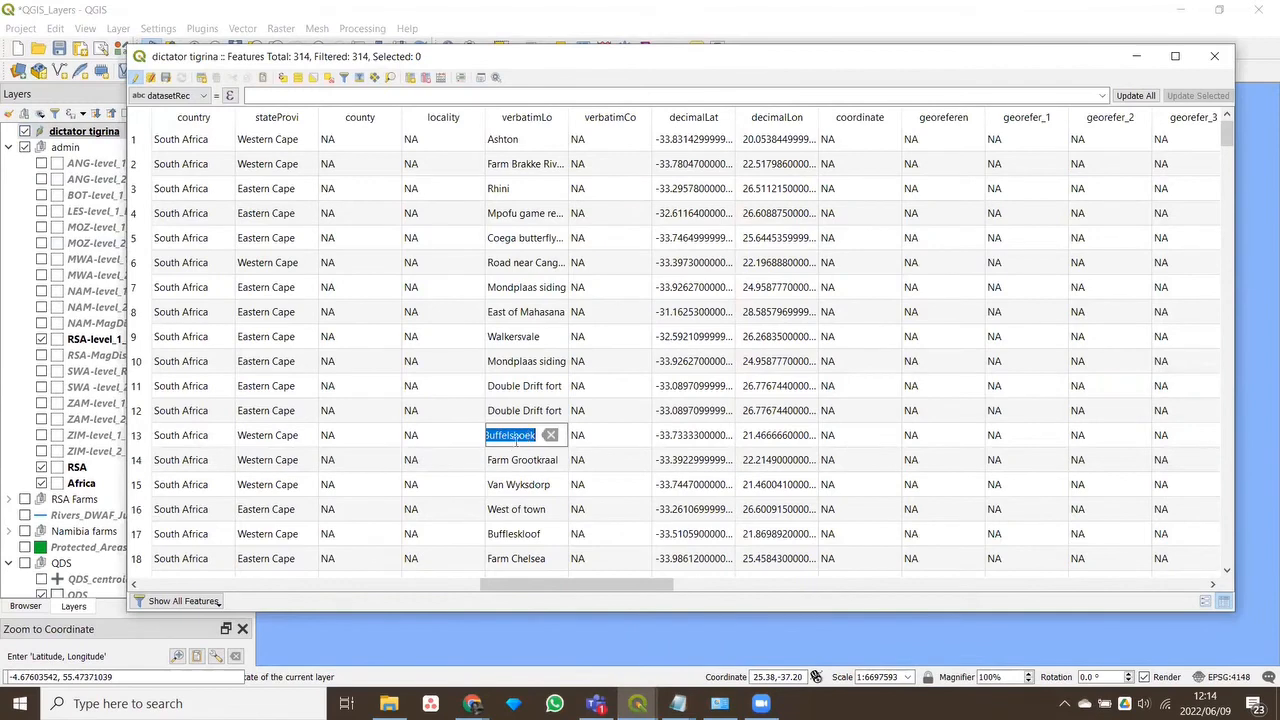
double_click(568, 118)
drag(730, 118, 764, 118)
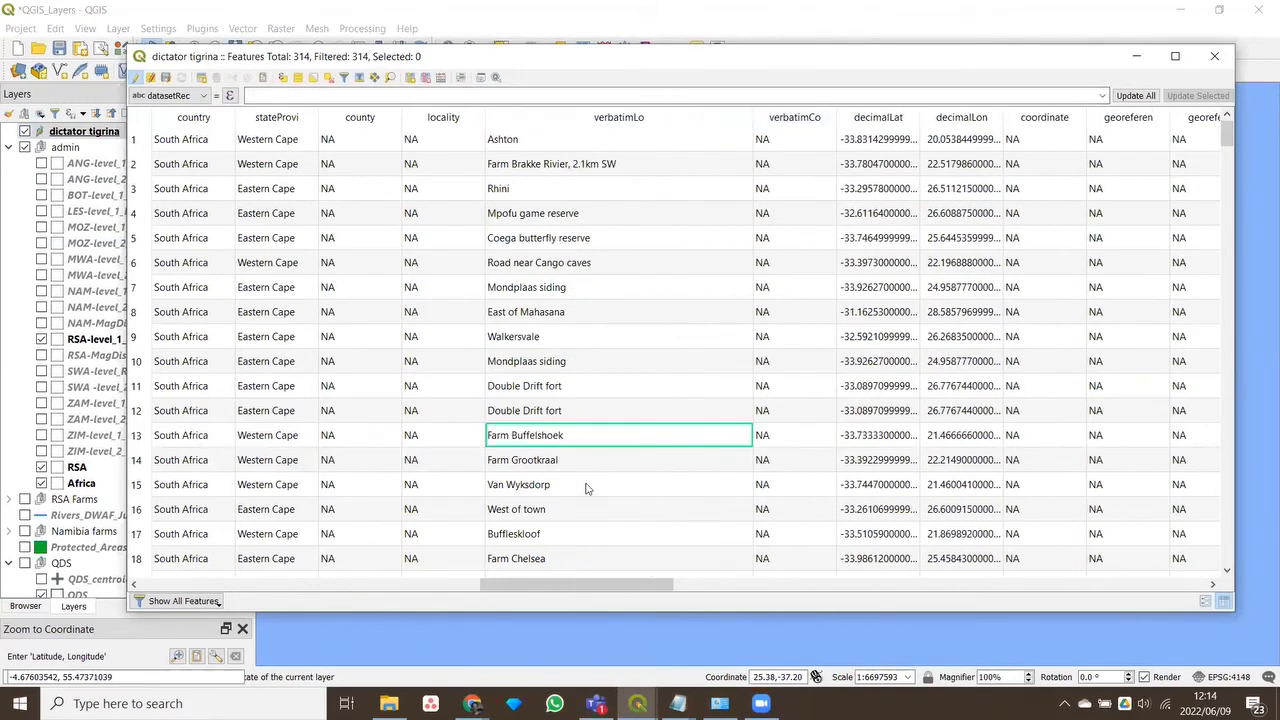
Change the verbatimLo value of record 13 to Farm Kloppersdam, end editing with the change saved, and close the attribute table
double_click(560, 437)
click(570, 437)
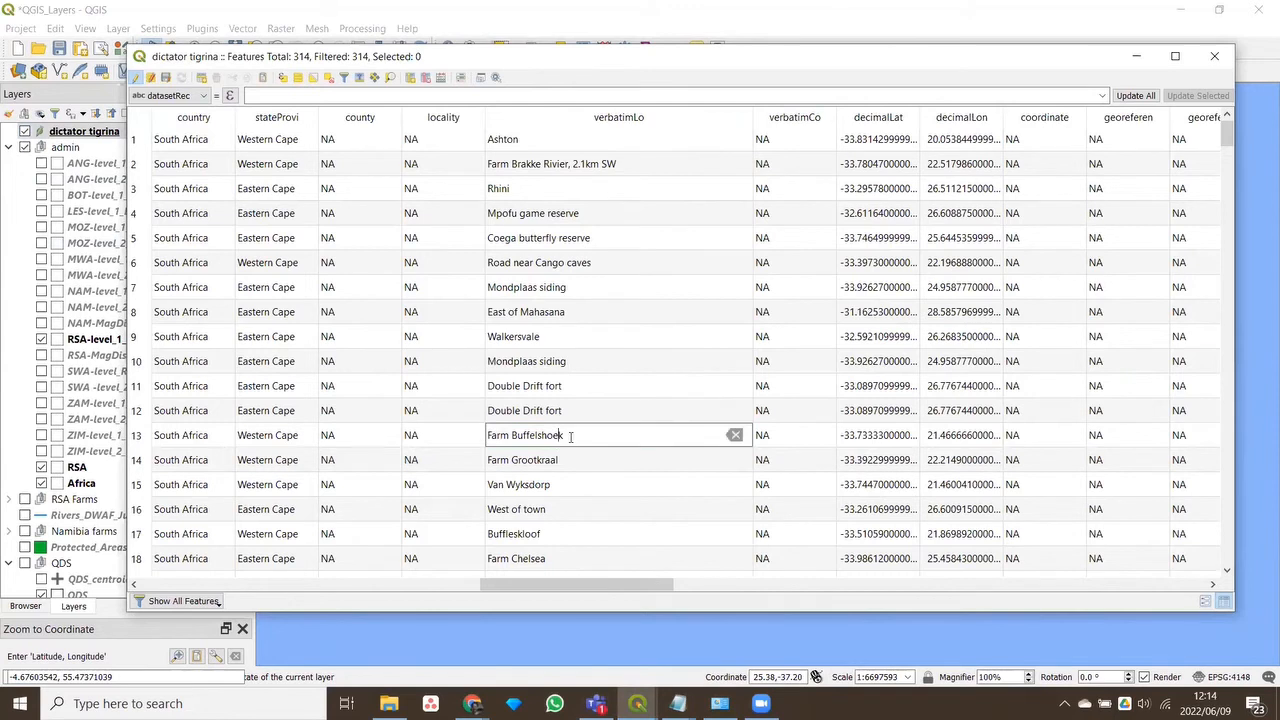
key(BackSpace)
key(BackSpace)
key(BackSpace)
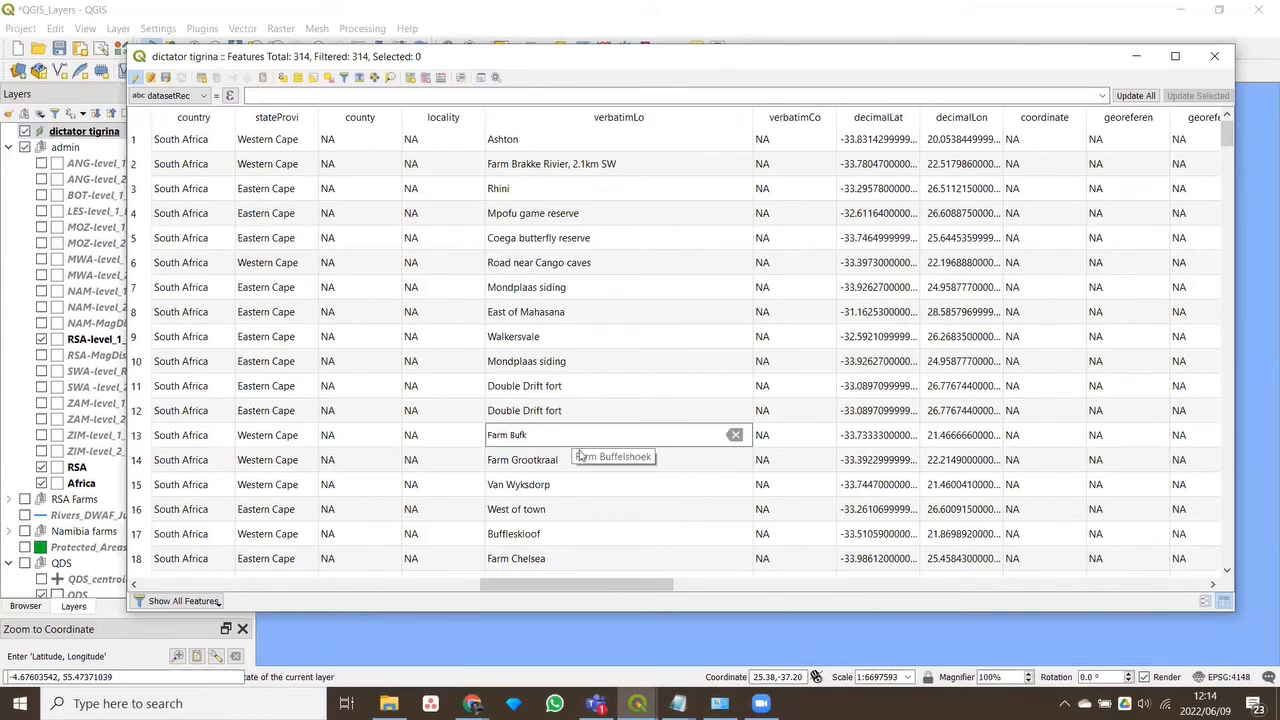
drag(536, 434, 508, 434)
key(BackSpace)
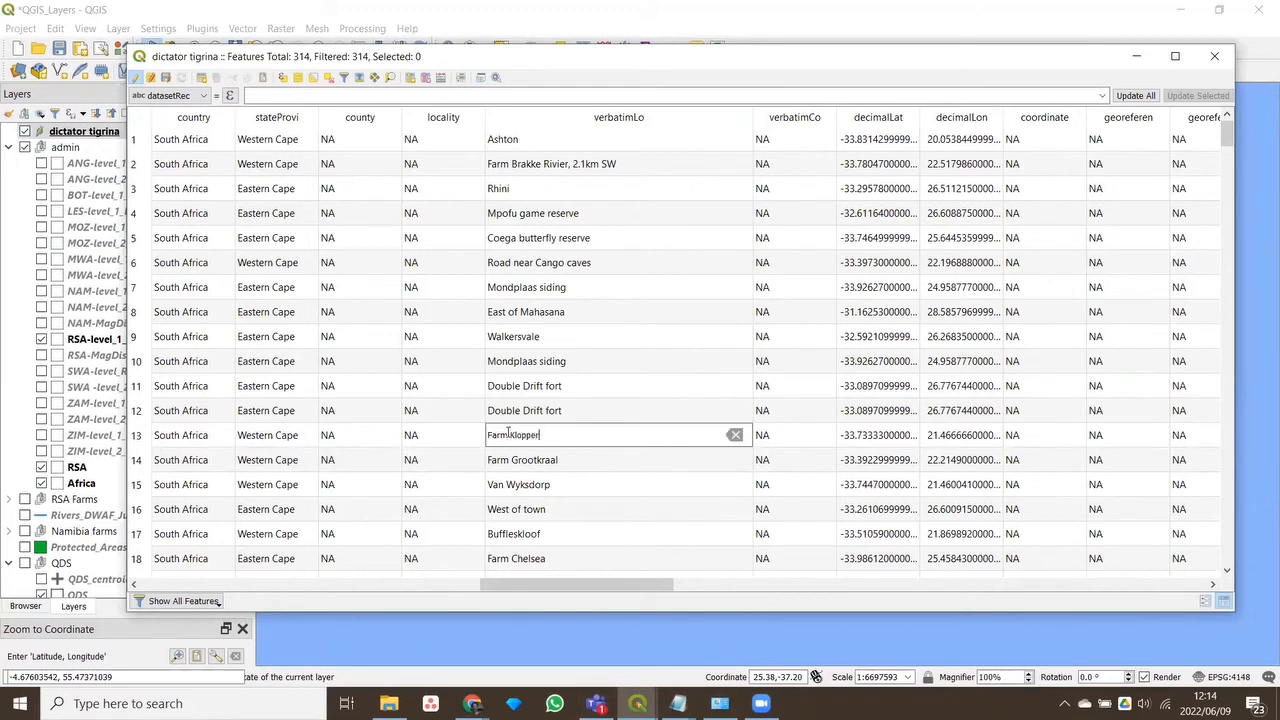
double_click(537, 459)
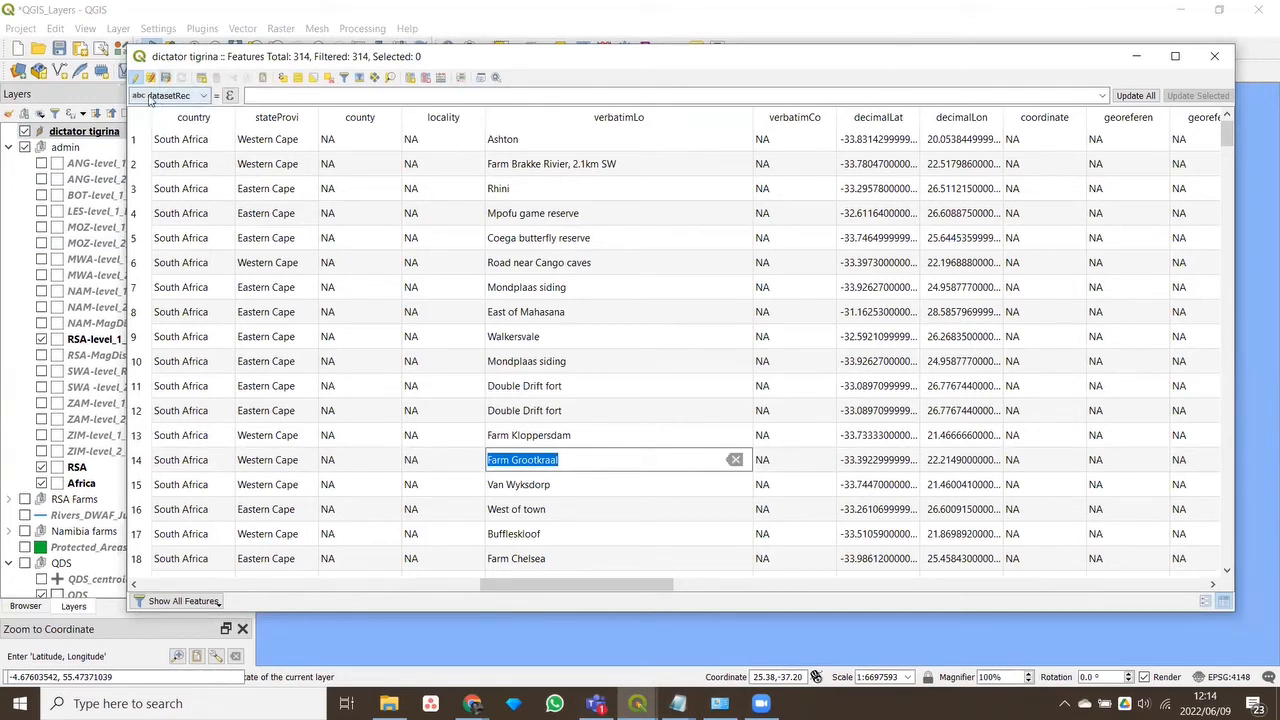
click(136, 78)
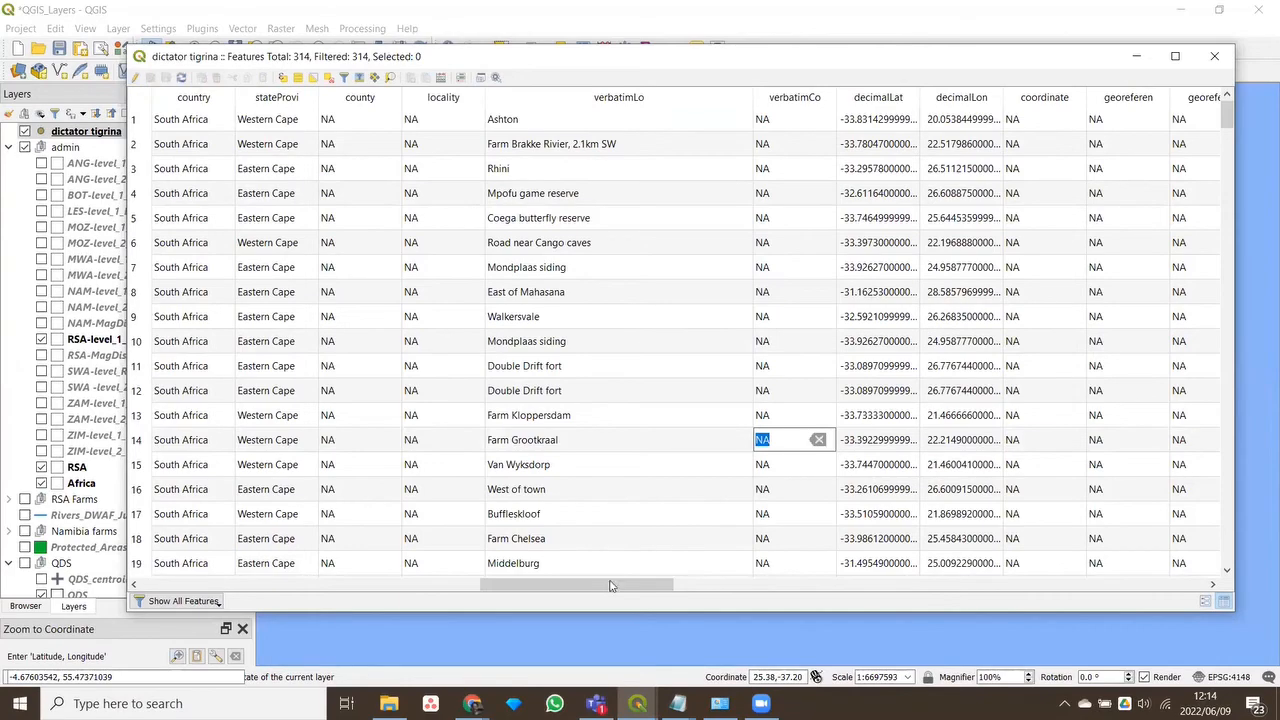
drag(632, 591, 273, 604)
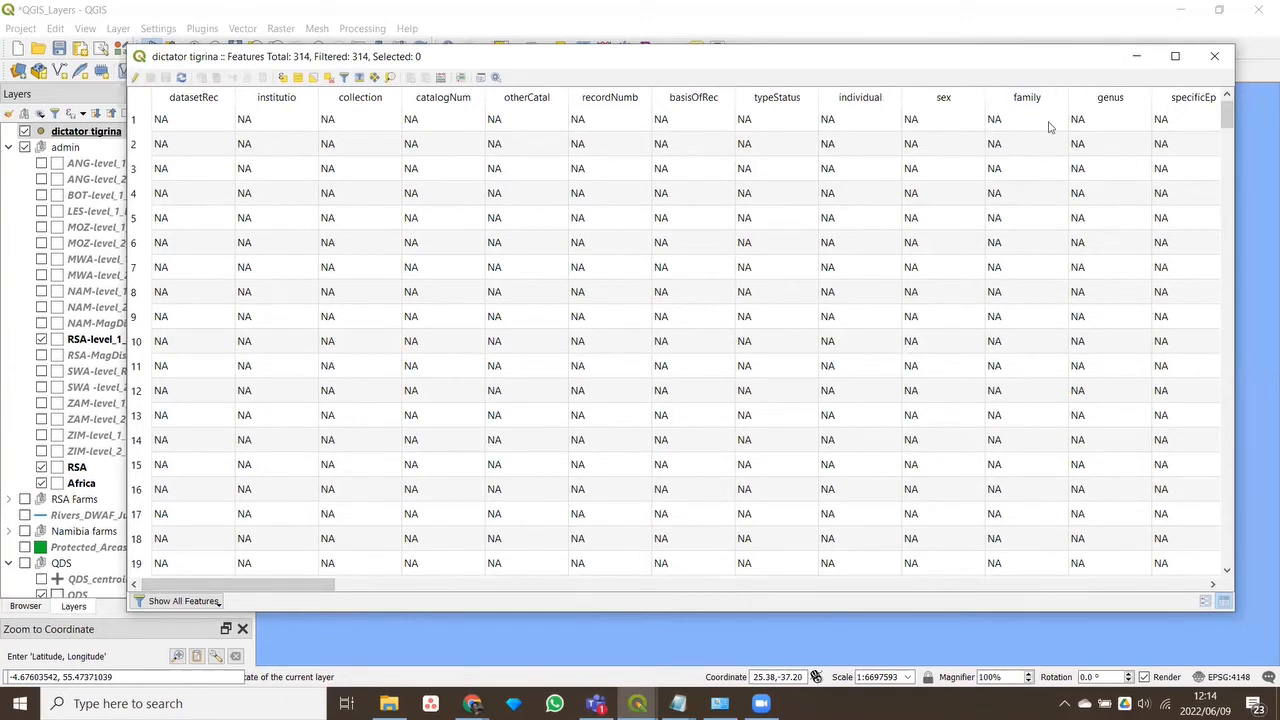
click(1216, 59)
click(85, 28)
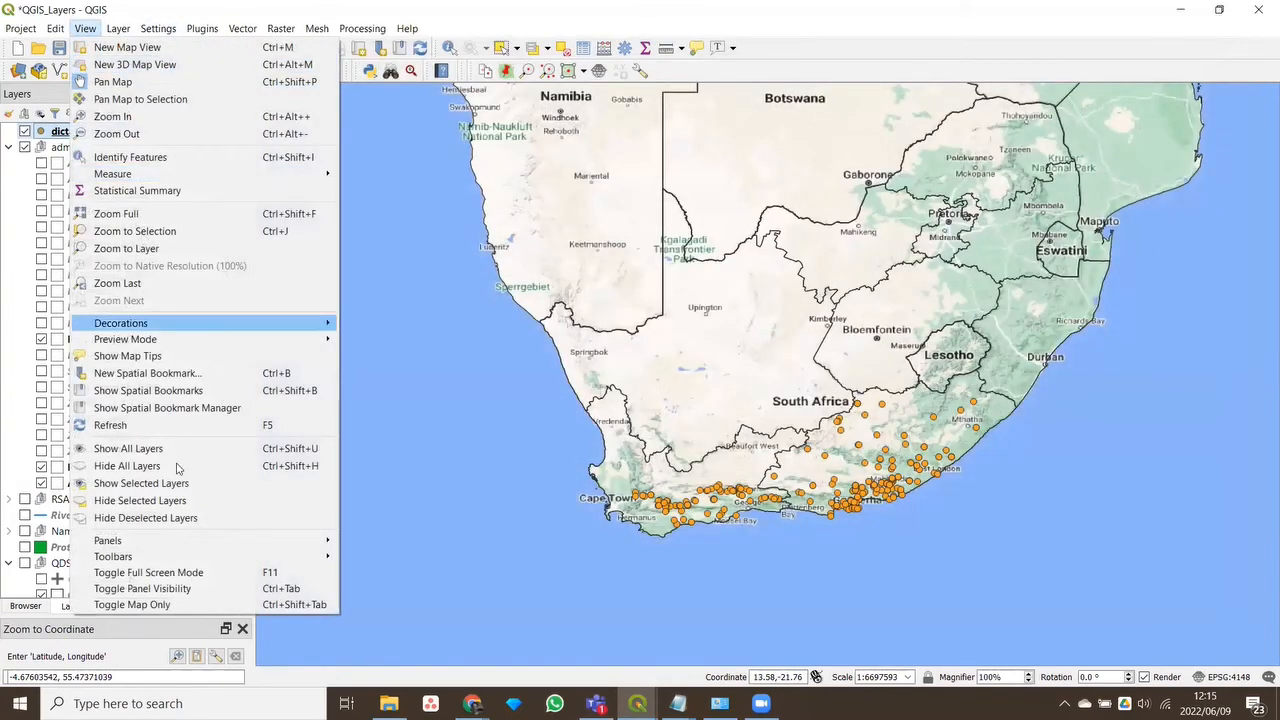
mouse_move(197, 540)
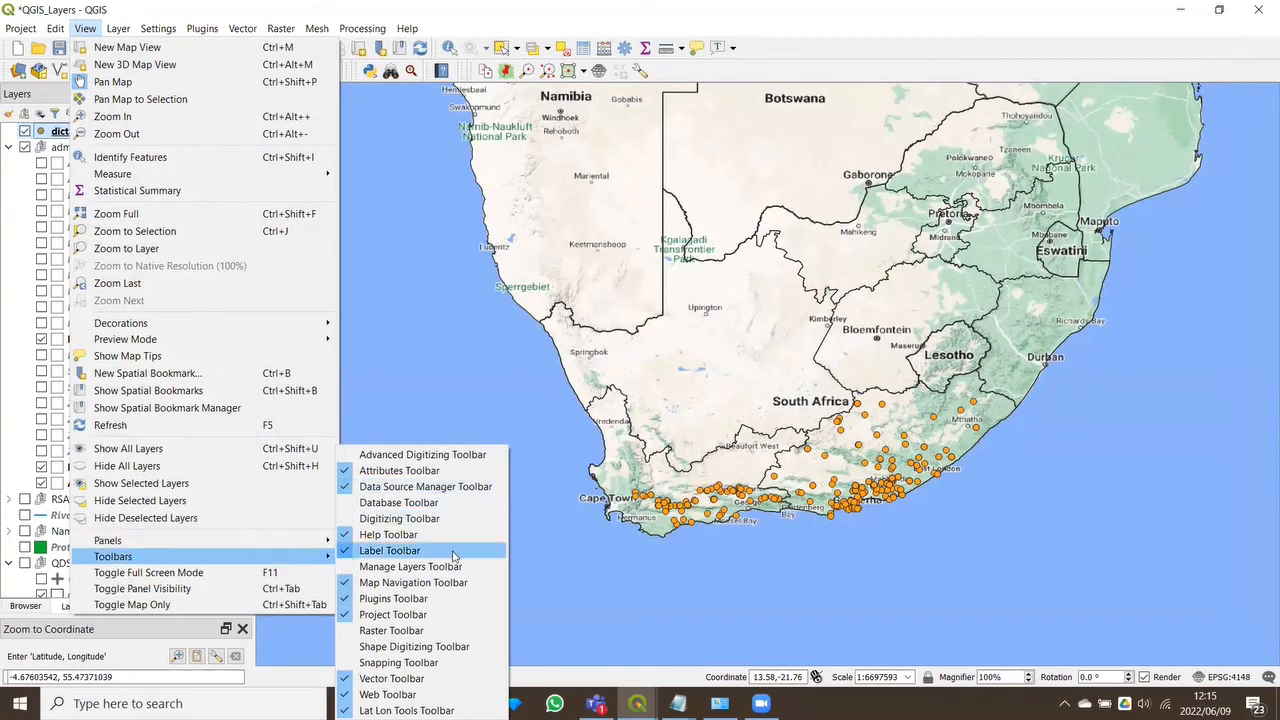
click(684, 11)
click(713, 7)
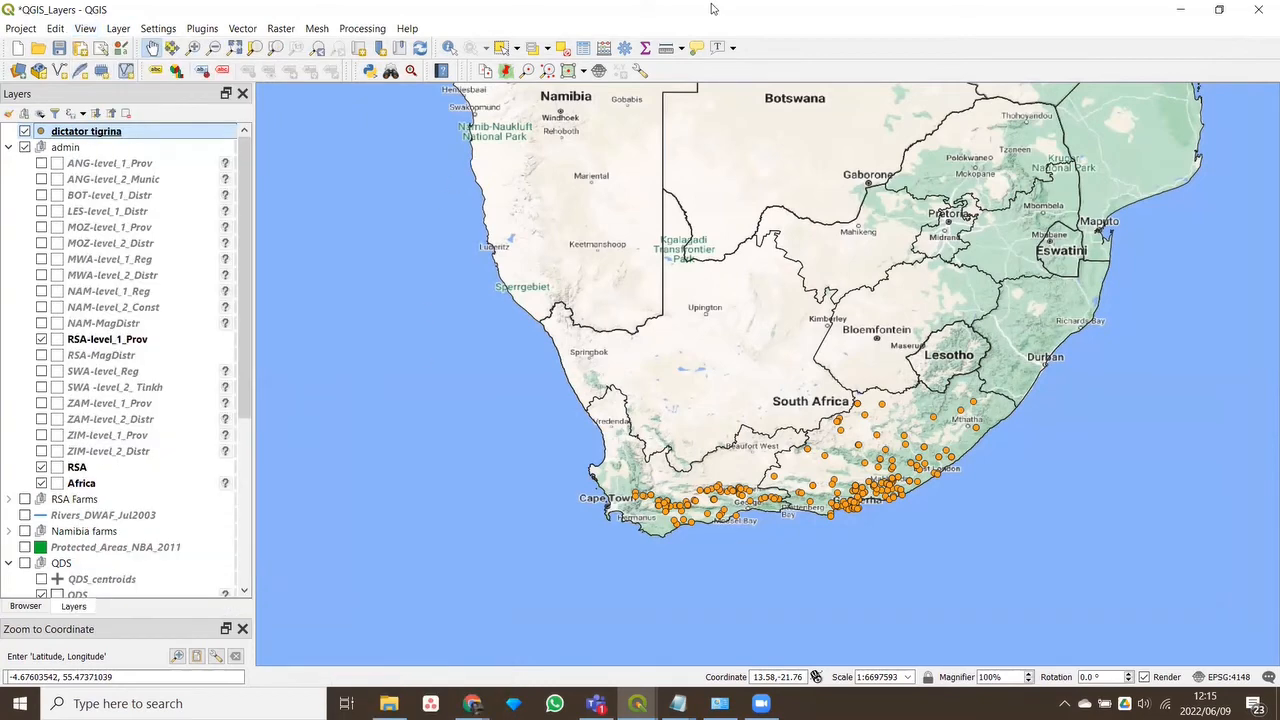
Remove the dictator tigrina layer from the project
right_click(119, 132)
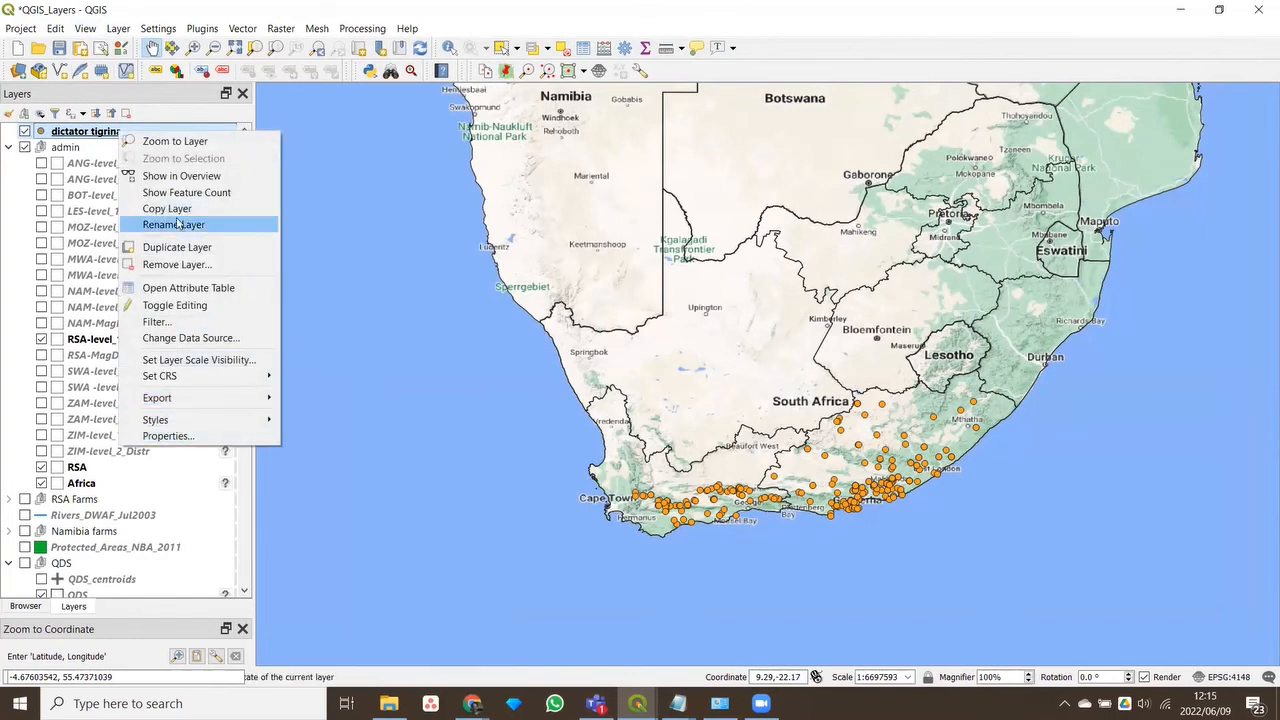
click(170, 264)
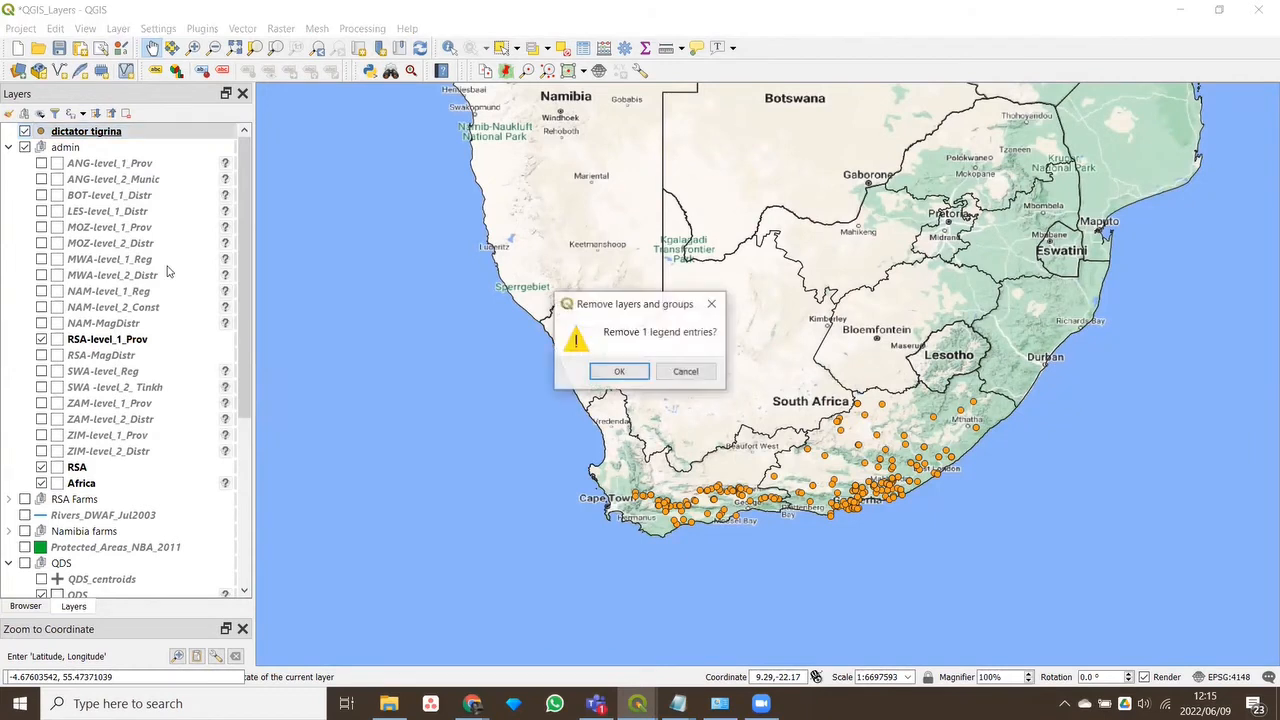
click(620, 372)
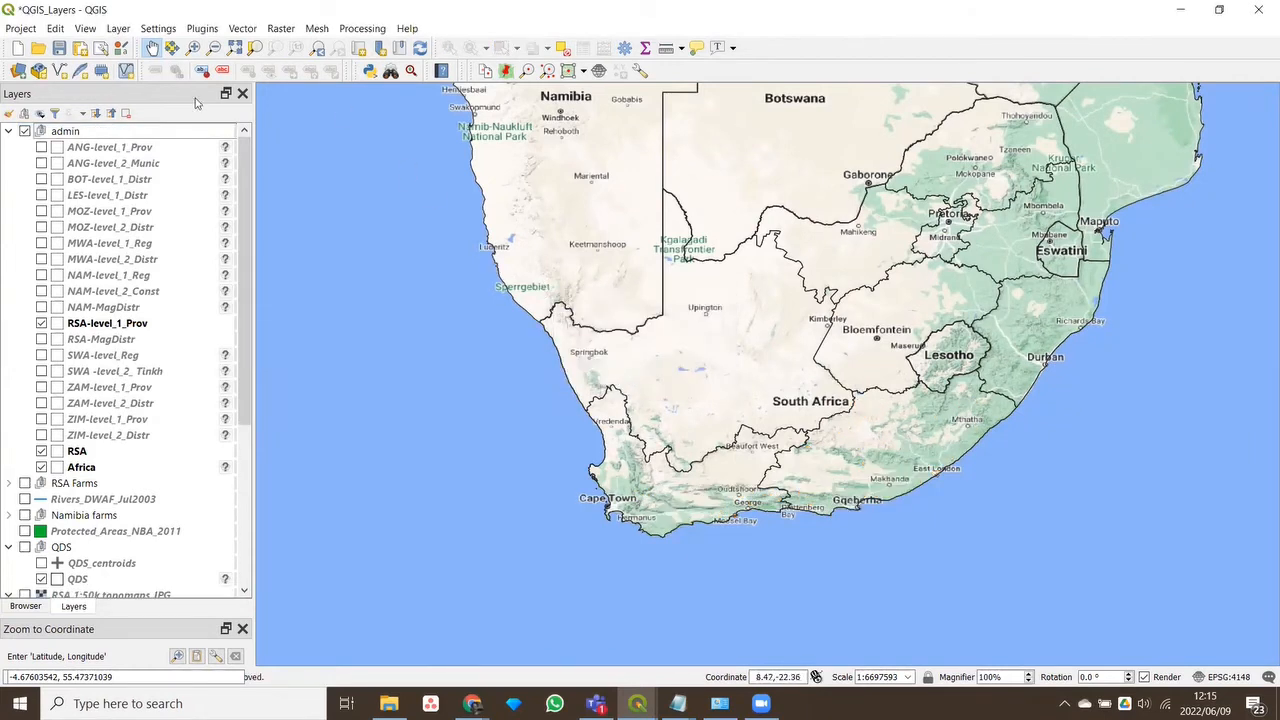
Import QGIS training curator tigrina.csv as a point layer using decimalLongitude and decimalLatitude in EPSG:4326, and move it above the admin group
click(118, 28)
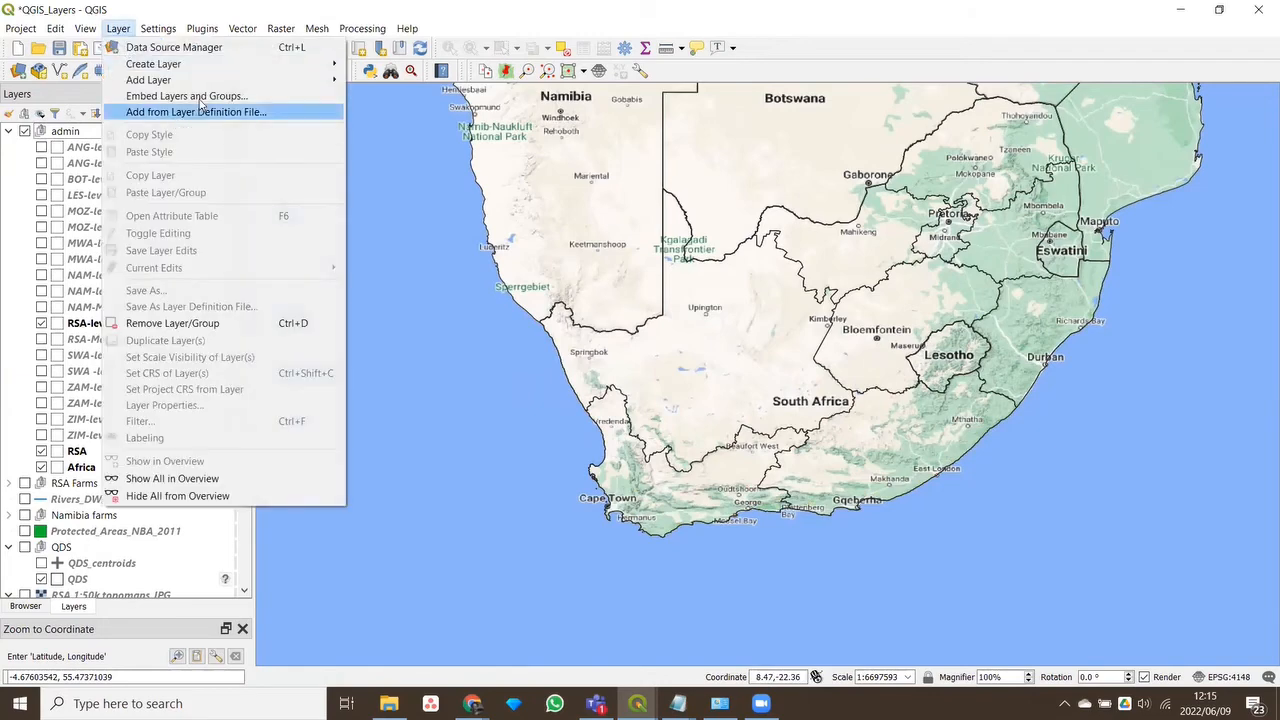
mouse_move(202, 86)
click(490, 129)
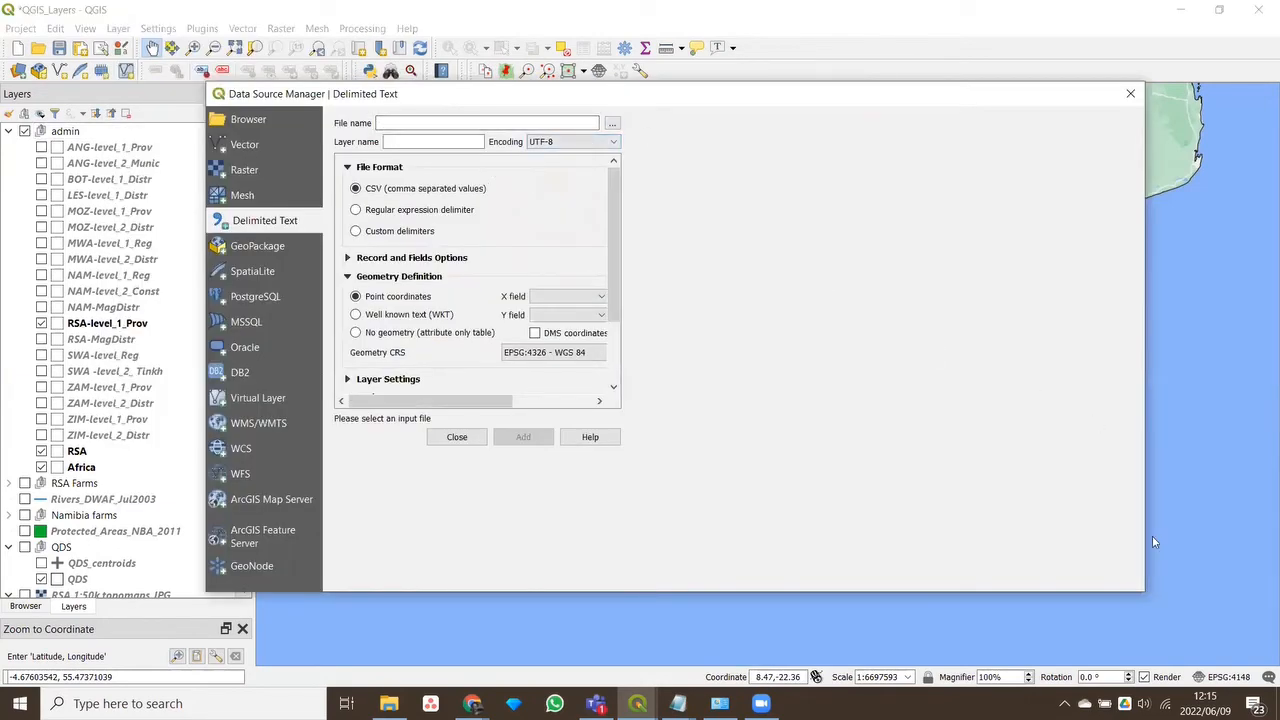
drag(1147, 533, 1152, 490)
click(1133, 122)
click(528, 247)
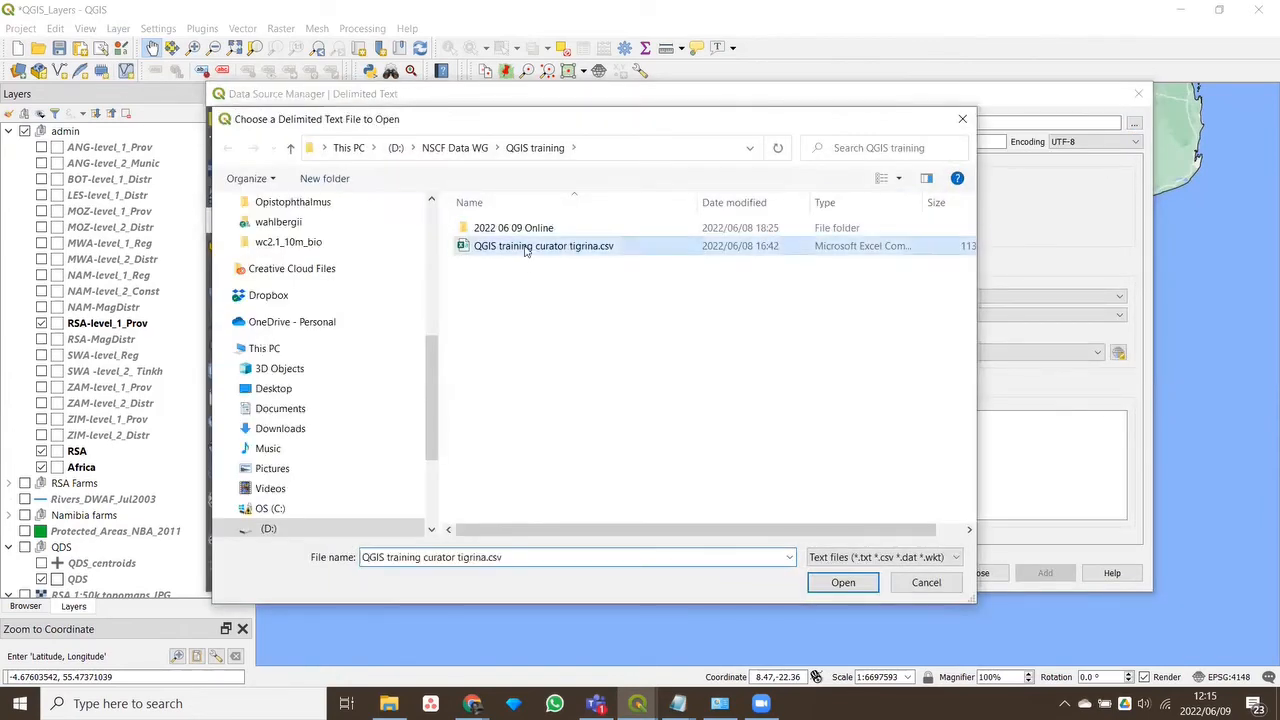
click(843, 585)
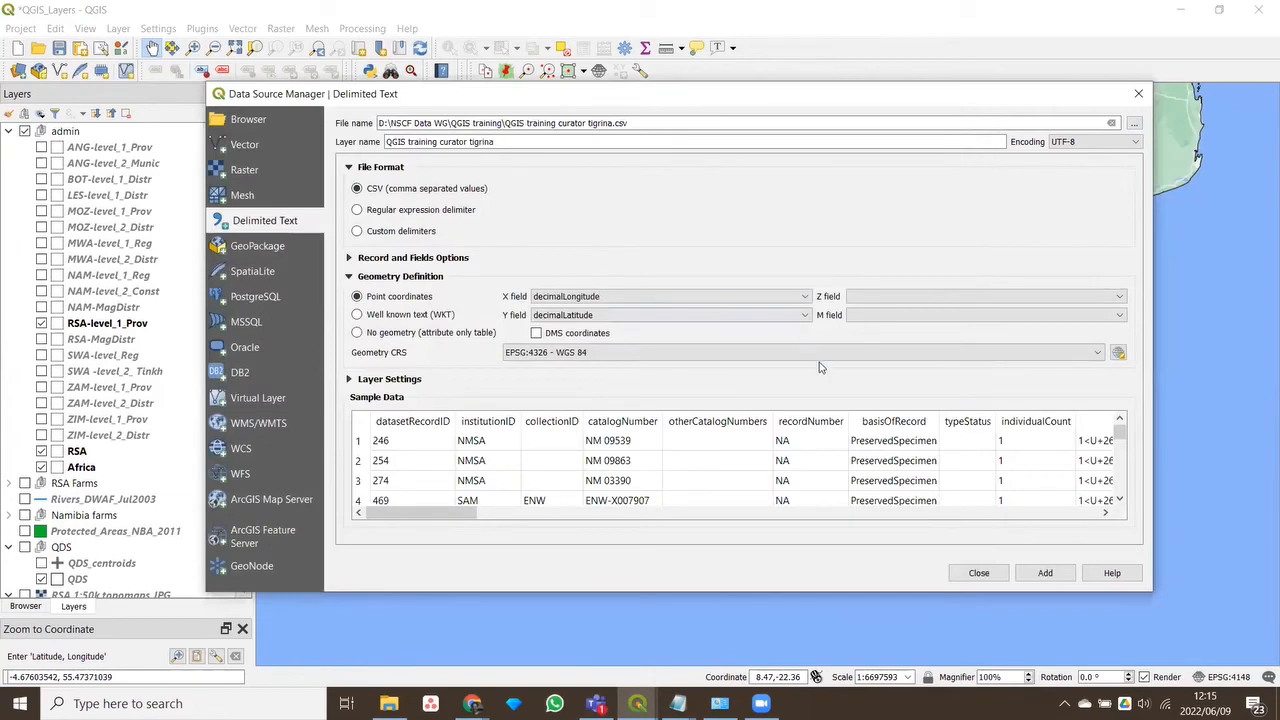
click(1045, 572)
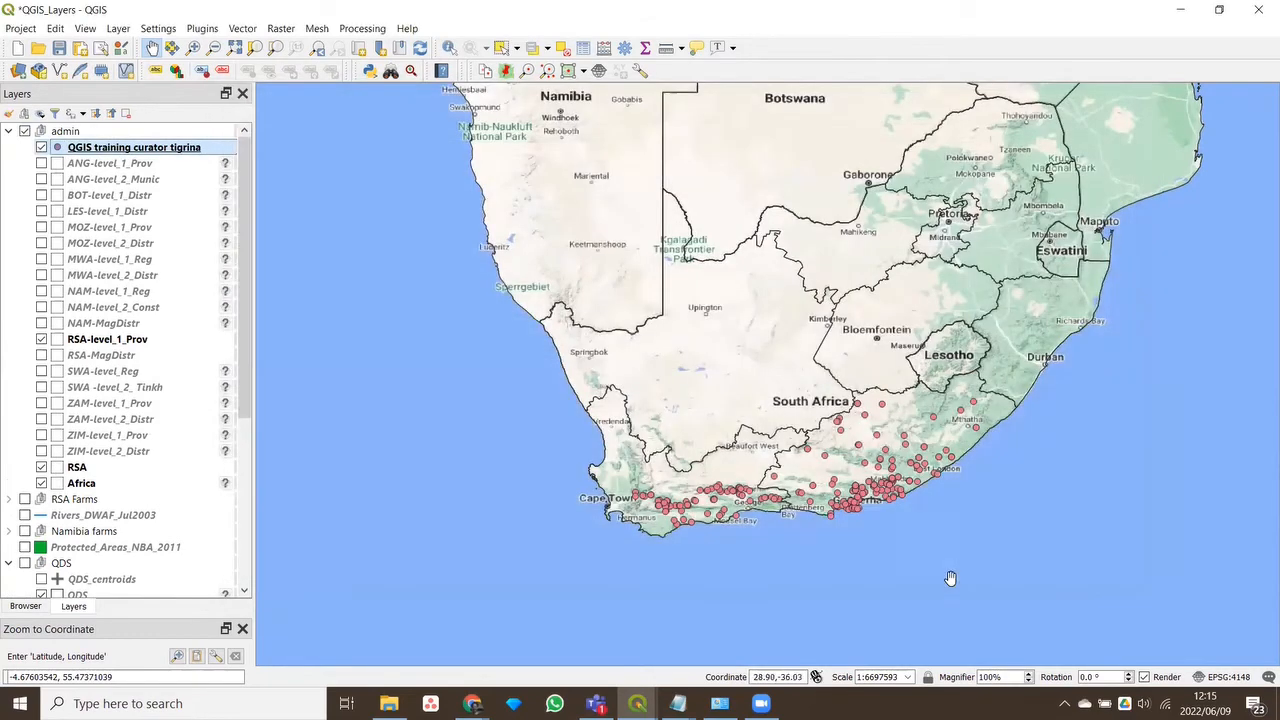
click(982, 576)
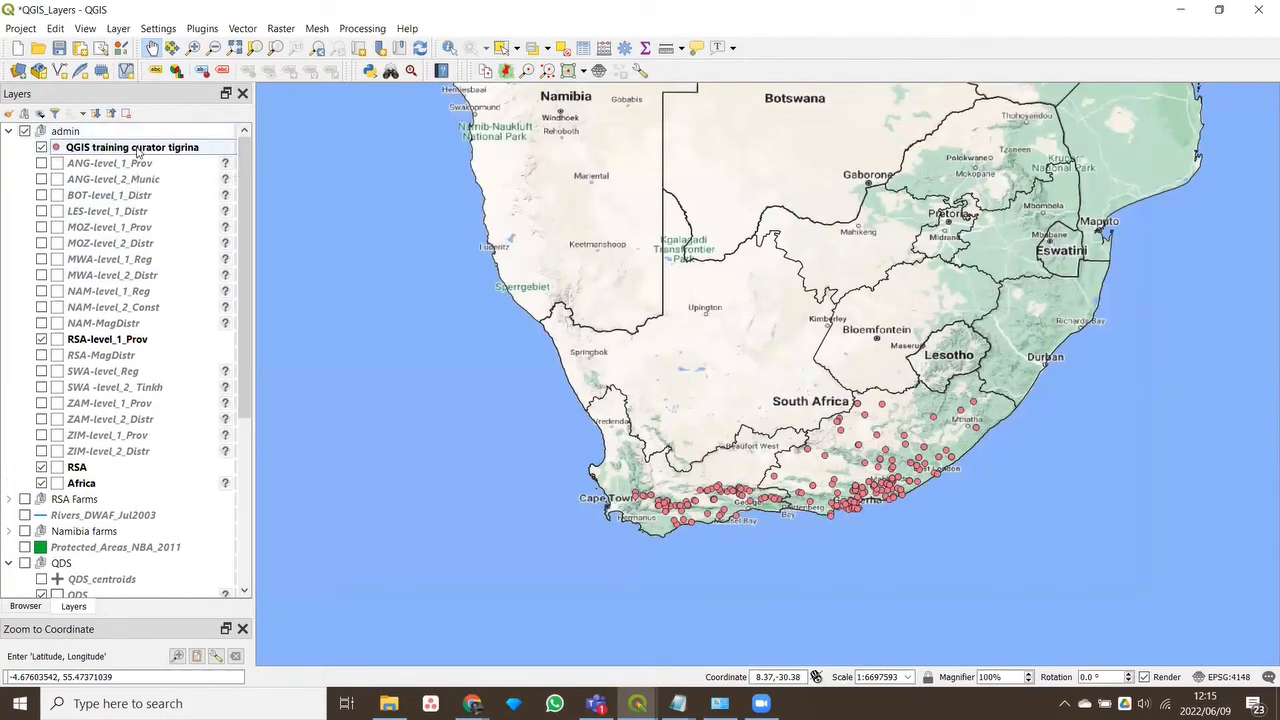
drag(139, 129, 136, 129)
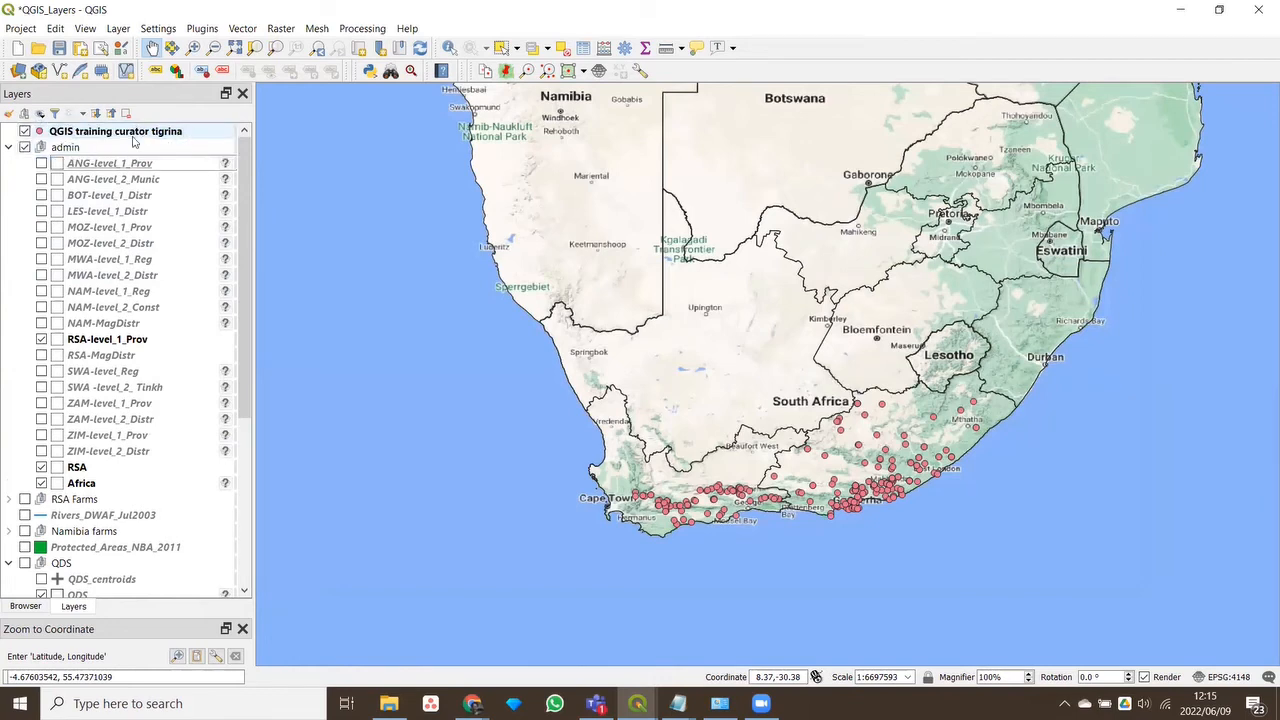
click(126, 136)
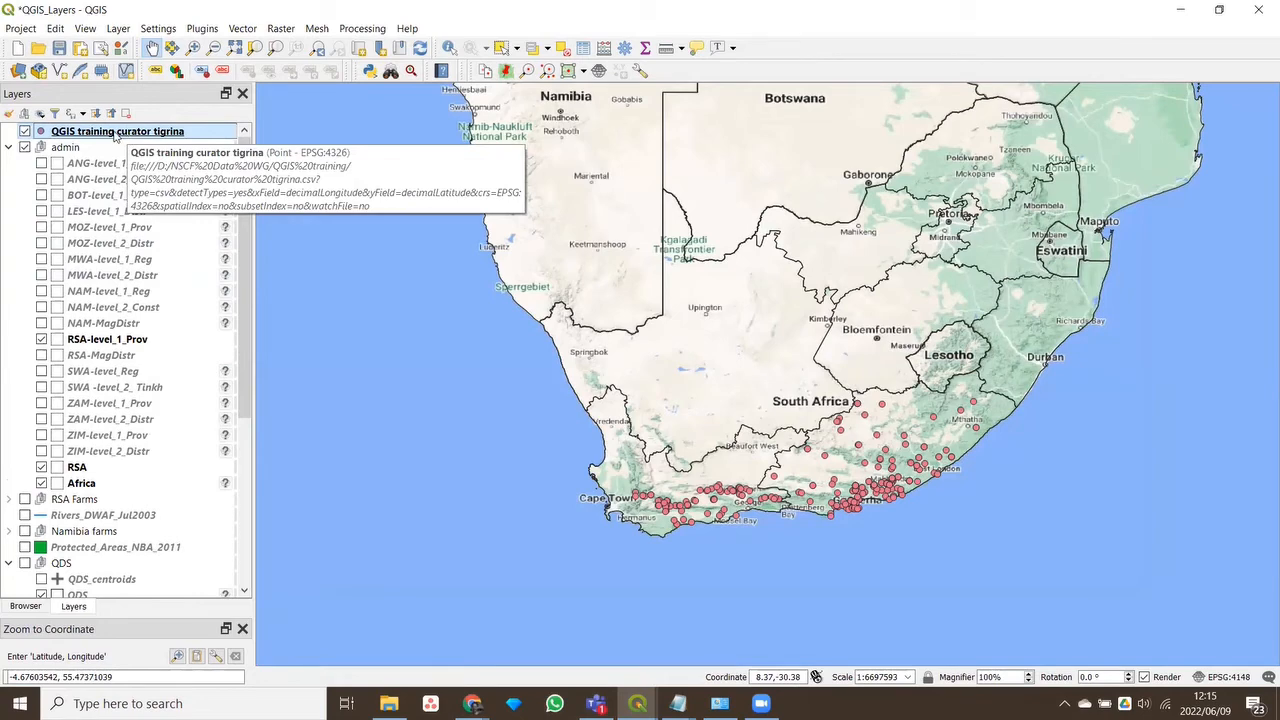
right_click(114, 132)
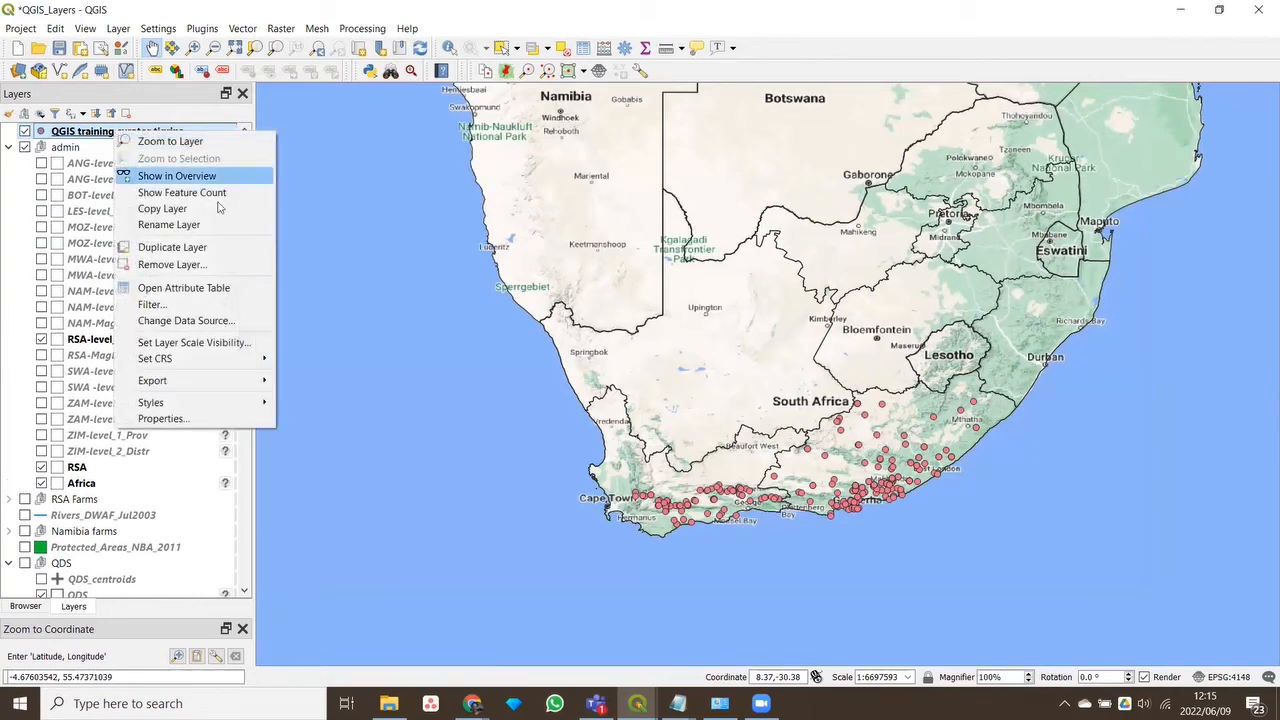
right_click(88, 131)
mouse_move(178, 378)
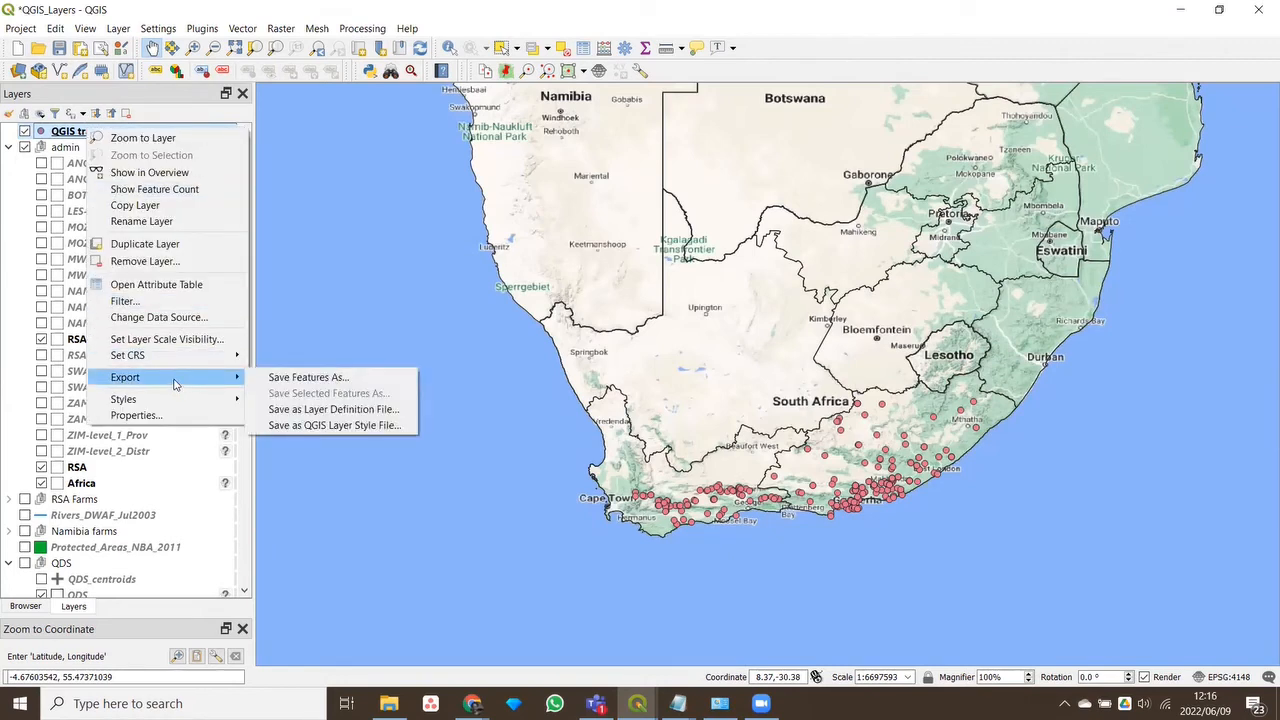
click(312, 378)
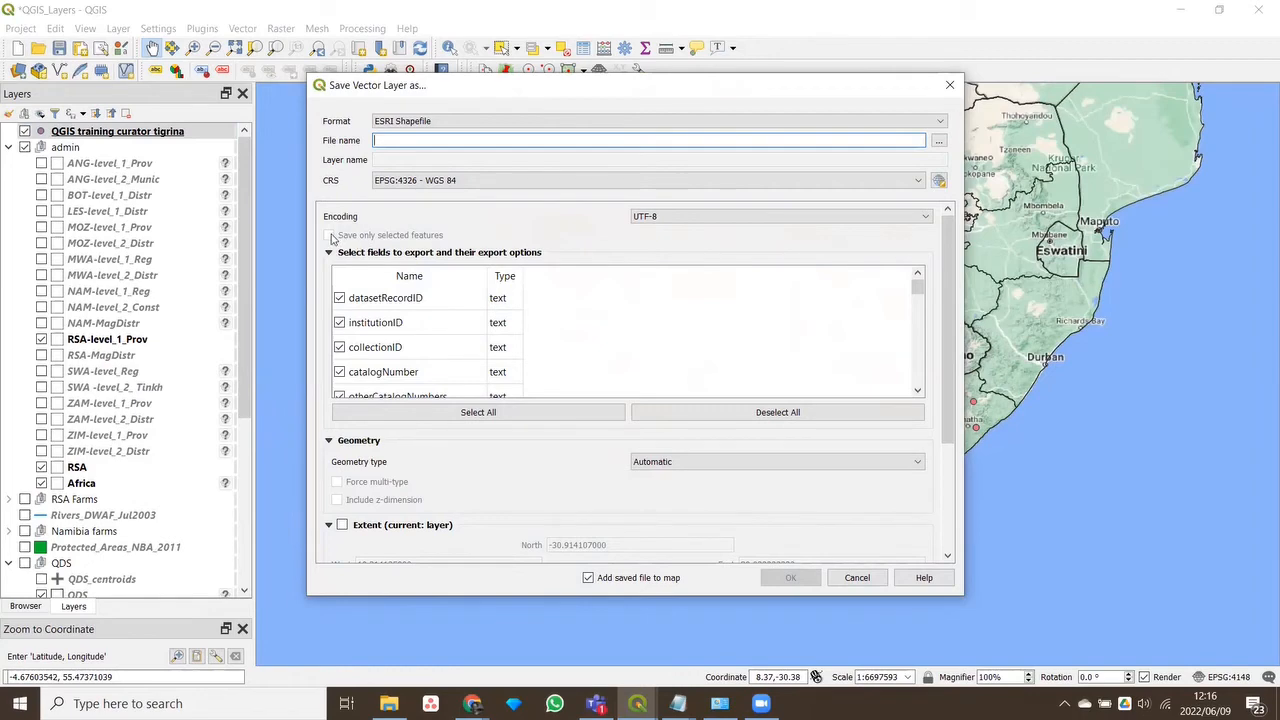
click(878, 578)
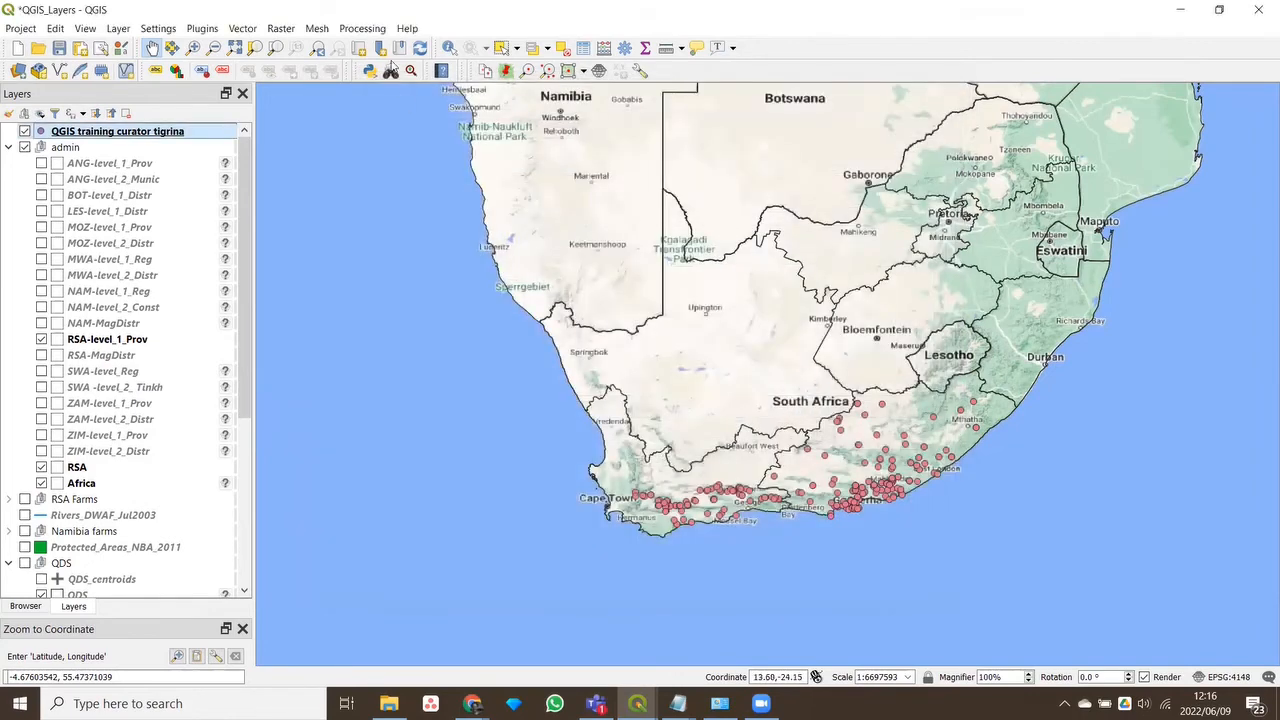
Select a cluster of specimen points east of Cape Town and check the layer's export option for saving only selected features
click(502, 48)
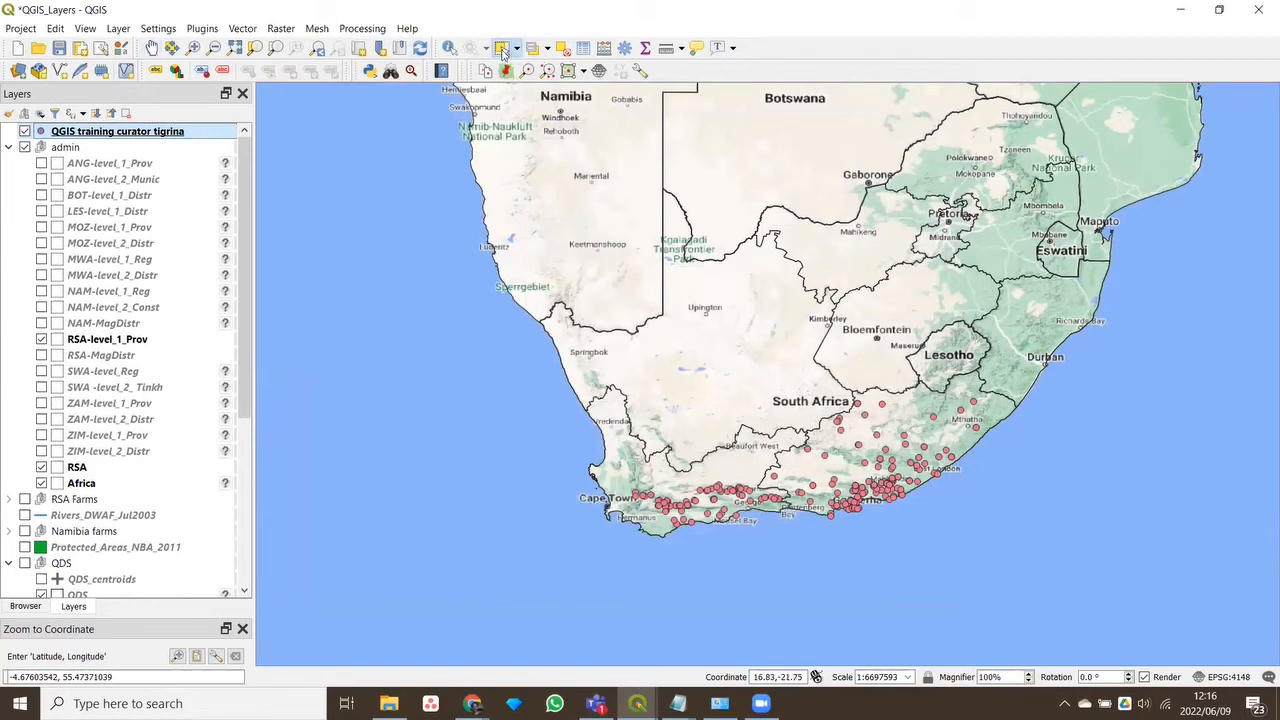
click(688, 518)
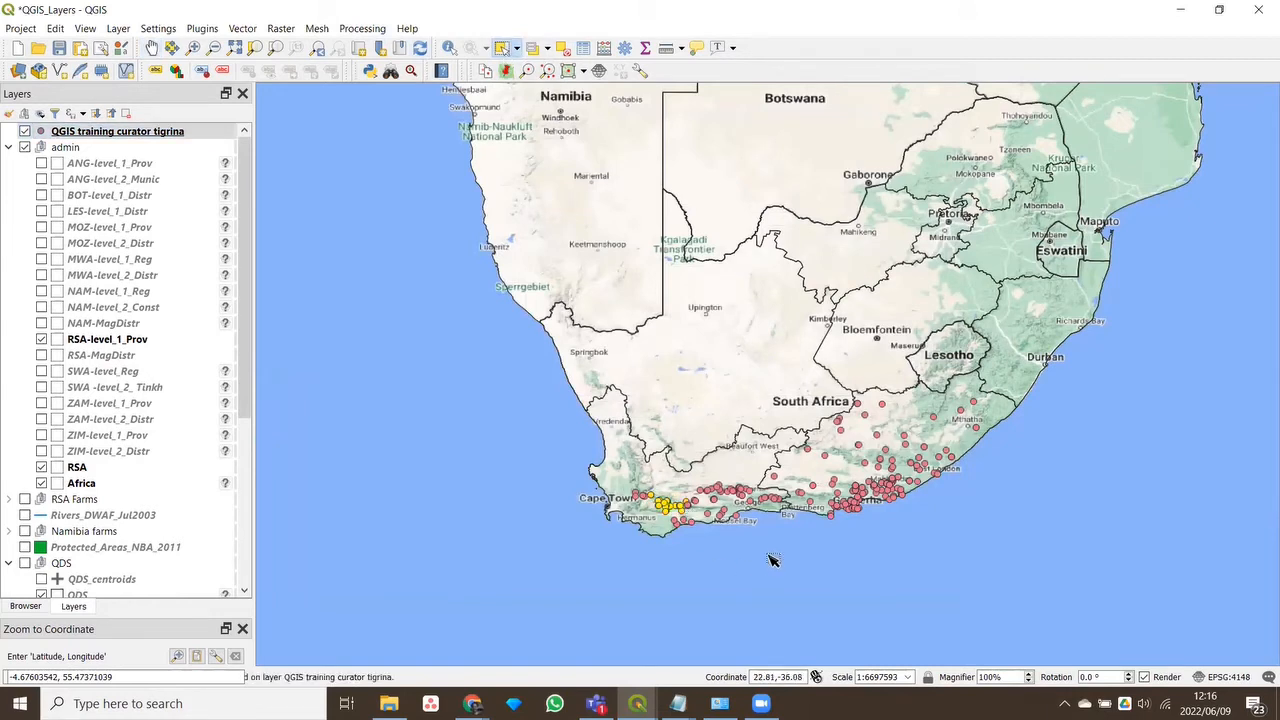
right_click(177, 133)
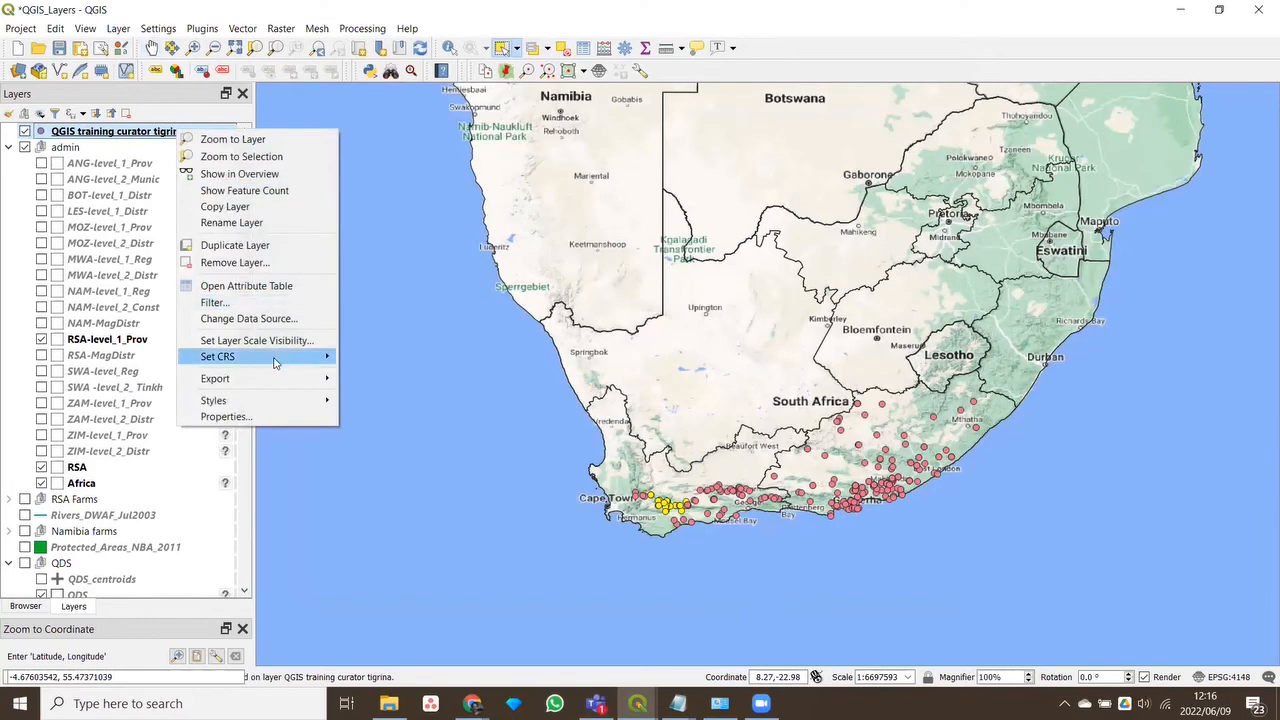
mouse_move(265, 380)
click(375, 381)
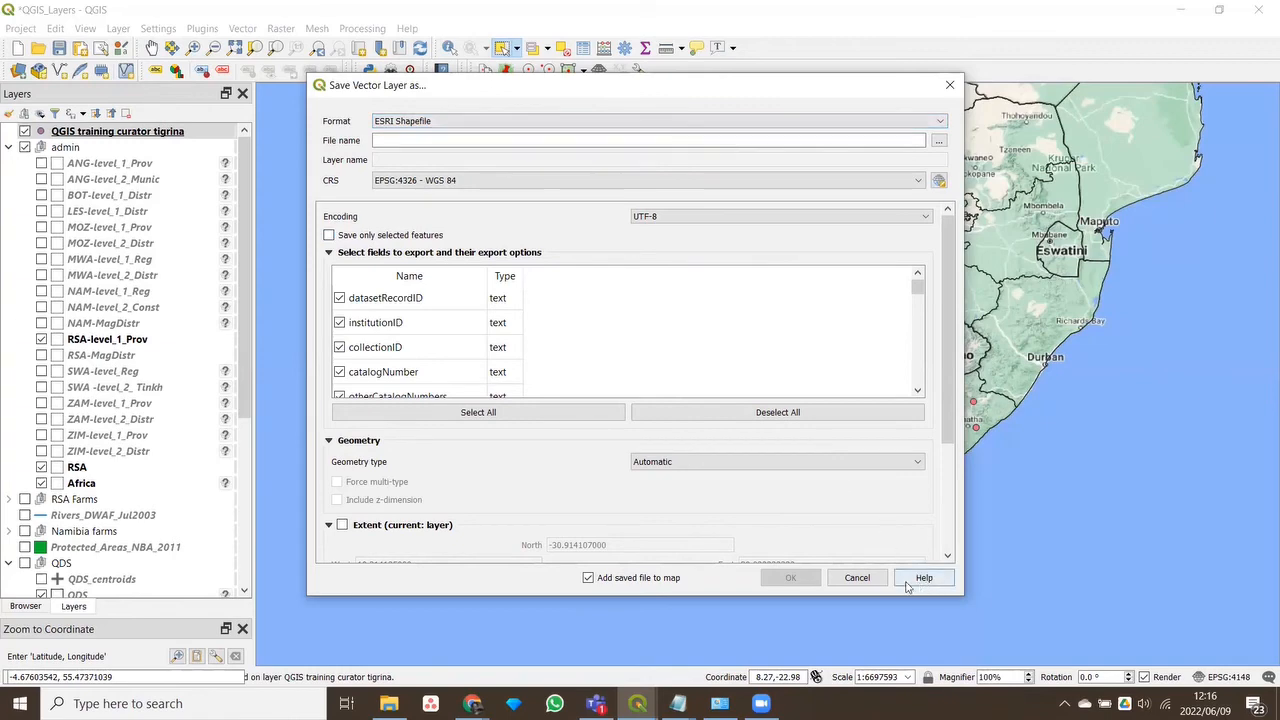
click(850, 578)
Export all features of the QGIS training curator tigrina layer as an ESRI Shapefile, overwriting dictator tigrina.shp and adding it to the map
right_click(138, 132)
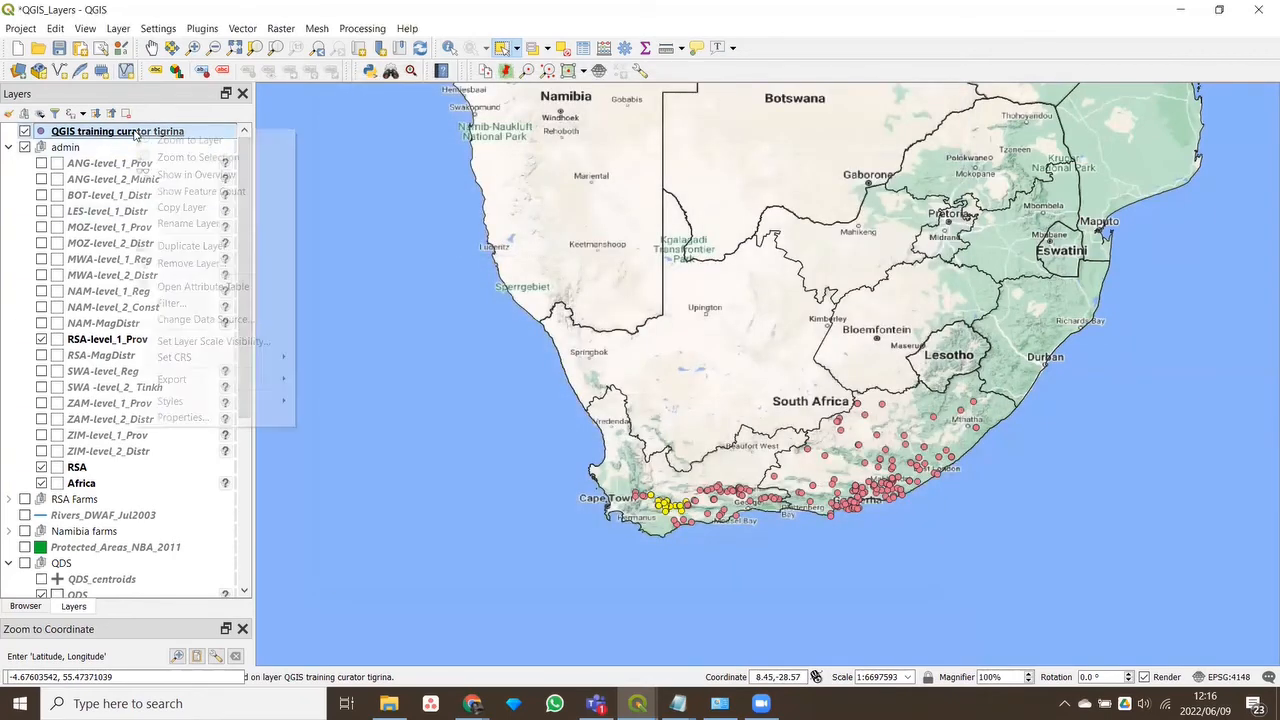
mouse_move(186, 385)
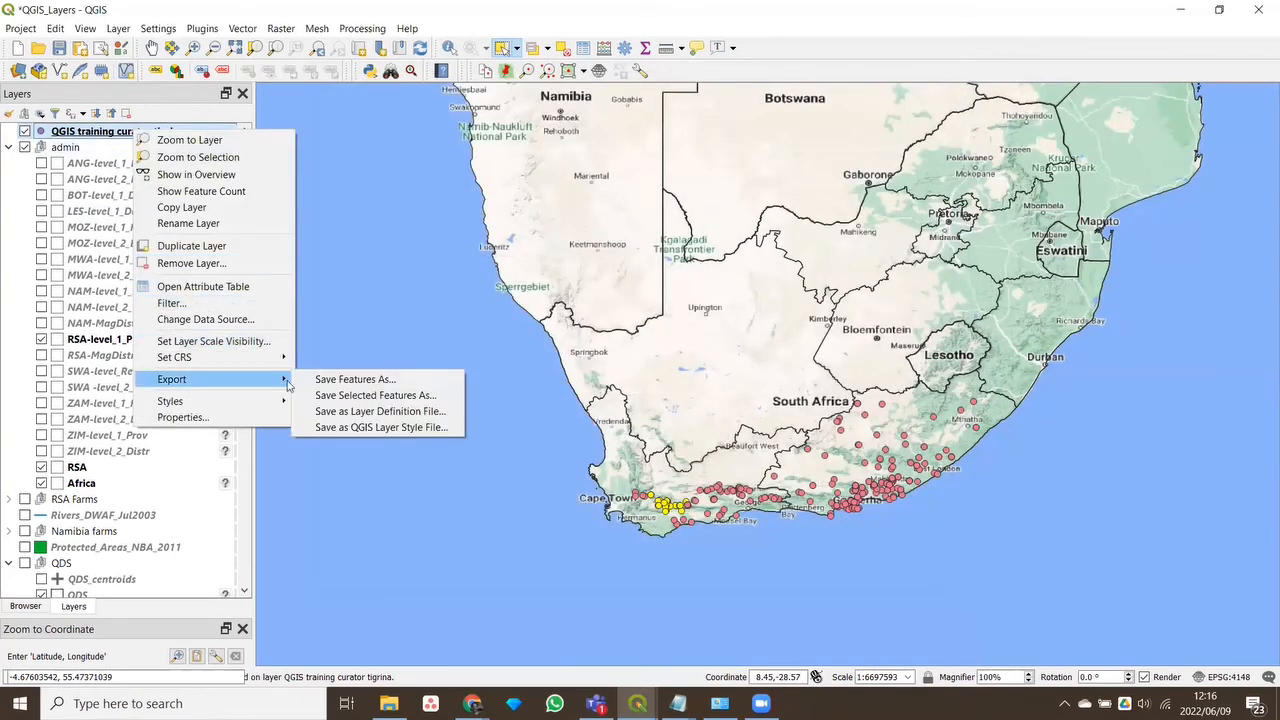
click(356, 380)
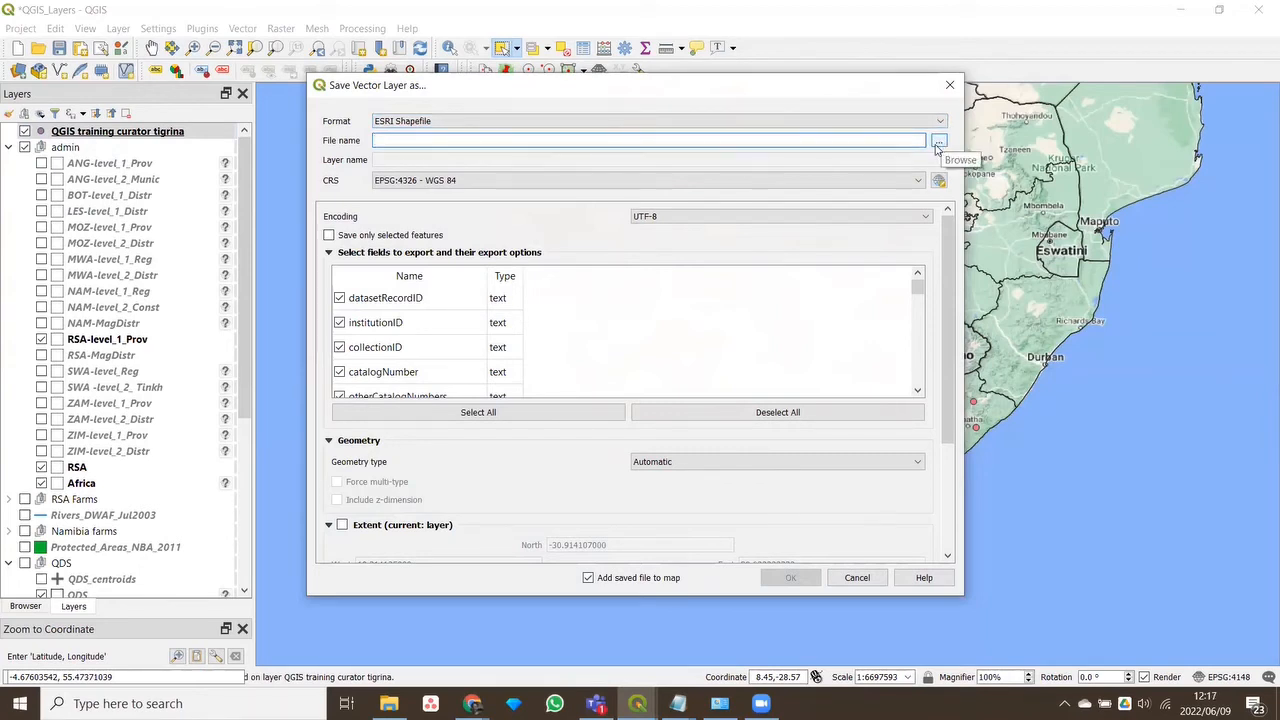
click(435, 121)
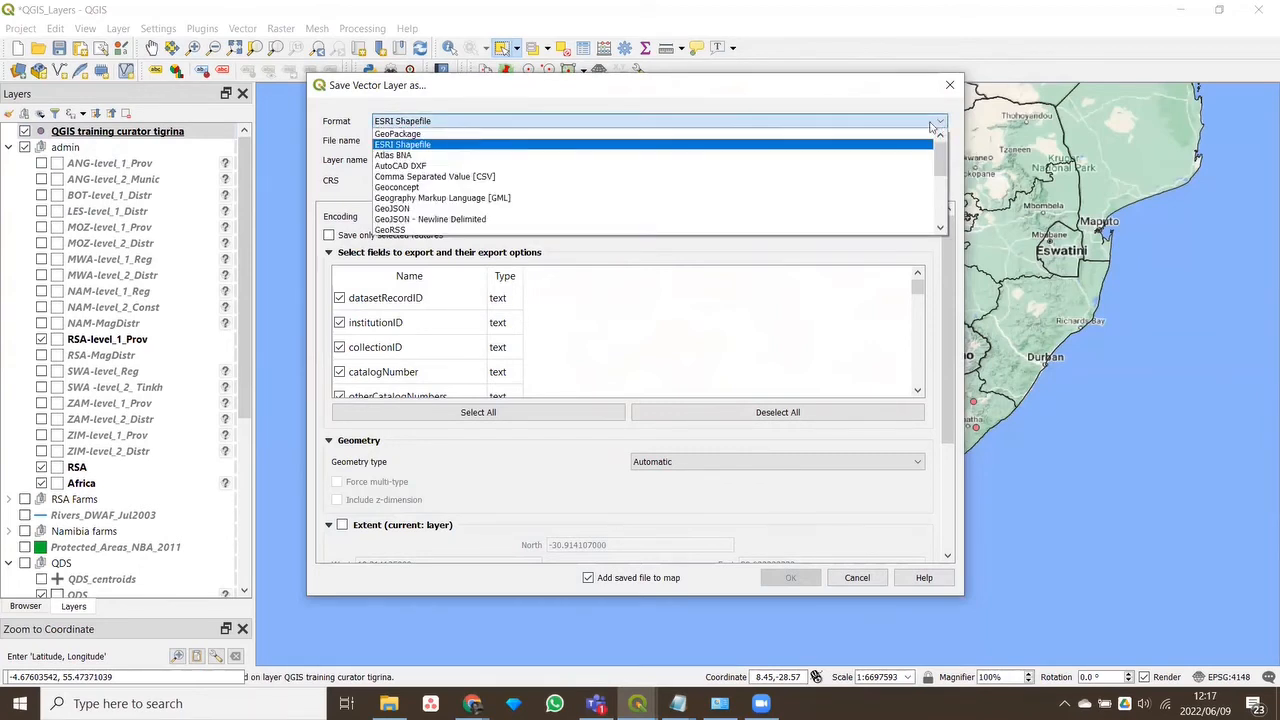
click(422, 145)
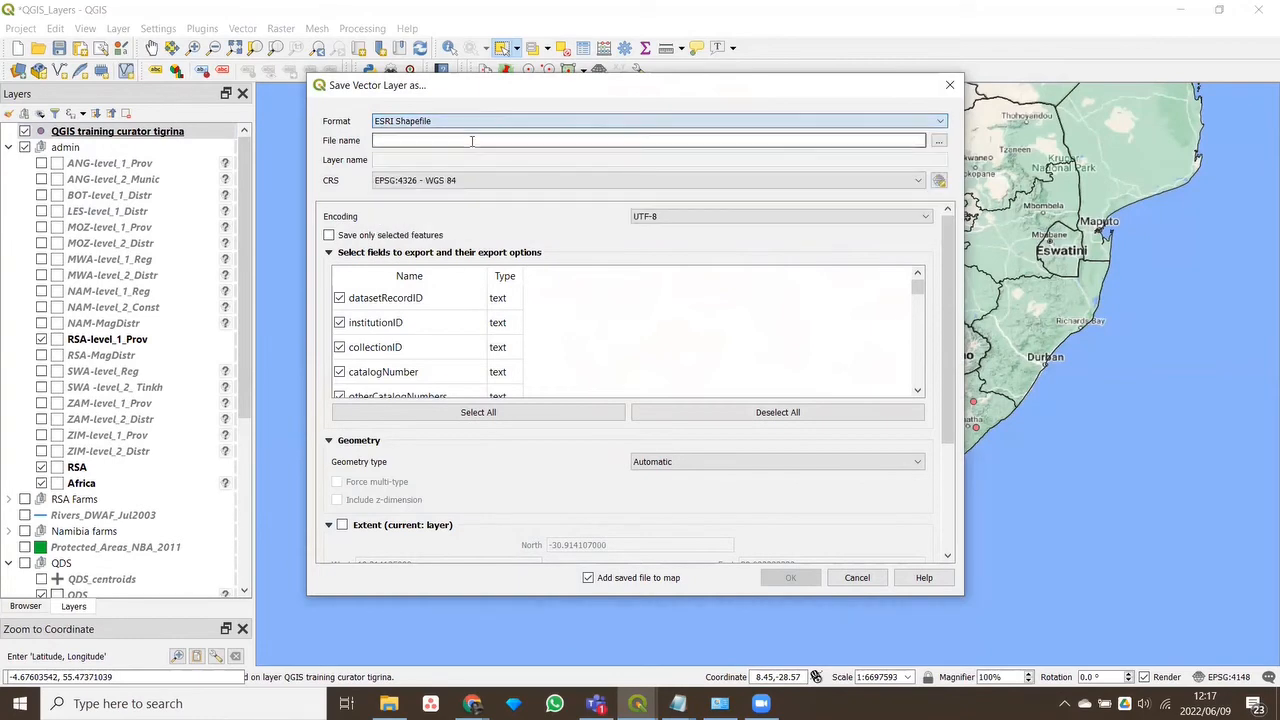
click(939, 143)
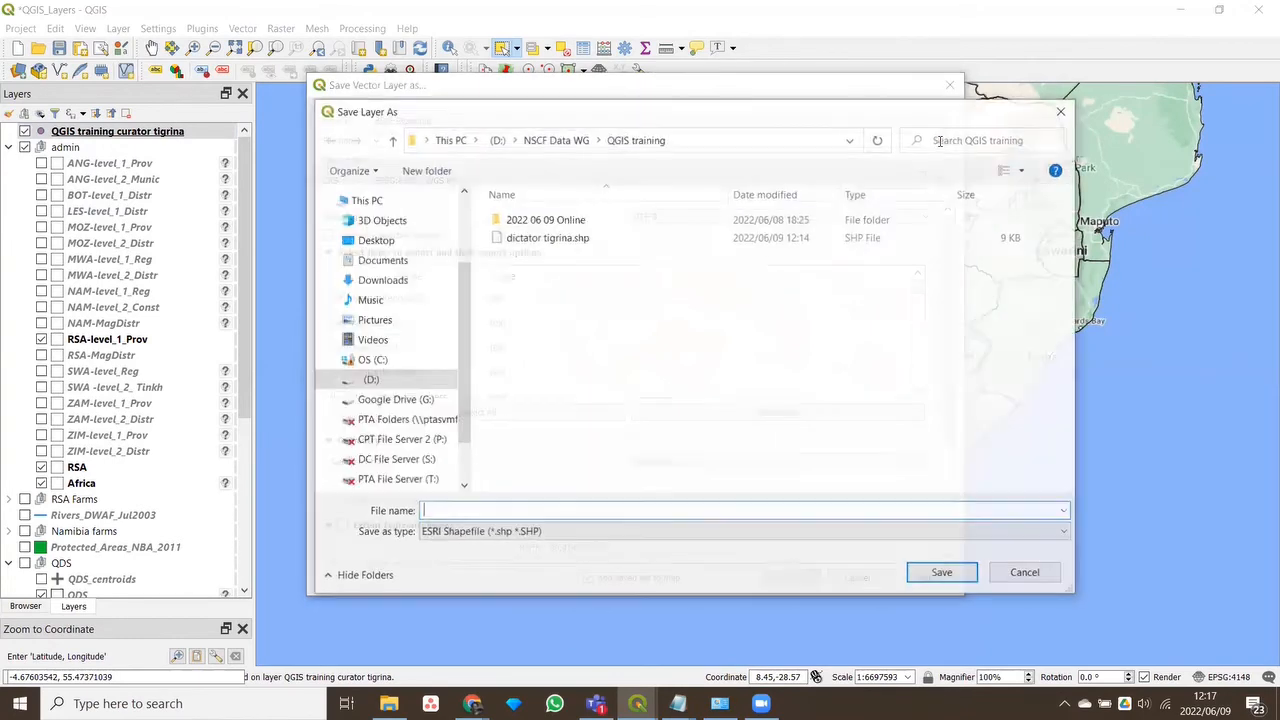
click(546, 239)
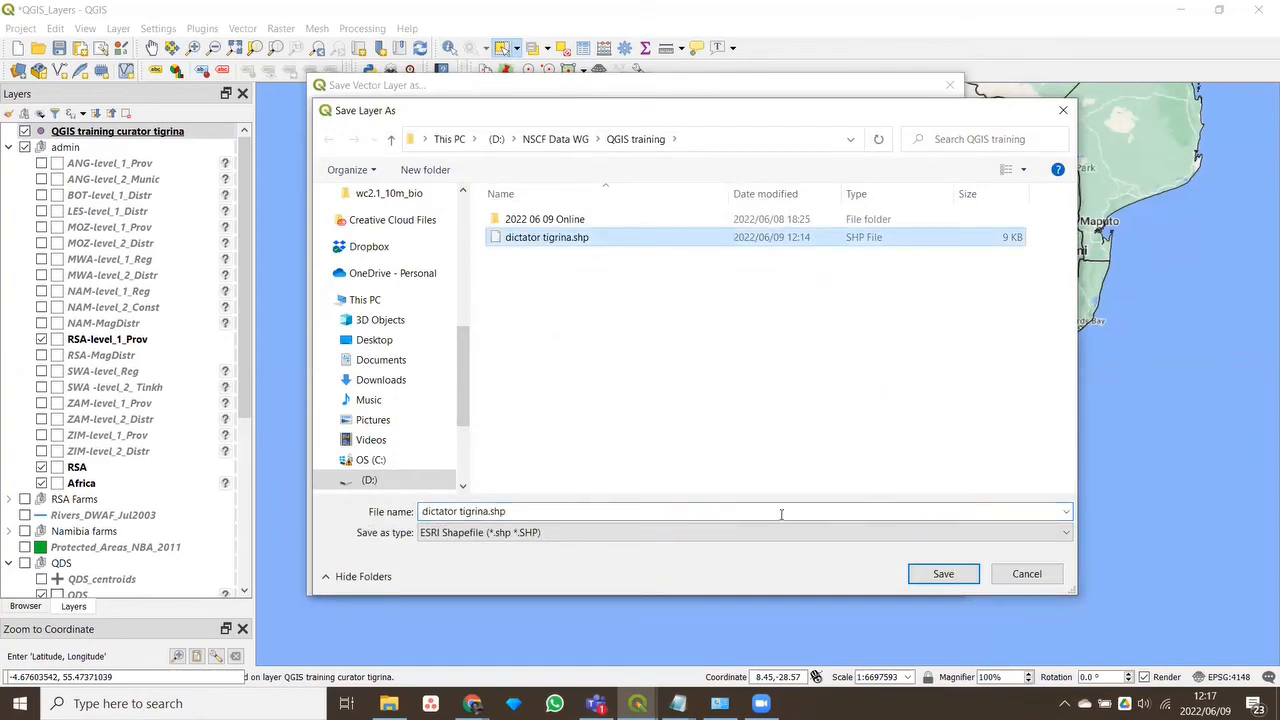
click(943, 574)
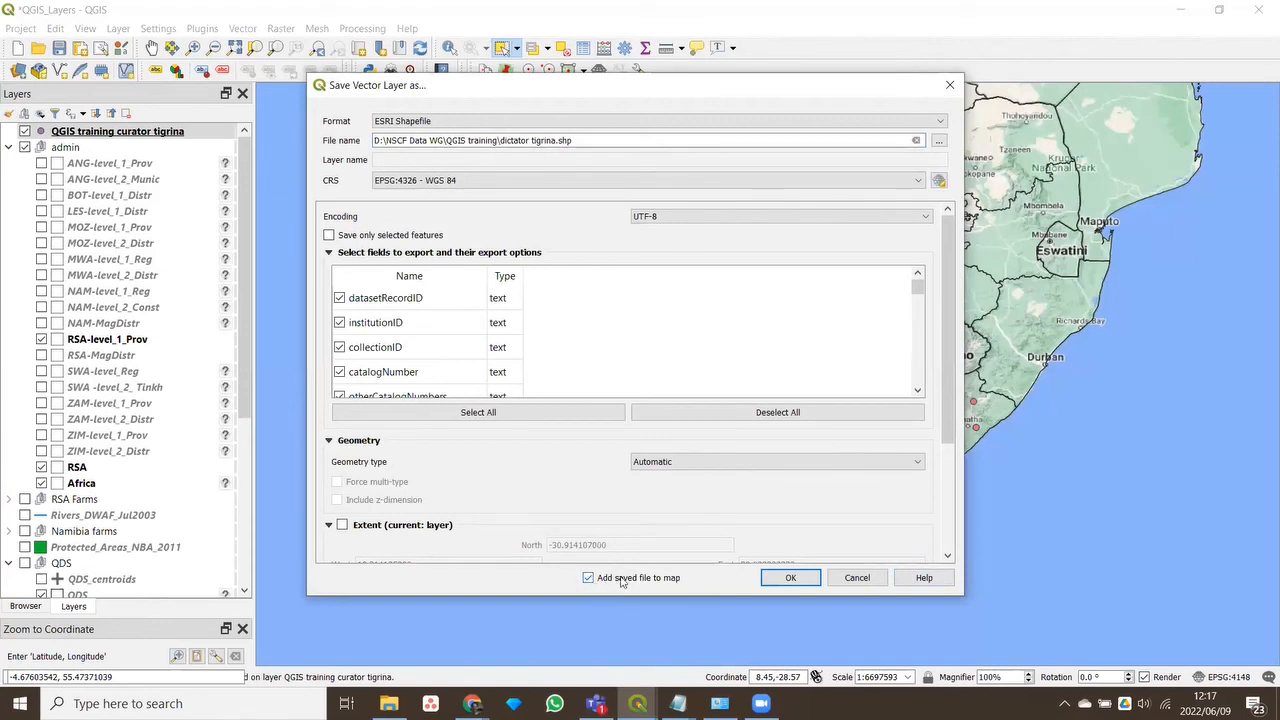
click(785, 578)
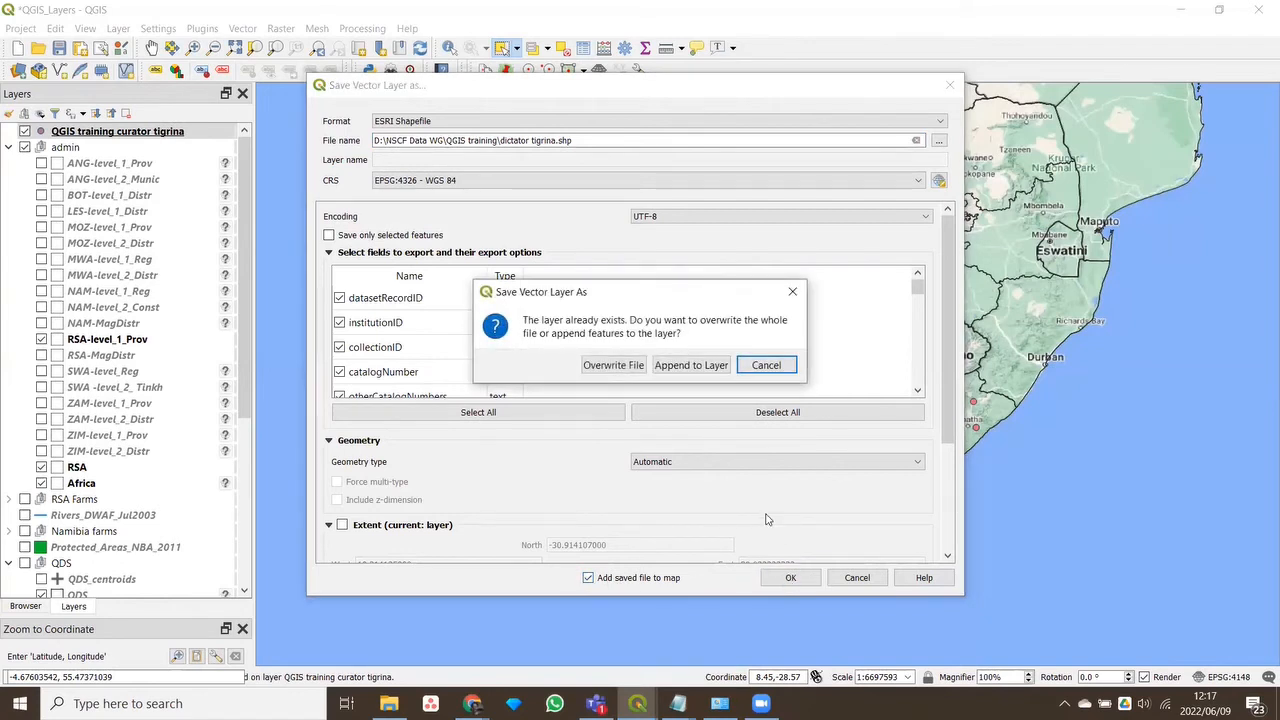
click(610, 366)
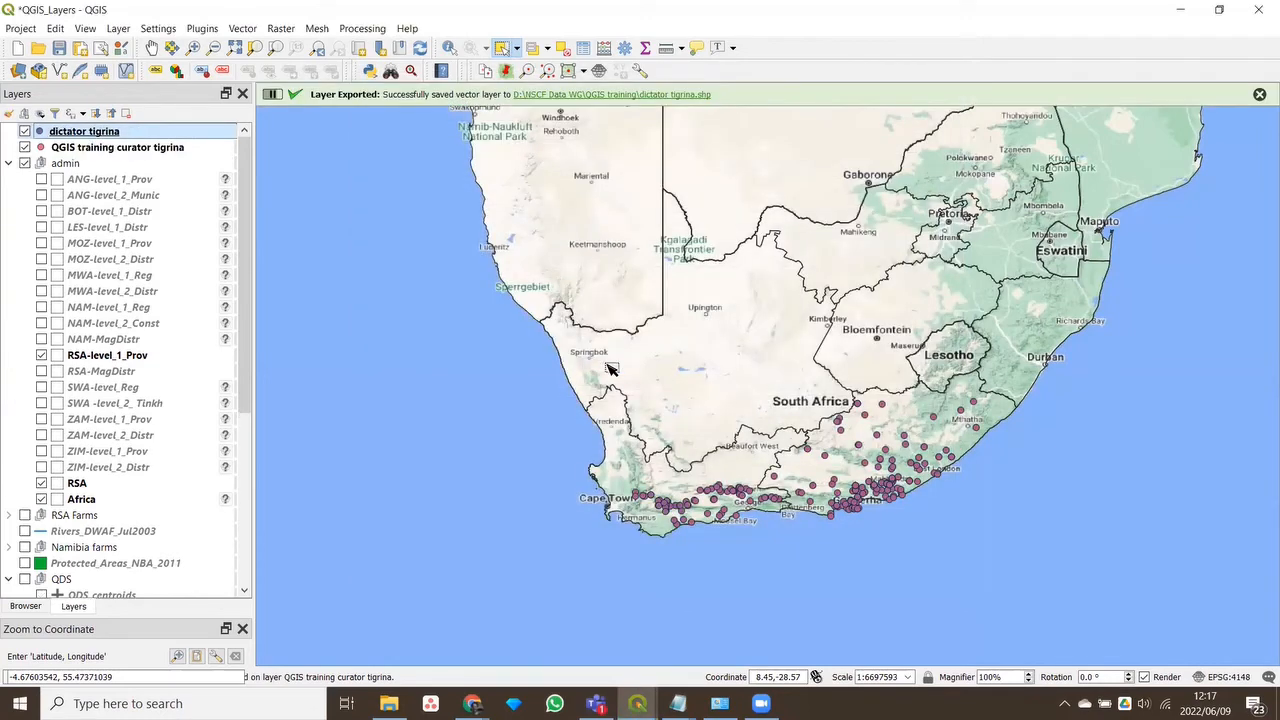
Remove the QGIS training curator tigrina layer from the project
right_click(77, 149)
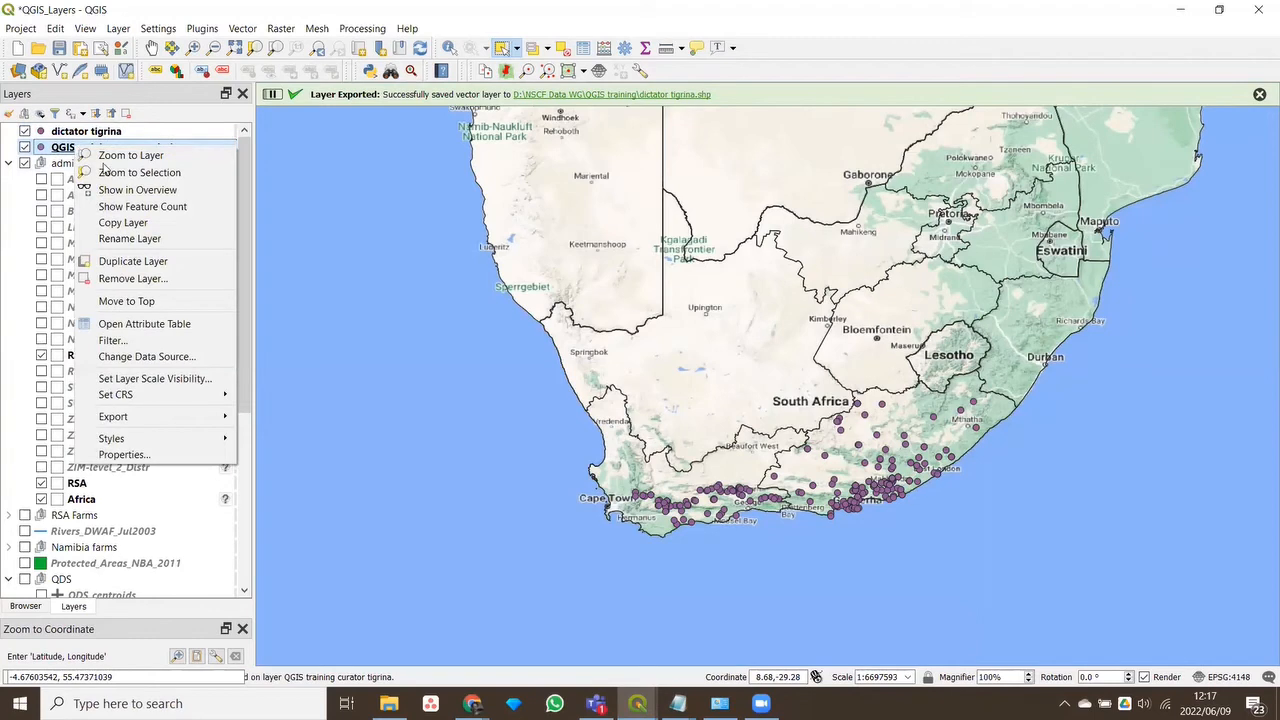
click(128, 280)
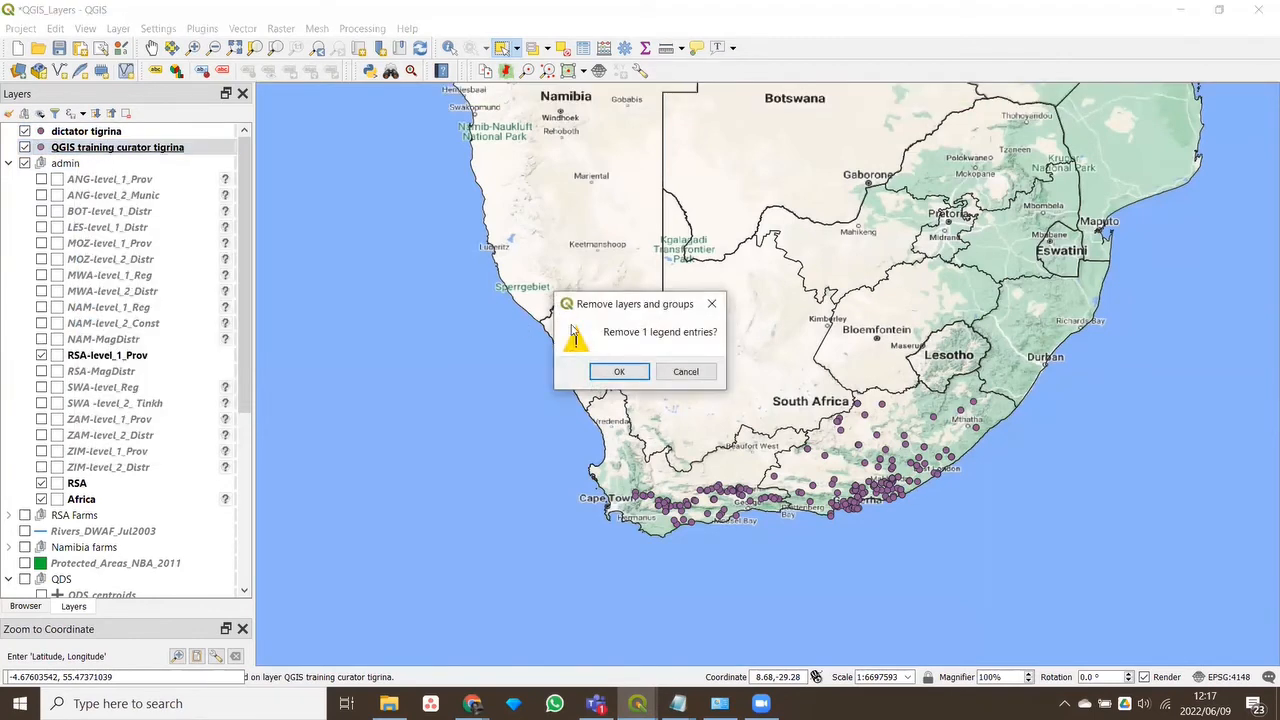
click(609, 369)
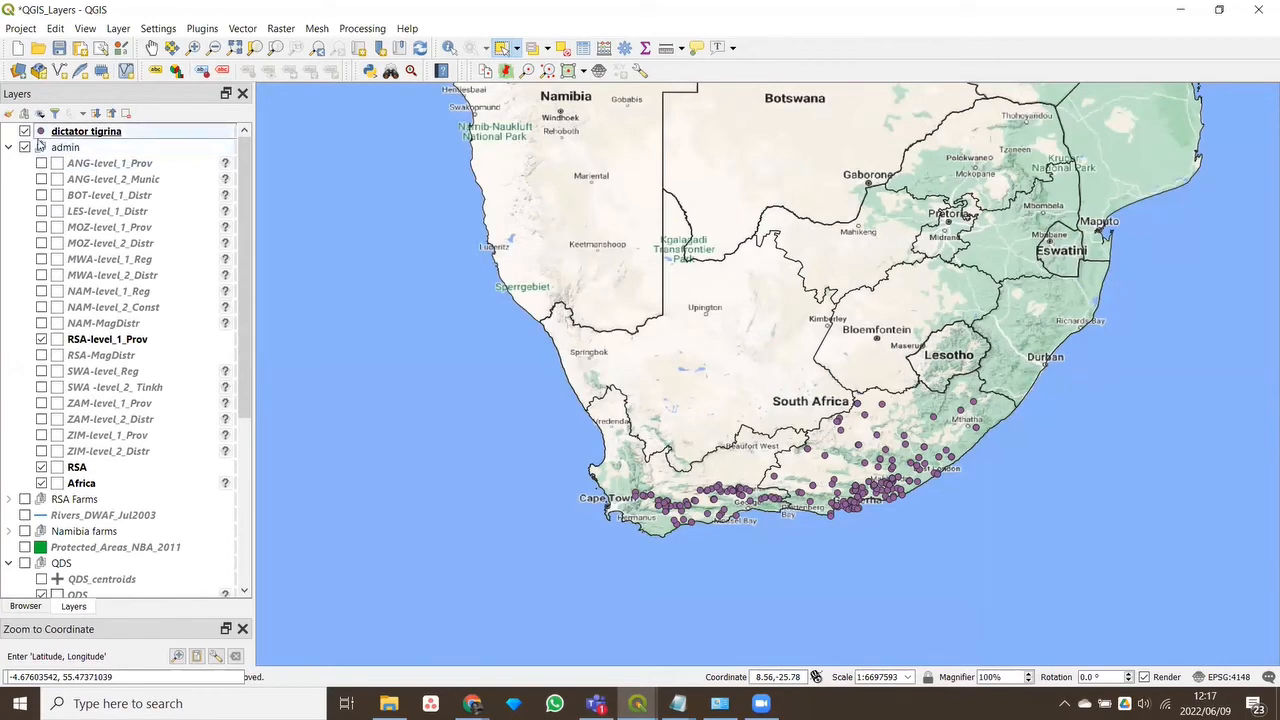
Change the simple marker shape of the dictator tigrina layer to a square
right_click(88, 132)
double_click(52, 132)
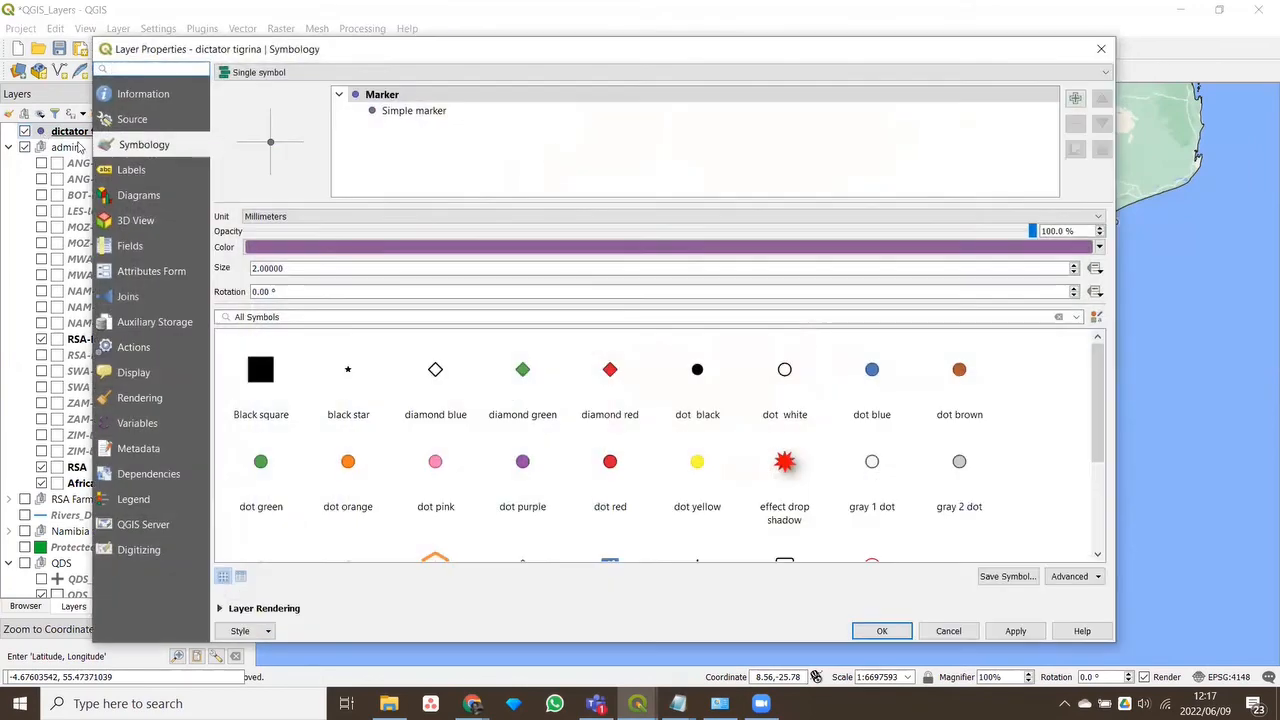
click(410, 113)
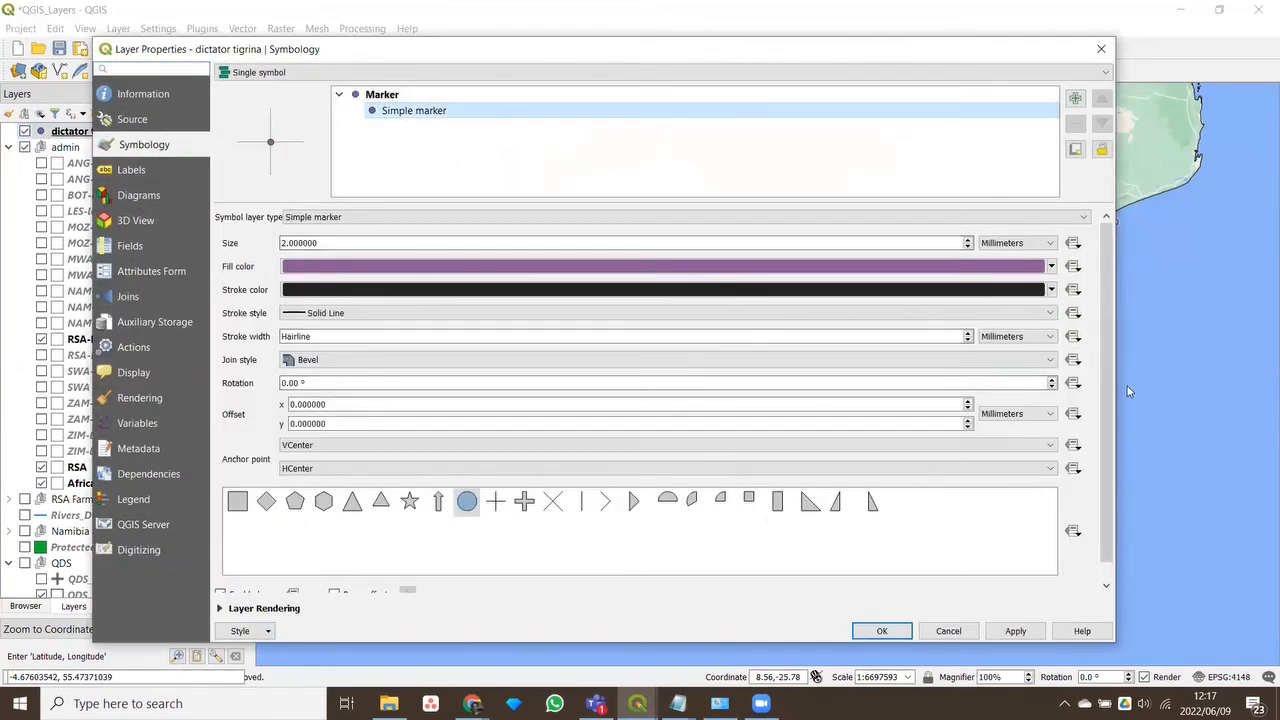
click(237, 503)
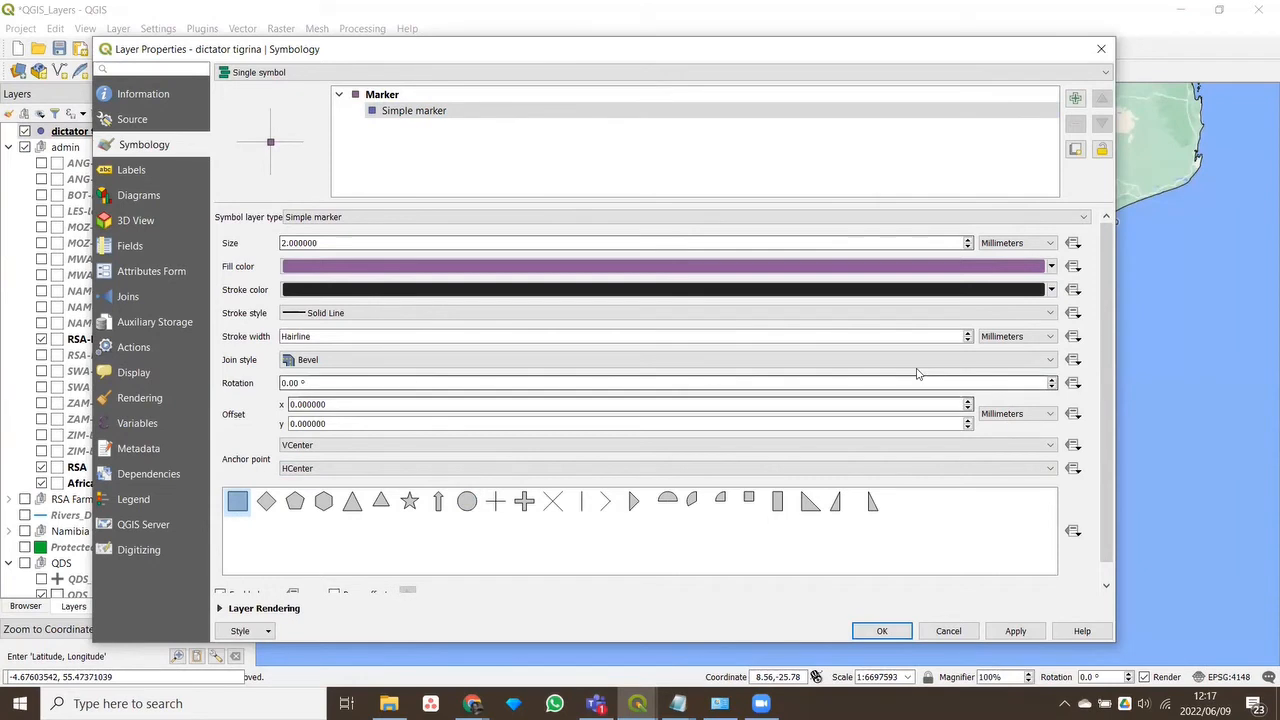
Switch the dictator tigrina layer to categorized symbols and classify it by the scientific field, widening the value column
click(280, 74)
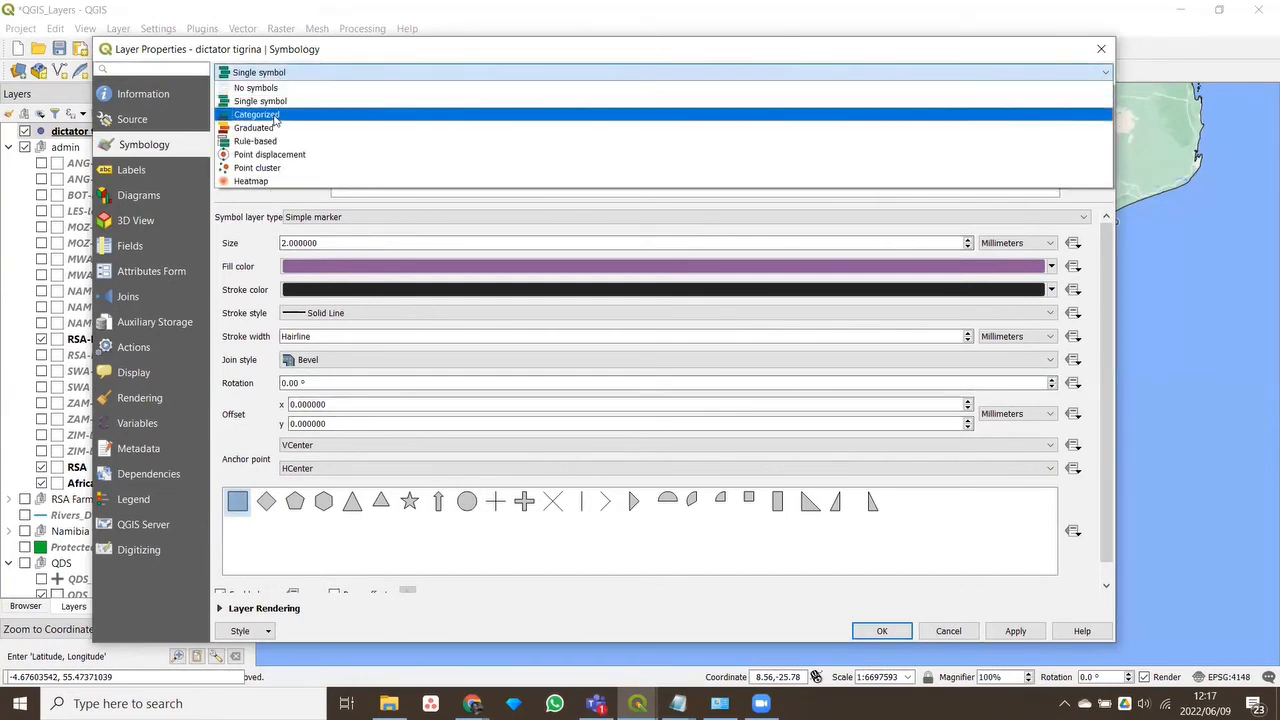
click(272, 117)
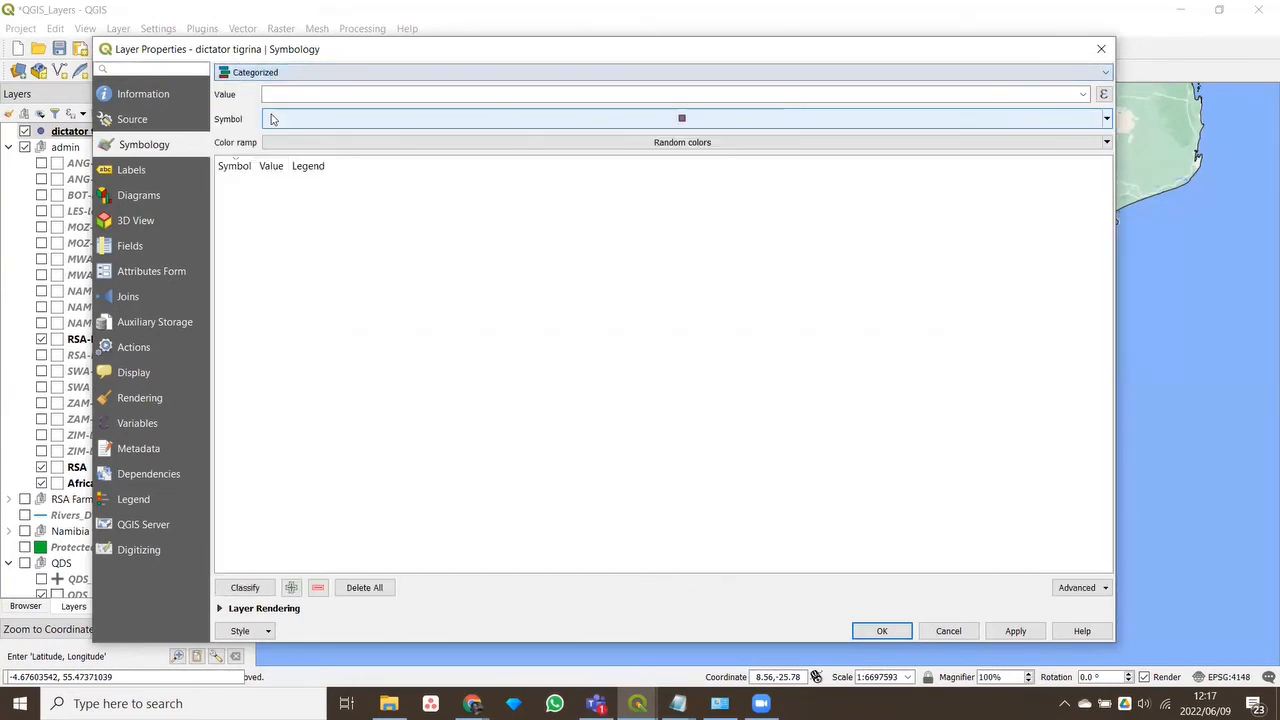
click(1084, 95)
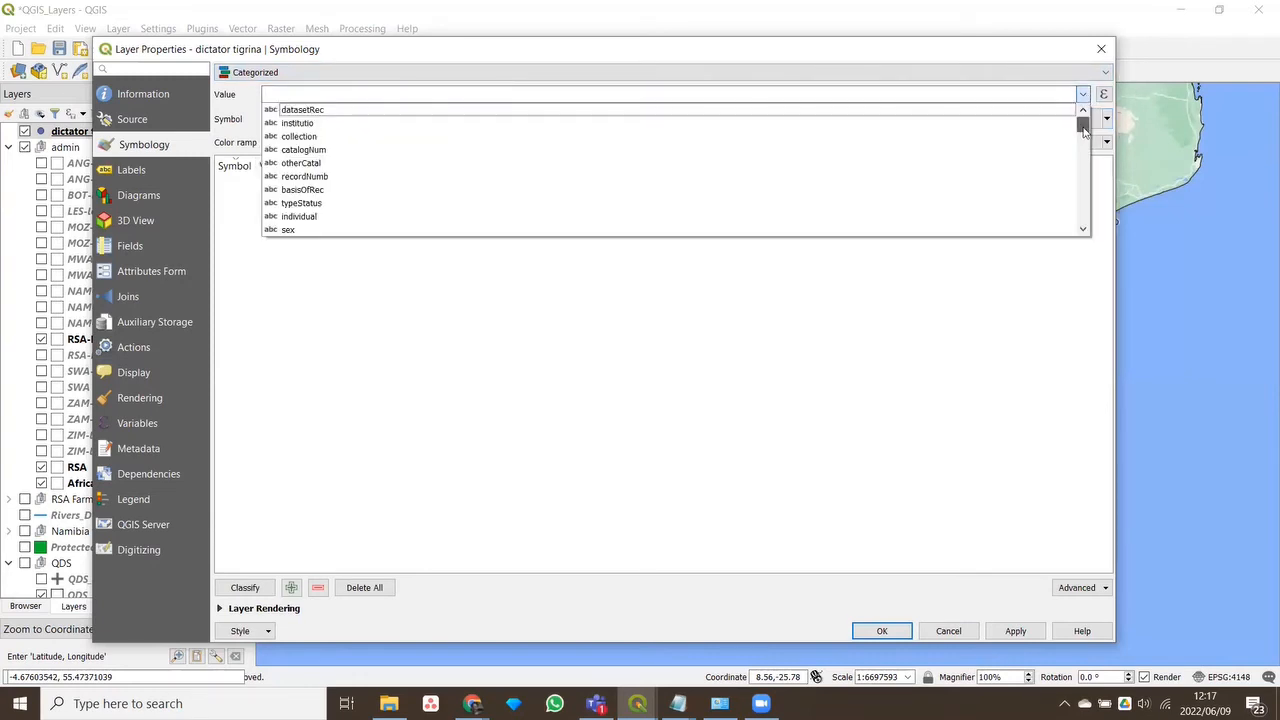
drag(1084, 130, 1087, 144)
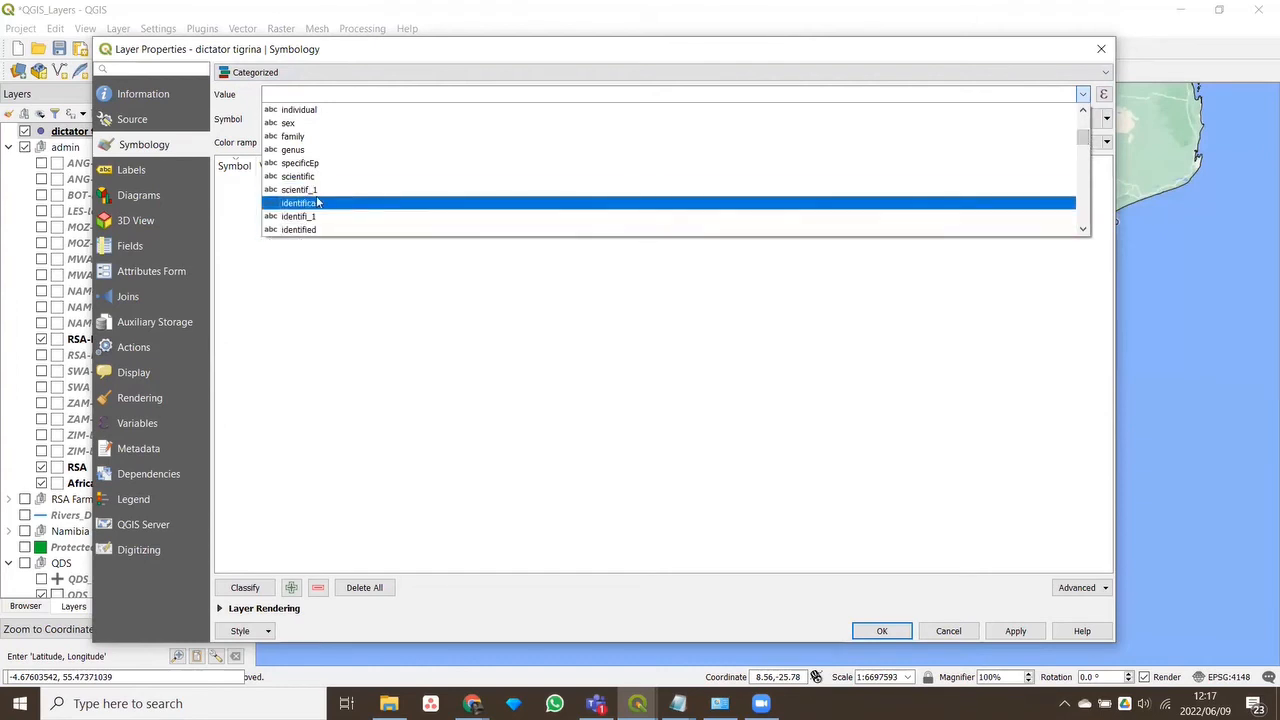
click(298, 177)
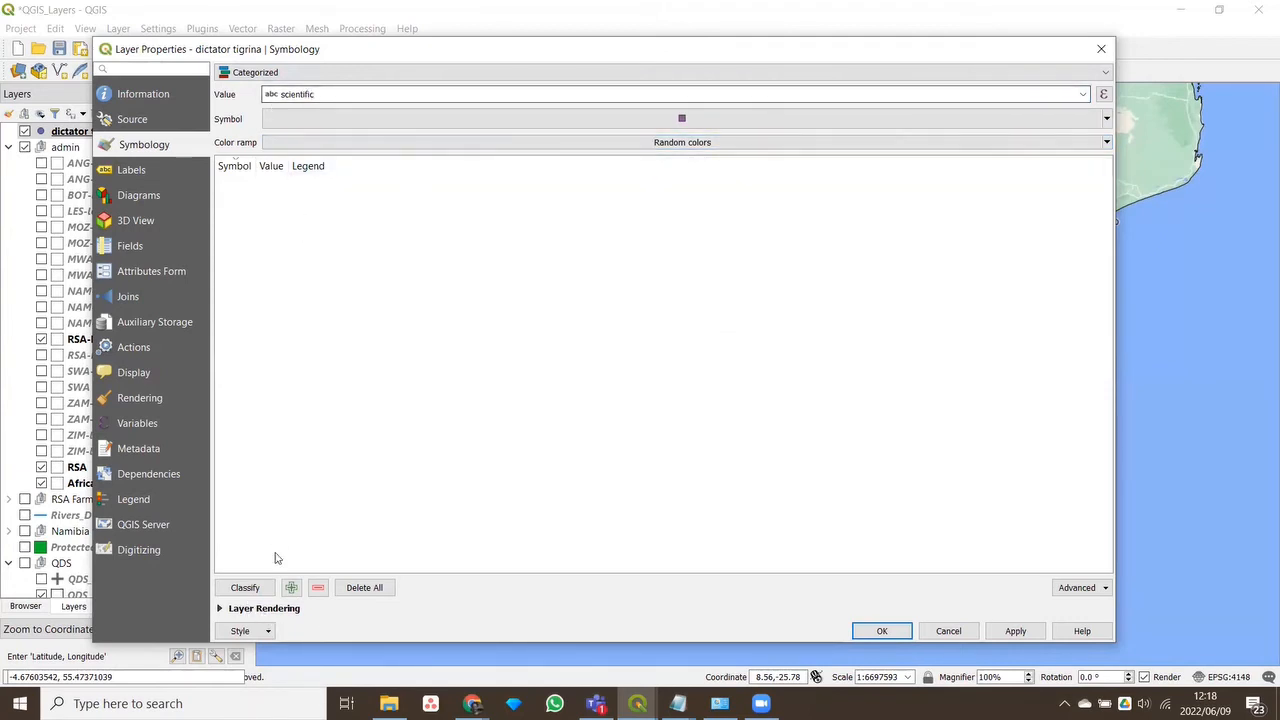
click(246, 588)
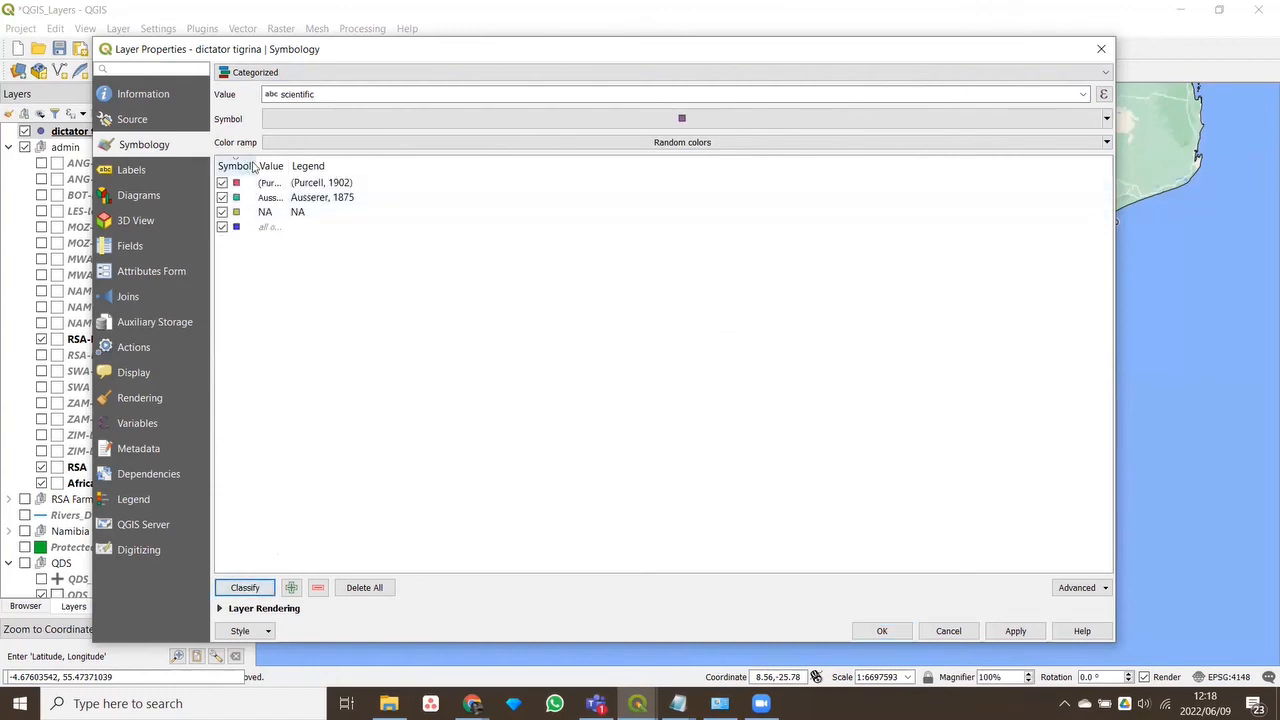
drag(257, 166, 456, 166)
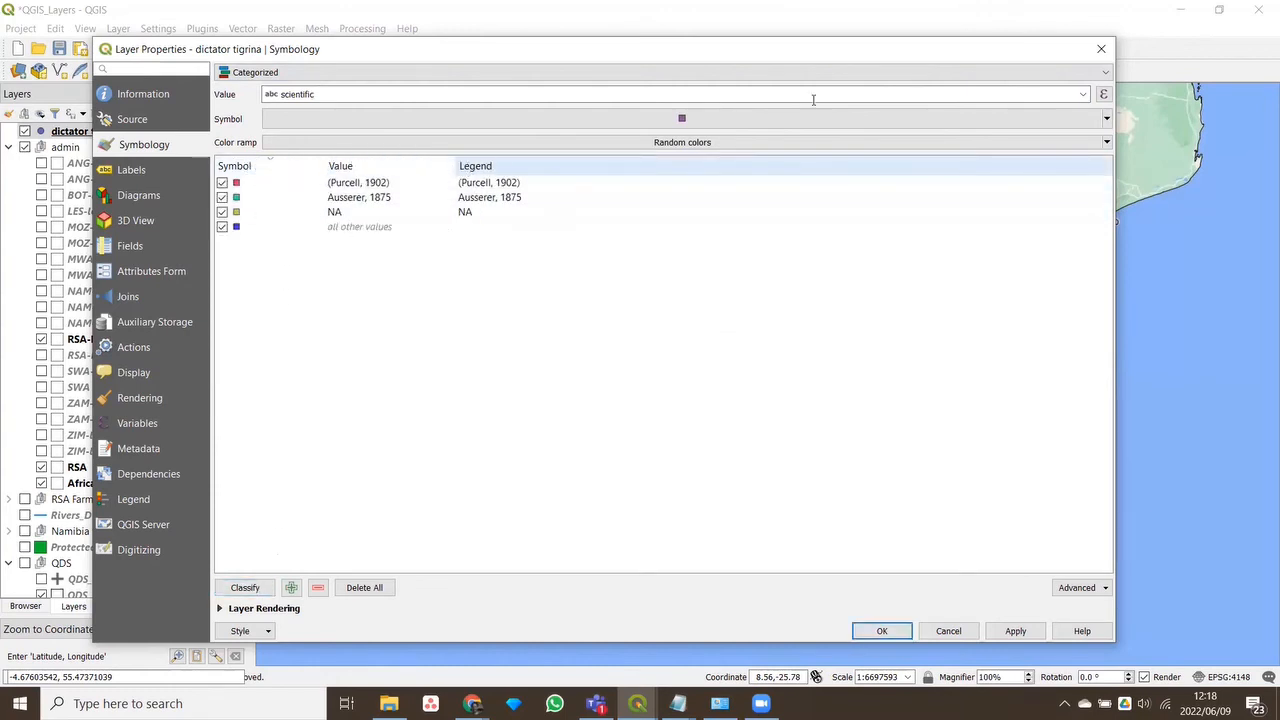
Reclassify the layer by the scientif_1 field, deleting the existing classes
click(1083, 94)
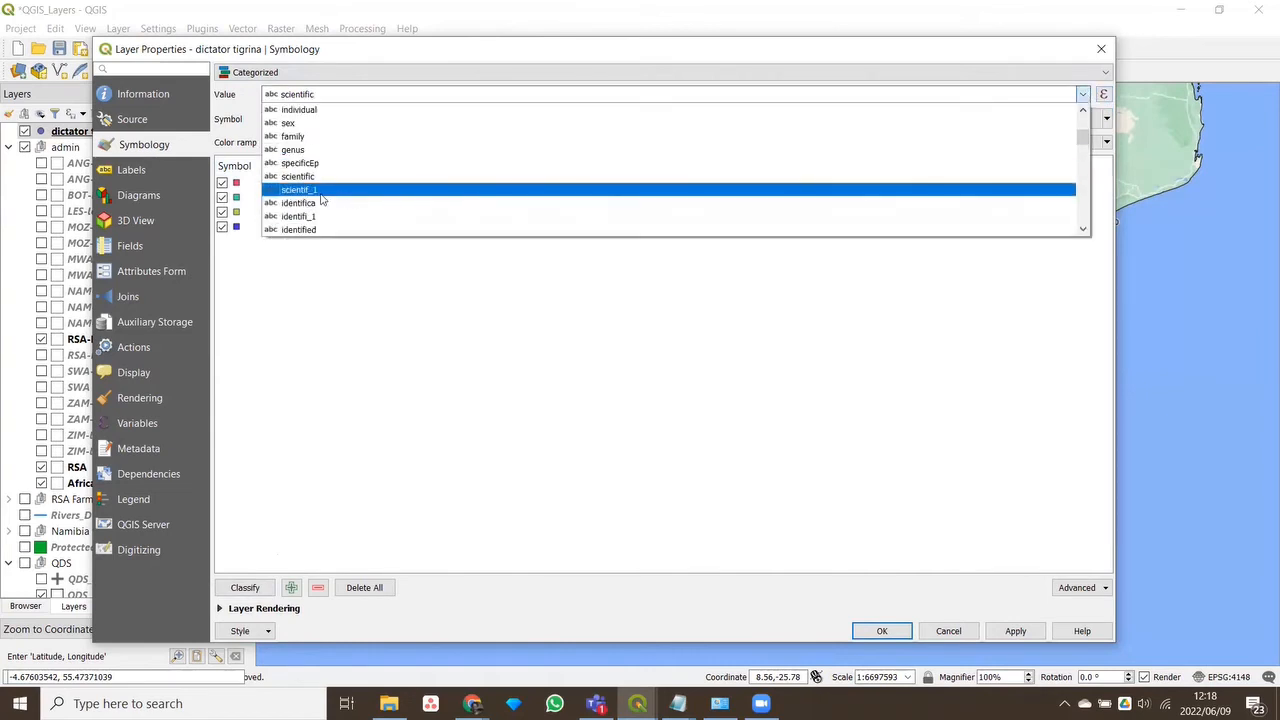
click(320, 192)
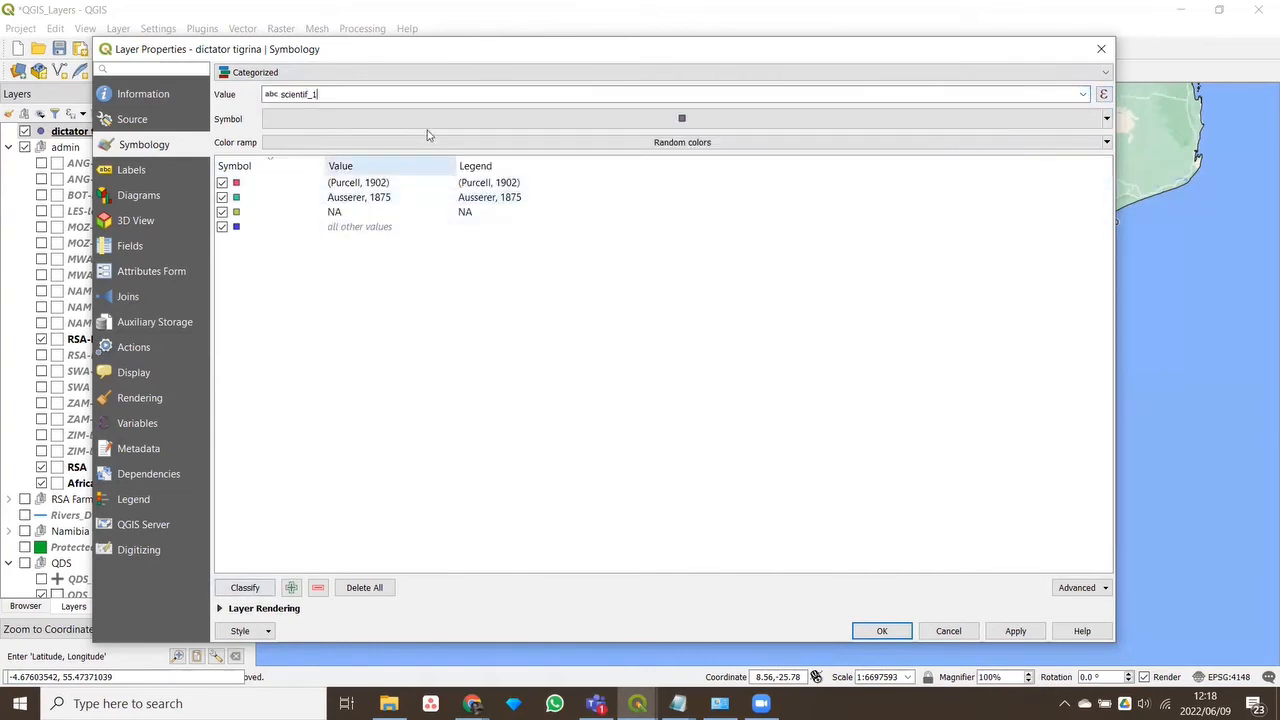
click(245, 587)
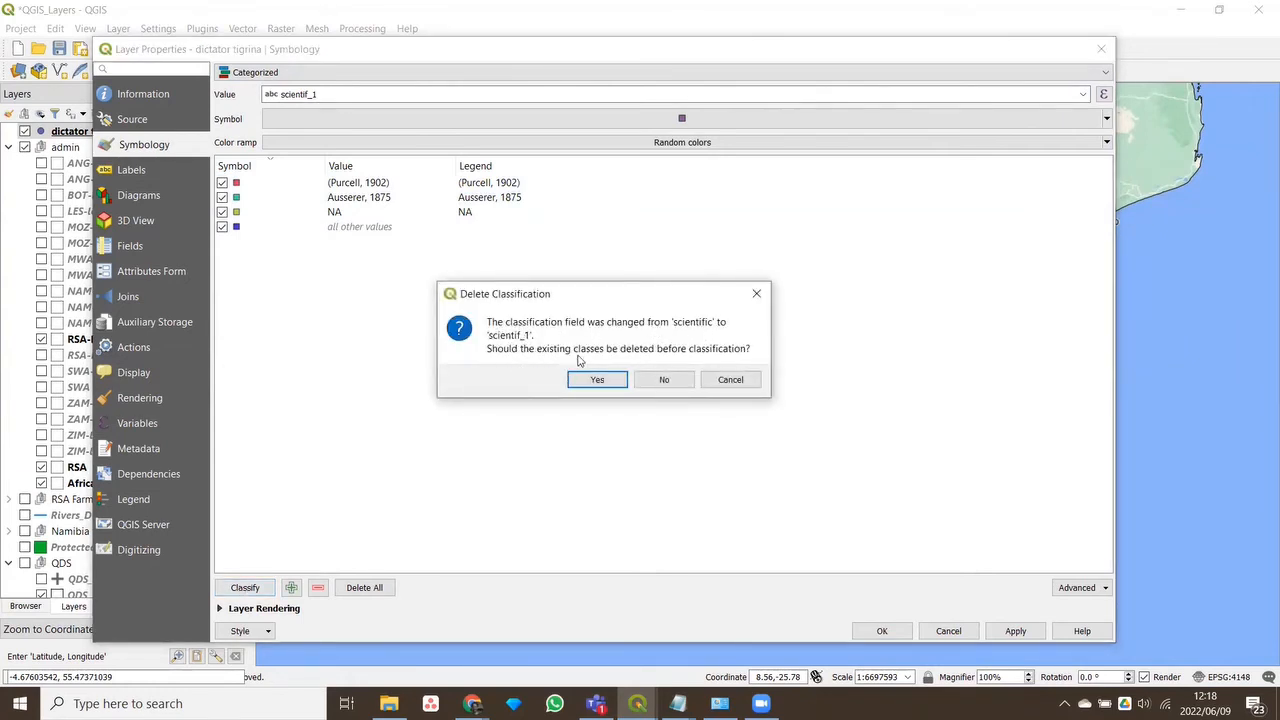
click(604, 383)
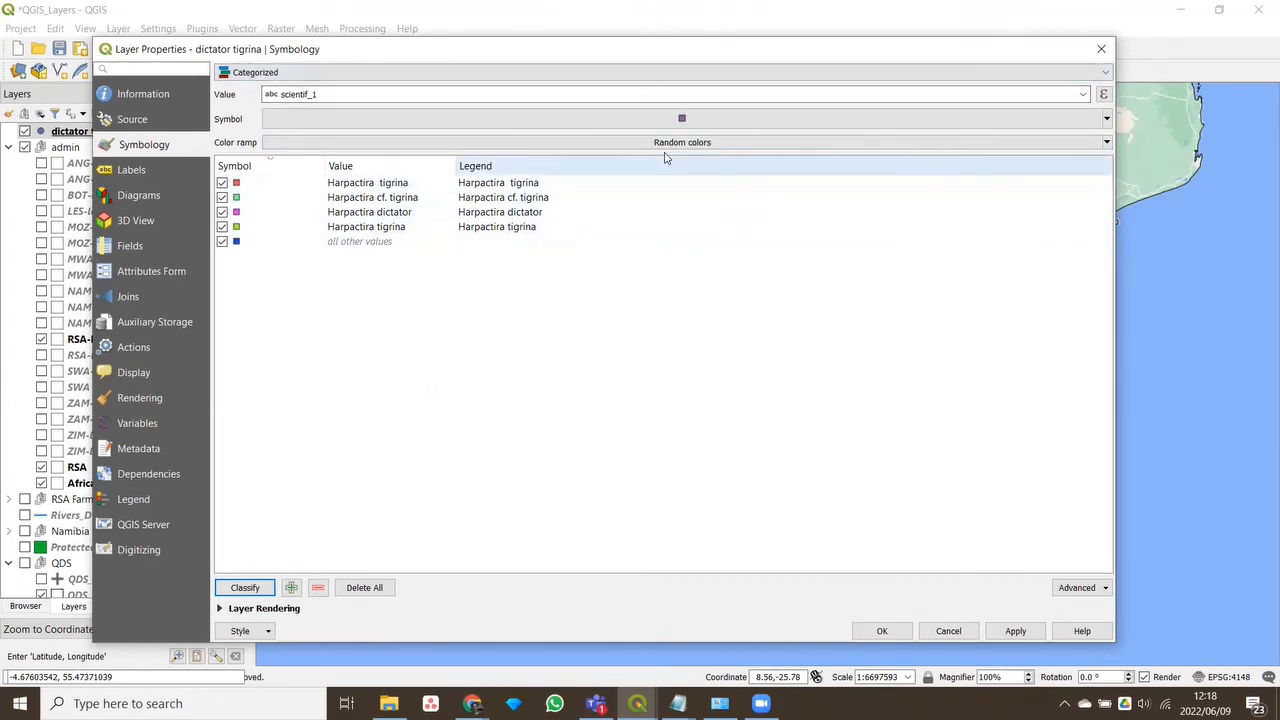
click(638, 119)
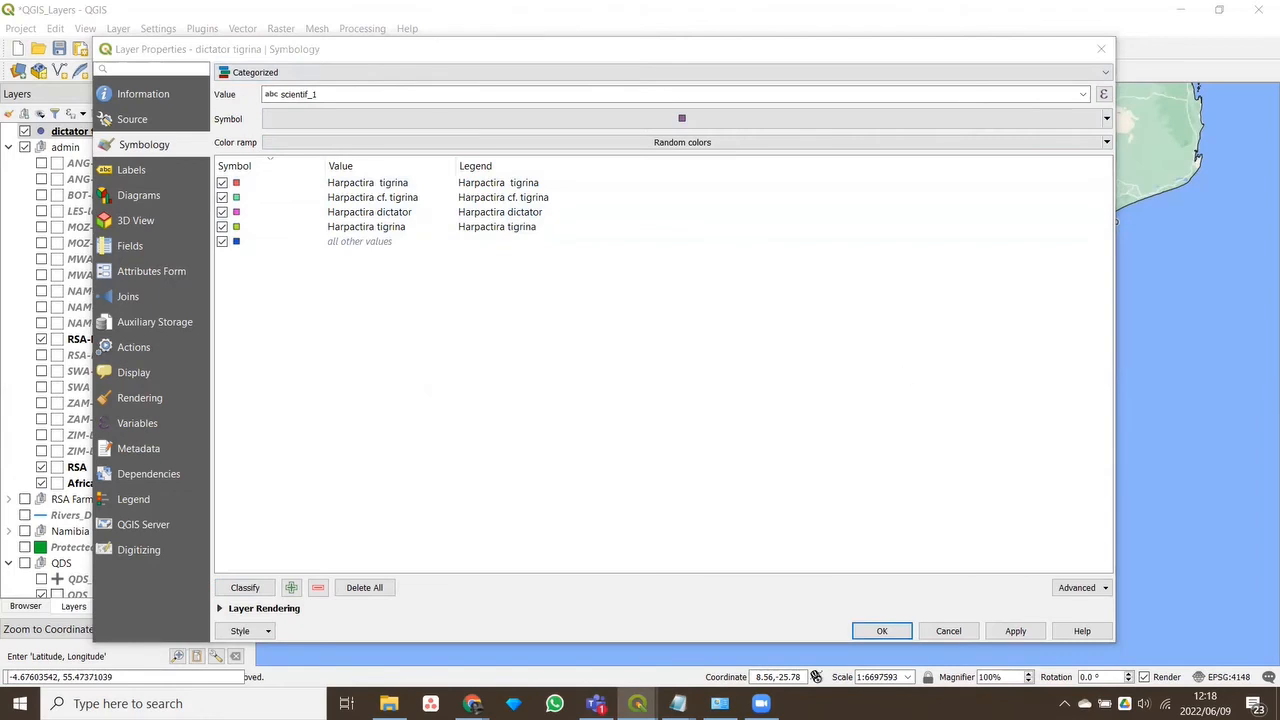
key(Escape)
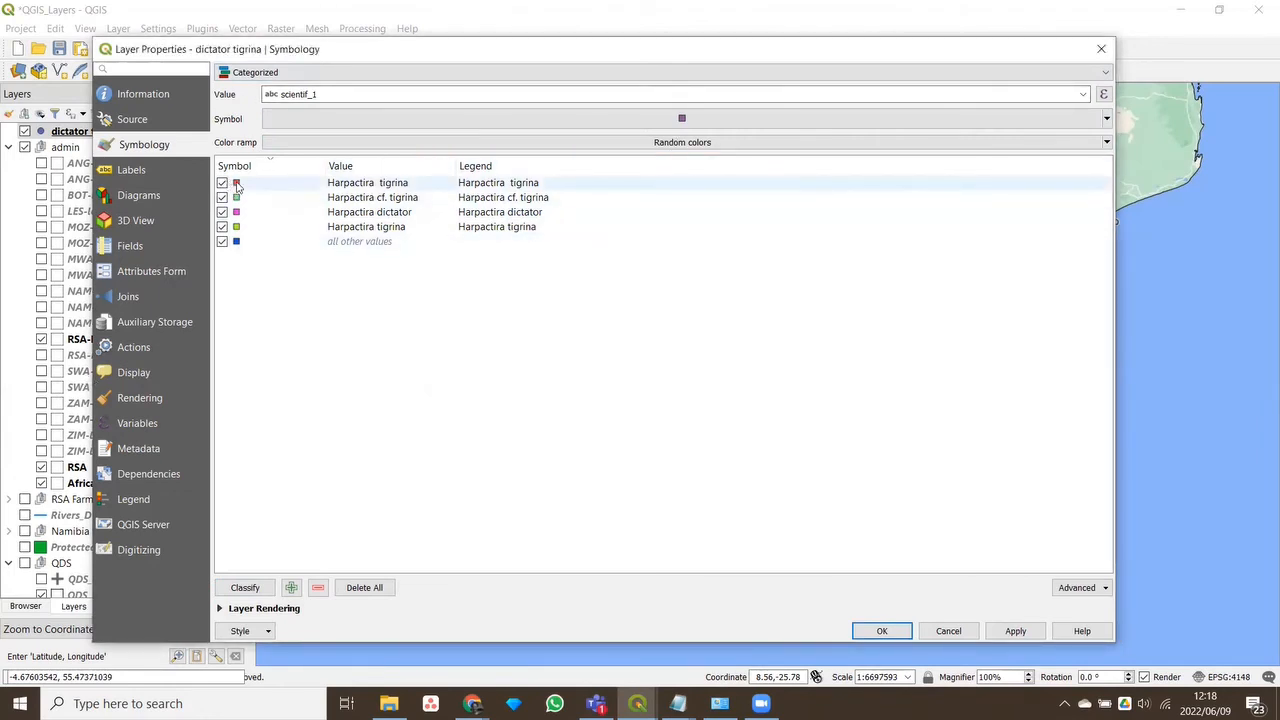
Set the symbol color of the single-spaced Harpactira tigrina class to blue #0c46e4 and copy that color code
click(238, 186)
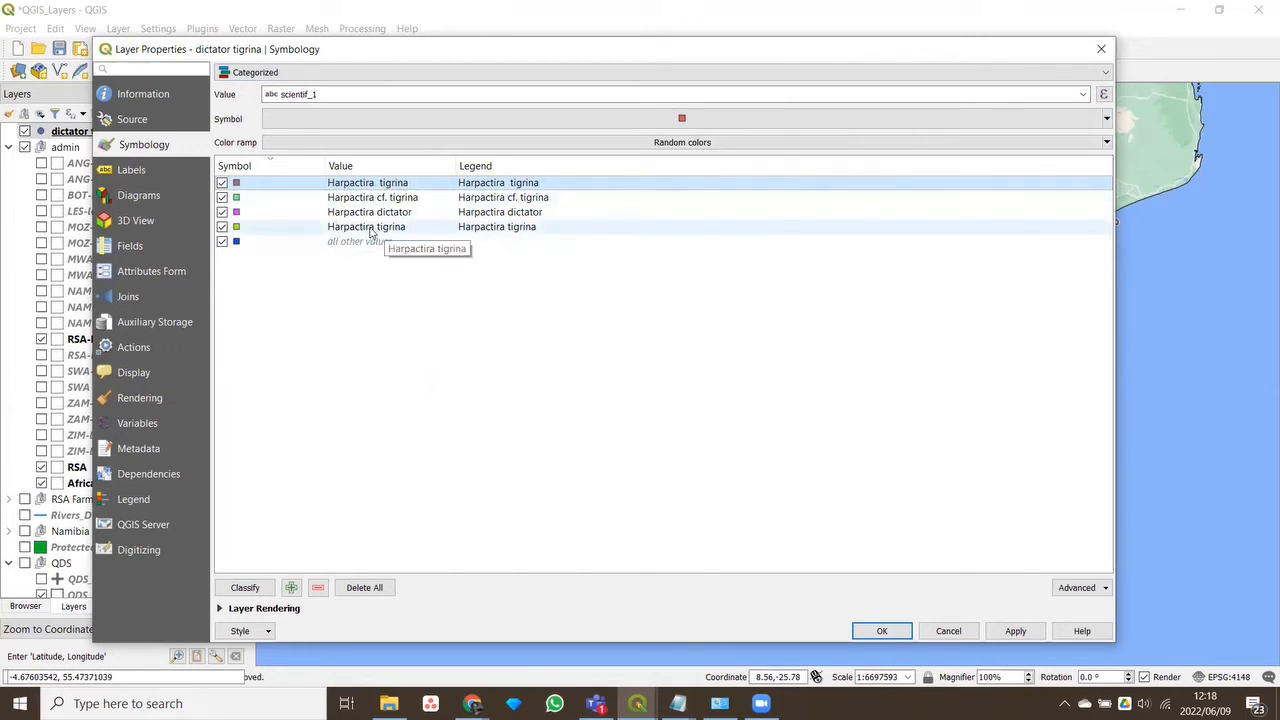
click(370, 230)
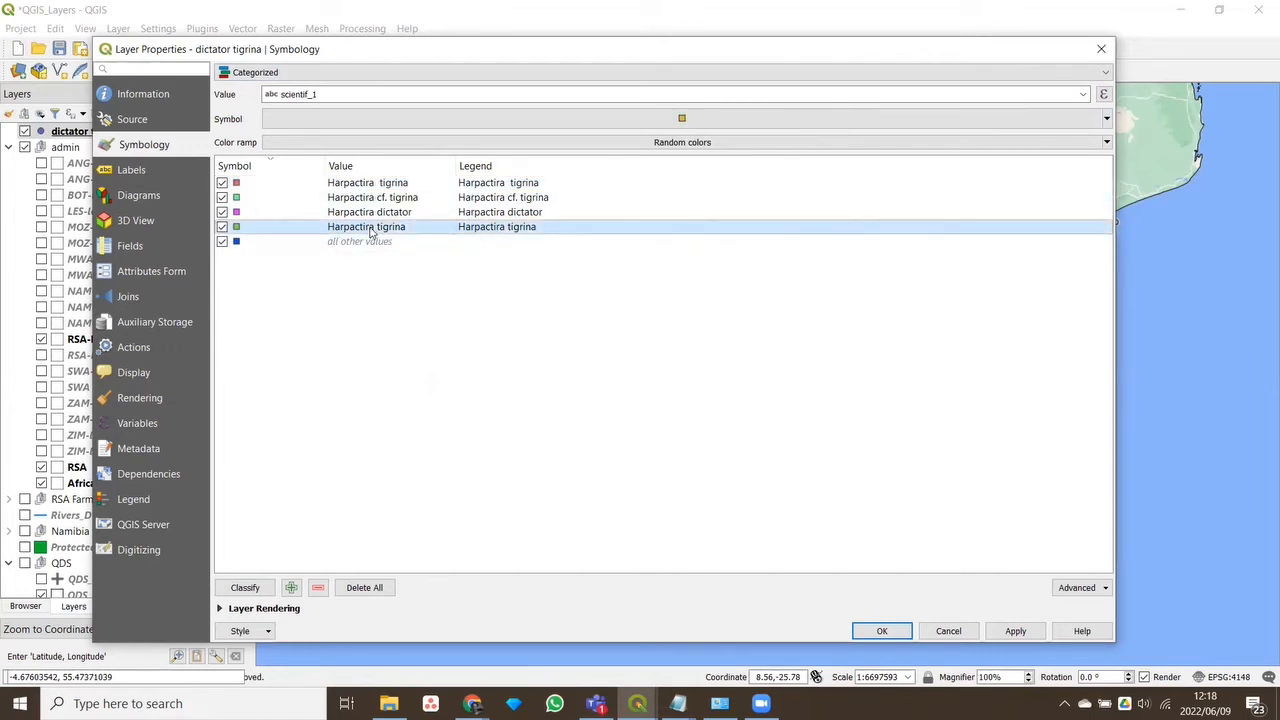
double_click(237, 228)
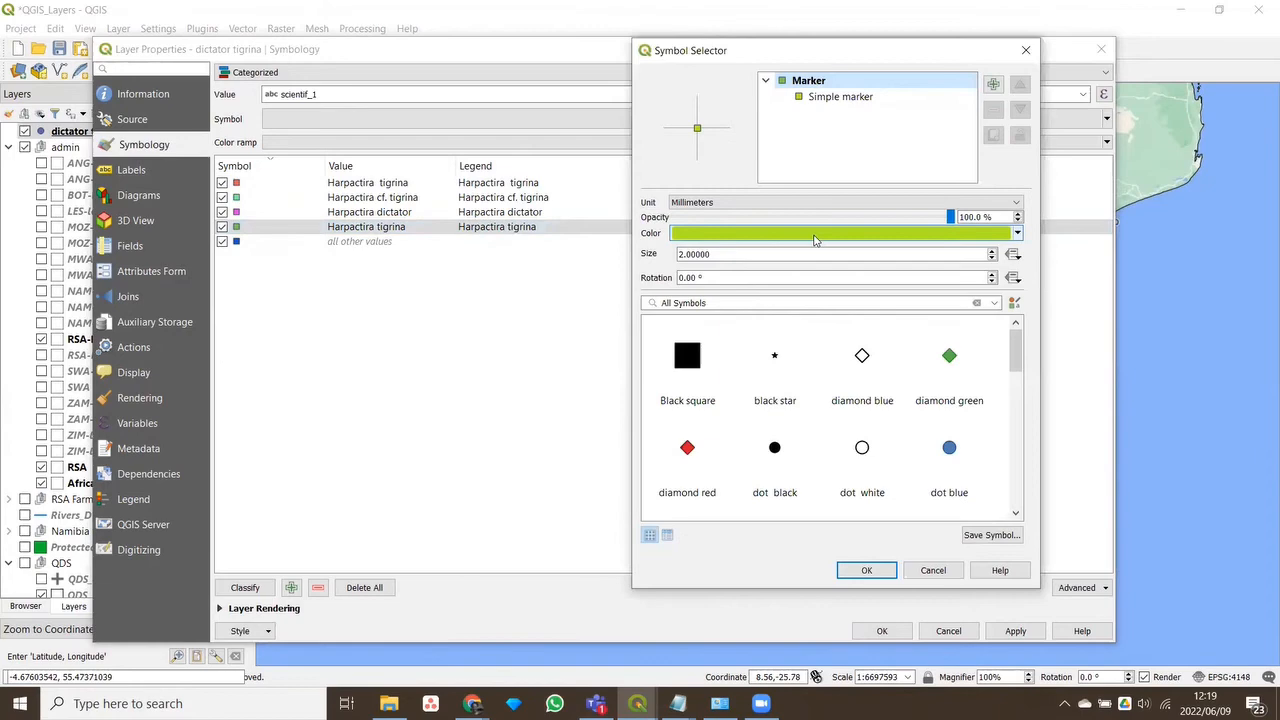
click(814, 240)
drag(609, 379, 640, 252)
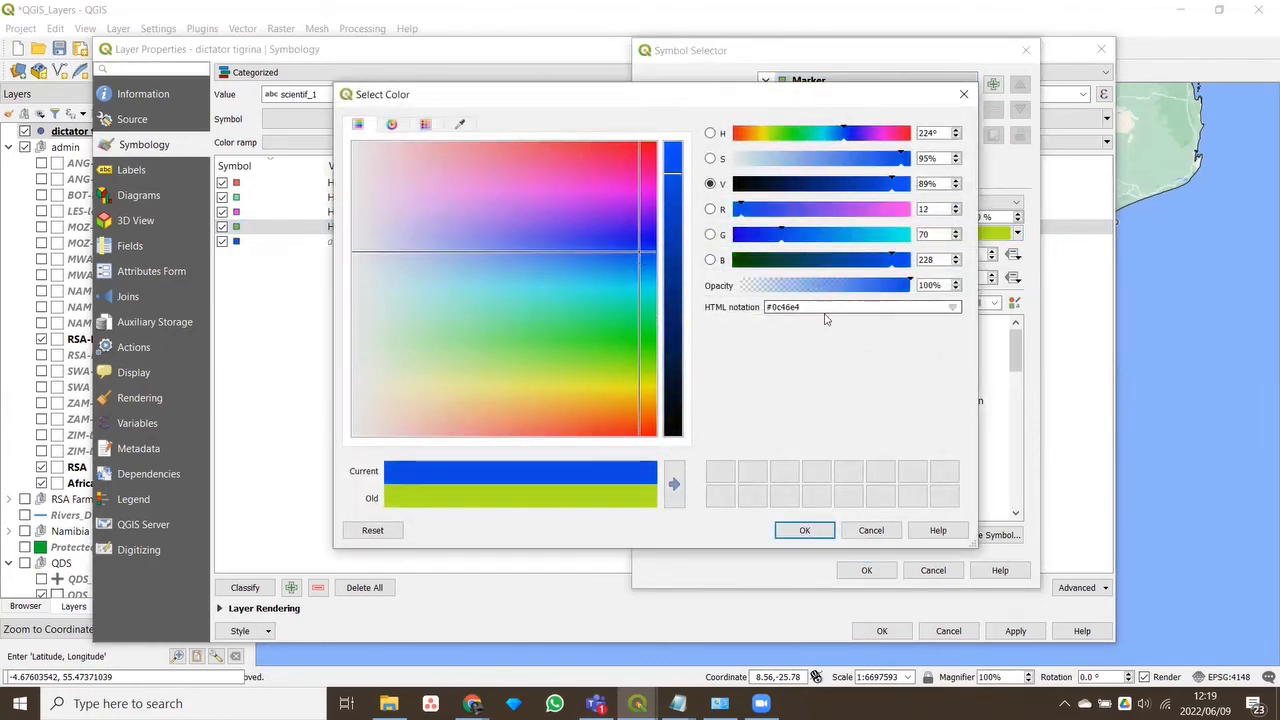
drag(820, 307, 748, 337)
key(ctrl+c)
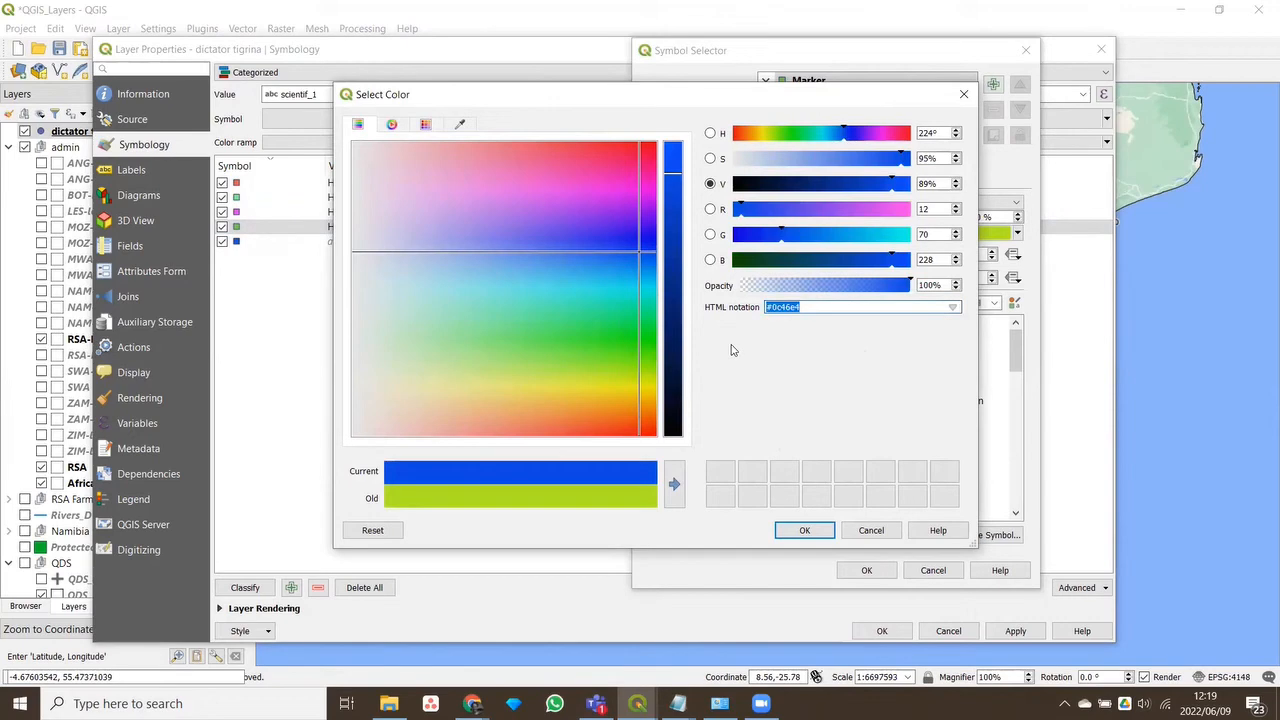
click(804, 531)
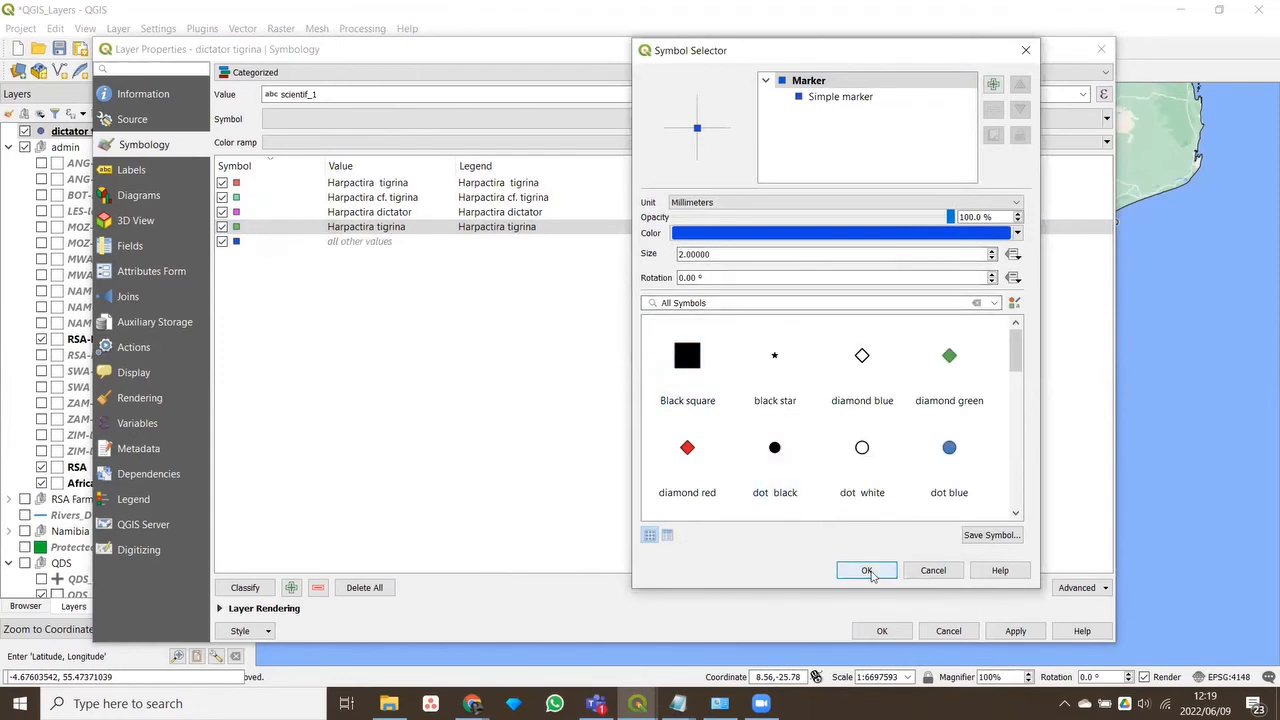
click(867, 571)
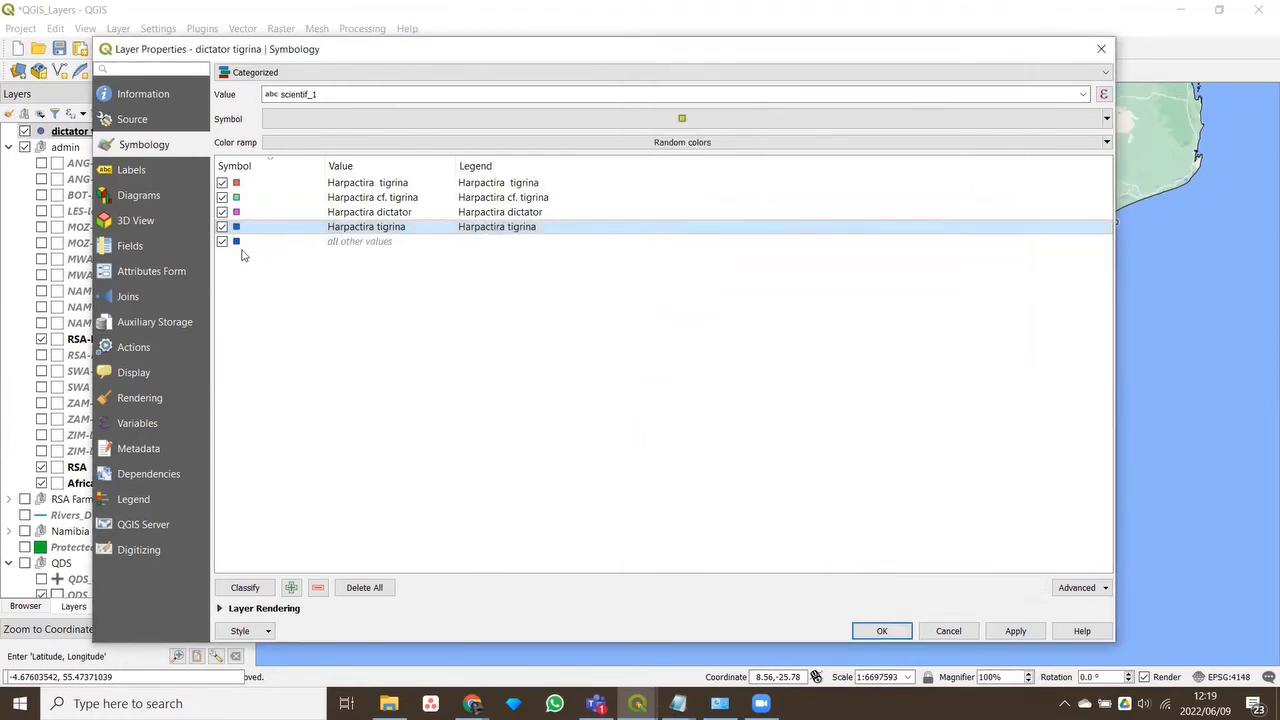
Set the symbol color of the Harpactira cf. tigrina class to the same blue, #0c46e4
double_click(236, 199)
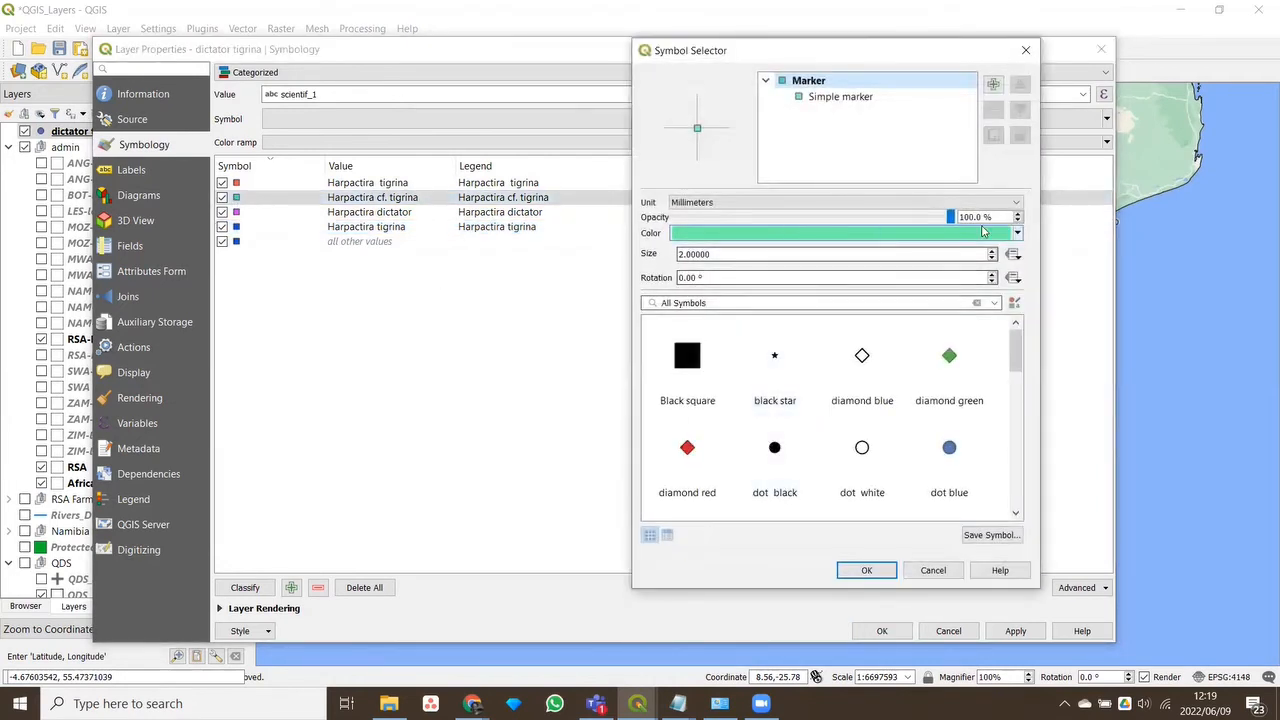
click(935, 236)
drag(822, 307, 700, 329)
text(#0c46e4)
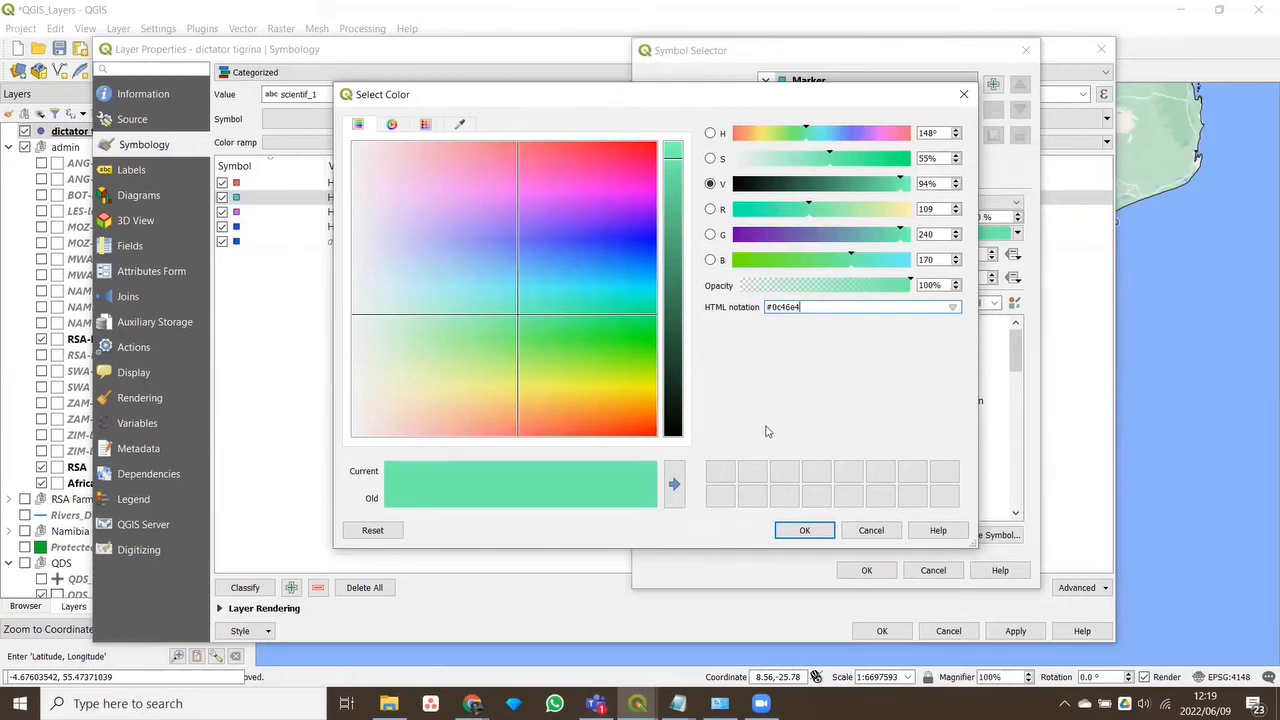
key(Tab)
click(804, 531)
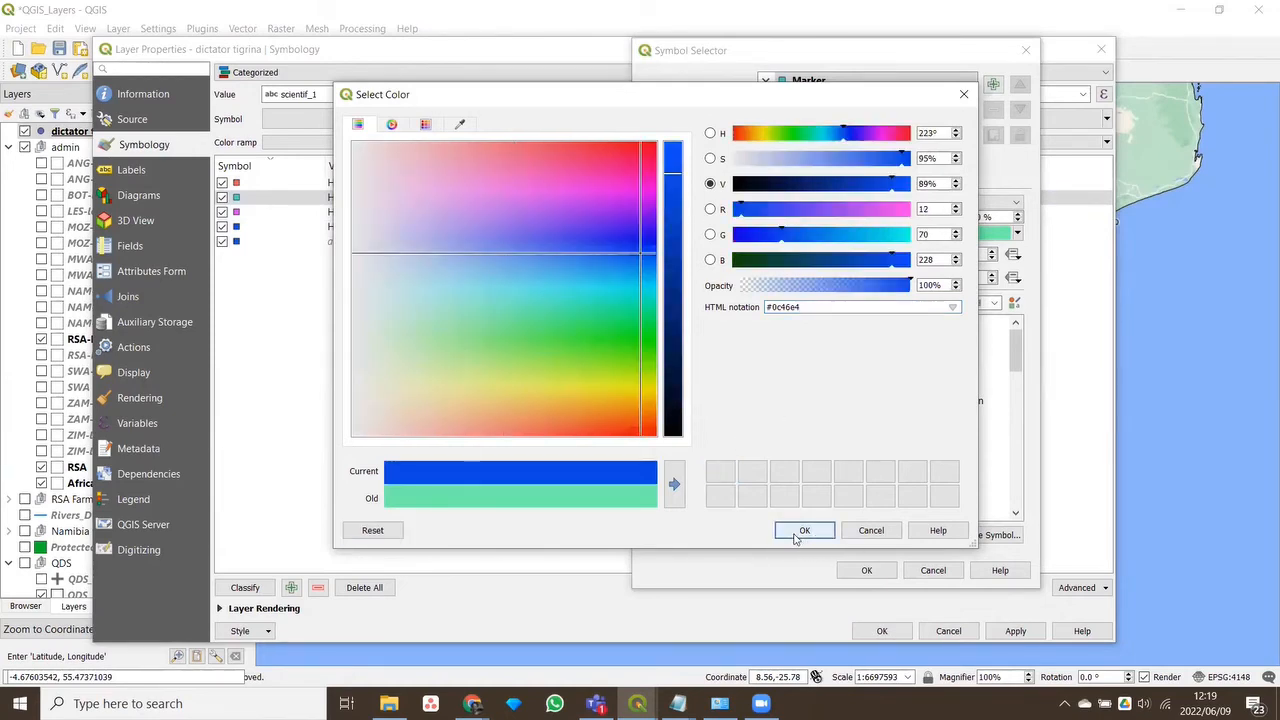
click(862, 569)
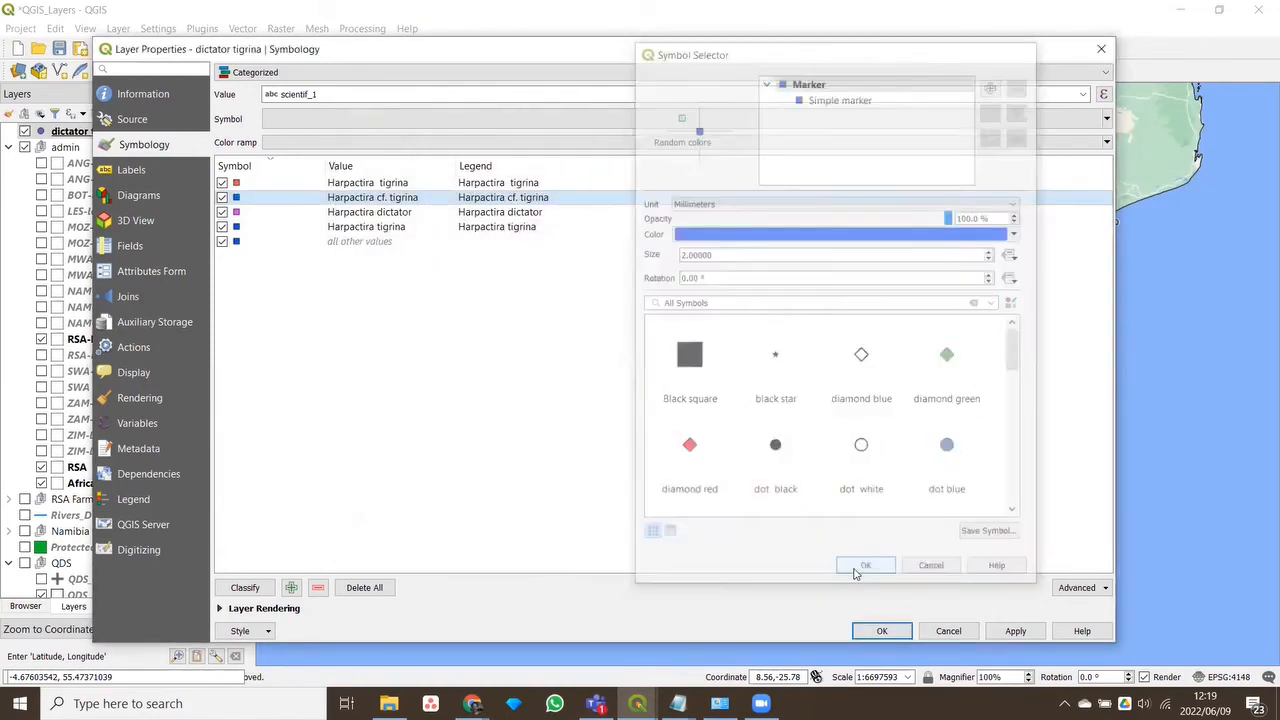
Set the symbol color of the double-spaced Harpactira tigrina class to #0c46e4 and switch off the all other values class
double_click(237, 184)
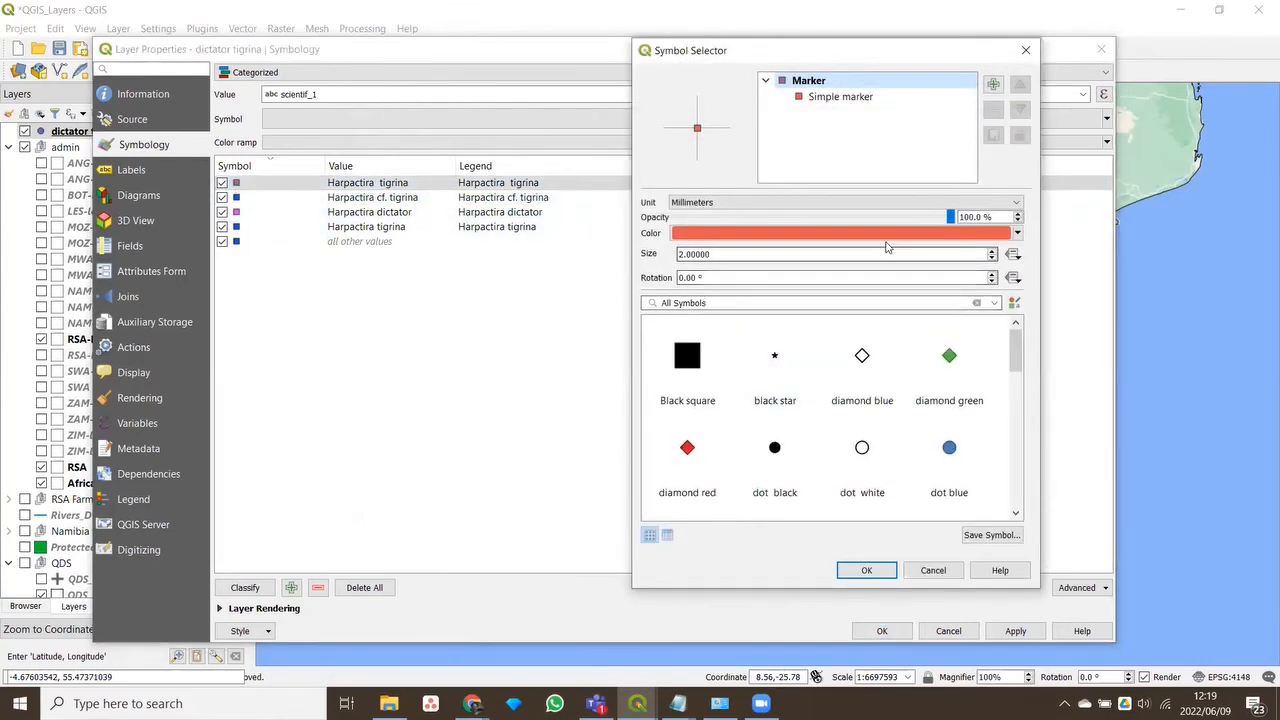
click(891, 236)
drag(825, 303, 731, 302)
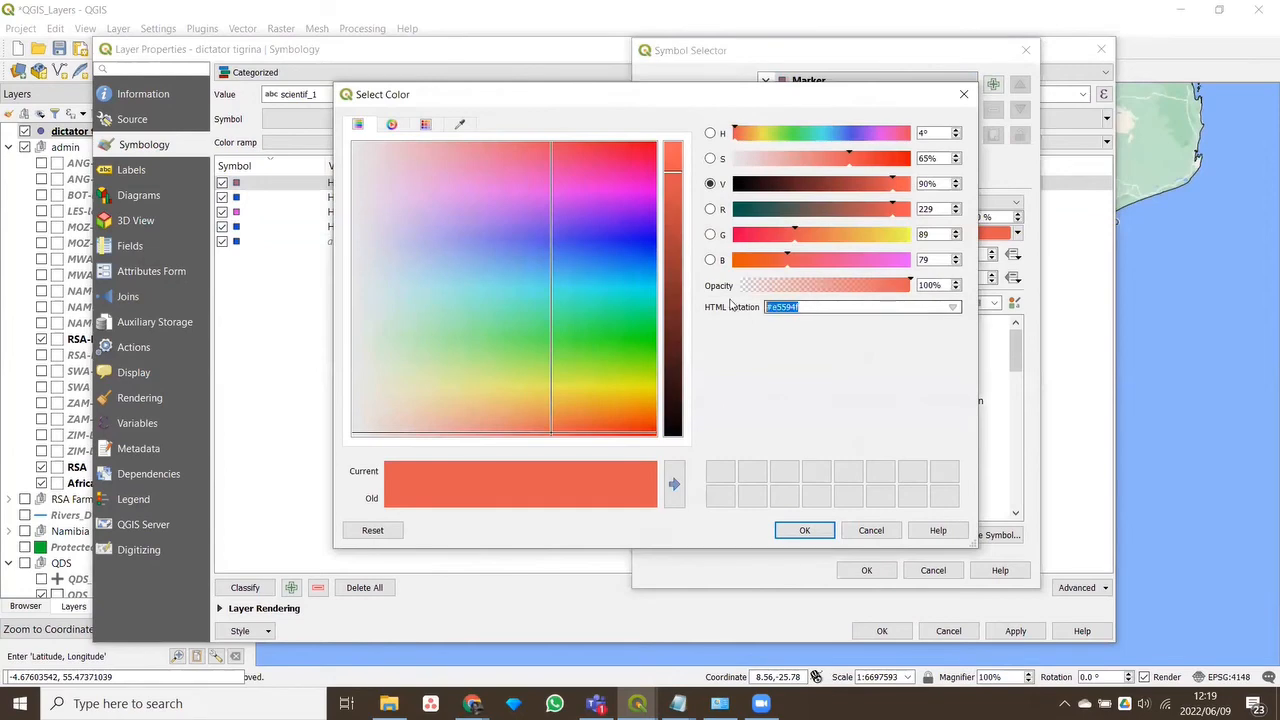
key(ctrl+v)
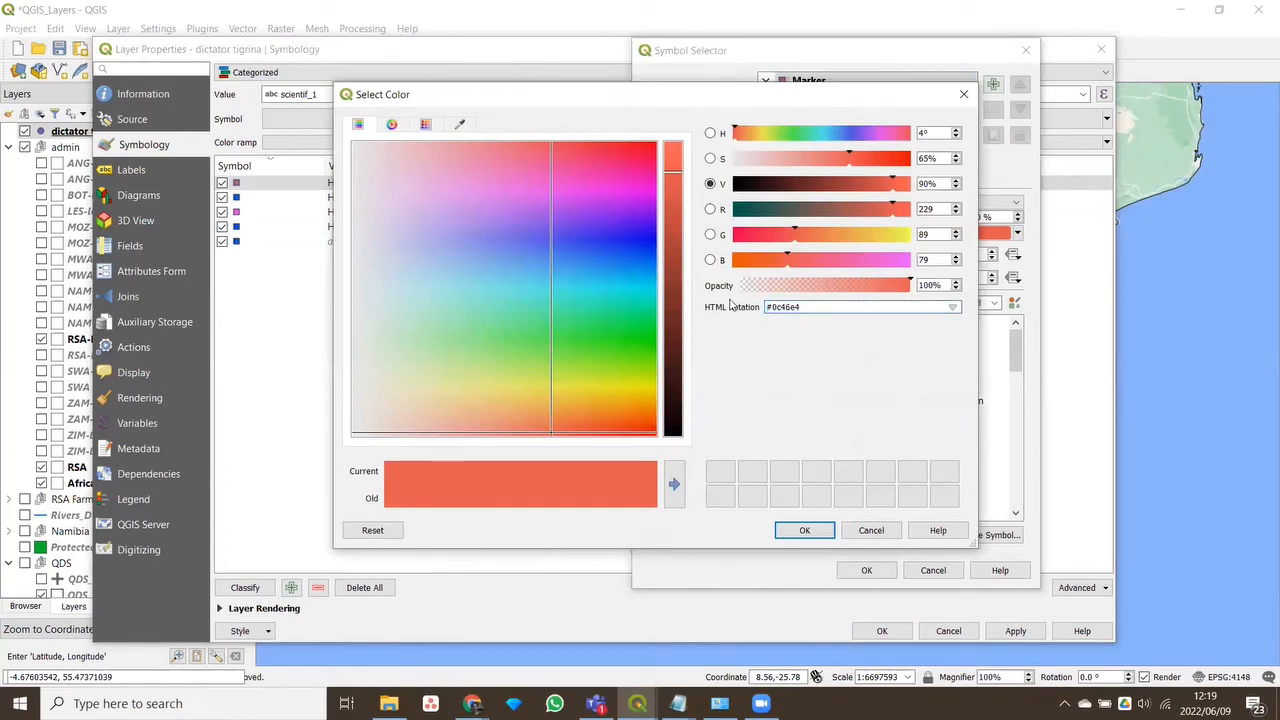
click(806, 530)
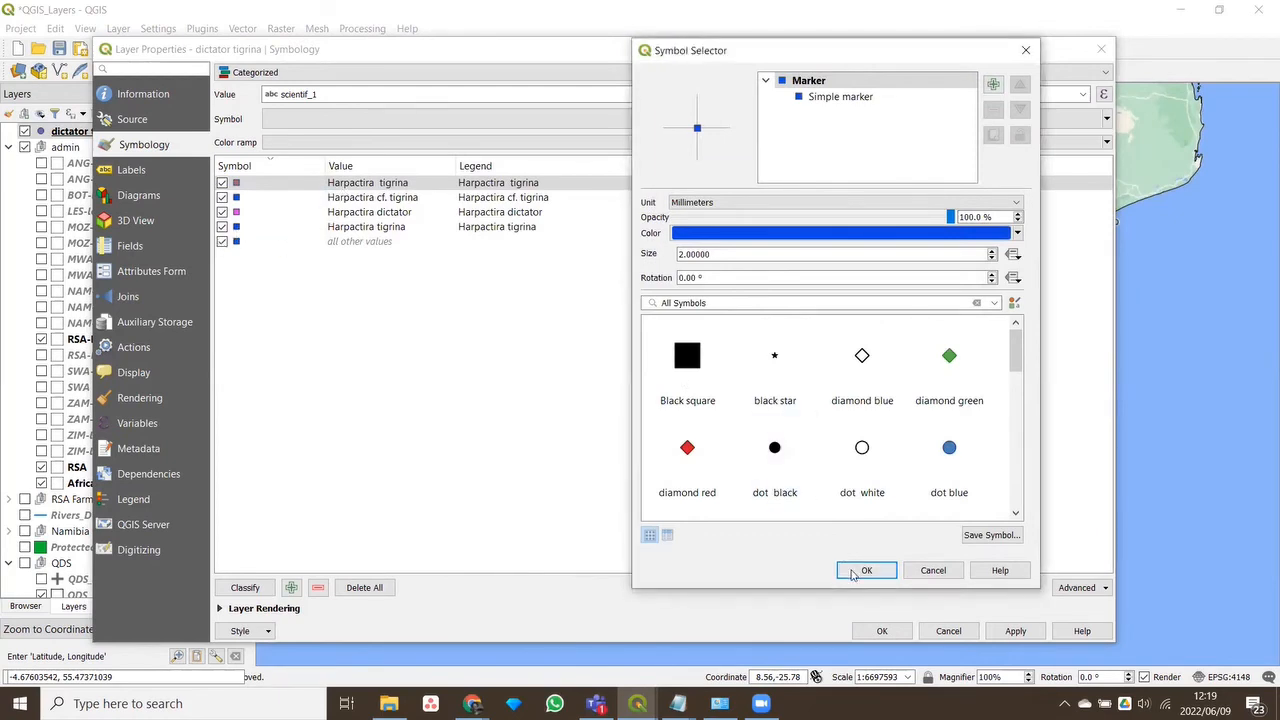
click(862, 570)
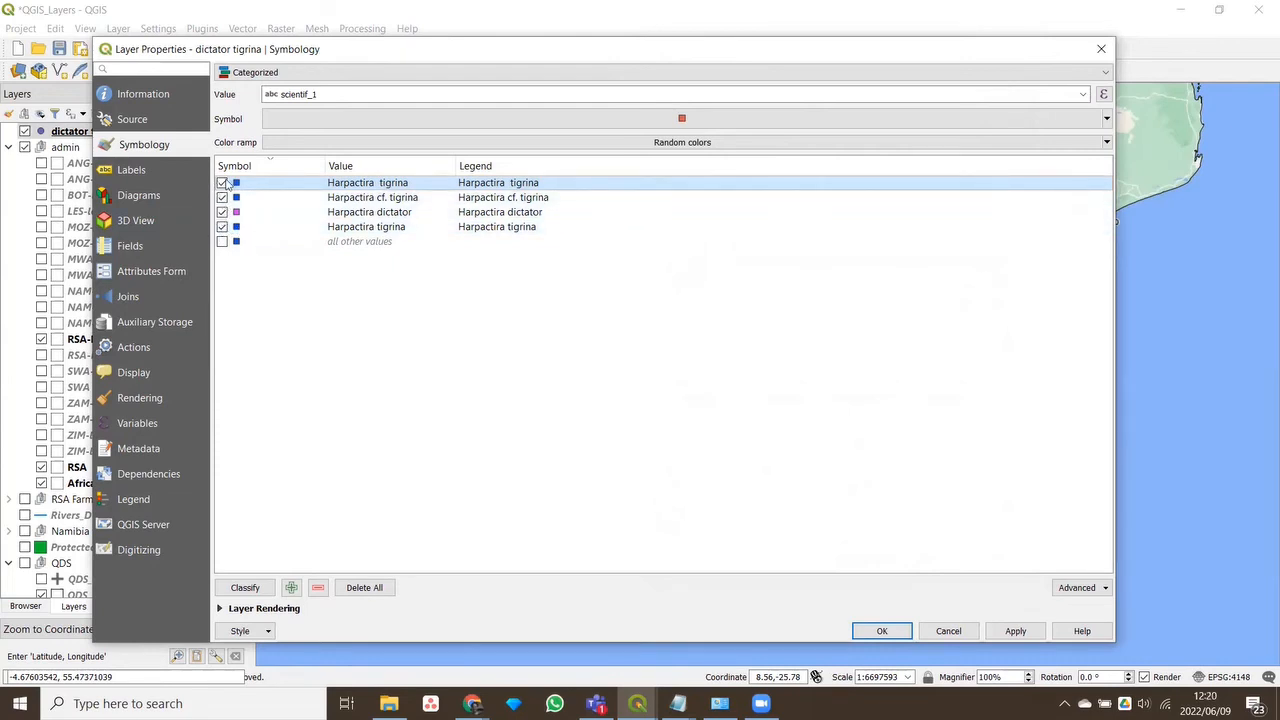
Apply the categorized symbology to the dictator tigrina layer and close its properties
click(1014, 631)
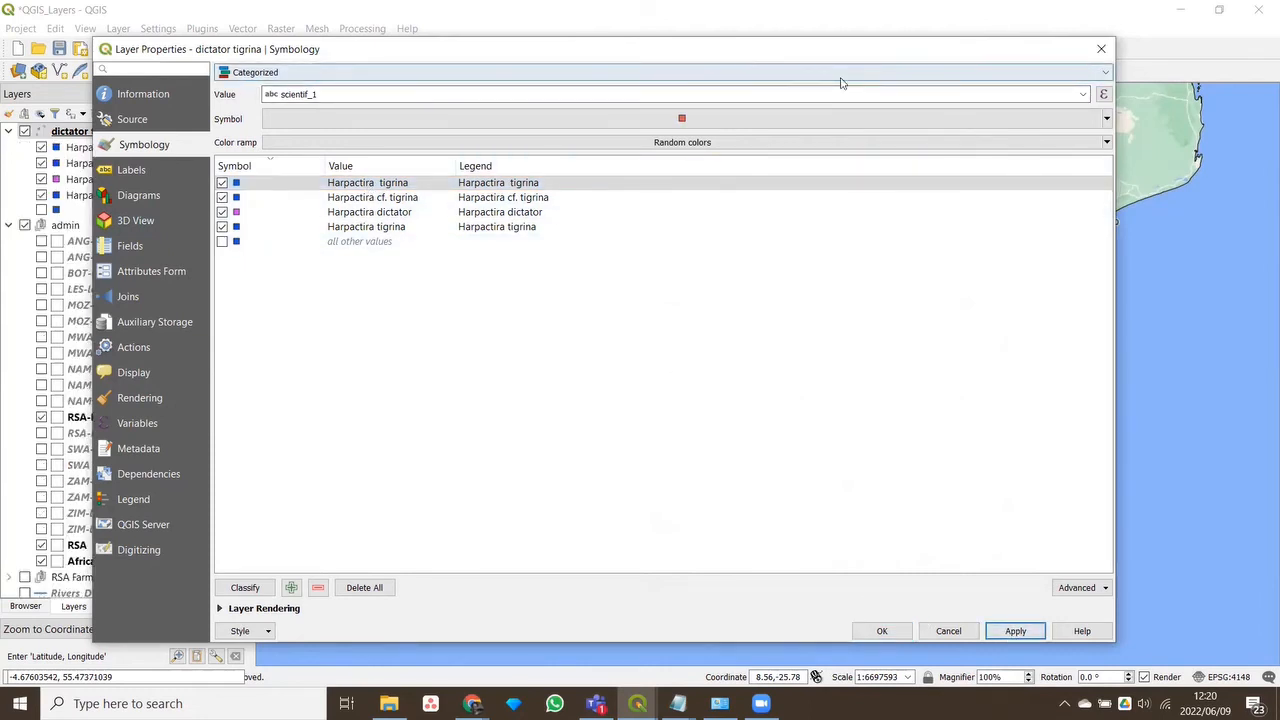
drag(841, 44, 902, 8)
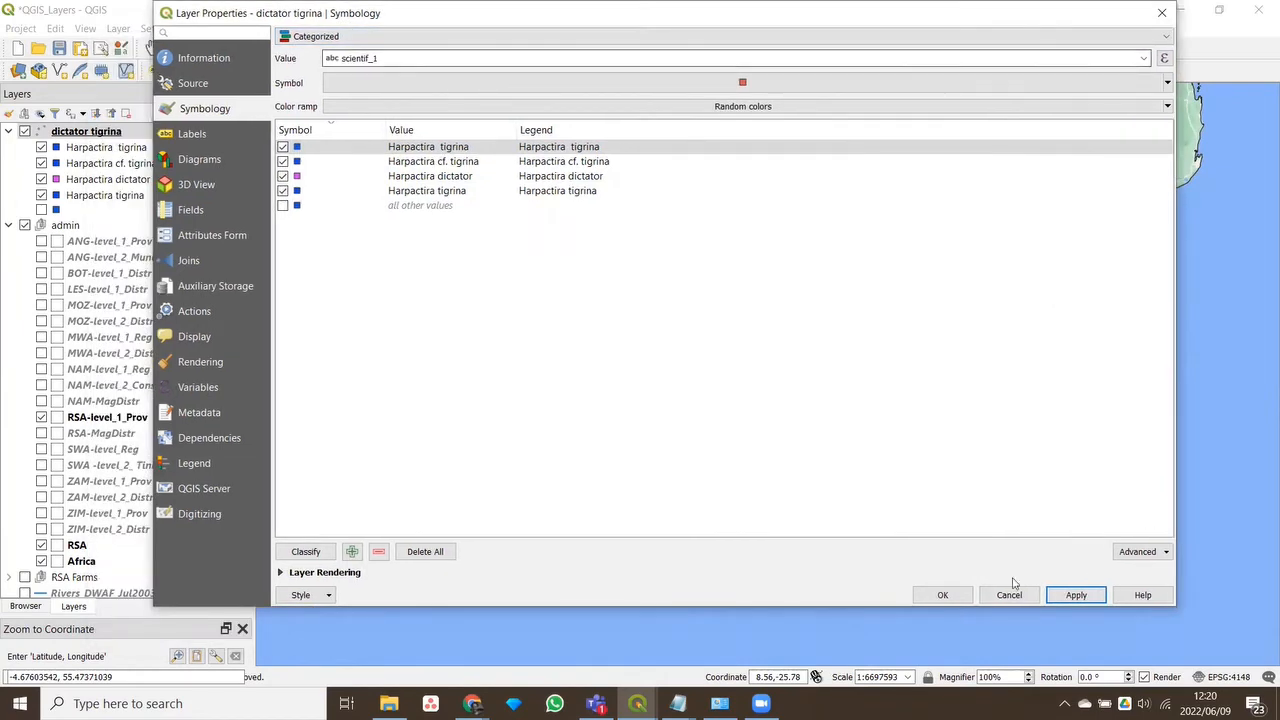
click(942, 596)
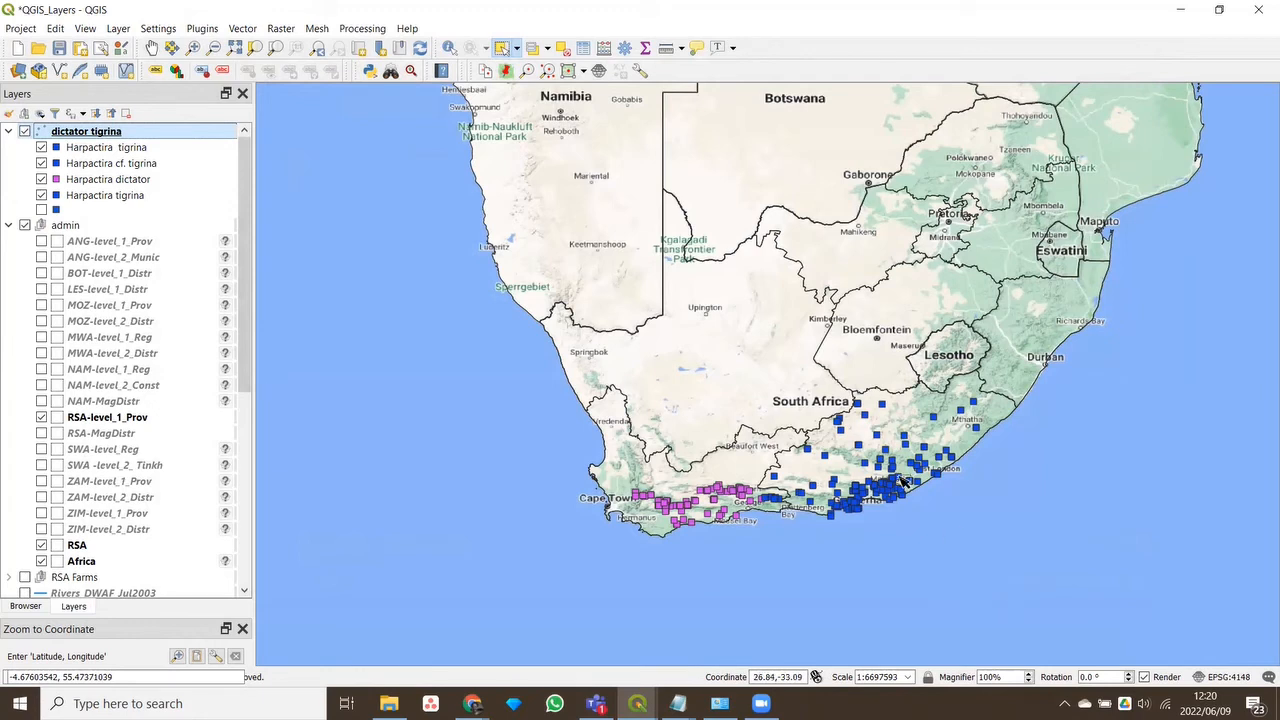
Examine the distribution of the colored specimen points along South Africa's southern coast at a closer scale
drag(252, 352, 252, 495)
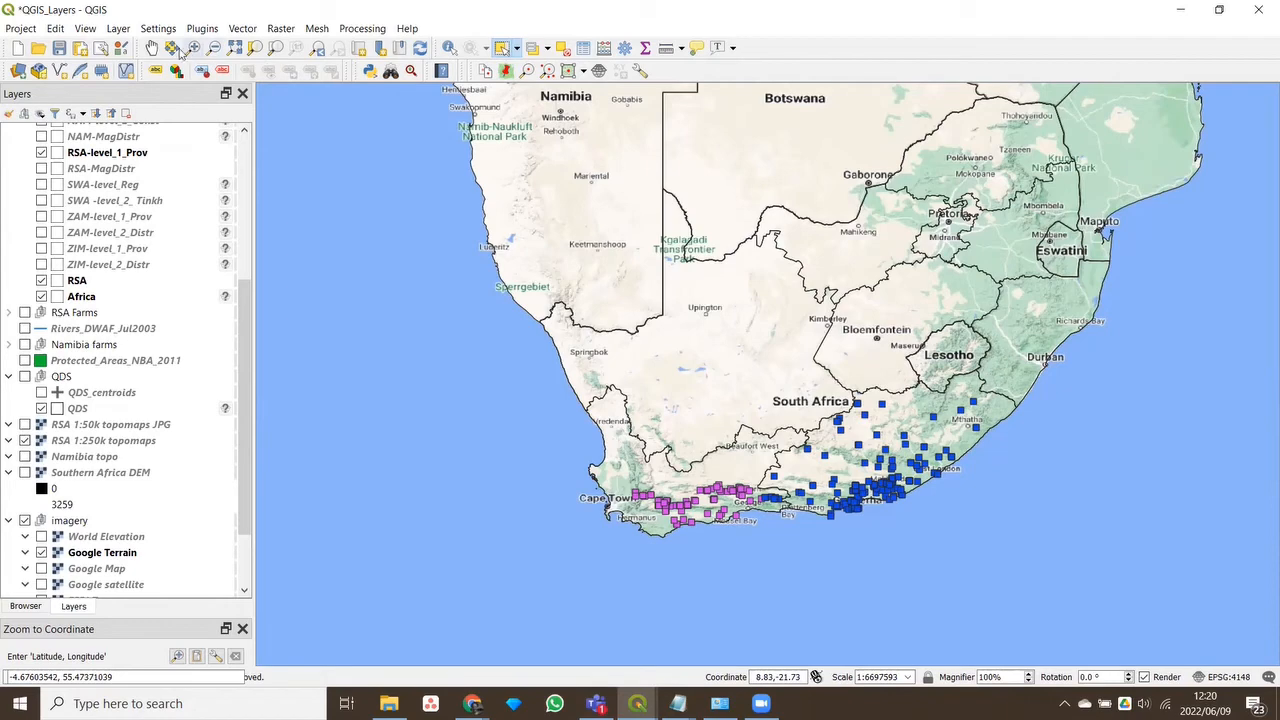
click(153, 51)
drag(938, 535, 843, 459)
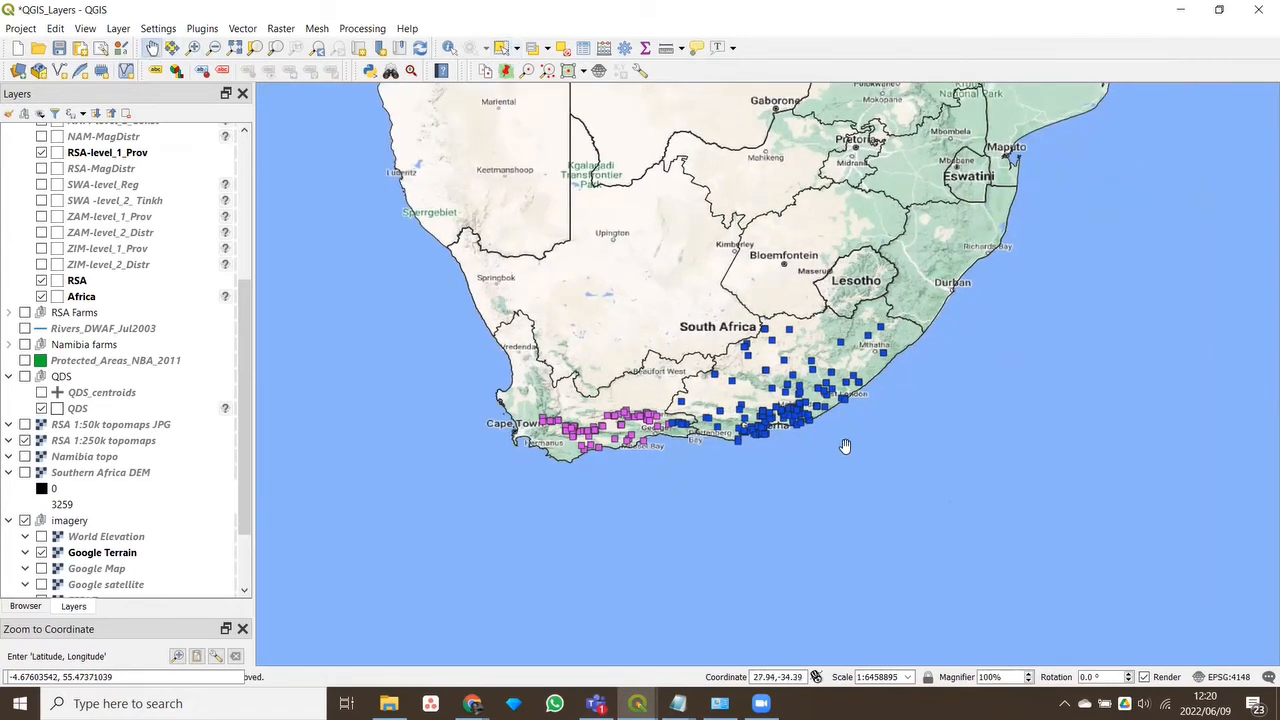
scroll(843, 445, up, 1)
drag(651, 323, 827, 410)
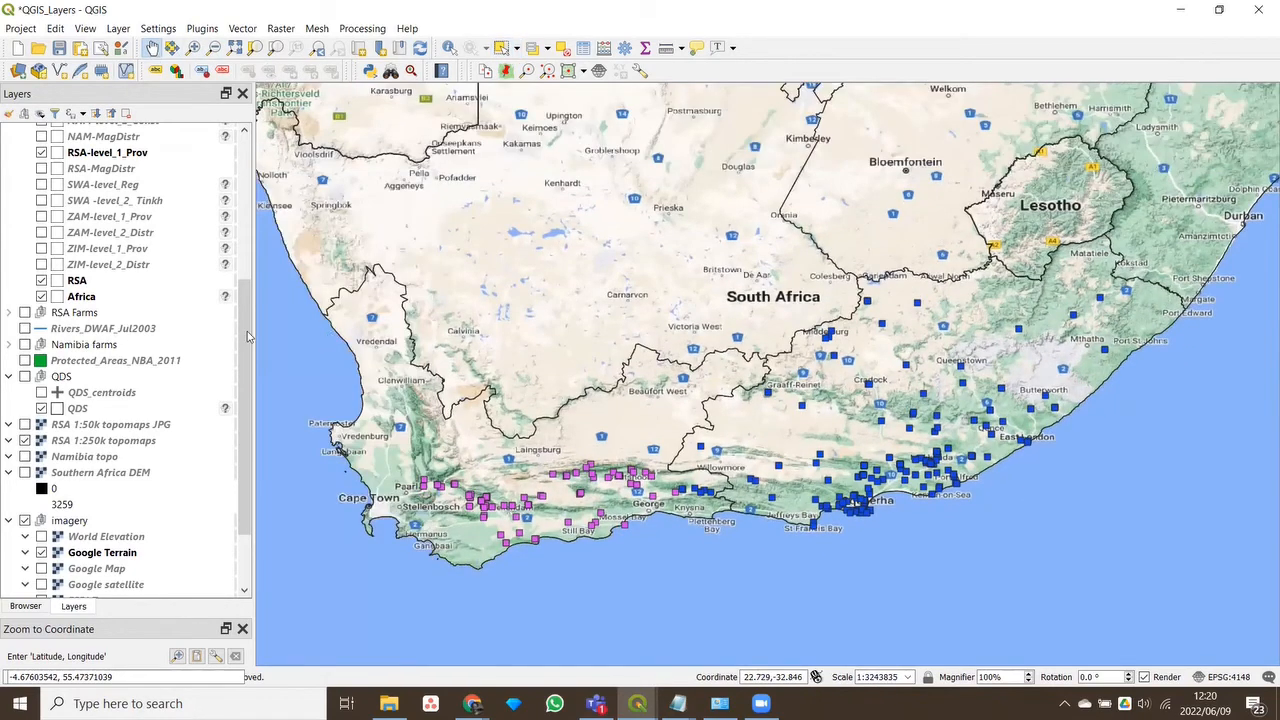
Show the annual mean temp layer of the WorldClim group and hide the Google Terrain layer
scroll(172, 505, down, 2)
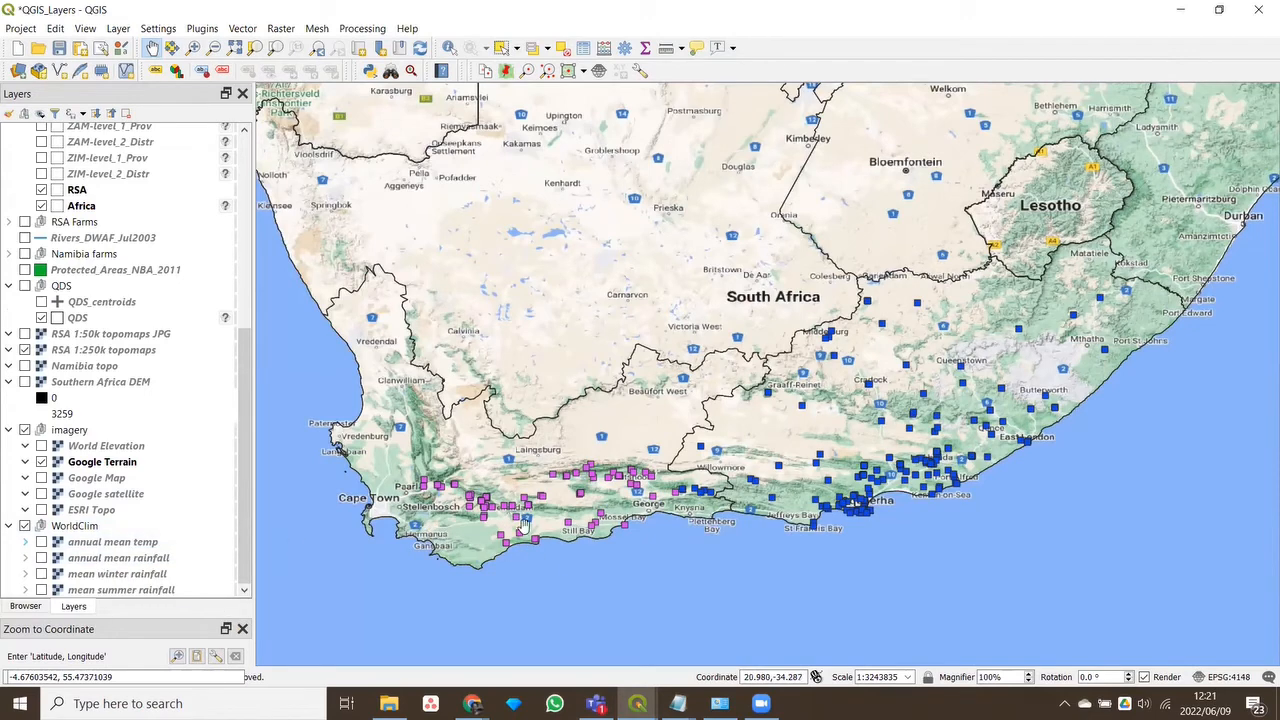
click(41, 542)
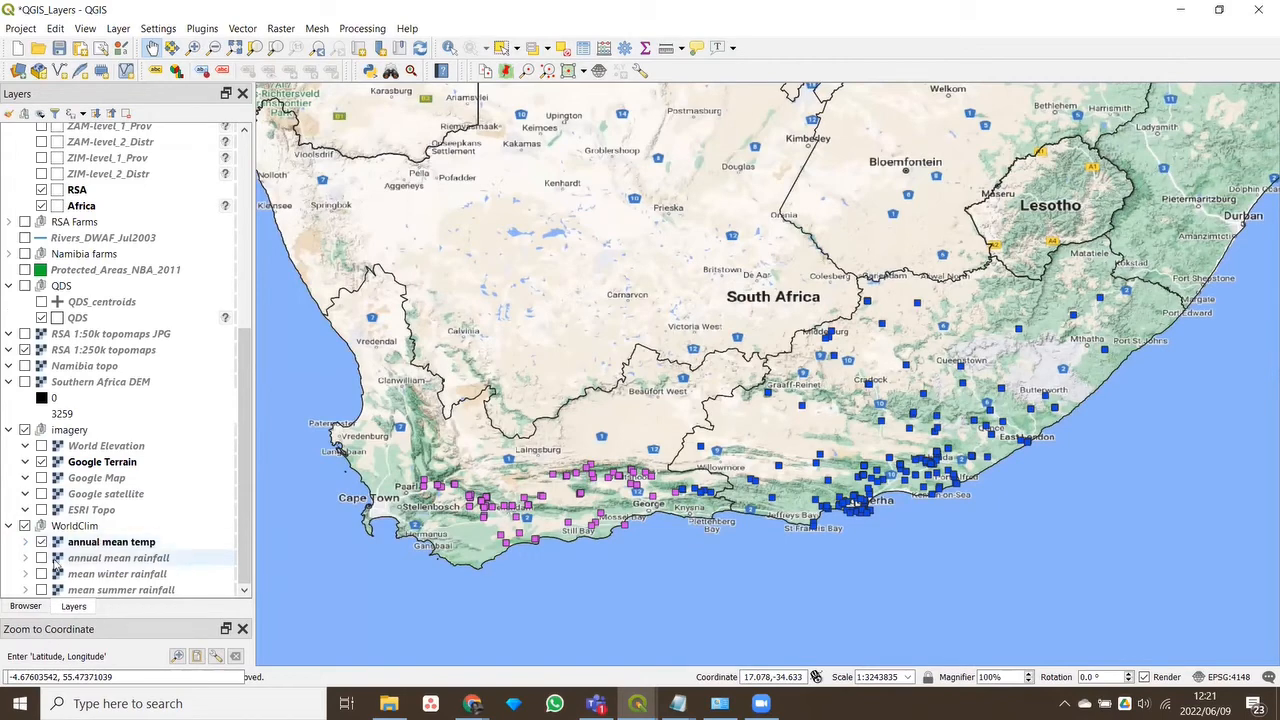
click(41, 462)
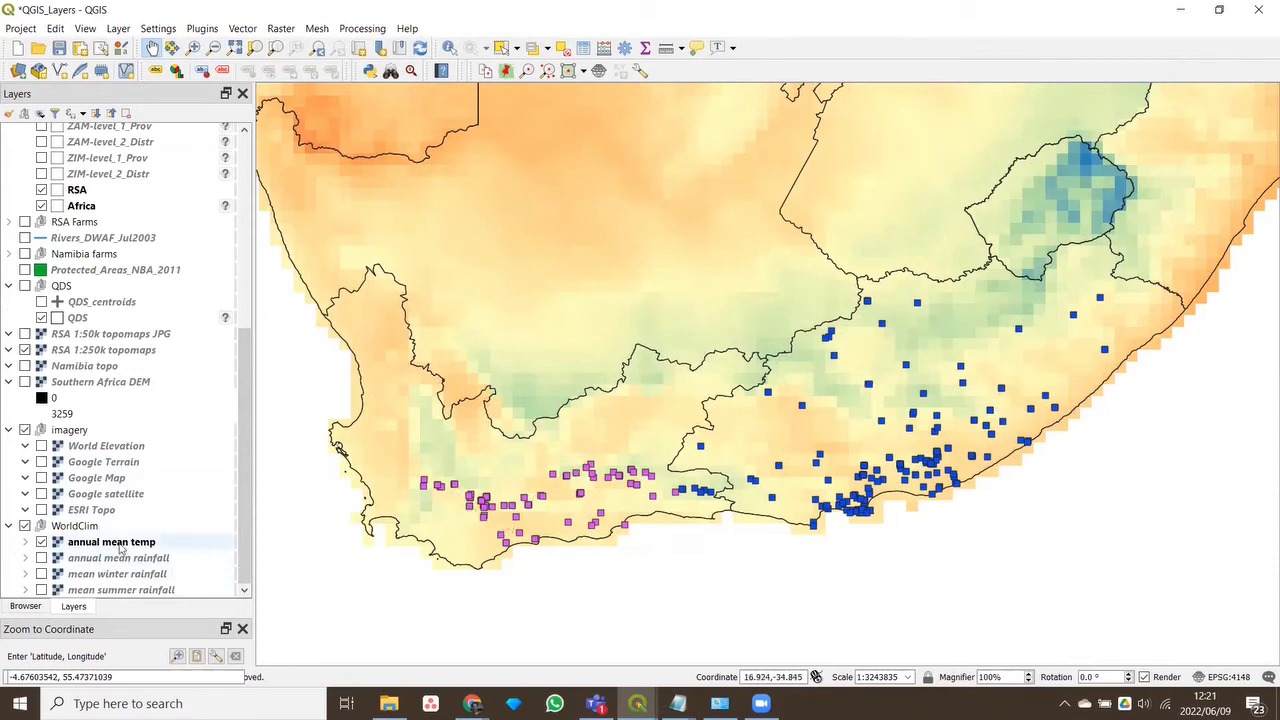
mouse_move(128, 545)
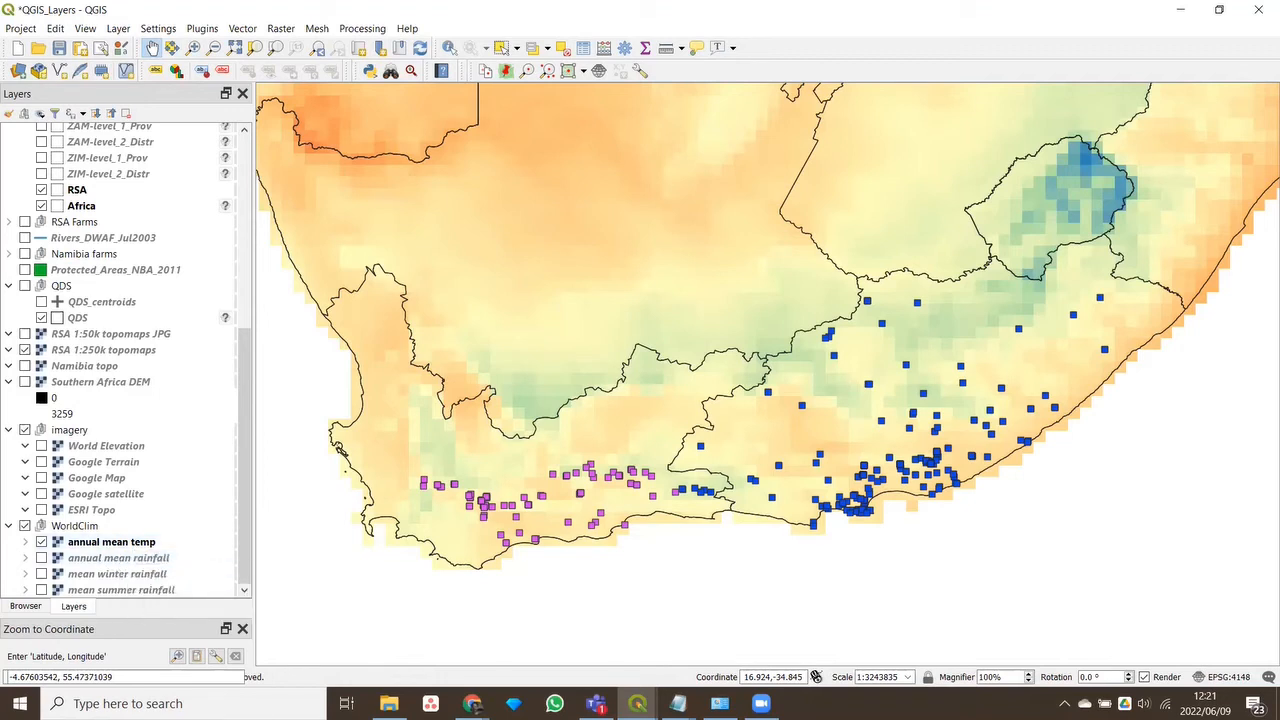
key(alt+Tab)
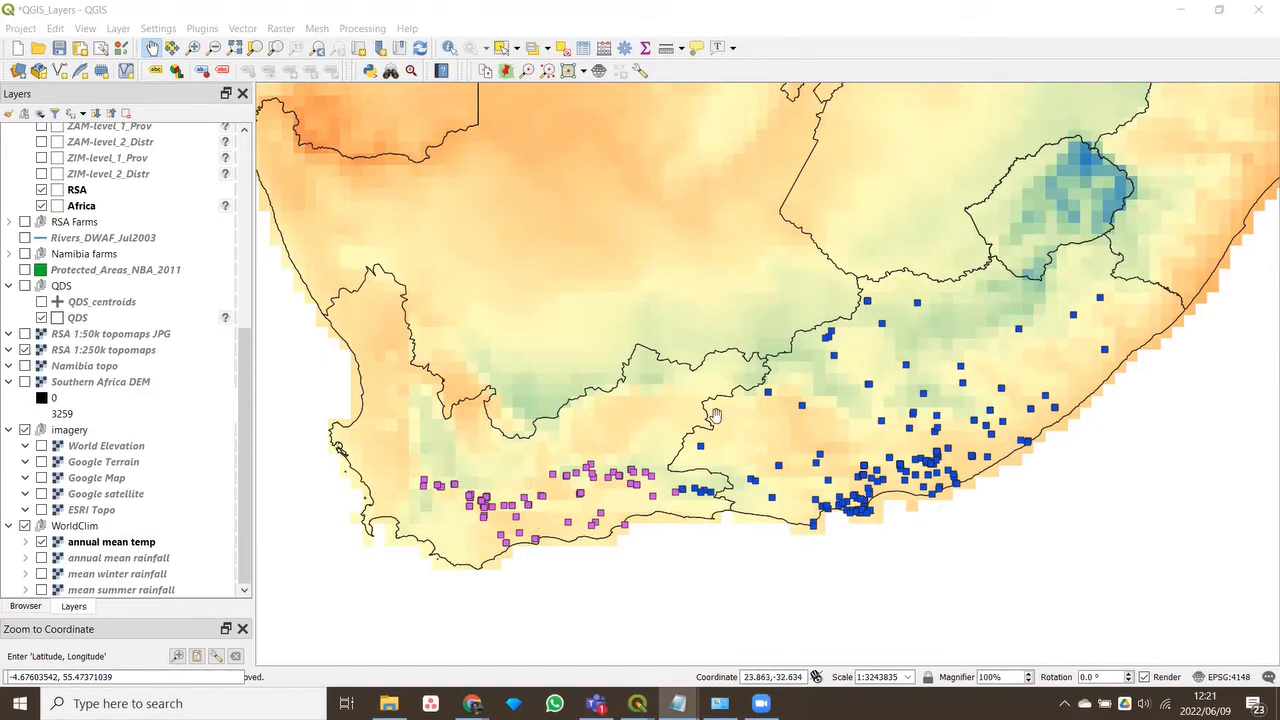
click(250, 503)
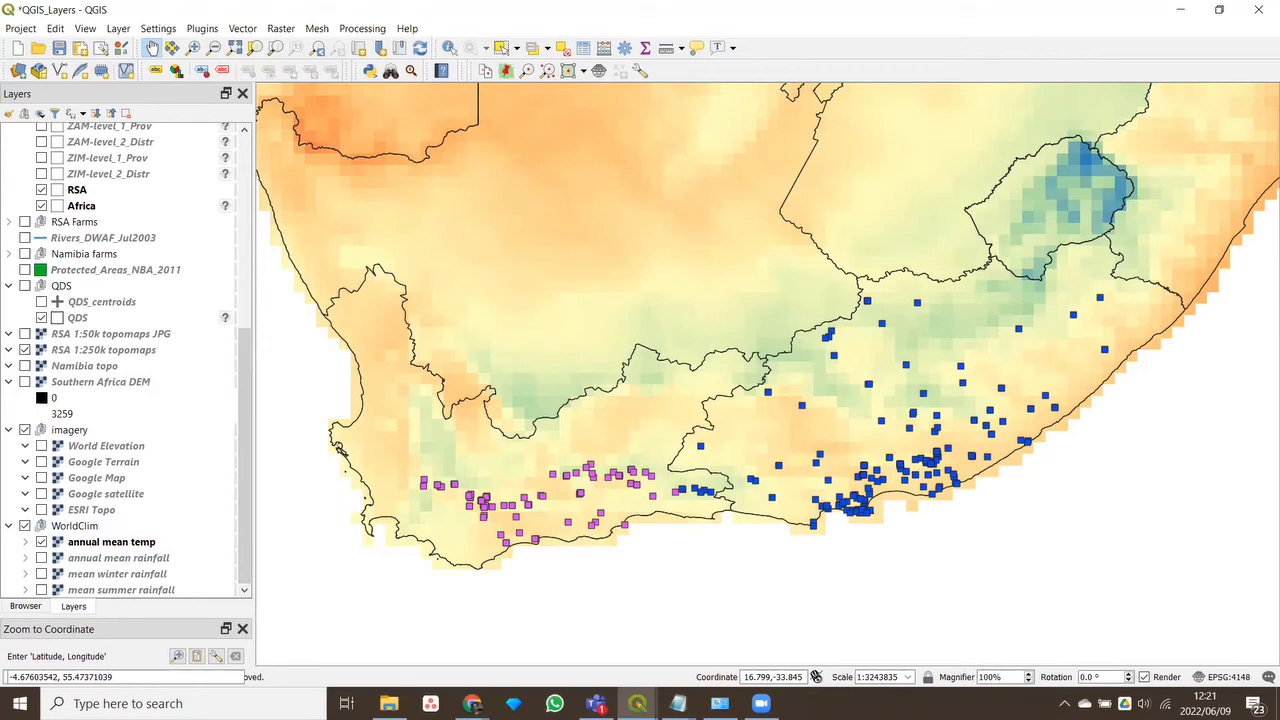
key(alt+Tab)
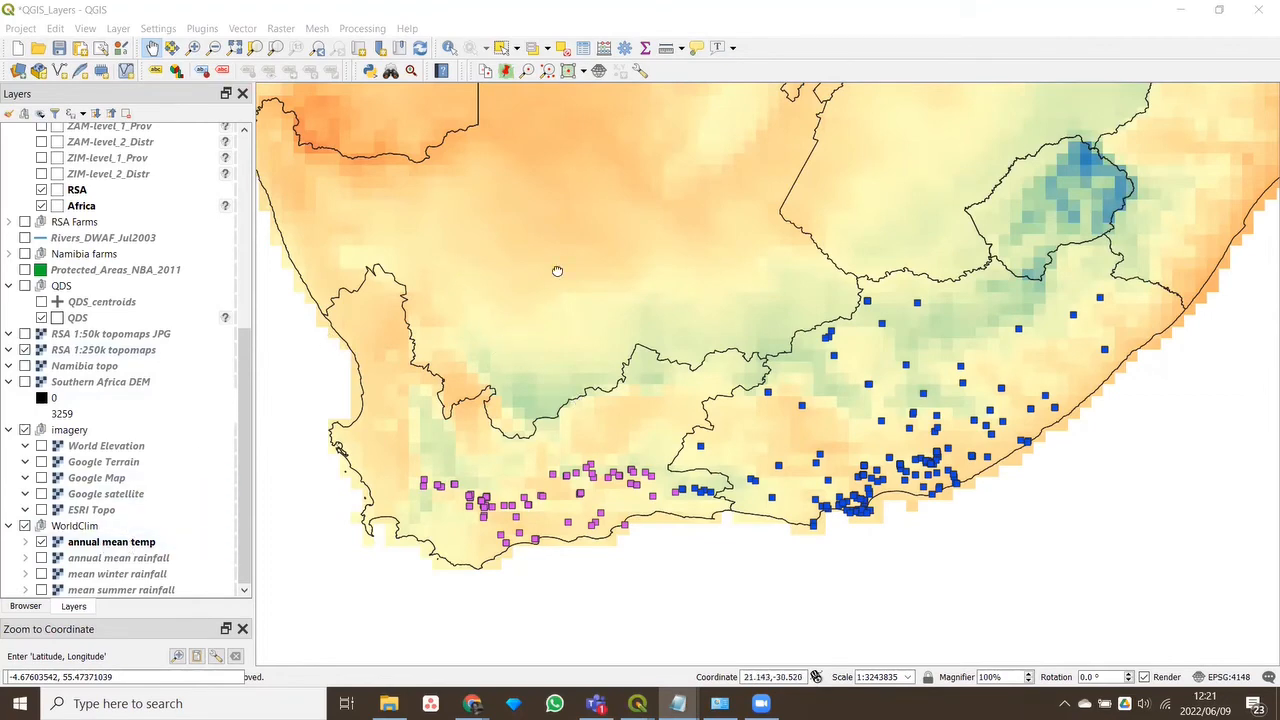
drag(557, 269, 686, 534)
drag(1067, 473, 787, 233)
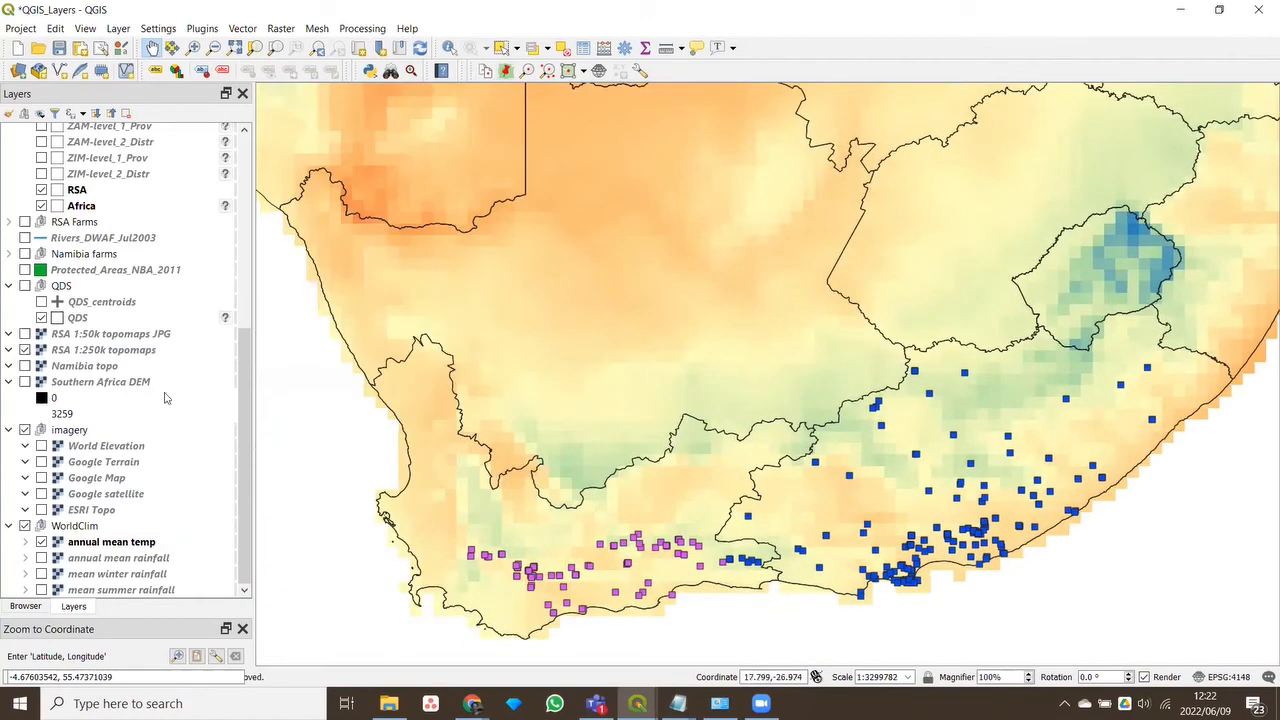
Identify the annual mean temp raster values at several cells in and around Lesotho and near the coast
click(107, 543)
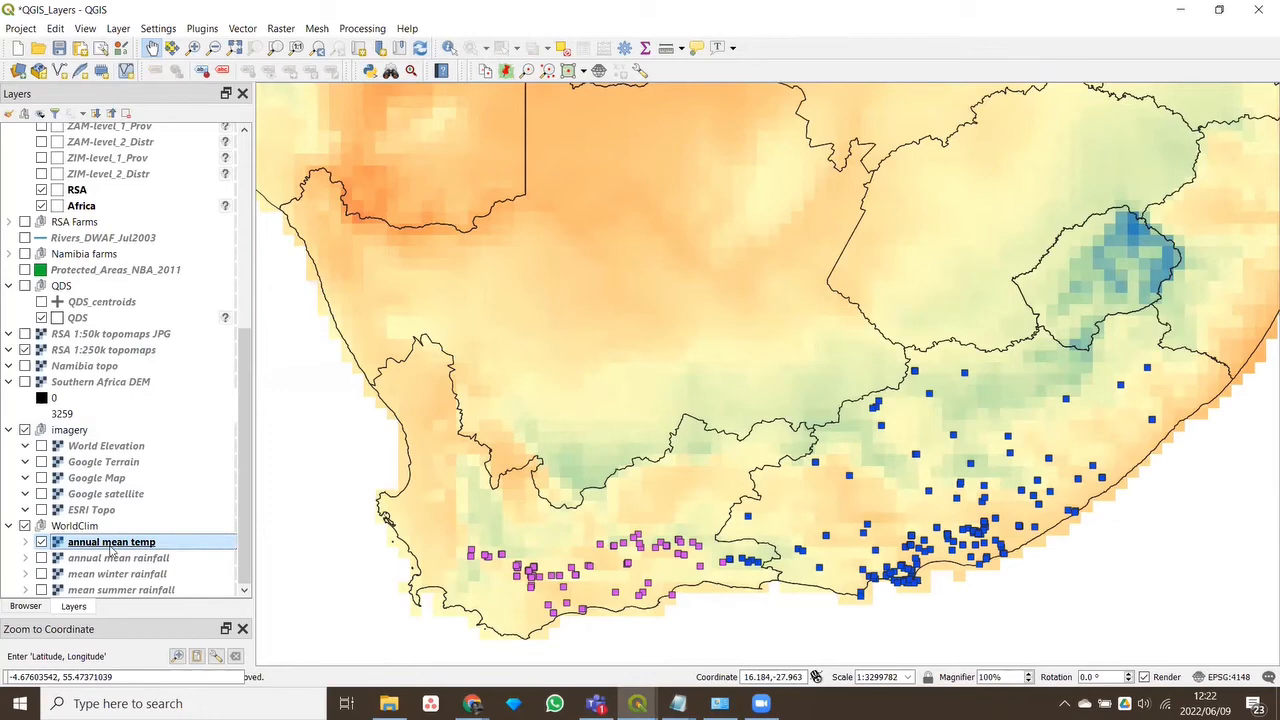
click(449, 52)
scroll(1248, 330, up, 1)
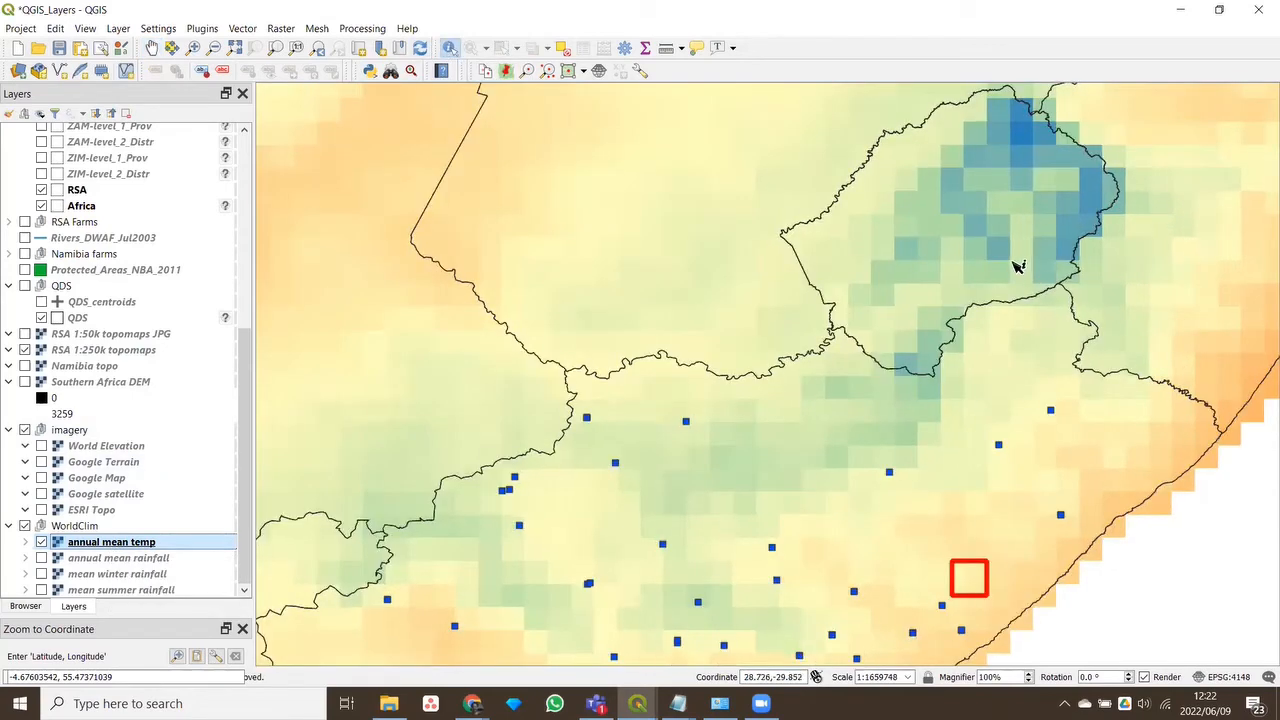
click(1010, 253)
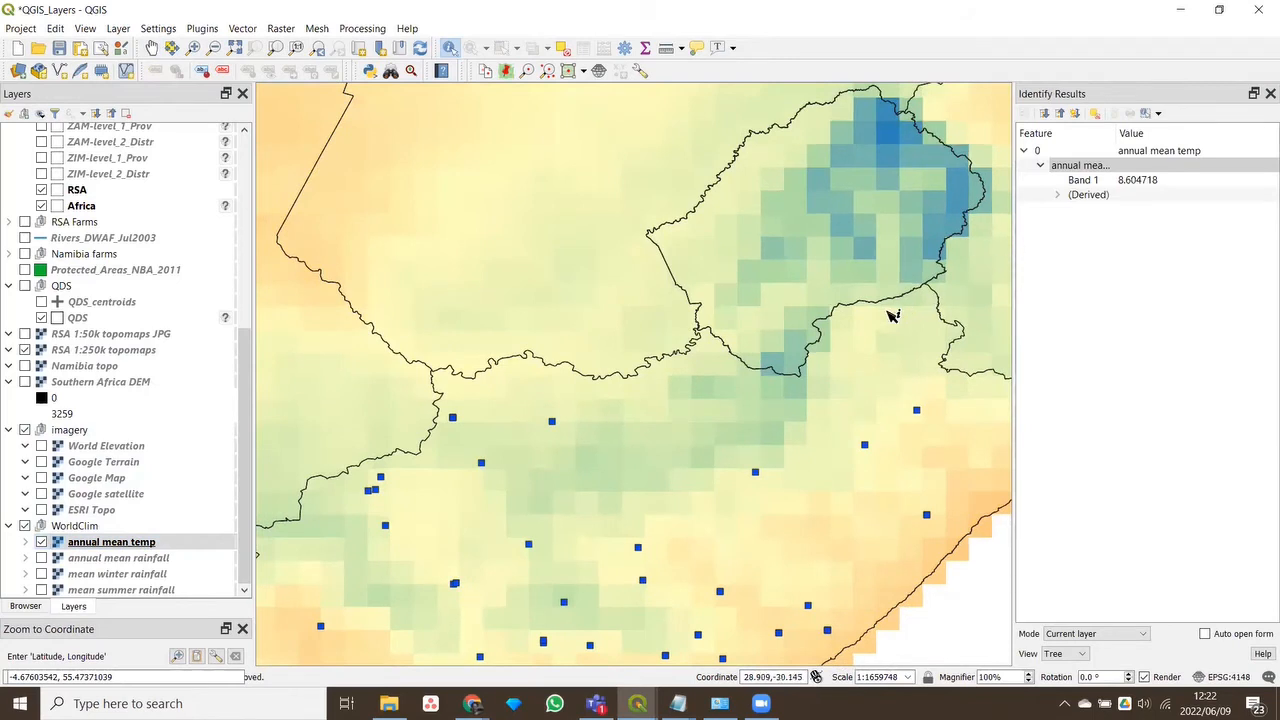
click(828, 348)
click(830, 325)
click(858, 328)
click(871, 249)
click(799, 365)
click(987, 530)
Make dictator tigrina the active layer and bring up the Processing Toolbox in place of the identify results
scroll(243, 568, up, 7)
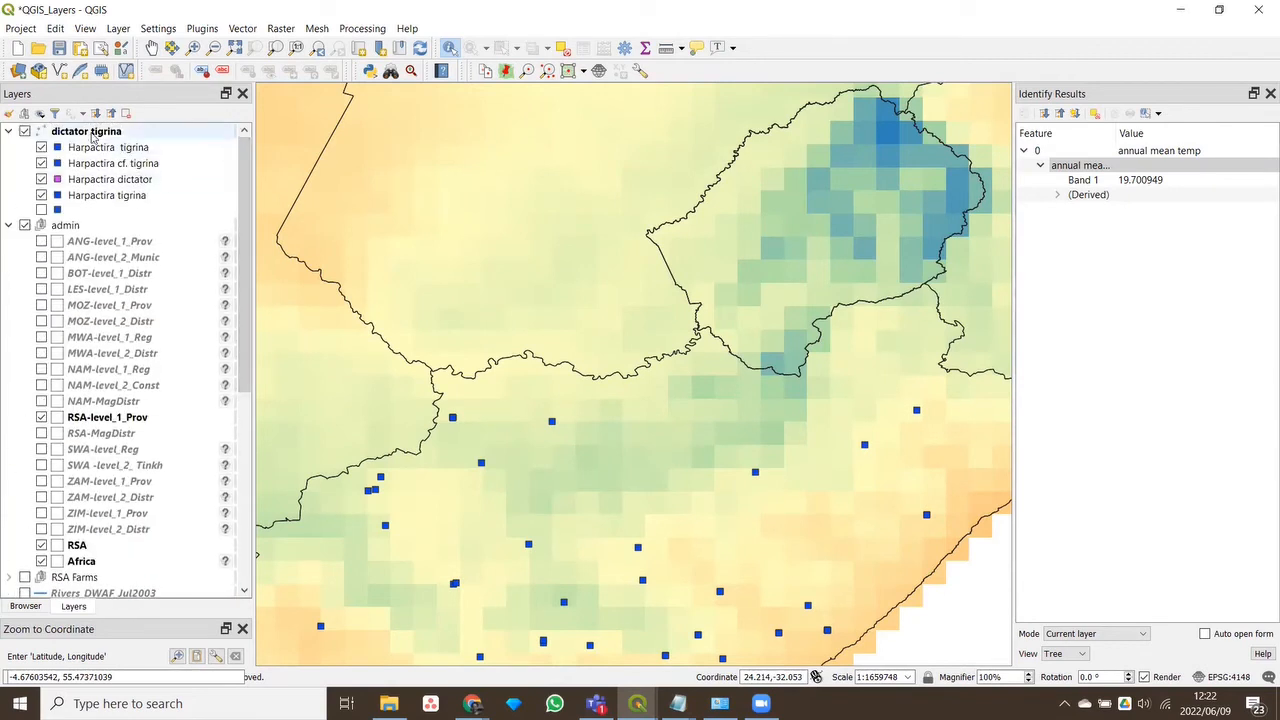
click(90, 133)
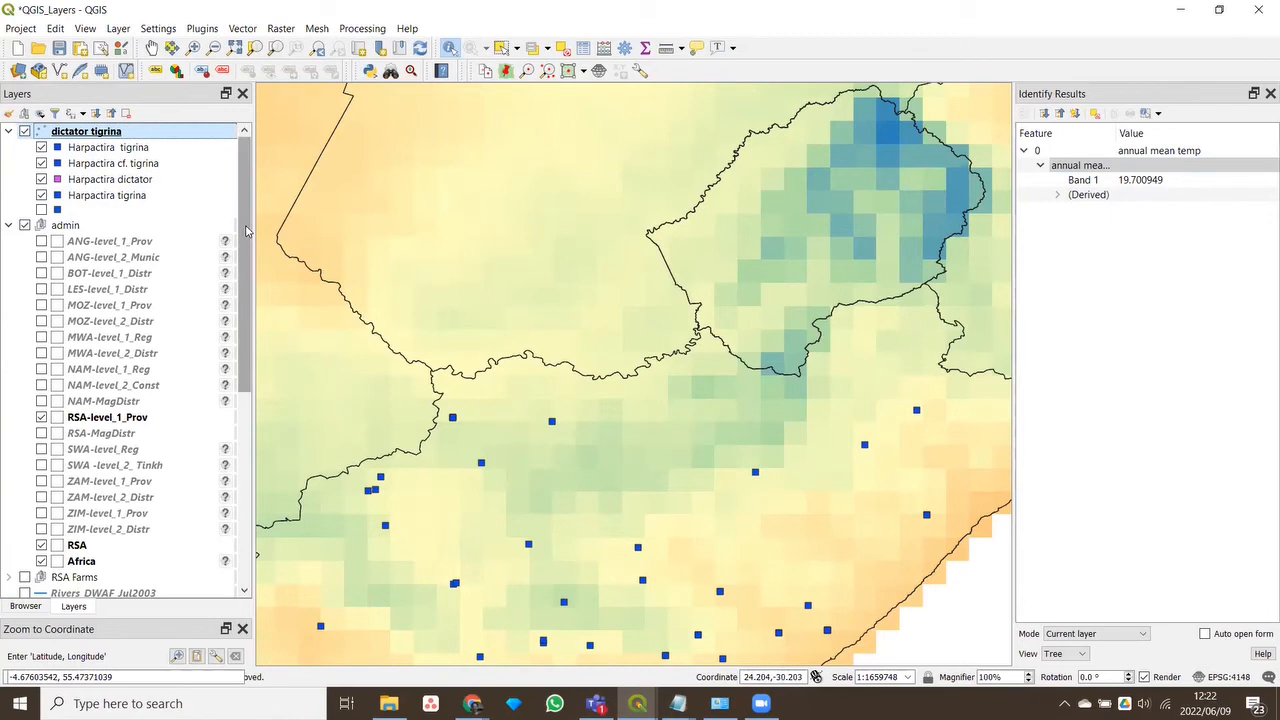
click(361, 30)
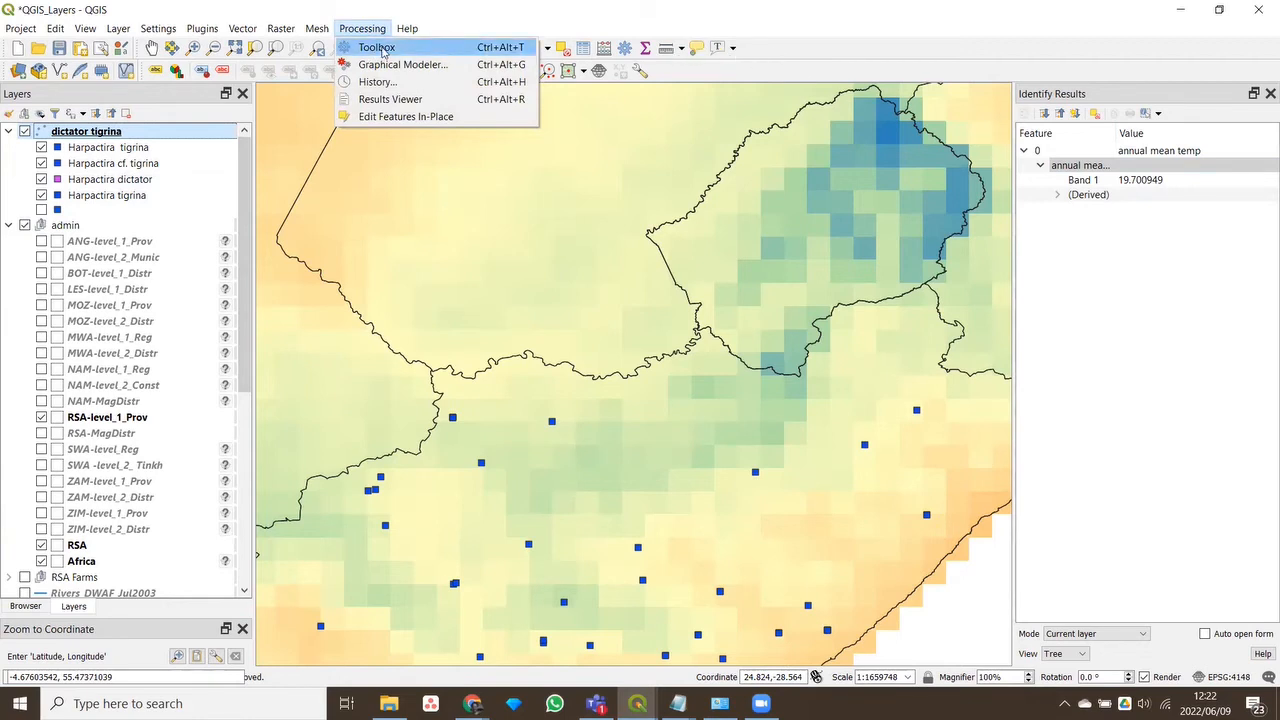
click(430, 51)
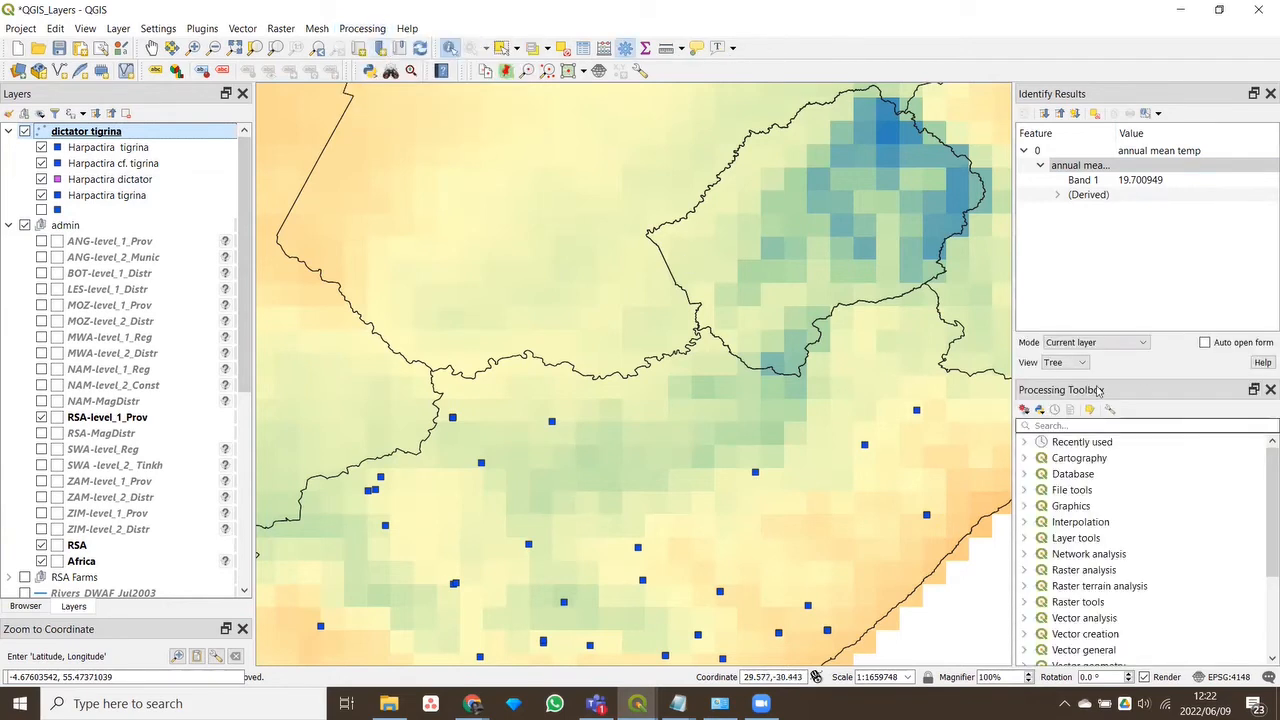
click(1270, 94)
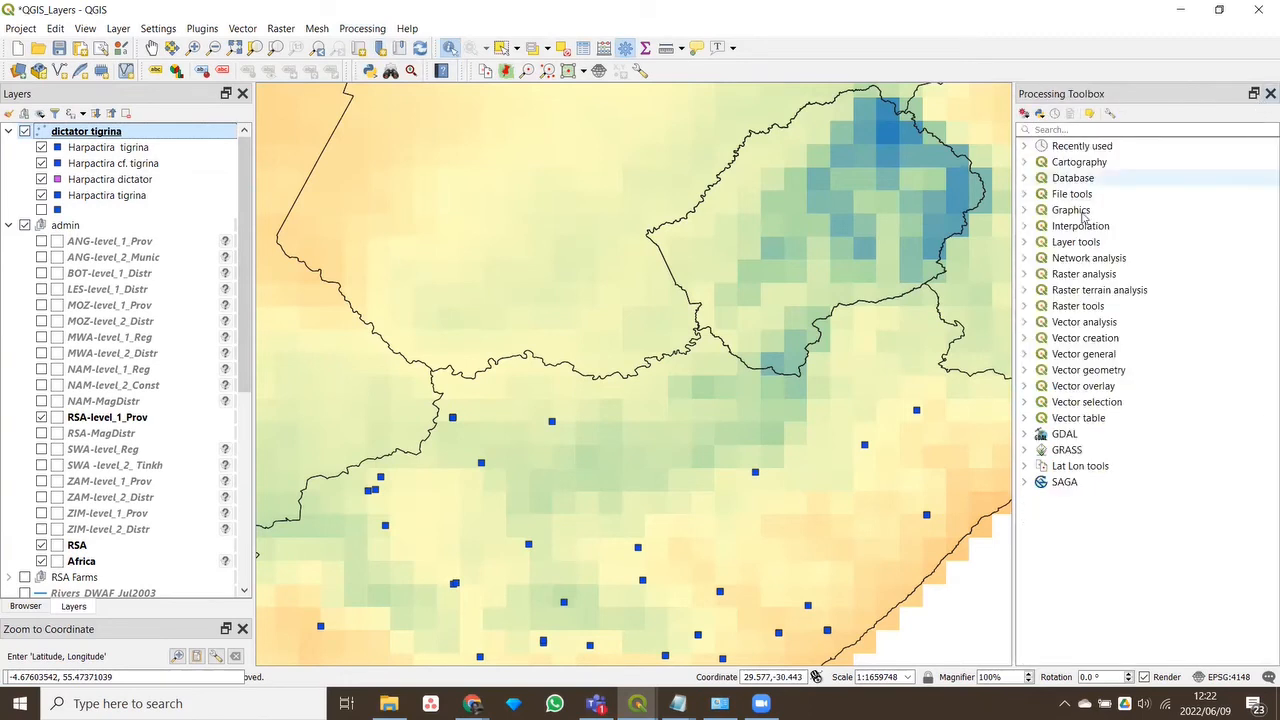
Run Sample raster values on the dictator tigrina points with the annual mean temp raster and the output column prefix temp
click(1043, 130)
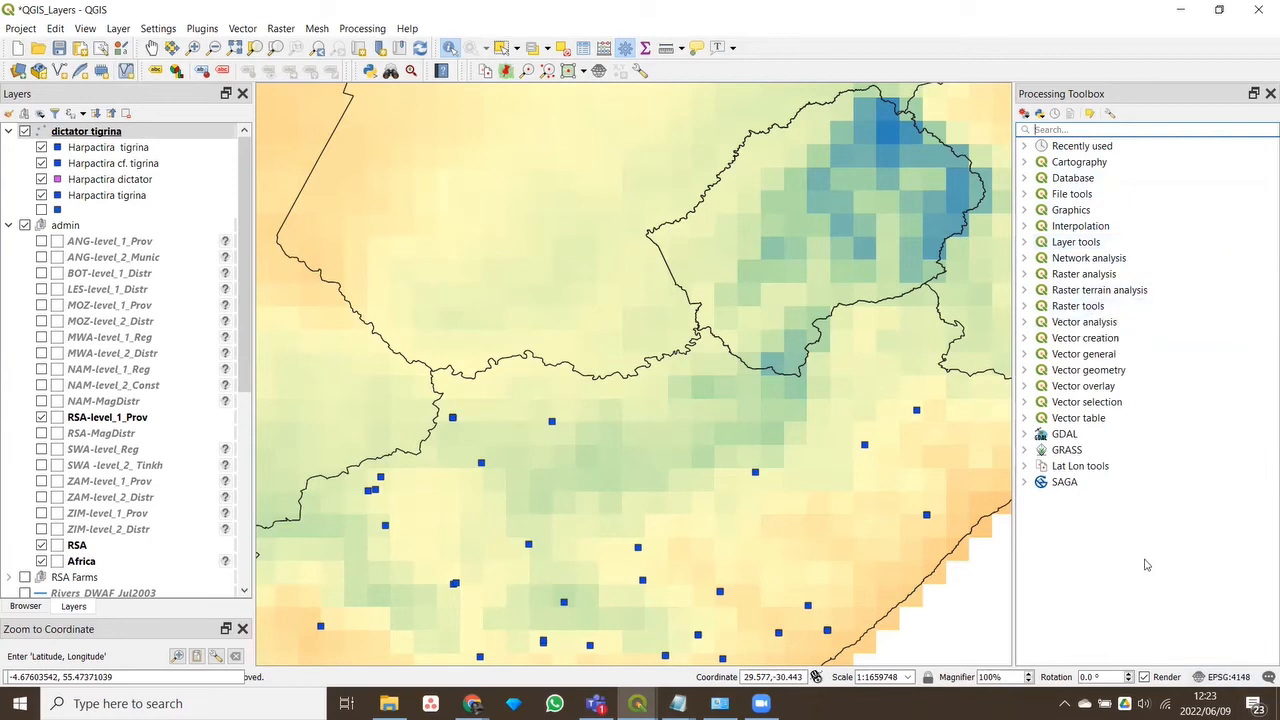
click(1024, 274)
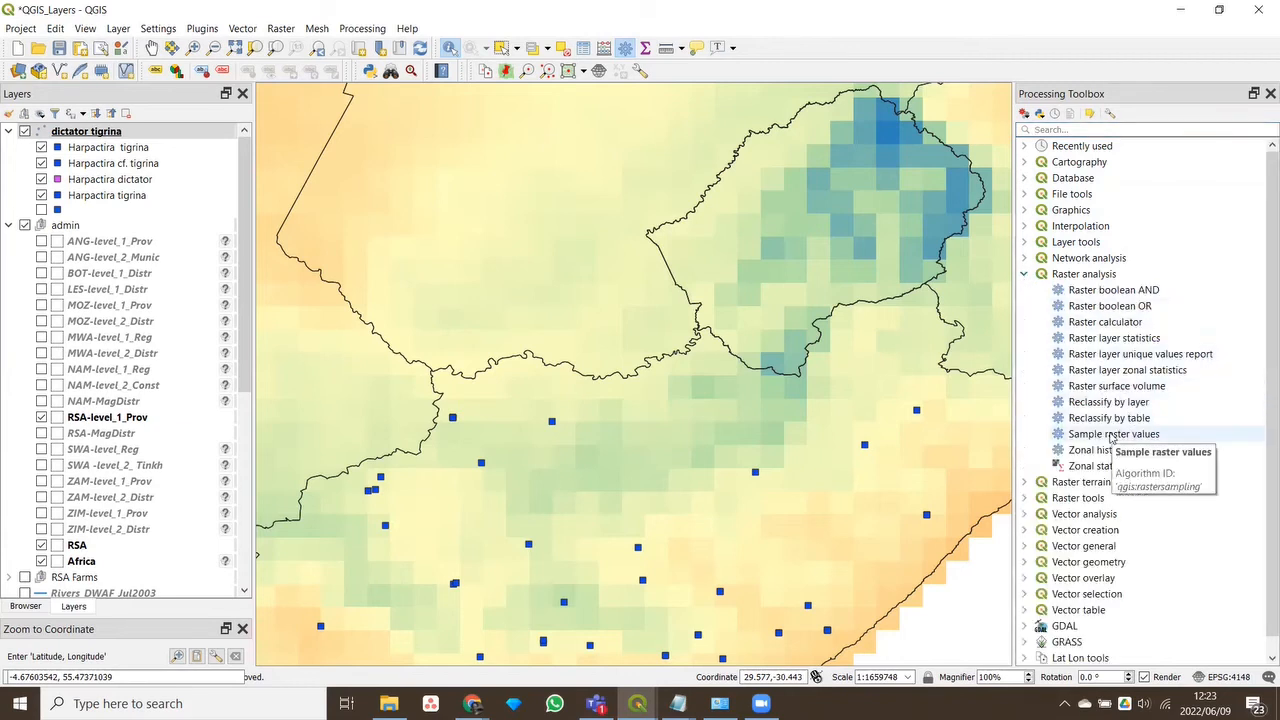
double_click(1112, 438)
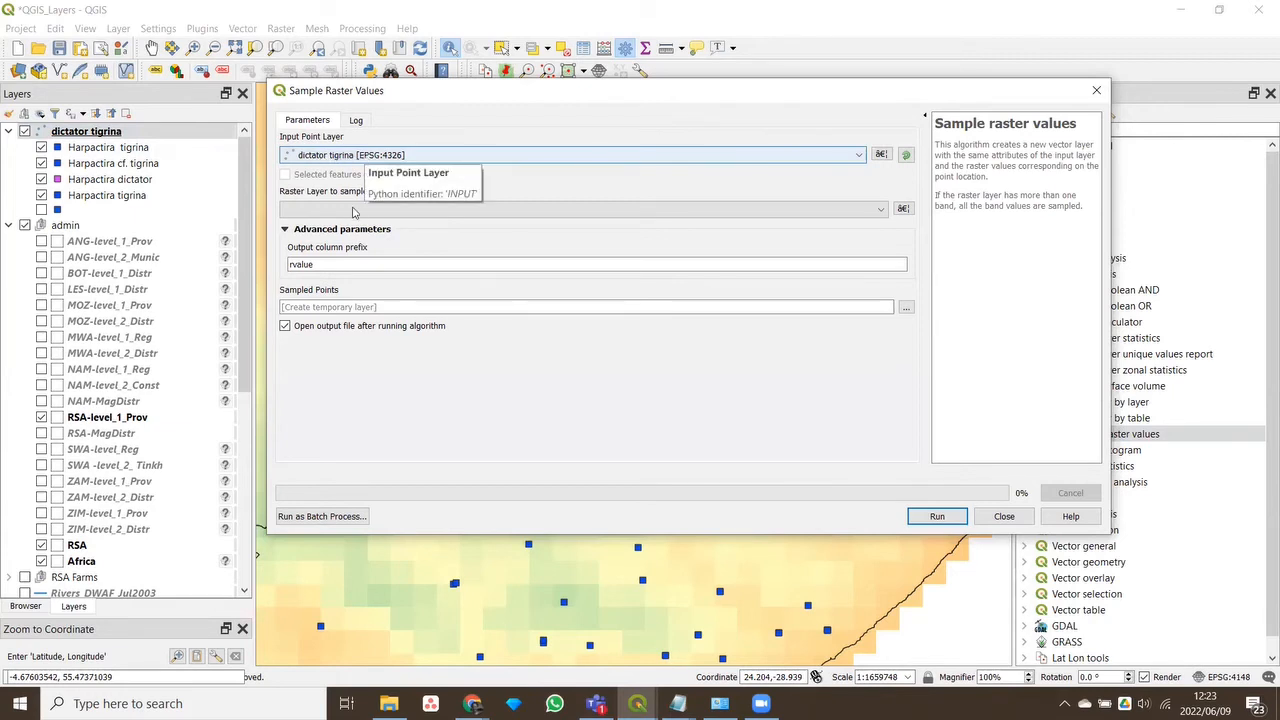
click(353, 210)
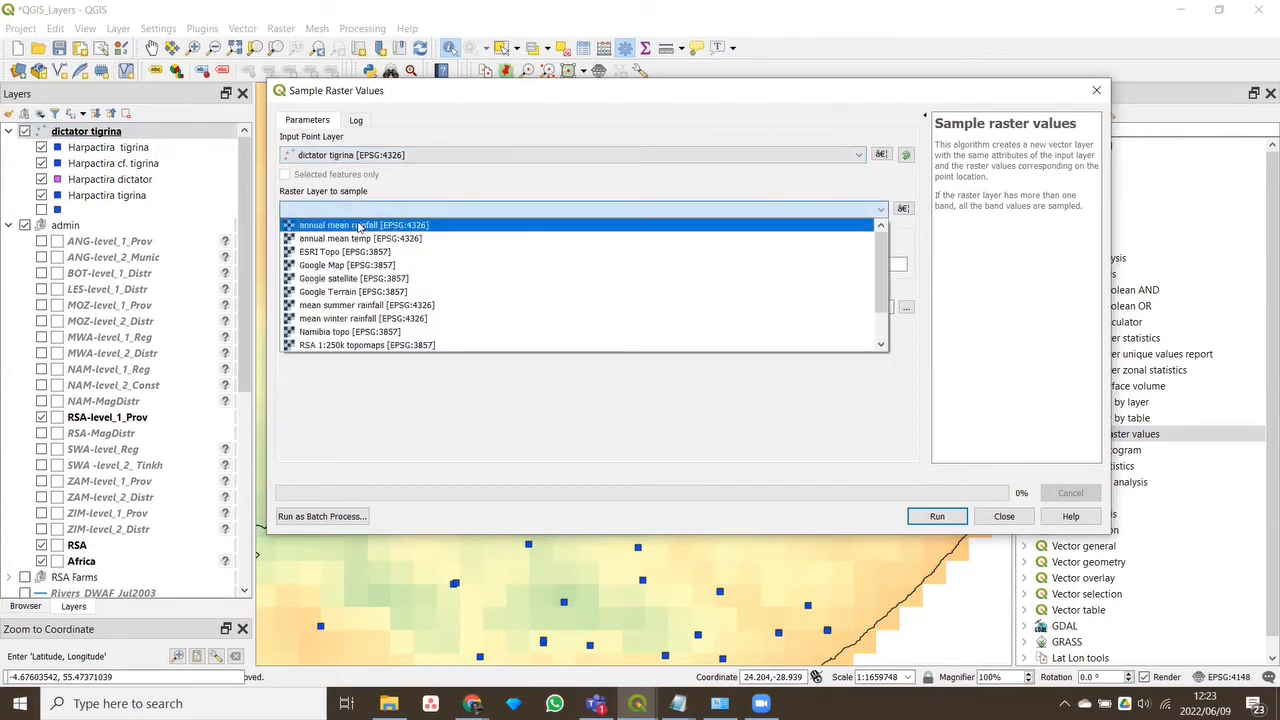
click(360, 240)
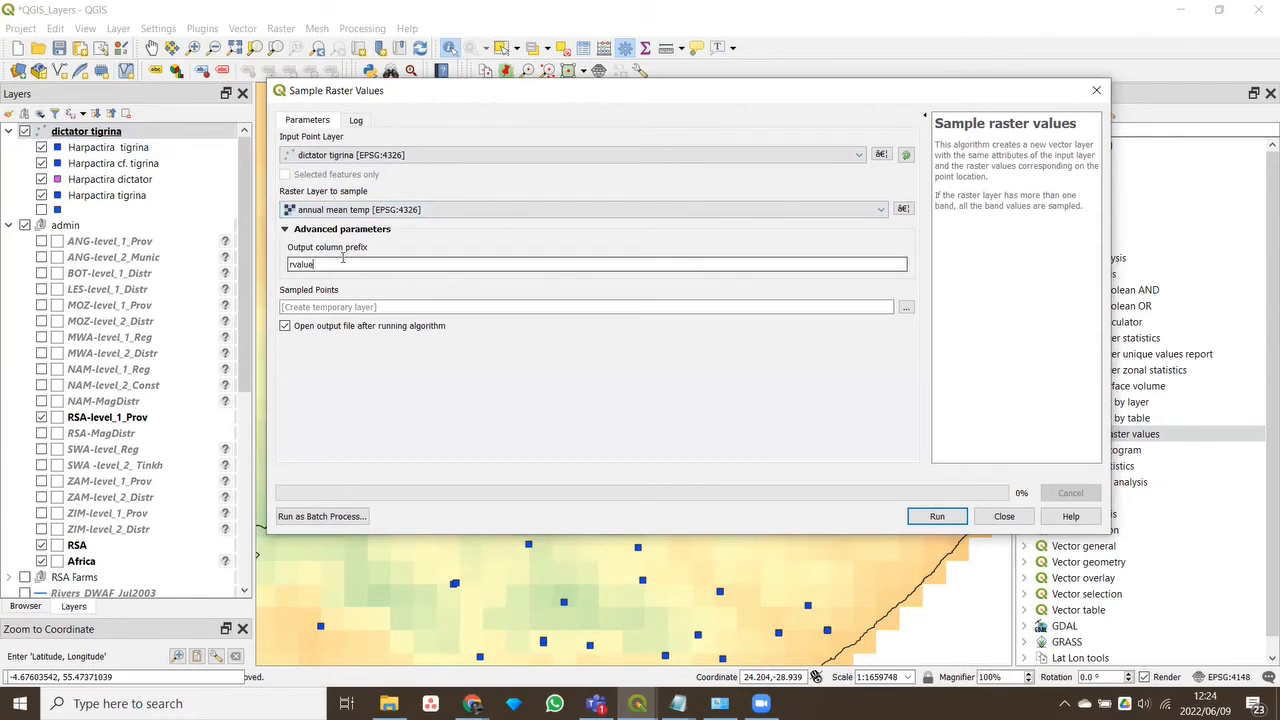
double_click(329, 264)
text(temp)
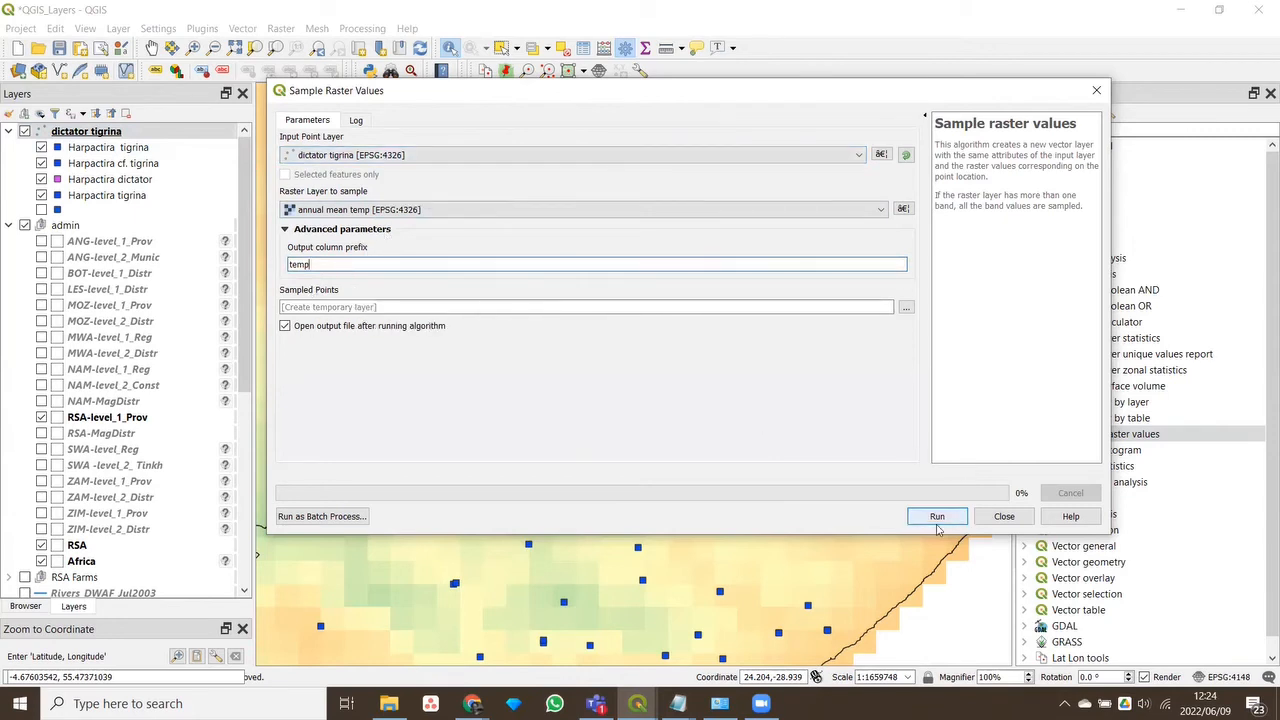
click(937, 522)
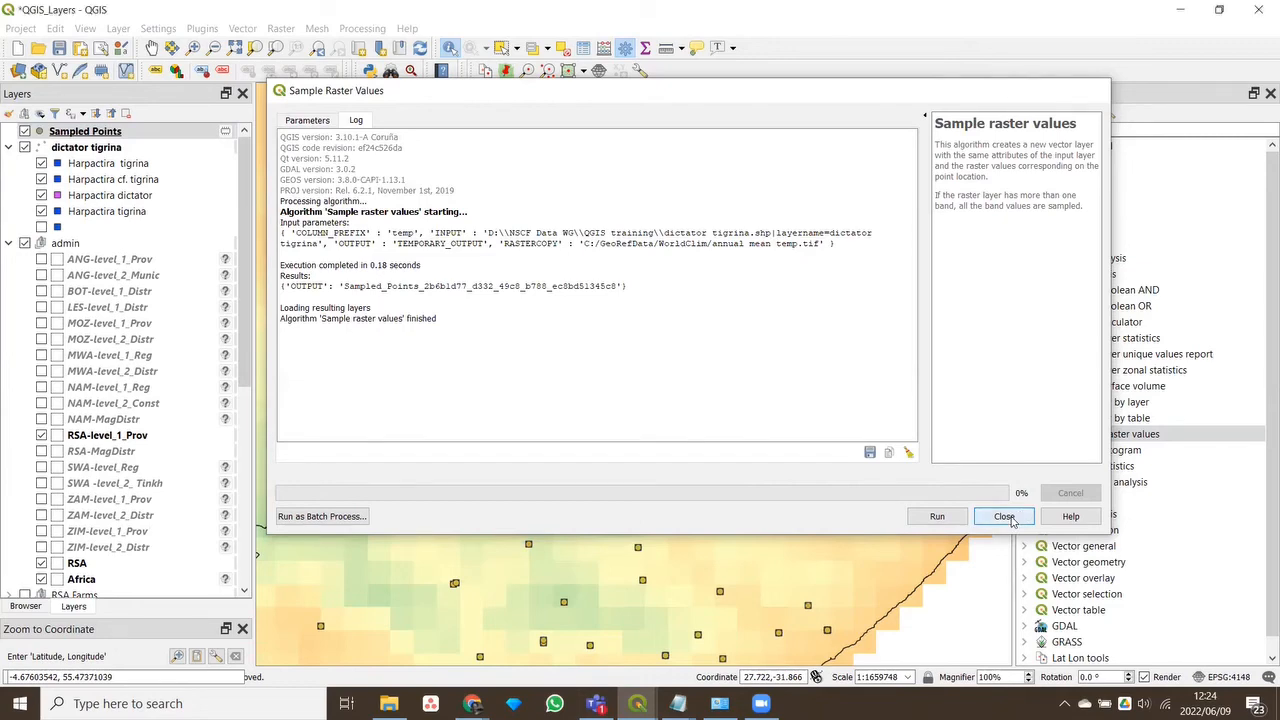
click(1005, 517)
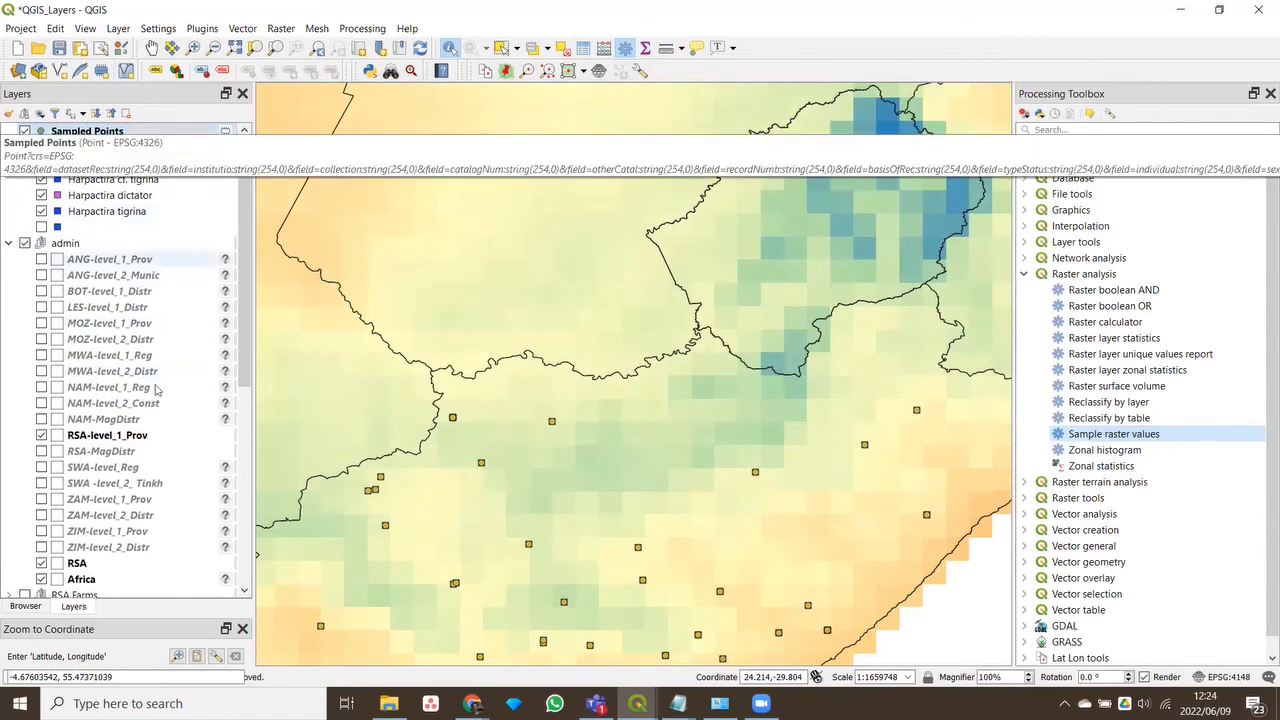
Rename the Sampled Points layer as dictator tigrina temp
right_click(92, 133)
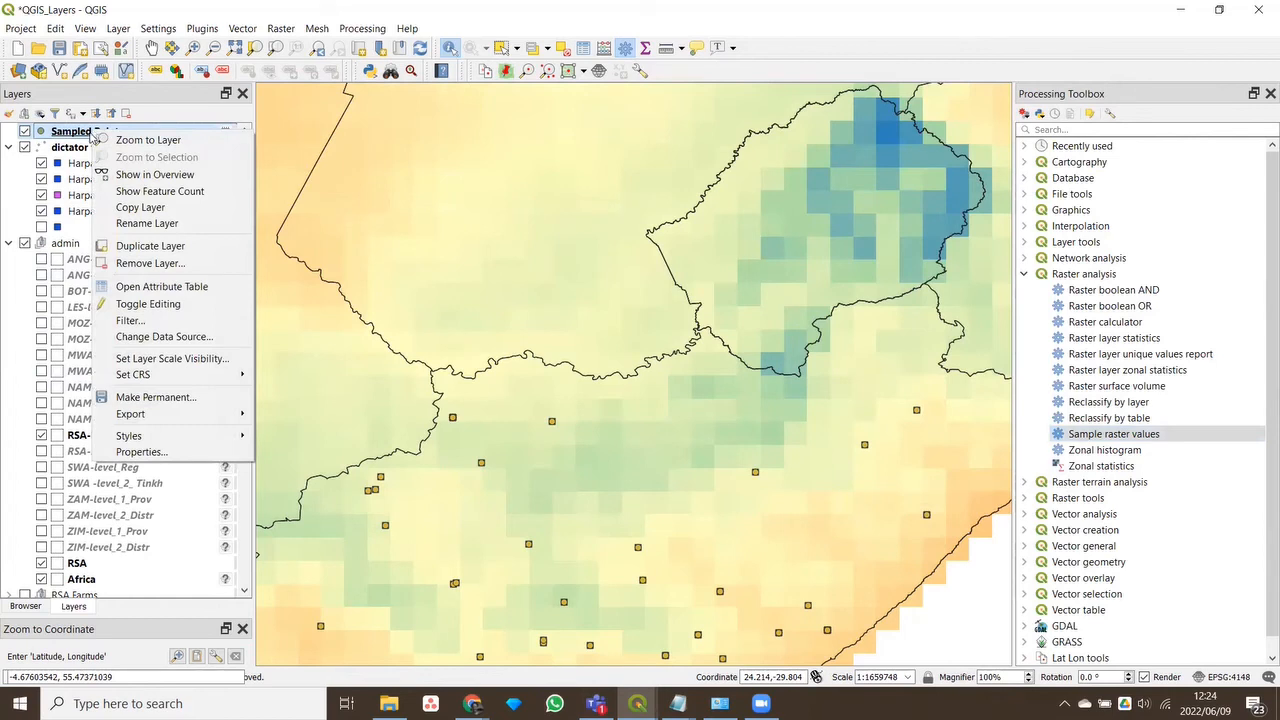
click(141, 224)
text(dicta)
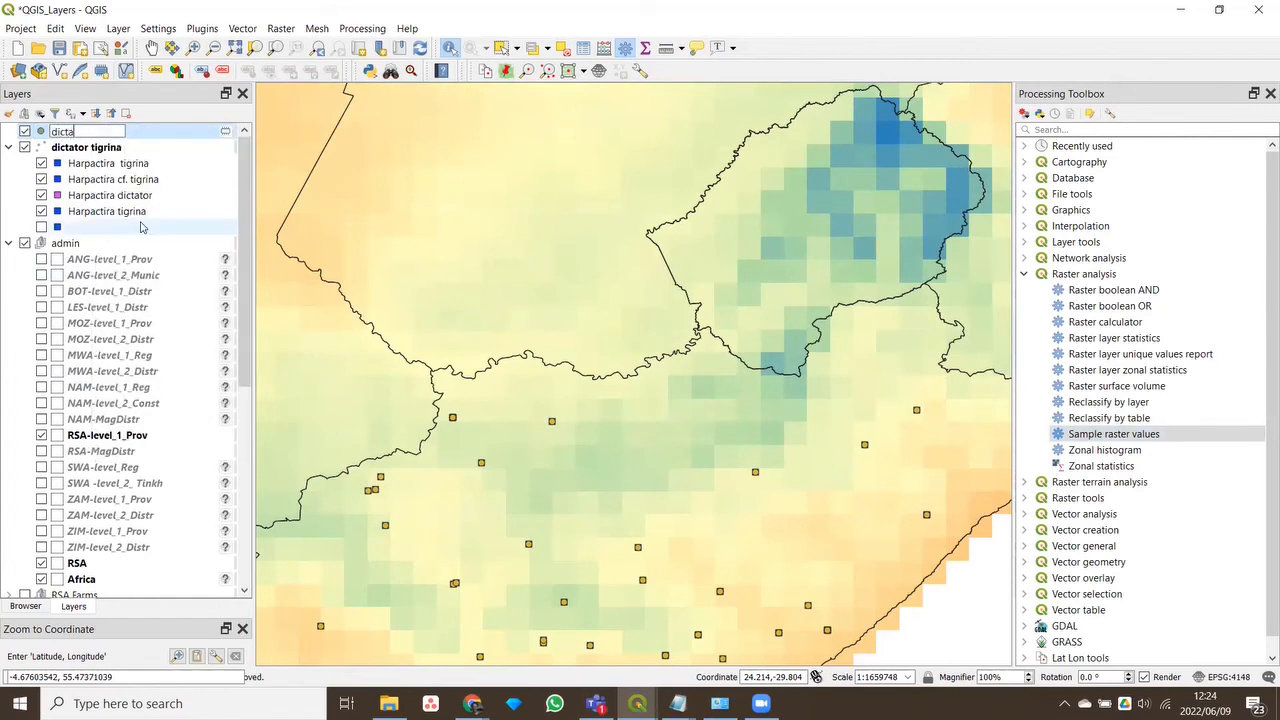
text(tor tigrina temp)
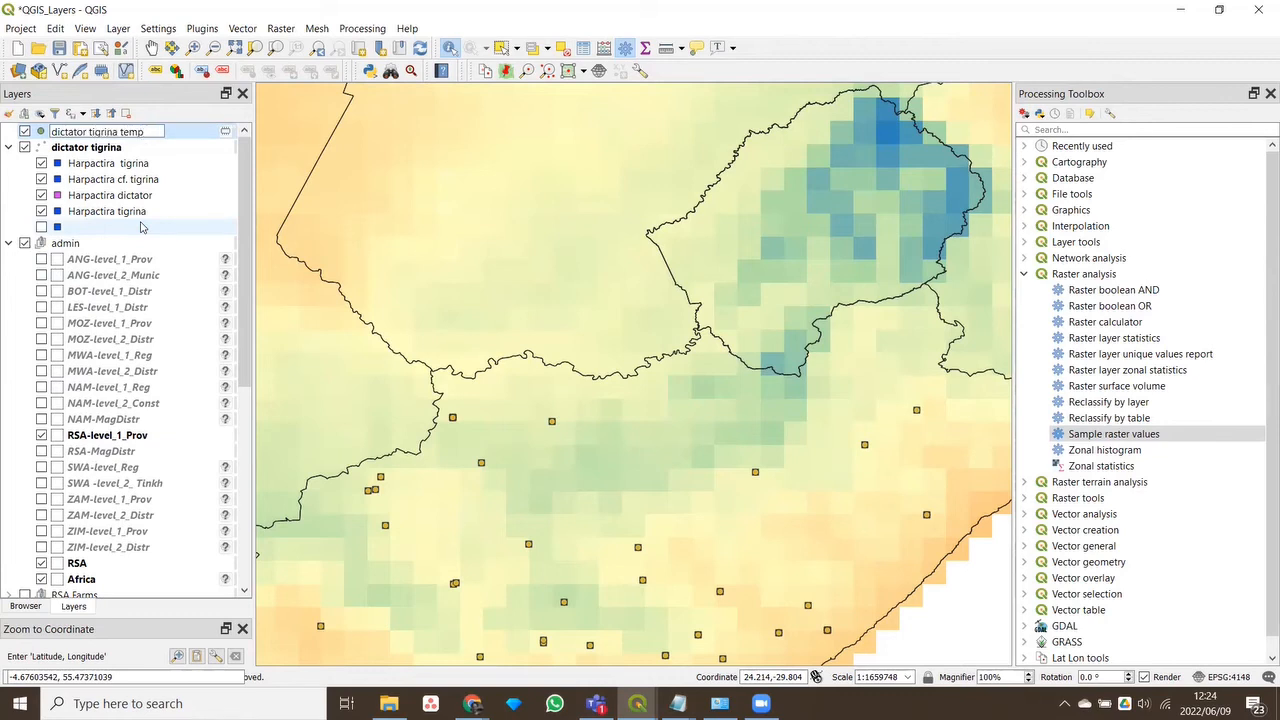
key(Return)
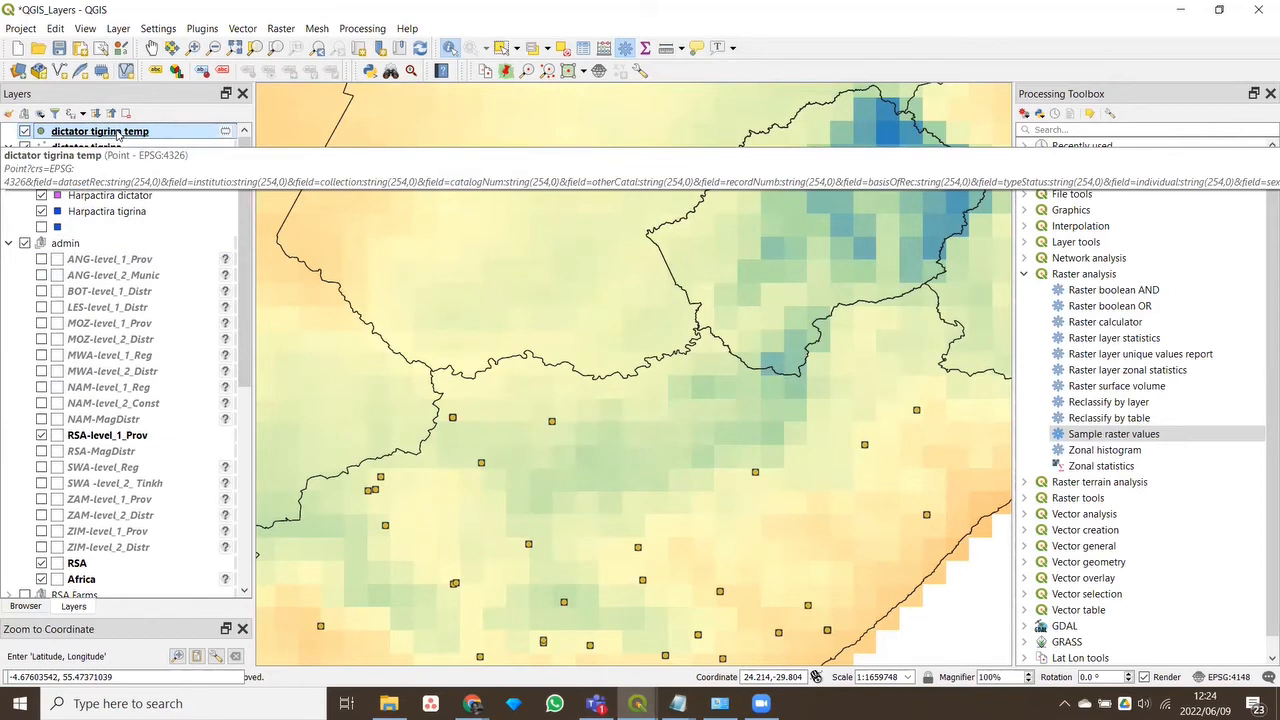
Examine the sampled values in the temp_1 column of the dictator tigrina temp attribute table, then minimize the table
right_click(117, 135)
click(411, 121)
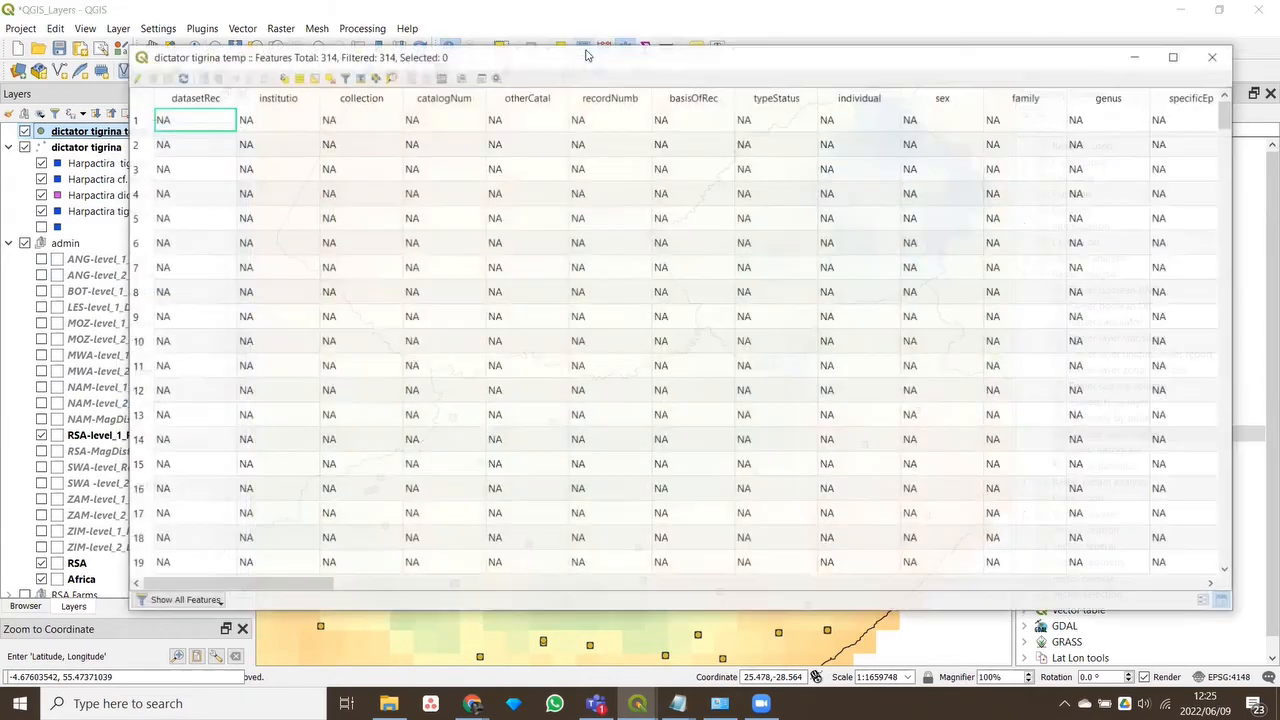
drag(270, 586, 1209, 570)
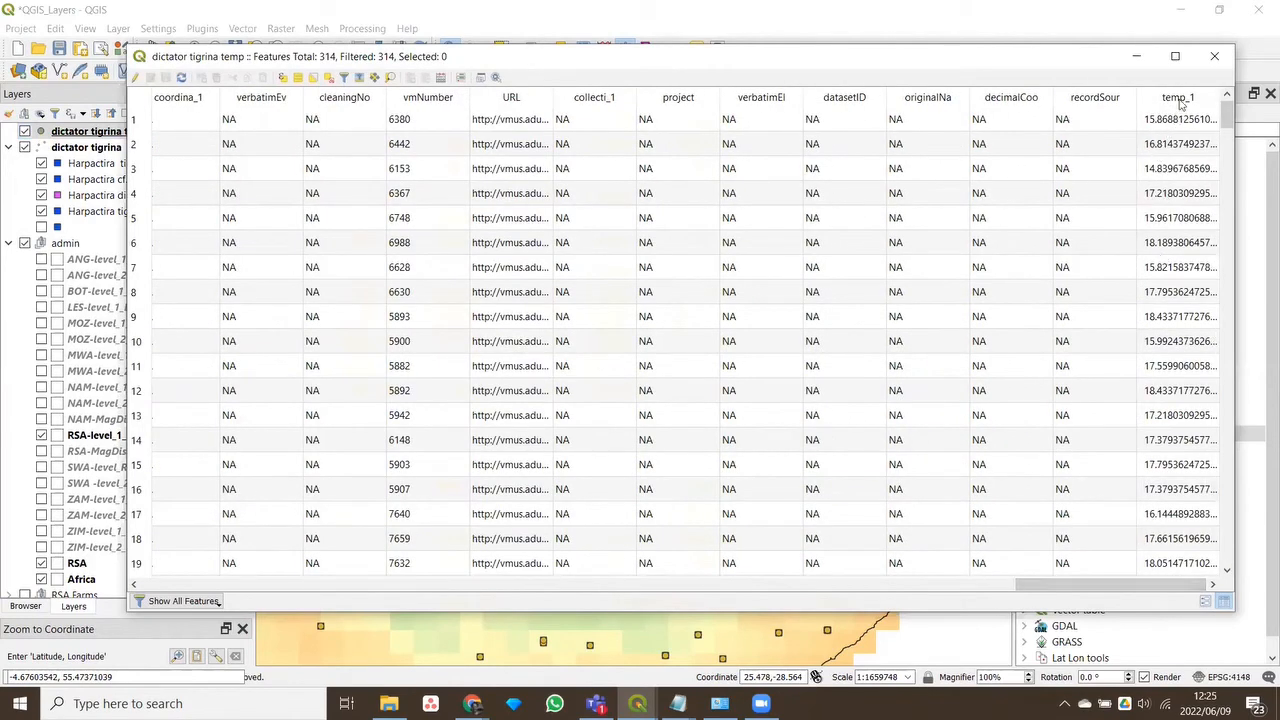
drag(1139, 585, 1150, 615)
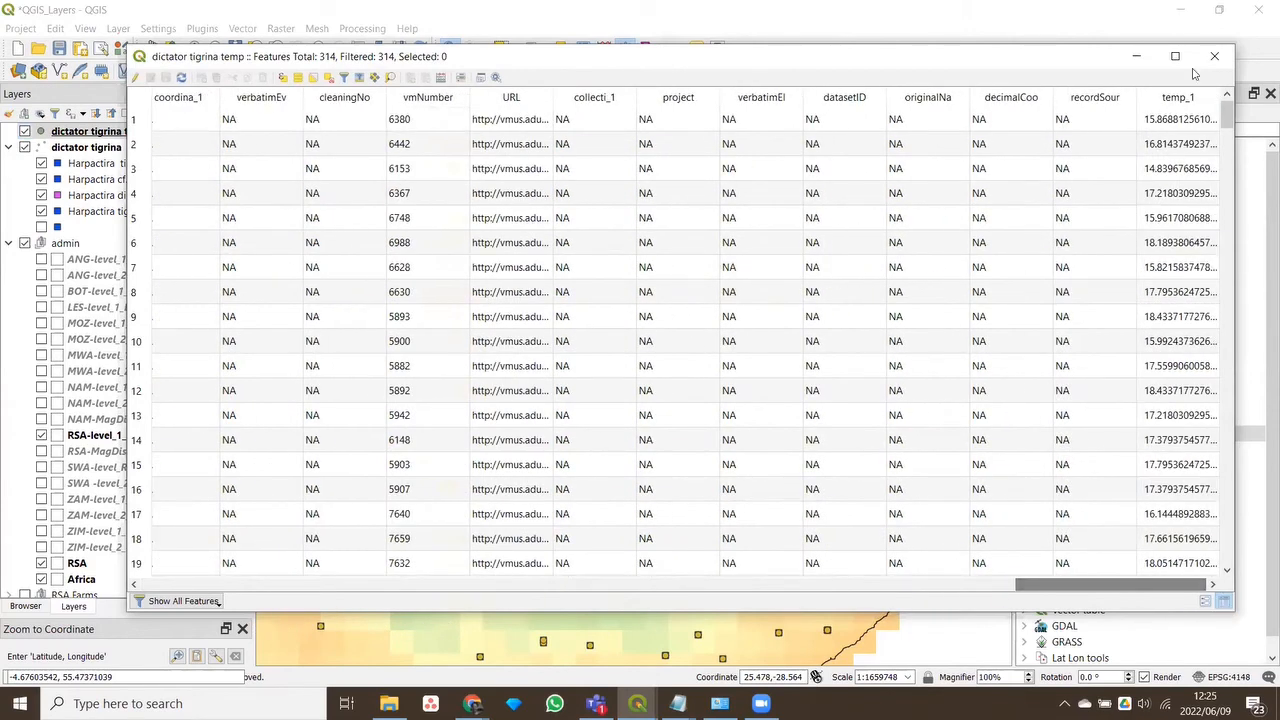
mouse_move(1228, 116)
mouse_down()
mouse_move(1236, 560)
mouse_move(1244, 116)
mouse_move(1232, 130)
mouse_move(1229, 546)
mouse_move(1230, 108)
mouse_up()
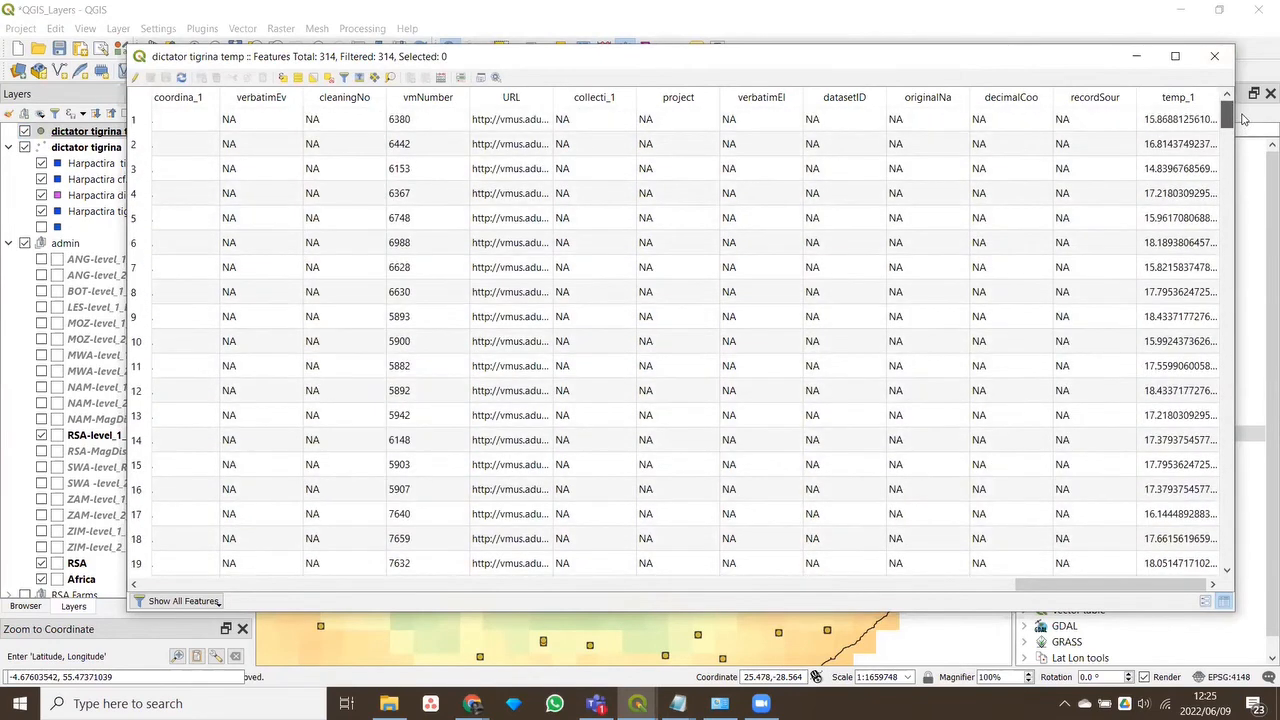
click(1137, 58)
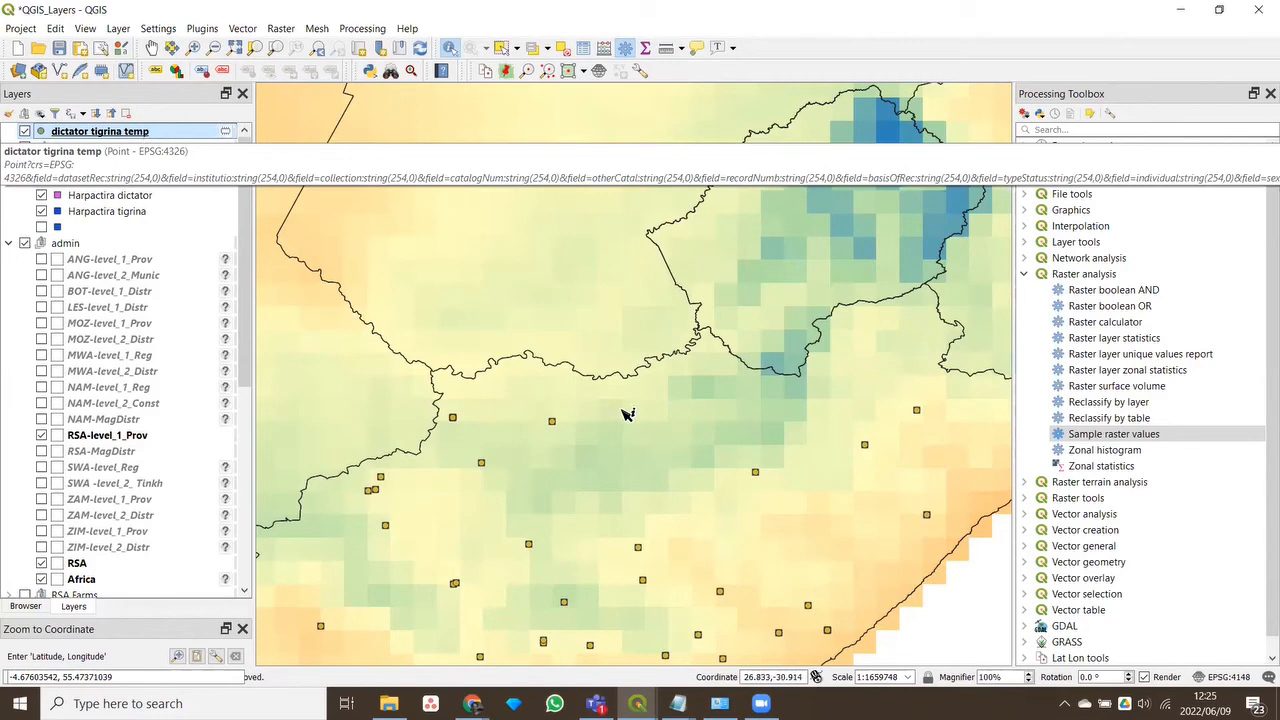
Toggle the dictator tigrina temp layer's visibility to compare it with the dictator tigrina points, leaving it switched on
scroll(627, 414, down, 1)
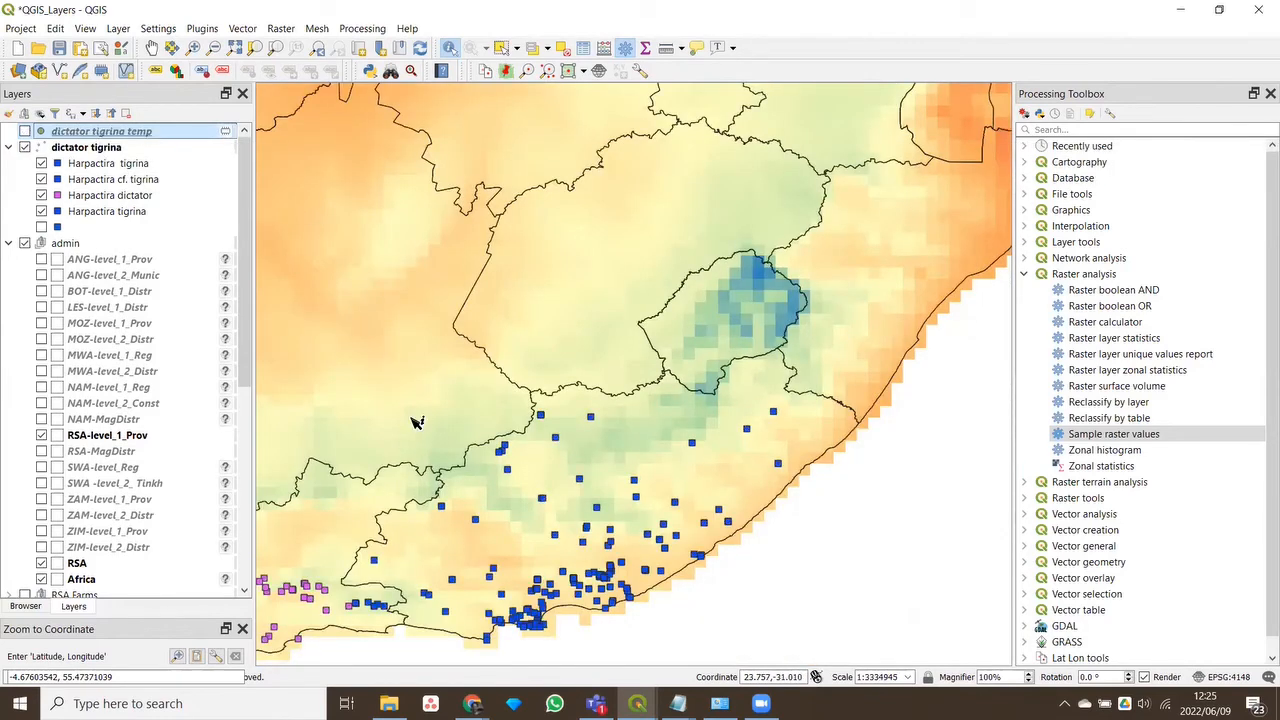
click(24, 131)
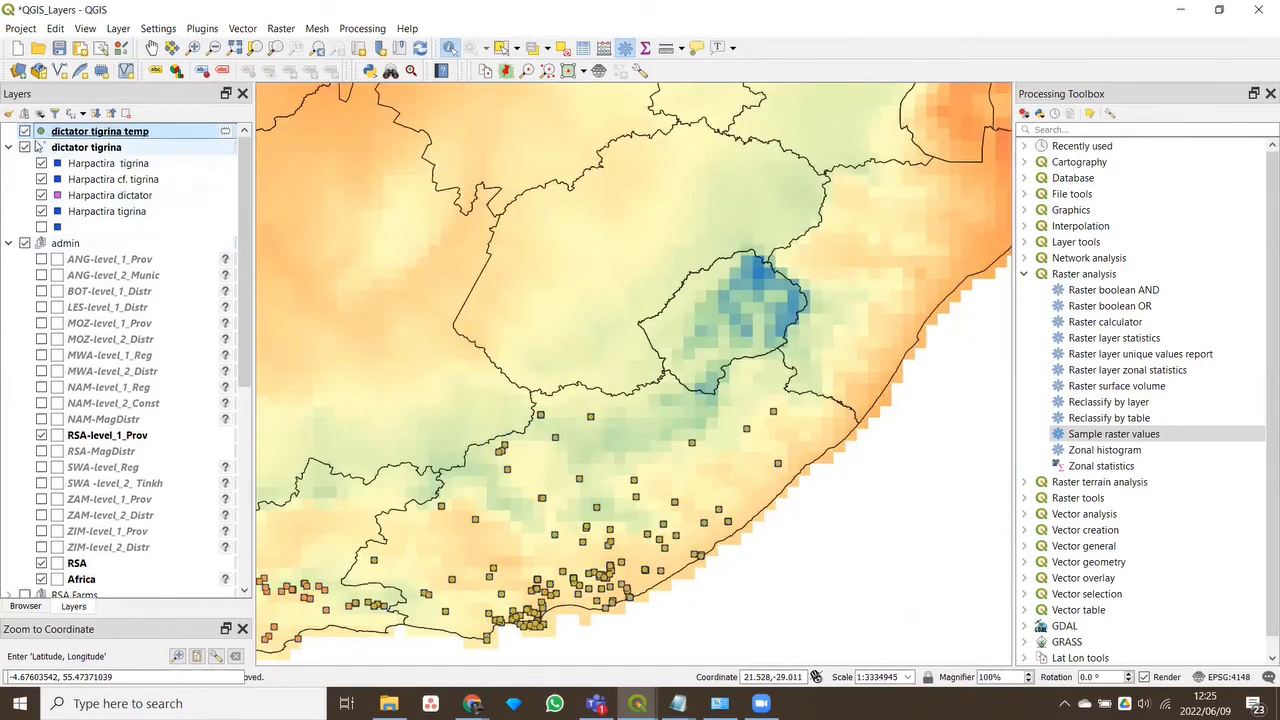
Hide the original dictator tigrina layer and collapse its legend so only the dictator tigrina temp points show
click(25, 147)
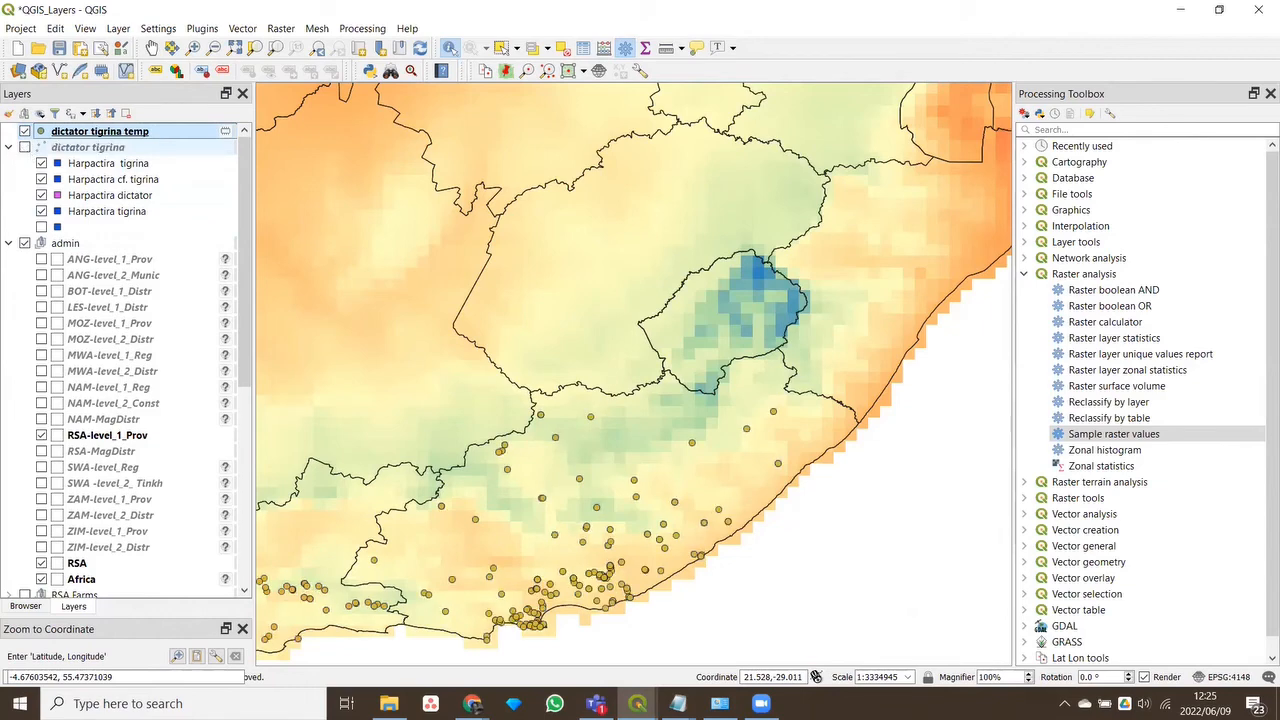
click(9, 147)
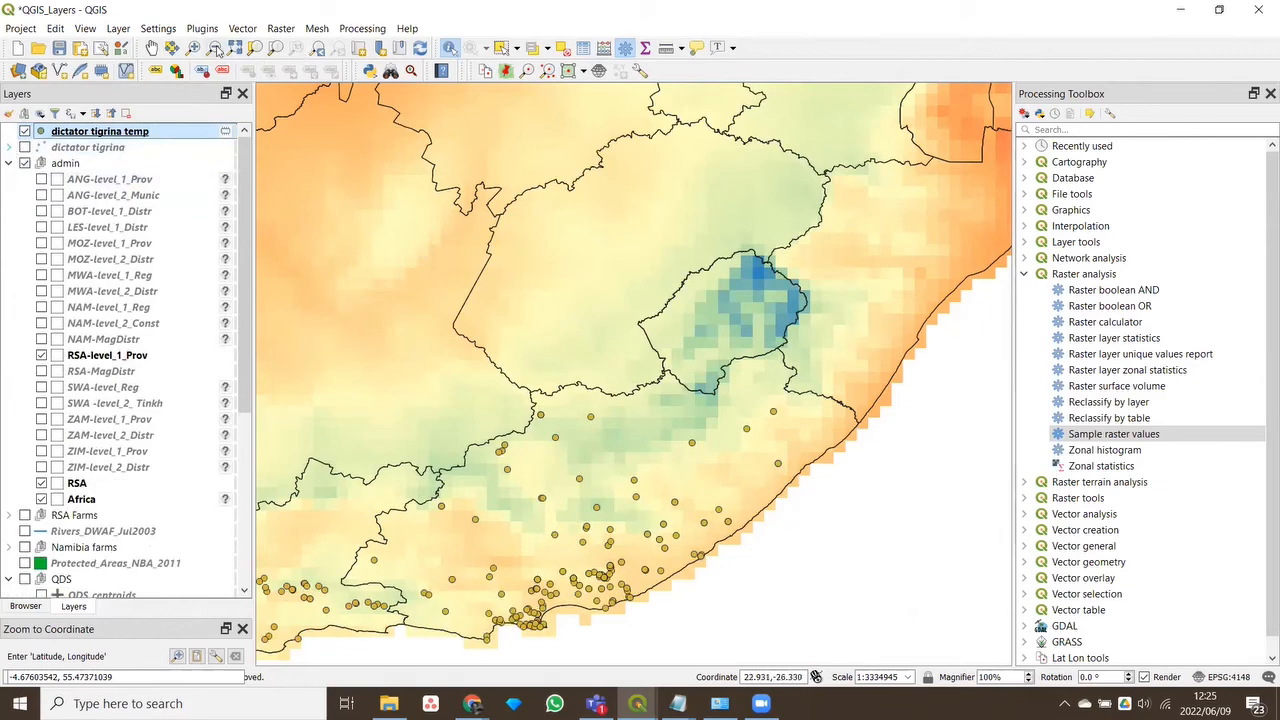
click(152, 48)
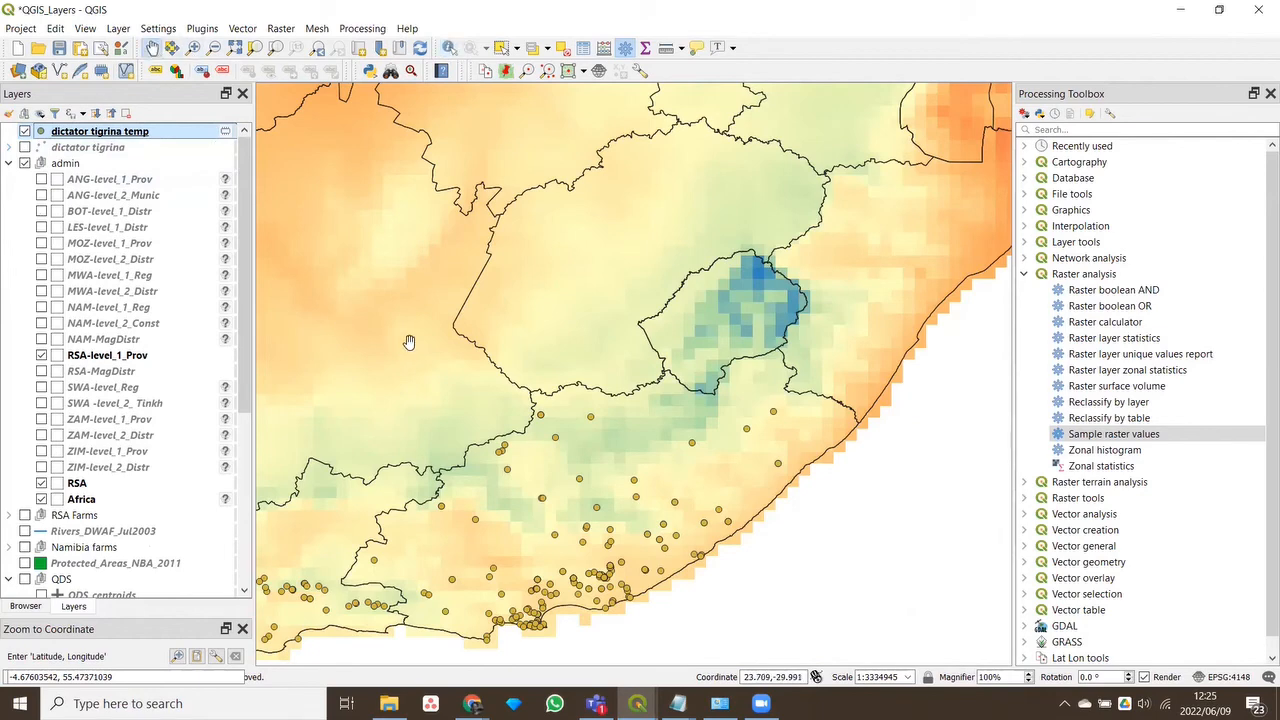
drag(426, 380, 656, 330)
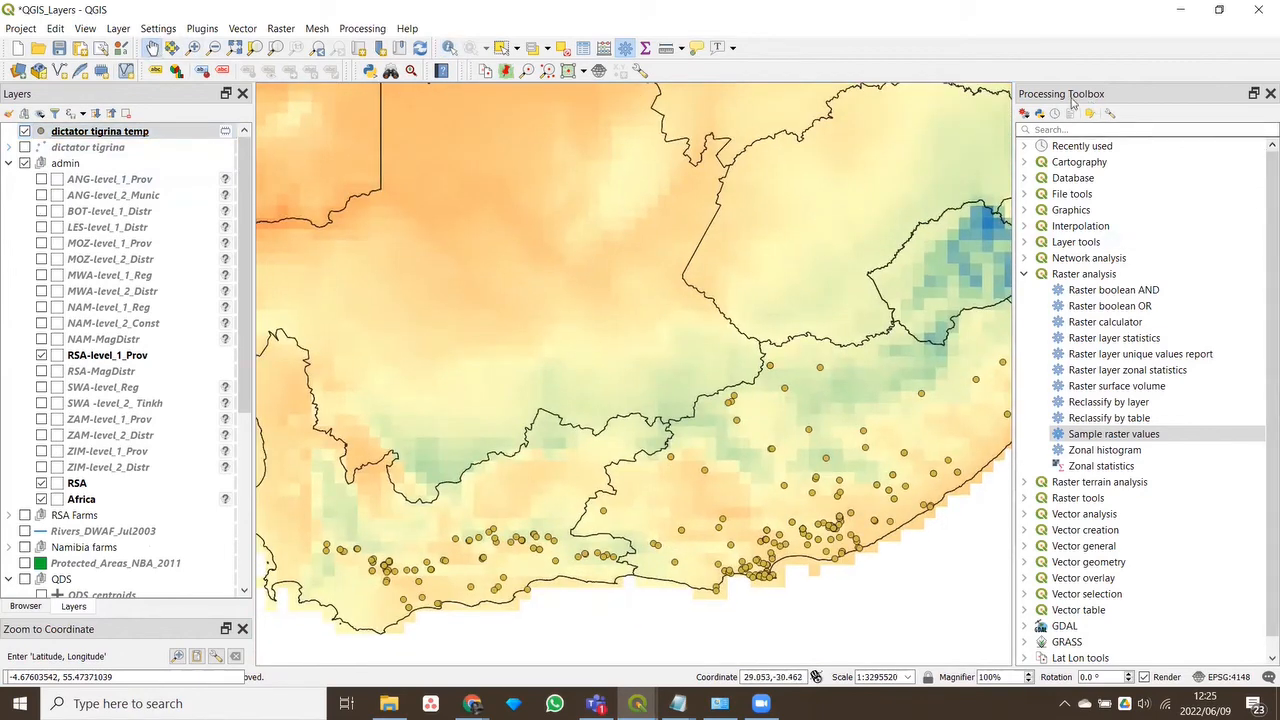
drag(717, 457, 690, 442)
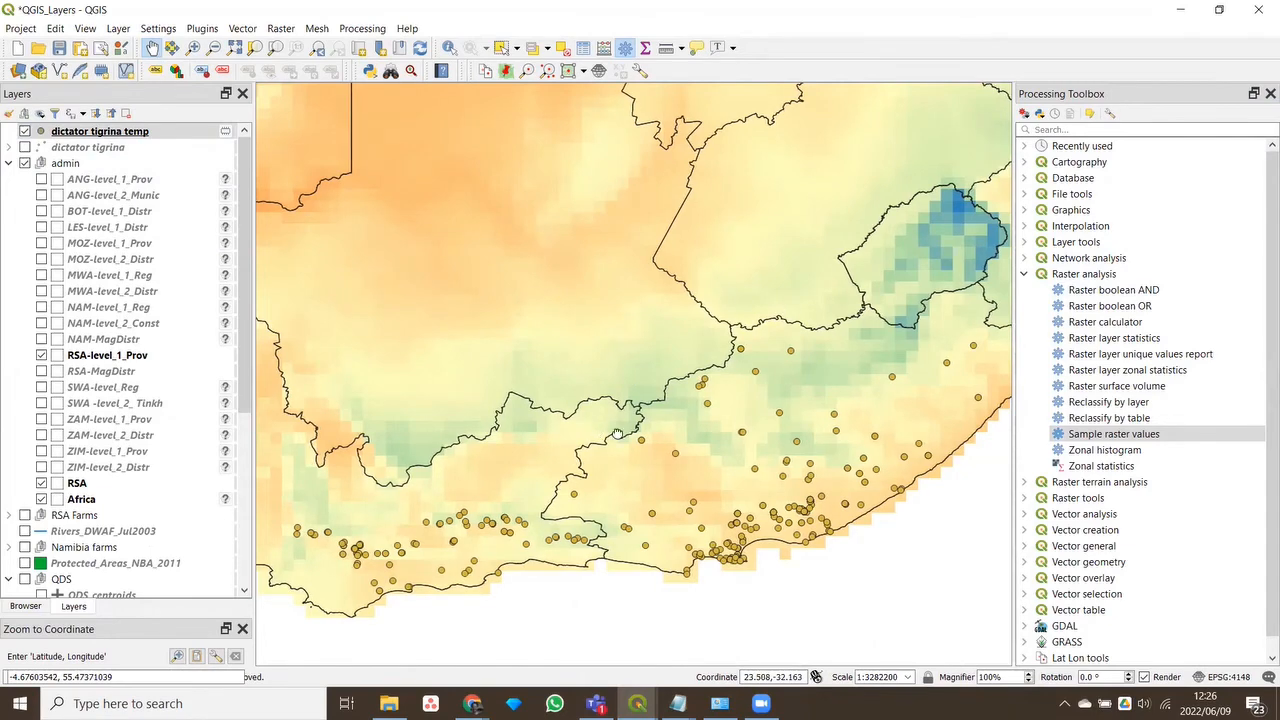
drag(592, 433, 703, 433)
drag(789, 437, 698, 426)
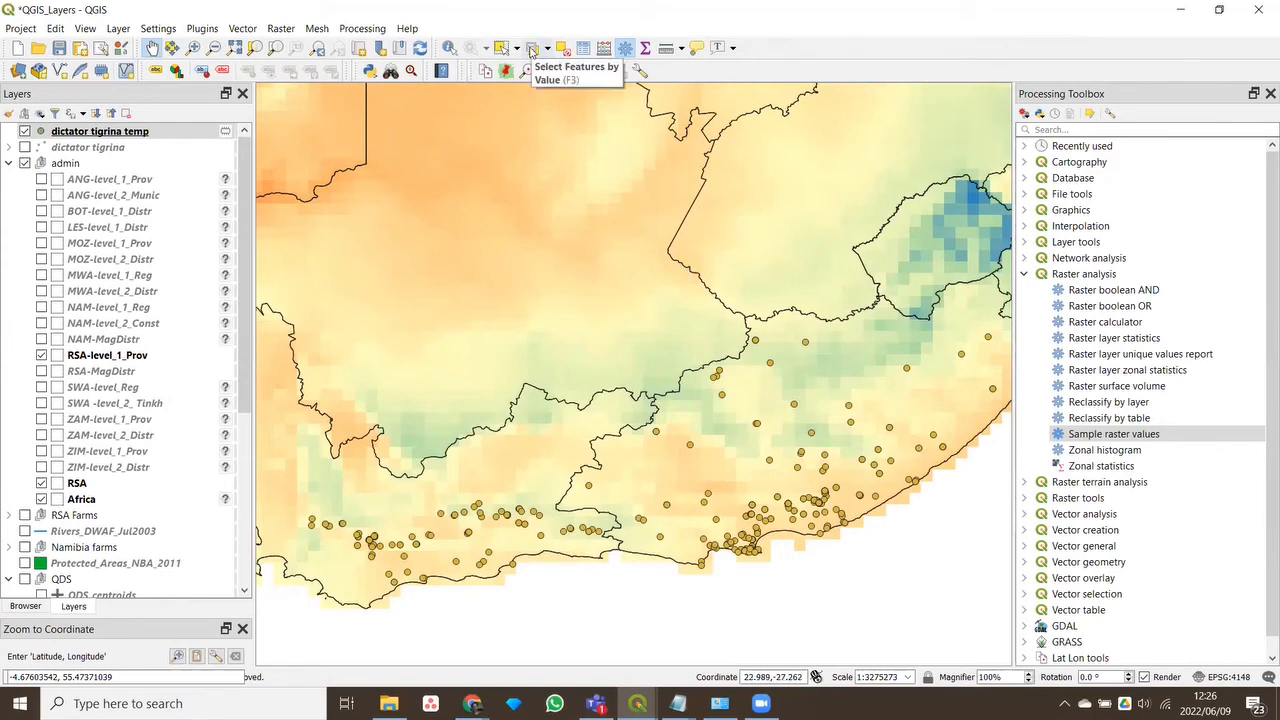
Select by value the dictator tigrina temp features whose scientif_1 field contains tigrina, and close the selection form
click(532, 49)
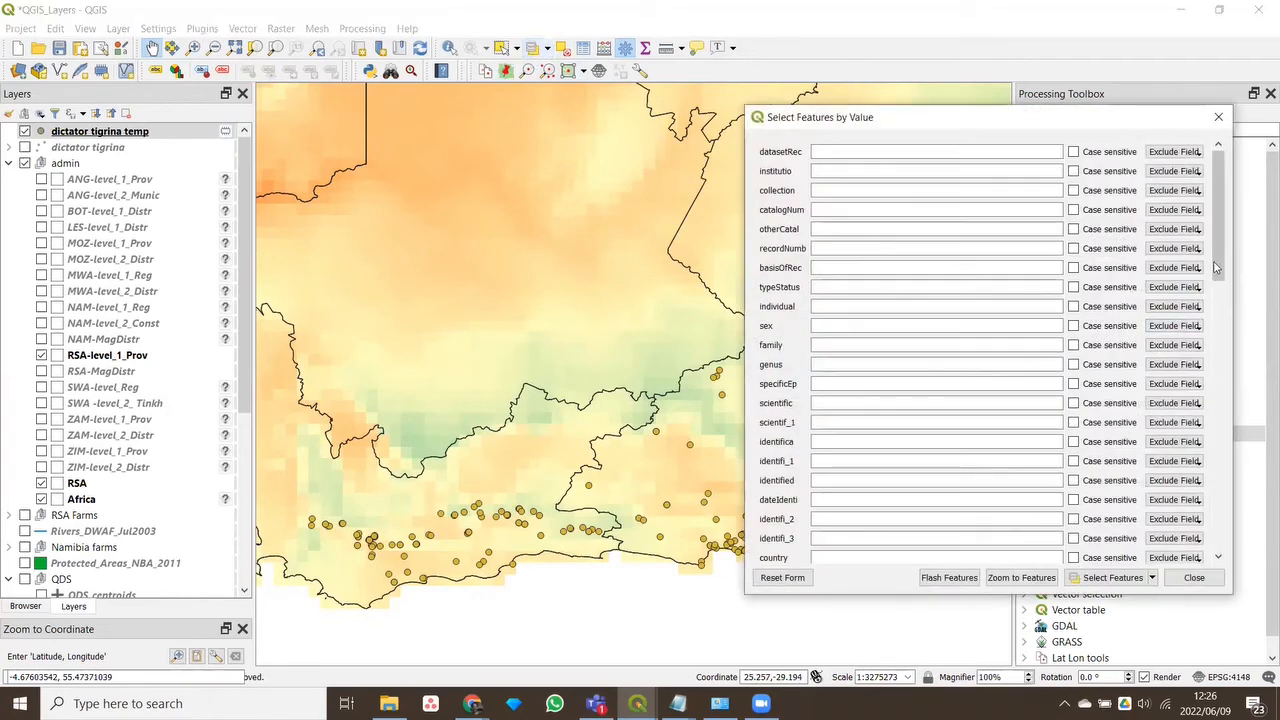
drag(1220, 260, 1220, 282)
drag(1221, 289, 1221, 290)
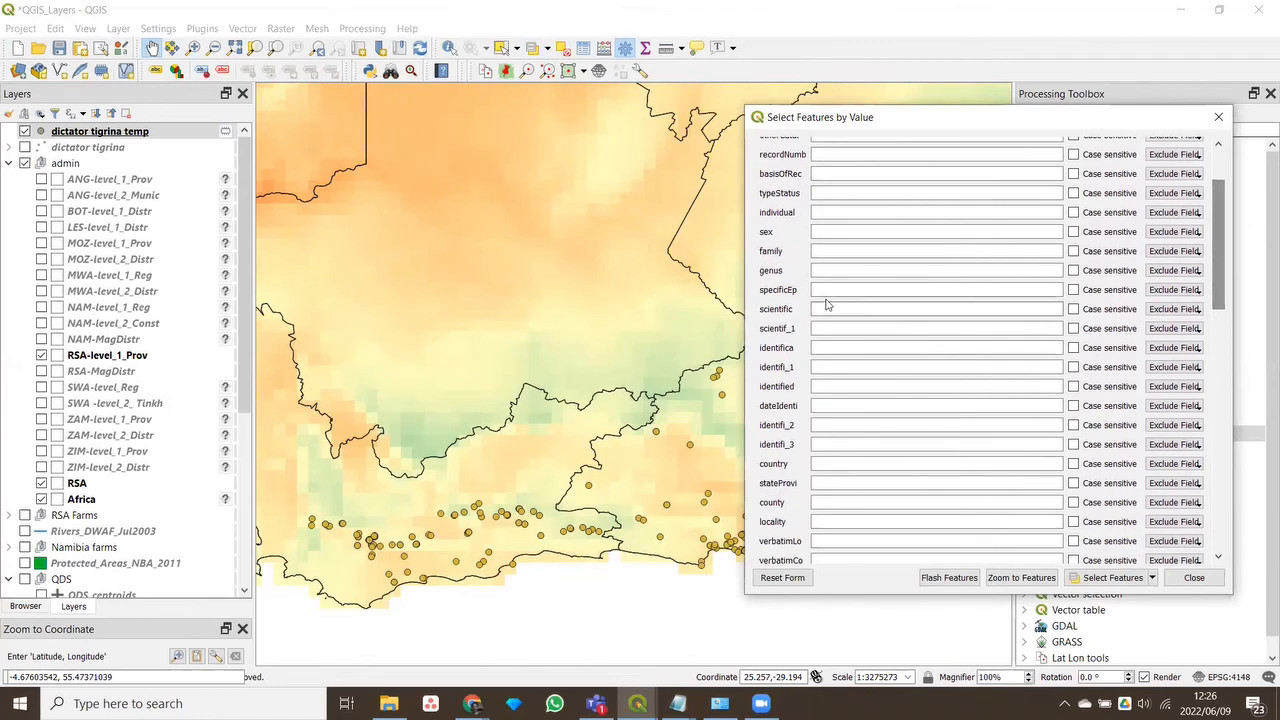
click(833, 328)
text(t)
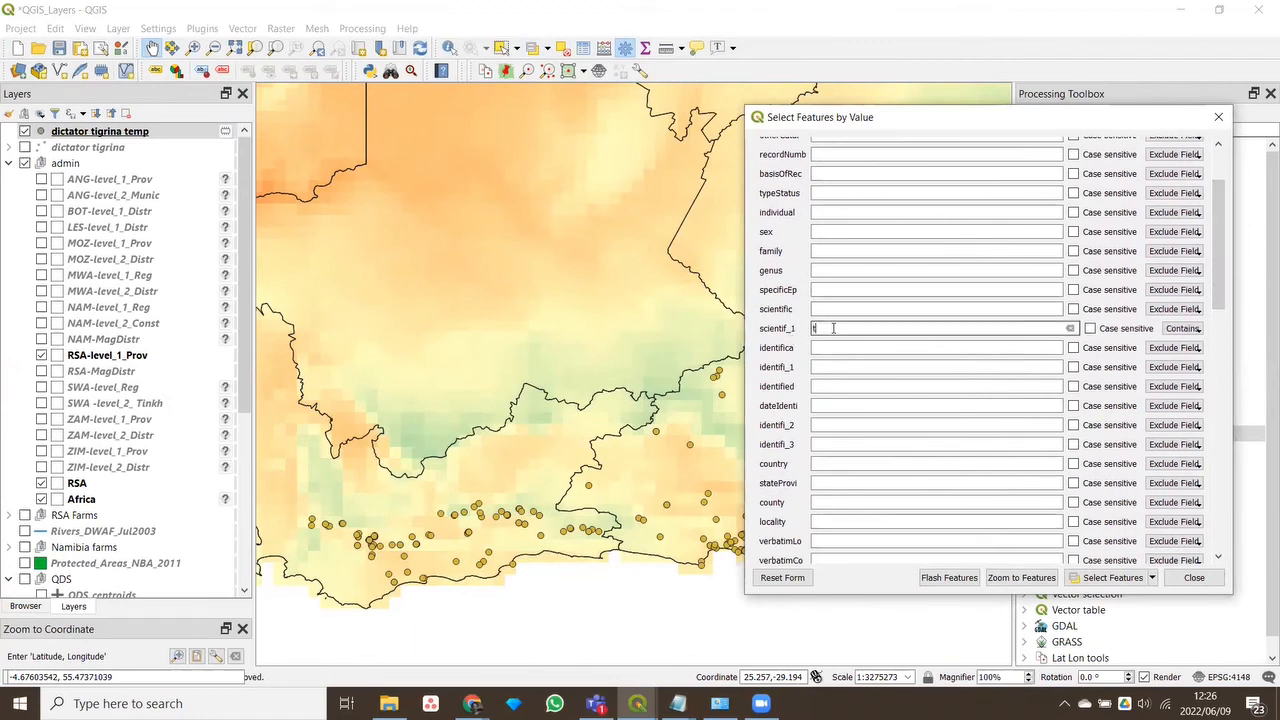
text(igr)
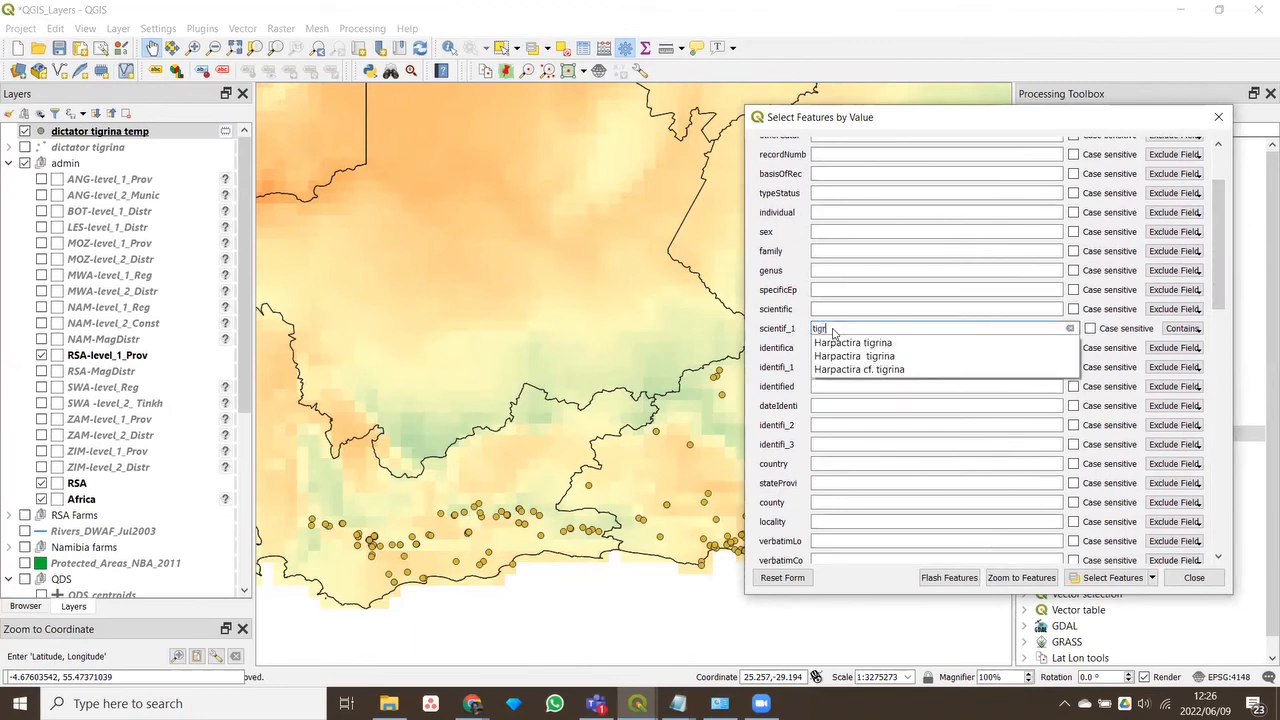
text(ina)
click(1104, 578)
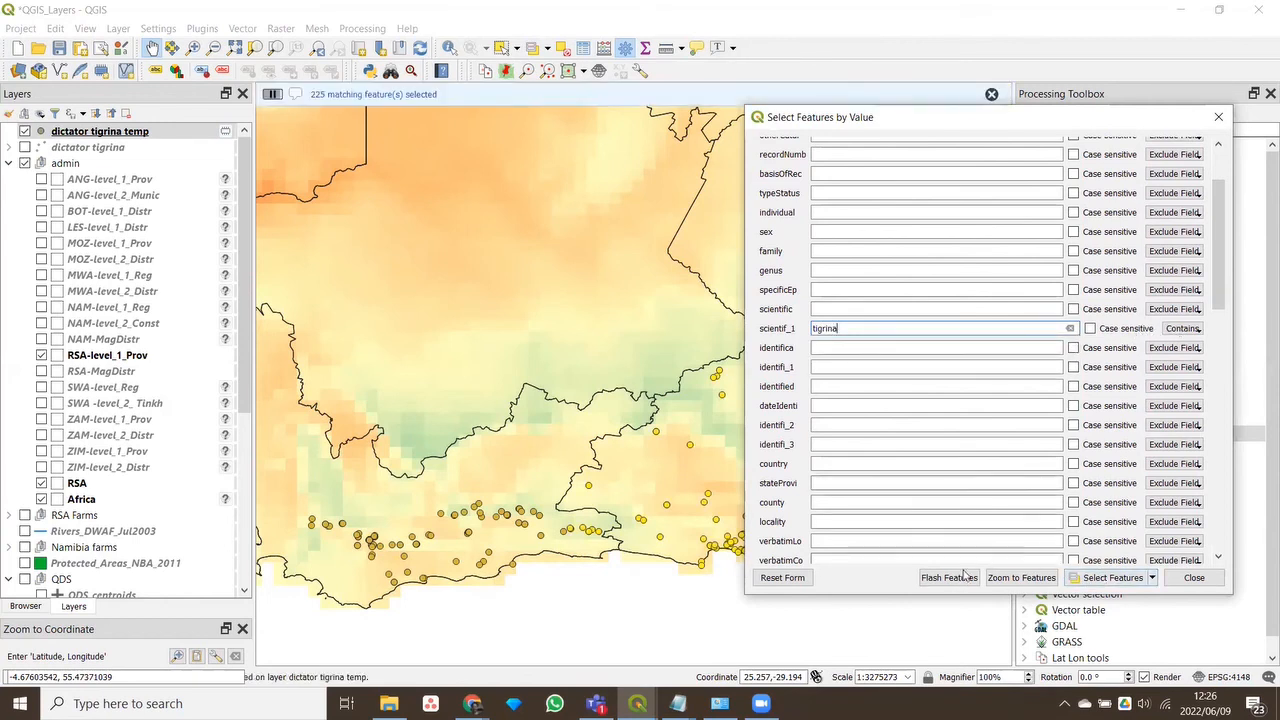
click(1194, 577)
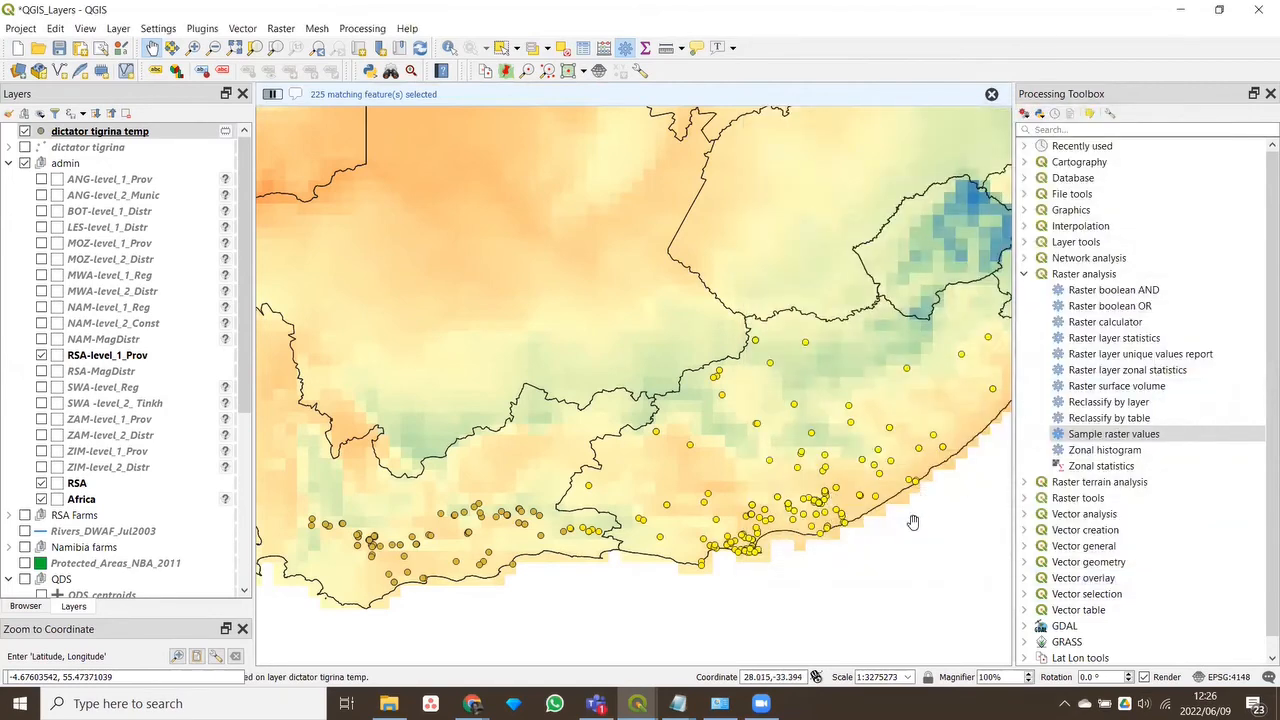
drag(913, 522, 803, 510)
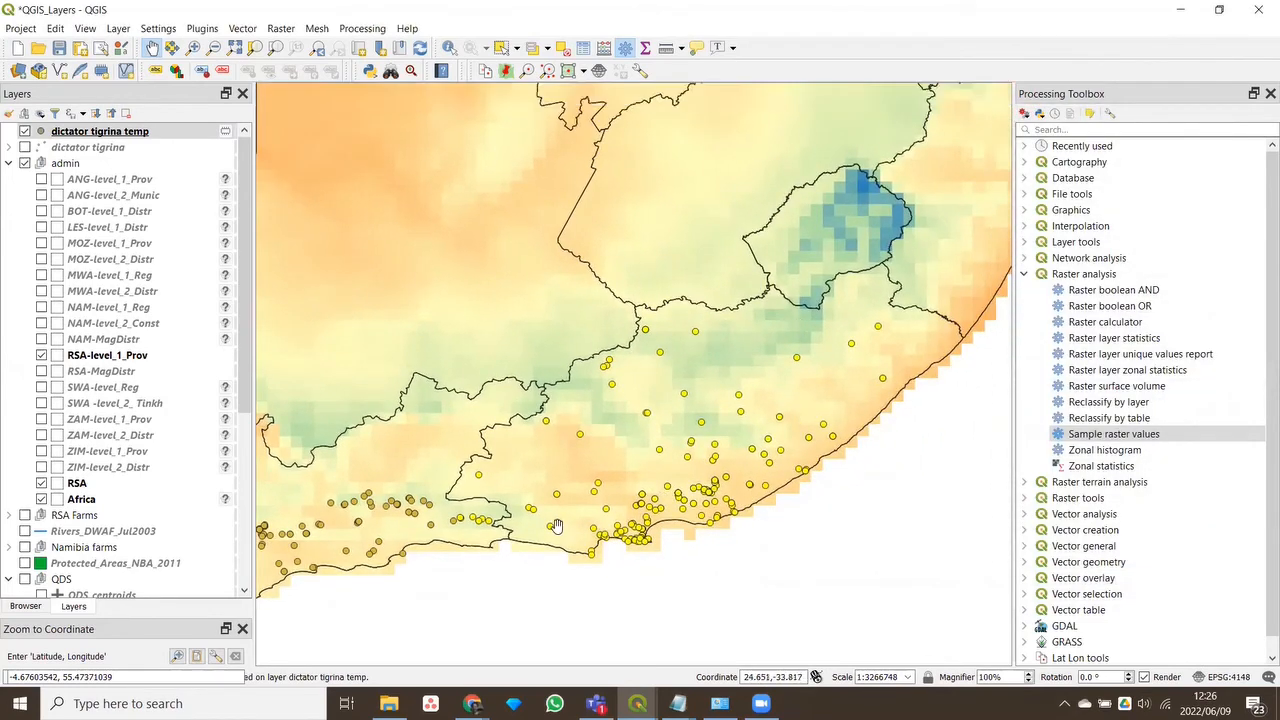
mouse_move(674, 503)
mouse_down()
mouse_move(709, 561)
mouse_move(692, 495)
mouse_up()
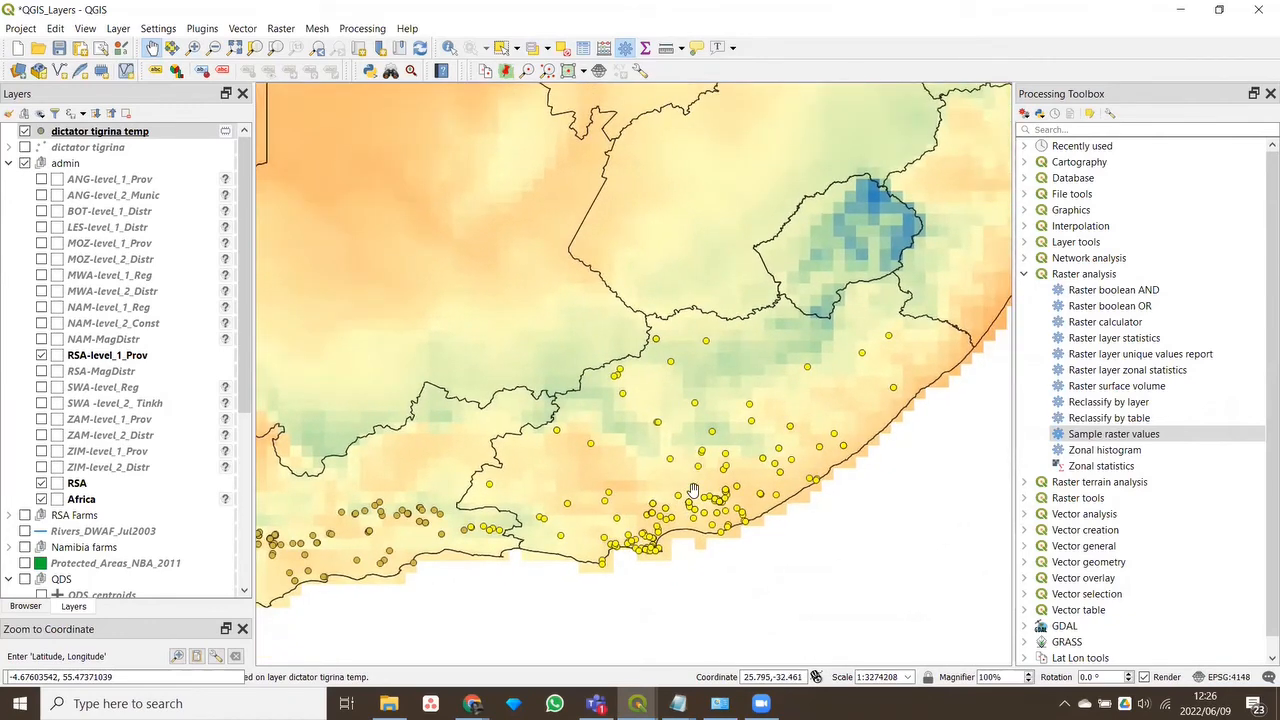
Show the statistical summary and set its layer to dictator tigrina temp
click(645, 48)
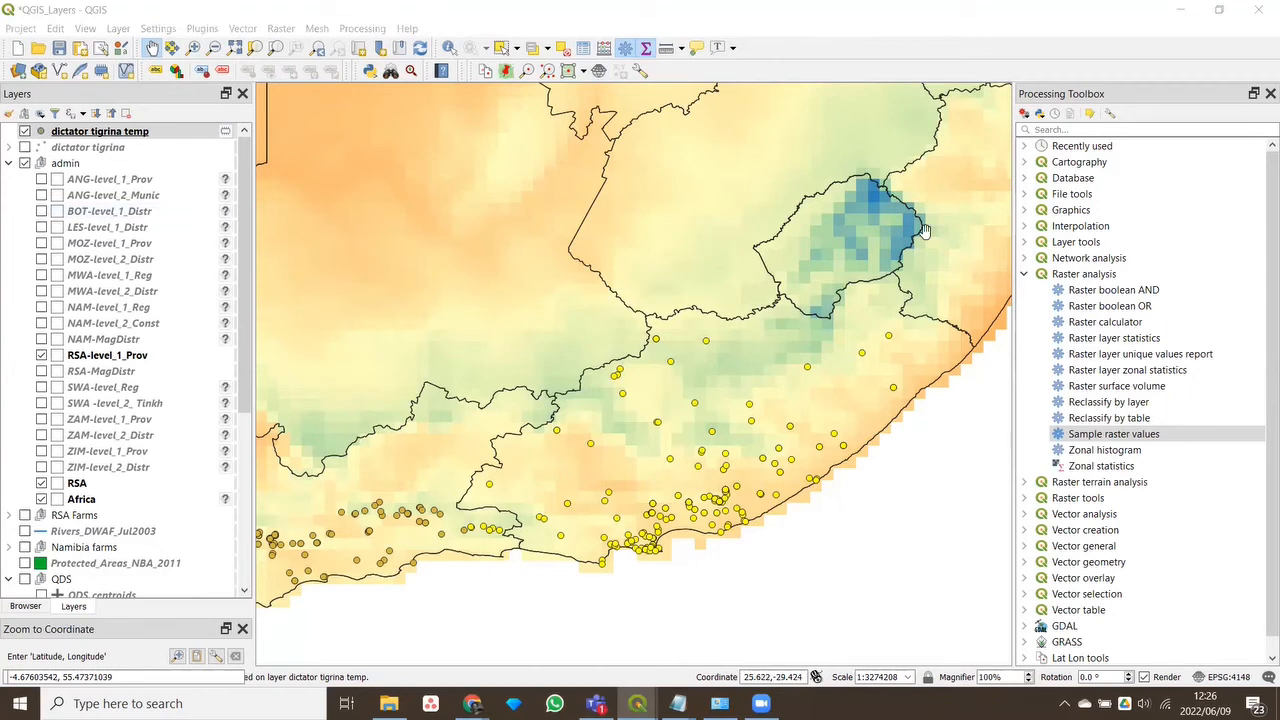
click(645, 50)
drag(0, 170, 738, 170)
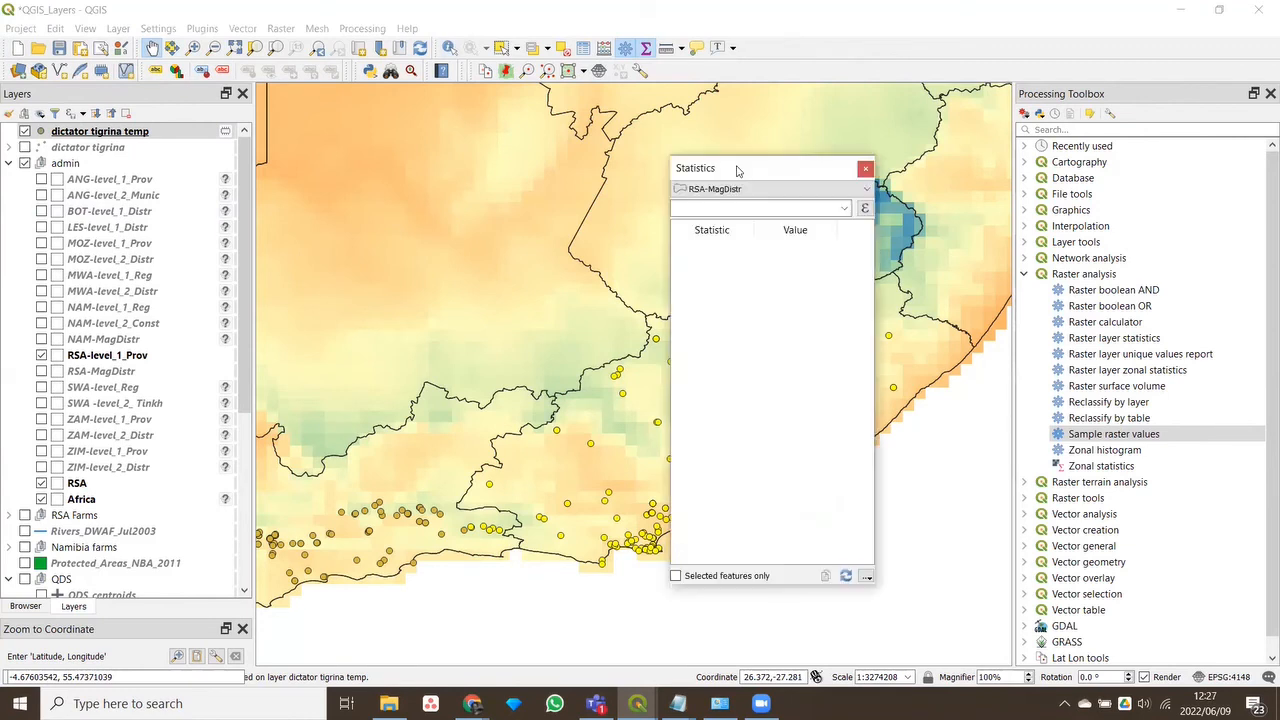
click(867, 190)
scroll(869, 210, up, 5)
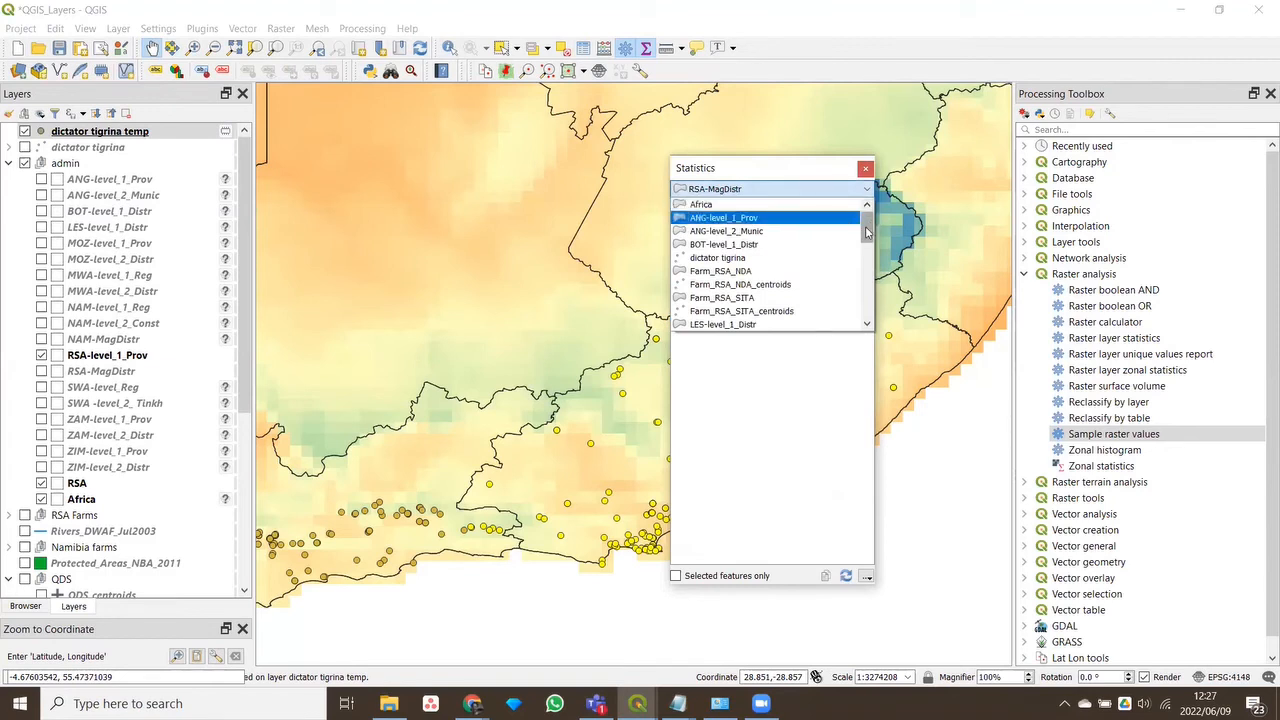
drag(867, 235, 867, 305)
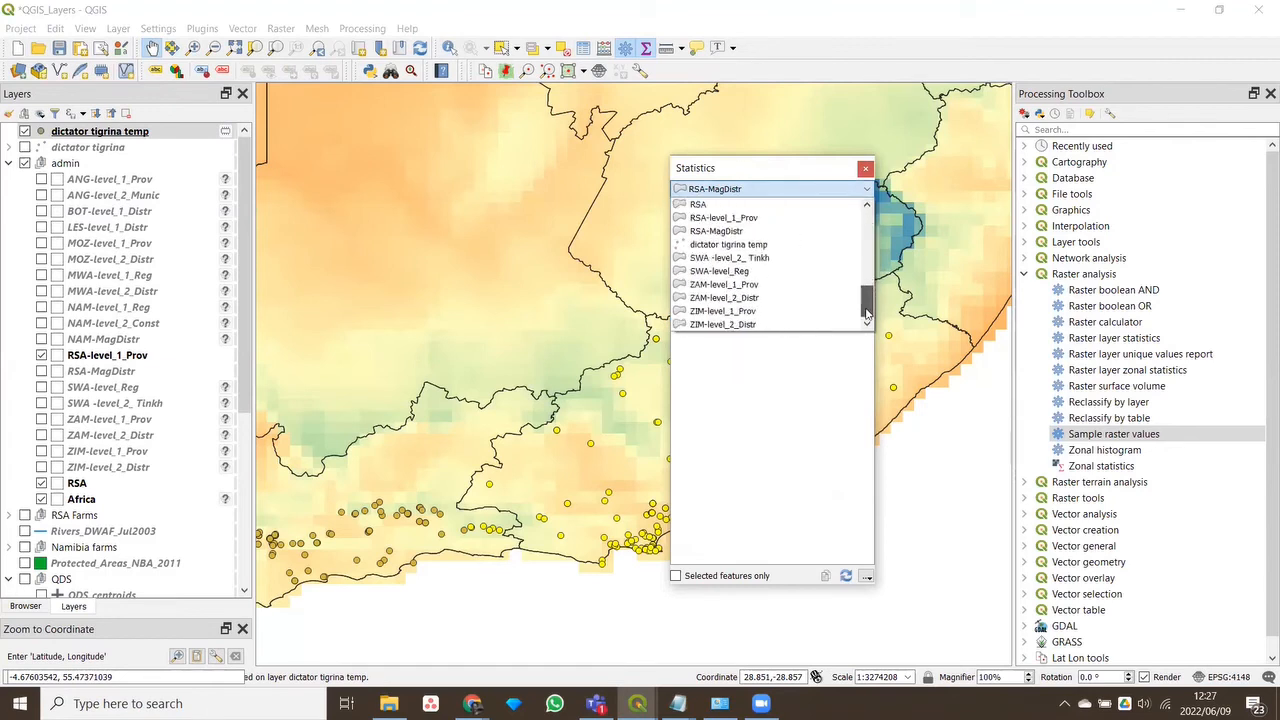
click(728, 247)
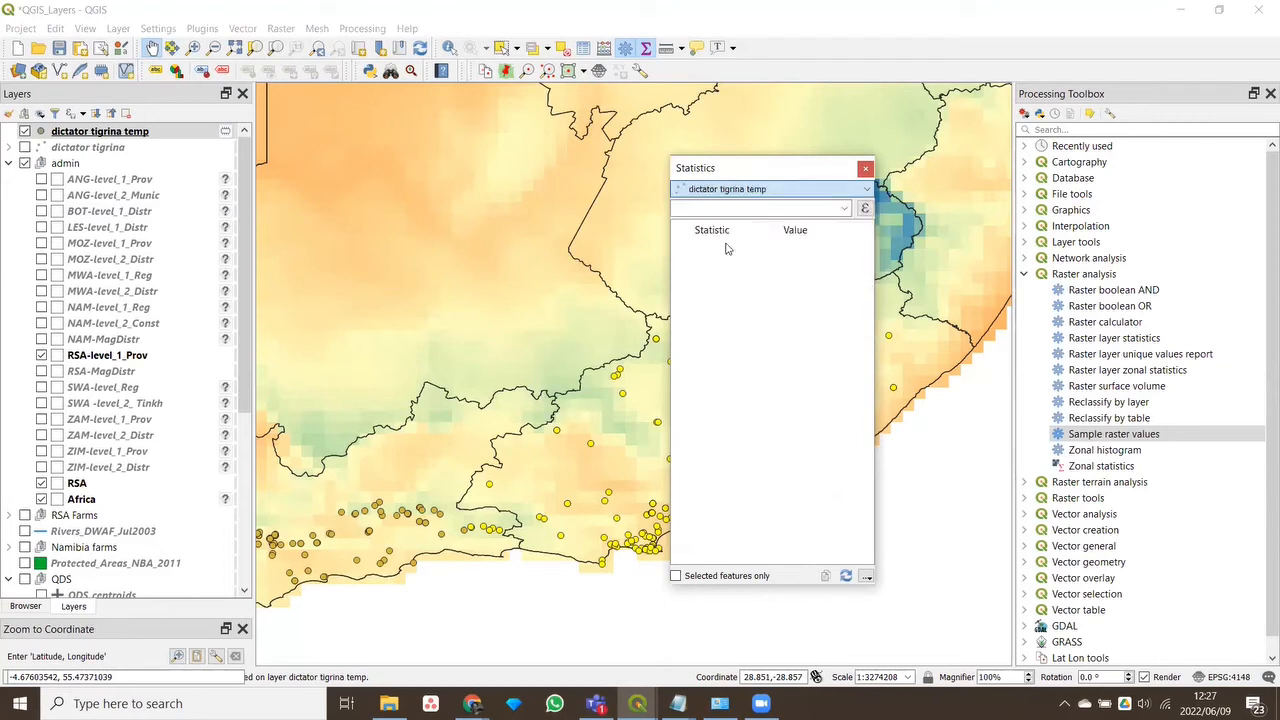
Calculate the summary statistics for the temp_1 field and look through the list
click(845, 210)
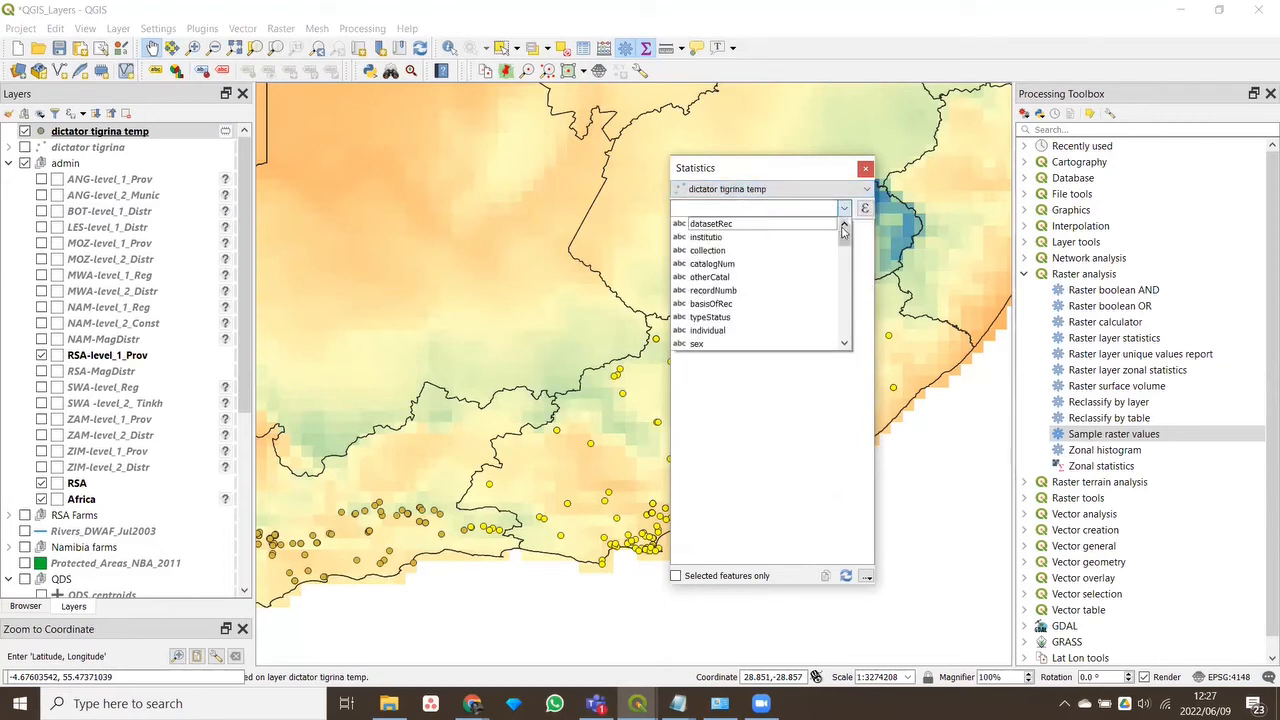
drag(845, 231, 845, 345)
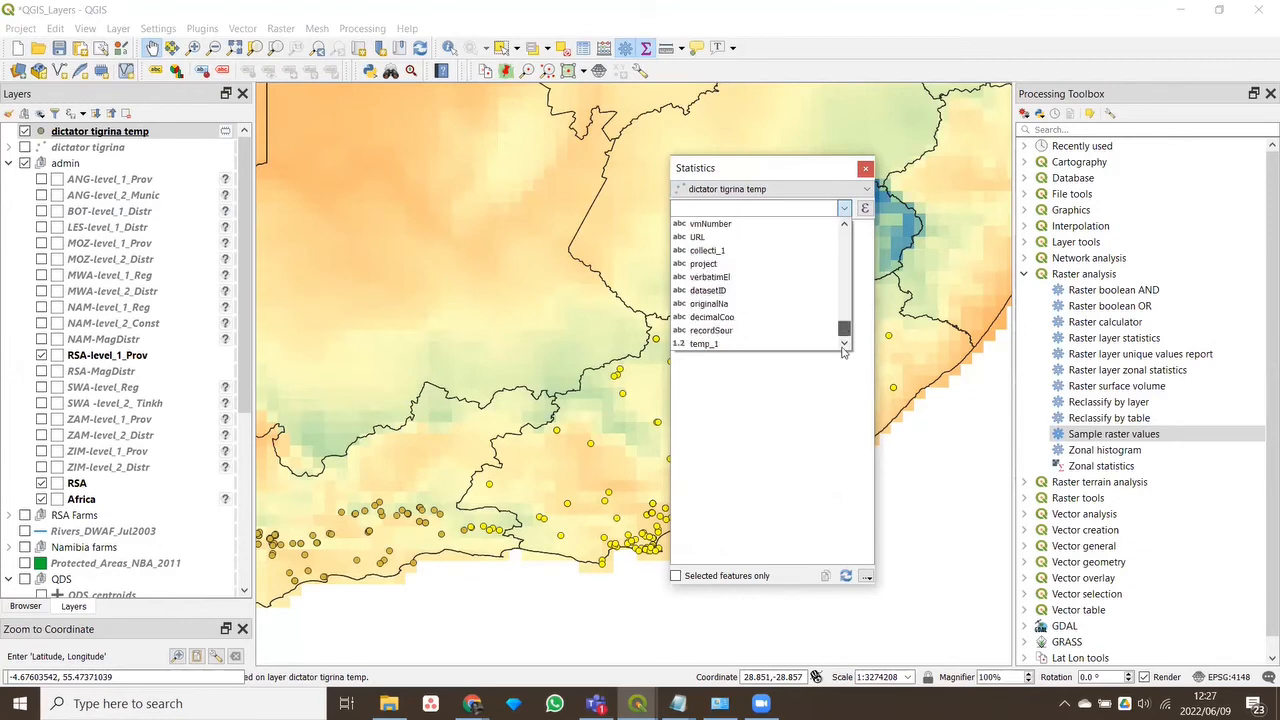
click(699, 348)
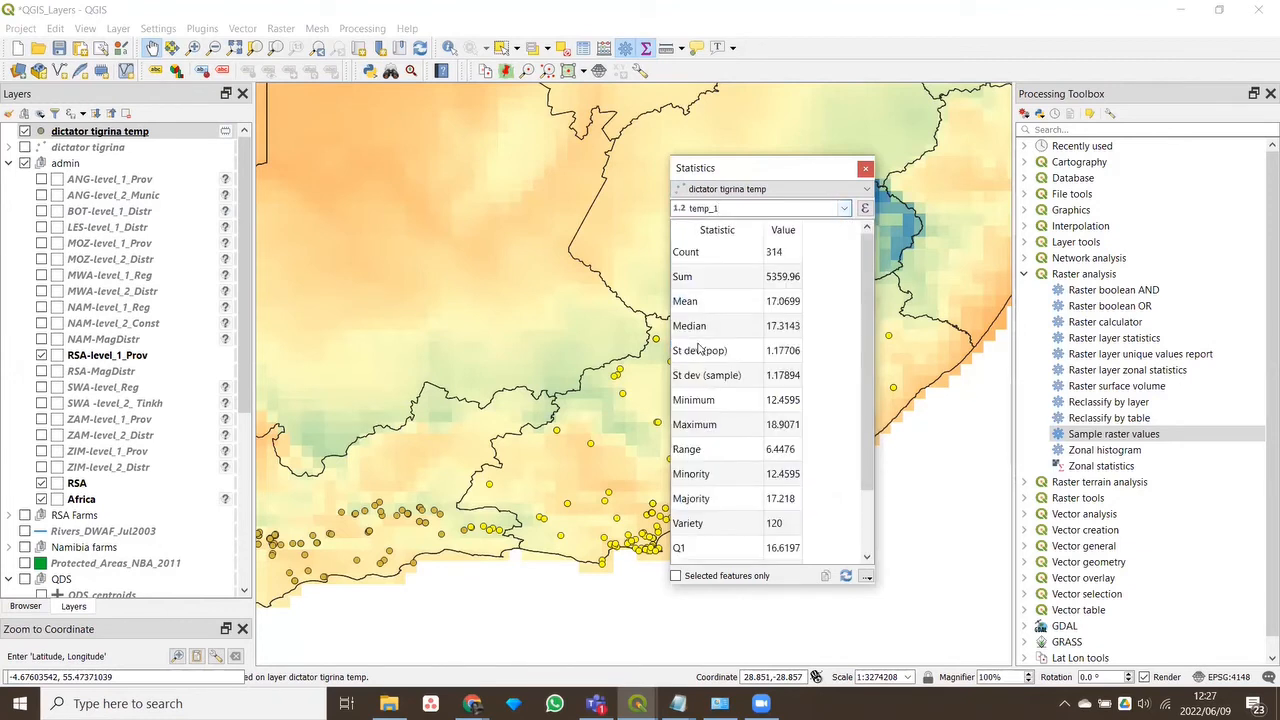
drag(868, 258, 864, 358)
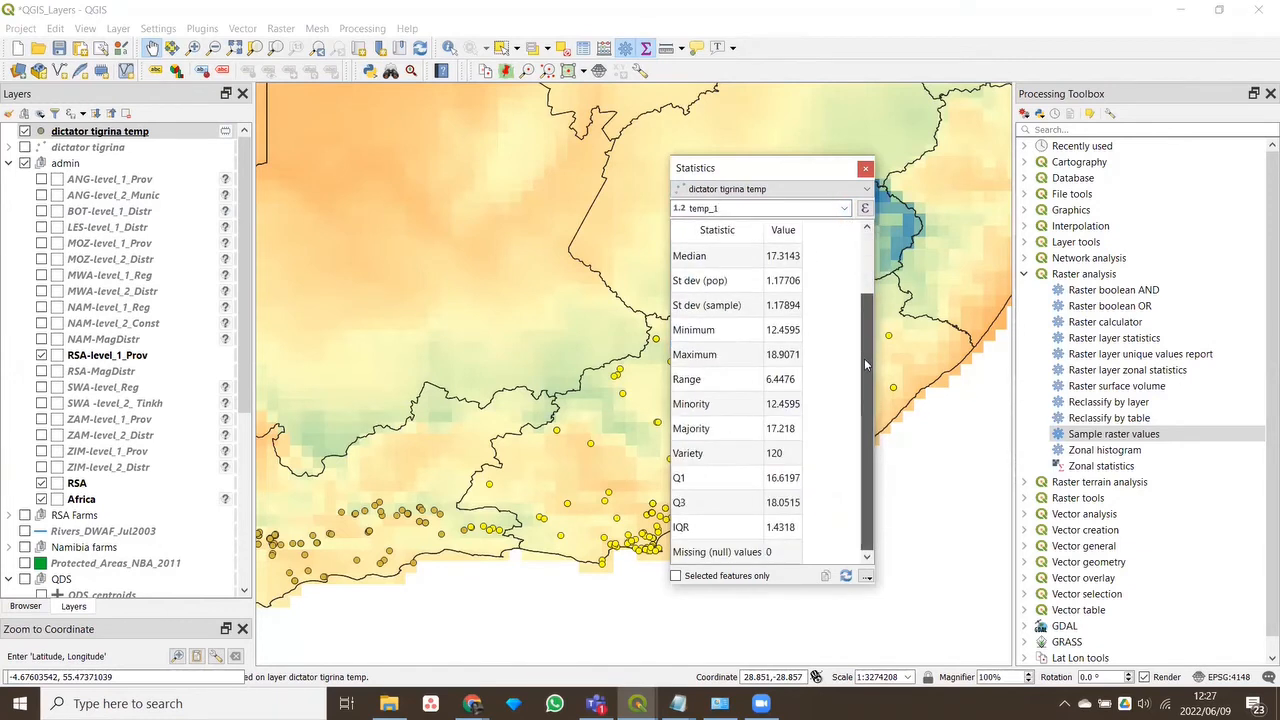
Limit the temp_1 statistics to selected features only and review the values for the tigrina records
click(675, 576)
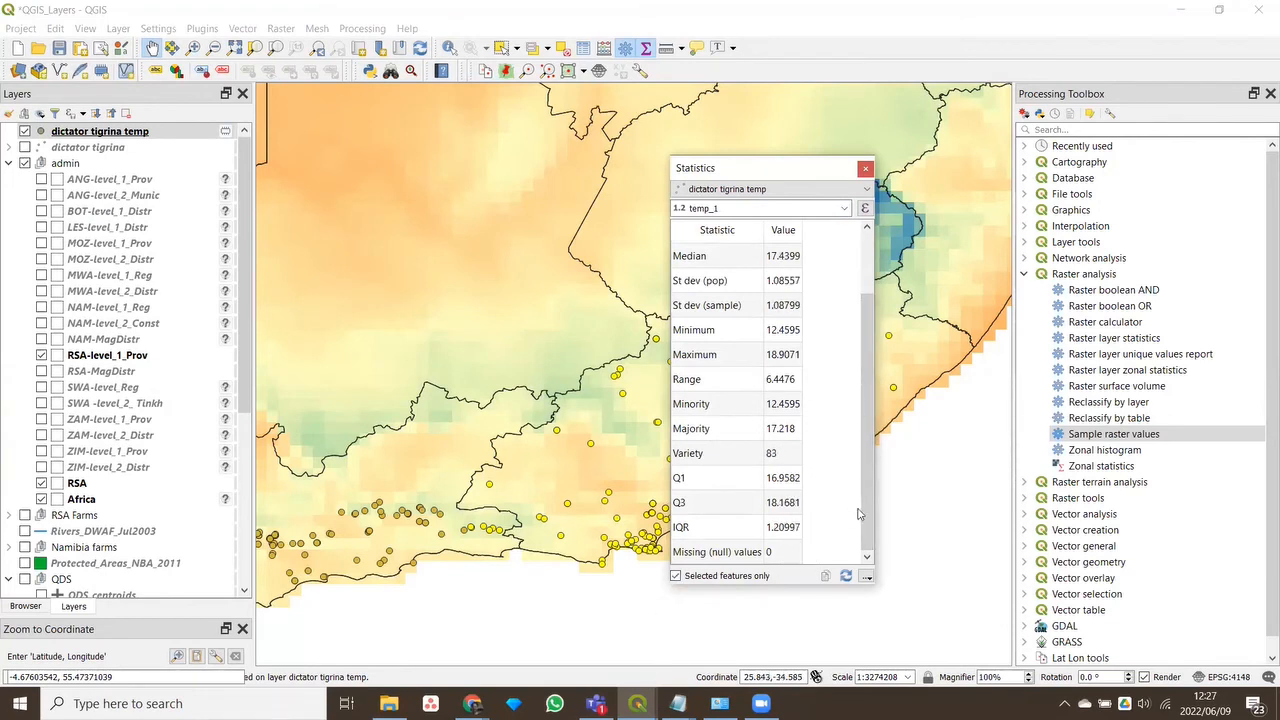
drag(863, 507, 885, 387)
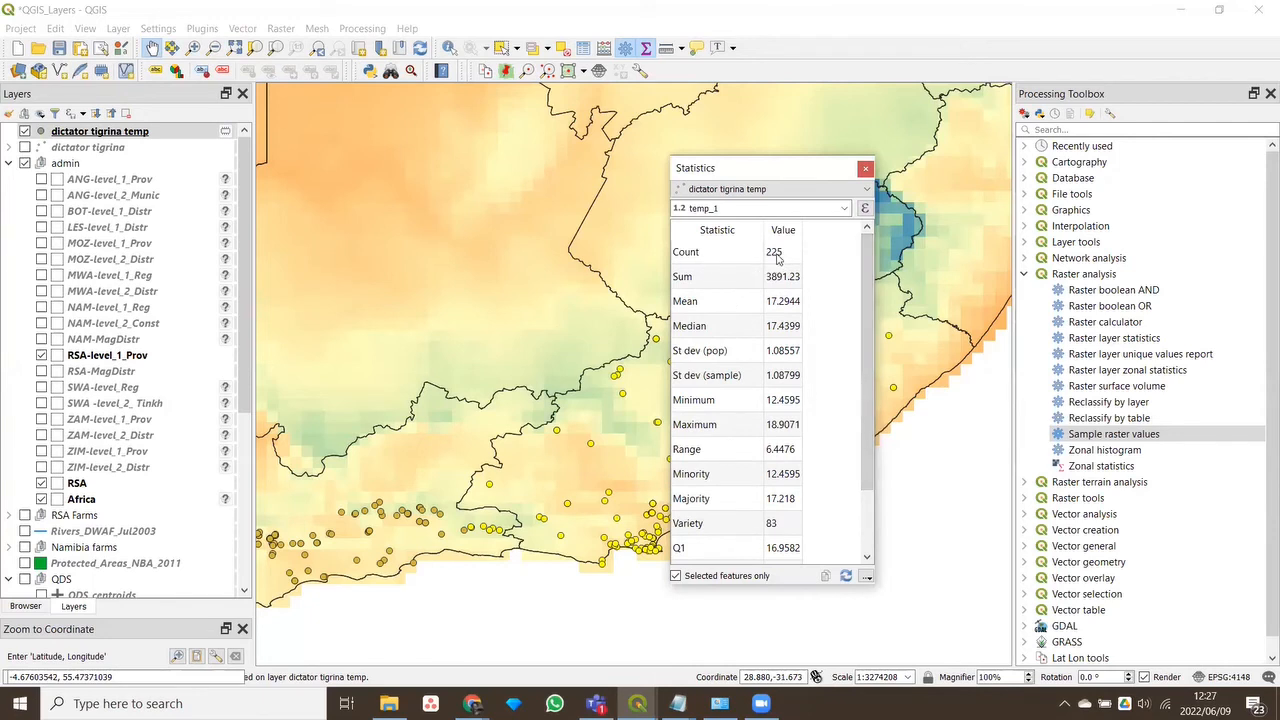
mouse_move(870, 323)
mouse_down()
mouse_move(871, 337)
mouse_move(870, 322)
mouse_up()
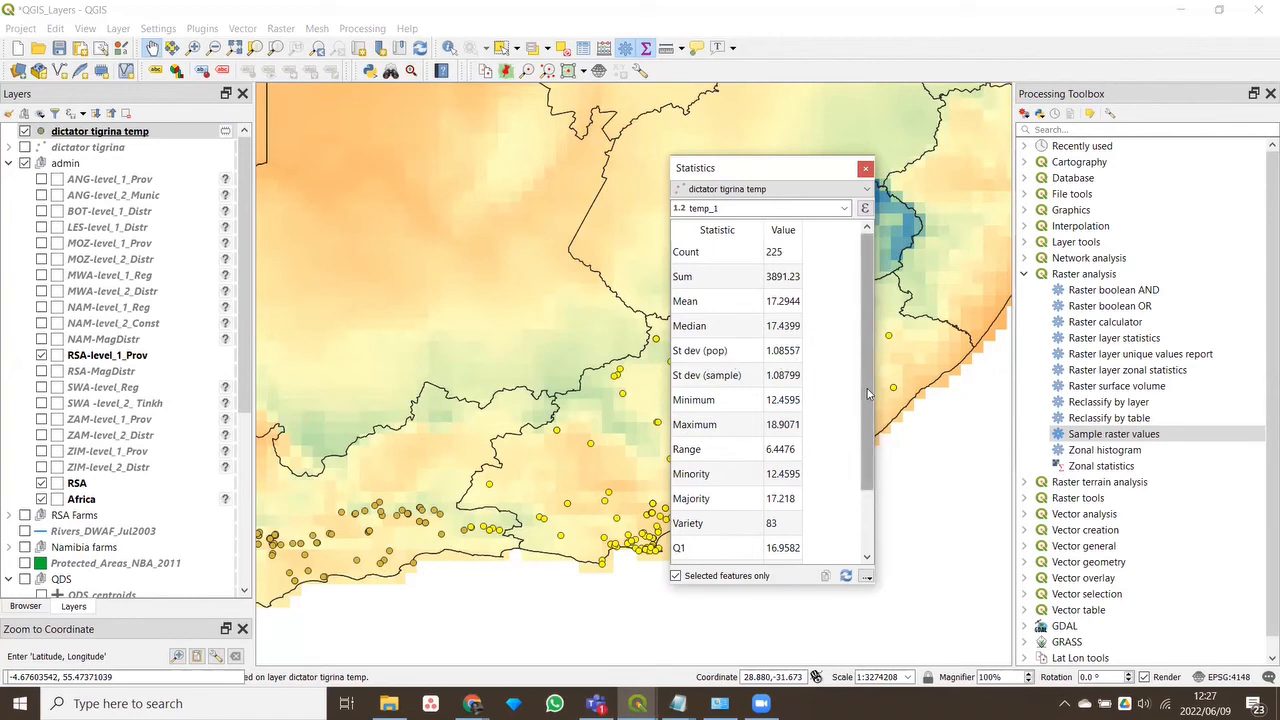
scroll(870, 405, down, 1)
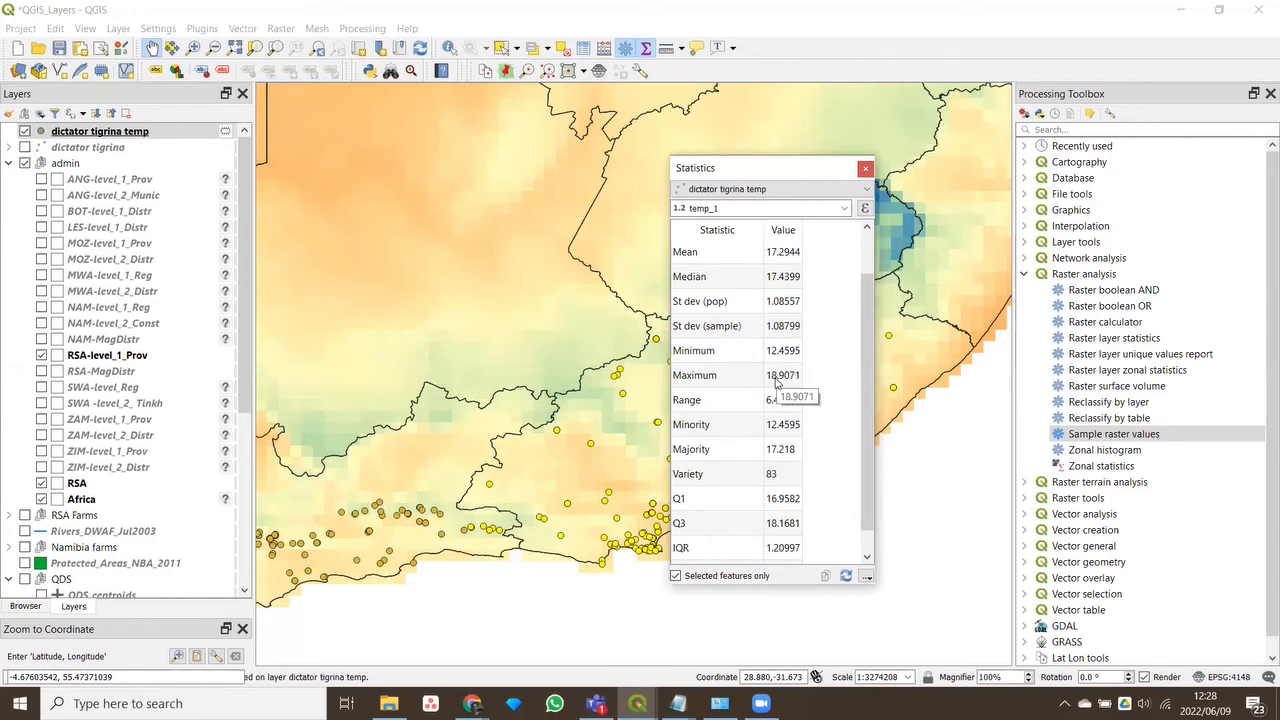
scroll(865, 470, down, 1)
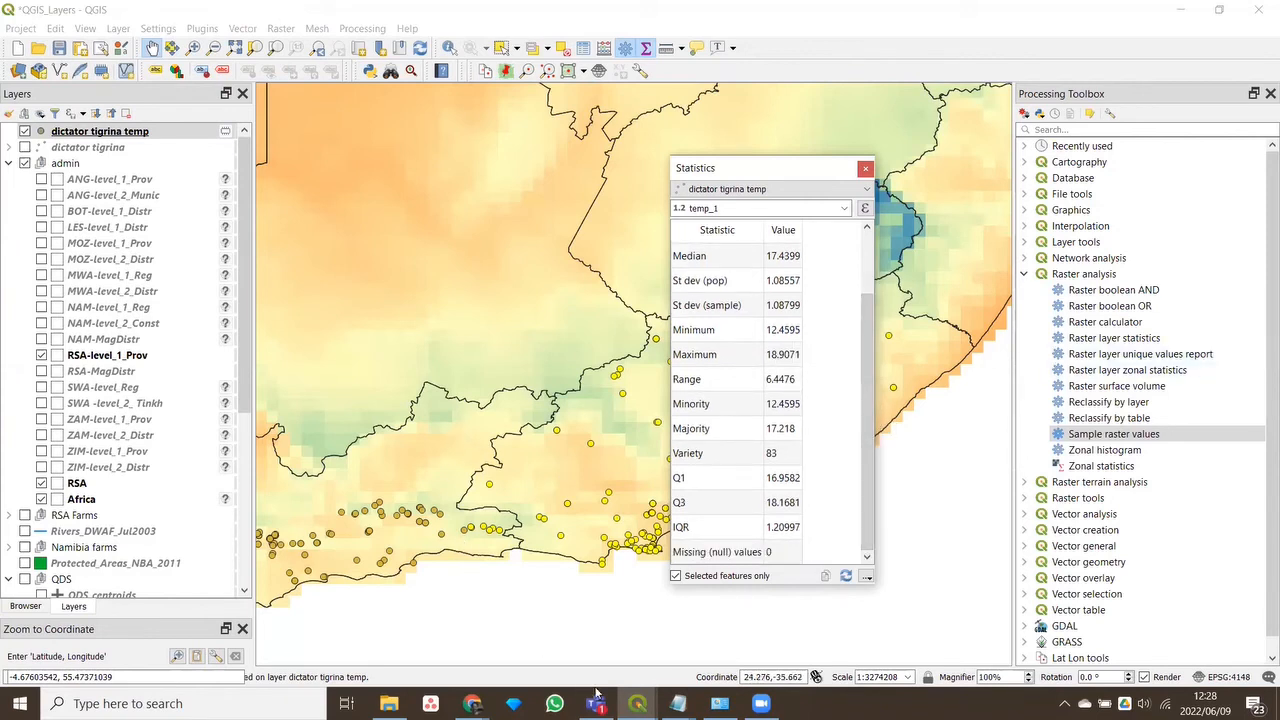
Select by value the features whose scientif_1 field contains Harpactira dictator, and review their temp_1 statistics
click(532, 50)
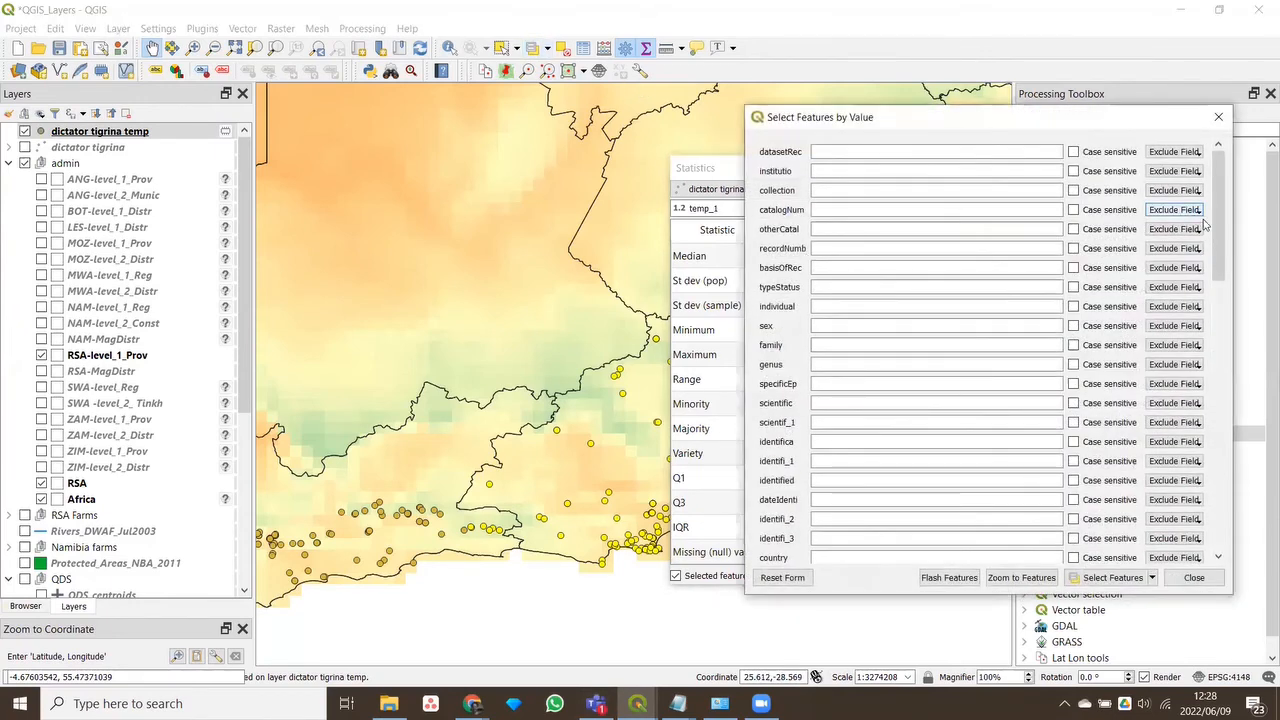
scroll(1217, 251, down, 2)
mouse_move(1217, 251)
mouse_down()
mouse_move(1217, 500)
mouse_move(1219, 265)
mouse_up()
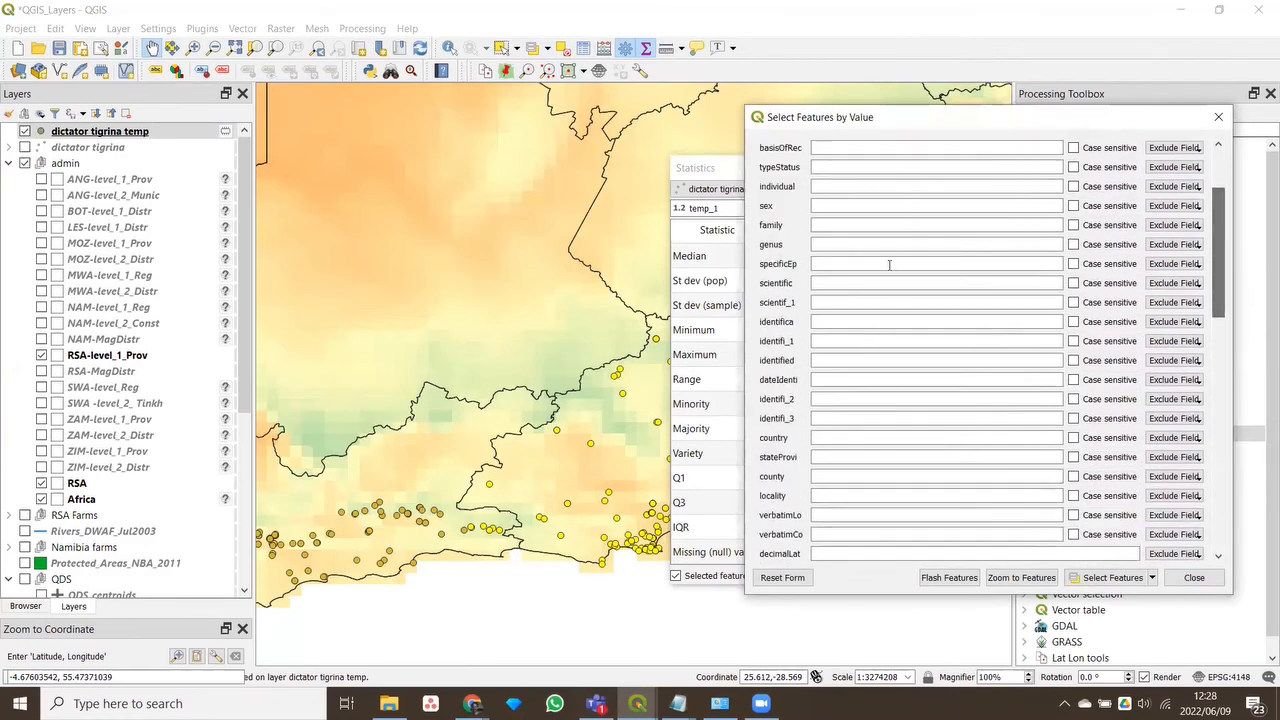
click(828, 304)
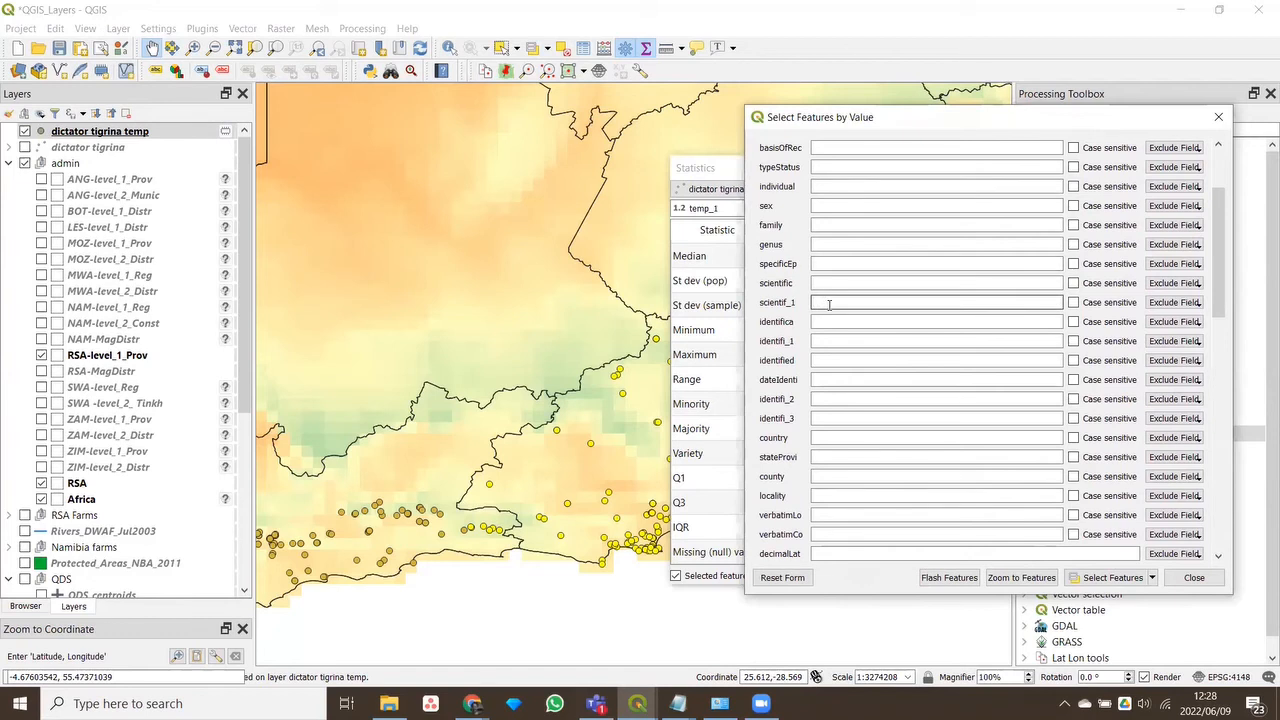
text(dict)
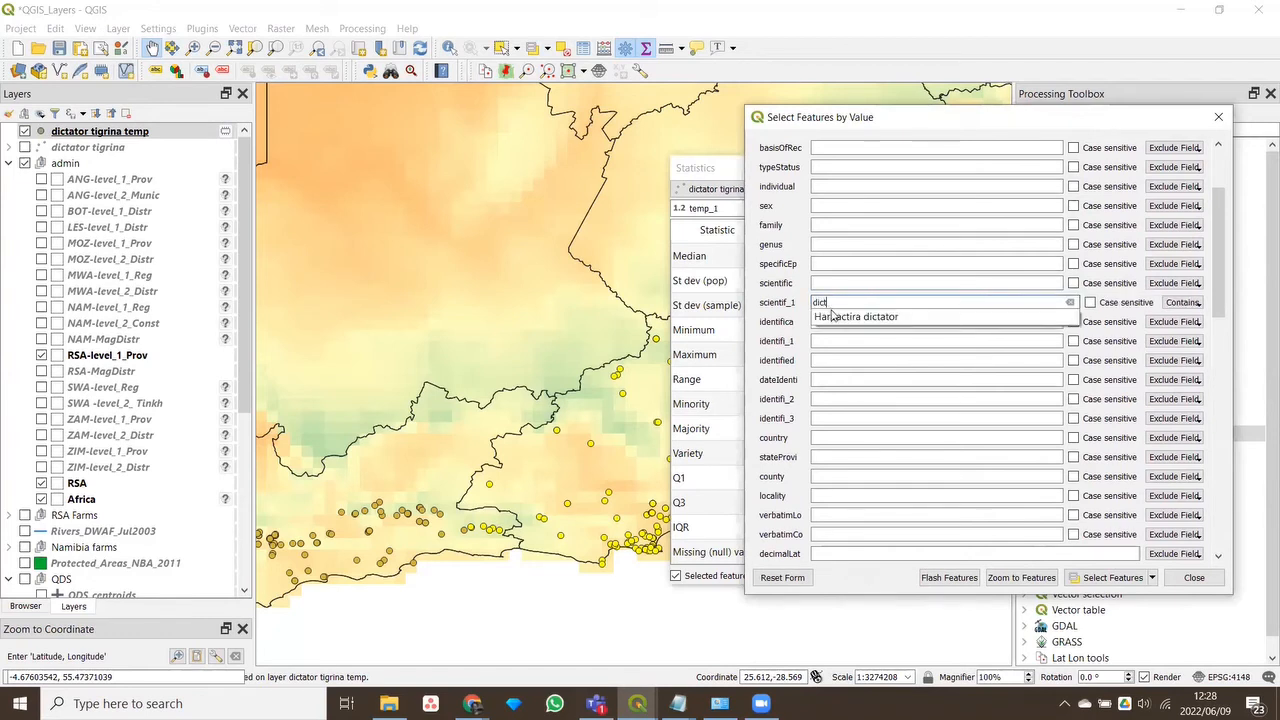
click(830, 316)
click(1110, 578)
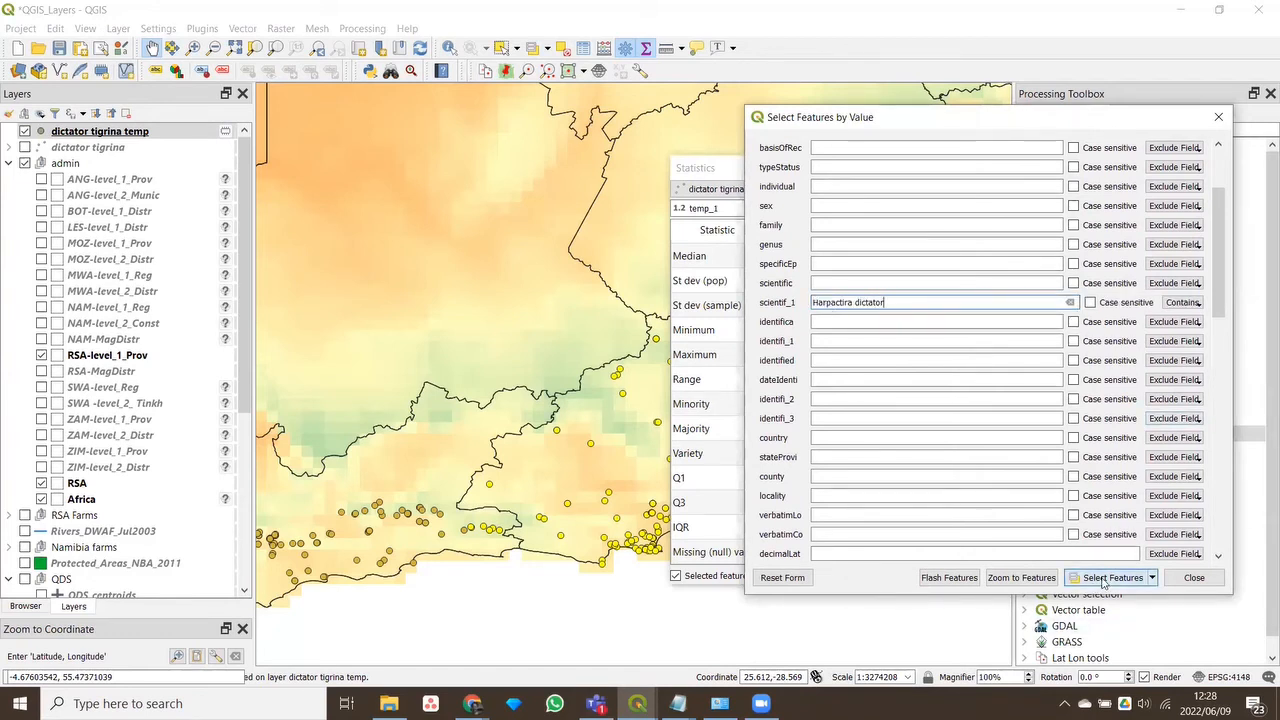
click(716, 172)
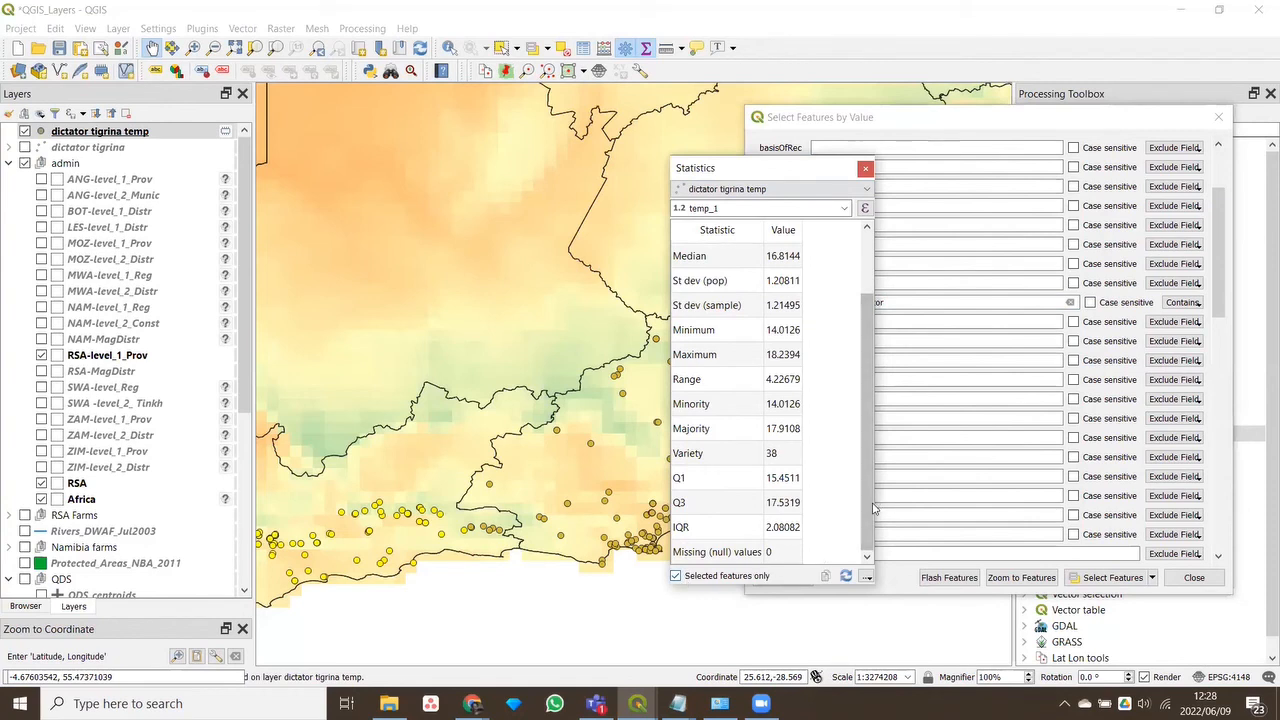
drag(869, 492, 878, 477)
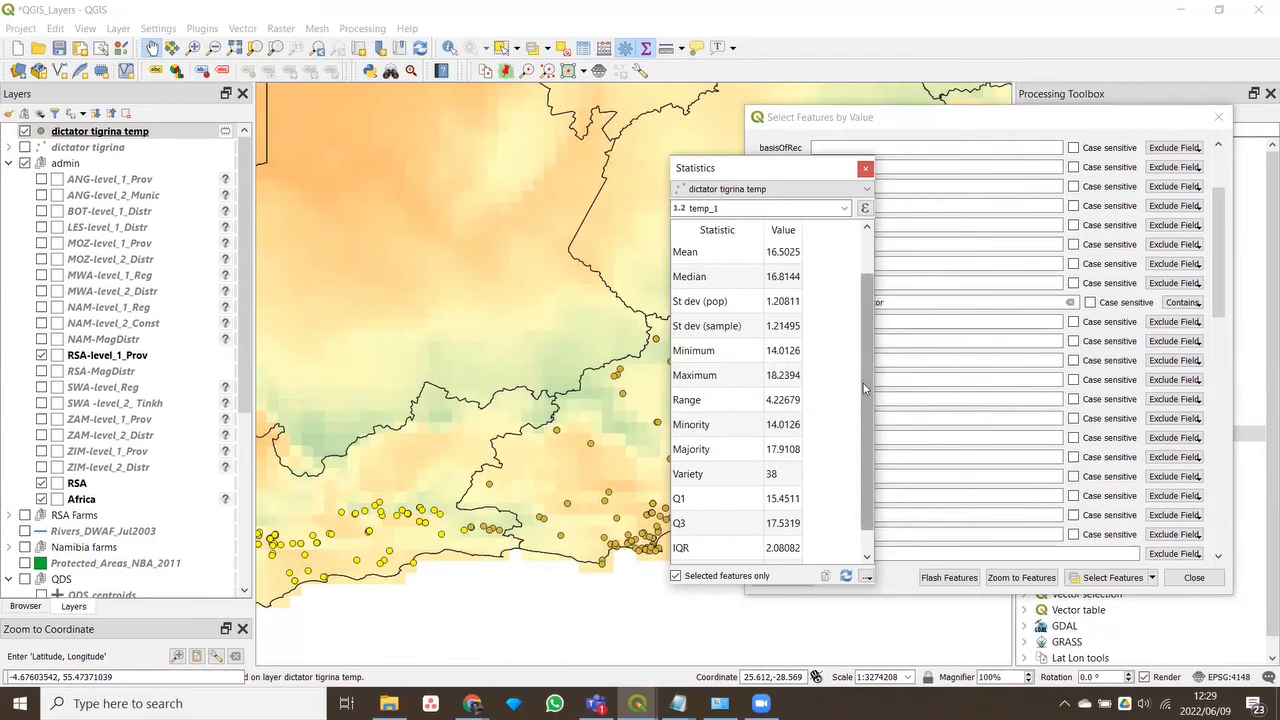
Review the full list of temp_1 statistics for the selected dictator records, then close the statistics and value selection windows
drag(863, 399, 865, 340)
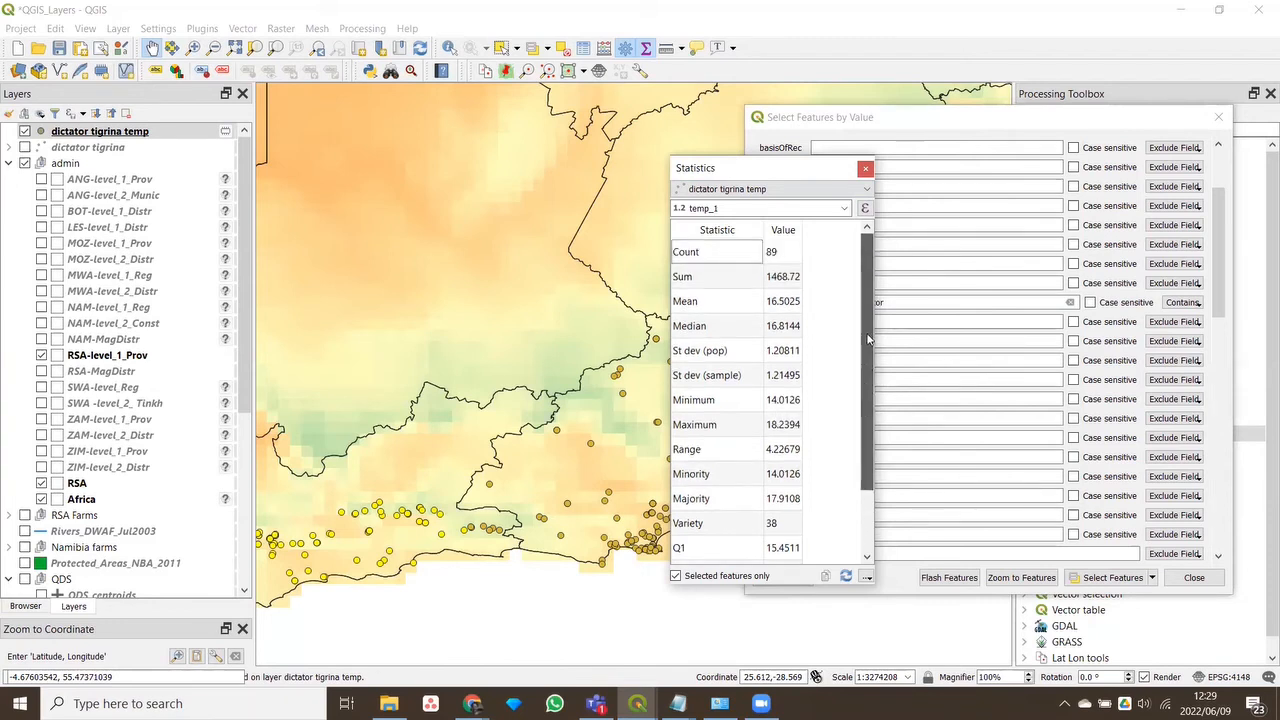
mouse_move(868, 340)
mouse_down()
mouse_move(872, 418)
mouse_move(870, 335)
mouse_up()
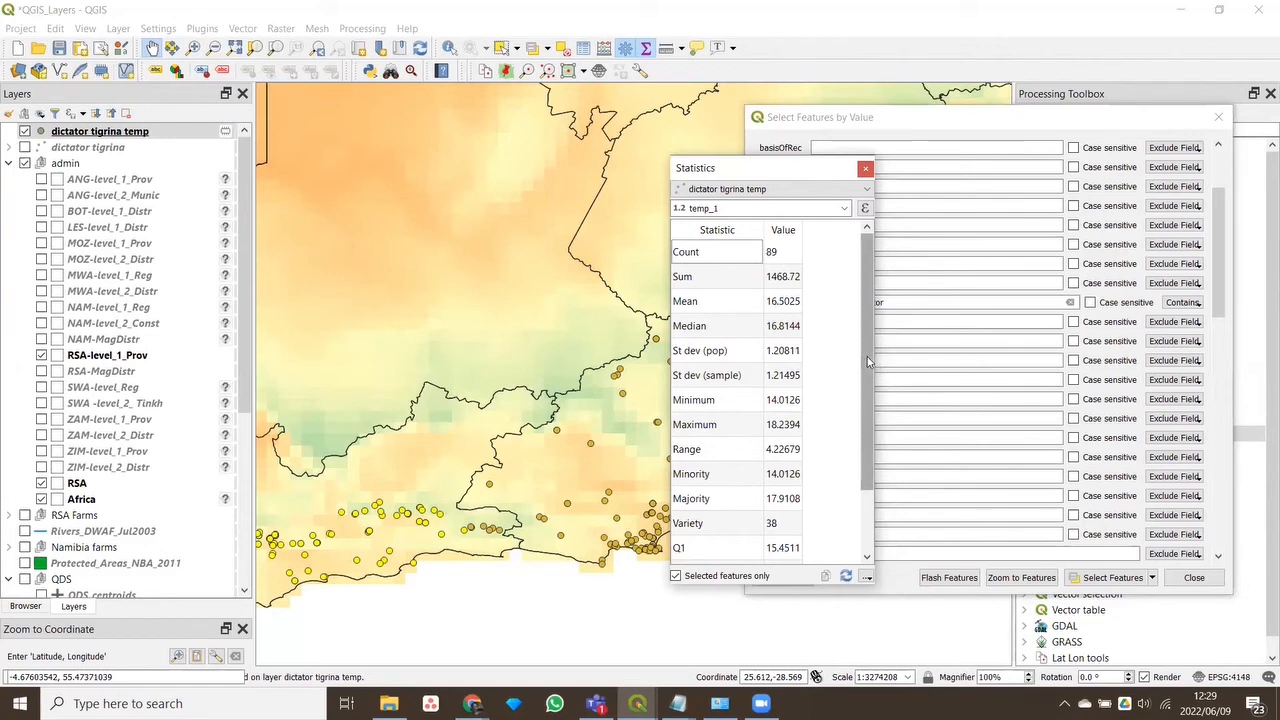
drag(870, 364, 867, 424)
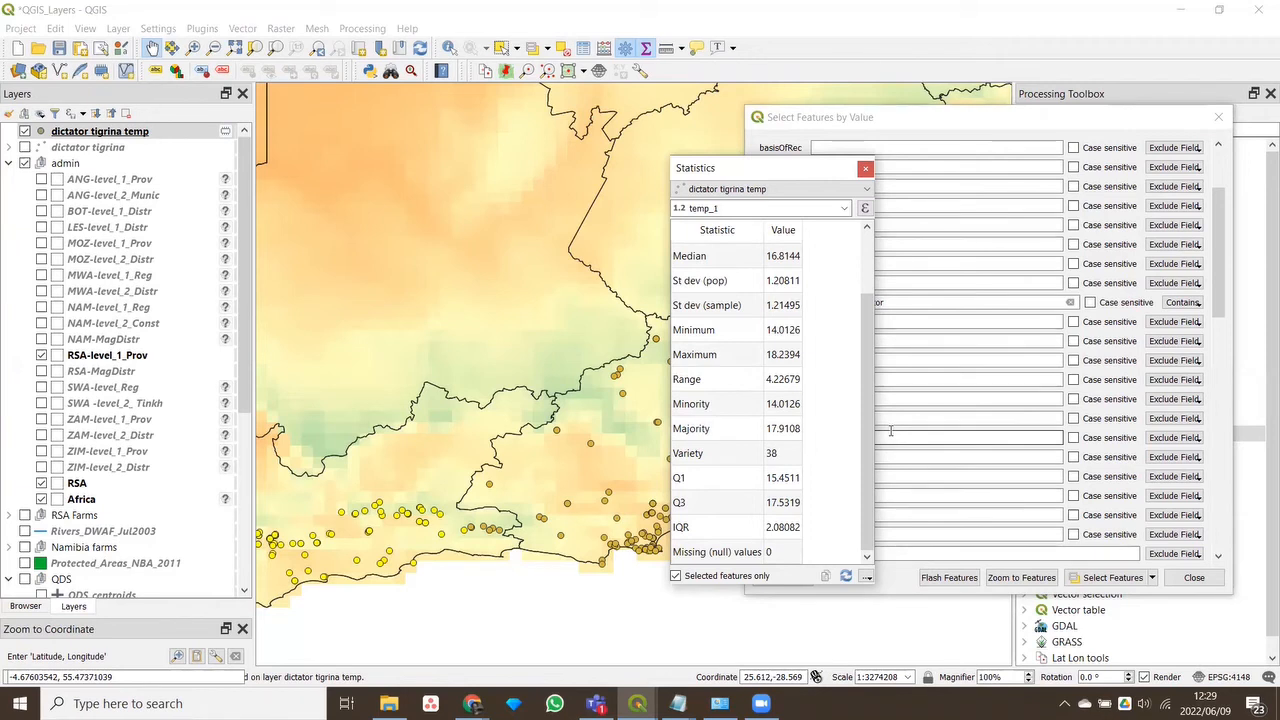
drag(864, 411, 869, 344)
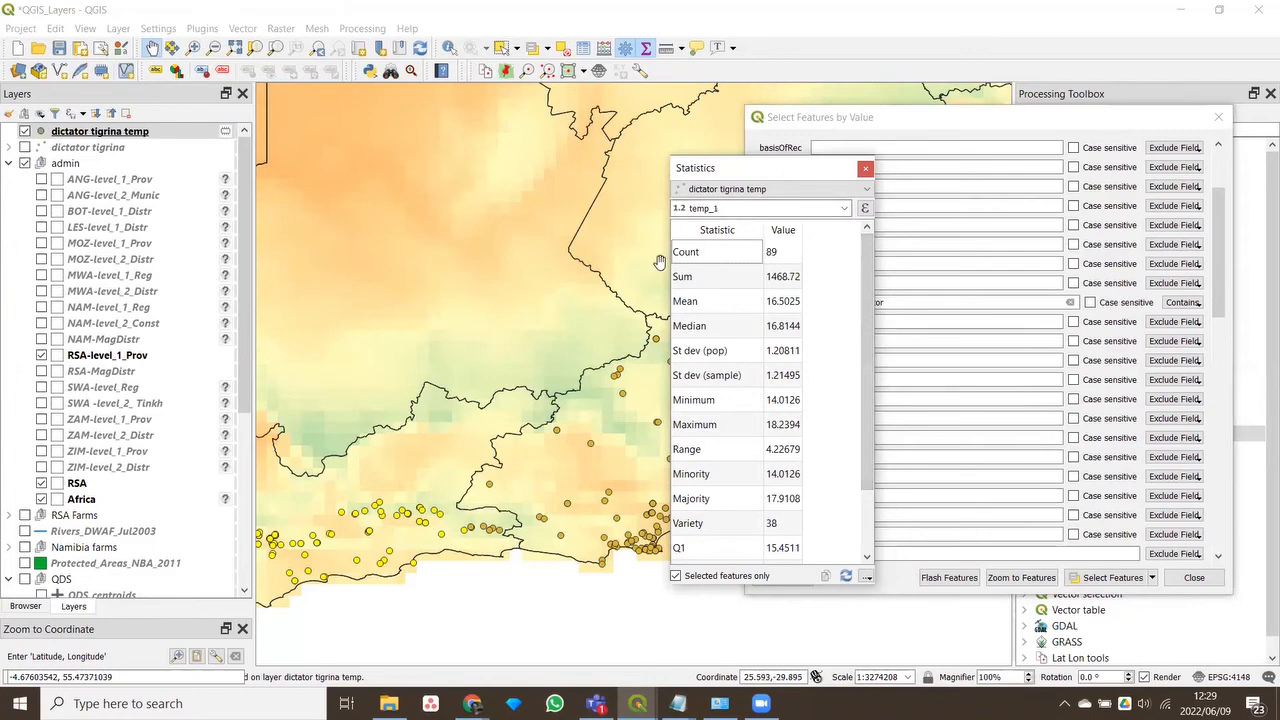
drag(665, 262, 569, 262)
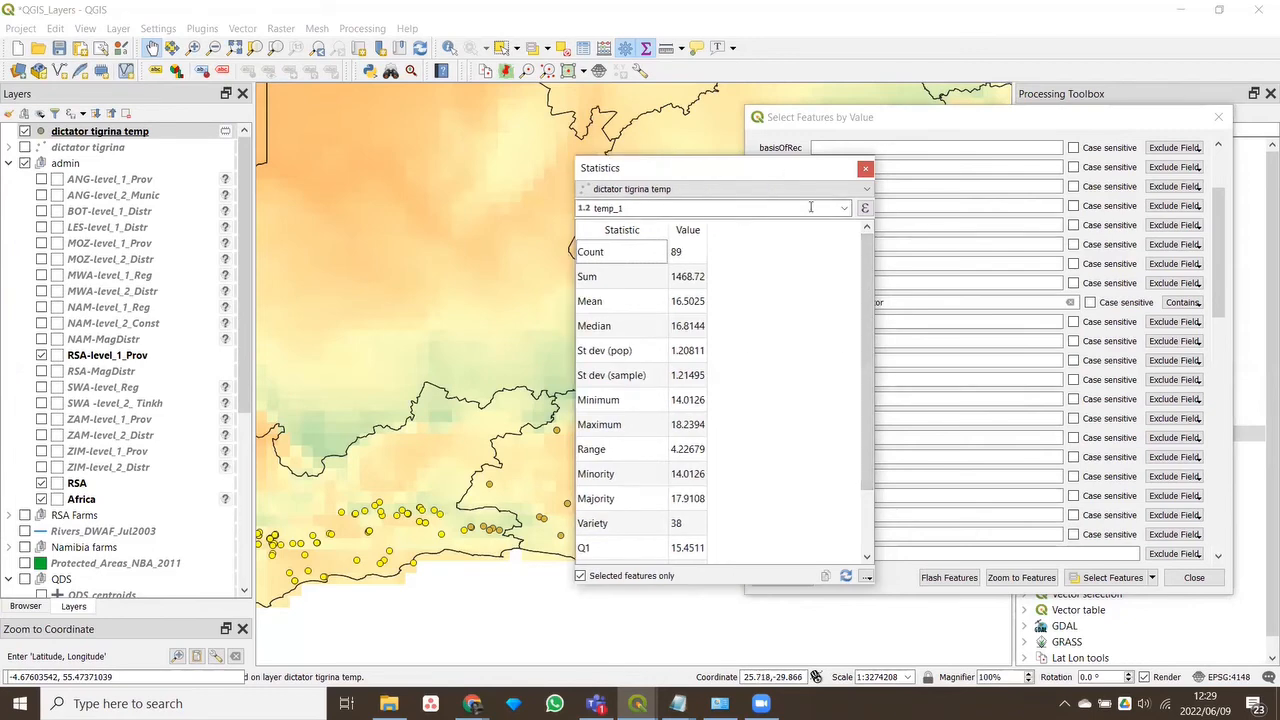
click(865, 168)
click(1222, 118)
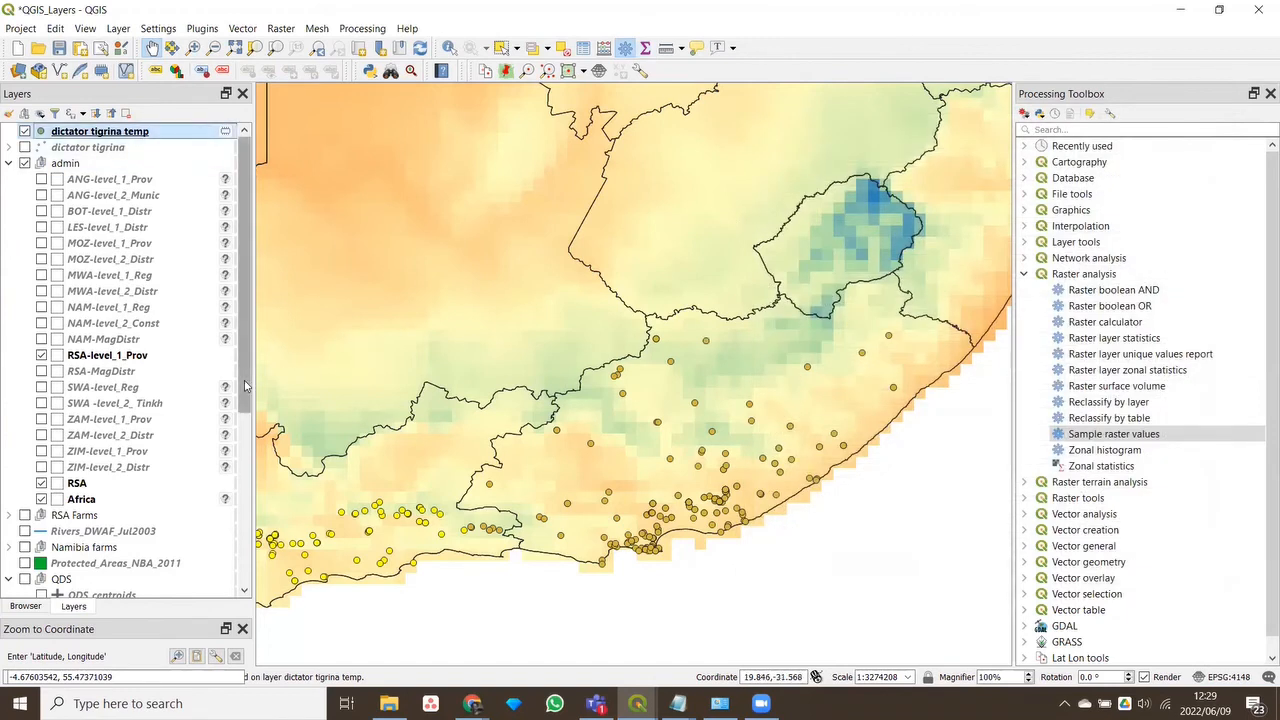
Set up Sample raster values for the dictator tigrina temp points with Southern Africa DEM as the raster layer
scroll(245, 378, down, 3)
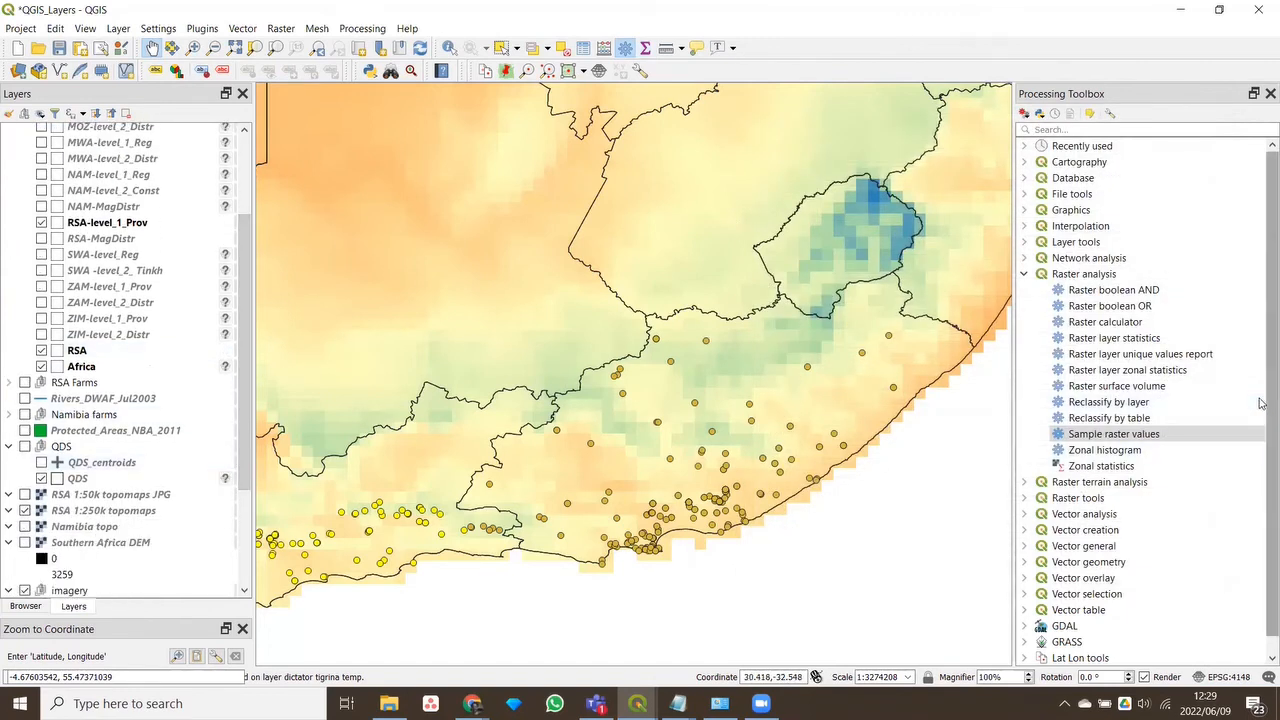
click(1083, 440)
double_click(1083, 440)
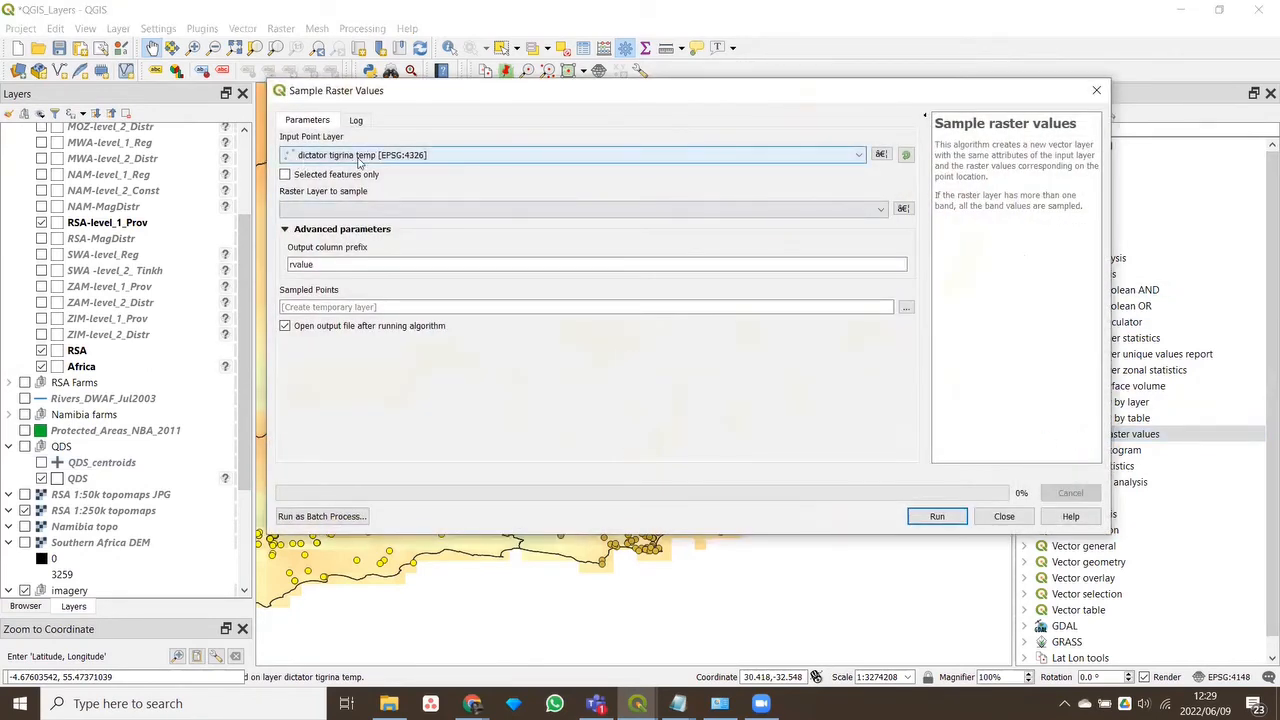
click(881, 209)
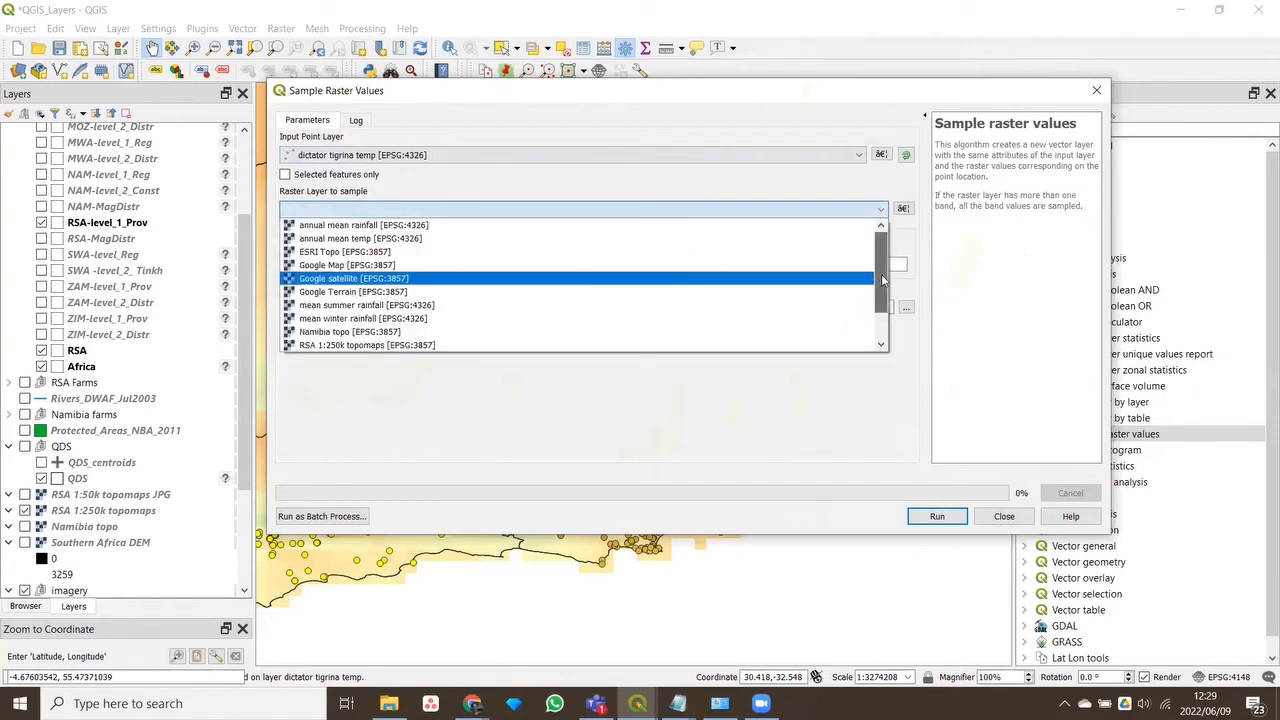
scroll(880, 277, down, 1)
click(472, 334)
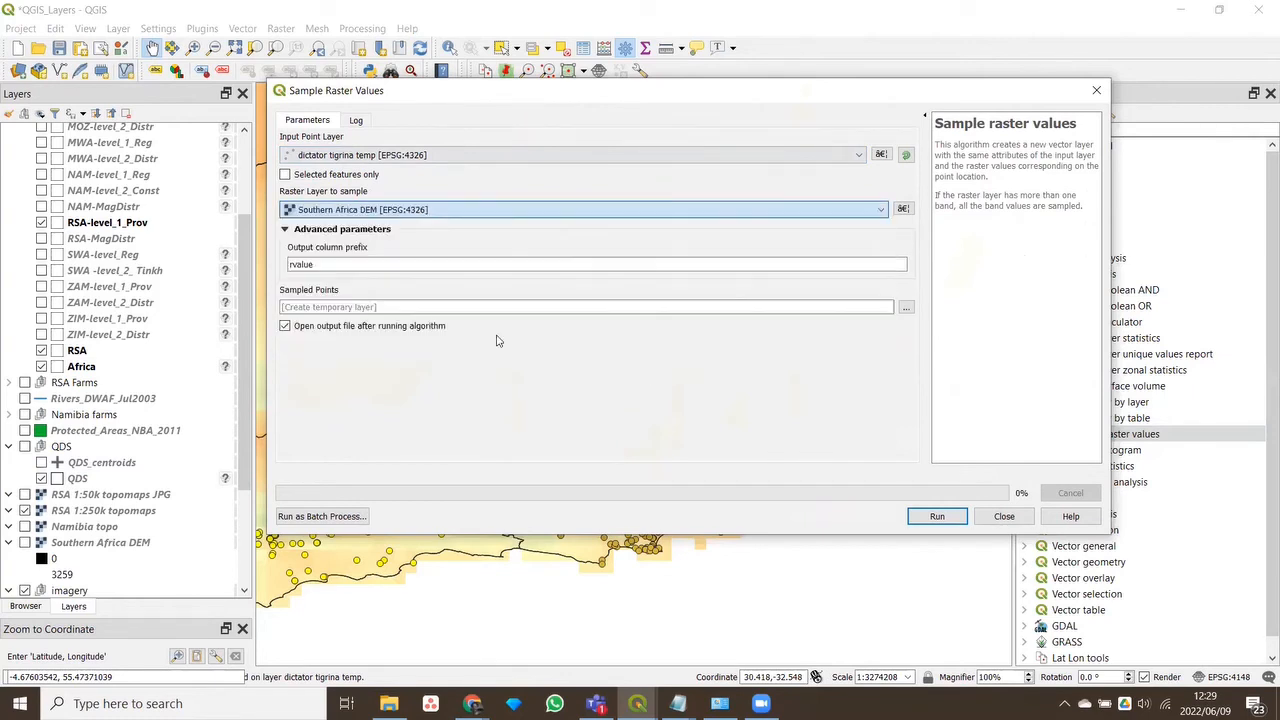
Set the output column prefix to elev, run the raster sampling to a temporary layer and close the tool
click(326, 264)
drag(326, 264, 280, 264)
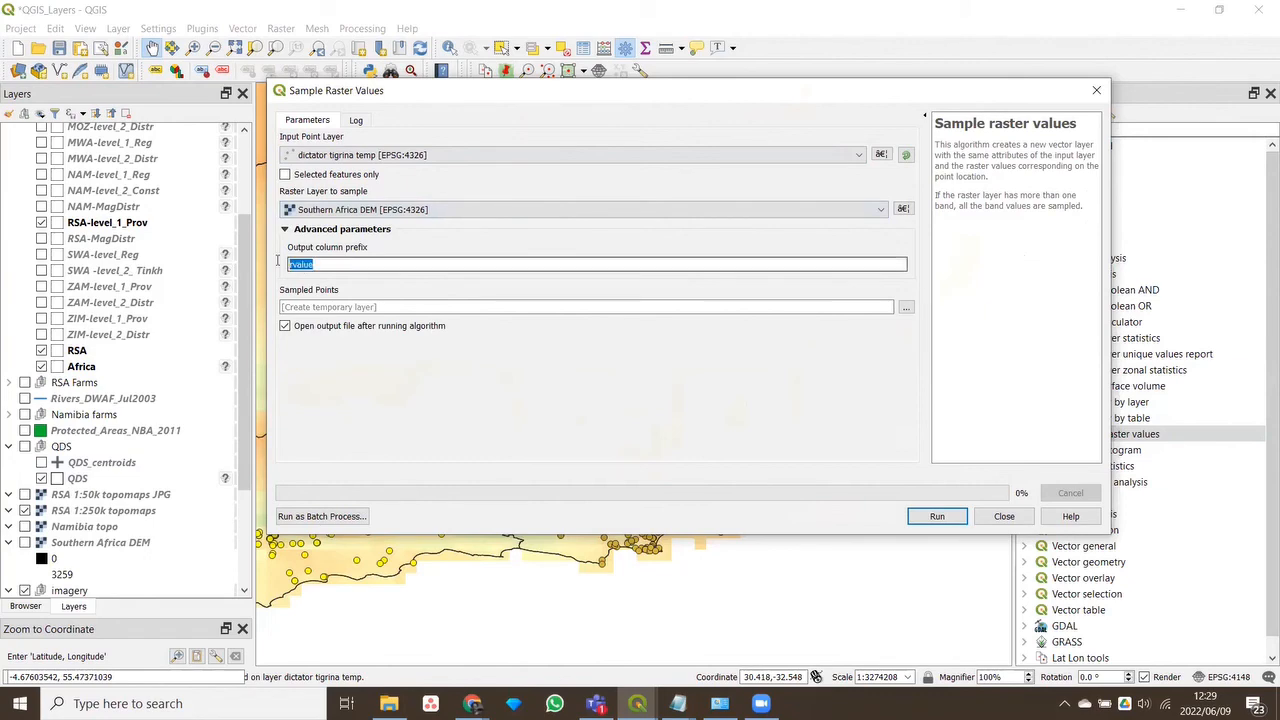
text(elev)
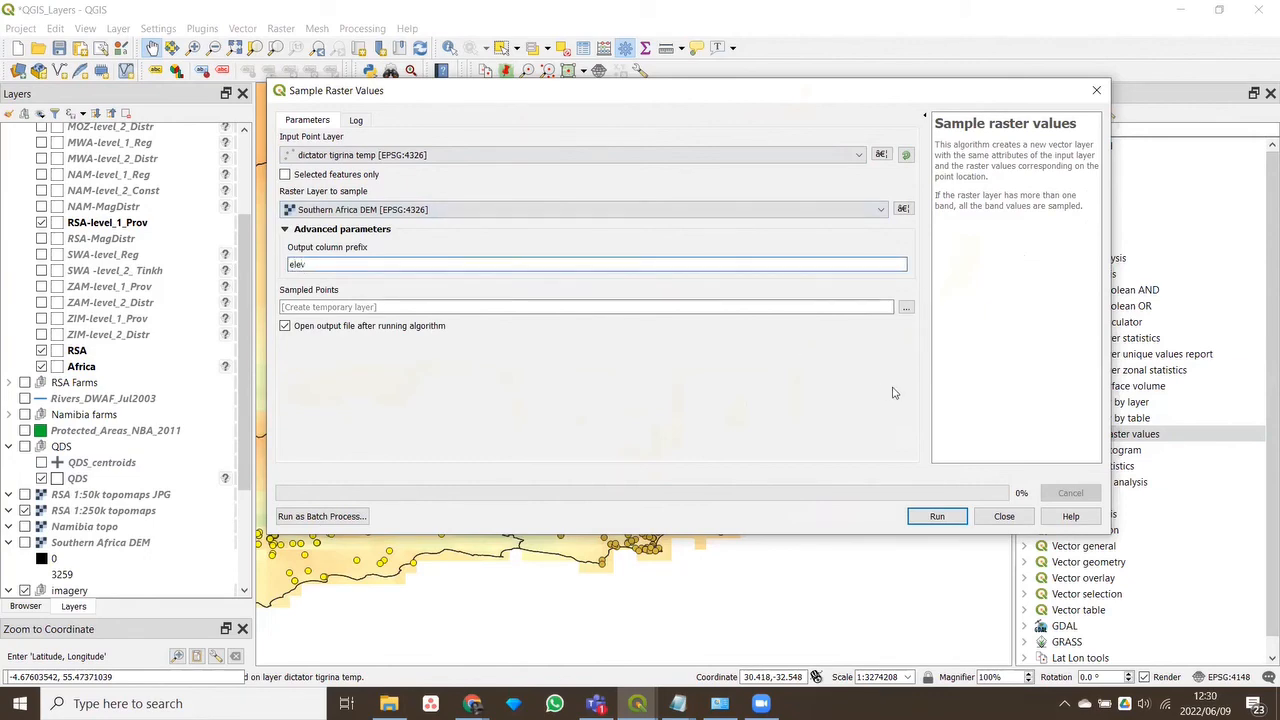
click(937, 516)
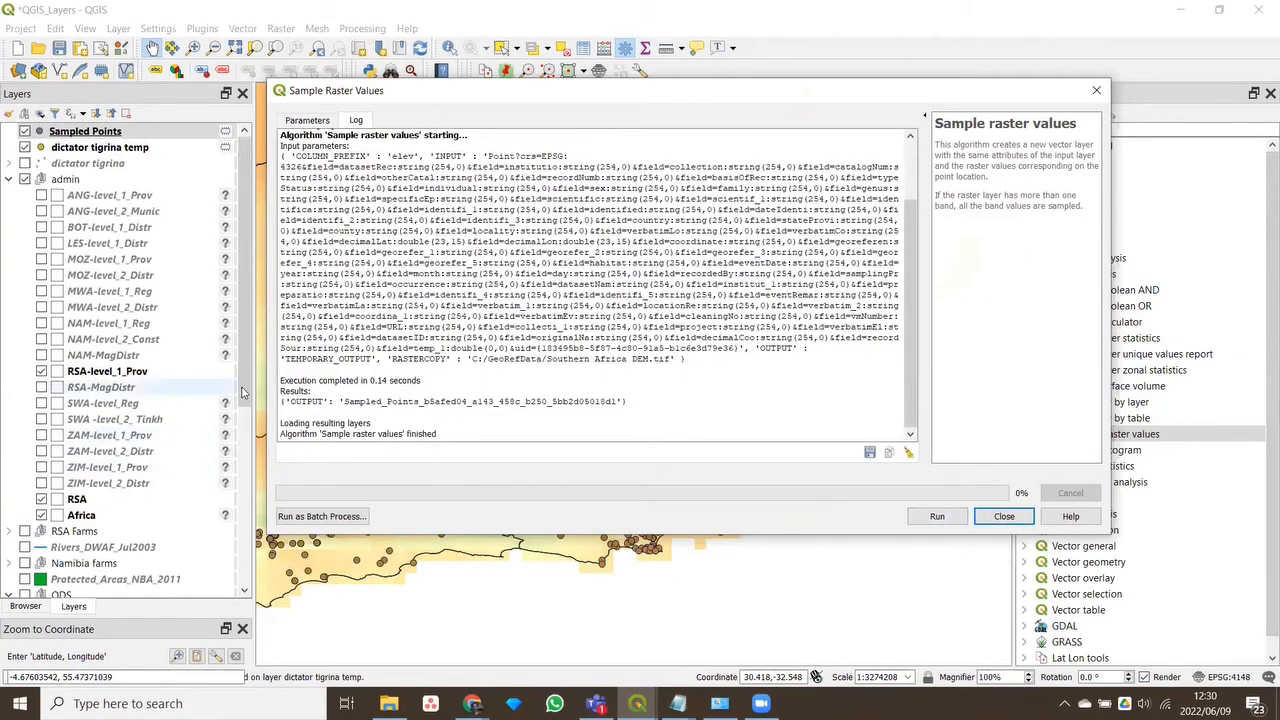
click(245, 290)
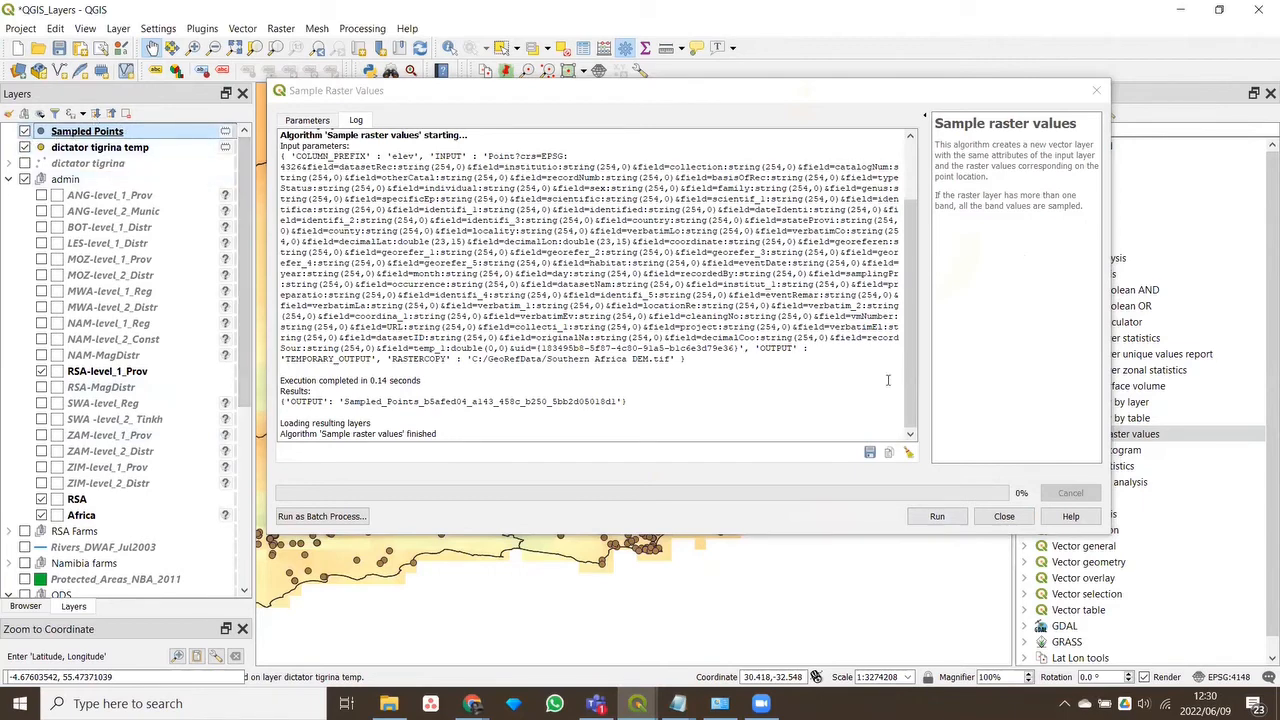
click(1004, 516)
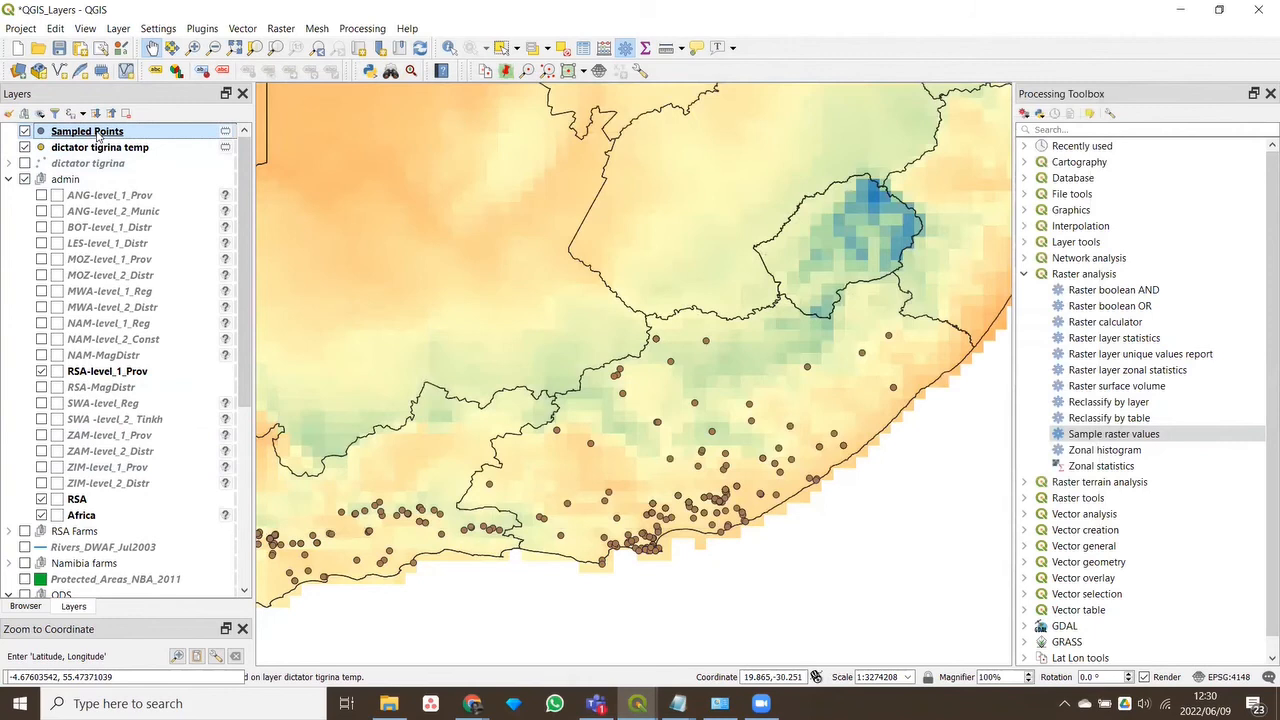
Rename the Sampled Points layer as dictator tigrina temp elev and hide the dictator tigrina temp layer
right_click(99, 135)
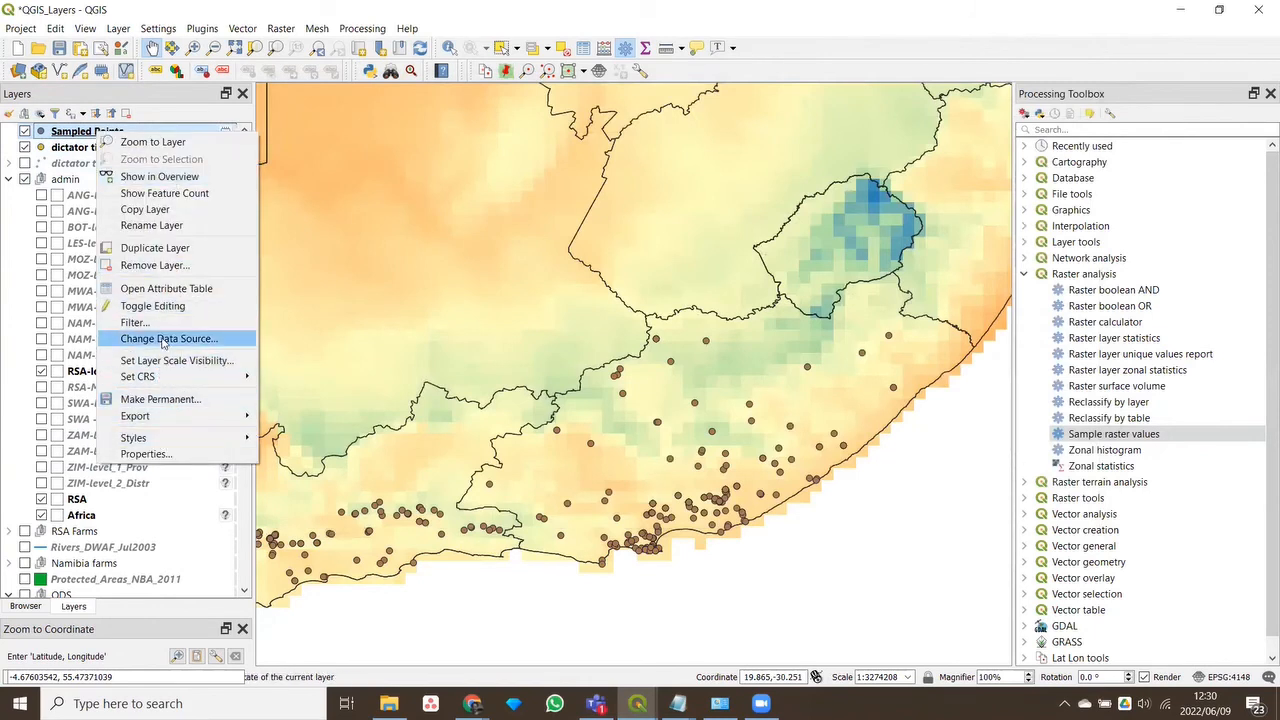
click(158, 225)
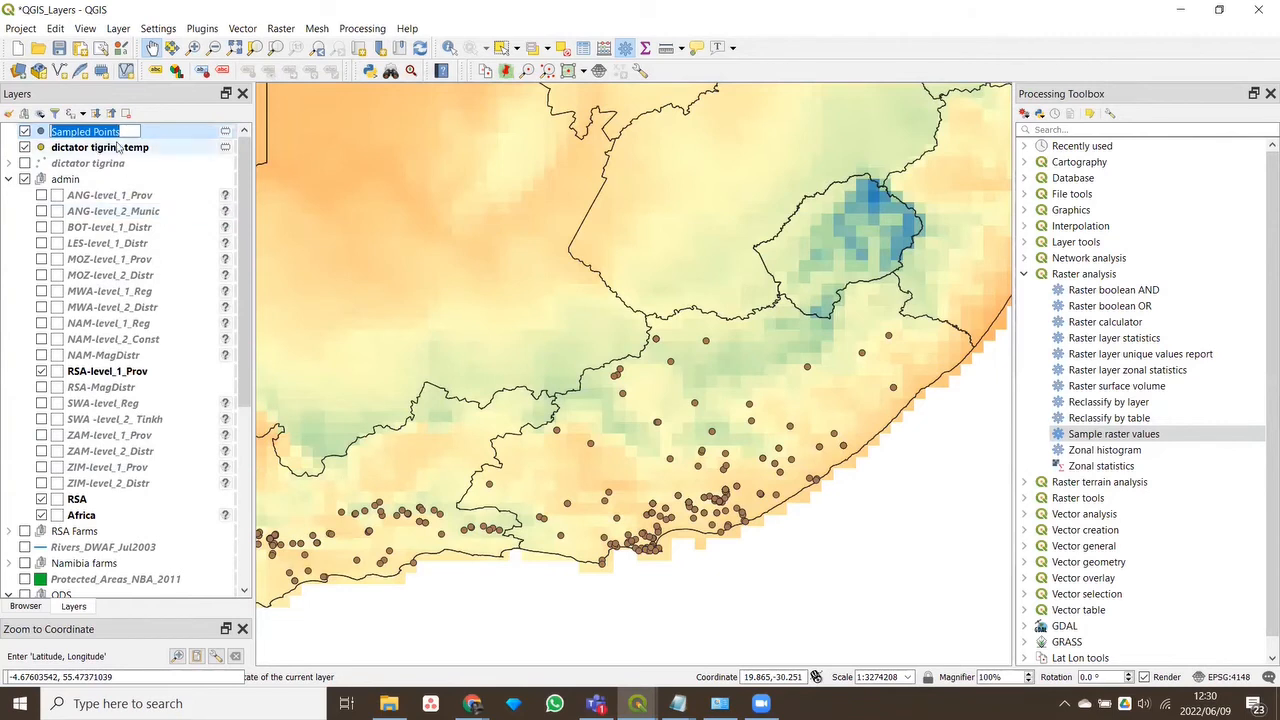
text(dictat)
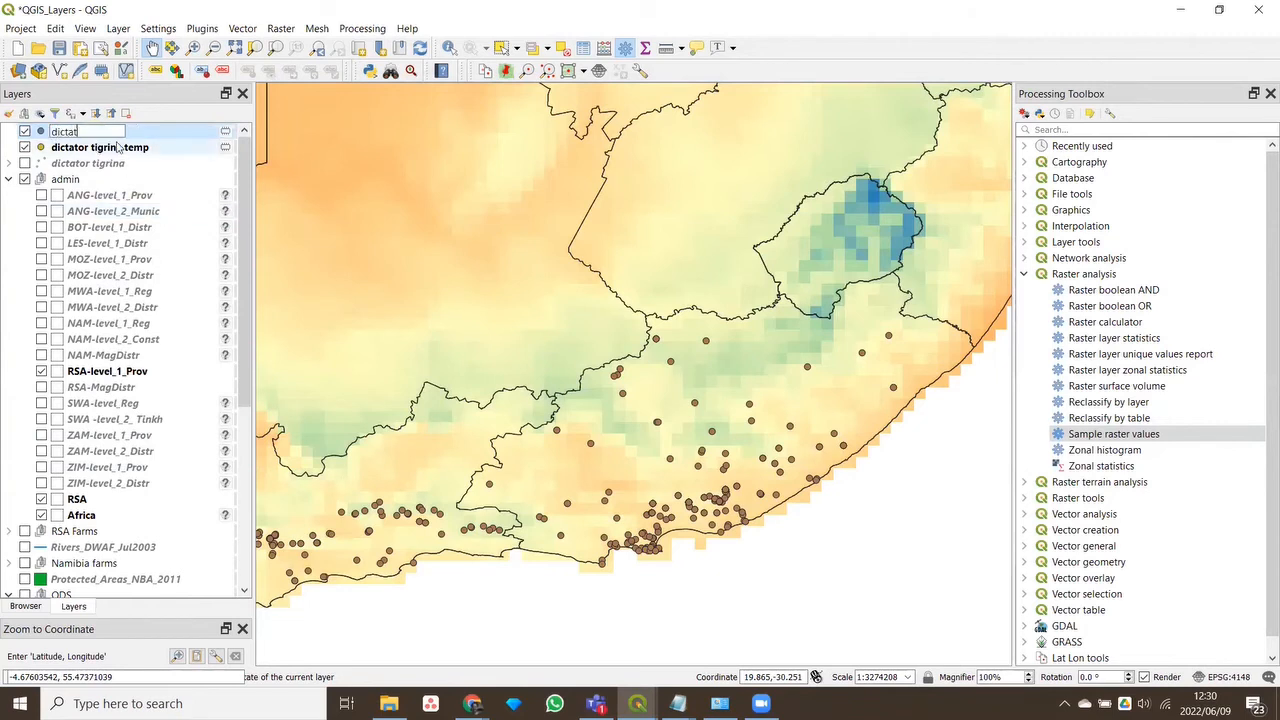
key(BackSpace)
key(BackSpace)
text(grina temp elev)
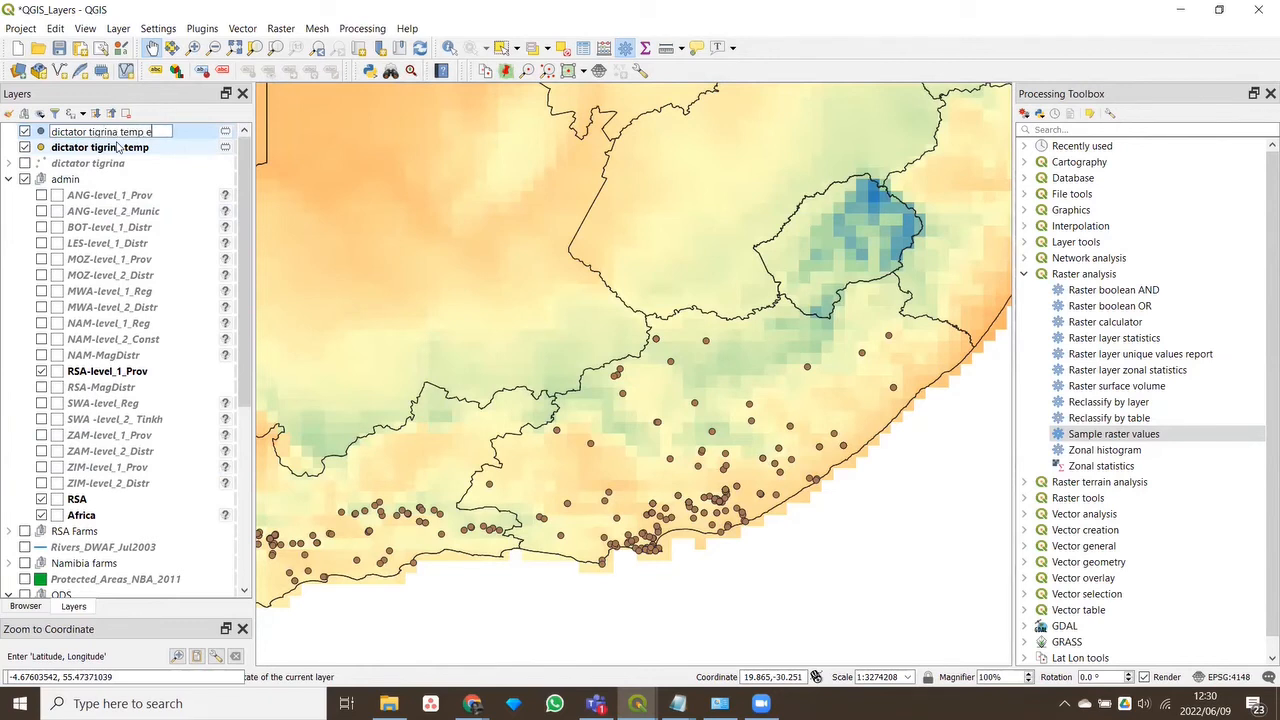
click(25, 147)
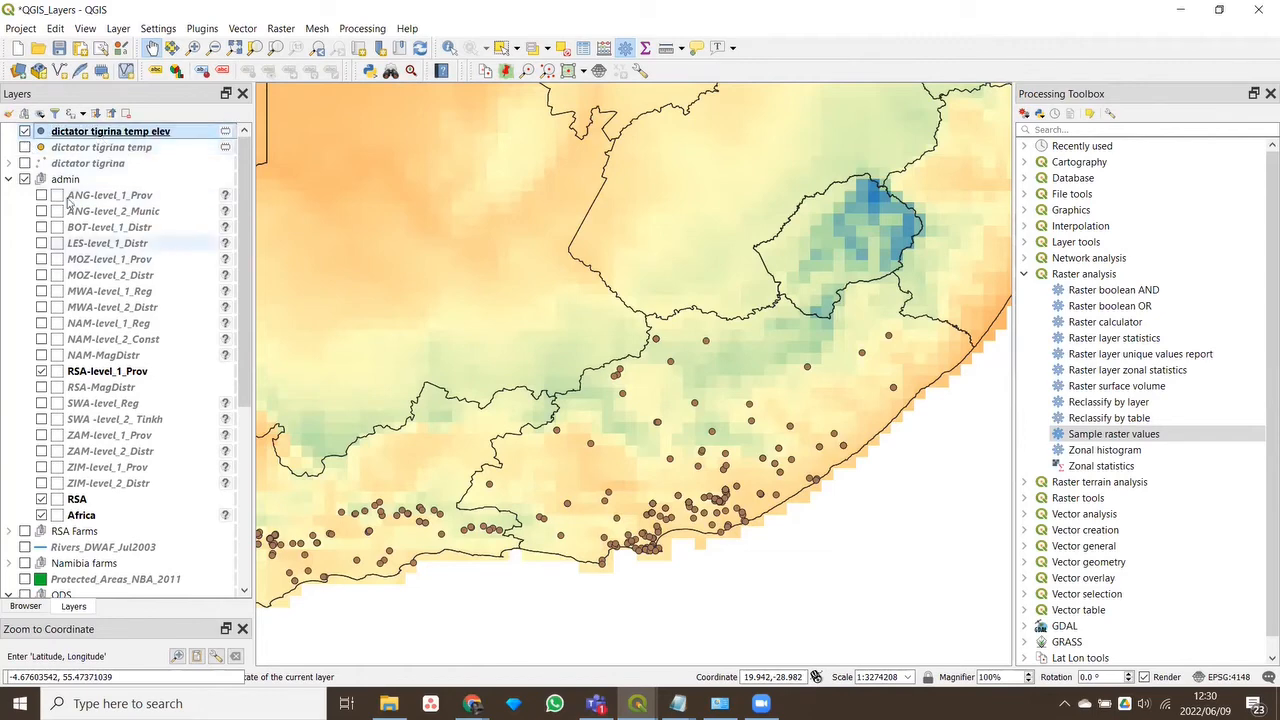
Examine the temp_1 and elev_1 columns in the attribute table of dictator tigrina temp elev
right_click(161, 134)
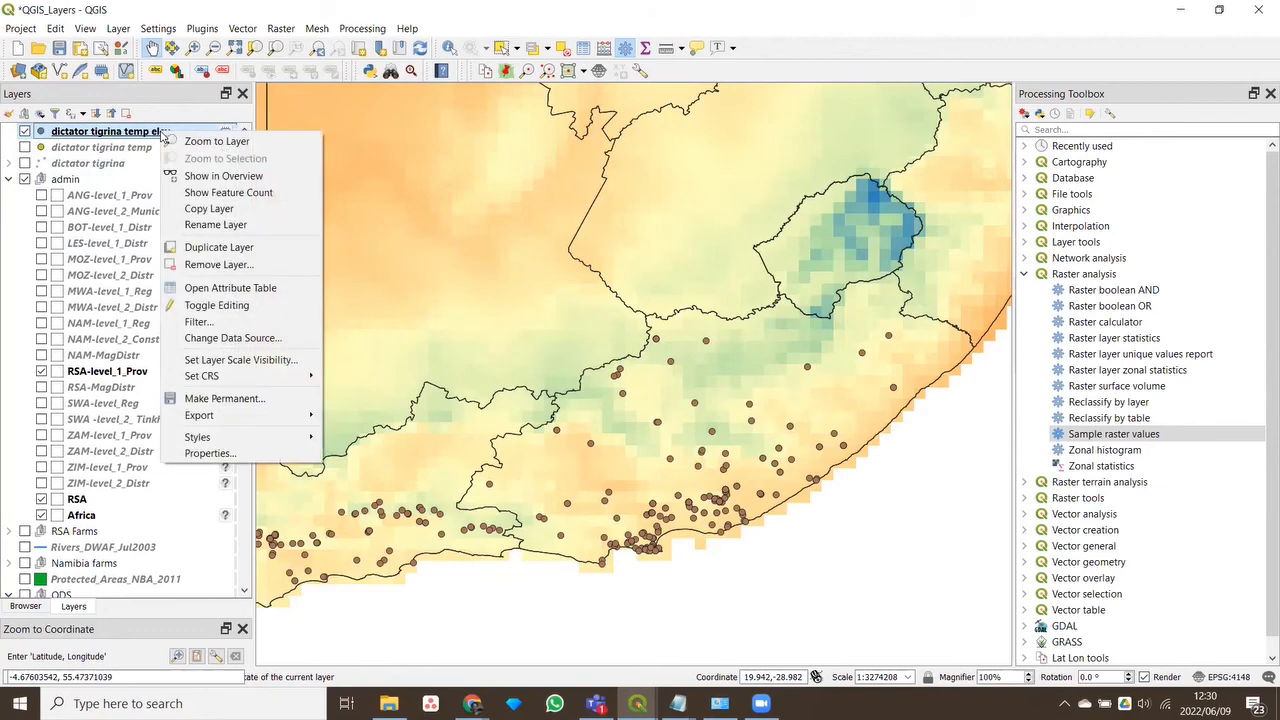
click(586, 49)
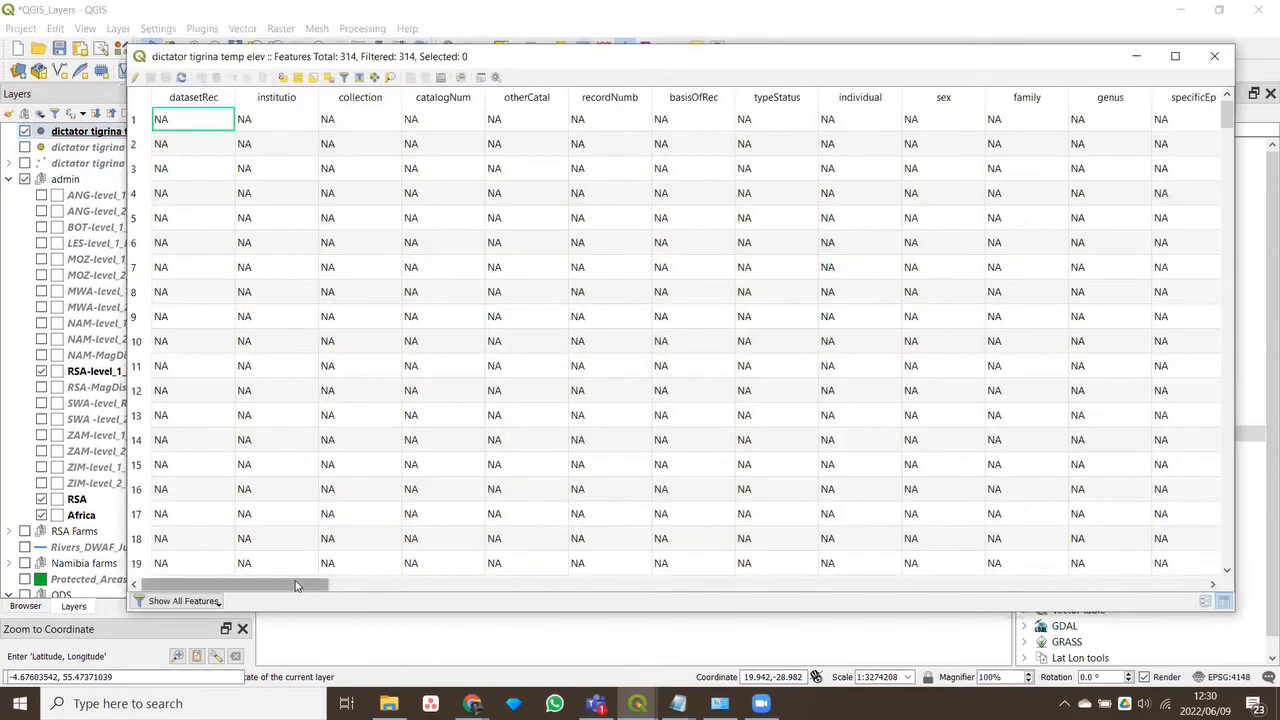
drag(297, 585, 1190, 602)
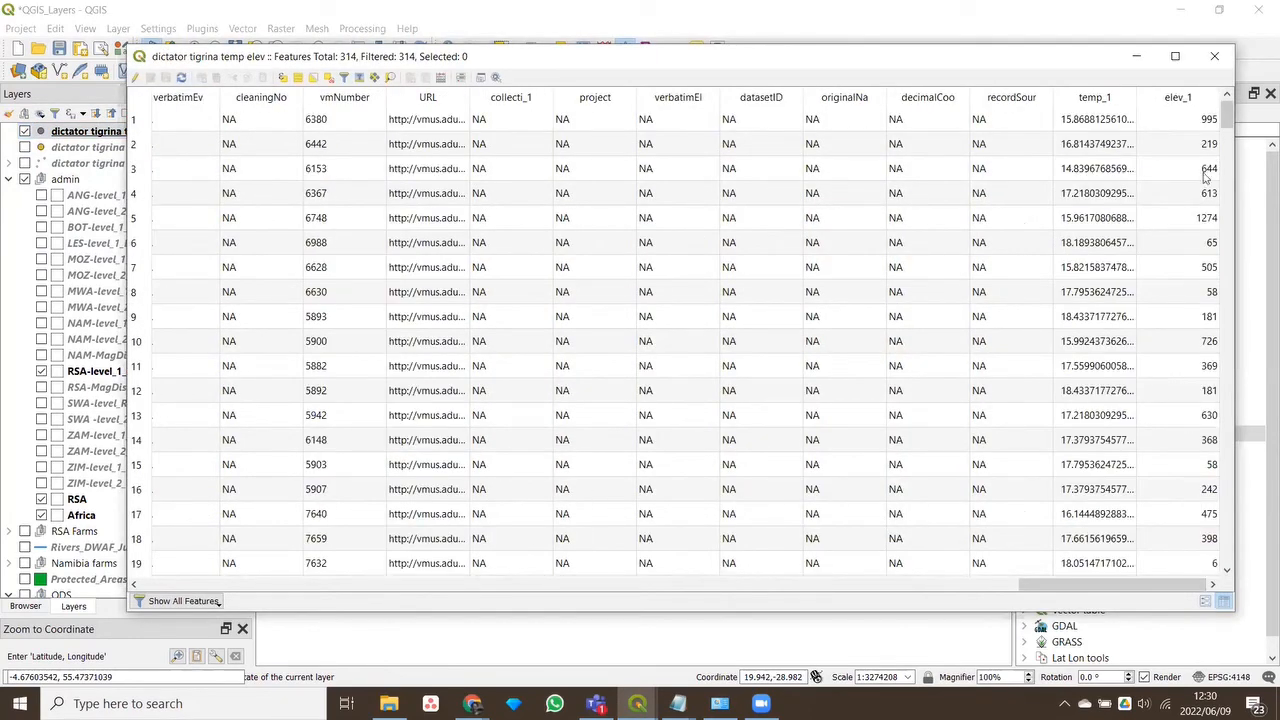
click(1136, 56)
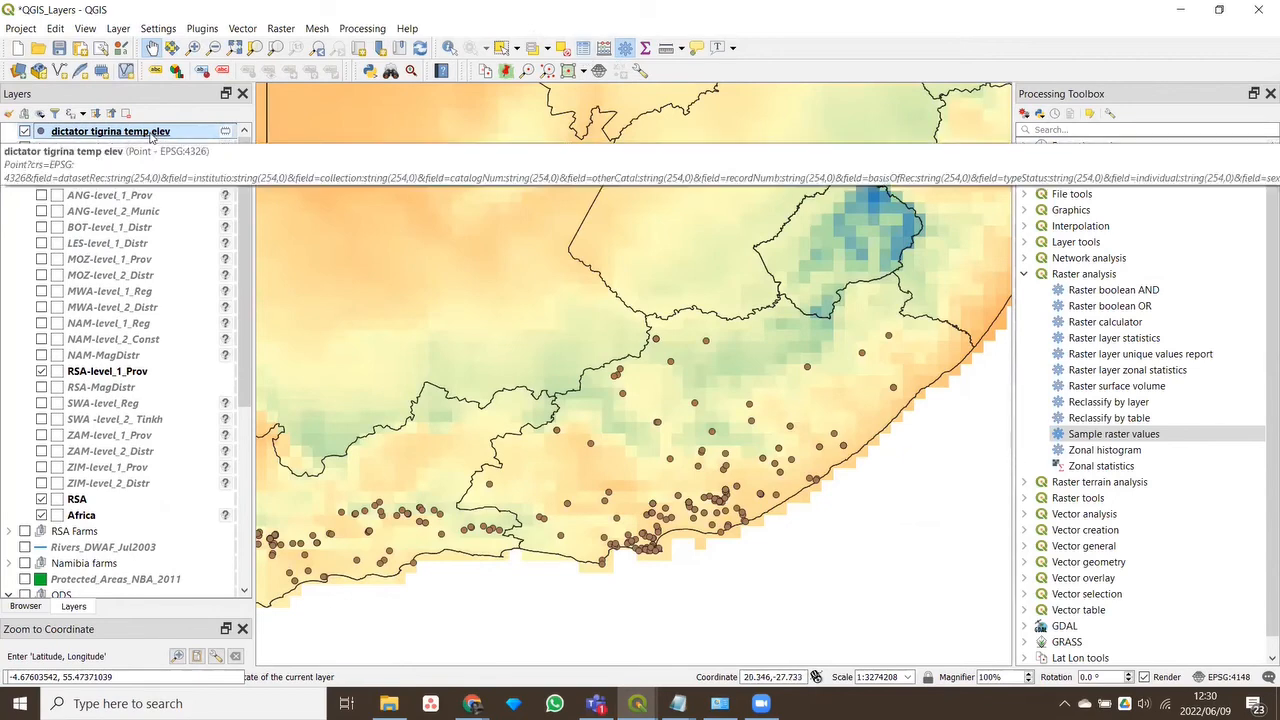
Select by value the dictator tigrina temp elev features whose scientif_1 field contains Harpactira dictator, and close the selection form
click(532, 48)
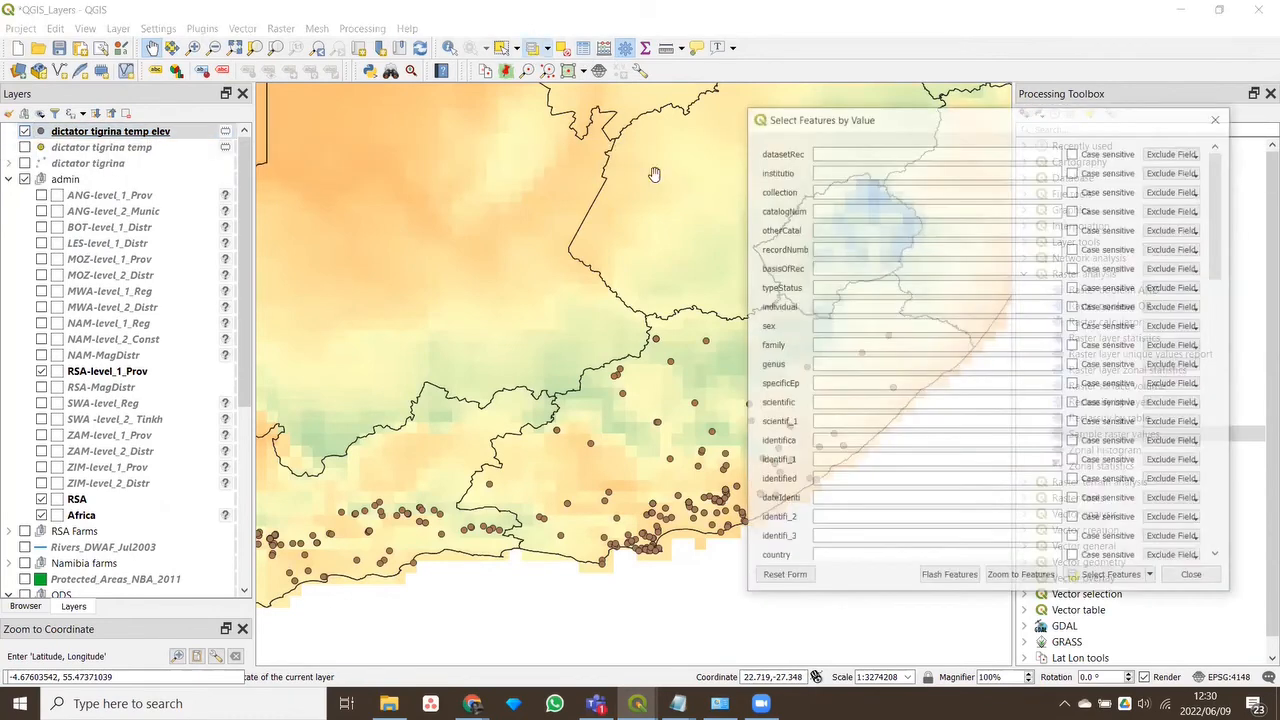
click(840, 421)
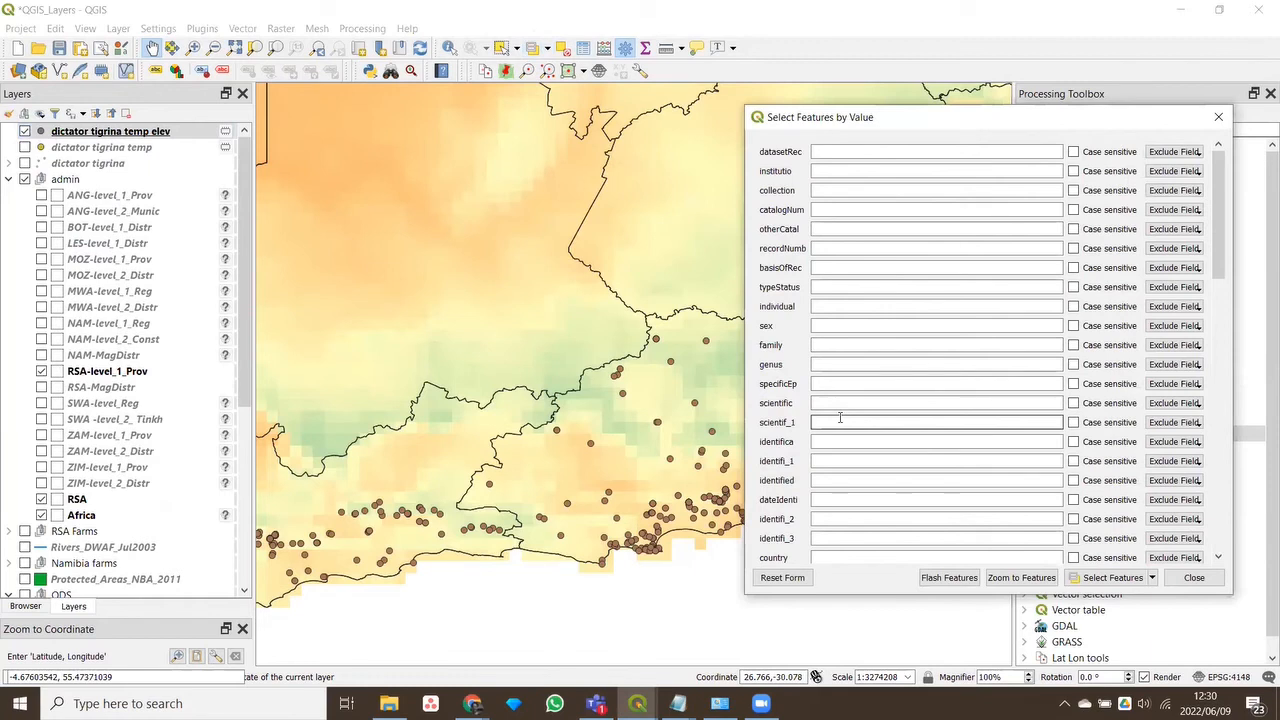
text(har)
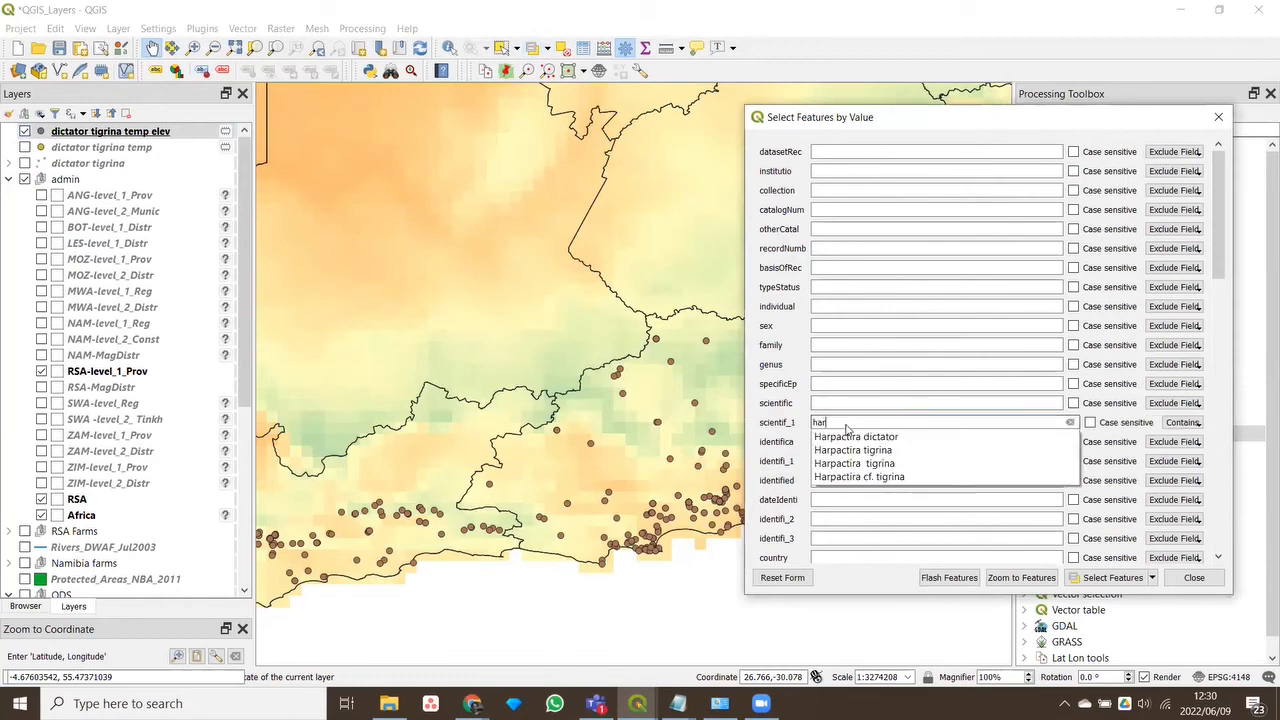
click(850, 437)
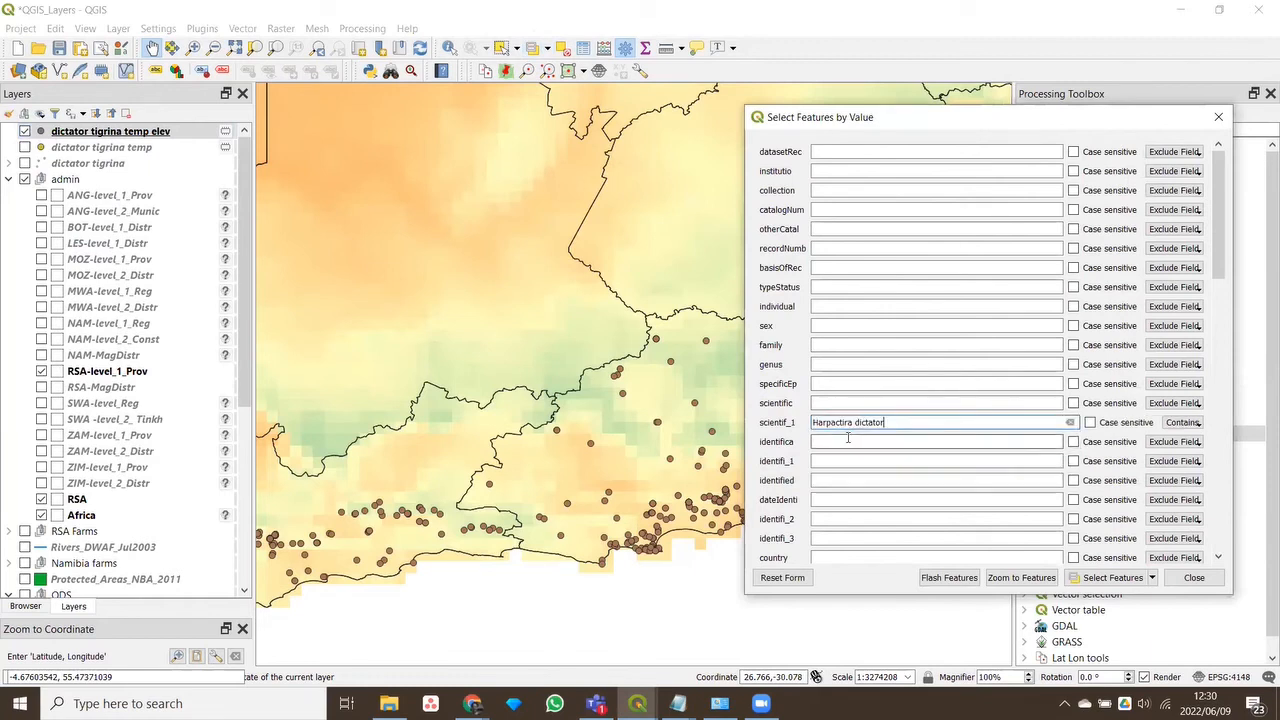
click(1107, 580)
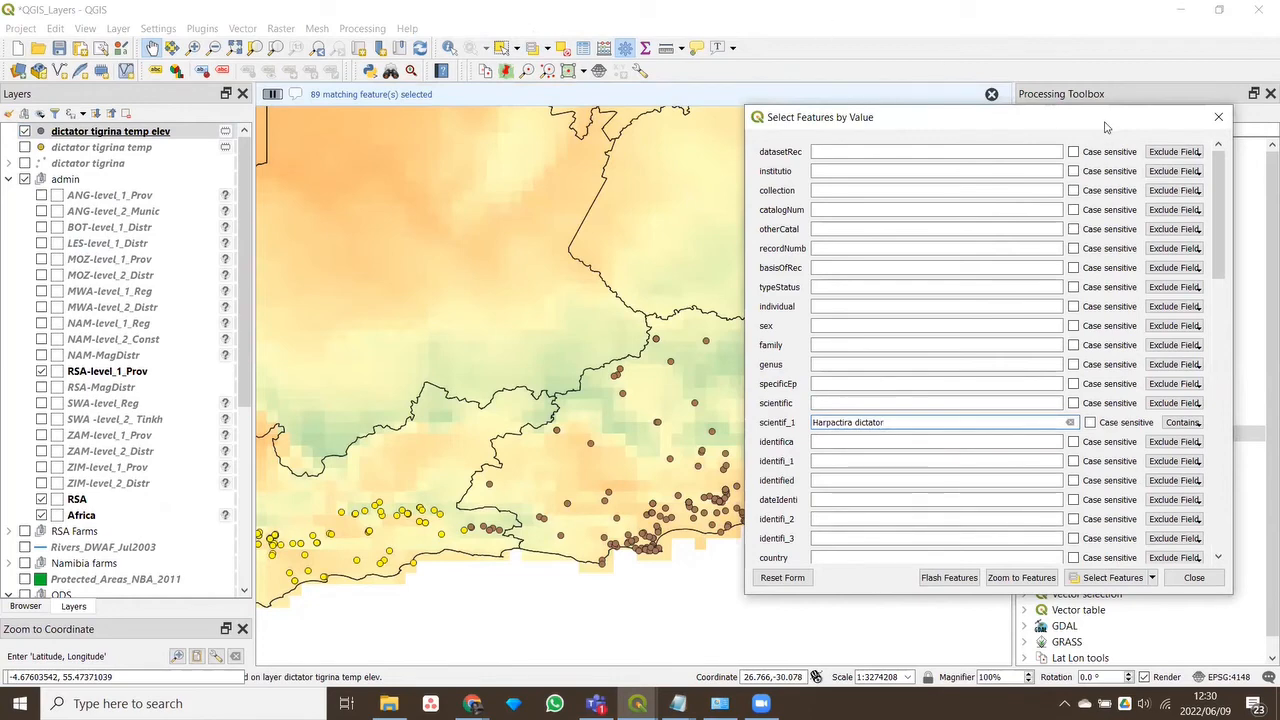
drag(1106, 126, 1041, 166)
click(1152, 158)
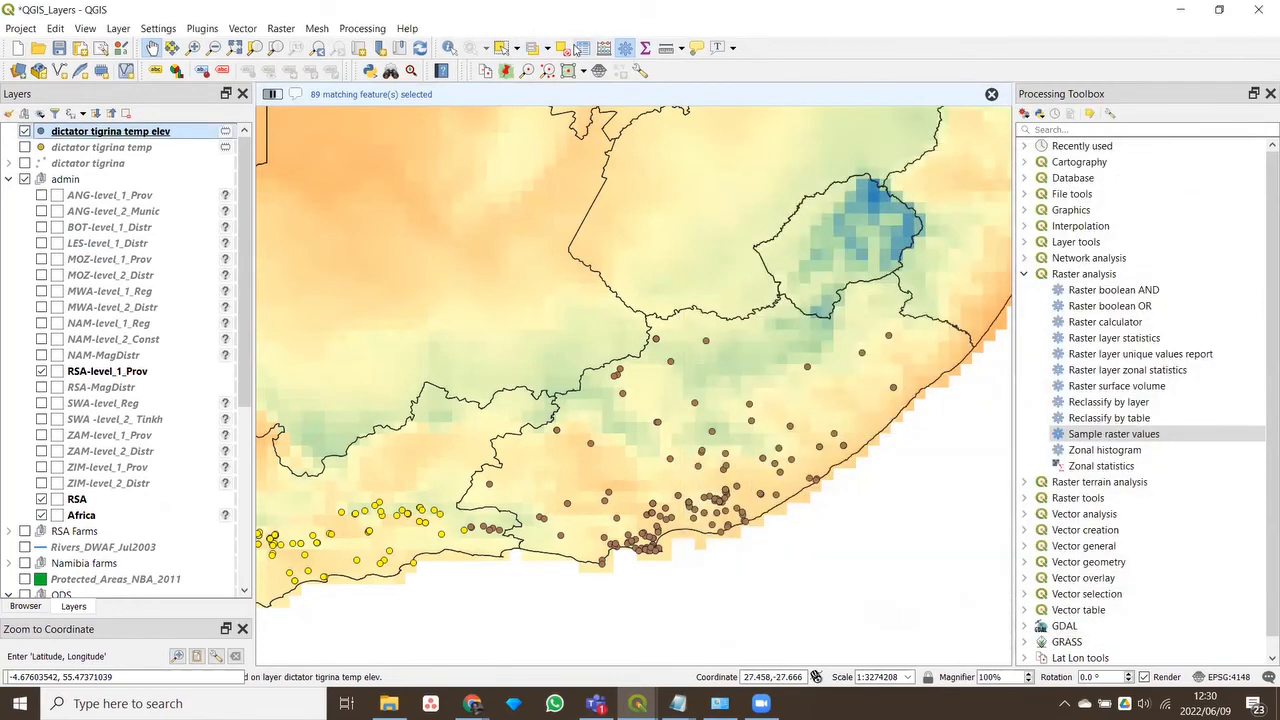
Calculate the elev_1 statistics of the dictator tigrina temp elev layer for the selected features
click(646, 48)
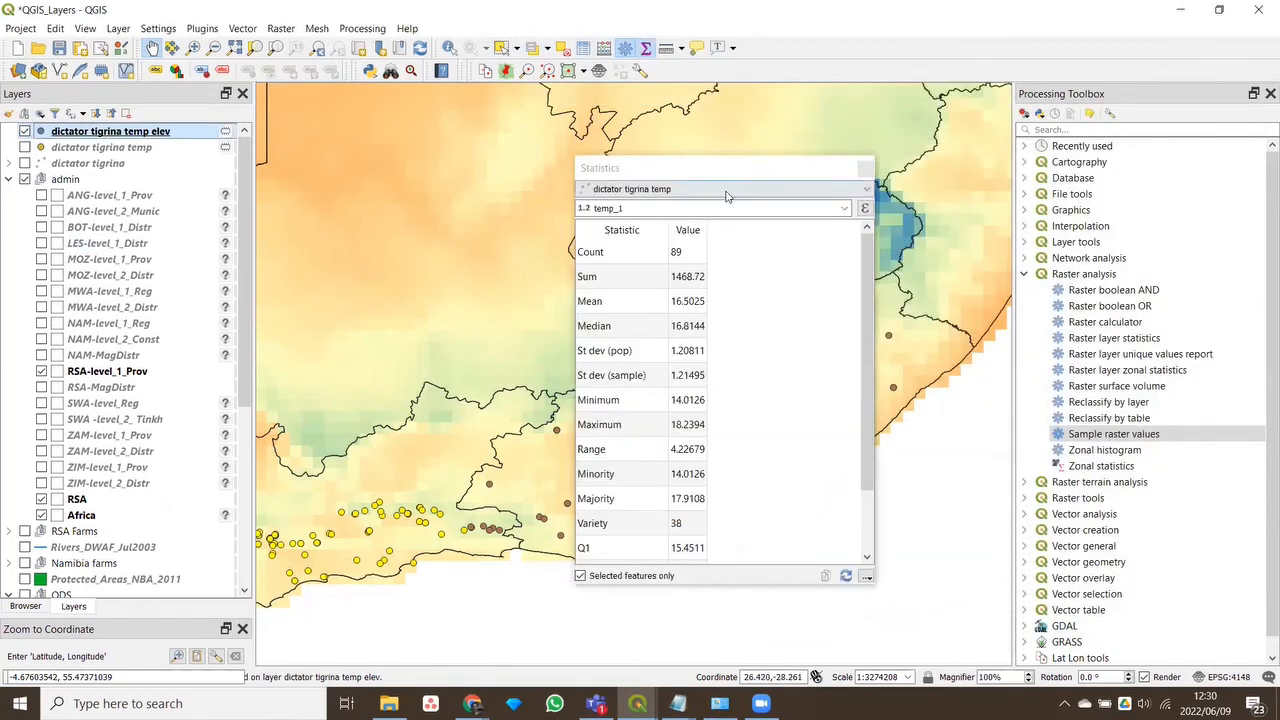
click(676, 192)
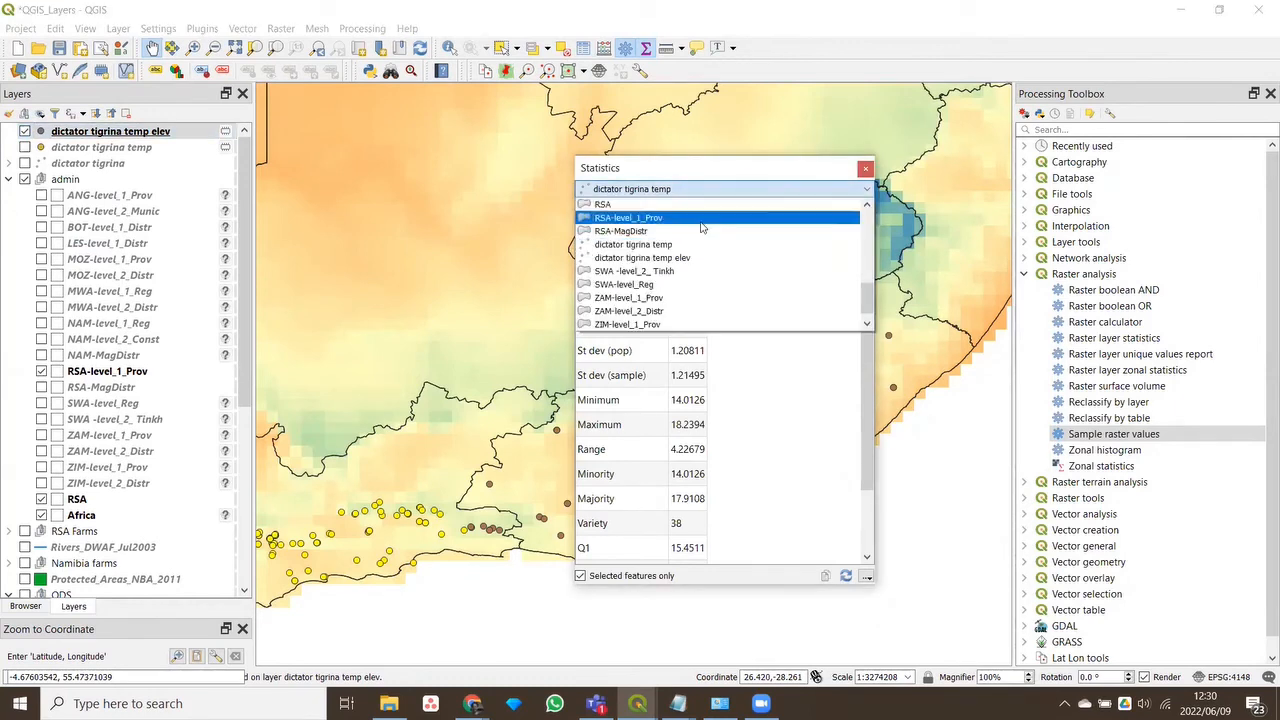
click(697, 257)
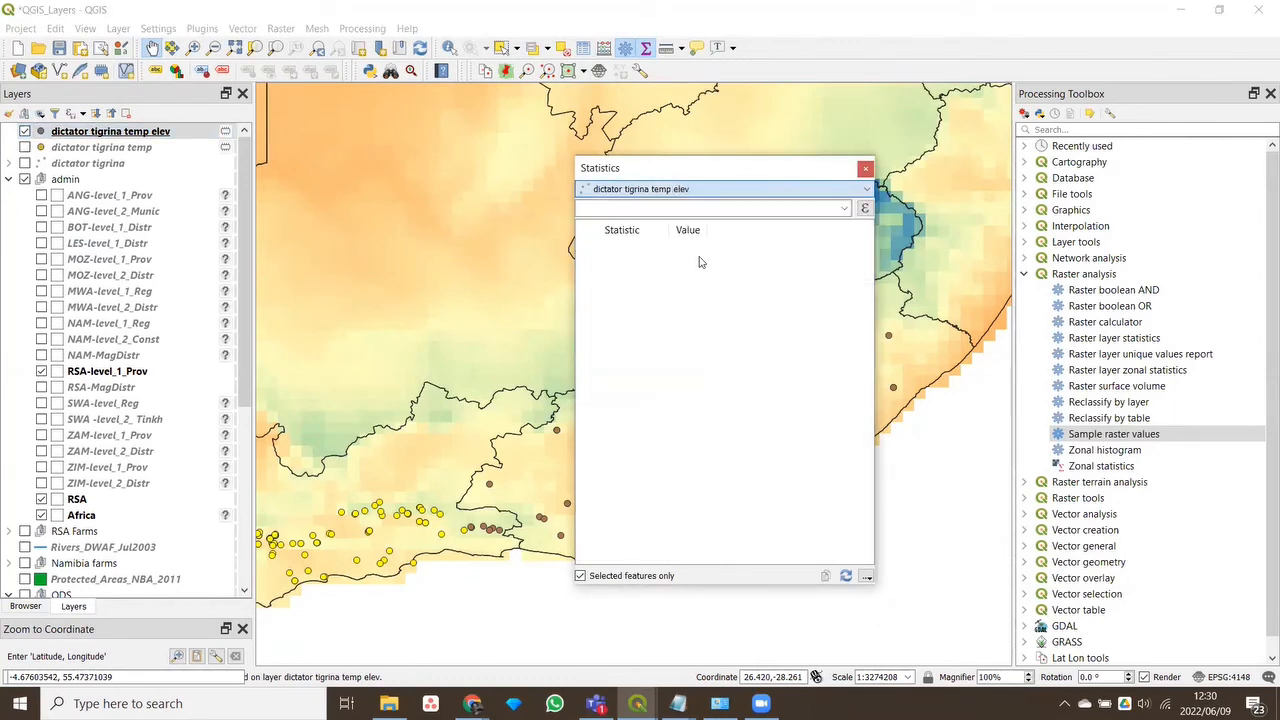
click(841, 209)
scroll(700, 300, down, 2)
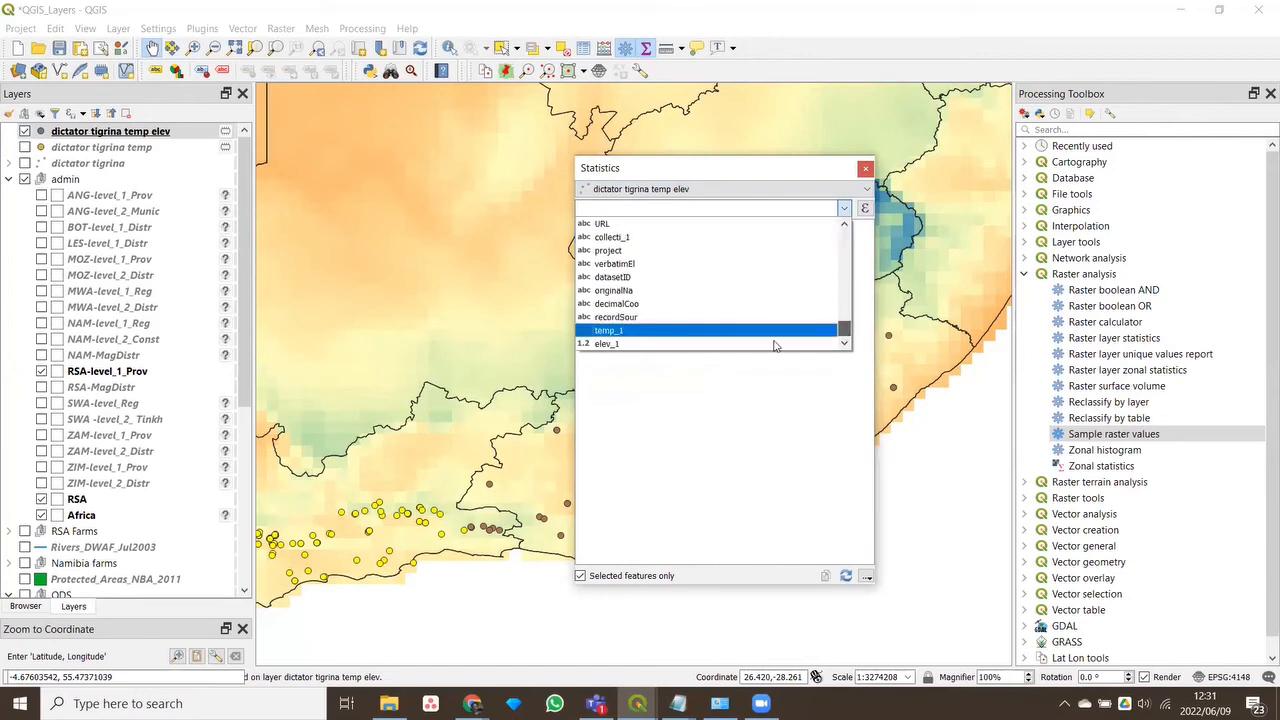
click(695, 344)
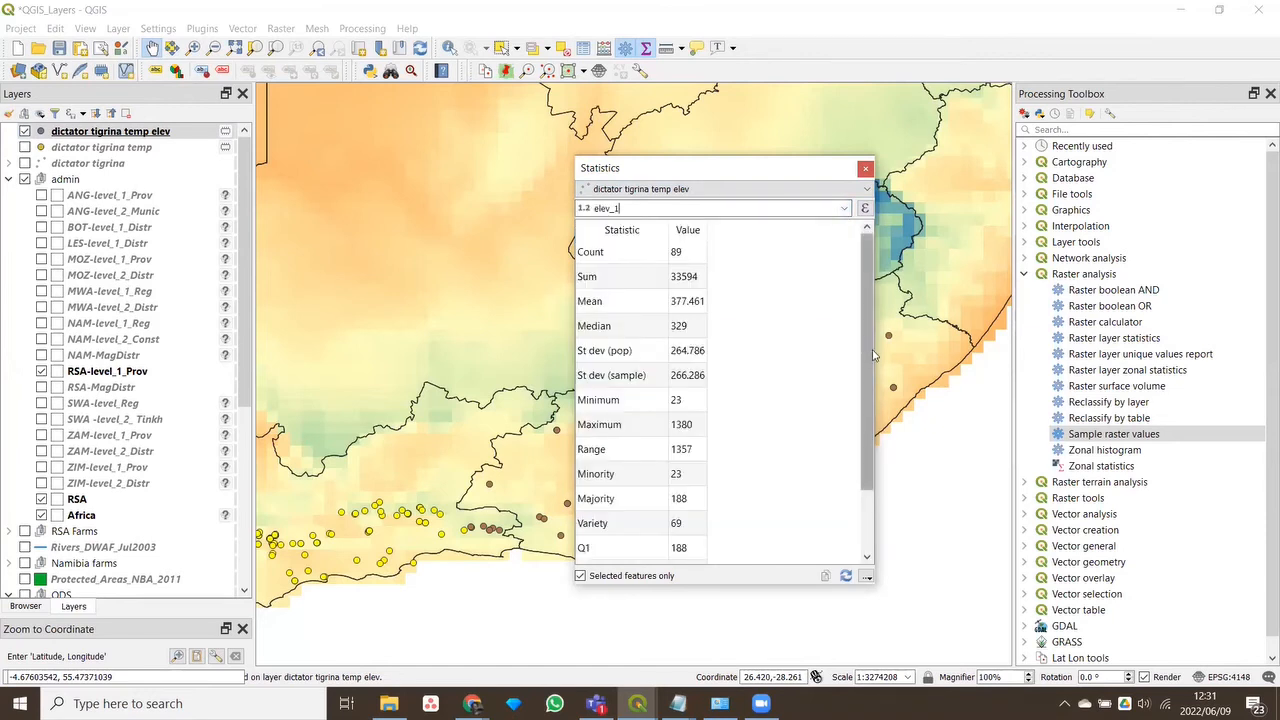
Examine the full list of elev_1 statistics for the selected Harpactira dictator features
drag(875, 349, 937, 349)
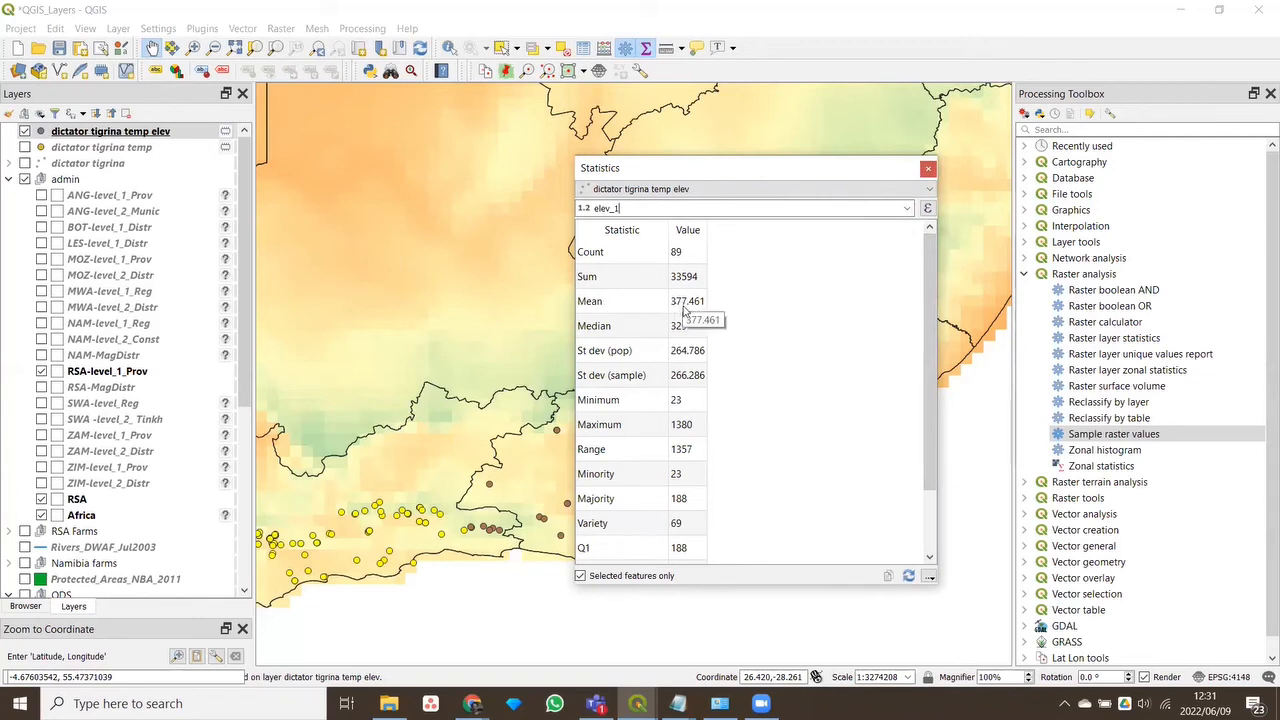
drag(928, 306, 928, 376)
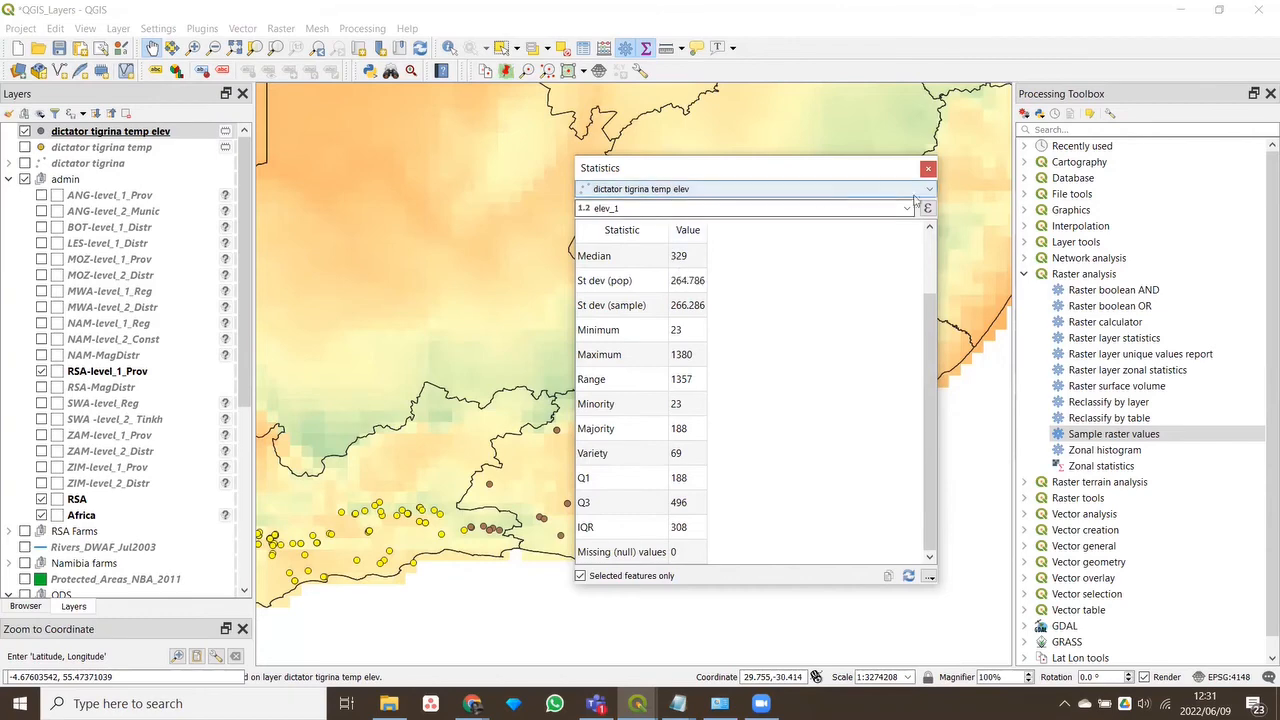
drag(819, 171, 821, 207)
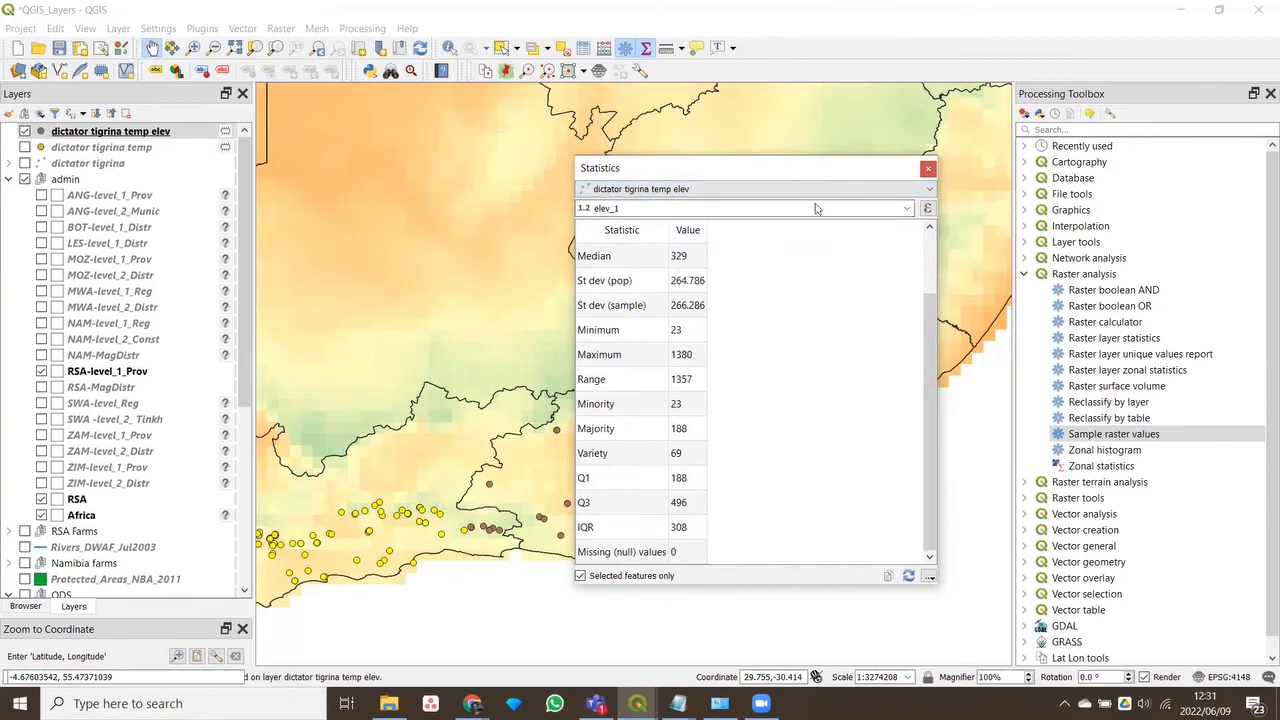
Select by value the dictator tigrina temp elev features whose scientif_1 field contains tigrina
click(563, 50)
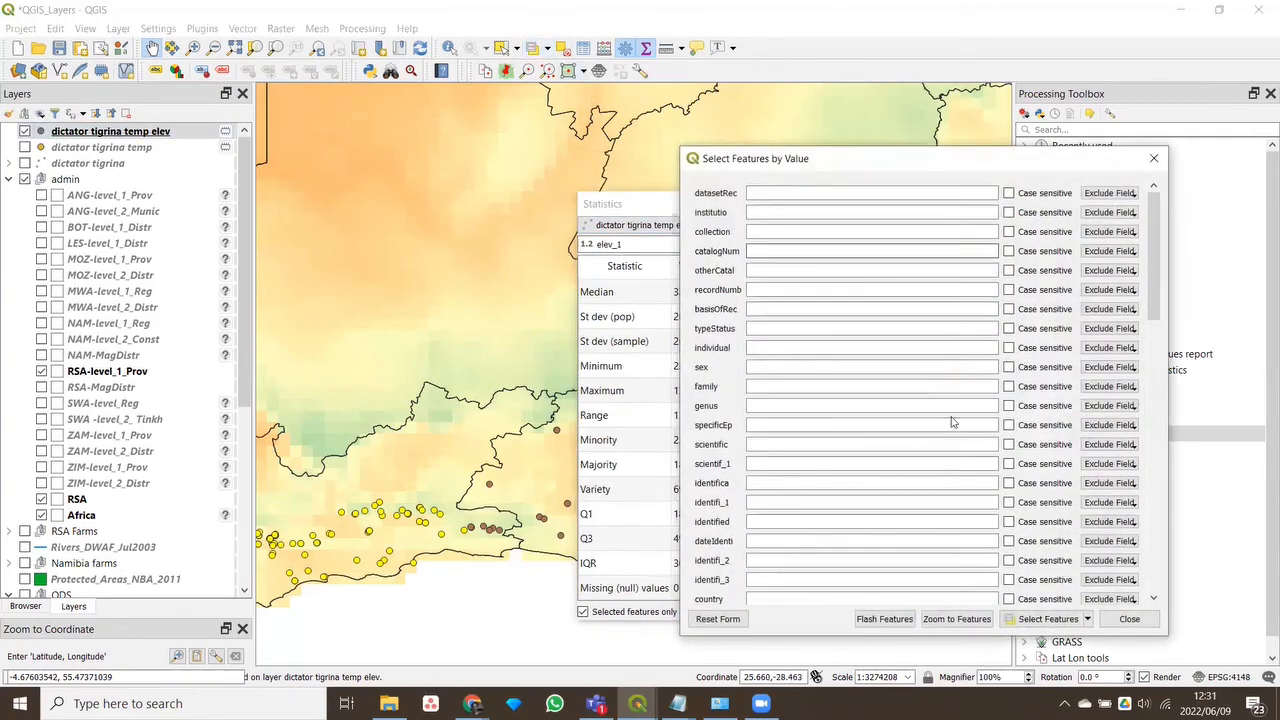
click(754, 463)
text(tigri)
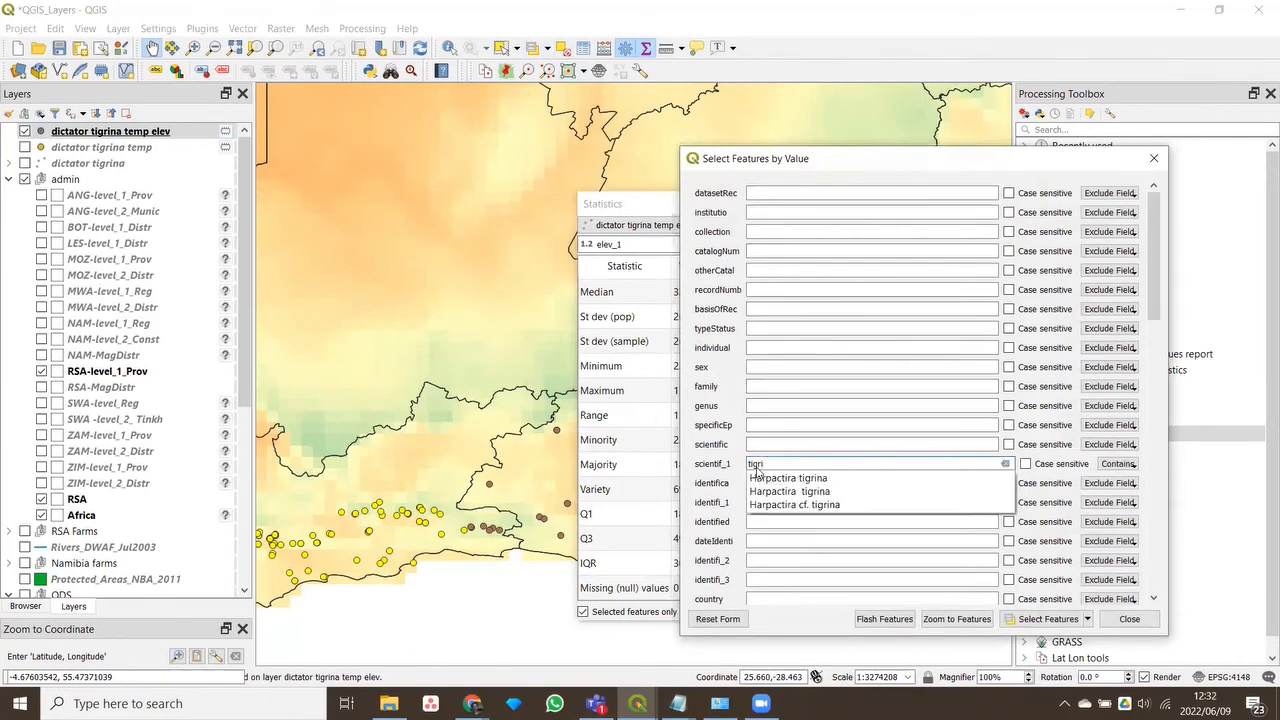
text(na)
click(1036, 620)
Read the elev_1 statistics for the selected tigrina features, and close the statistics and the selection form
click(643, 204)
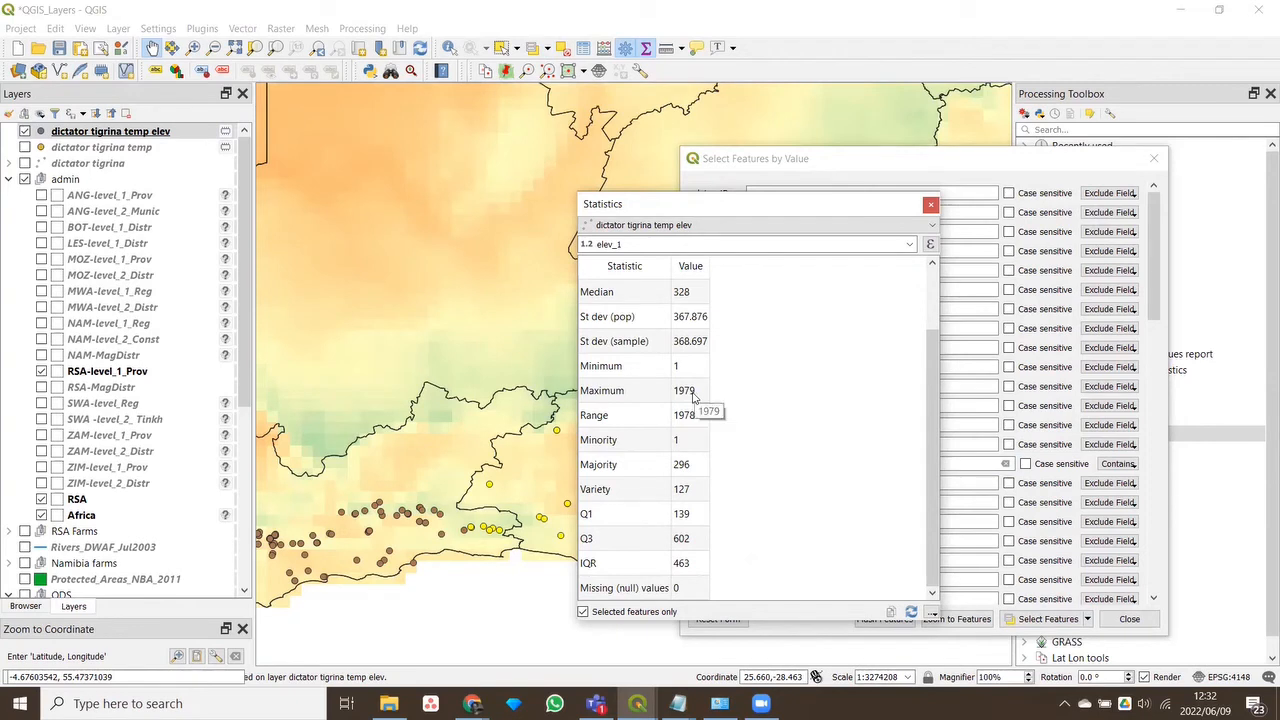
mouse_move(932, 440)
mouse_down()
mouse_move(938, 380)
mouse_move(932, 442)
mouse_up()
drag(790, 210, 678, 236)
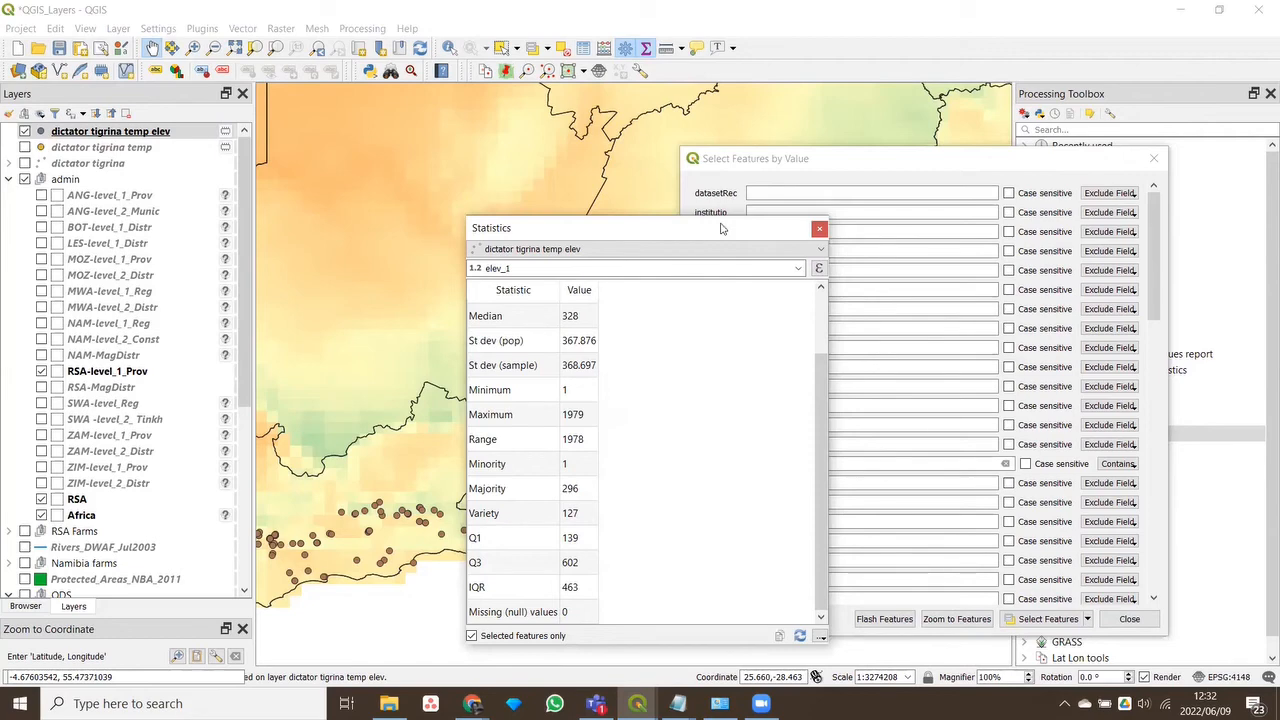
click(820, 231)
click(1152, 158)
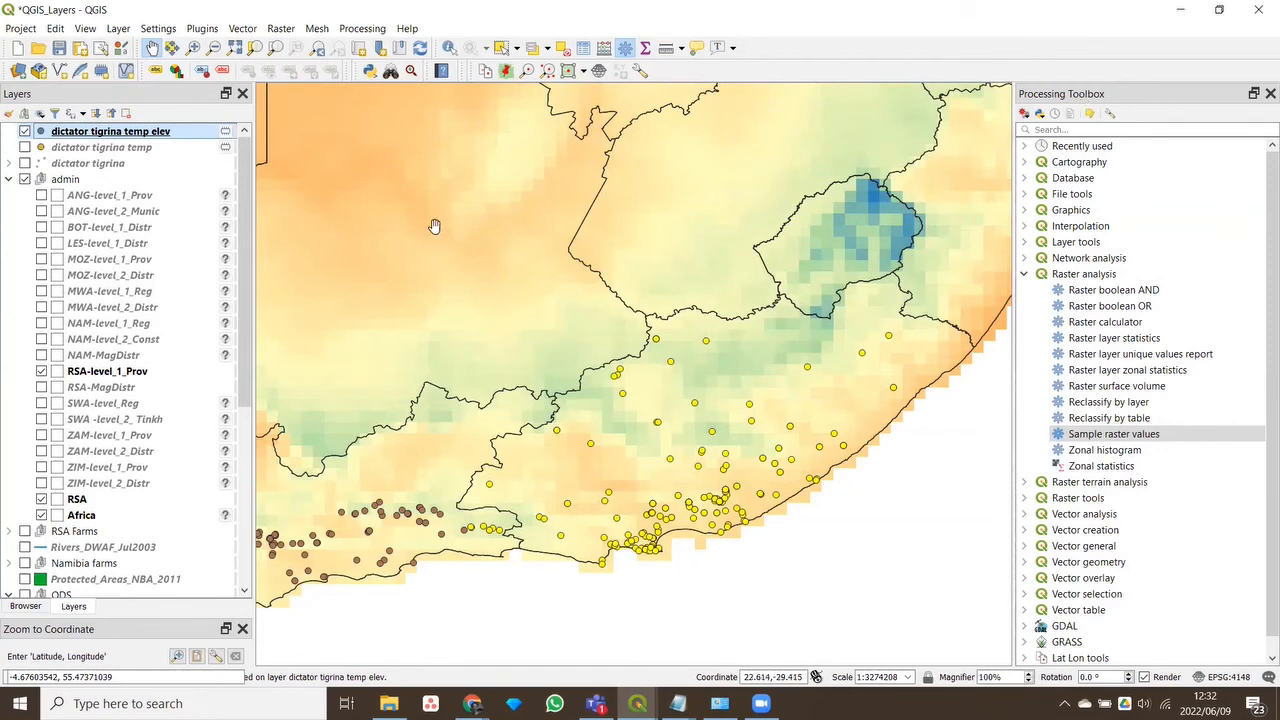
Look through the layer tree for the WorldClim rasters and the Southern Africa DEM
drag(248, 320, 248, 495)
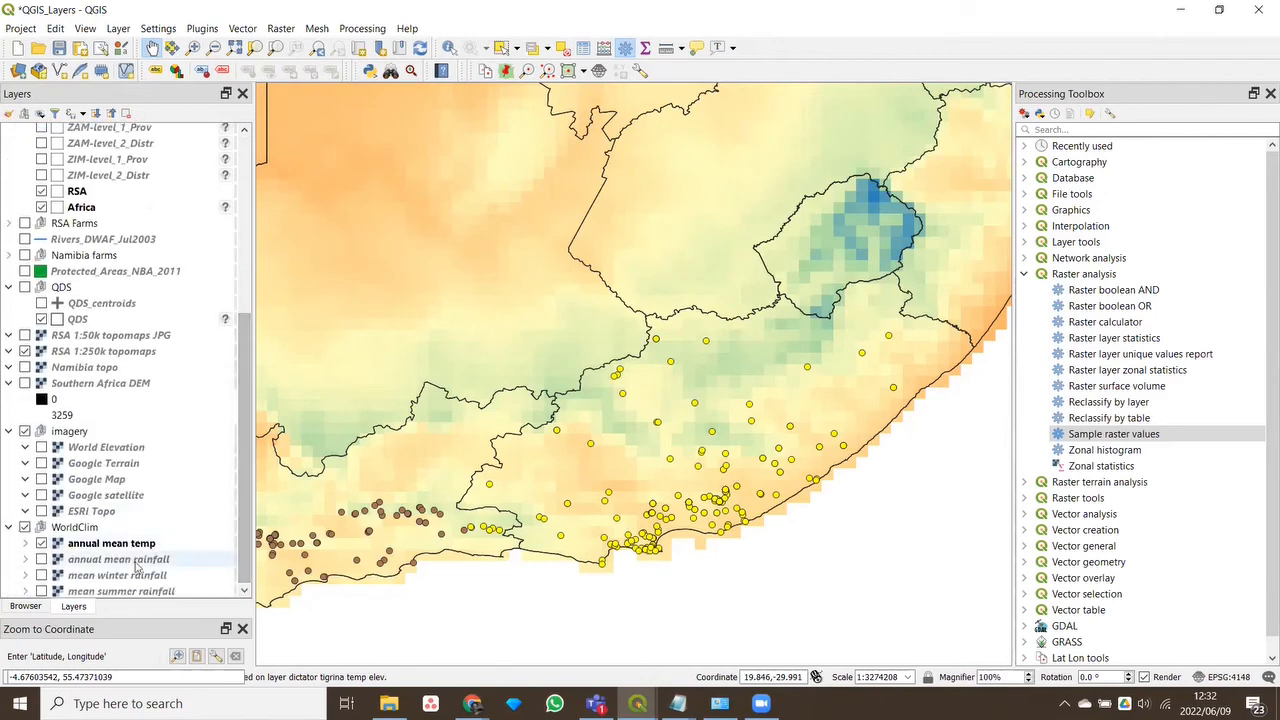
drag(247, 515, 247, 524)
drag(247, 435, 253, 400)
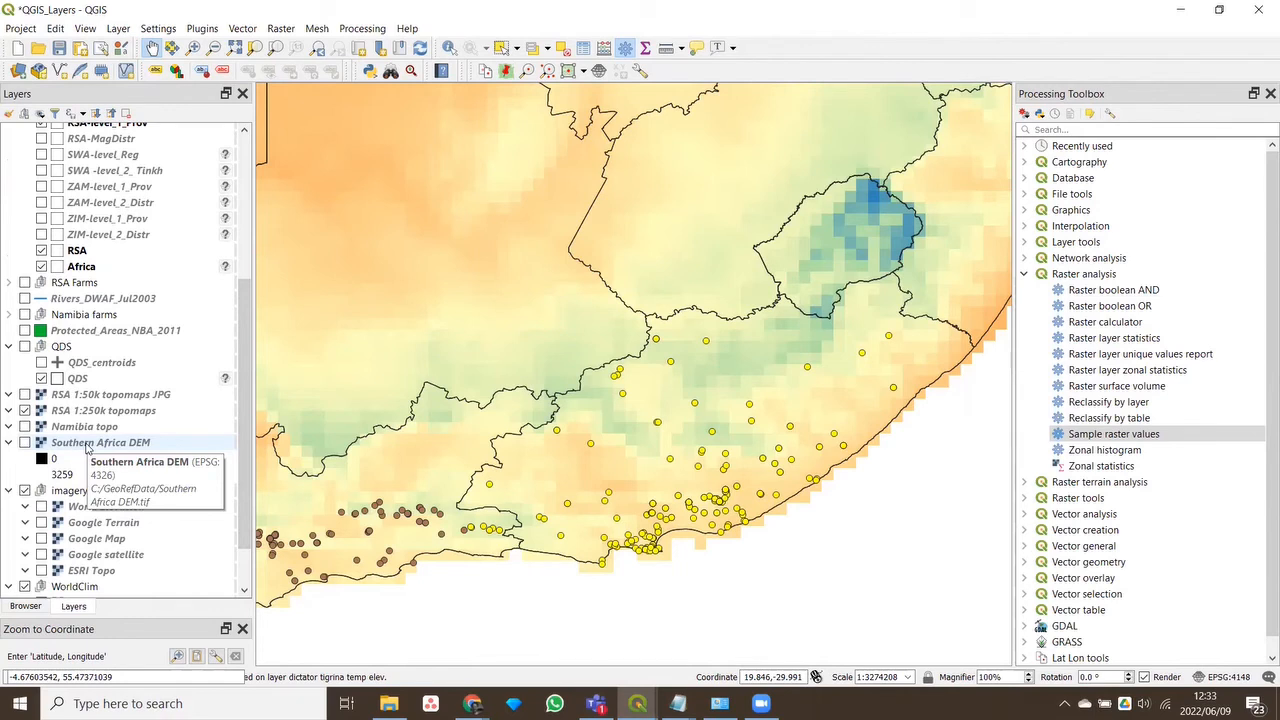
click(476, 706)
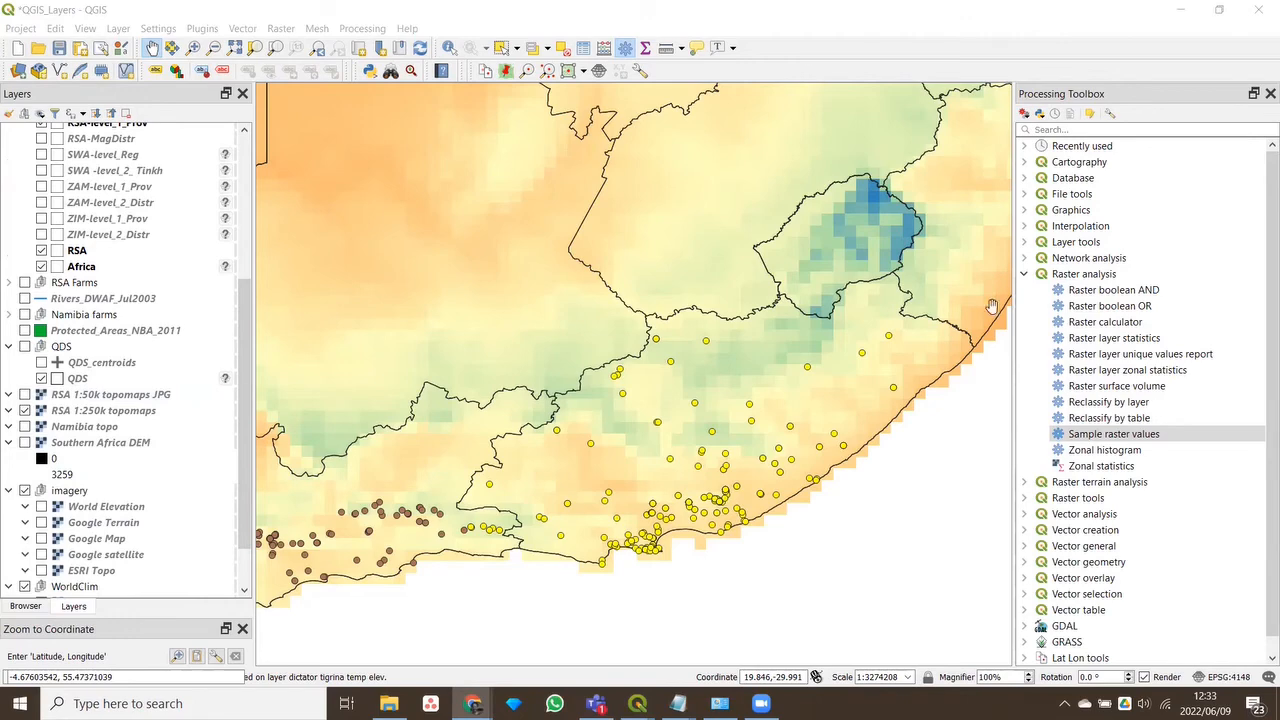
Reopen the statistics and review the elev_1 mean, range and quartiles of the selected tigrina features
click(646, 51)
click(646, 51)
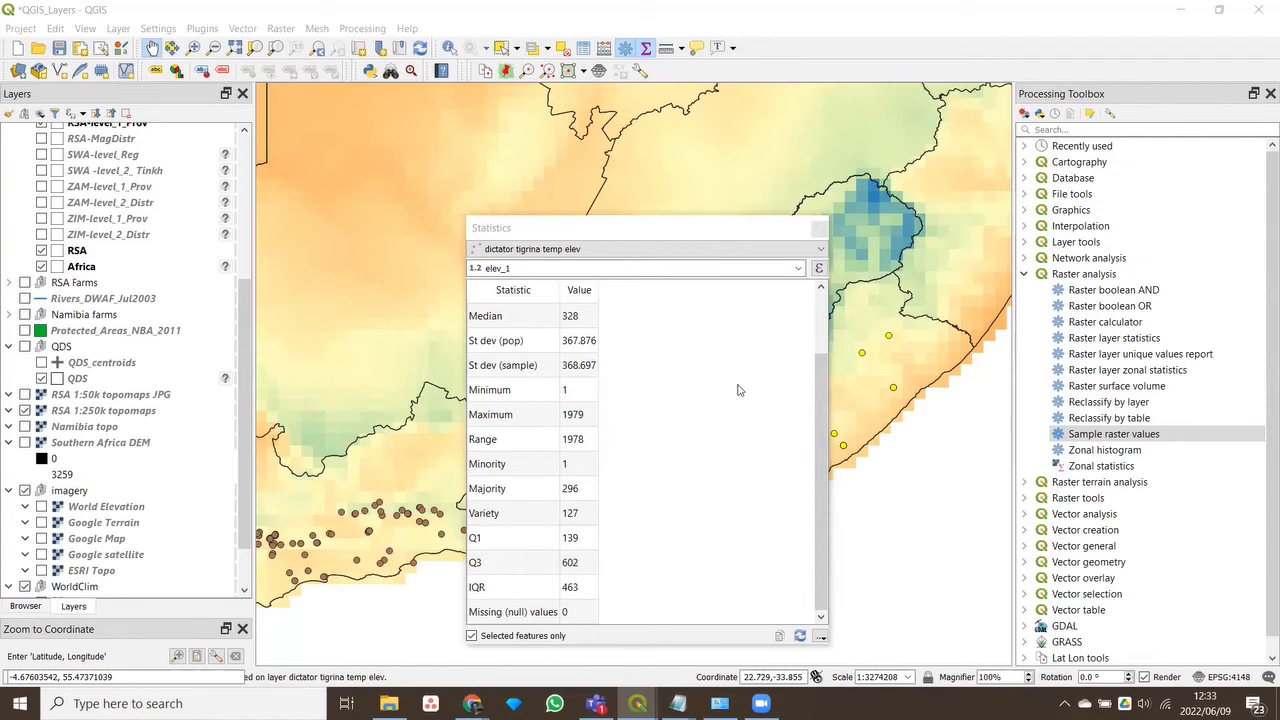
drag(817, 403, 811, 363)
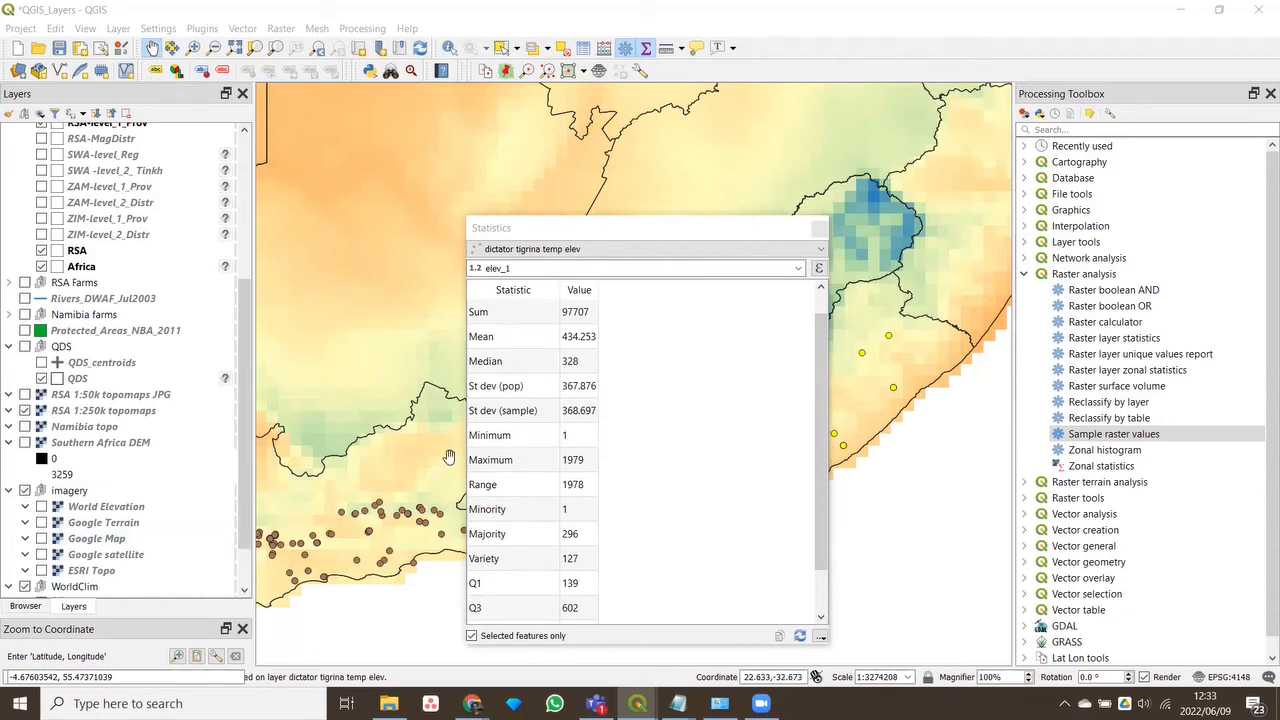
click(678, 231)
drag(678, 231, 765, 162)
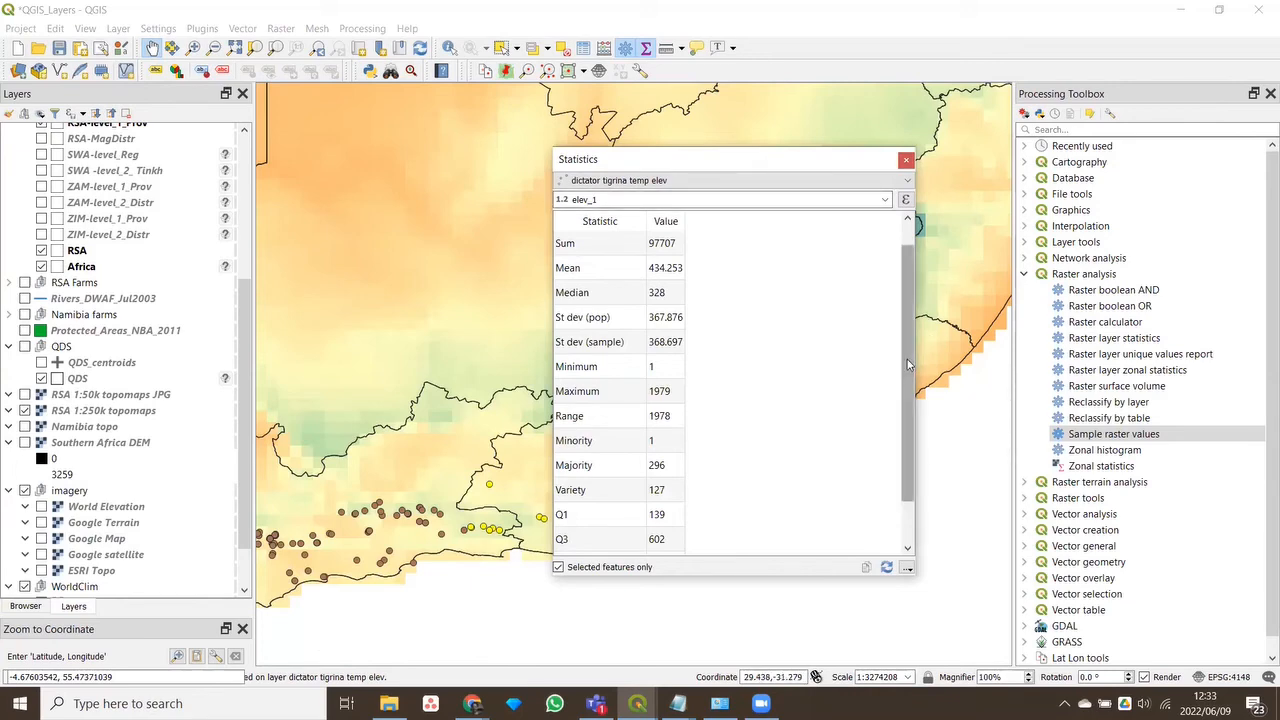
scroll(913, 382, down, 1)
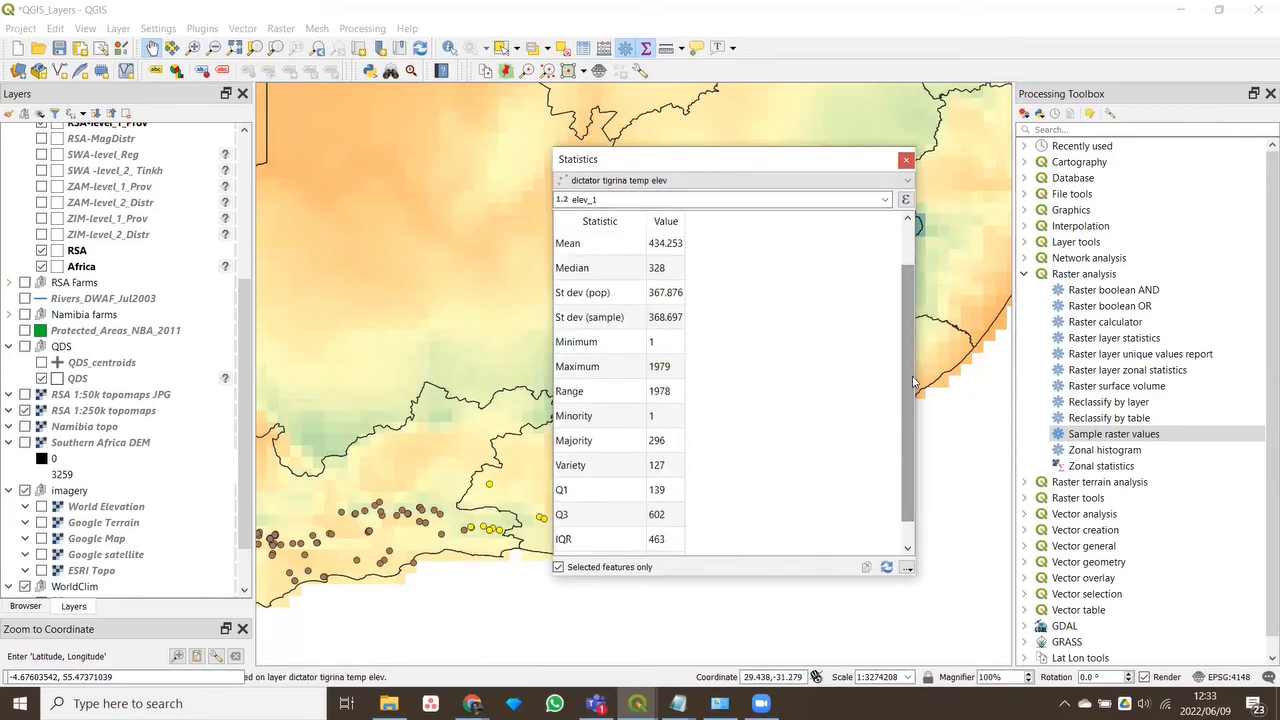
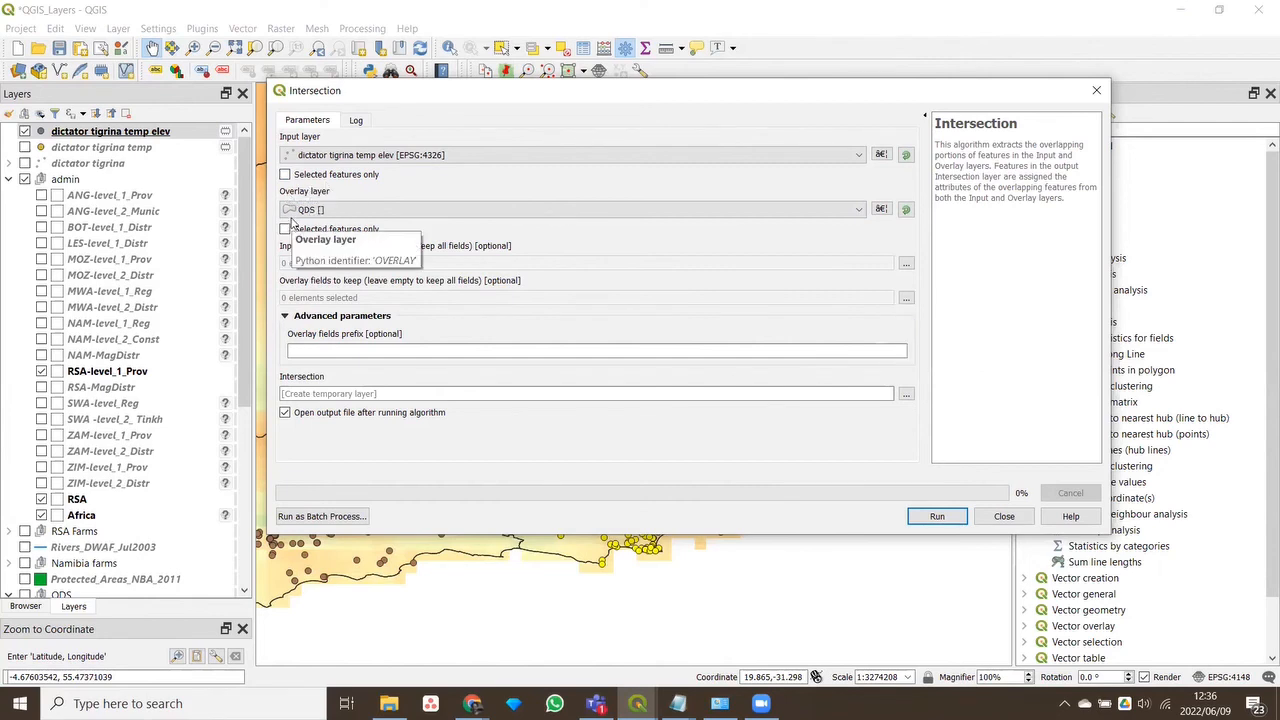
Run the Intersection of dictator tigrina temp elev with the QDS overlay, keeping only the overlay's COD field, and close the tool
click(907, 300)
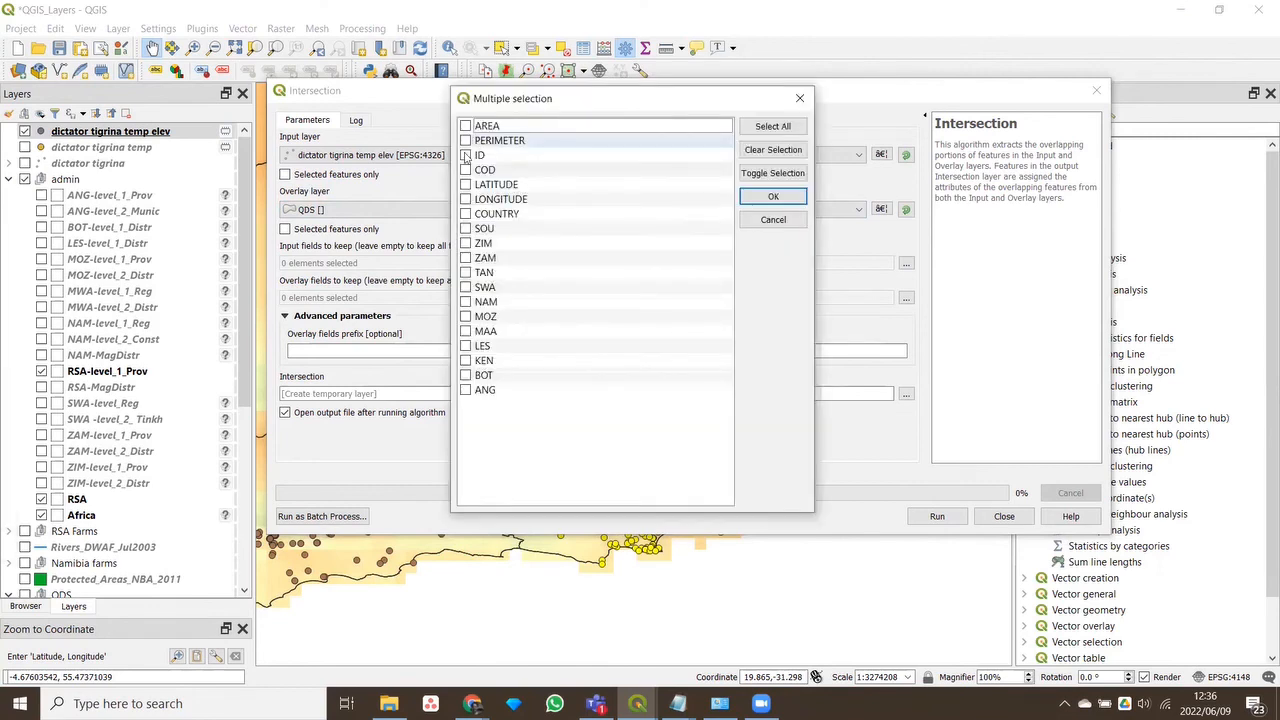
click(466, 171)
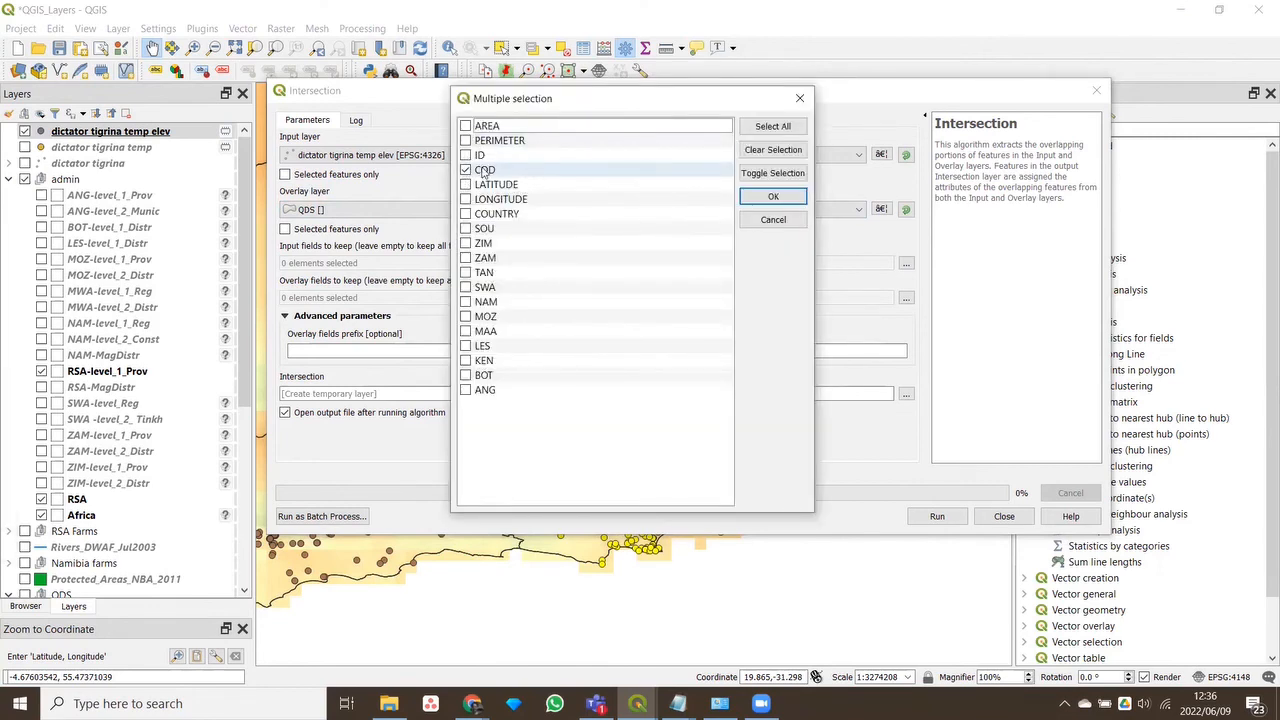
click(776, 198)
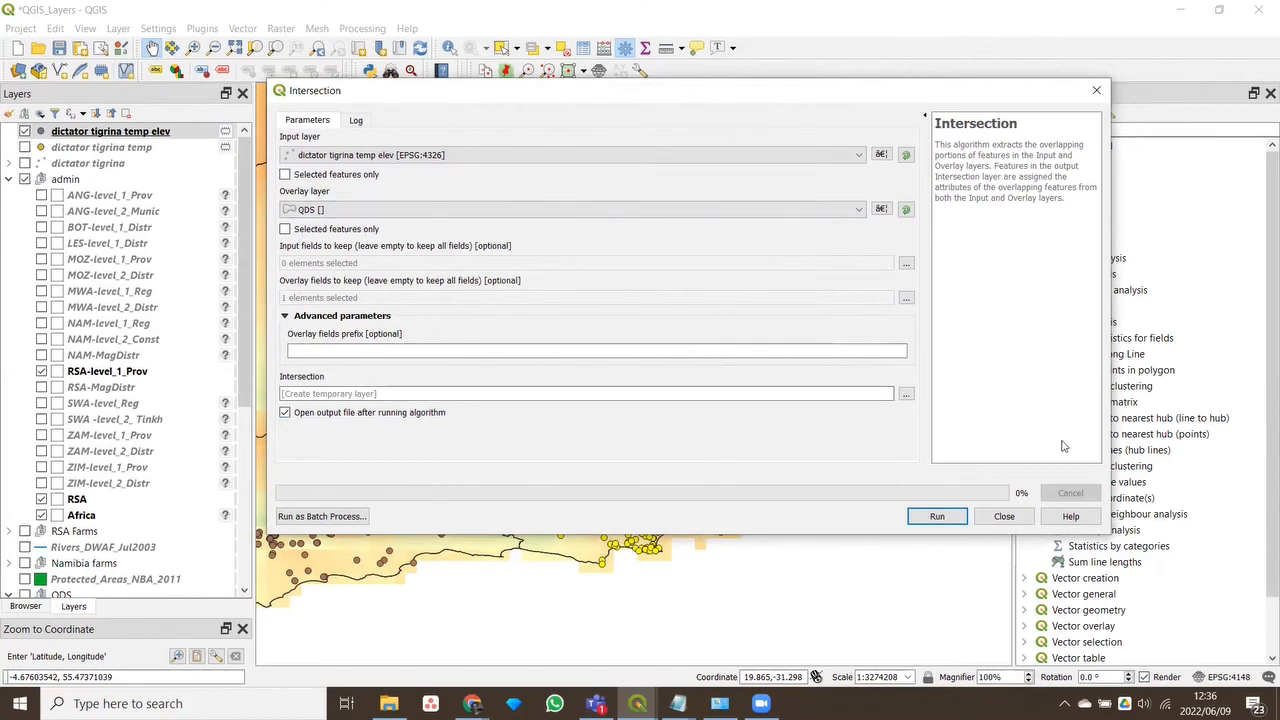
click(937, 518)
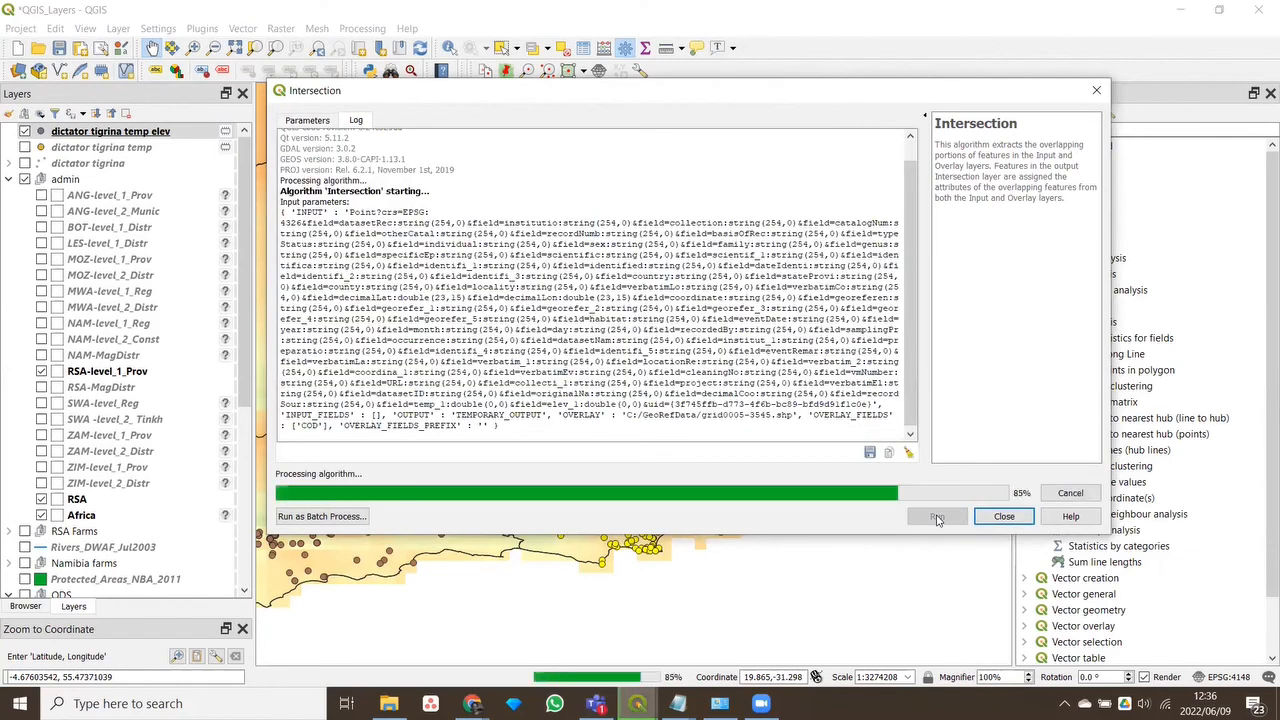
click(1004, 516)
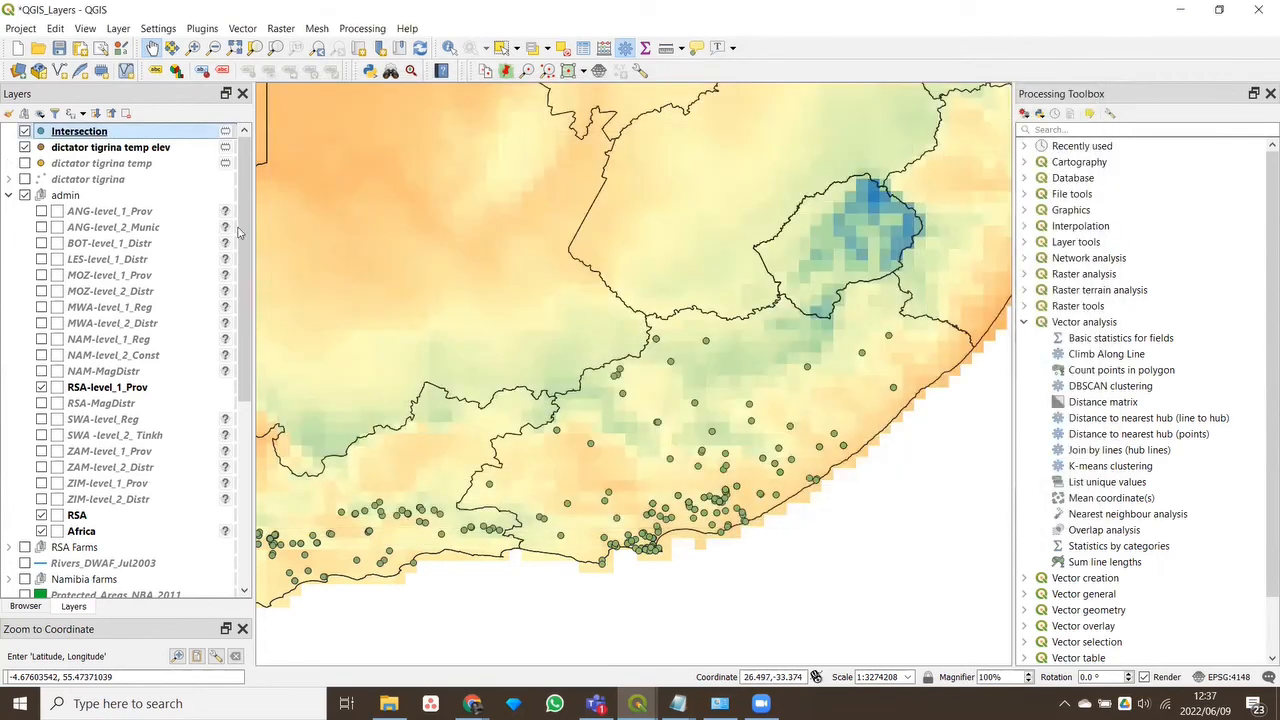
Rename the Intersection layer as dictator tigrina temp elev qds and hide the dictator tigrina temp elev layer
double_click(78, 133)
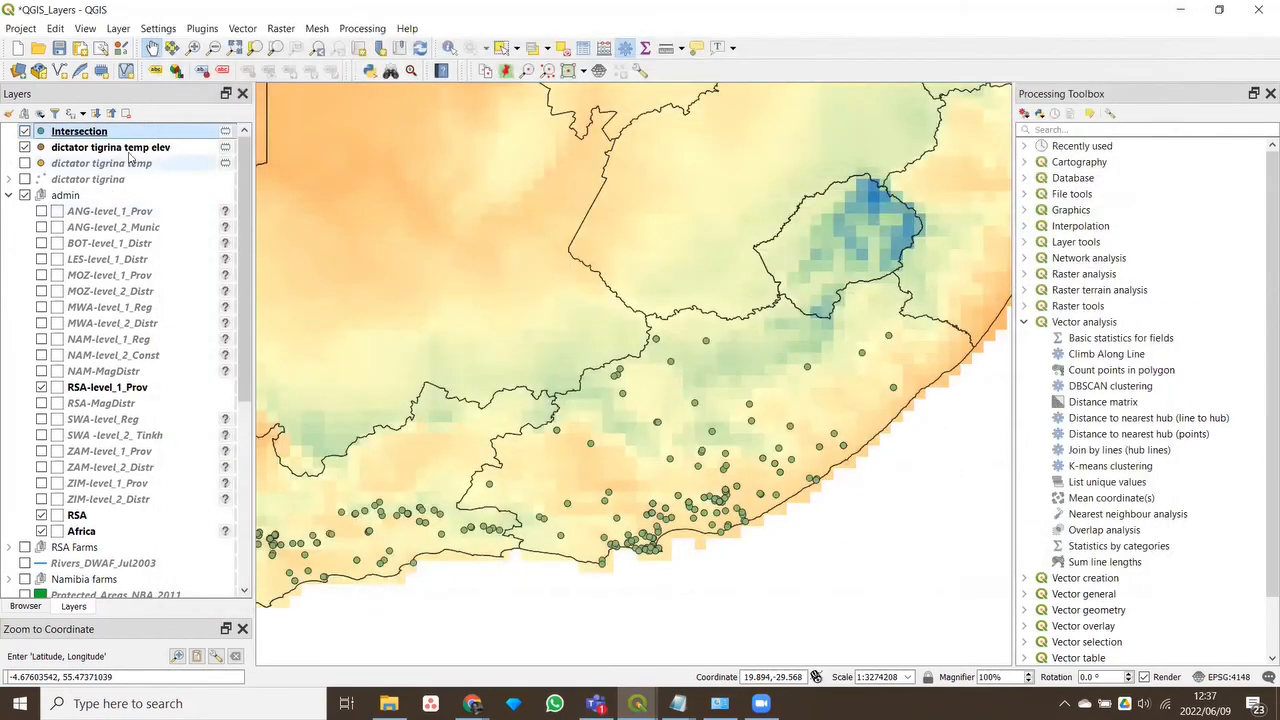
right_click(88, 136)
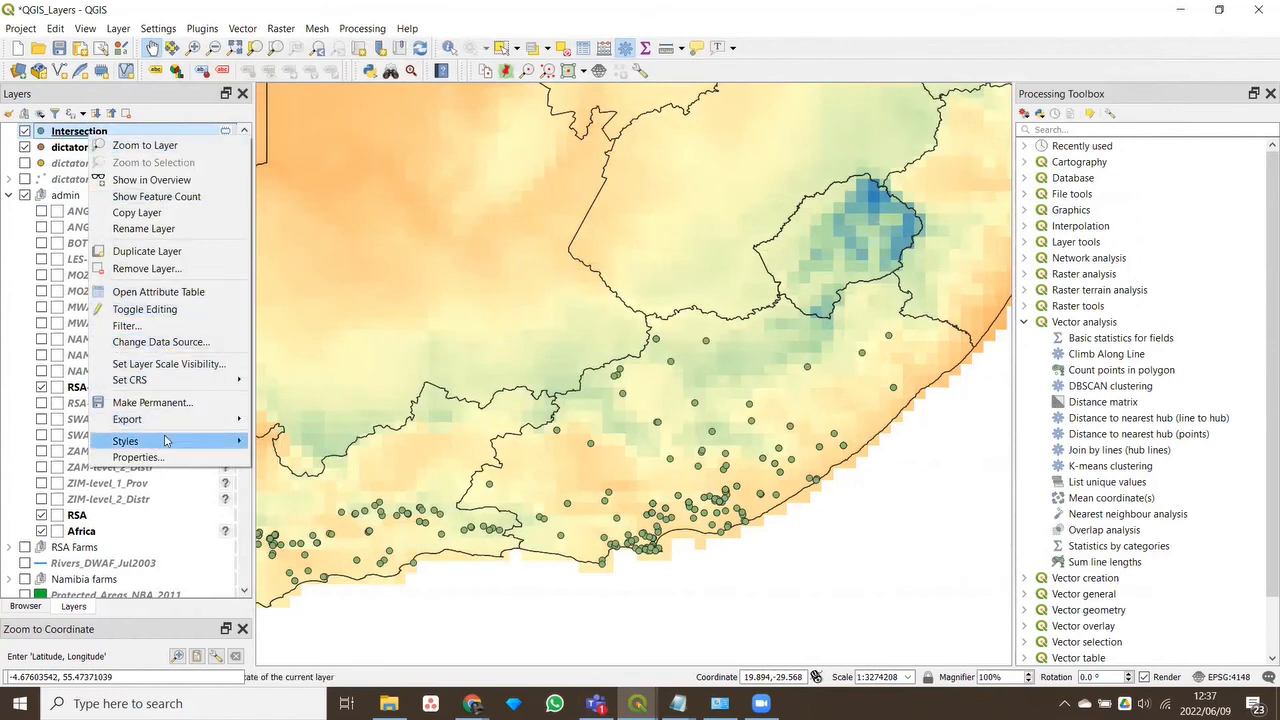
click(148, 229)
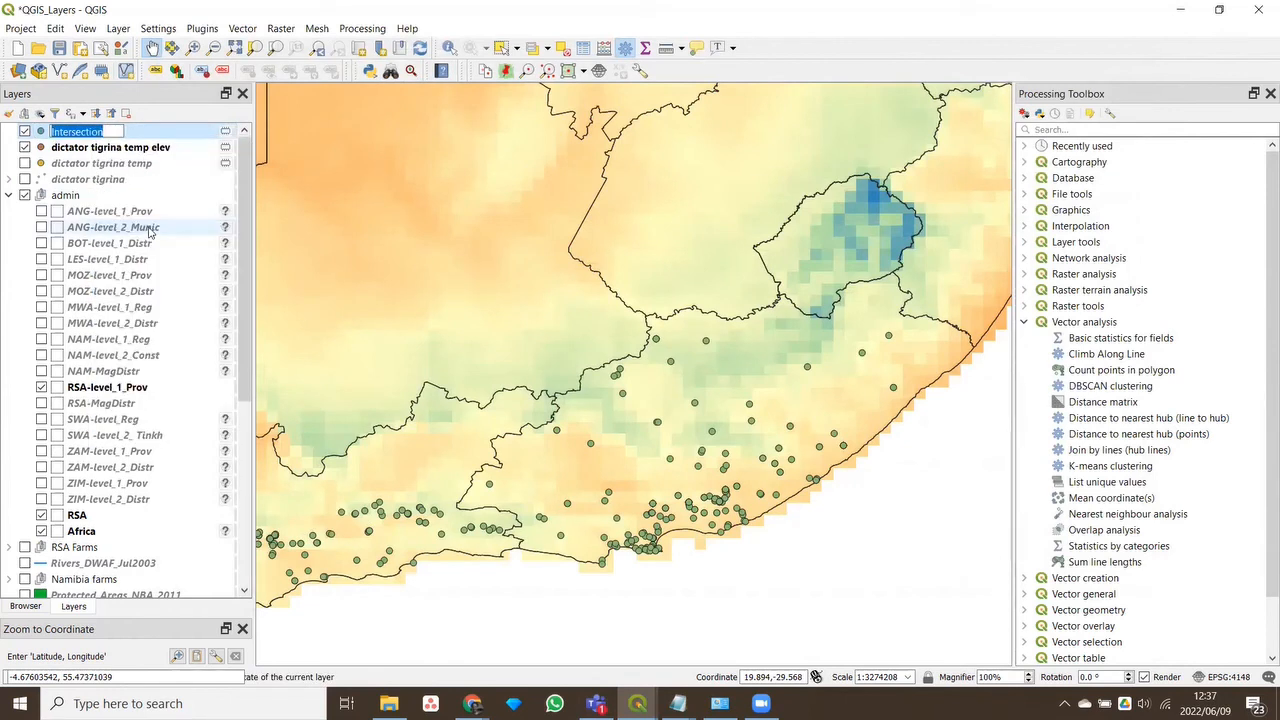
text(dictator tigr)
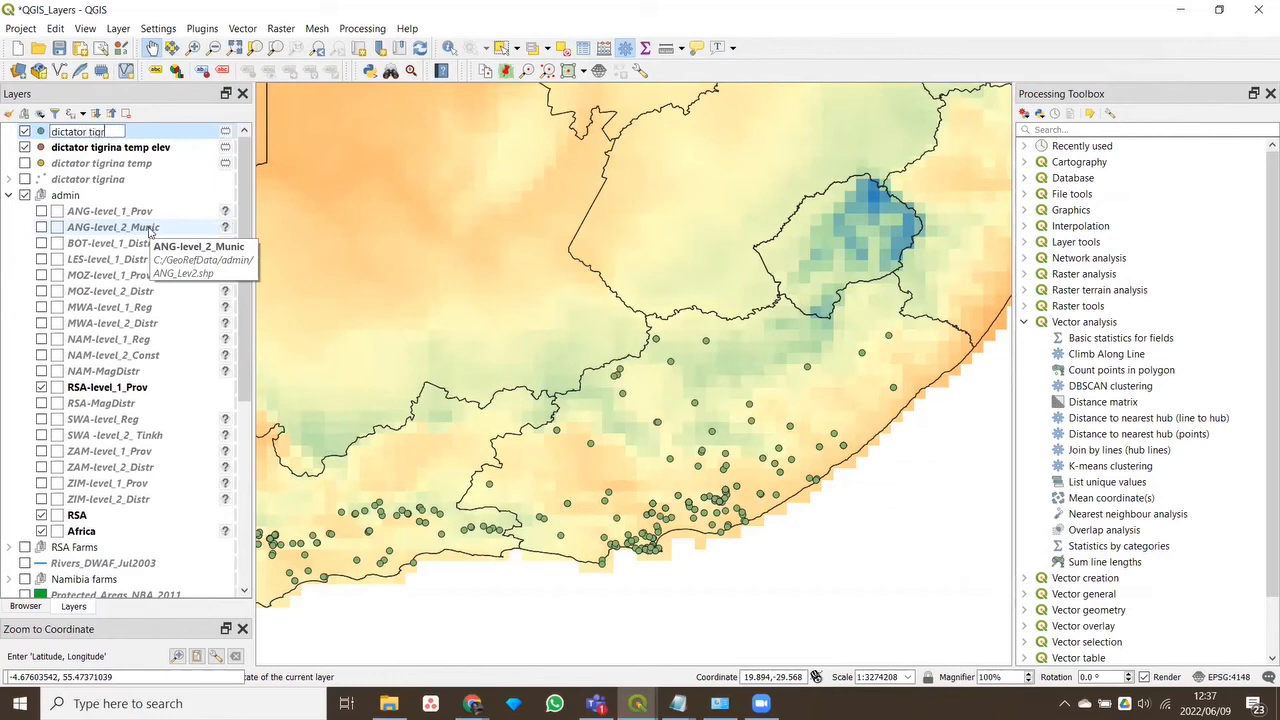
text(ina temp elev qds)
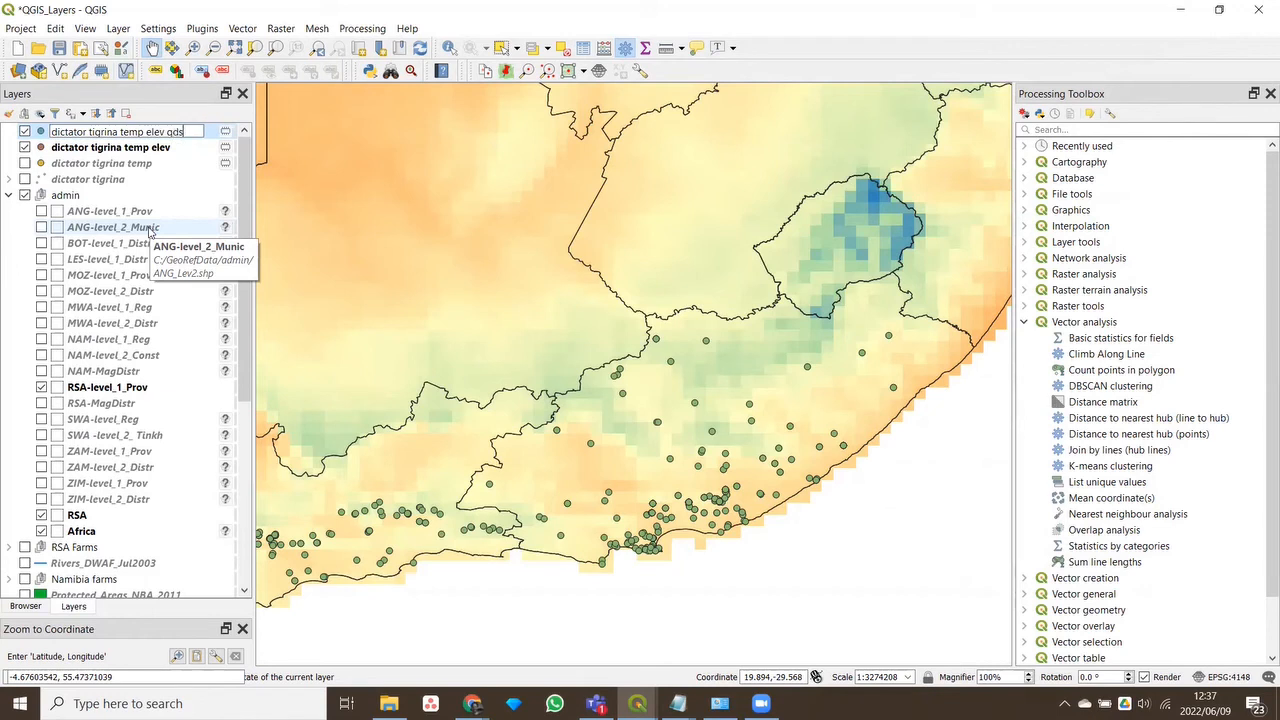
click(100, 180)
click(24, 147)
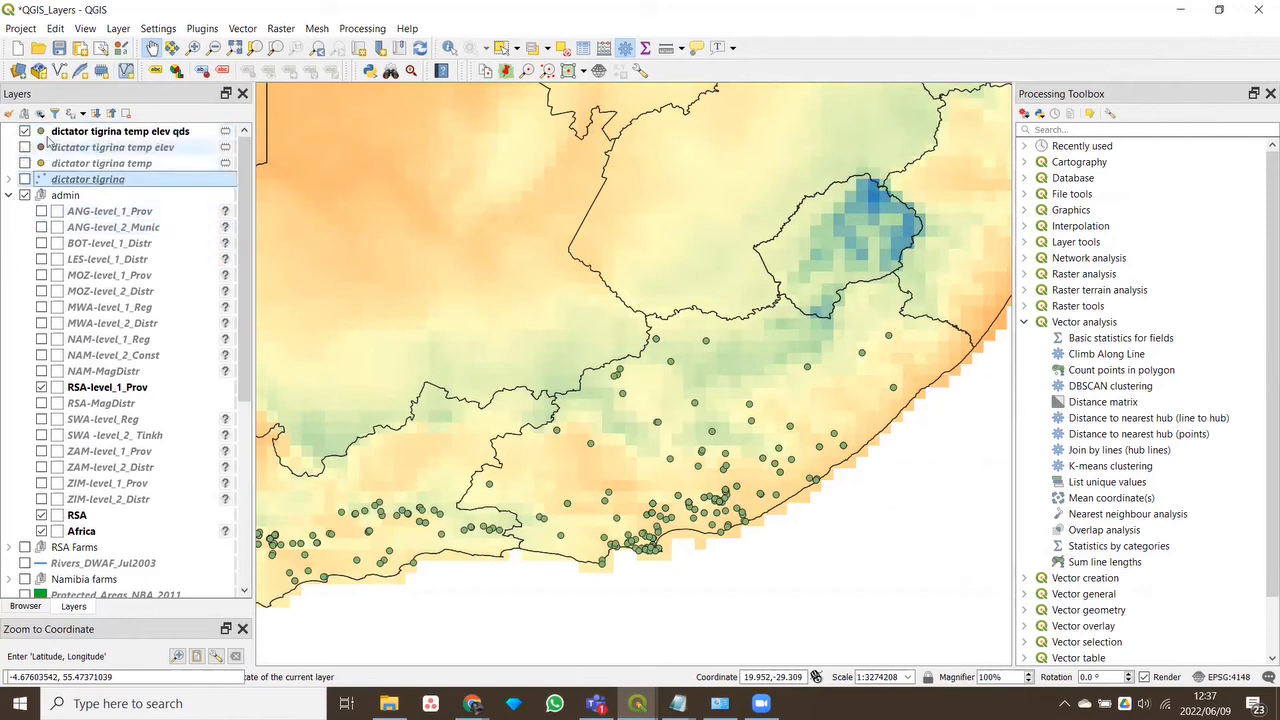
Examine the COD column in the attribute table of dictator tigrina temp elev qds, and close the table
click(200, 131)
click(584, 47)
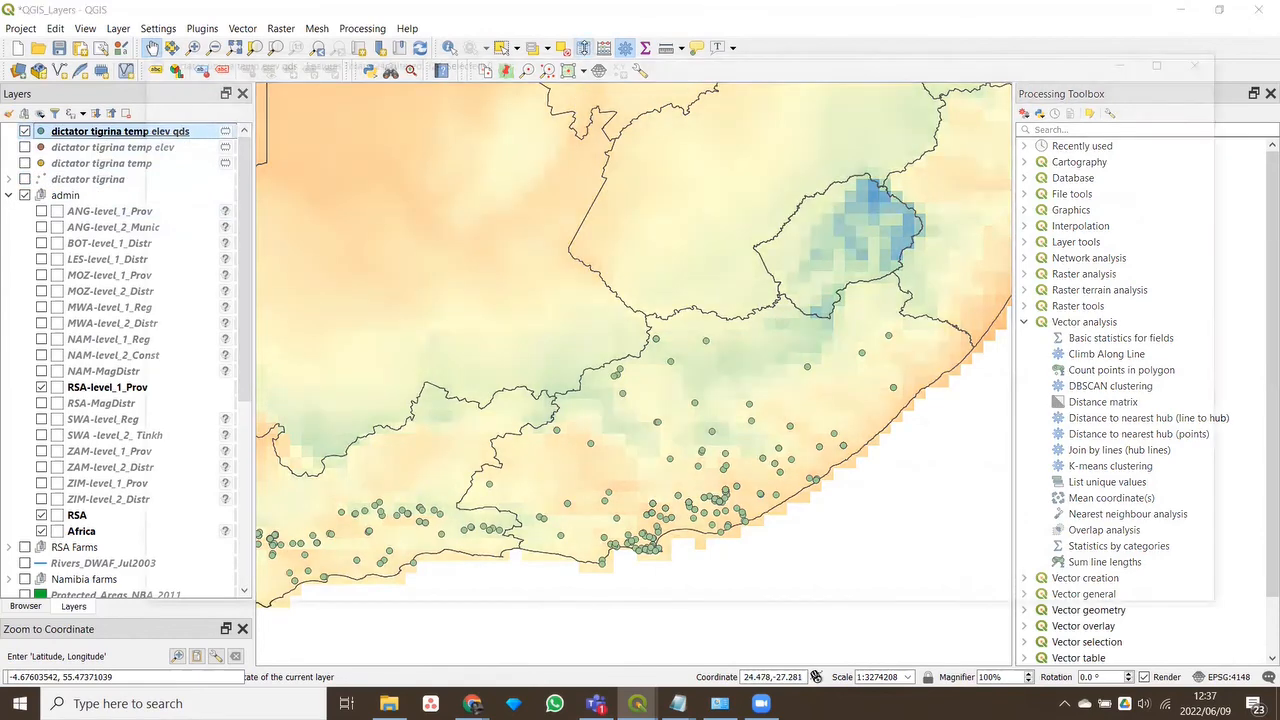
drag(293, 586, 1180, 586)
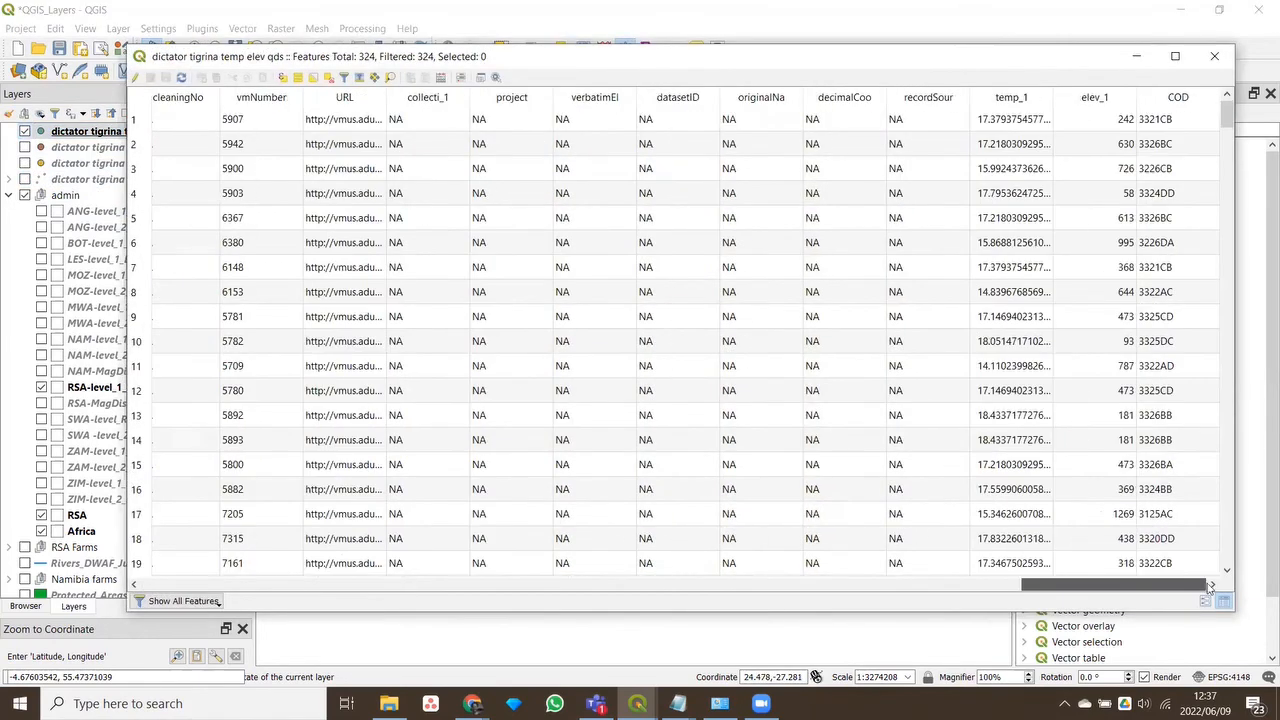
mouse_move(1227, 116)
mouse_down()
mouse_move(1225, 520)
mouse_move(1231, 106)
mouse_up()
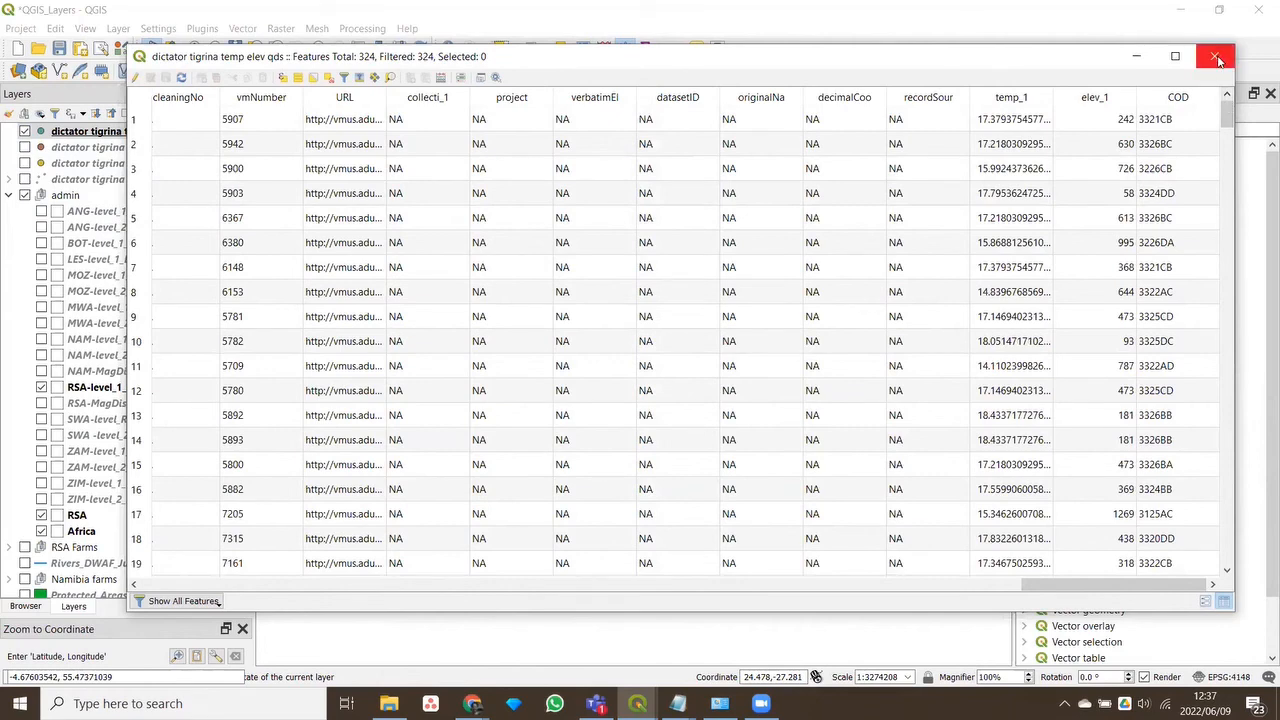
click(1216, 58)
Inspect the COD entry in the field properties of dictator tigrina temp elev qds, and close the properties without changes
right_click(121, 136)
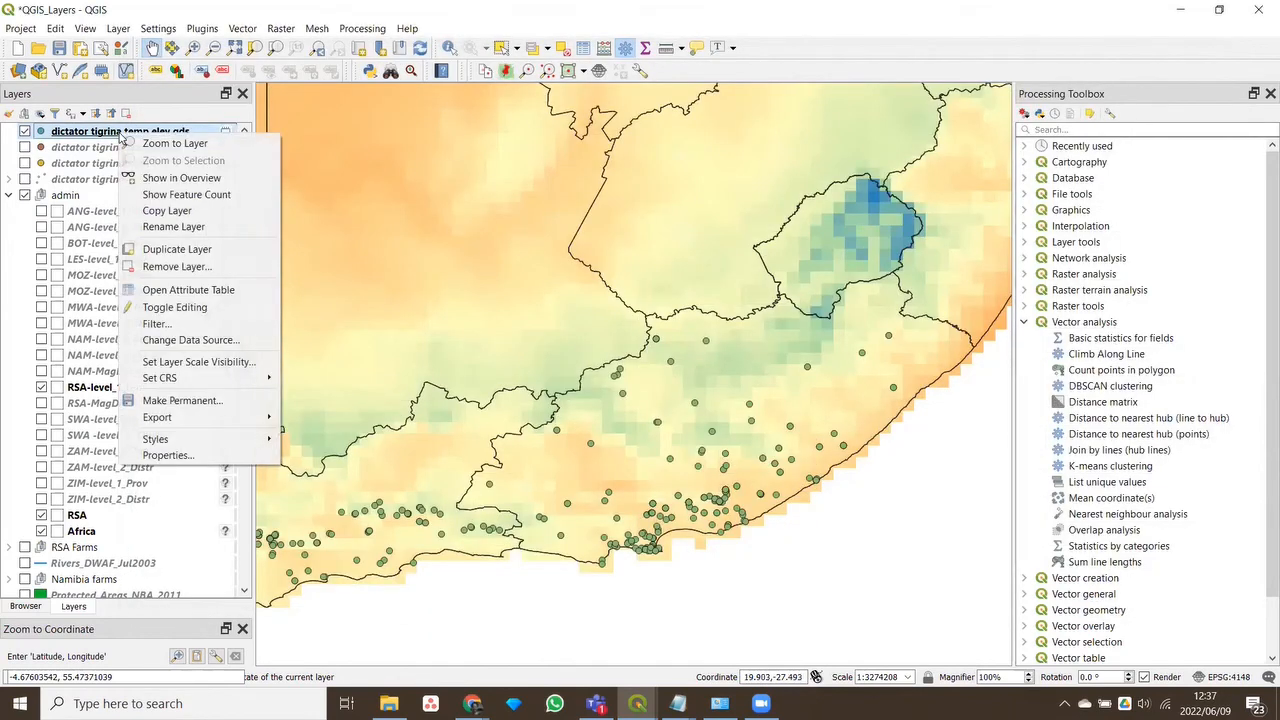
click(170, 458)
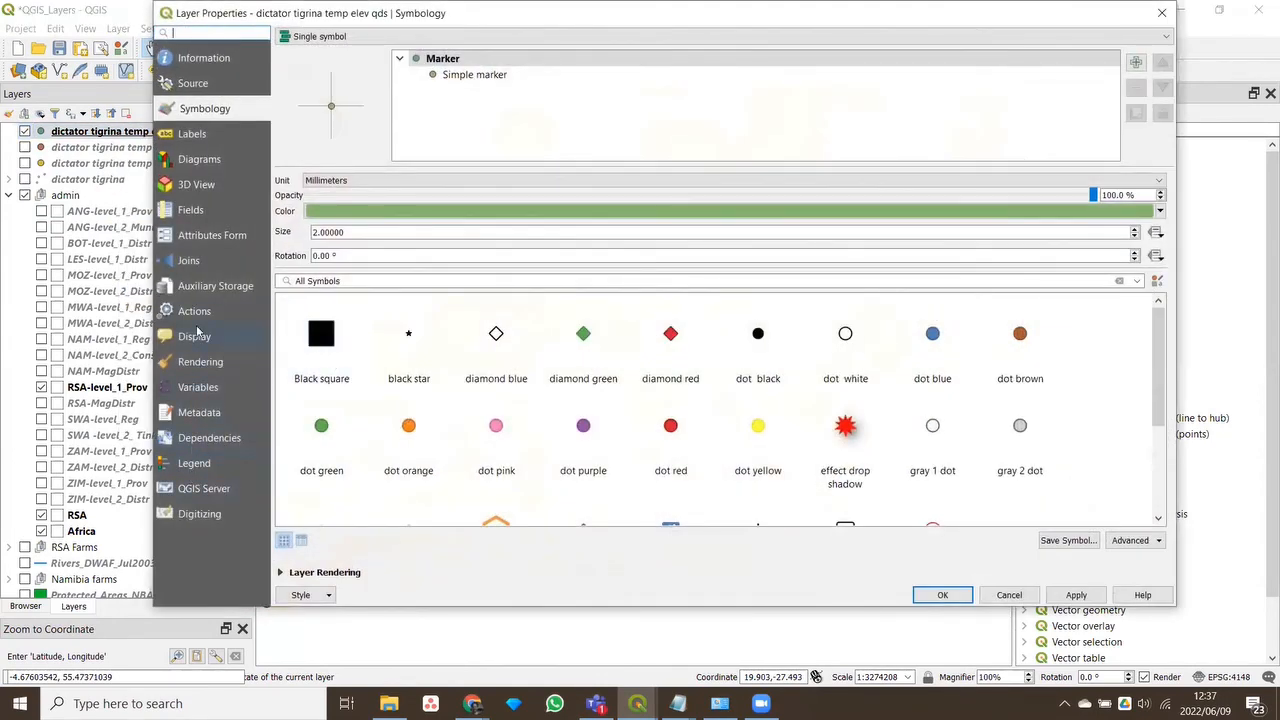
click(193, 212)
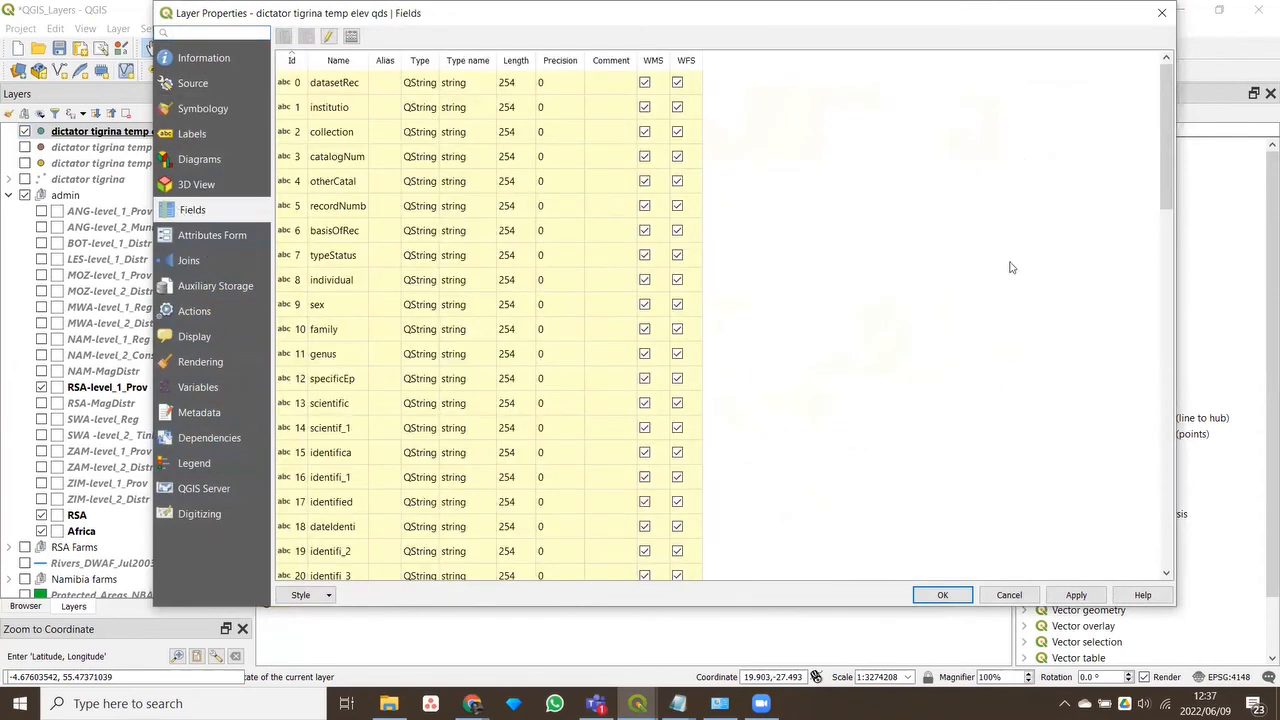
drag(1161, 181, 1169, 578)
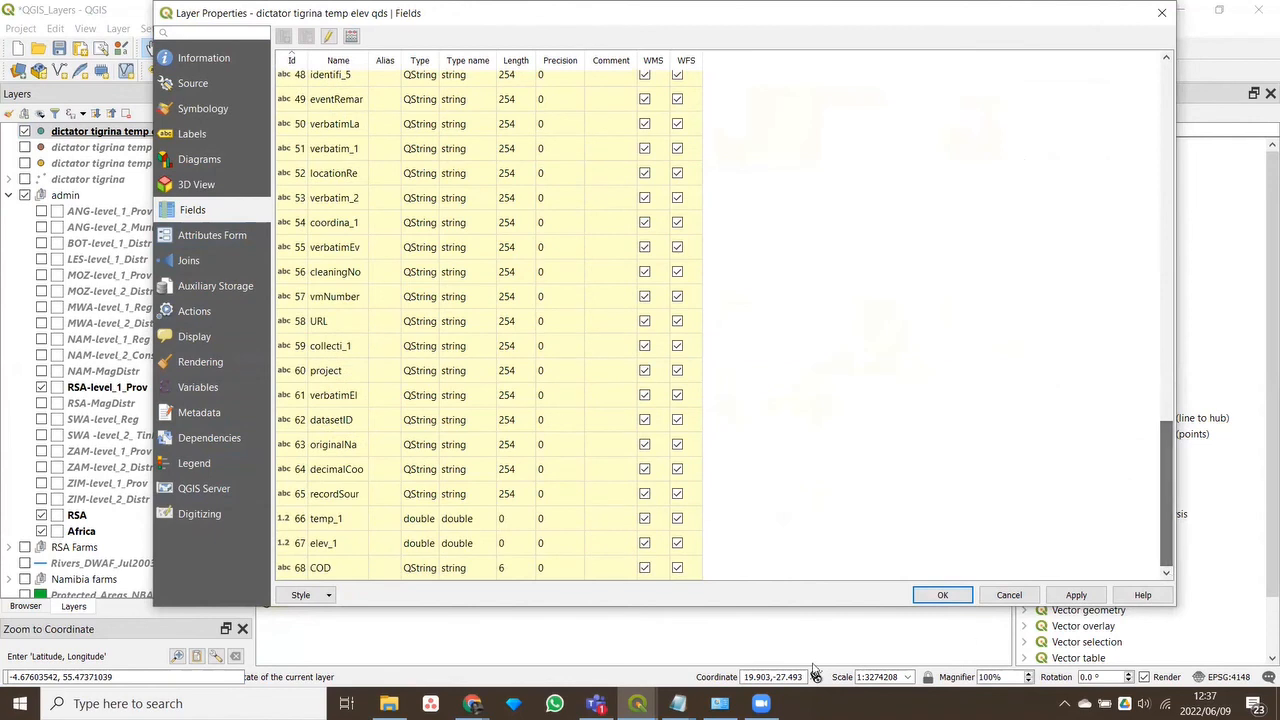
click(341, 571)
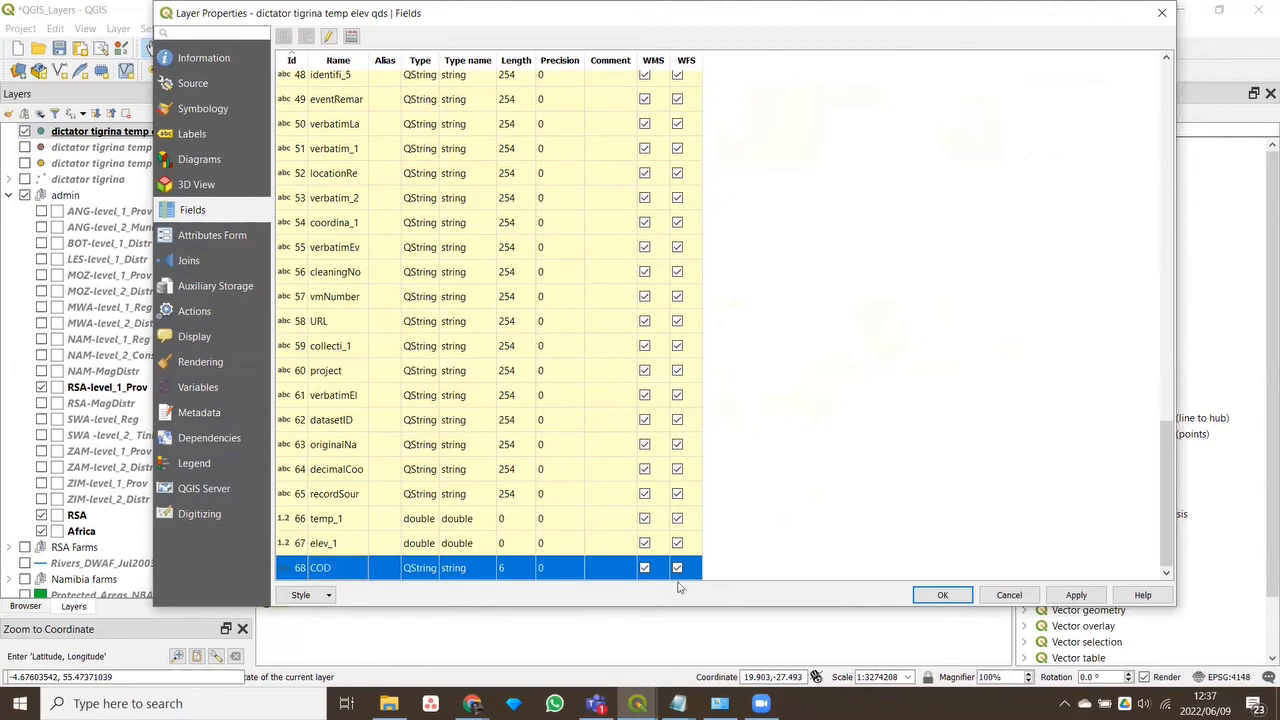
click(1005, 596)
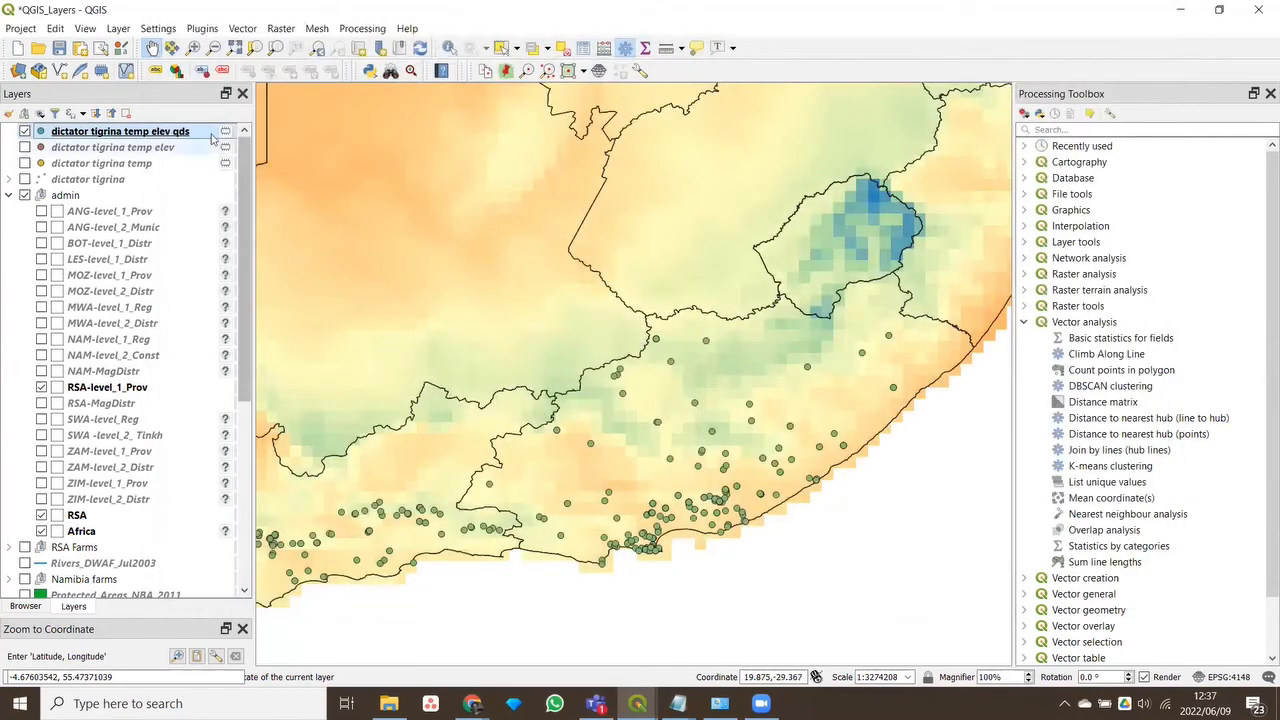
Make the scratch layer permanent as an ESRI Shapefile named dictator tigrina temp elev qds in the QGIS training folder
right_click(143, 135)
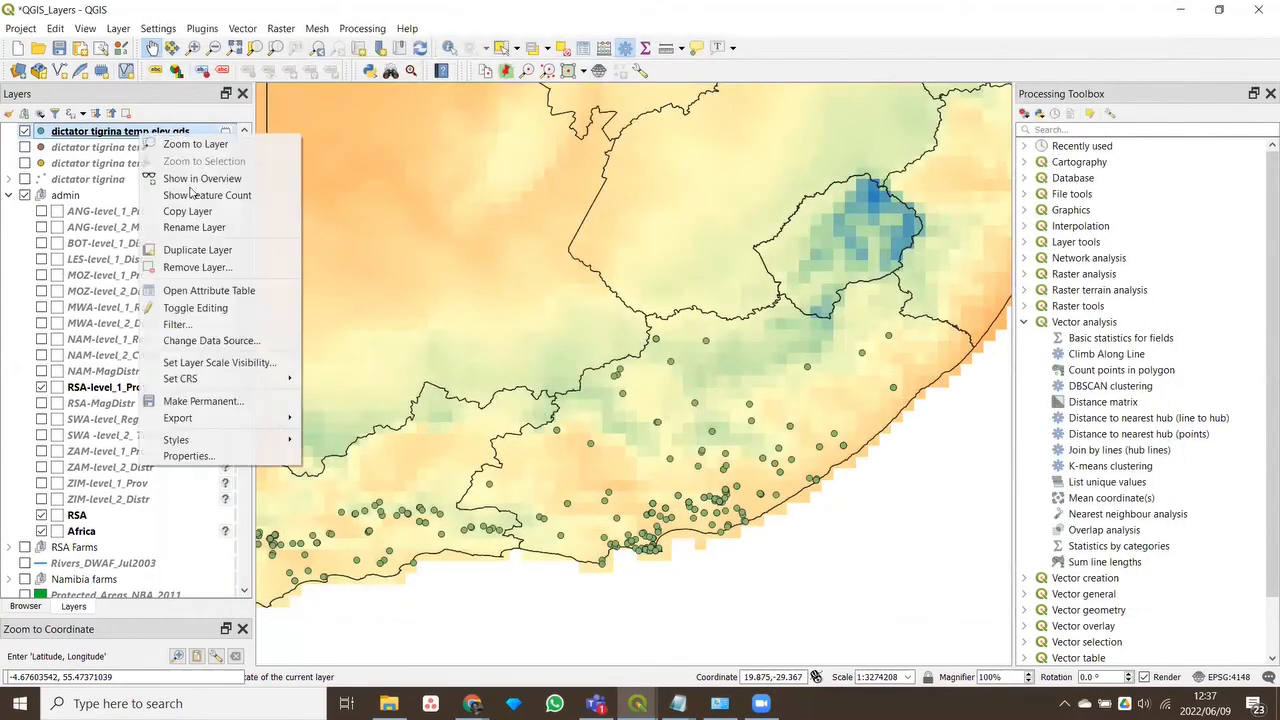
mouse_move(207, 424)
click(215, 401)
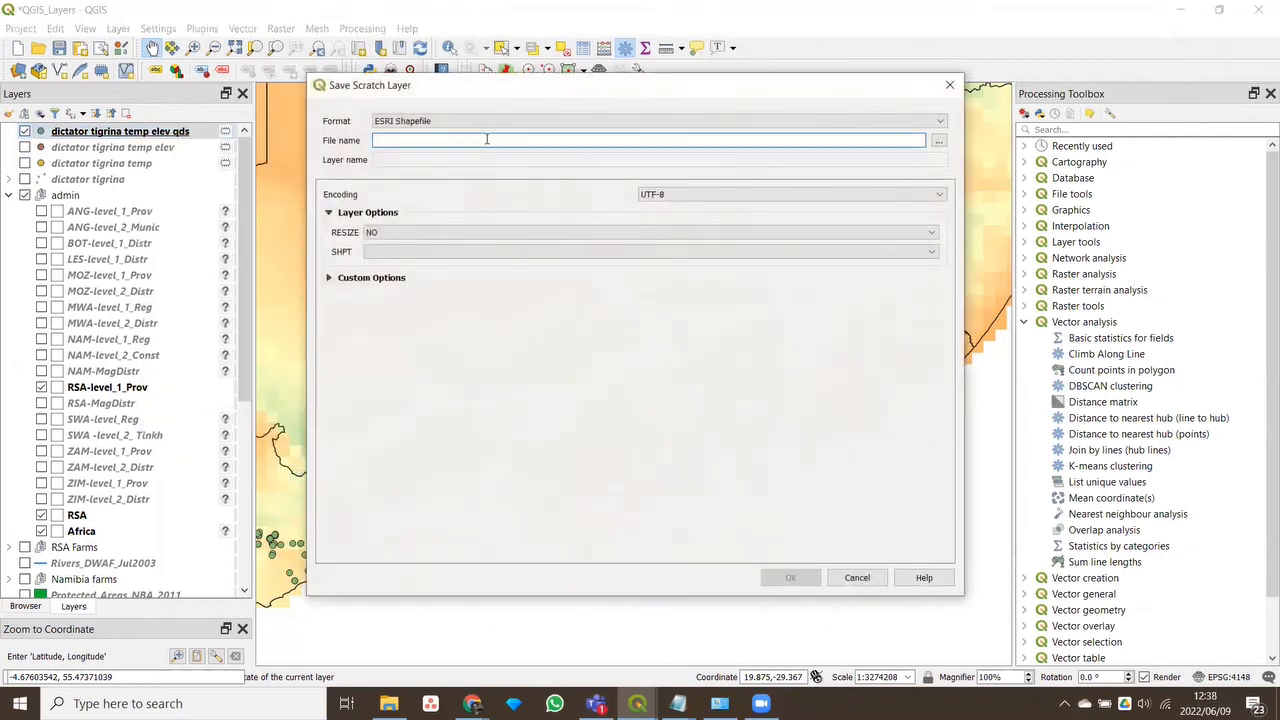
click(938, 140)
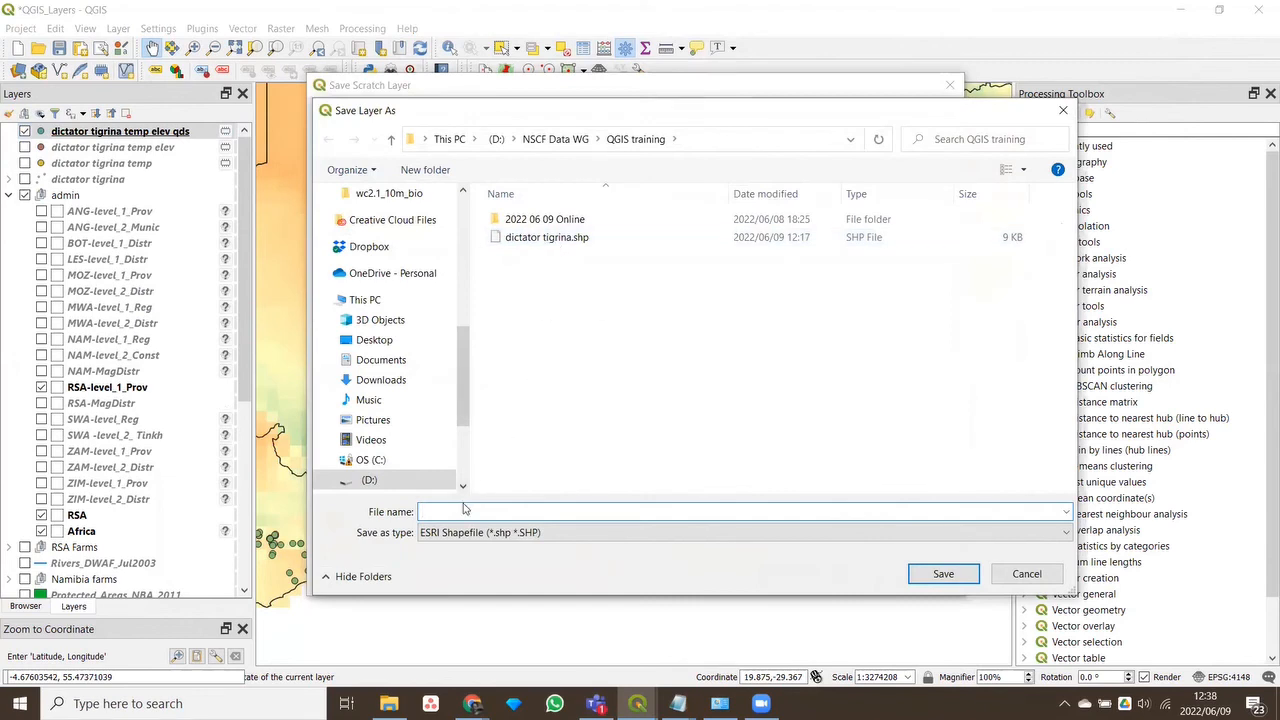
text(dicta)
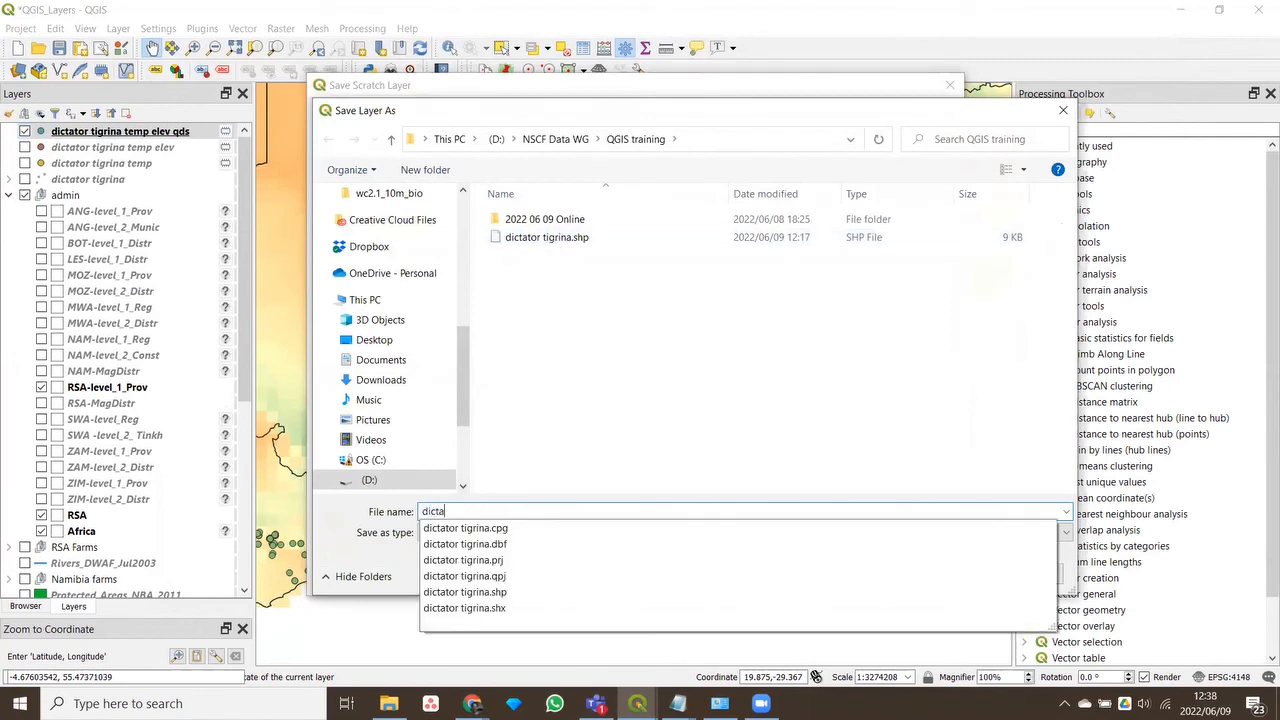
text(tor tigrina temp)
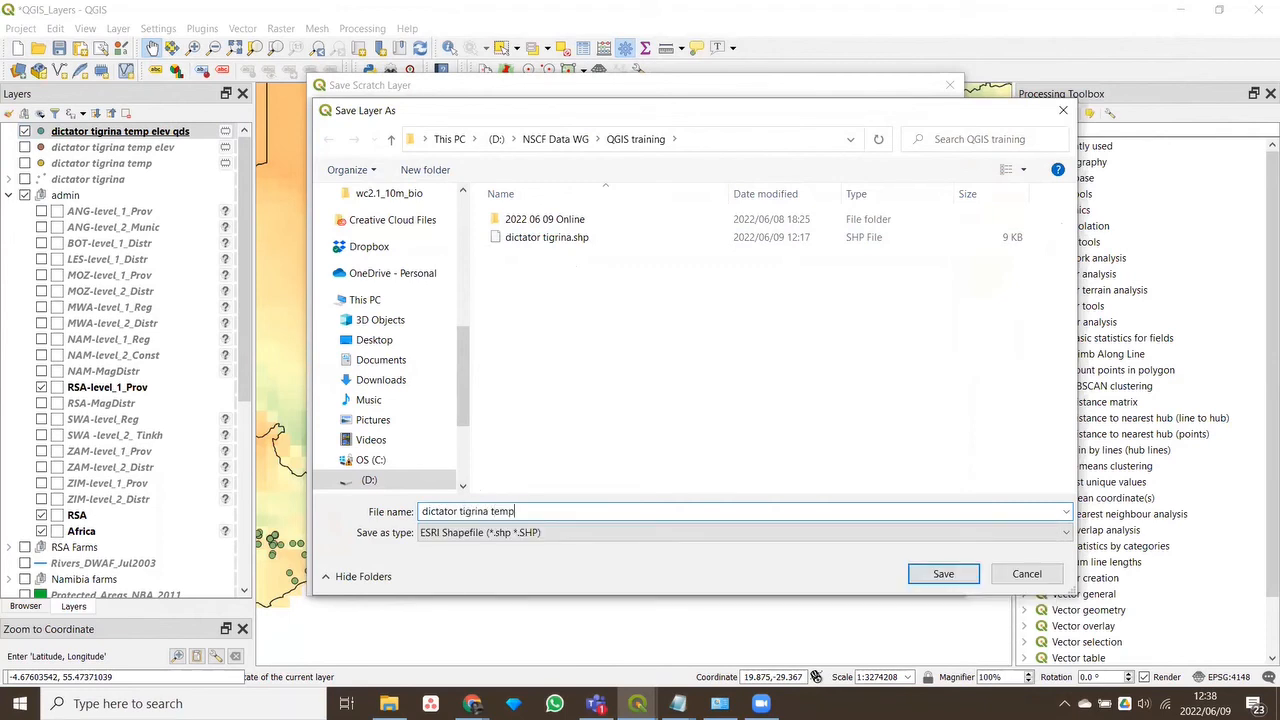
text( elev qds)
click(943, 578)
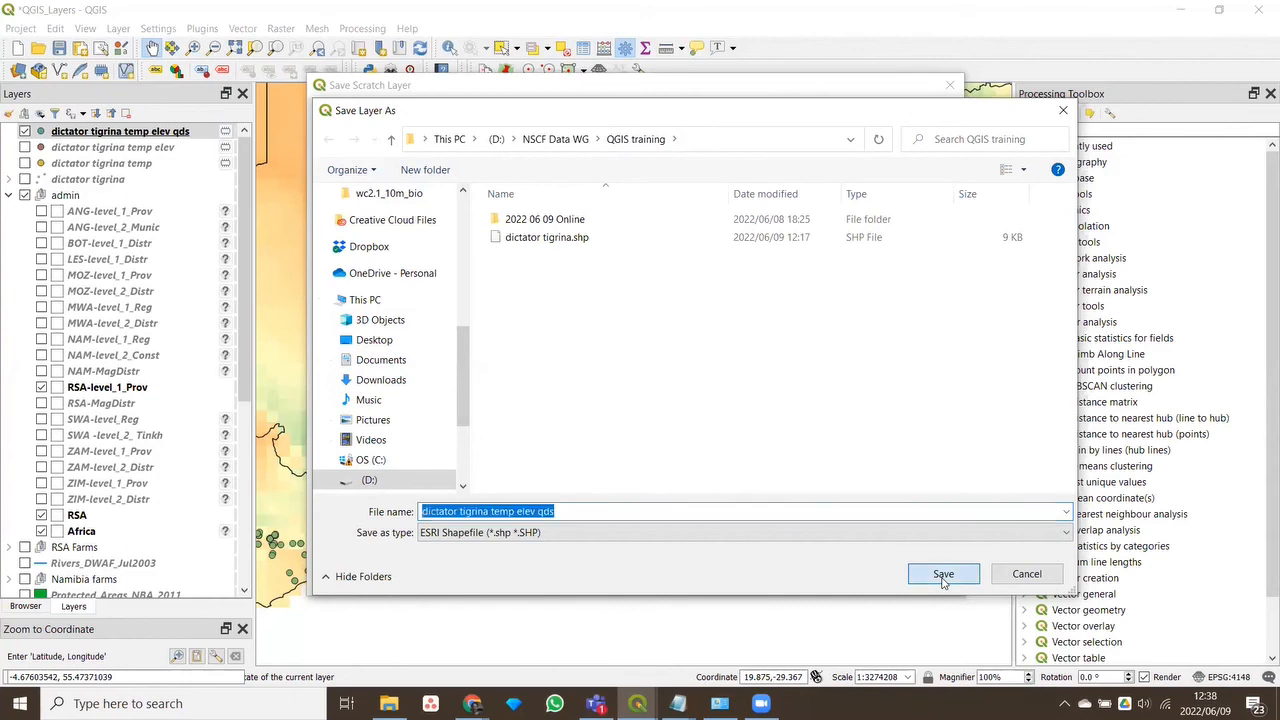
click(934, 587)
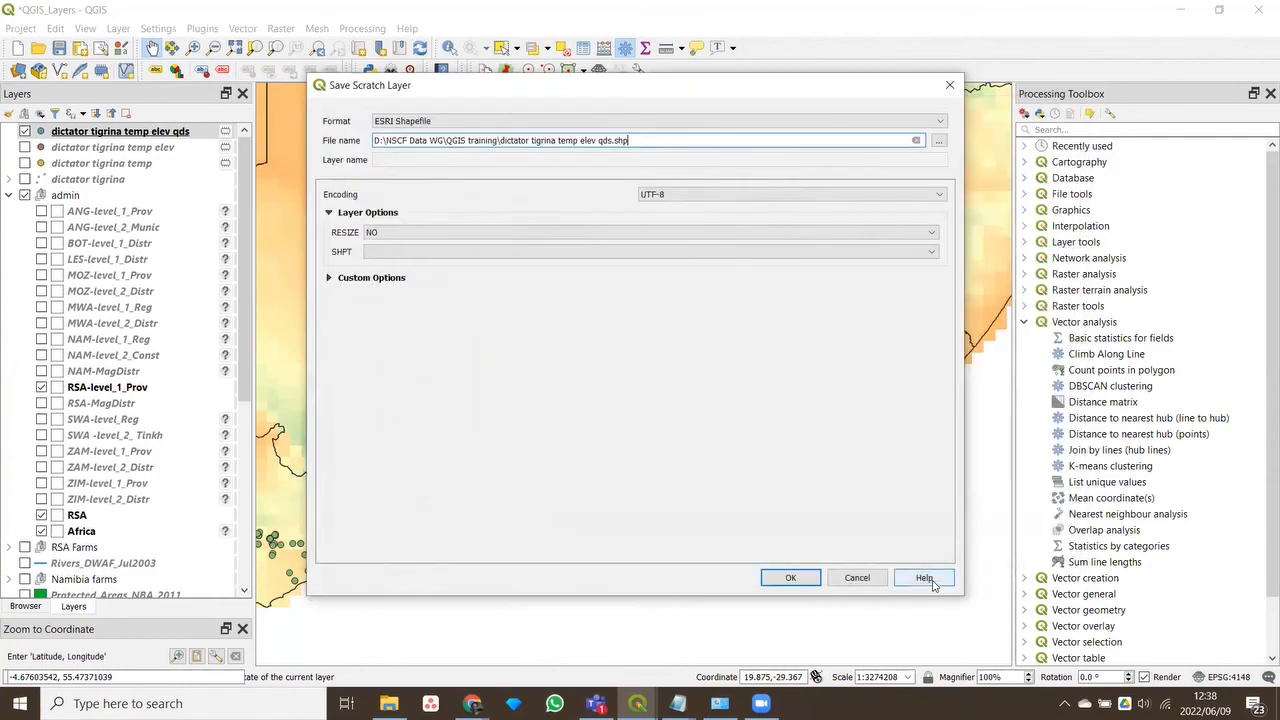
click(775, 578)
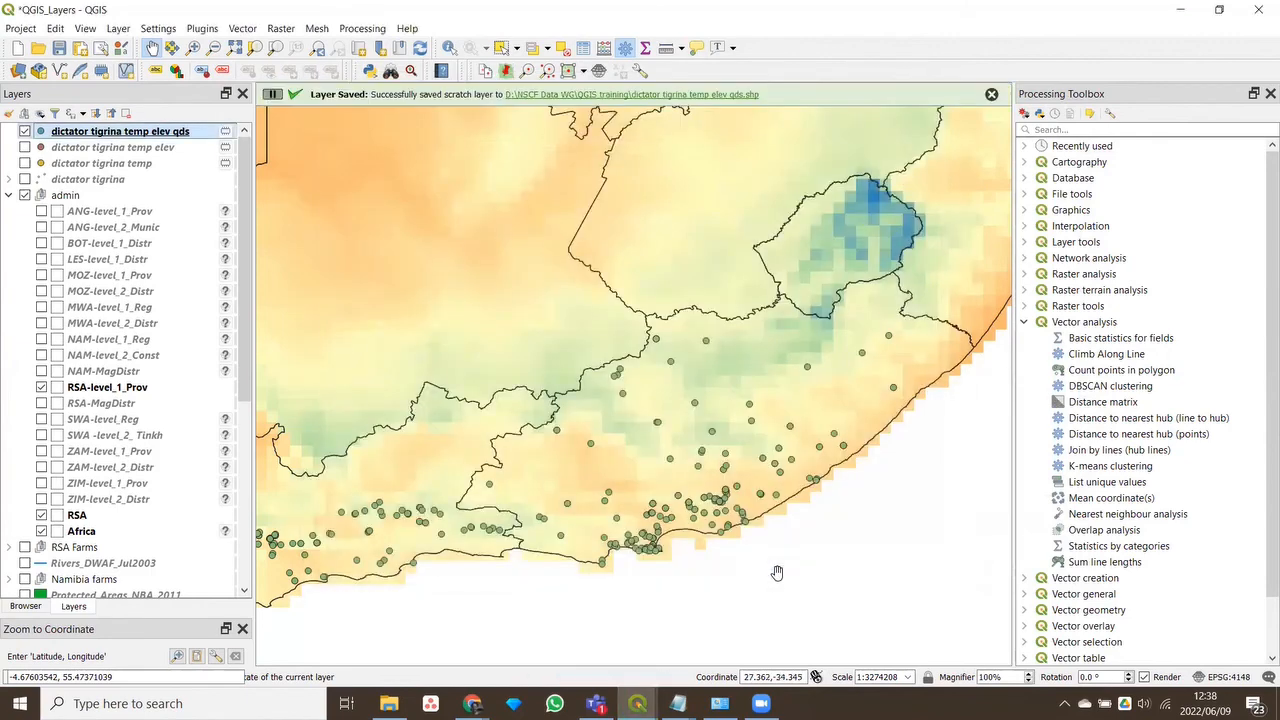
Recheck the COD field in the saved shapefile's field properties, and cancel the properties
right_click(133, 135)
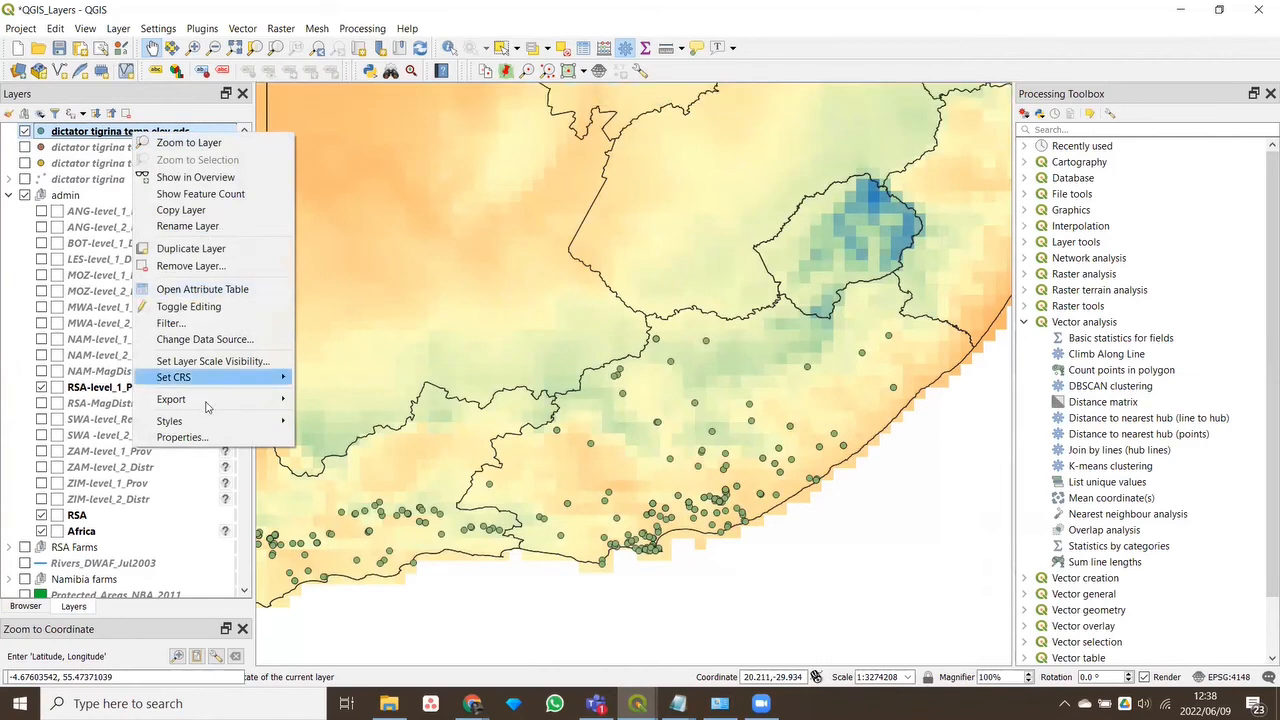
click(185, 437)
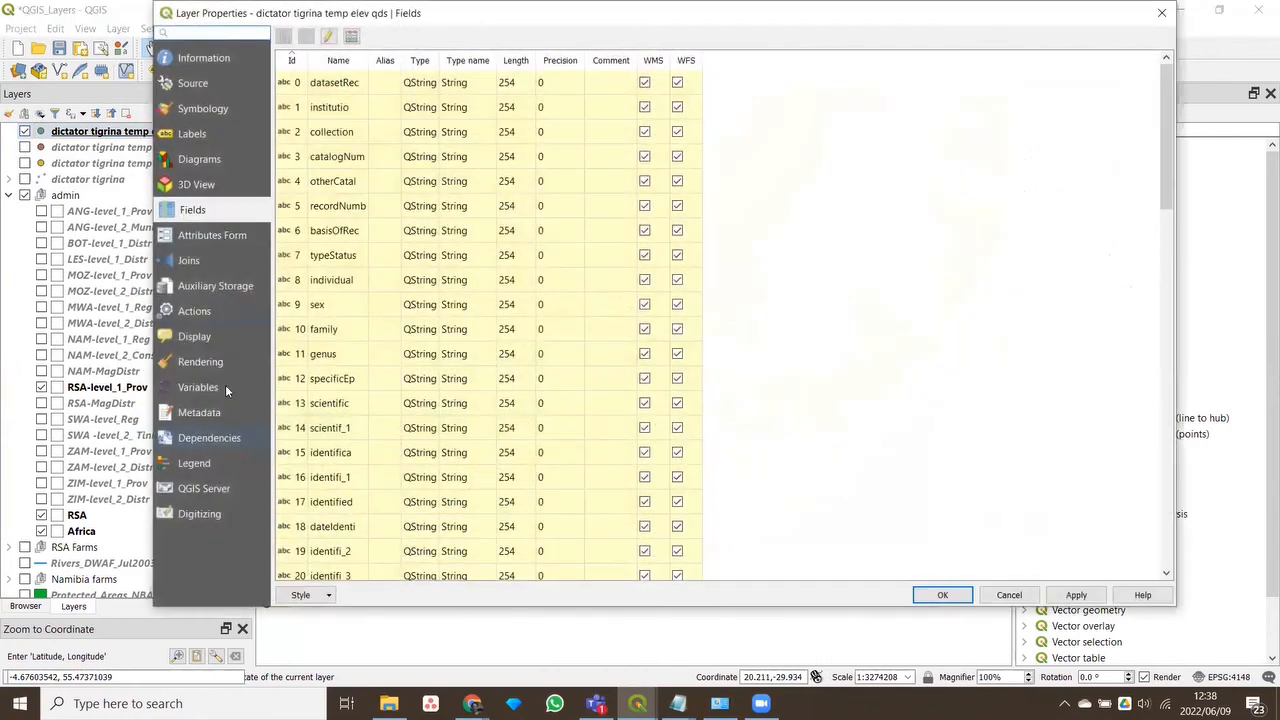
scroll(469, 413, down, 15)
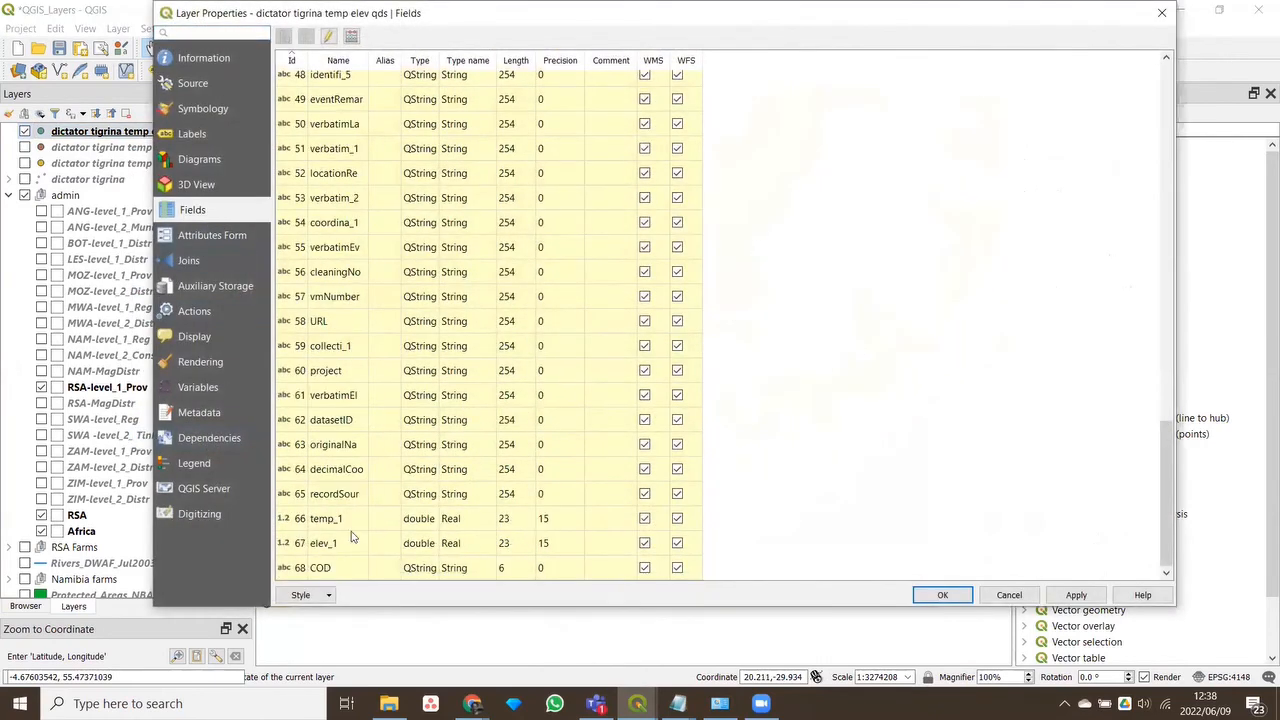
click(314, 568)
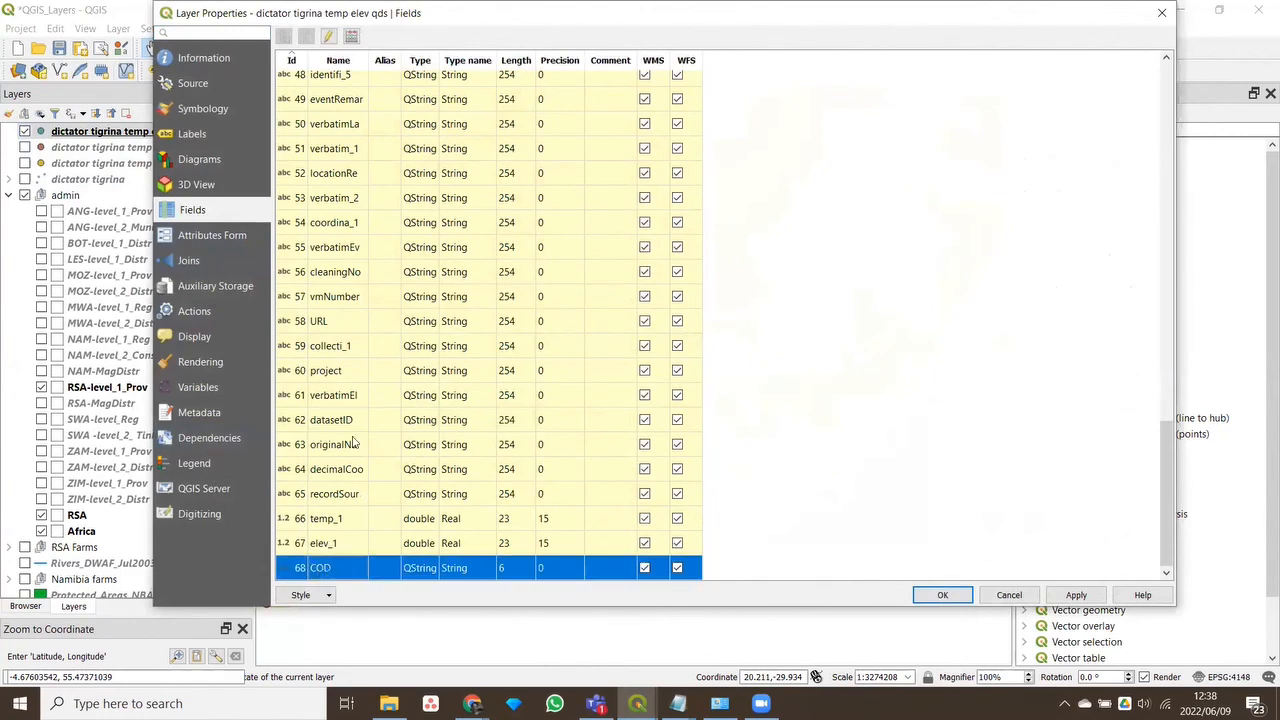
click(1016, 597)
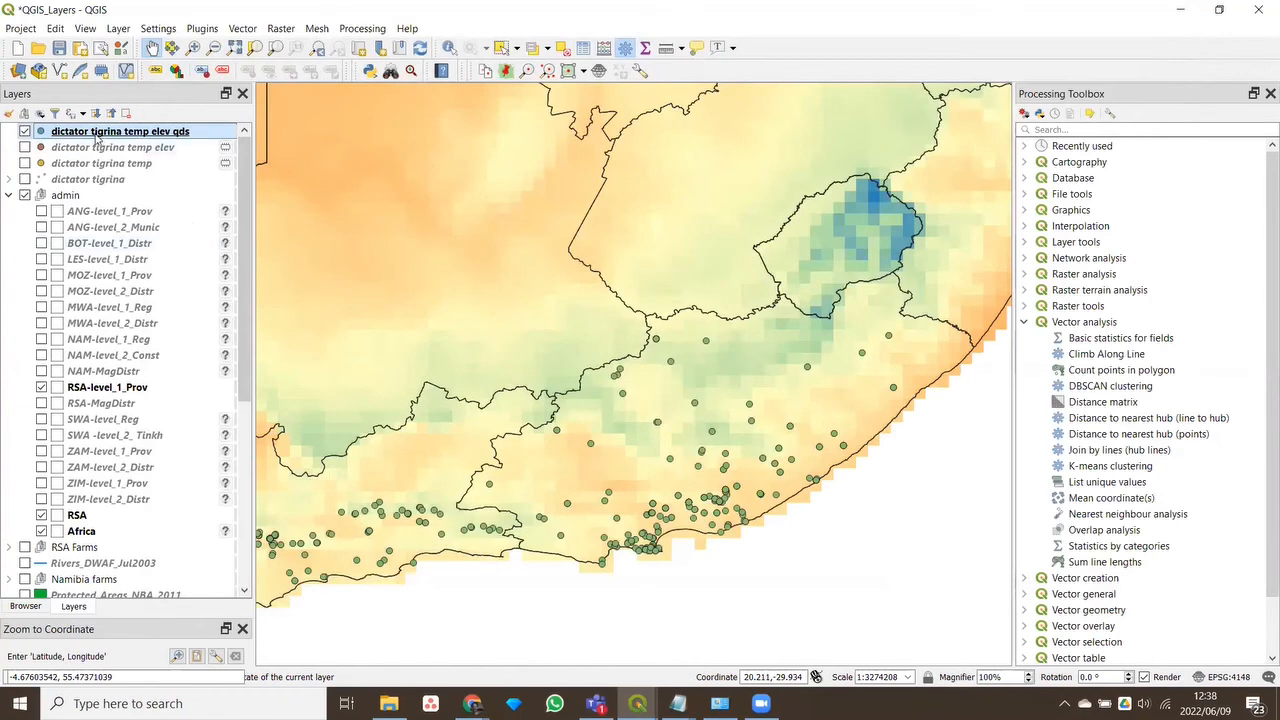
Enable editing on dictator tigrina temp elev qds, rename its COD field as QDS, and apply the change
right_click(97, 140)
click(180, 307)
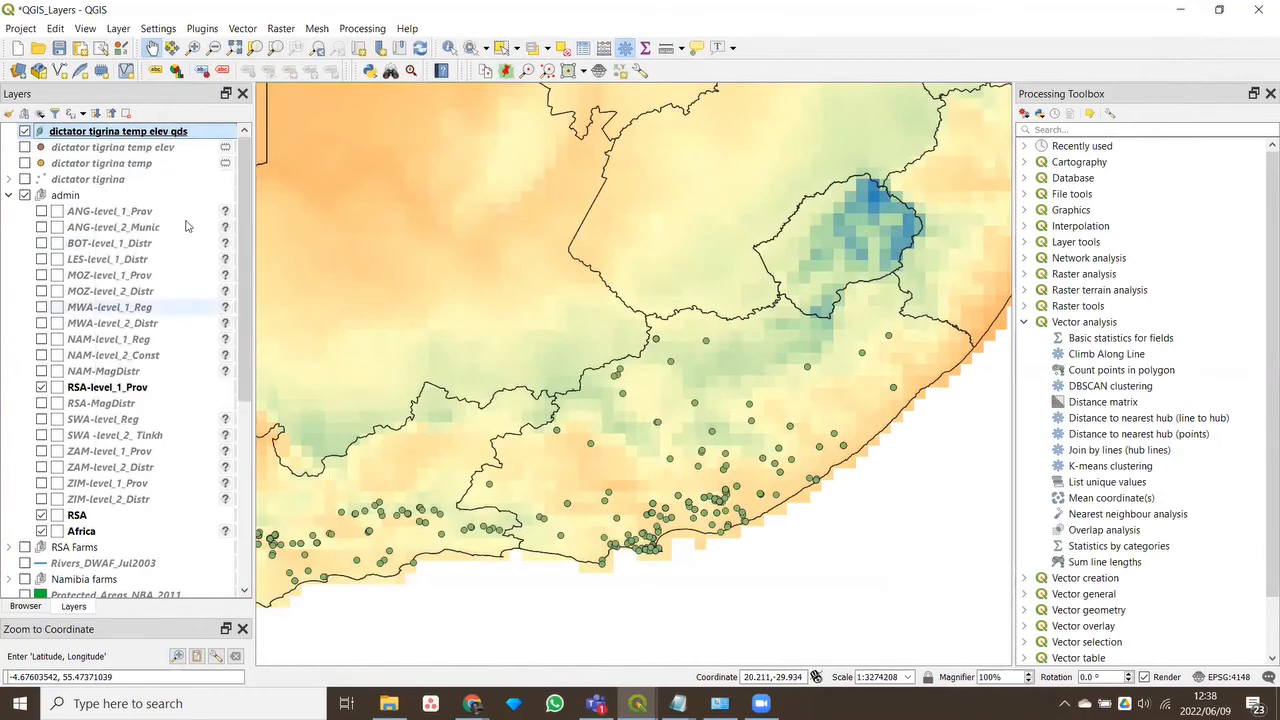
right_click(122, 134)
click(213, 459)
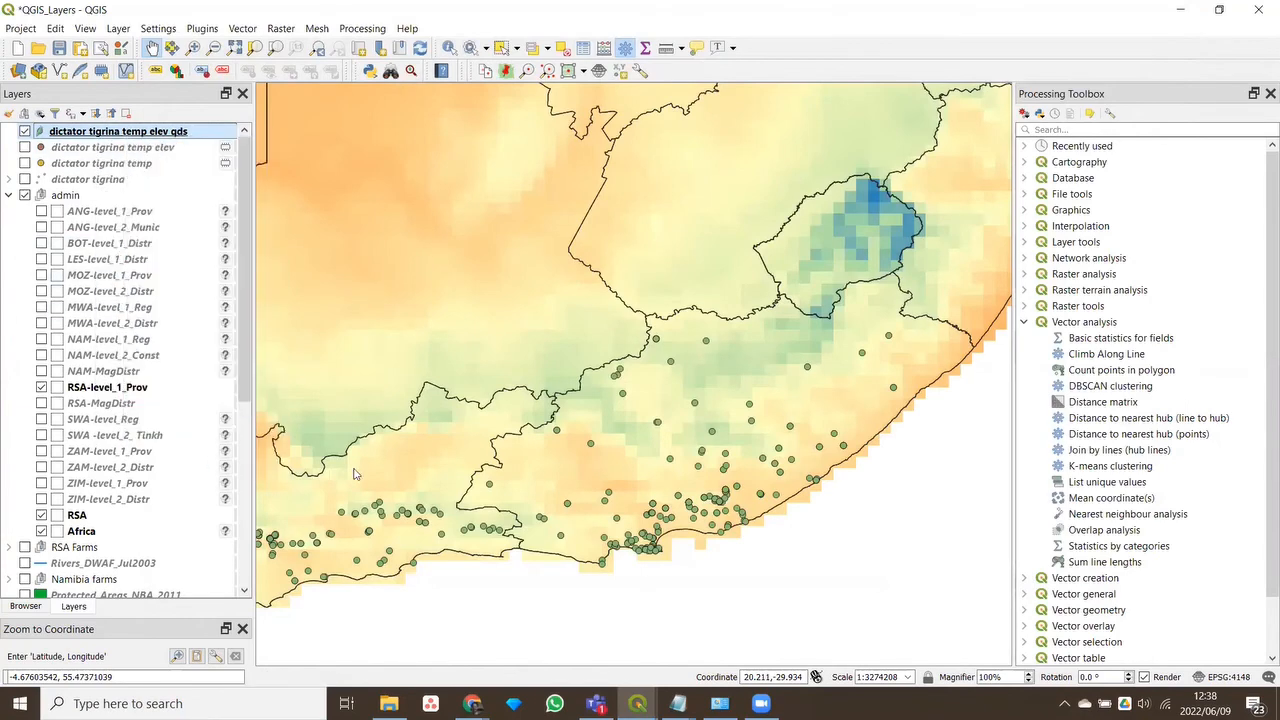
scroll(448, 372, down, 15)
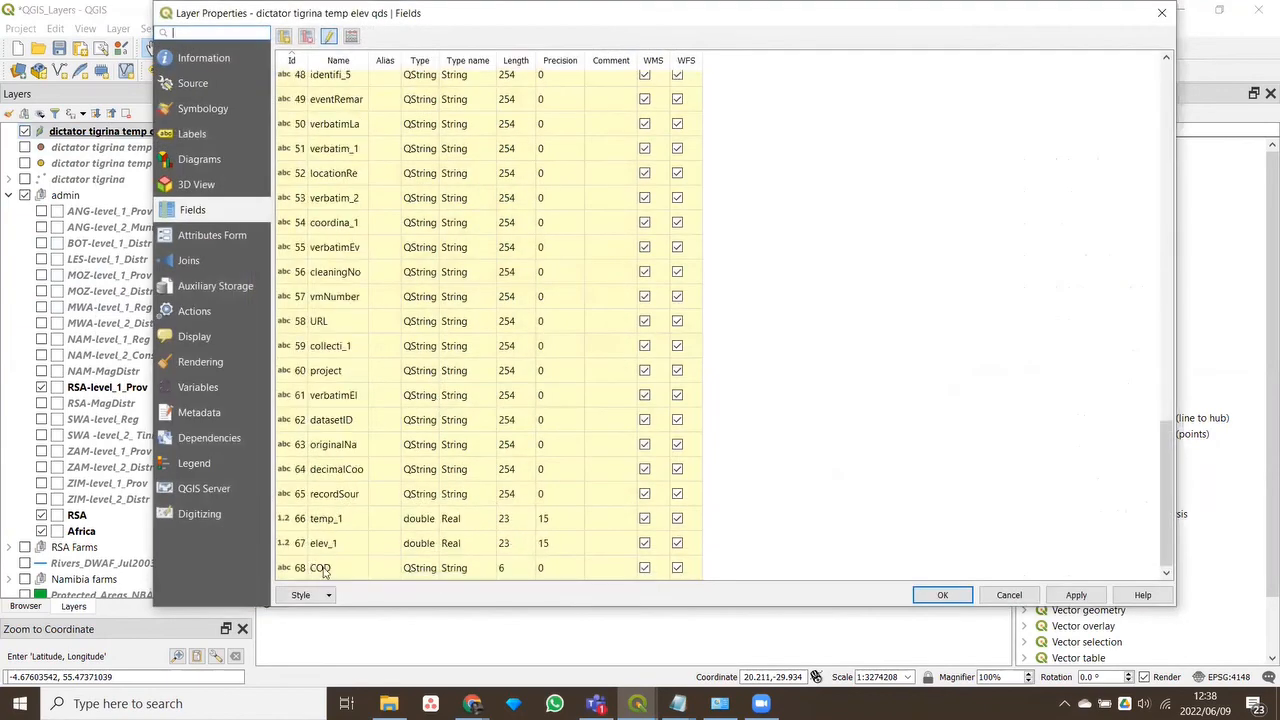
click(324, 570)
click(324, 570)
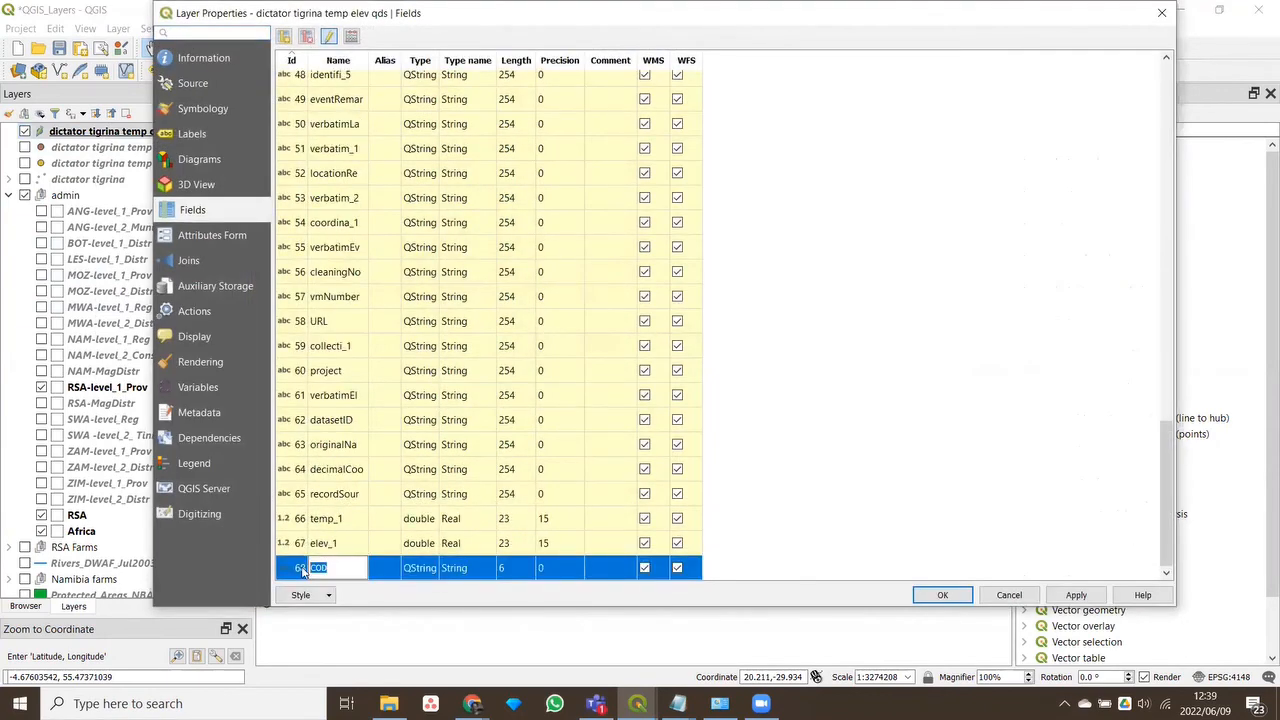
text(QDS)
click(1076, 595)
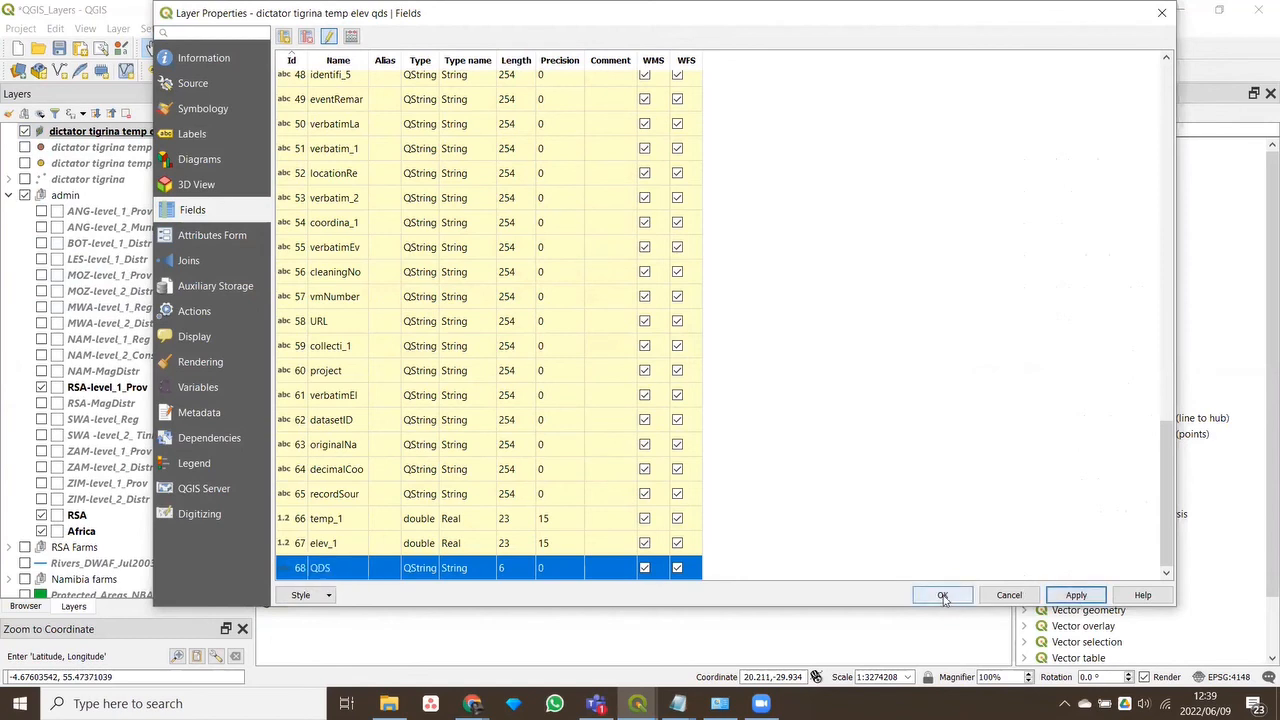
Rename the temp_1 field as temp and the elev_1 field as elev, and accept the layer properties
click(336, 519)
click(336, 519)
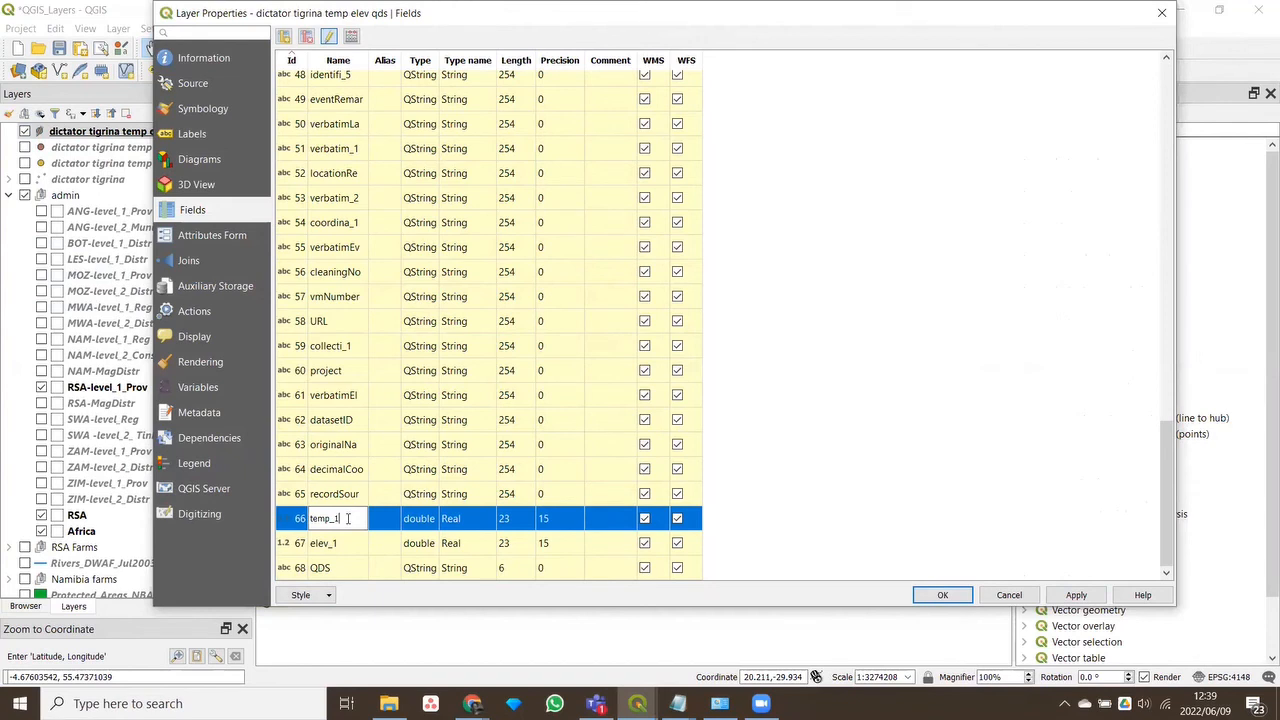
click(348, 543)
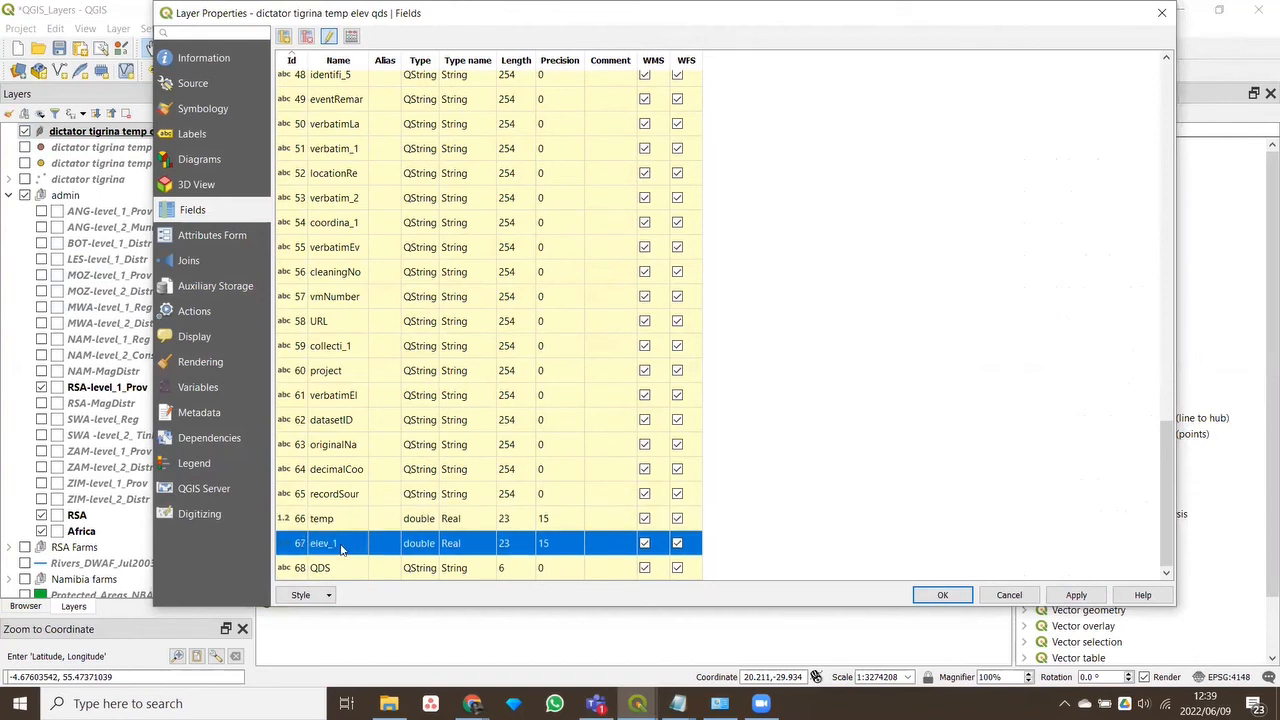
click(341, 545)
key(BackSpace)
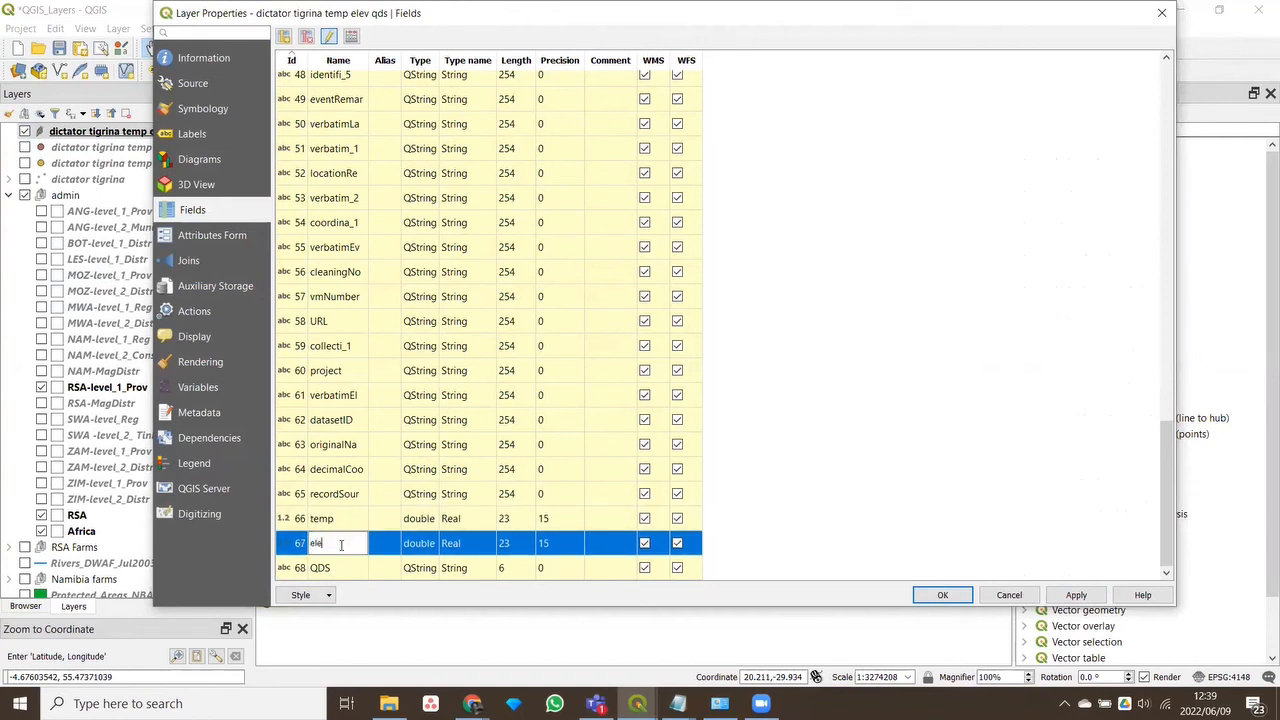
text(elev)
click(358, 527)
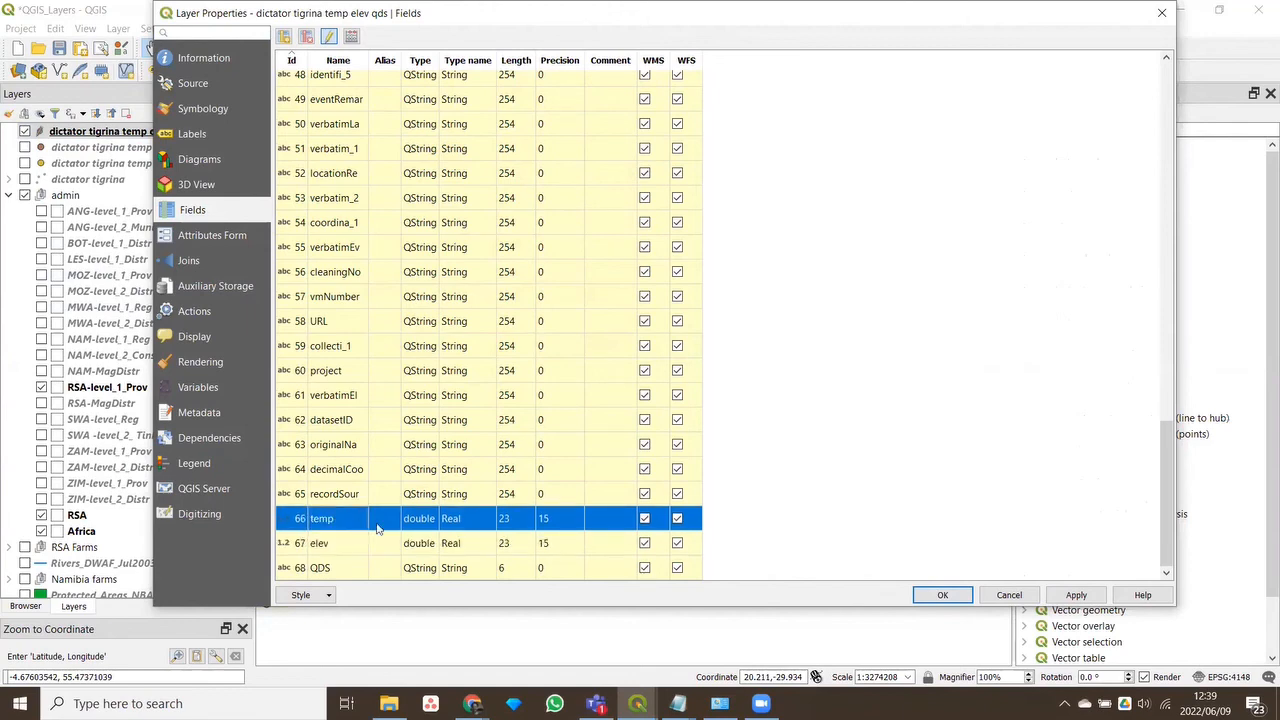
click(938, 595)
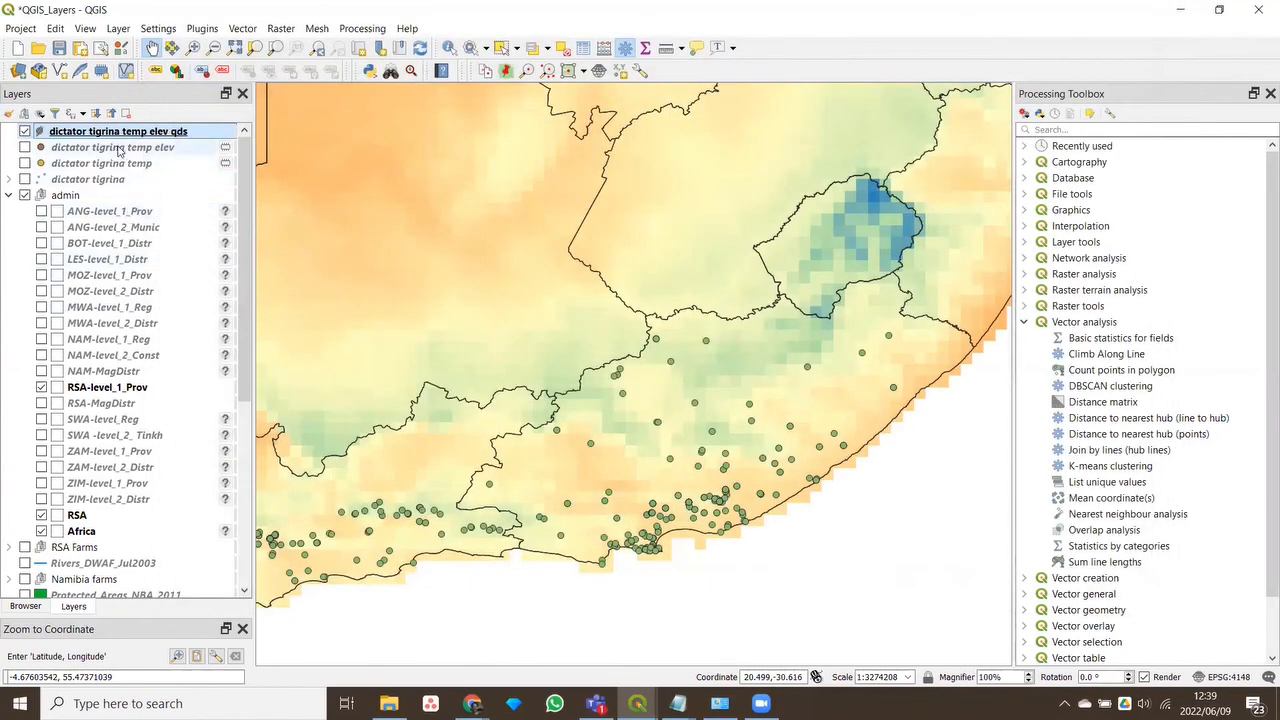
Save the layer edits of dictator tigrina temp elev qds and turn its editing mode off
right_click(63, 131)
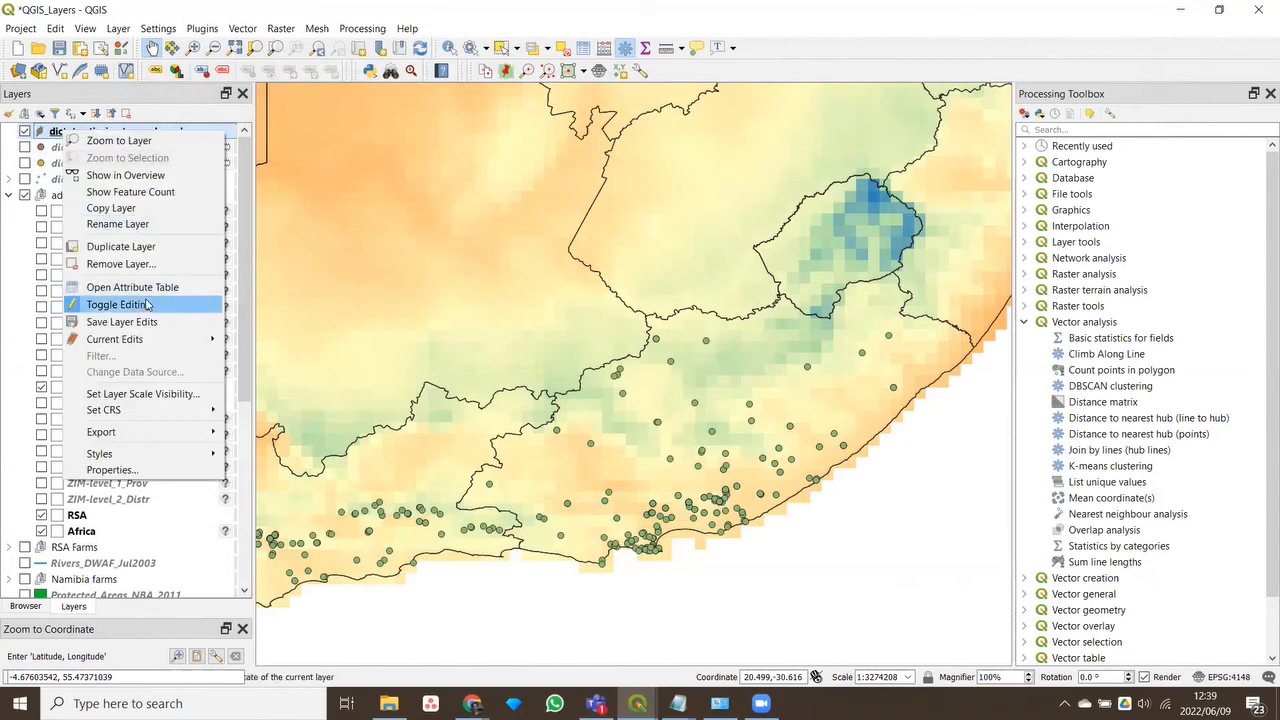
click(124, 322)
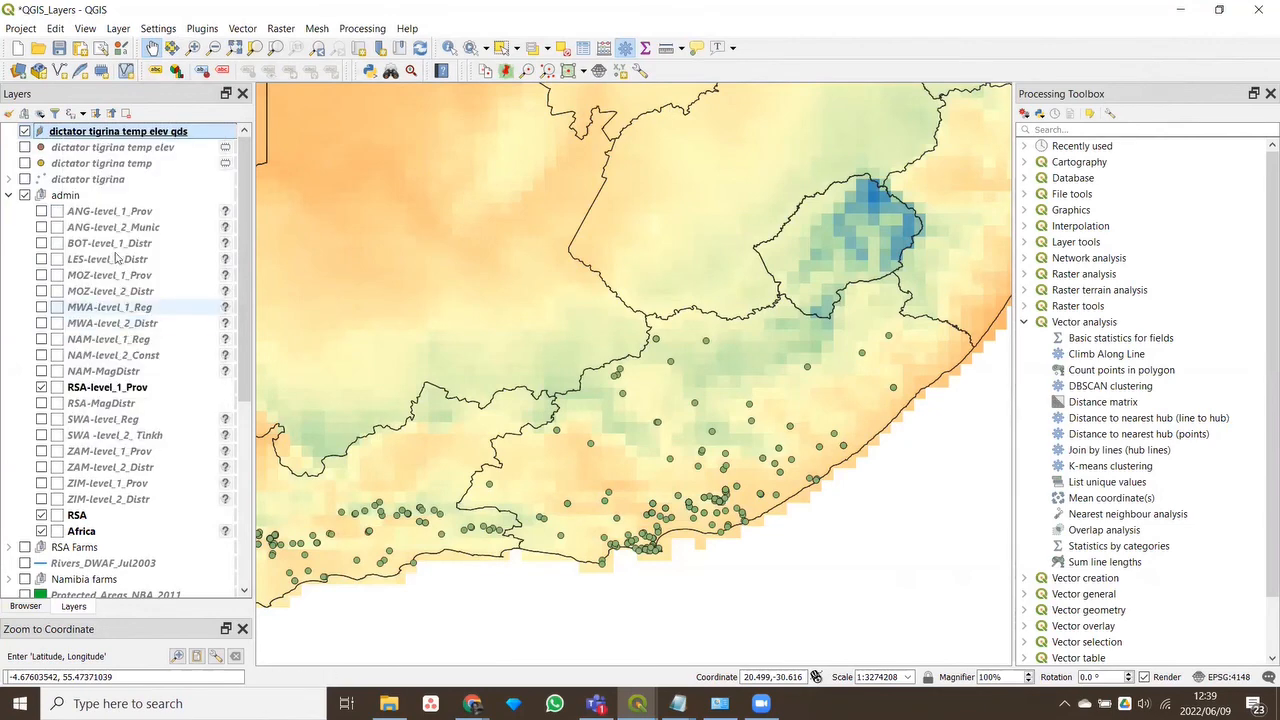
right_click(111, 133)
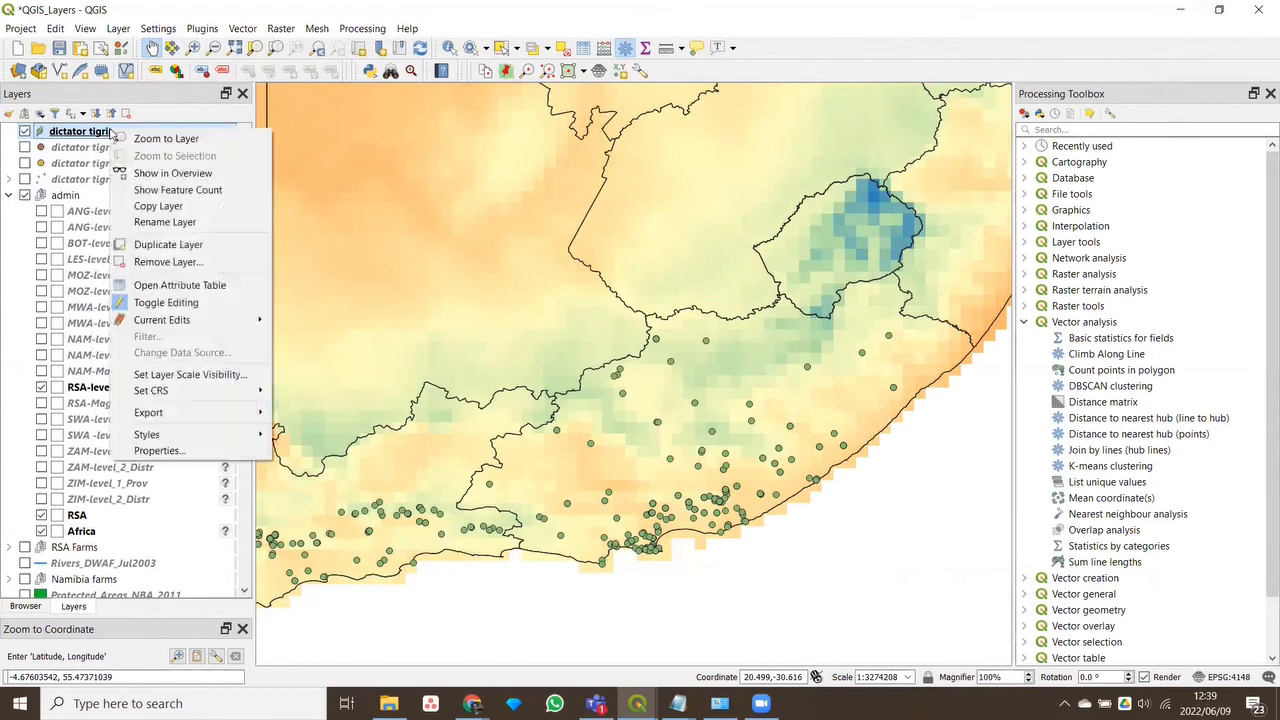
click(148, 312)
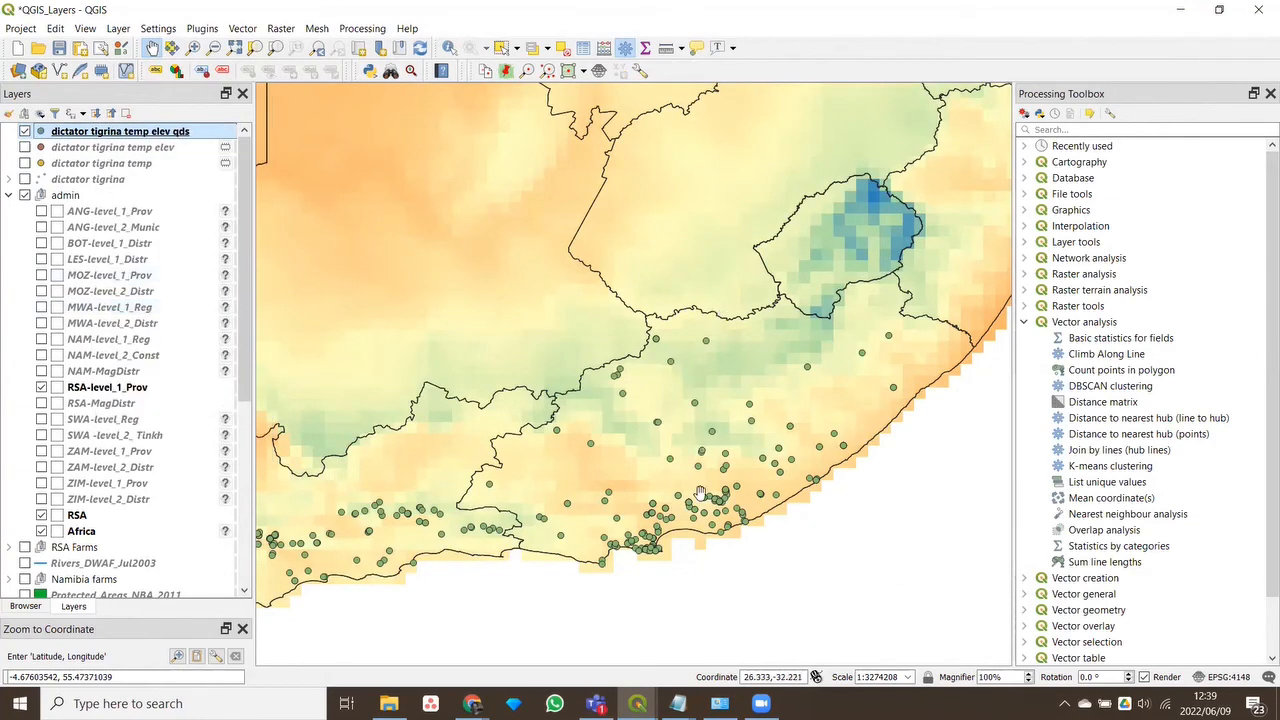
Switch to the File Explorer window to view the shapefiles in the QGIS training folder
drag(620, 542, 740, 467)
scroll(740, 467, up, 1)
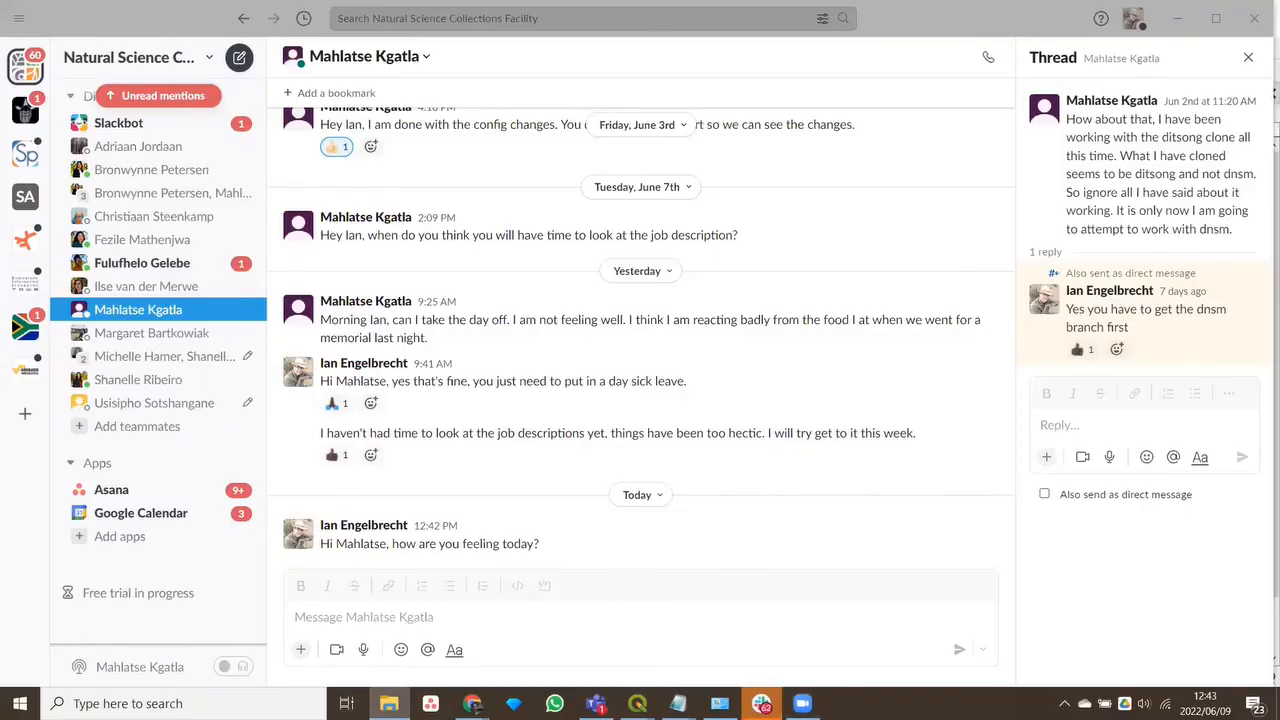
key(alt+Tab)
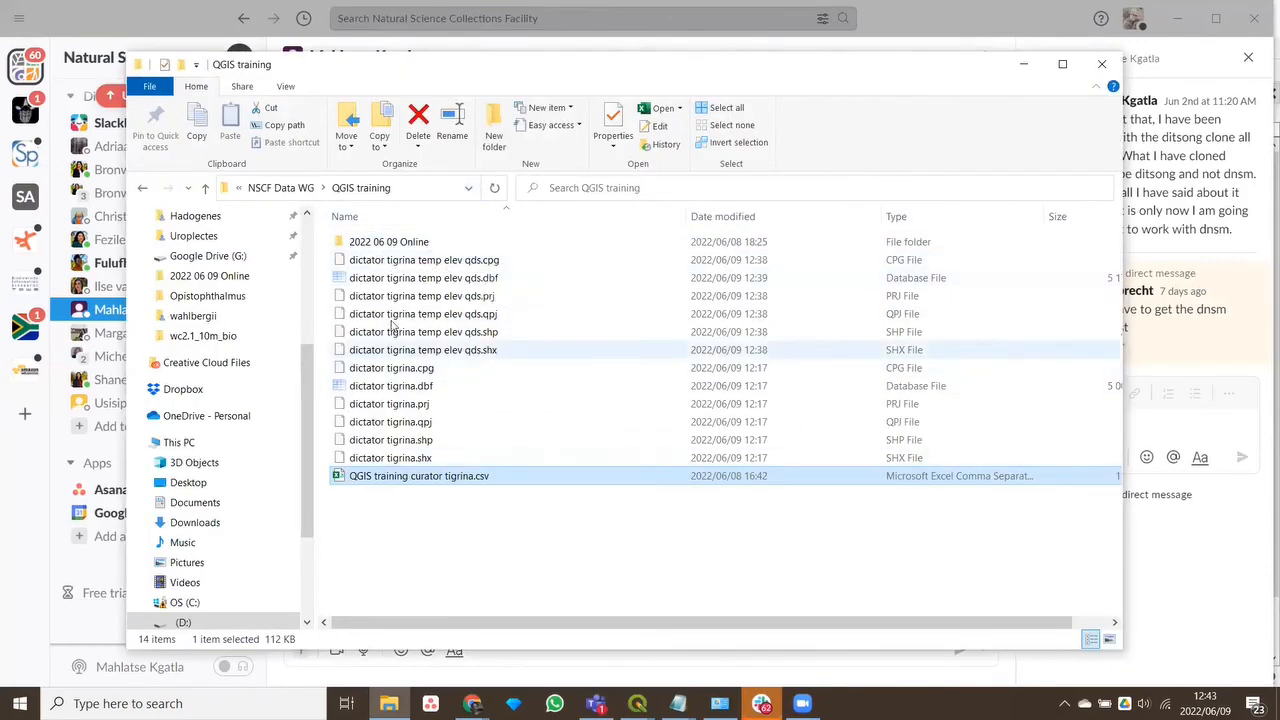
click(388, 261)
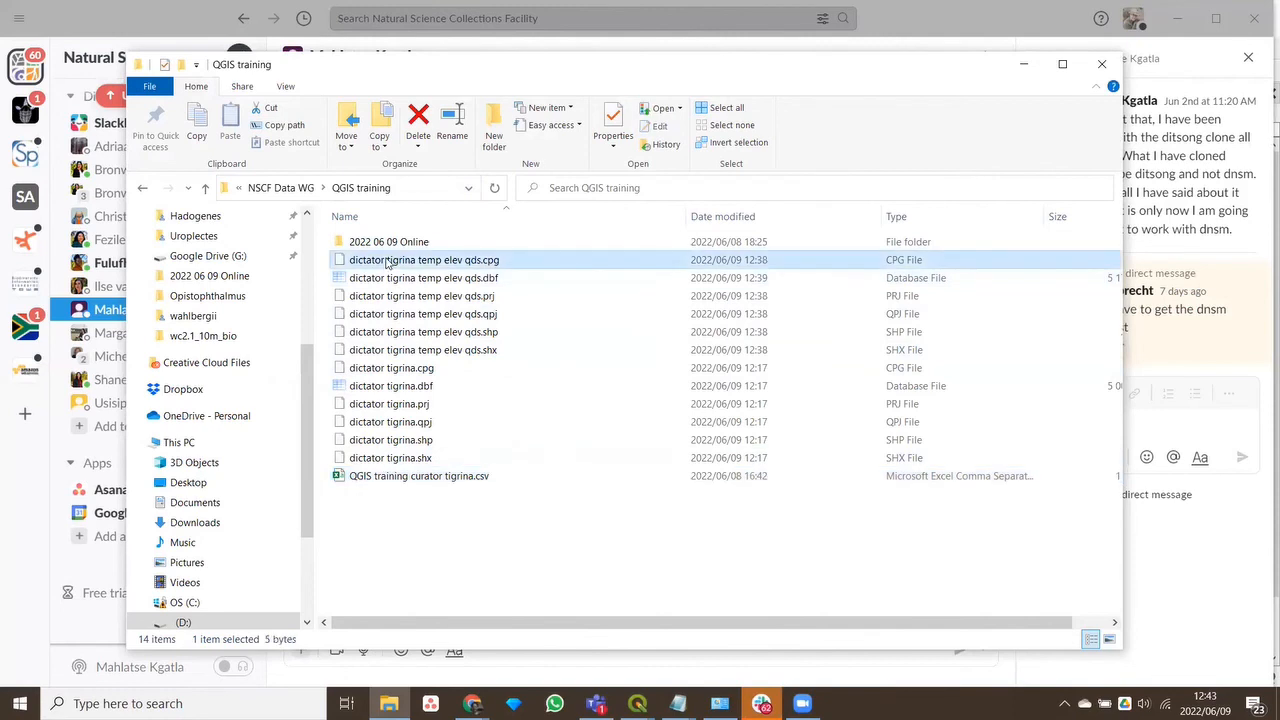
shift+click(396, 350)
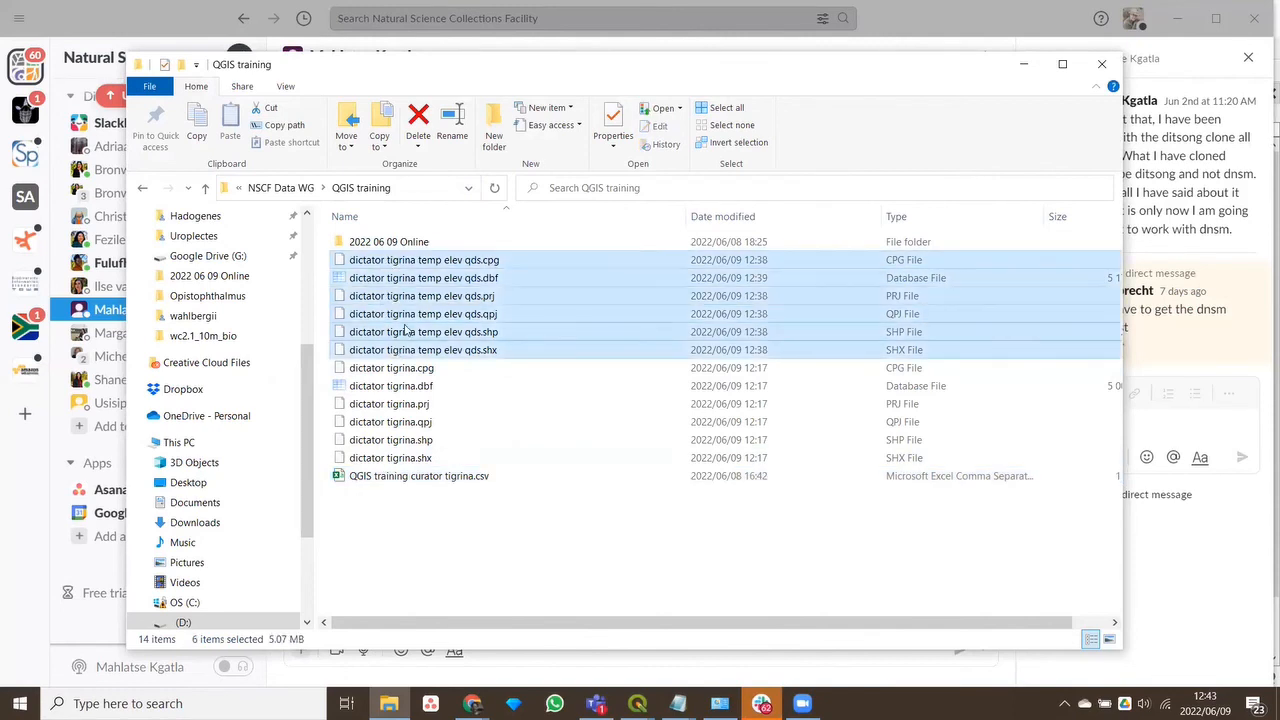
right_click(406, 330)
mouse_move(445, 357)
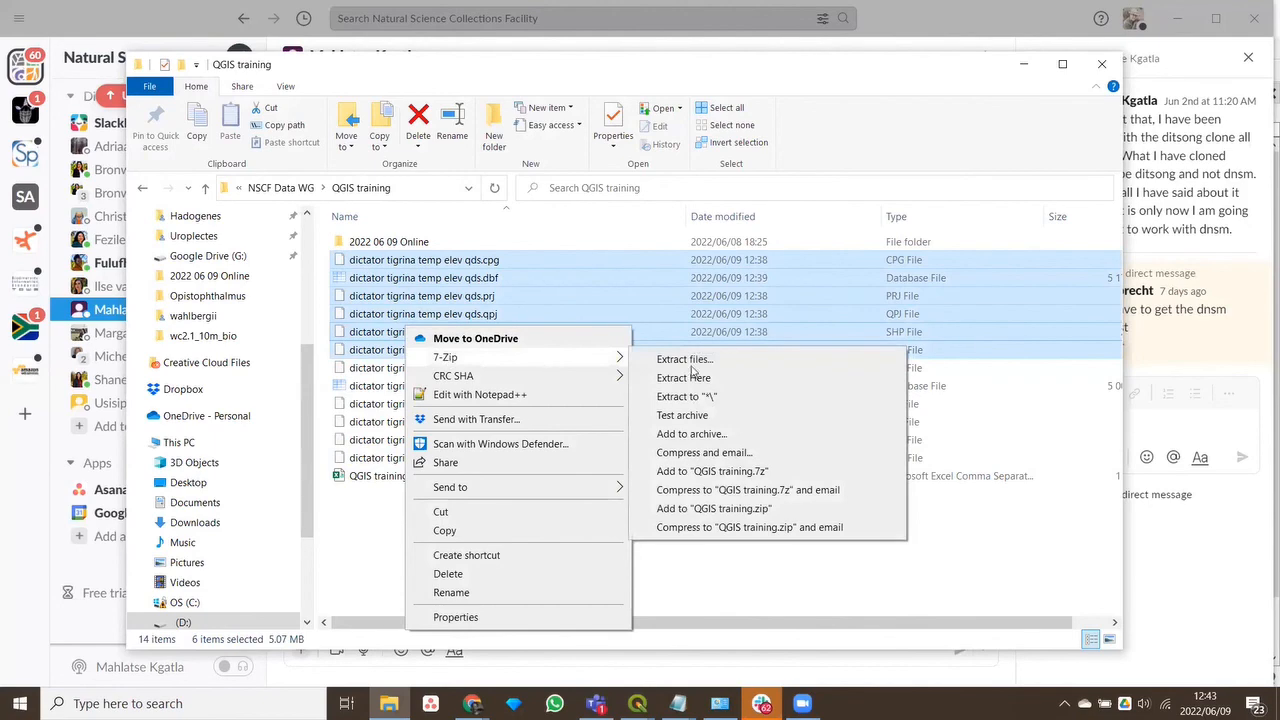
click(695, 437)
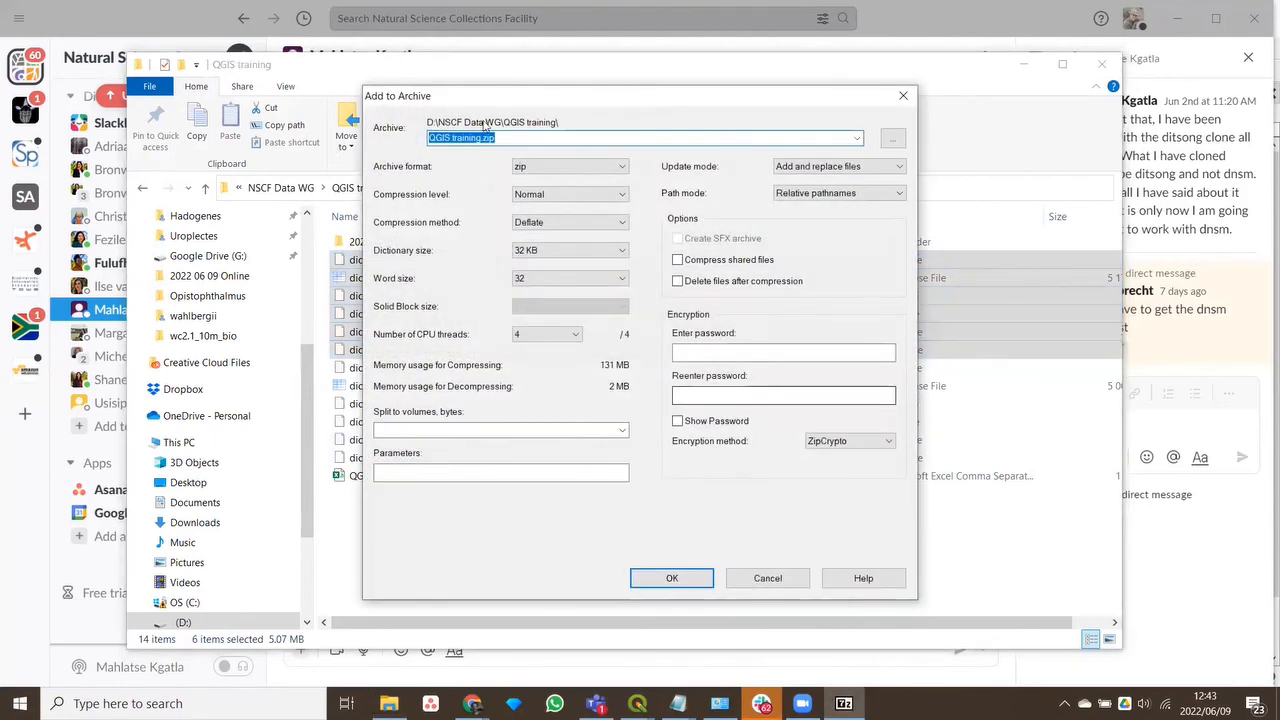
drag(481, 137, 427, 137)
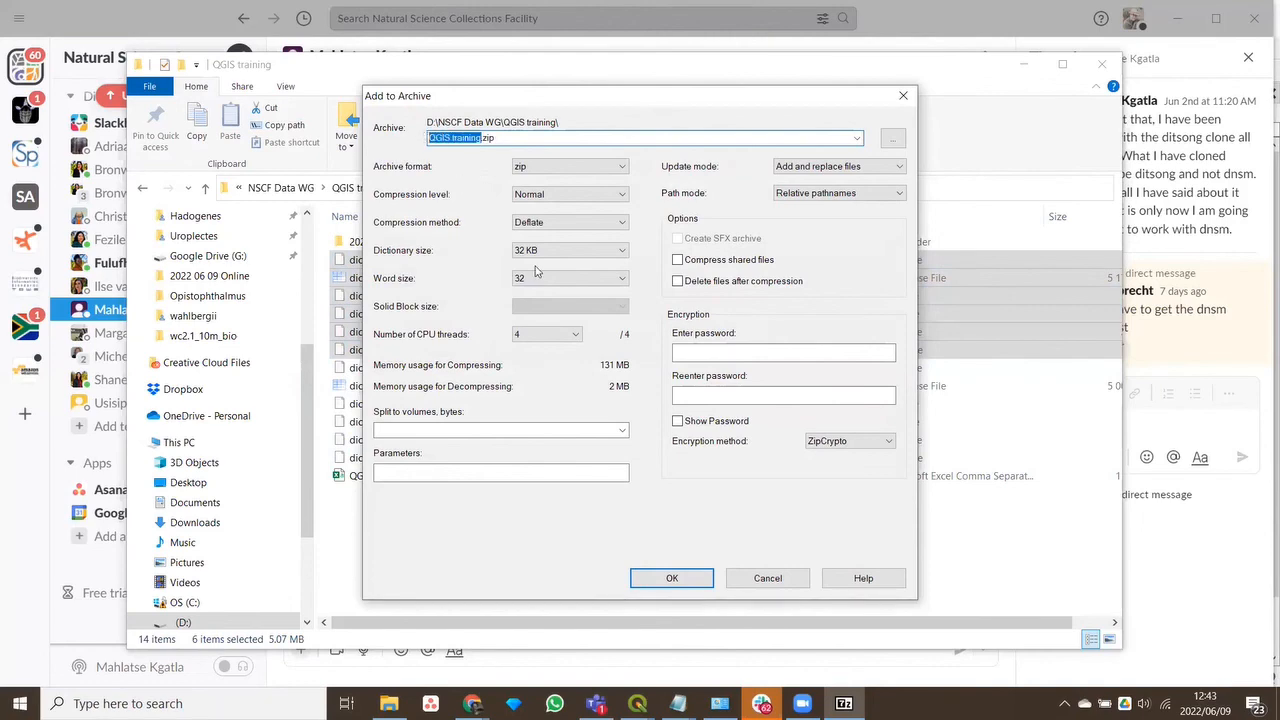
click(768, 579)
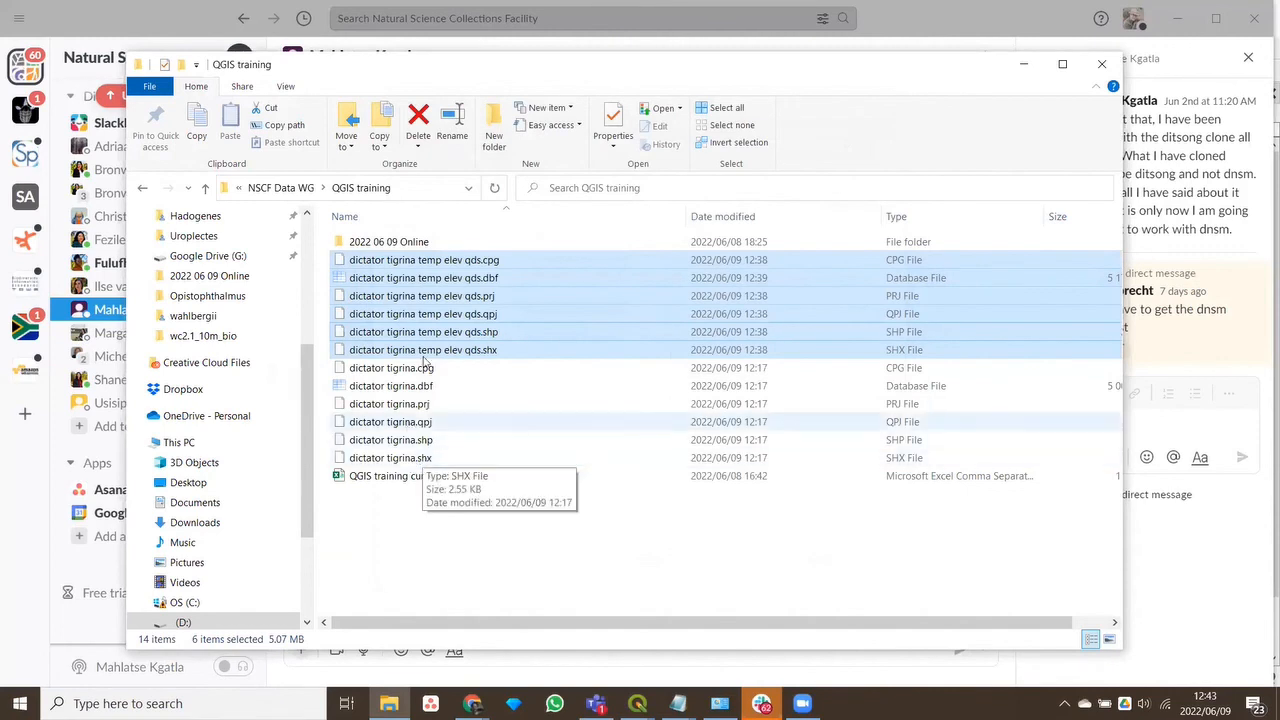
Compress all files of the dictator tigrina temp elev qds and dictator tigrina shapefiles into a zip archive named test.zip
click(389, 262)
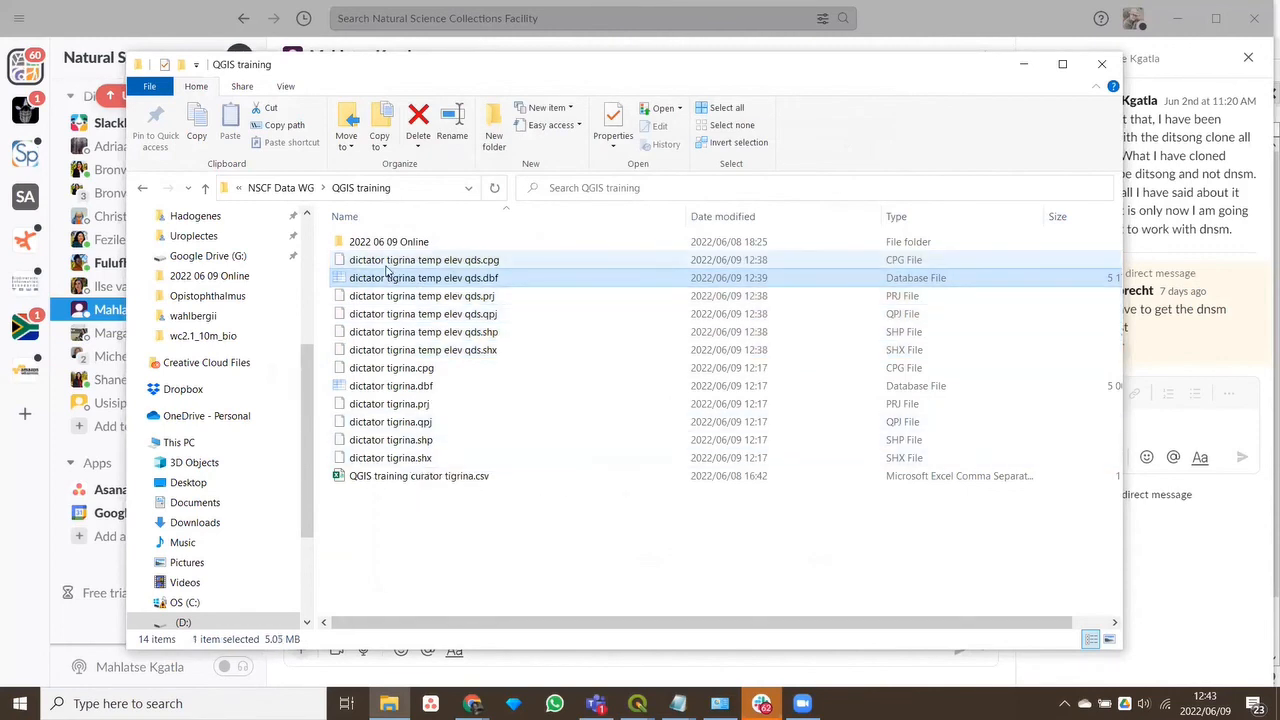
shift+click(381, 461)
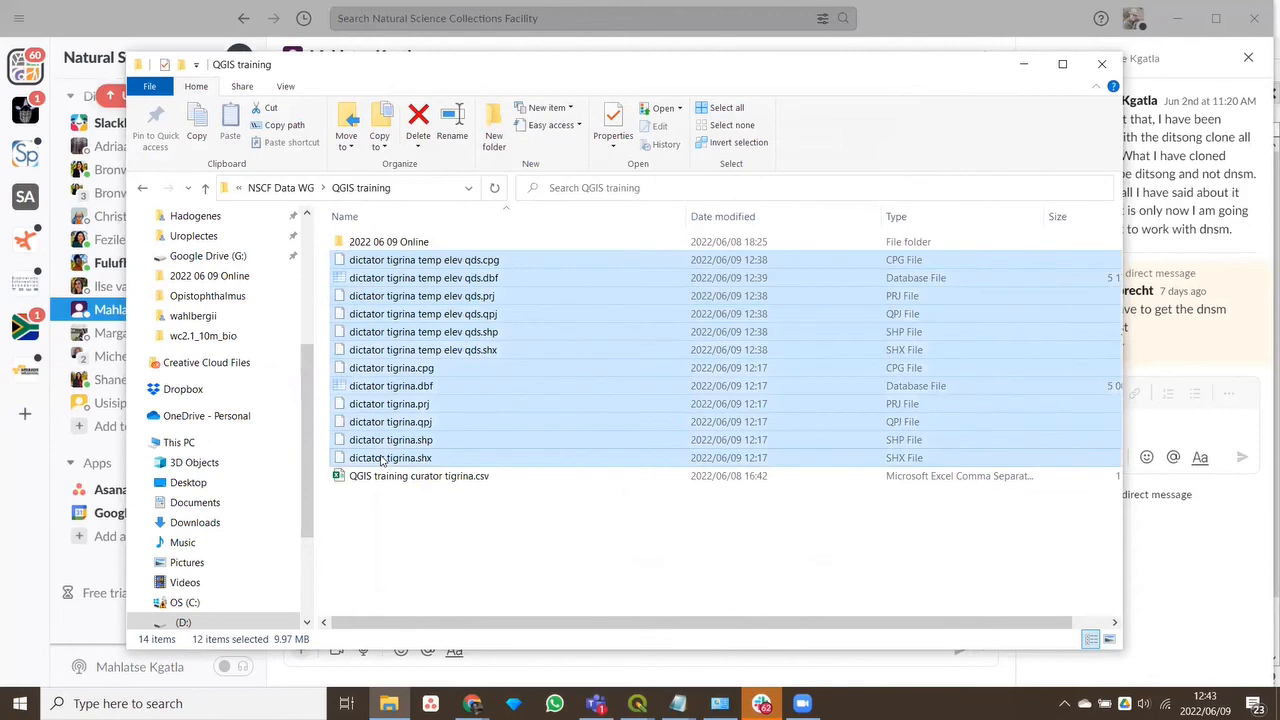
right_click(421, 388)
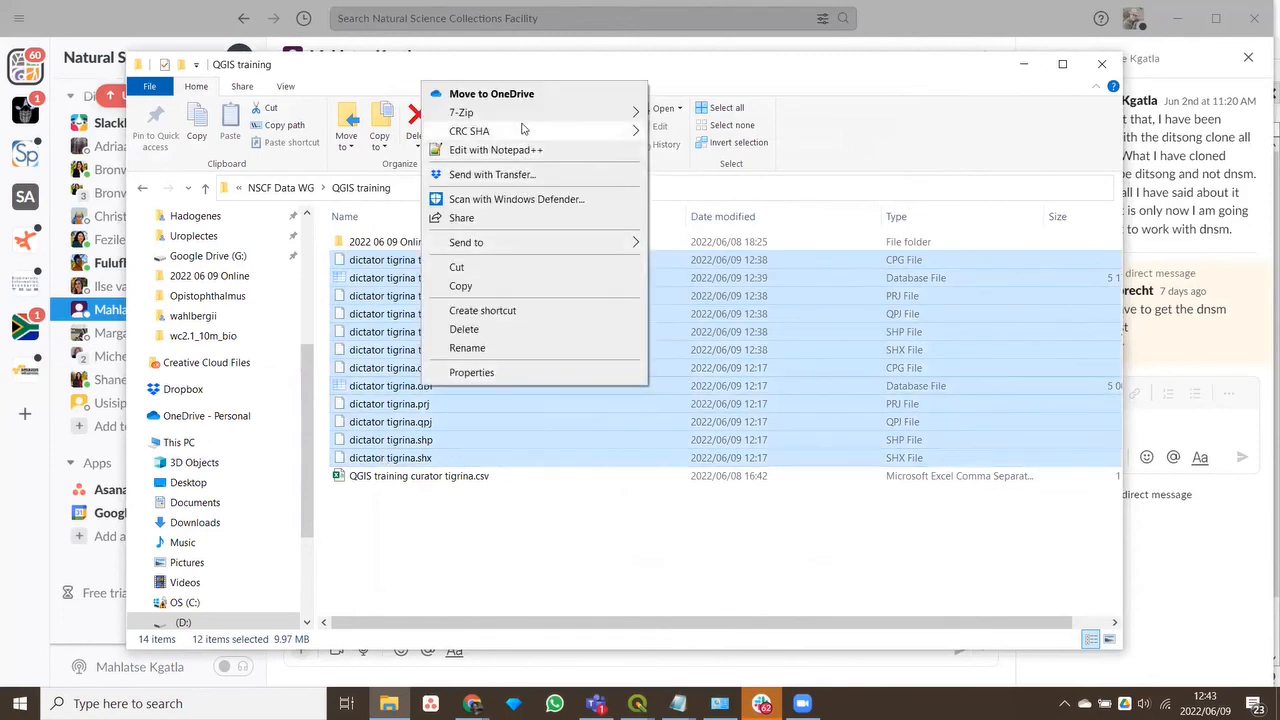
mouse_move(520, 113)
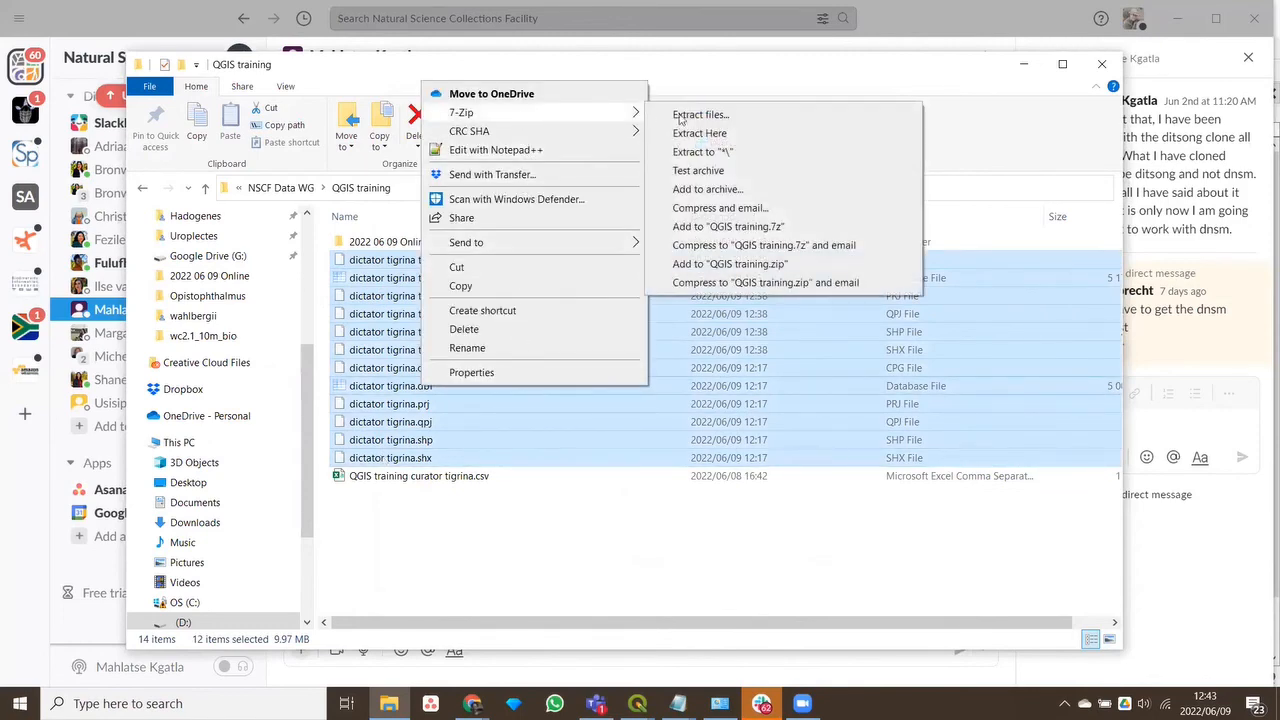
click(713, 190)
click(463, 137)
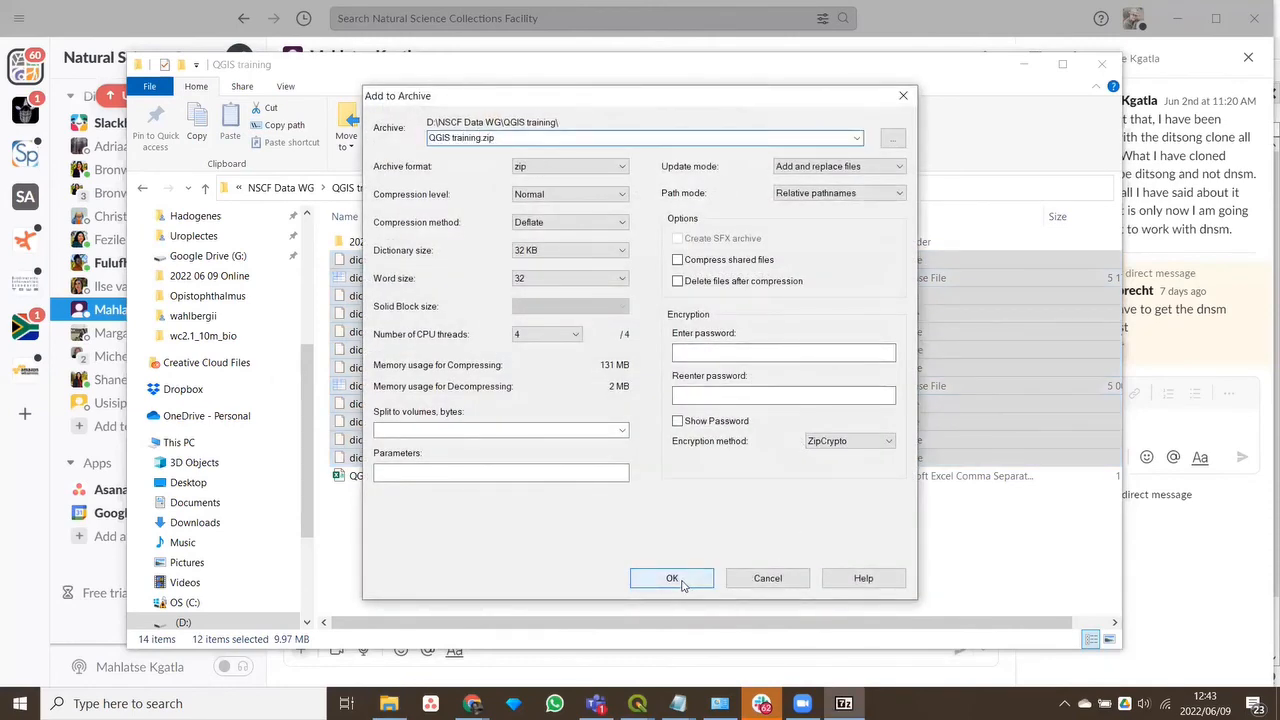
key(Right)
key(Right)
key(Right)
key(Right)
key(Right)
key(shift+Home)
text(test)
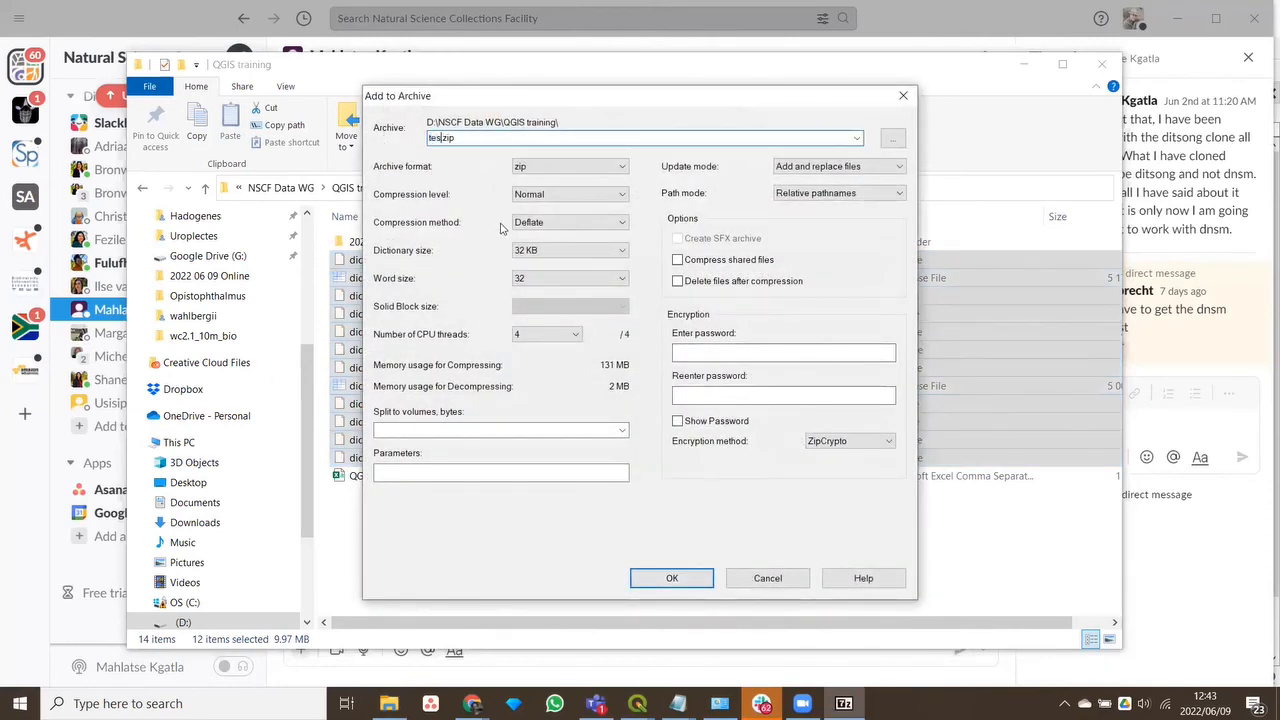
click(671, 578)
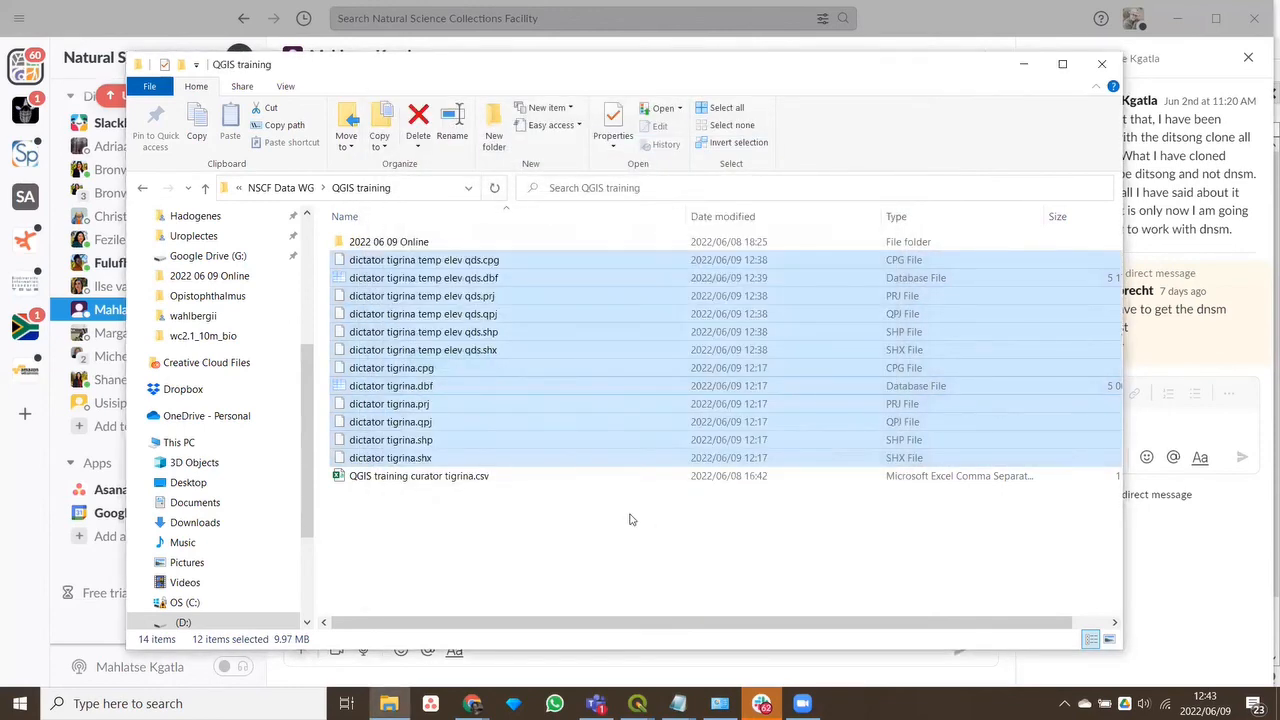
click(364, 494)
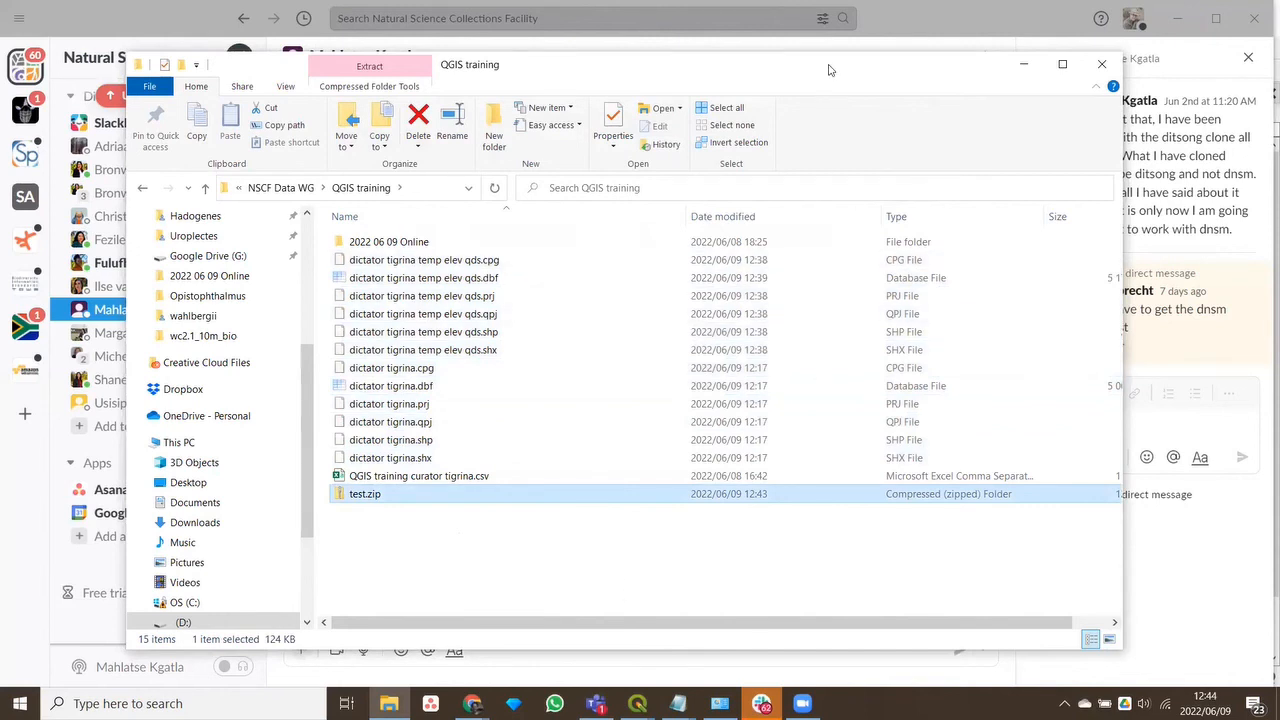
drag(831, 69, 909, 45)
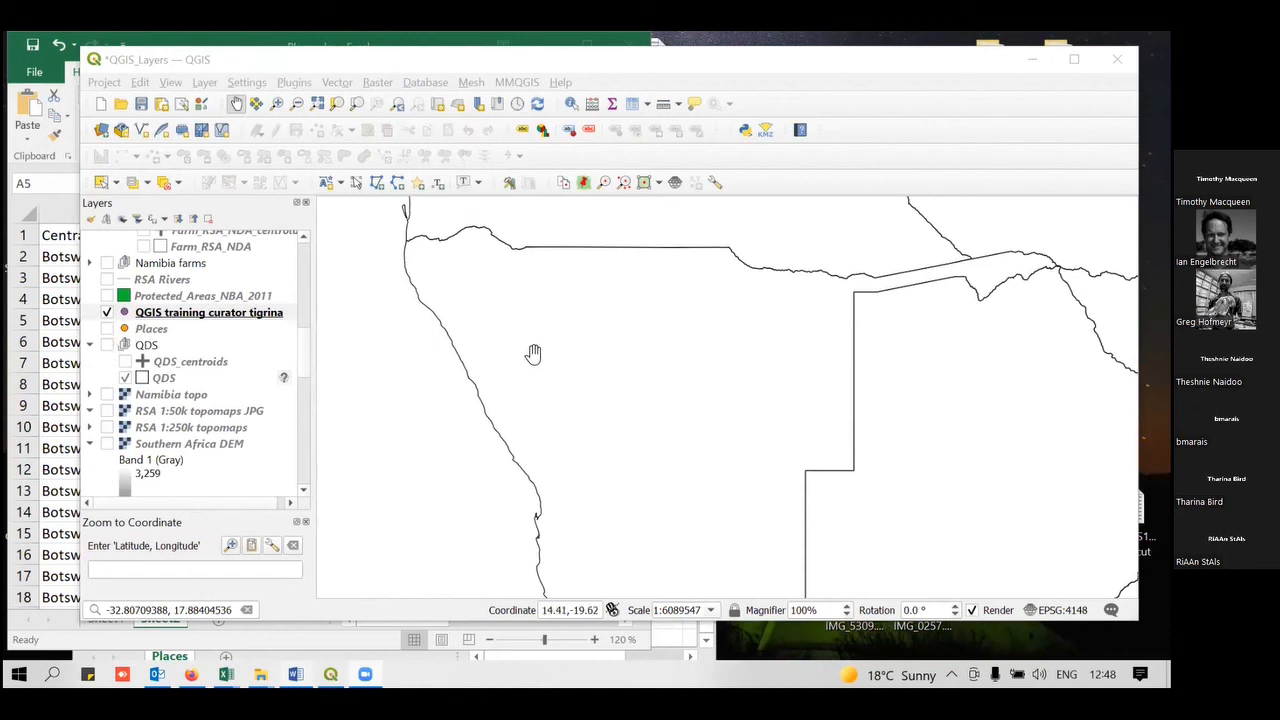
Switch to QGIS and bring the QGIS training curator tigrina points along the South African coast into view
scroll(710, 436, up, 1)
scroll(710, 436, down, 2)
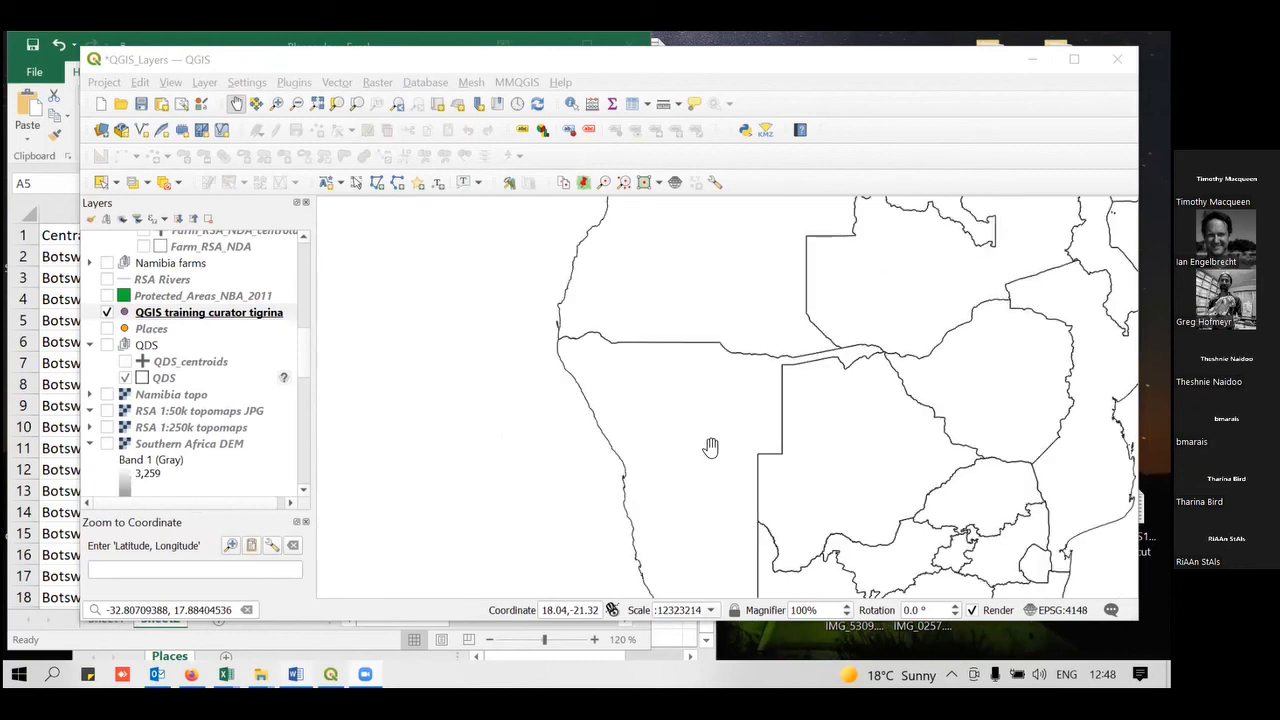
drag(647, 384, 608, 418)
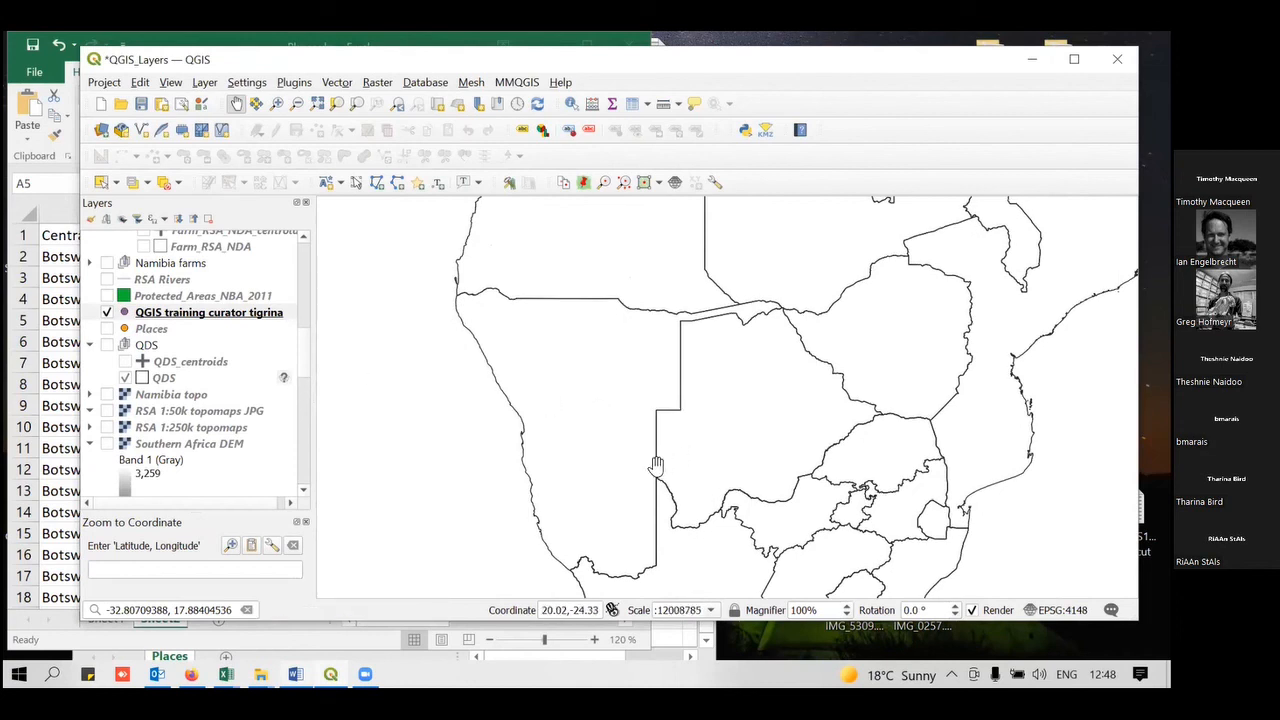
drag(662, 438, 559, 237)
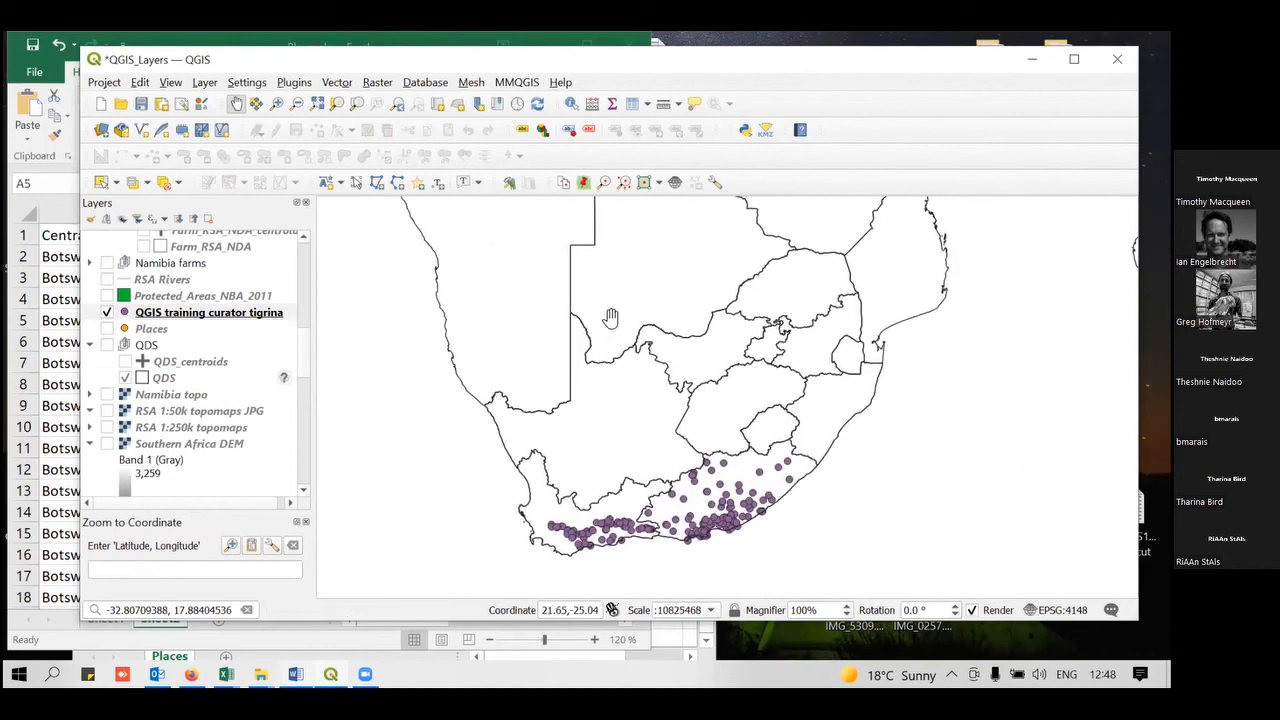
Open the QGIS plugin manager to view the plugins that are not installed, and close it
click(517, 83)
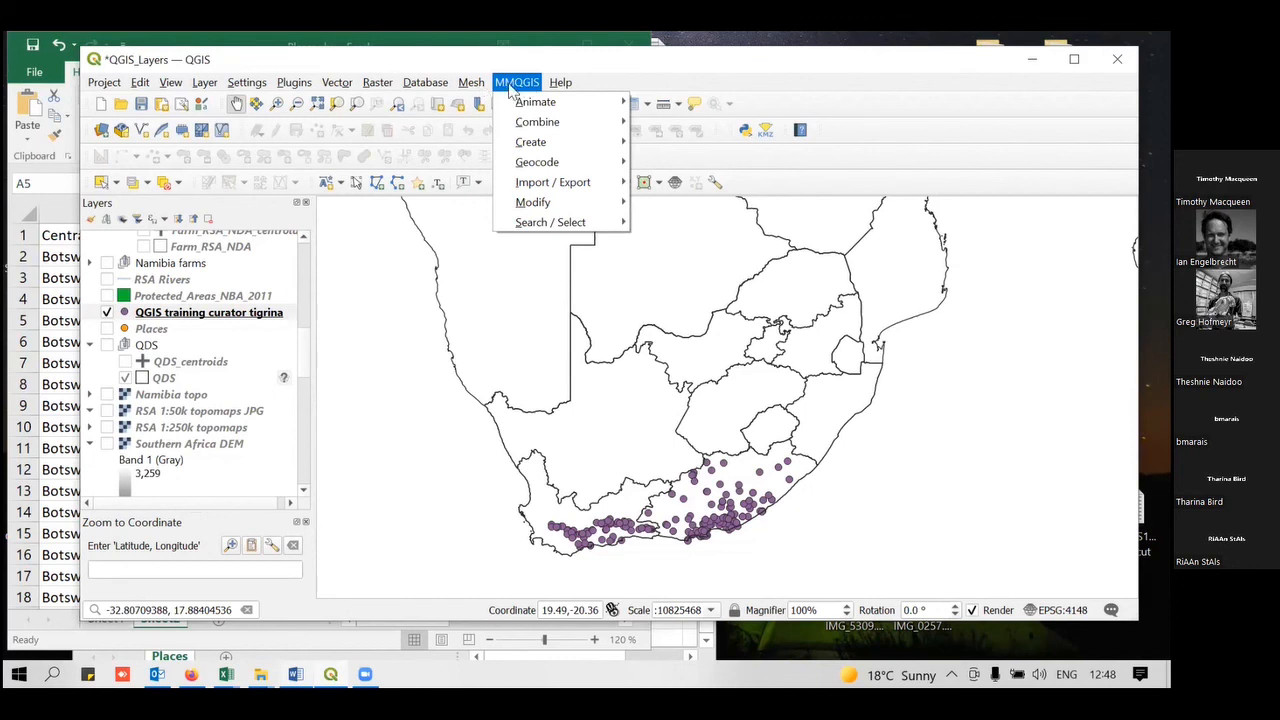
click(295, 88)
click(295, 86)
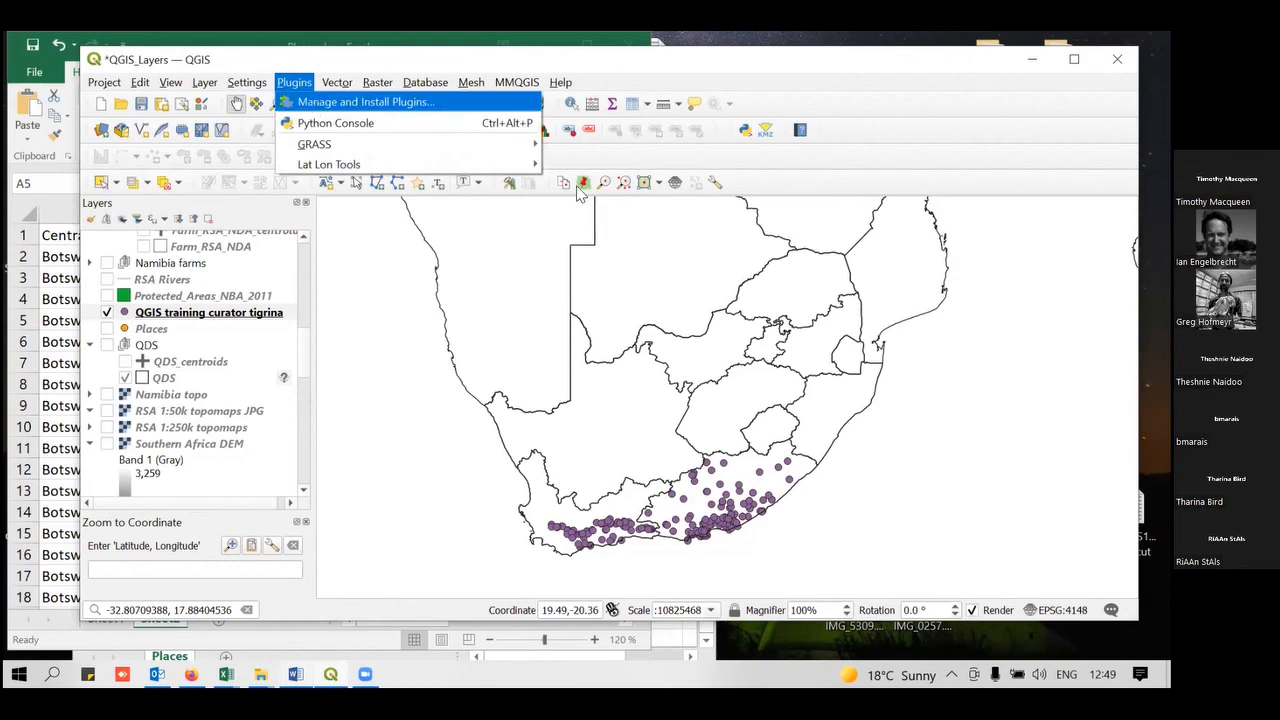
click(316, 104)
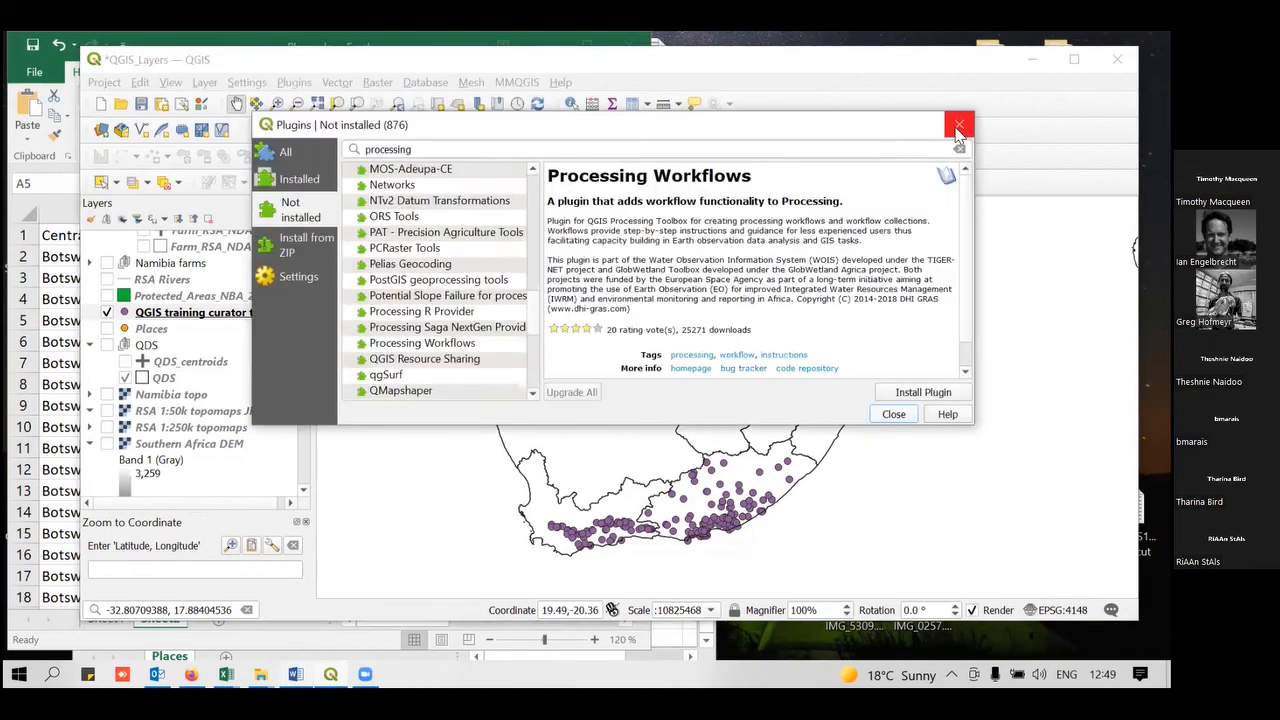
click(959, 125)
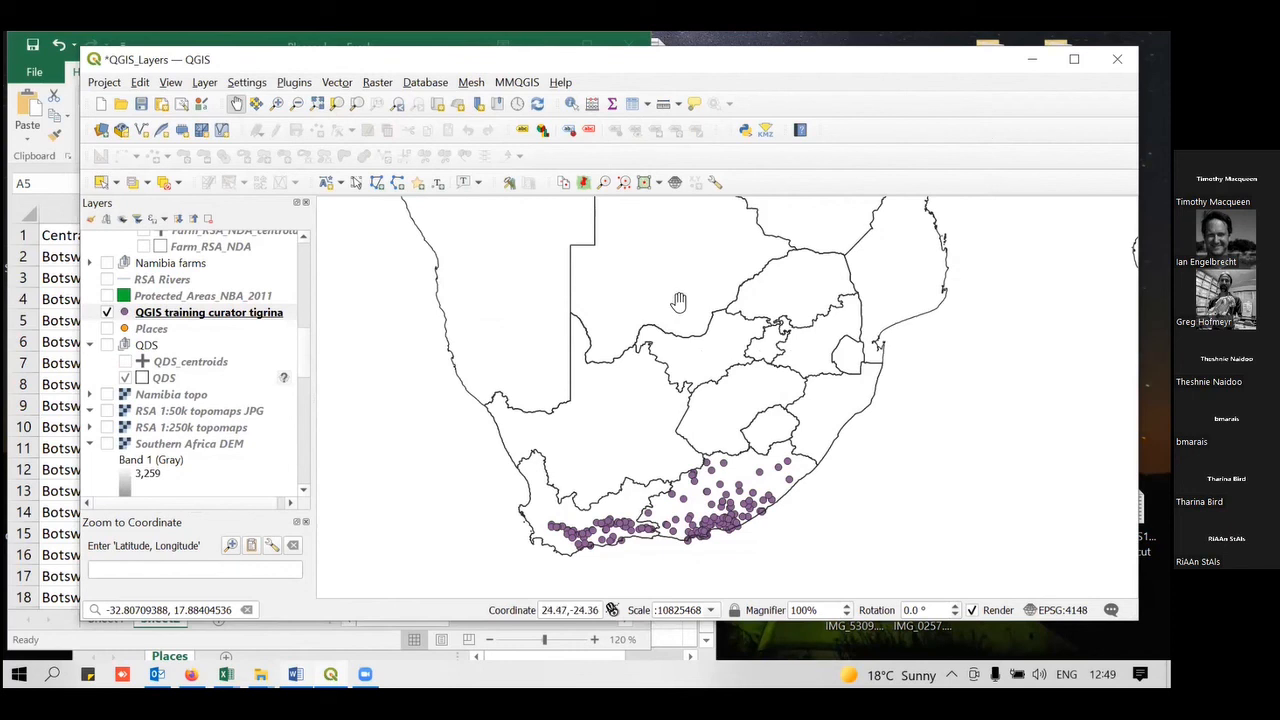
click(165, 84)
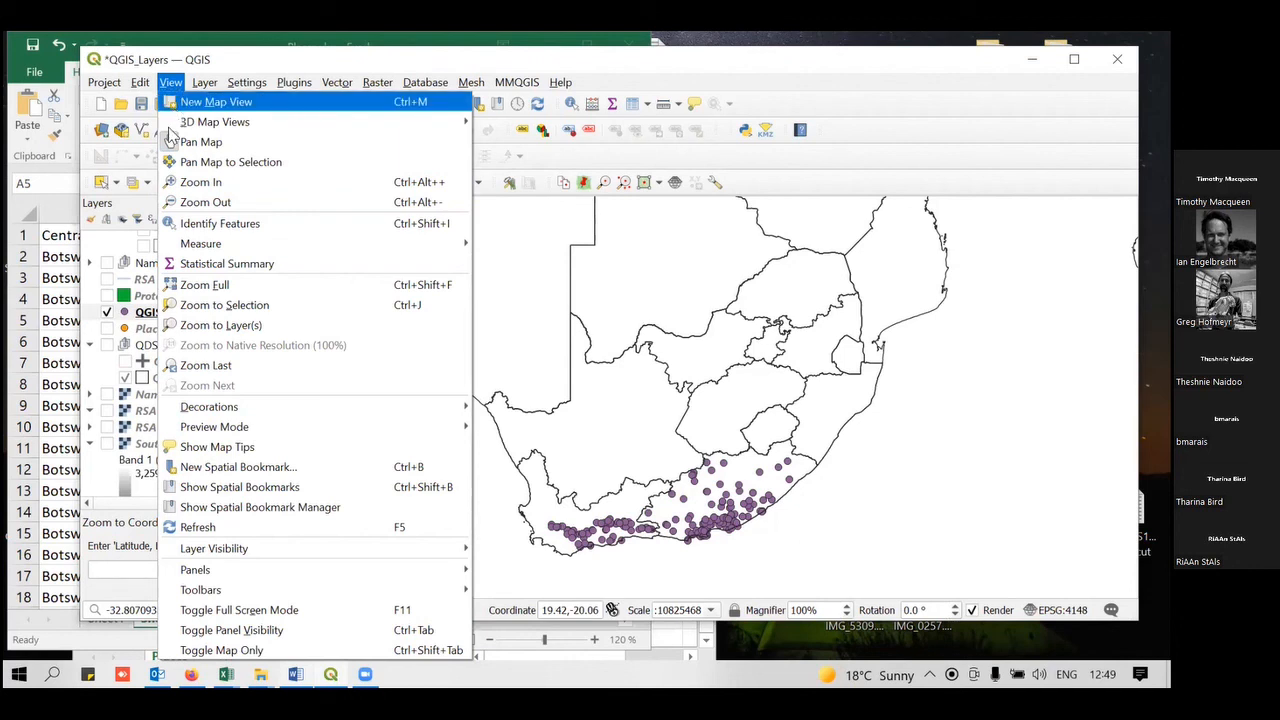
mouse_move(168, 129)
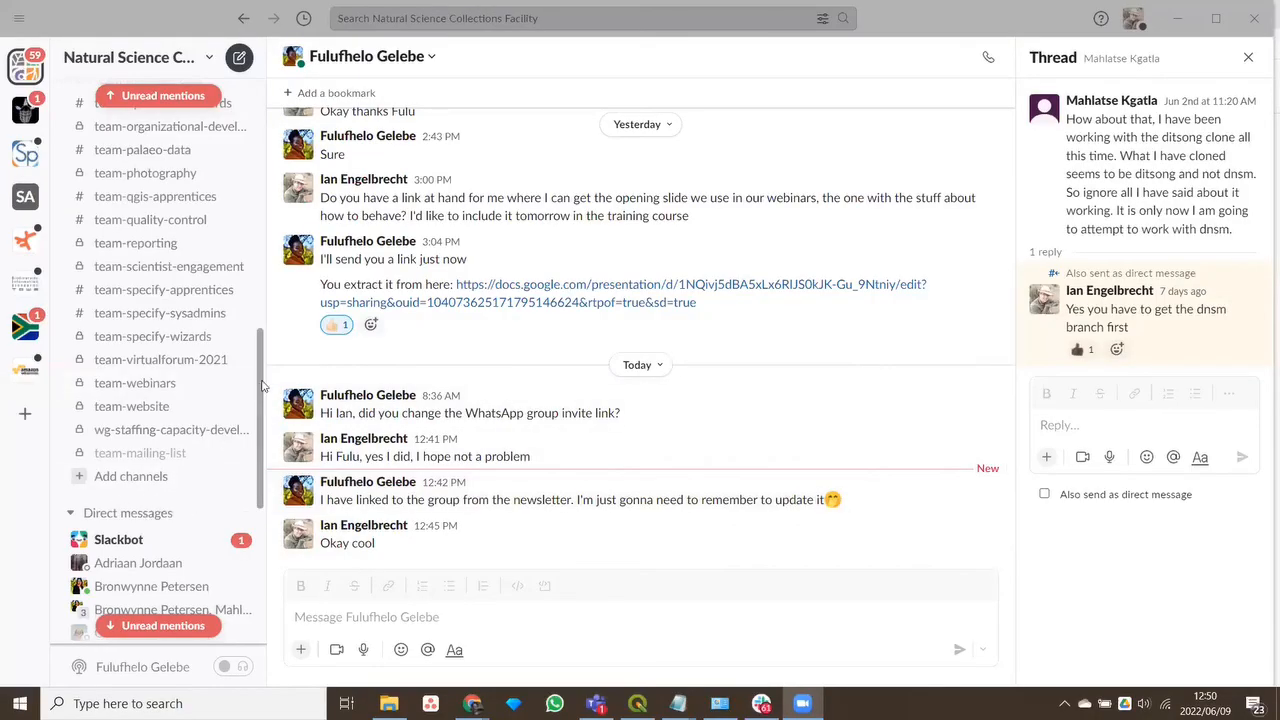
Switch to Slack, search the workspace for qgis and open the team-qgis-apprentices channel
scroll(200, 386, up, 4)
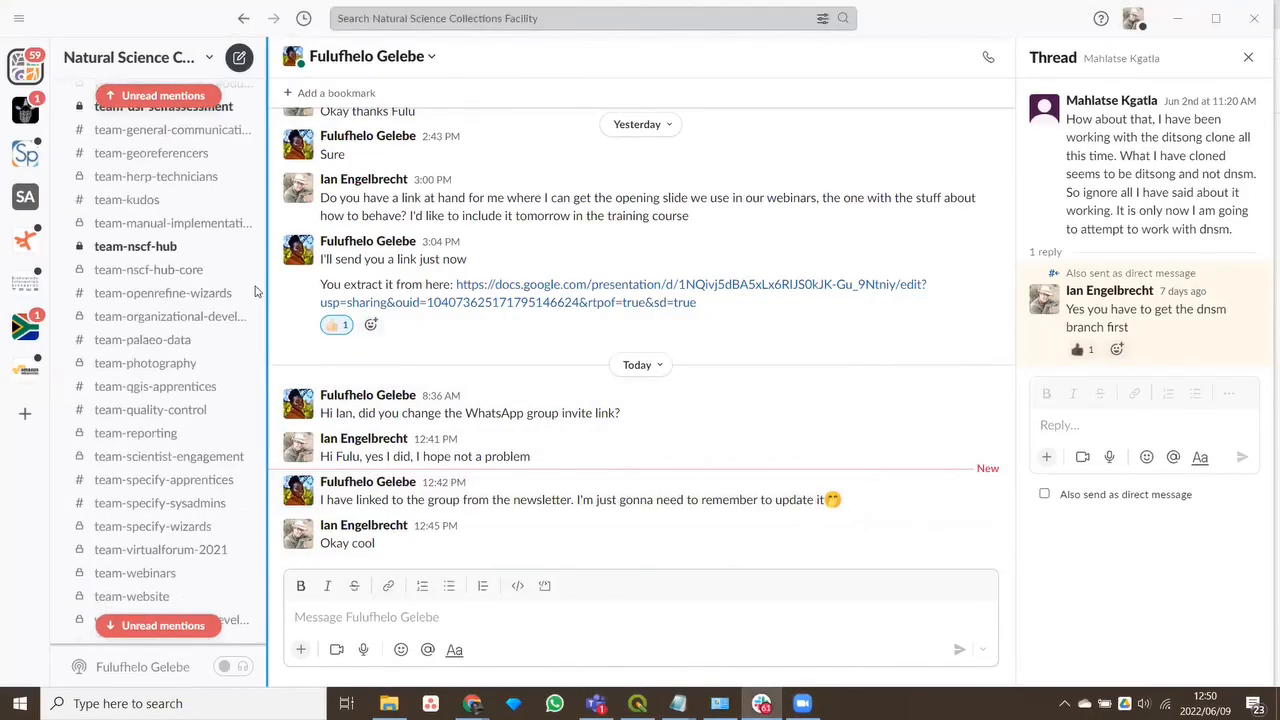
click(511, 22)
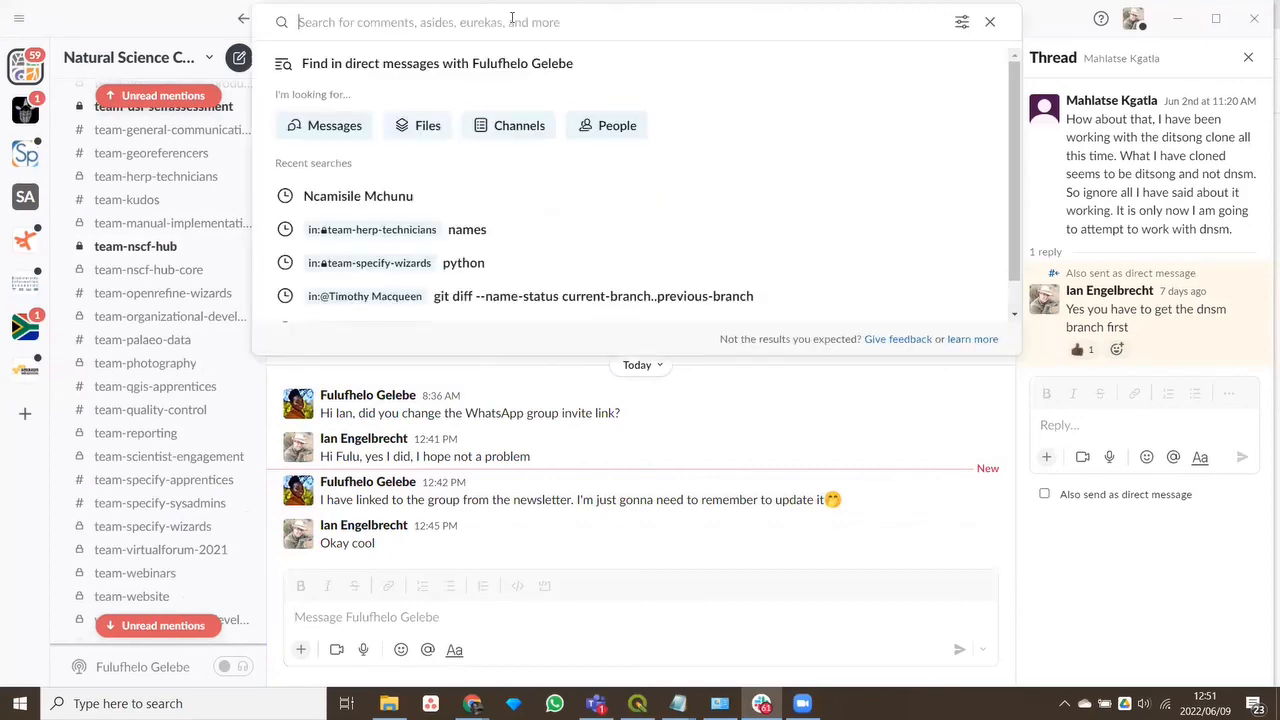
text(qgis)
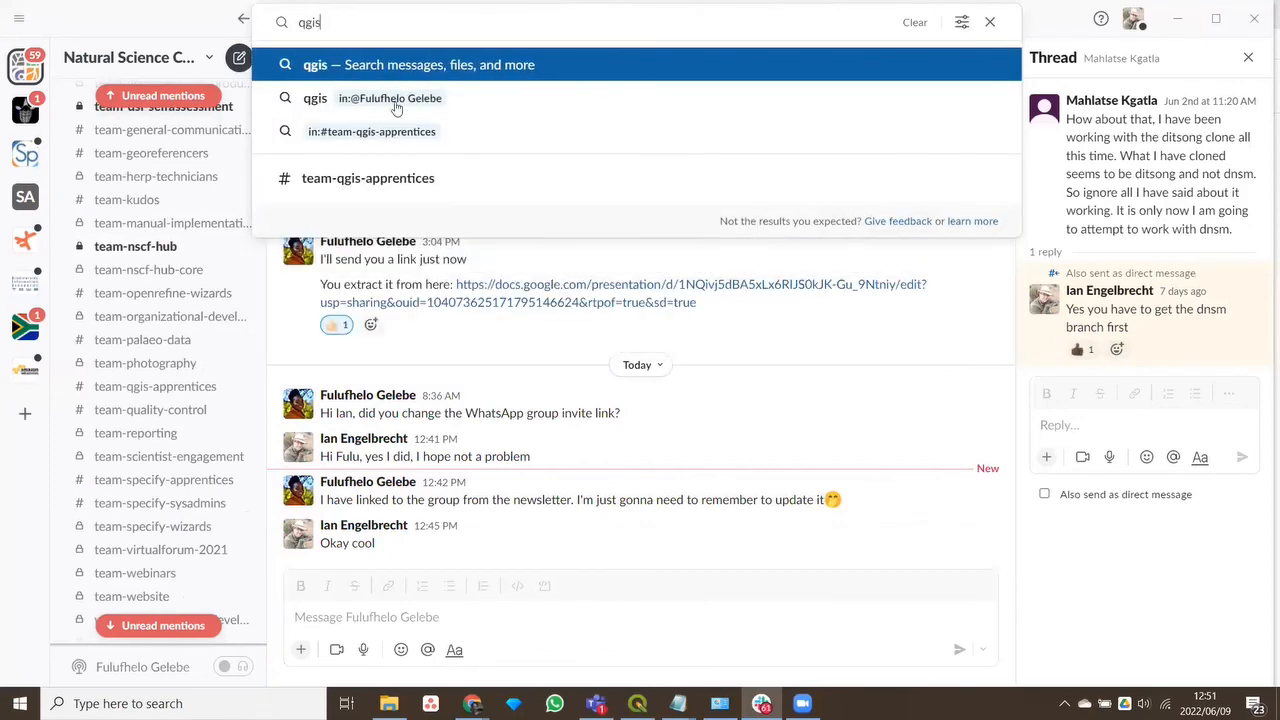
click(360, 182)
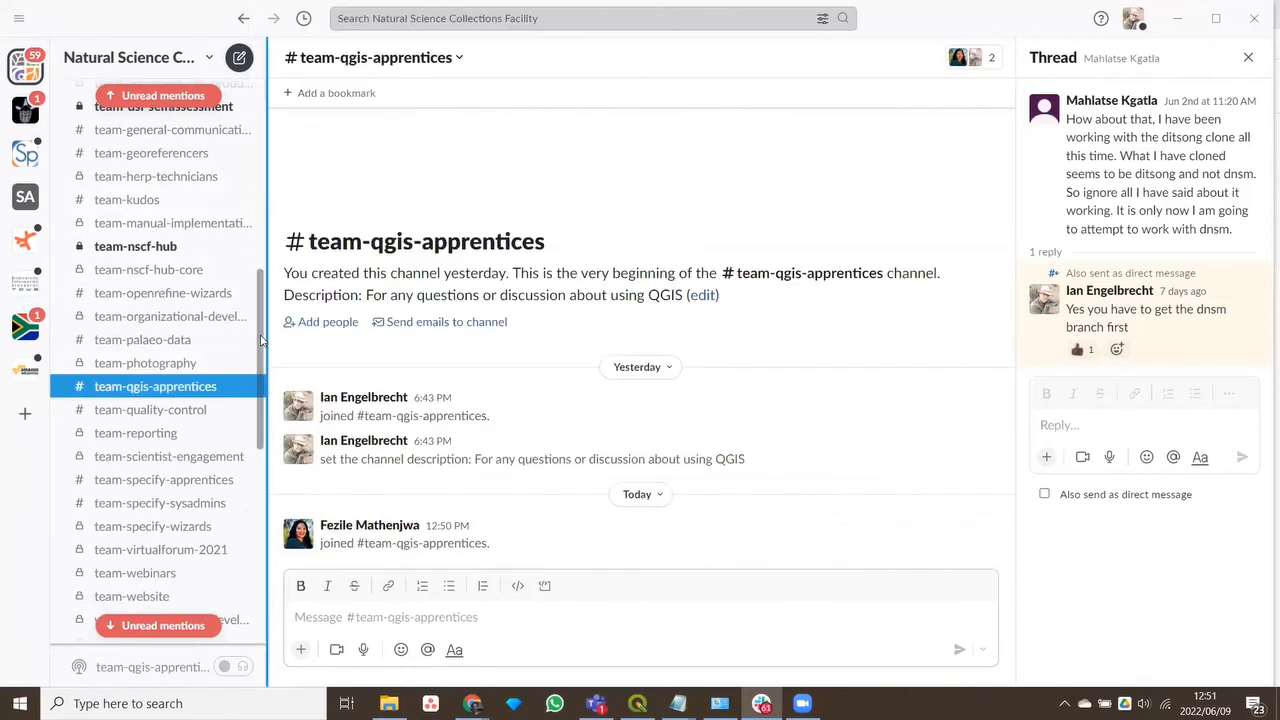
scroll(257, 310, up, 1)
scroll(257, 310, up, 6)
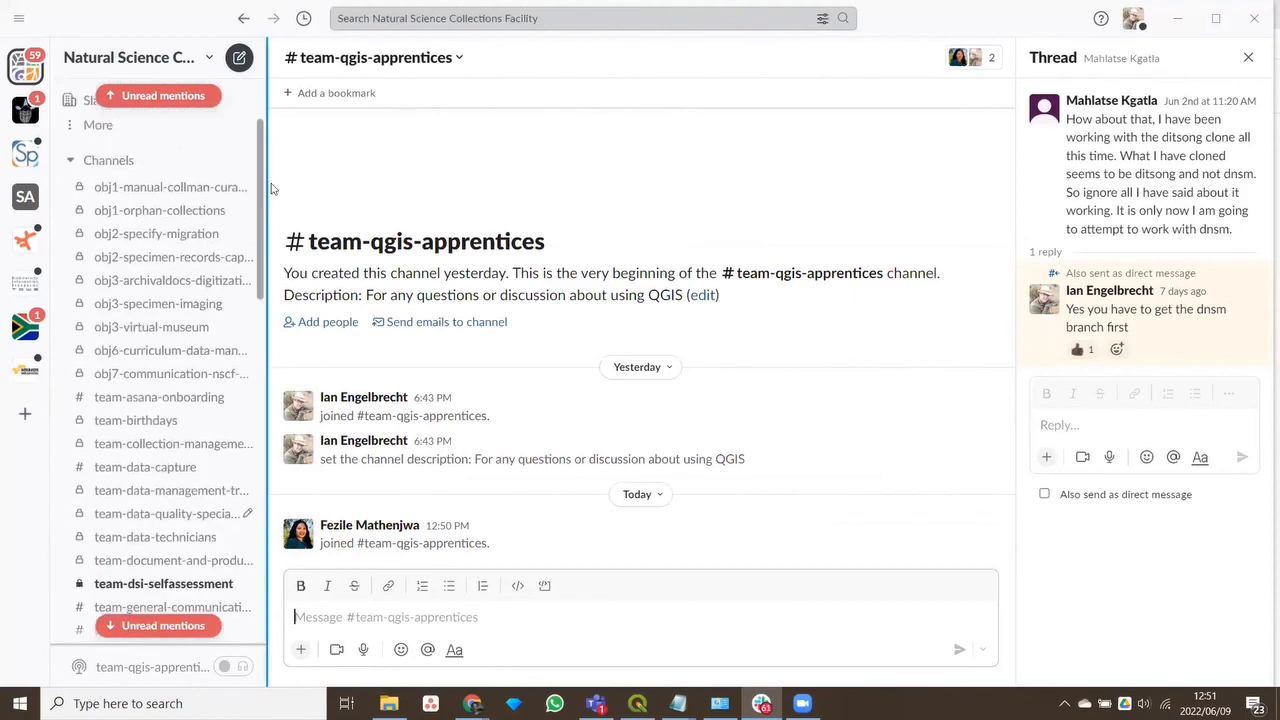
scroll(268, 250, down, 4)
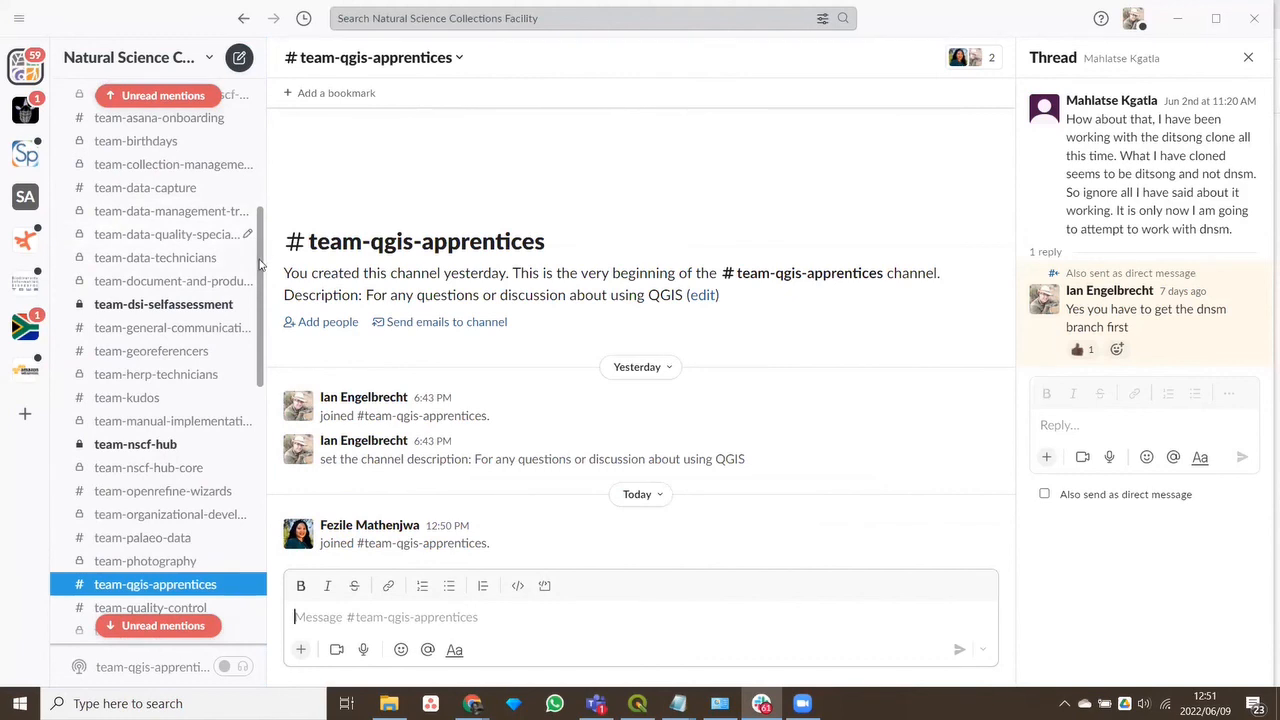
scroll(262, 276, down, 1)
drag(262, 278, 258, 350)
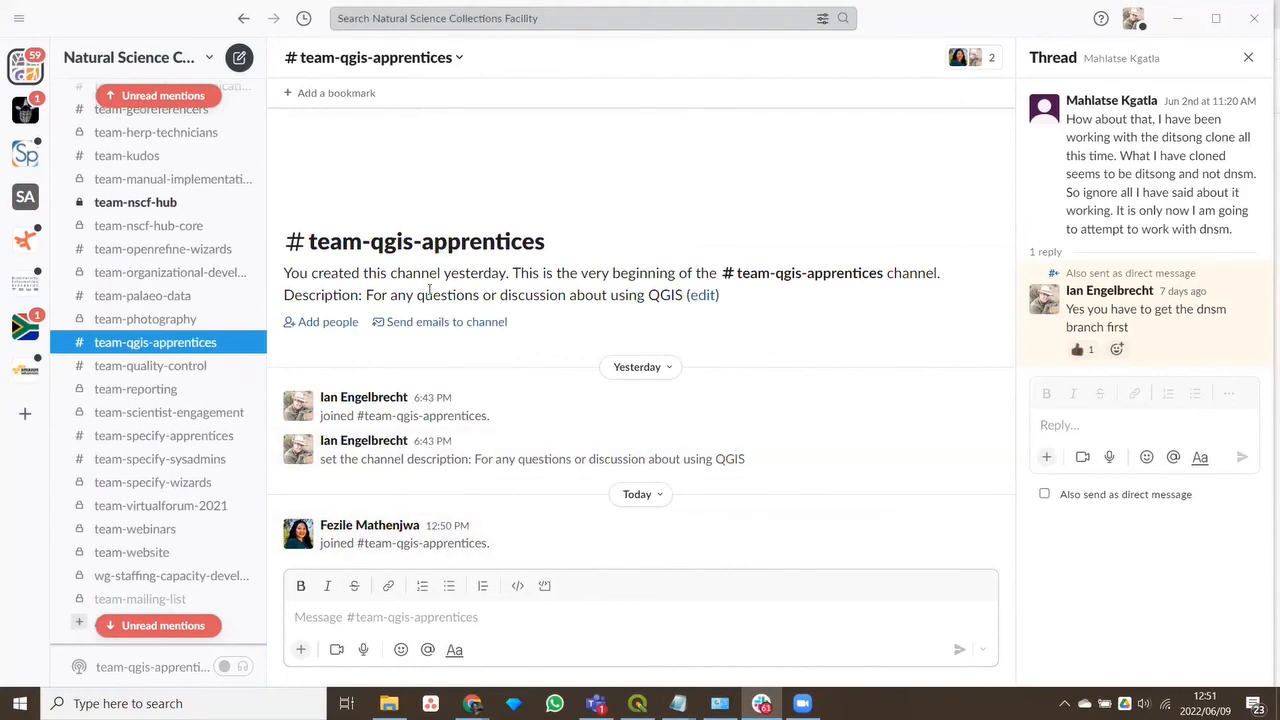
Set the notifications of the team-qgis-apprentices channel to All messages and reopen the notification options
click(454, 62)
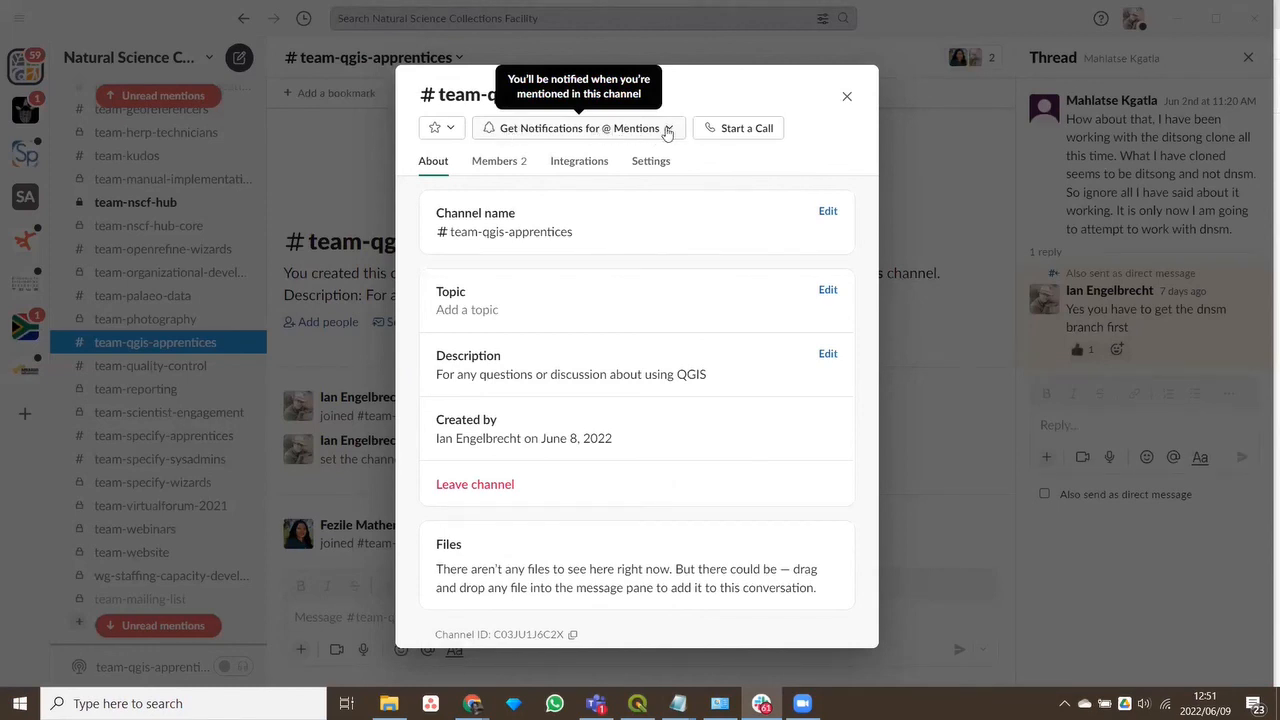
click(667, 130)
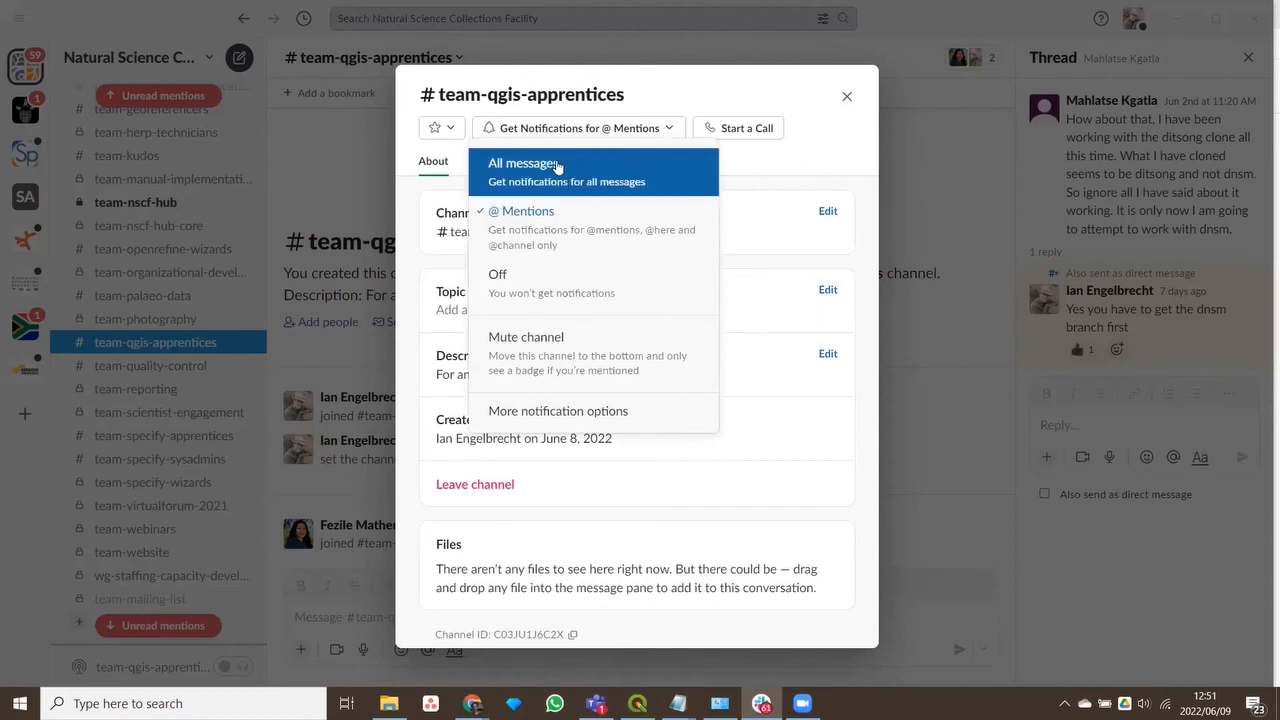
click(533, 176)
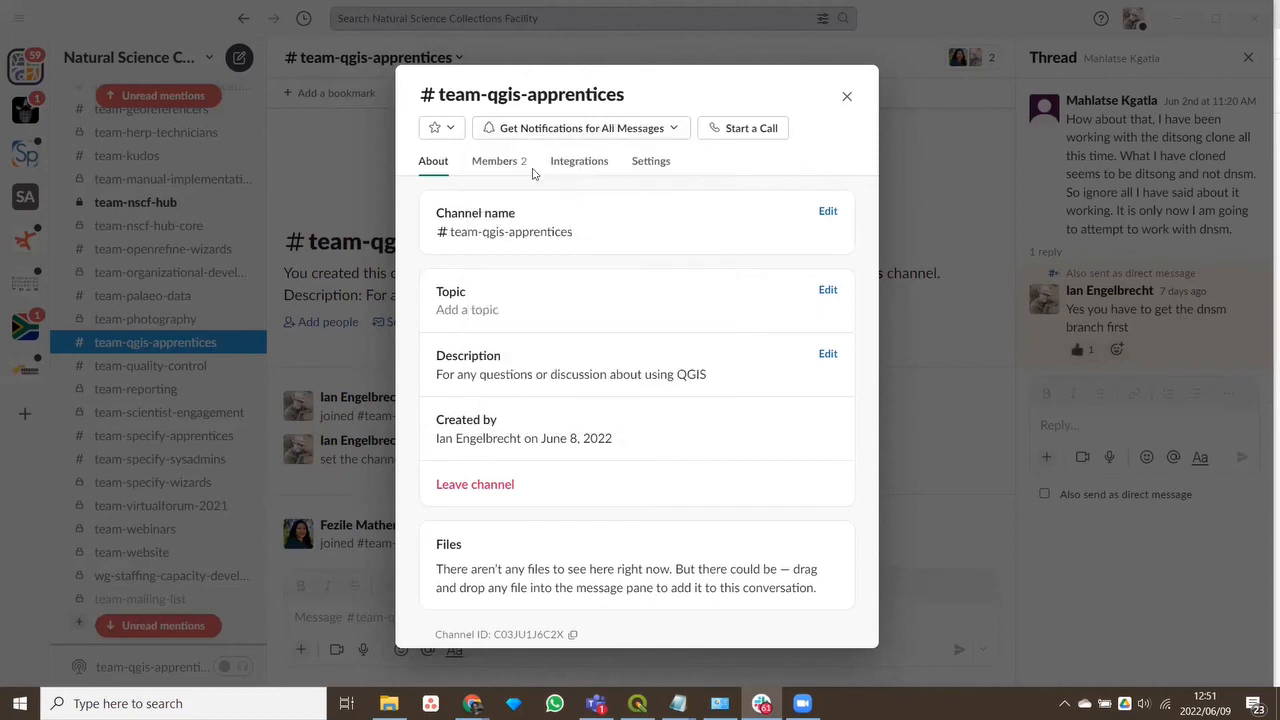
click(676, 132)
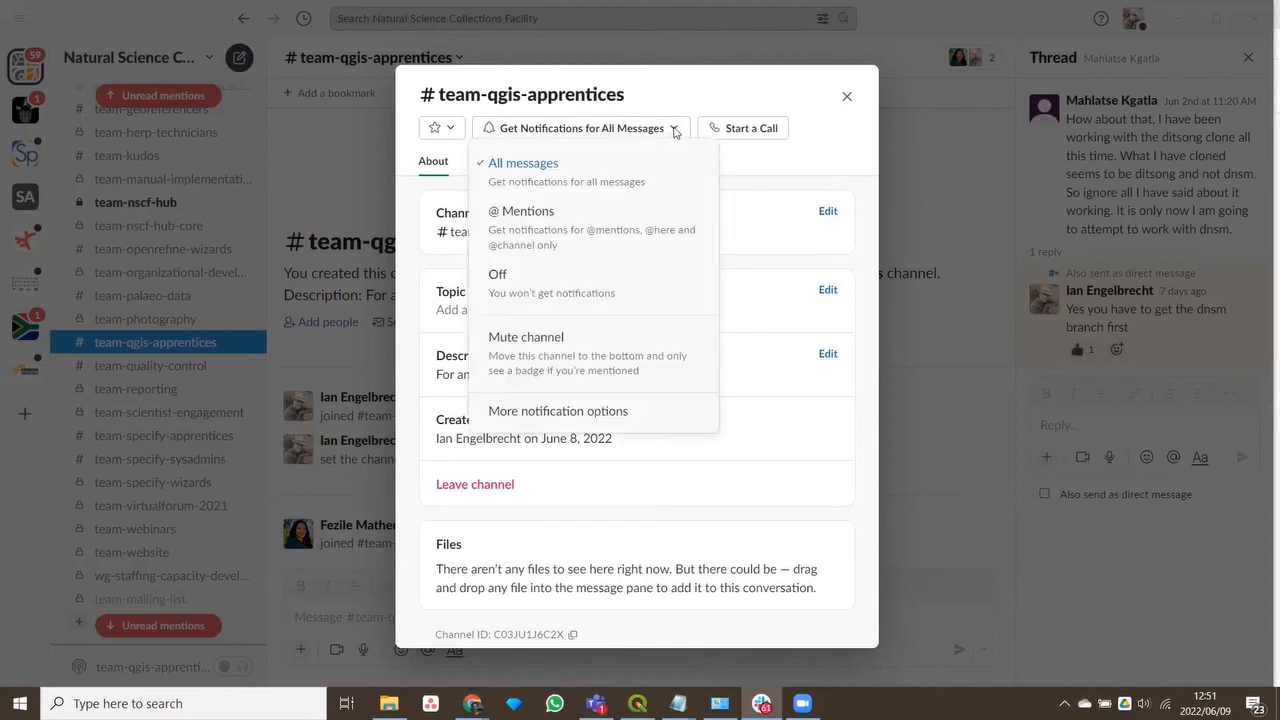
Keep the team-qgis-apprentices channel notifications at All messages and close the channel details
click(596, 176)
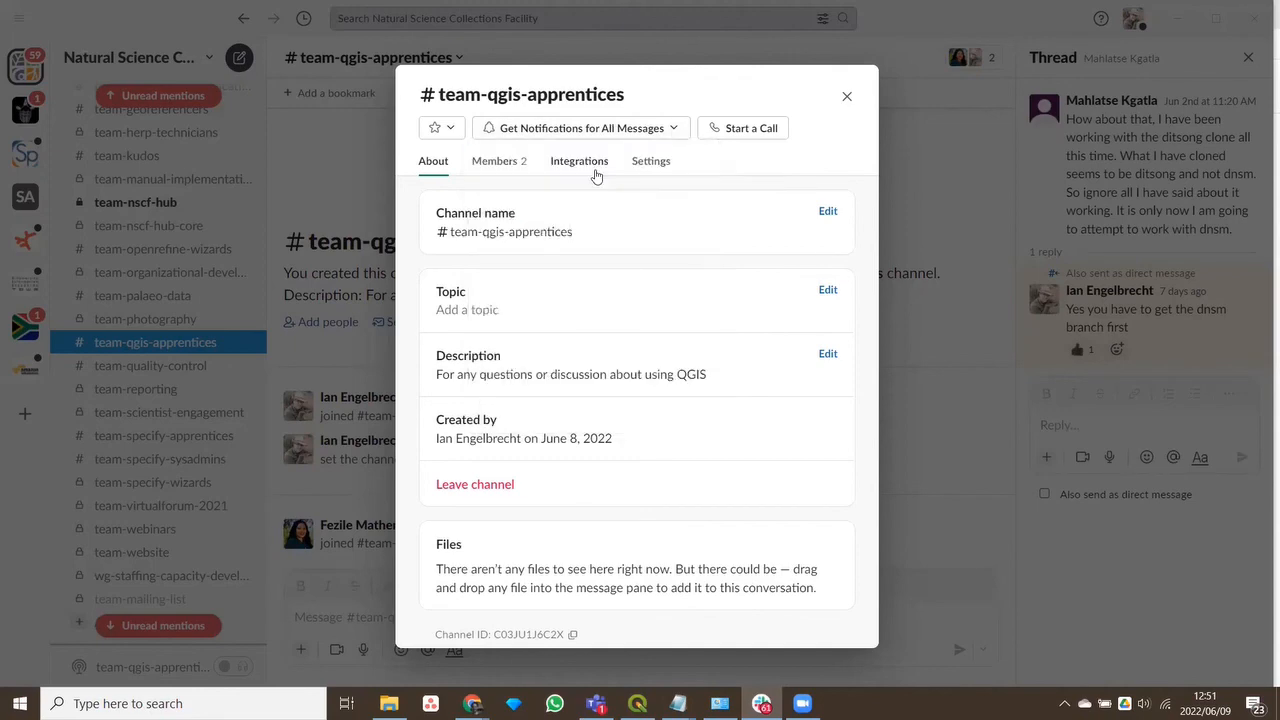
click(846, 96)
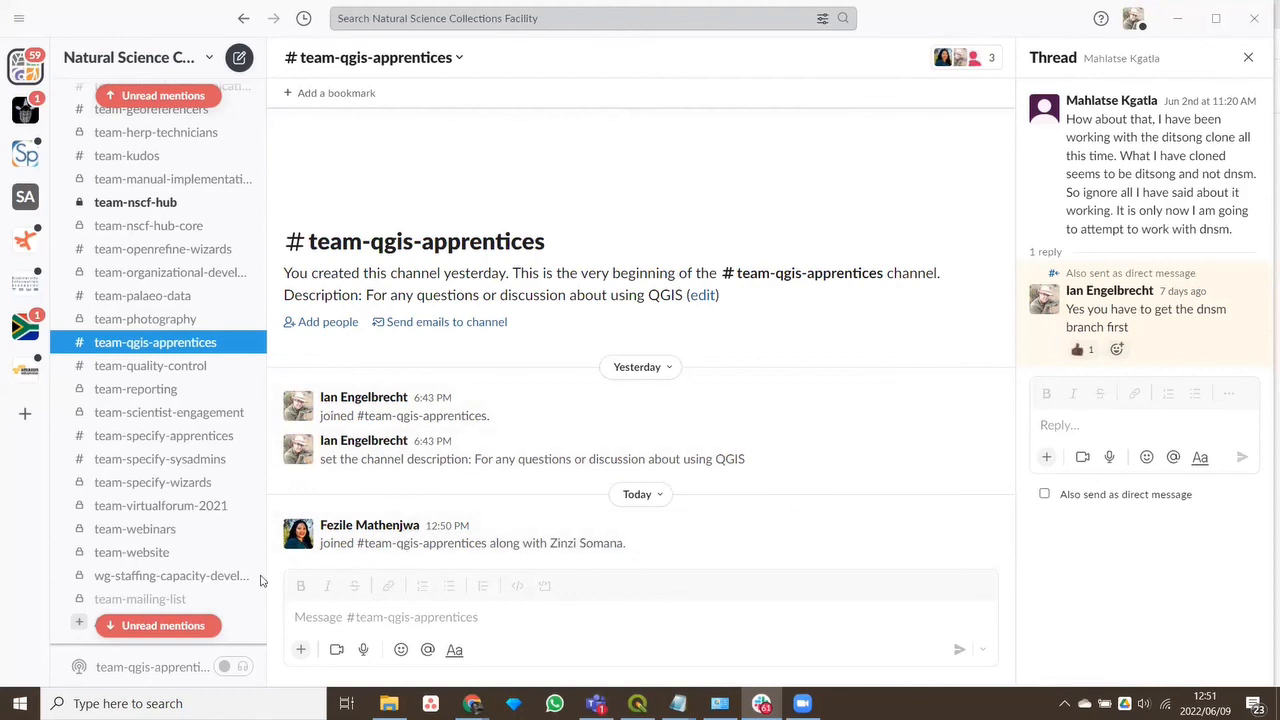
Open the team-specify-apprentices channel, set its notifications to All messages and close the channel details
scroll(258, 448, down, 3)
scroll(260, 468, up, 2)
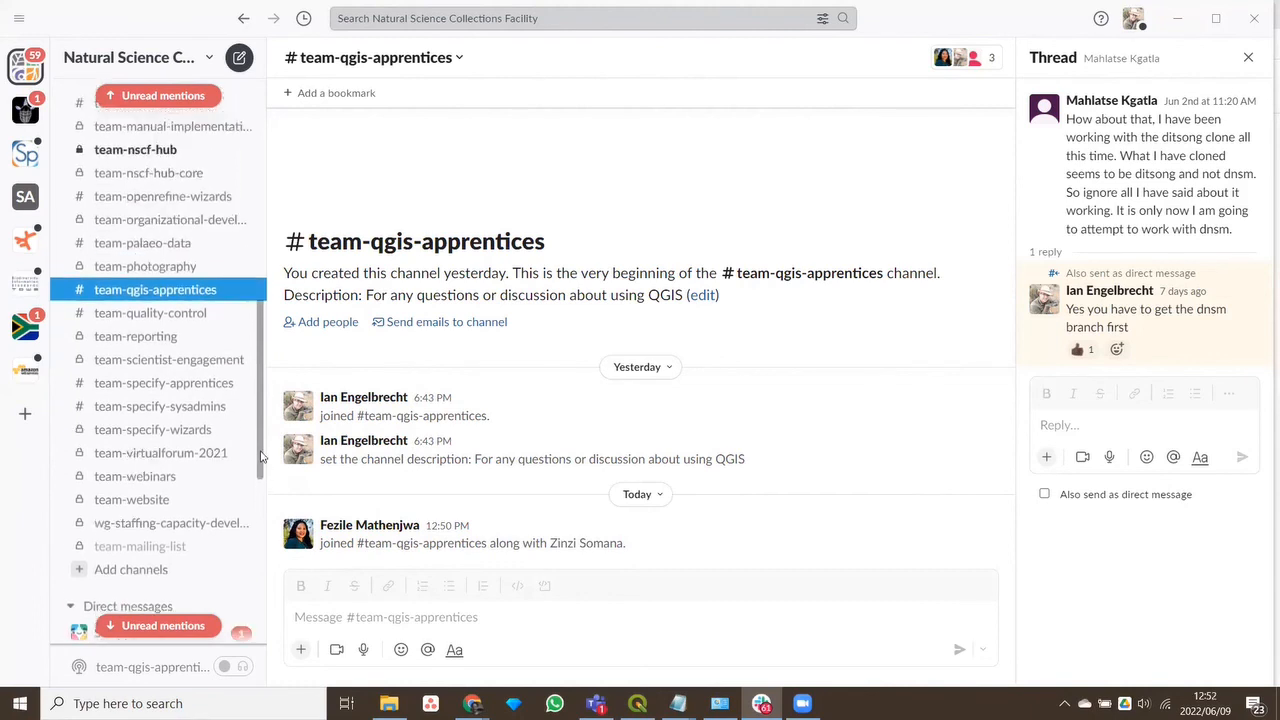
click(197, 393)
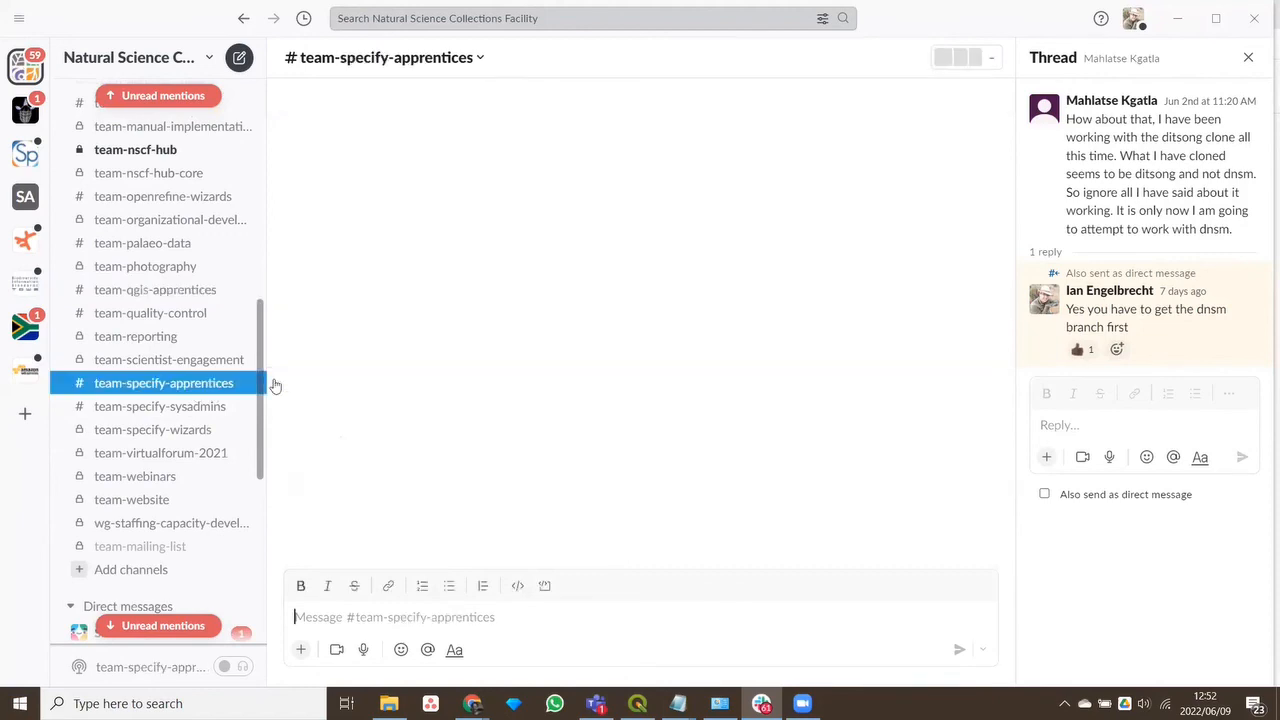
click(477, 58)
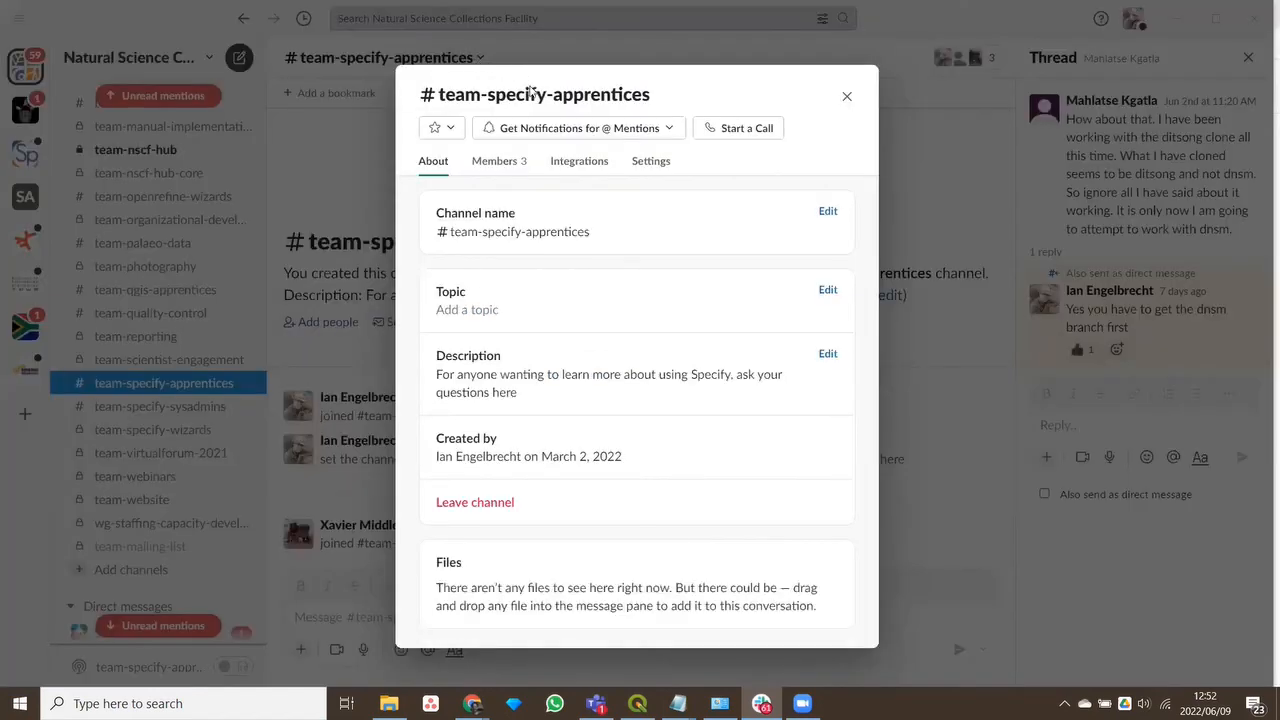
click(673, 134)
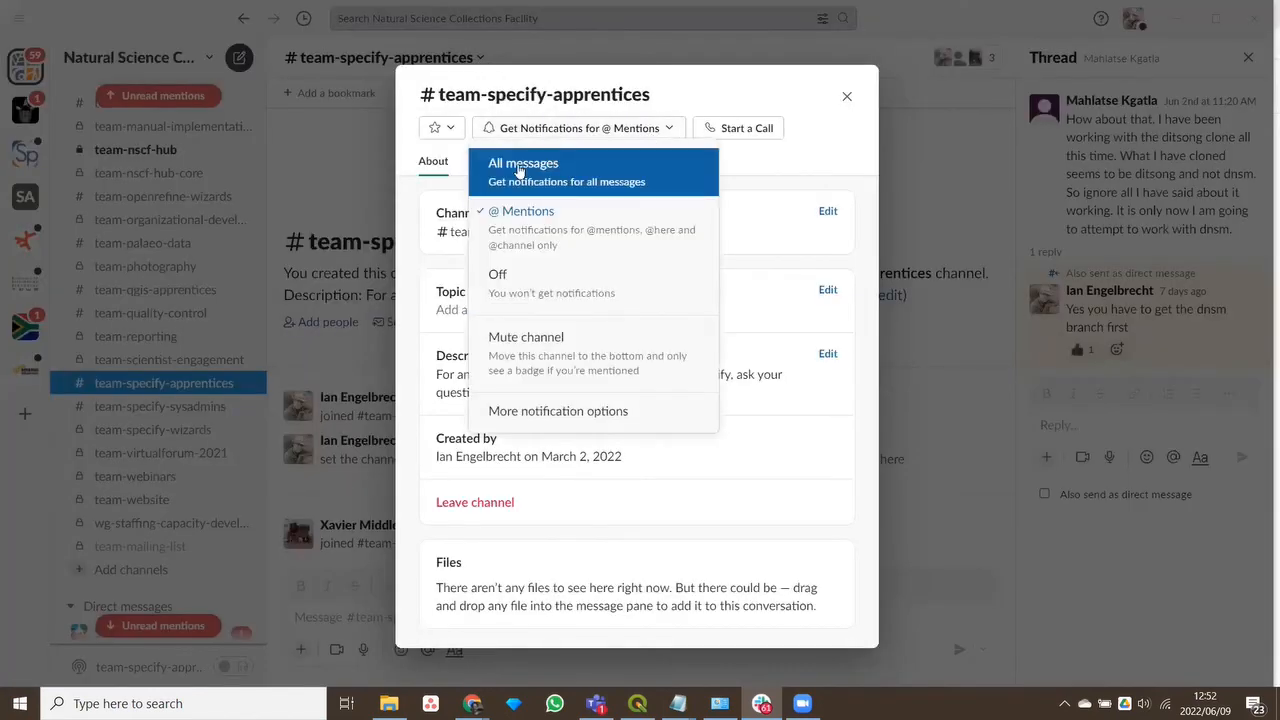
click(515, 165)
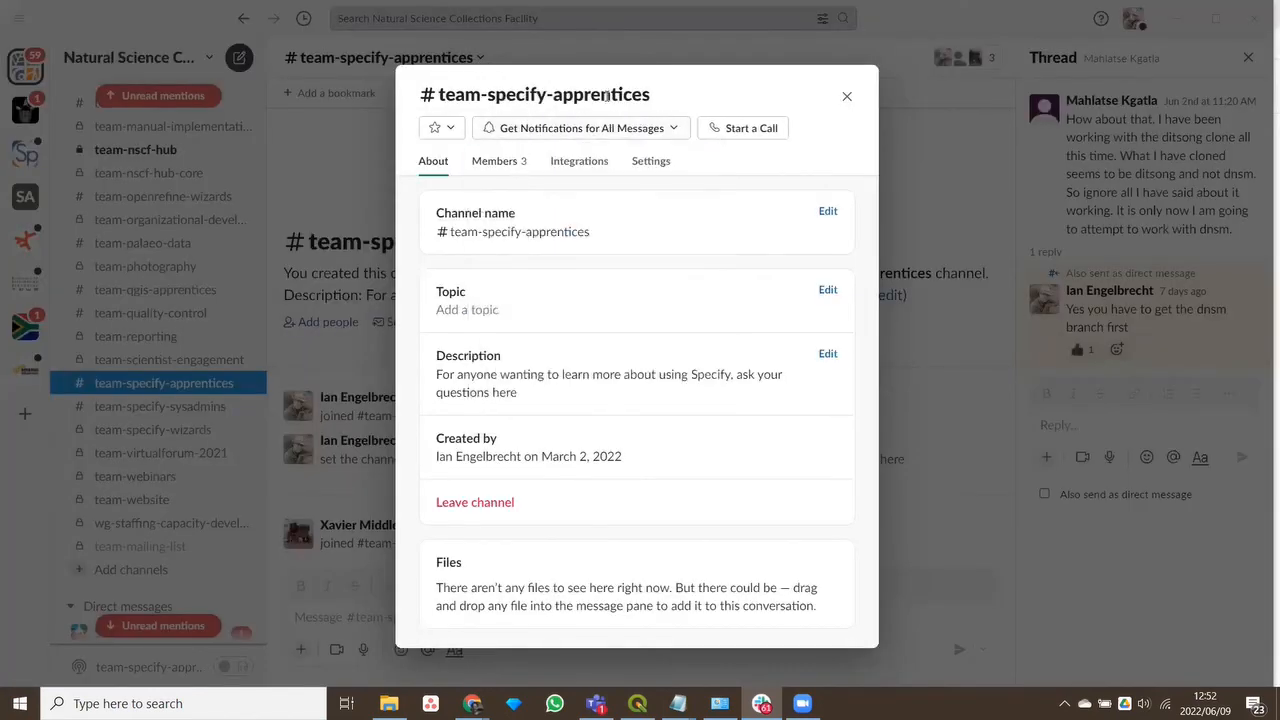
click(847, 99)
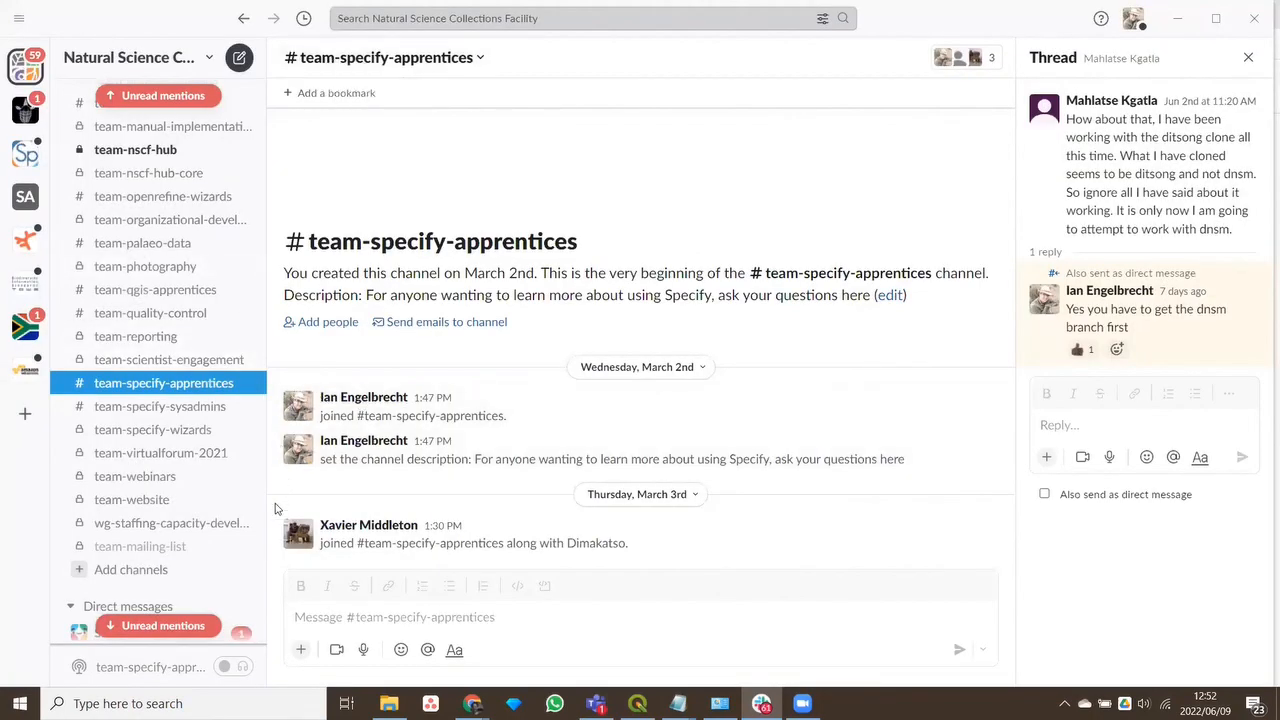
Bring the start of the Channels list into view and minimize the Slack window
drag(260, 436, 277, 251)
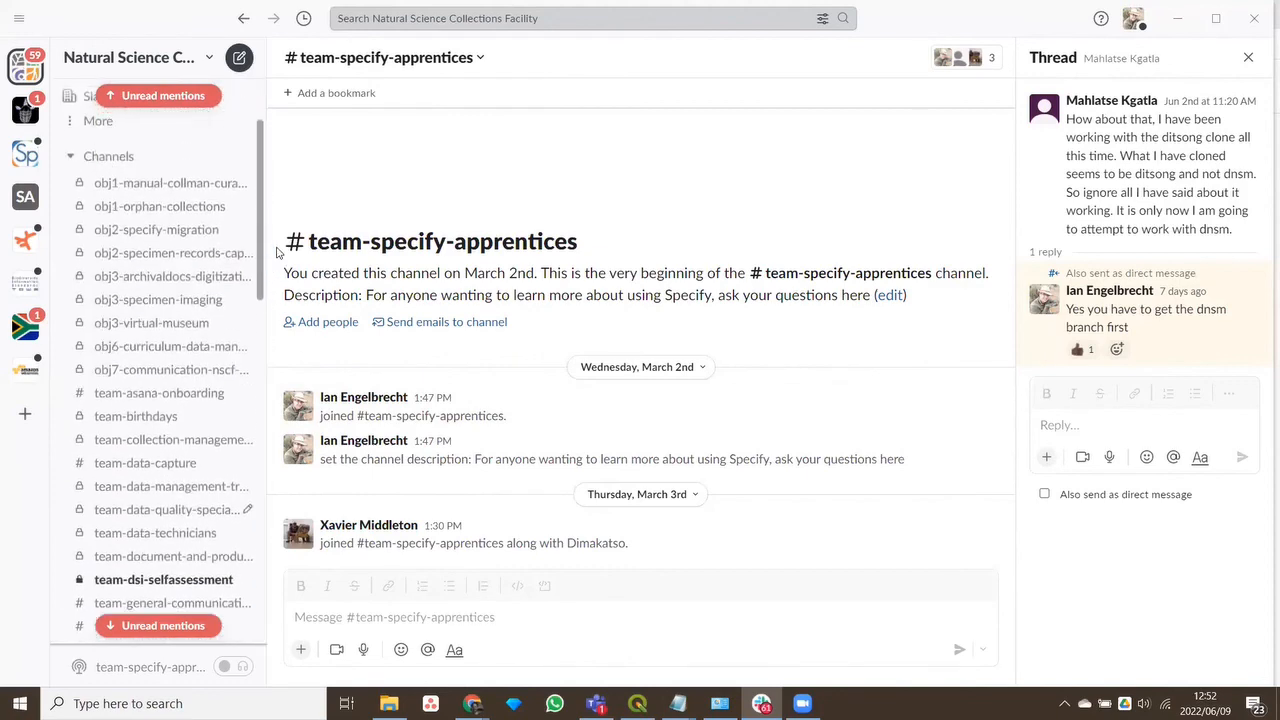
click(1177, 19)
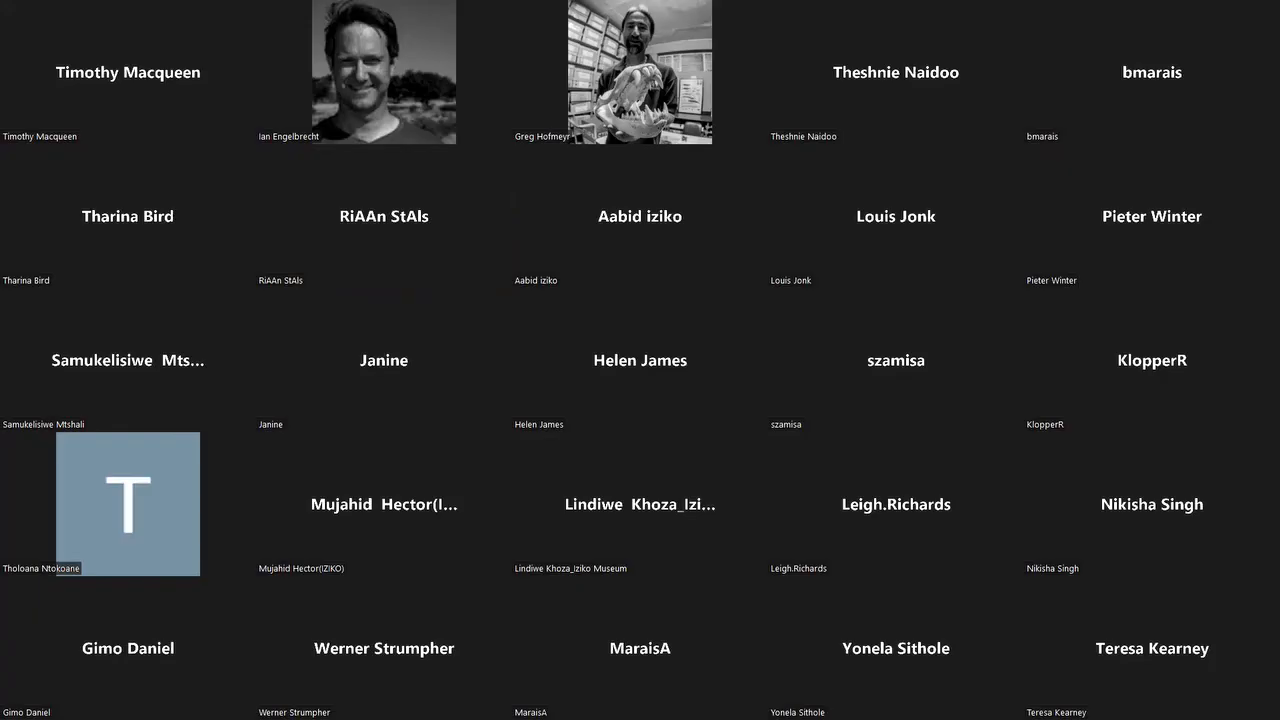